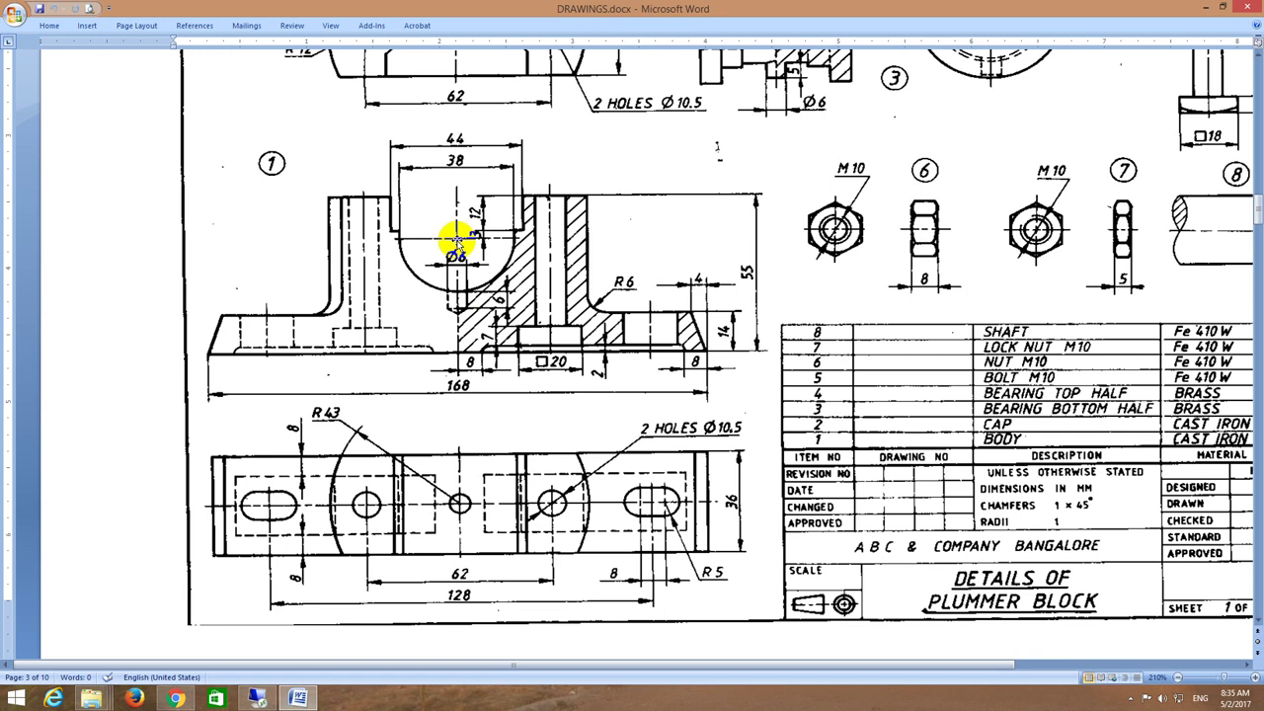
# Step: Examine the dimensions of the body (item 1) in the front and top views of the plummer block drawing
pyautogui.moveTo(472, 265); pyautogui.dragTo(487, 280)
pyautogui.moveTo(515, 221); pyautogui.dragTo(514, 234)
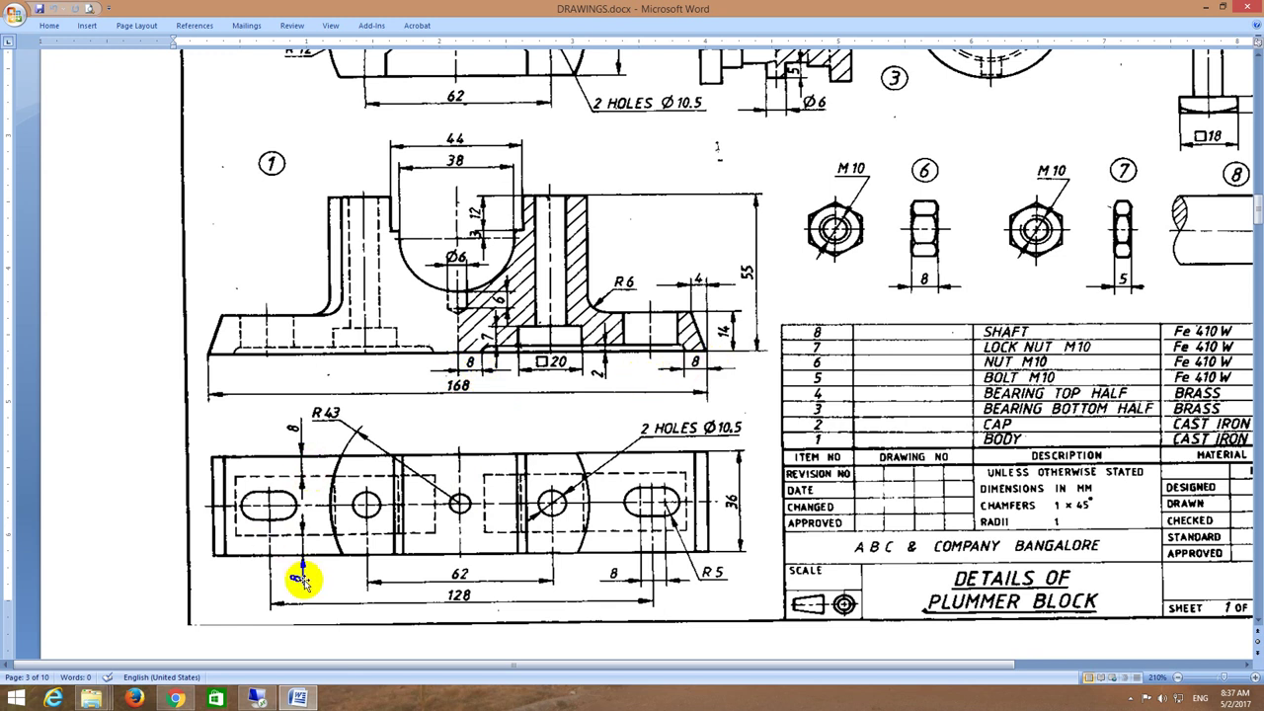
pyautogui.moveTo(529, 520); pyautogui.dragTo(549, 509)
pyautogui.click(550, 504)
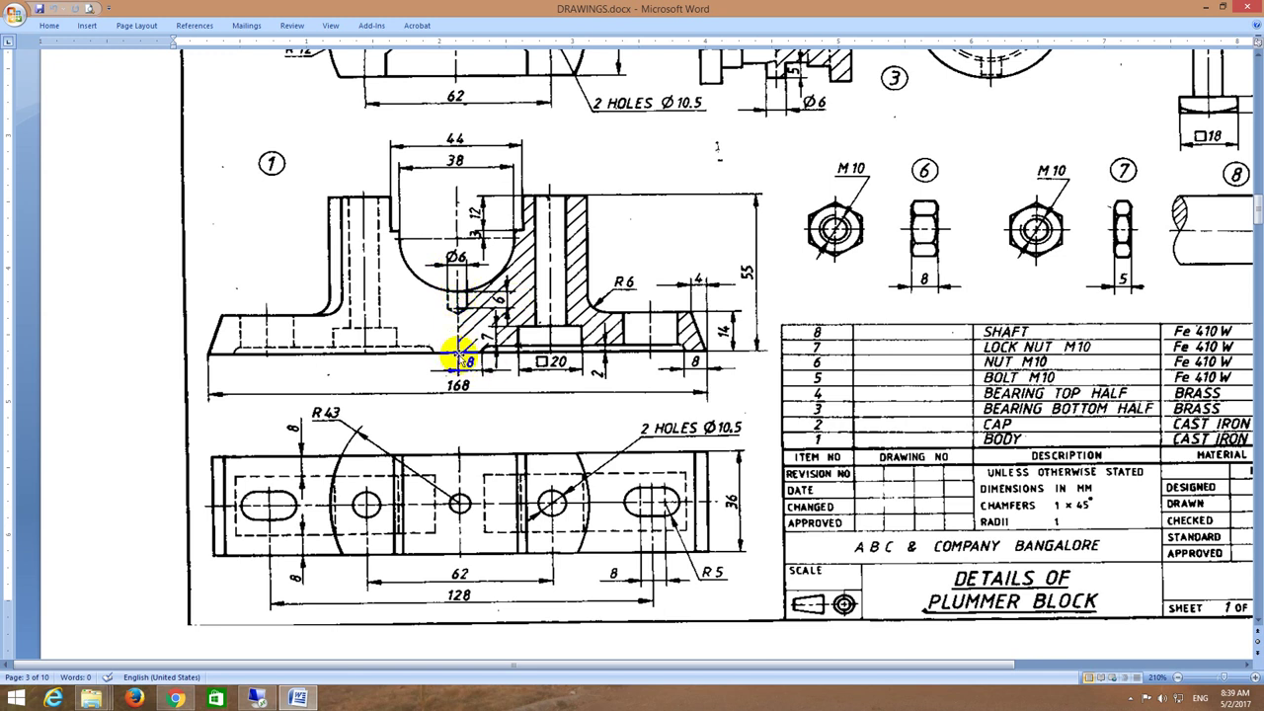
pyautogui.click(455, 297)
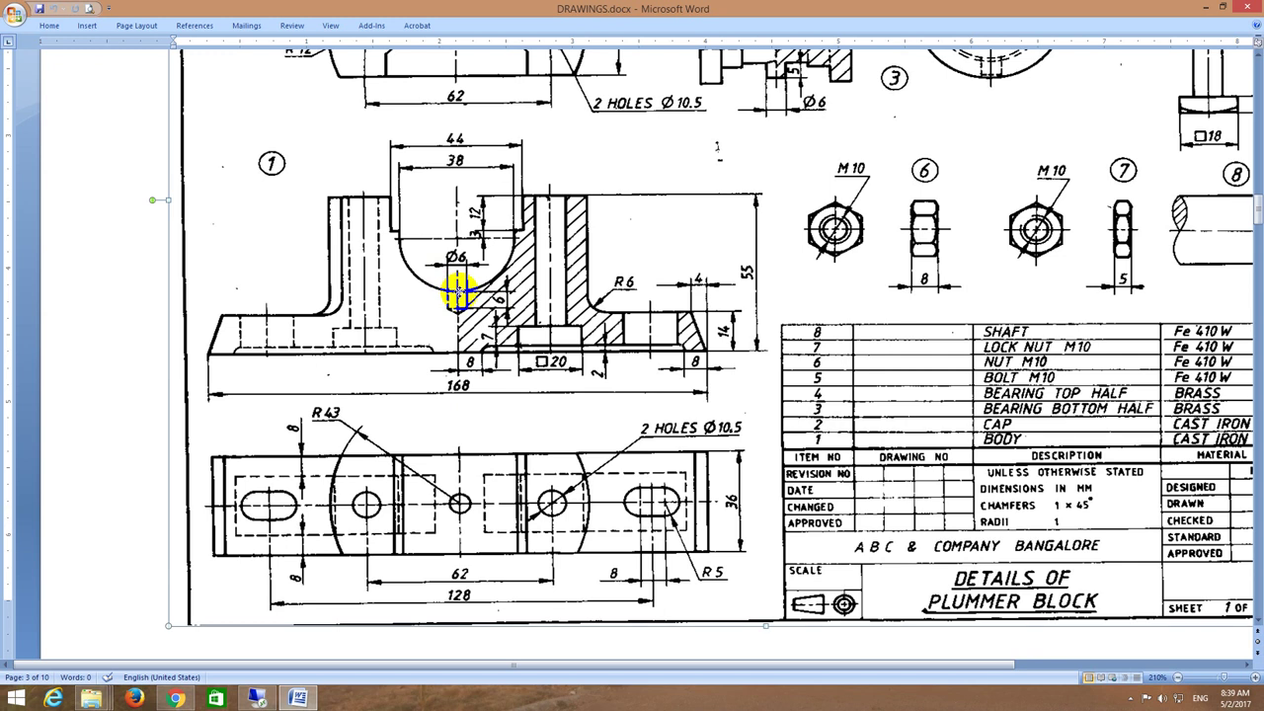
pyautogui.click(146, 259)
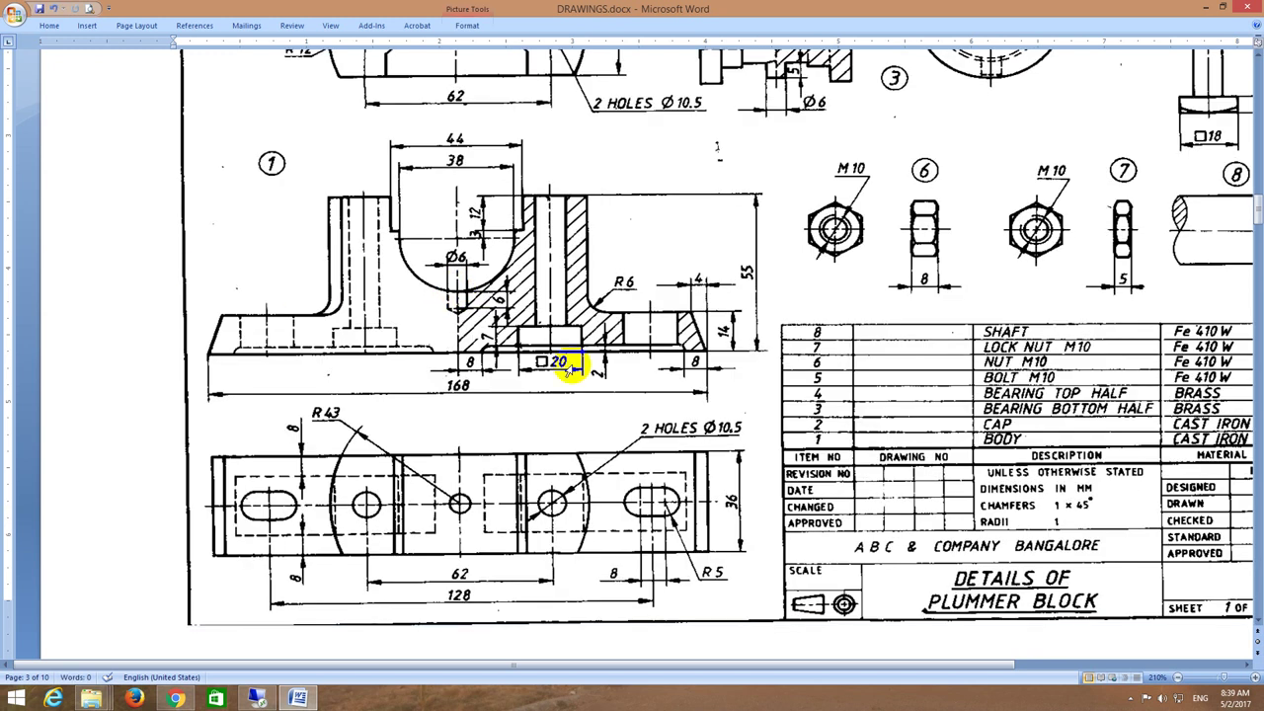
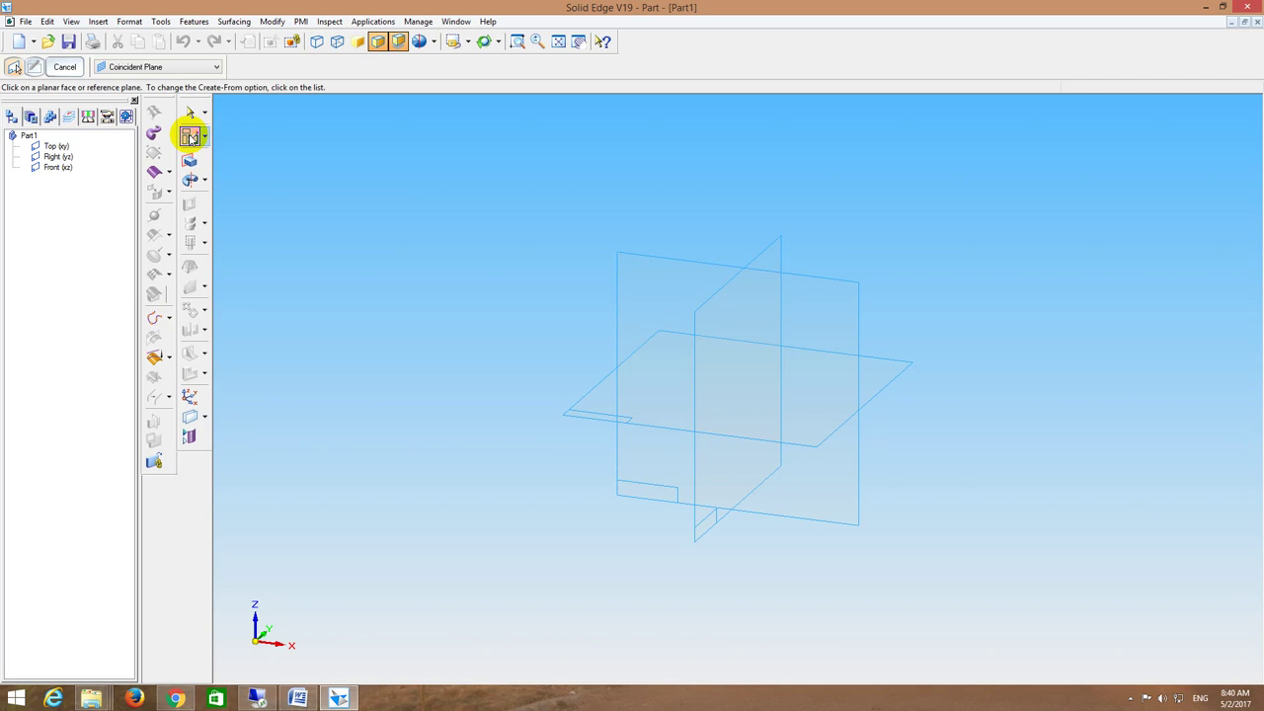
# Step: Switch to Solid Edge, start a sketch on the front (xz) plane and draw an 84 mm (168/2) horizontal base line from the origin
pyautogui.click(840, 294)
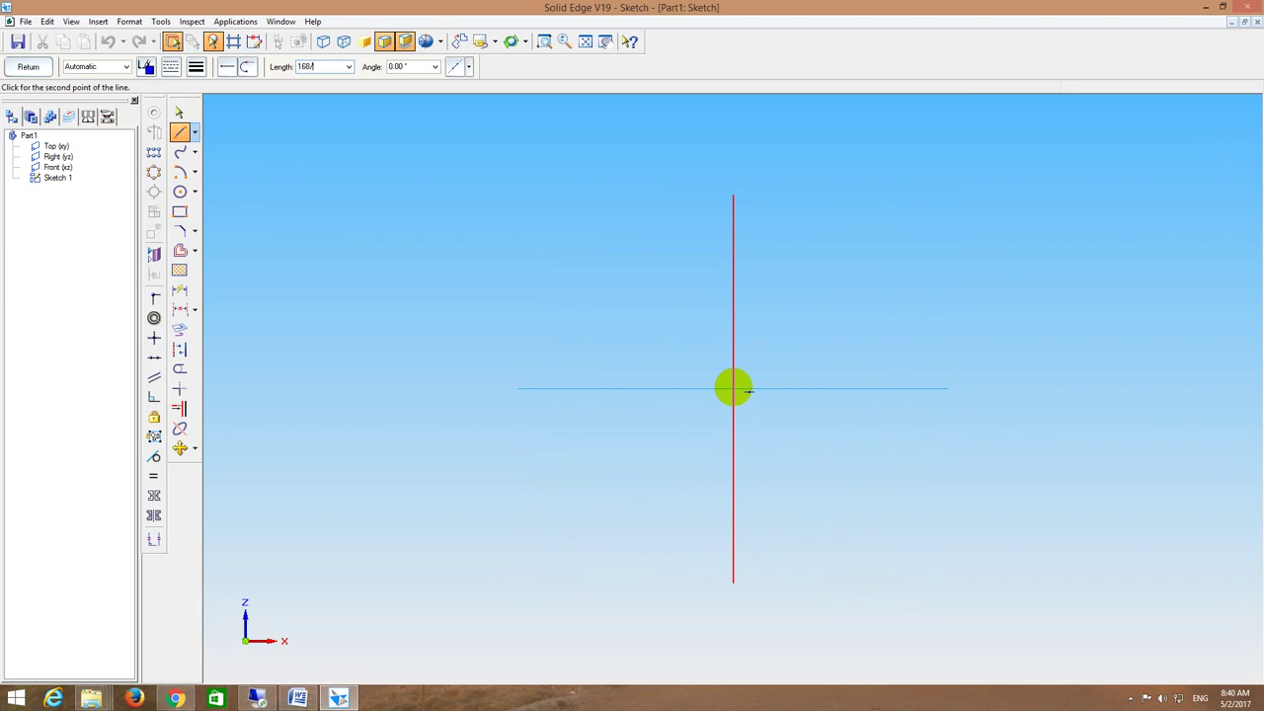
pyautogui.write('180')
pyautogui.press('Return')
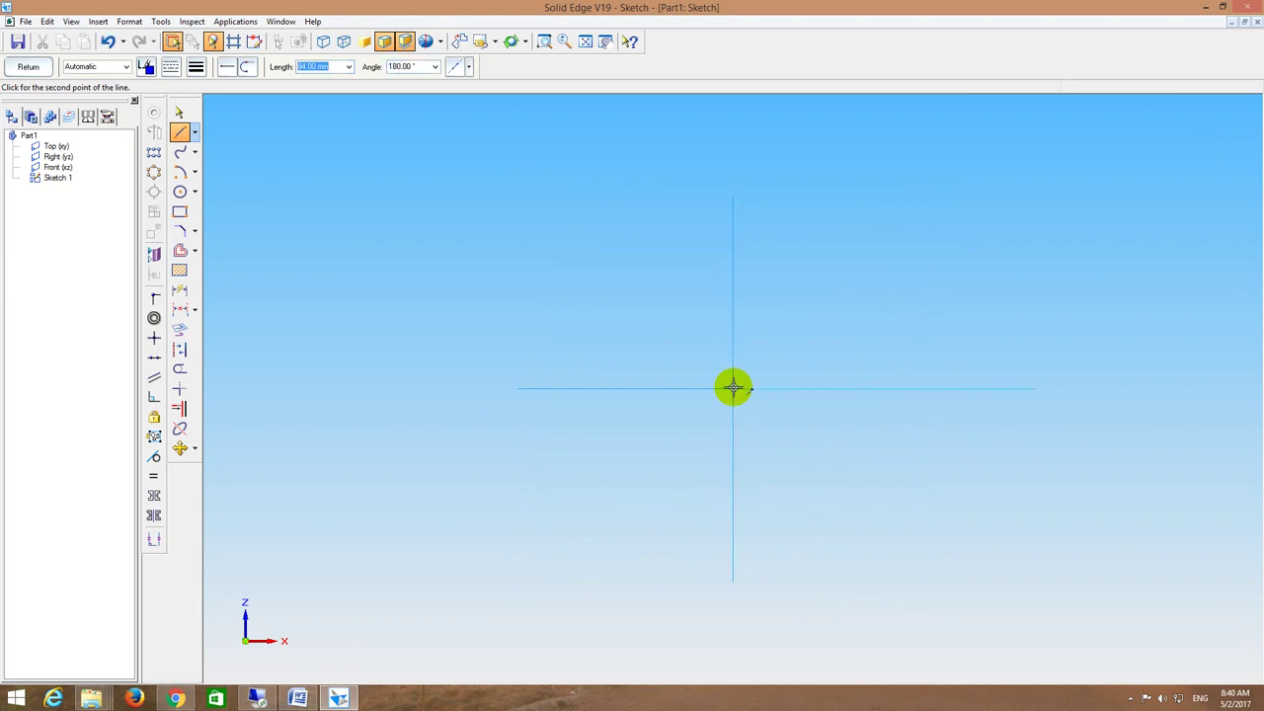
pyautogui.click(732, 387)
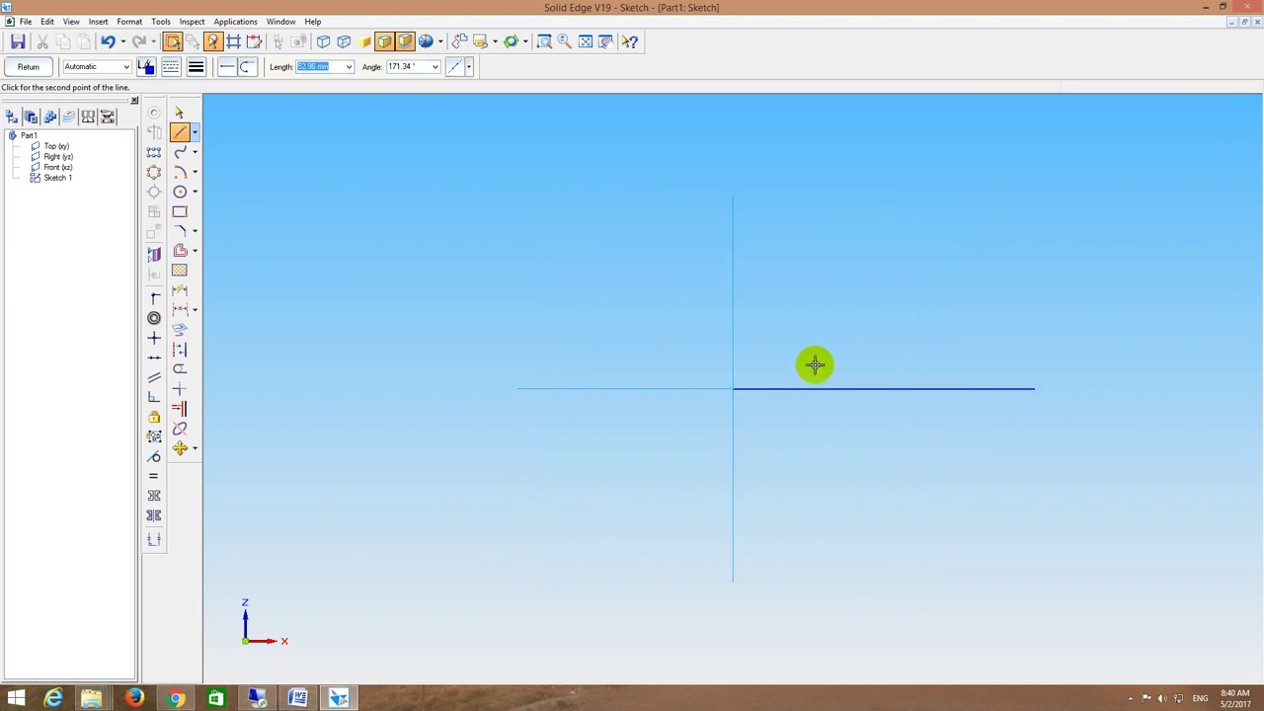
# Step: Draw a line slanting inward from the base line's outer end, about 14.4 mm high and 10.2 mm wide, and dimension its height and horizontal offset
pyautogui.doubleClick(997, 337)
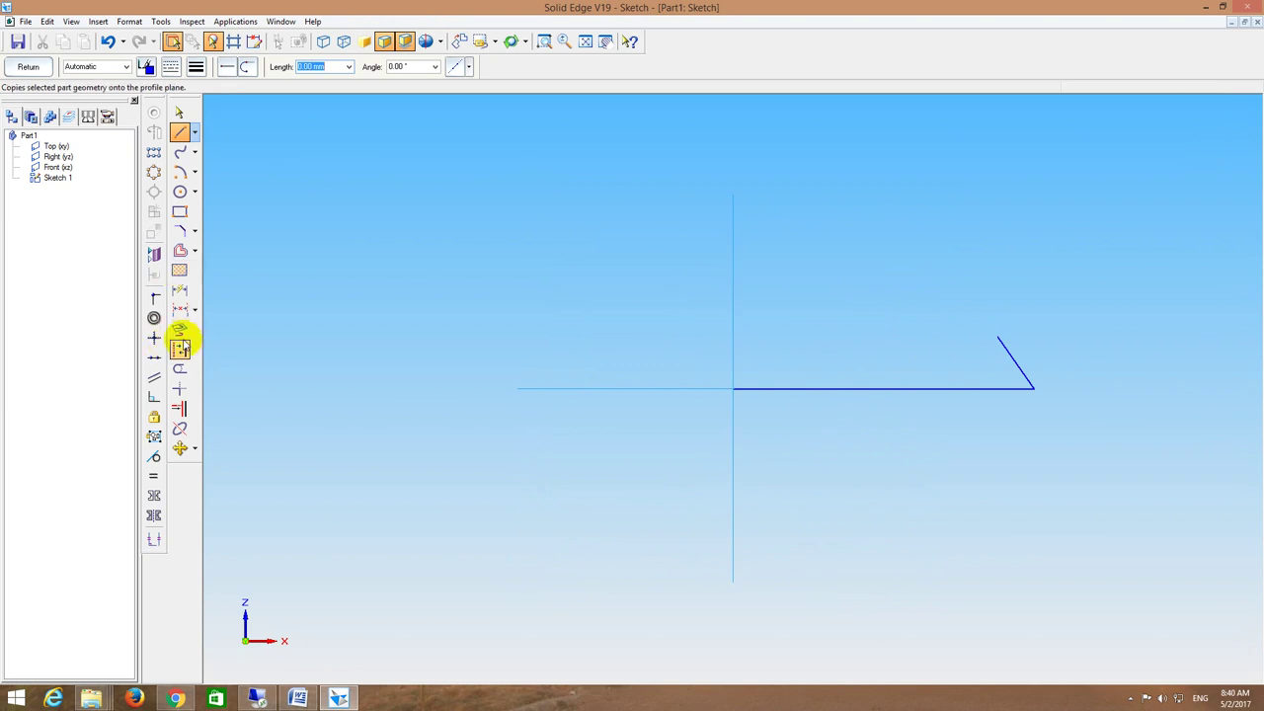
pyautogui.click(179, 309)
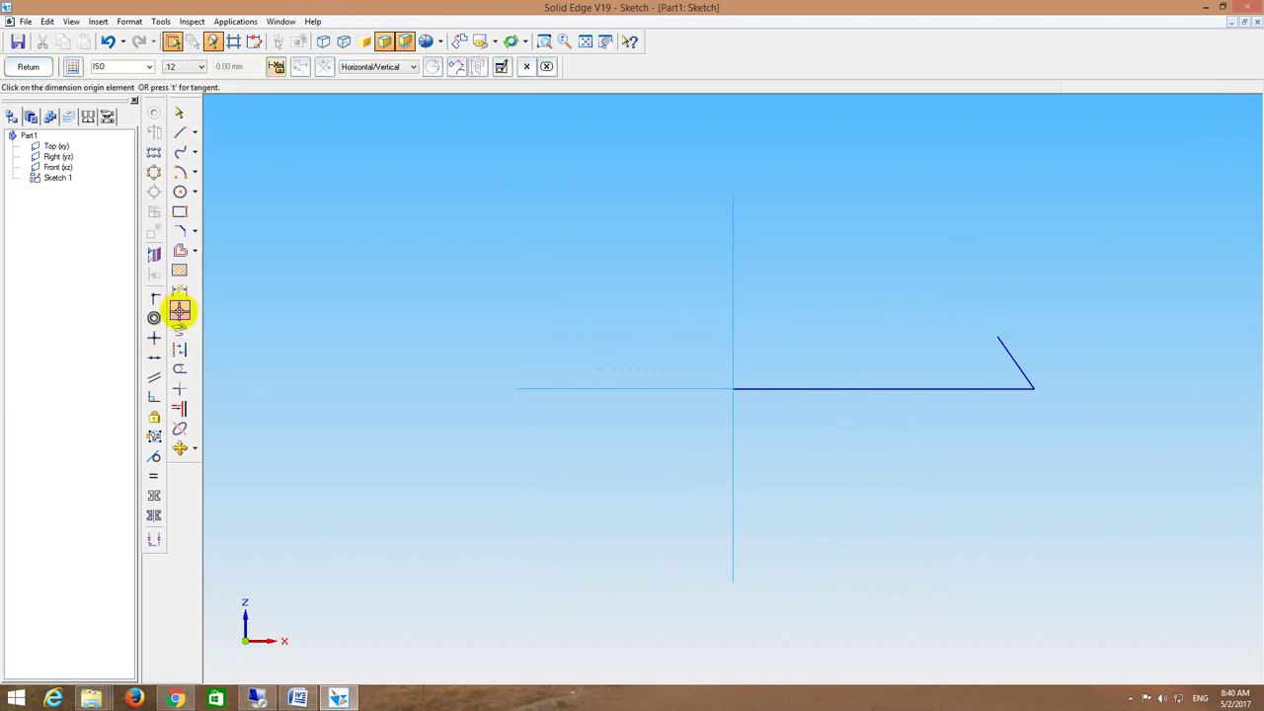
pyautogui.click(999, 340)
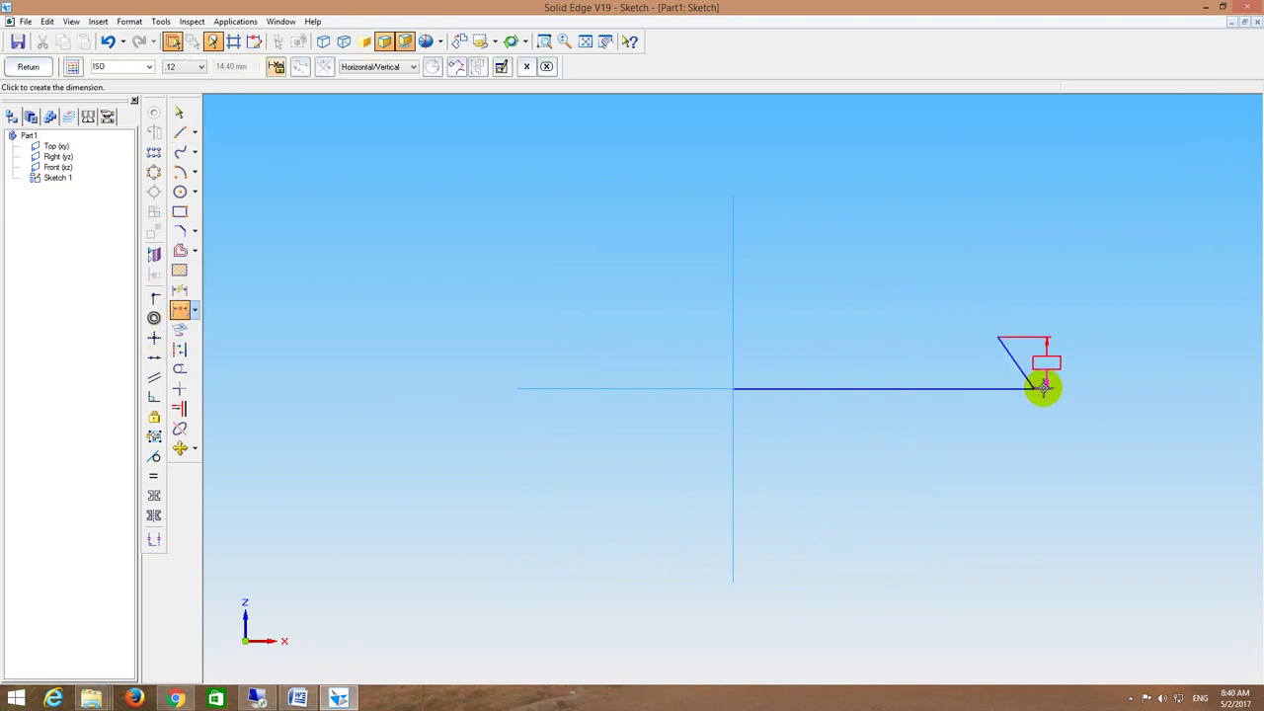
pyautogui.click(1077, 381)
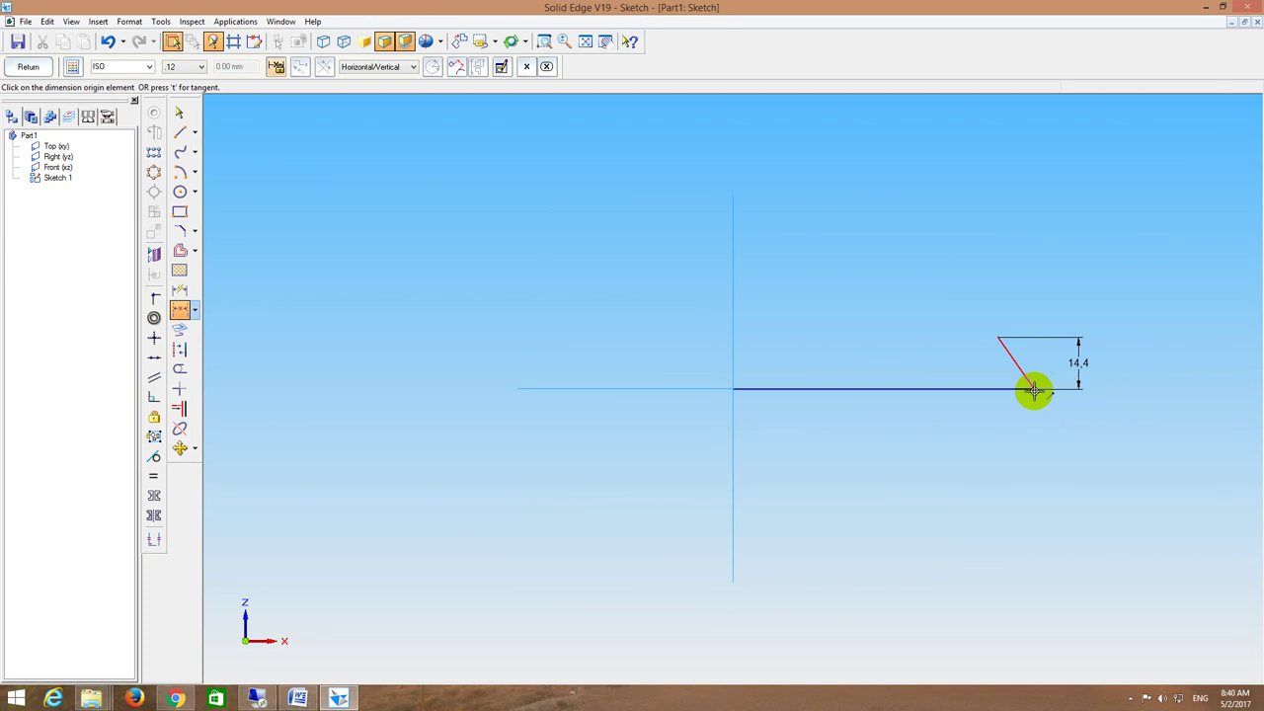
pyautogui.click(1034, 390)
pyautogui.click(1000, 340)
pyautogui.click(998, 301)
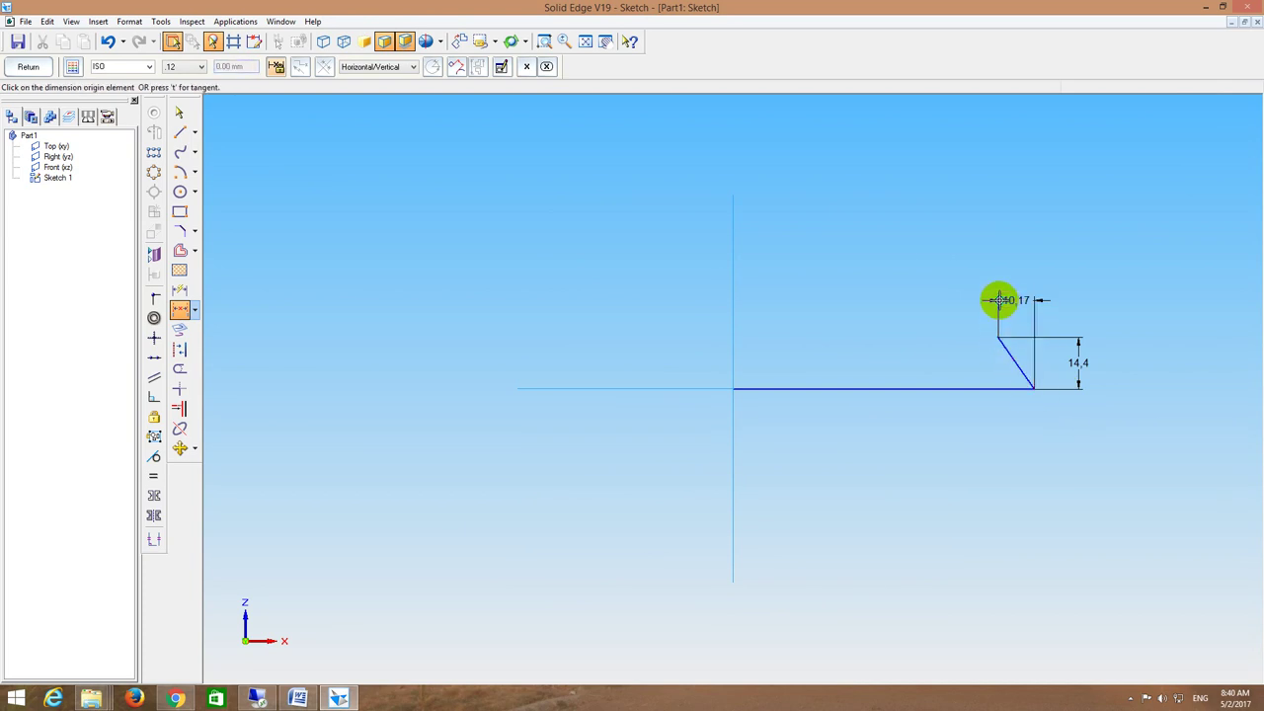
pyautogui.press('Escape')
# Step: Set the slanted line's height to 14 mm and its horizontal offset to 4 mm
pyautogui.click(1076, 362)
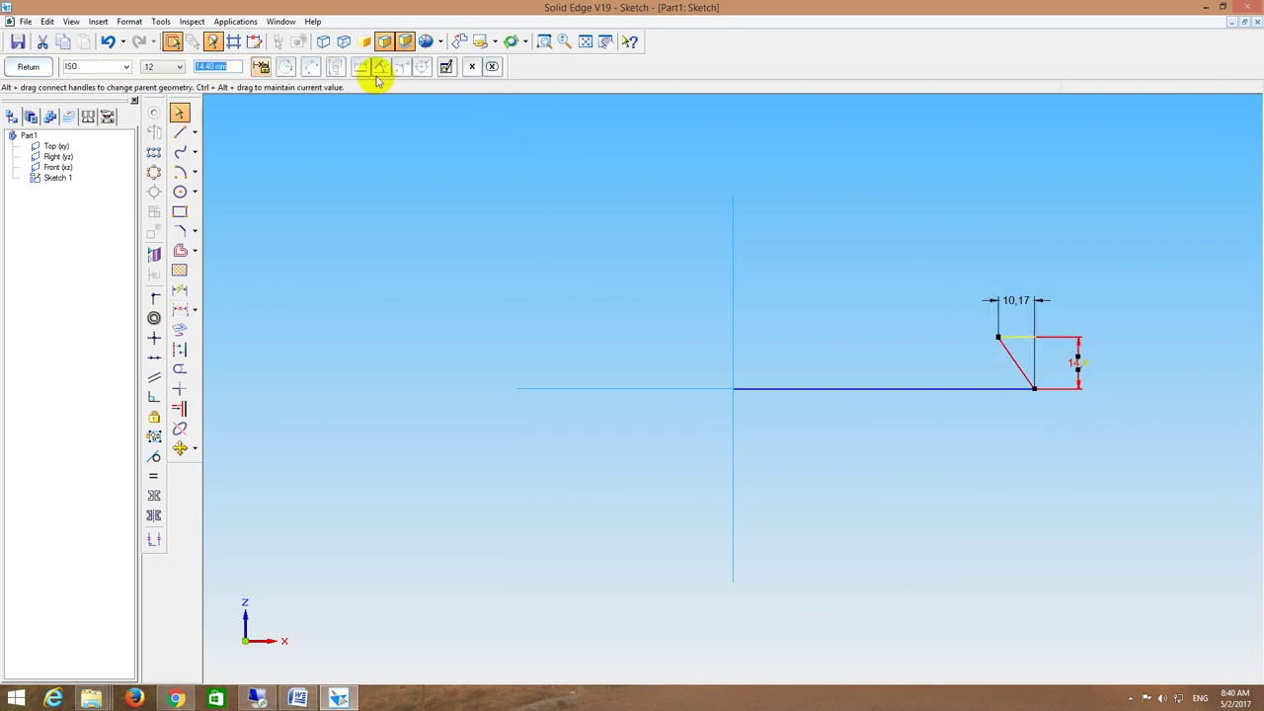
pyautogui.write('0')
pyautogui.click(620, 135)
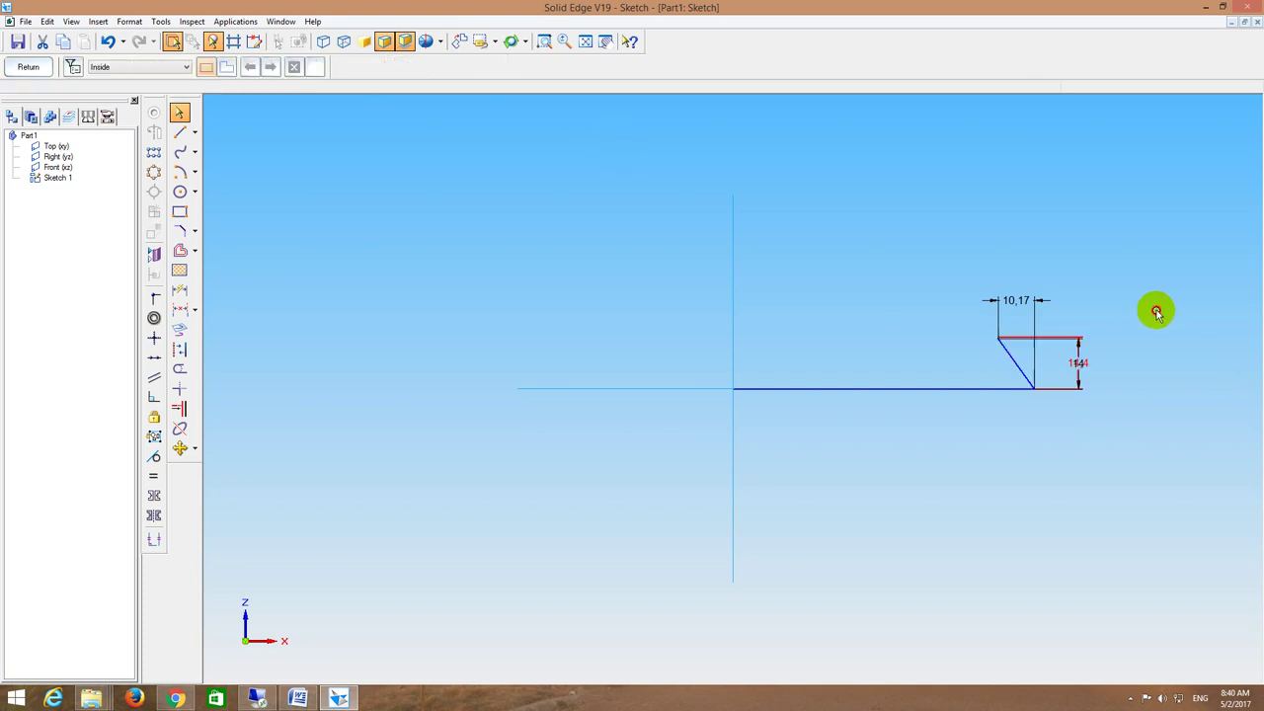
pyautogui.click(1012, 299)
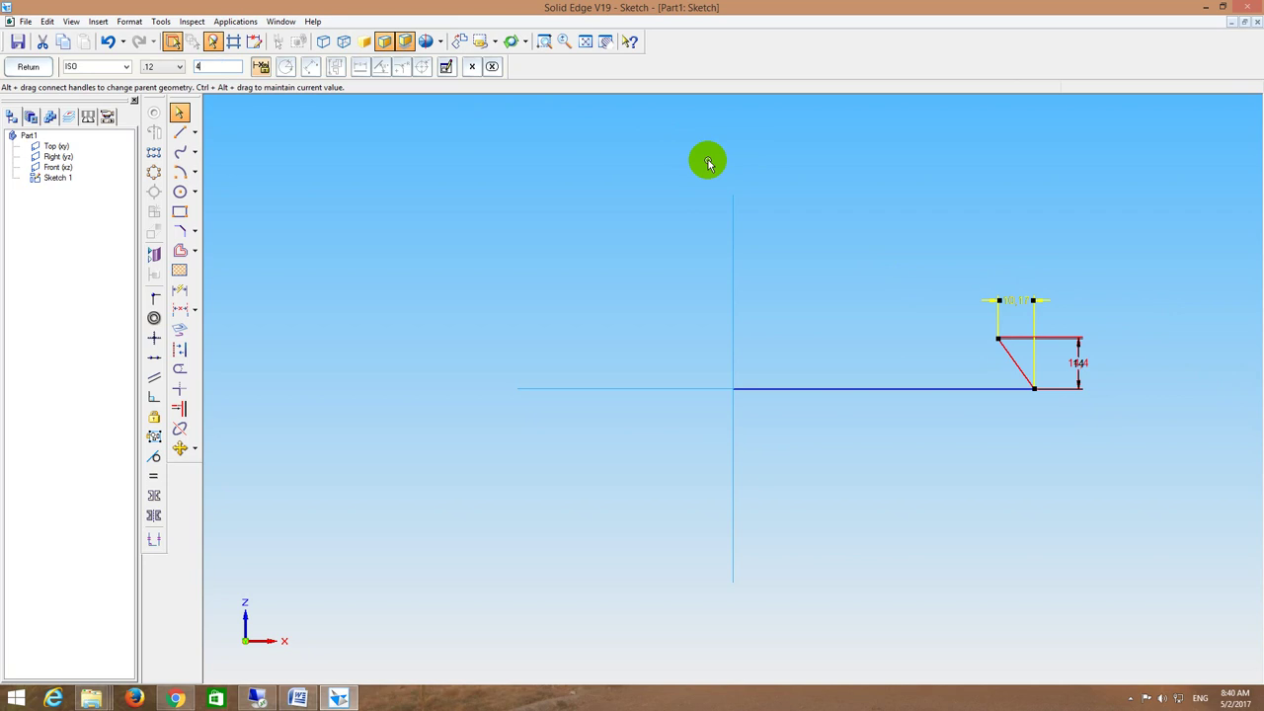
pyautogui.press('Return')
pyautogui.click(1192, 516)
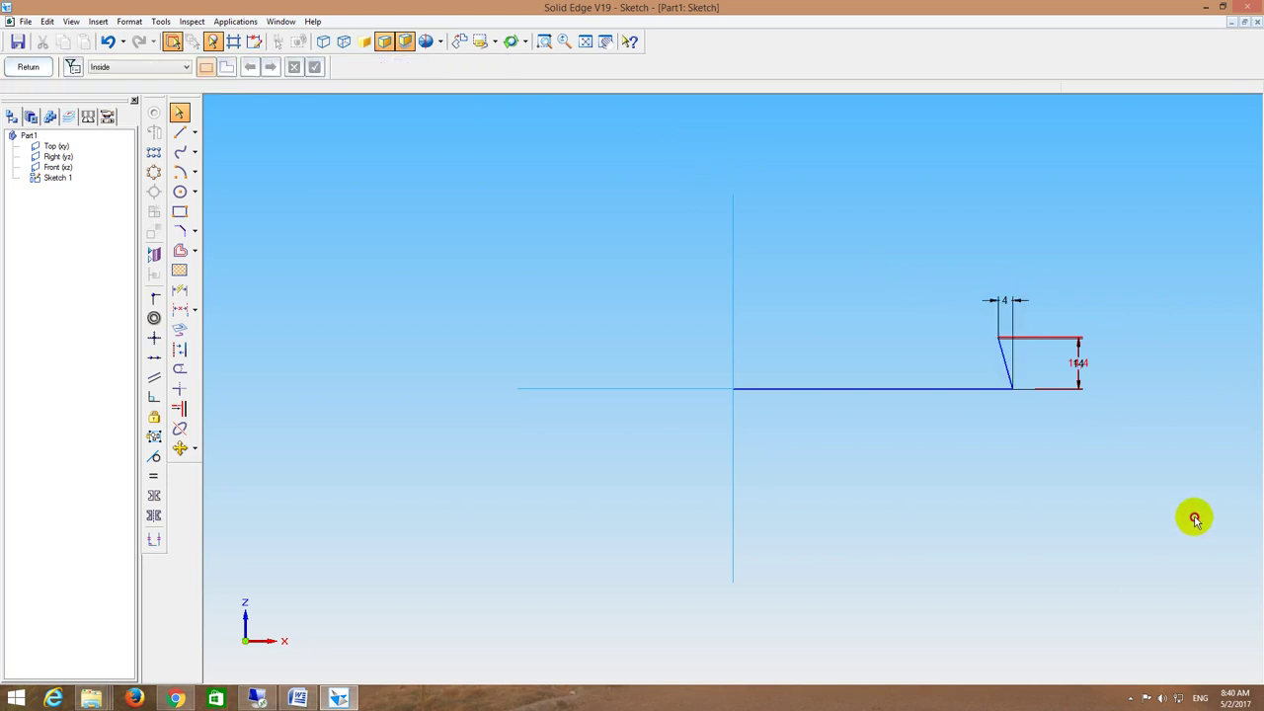
# Step: Set the horizontal base line's length to 84 mm
pyautogui.click(886, 388)
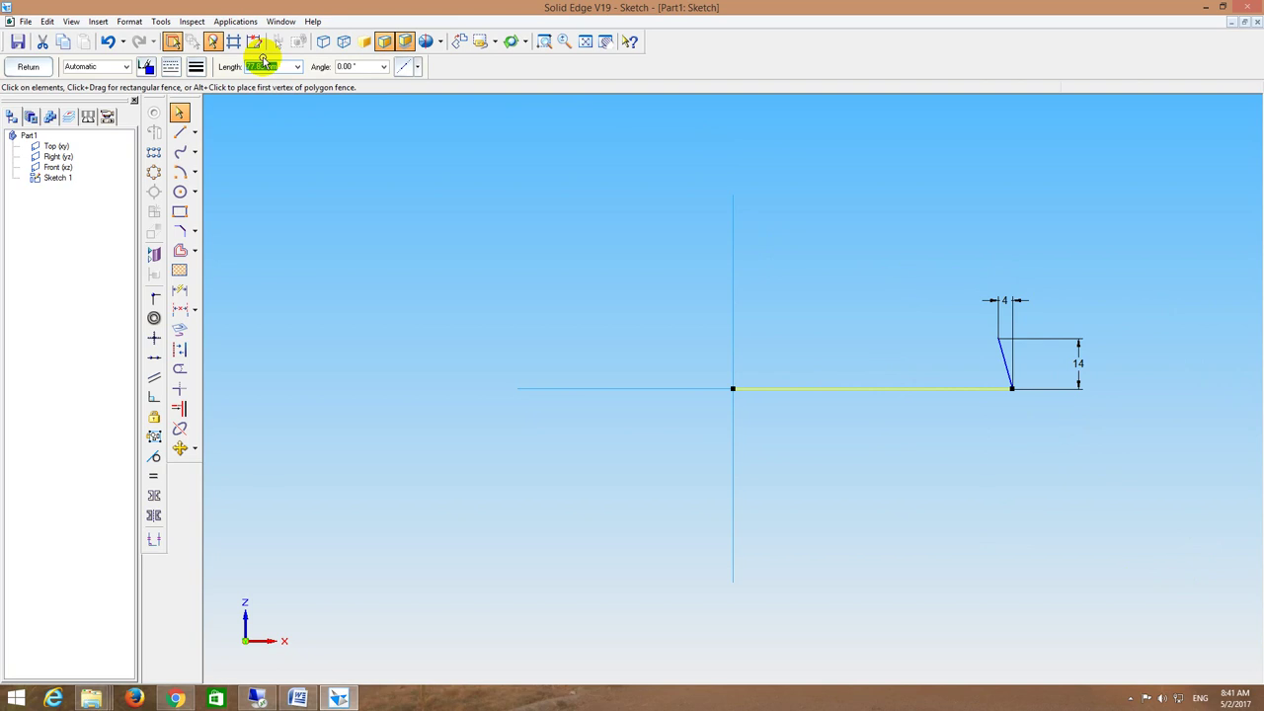
pyautogui.press('Return')
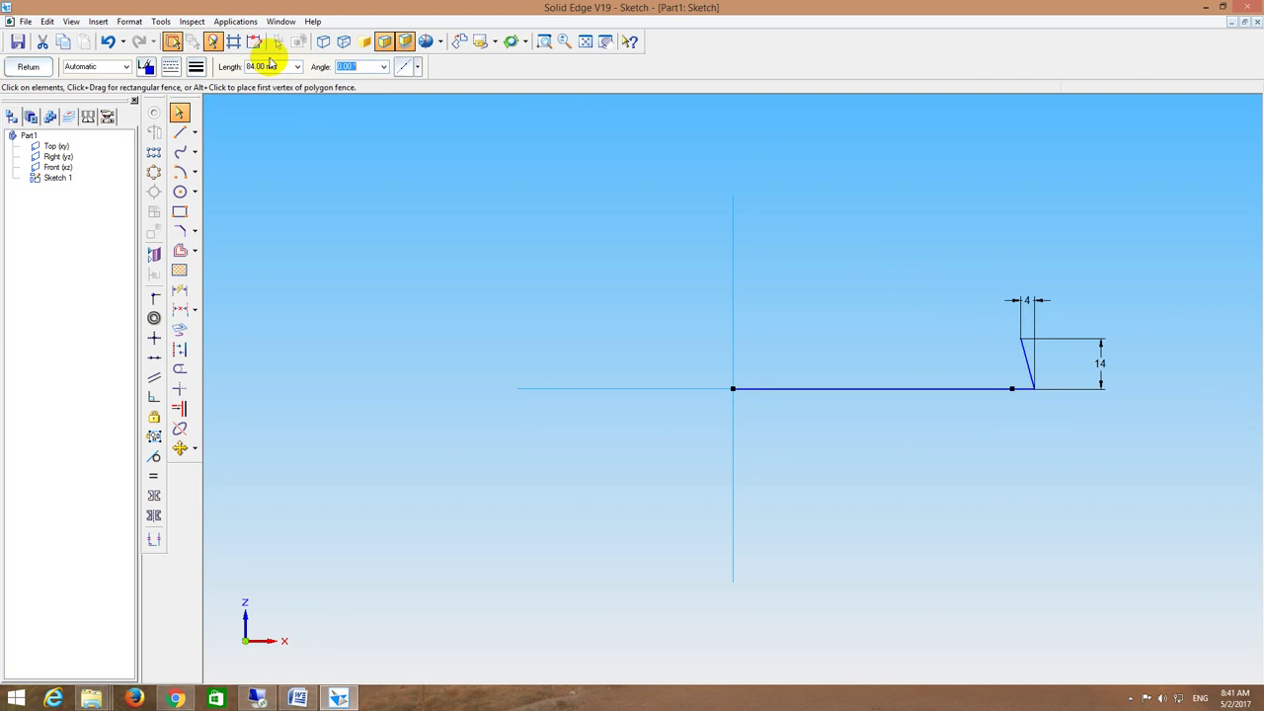
pyautogui.click(963, 440)
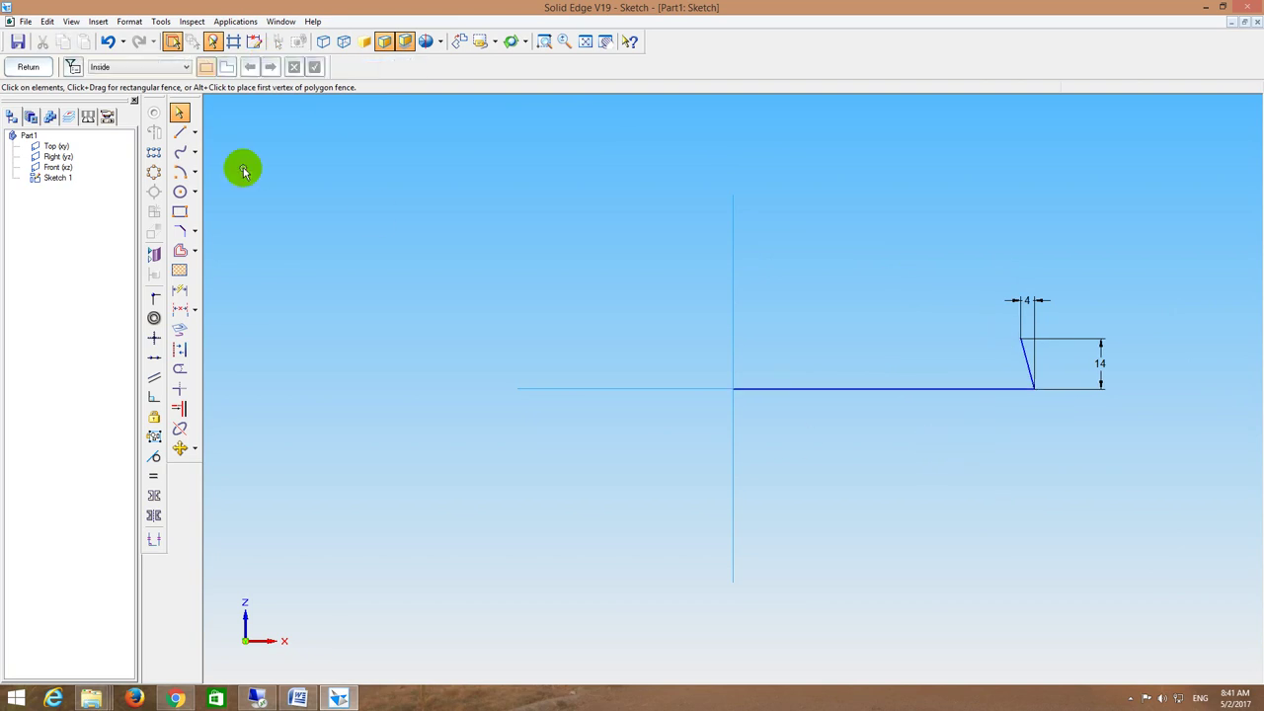
# Step: Draw a horizontal line about 60 mm inward from the slanted line's upper end, and two stacked vertical lines totalling 40 mm (55-12-3) up from the origin
pyautogui.click(180, 132)
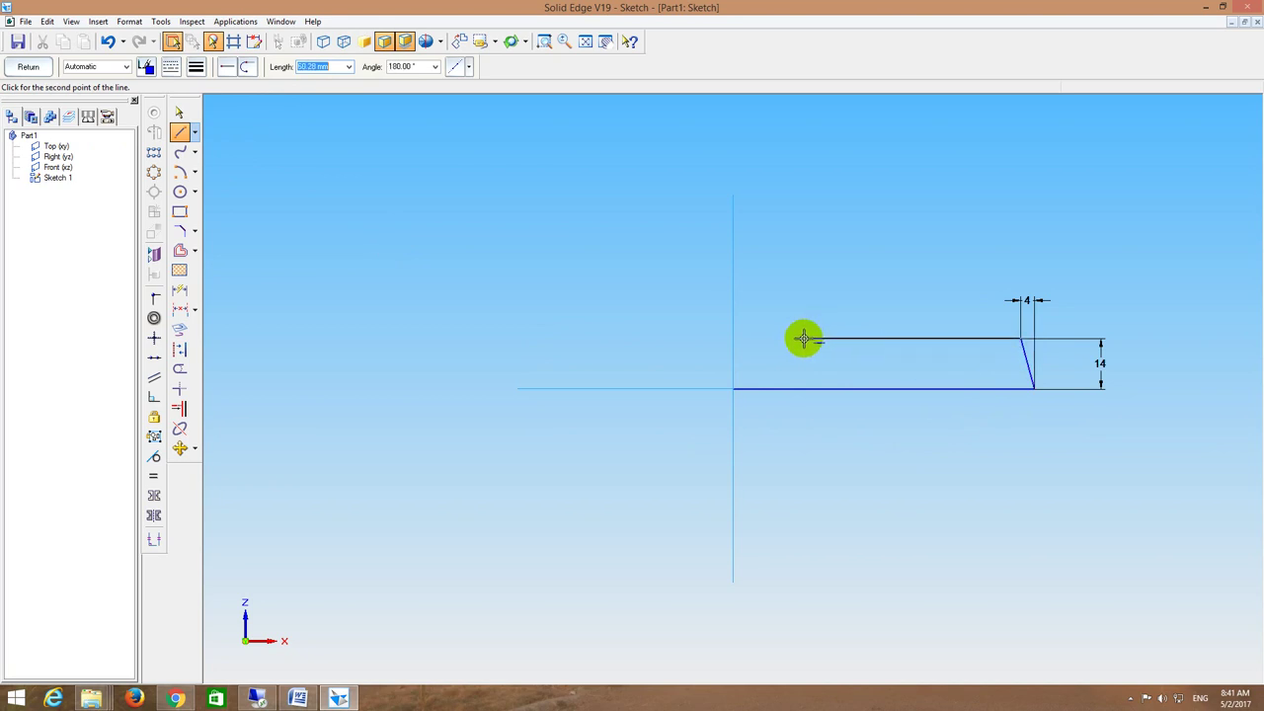
pyautogui.doubleClick(803, 339)
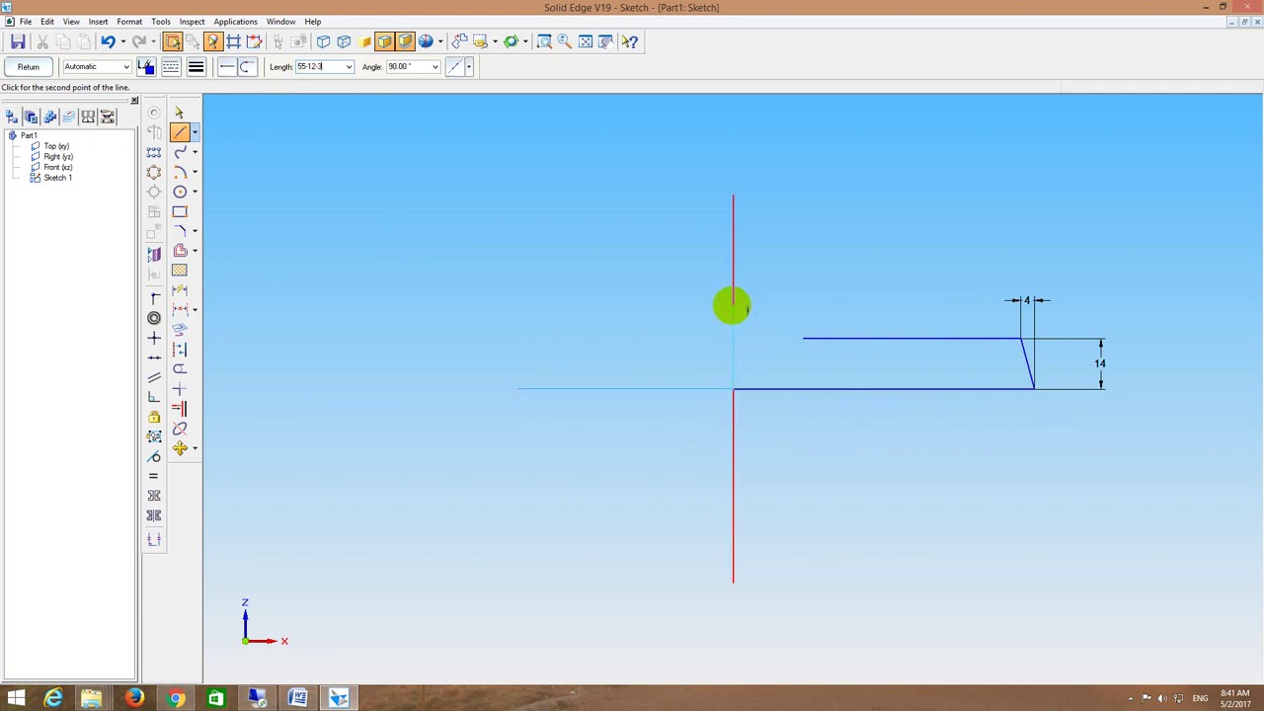
pyautogui.write('0')
pyautogui.press('Tab')
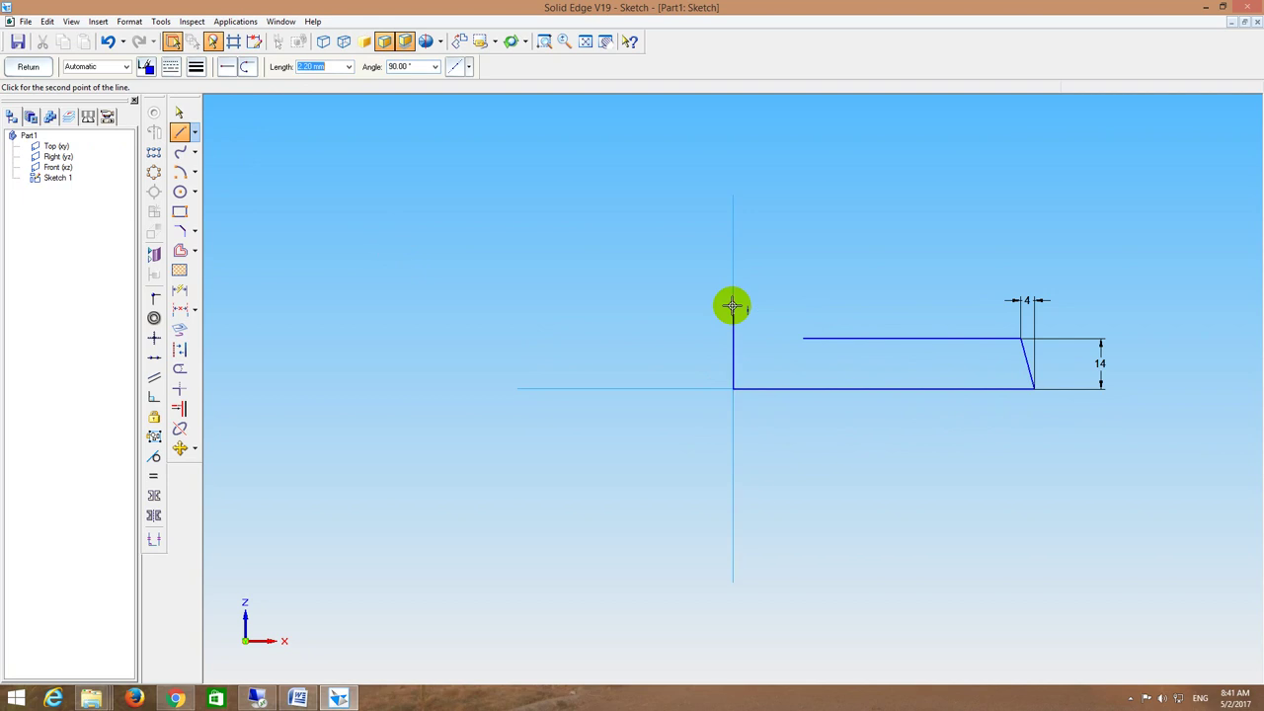
pyautogui.click(732, 314)
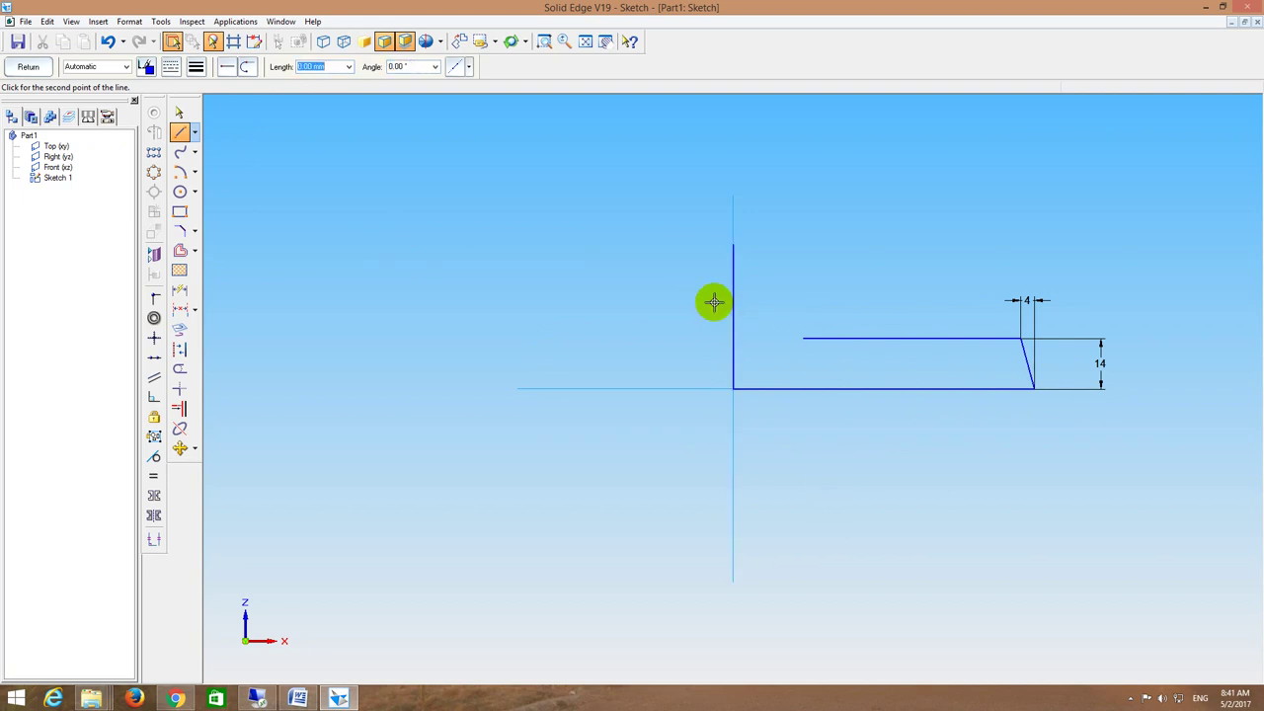
pyautogui.rightClick(714, 302)
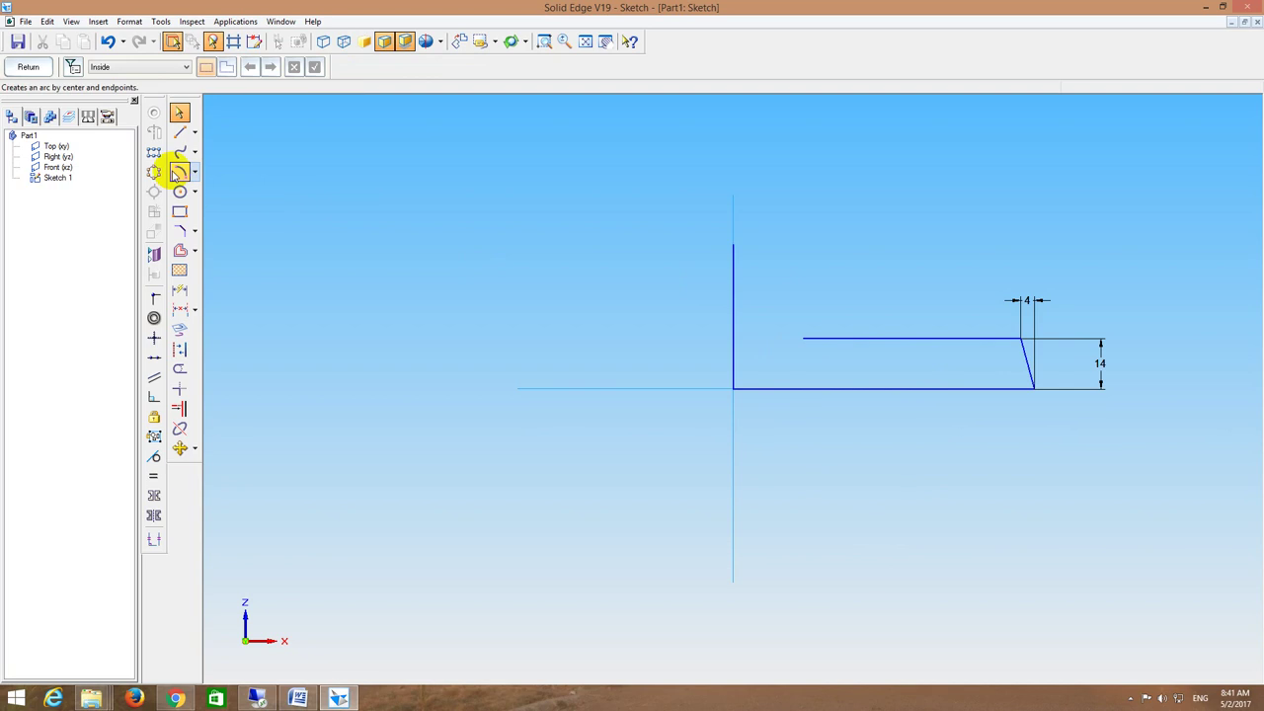
# Step: Draw a 19 mm radius arc with a 90° sweep, centred on the vertical line's upper end and starting at the joint below it
pyautogui.click(177, 172)
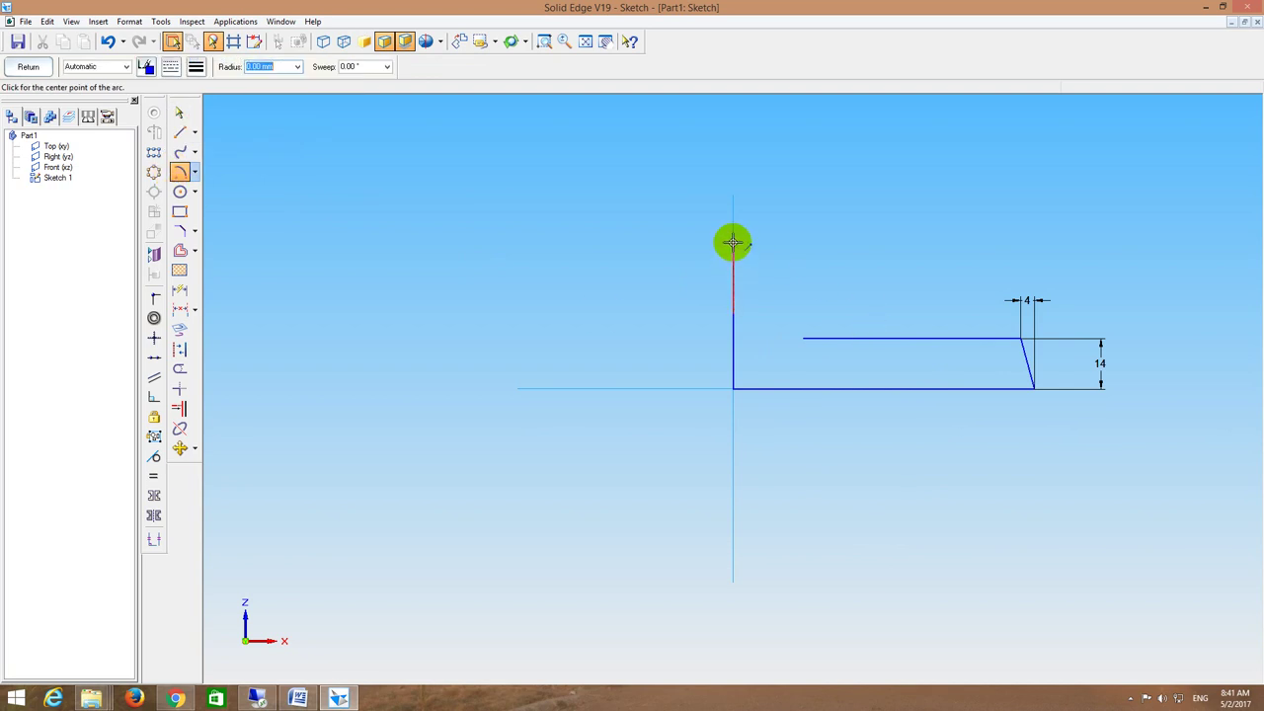
pyautogui.click(732, 313)
pyautogui.write('9')
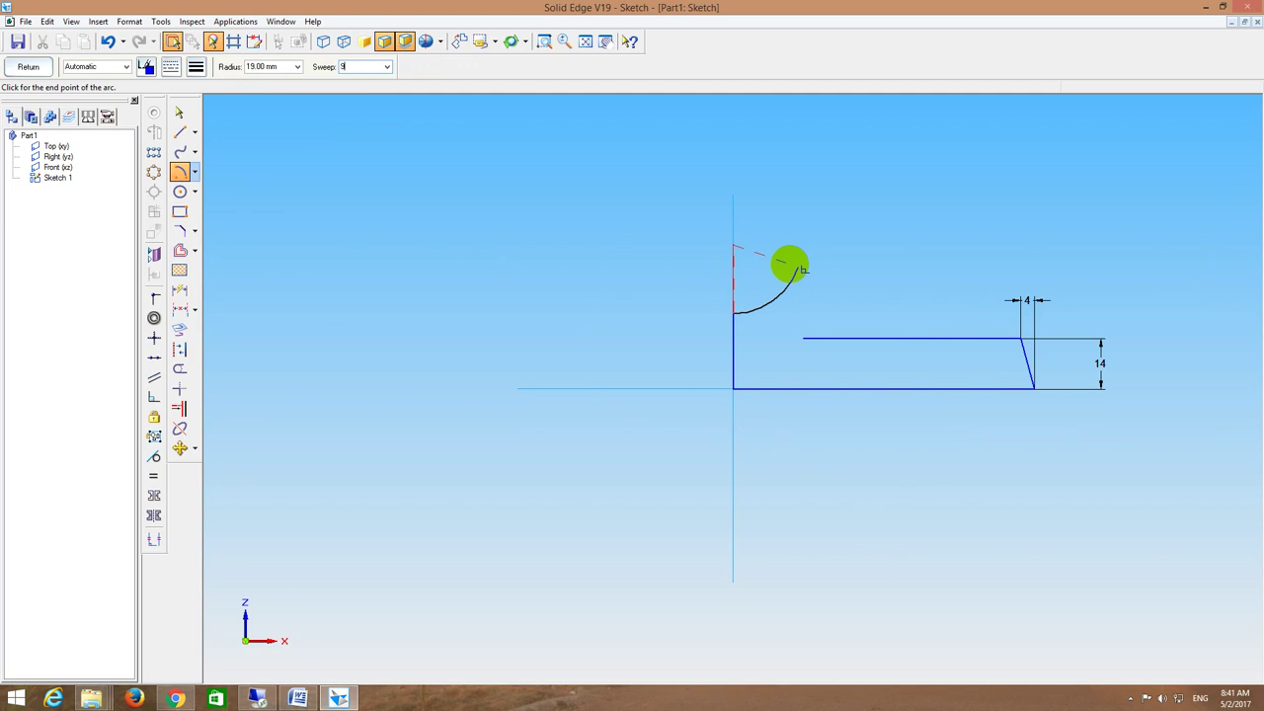
pyautogui.write('0')
pyautogui.press('Return')
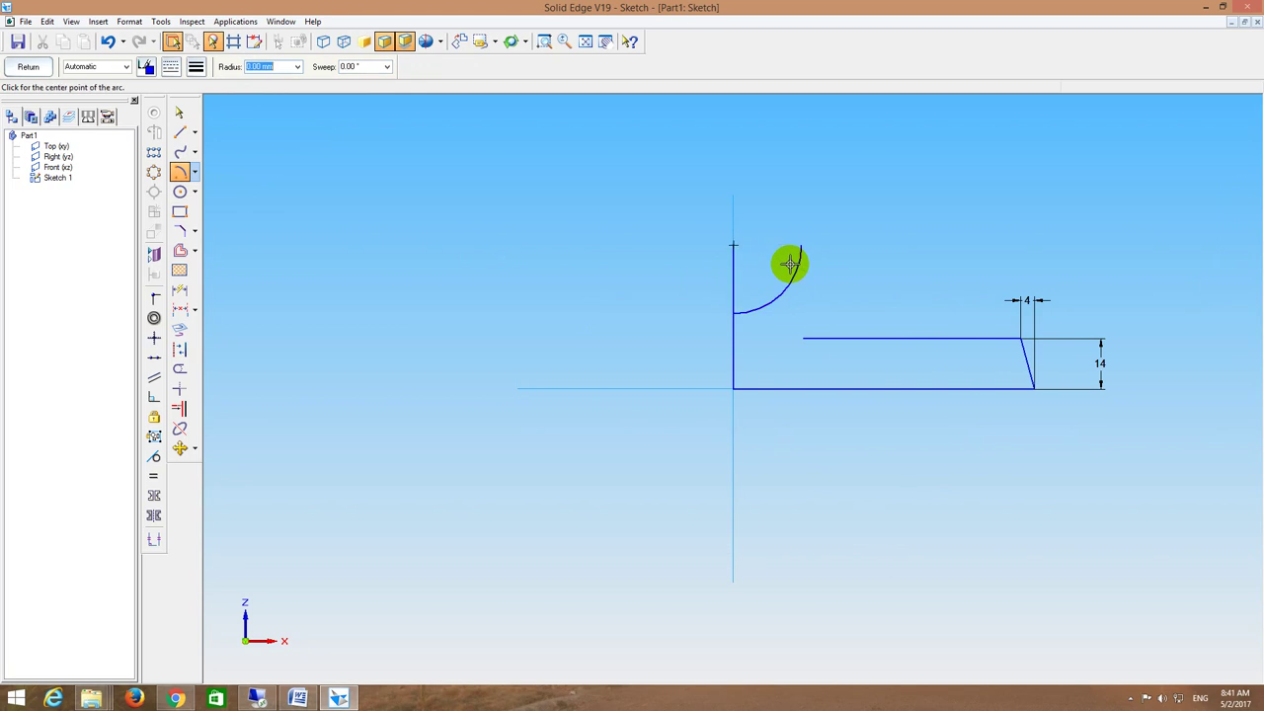
# Step: Continue the profile from the arc's free end: 3 mm up, 3 mm out, 12 mm up, 21 mm across at 0°, and straight down past the horizontal line
pyautogui.click(180, 133)
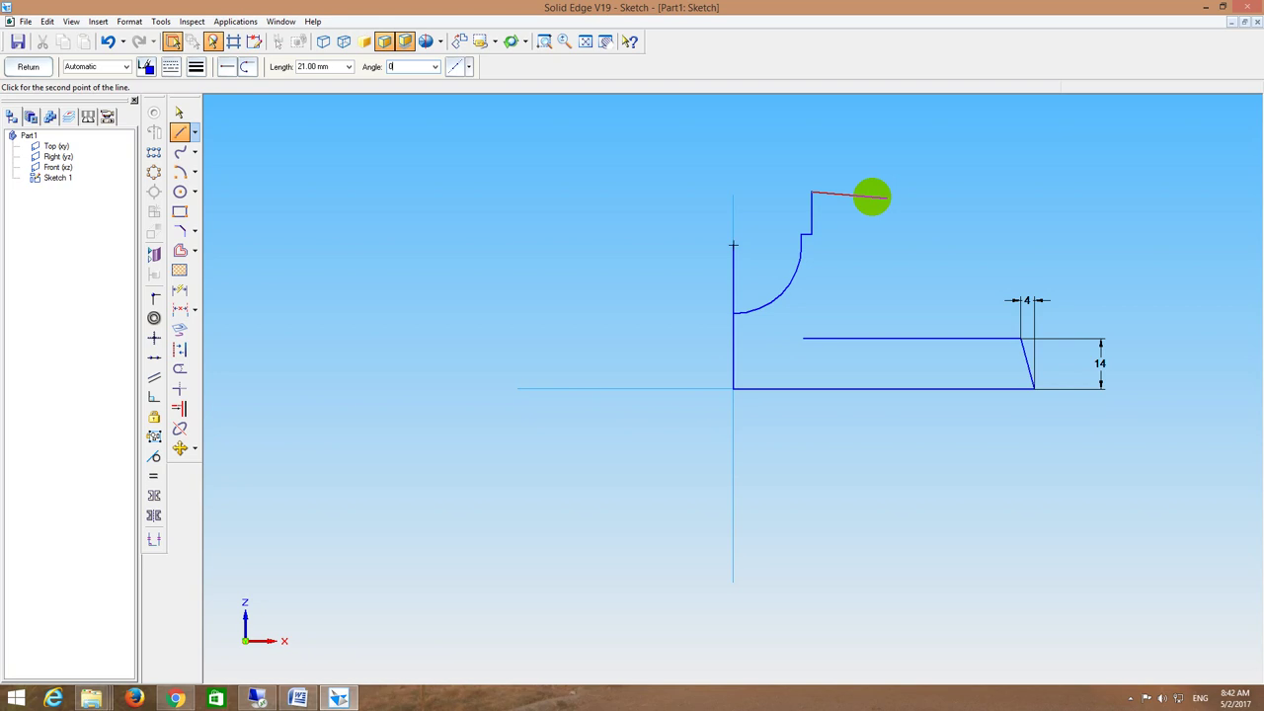
pyautogui.click(886, 191)
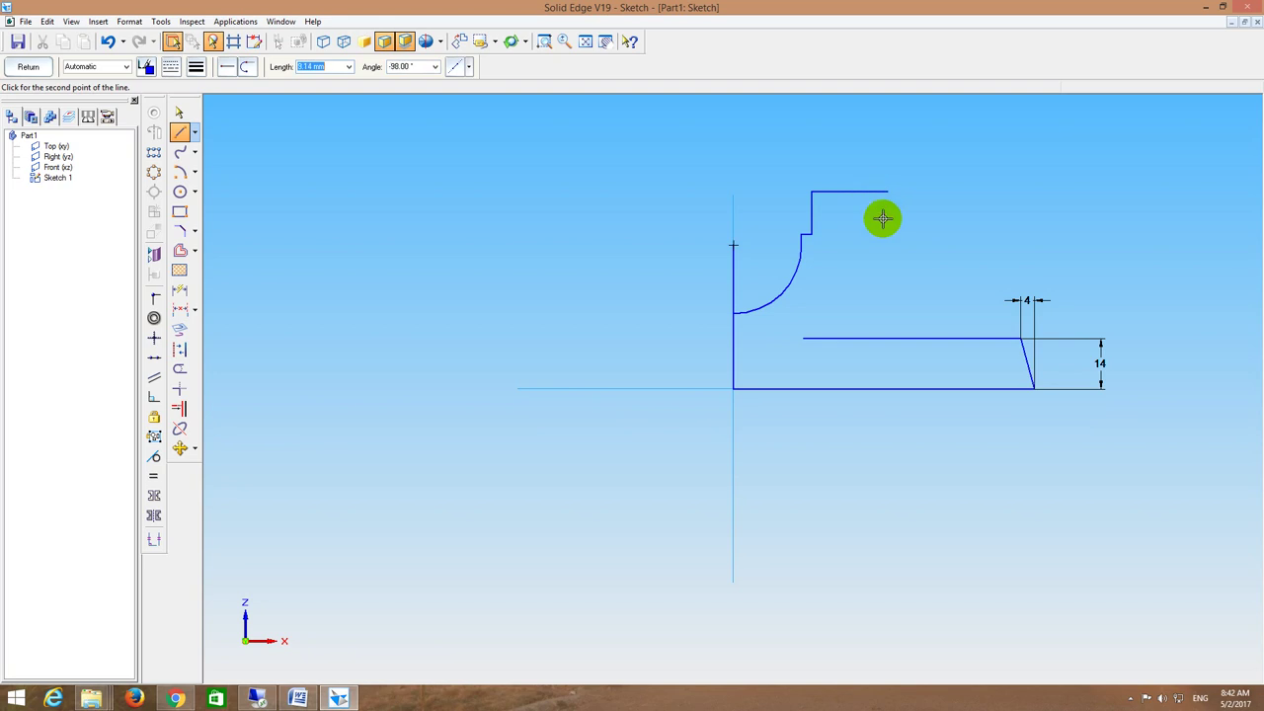
pyautogui.click(885, 360)
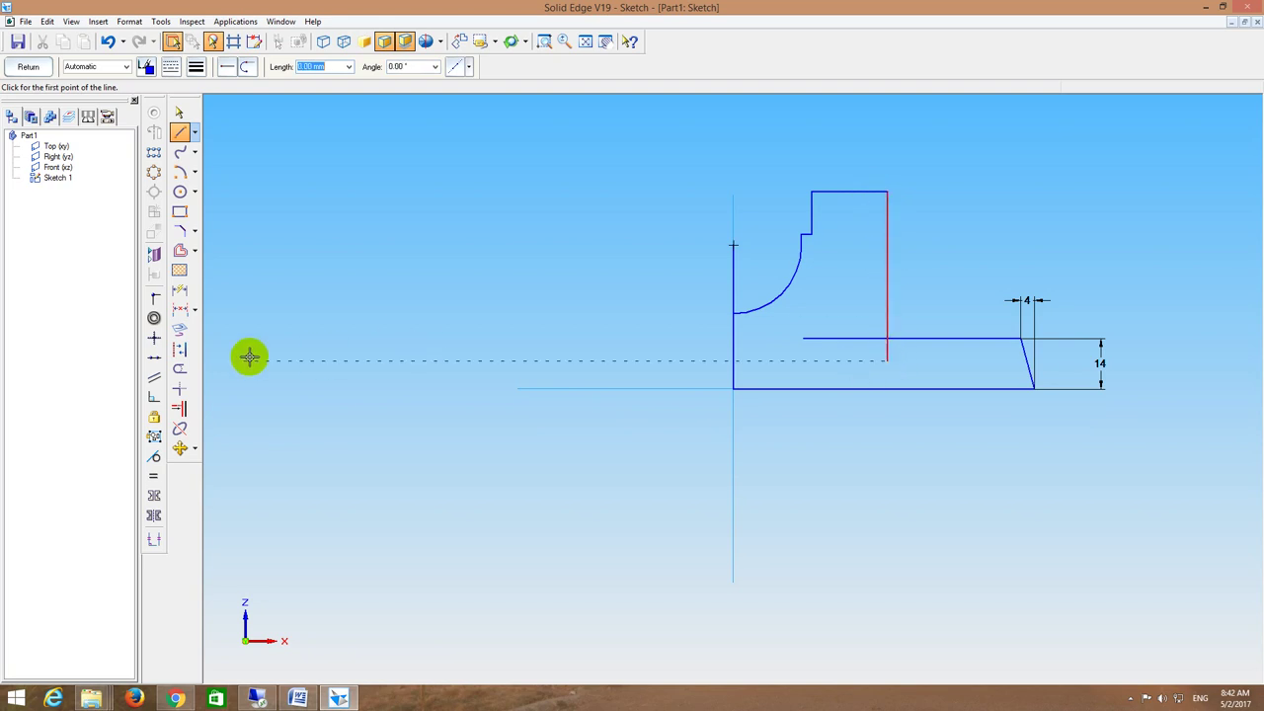
# Step: Trim the inner part of the horizontal line, the vertical line's overhang below it, and the axis line above the arc's start
pyautogui.click(179, 368)
pyautogui.click(824, 339)
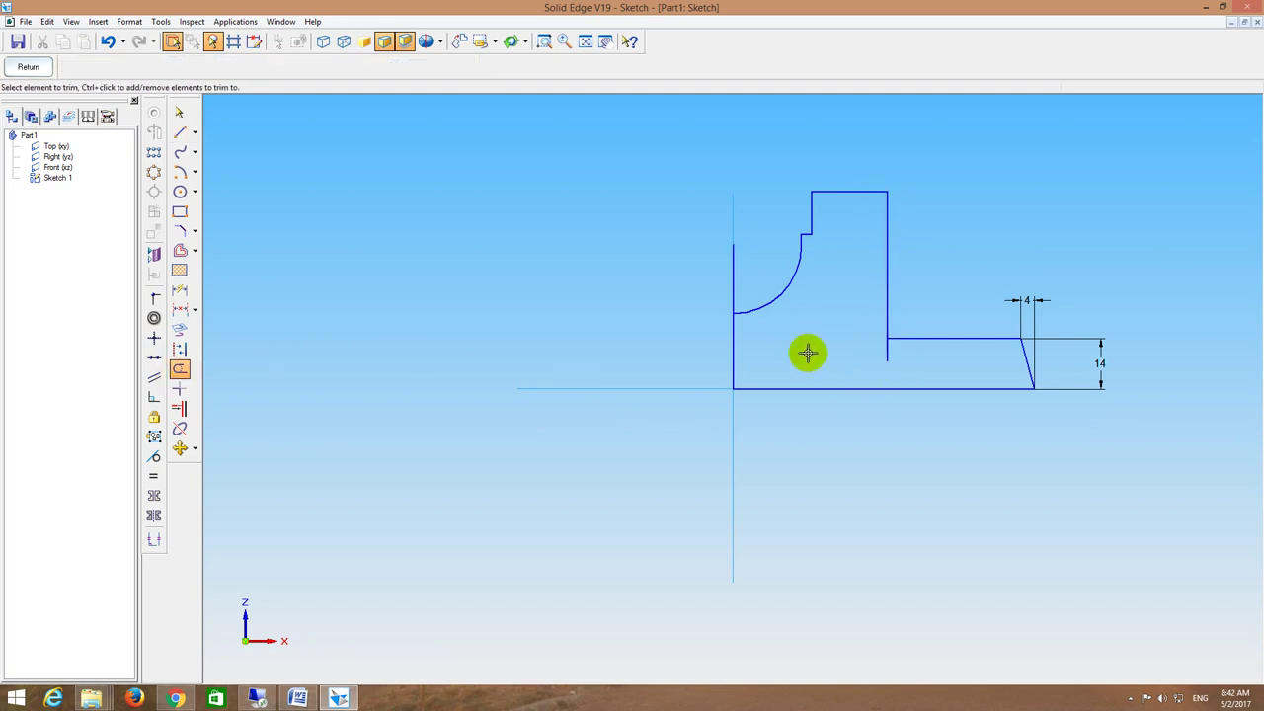
pyautogui.click(895, 358)
pyautogui.click(735, 272)
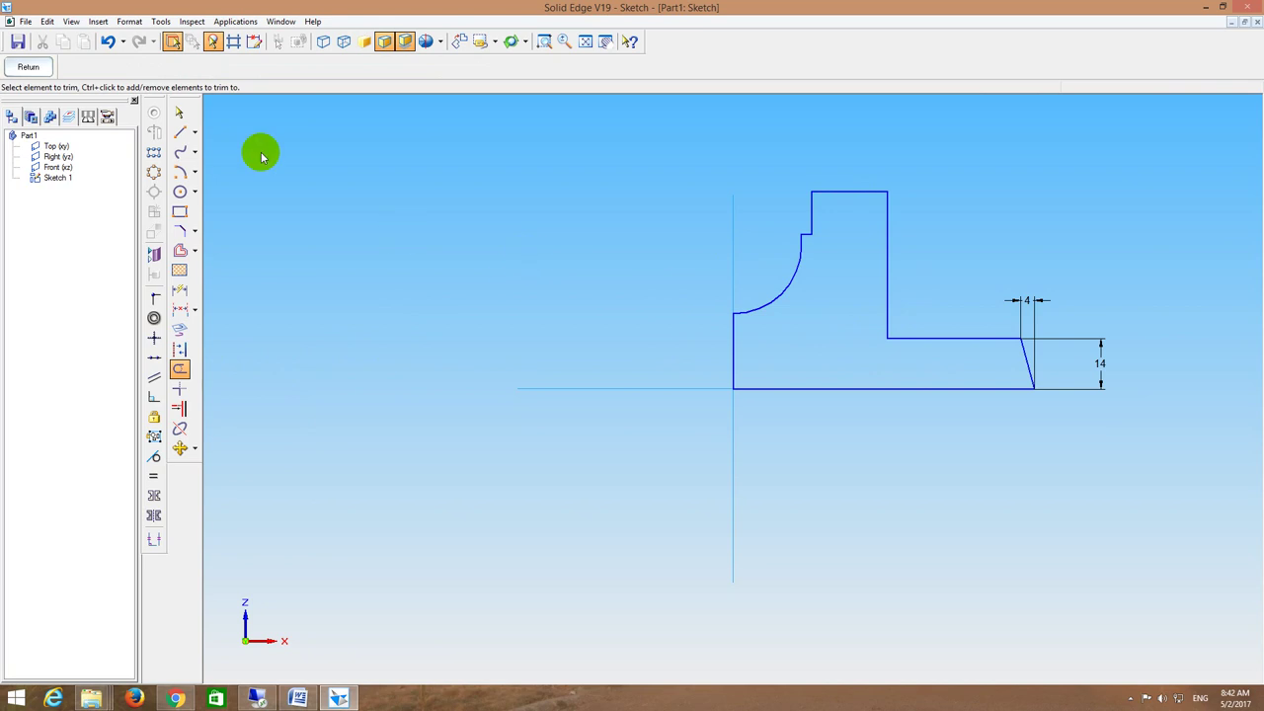
# Step: Close the half profile sketch and extrude the profile 36 mm as a protrusion toward the back
pyautogui.click(24, 66)
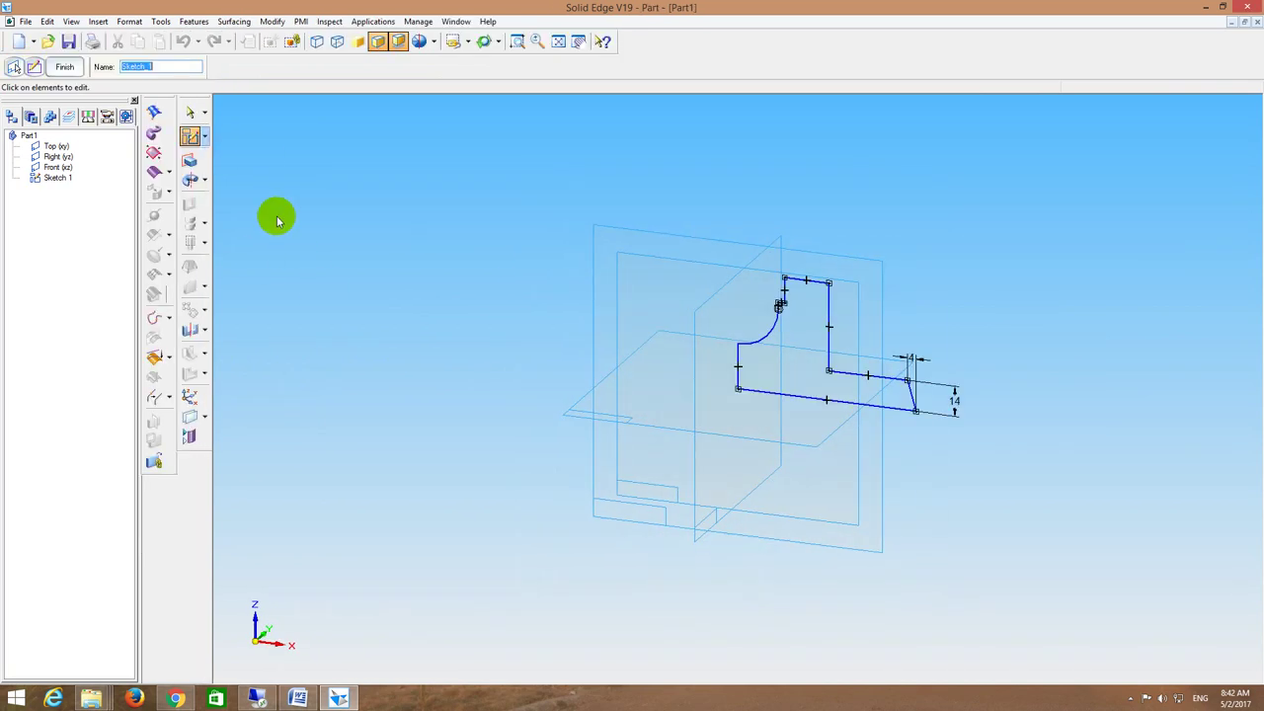
pyautogui.click(189, 159)
pyautogui.click(829, 336)
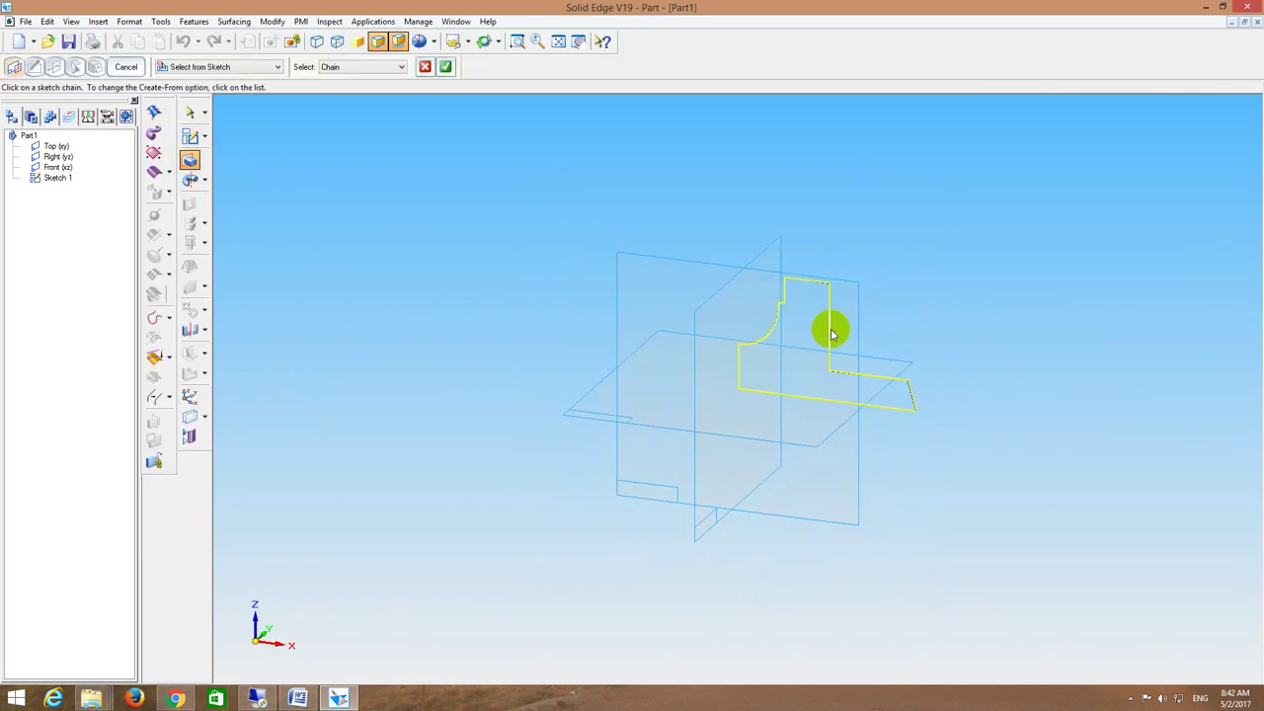
pyautogui.rightClick(841, 324)
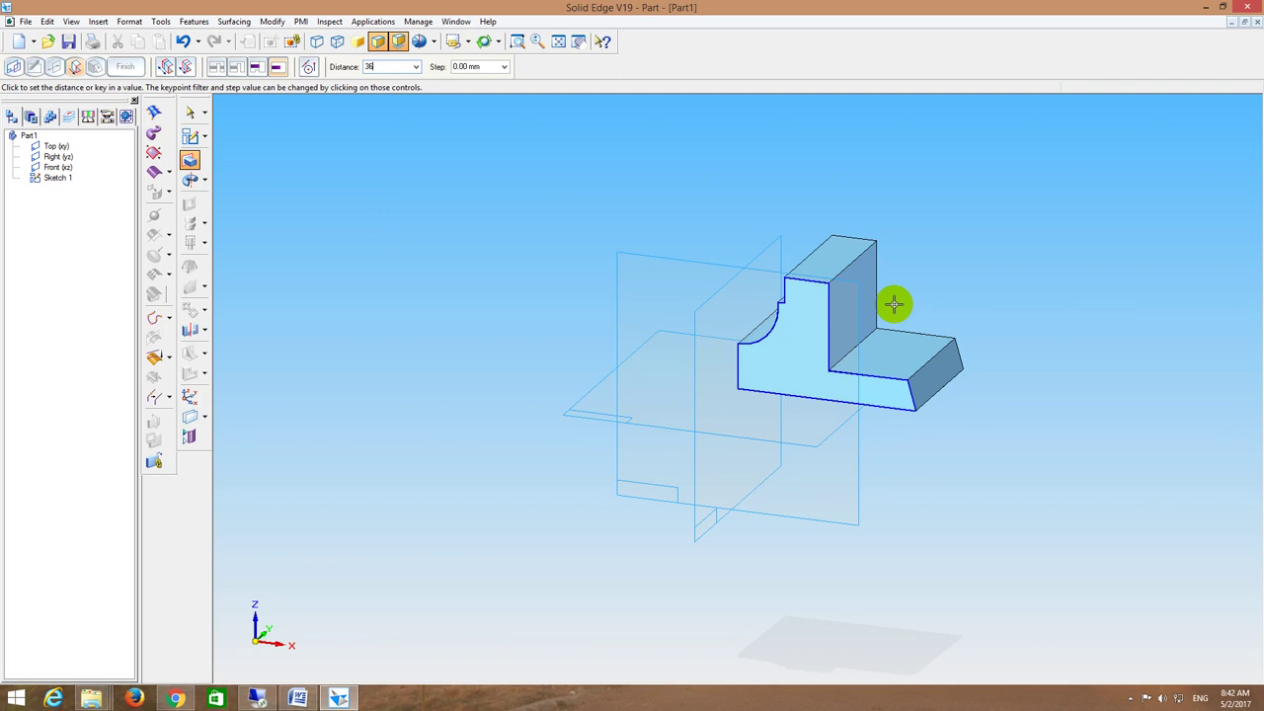
pyautogui.write('36')
pyautogui.press('Return')
pyautogui.click(897, 324)
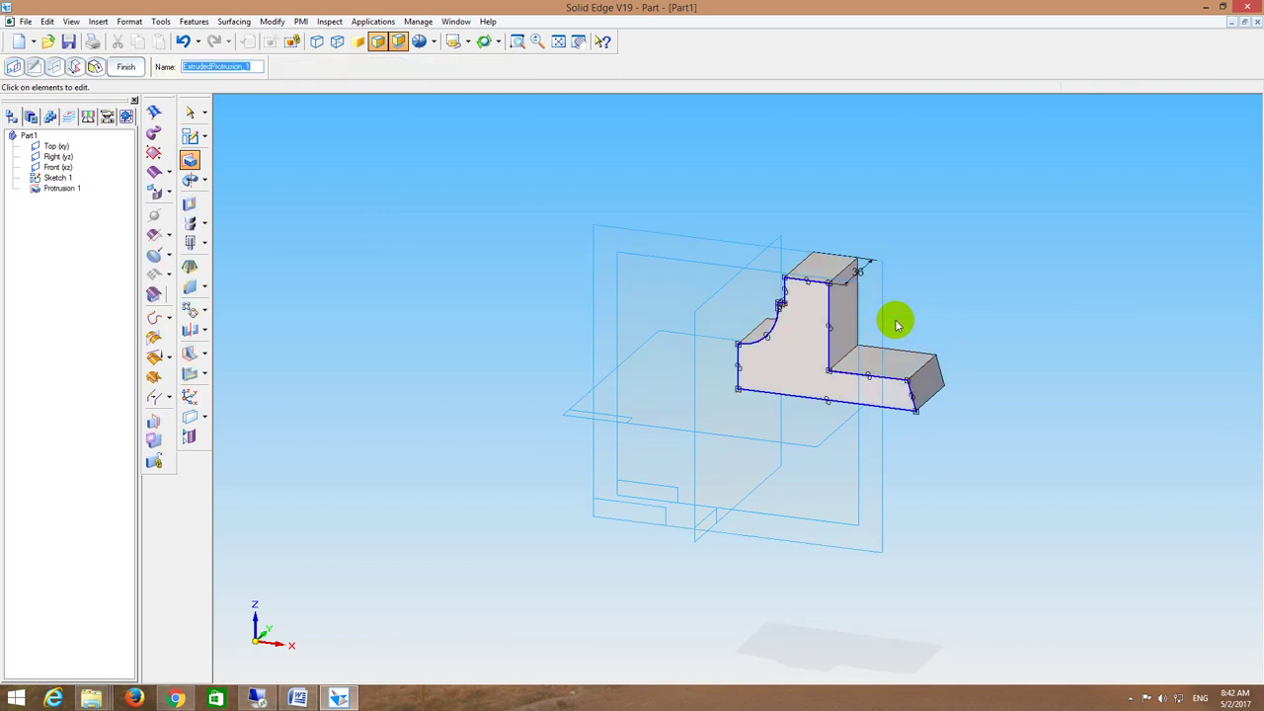
pyautogui.click(924, 225)
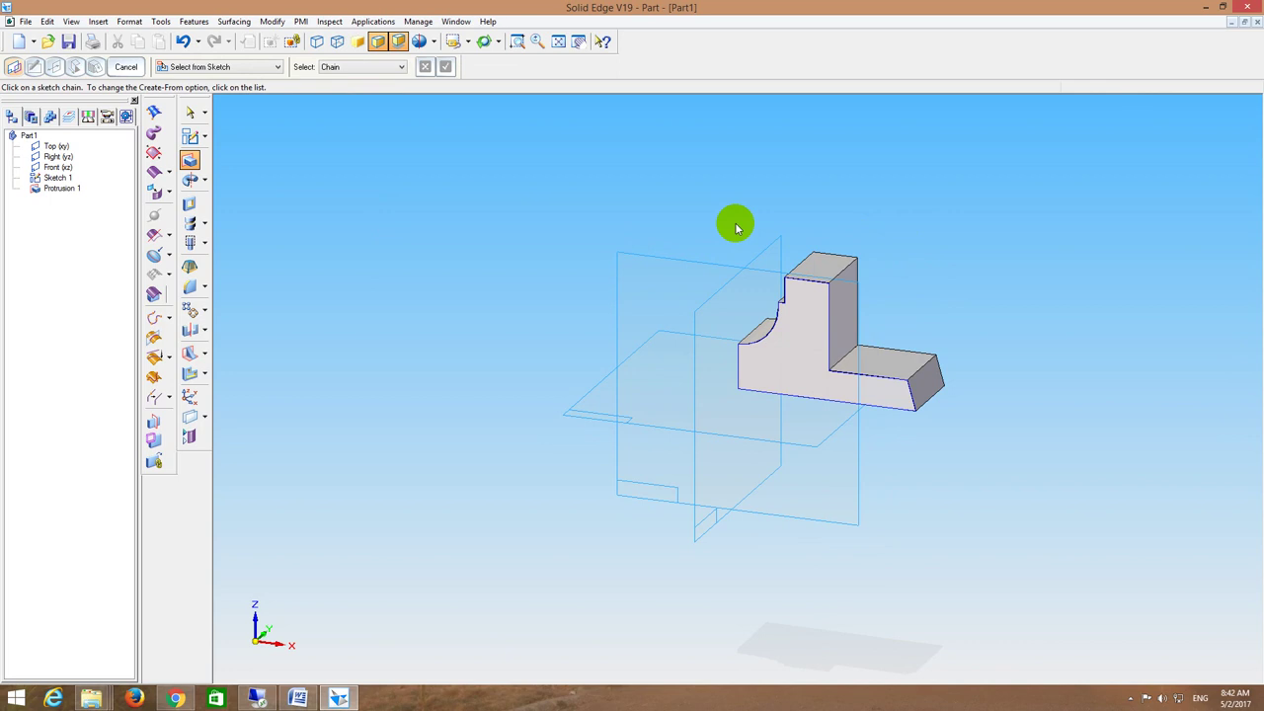
# Step: Check the body's plan view in the Word drawing, then sketch a 43 mm radius arc on the upright's top face, centred on the inner edge's midpoint
pyautogui.click(298, 697)
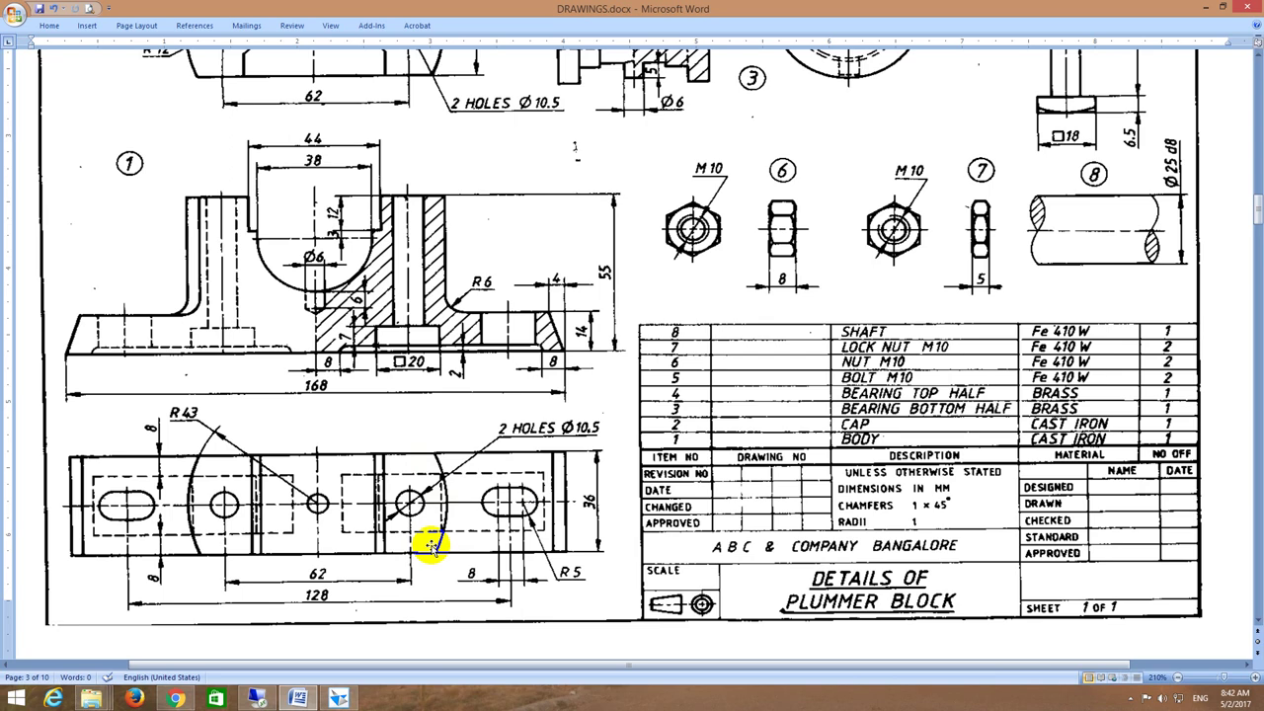
pyautogui.click(337, 697)
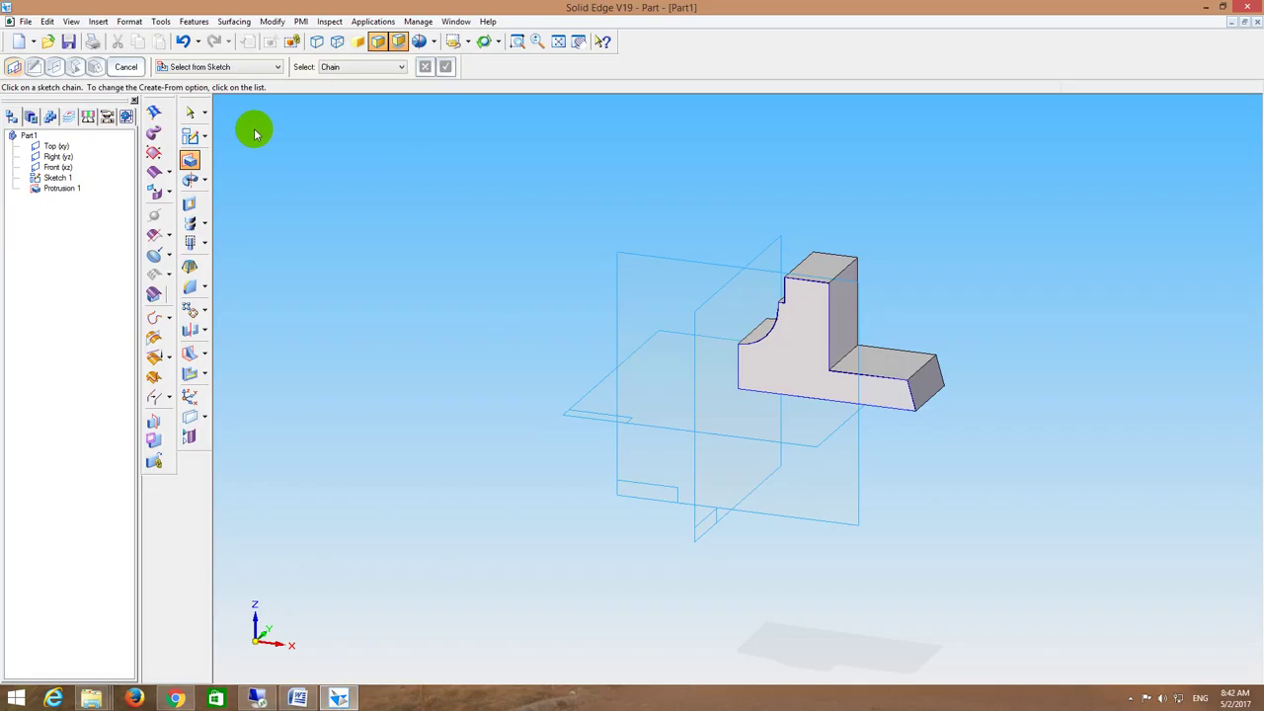
pyautogui.click(191, 136)
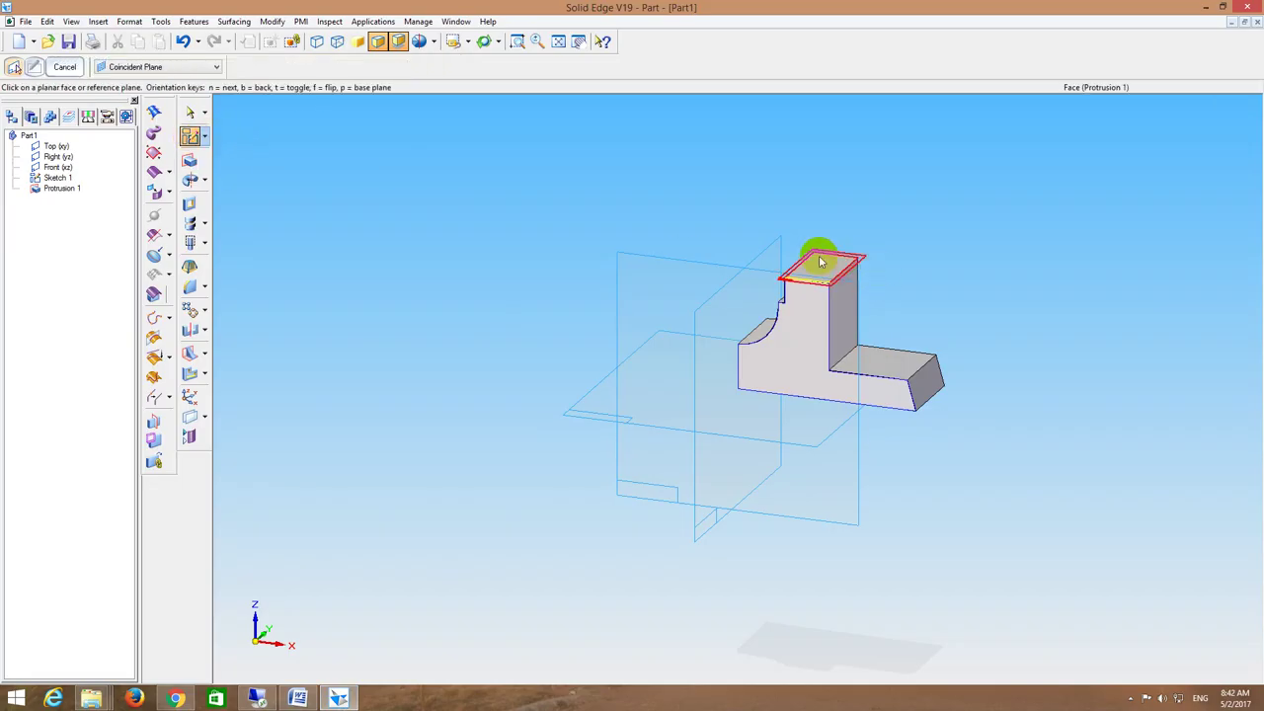
pyautogui.click(819, 260)
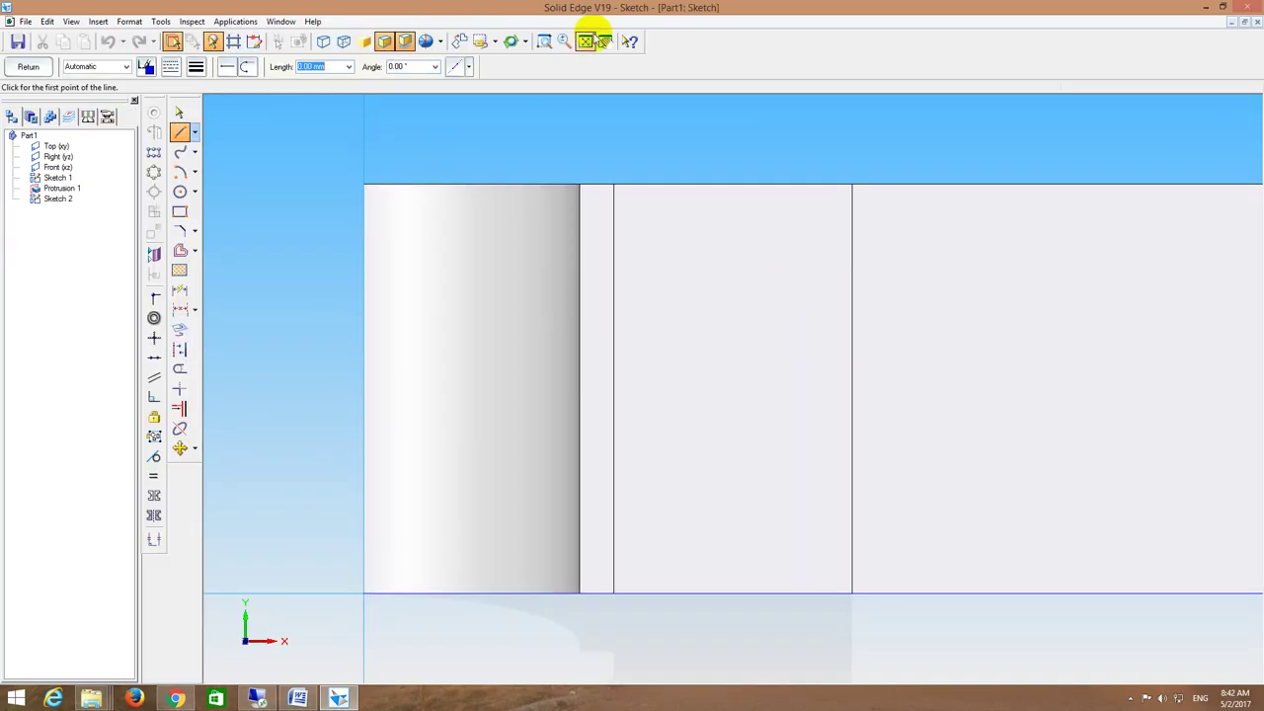
pyautogui.click(586, 40)
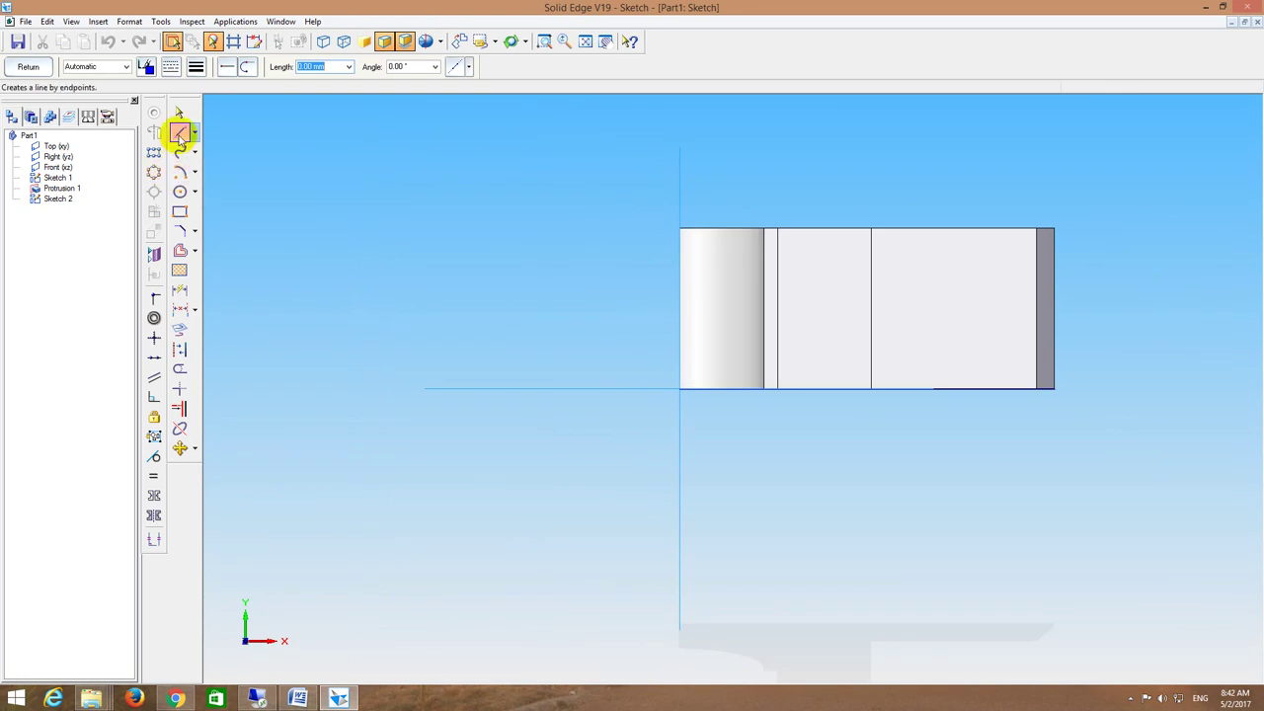
pyautogui.click(179, 171)
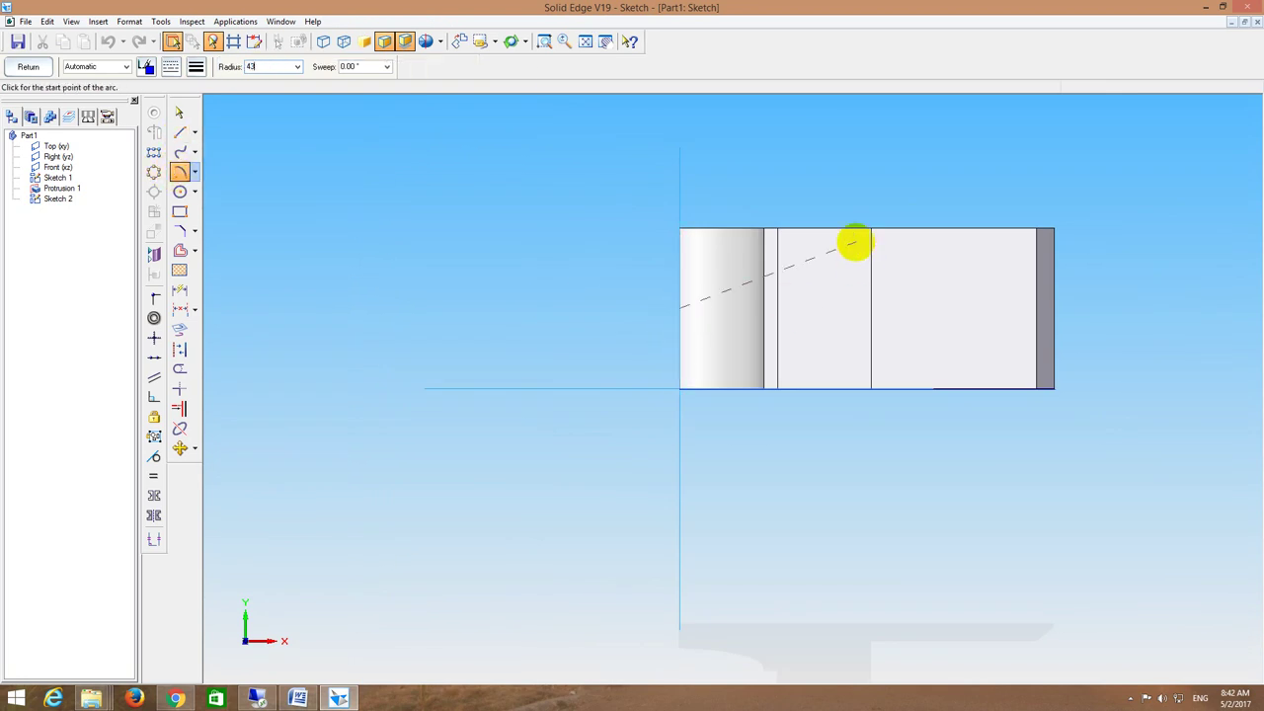
pyautogui.click(851, 208)
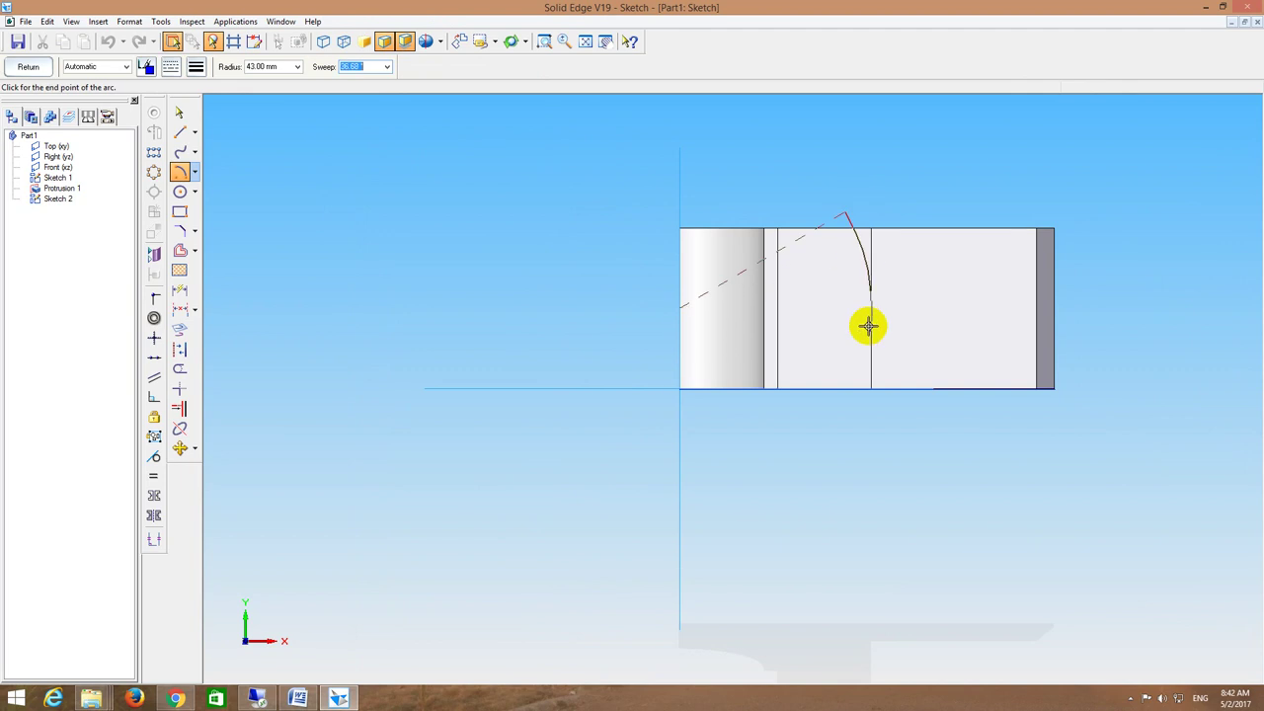
pyautogui.click(850, 410)
pyautogui.click(39, 67)
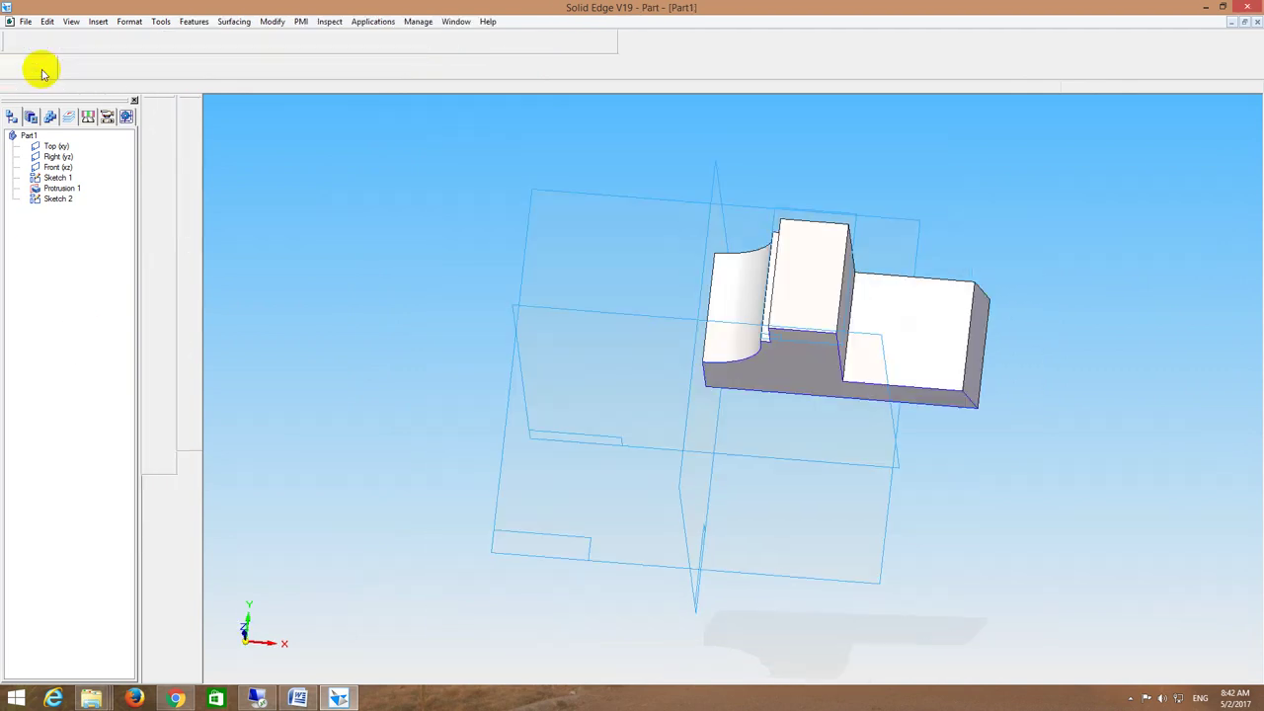
# Step: Cut away the upright's material outside the arc to a depth of 55-14 mm, down to the base flange
pyautogui.click(189, 204)
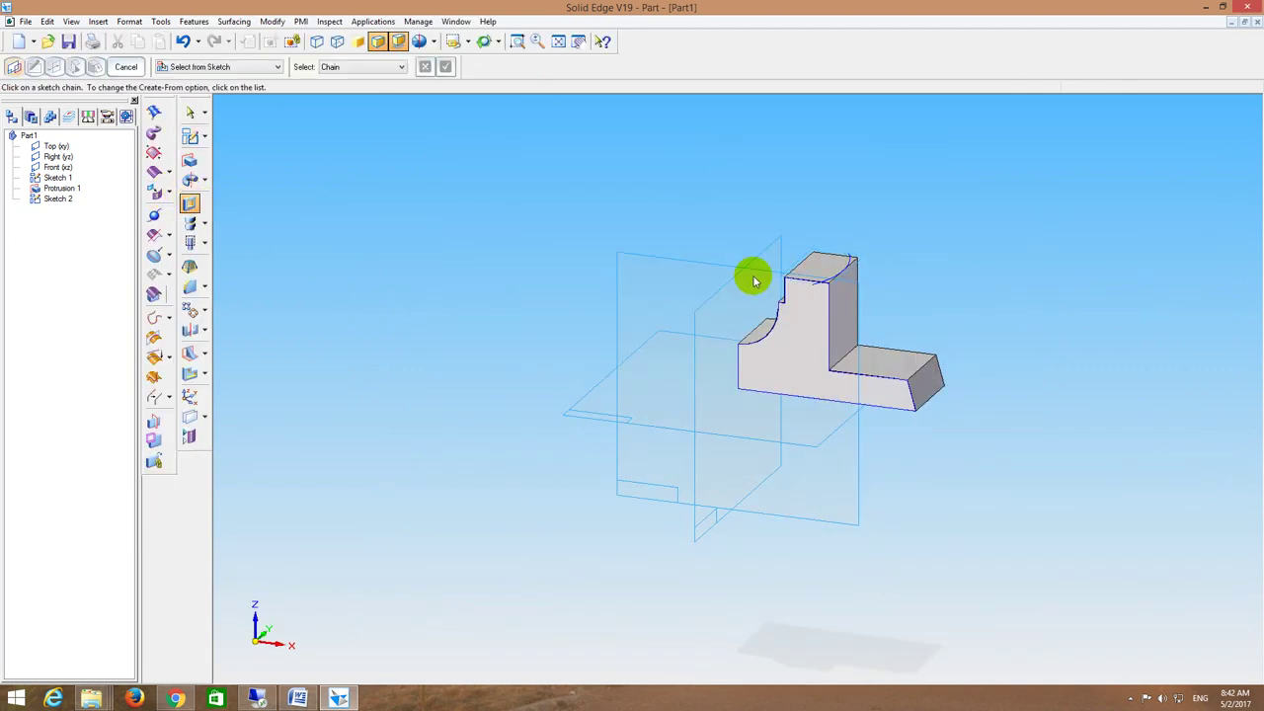
pyautogui.click(817, 287)
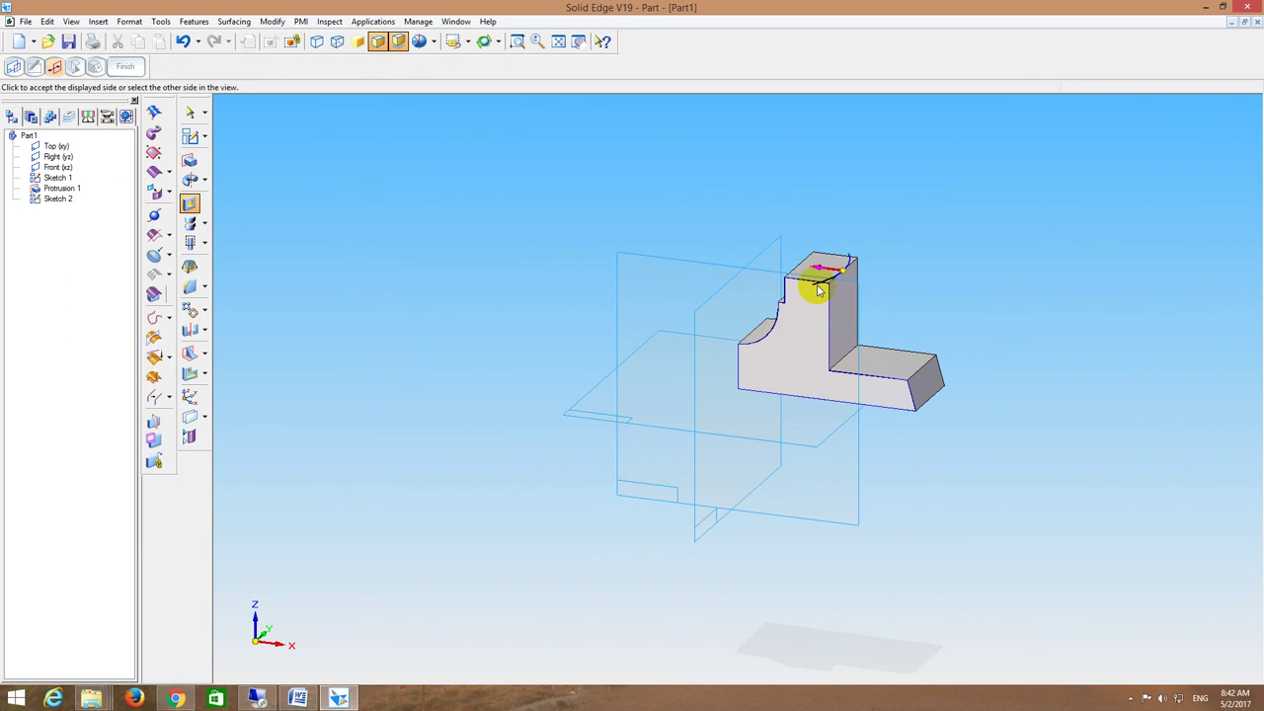
pyautogui.rightClick(908, 301)
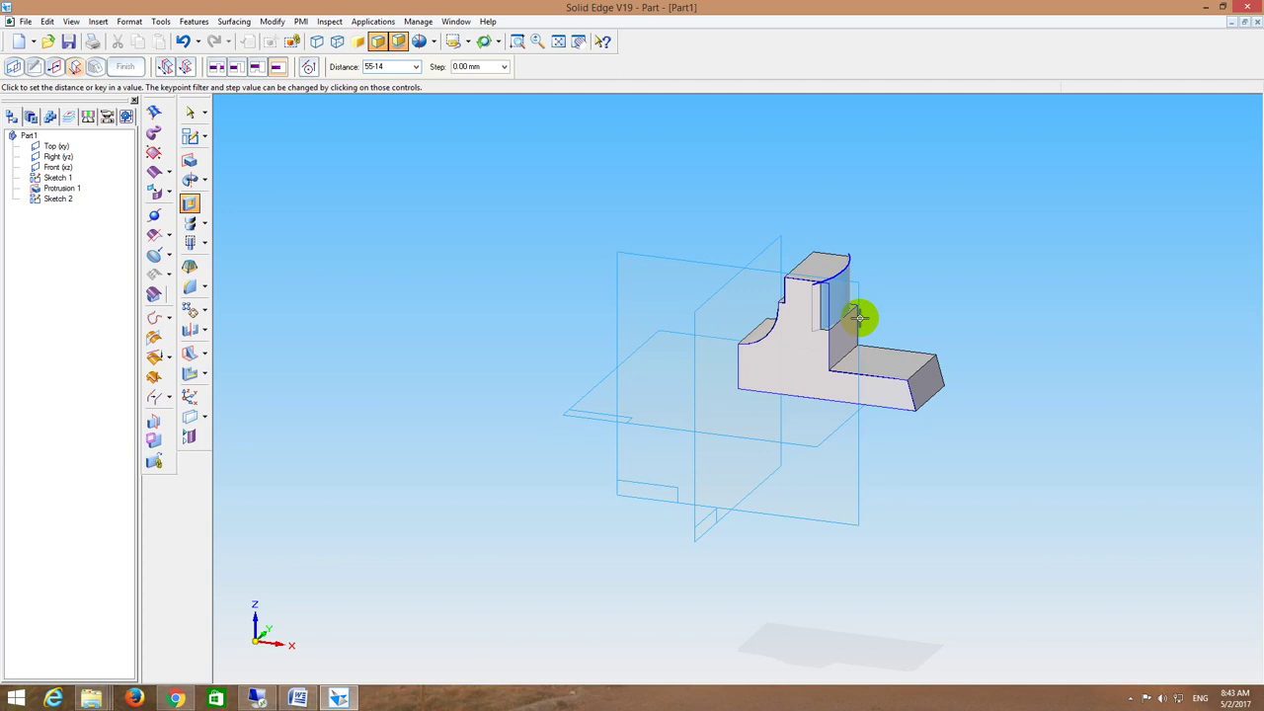
pyautogui.click(858, 317)
pyautogui.click(869, 360)
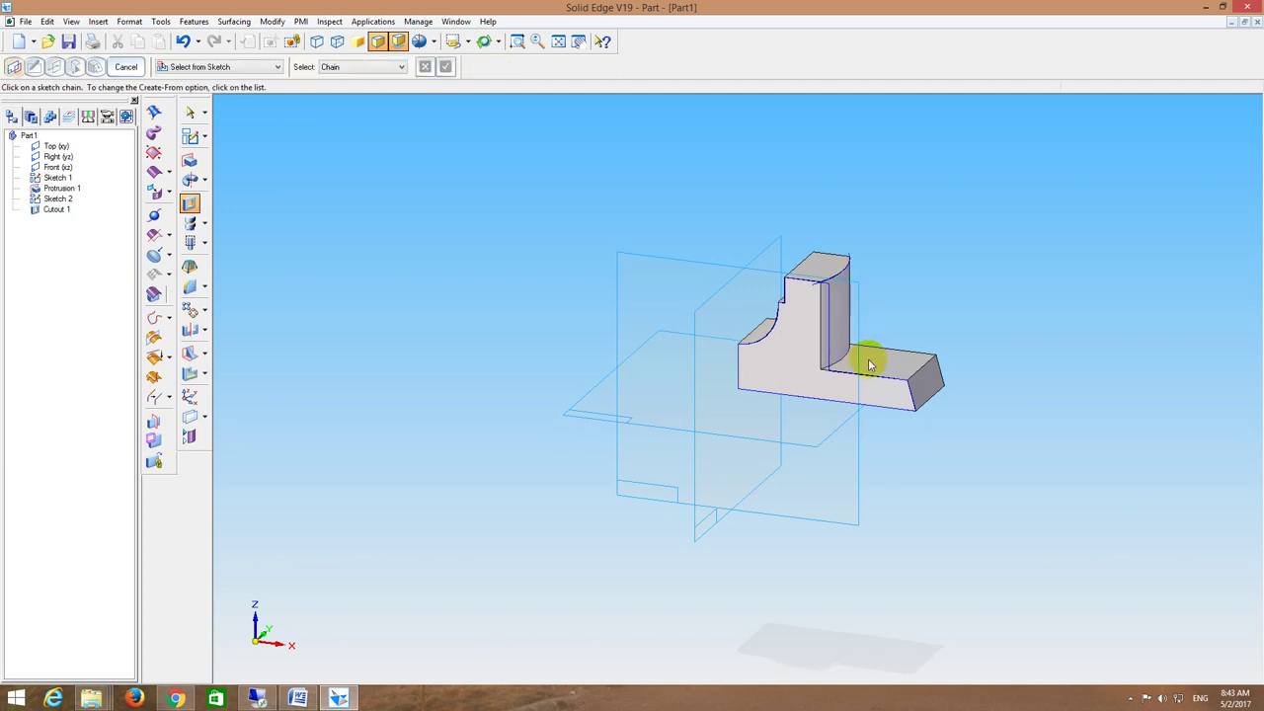
# Step: Round the curved edge where the upright meets the base flange with a 6 mm radius
pyautogui.click(202, 285)
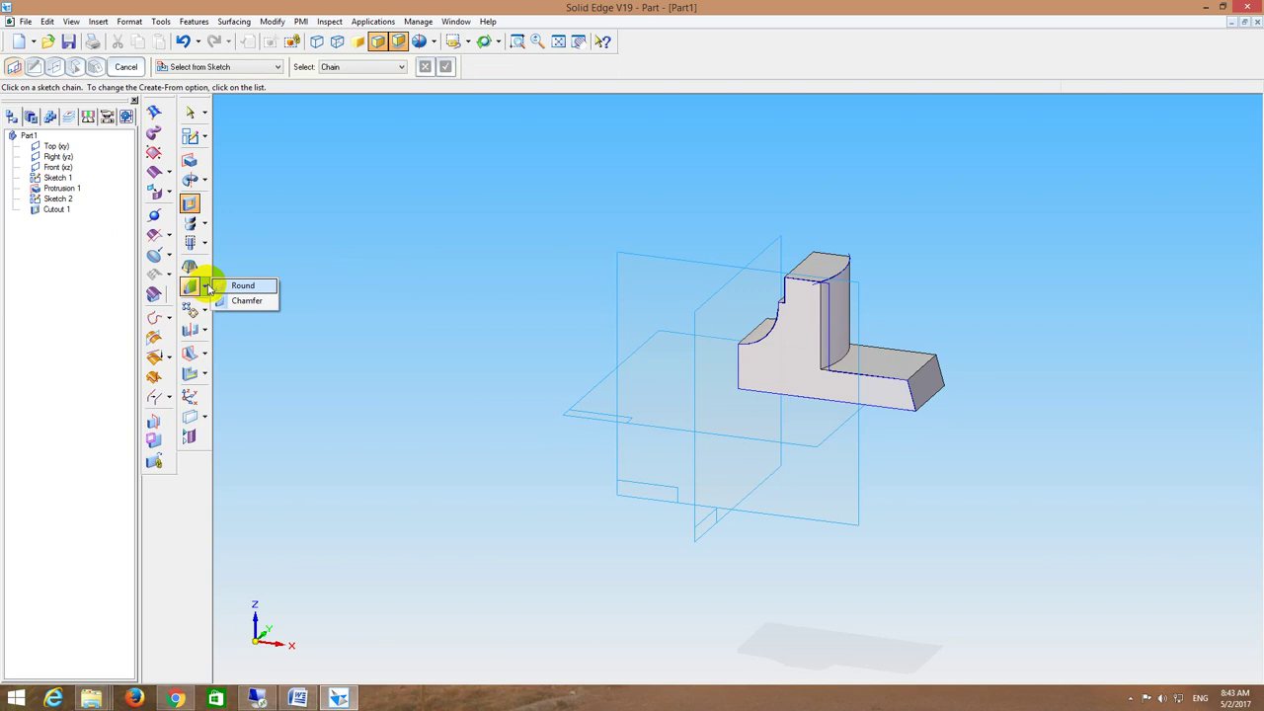
pyautogui.click(247, 284)
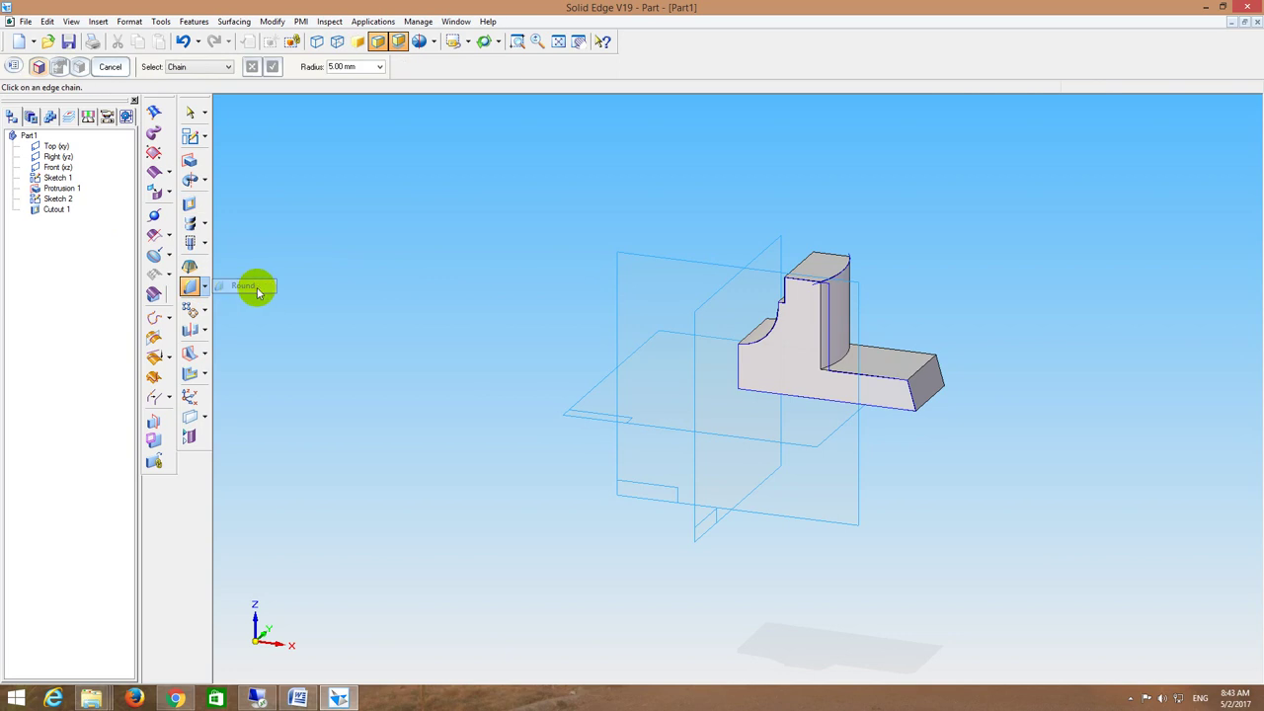
pyautogui.click(844, 366)
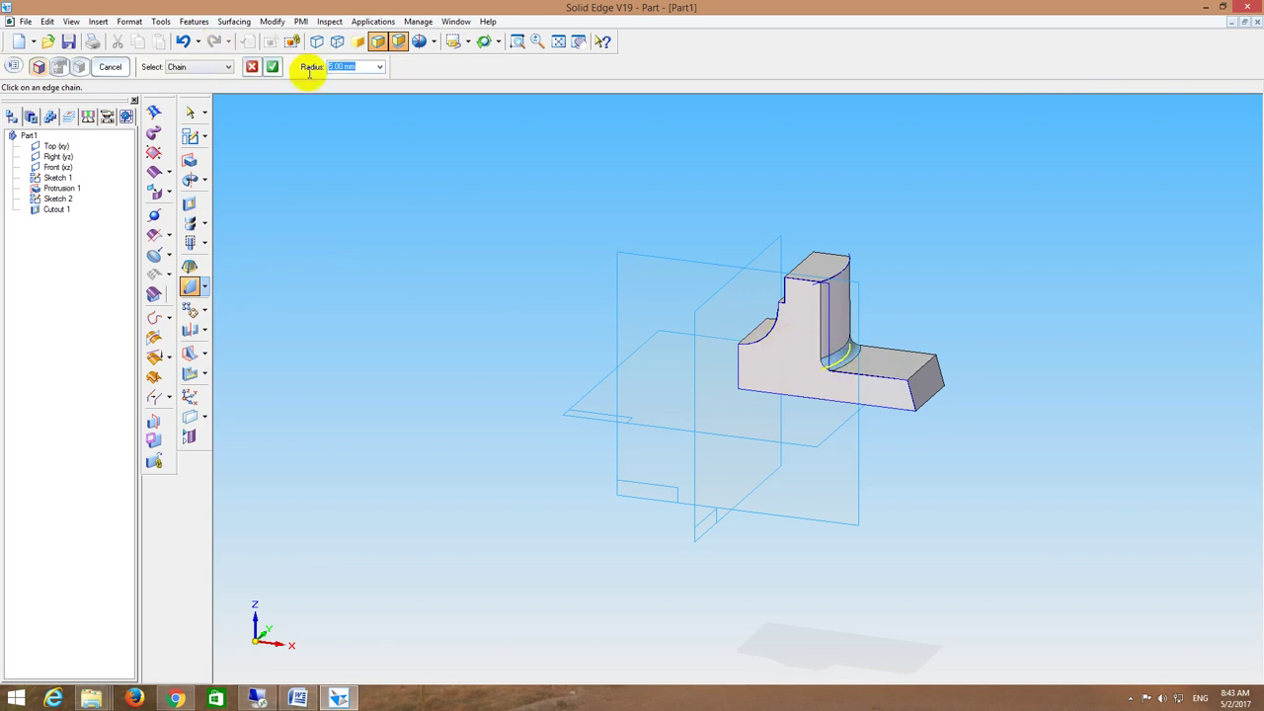
pyautogui.write('8')
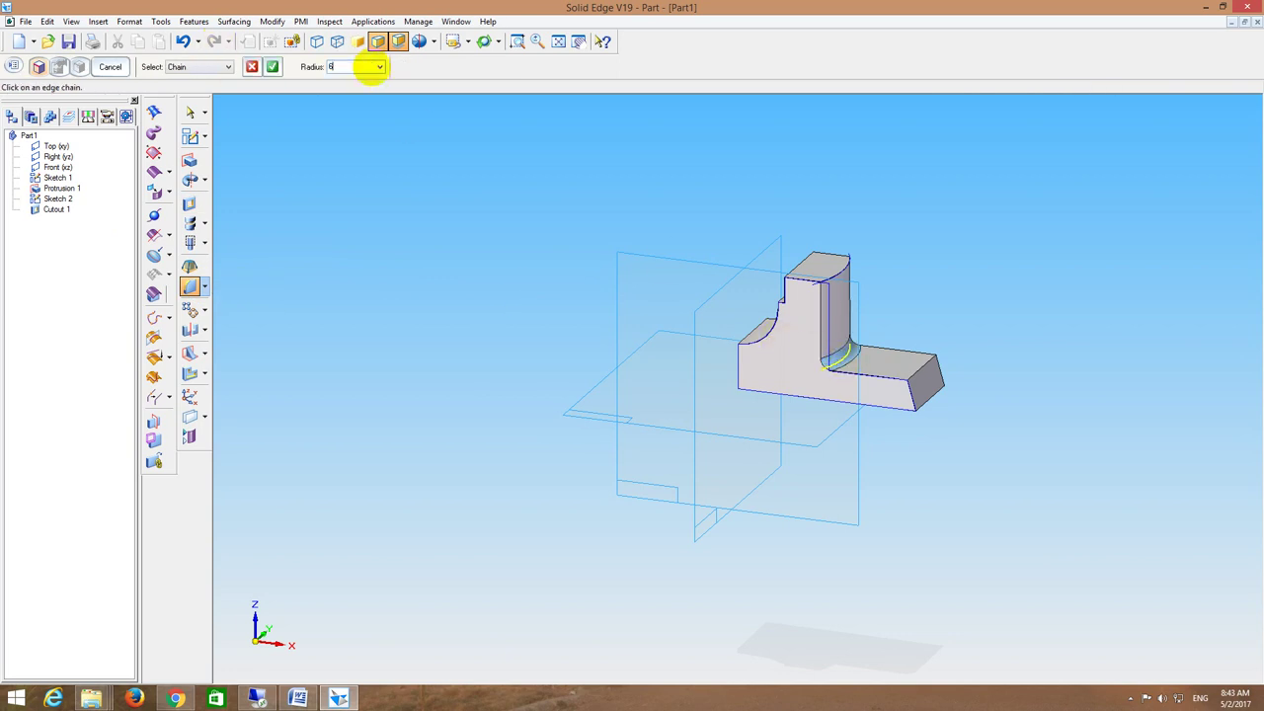
pyautogui.click(272, 66)
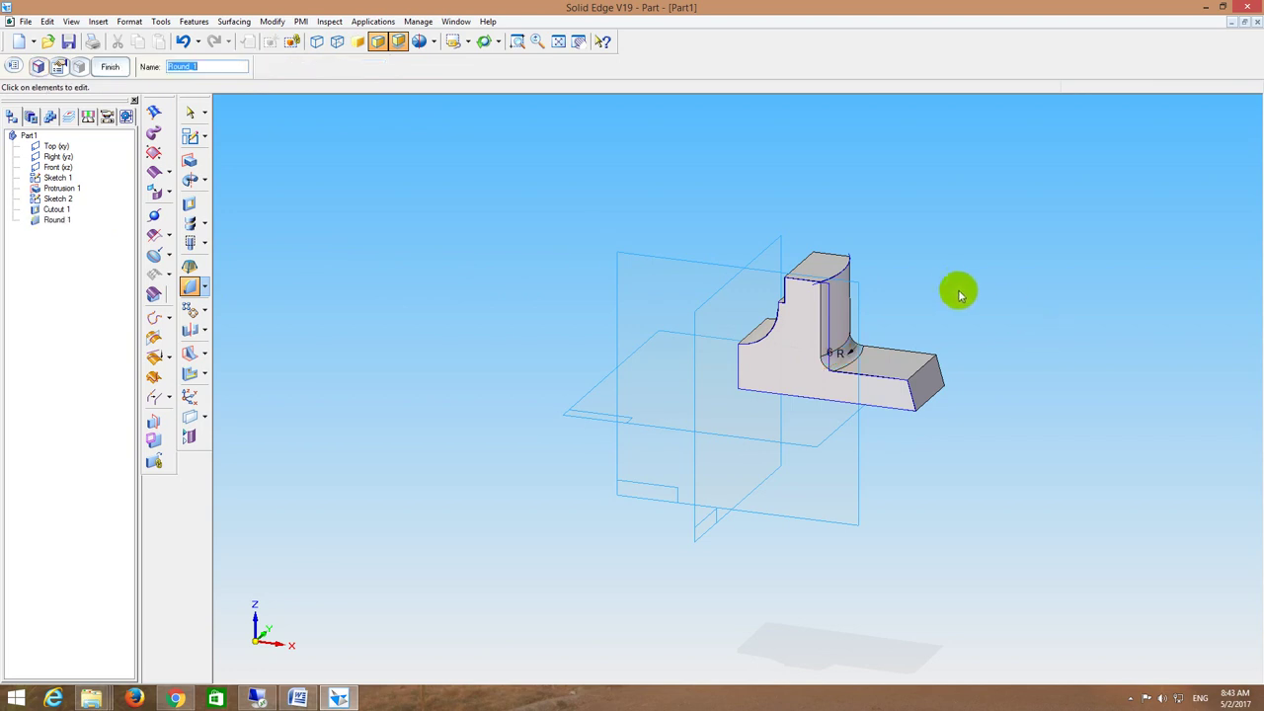
# Step: Start a sketch on the body's underside and trace its rectangular outline with four lines through the corners
pyautogui.moveTo(962, 298); pyautogui.dragTo(499, 207, button='middle')
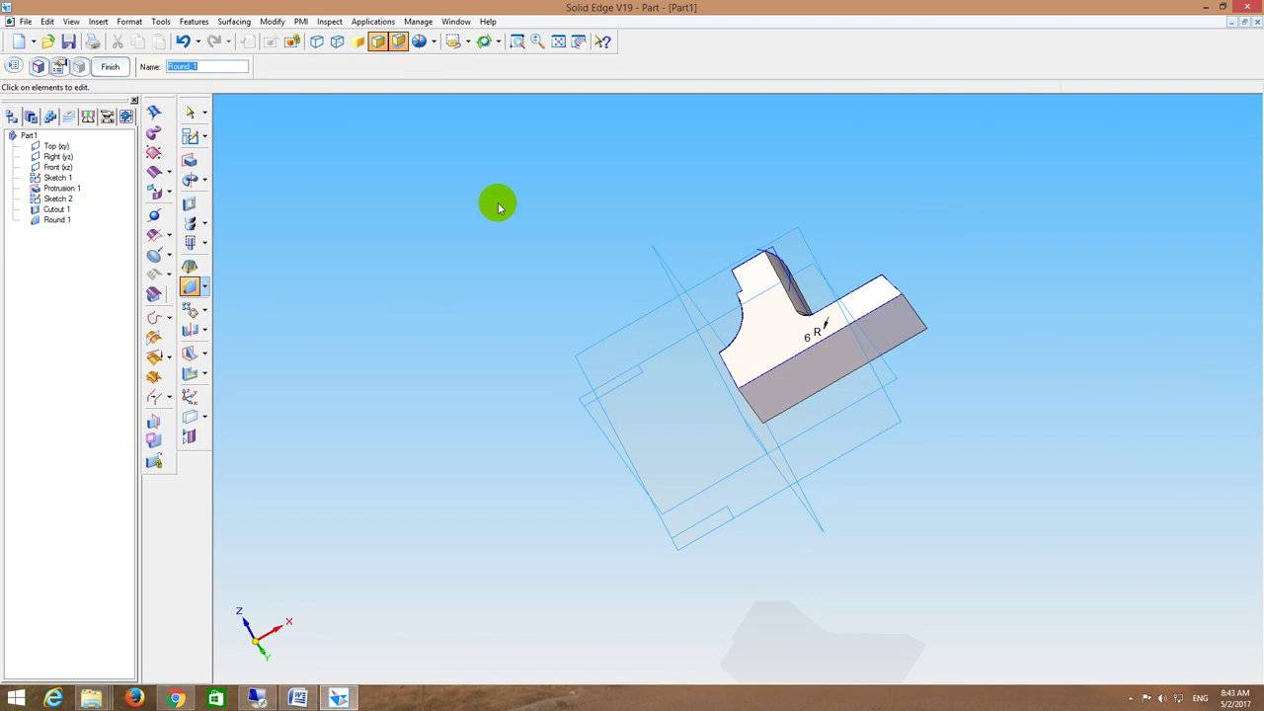
pyautogui.click(190, 136)
pyautogui.click(813, 370)
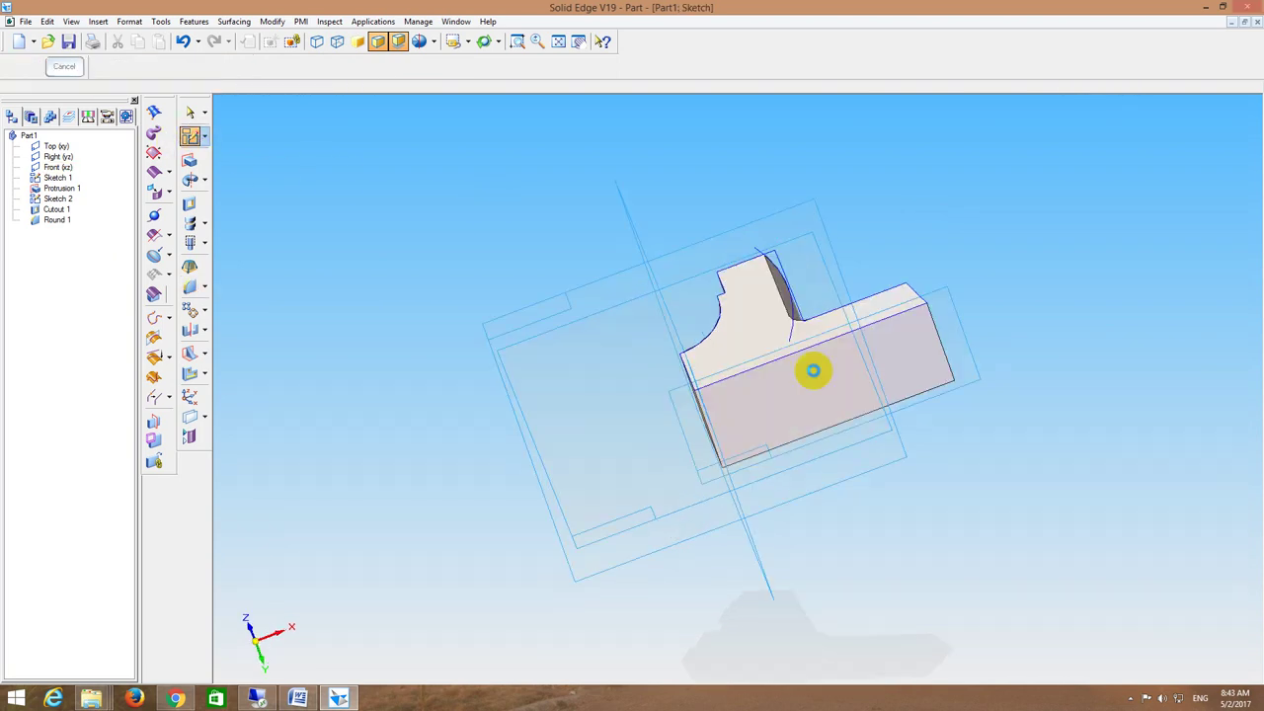
pyautogui.click(180, 134)
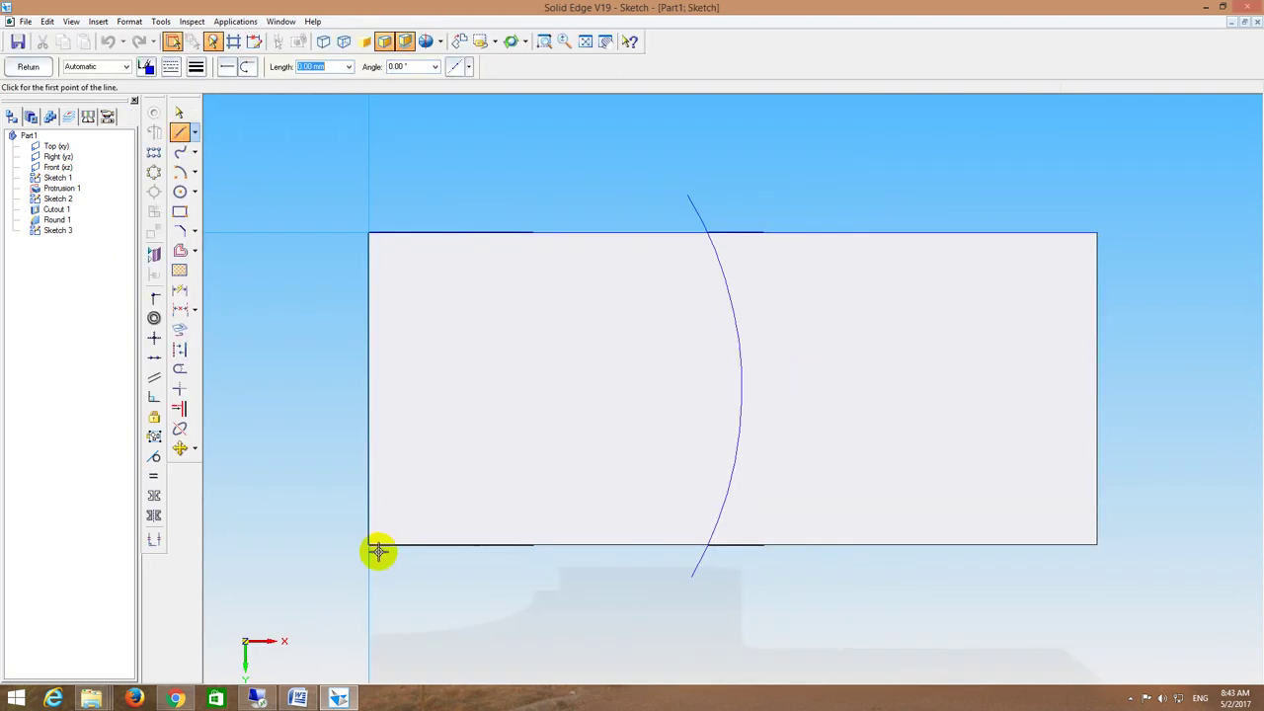
pyautogui.click(367, 545)
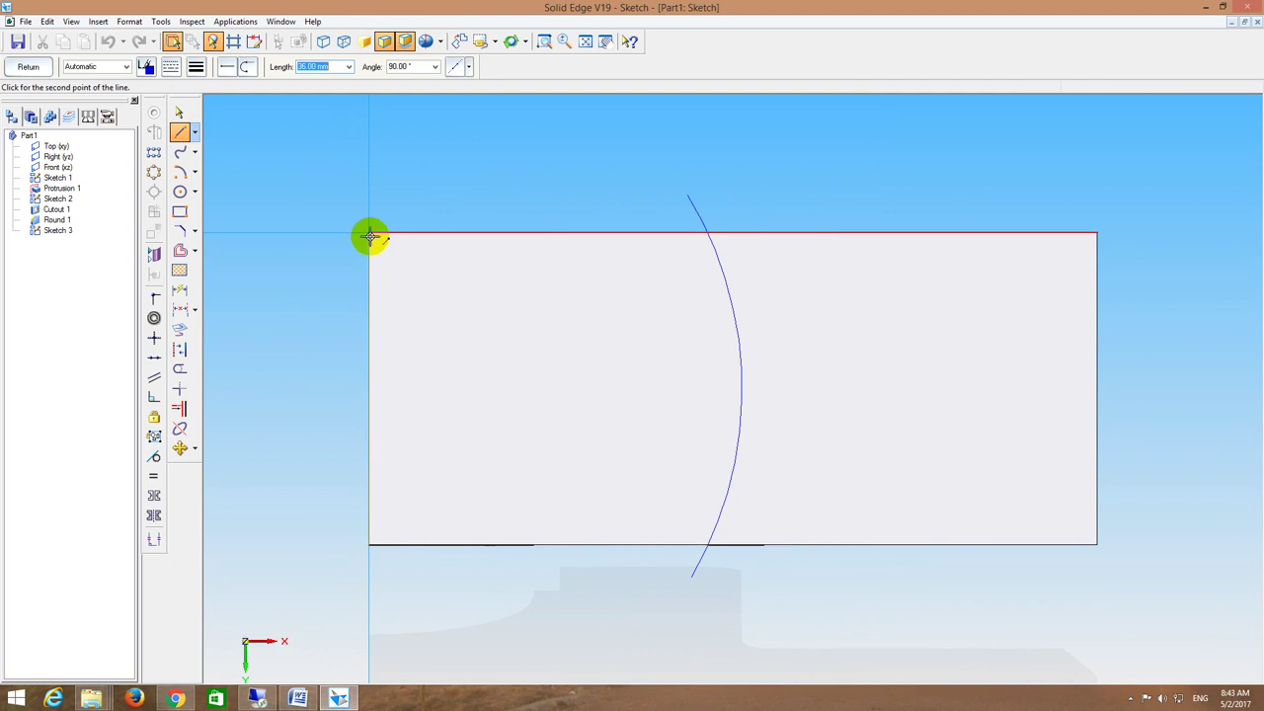
pyautogui.click(367, 235)
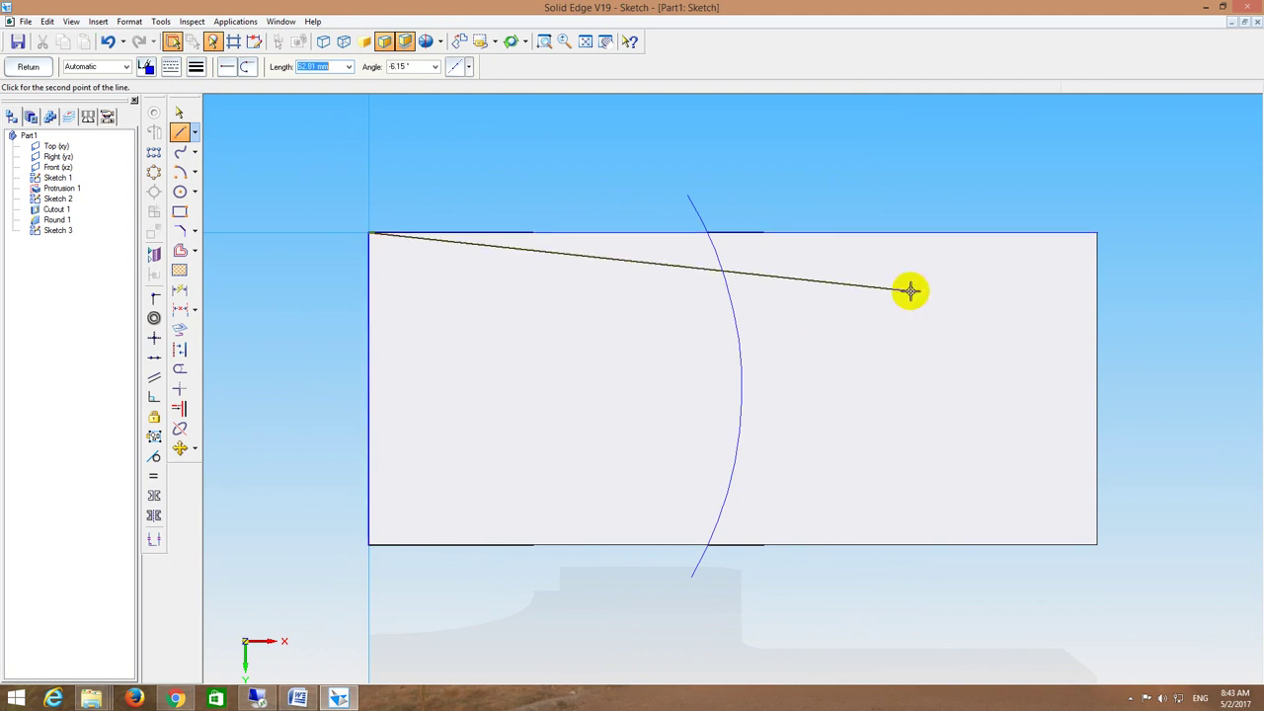
pyautogui.click(1097, 234)
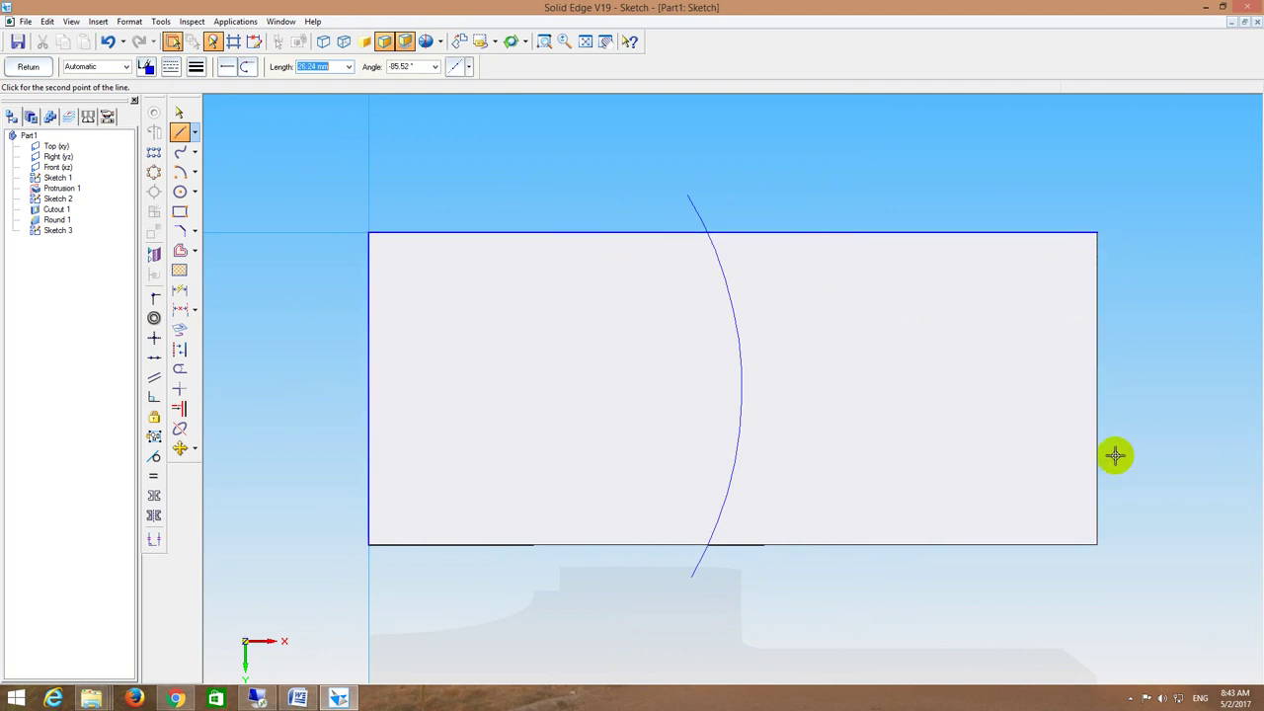
pyautogui.click(1095, 542)
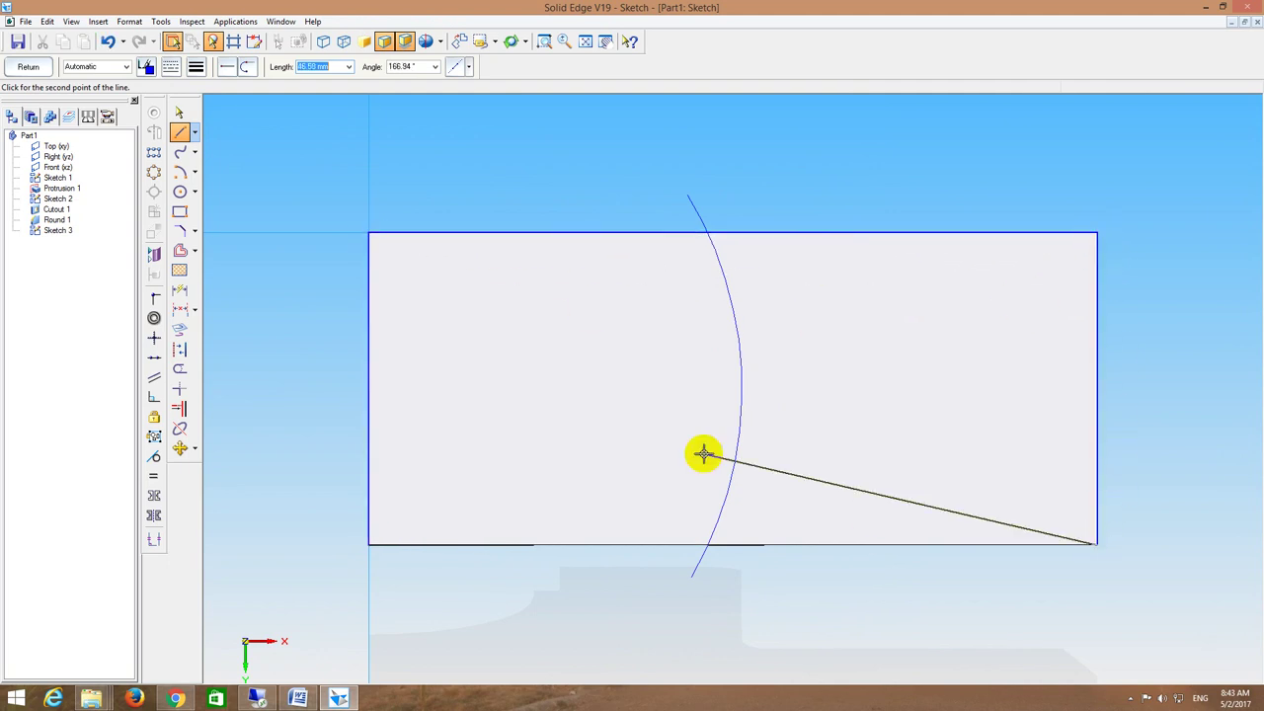
pyautogui.click(367, 545)
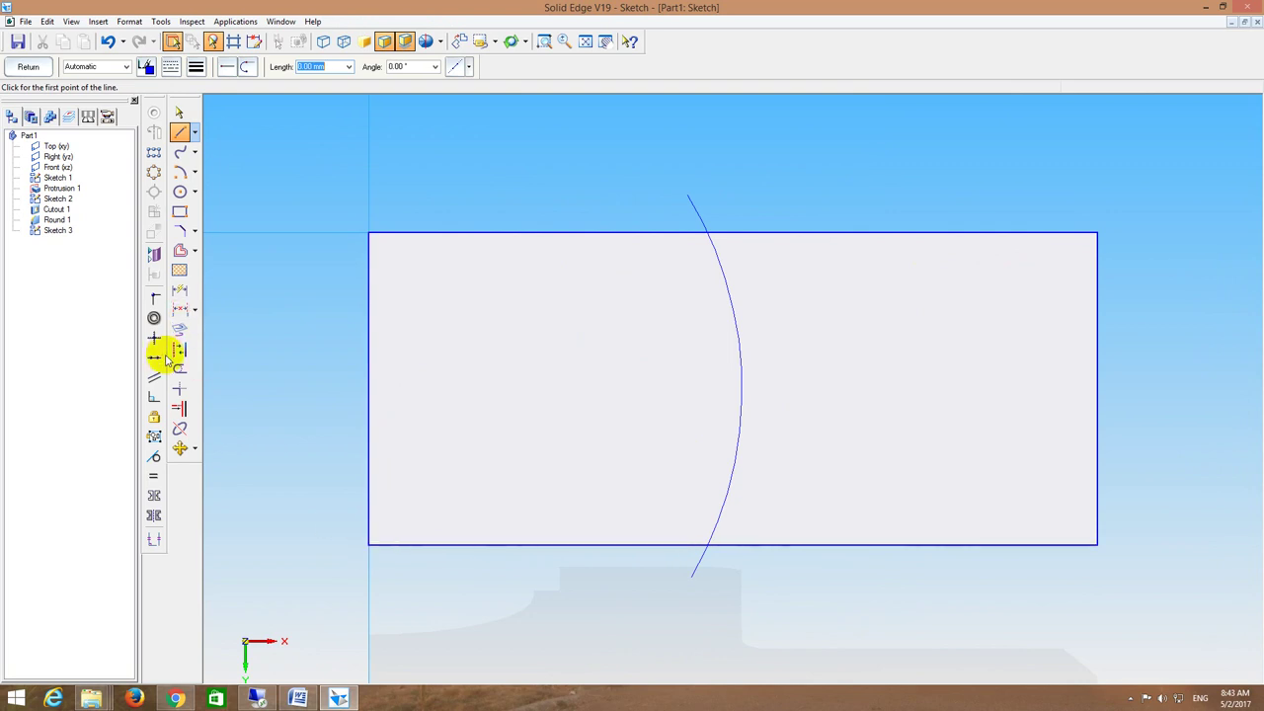
# Step: Offset the underside rectangle 8 mm inward
pyautogui.click(180, 250)
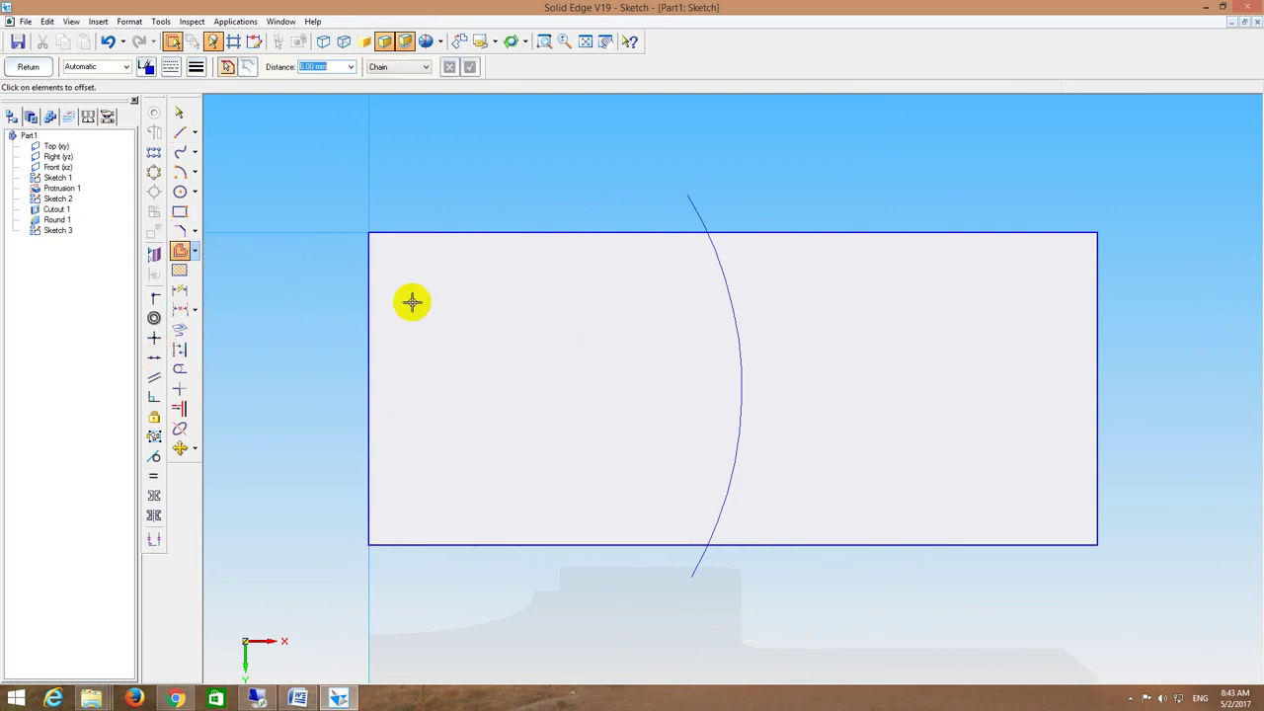
pyautogui.click(480, 235)
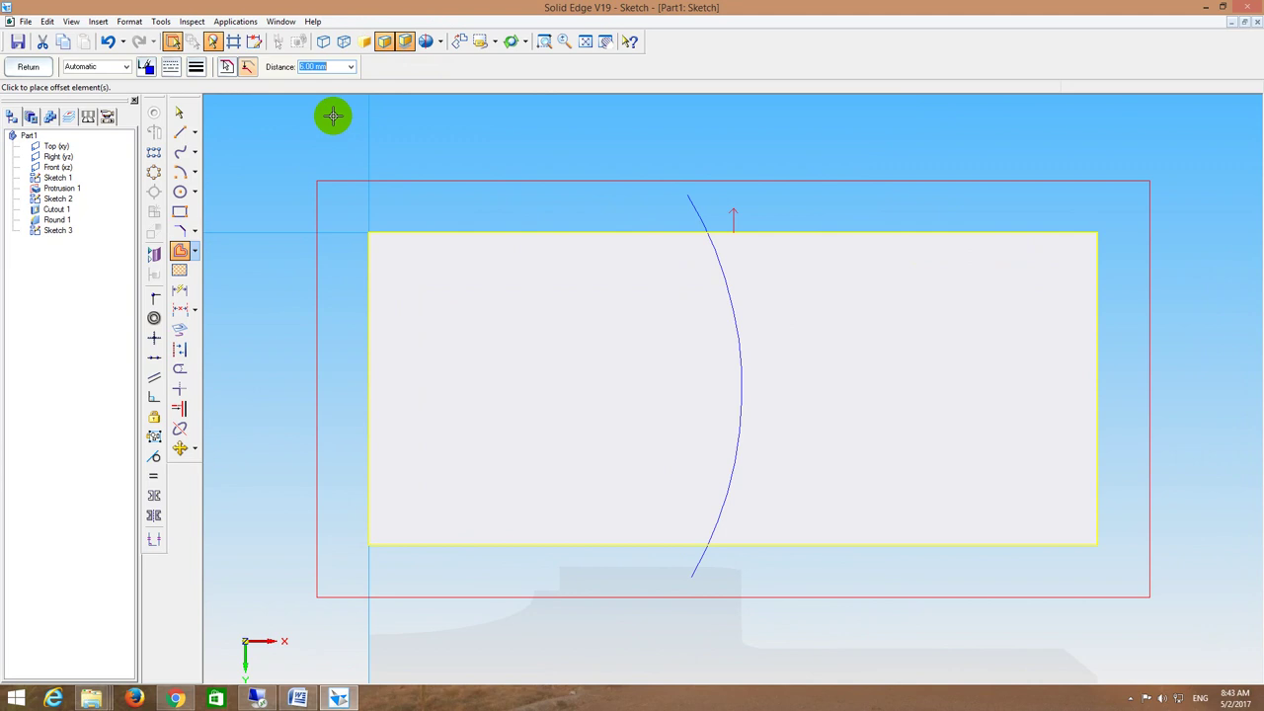
pyautogui.click(329, 67)
pyautogui.press('Return')
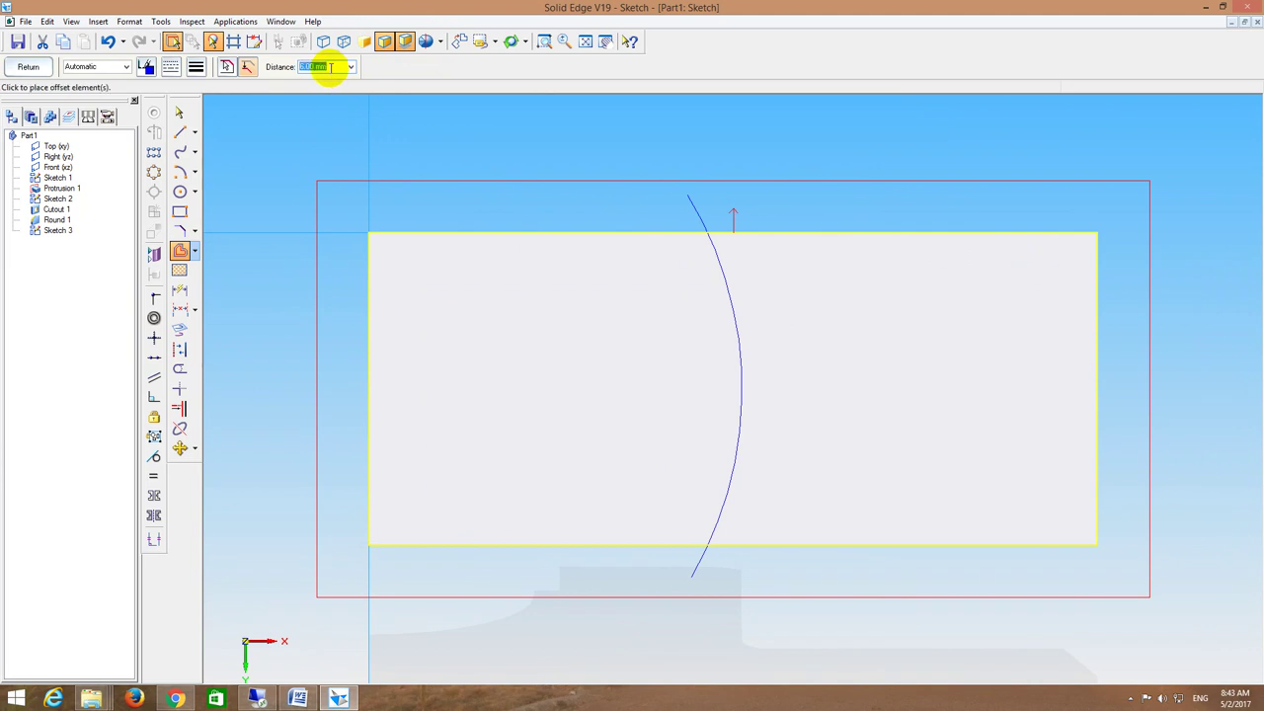
pyautogui.press('Return')
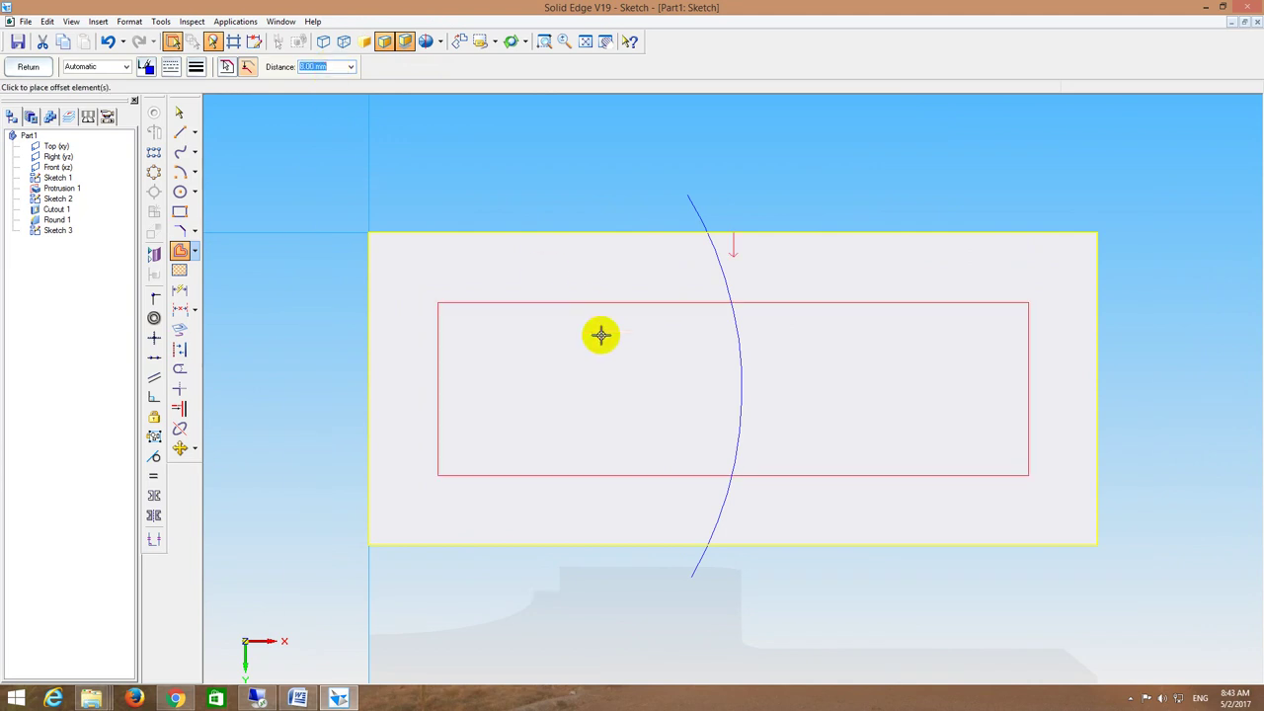
pyautogui.click(600, 335)
pyautogui.press('Escape')
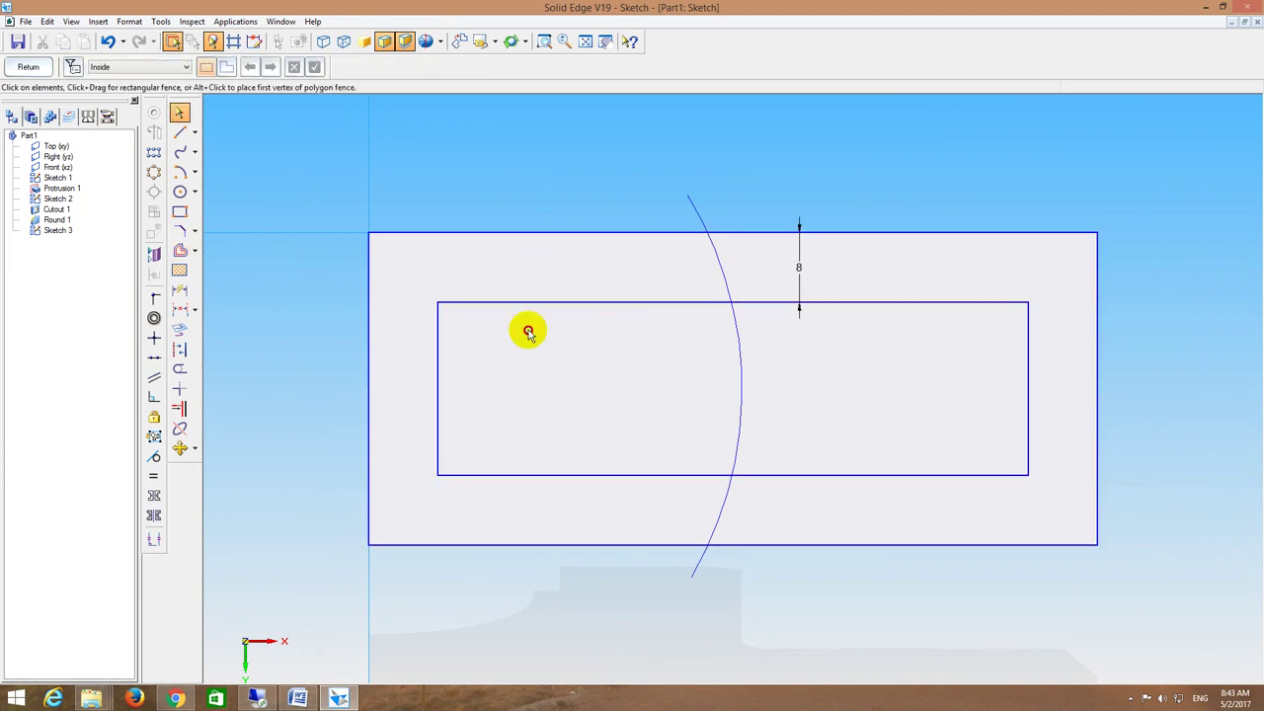
# Step: Delete the outer rectangle traced along the body's underside together with its 8 mm offset dimension, keeping the inner rectangle
pyautogui.click(1060, 543)
pyautogui.moveTo(1063, 517); pyautogui.dragTo(419, 279)
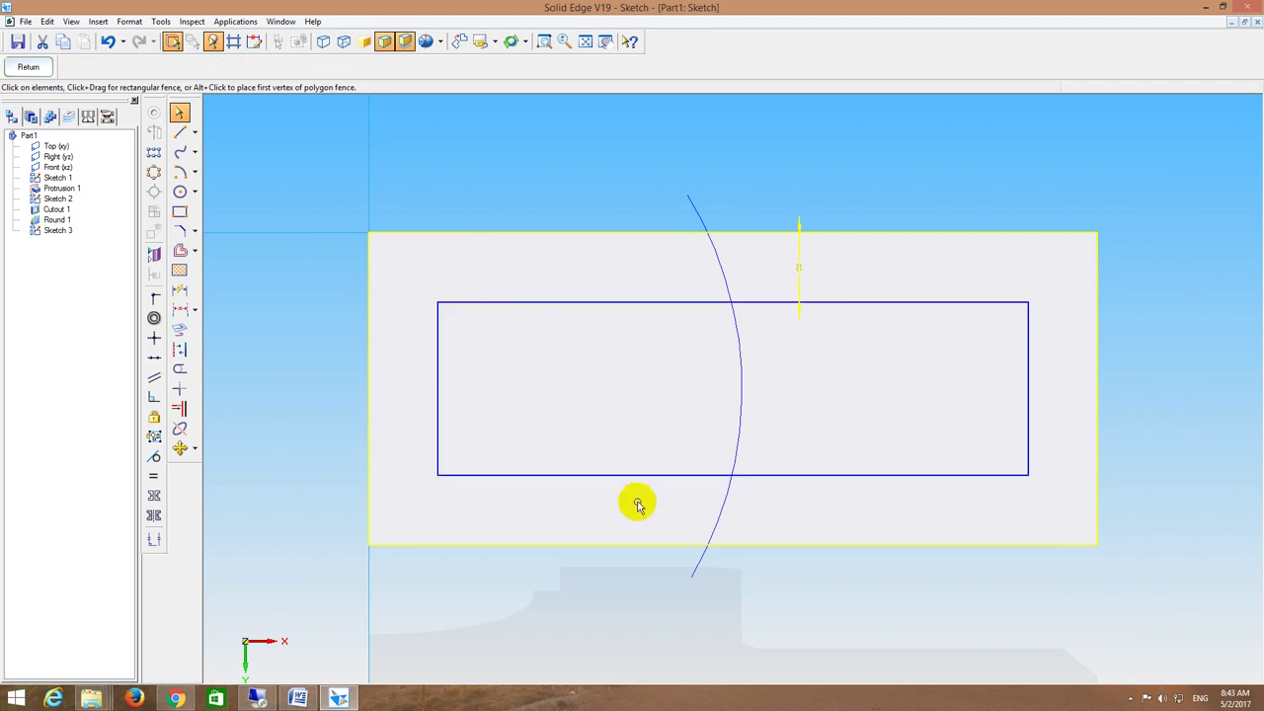
pyautogui.press('Delete')
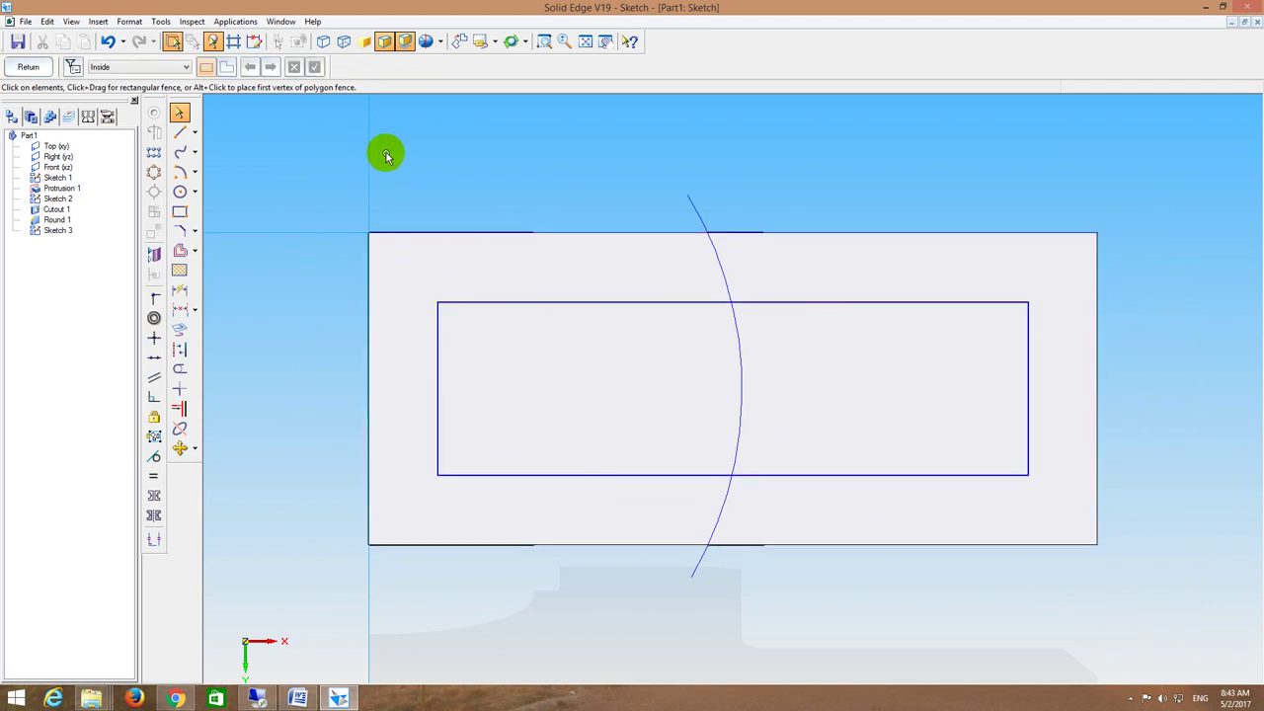
# Step: Draw a horizontal line of length 62/2 mm at 0° from the midpoint of the underside's short edge at the origin
pyautogui.click(179, 132)
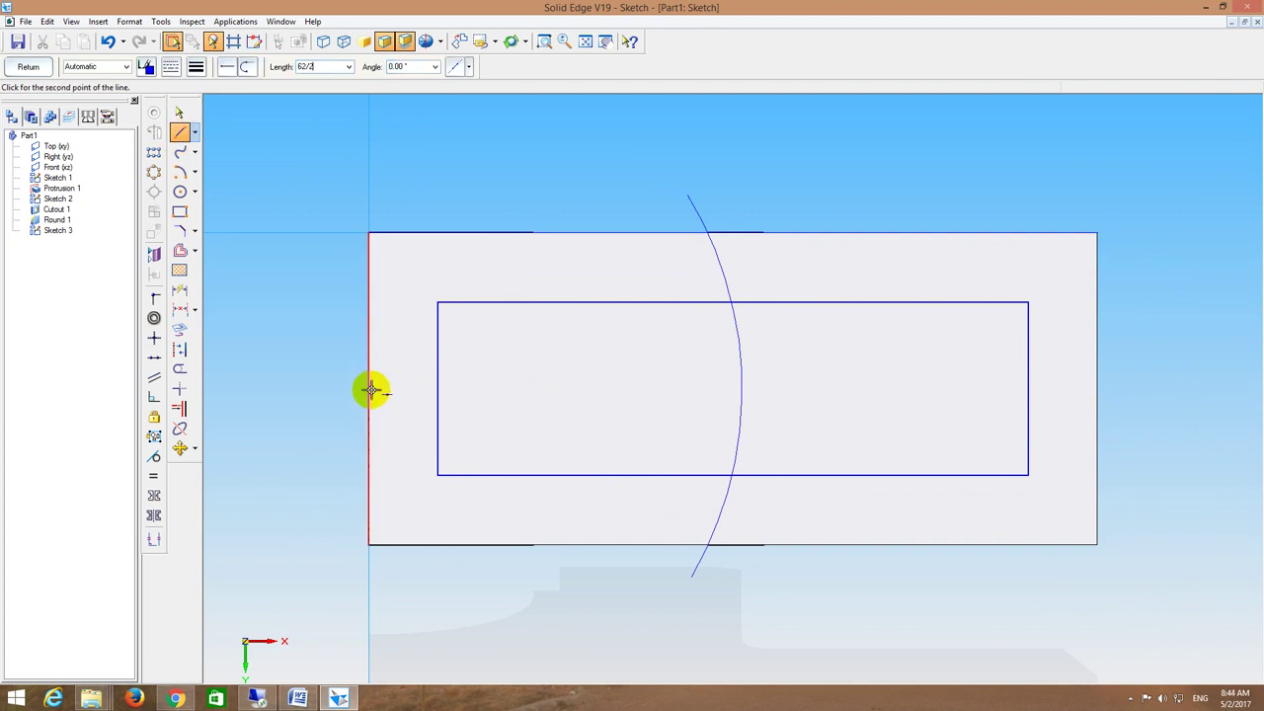
pyautogui.press('Tab')
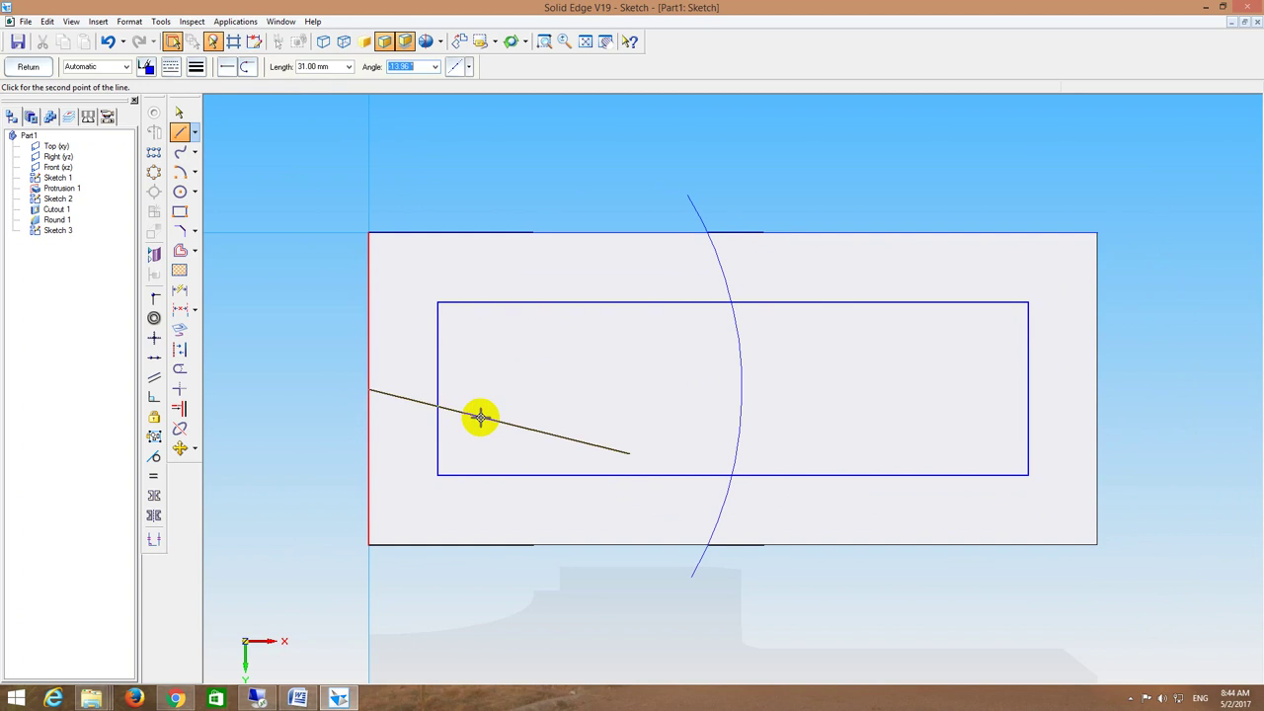
pyautogui.write('0')
pyautogui.press('Return')
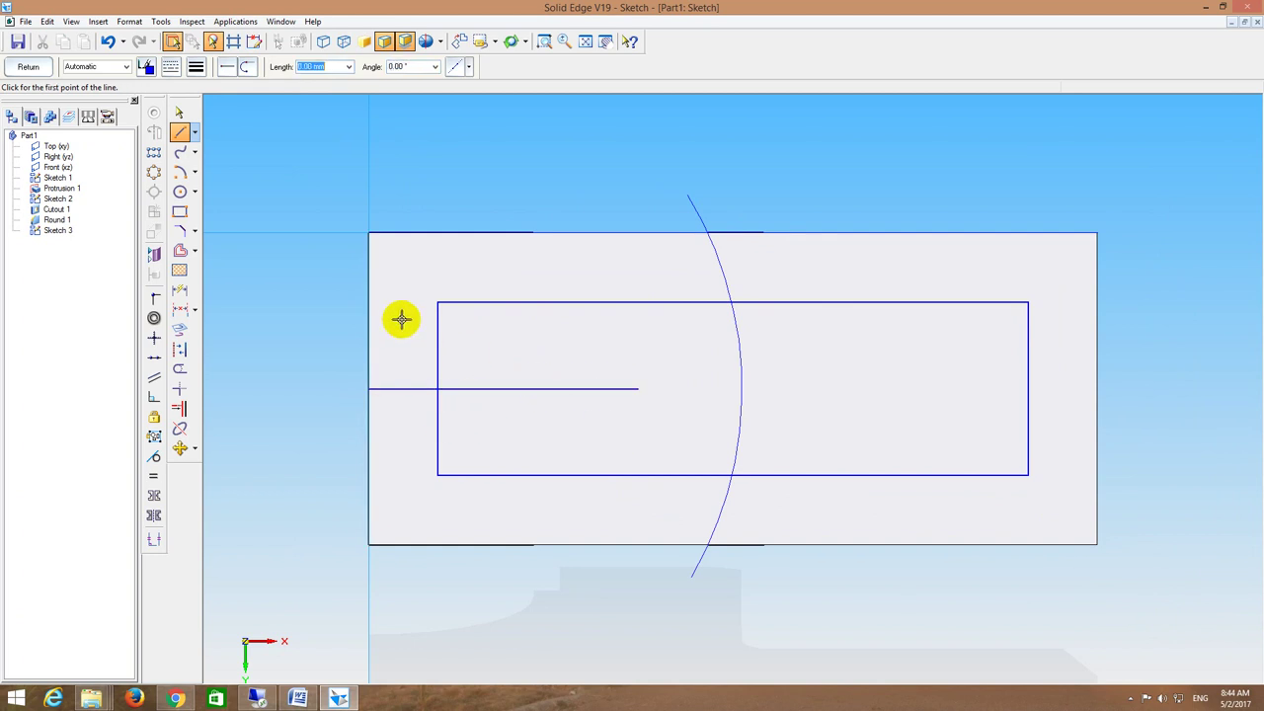
# Step: Draw a 10.5 mm diameter circle centred on the free end of the horizontal line
pyautogui.click(180, 192)
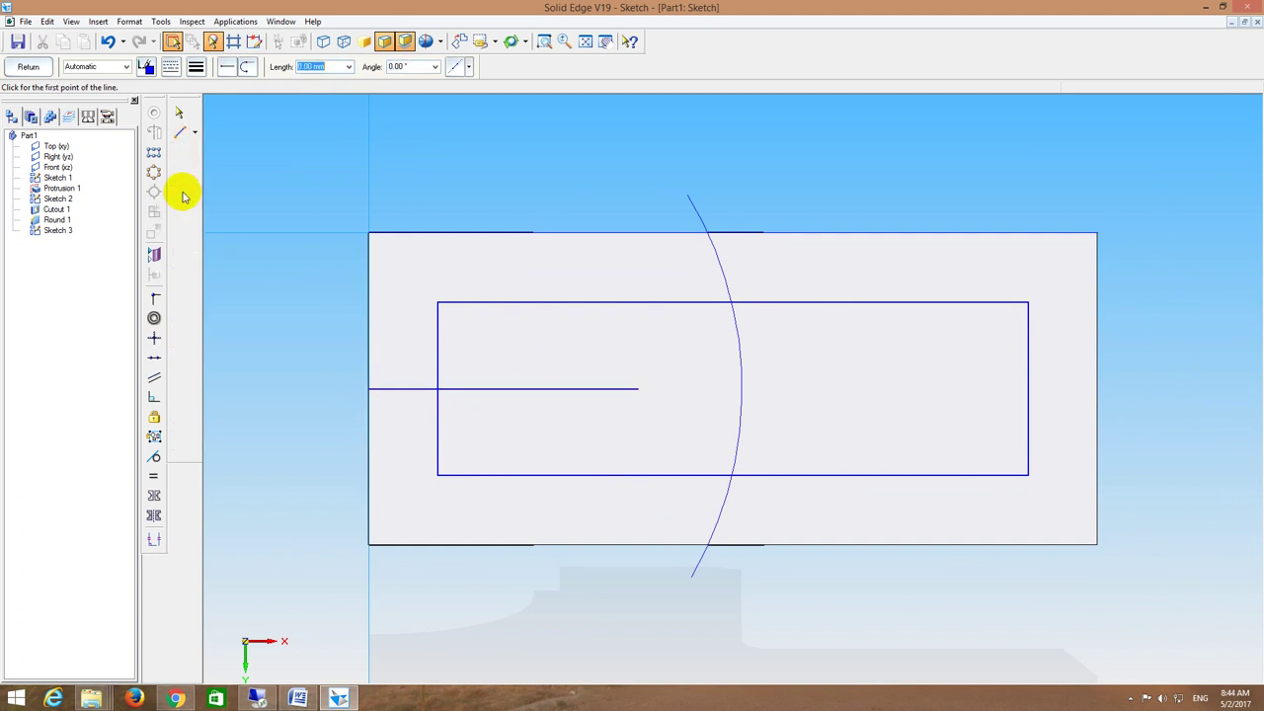
pyautogui.click(638, 389)
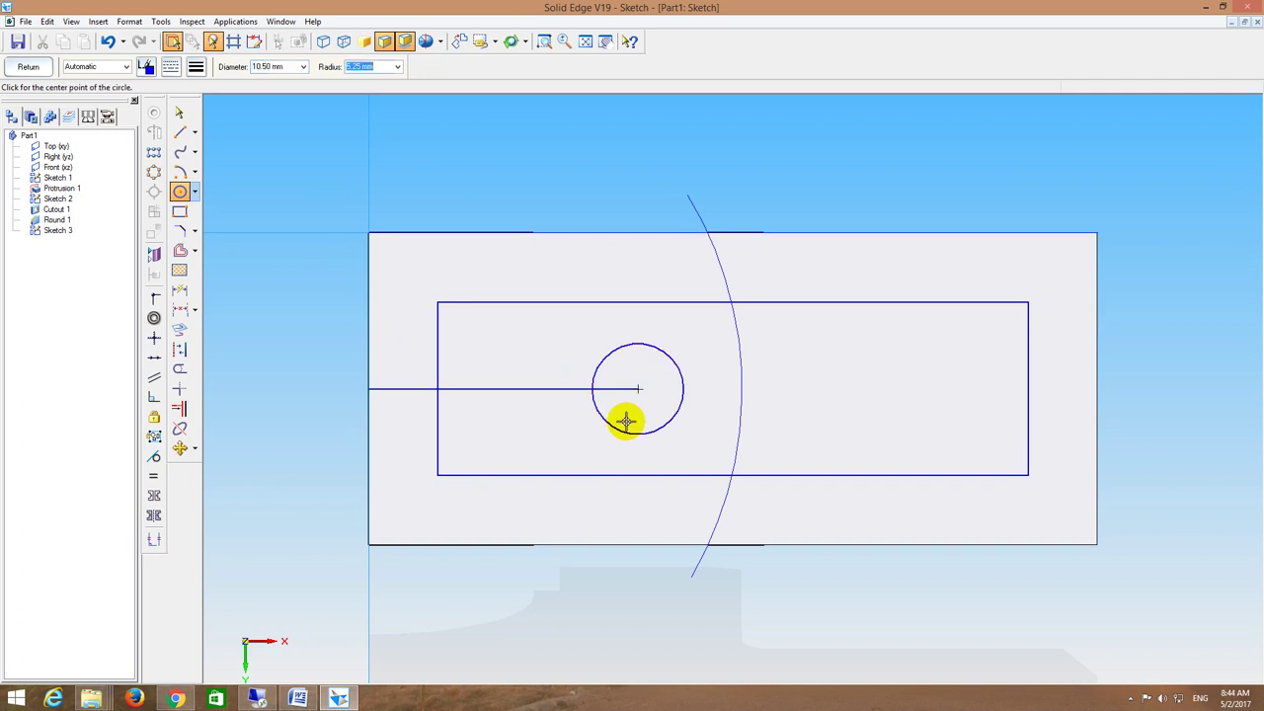
pyautogui.click(657, 429)
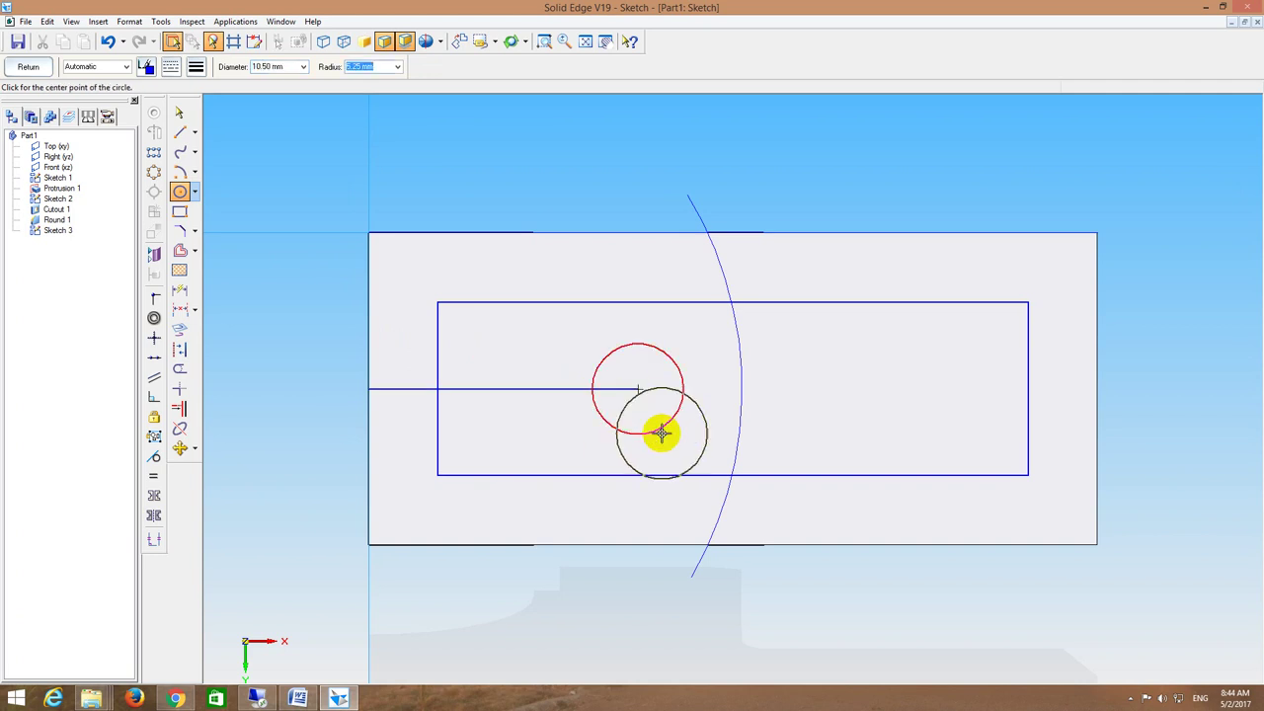
# Step: Draw two 10 mm lines from the circle's centre out to a corner and continue with the 20 mm sides of a surrounding square
pyautogui.click(180, 132)
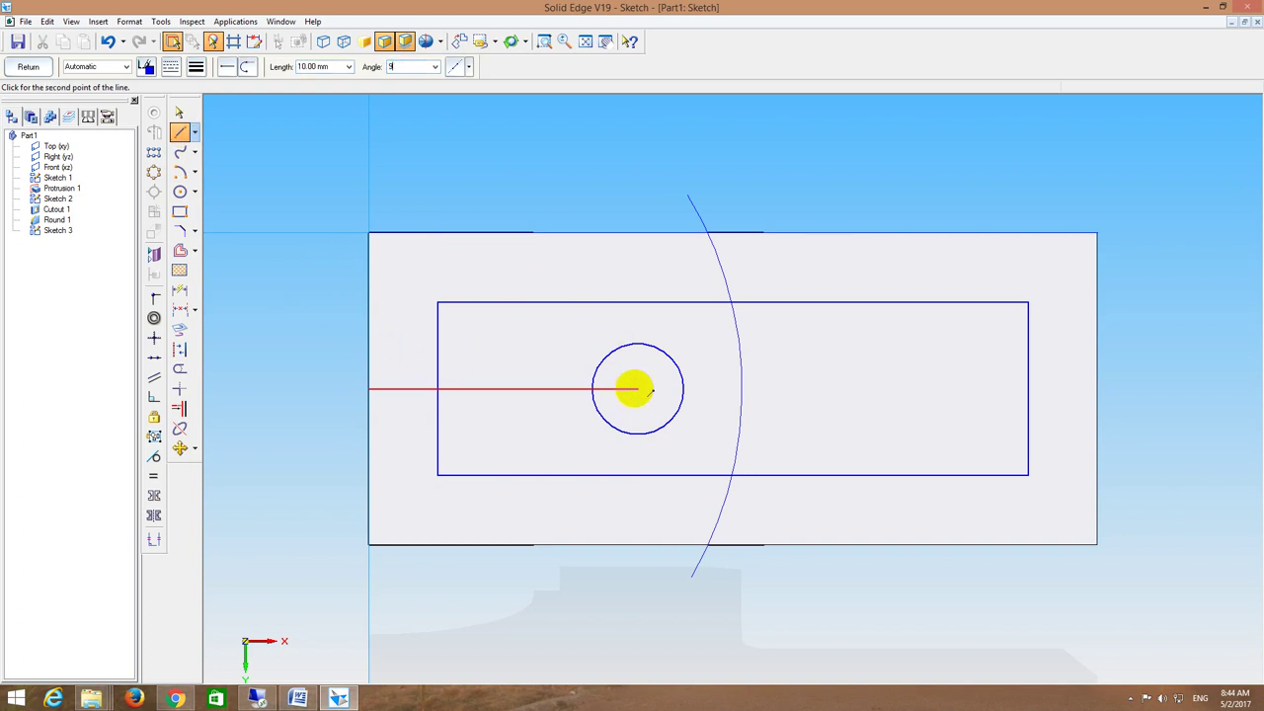
pyautogui.write('0')
pyautogui.press('Tab')
pyautogui.write('1')
pyautogui.press('Return')
pyautogui.write('20')
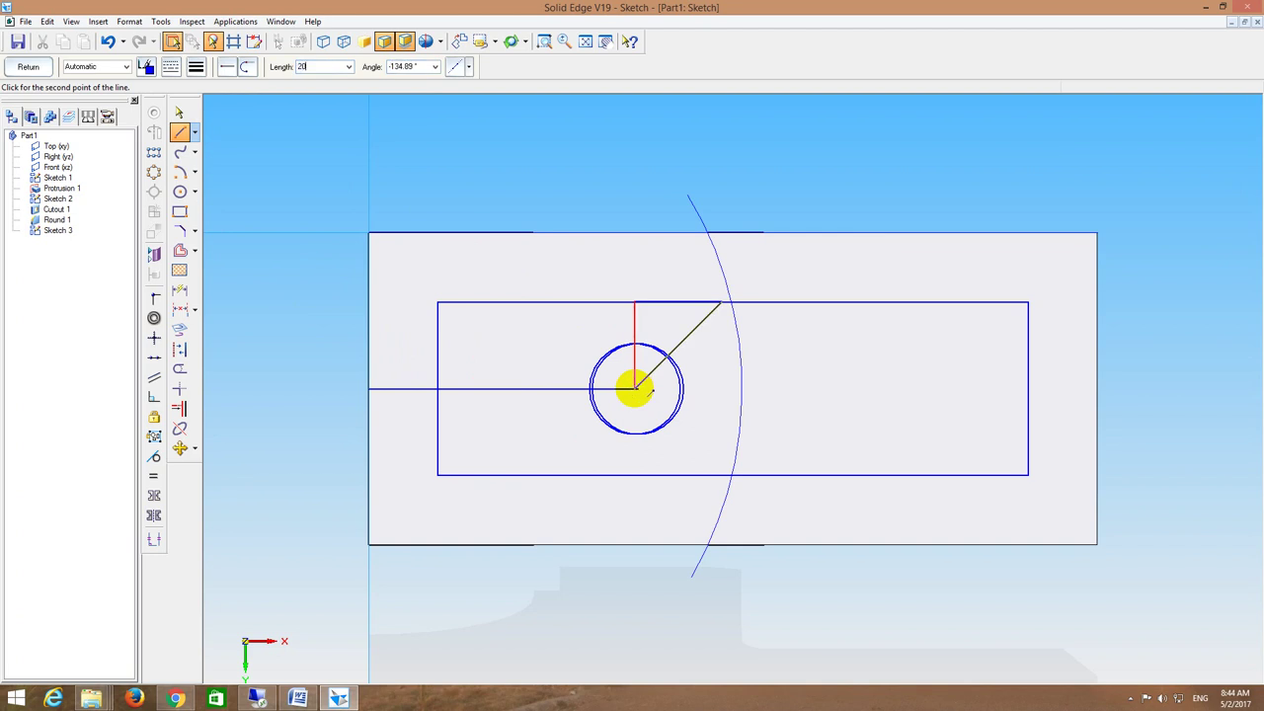
pyautogui.press('Tab')
pyautogui.write('1')
pyautogui.write('90')
pyautogui.press('Return')
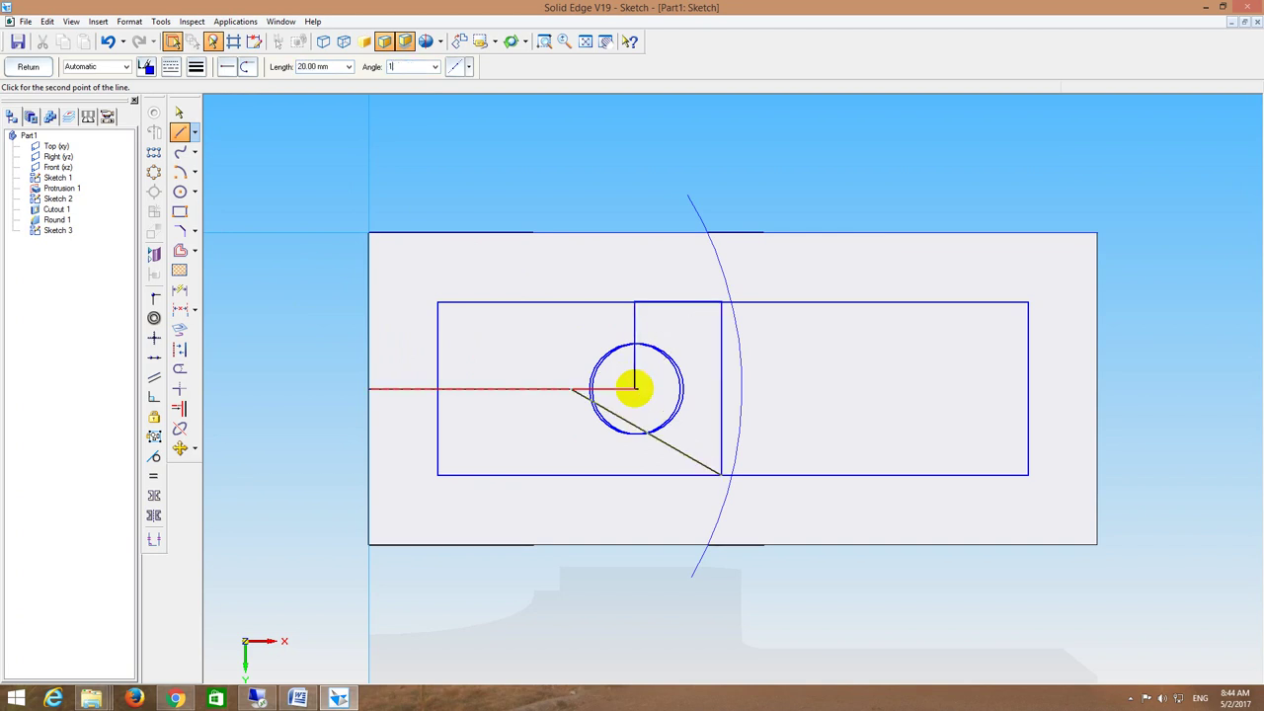
pyautogui.write('90')
pyautogui.press('Return')
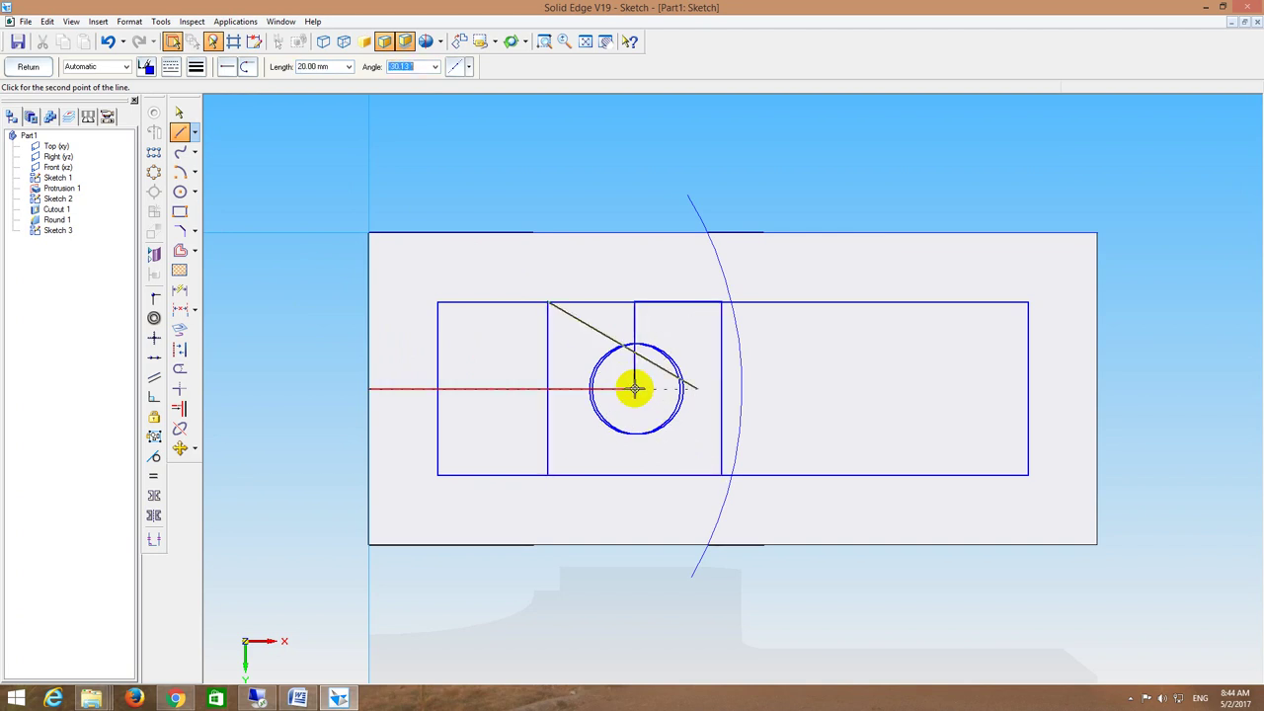
pyautogui.press('Escape')
pyautogui.press('Escape')
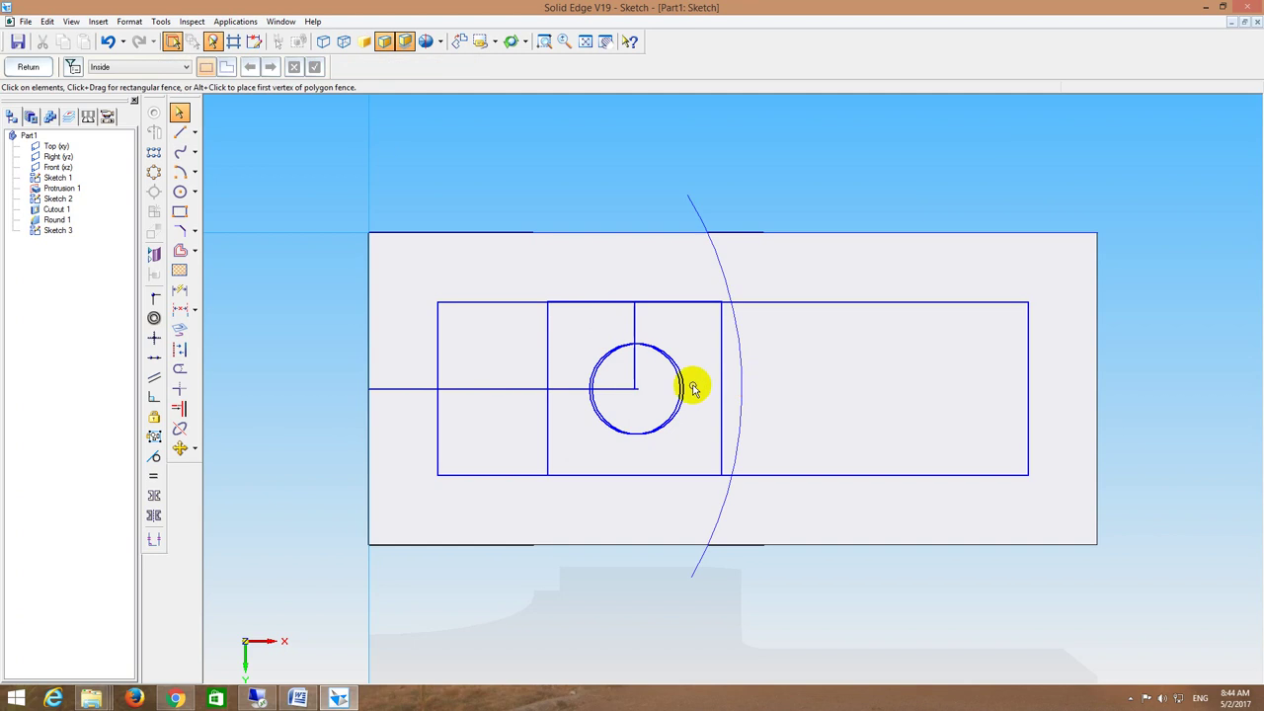
# Step: Delete the circle and set the horizontal centre line's length to 62/2 mm
pyautogui.click(681, 387)
pyautogui.press('Delete')
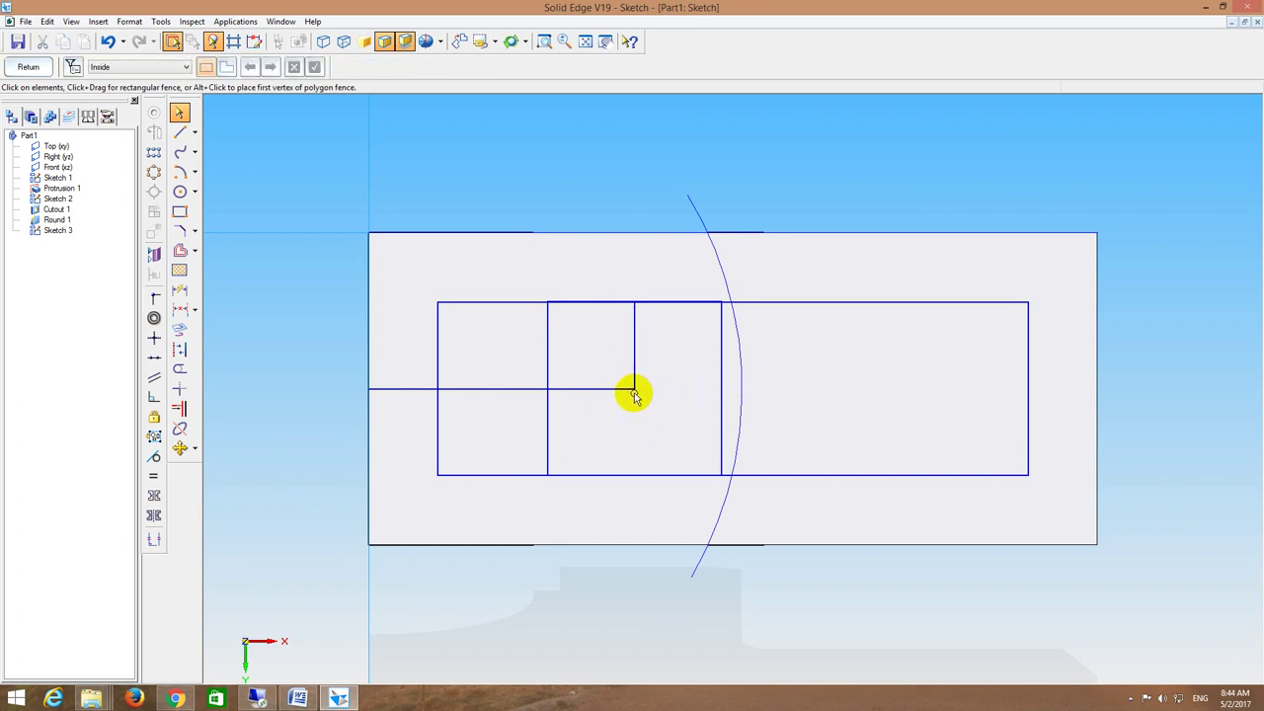
pyautogui.click(488, 387)
pyautogui.click(301, 148)
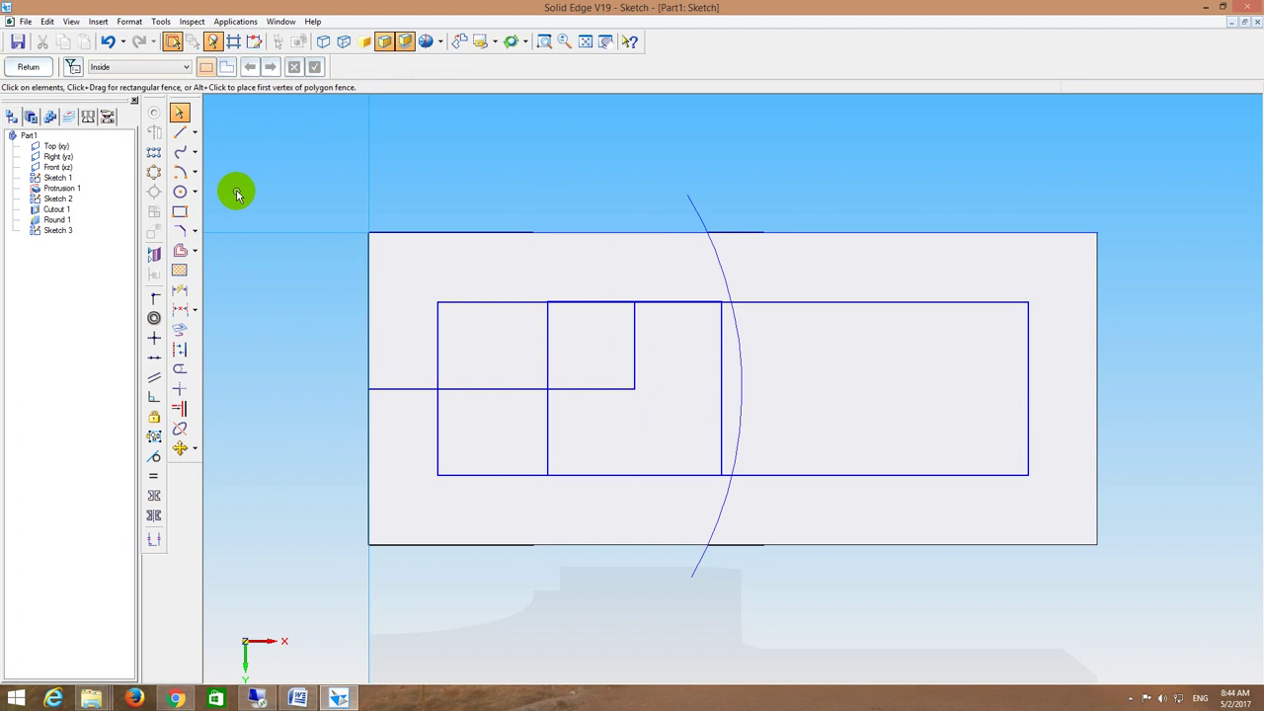
pyautogui.click(502, 387)
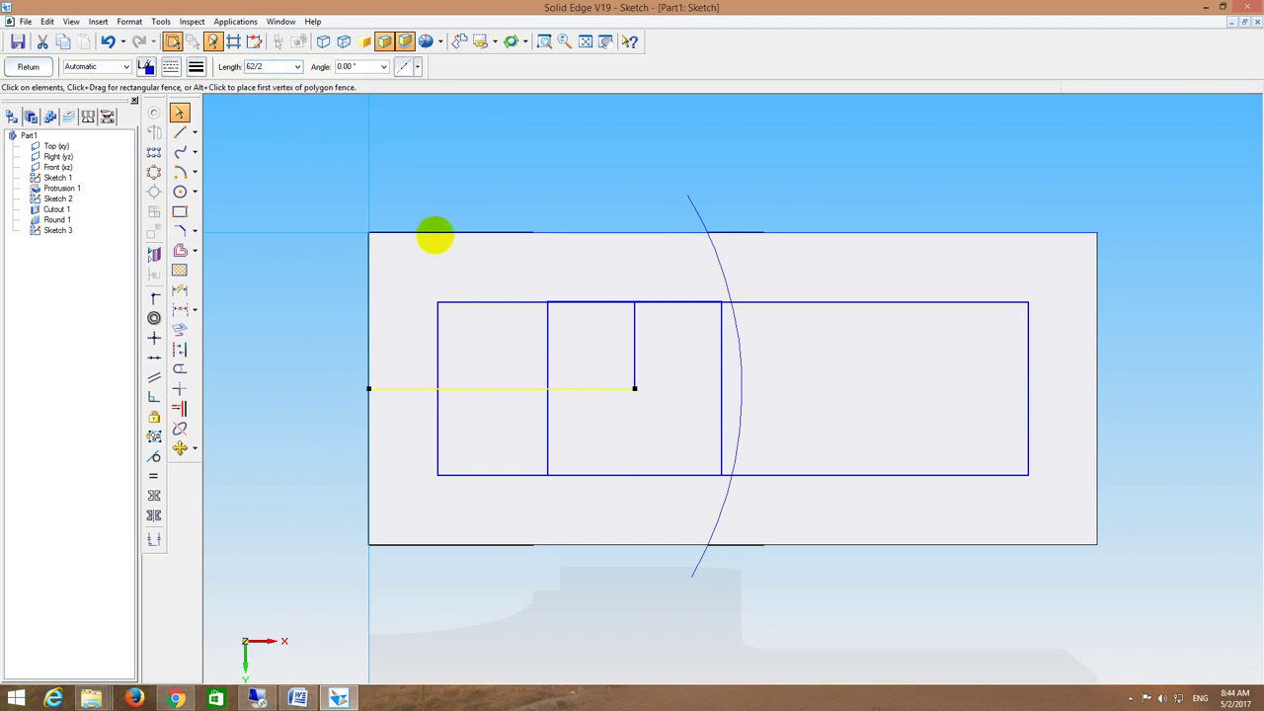
pyautogui.press('Return')
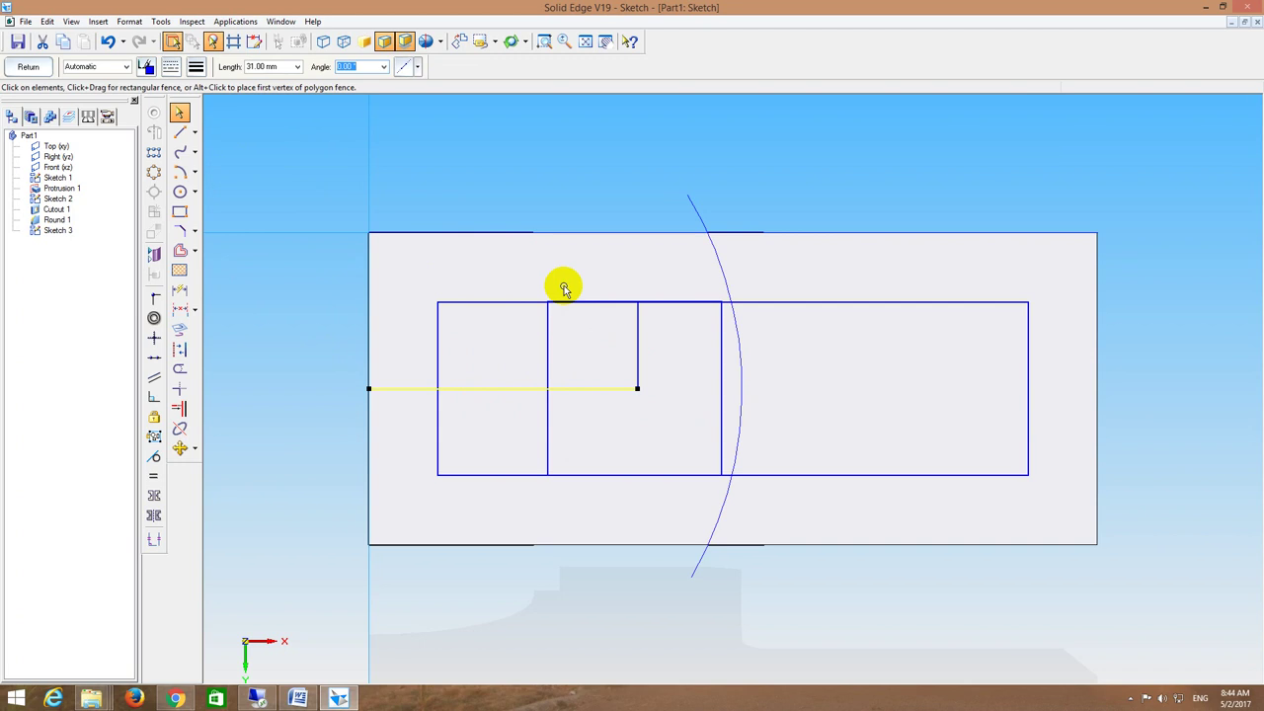
# Step: Delete the square's lines and the short vertical line at the centre line's free end
pyautogui.click(563, 285)
pyautogui.moveTo(509, 282); pyautogui.dragTo(737, 494)
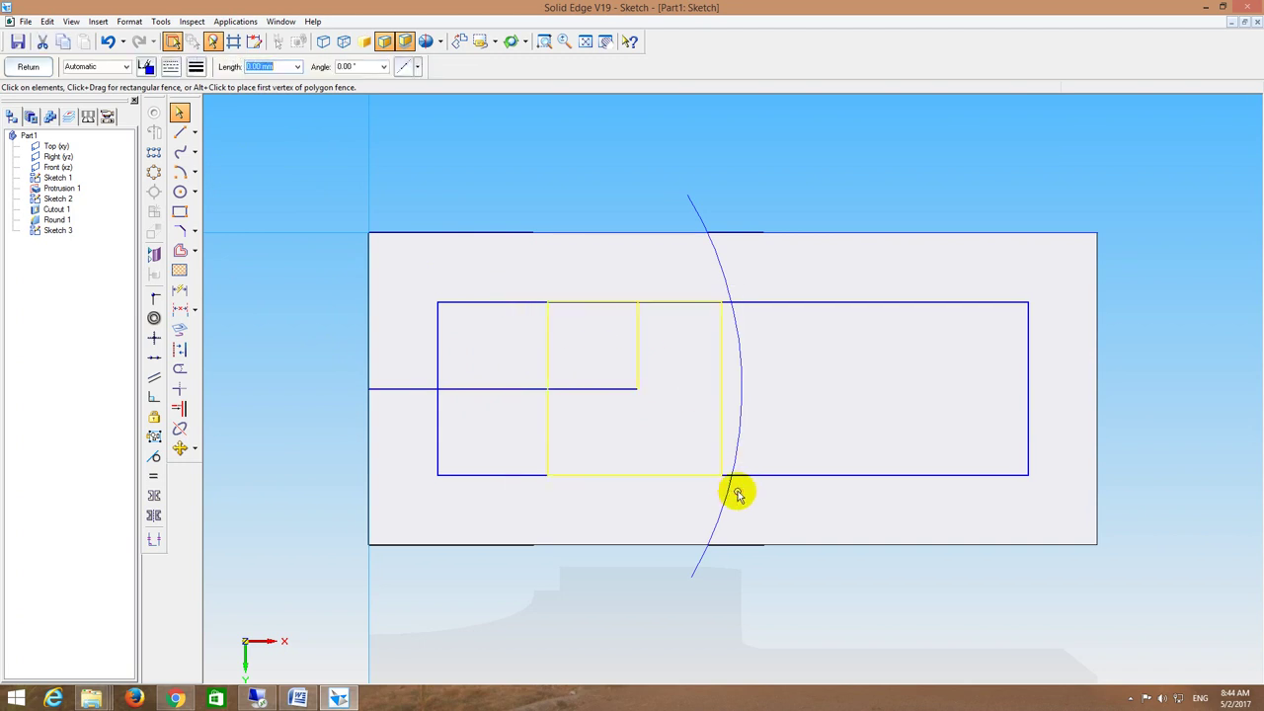
pyautogui.press('Delete')
pyautogui.click(609, 388)
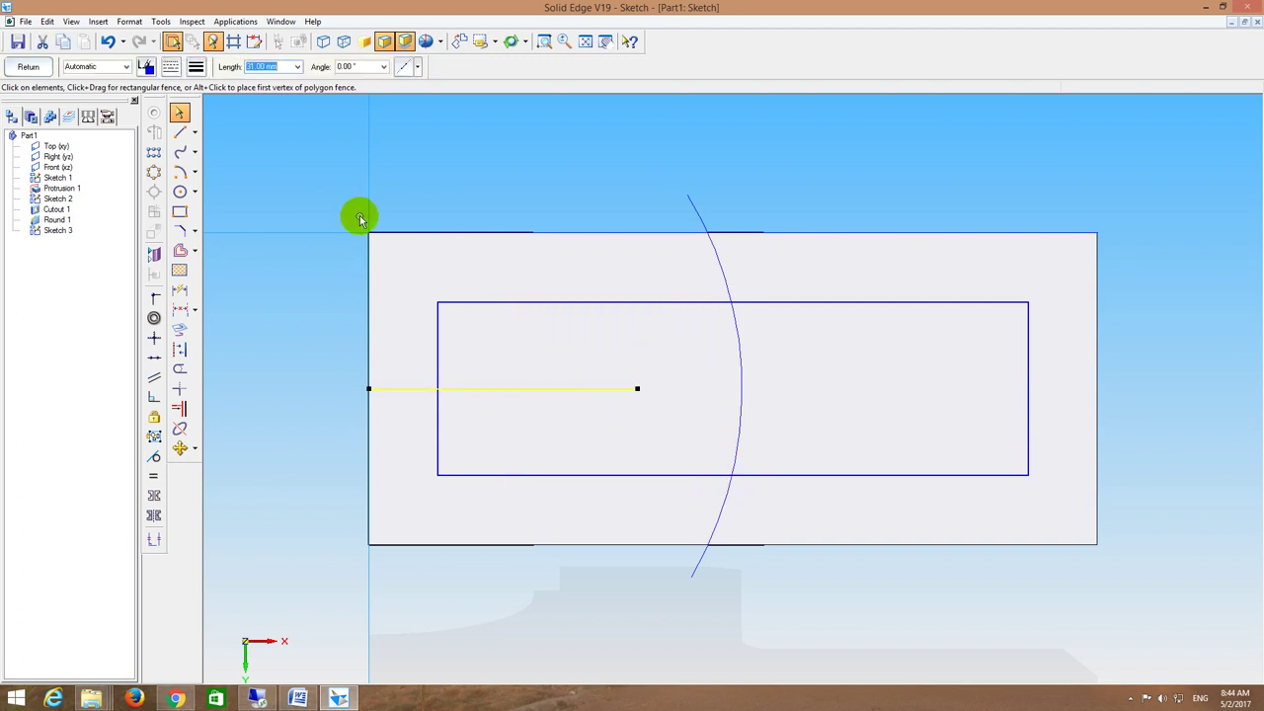
pyautogui.press('Escape')
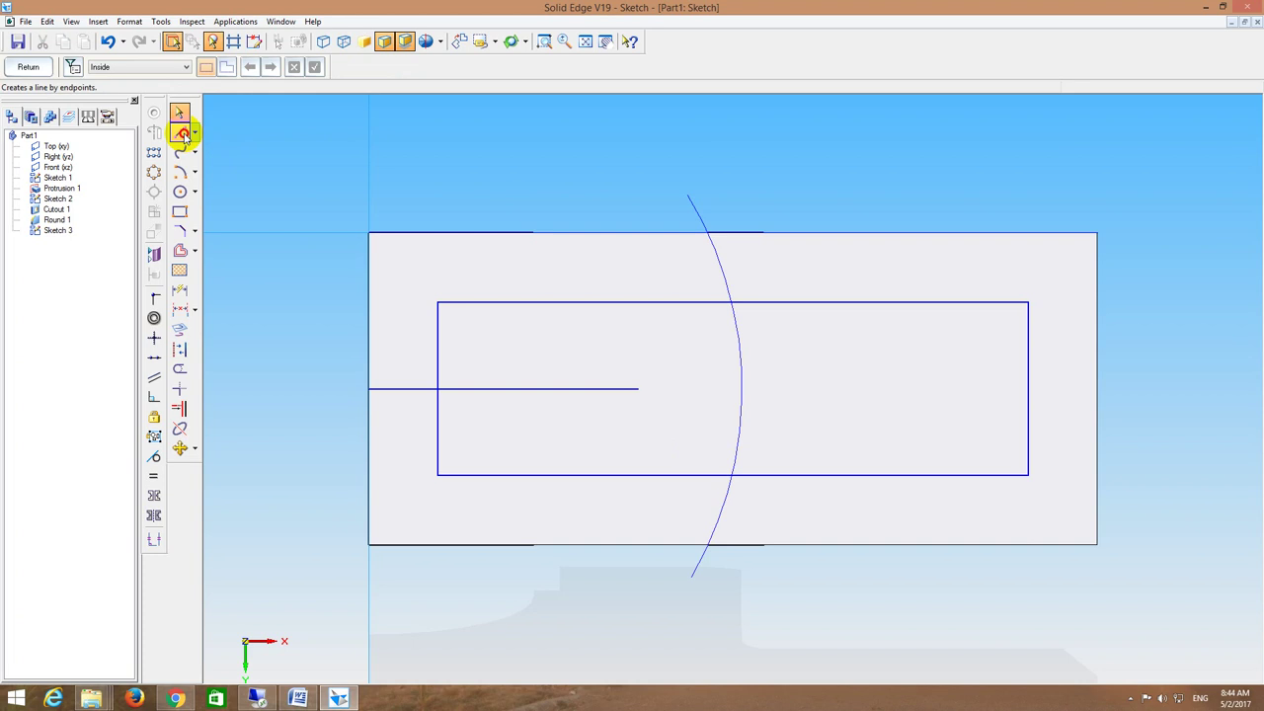
# Step: Draw a 10 mm vertical line from the centre line's free end to the inner rectangle, followed by a 10 mm line along the rectangle's edge
pyautogui.click(180, 132)
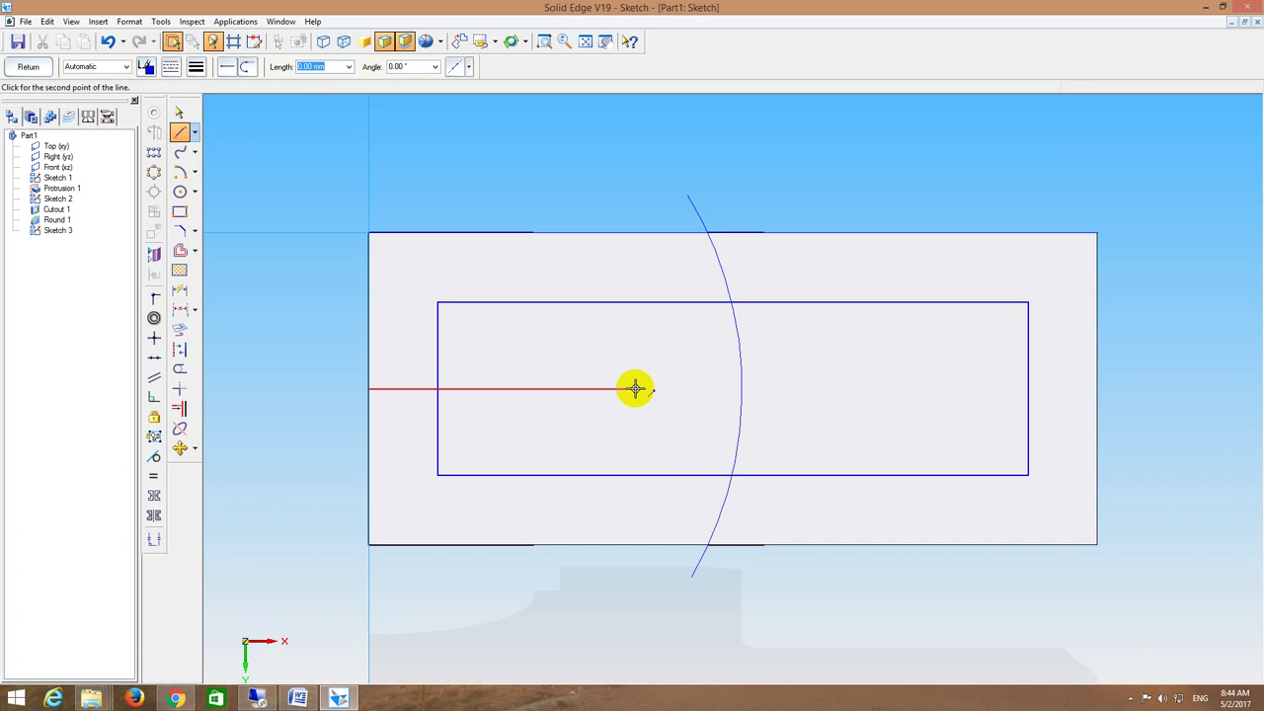
pyautogui.write('0')
pyautogui.press('Return')
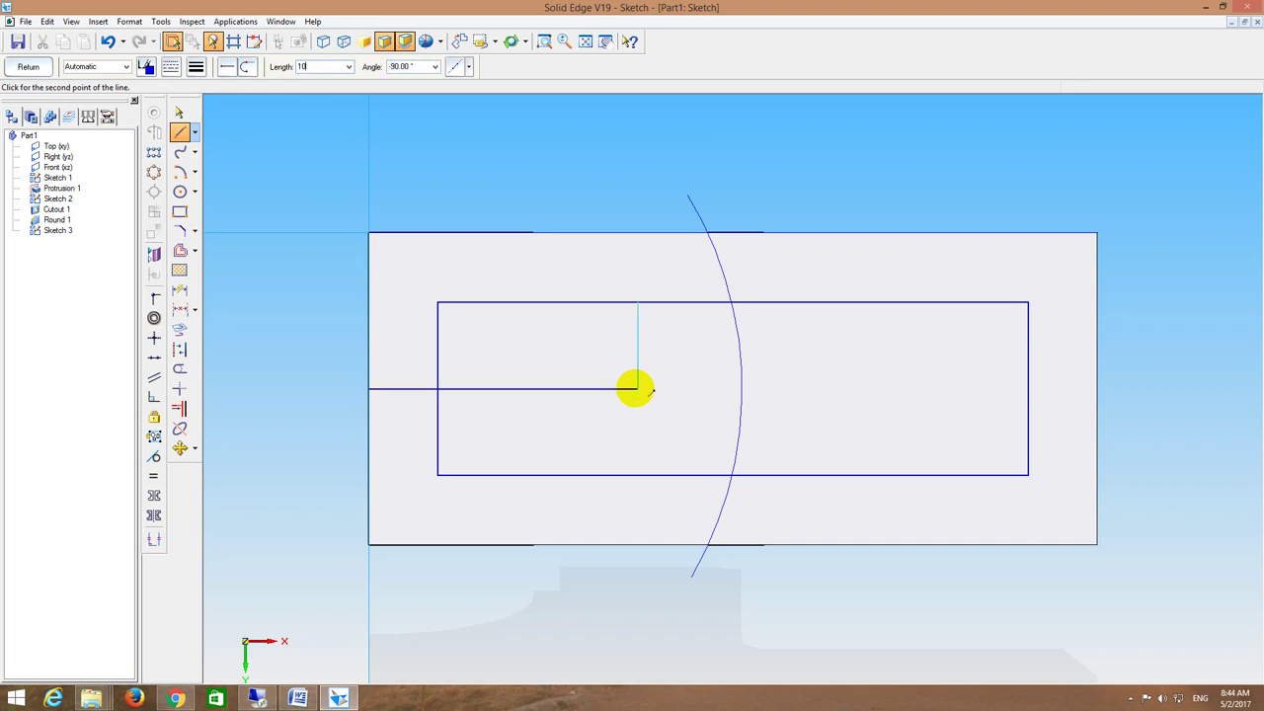
pyautogui.press('Return')
pyautogui.write('1')
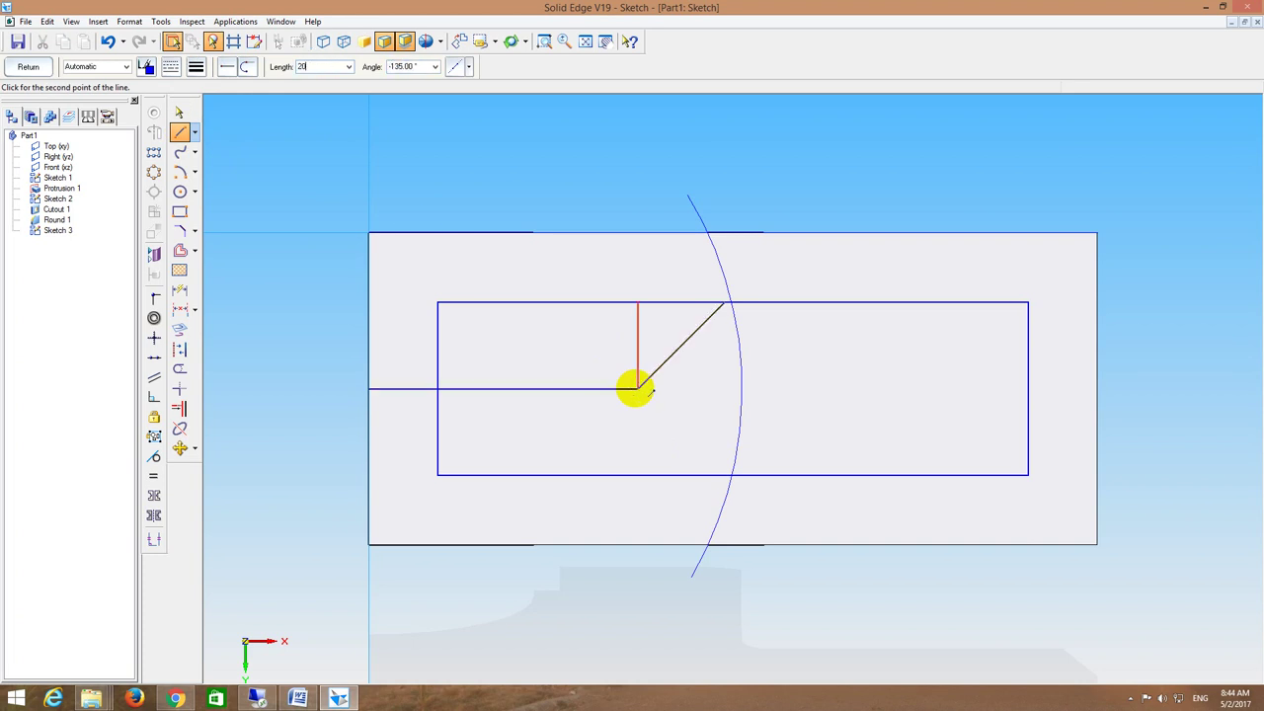
# Step: Continue with four 20 mm lines at right angles, completing a 20 mm square centred on the centre line's free end
pyautogui.write('0')
pyautogui.press('Return')
pyautogui.write('-90')
pyautogui.press('Return')
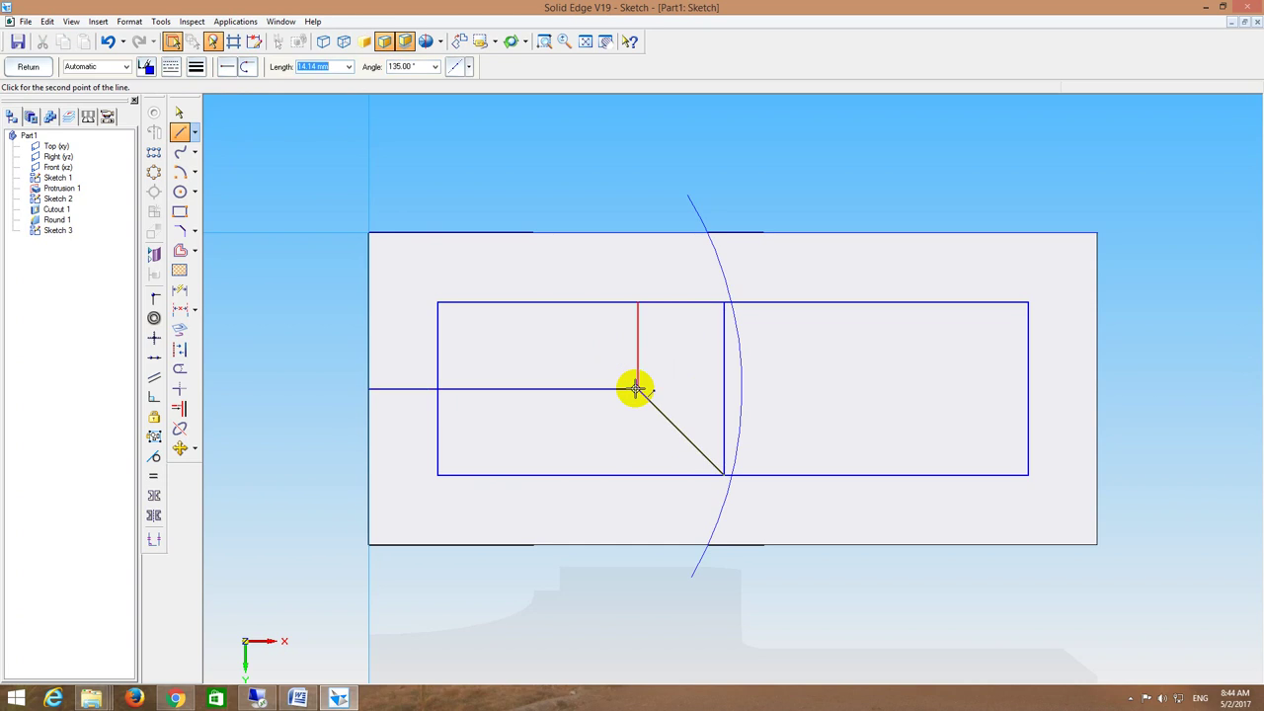
pyautogui.write('20')
pyautogui.press('Return')
pyautogui.write('180')
pyautogui.press('Return')
pyautogui.write('20')
pyautogui.press('Return')
pyautogui.write('90')
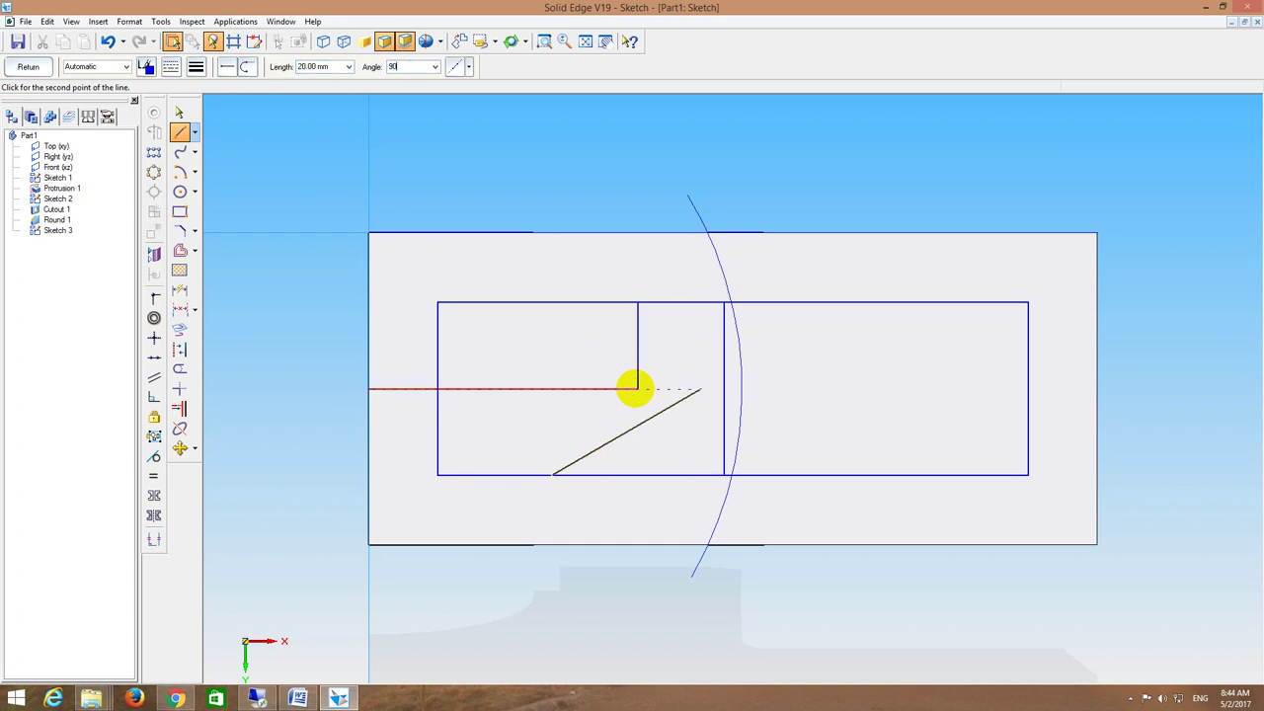
pyautogui.press('Return')
pyautogui.write('20')
pyautogui.press('Return')
pyautogui.press('Escape')
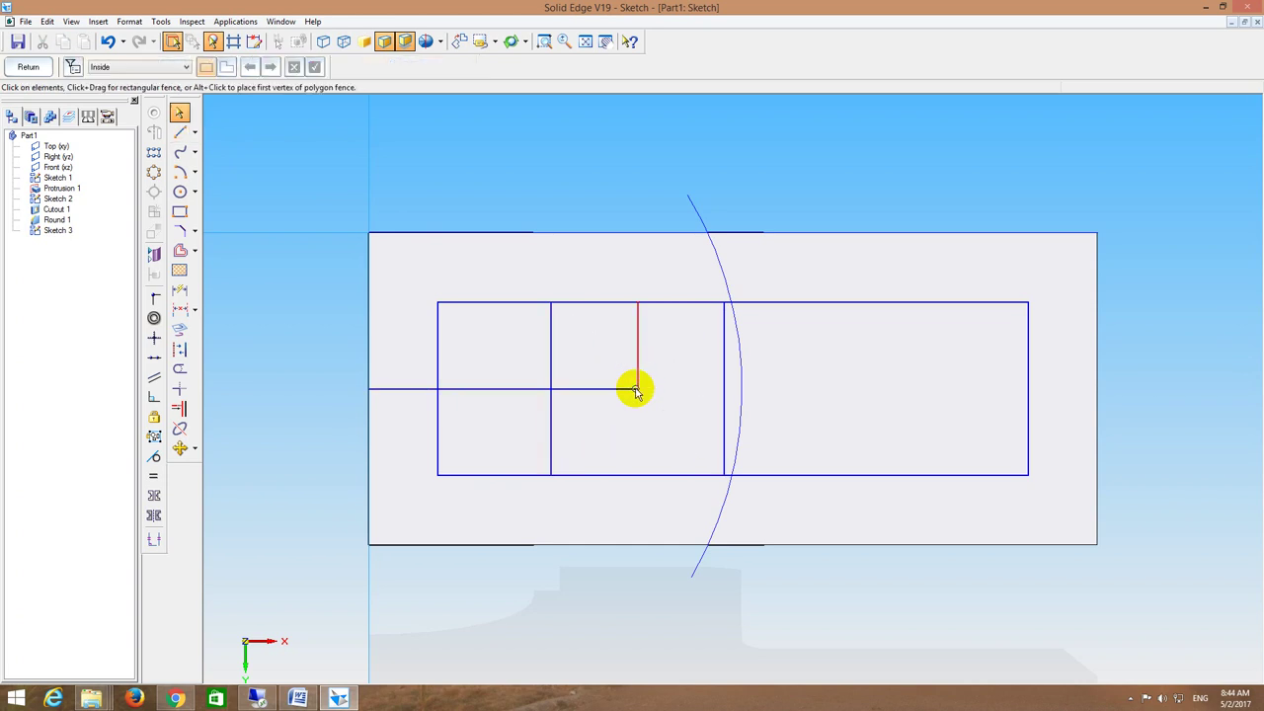
# Step: Delete the 10 mm vertical helper line inside the square and the overlapping 10 mm segment on the square's upper side
pyautogui.click(637, 373)
pyautogui.press('Delete')
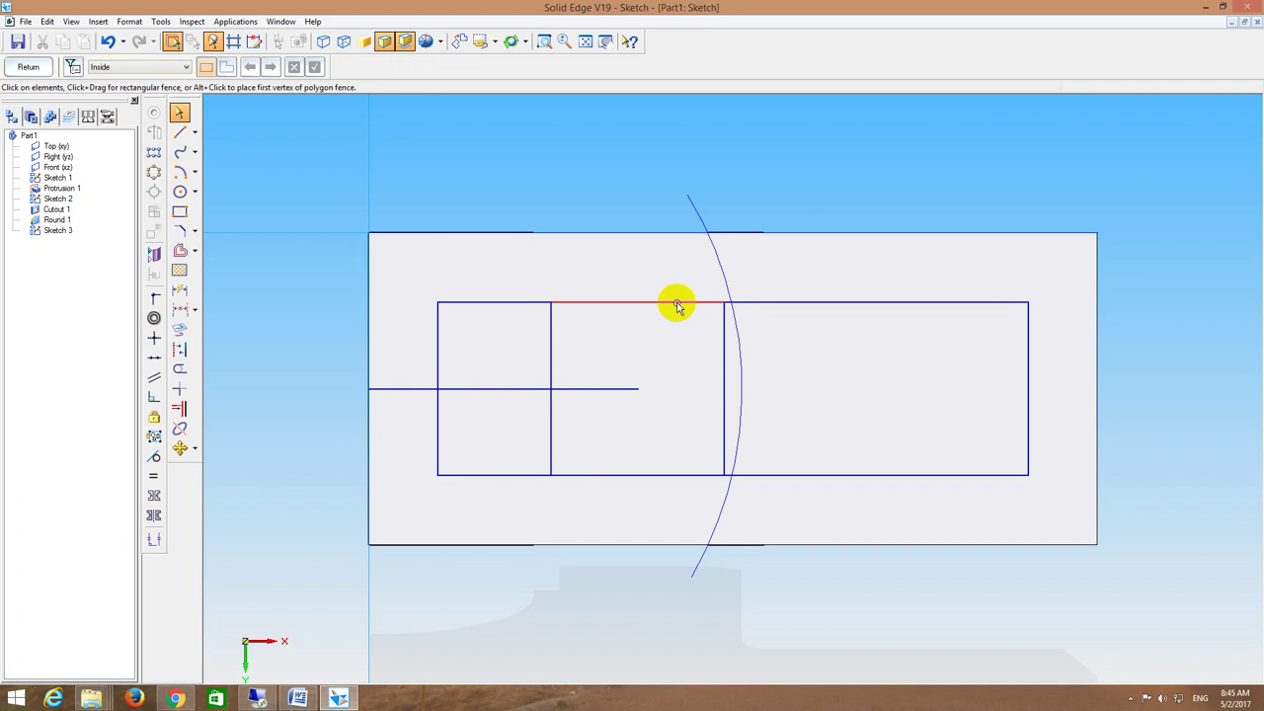
pyautogui.moveTo(681, 305)
pyautogui.click(737, 319)
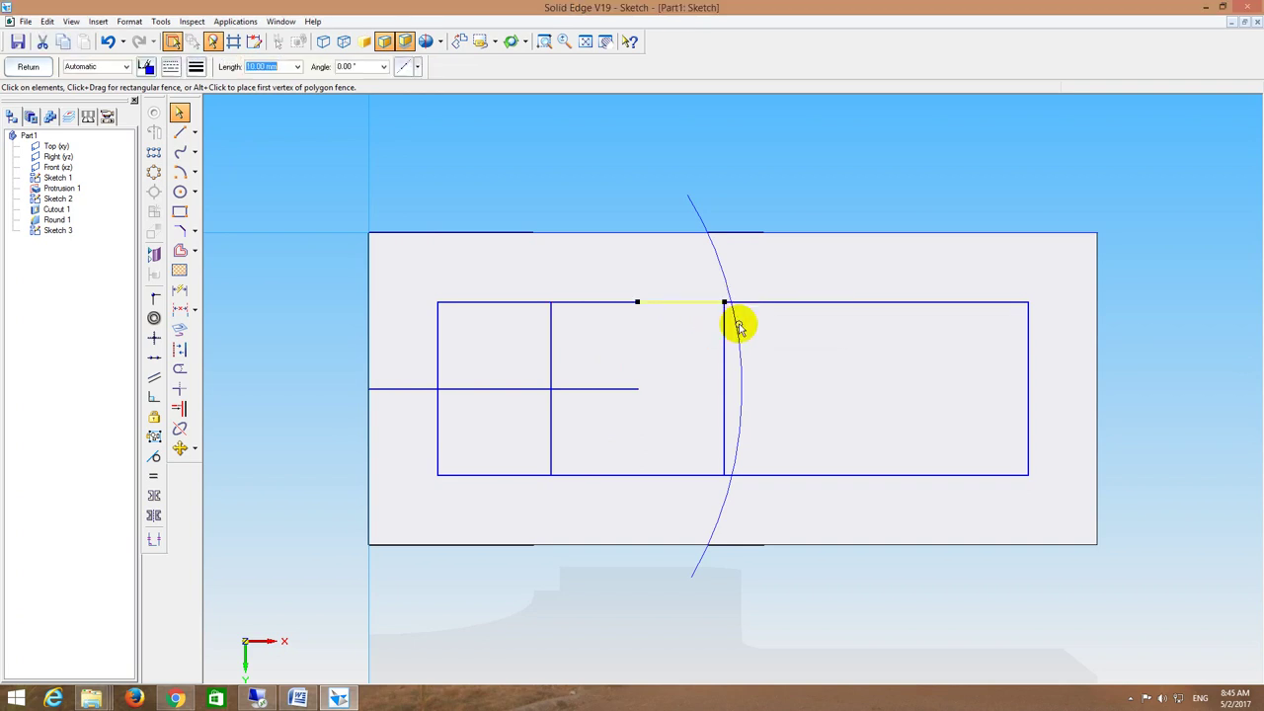
pyautogui.press('Delete')
# Step: Draw a 10.5 mm diameter circle centred on the centre line's free end, inside the square
pyautogui.click(180, 191)
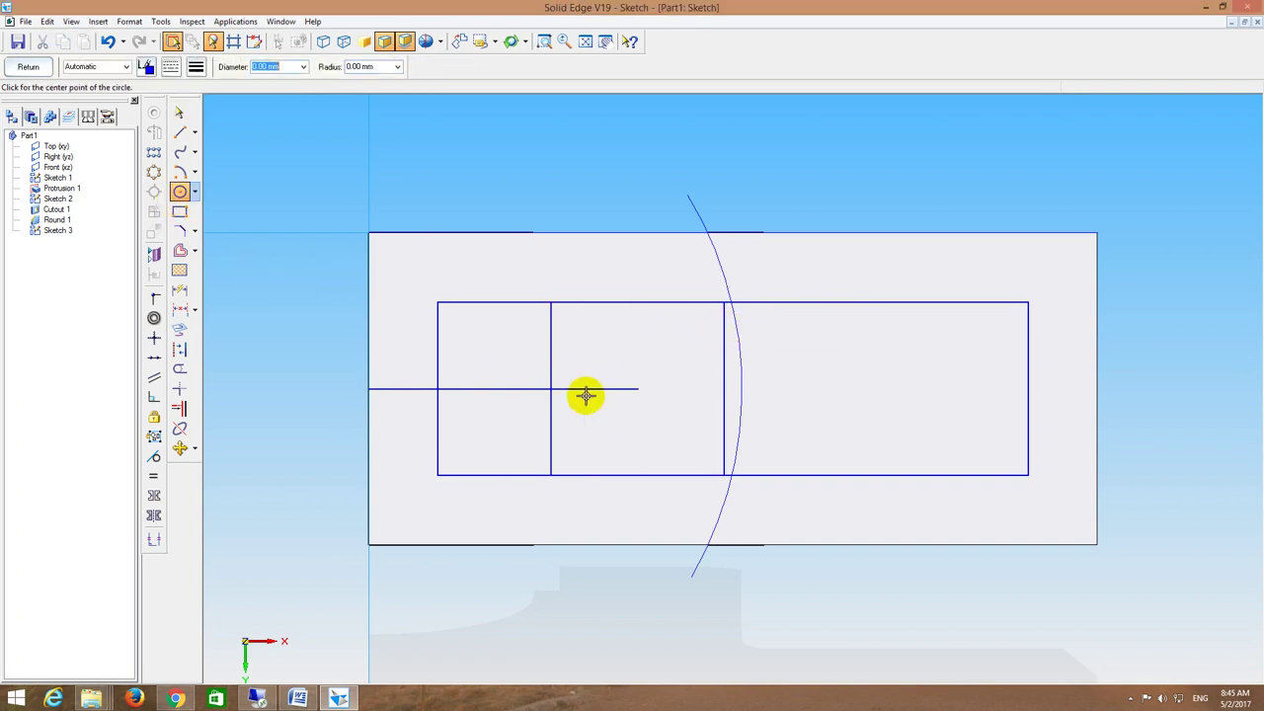
pyautogui.click(636, 388)
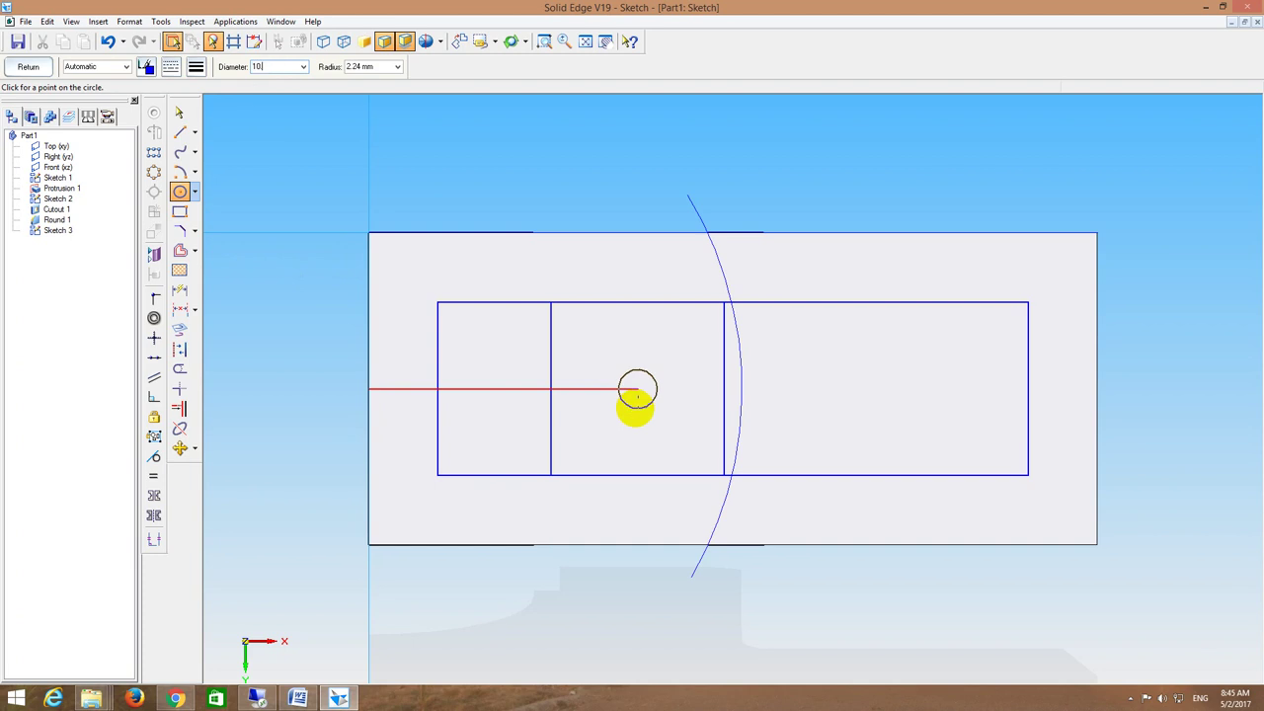
pyautogui.click(635, 406)
pyautogui.press('Escape')
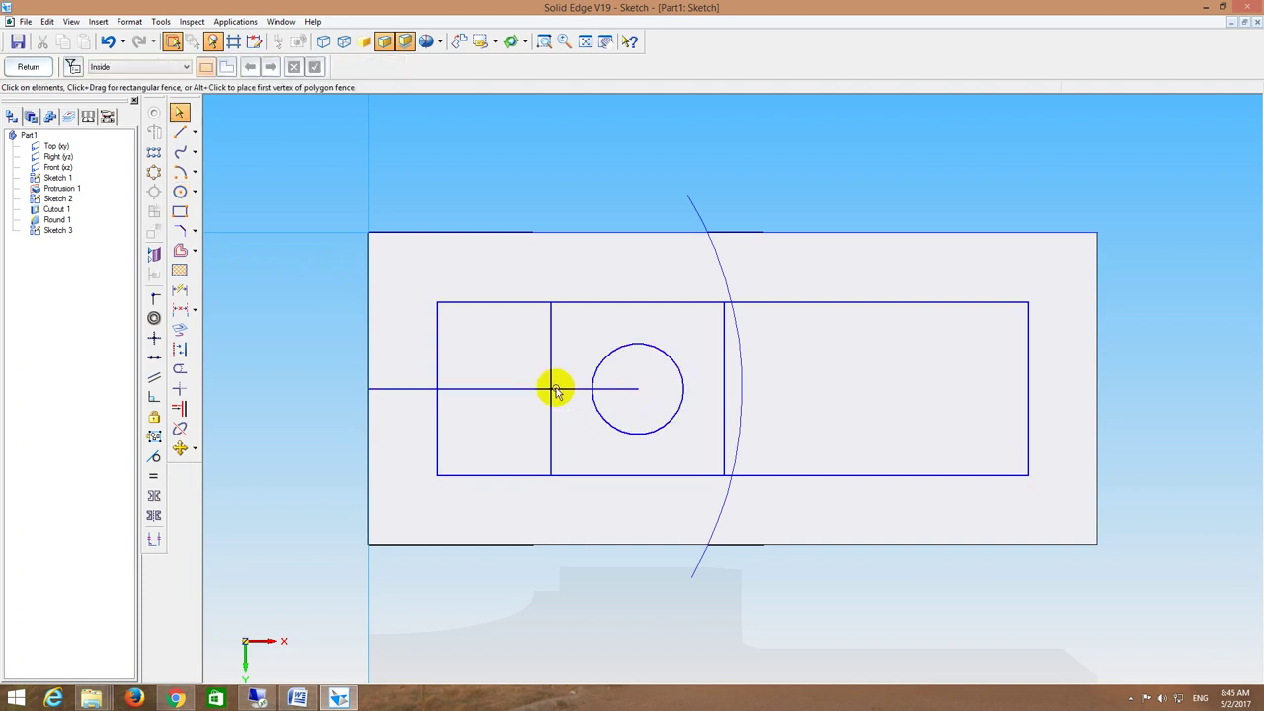
# Step: Try setting the centre line's length to 64 mm and undo the change
pyautogui.click(519, 388)
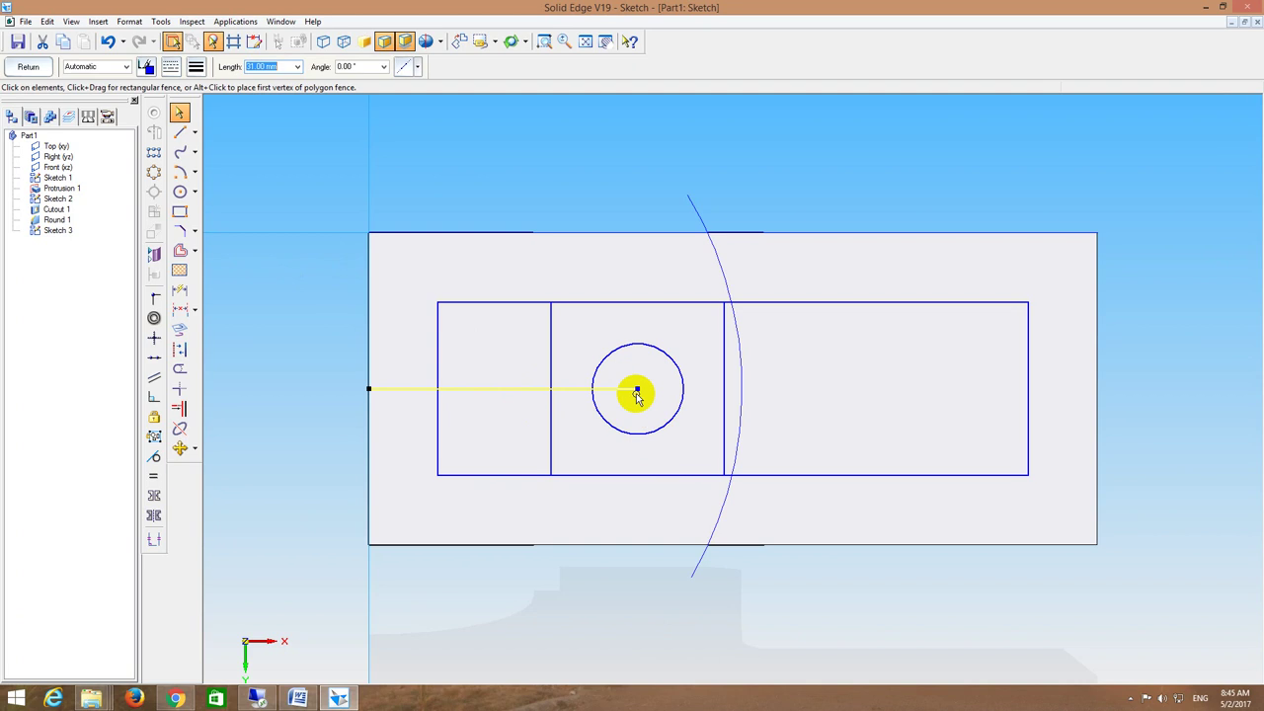
pyautogui.press('Tab')
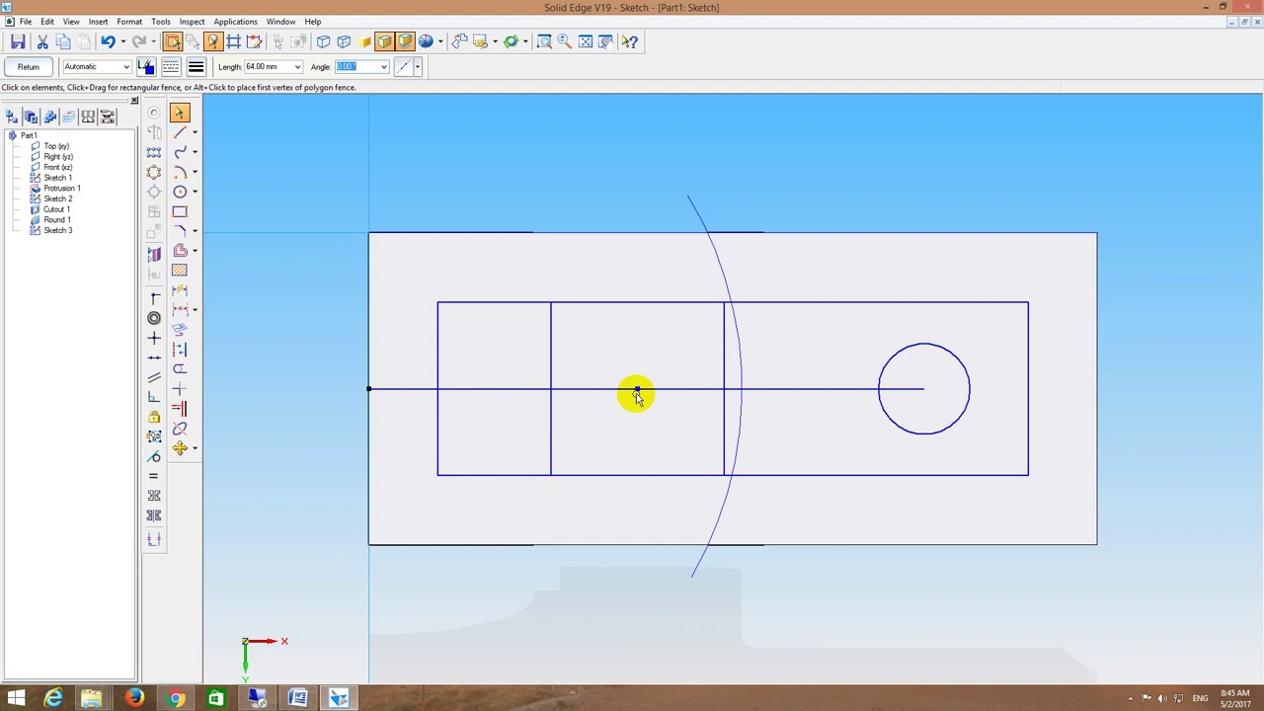
pyautogui.hotkey('ctrl', 'z')
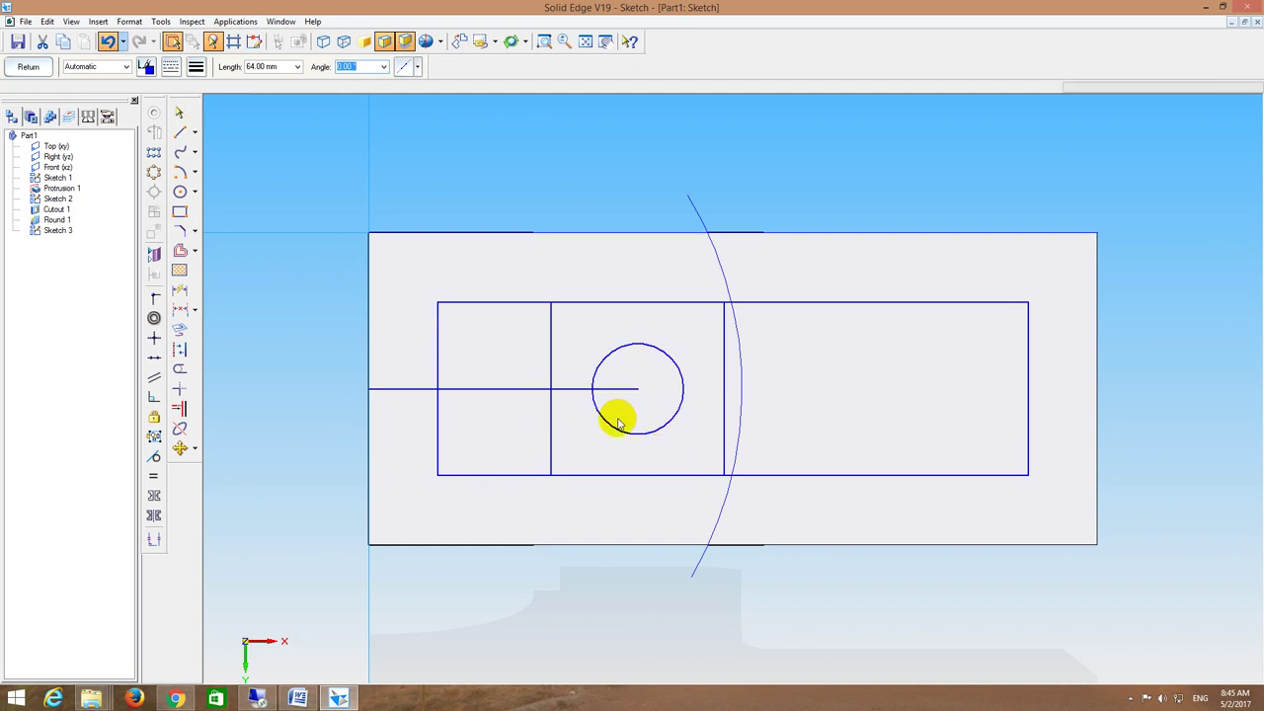
# Step: Delete the horizontal centre line that ends at the circle's centre
pyautogui.click(626, 387)
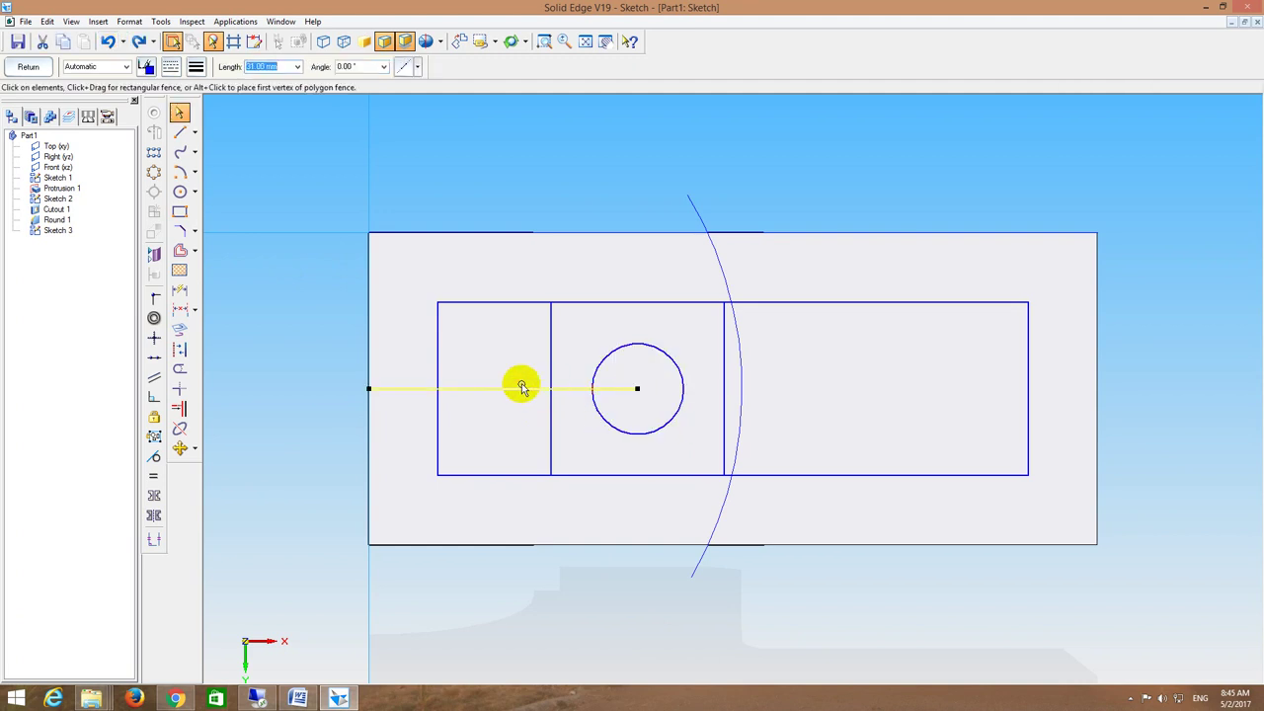
pyautogui.press('Escape')
pyautogui.click(418, 388)
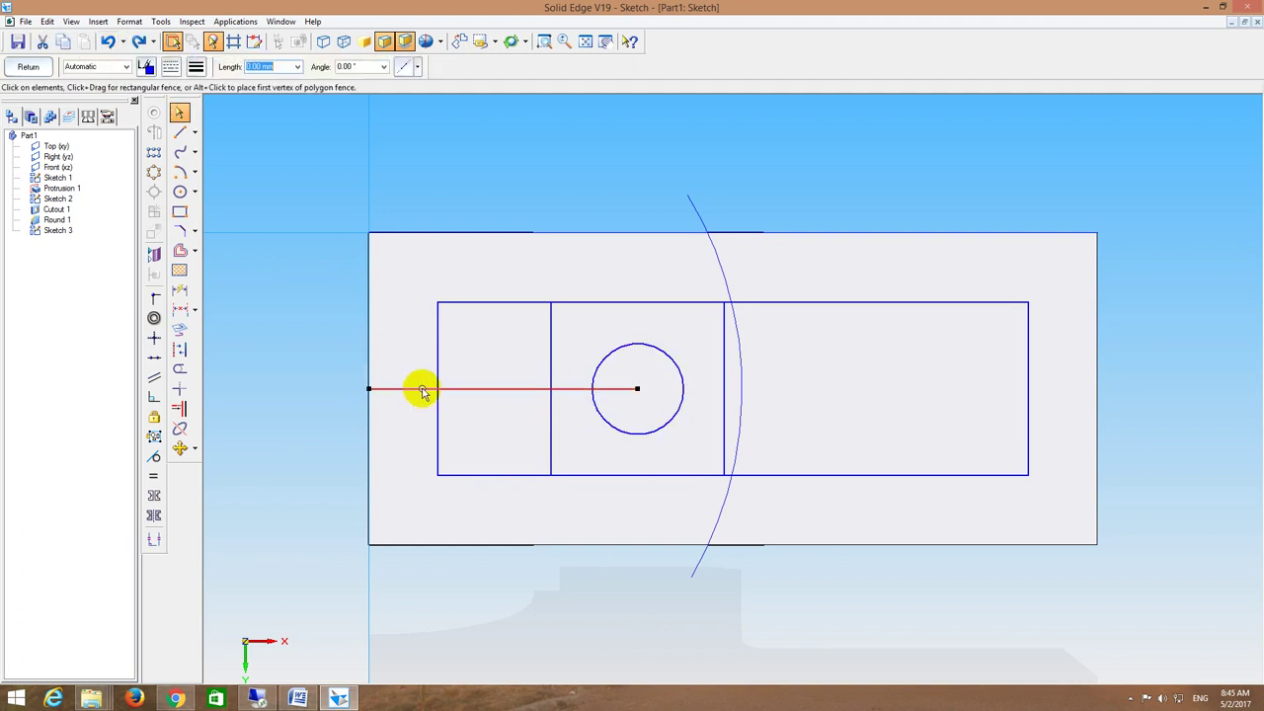
pyautogui.press('Escape')
# Step: Draw a 64 mm horizontal line at 0° from the midpoint of the body's short edge across the recess
pyautogui.click(178, 132)
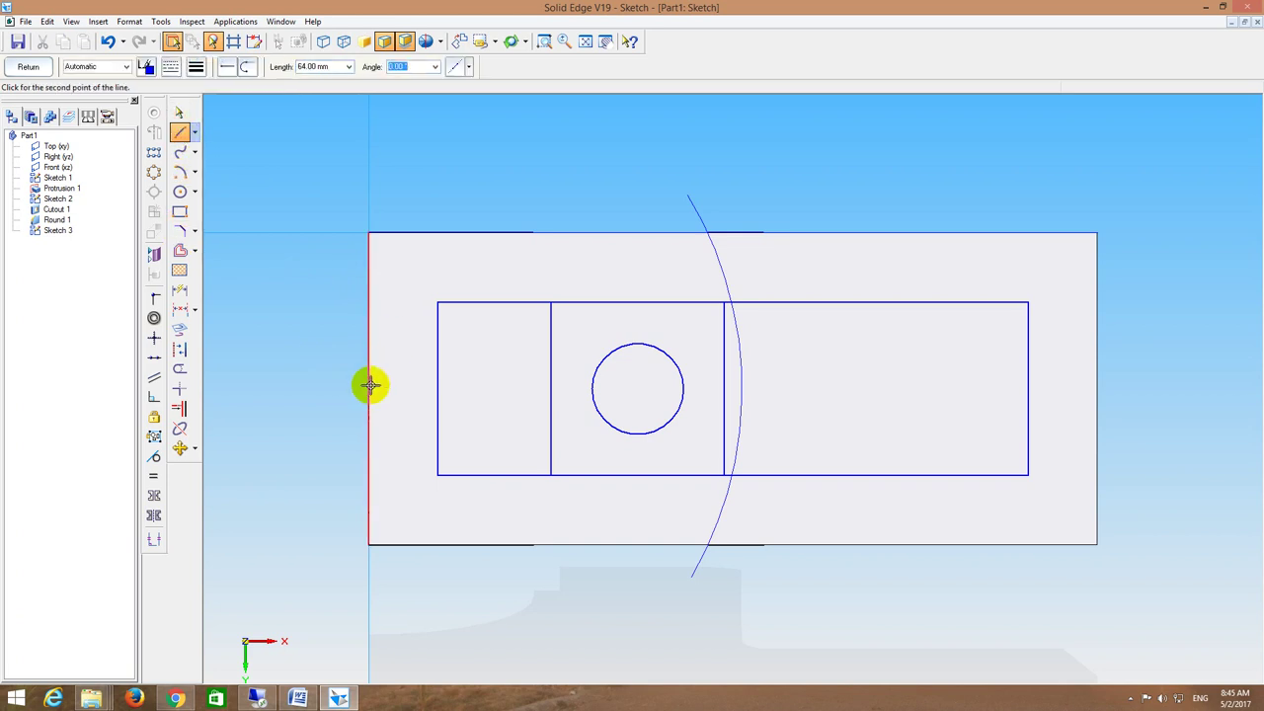
pyautogui.click(376, 387)
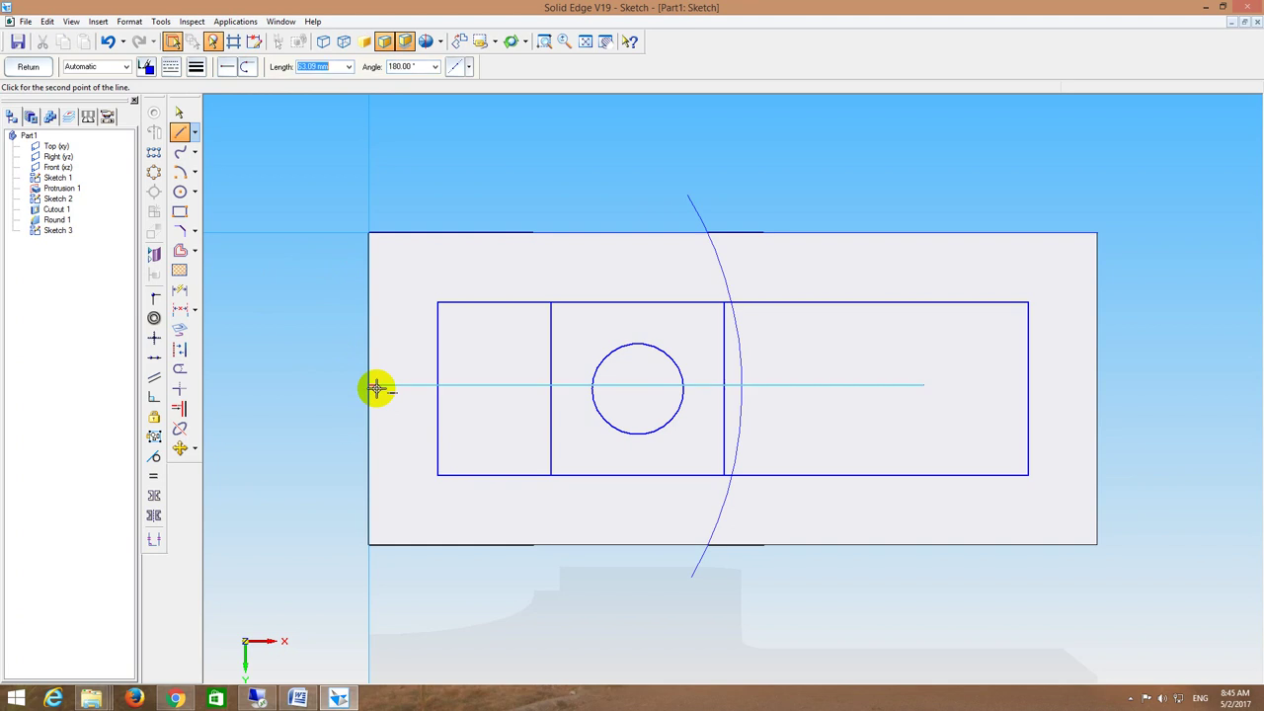
pyautogui.press('Escape')
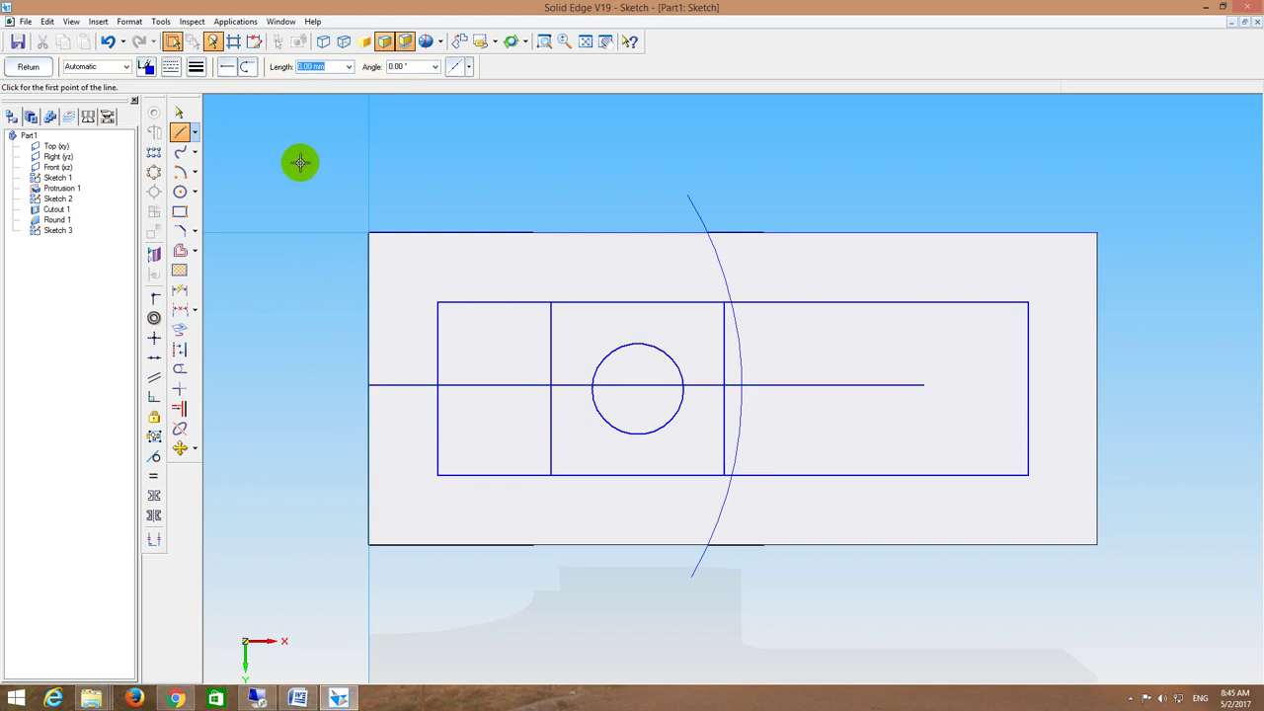
# Step: Draw a 10 mm vertical line centred on the 64 mm line's free end and remove the overlapping 5 mm segment
pyautogui.click(180, 130)
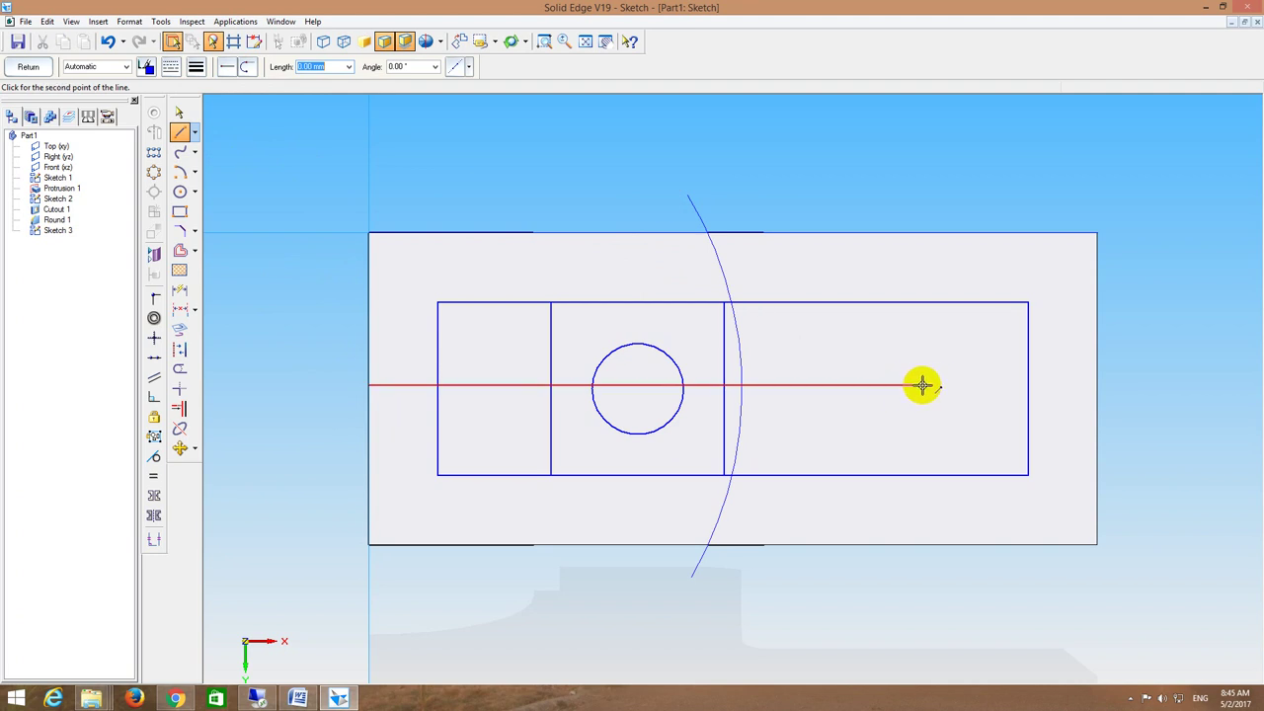
pyautogui.press('Tab')
pyautogui.write('90')
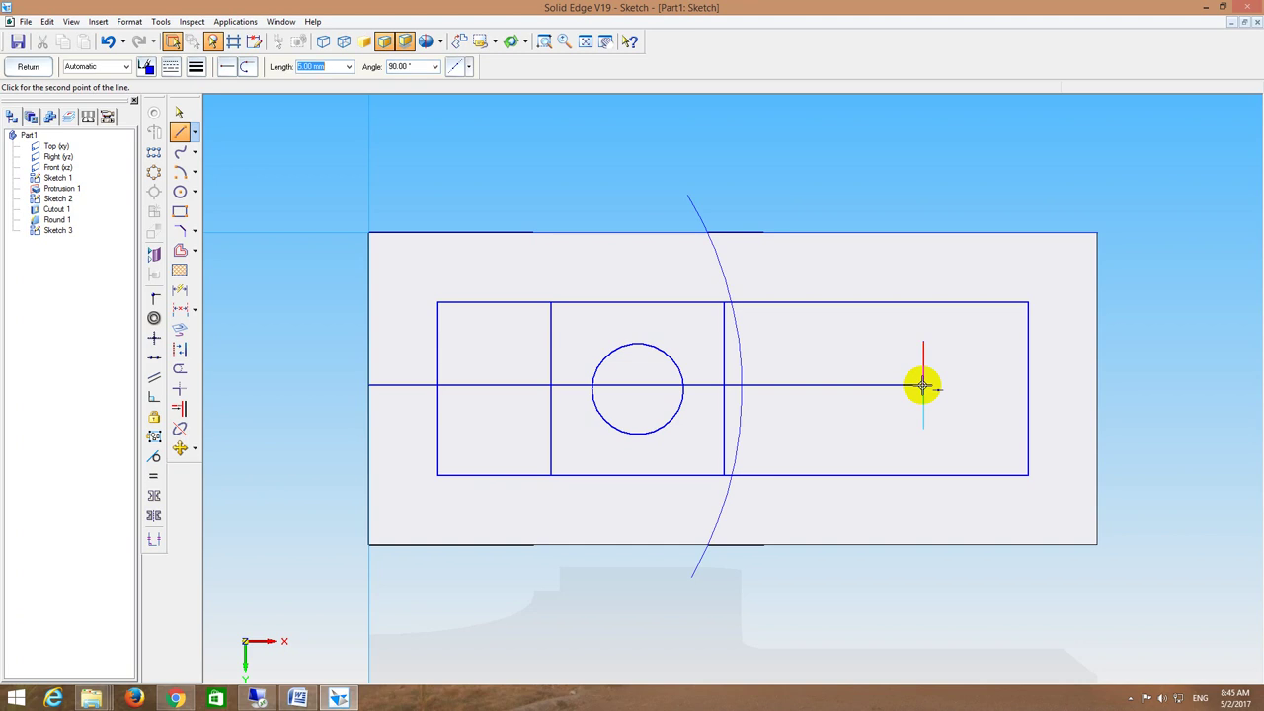
pyautogui.click(922, 386)
pyautogui.press('Escape')
pyautogui.moveTo(919, 361)
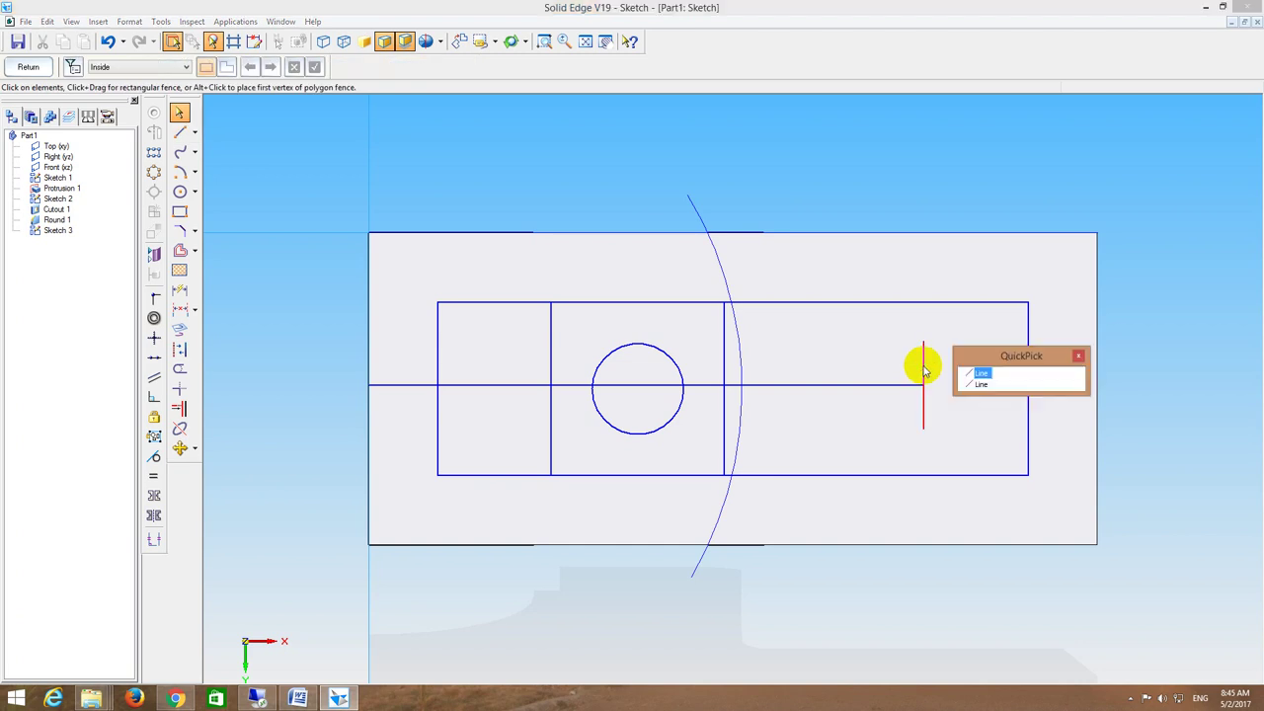
pyautogui.click(973, 376)
pyautogui.click(960, 388)
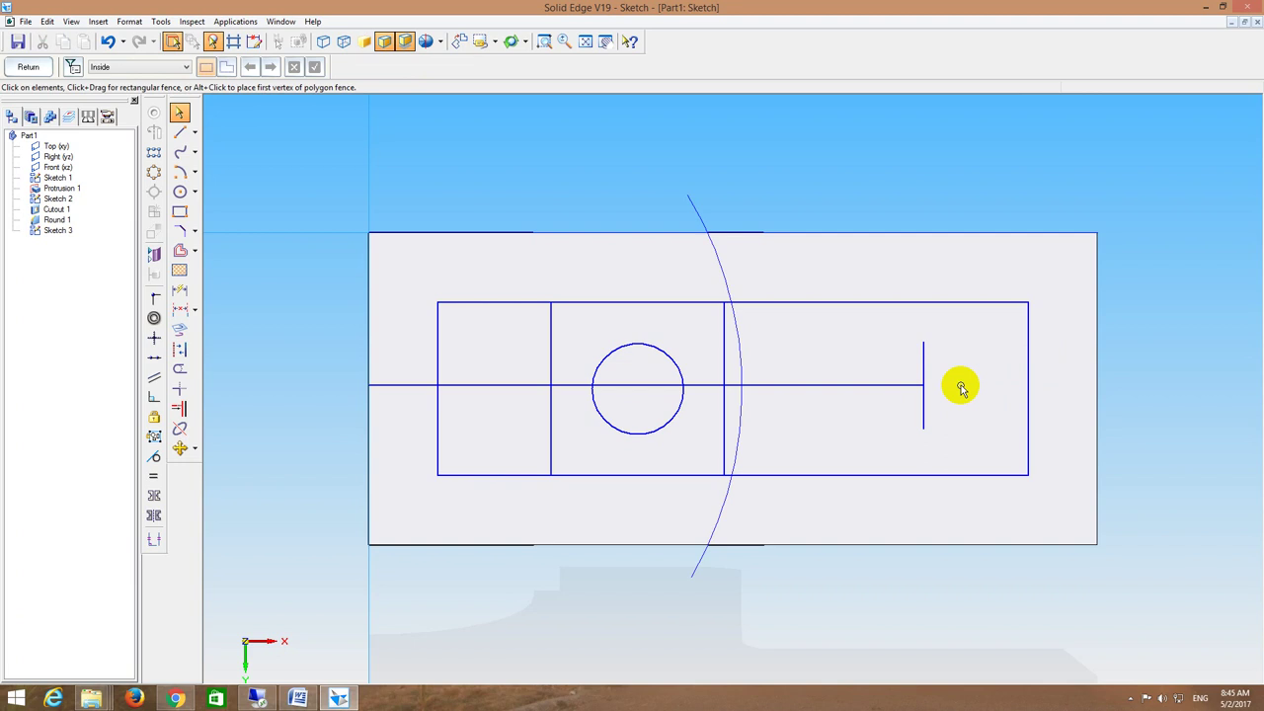
# Step: Offset the 10 mm vertical line by 4 mm to each side
pyautogui.click(180, 250)
pyautogui.click(924, 360)
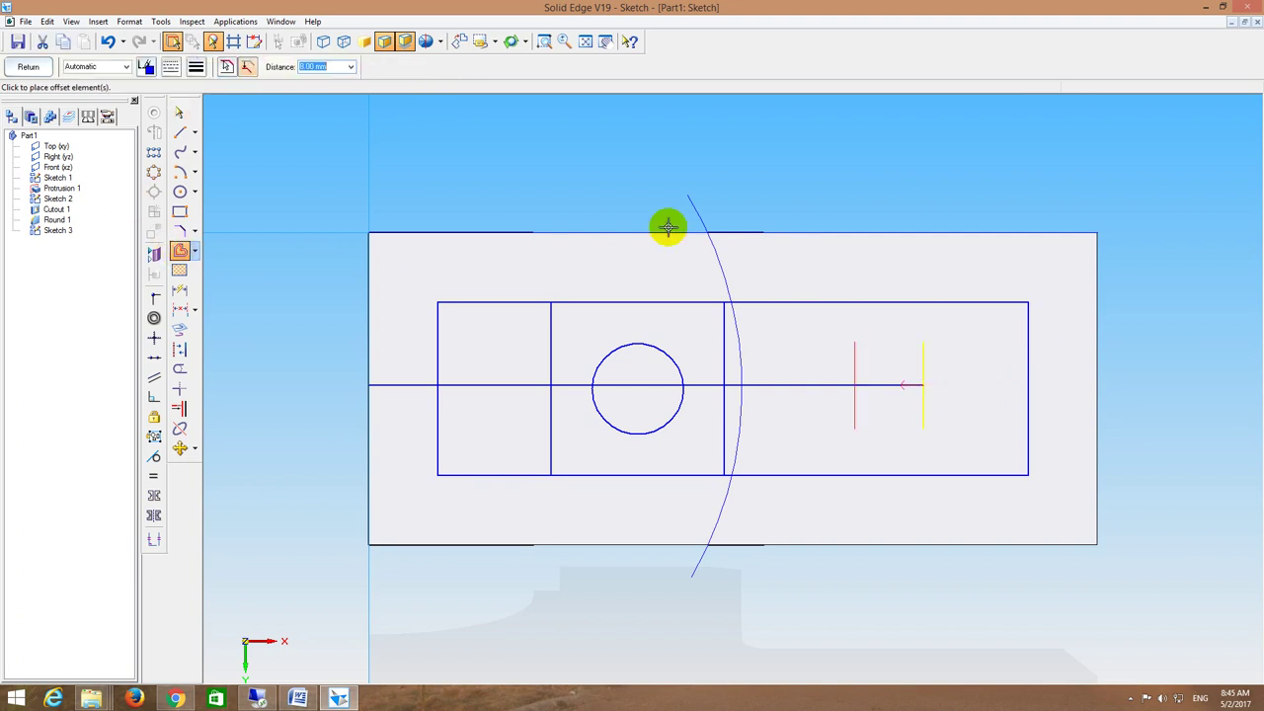
pyautogui.click(320, 66)
pyautogui.write('4')
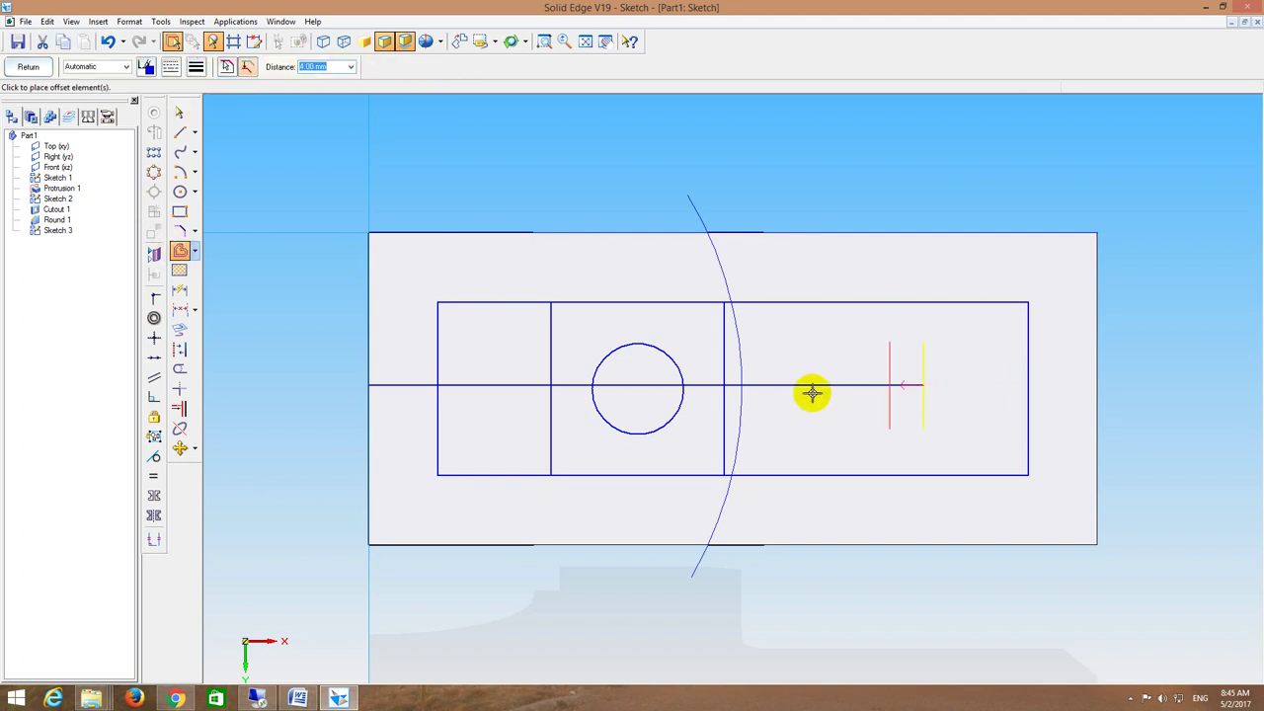
pyautogui.click(819, 395)
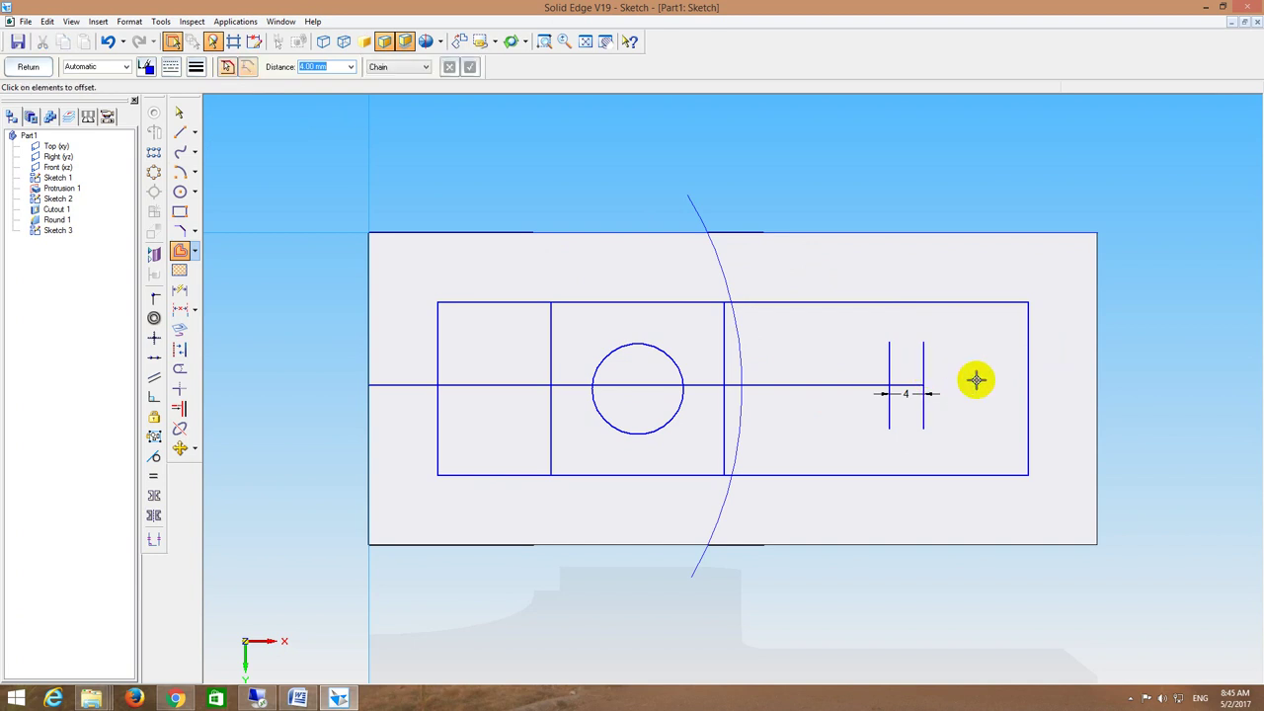
pyautogui.click(923, 361)
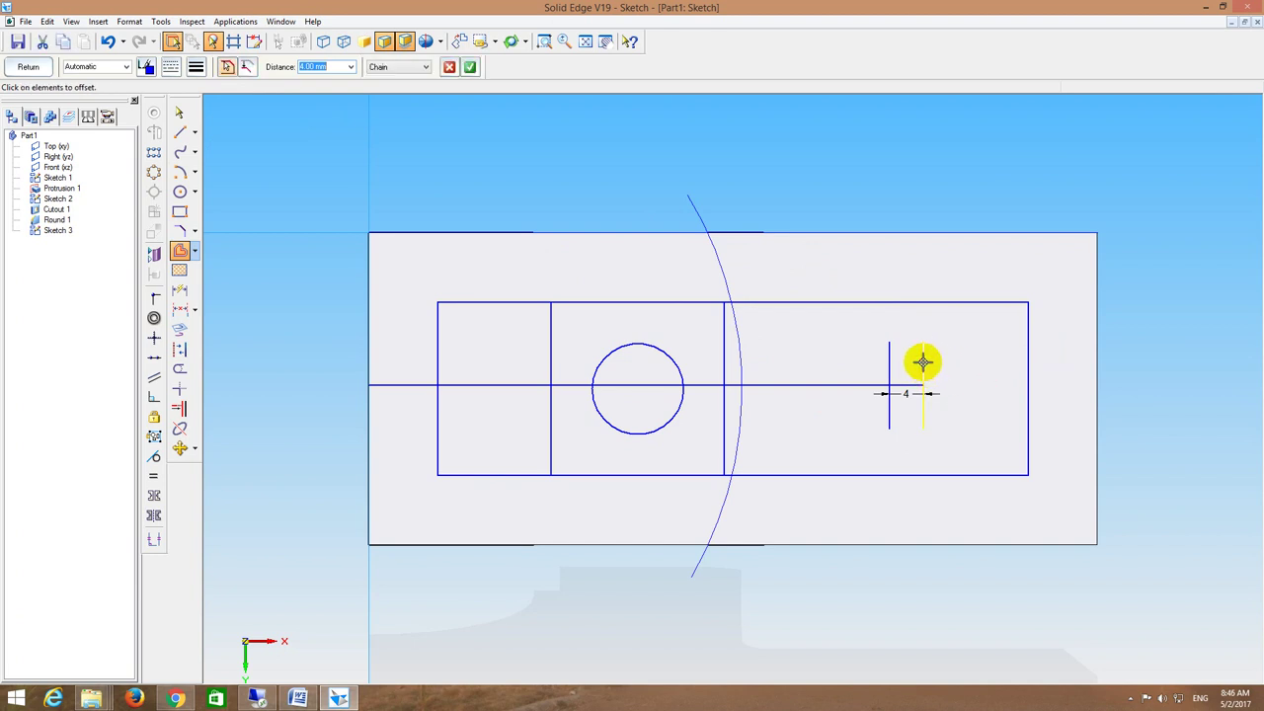
pyautogui.click(972, 369)
pyautogui.press('Escape')
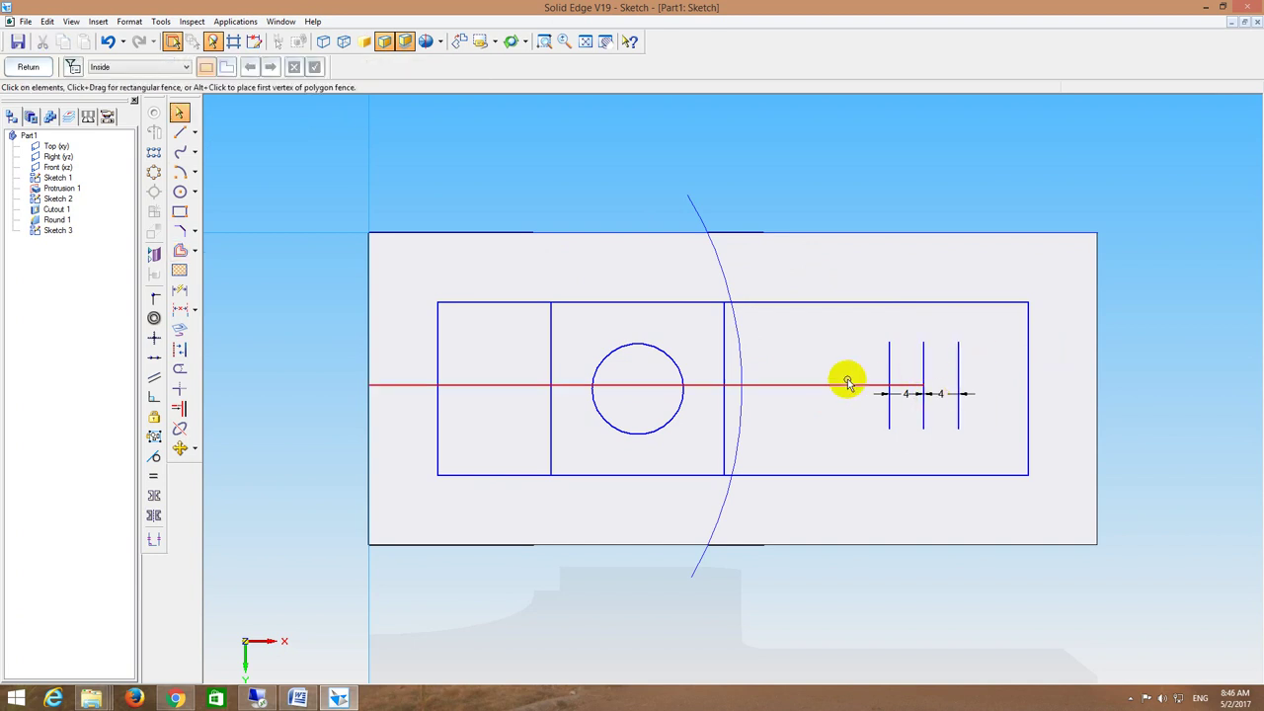
# Step: Extend the horizontal line to the outer offset line and draw a 5 mm radius outward semicircle between that offset line's ends
pyautogui.click(178, 408)
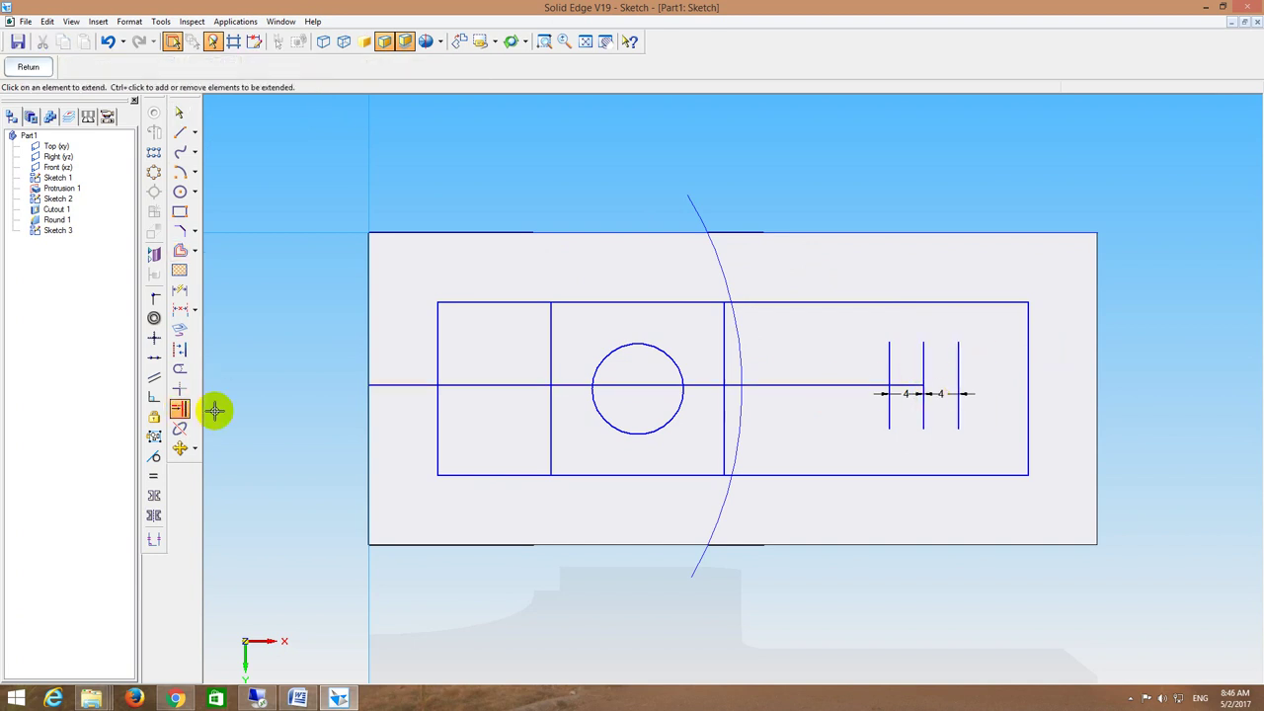
pyautogui.click(902, 384)
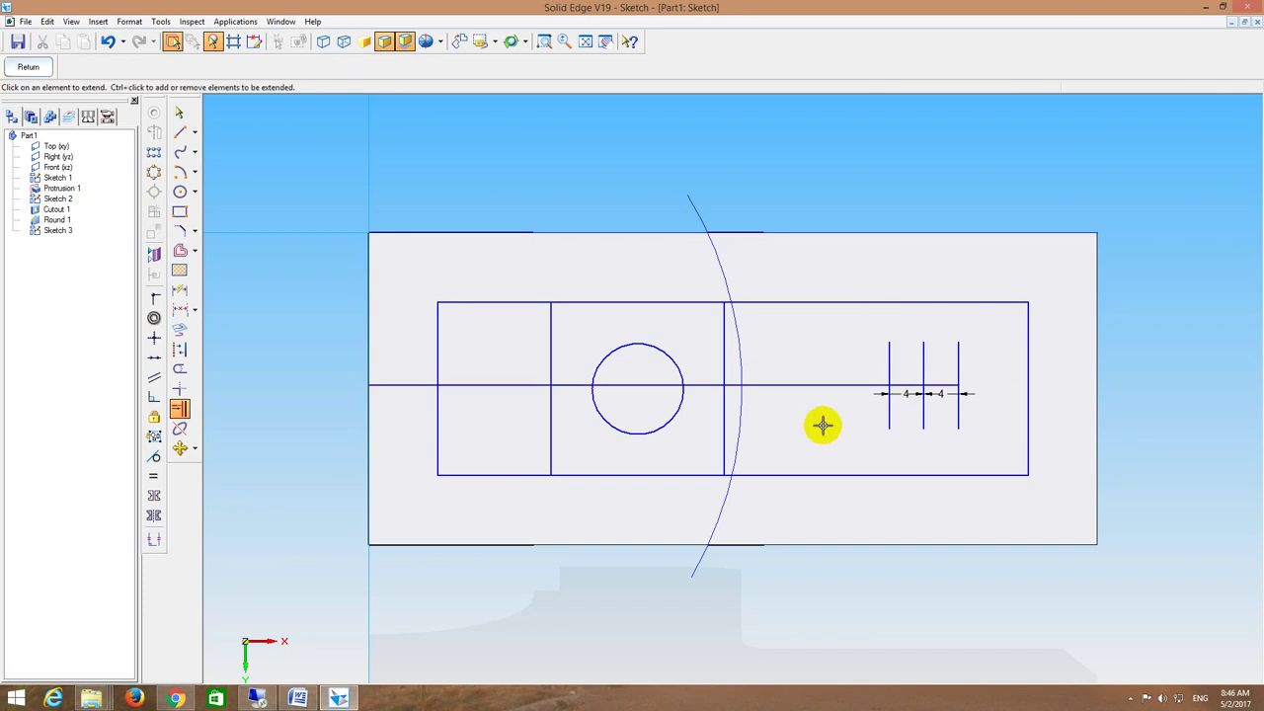
pyautogui.click(180, 173)
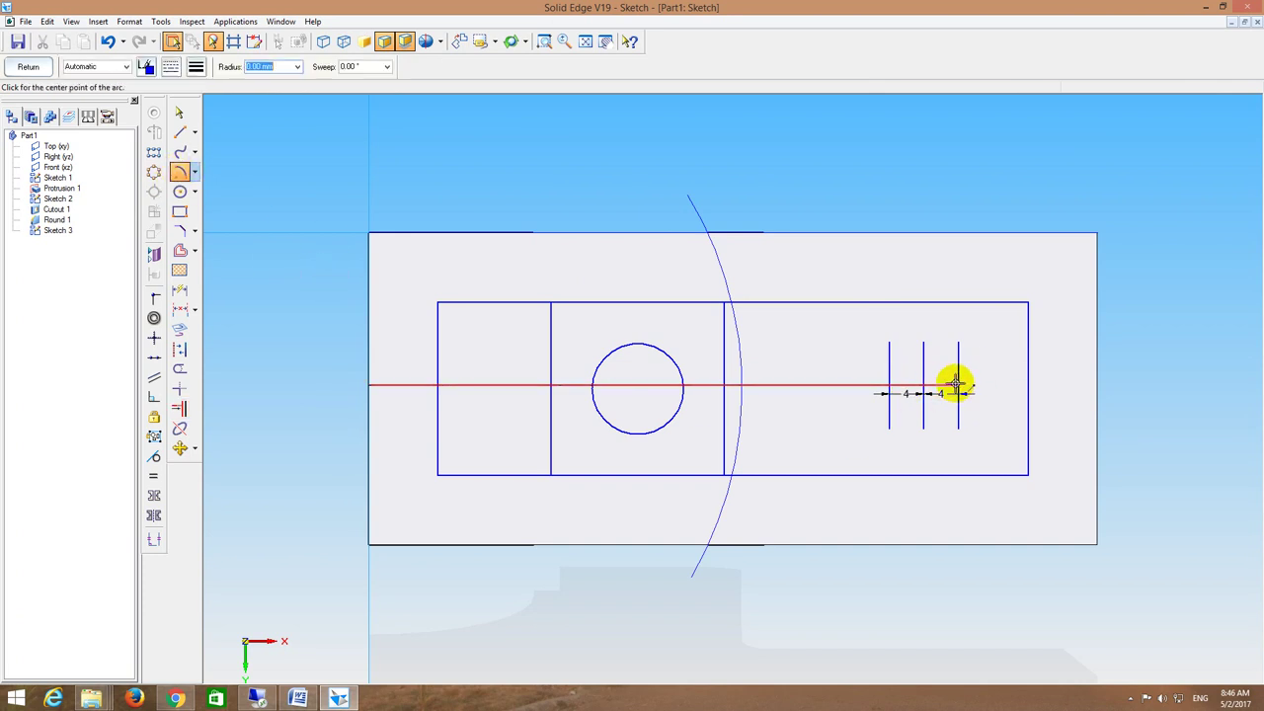
pyautogui.click(959, 343)
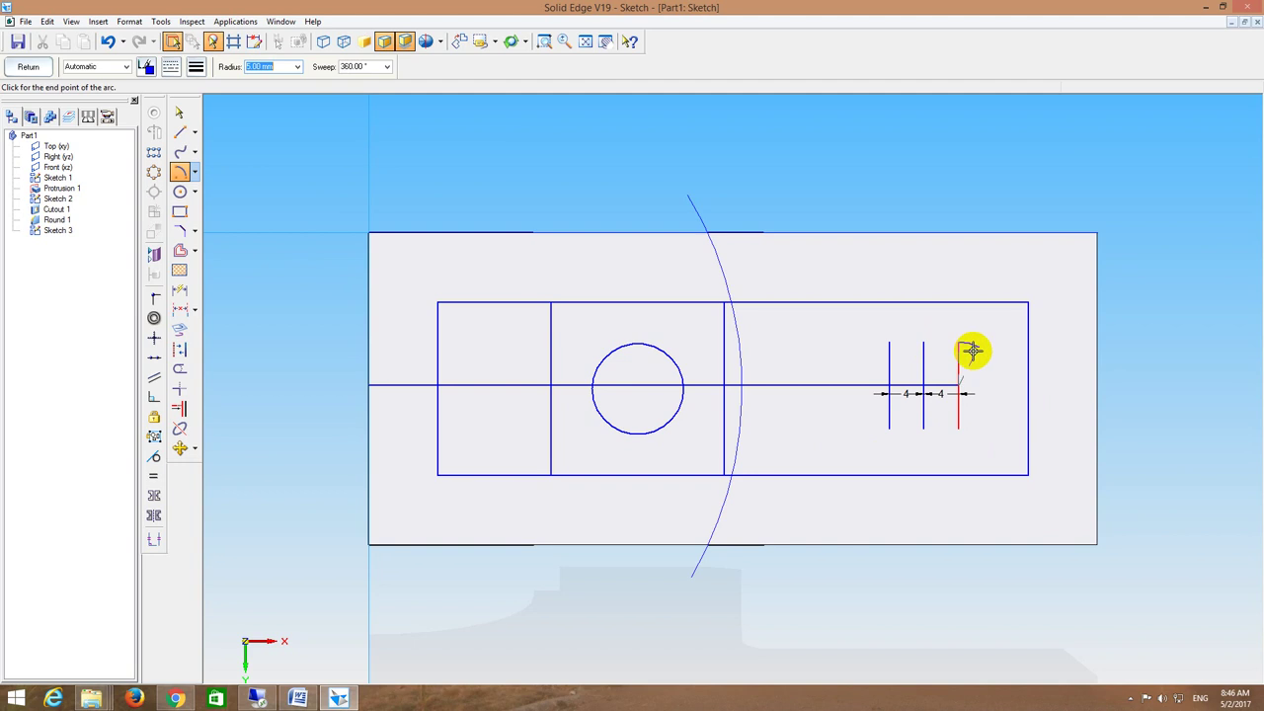
pyautogui.click(958, 426)
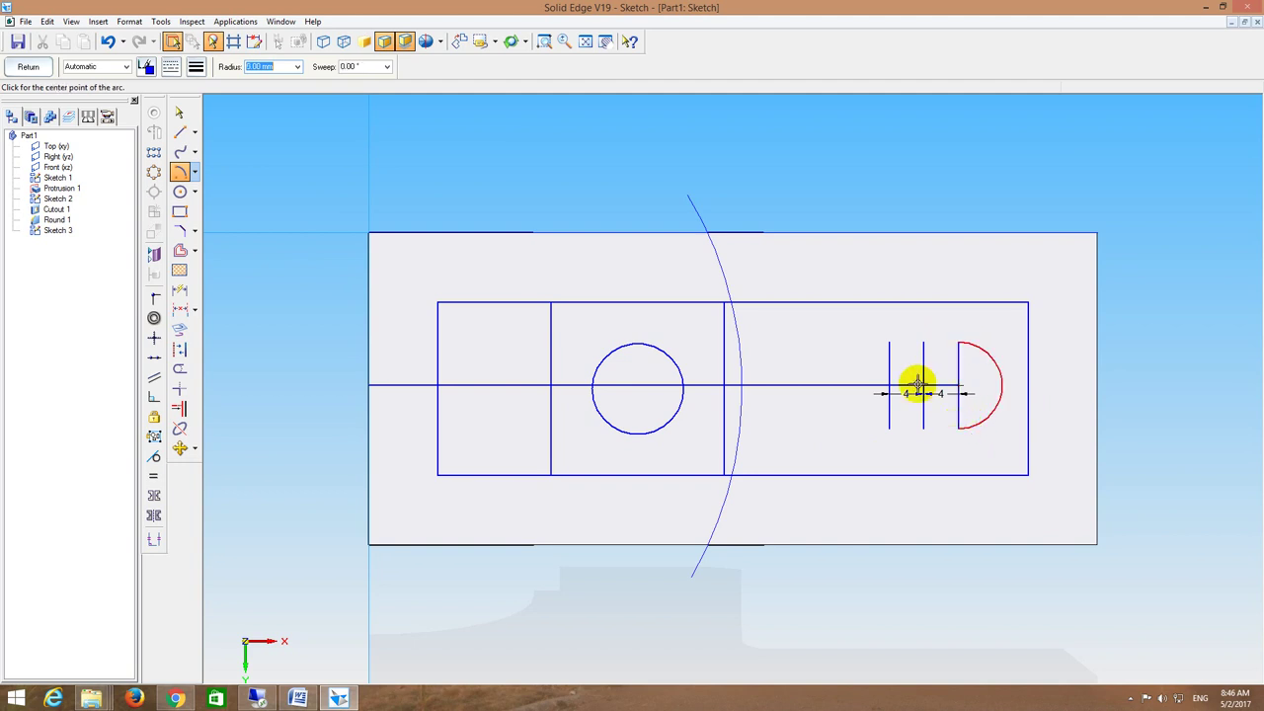
pyautogui.click(888, 387)
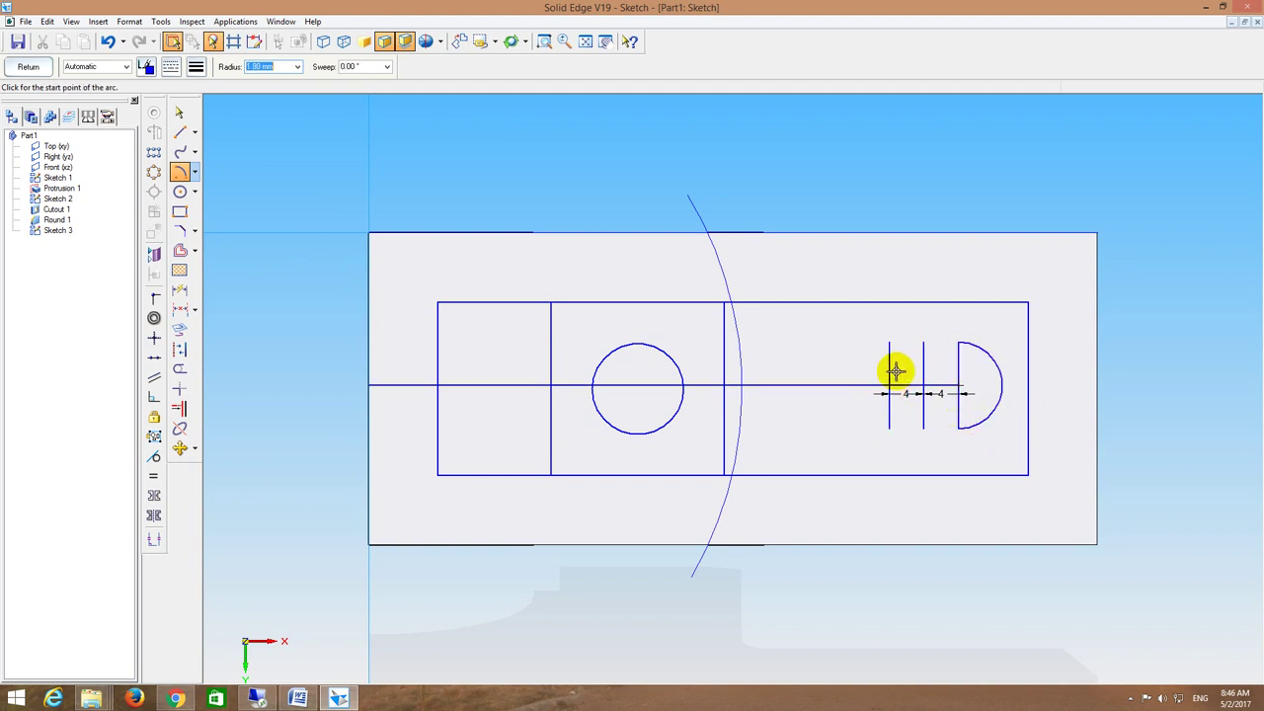
pyautogui.click(889, 343)
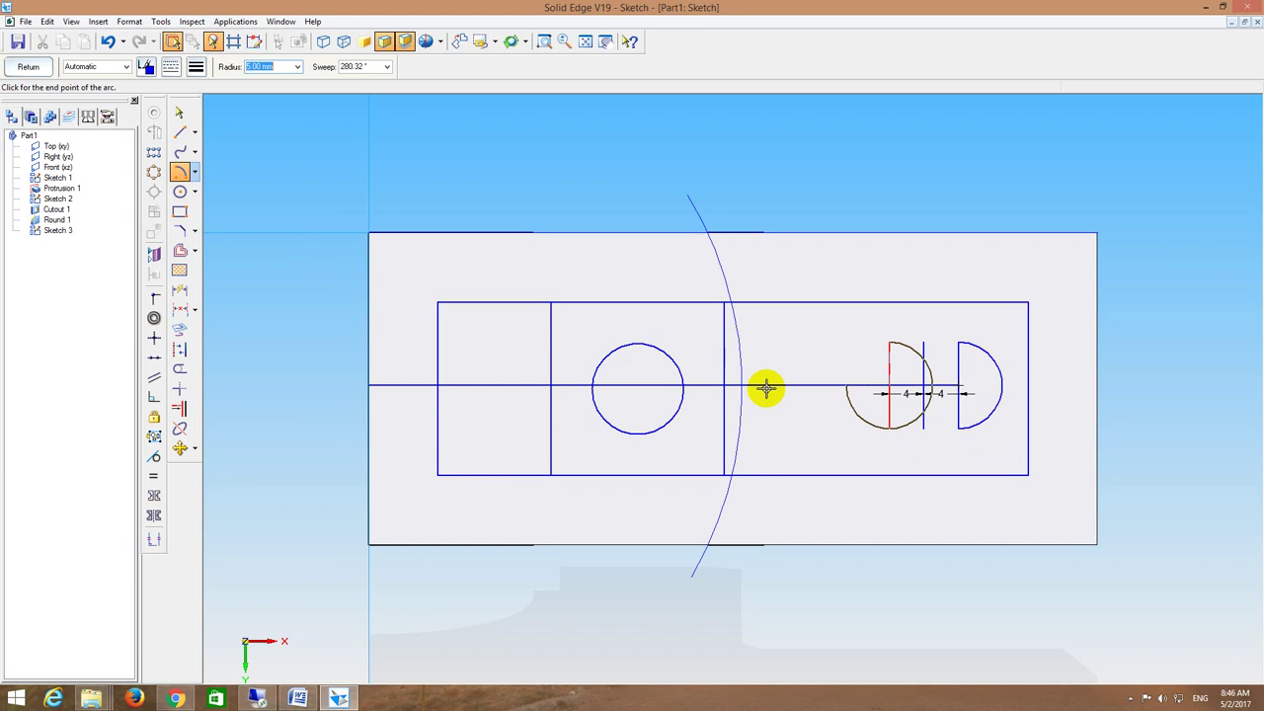
pyautogui.rightClick(878, 395)
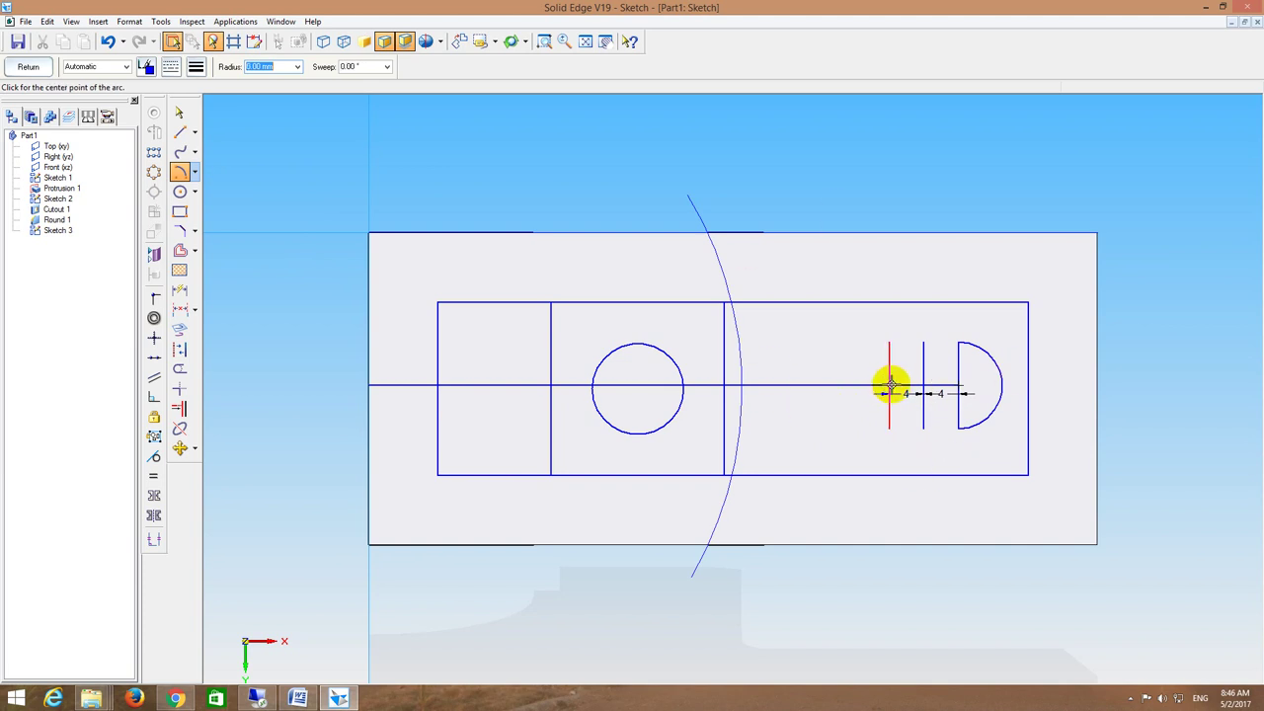
# Step: Draw the matching 5 mm radius semicircle on the inner offset line and join both arcs with two horizontal lines to close the slot
pyautogui.click(888, 385)
pyautogui.click(889, 343)
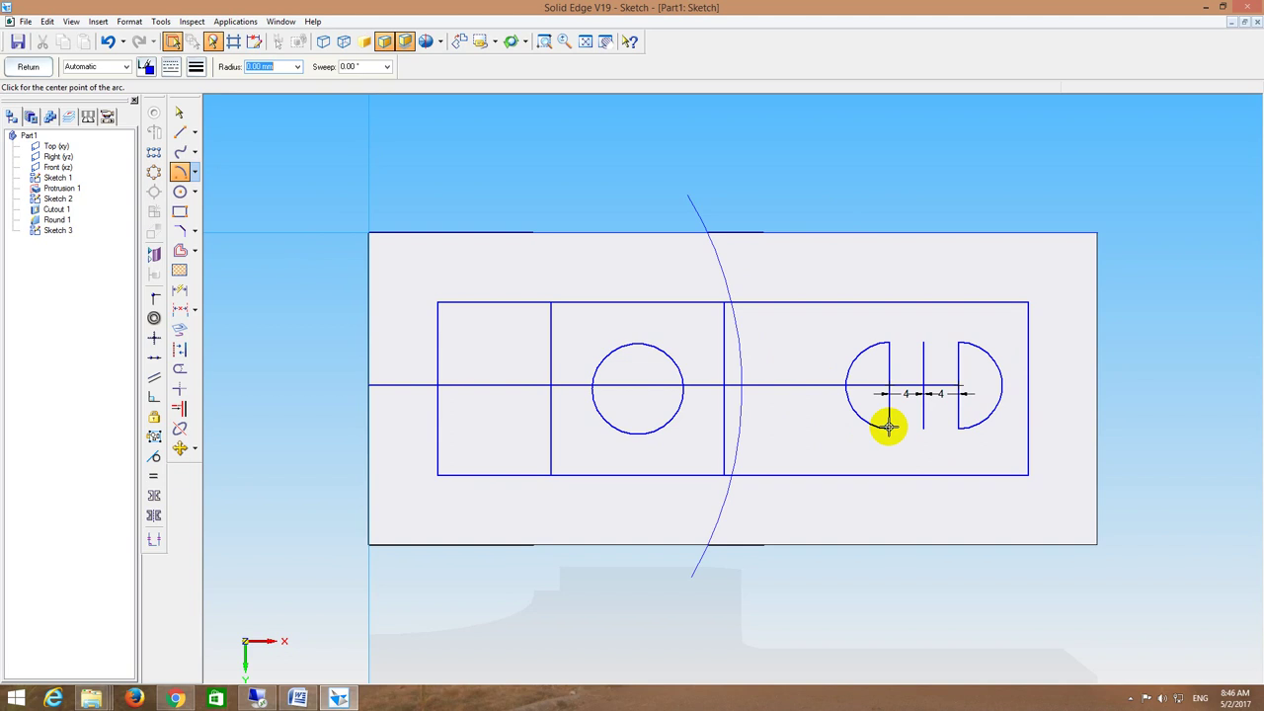
pyautogui.click(179, 133)
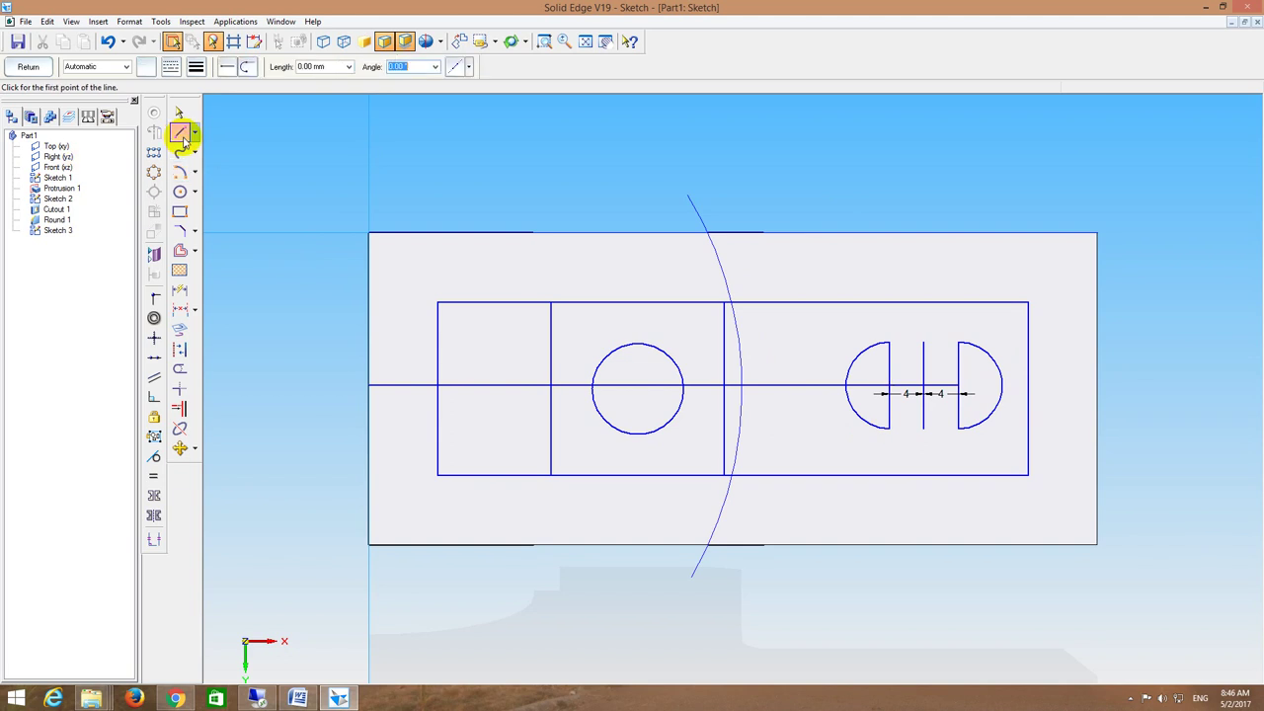
pyautogui.click(889, 342)
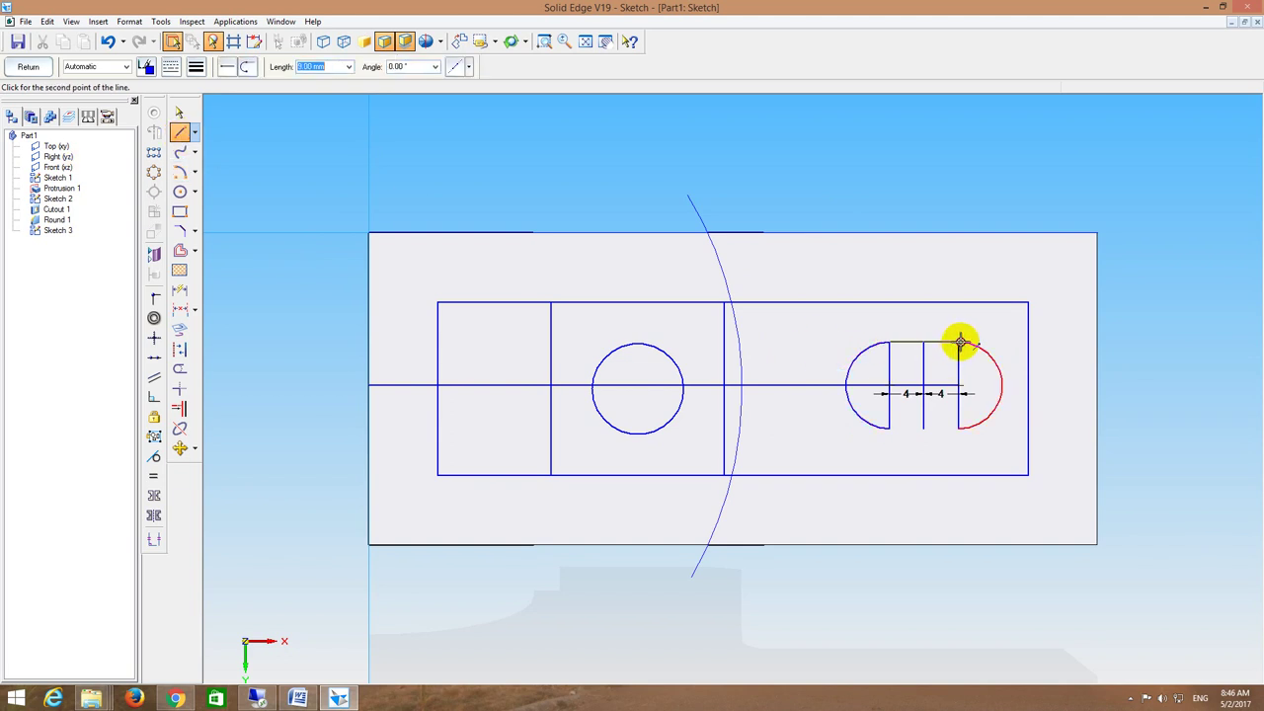
pyautogui.click(959, 343)
pyautogui.click(958, 427)
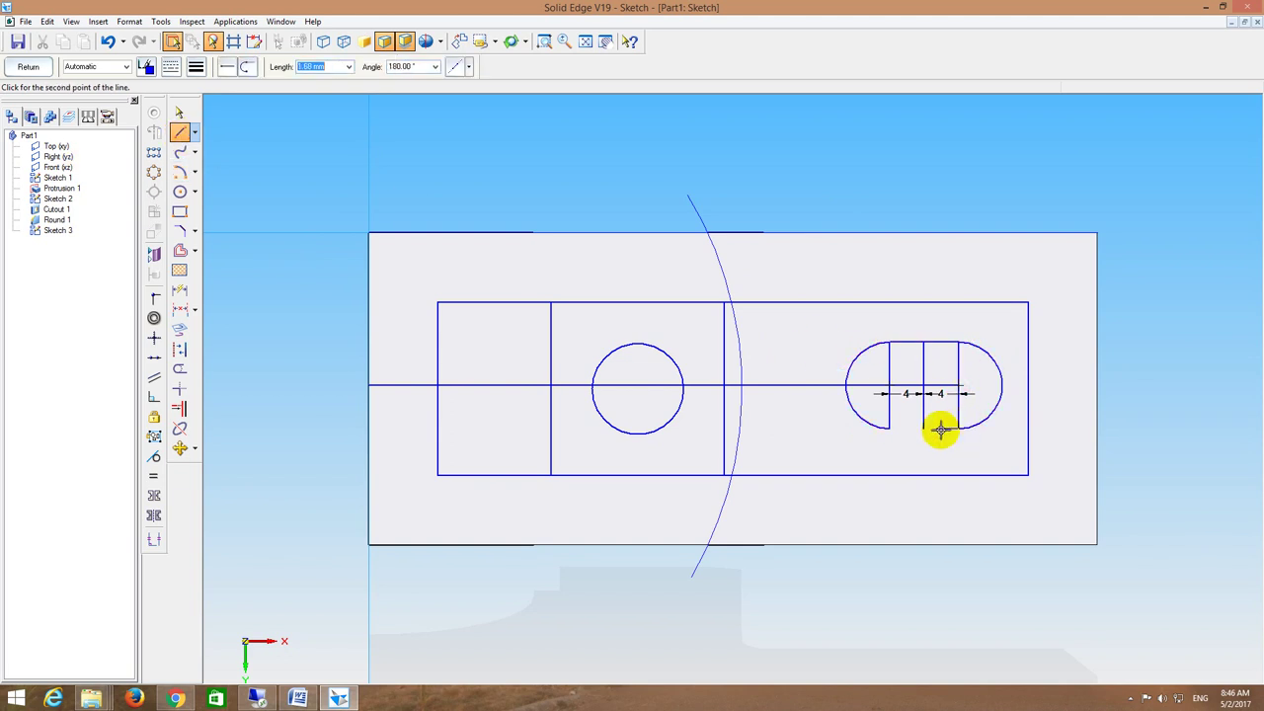
pyautogui.click(886, 426)
pyautogui.press('Escape')
# Step: Delete the three vertical construction lines inside the slot and the horizontal centre line, leaving only the closed slot outline
pyautogui.click(889, 409)
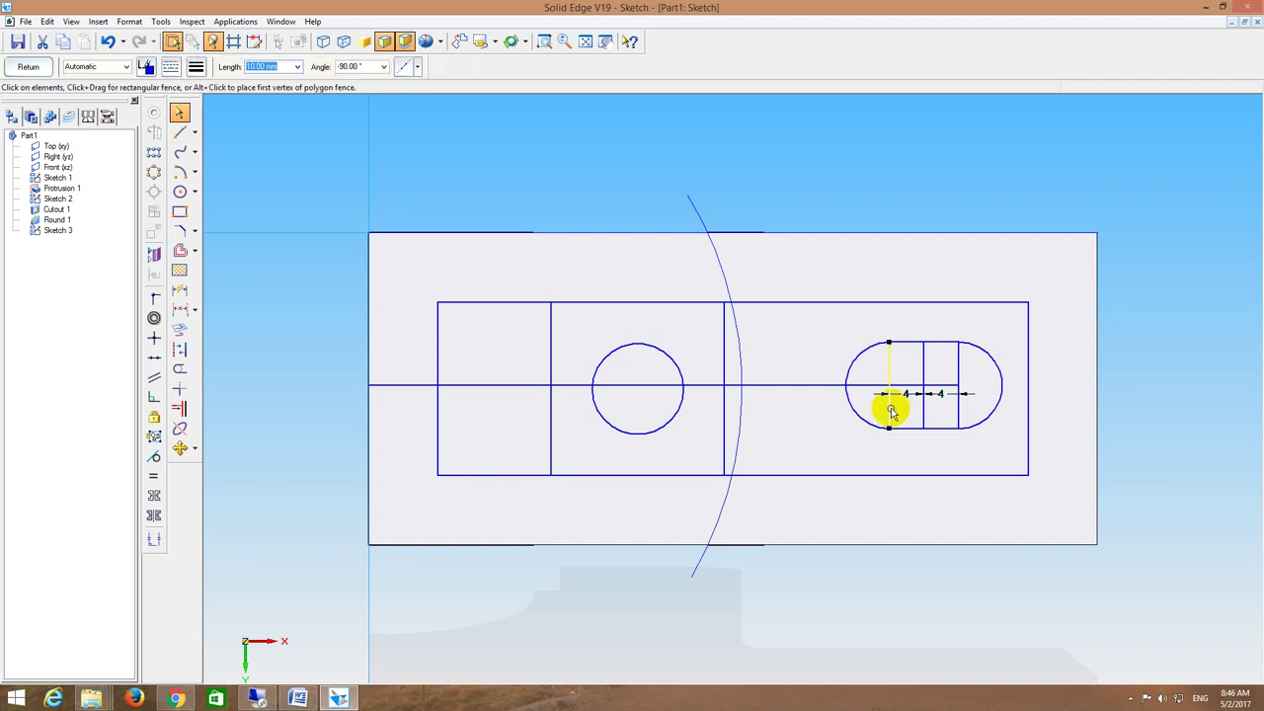
pyautogui.press('Delete')
pyautogui.click(922, 415)
pyautogui.press('Delete')
pyautogui.click(956, 412)
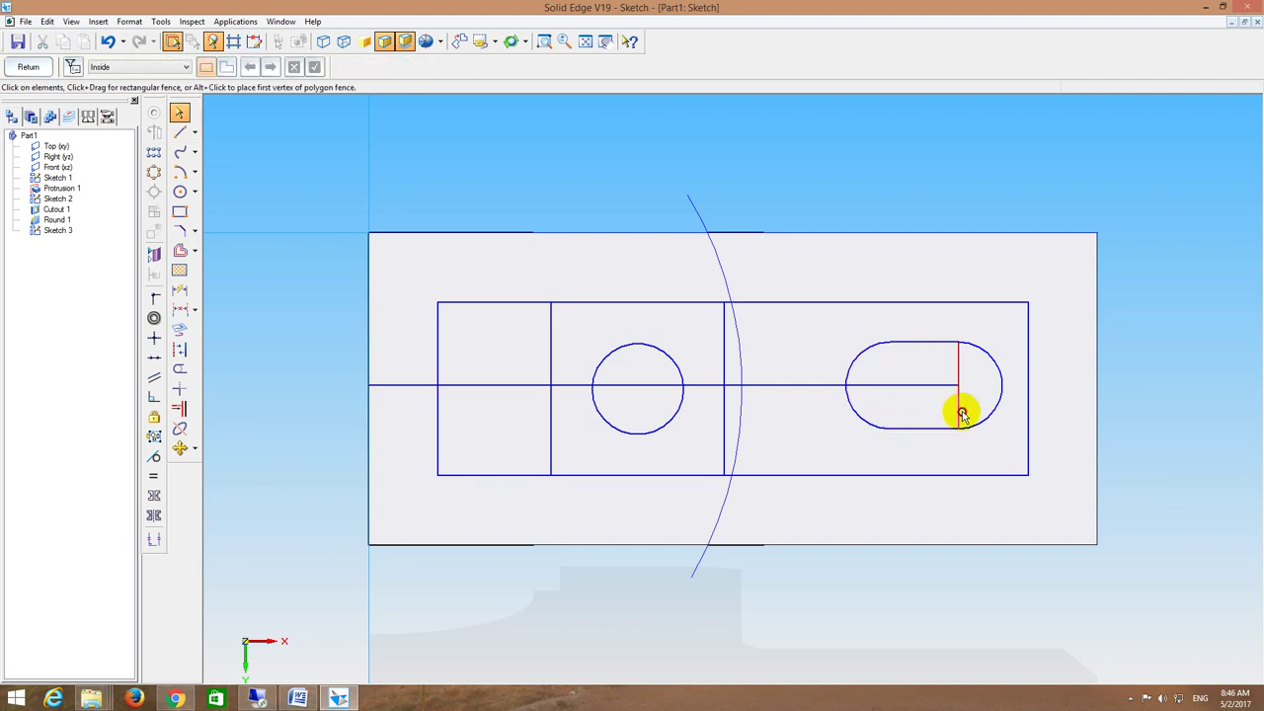
pyautogui.press('Delete')
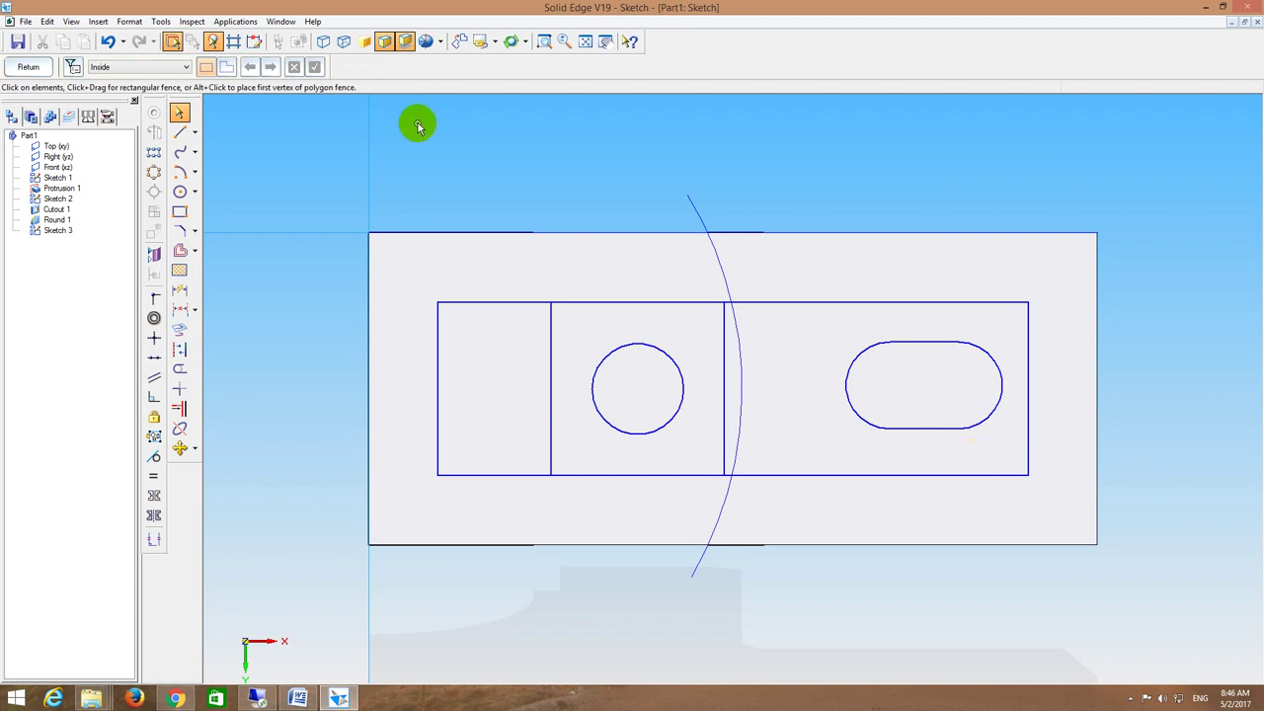
# Step: Close the sketch and make cutouts of the 10.5 mm circle and the rounded slot up through the body
pyautogui.click(20, 69)
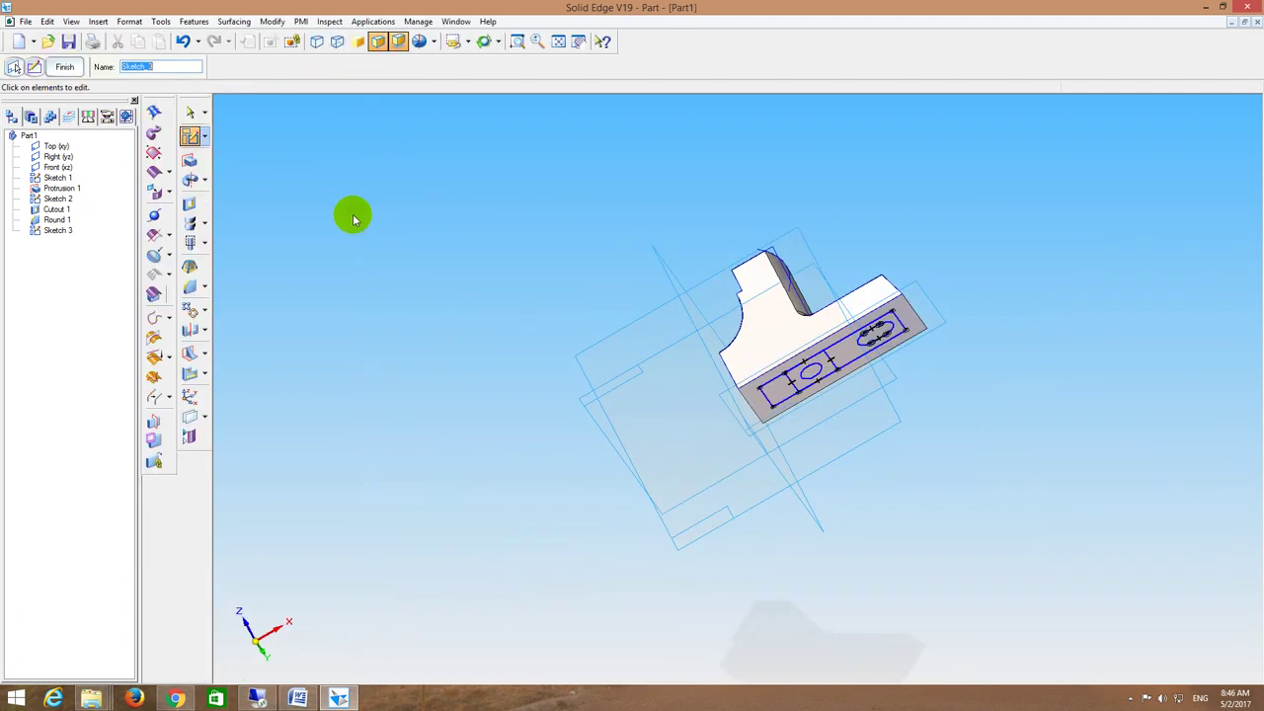
pyautogui.click(189, 205)
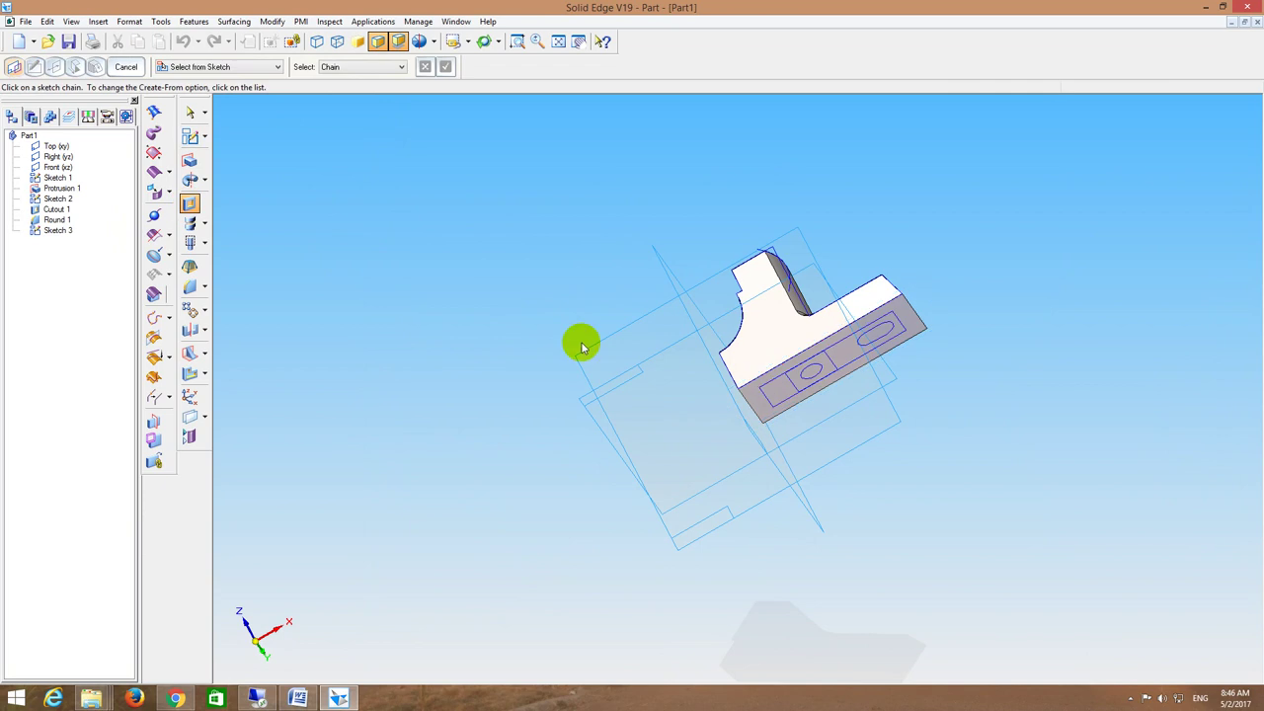
pyautogui.click(810, 375)
pyautogui.click(675, 214)
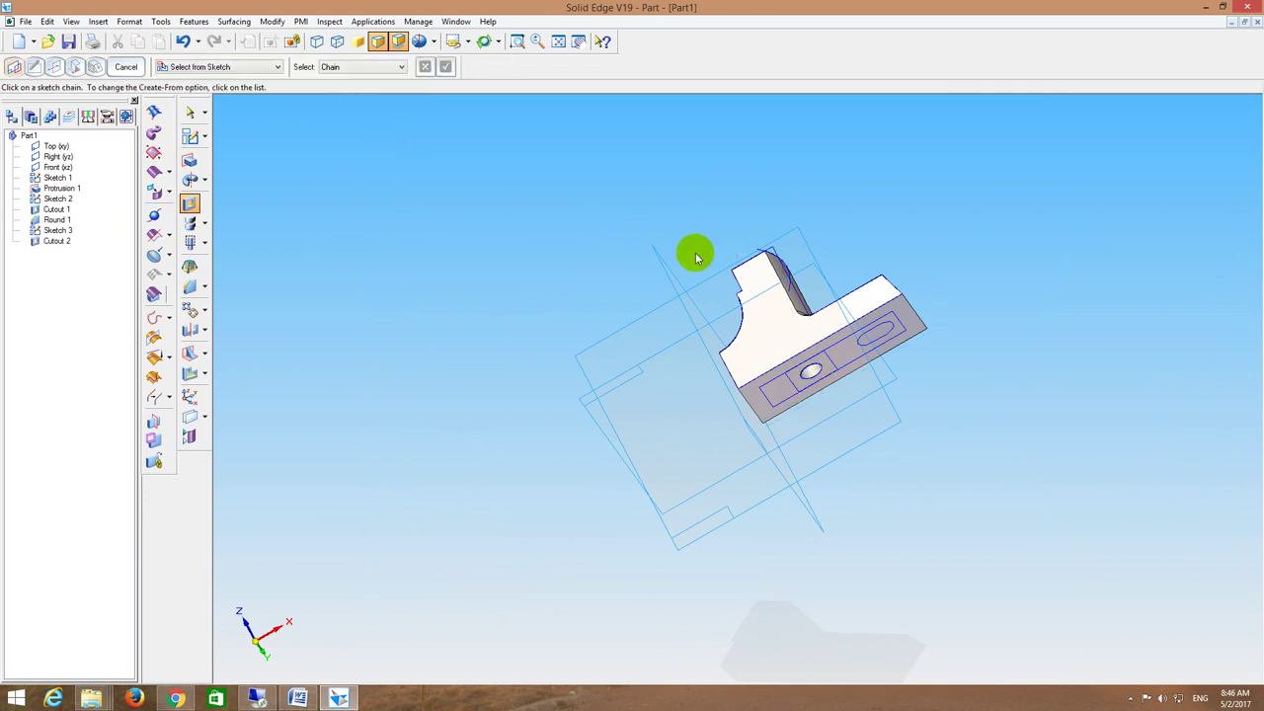
pyautogui.click(862, 343)
pyautogui.click(783, 233)
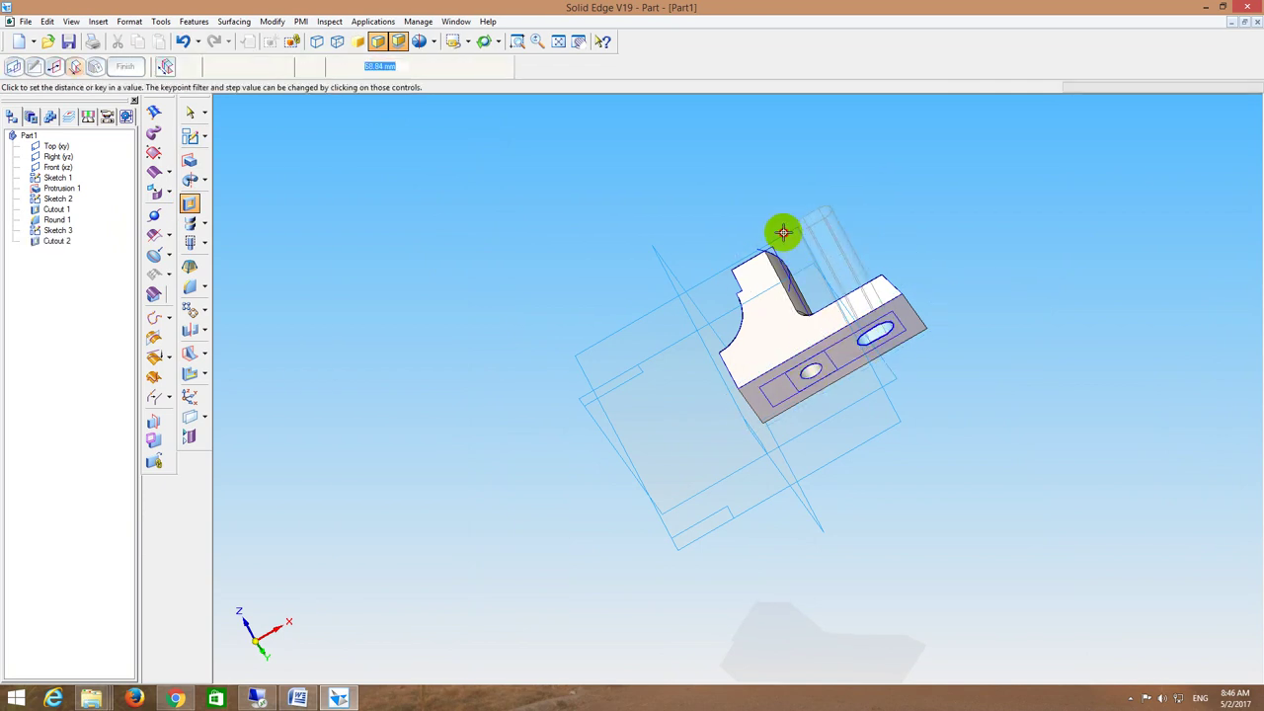
# Step: Cut the square pocket around the bolt hole up into the body's underside to a depth of 7+2 mm
pyautogui.click(797, 386)
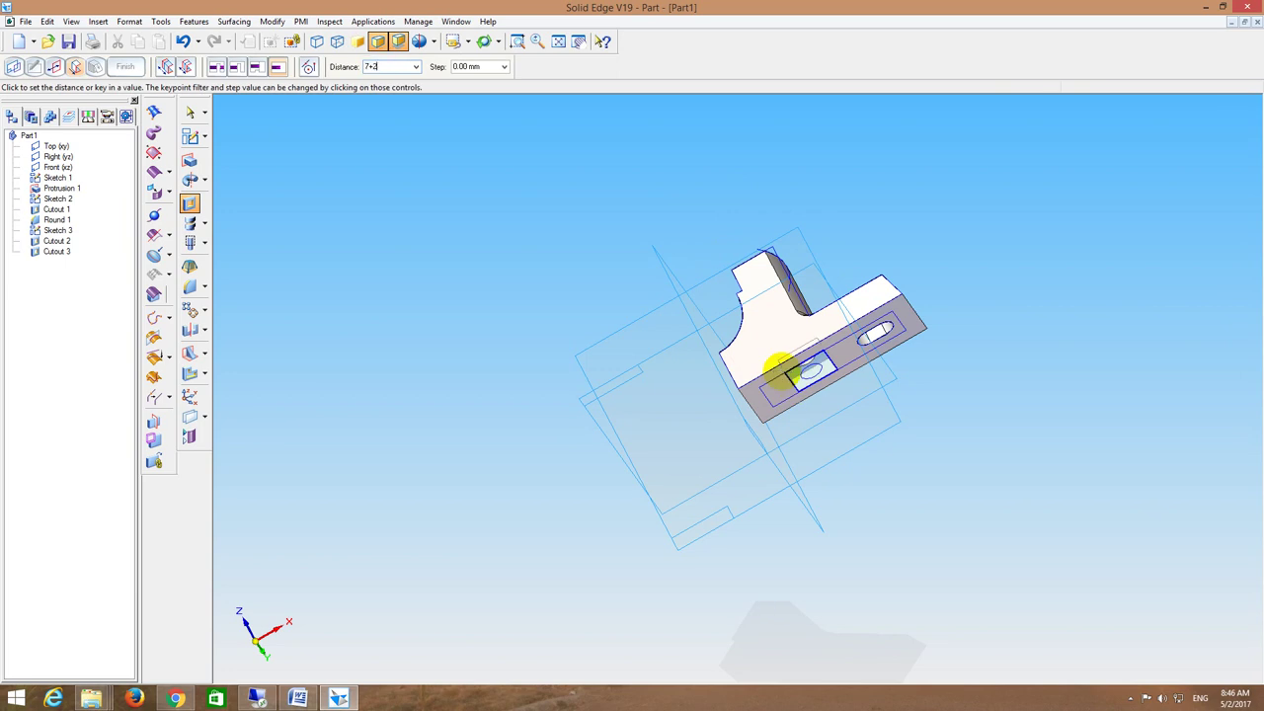
pyautogui.write('7+2')
pyautogui.press('Return')
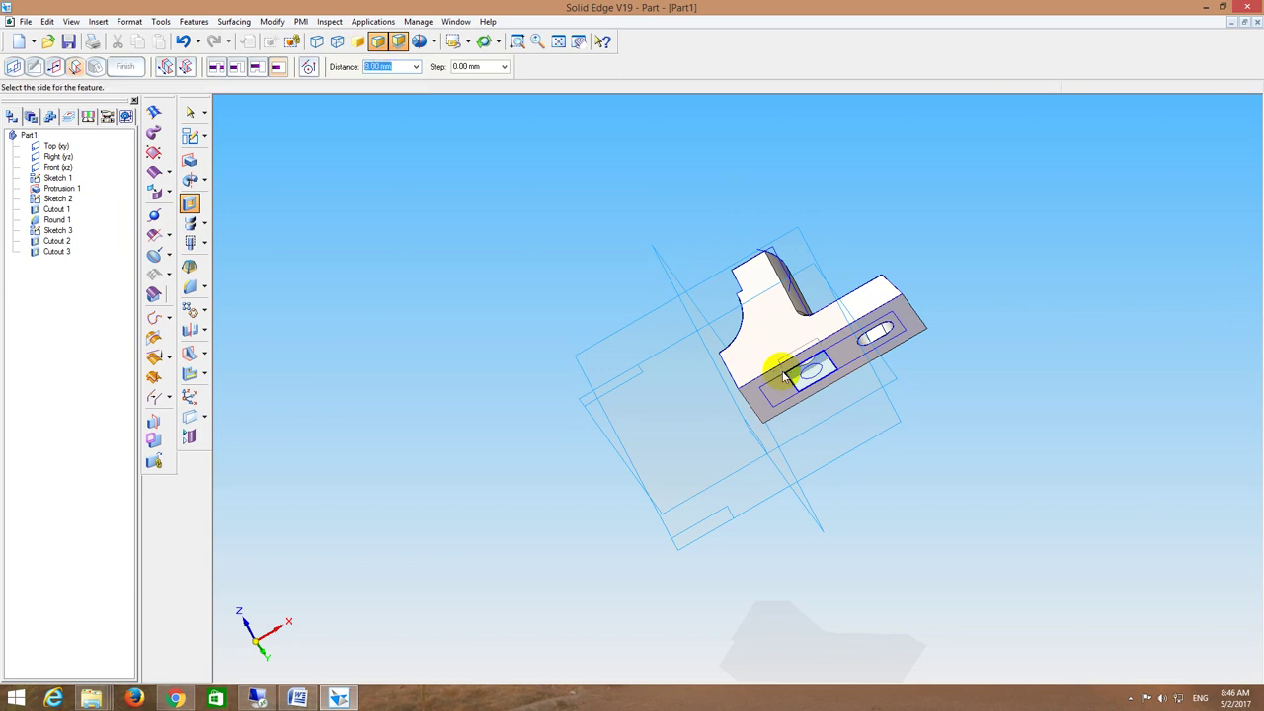
pyautogui.click(700, 290)
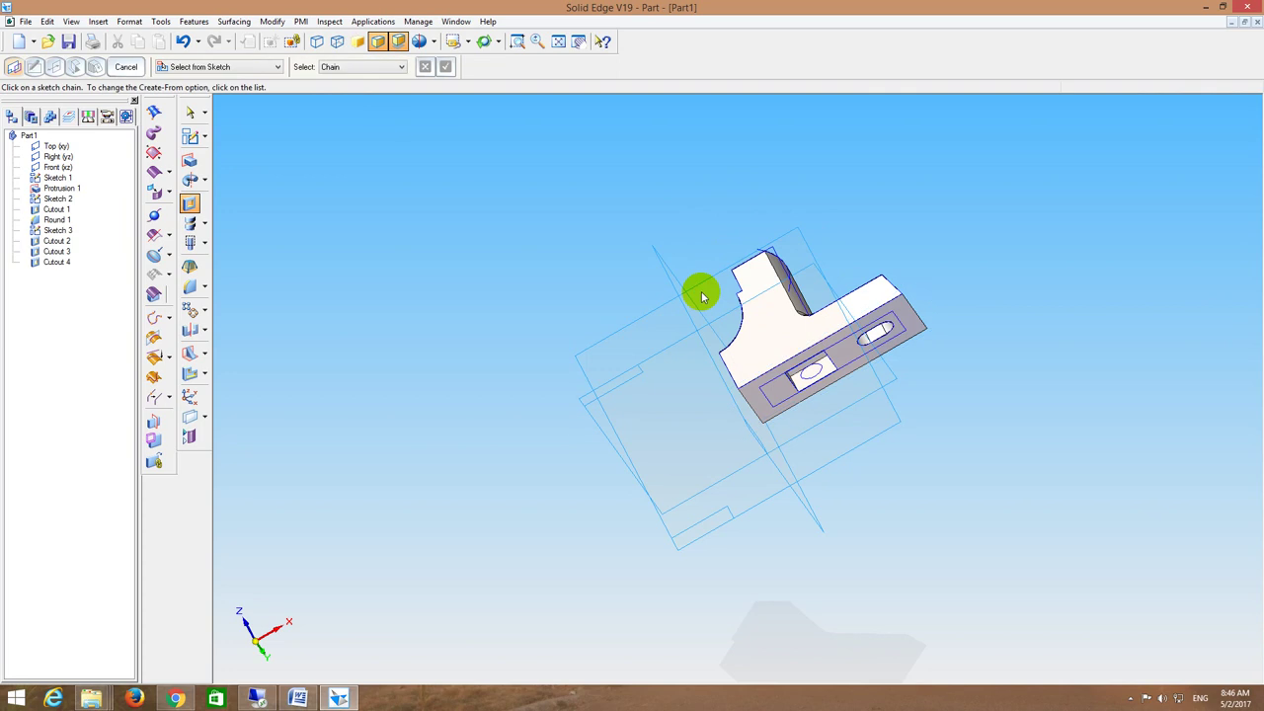
# Step: Cut the long rectangular underside recess 2 mm deep from its sketch outline
pyautogui.click(771, 406)
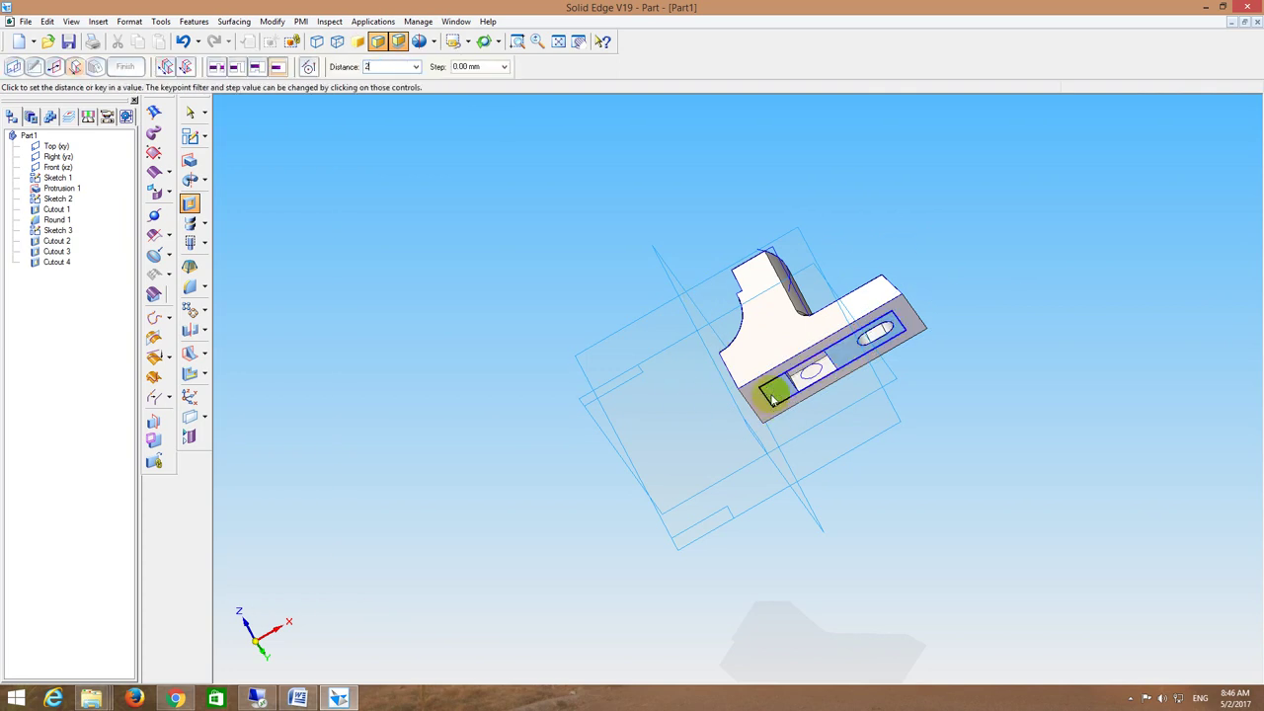
pyautogui.write('2')
pyautogui.press('Return')
pyautogui.click(715, 366)
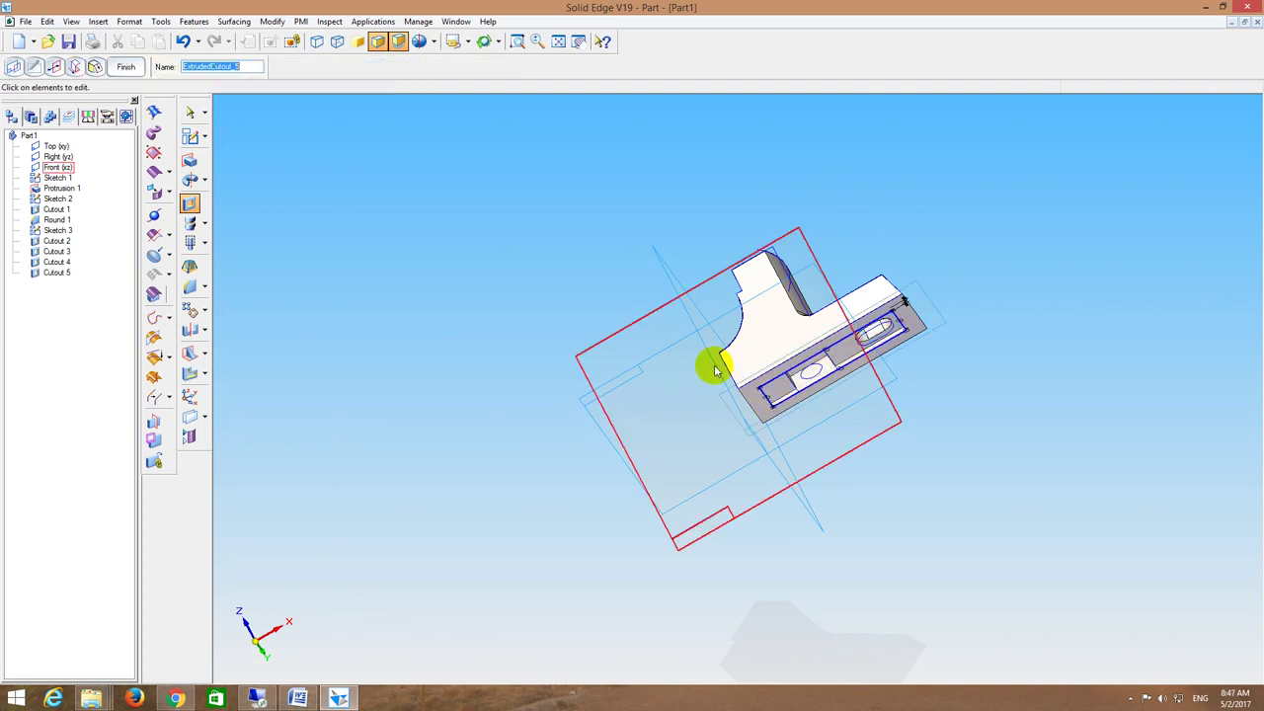
# Step: Round the inner end edge of the underside recess with a 2 mm radius
pyautogui.moveTo(888, 194); pyautogui.dragTo(869, 211, button='middle')
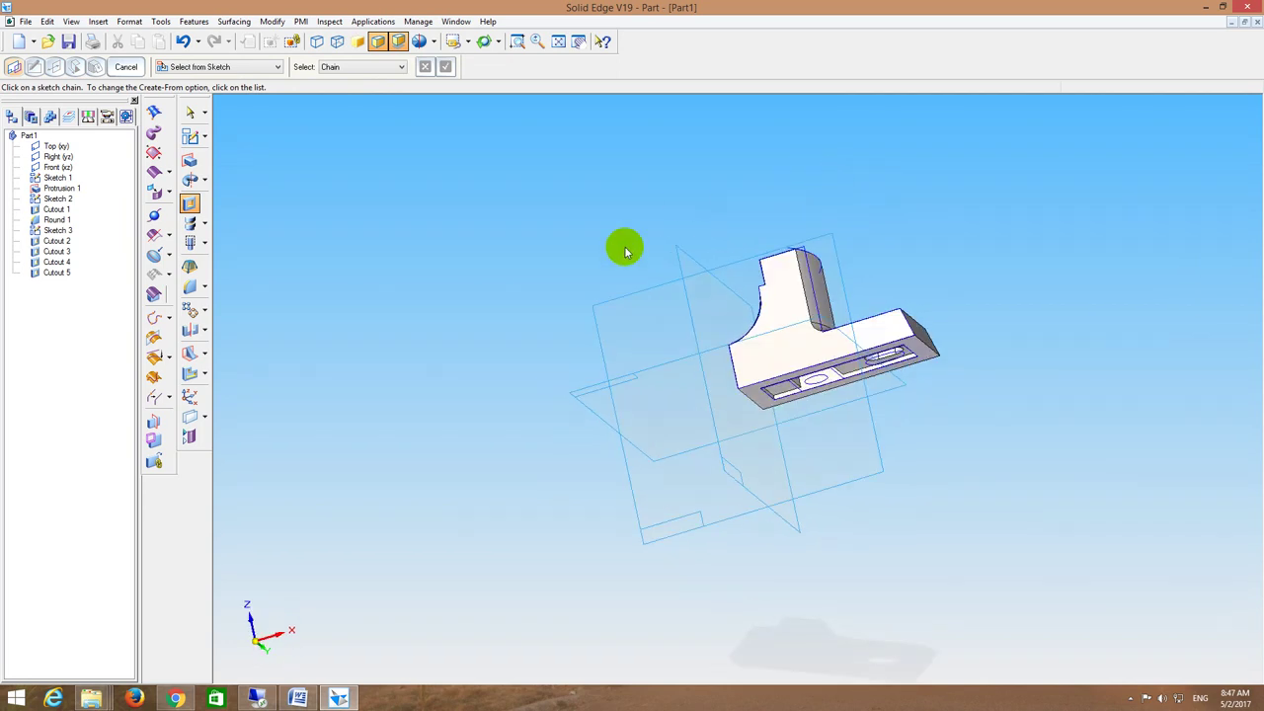
pyautogui.click(515, 42)
pyautogui.moveTo(753, 388); pyautogui.dragTo(827, 437)
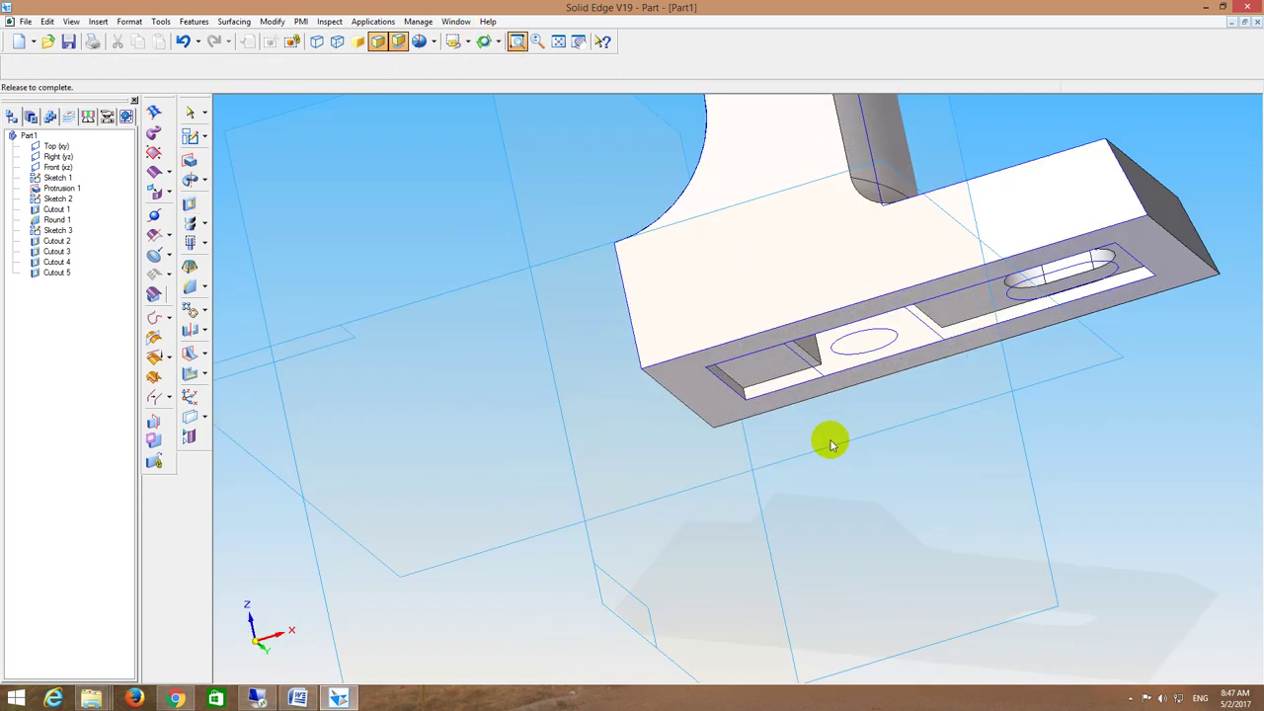
pyautogui.click(192, 286)
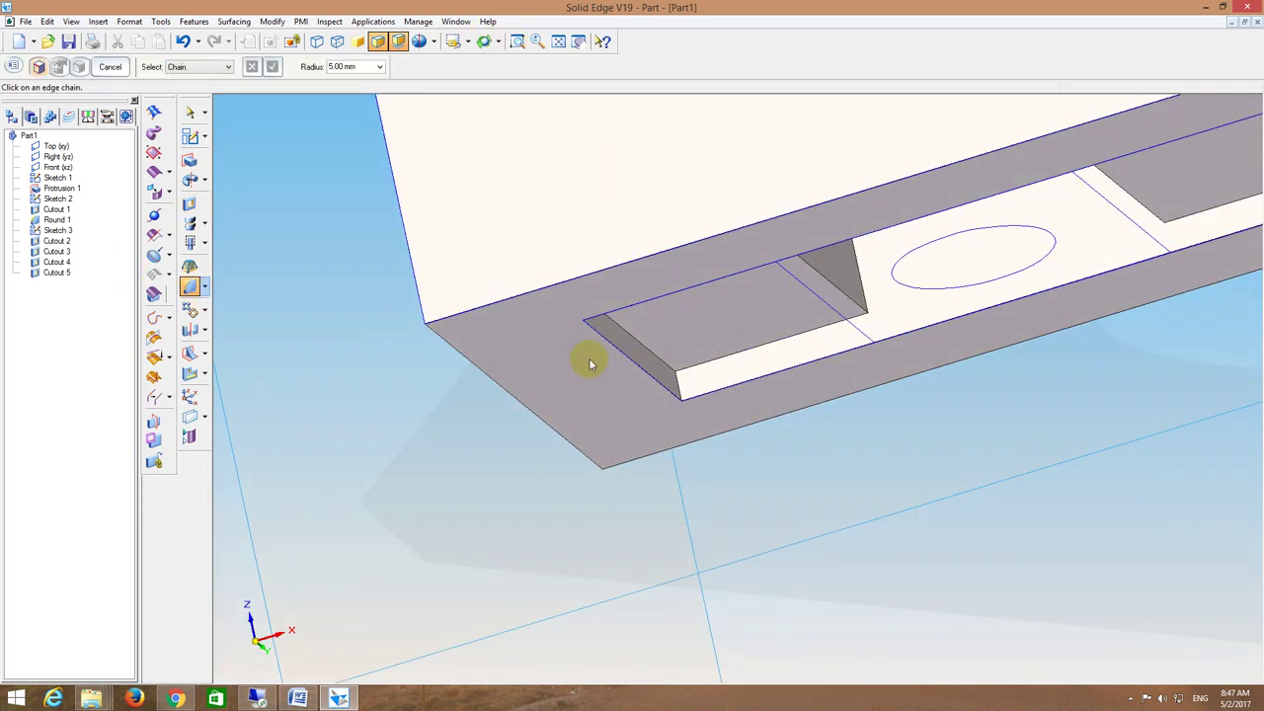
pyautogui.click(634, 333)
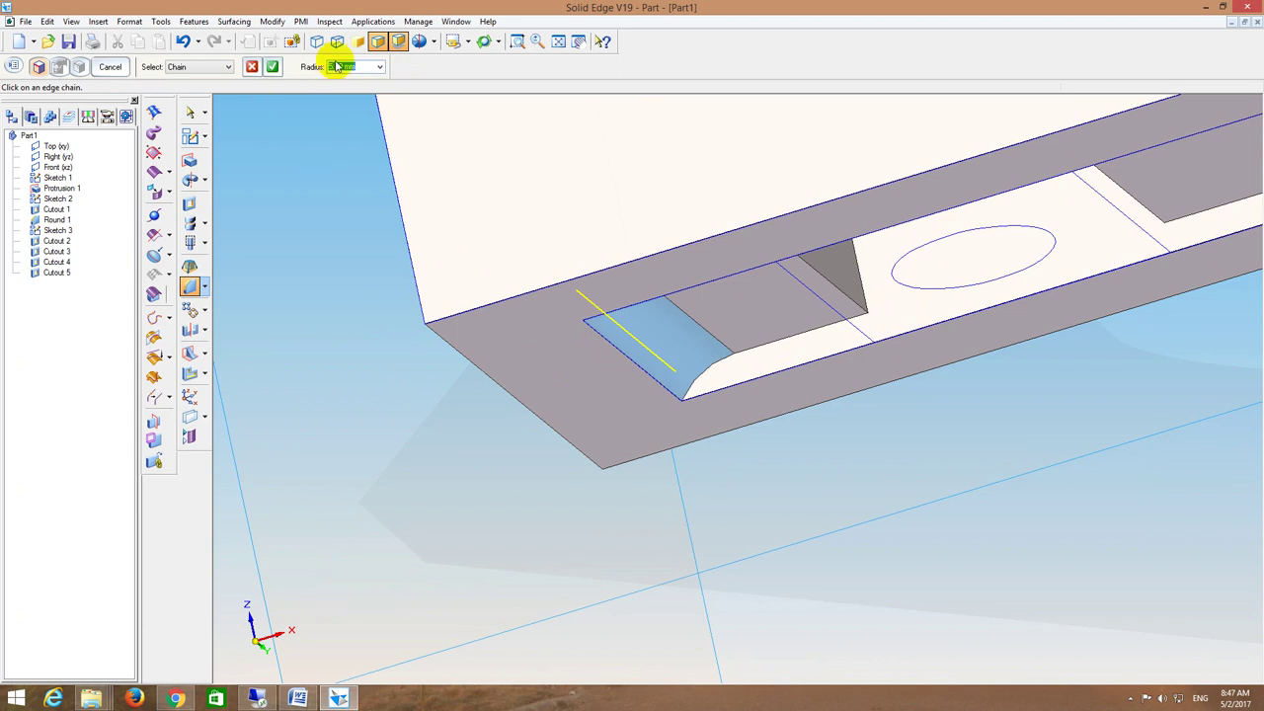
pyautogui.click(272, 66)
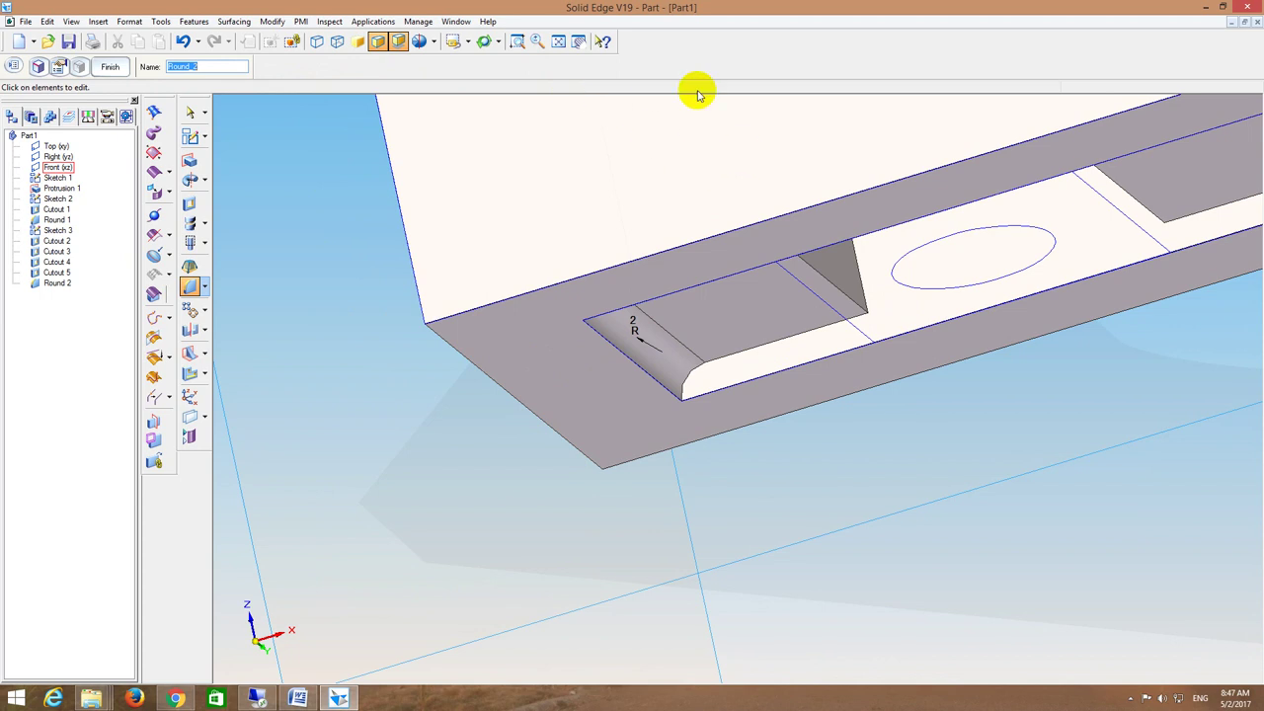
# Step: Round the recess's outer end edge beside the mounting slot with a 2 mm radius
pyautogui.click(559, 43)
pyautogui.moveTo(668, 169); pyautogui.dragTo(730, 201, button='middle')
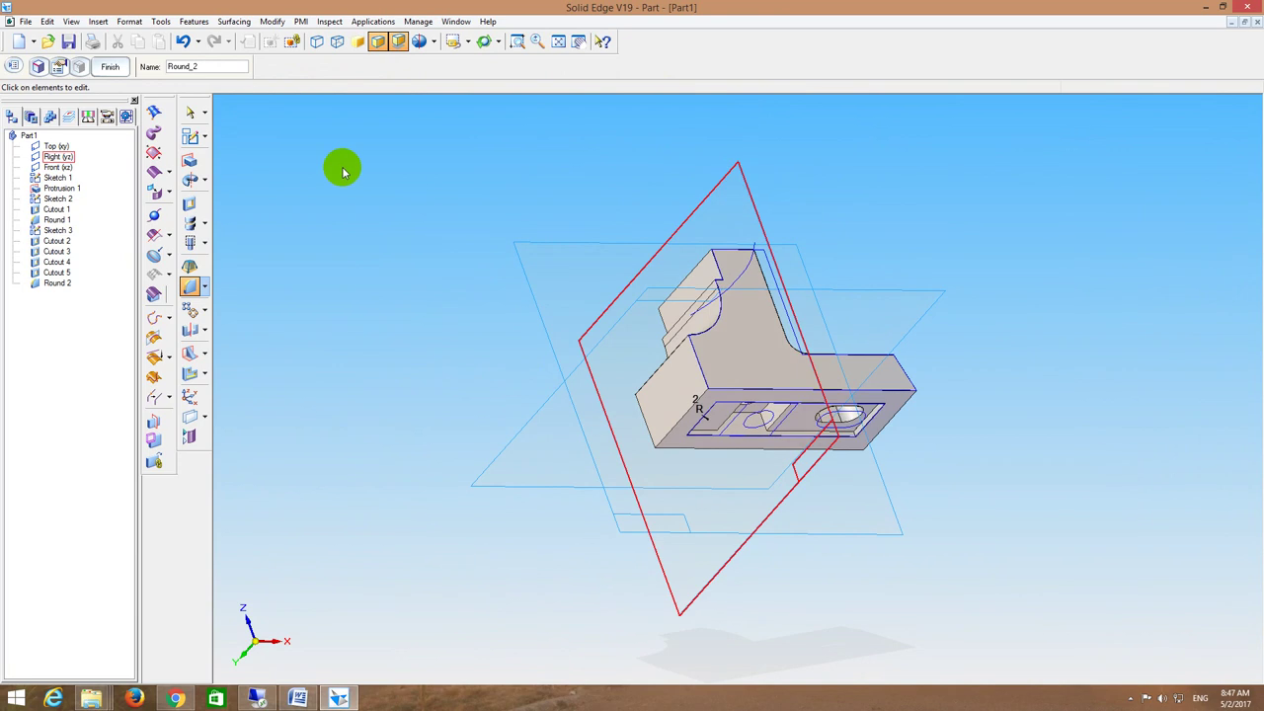
pyautogui.click(190, 286)
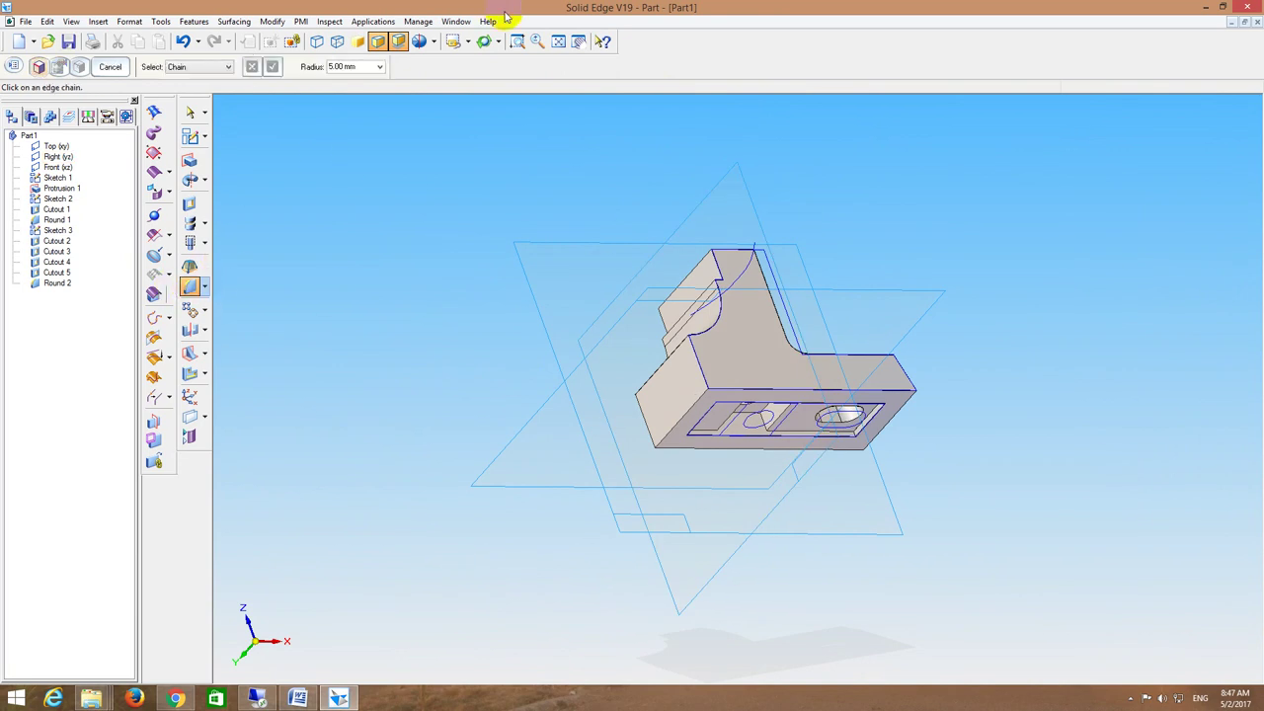
pyautogui.click(516, 41)
pyautogui.moveTo(821, 379); pyautogui.dragTo(924, 472)
pyautogui.click(718, 314)
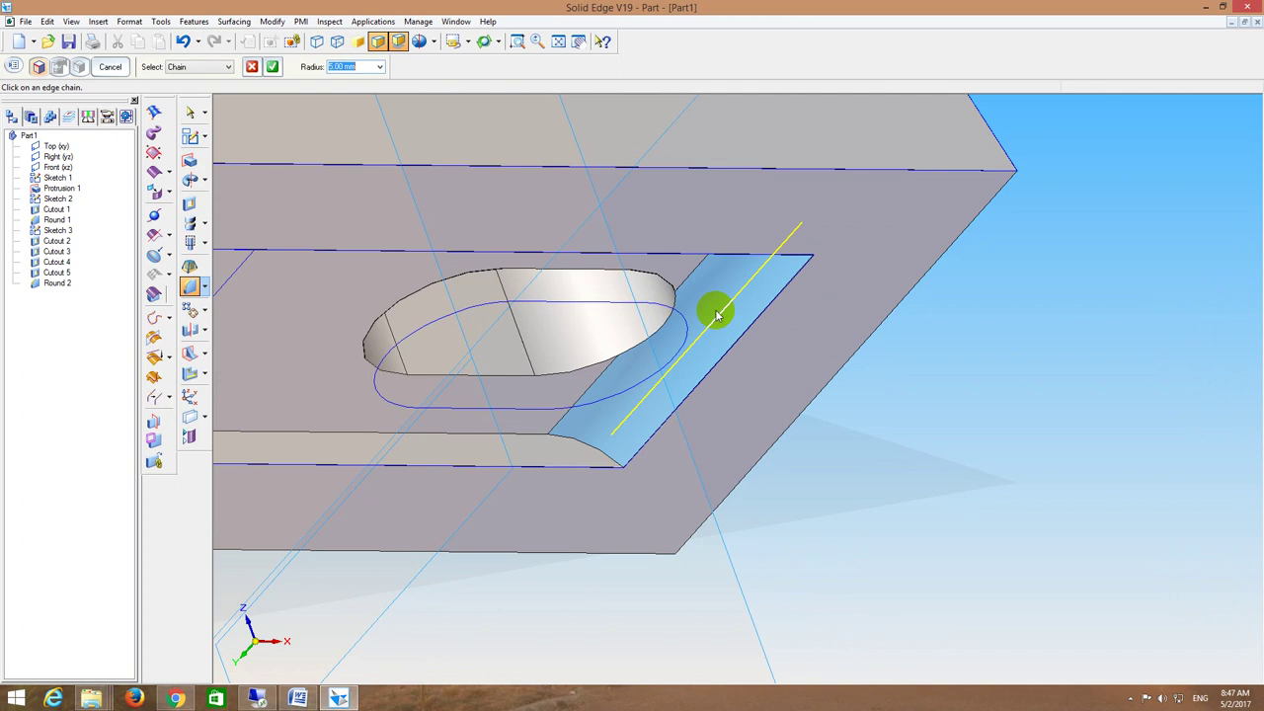
pyautogui.click(272, 66)
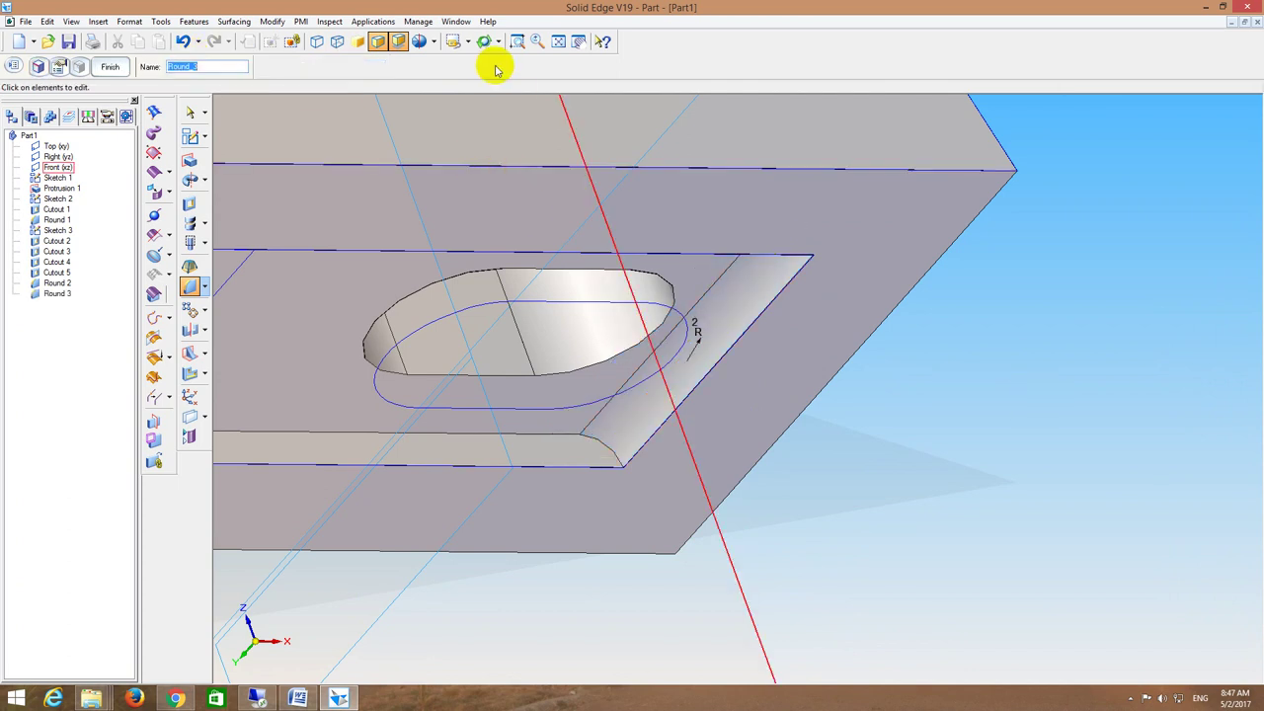
# Step: Mirror the entire half body about its centre plane with Mirror Copy to form the full plummer block
pyautogui.click(558, 40)
pyautogui.moveTo(705, 175); pyautogui.dragTo(775, 305, button='middle')
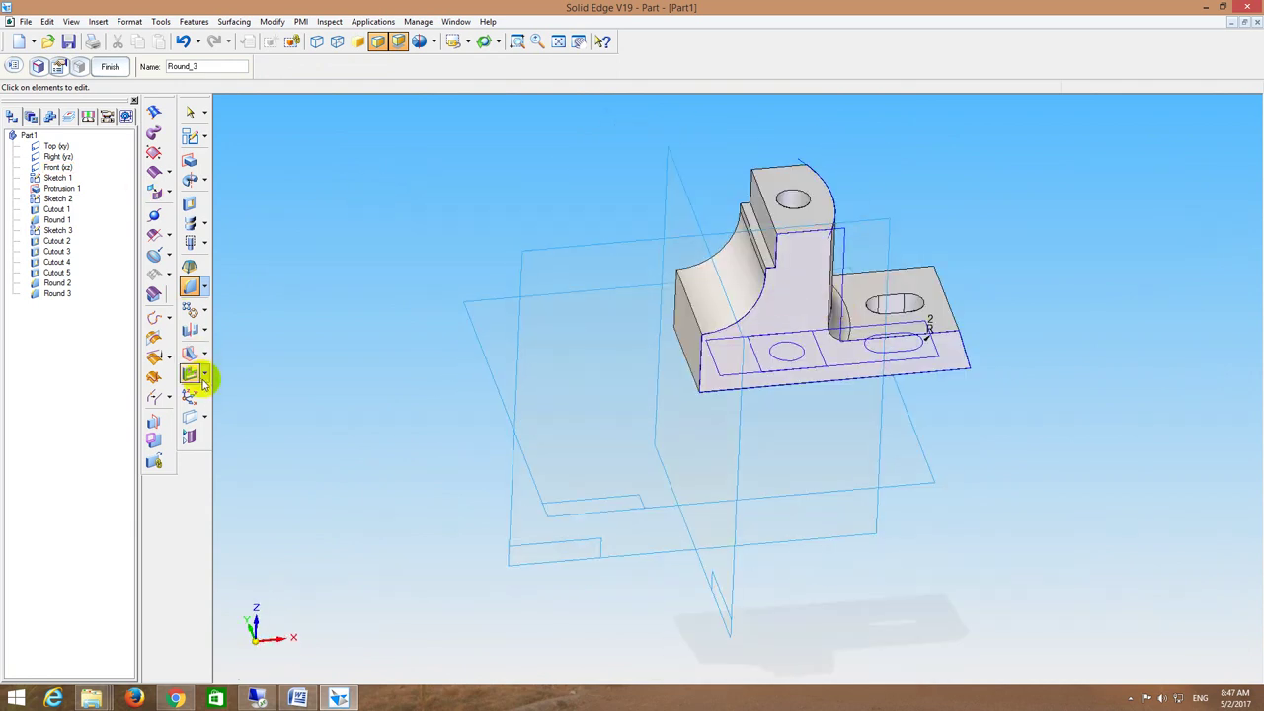
pyautogui.click(205, 333)
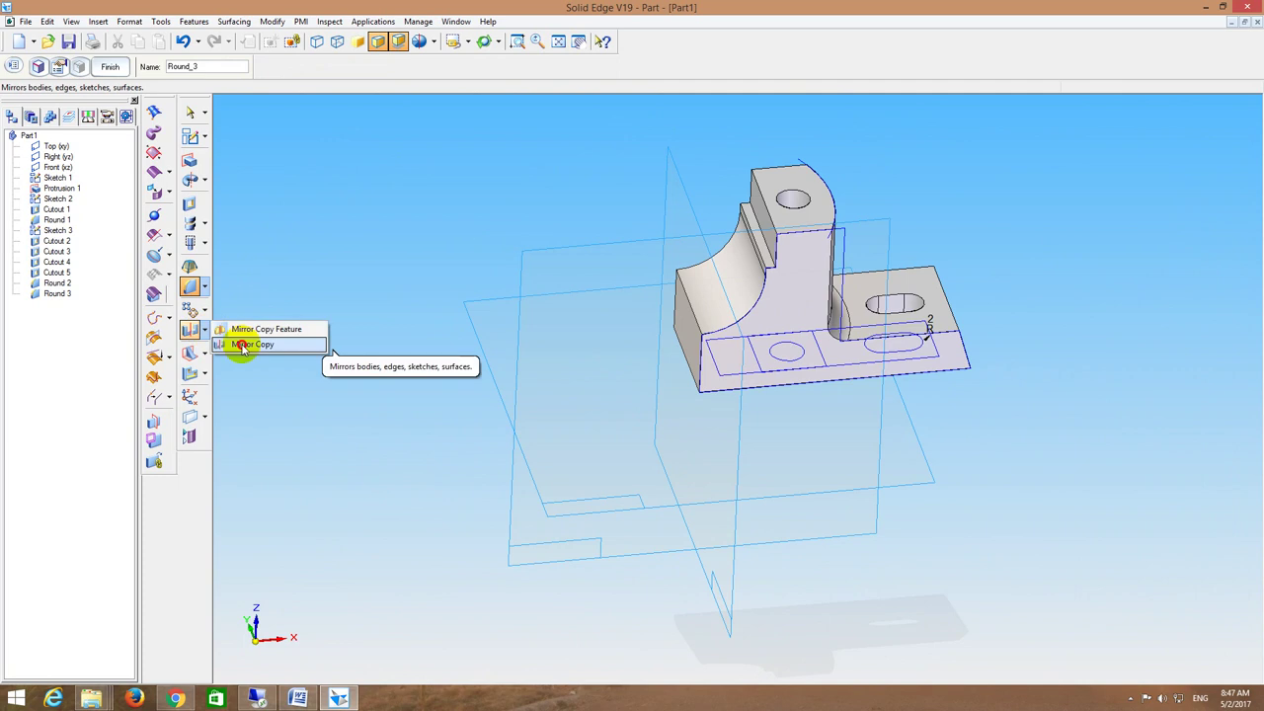
pyautogui.click(247, 344)
pyautogui.click(799, 259)
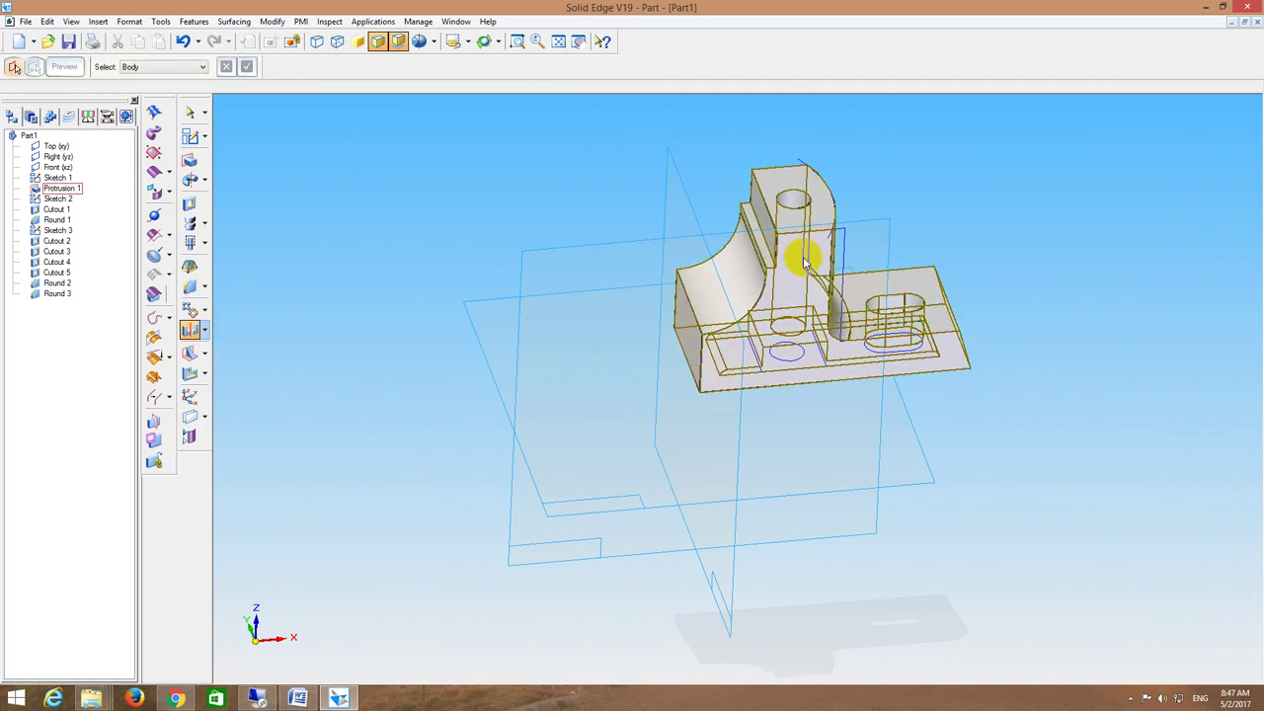
pyautogui.click(694, 314)
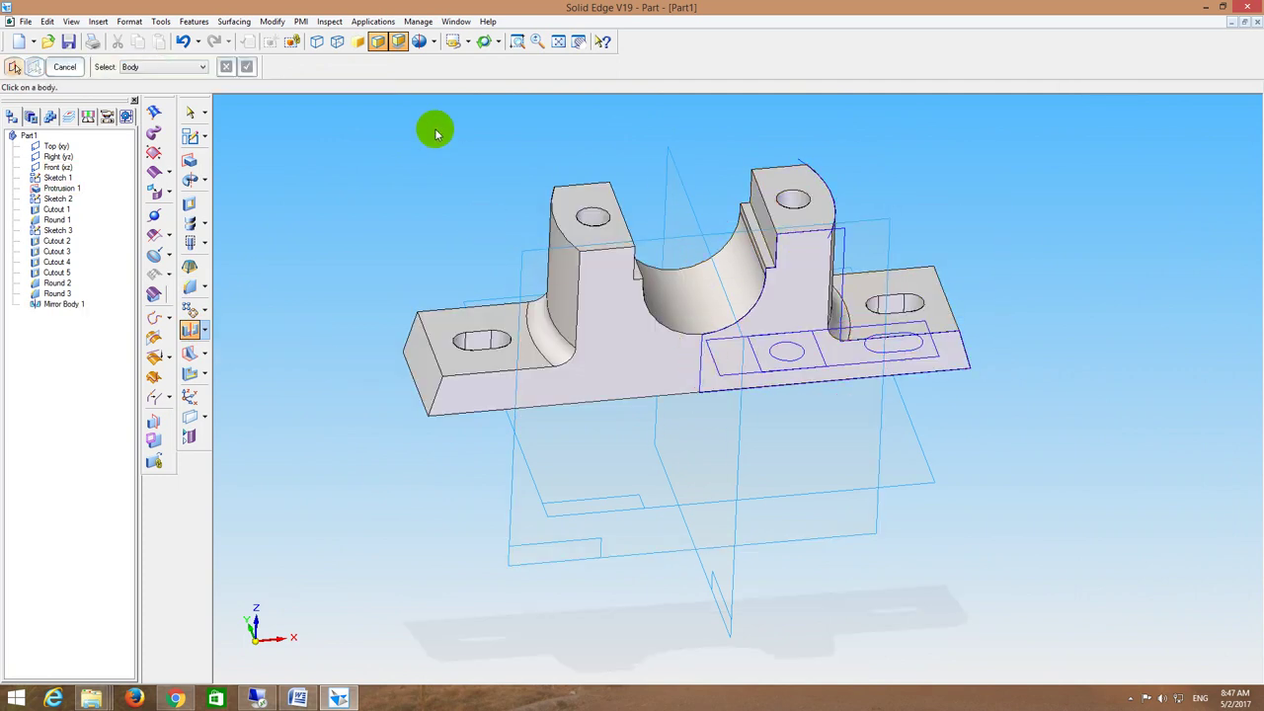
# Step: From the front view, create a parallel reference plane 22 mm above the Top (xy) plane, near the bore's lowest point
pyautogui.click(467, 41)
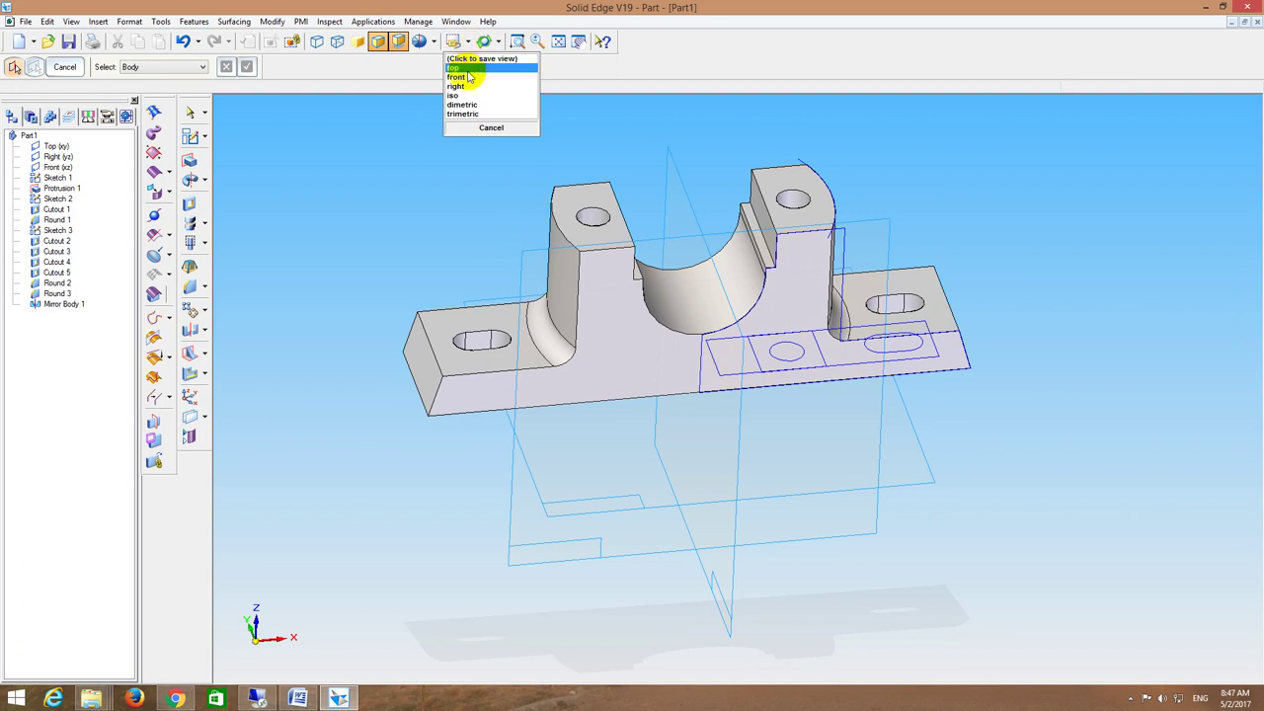
pyautogui.click(462, 75)
pyautogui.click(556, 42)
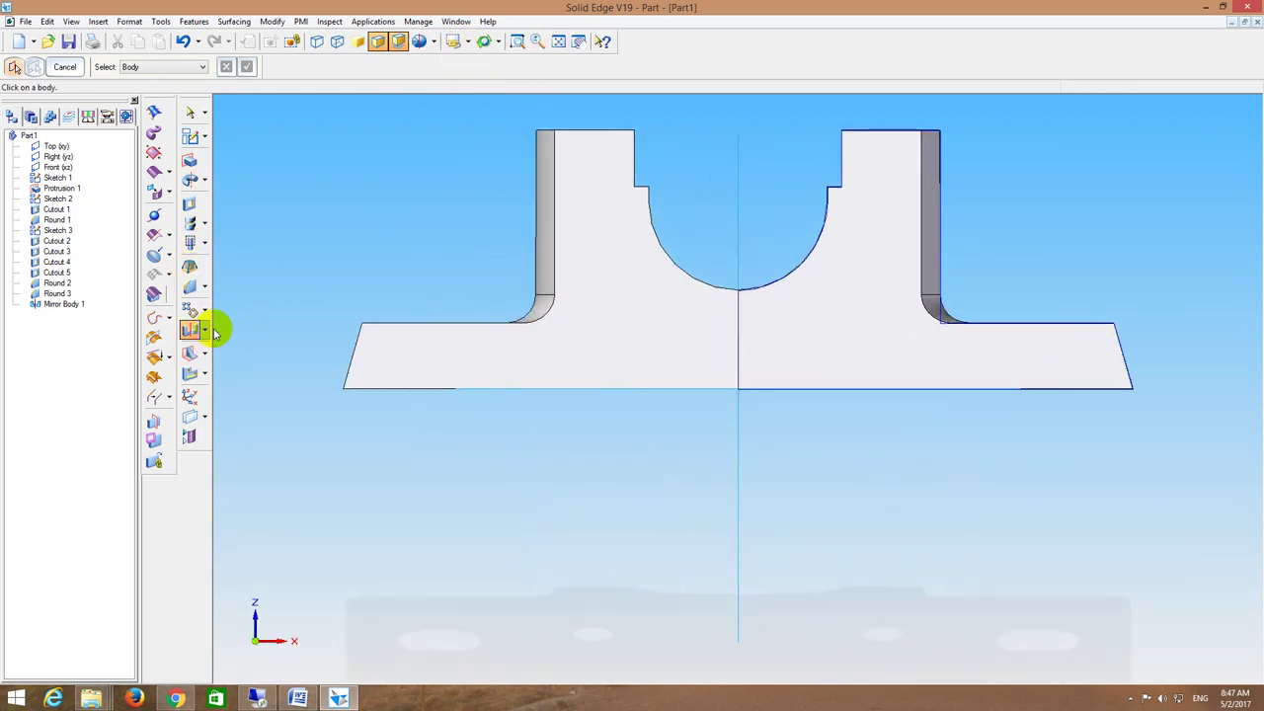
pyautogui.click(205, 417)
pyautogui.click(237, 427)
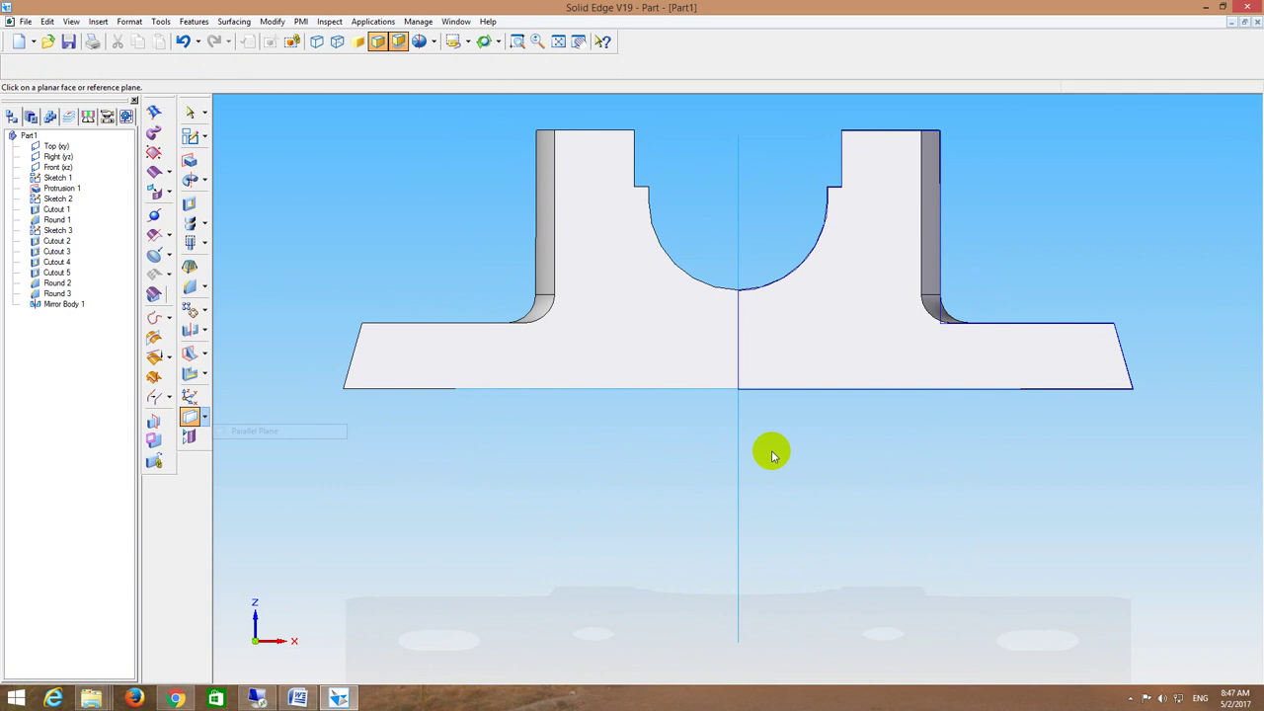
pyautogui.click(812, 394)
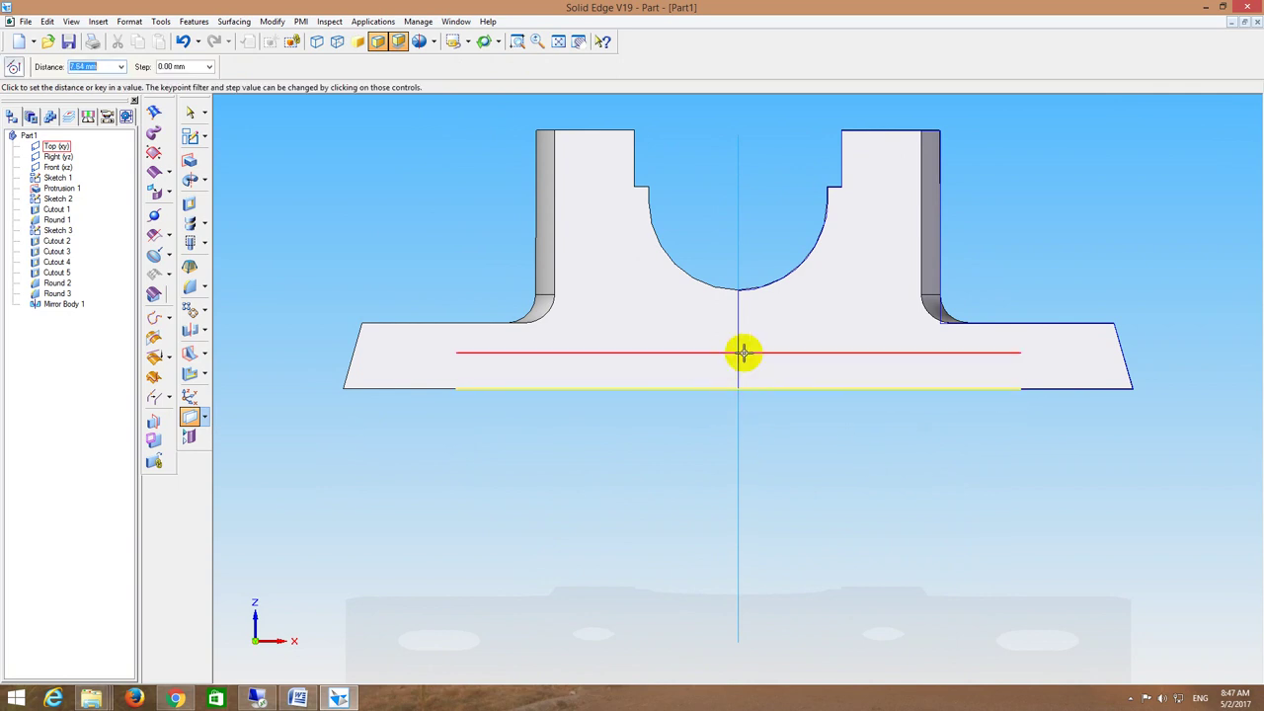
pyautogui.click(739, 292)
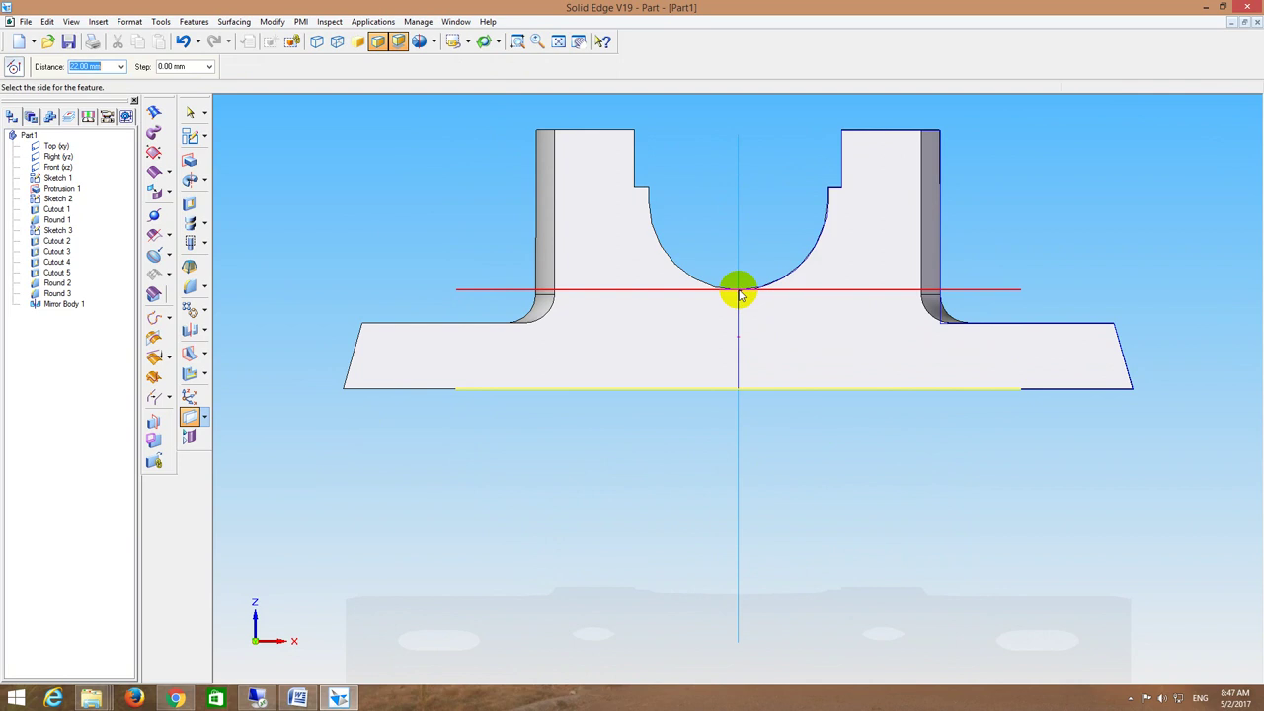
pyautogui.click(731, 268)
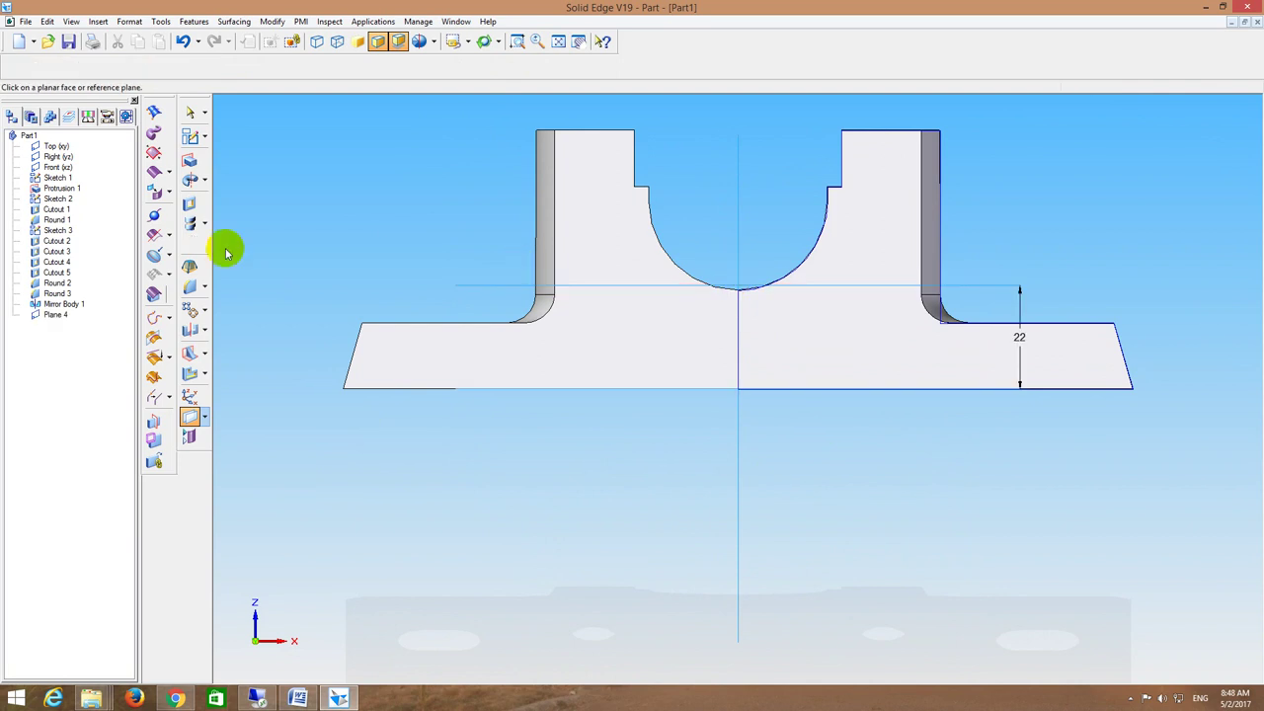
# Step: Start a Hole on the new parallel plane and define it as a simple hole with a 6 mm diameter
pyautogui.click(204, 243)
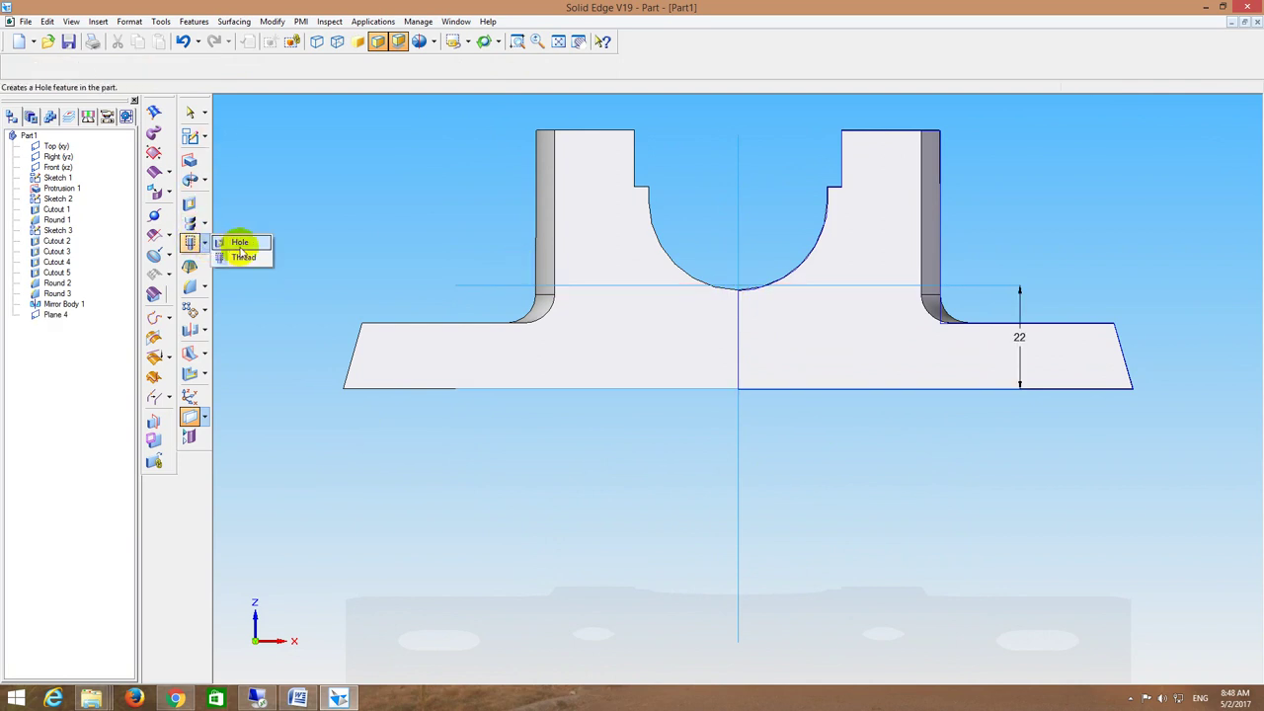
pyautogui.click(242, 245)
pyautogui.click(494, 289)
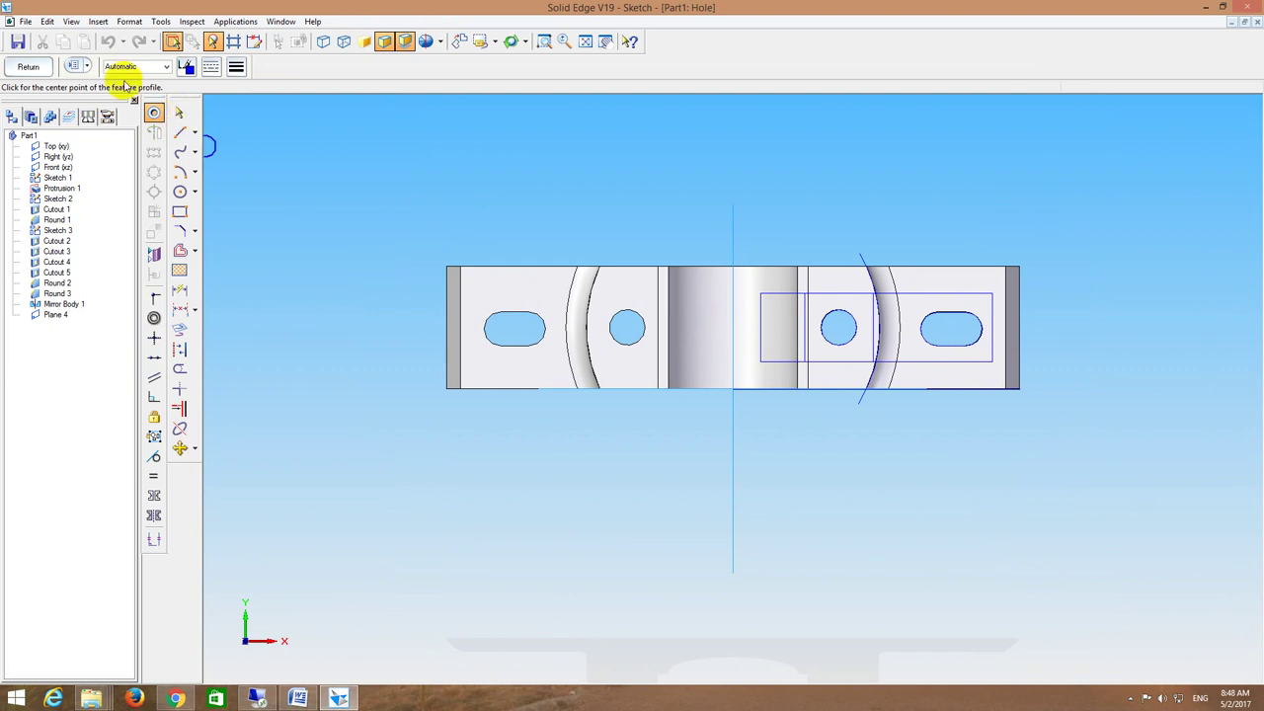
pyautogui.click(74, 66)
pyautogui.click(586, 277)
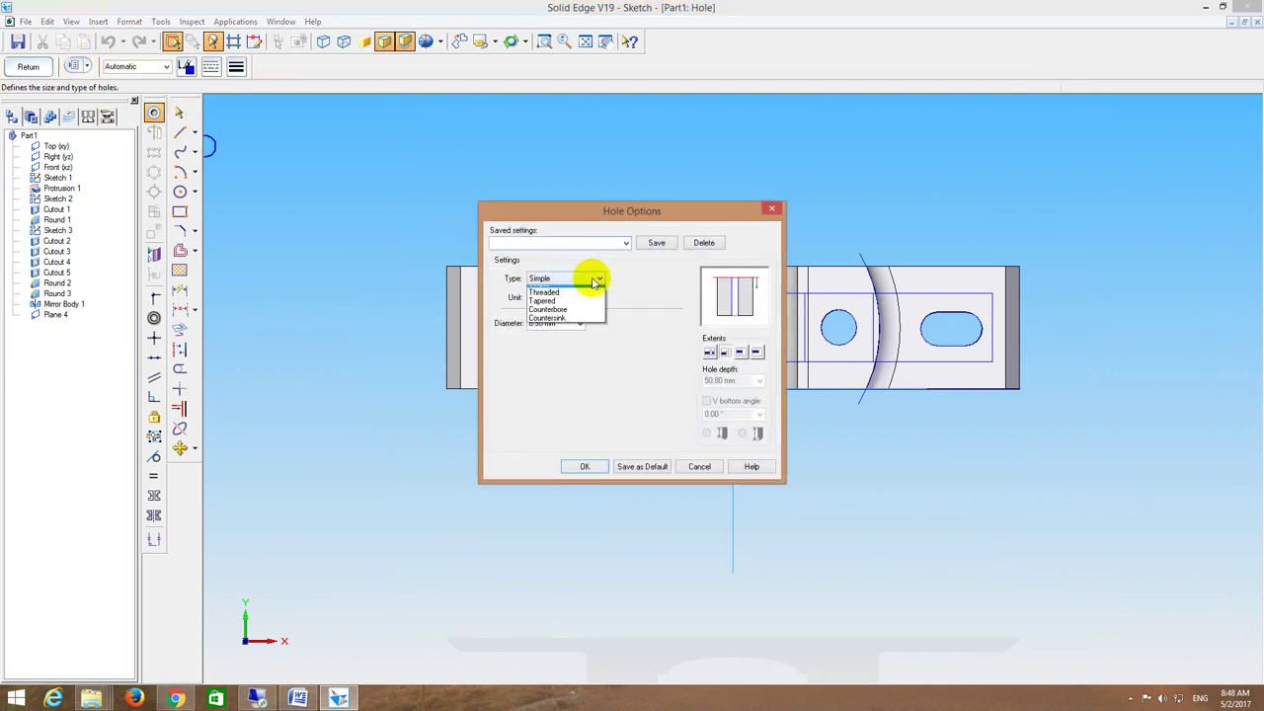
pyautogui.click(551, 287)
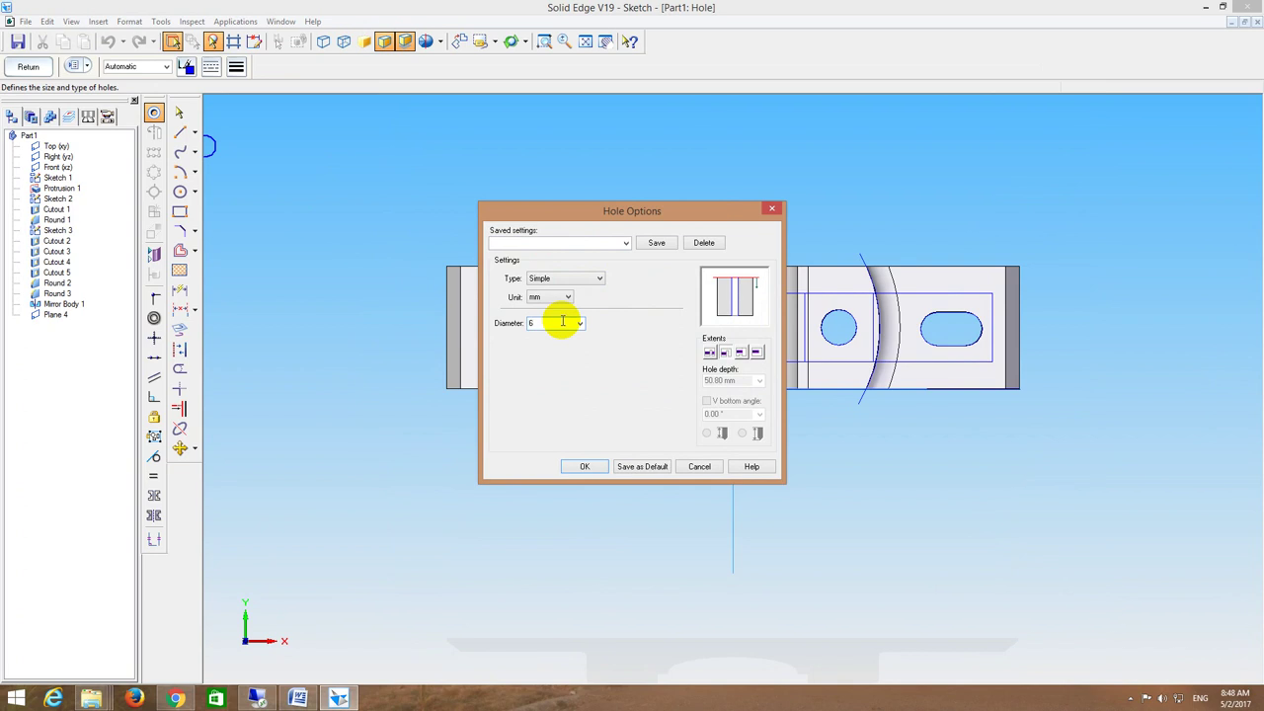
# Step: Give the hole a finite depth of 7 mm with a 118° V bottom angle and accept the hole options
pyautogui.click(741, 352)
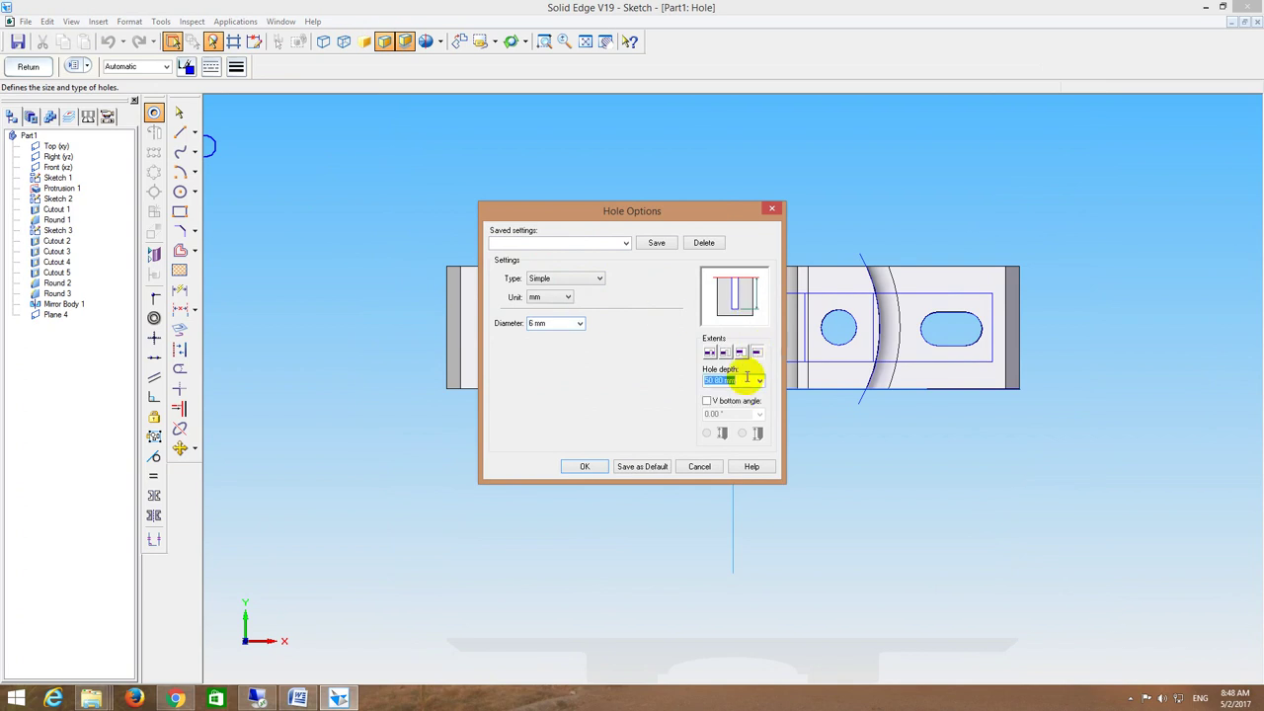
pyautogui.click(731, 403)
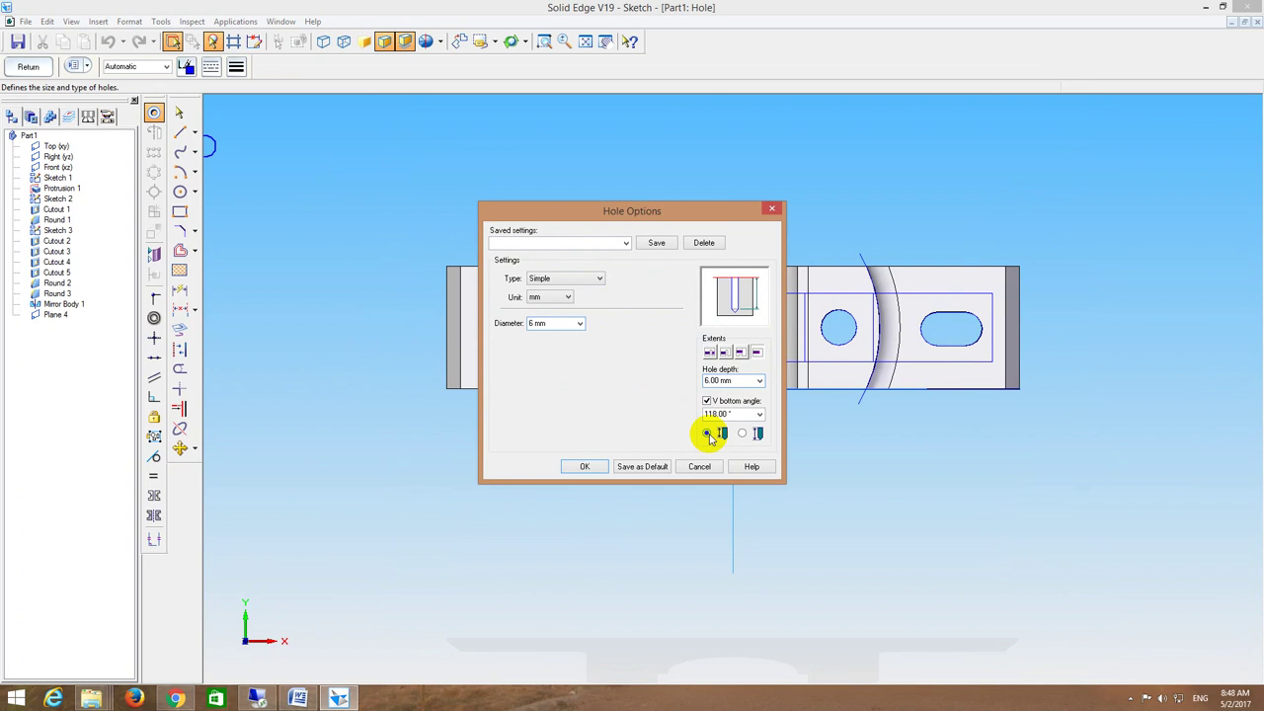
pyautogui.click(747, 382)
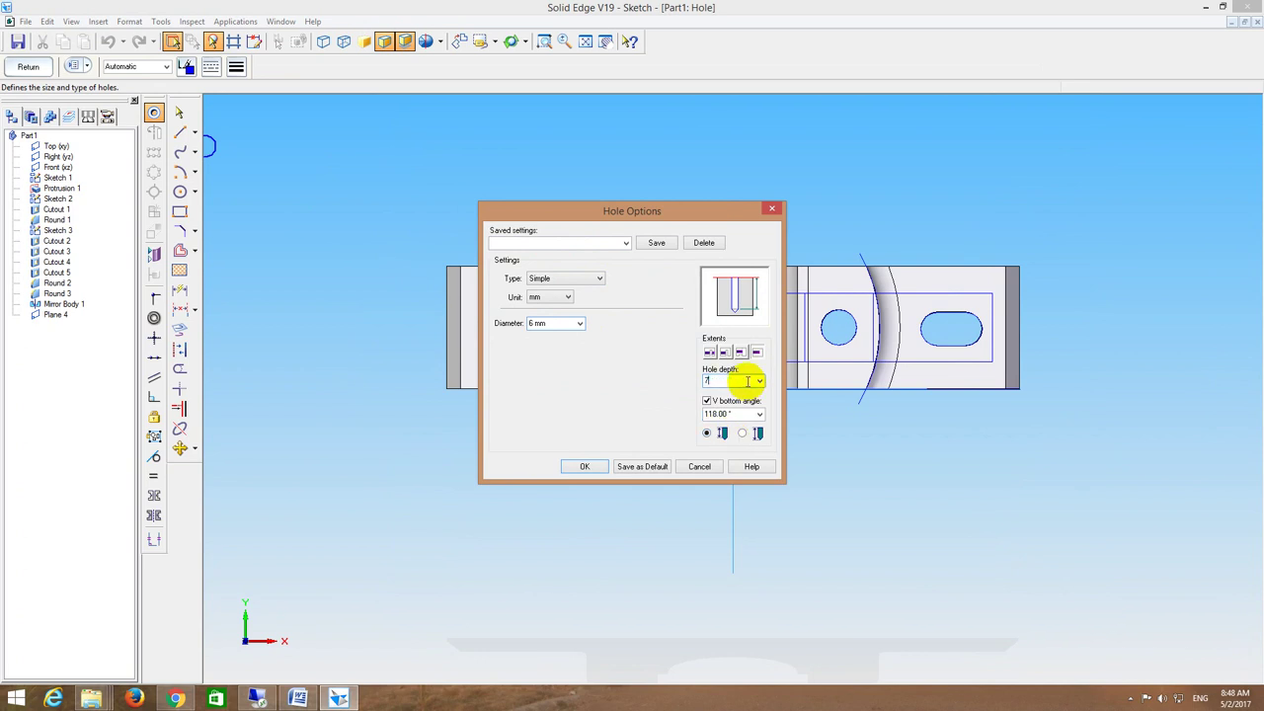
pyautogui.write('7')
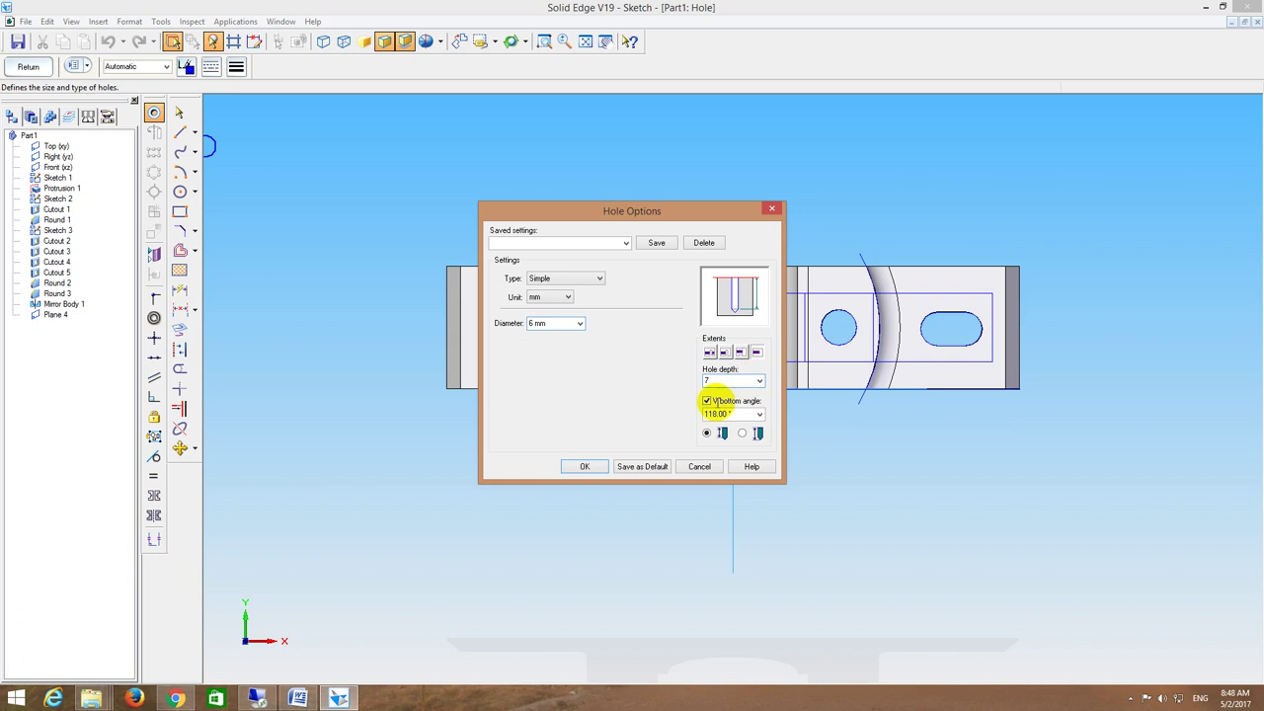
pyautogui.click(584, 466)
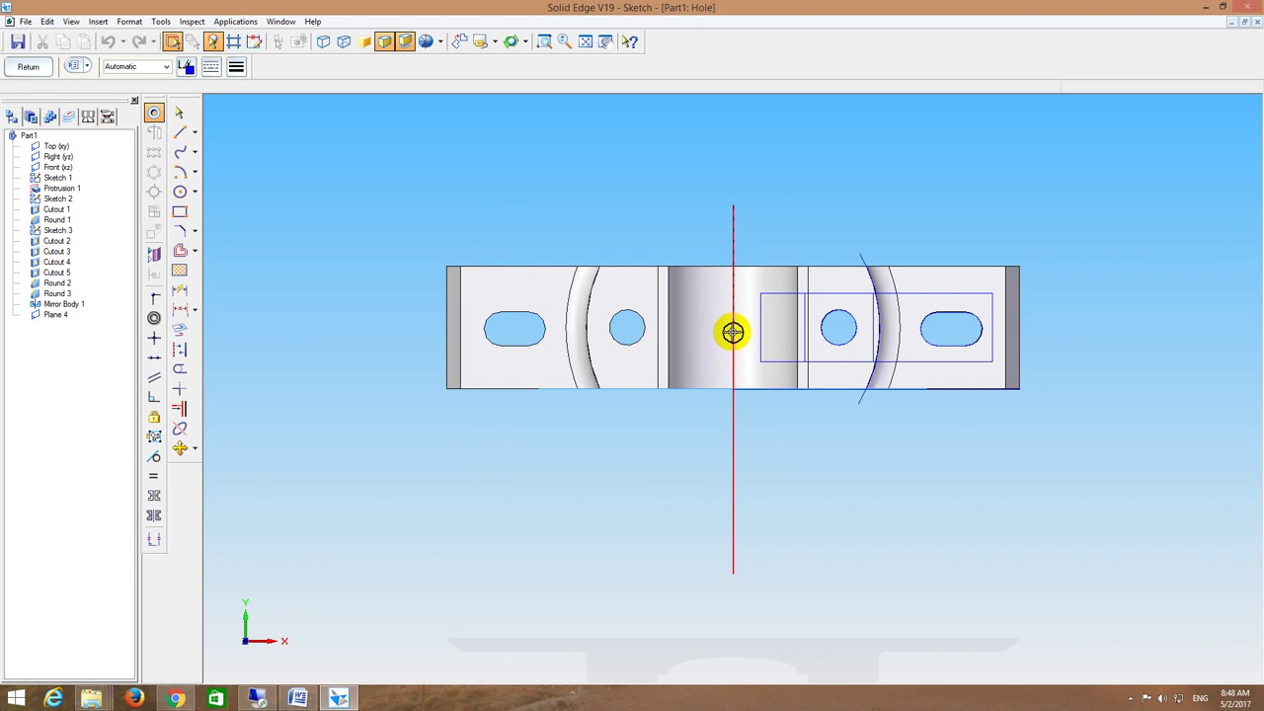
# Step: Draw a vertical centre line across the bore's width, place the 6 mm hole at its midpoint and cut it downward into the body
pyautogui.click(180, 131)
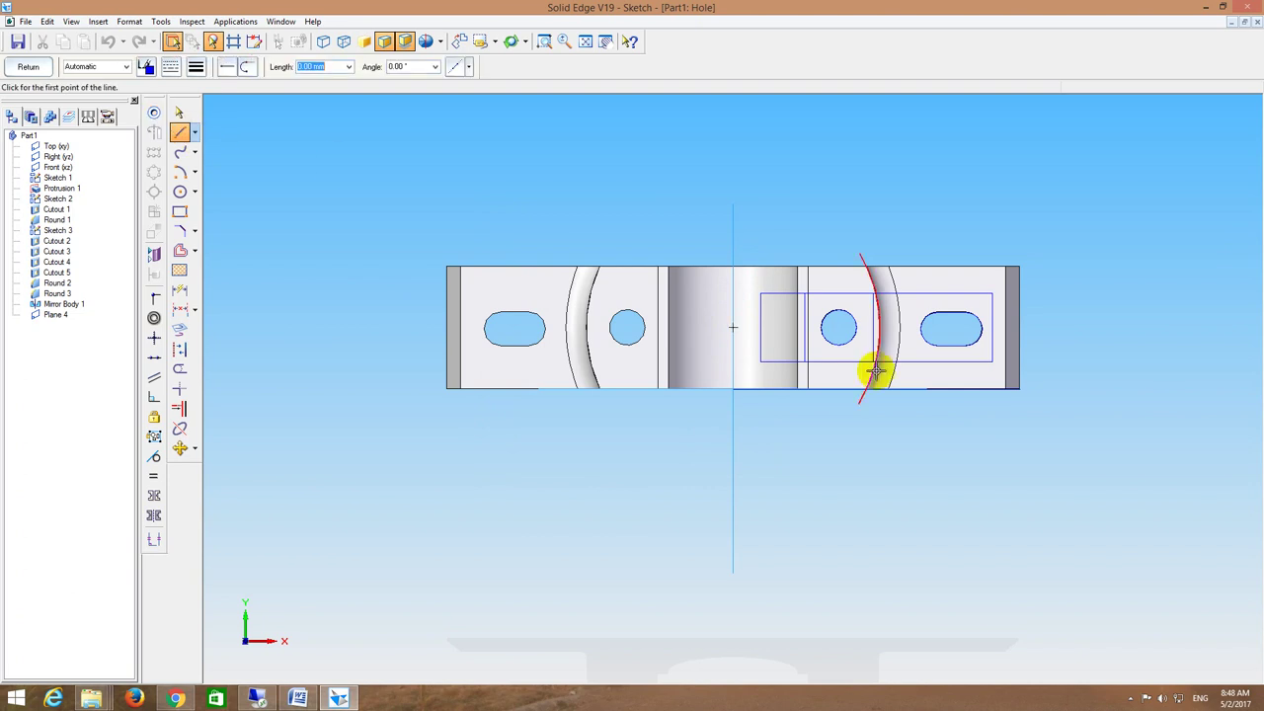
pyautogui.click(732, 267)
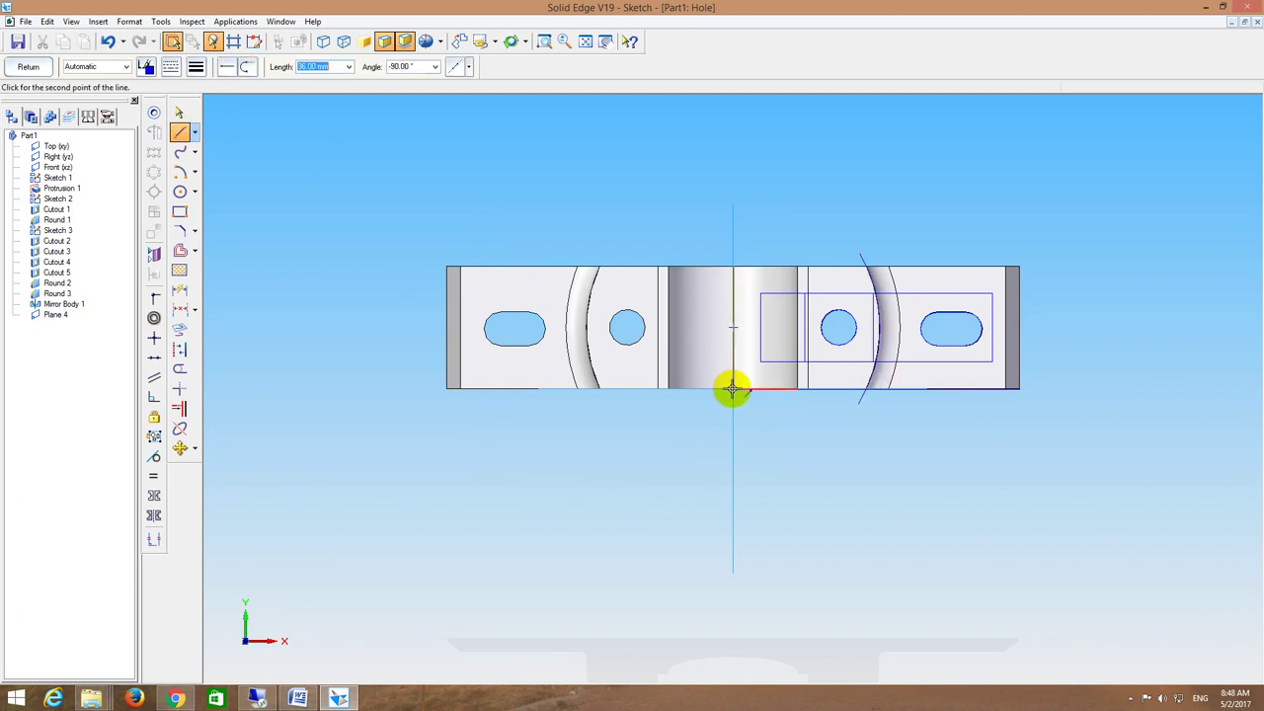
pyautogui.click(731, 388)
pyautogui.click(154, 112)
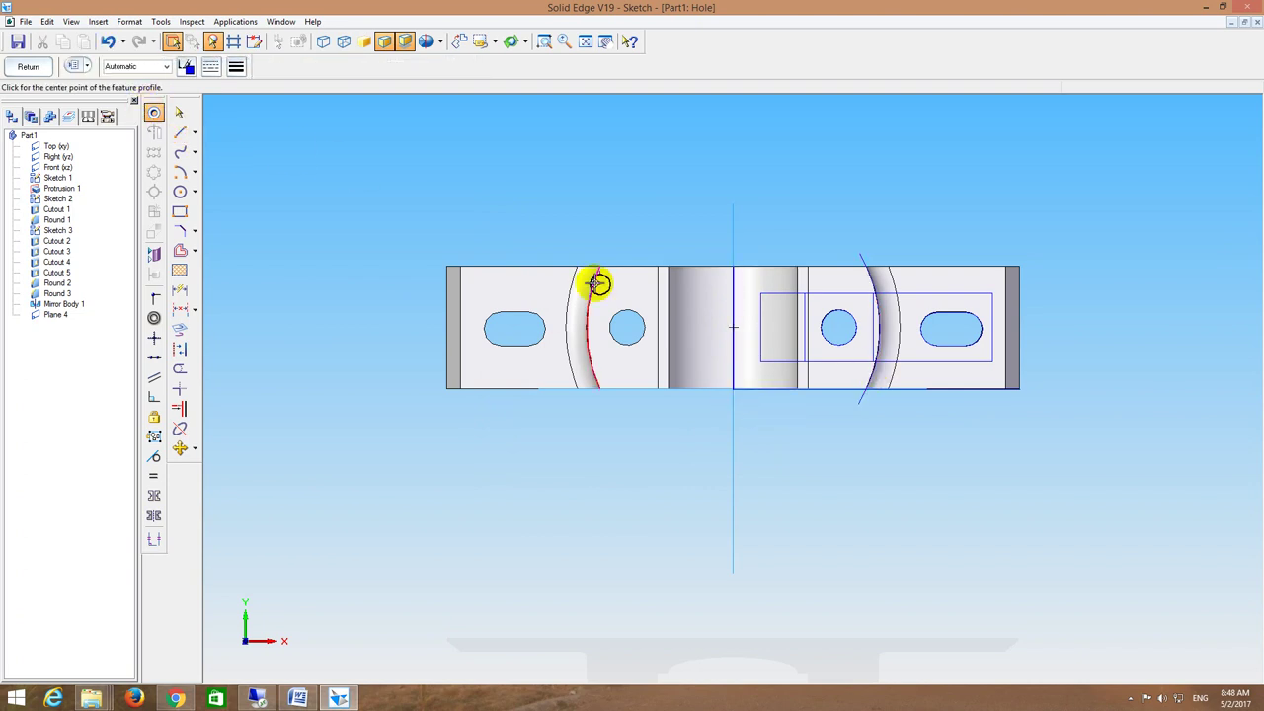
pyautogui.click(732, 329)
pyautogui.click(30, 67)
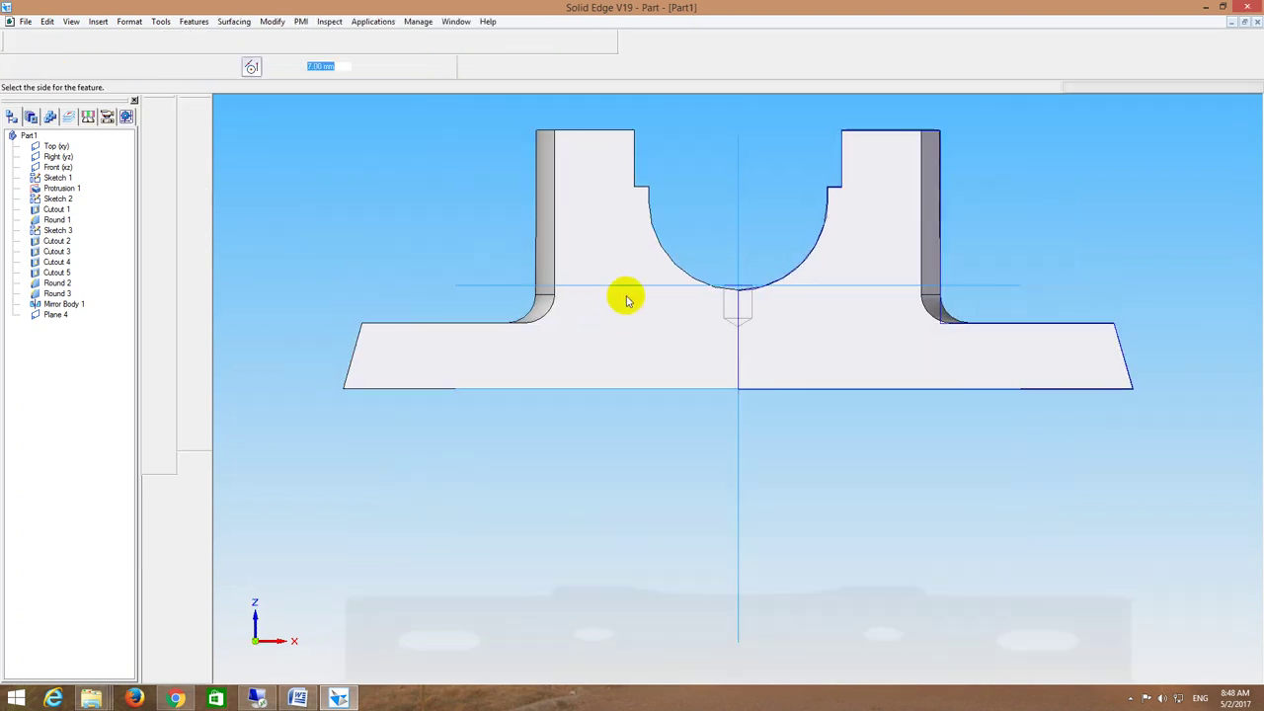
pyautogui.click(679, 379)
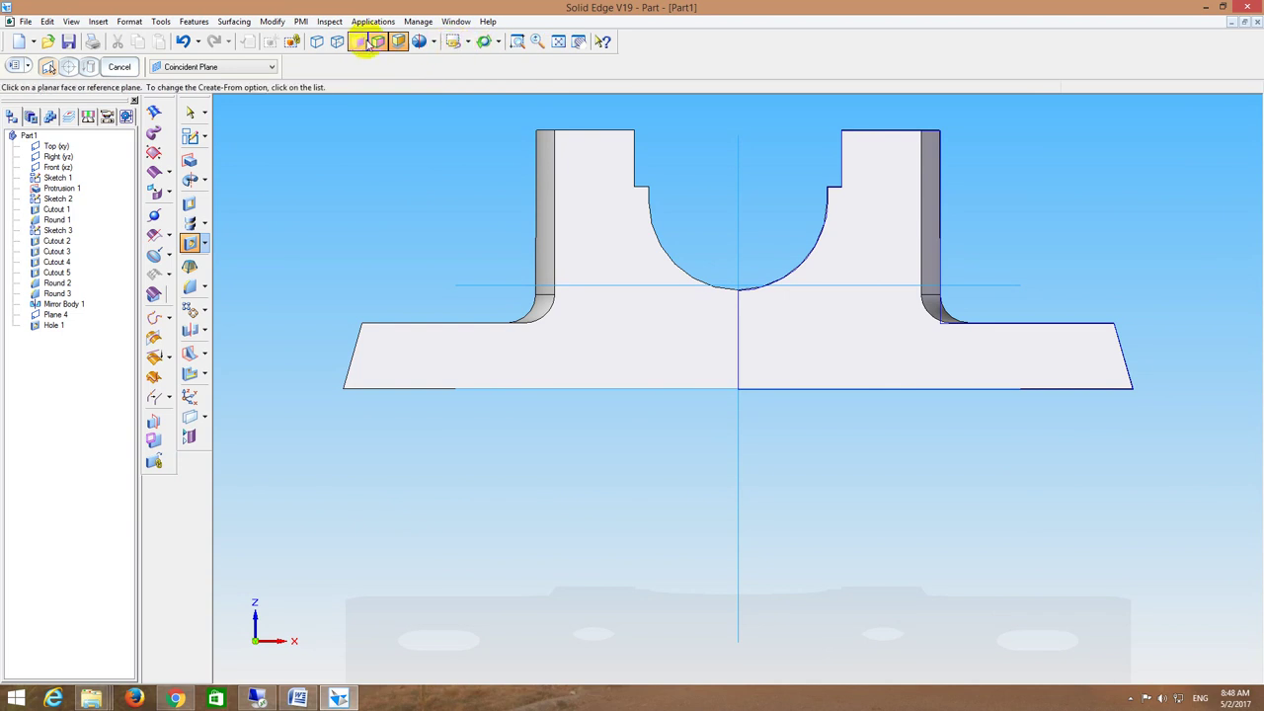
# Step: Hide all reference planes in the part
pyautogui.click(161, 21)
pyautogui.moveTo(220, 259)
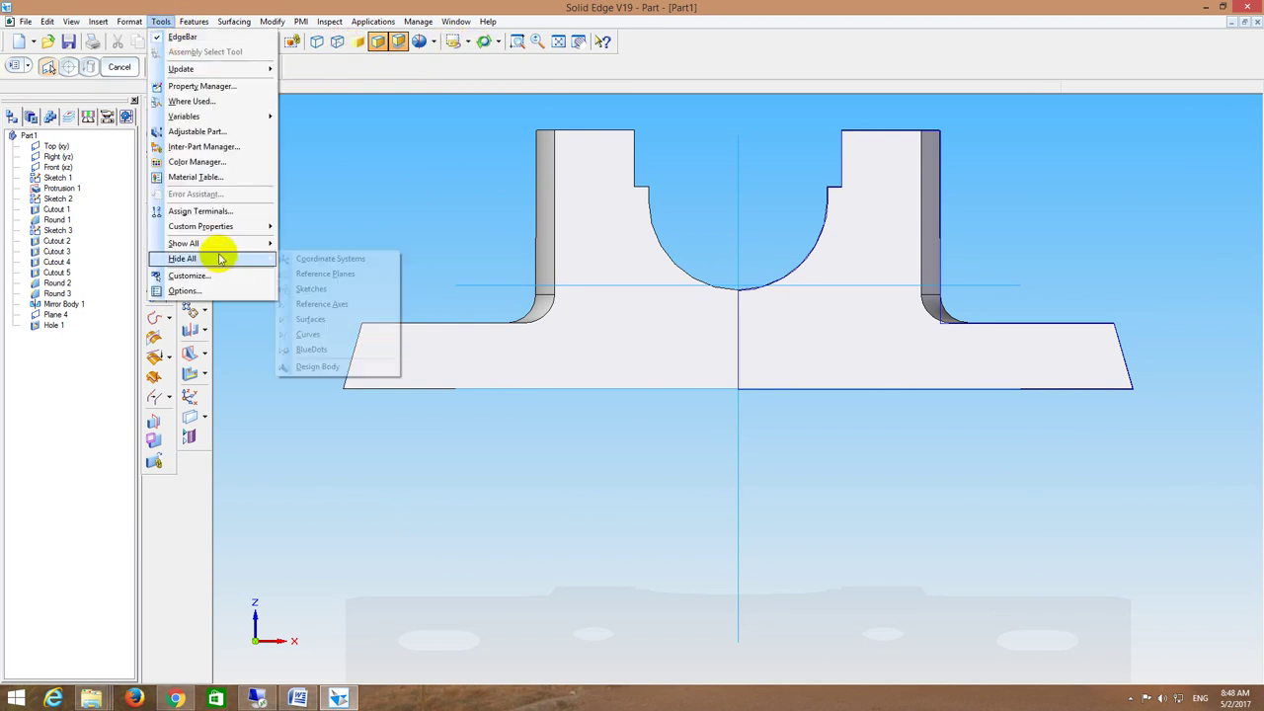
pyautogui.click(331, 274)
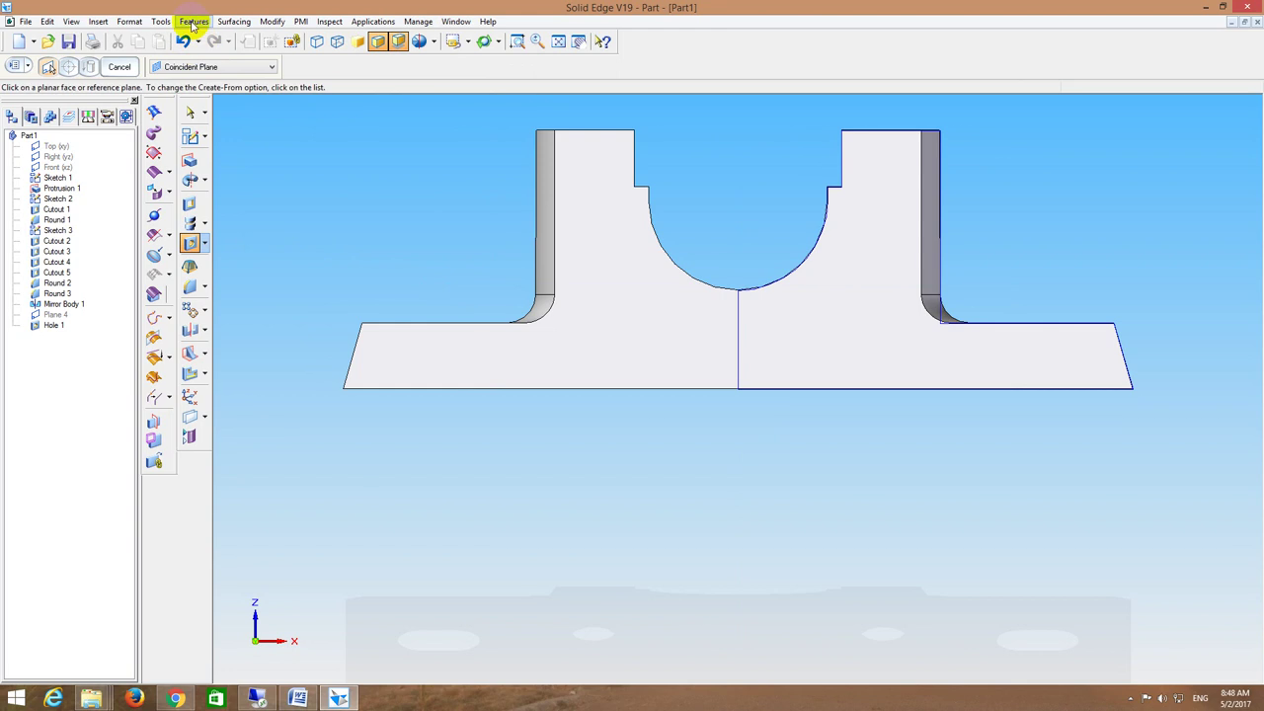
# Step: Check the hole's hidden edges in the front view, restore shaded display and fit the block in the isometric view
pyautogui.click(337, 40)
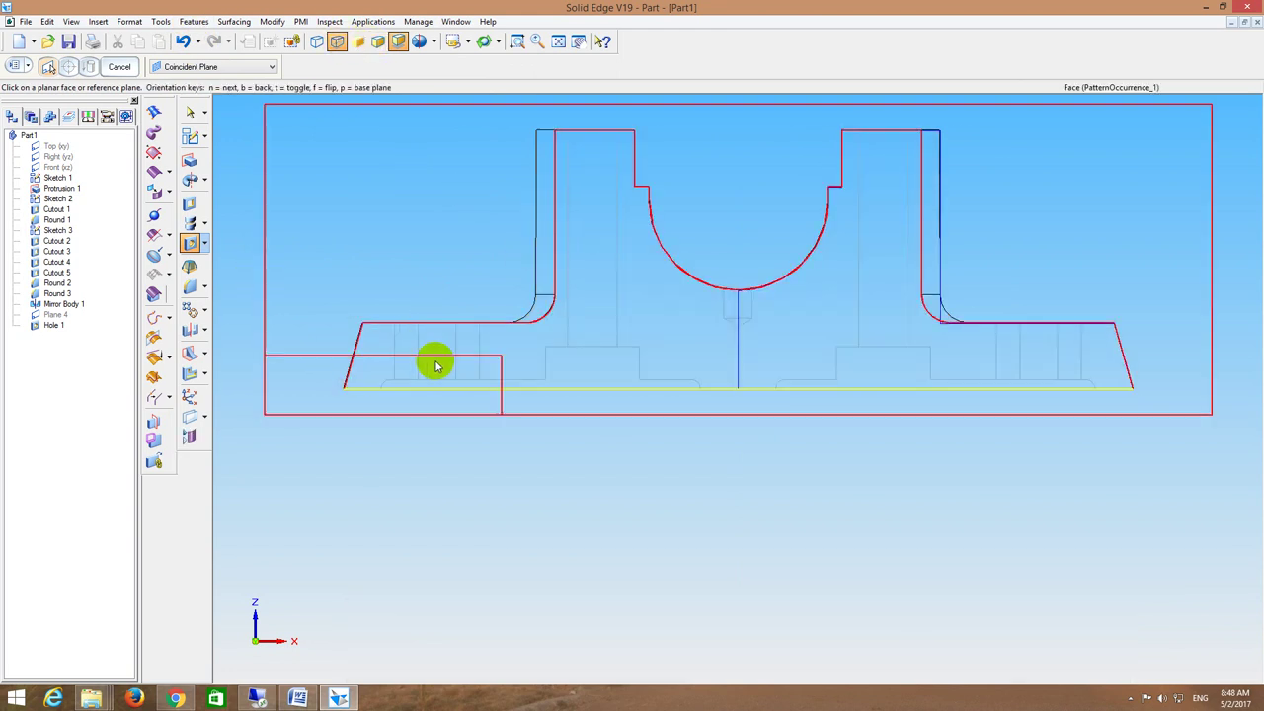
pyautogui.click(378, 41)
pyautogui.click(483, 43)
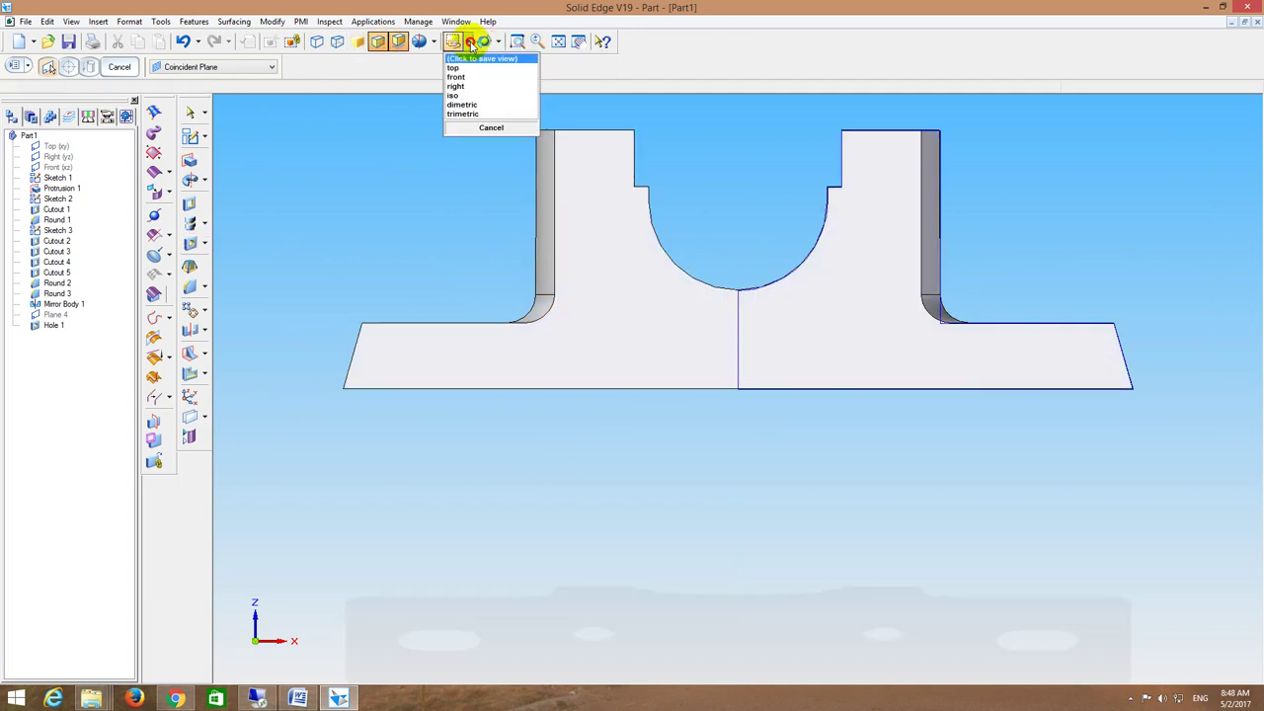
pyautogui.click(456, 95)
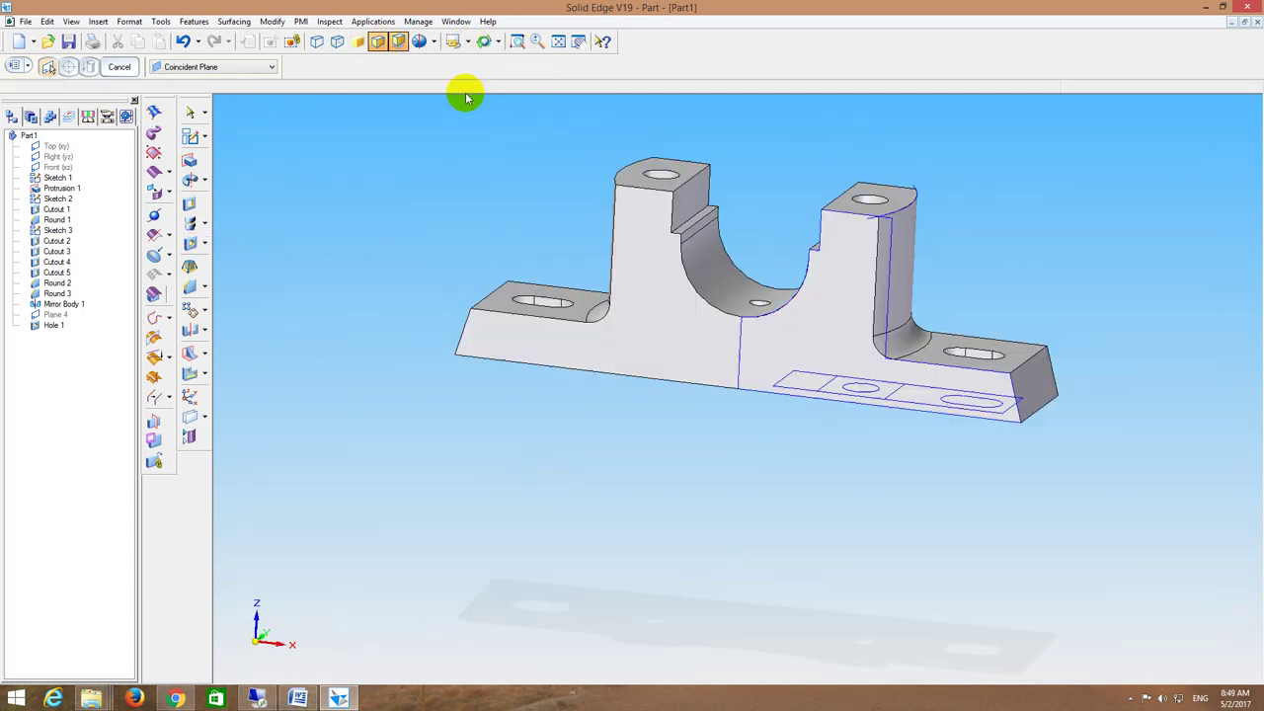
pyautogui.click(557, 41)
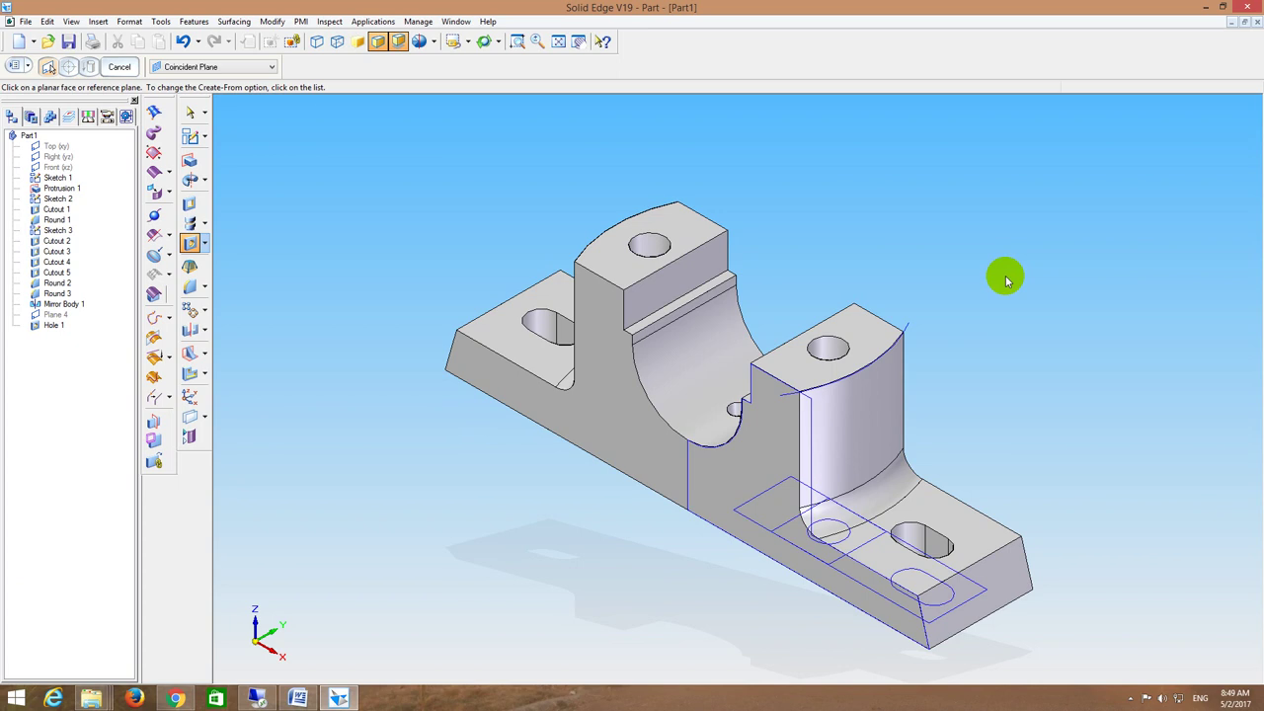
pyautogui.press('Escape')
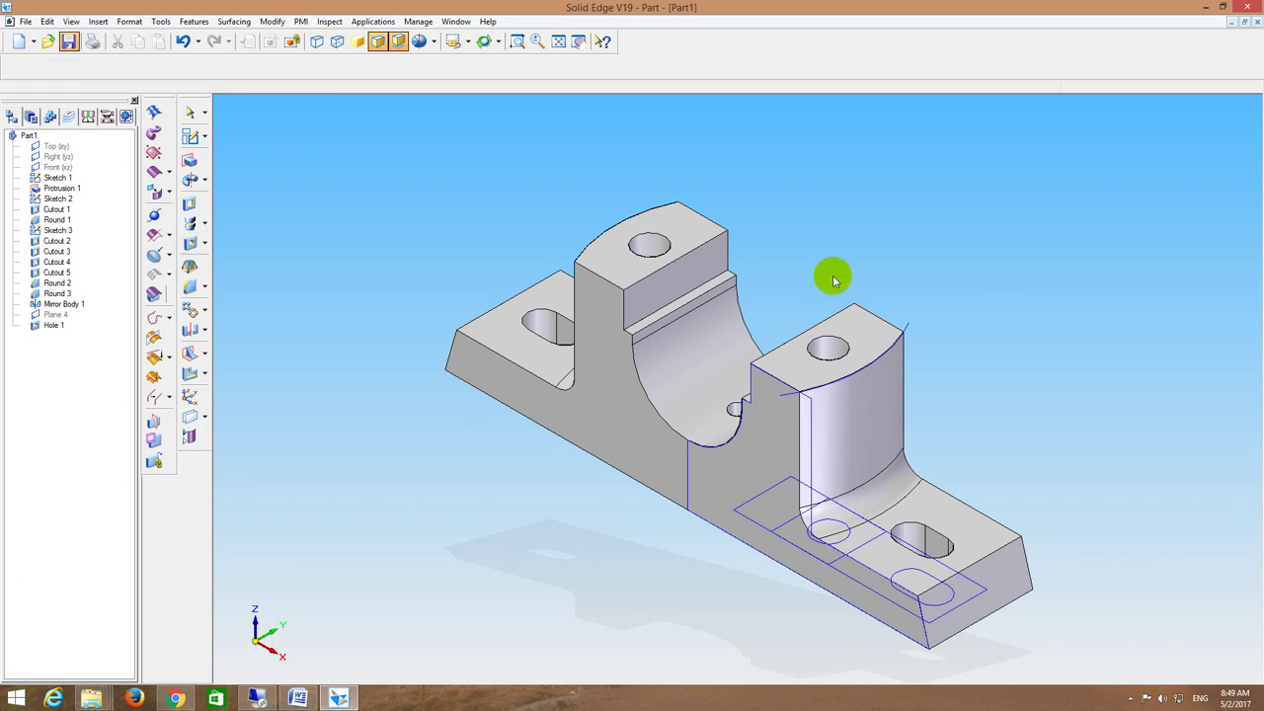
# Step: Start saving the part as a new file and browse to the E: drive
pyautogui.hotkey('alt', 'f')
pyautogui.press('i')
pyautogui.click(143, 298)
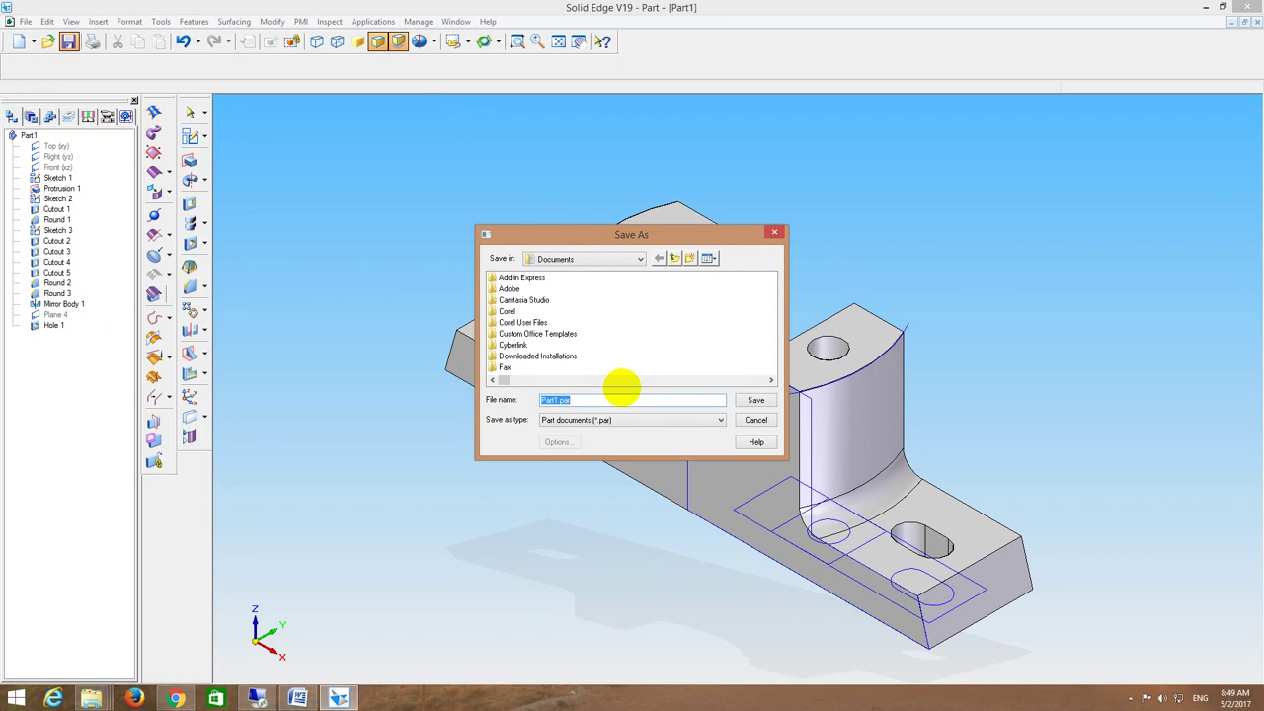
pyautogui.write('E:')
pyautogui.press('Return')
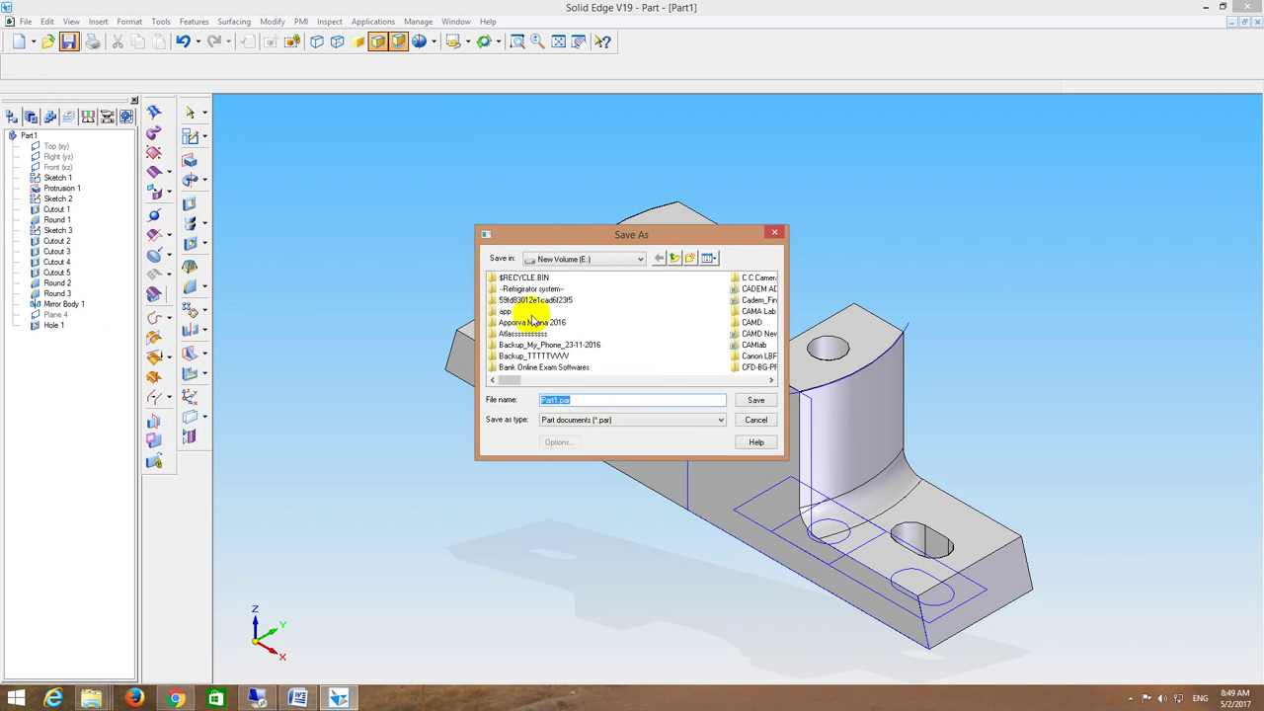
pyautogui.click(532, 315)
pyautogui.write('ca')
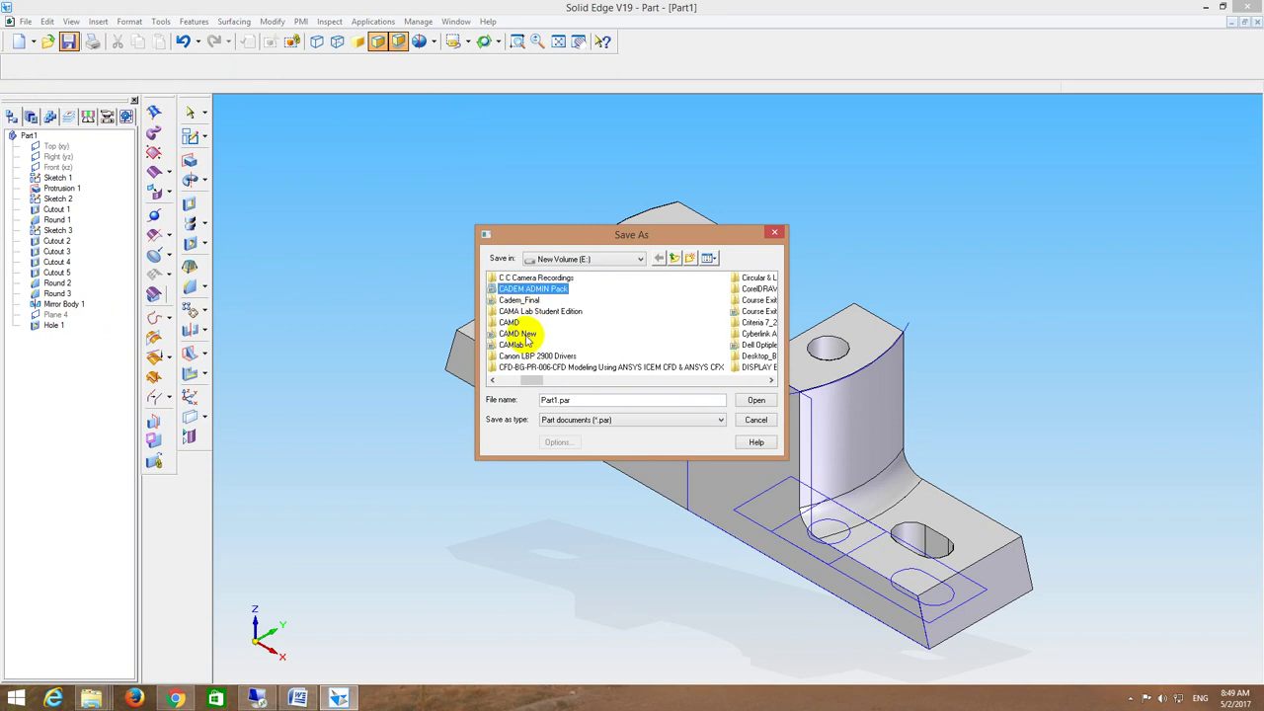
pyautogui.doubleClick(521, 335)
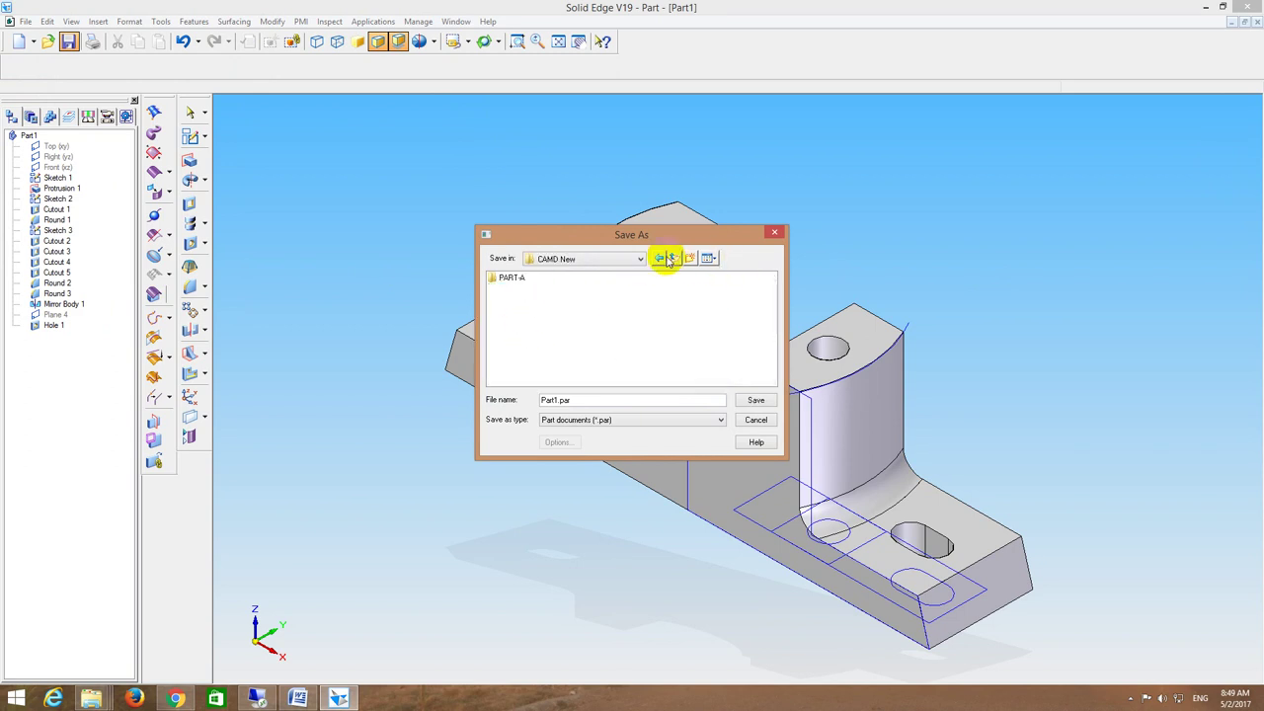
pyautogui.click(669, 259)
# Step: Browse to E:\VC\3VC15ME00 and create a new folder named Plumber Block inside it
pyautogui.scroll(-5, 606, 339)
pyautogui.click(501, 333)
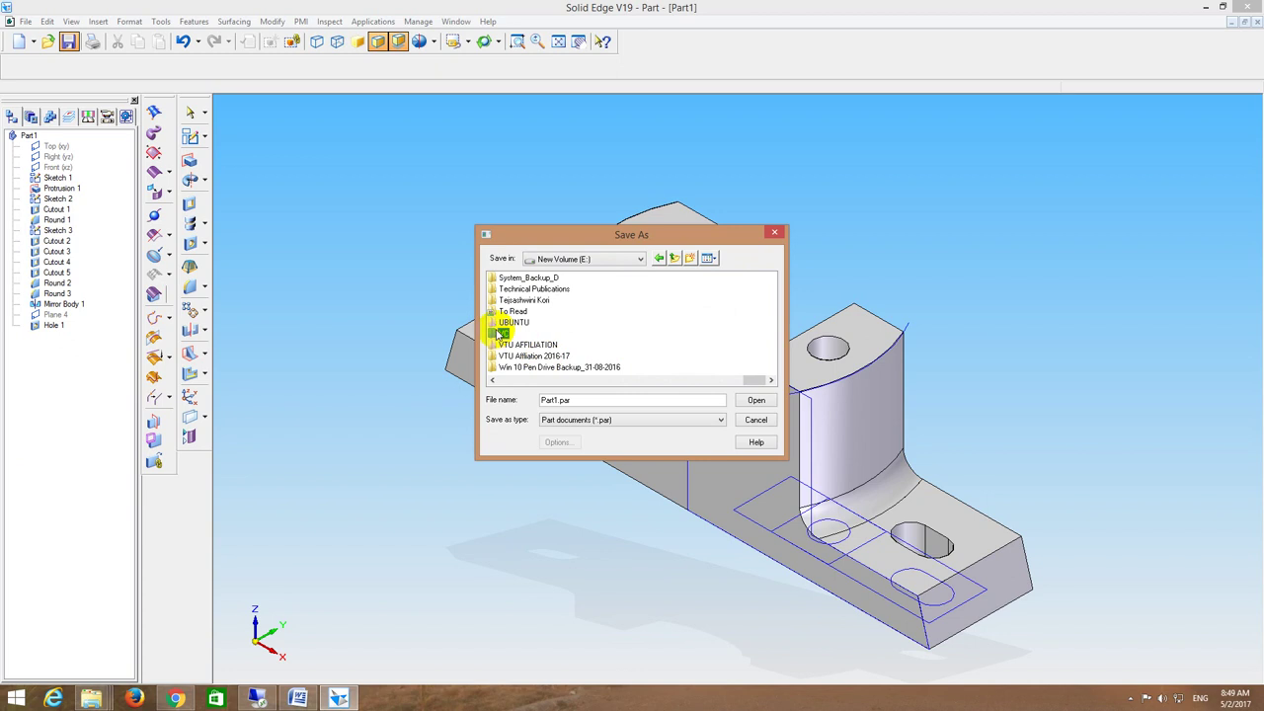
pyautogui.doubleClick(502, 333)
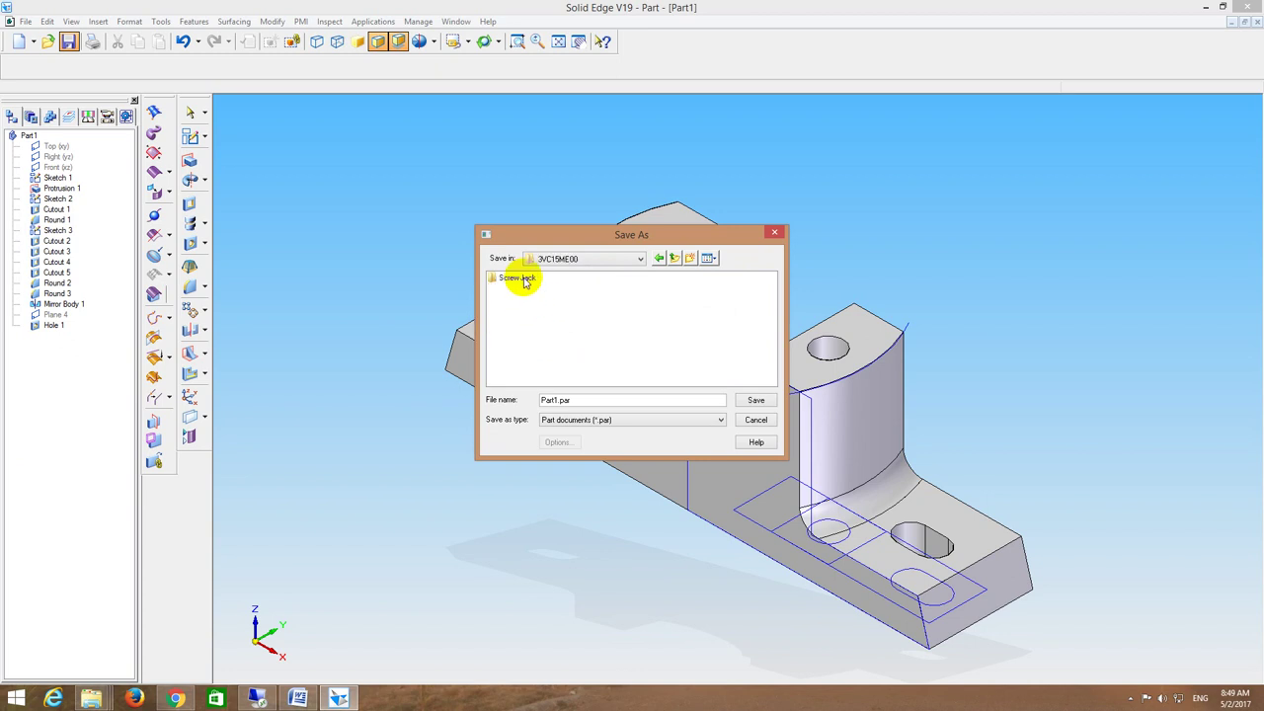
pyautogui.click(690, 259)
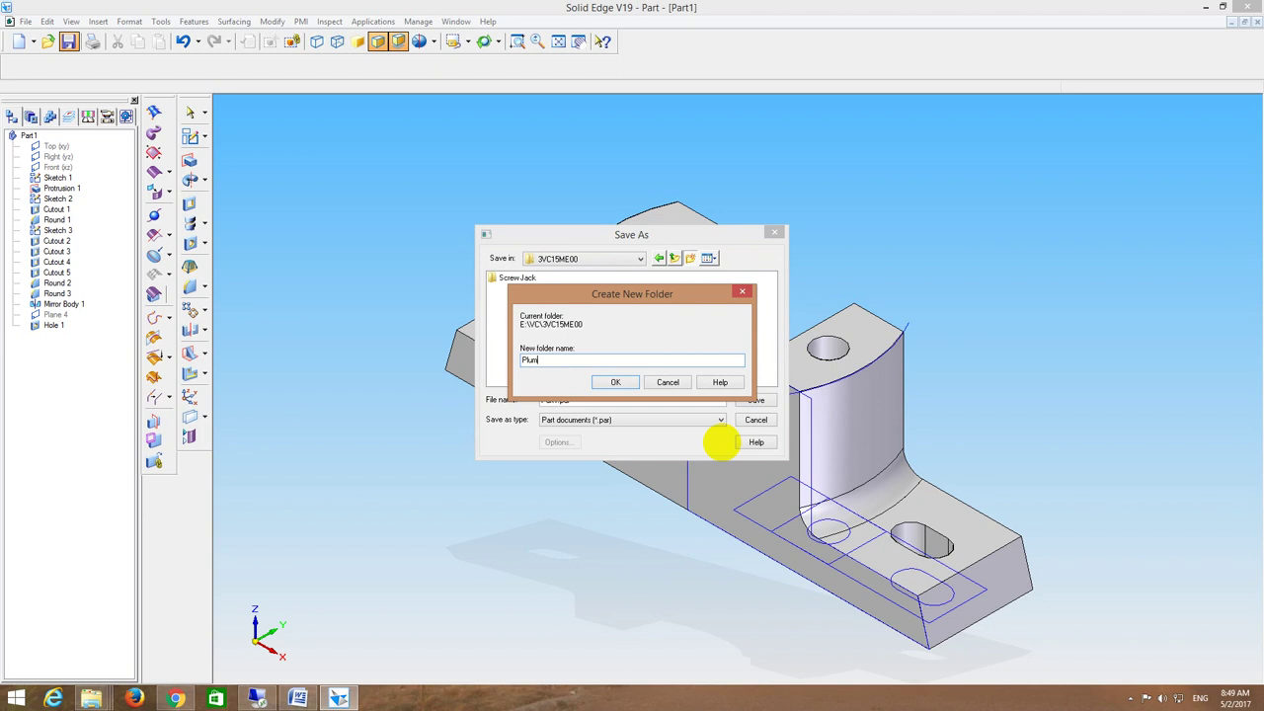
pyautogui.press('Return')
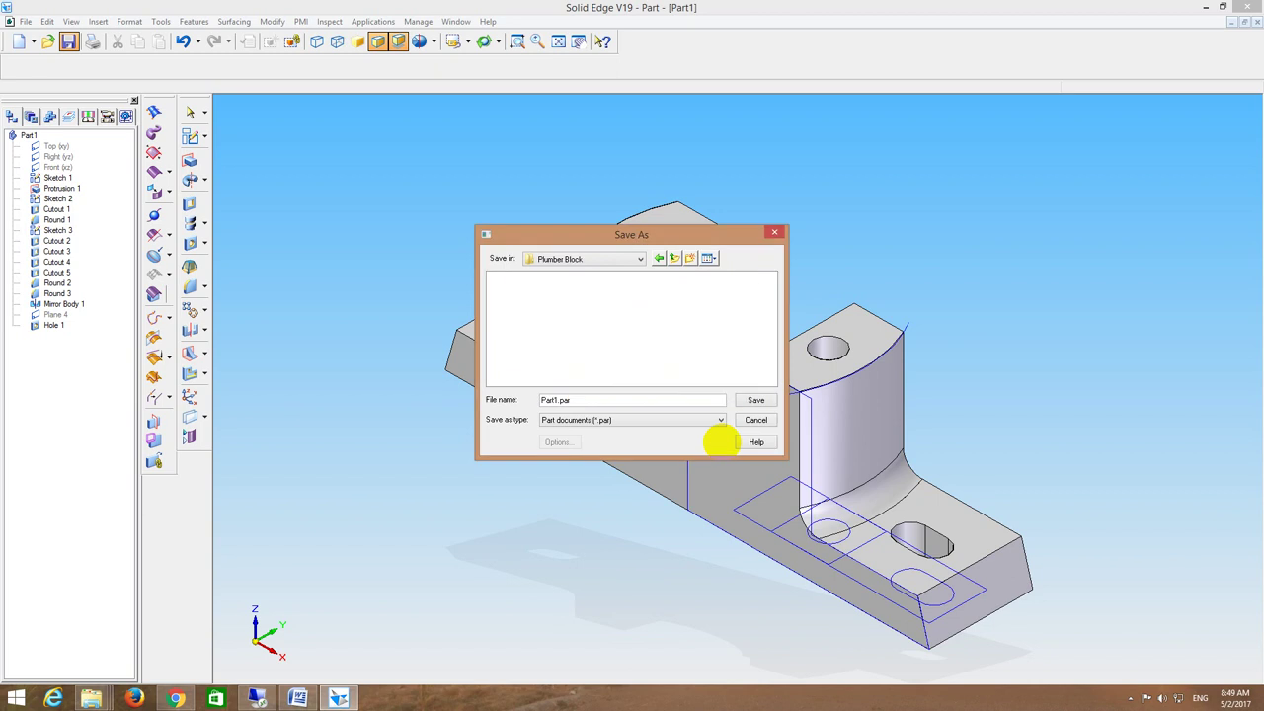
# Step: Save the part as 1_Body in the Plumber Block folder
pyautogui.click(625, 401)
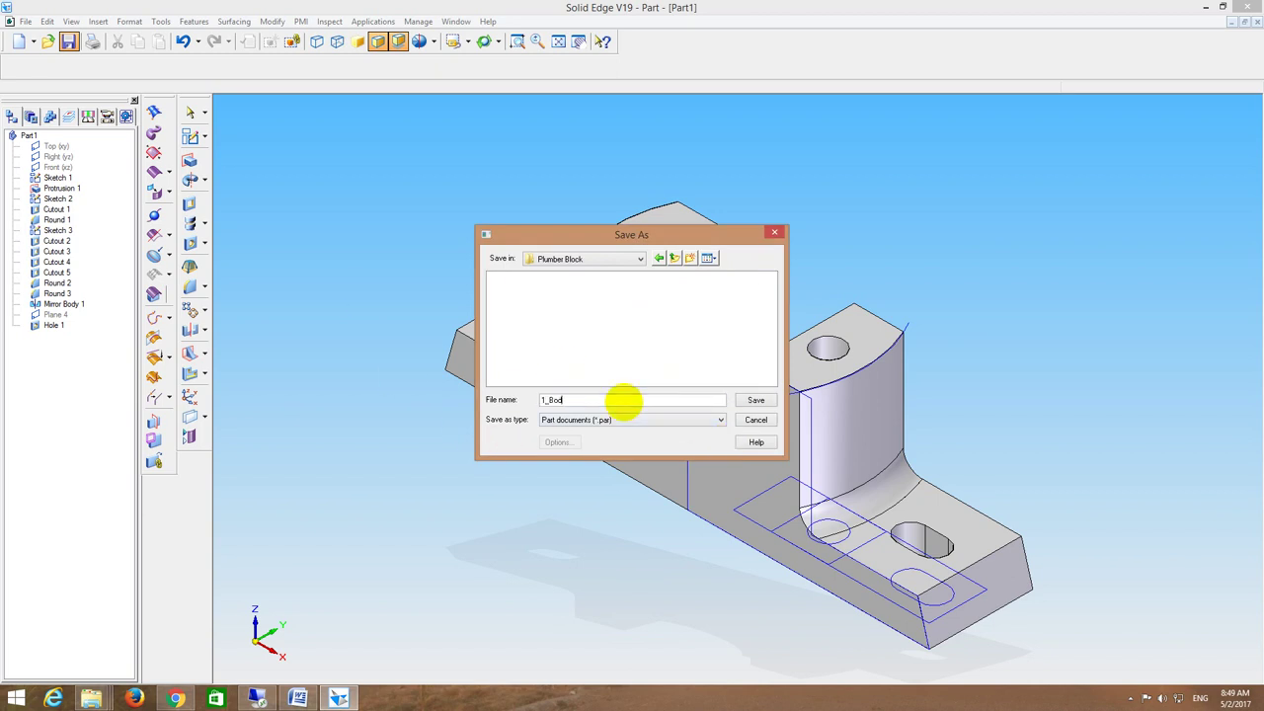
pyautogui.write('1_Body')
pyautogui.press('Return')
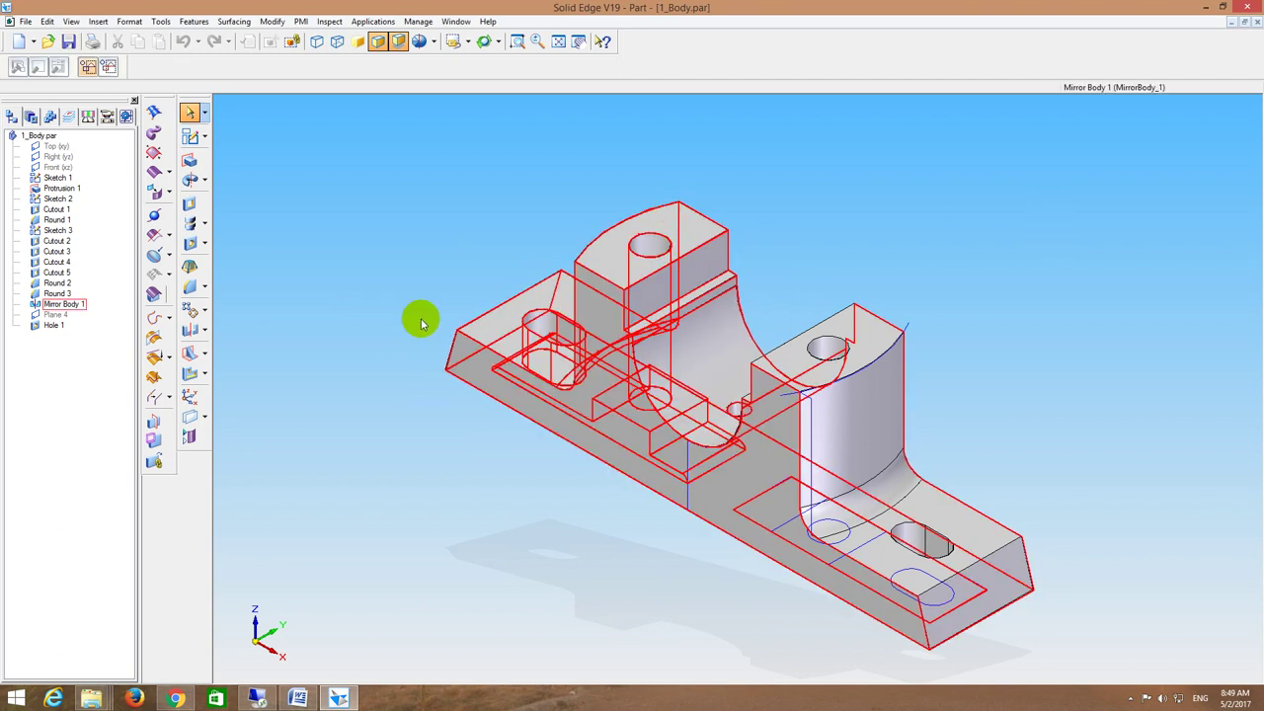
# Step: Switch to the Word drawing and examine the cap (item 2), including its sectioned profile, outer radii, flange thickness and centre hole
pyautogui.click(298, 699)
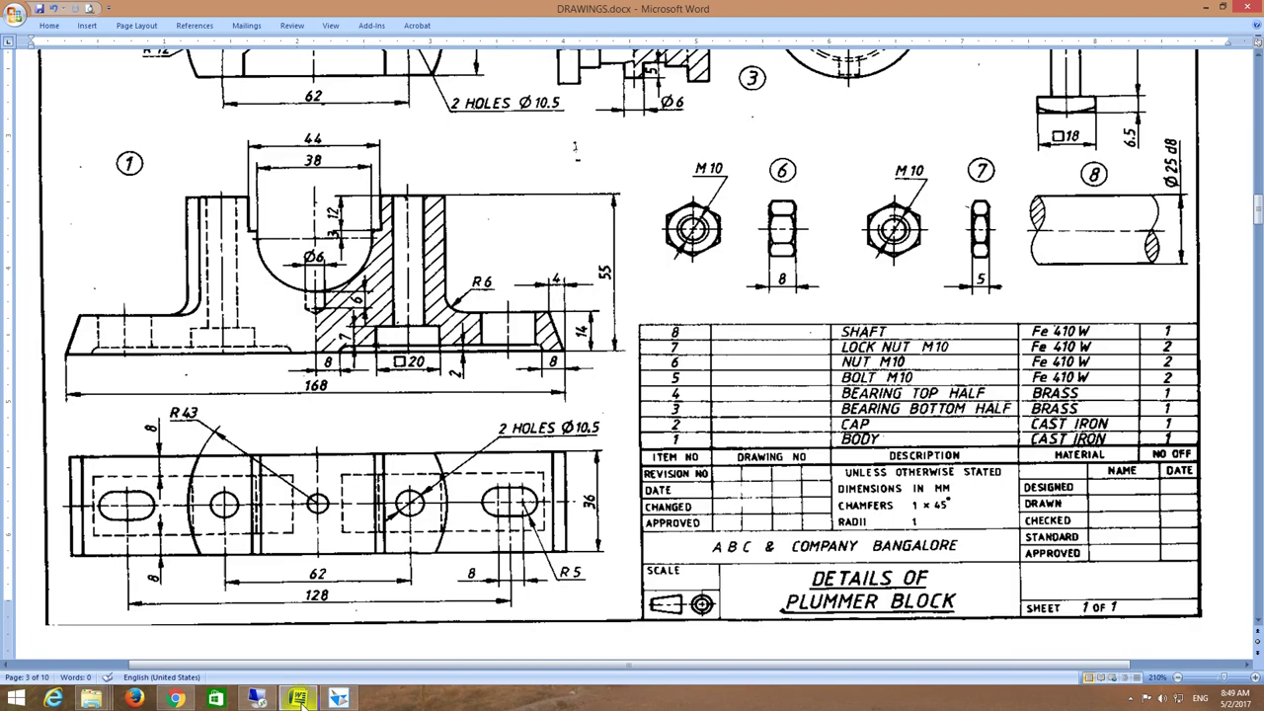
pyautogui.scroll(3, 536, 332)
pyautogui.keyDown('ctrl'); pyautogui.scroll(2, 534, 329); pyautogui.keyUp('ctrl')
pyautogui.scroll(3, 533, 329)
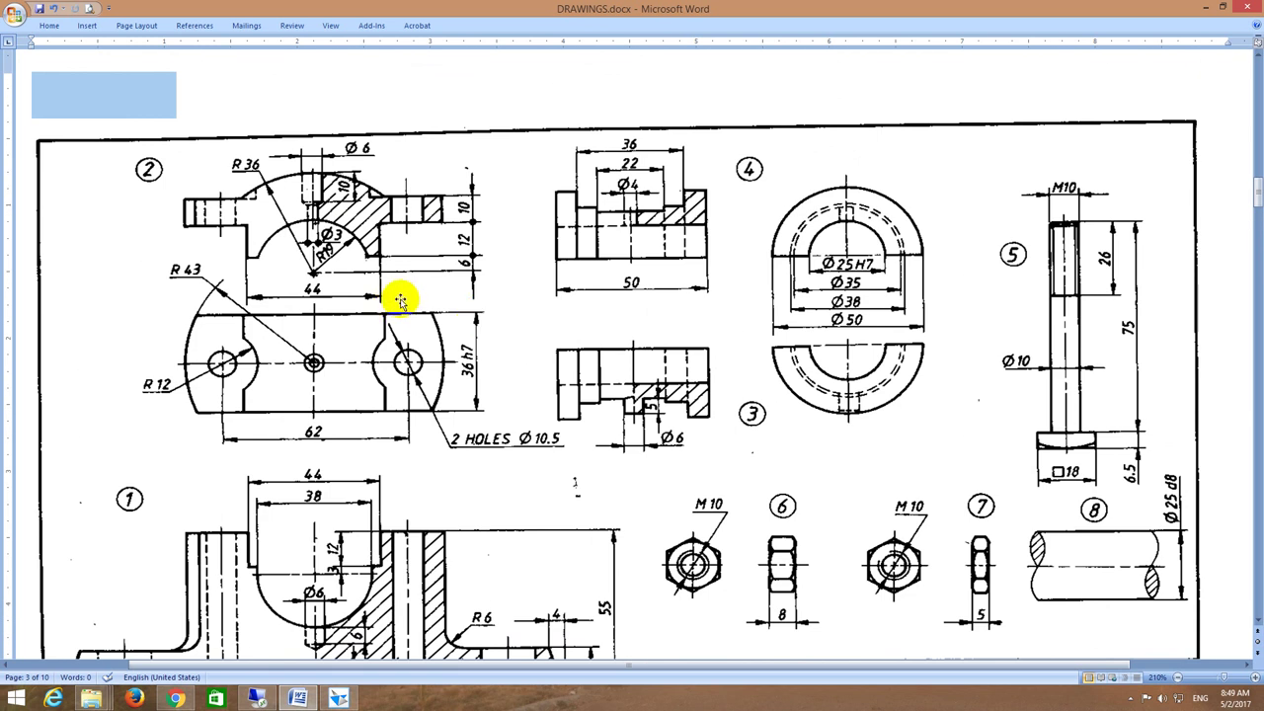
pyautogui.scroll(3, 365, 287)
pyautogui.scroll(-2, 366, 283)
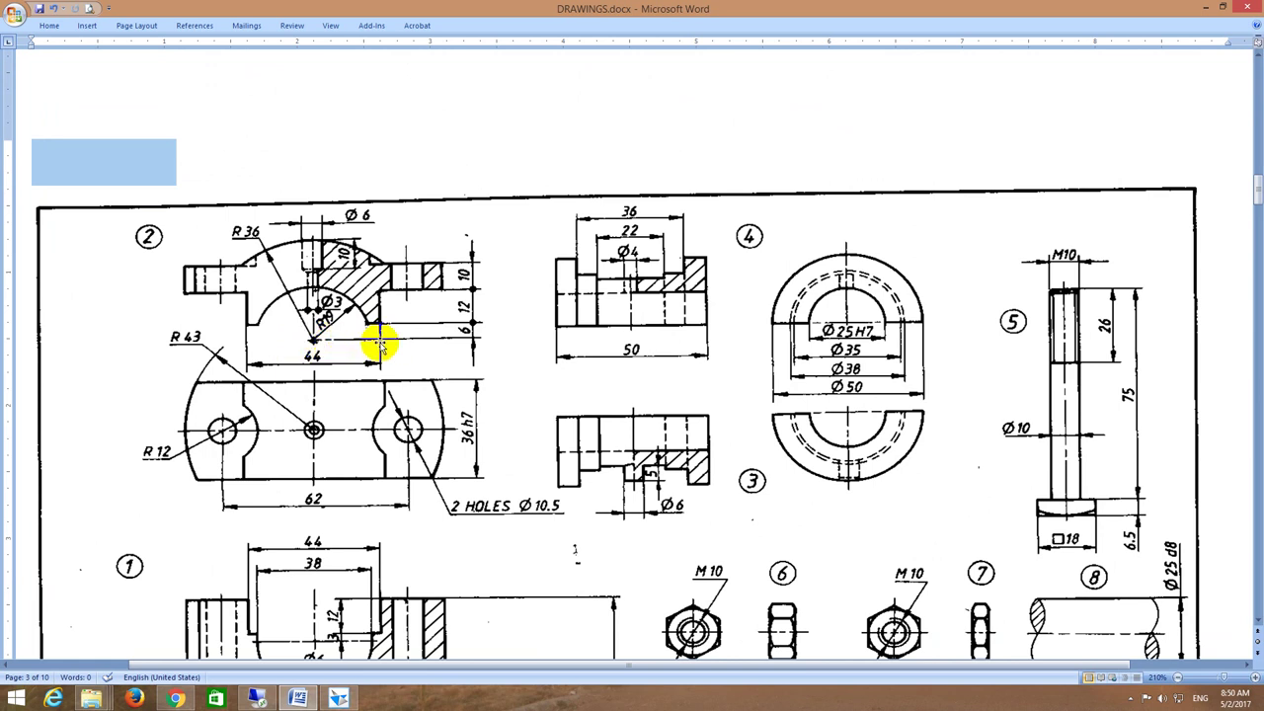
pyautogui.moveTo(368, 316); pyautogui.dragTo(380, 321)
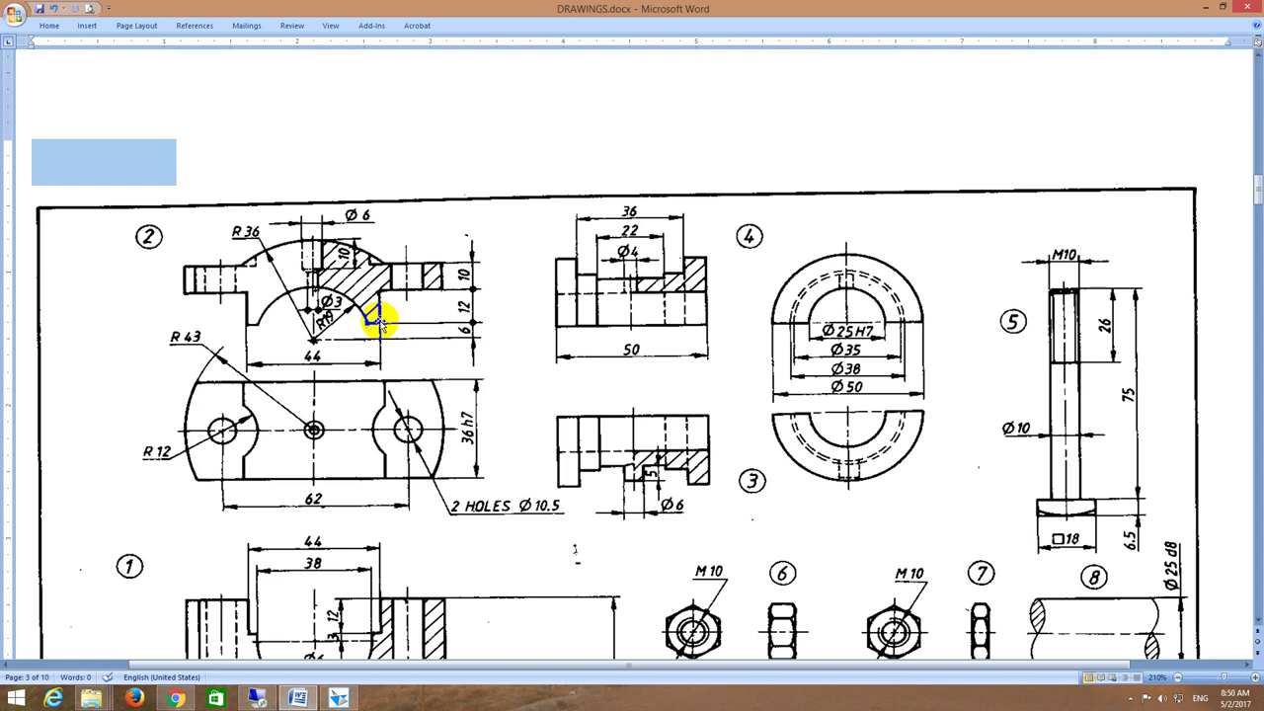
pyautogui.moveTo(361, 306)
pyautogui.mouseDown()
pyautogui.moveTo(349, 317)
pyautogui.moveTo(361, 325)
pyautogui.moveTo(320, 334)
pyautogui.moveTo(310, 290)
pyautogui.moveTo(378, 322)
pyautogui.mouseUp()
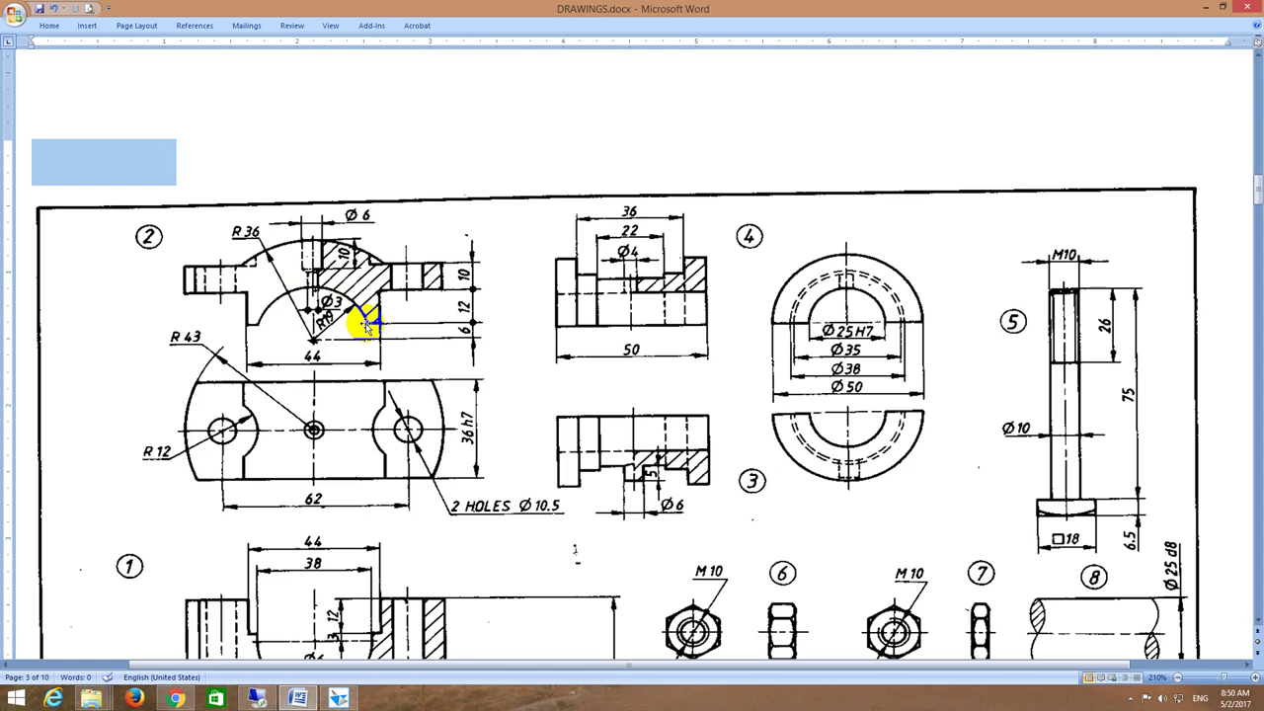
pyautogui.moveTo(362, 309); pyautogui.dragTo(381, 331)
pyautogui.moveTo(378, 325); pyautogui.dragTo(381, 292)
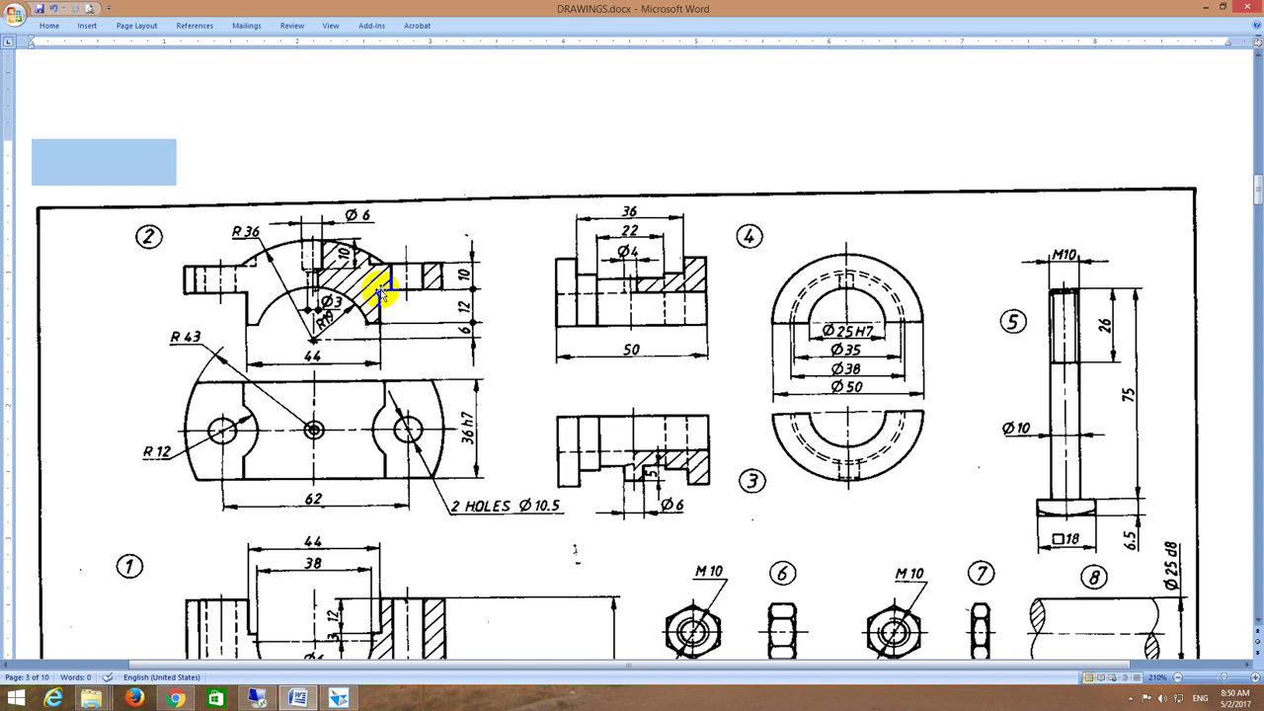
pyautogui.moveTo(378, 290); pyautogui.dragTo(431, 292)
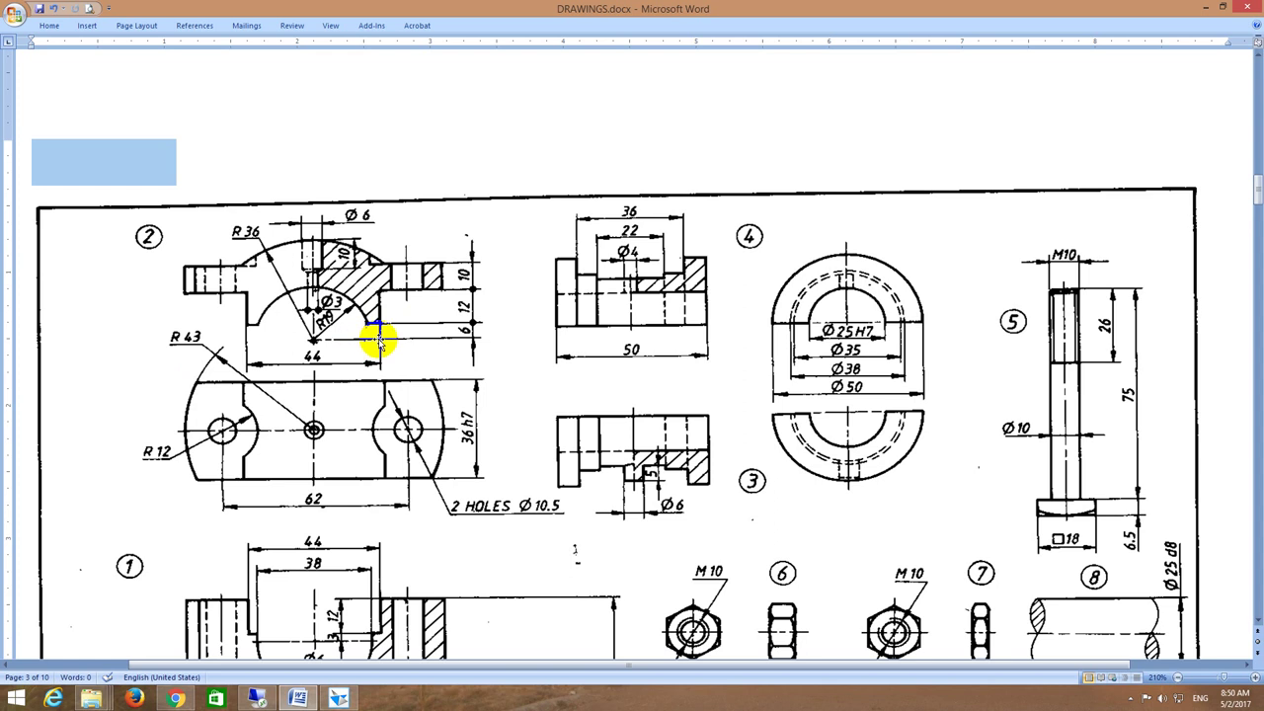
pyautogui.click(185, 351)
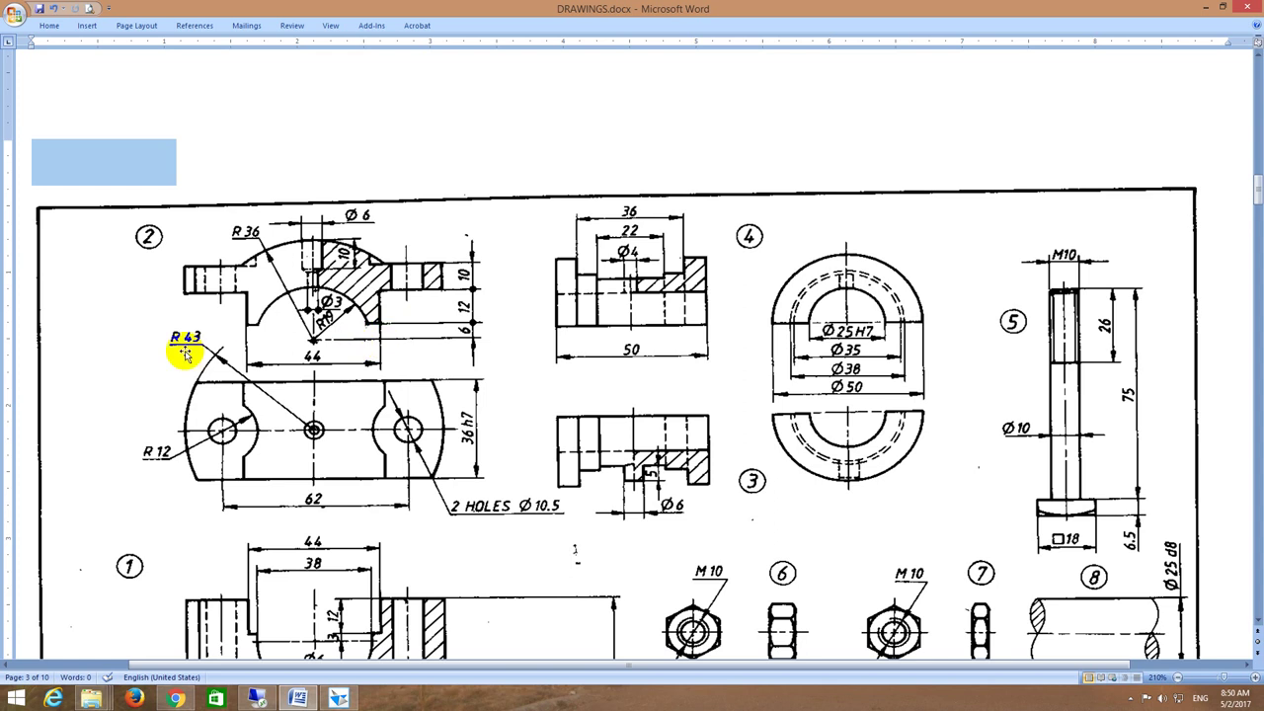
pyautogui.click(378, 286)
pyautogui.moveTo(378, 286)
pyautogui.mouseDown()
pyautogui.moveTo(441, 288)
pyautogui.moveTo(443, 265)
pyautogui.mouseUp()
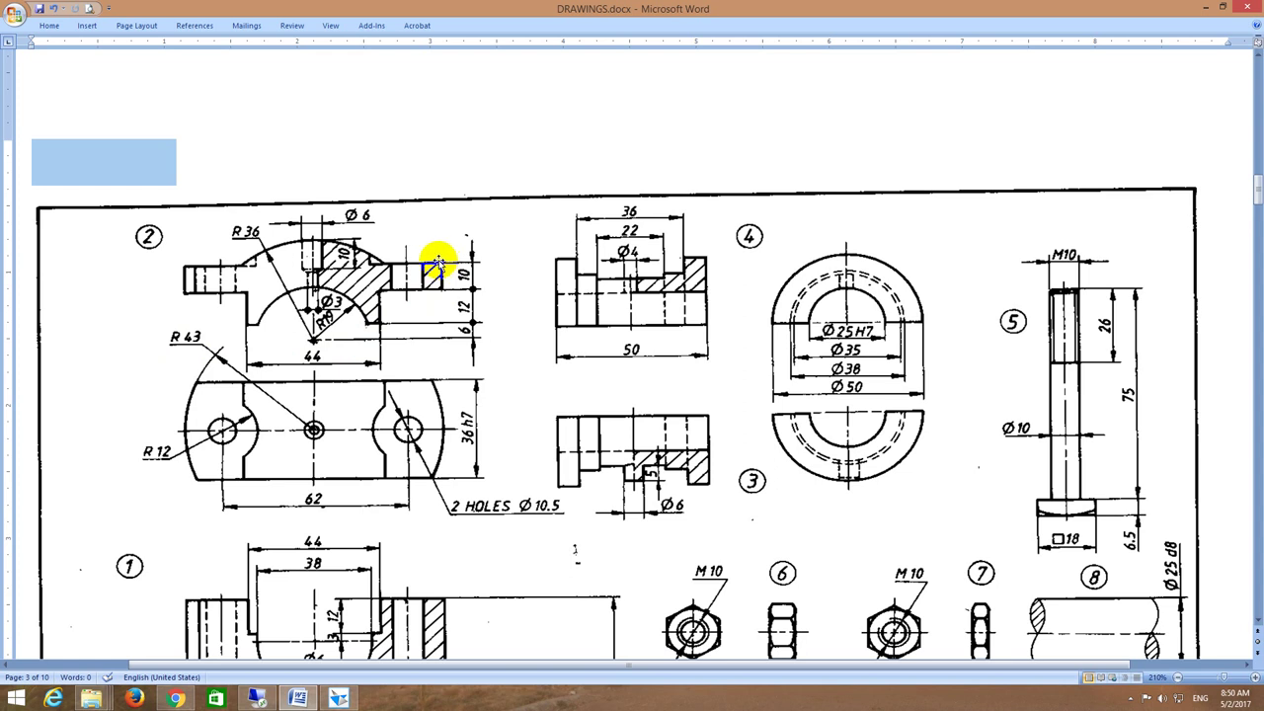
pyautogui.moveTo(438, 262)
pyautogui.mouseDown()
pyautogui.moveTo(364, 260)
pyautogui.moveTo(460, 260)
pyautogui.moveTo(361, 258)
pyautogui.moveTo(314, 339)
pyautogui.moveTo(281, 247)
pyautogui.moveTo(320, 238)
pyautogui.moveTo(389, 274)
pyautogui.moveTo(417, 268)
pyautogui.moveTo(373, 259)
pyautogui.moveTo(392, 267)
pyautogui.moveTo(358, 270)
pyautogui.moveTo(314, 235)
pyautogui.moveTo(314, 281)
pyautogui.mouseUp()
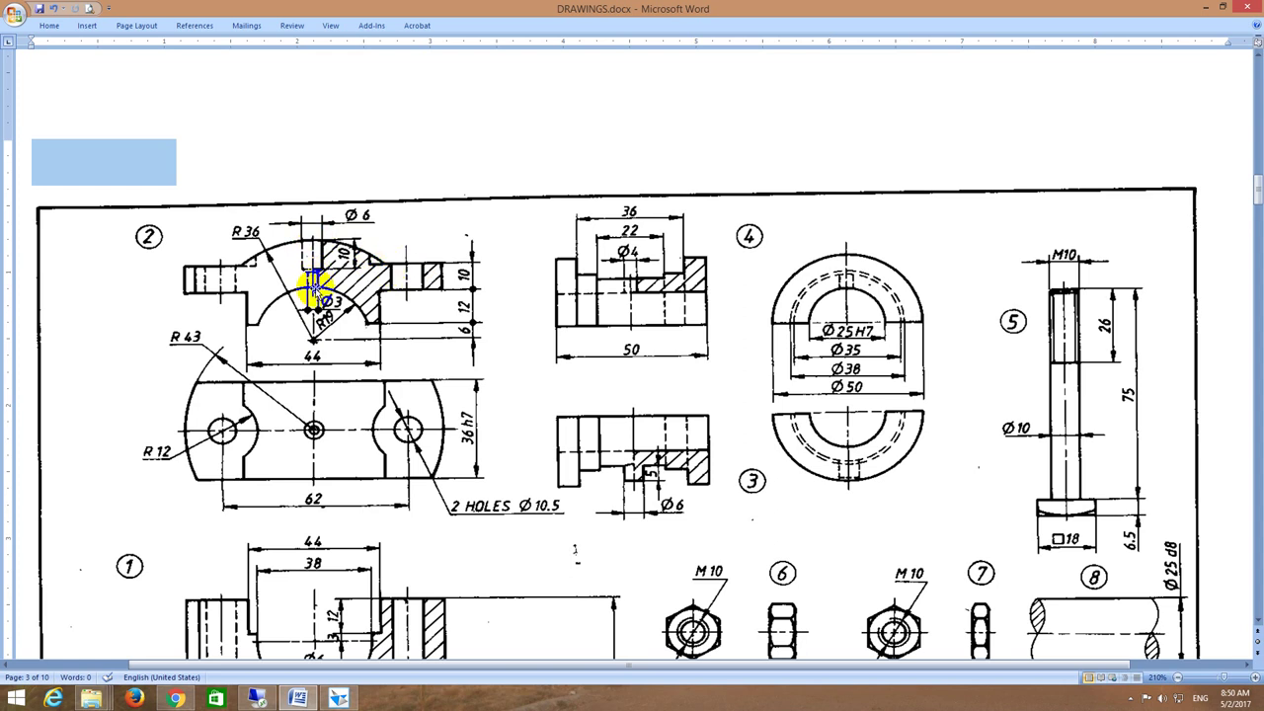
pyautogui.moveTo(314, 284); pyautogui.dragTo(317, 209)
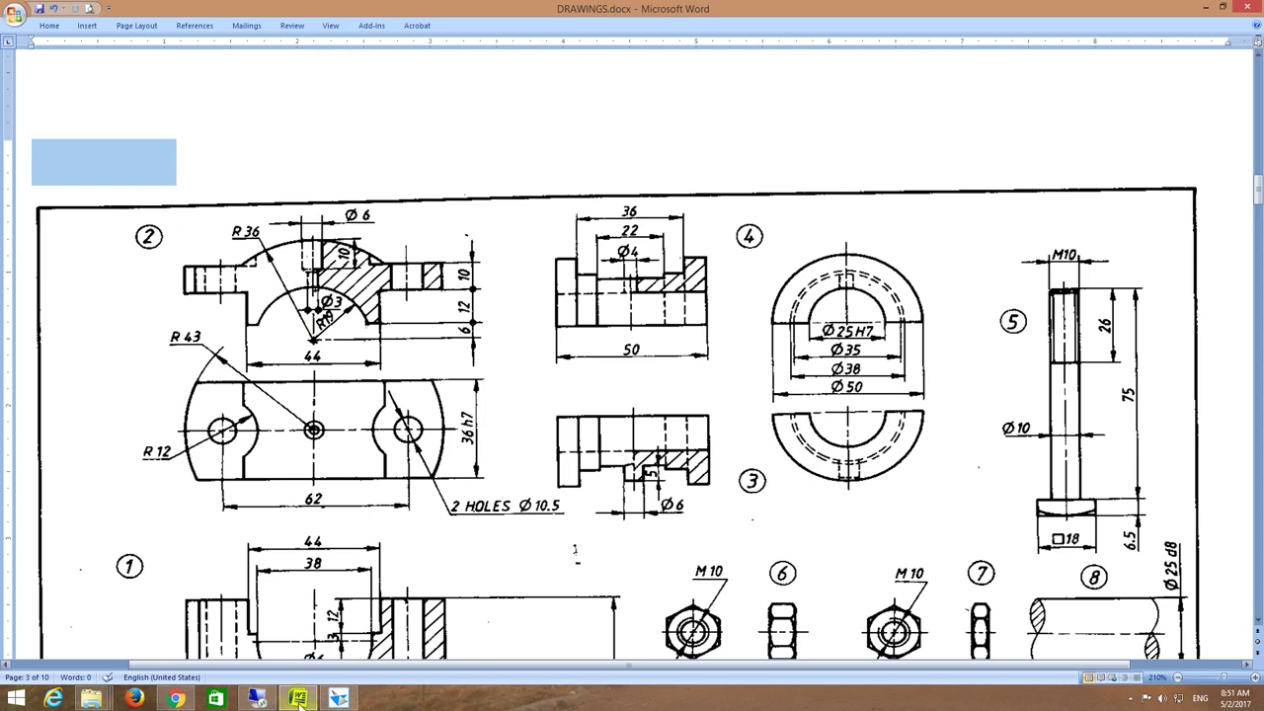
# Step: Switch back to Solid Edge and close the 1_Body part
pyautogui.click(336, 698)
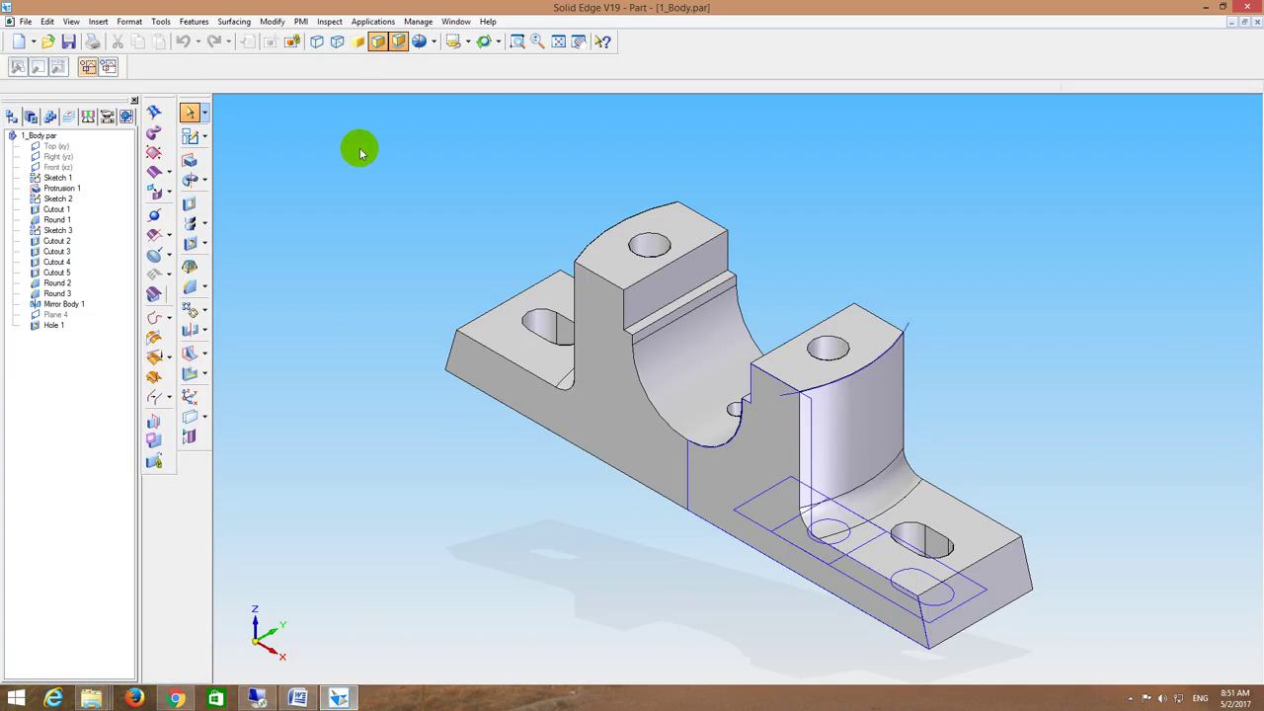
pyautogui.click(1256, 21)
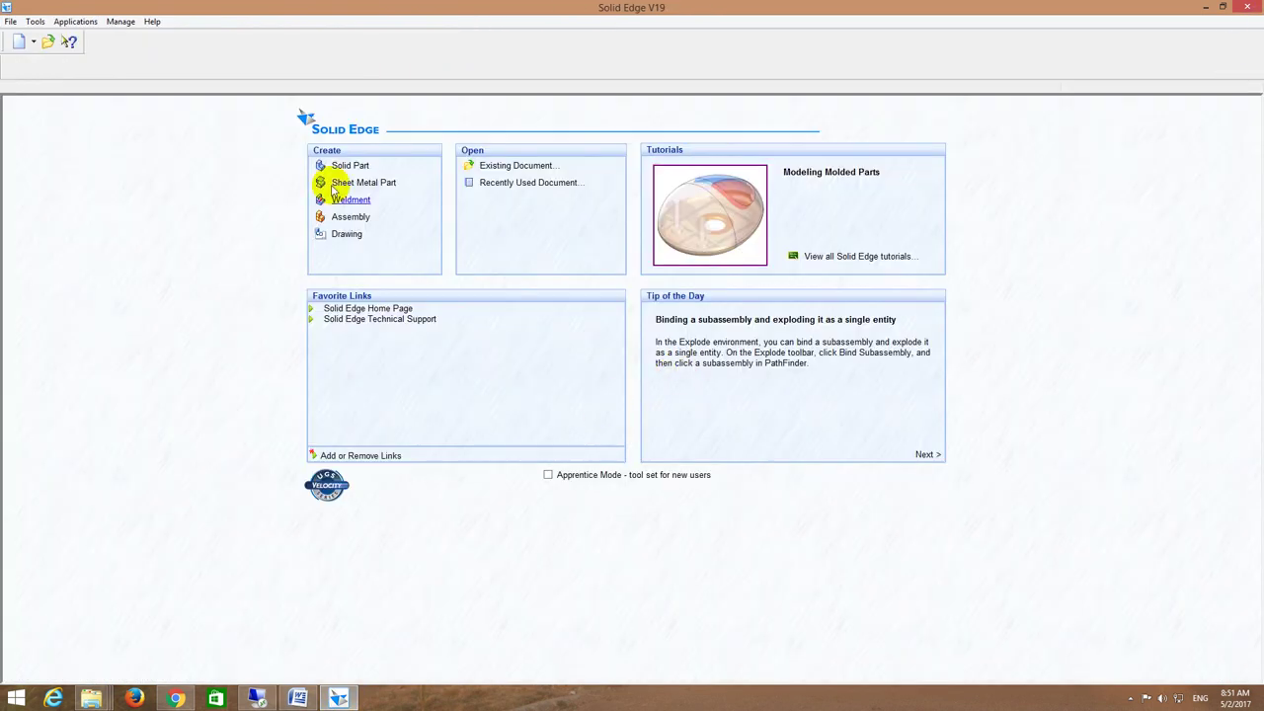
# Step: Create a new solid part and sketch a 22 mm horizontal line from the origin on the Front plane, continued with vertical and return edges
pyautogui.click(345, 166)
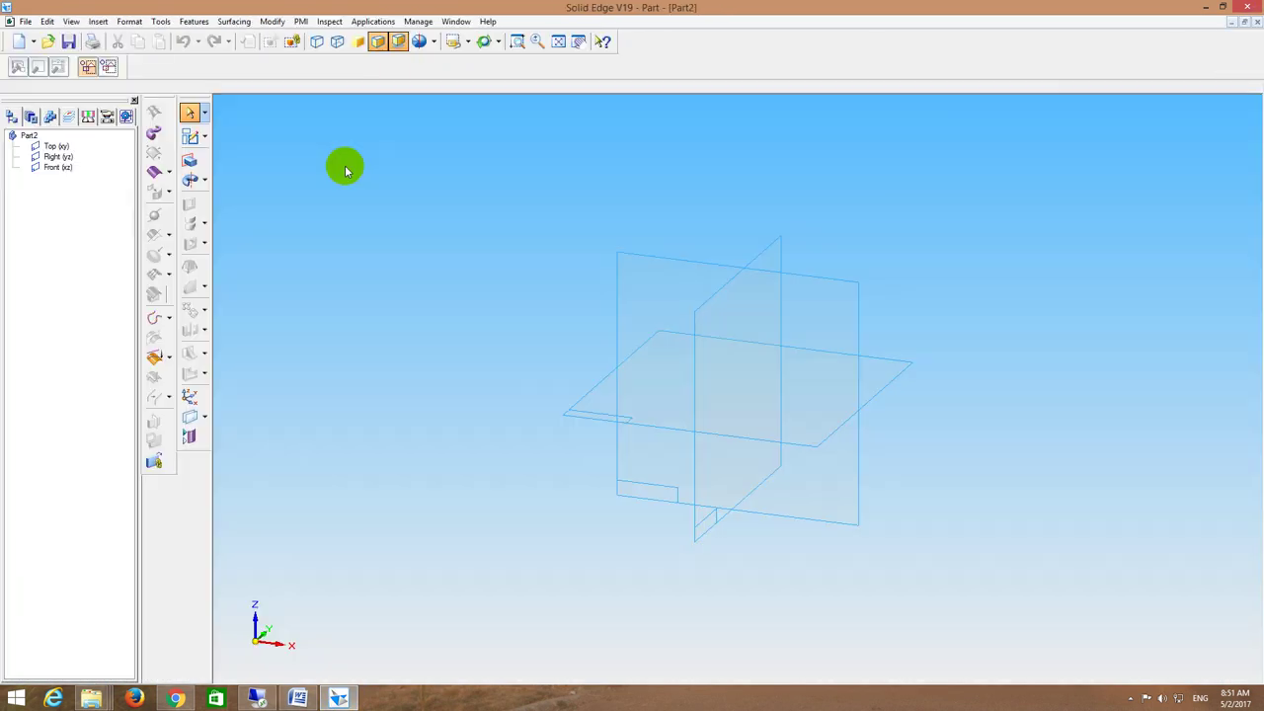
pyautogui.click(190, 136)
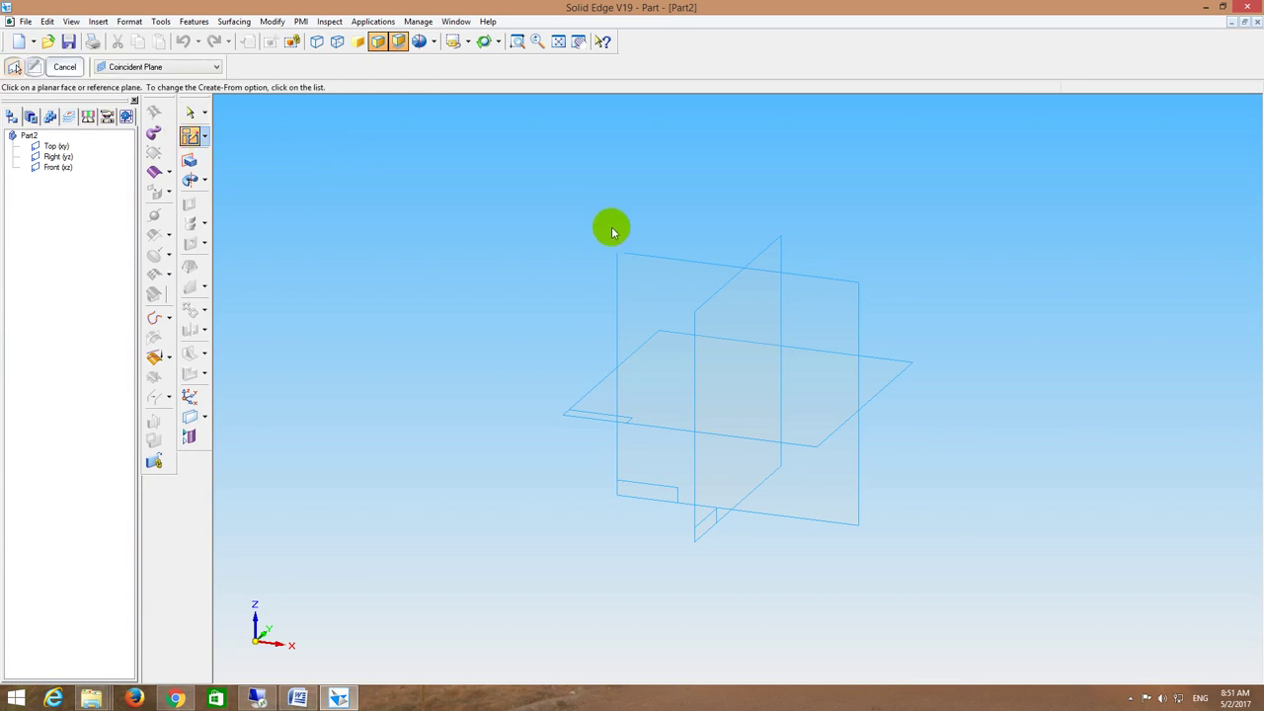
pyautogui.click(626, 253)
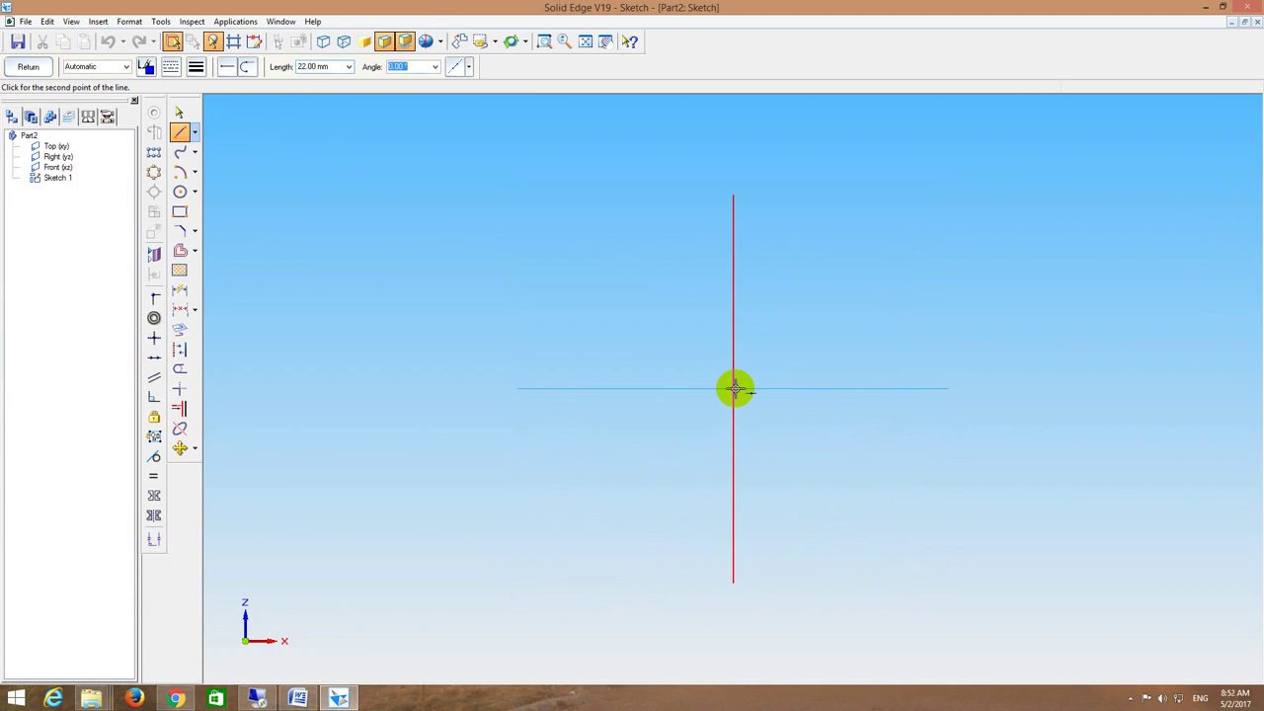
pyautogui.click(735, 389)
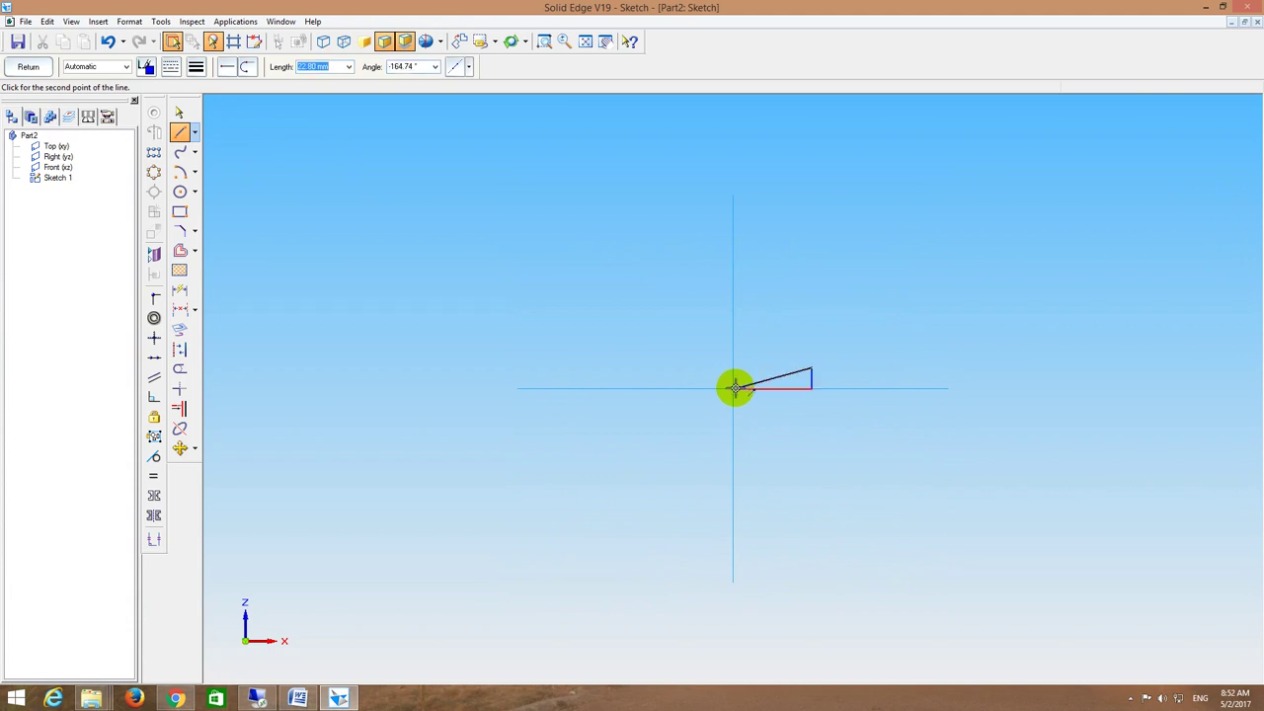
pyautogui.doubleClick(783, 366)
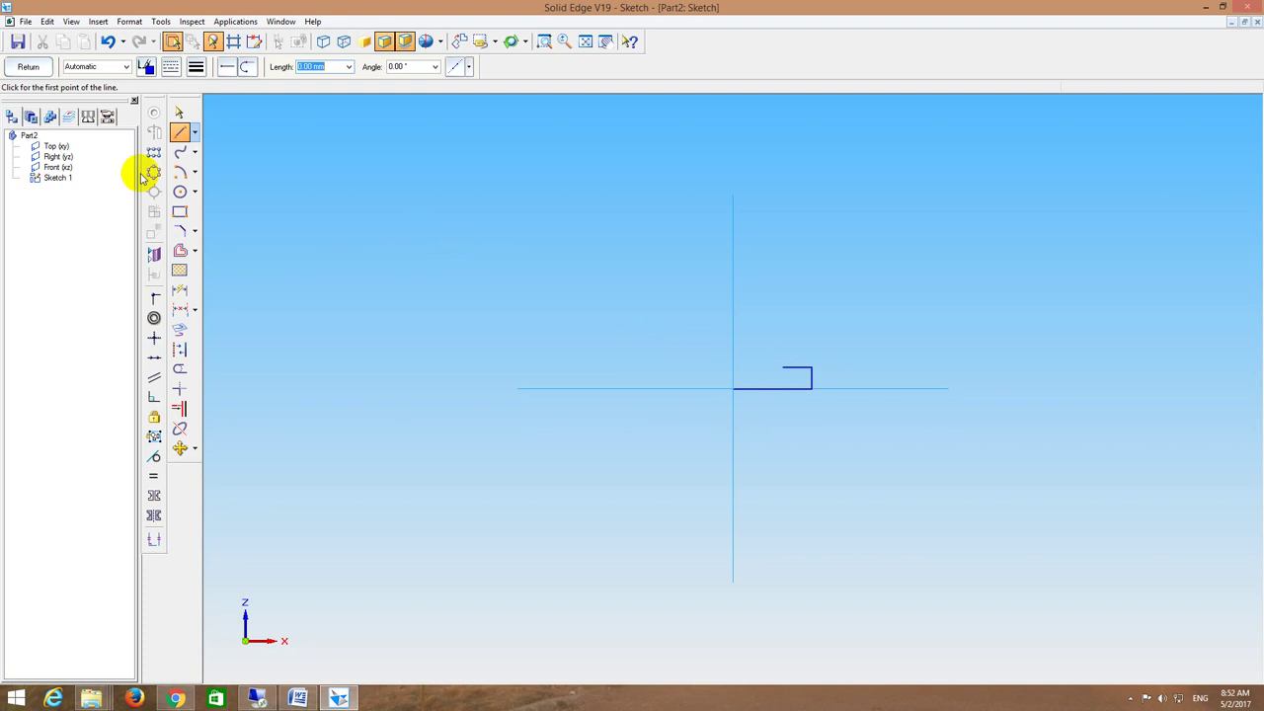
# Step: Draw a 19 mm radius arc centred on the origin, from the vertical axis down past the short return edge
pyautogui.click(179, 172)
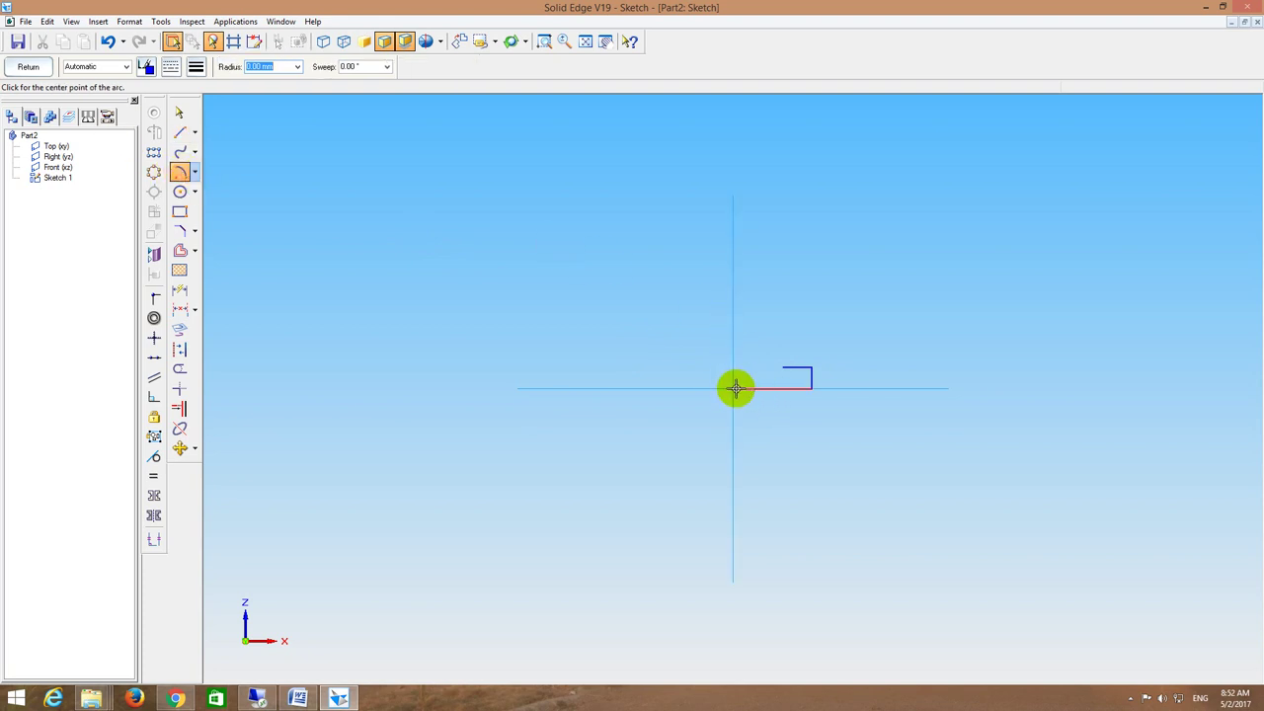
pyautogui.click(735, 388)
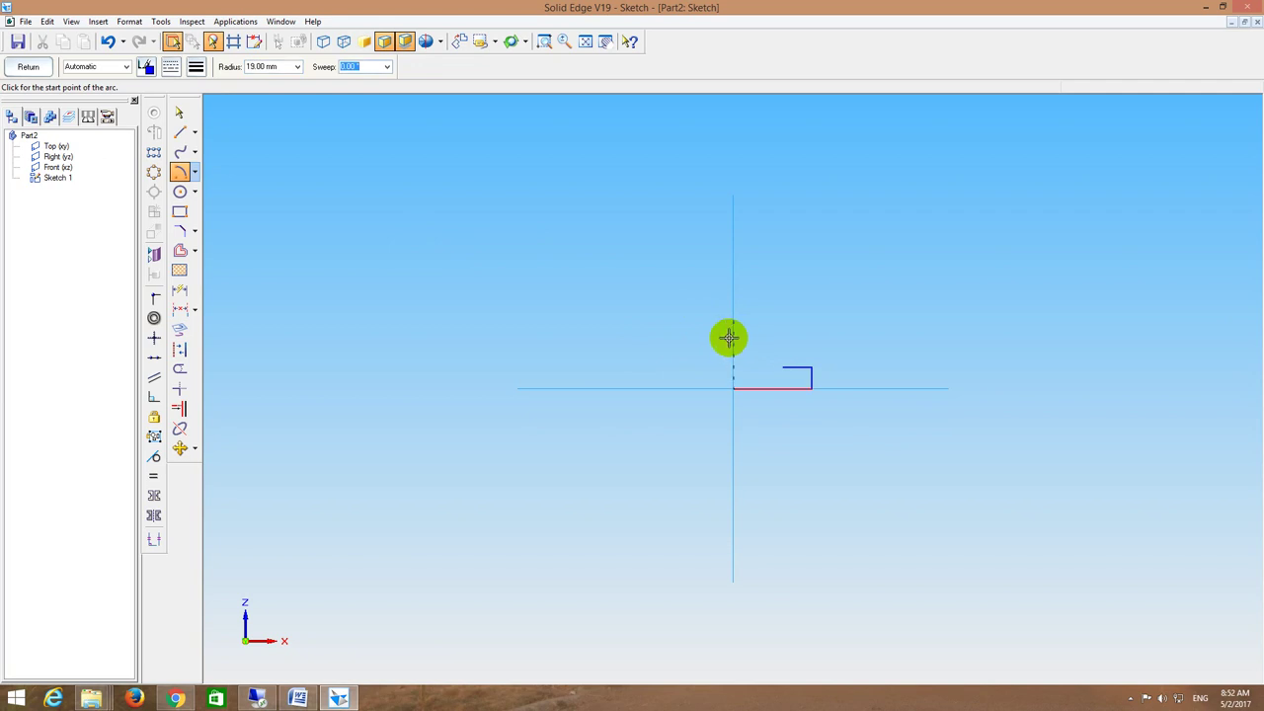
pyautogui.click(733, 336)
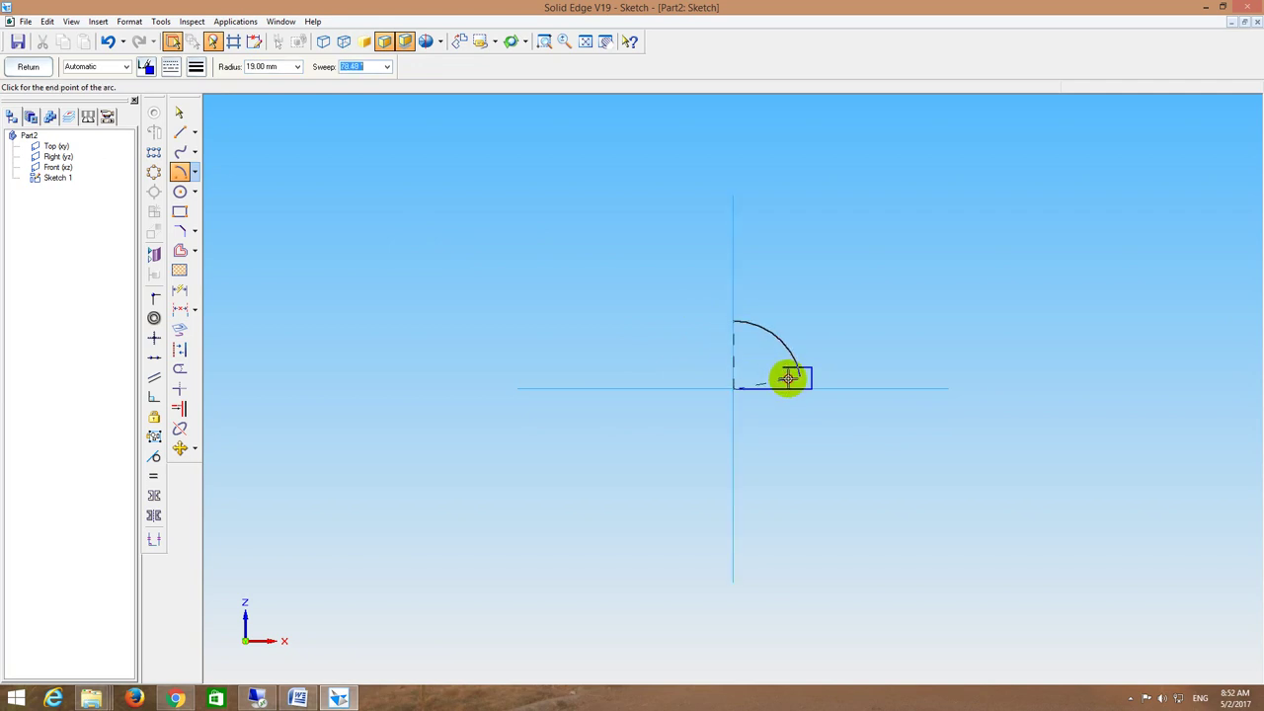
pyautogui.click(787, 375)
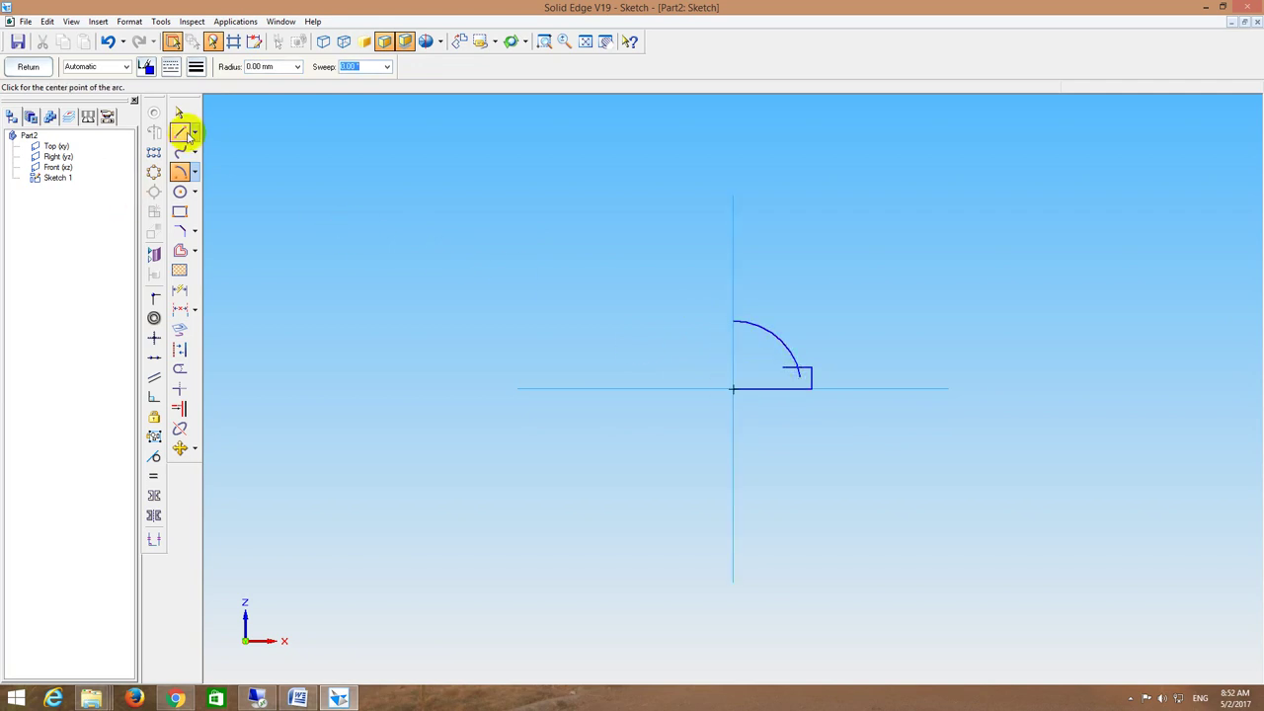
# Step: Trim the arc and return edge where they cross, and remove the horizontal base line and the vertical side line
pyautogui.click(179, 369)
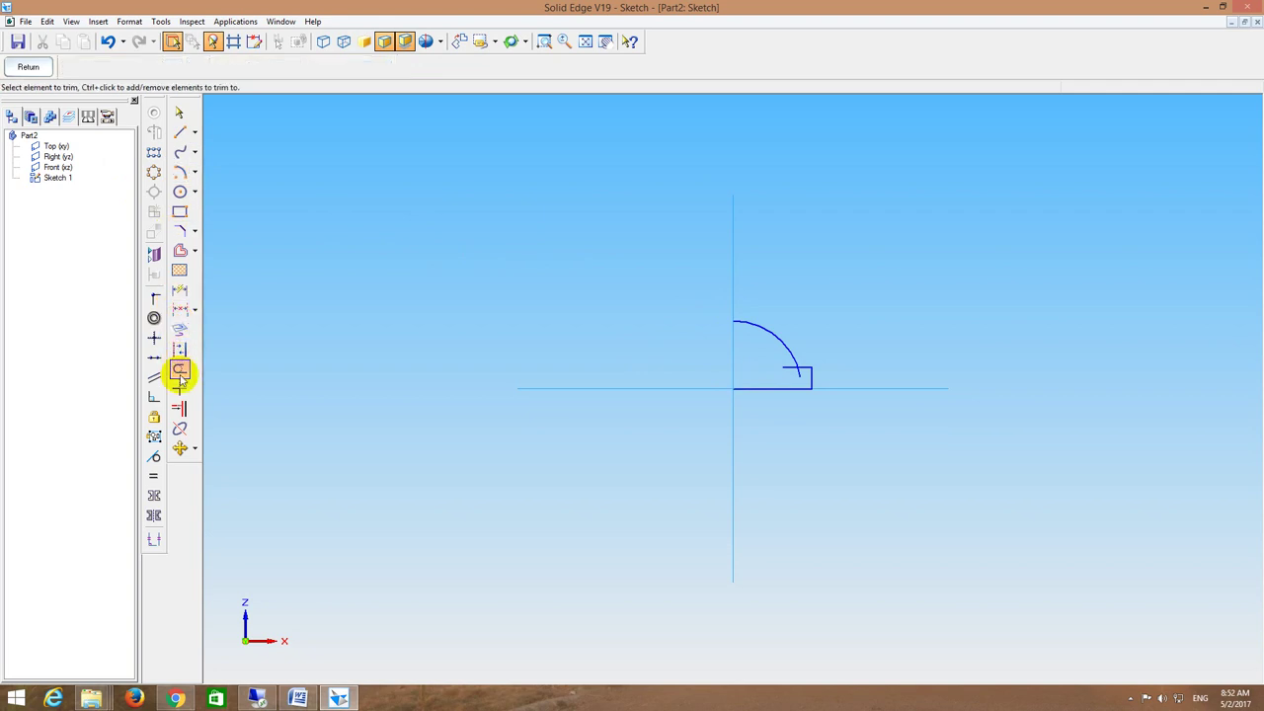
pyautogui.click(795, 380)
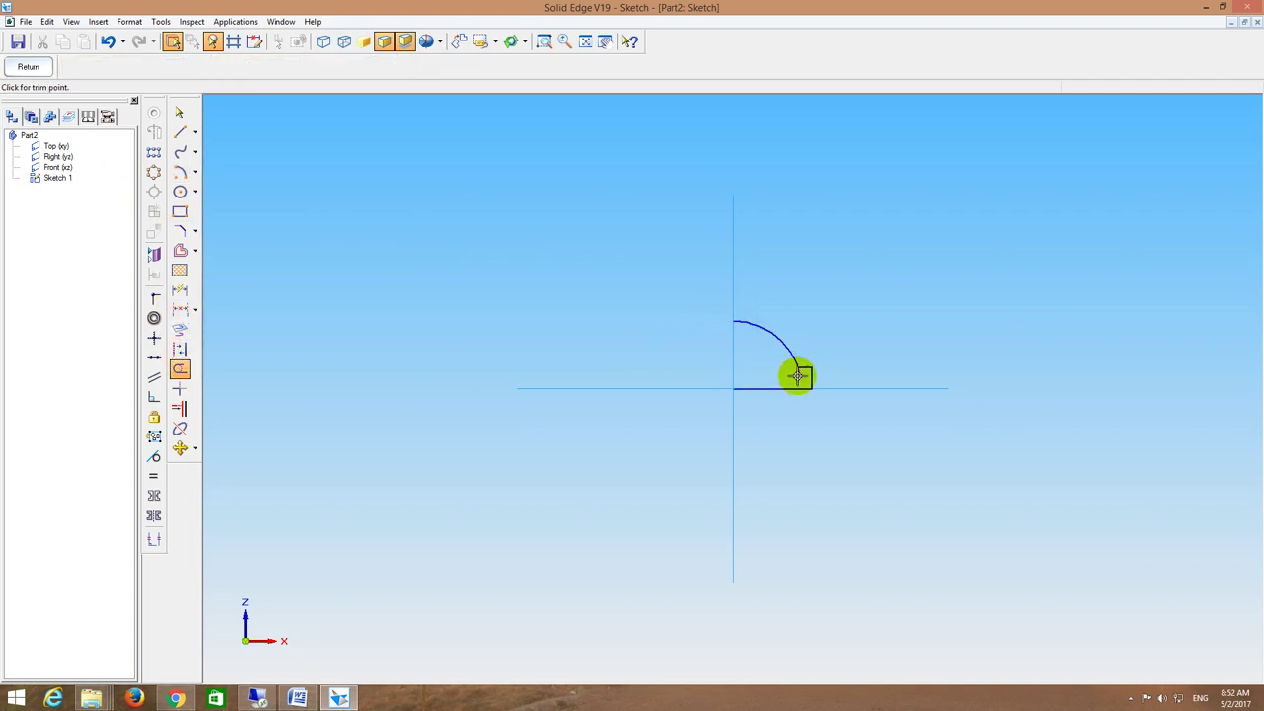
pyautogui.moveTo(760, 381); pyautogui.dragTo(768, 436)
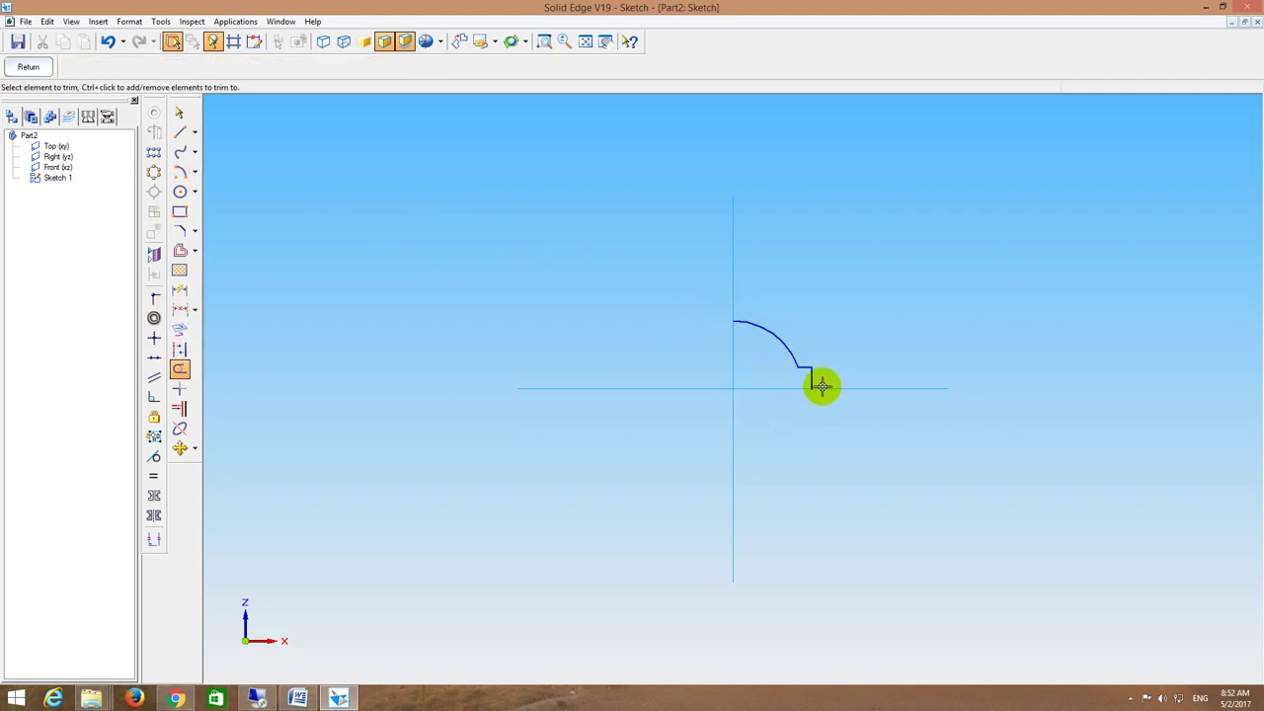
pyautogui.moveTo(820, 386); pyautogui.dragTo(784, 386)
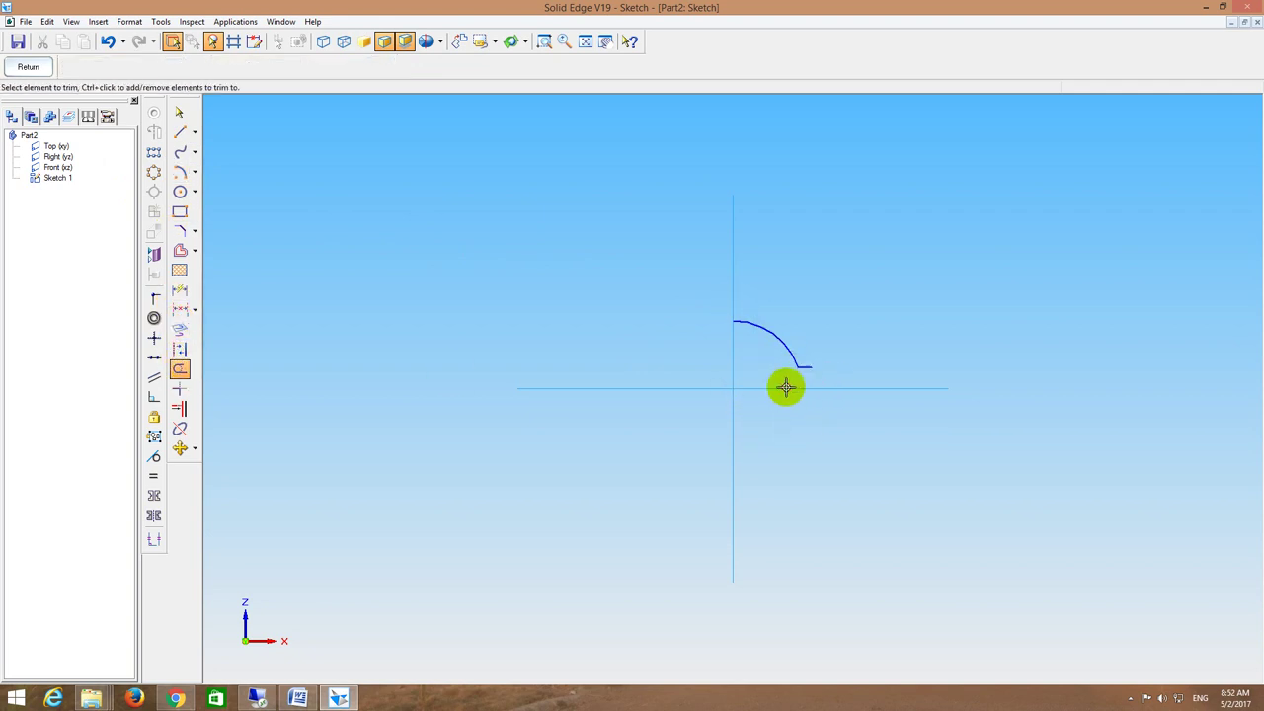
# Step: Draw a vertical line up from the short edge's outer end, followed by a 21 mm horizontal line outward for the flange underside
pyautogui.click(178, 132)
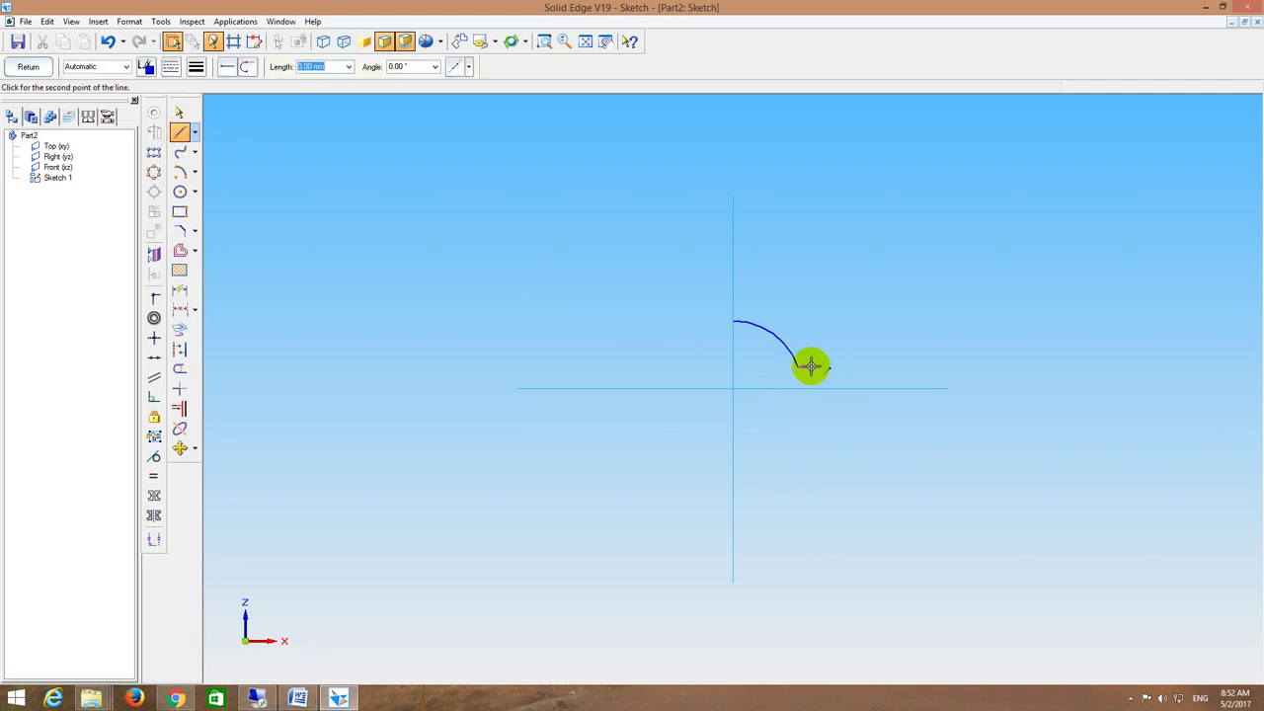
pyautogui.write('90')
pyautogui.press('Tab')
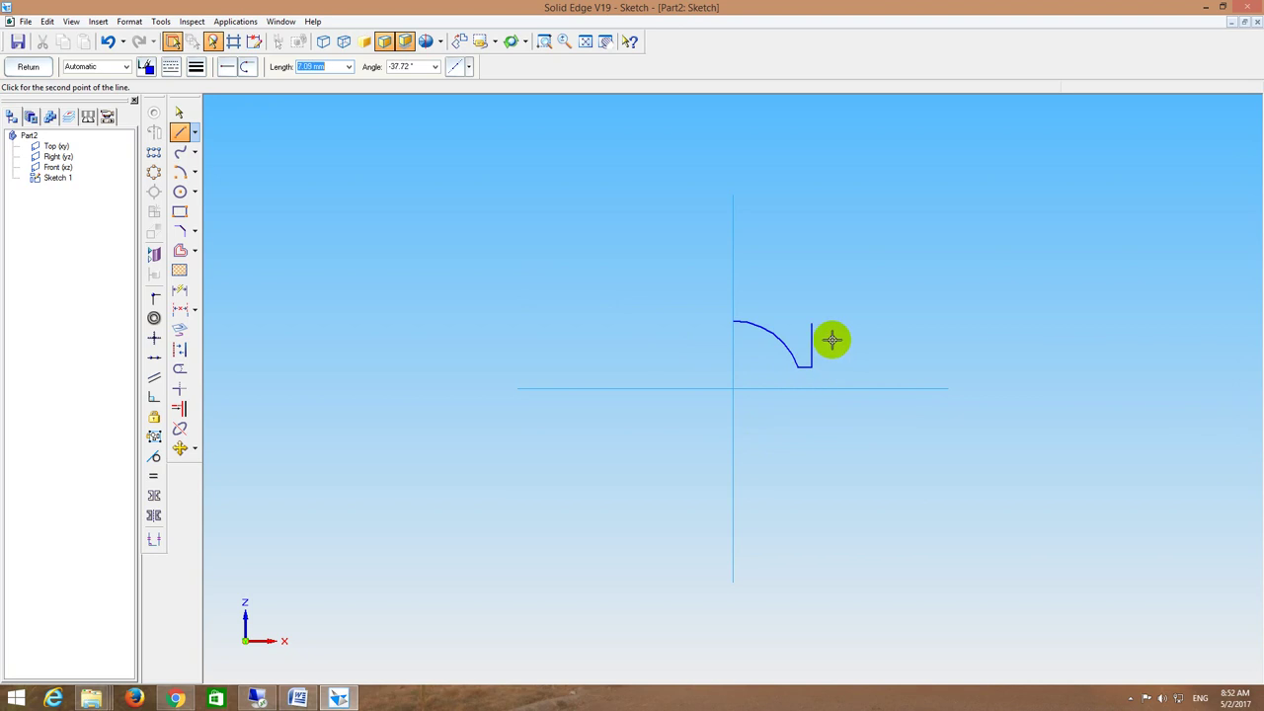
pyautogui.click(823, 322)
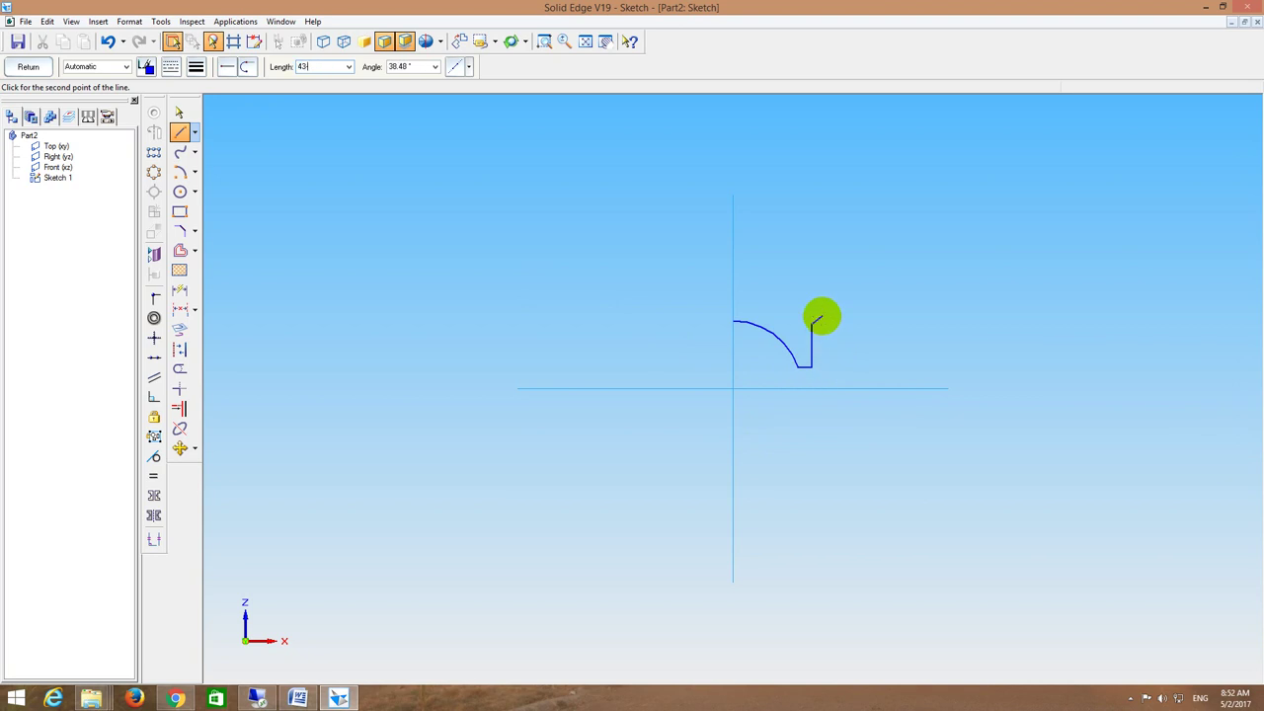
pyautogui.write('21')
pyautogui.press('Tab')
pyautogui.write('0')
pyautogui.press('Tab')
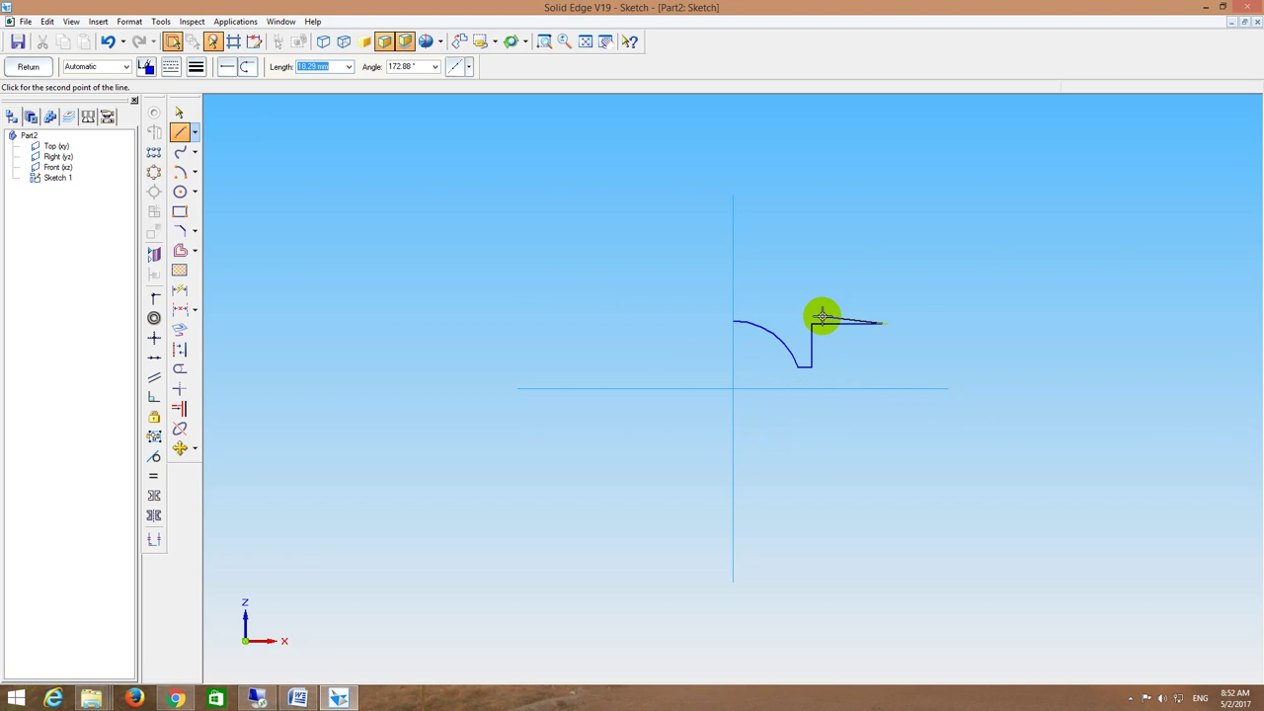
# Step: Add the flange's 10 mm vertical outer edge and a horizontal upper edge running back towards the axis
pyautogui.write('10')
pyautogui.press('Tab')
pyautogui.write('90')
pyautogui.press('Return')
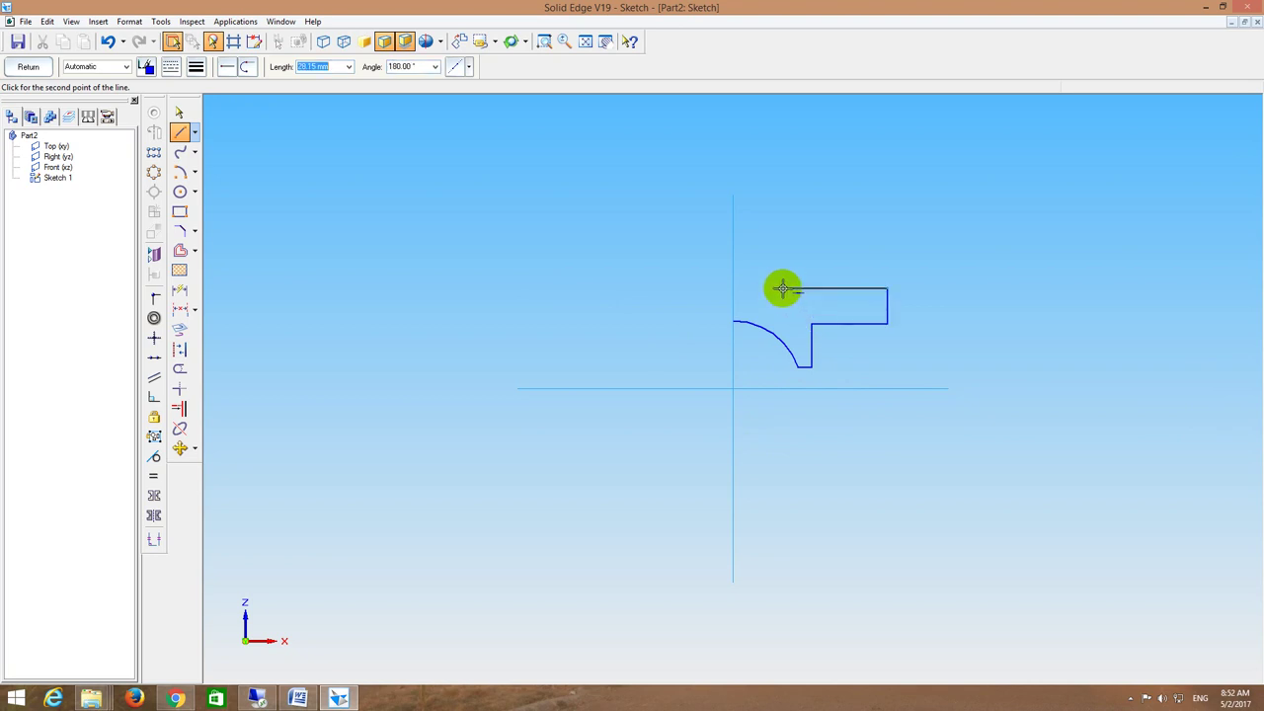
pyautogui.doubleClick(781, 288)
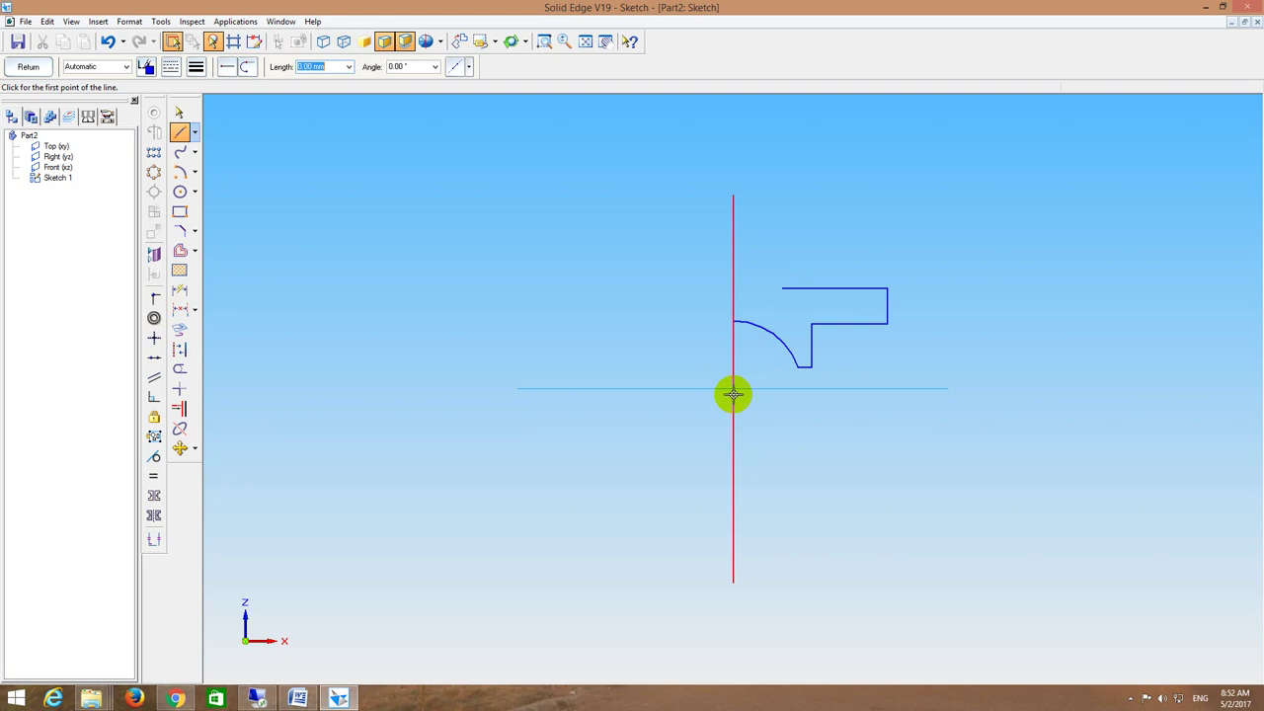
# Step: Draw a 36 mm radius arc centred on the origin, from the vertical axis across the flange's upper edge
pyautogui.click(180, 172)
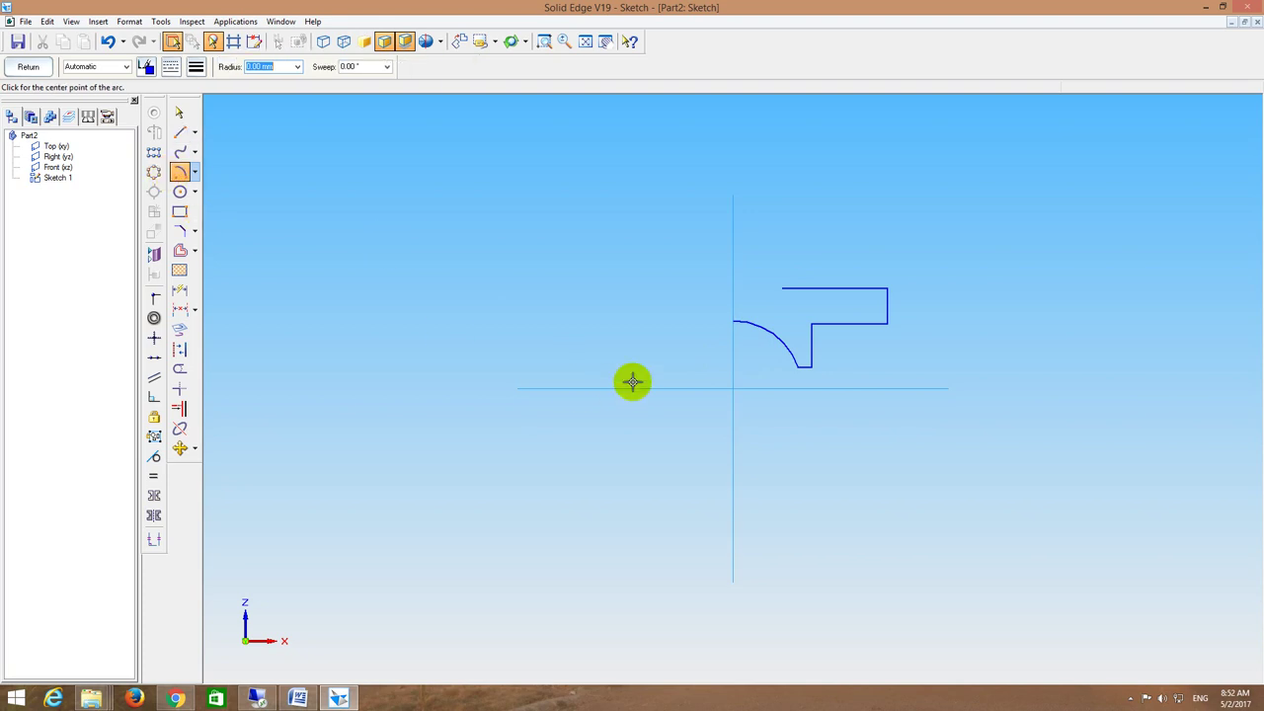
pyautogui.click(732, 389)
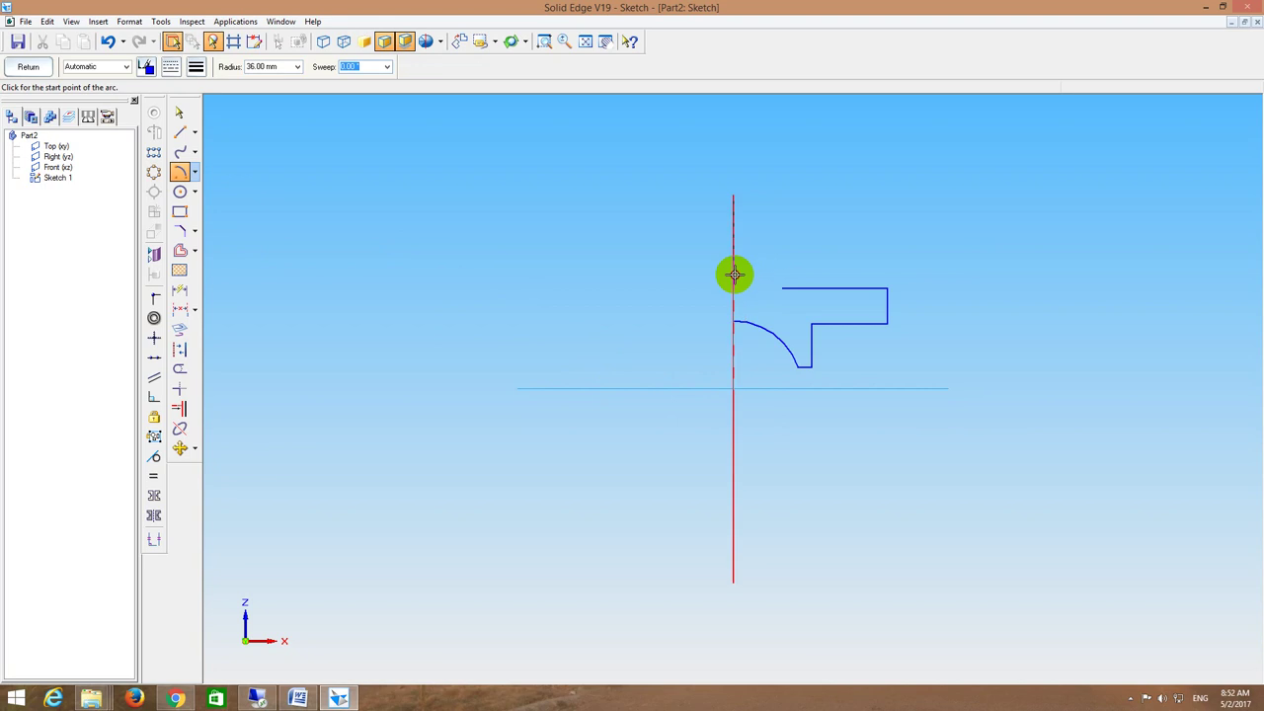
pyautogui.click(733, 262)
pyautogui.click(808, 319)
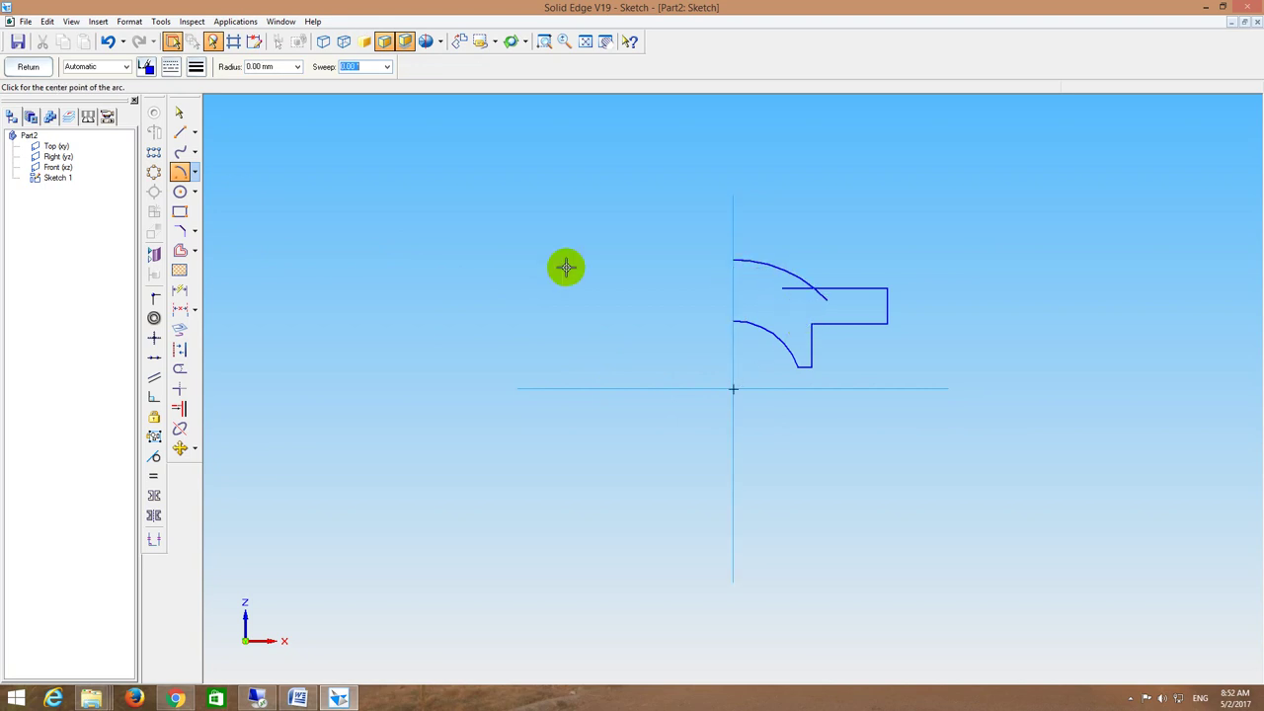
# Step: Trim the outer arc and flange edge at their crossing, close the profile with a vertical line on the axis, and exit the sketch
pyautogui.click(179, 368)
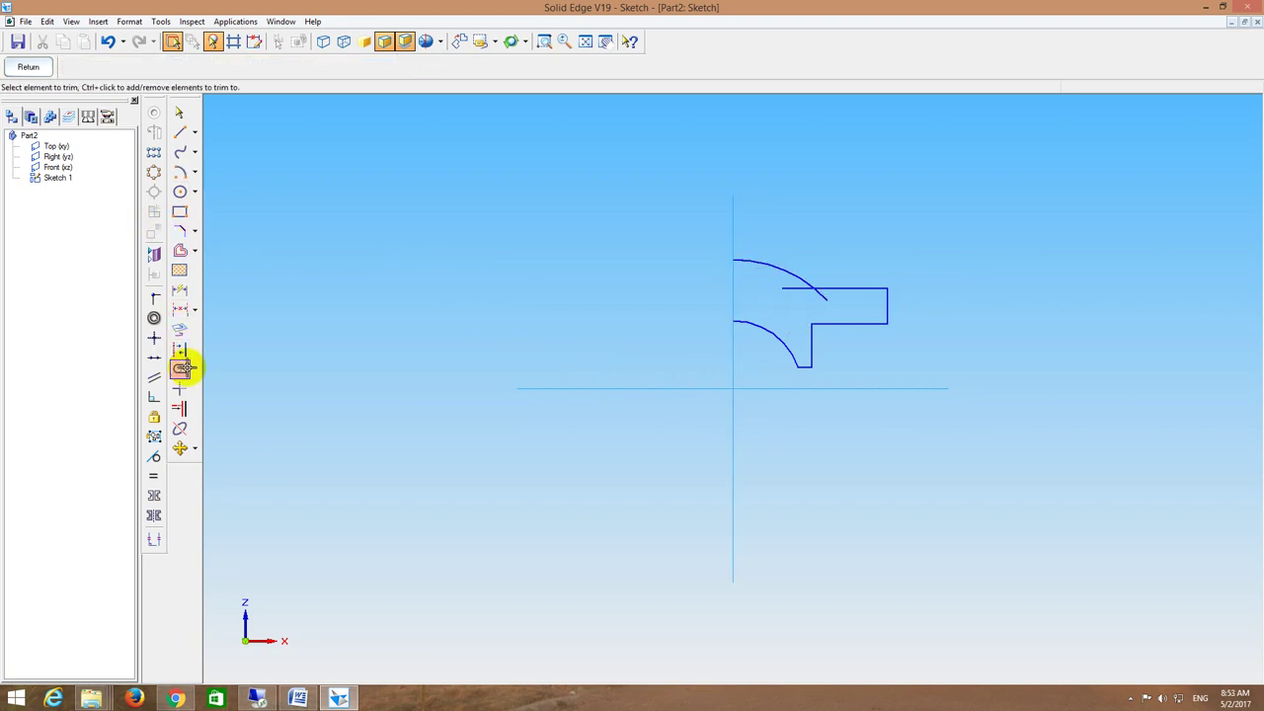
pyautogui.click(819, 294)
pyautogui.click(179, 131)
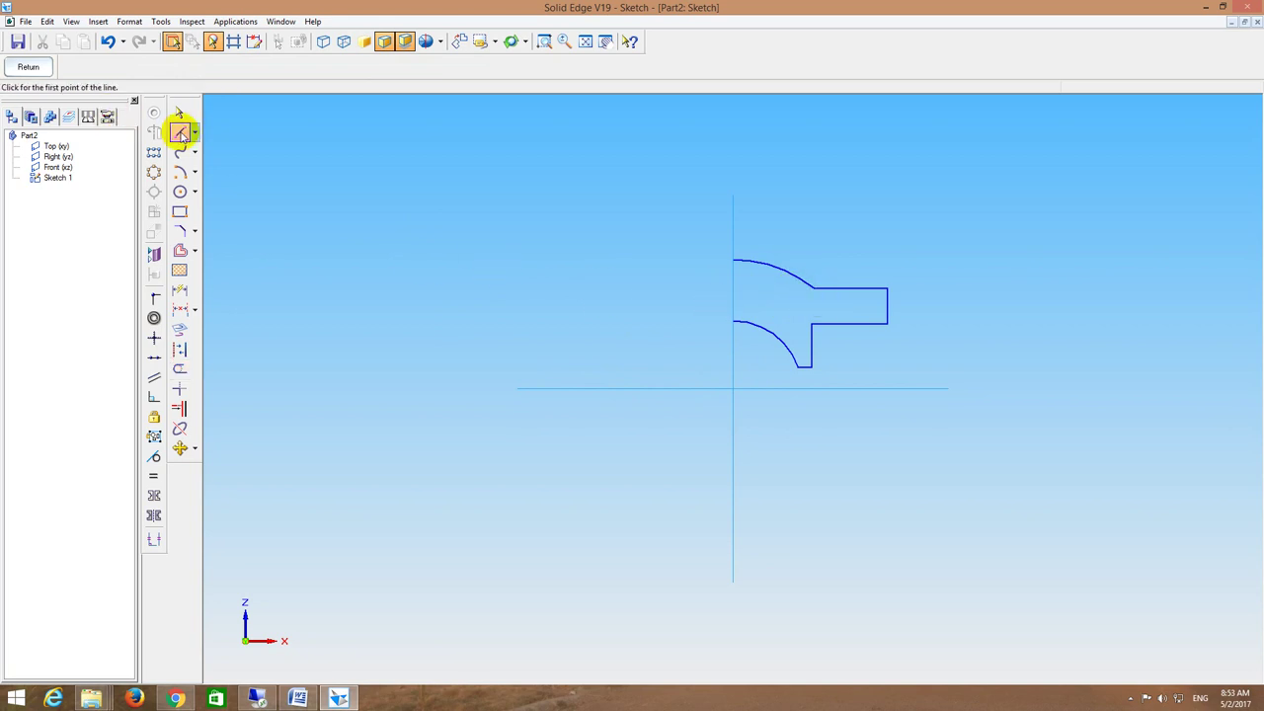
pyautogui.click(734, 260)
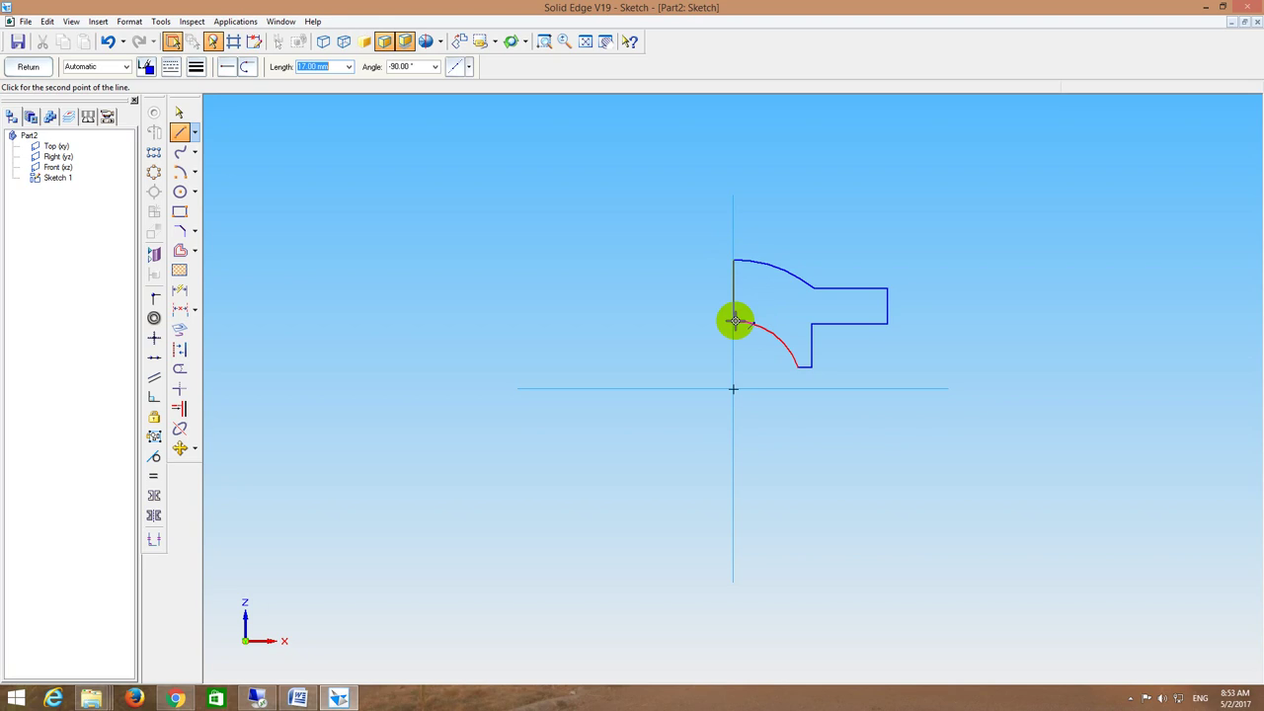
pyautogui.click(734, 320)
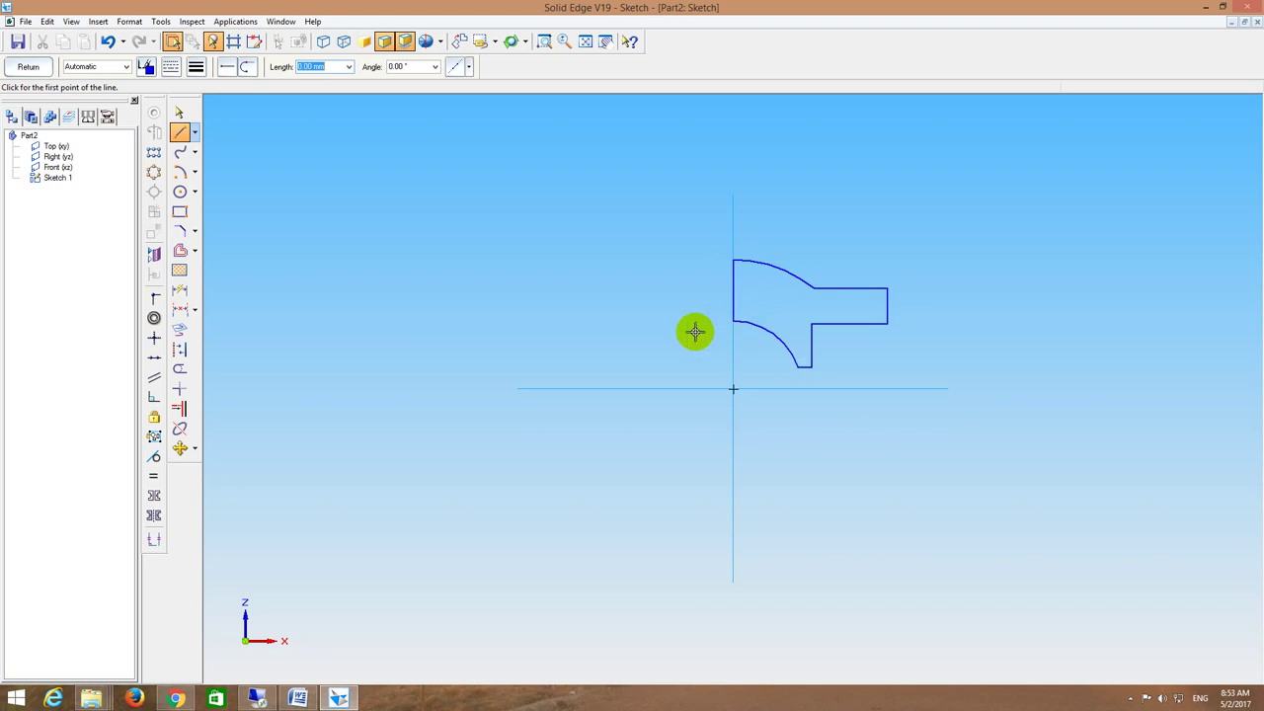
pyautogui.click(26, 61)
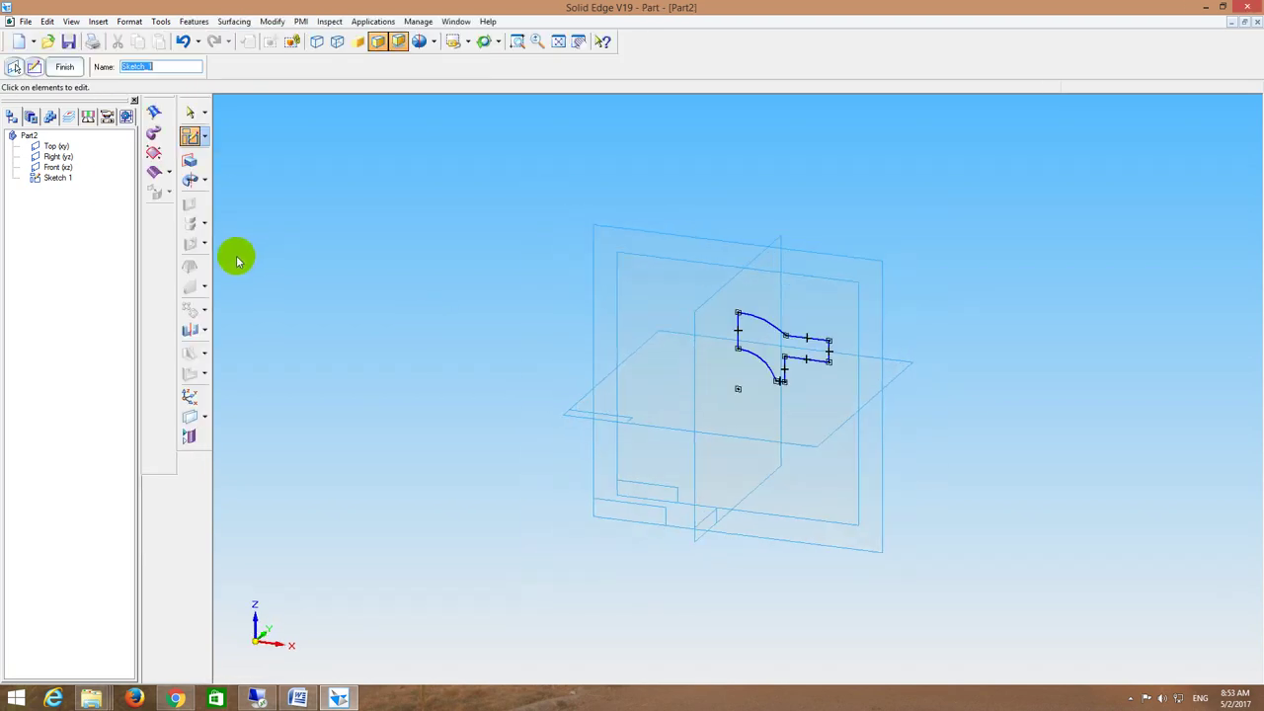
# Step: Extrude the closed half-cap profile by 36 mm behind the sketch plane
pyautogui.click(189, 161)
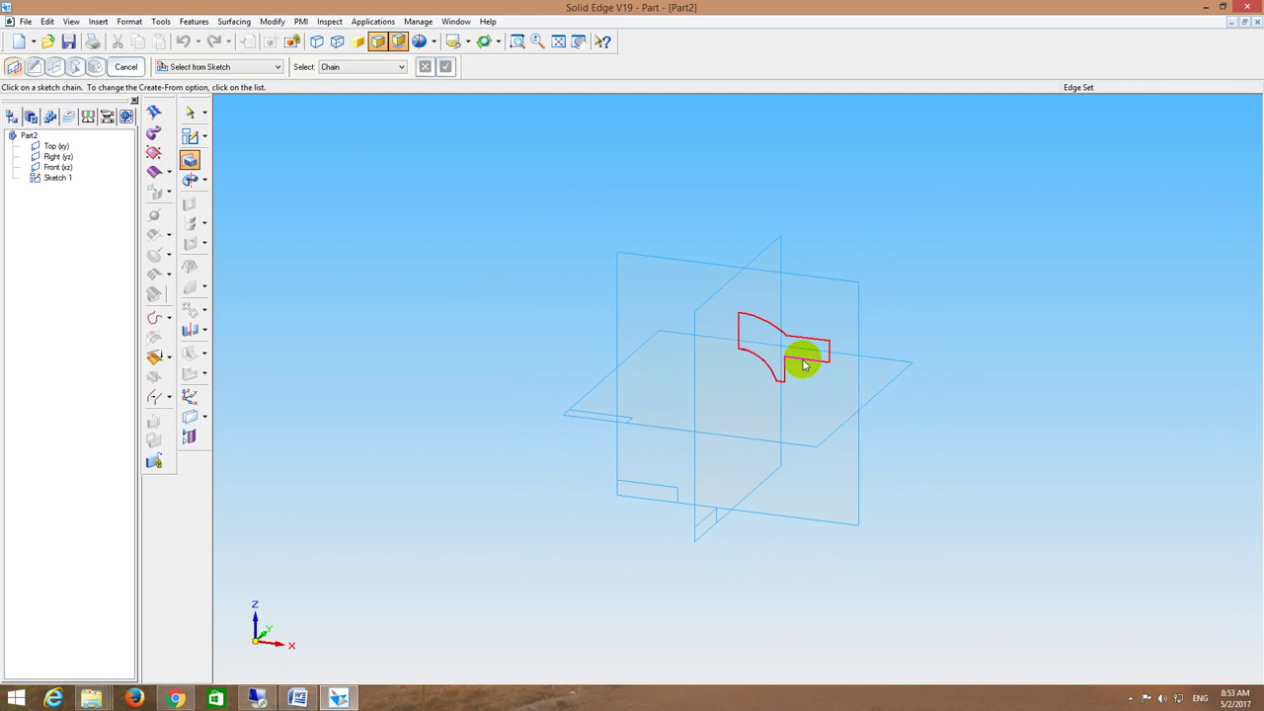
pyautogui.click(805, 360)
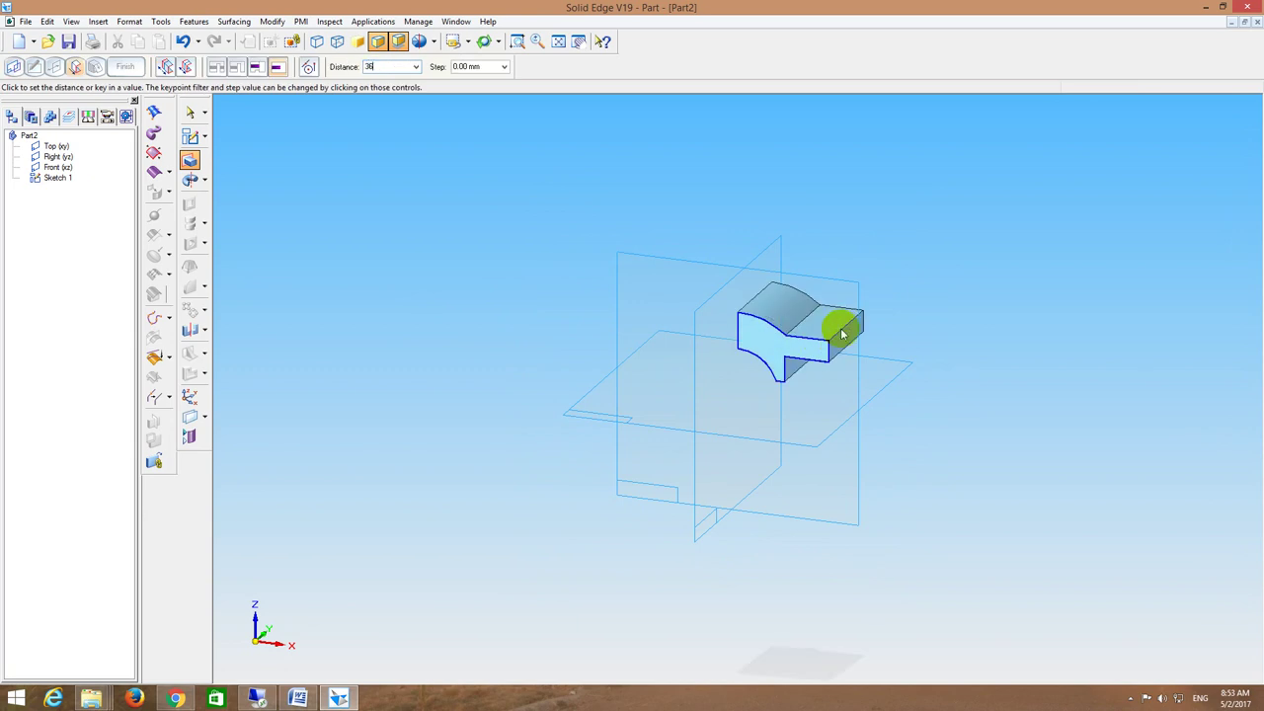
pyautogui.write('36')
pyautogui.press('Return')
pyautogui.click(855, 319)
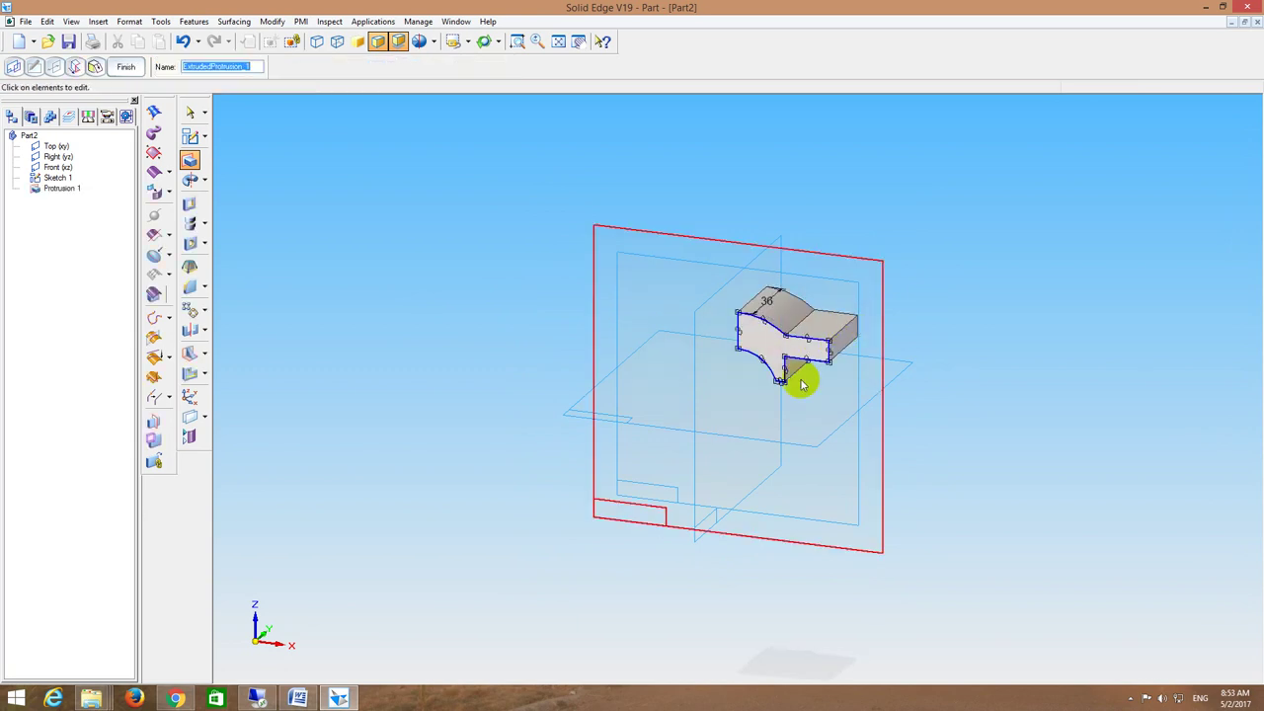
# Step: Sketch a 31 mm horizontal centreline on the flange's upper face and a 10.5 mm diameter circle at its outer end
pyautogui.click(191, 136)
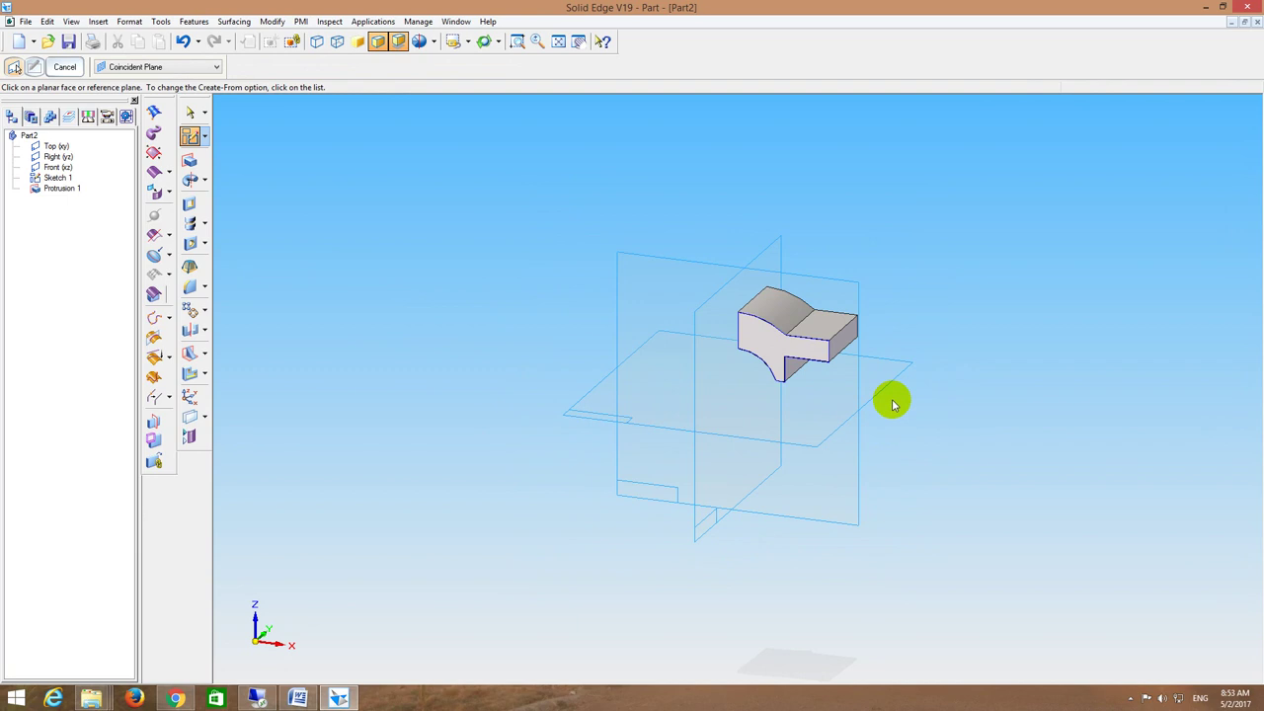
pyautogui.click(821, 332)
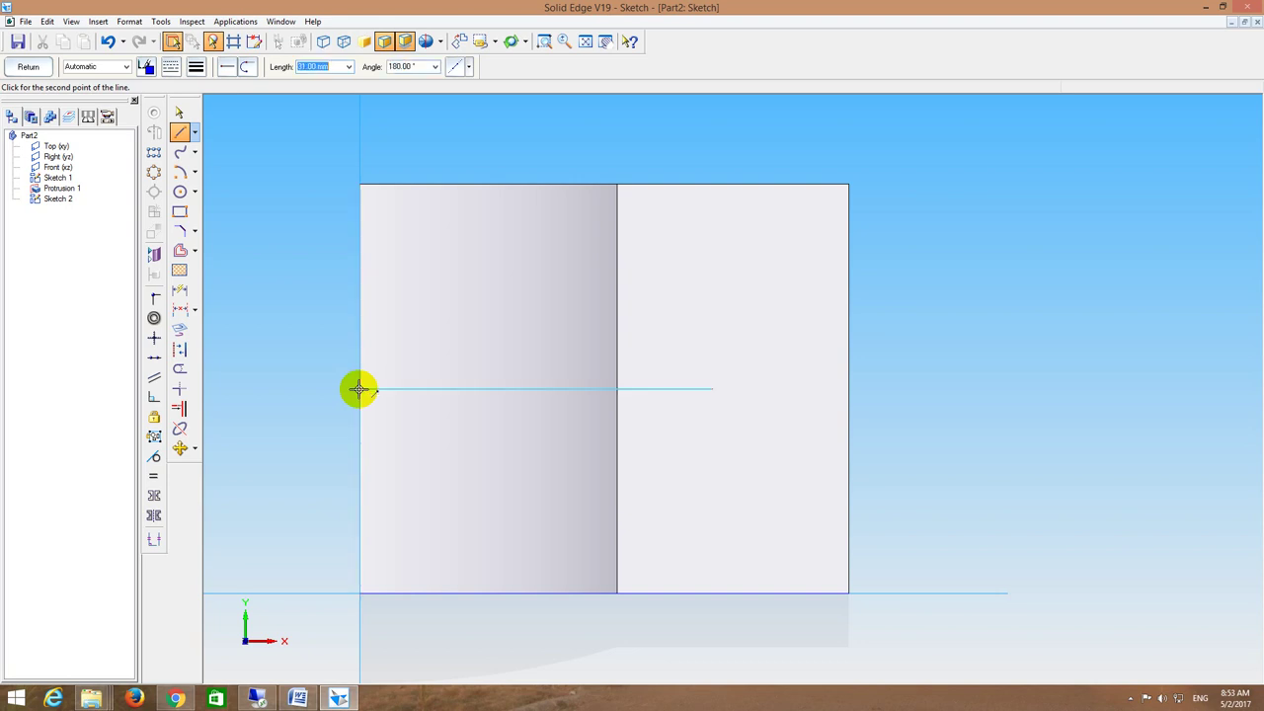
pyautogui.click(360, 388)
pyautogui.click(188, 193)
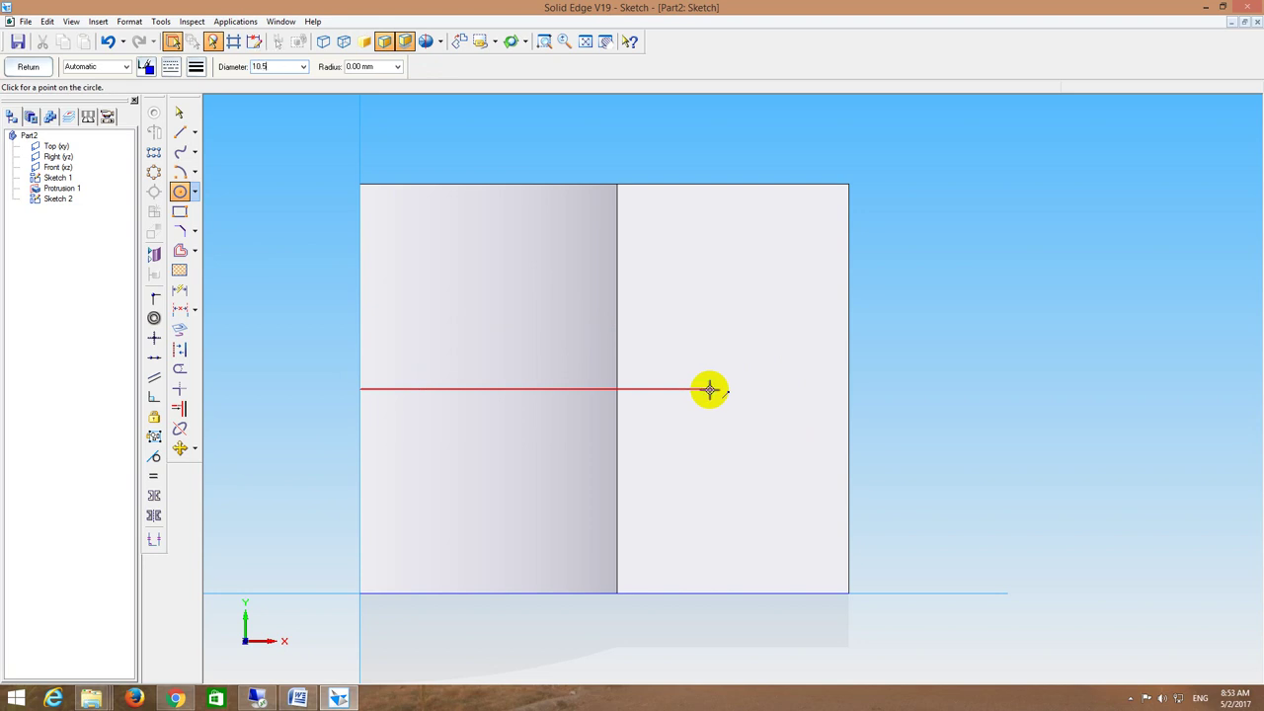
pyautogui.press('Return')
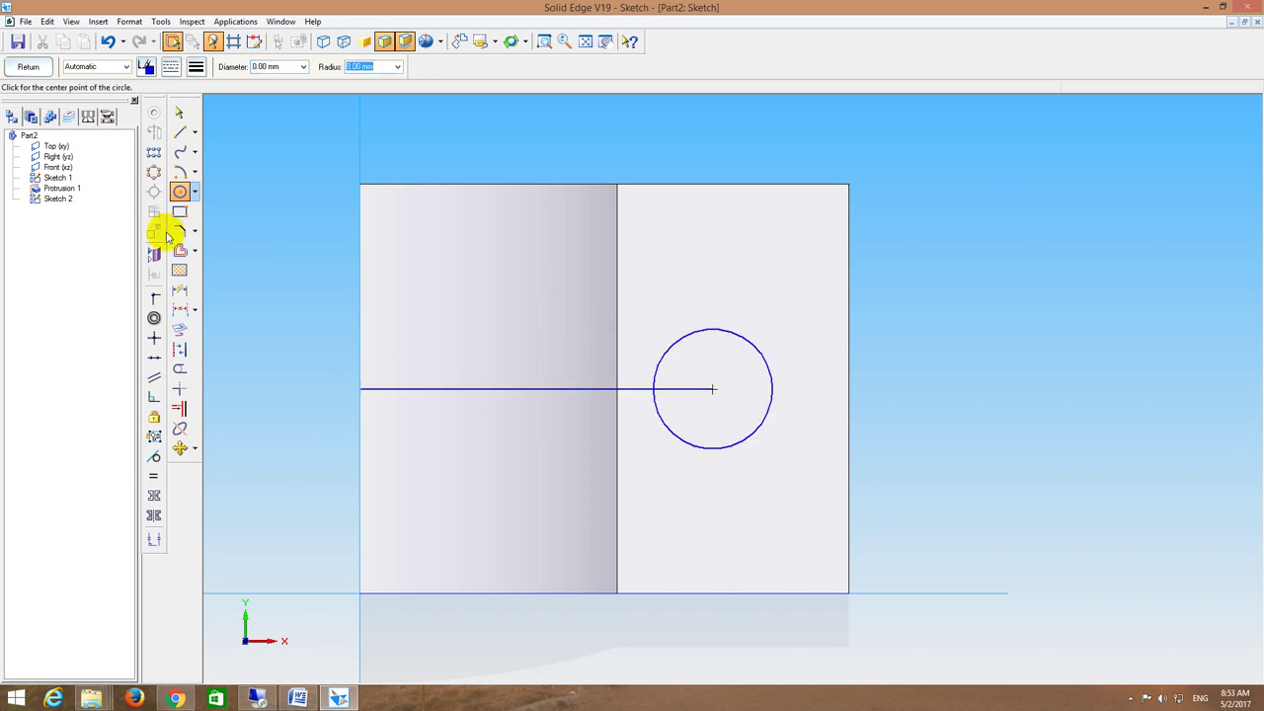
# Step: Draw a 12 mm radius arc concentric with the bolt-hole circle, crossing the flange's inner edge, and exit the sketch
pyautogui.click(180, 171)
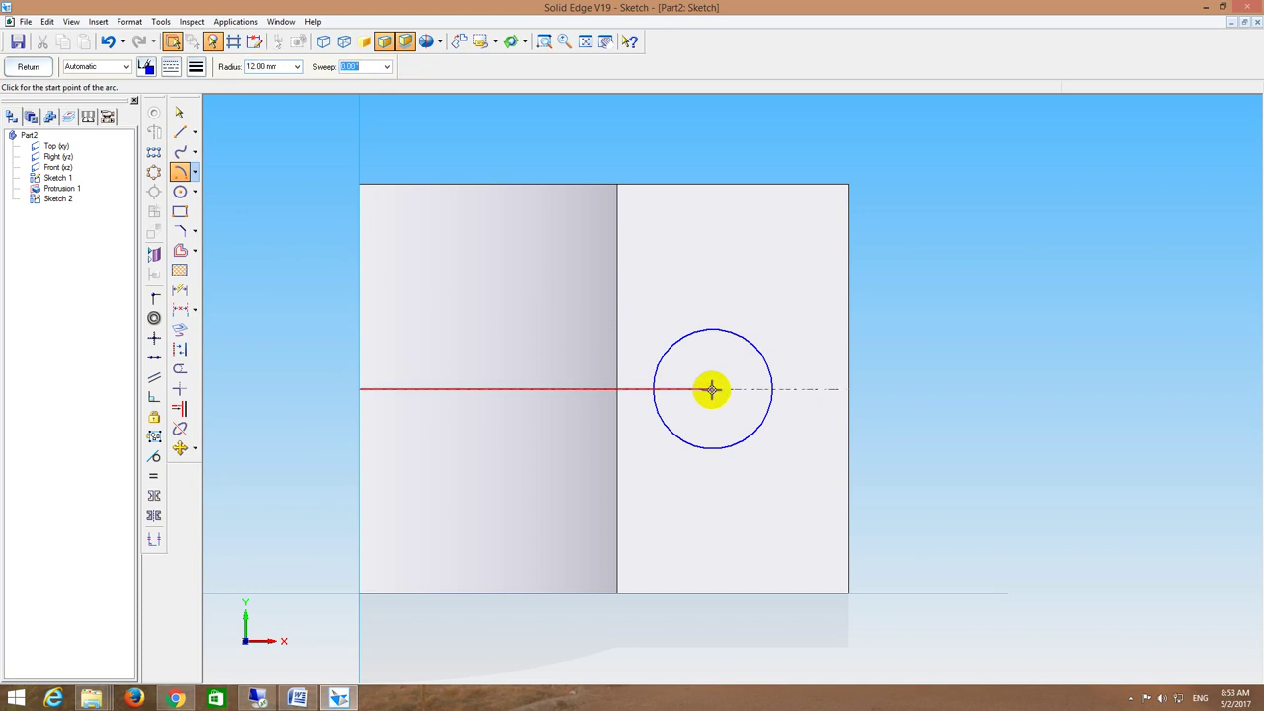
pyautogui.click(644, 486)
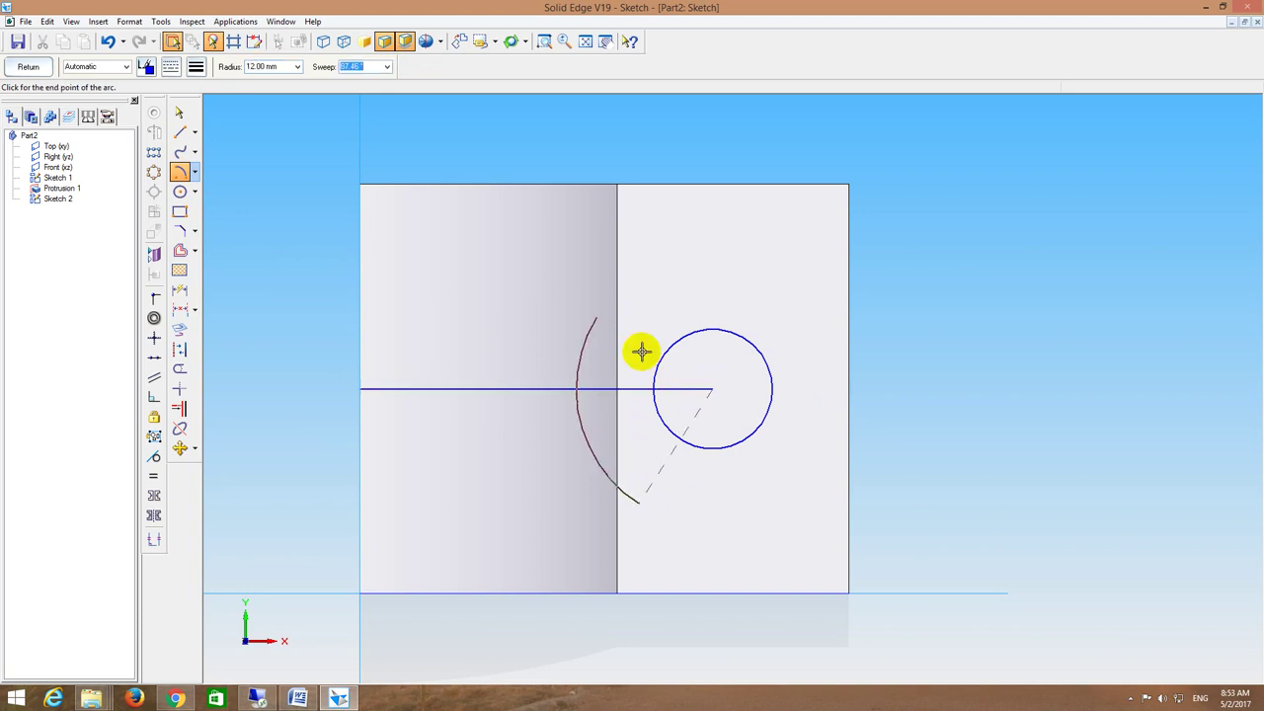
pyautogui.click(676, 332)
pyautogui.click(28, 67)
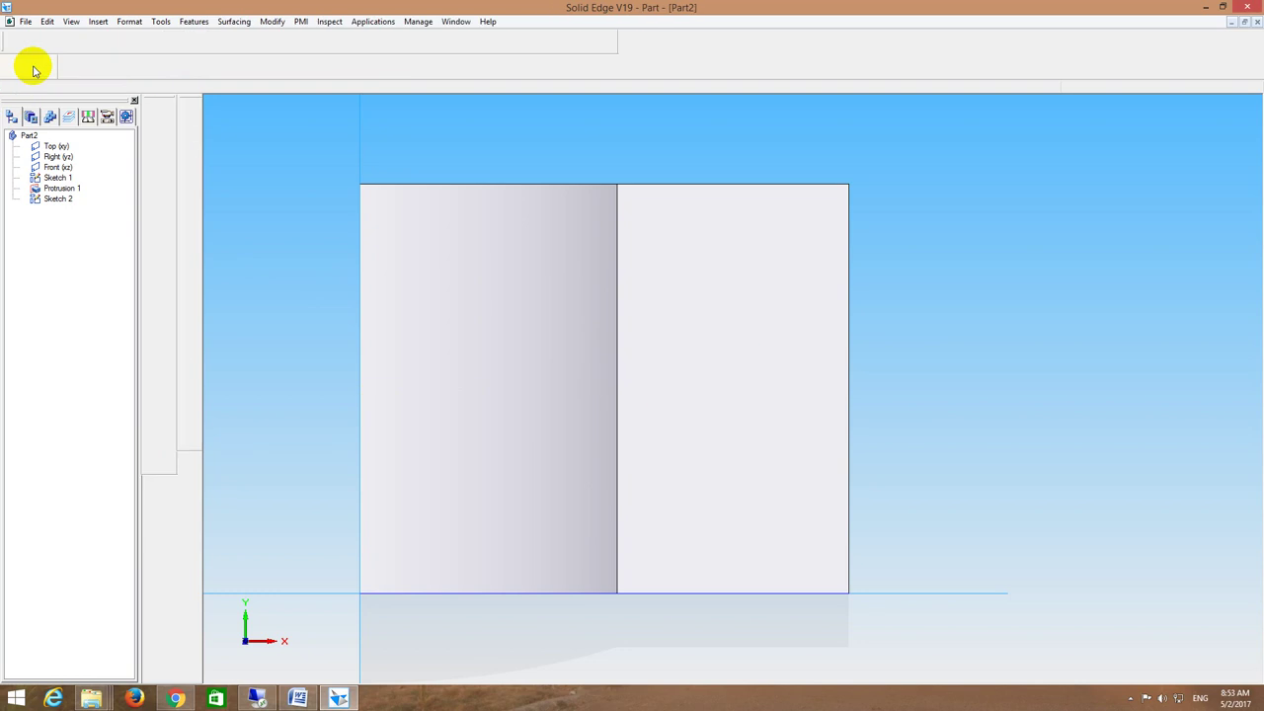
# Step: Cut the 10.5 mm circle downward through the flange
pyautogui.click(189, 203)
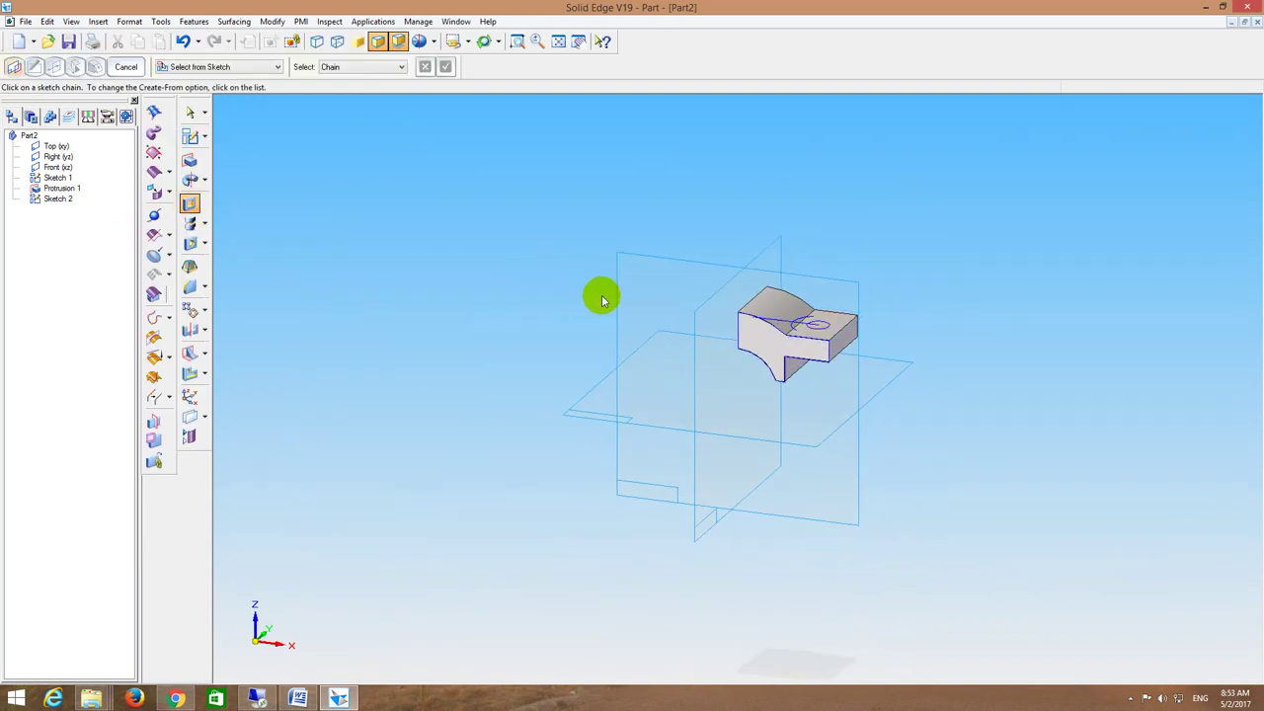
pyautogui.click(825, 336)
pyautogui.click(840, 420)
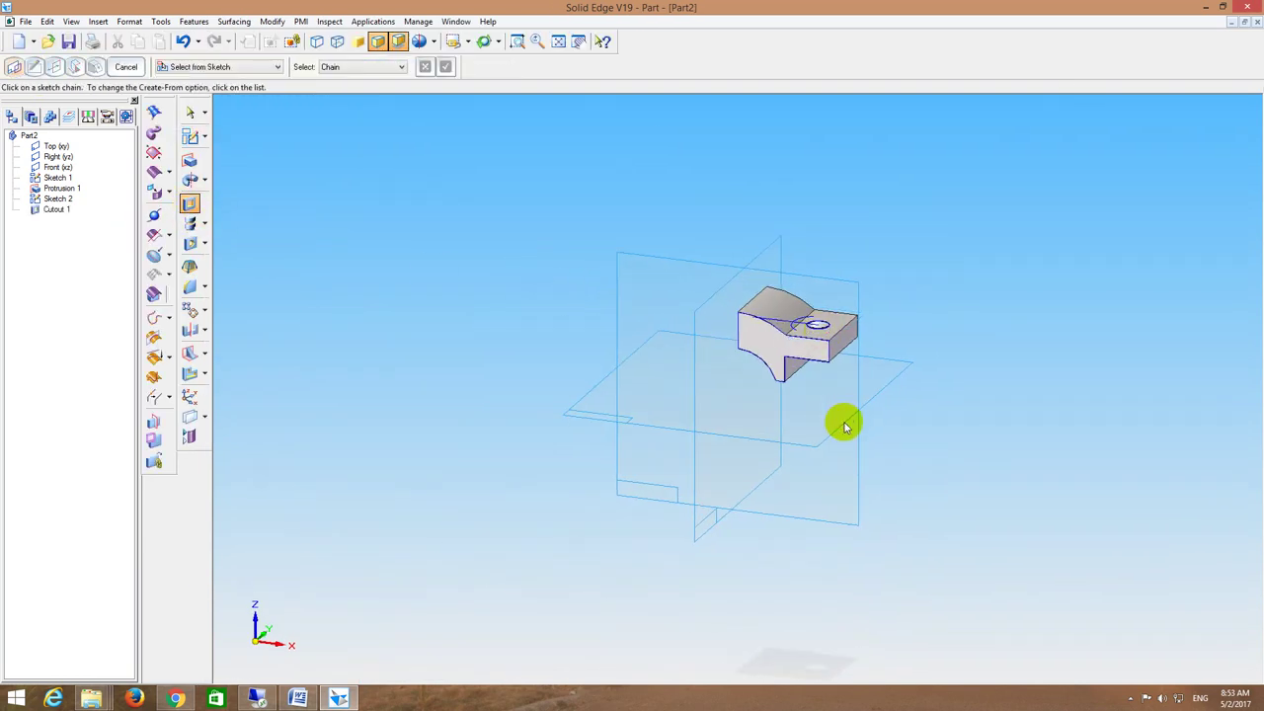
# Step: Cut upward about 45 mm from the 12 mm radius arc, removing the curved cap material on the bolt-hole side
pyautogui.click(792, 330)
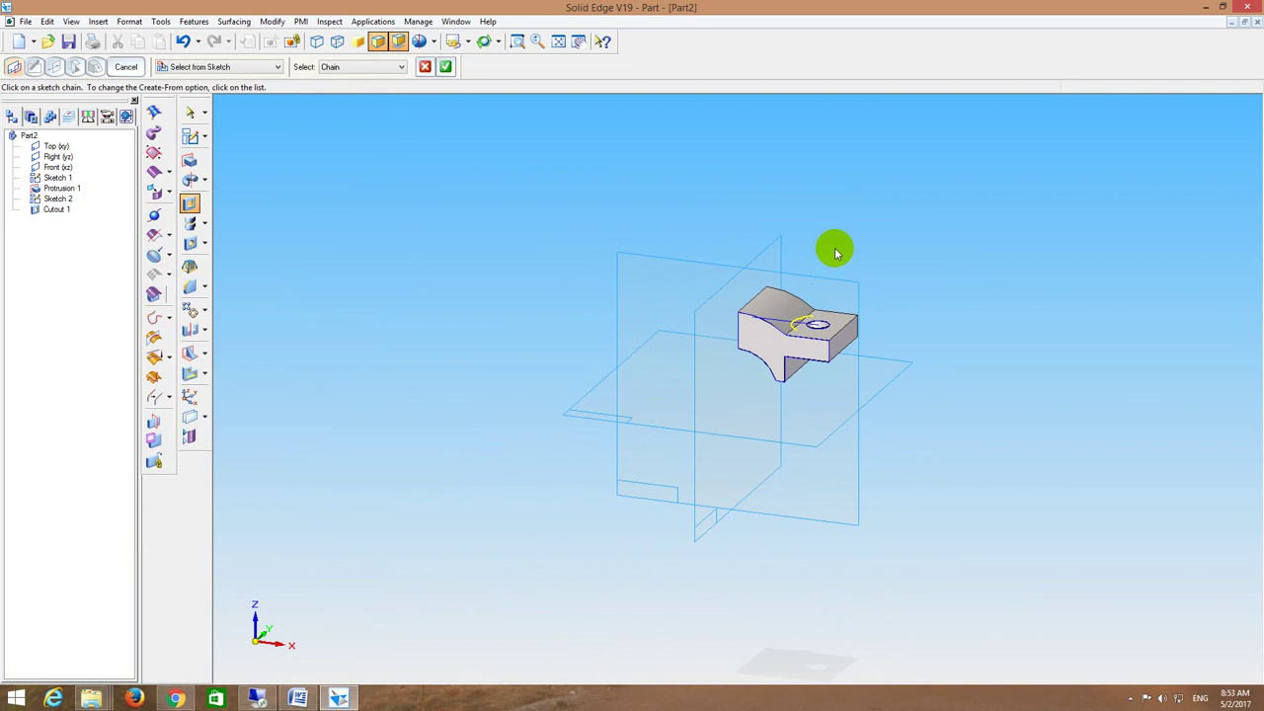
pyautogui.click(965, 338)
pyautogui.click(931, 233)
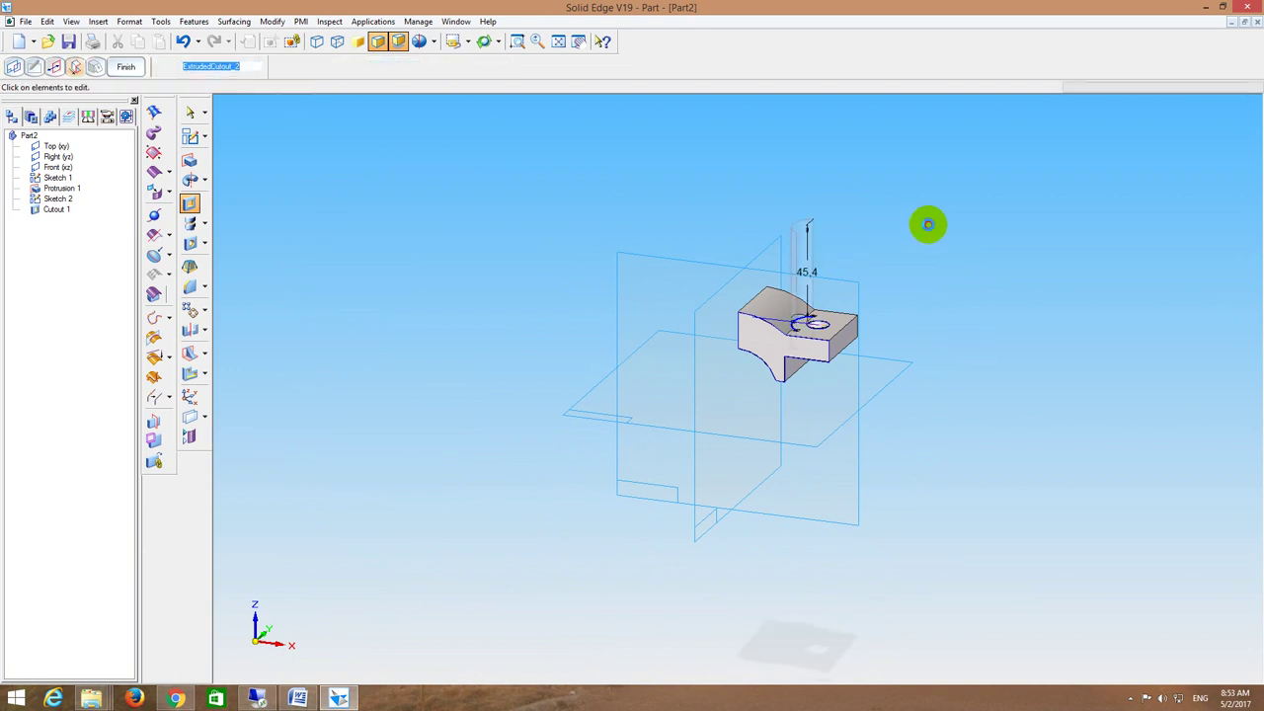
pyautogui.moveTo(943, 236); pyautogui.dragTo(852, 279, button='middle')
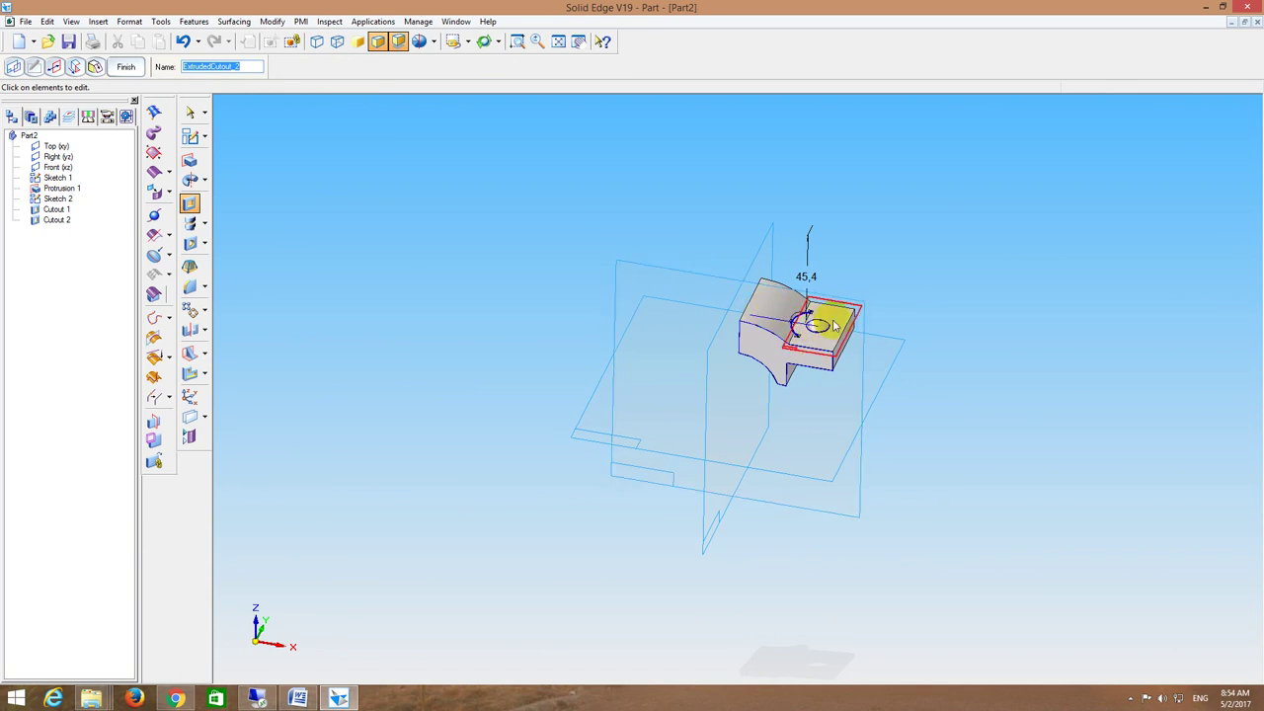
pyautogui.moveTo(582, 248)
pyautogui.mouseDown(button='middle')
pyautogui.moveTo(581, 217)
pyautogui.moveTo(674, 204)
pyautogui.moveTo(618, 245)
pyautogui.moveTo(668, 125)
pyautogui.moveTo(621, 178)
pyautogui.moveTo(595, 249)
pyautogui.mouseUp(button='middle')
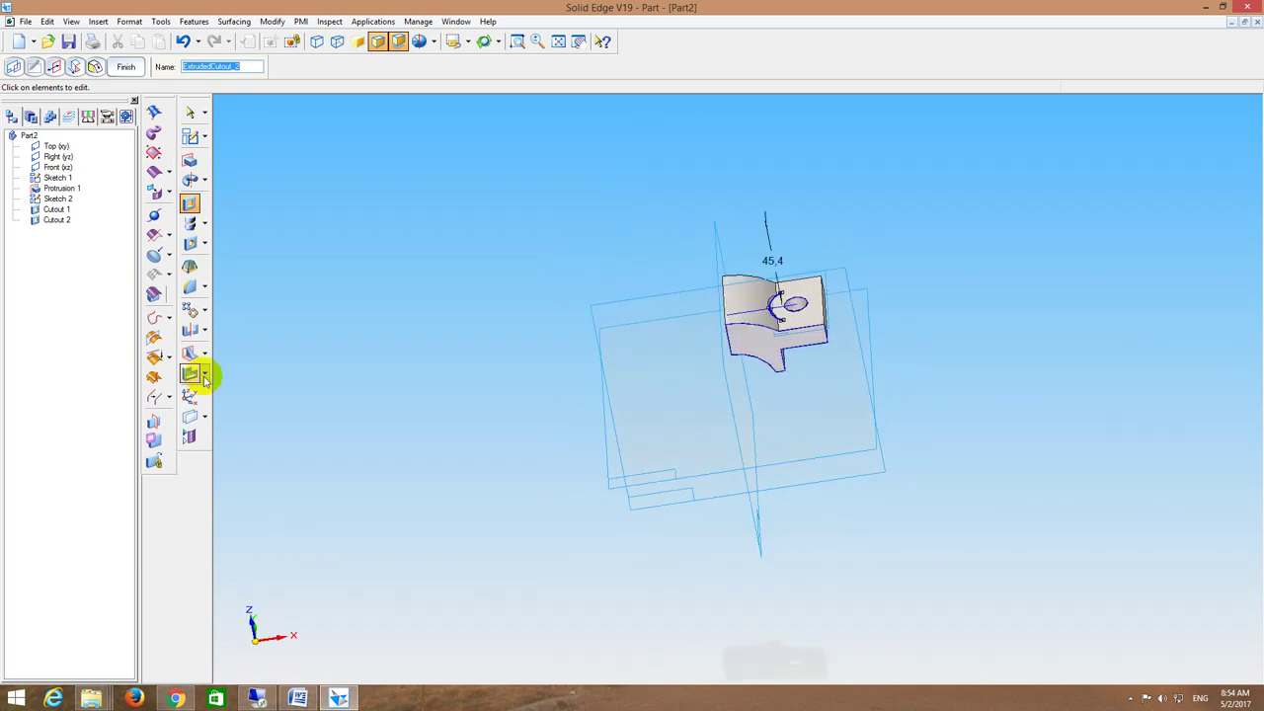
# Step: Mirror the half-cap body about the Right (yz) plane to complete the cap, and return to the isometric view
pyautogui.click(190, 329)
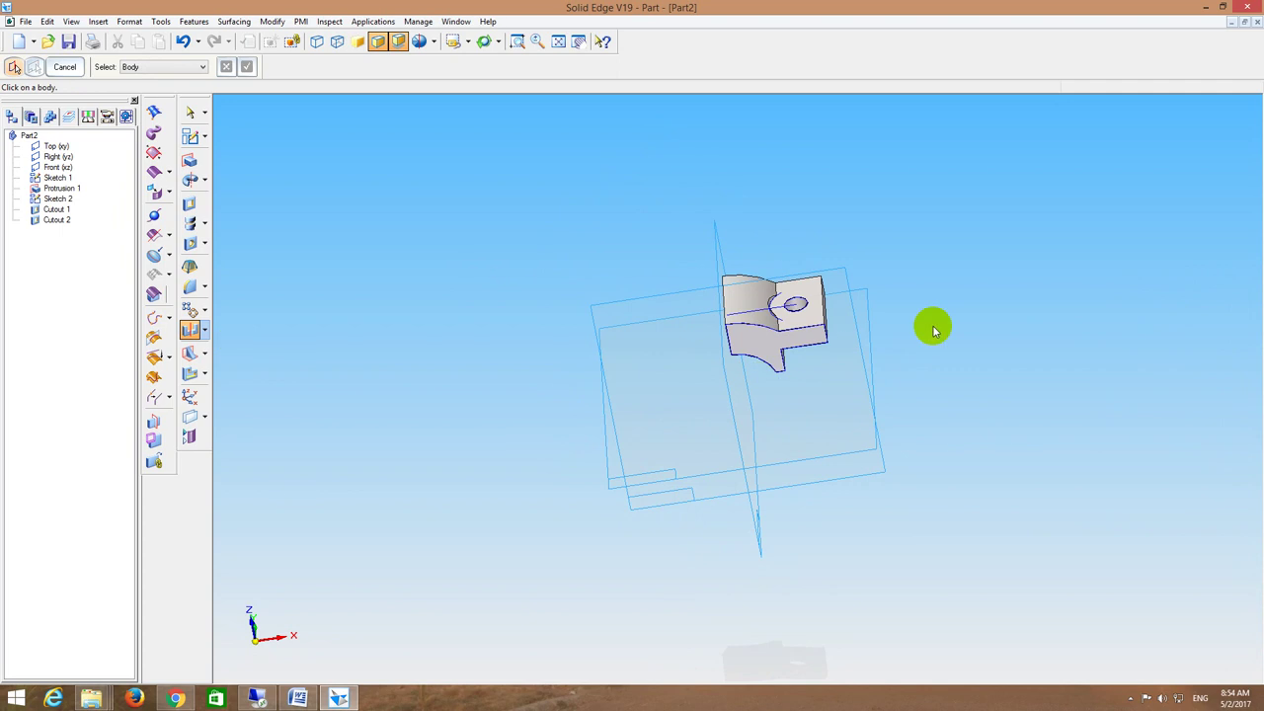
pyautogui.click(765, 309)
pyautogui.moveTo(765, 309); pyautogui.dragTo(720, 339, button='middle')
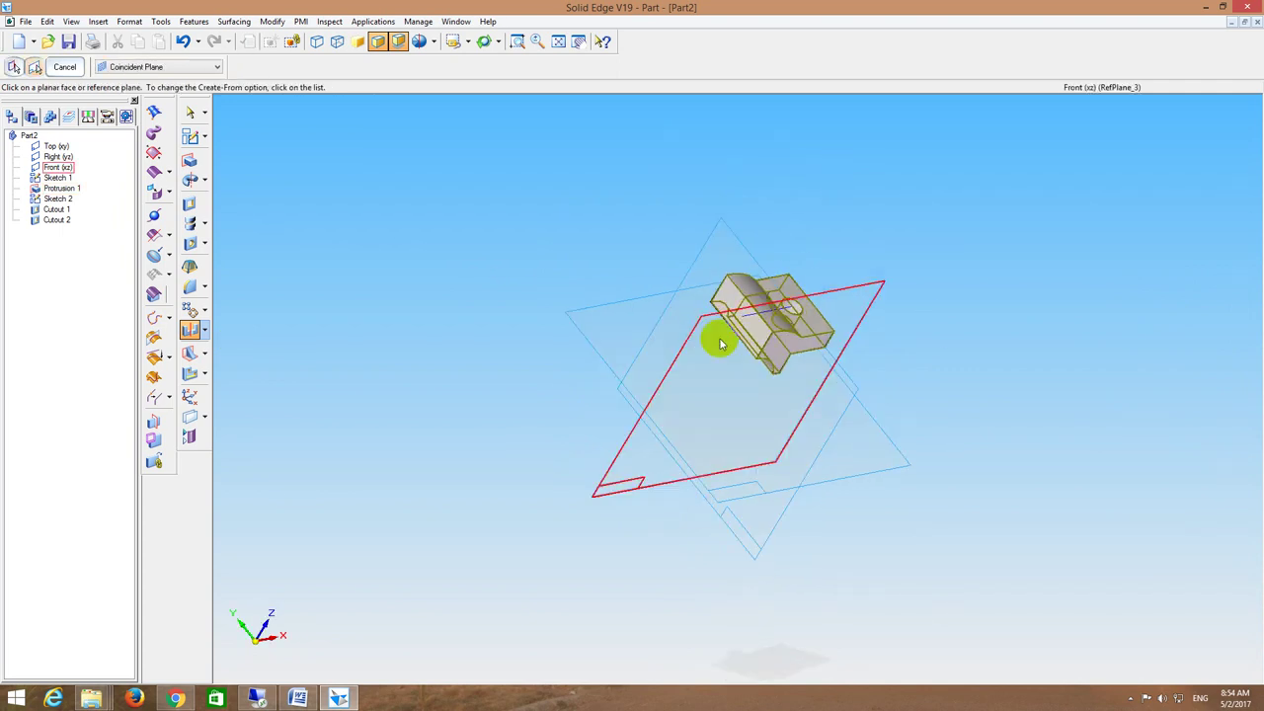
pyautogui.click(734, 303)
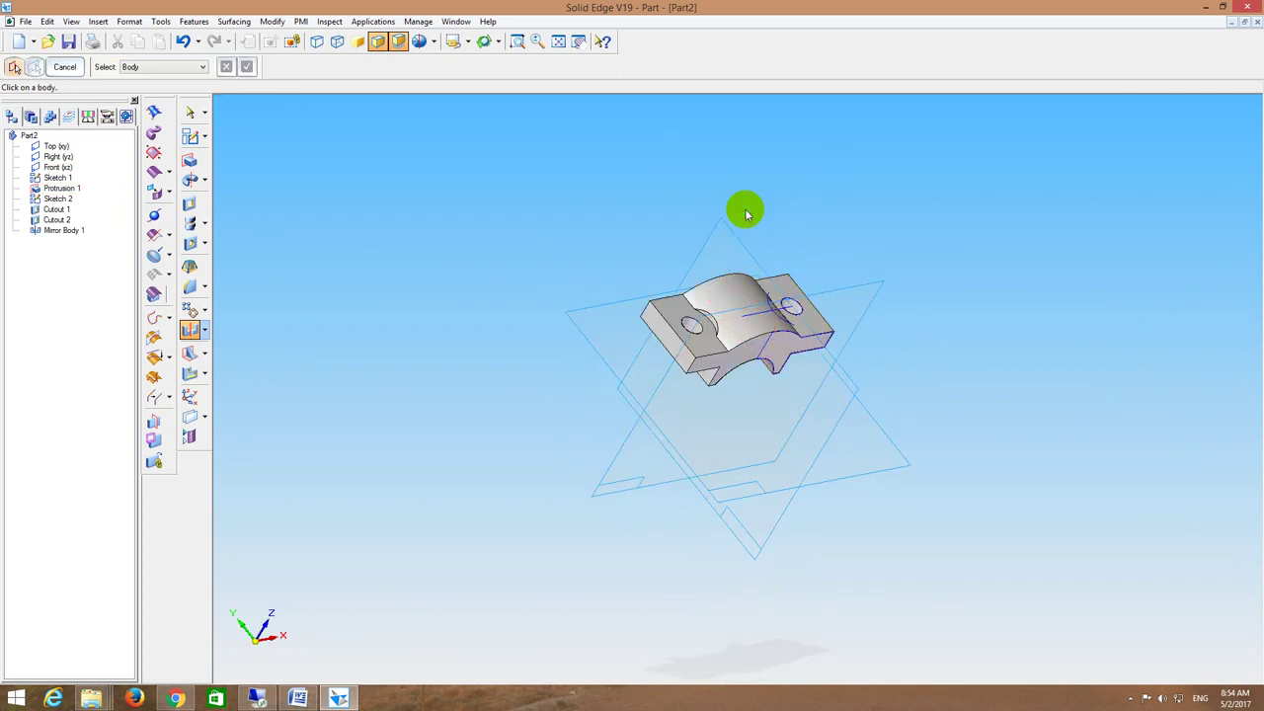
pyautogui.moveTo(744, 206); pyautogui.dragTo(785, 197, button='middle')
pyautogui.moveTo(681, 183); pyautogui.dragTo(586, 156, button='middle')
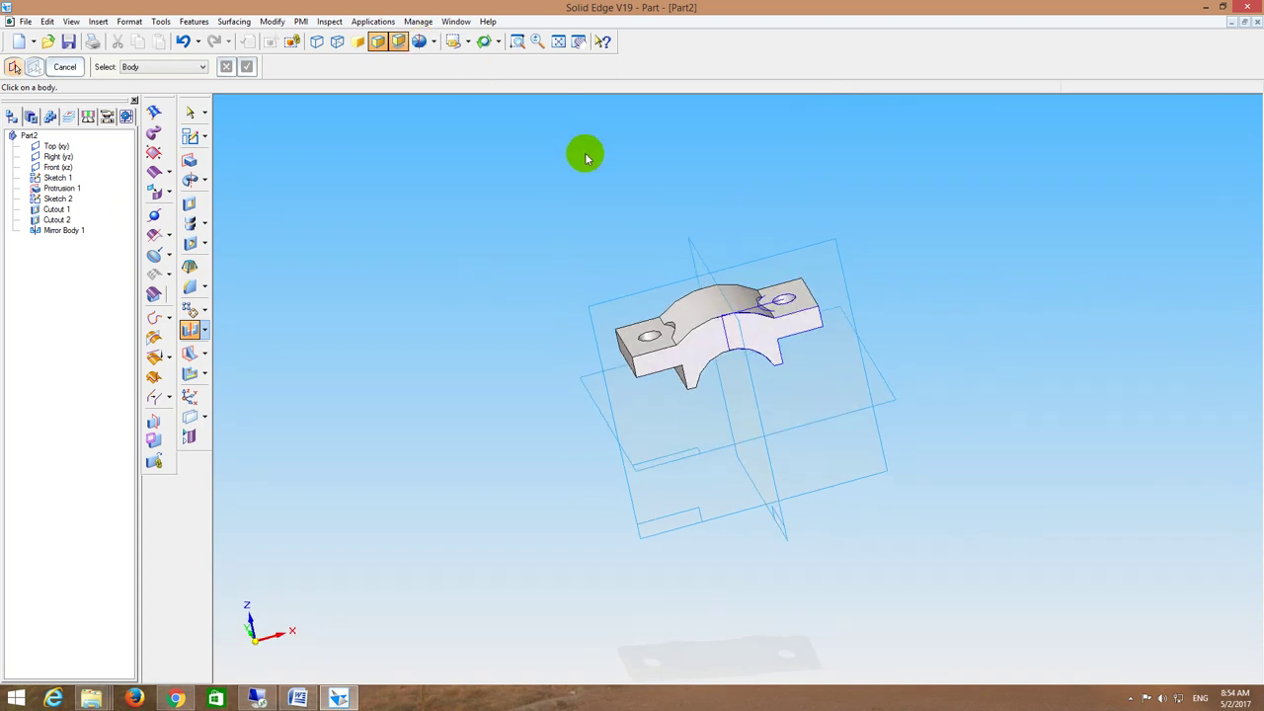
pyautogui.press('Escape')
pyautogui.hotkey('ctrl', 'i')
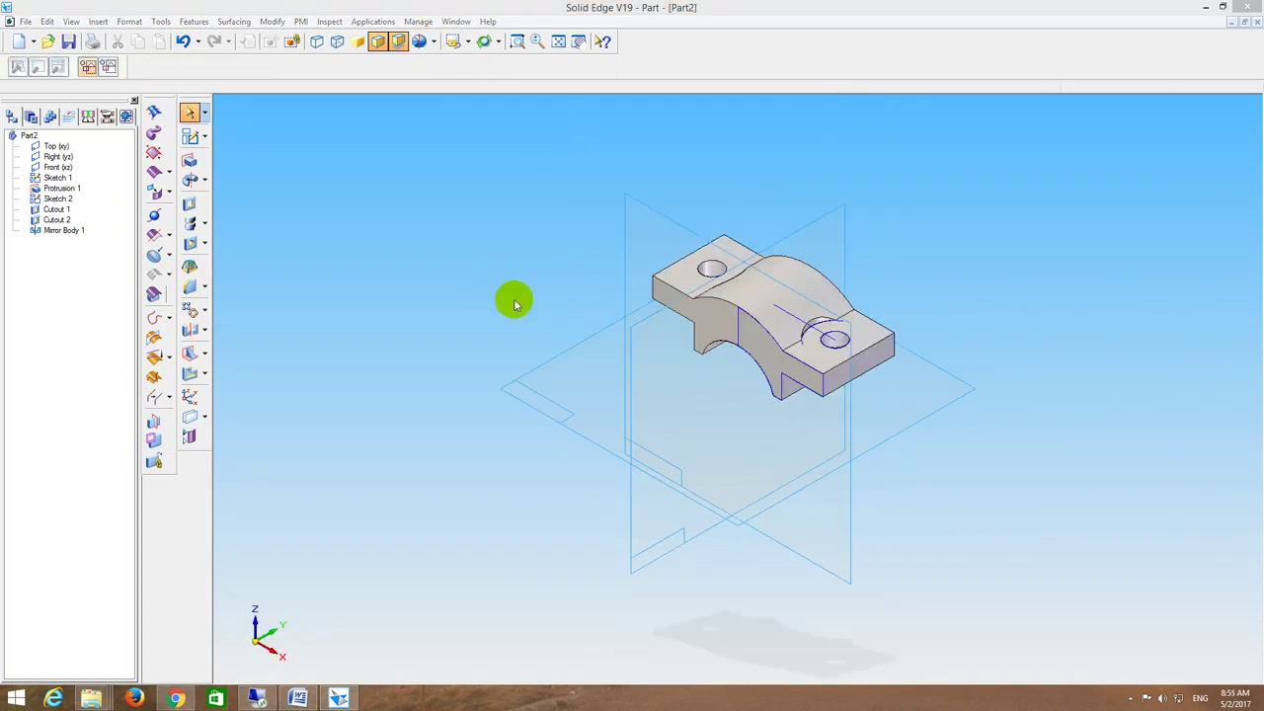
# Step: Create a reference plane parallel to the Top (xy) plane through the highest point of the cap's outer arc
pyautogui.click(457, 40)
pyautogui.press('Escape')
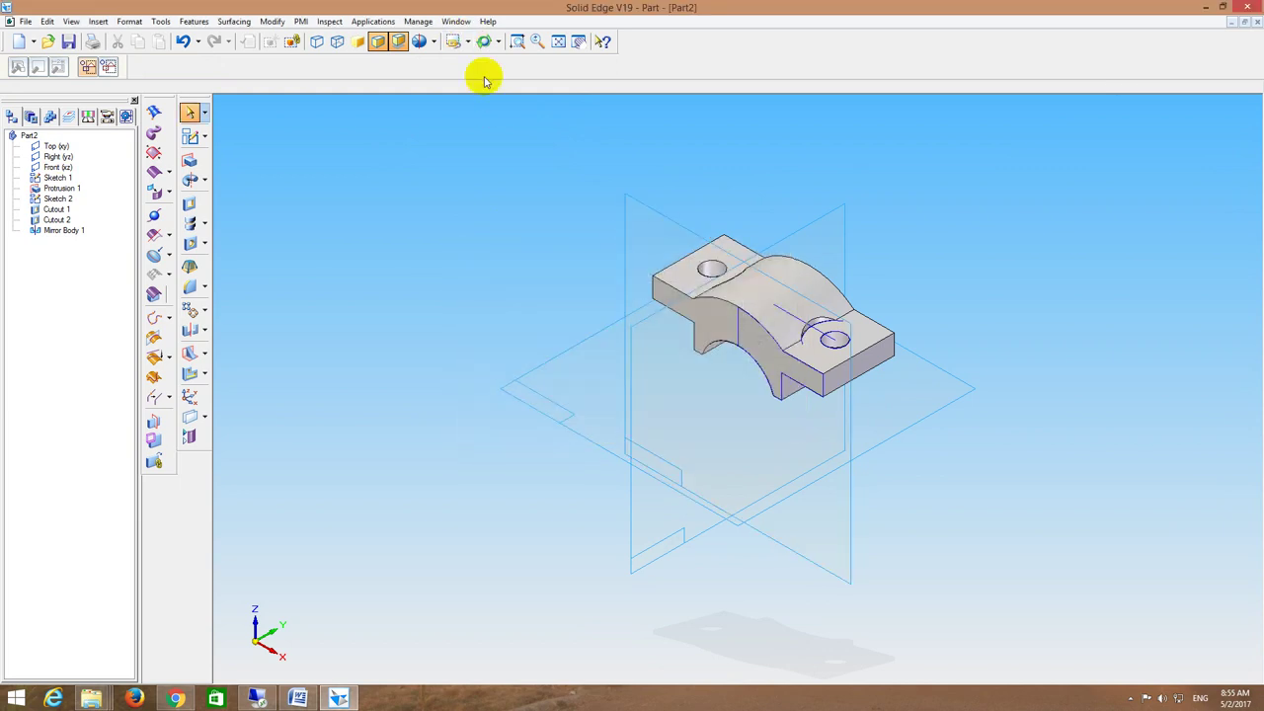
pyautogui.click(467, 41)
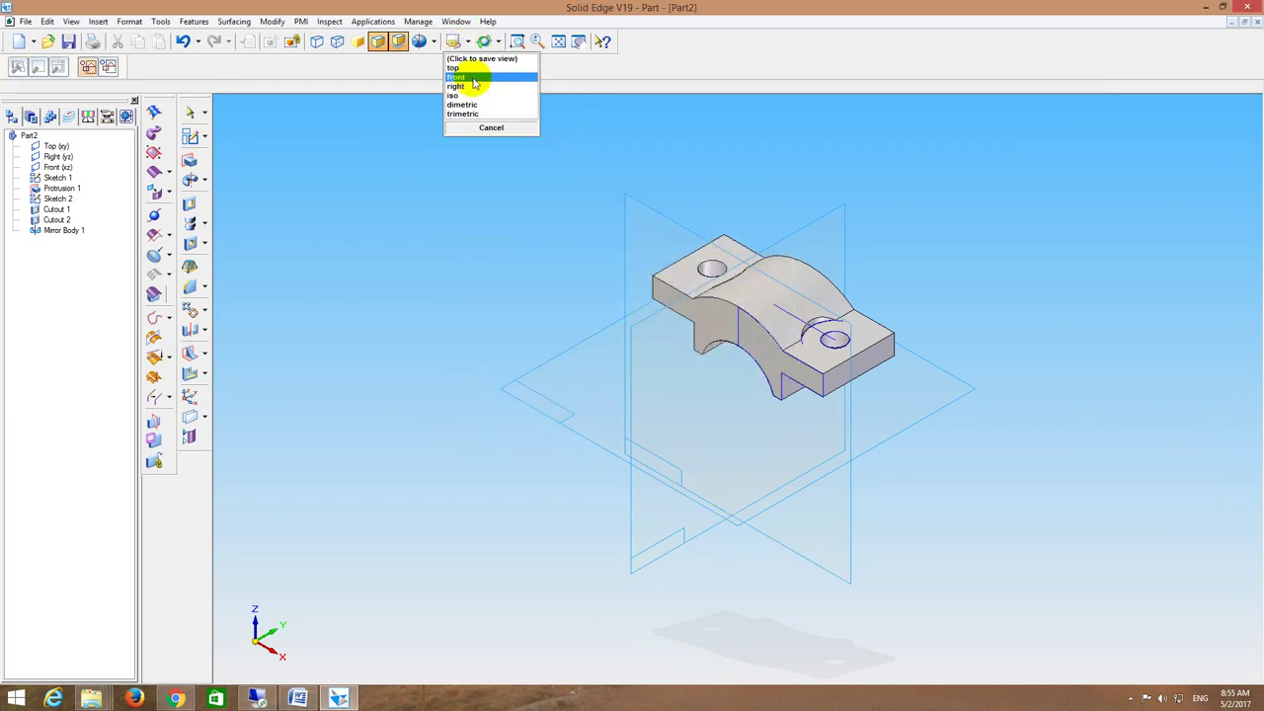
pyautogui.click(472, 78)
pyautogui.click(559, 40)
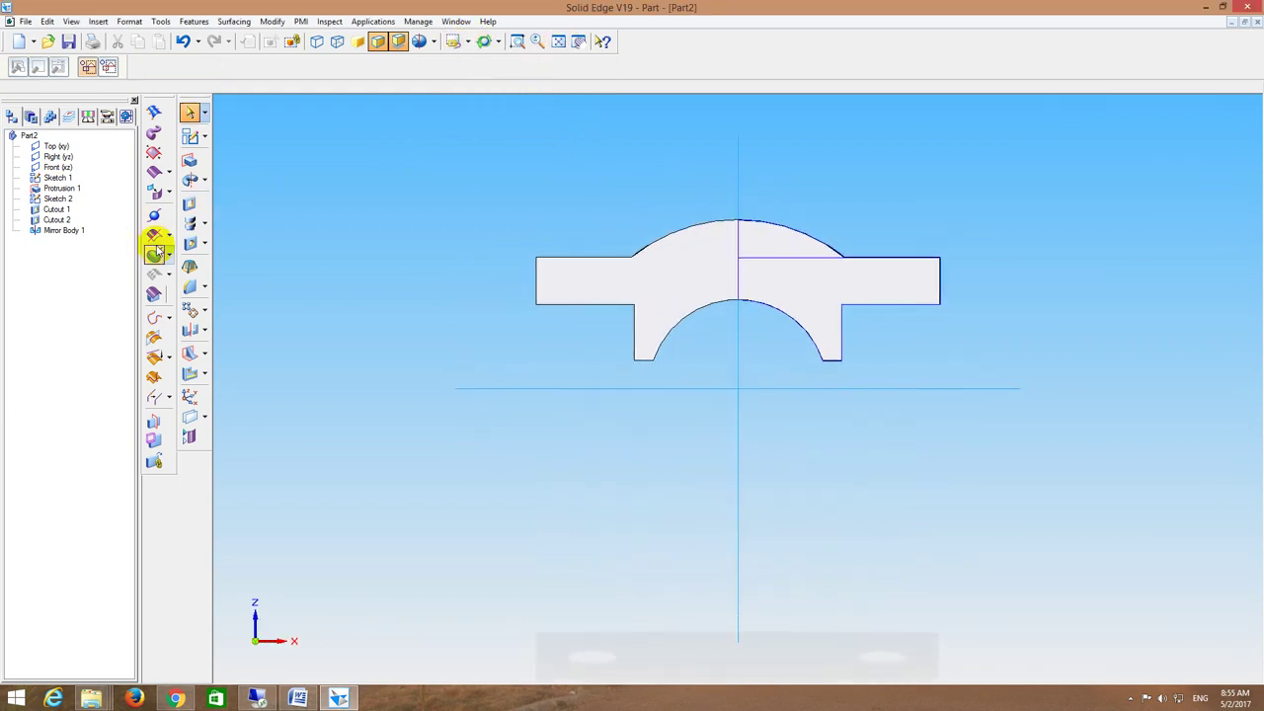
pyautogui.click(189, 415)
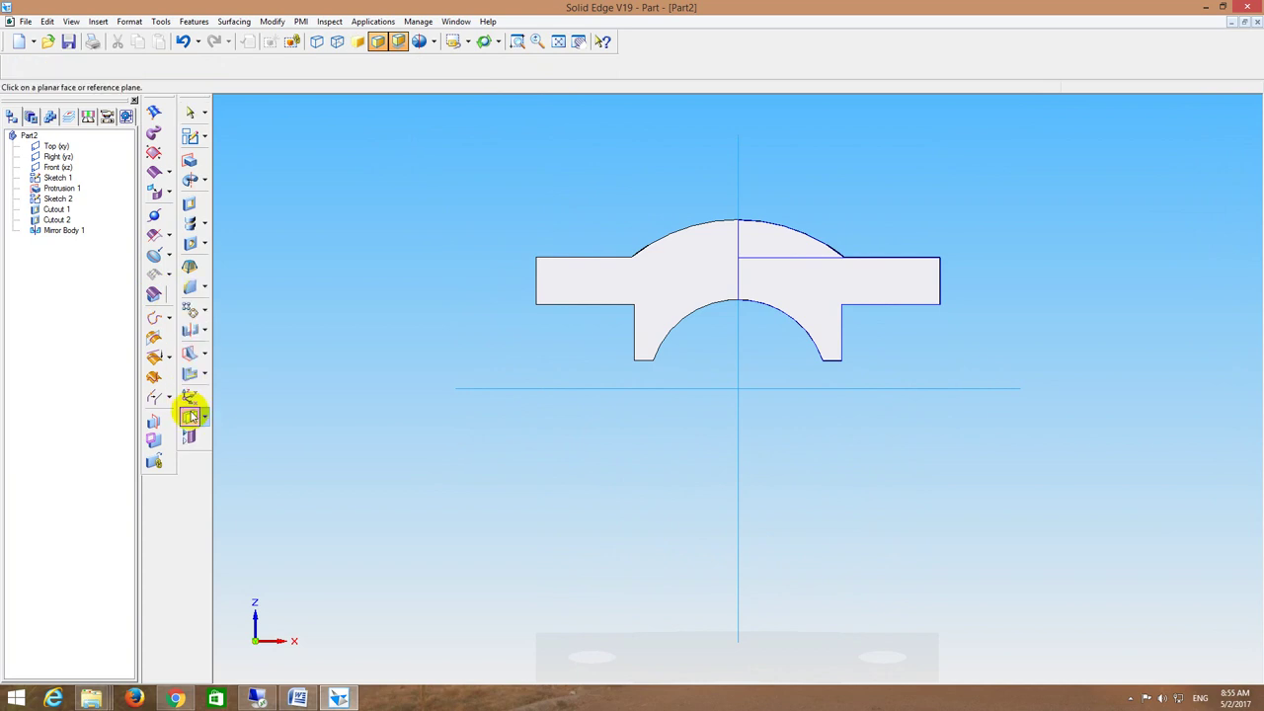
pyautogui.click(553, 387)
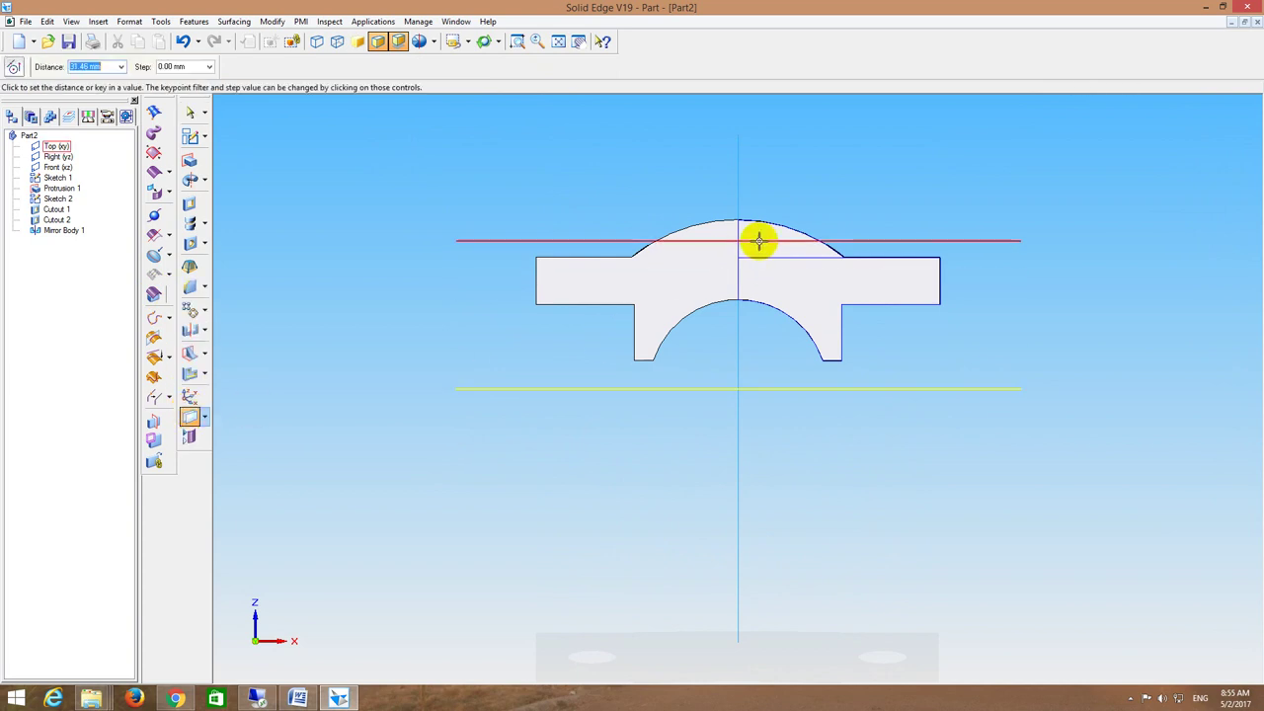
pyautogui.click(737, 219)
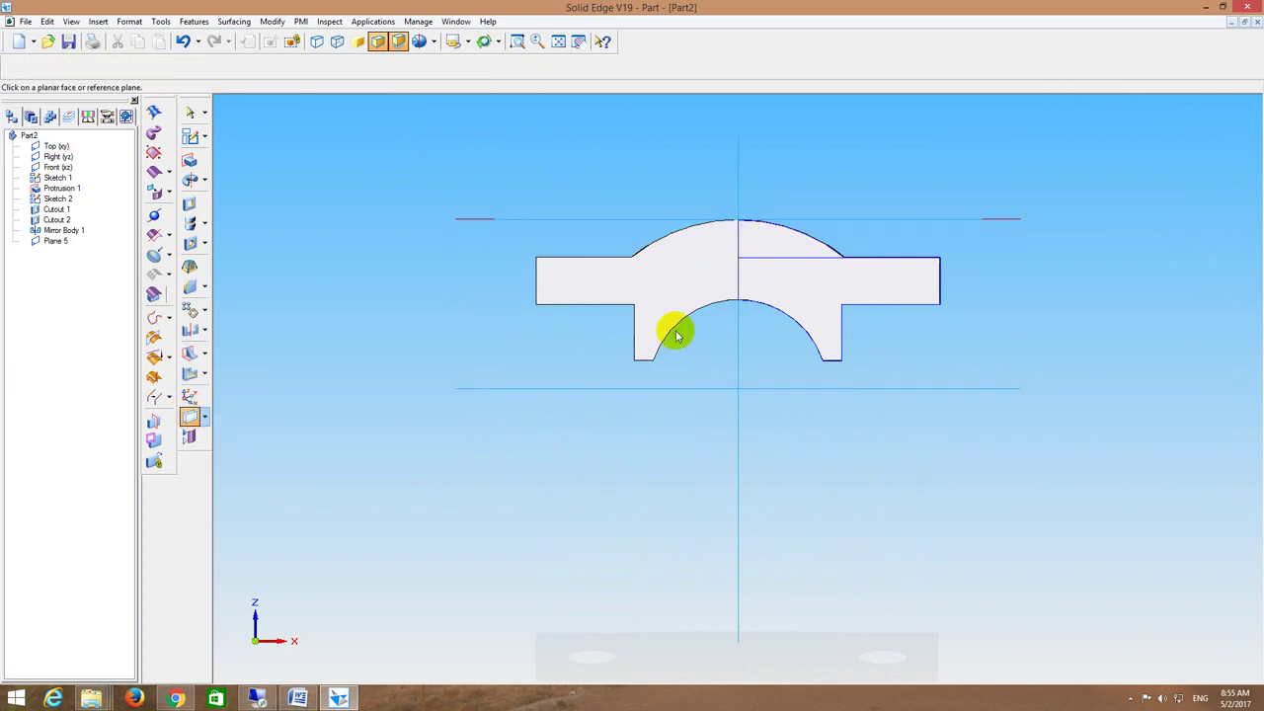
# Step: Start a simple hole on the new plane at the cap's crown, with 6 mm diameter and 10 mm finite depth
pyautogui.click(190, 243)
pyautogui.click(574, 218)
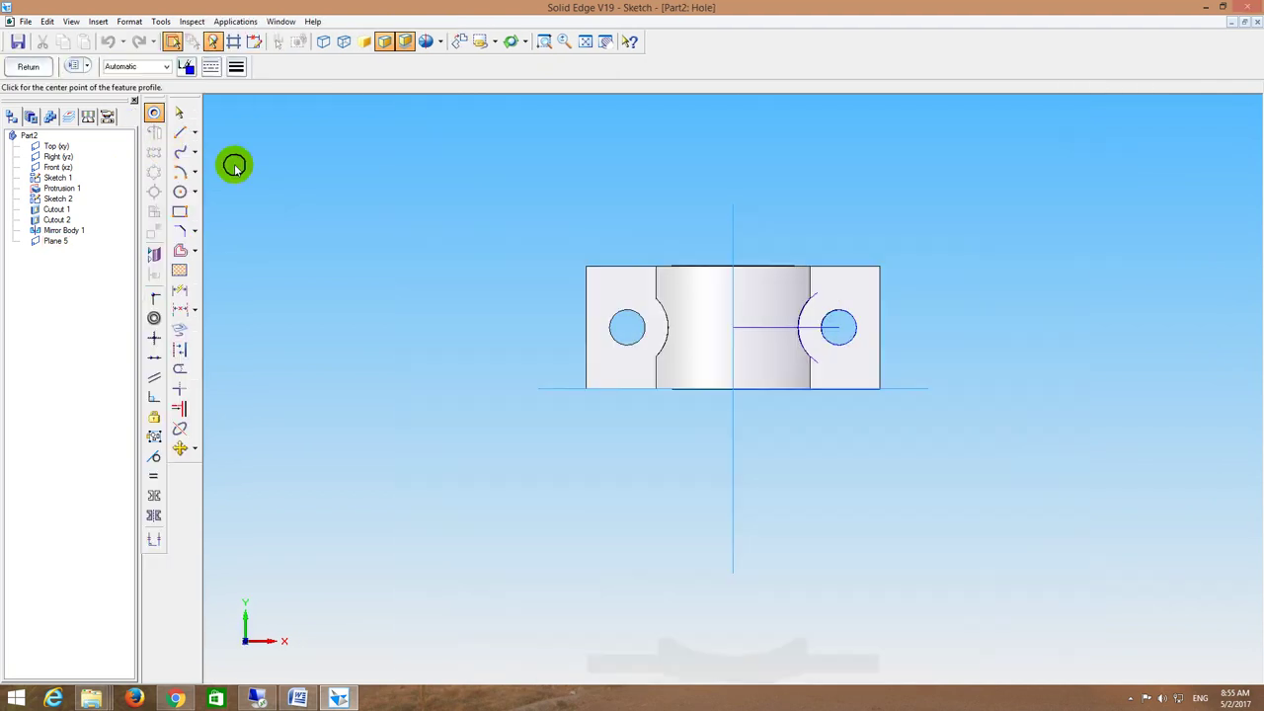
pyautogui.click(72, 64)
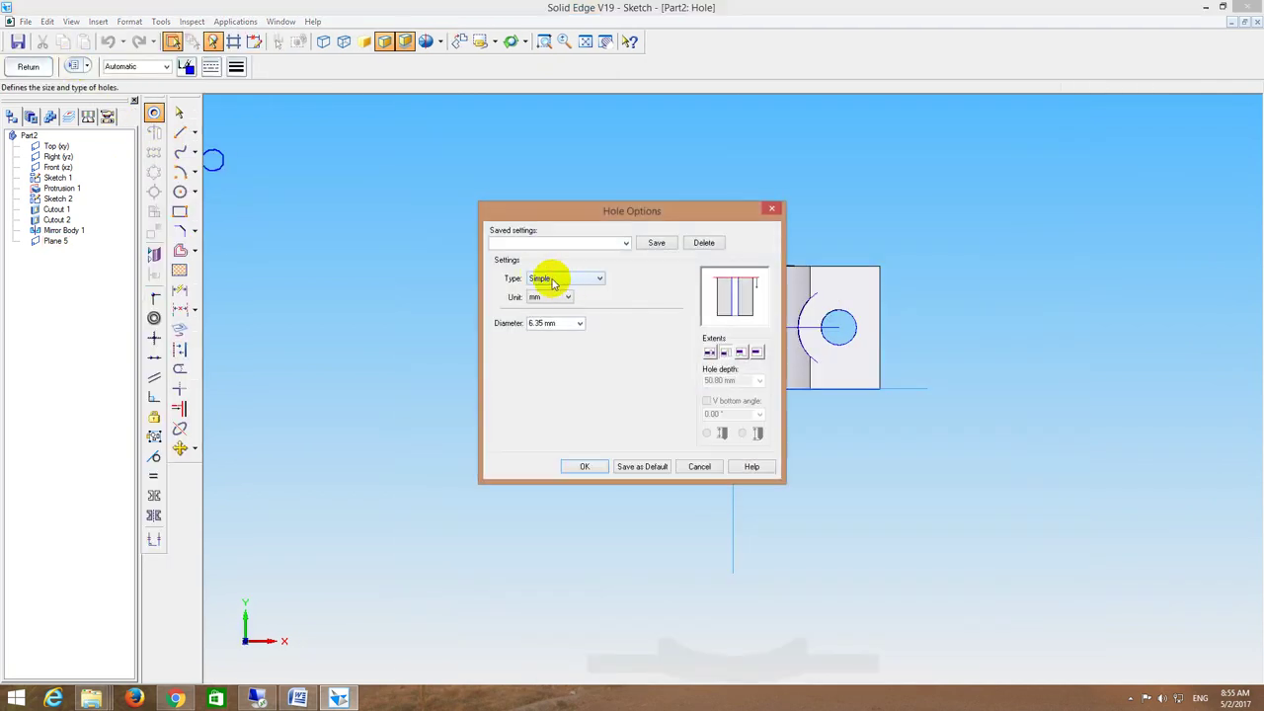
pyautogui.click(570, 325)
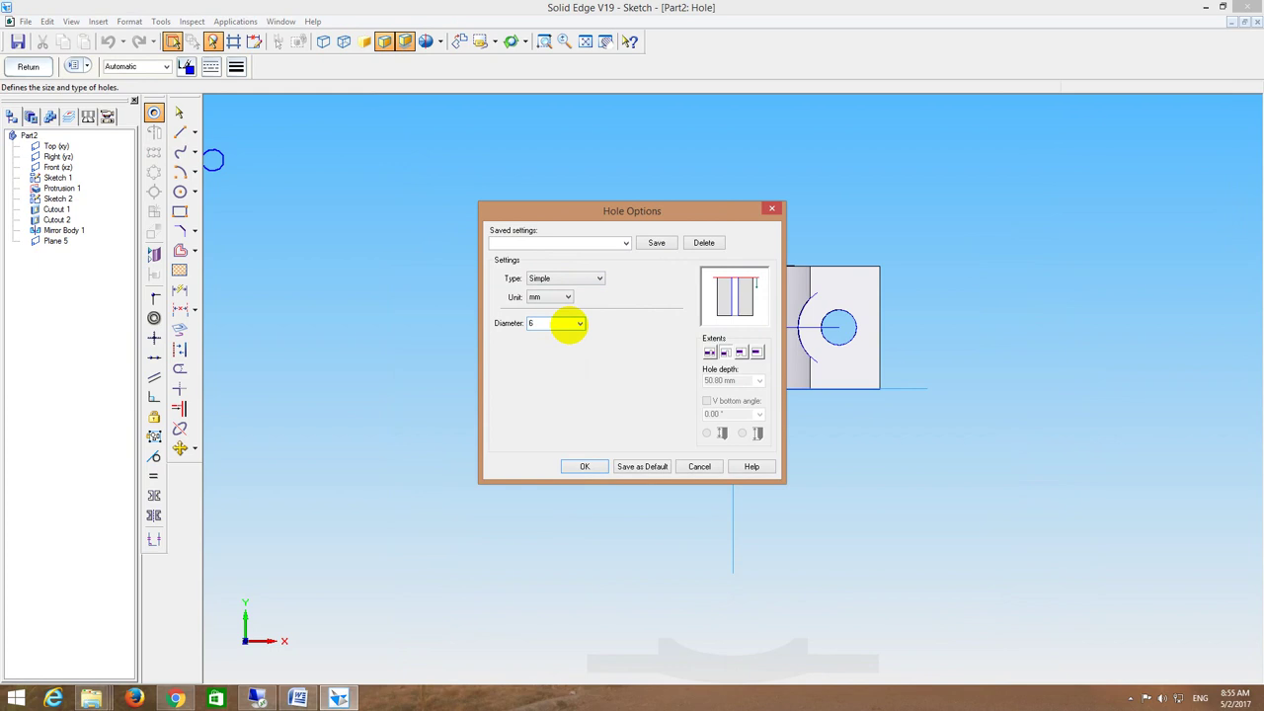
pyautogui.click(756, 352)
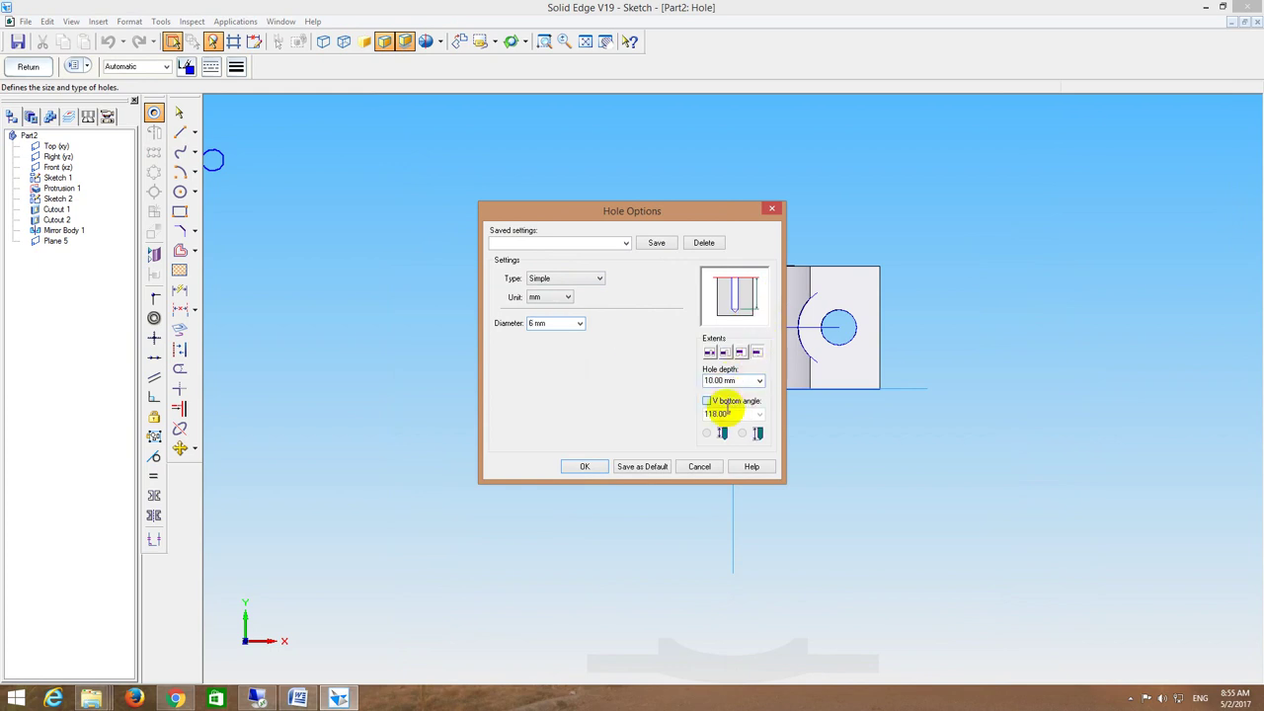
pyautogui.click(590, 465)
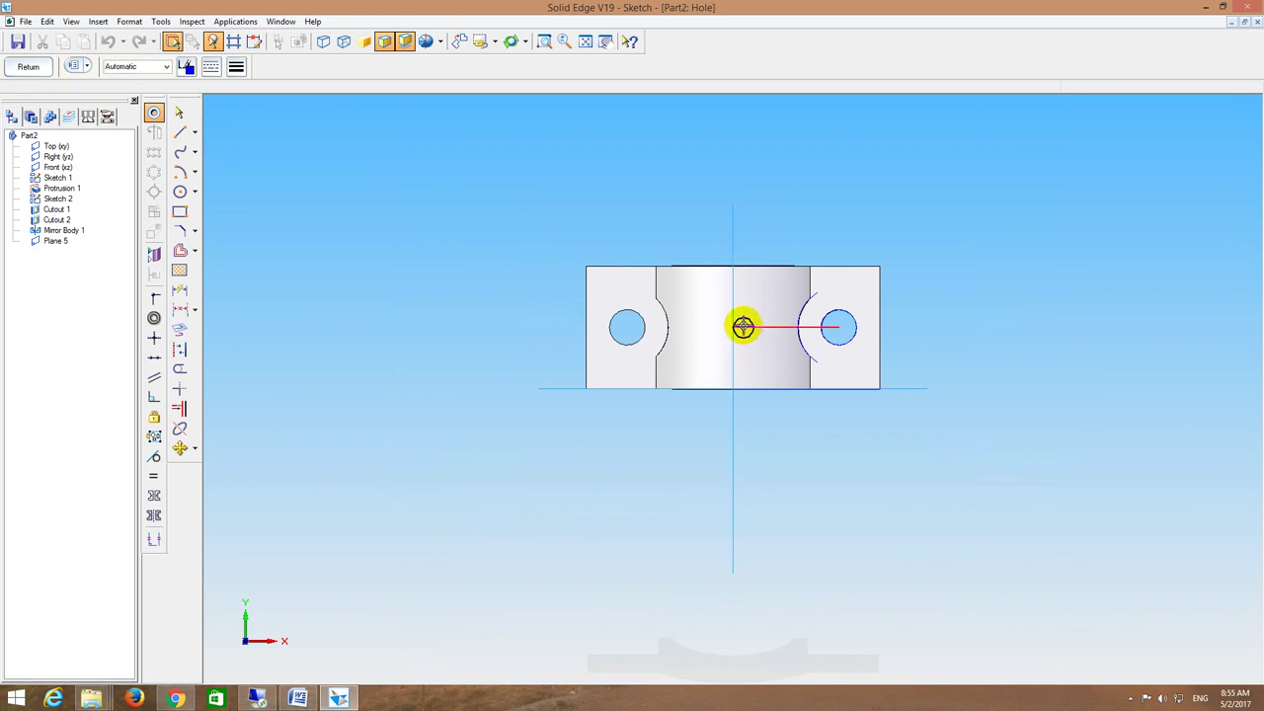
# Step: Place the hole at the sketched centreline's inner end on the vertical axis and cut it downward into the cap's crown
pyautogui.click(732, 327)
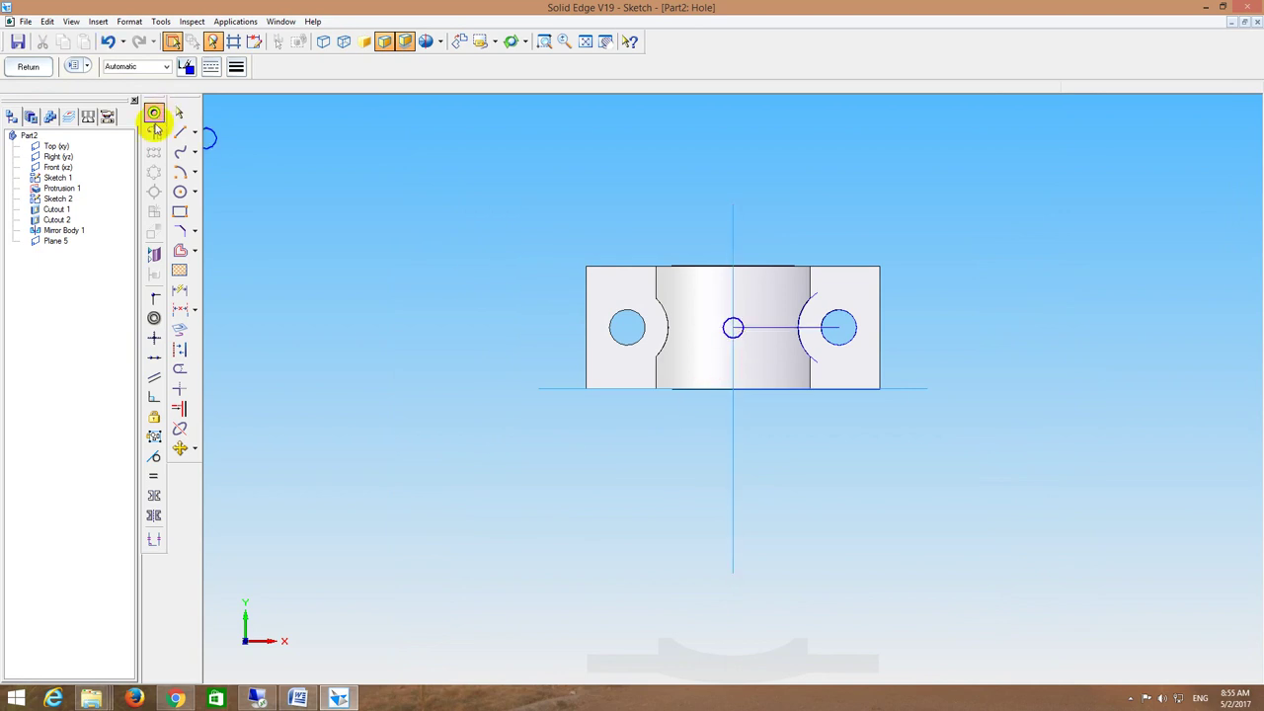
pyautogui.click(178, 193)
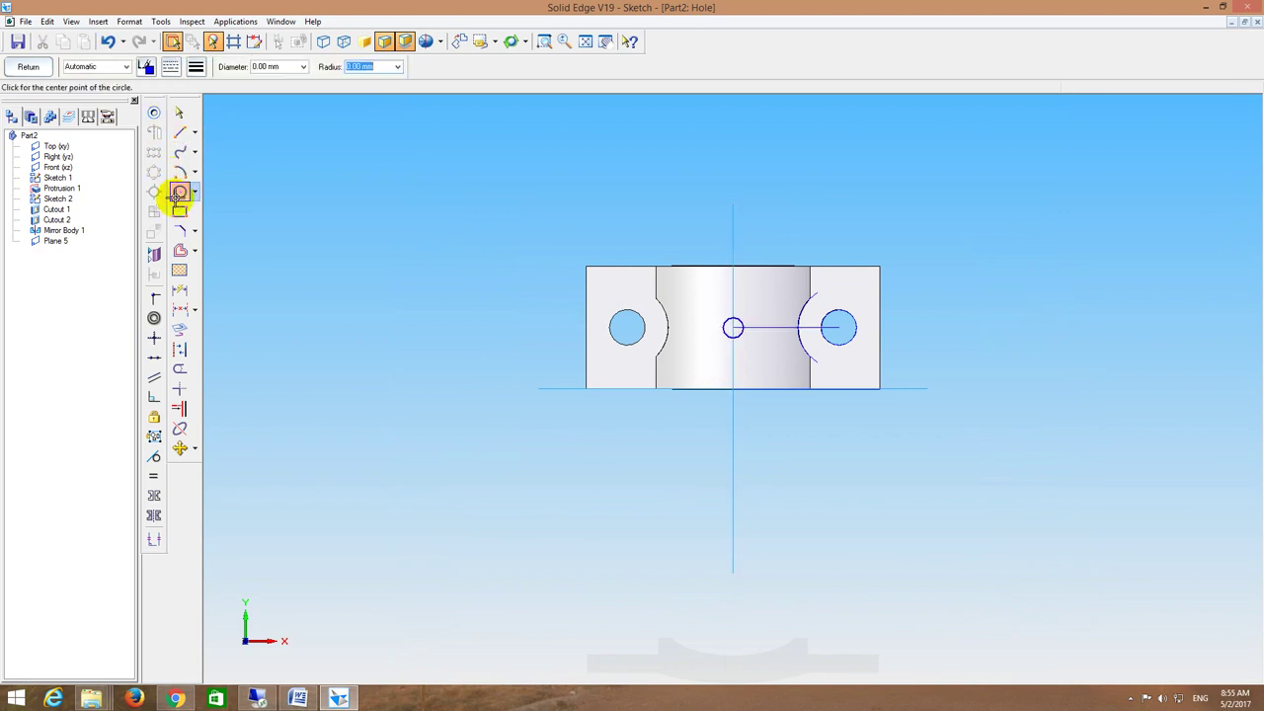
pyautogui.click(733, 327)
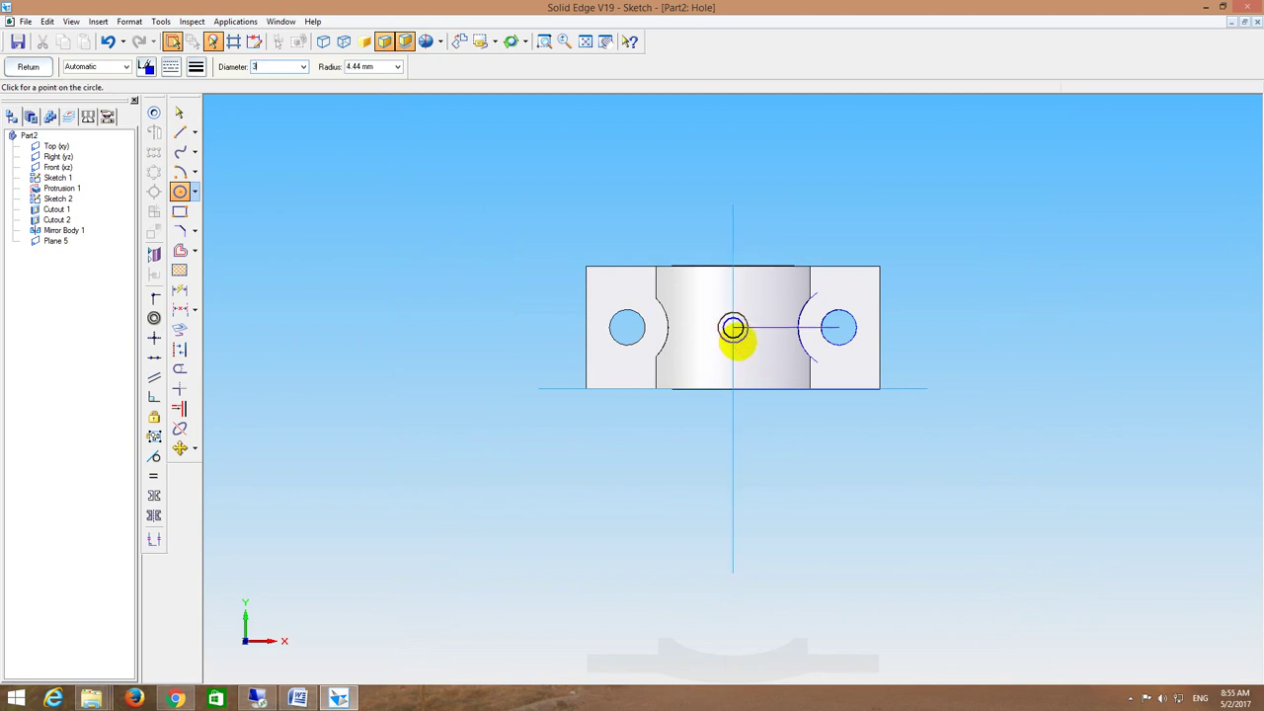
pyautogui.click(20, 65)
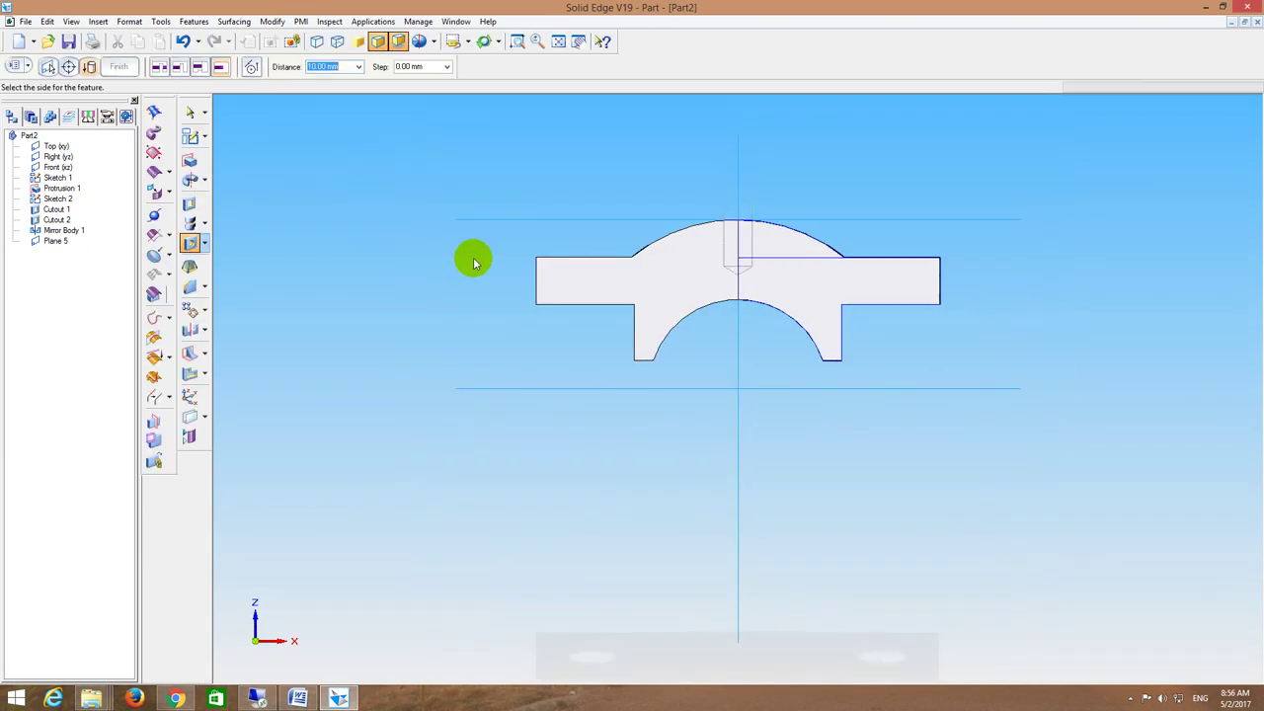
pyautogui.click(702, 321)
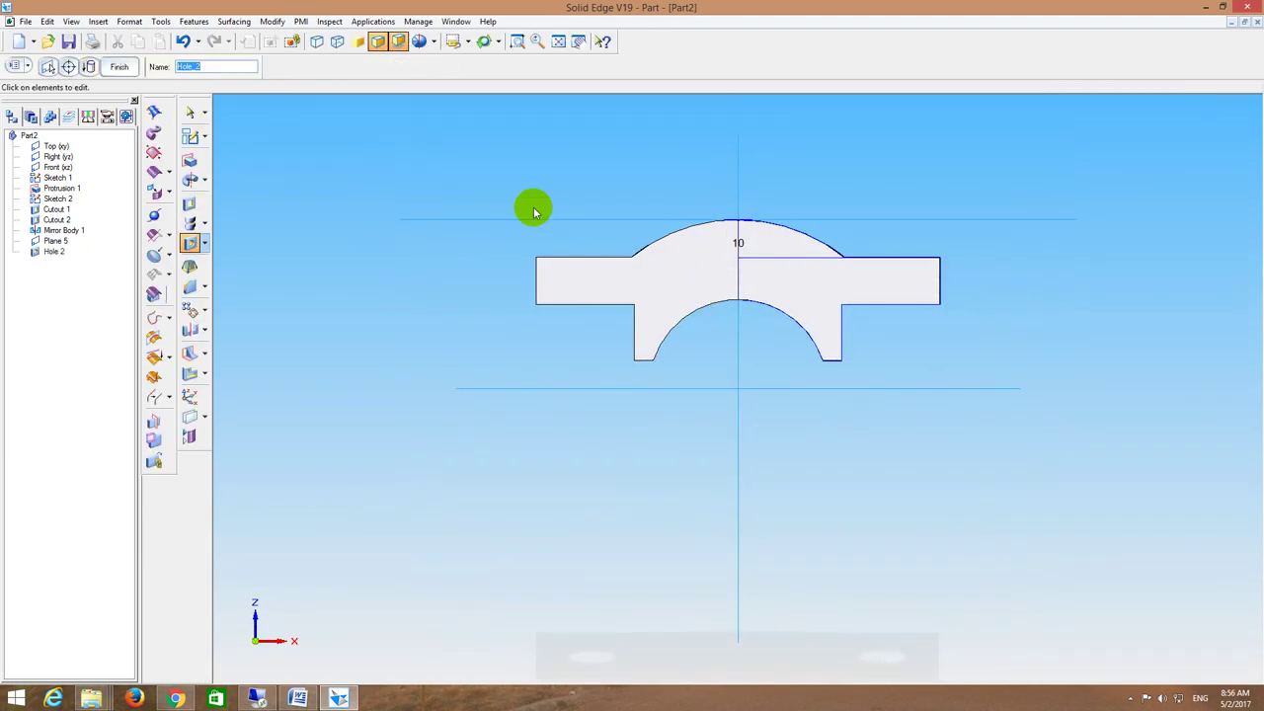
# Step: Sketch a 3 mm diameter circle on the reference plane at the cap's crown, concentric with the 6 mm hole
pyautogui.click(188, 203)
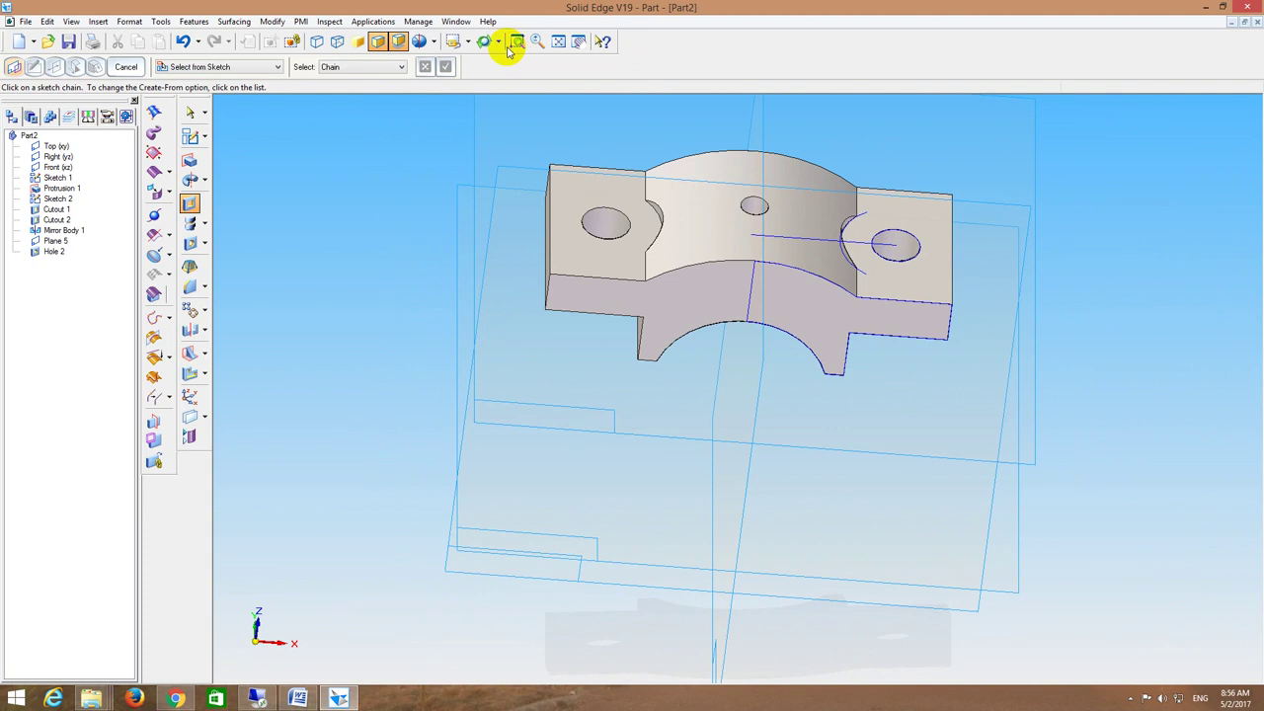
pyautogui.click(469, 43)
pyautogui.click(460, 83)
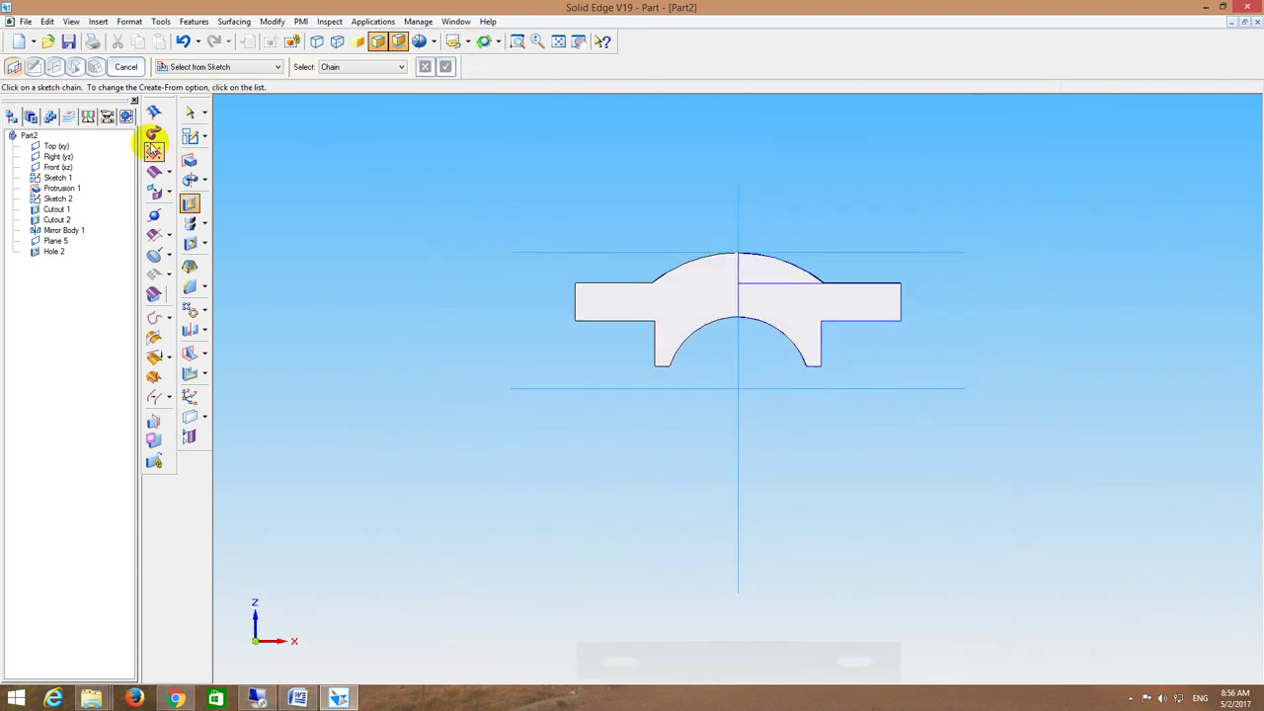
pyautogui.click(188, 137)
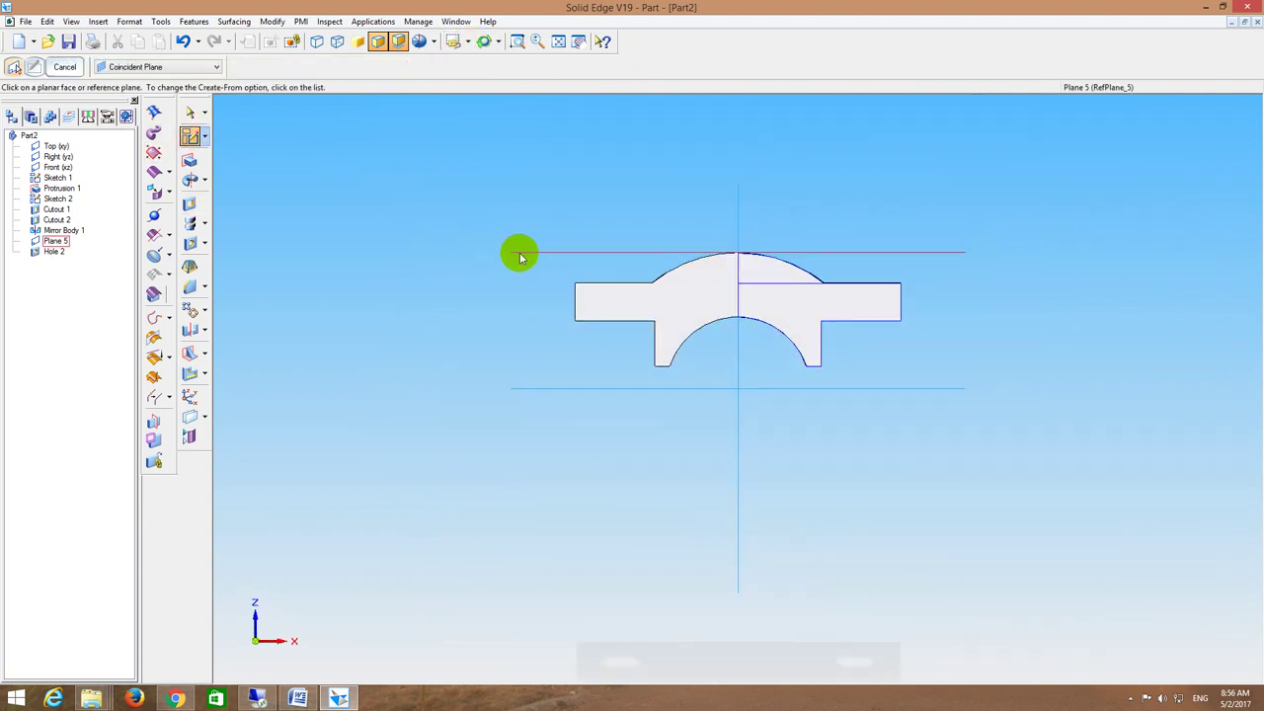
pyautogui.click(519, 254)
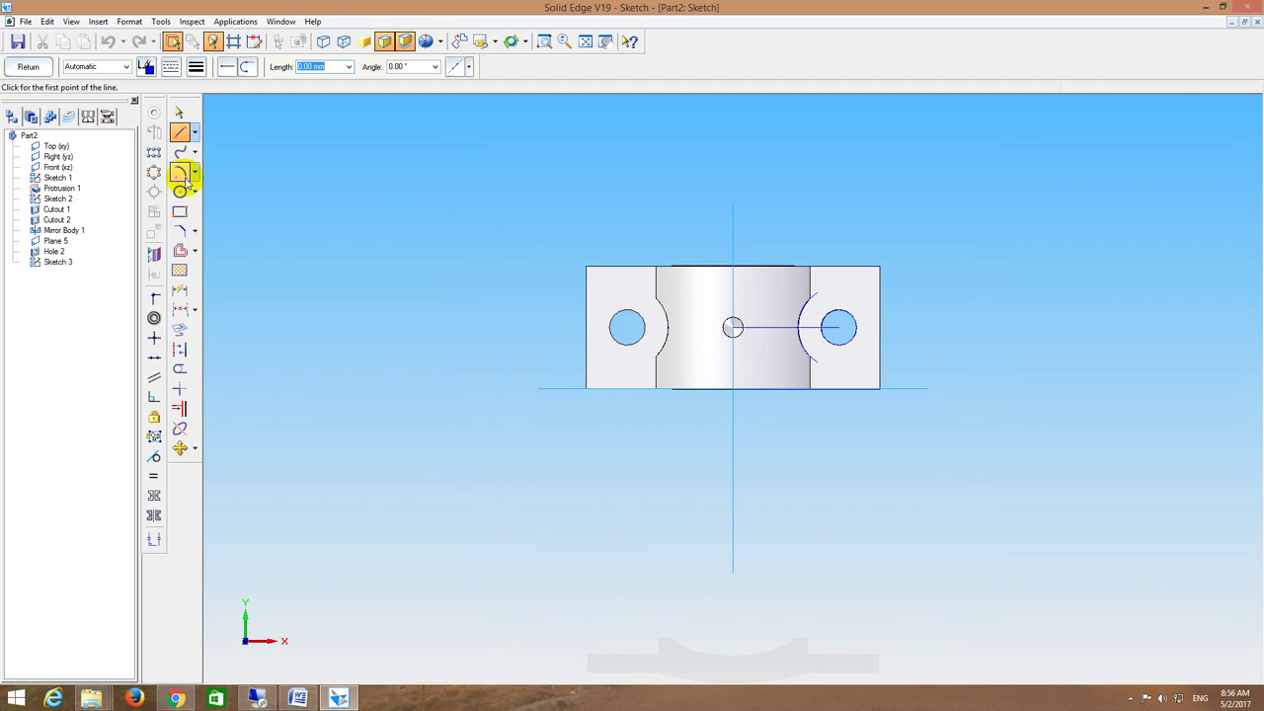
pyautogui.click(180, 191)
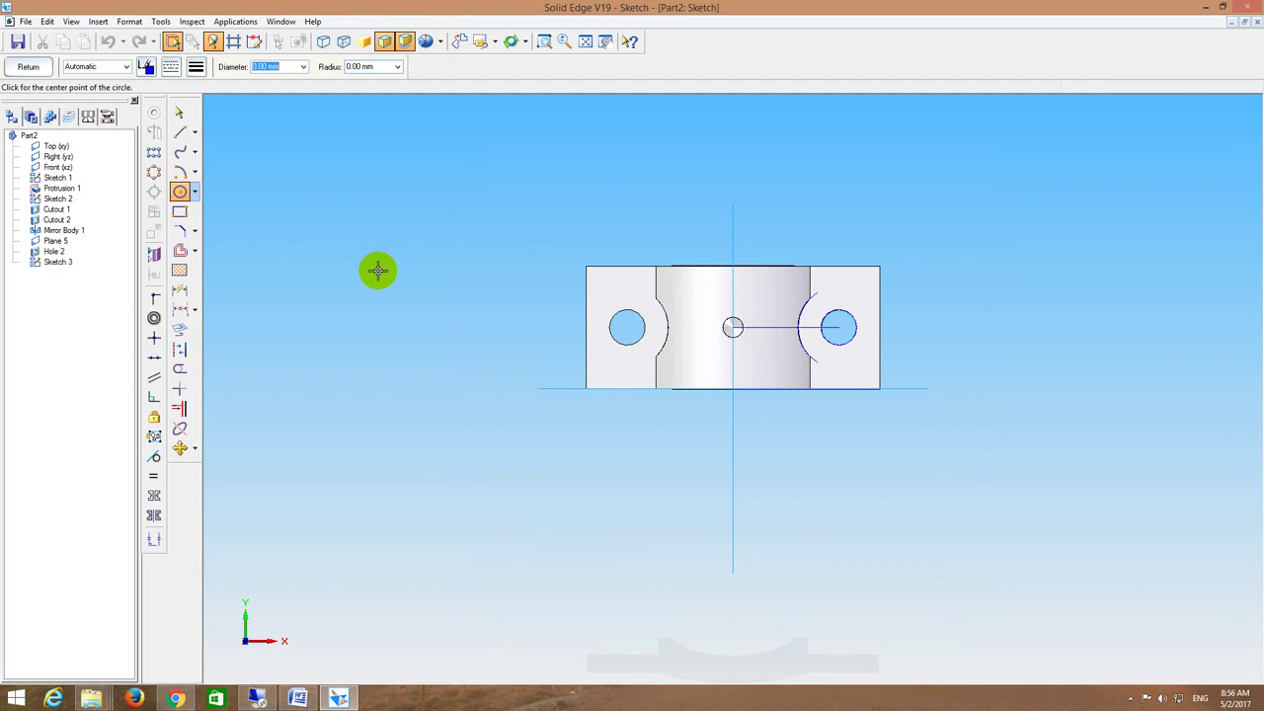
pyautogui.click(732, 327)
pyautogui.rightClick(710, 367)
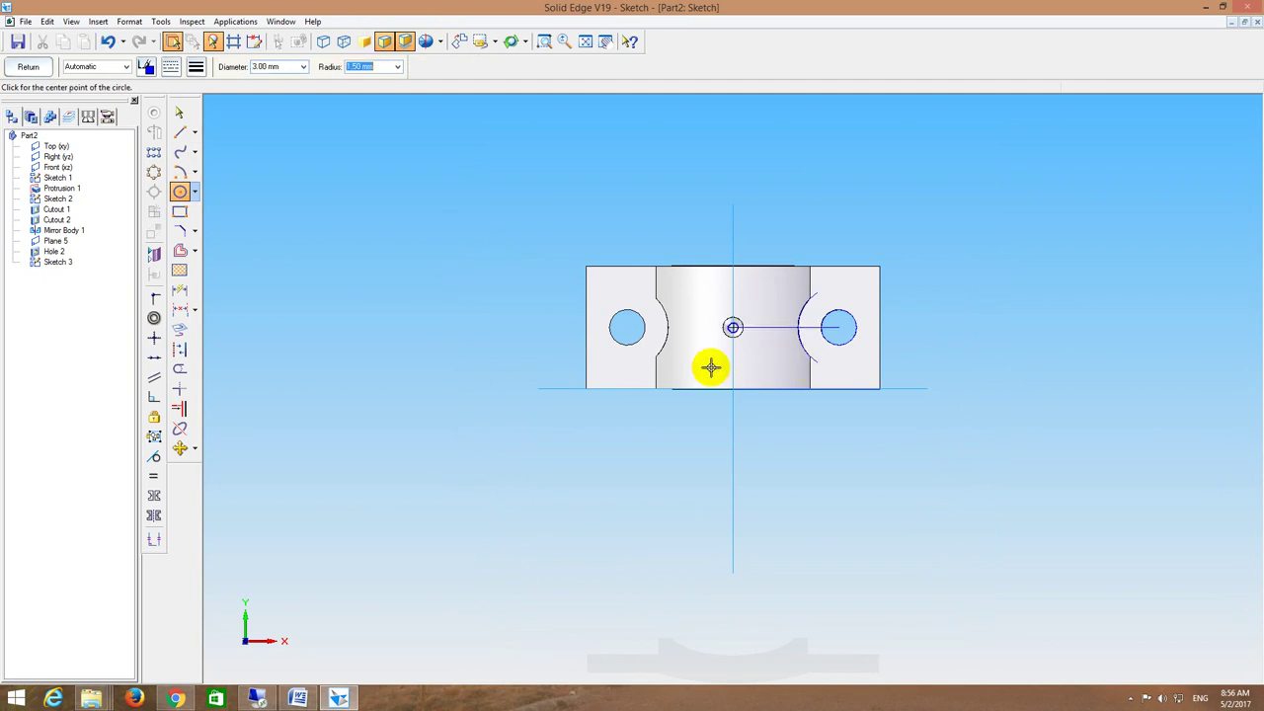
pyautogui.click(28, 69)
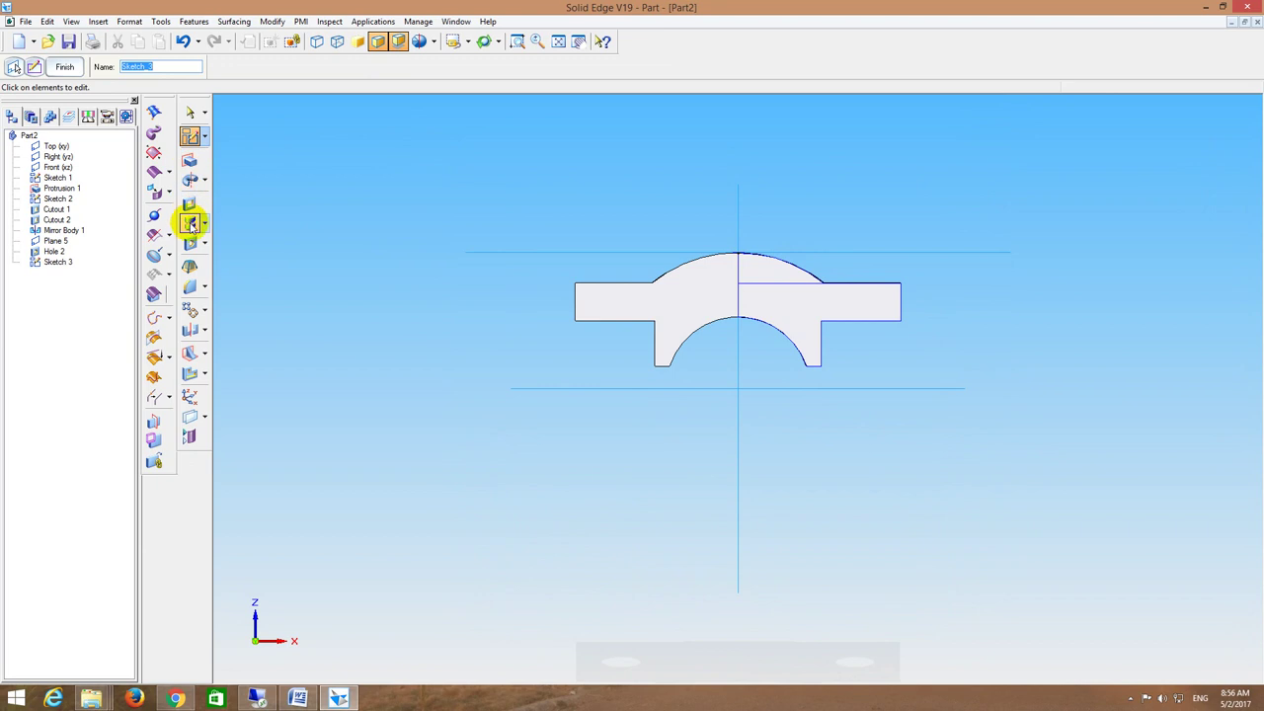
# Step: Cut the small crown circle downward about 61 mm, passing through the cap's arch
pyautogui.click(190, 208)
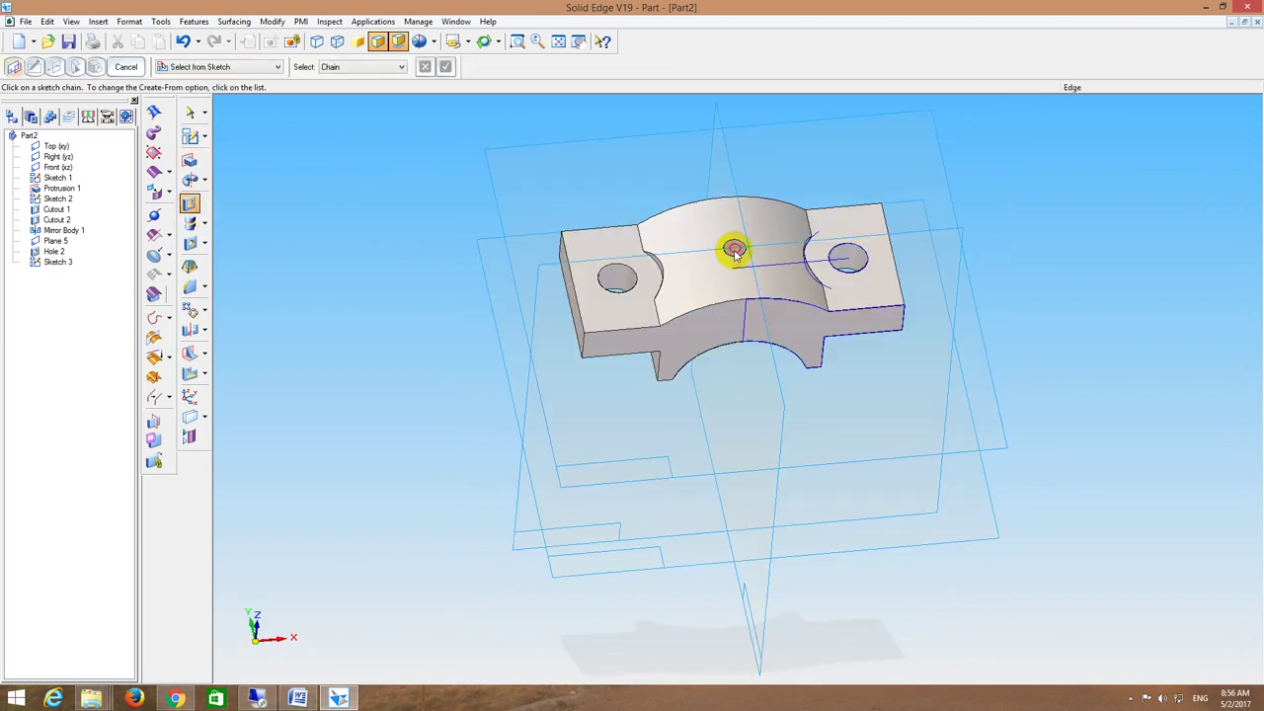
pyautogui.click(734, 250)
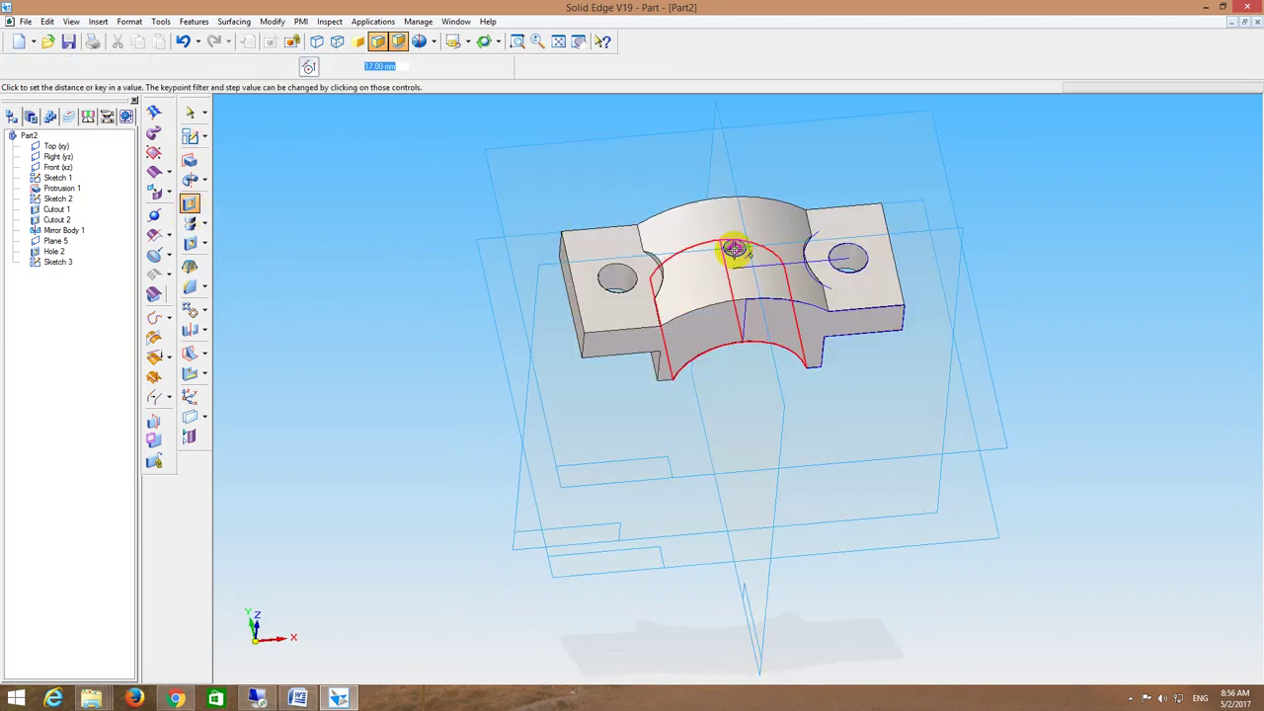
pyautogui.click(725, 398)
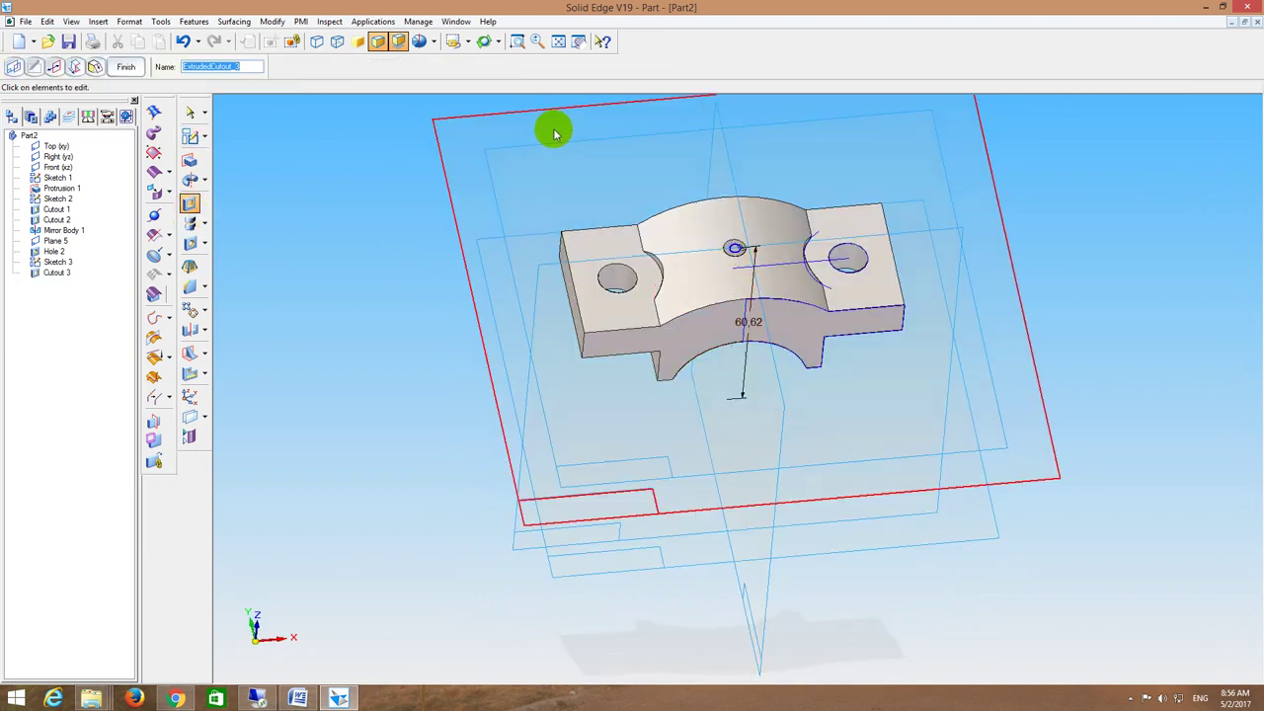
# Step: Examine the stepped crown hole up close in the front view with hidden edges displayed
pyautogui.click(467, 42)
pyautogui.click(457, 76)
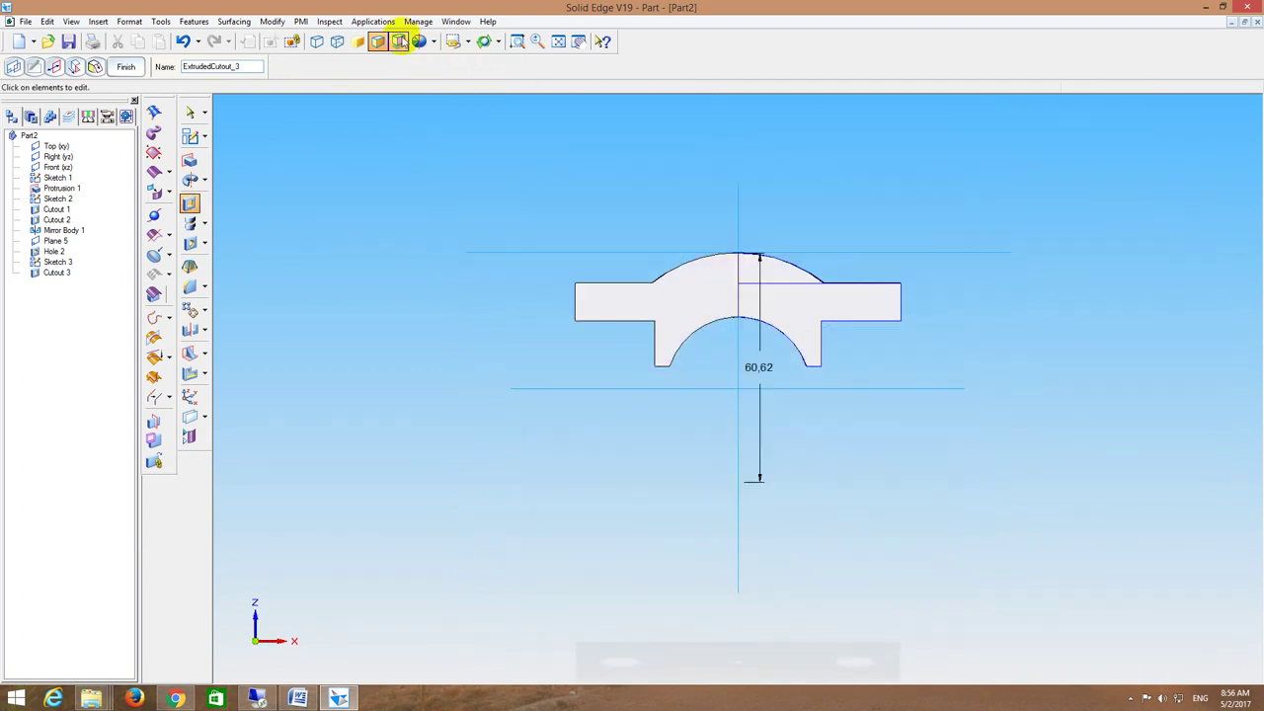
pyautogui.click(337, 42)
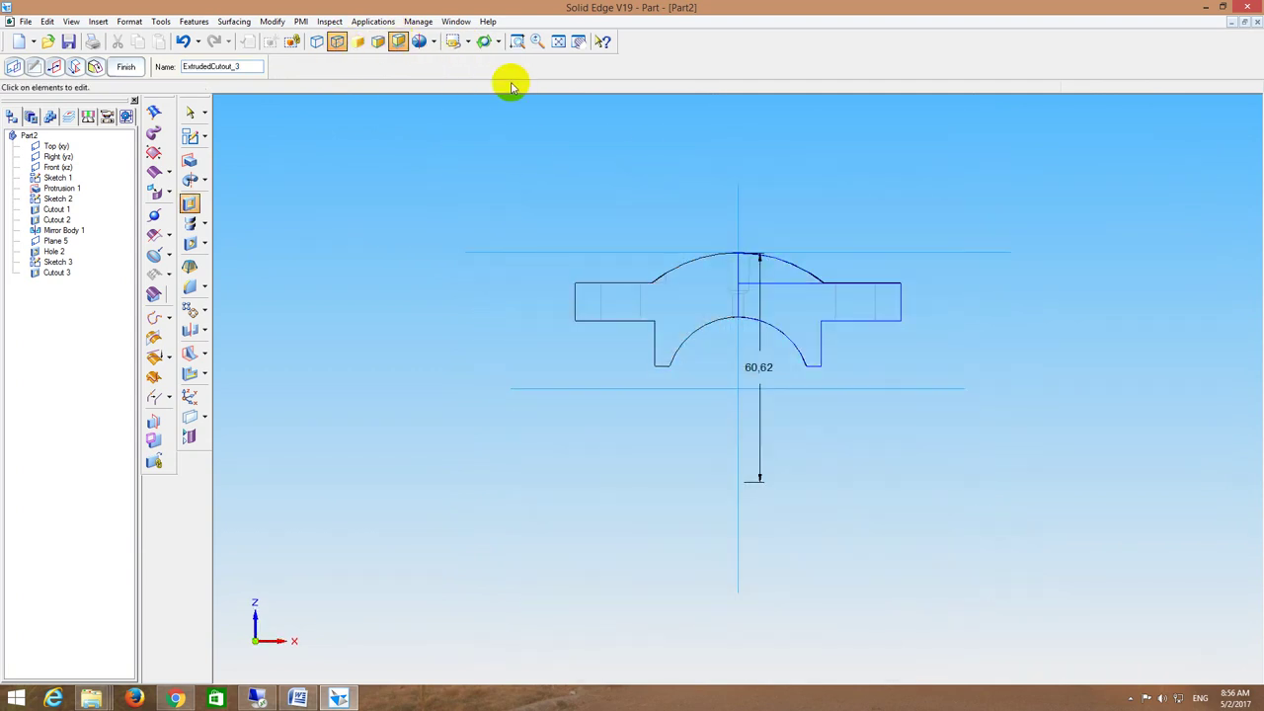
pyautogui.press('Escape')
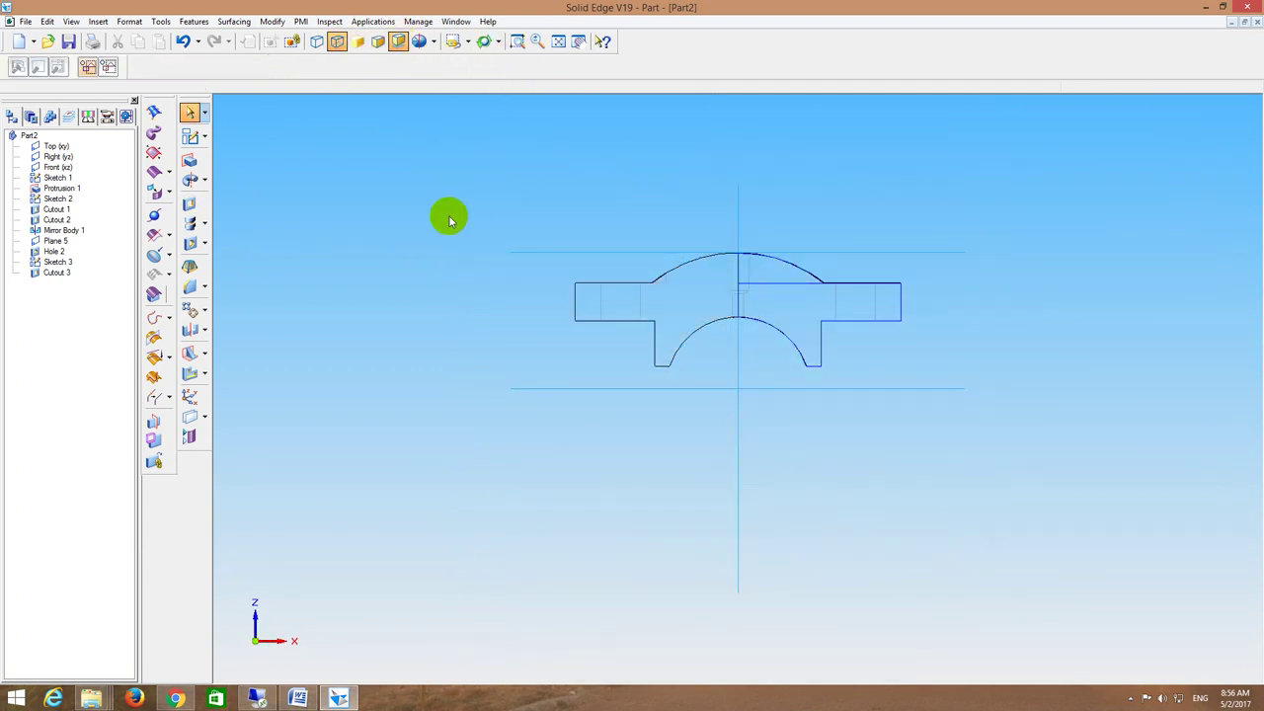
pyautogui.click(517, 41)
pyautogui.click(694, 203)
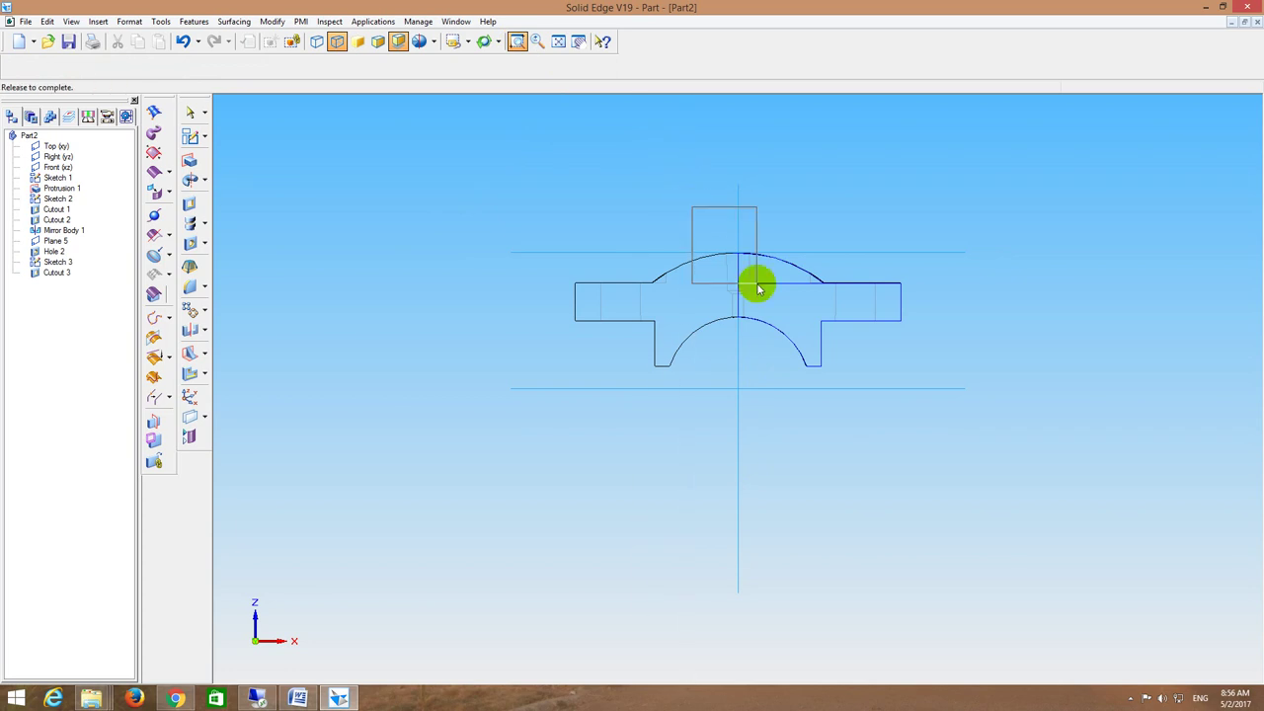
pyautogui.click(760, 296)
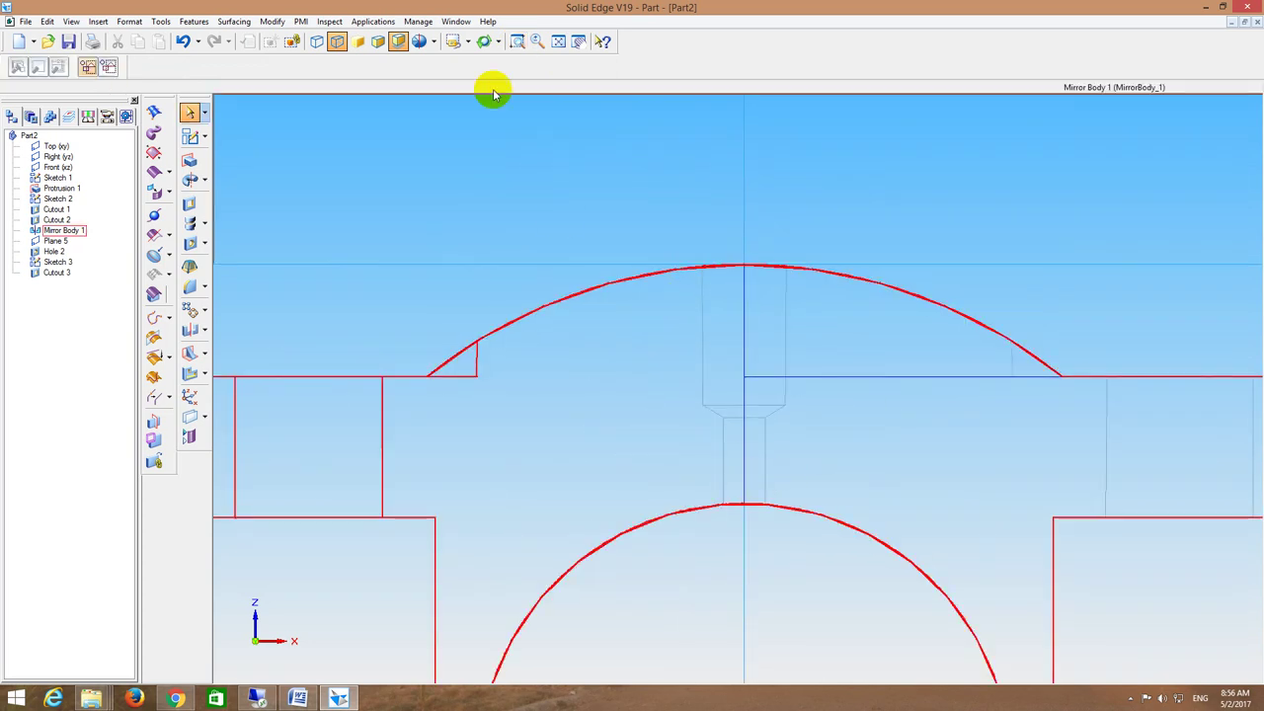
pyautogui.click(558, 41)
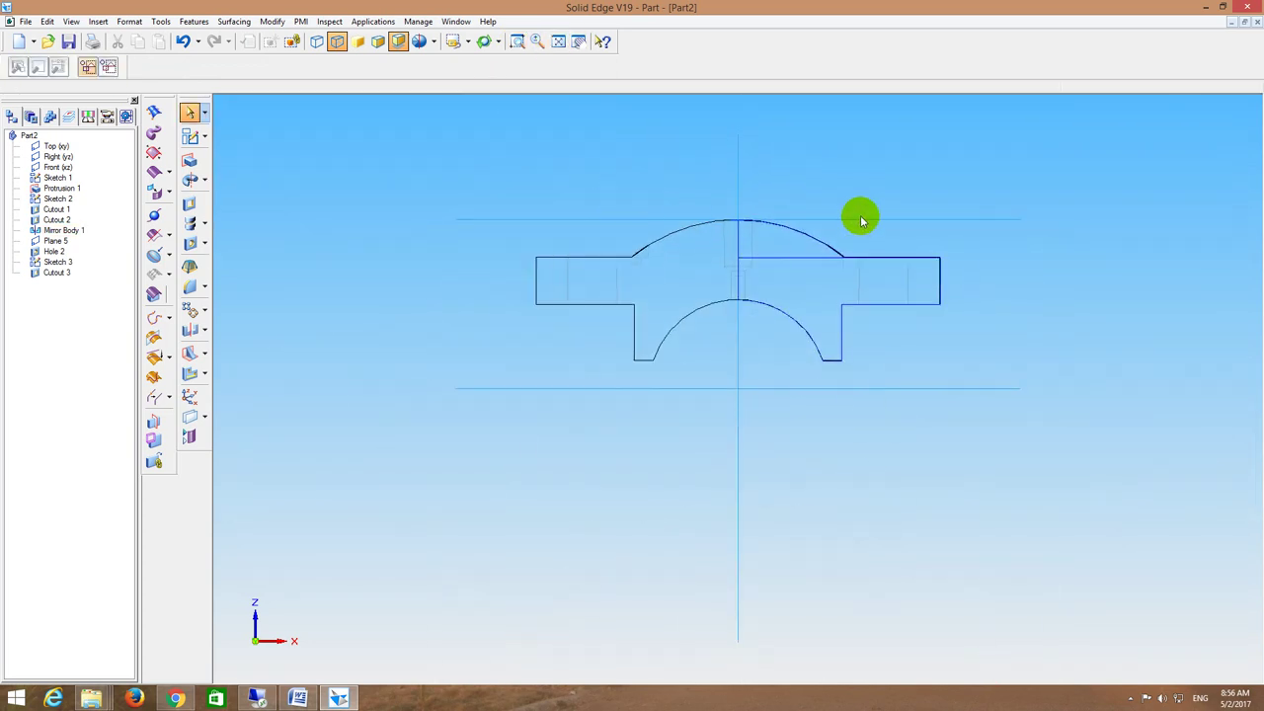
# Step: Restore the shaded display of the cap and set the isometric view
pyautogui.hotkey('ctrl', 'i')
pyautogui.click(376, 44)
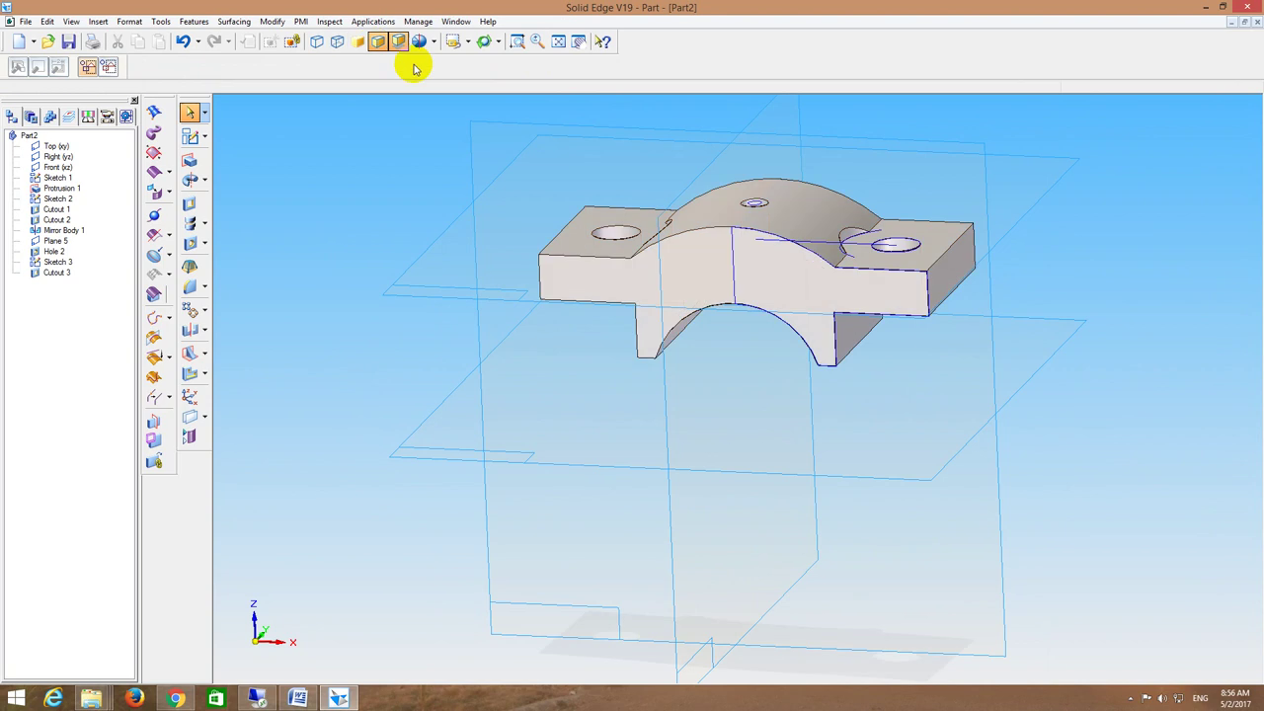
pyautogui.moveTo(894, 282)
pyautogui.mouseDown(button='middle')
pyautogui.moveTo(996, 246)
pyautogui.moveTo(993, 325)
pyautogui.moveTo(677, 164)
pyautogui.mouseUp(button='middle')
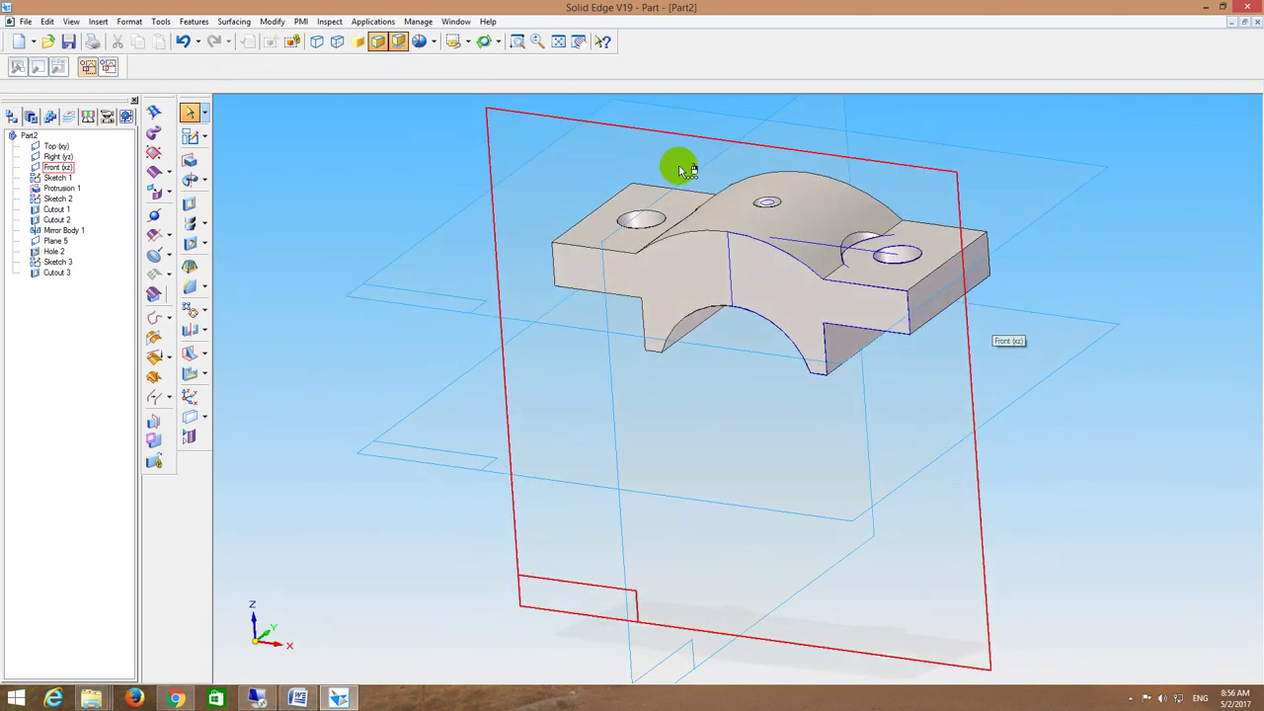
pyautogui.click(461, 41)
pyautogui.click(468, 87)
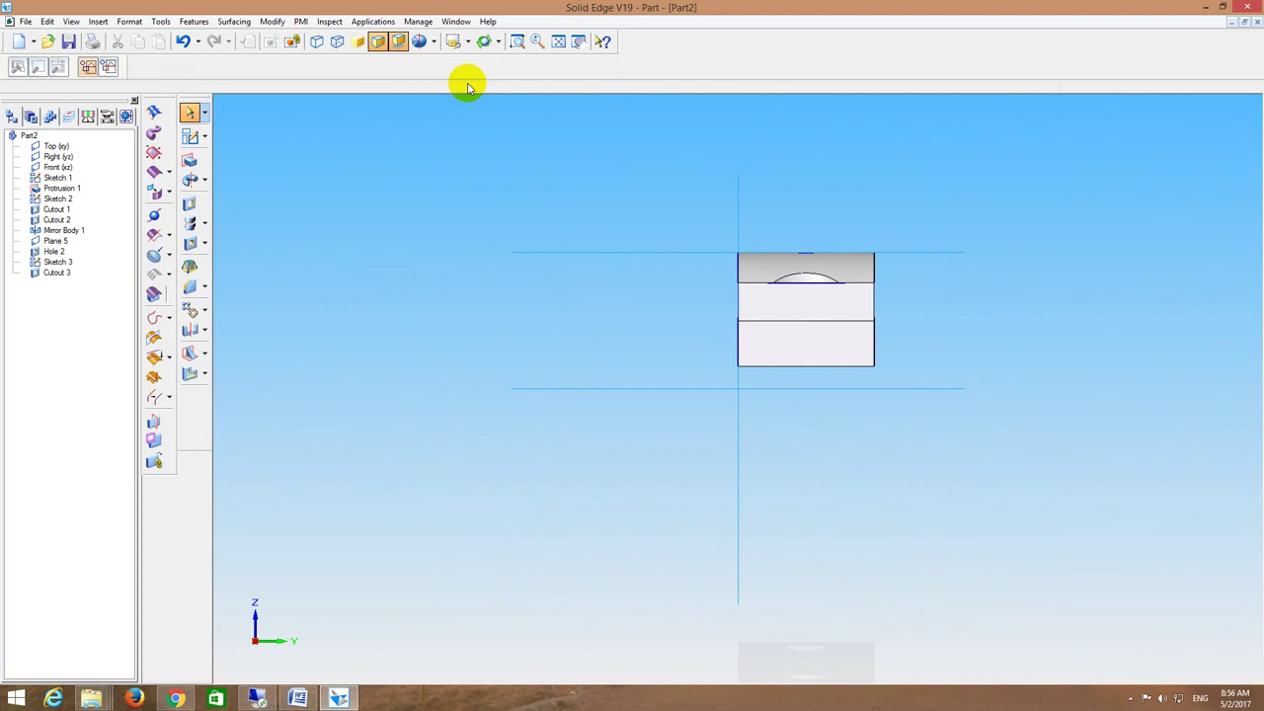
pyautogui.click(468, 44)
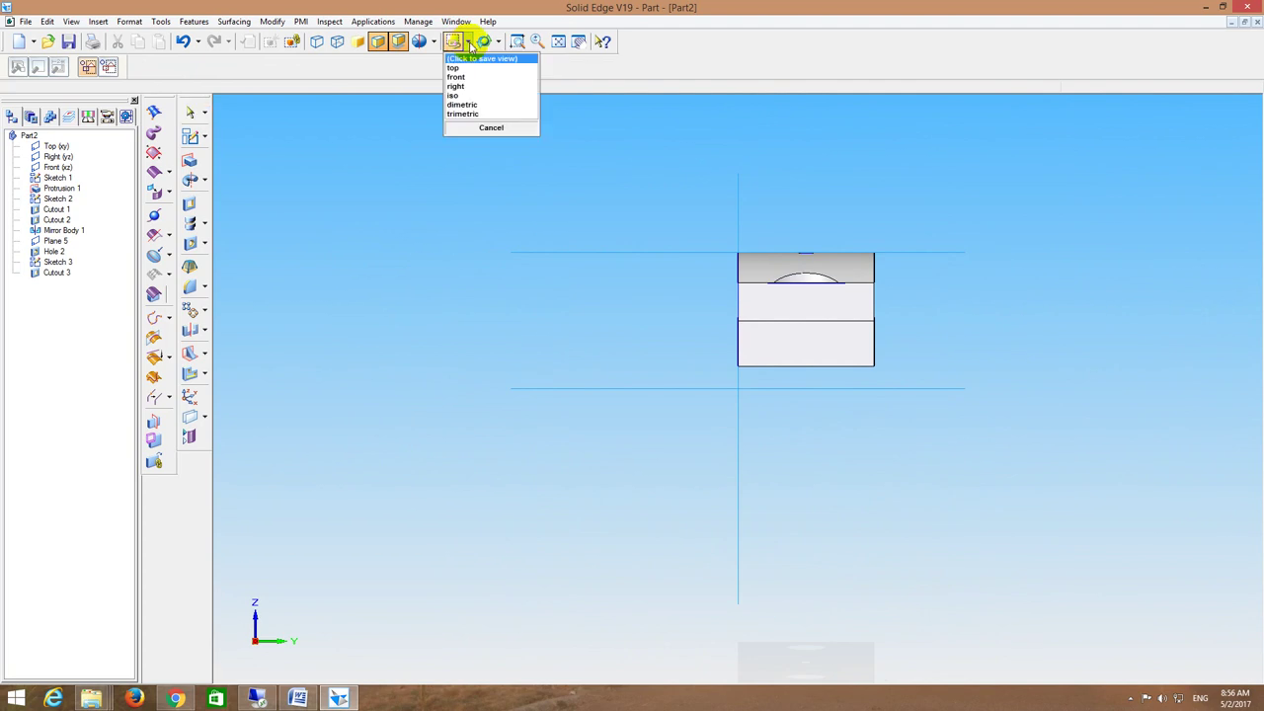
pyautogui.click(464, 96)
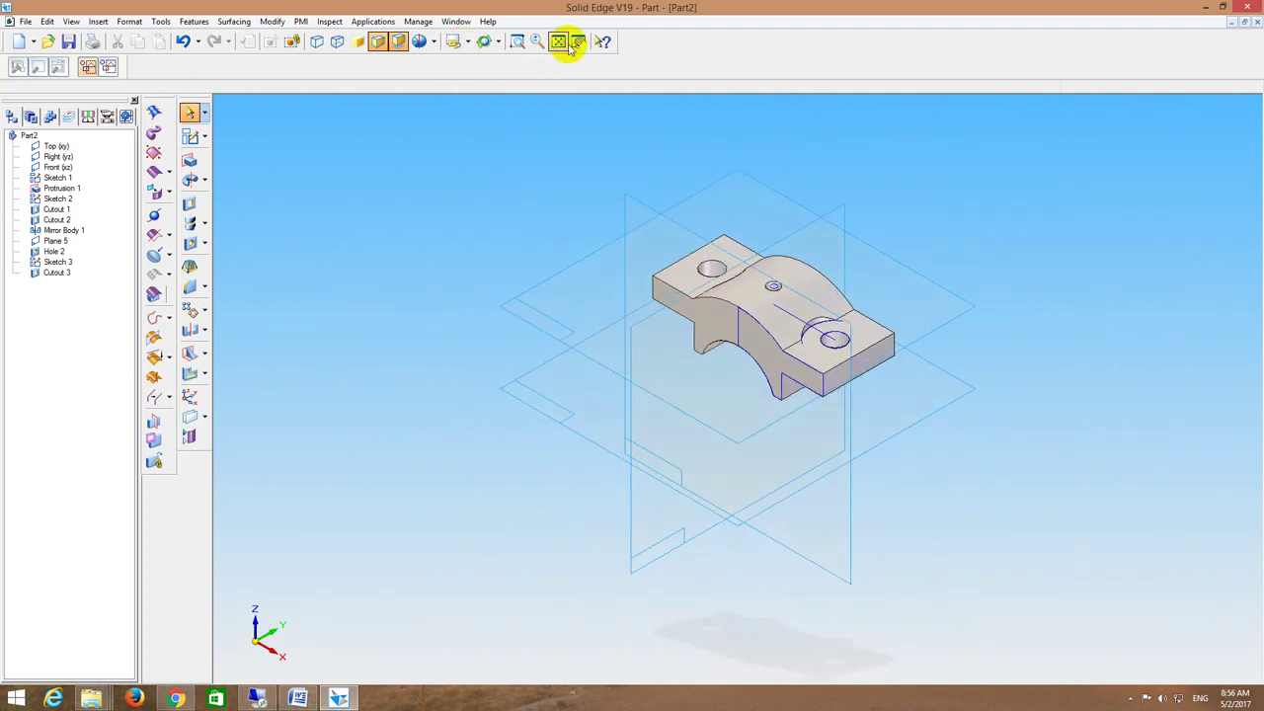
# Step: Save the part as 2_Cap in the Plumber Block folder and switch to the detail drawing in Word
pyautogui.hotkey('ctrl', 's')
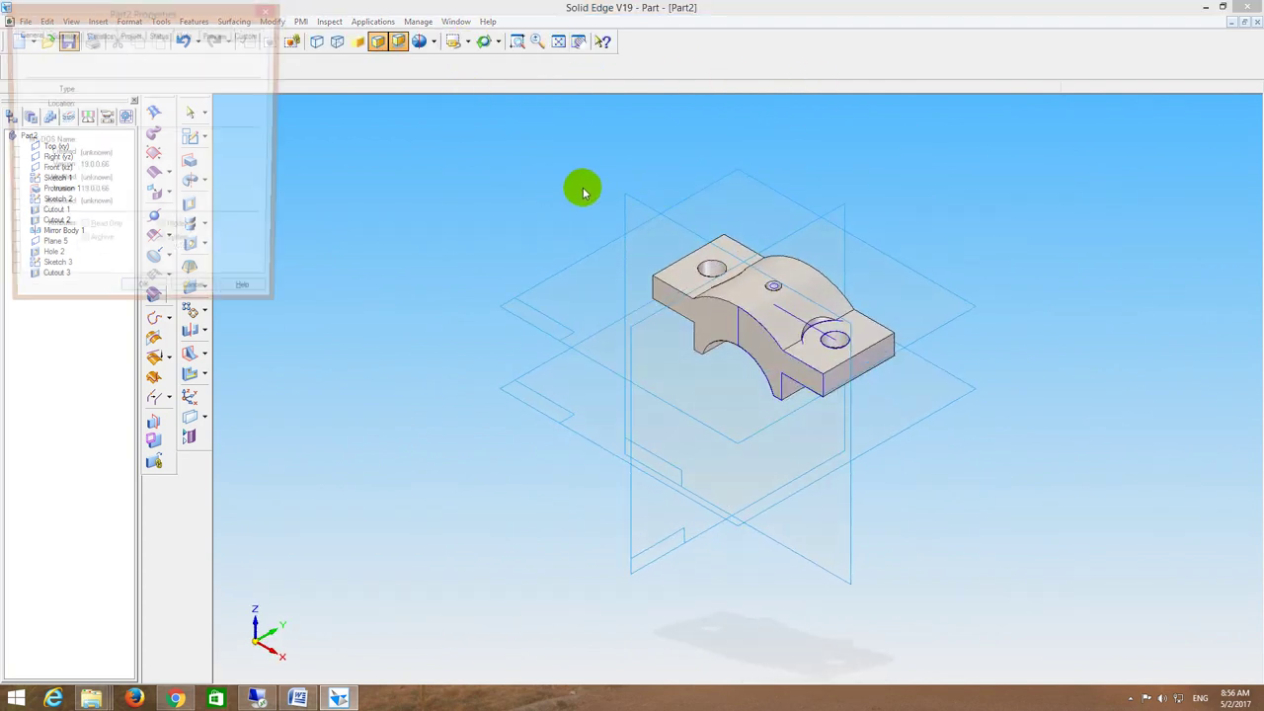
pyautogui.click(138, 293)
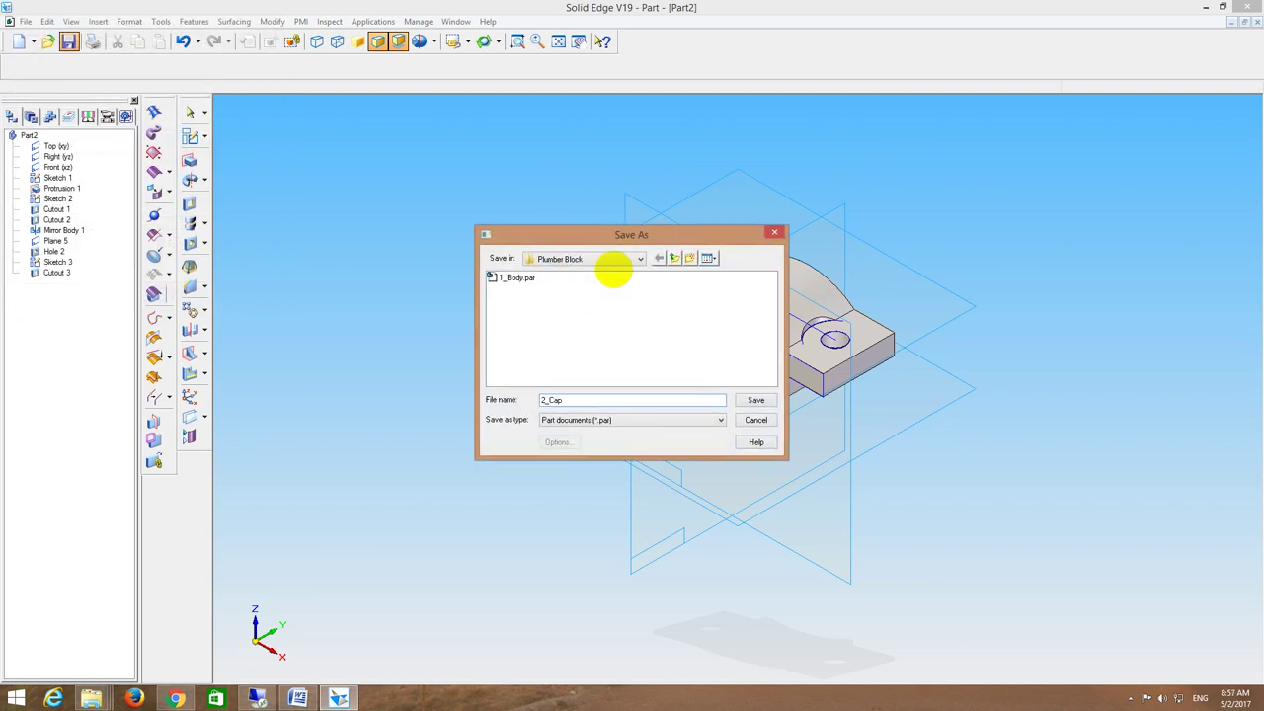
pyautogui.press('Return')
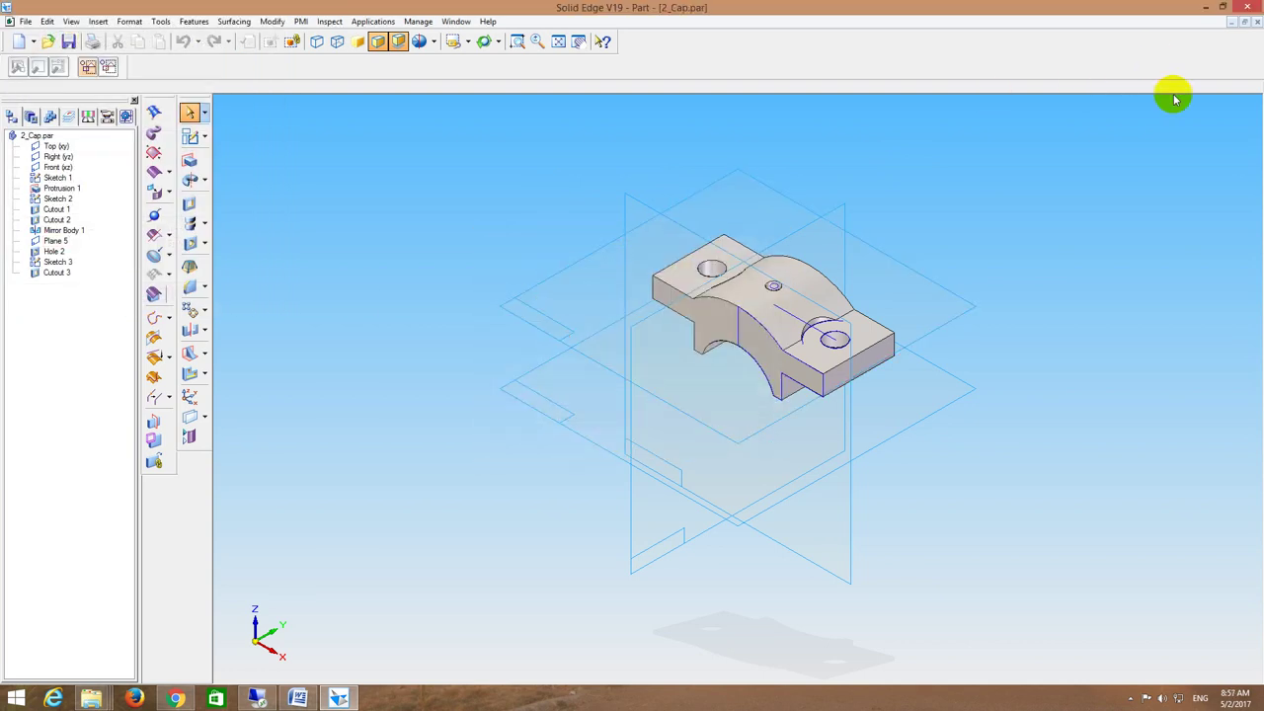
pyautogui.click(297, 699)
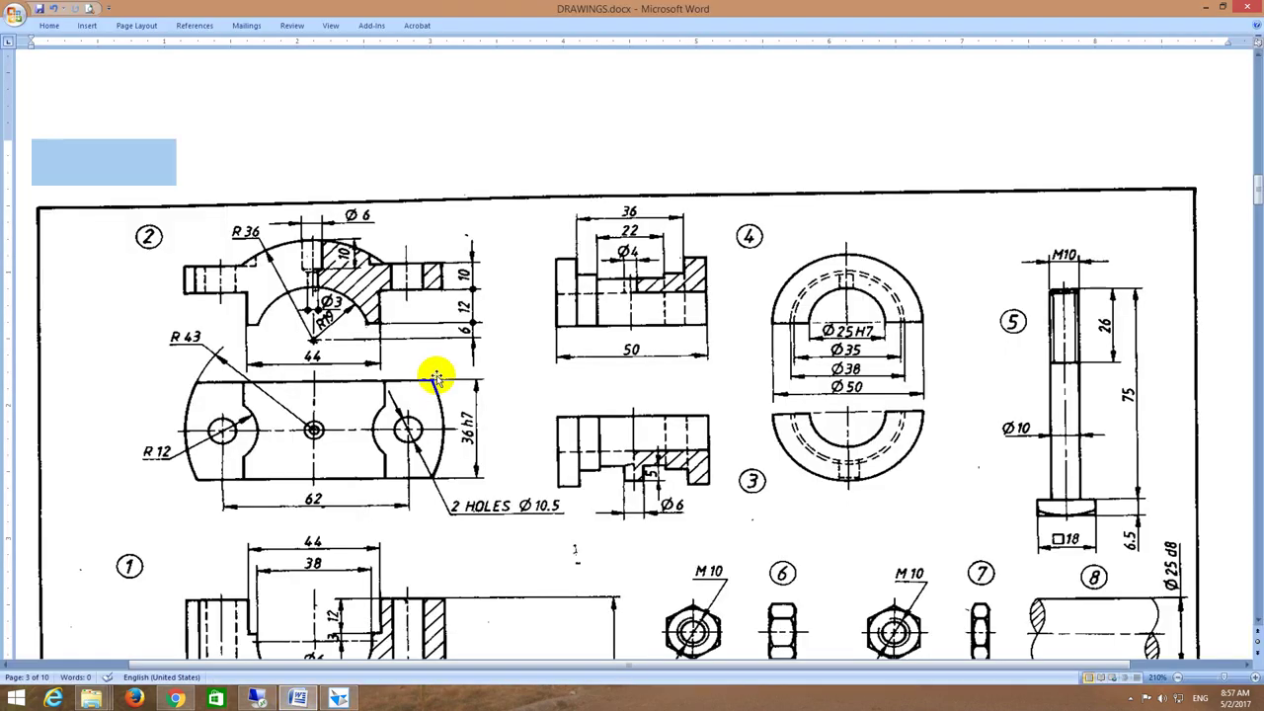
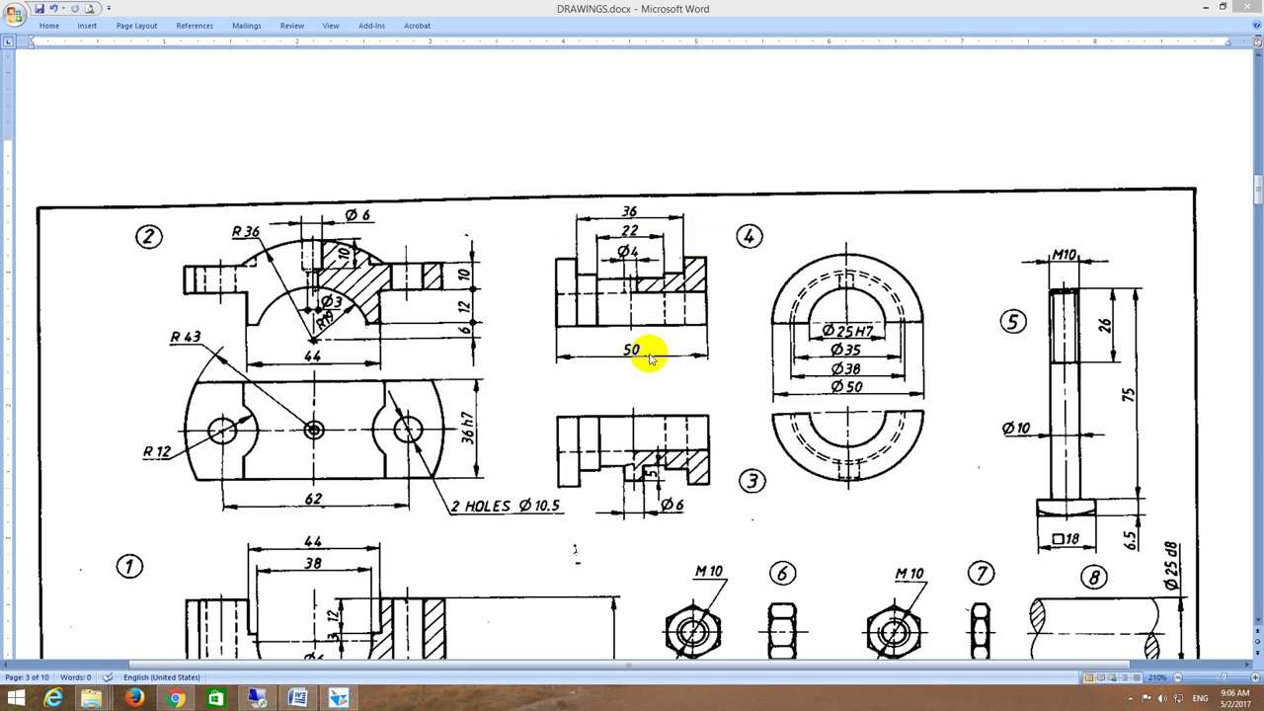
# Step: Switch back to Solid Edge, close the cap file and create a new solid part
pyautogui.click(338, 699)
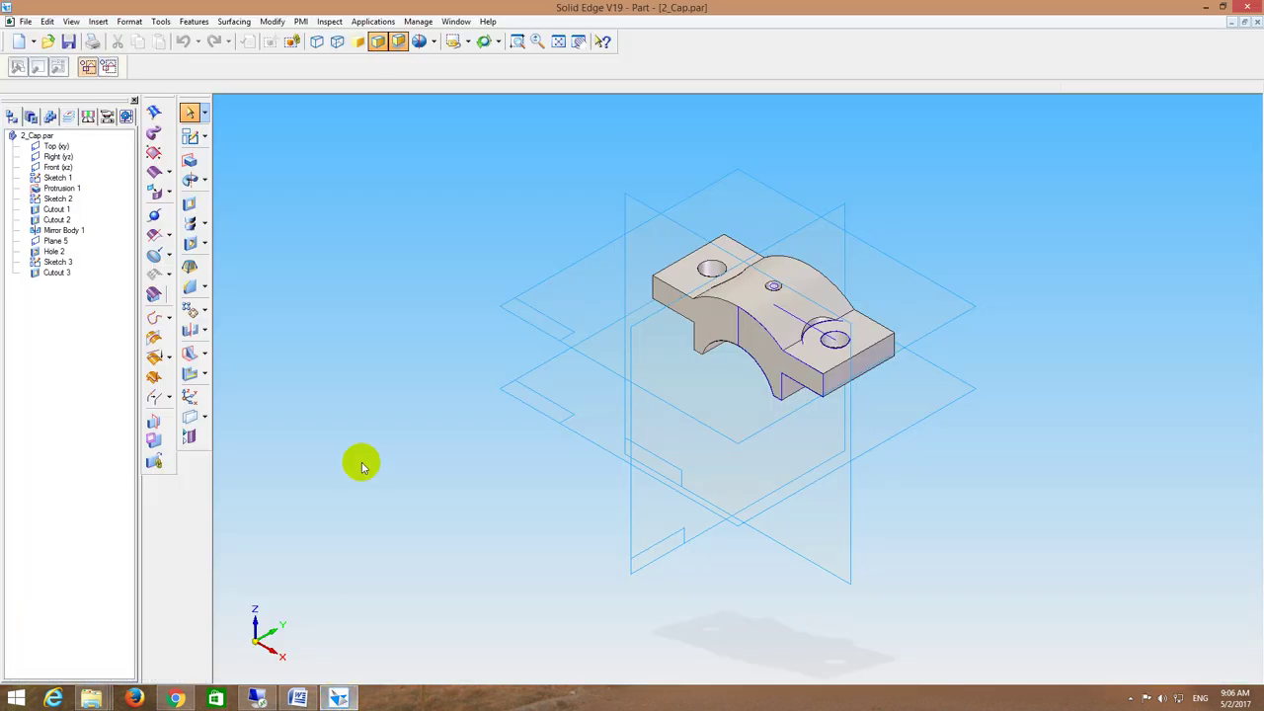
pyautogui.click(1254, 23)
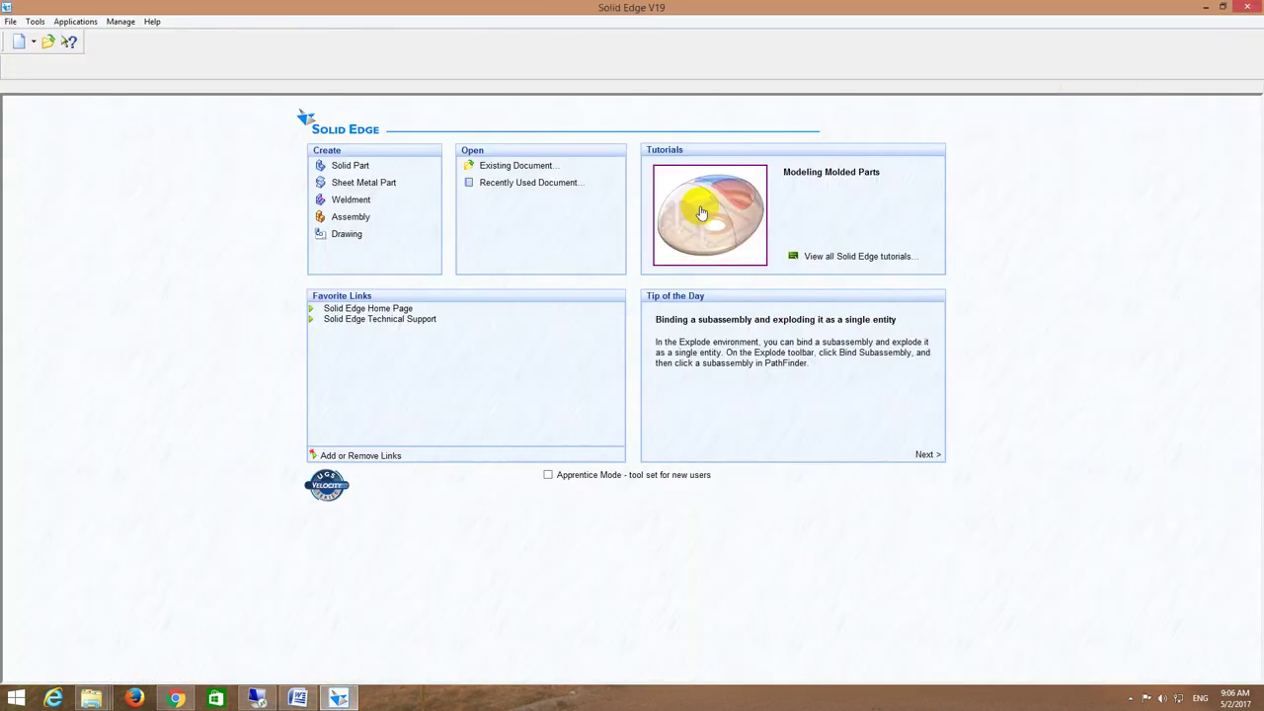
pyautogui.click(351, 166)
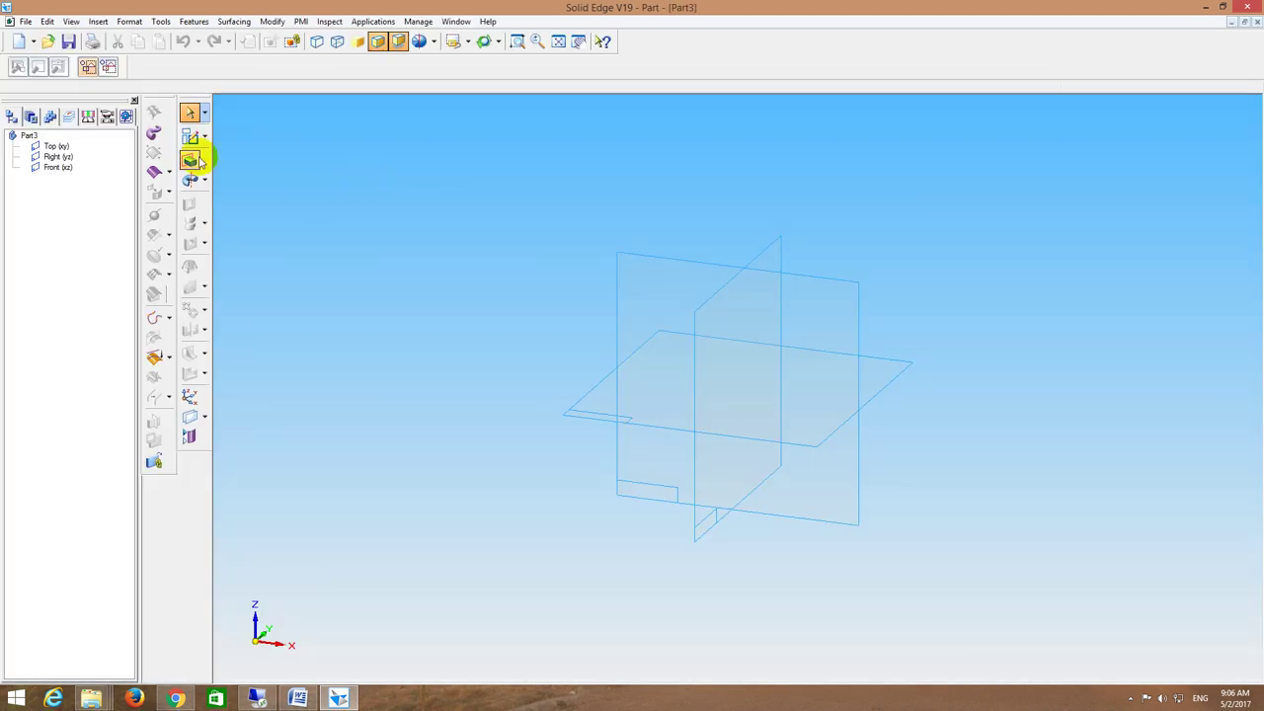
# Step: Sketch a horizontal line on the Right (yz) plane along the horizontal axis, extending past the origin on both sides
pyautogui.click(189, 135)
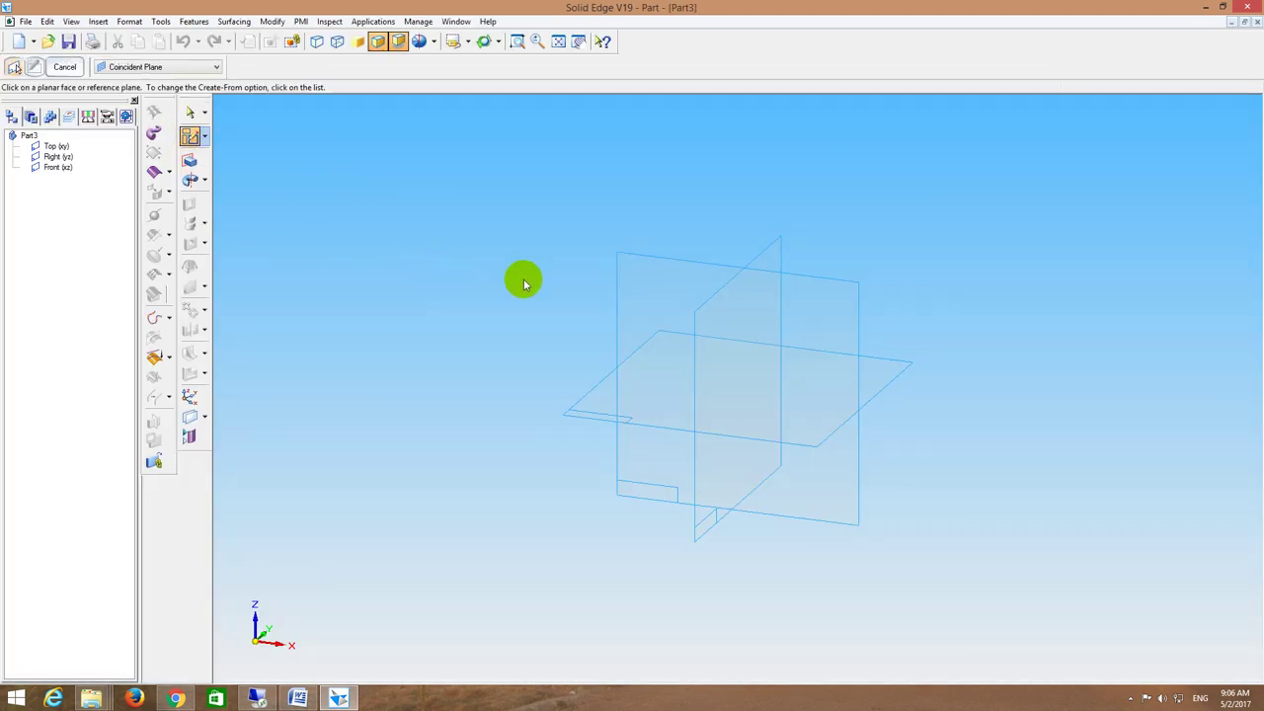
pyautogui.click(707, 330)
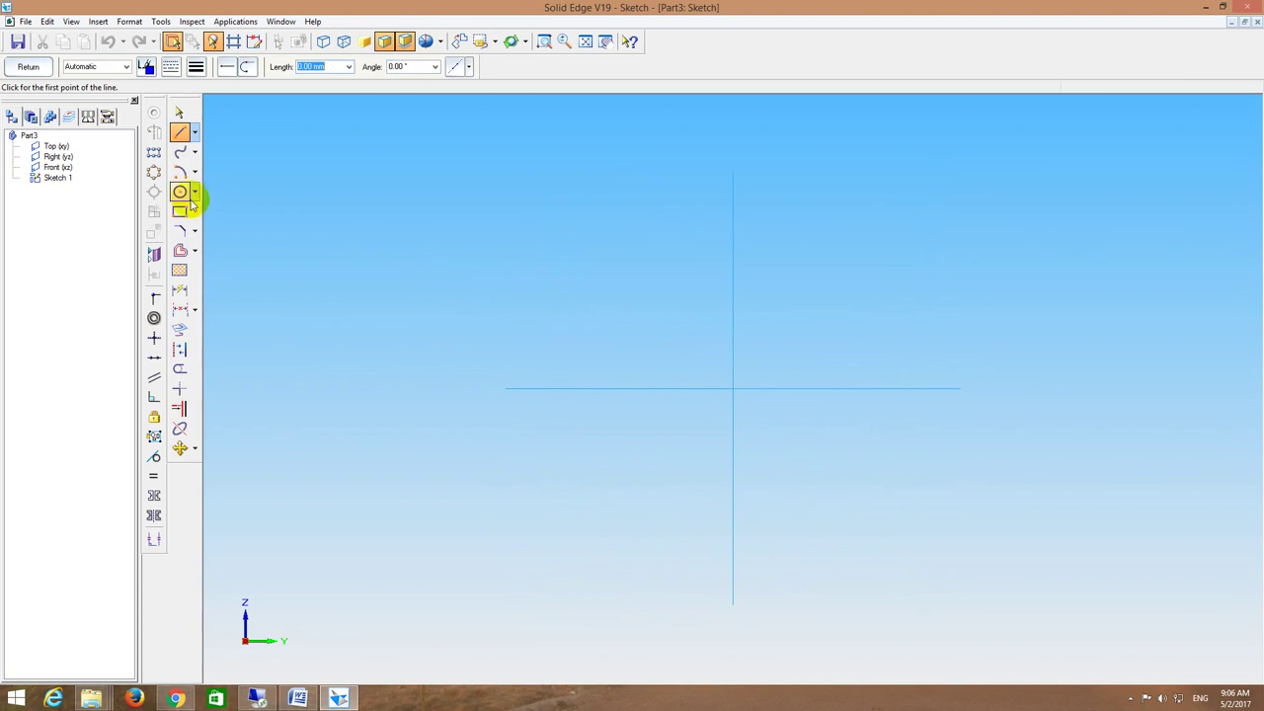
pyautogui.click(181, 133)
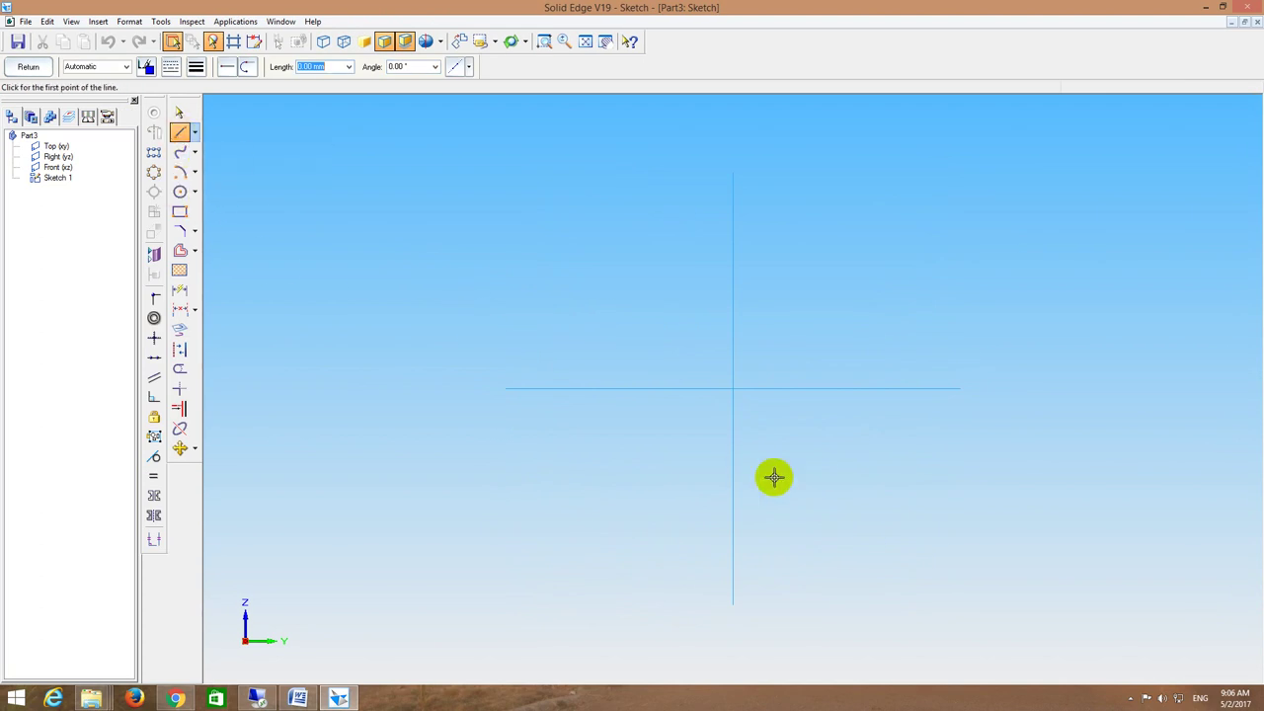
pyautogui.click(645, 389)
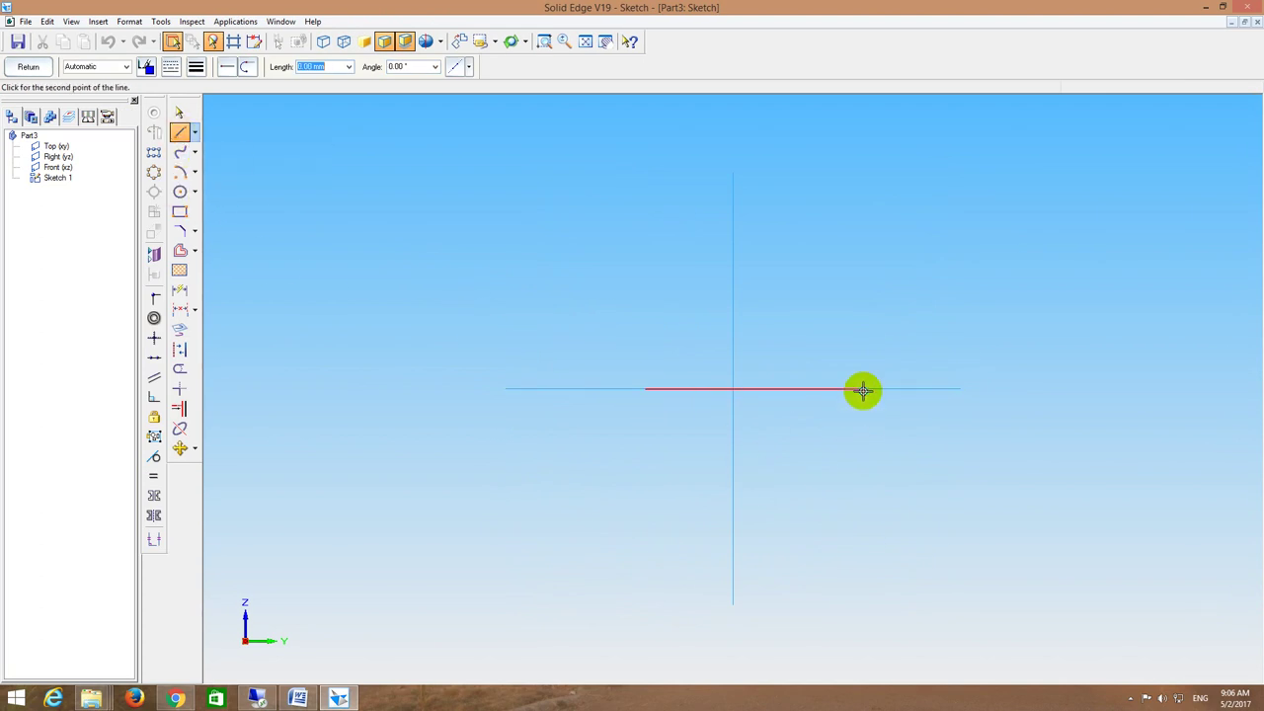
pyautogui.click(861, 389)
pyautogui.rightClick(860, 389)
# Step: Draw two concentric circles centred on the sketch origin, 50 mm and 25 mm in diameter
pyautogui.click(186, 192)
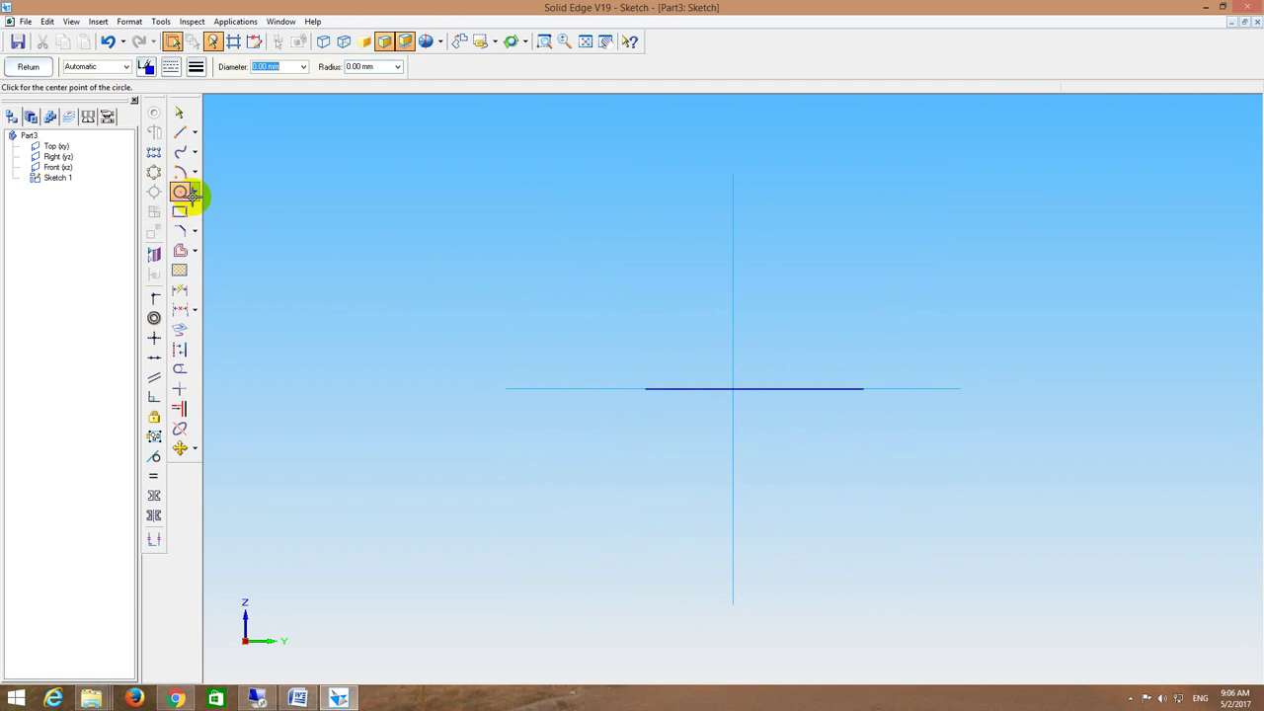
pyautogui.click(732, 389)
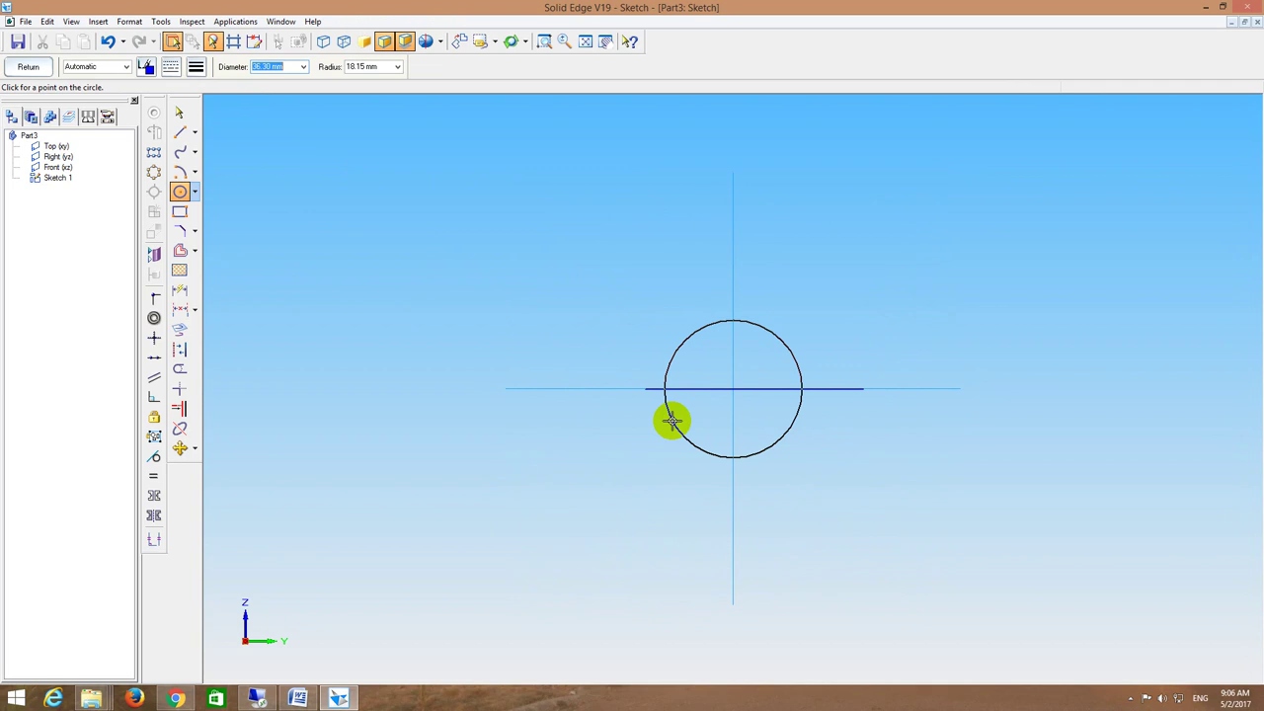
pyautogui.write('50')
pyautogui.press('Return')
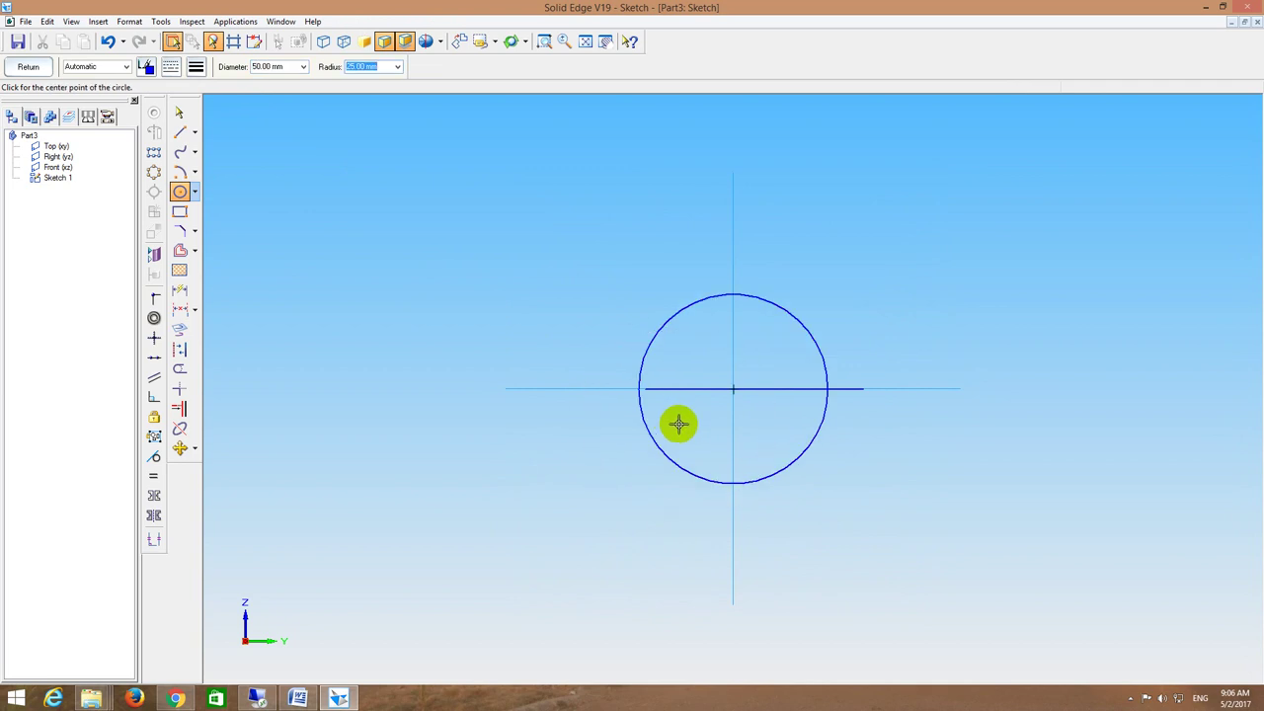
pyautogui.click(733, 391)
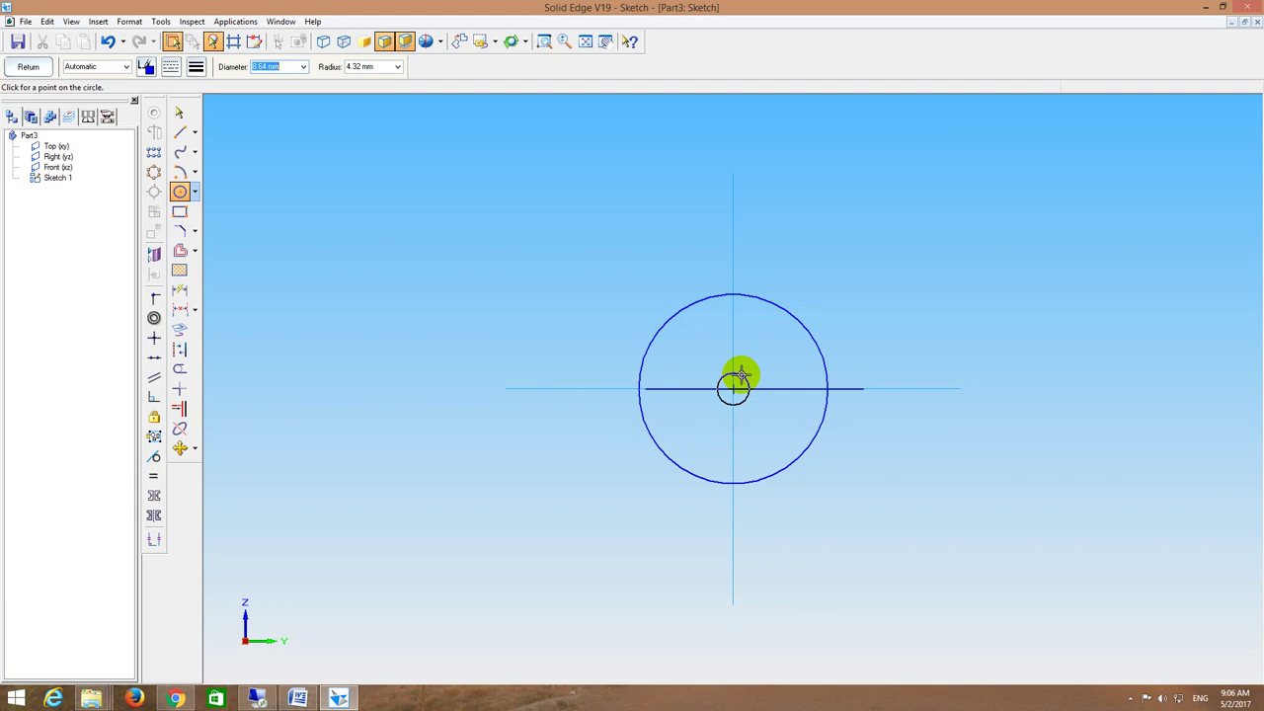
pyautogui.press('Return')
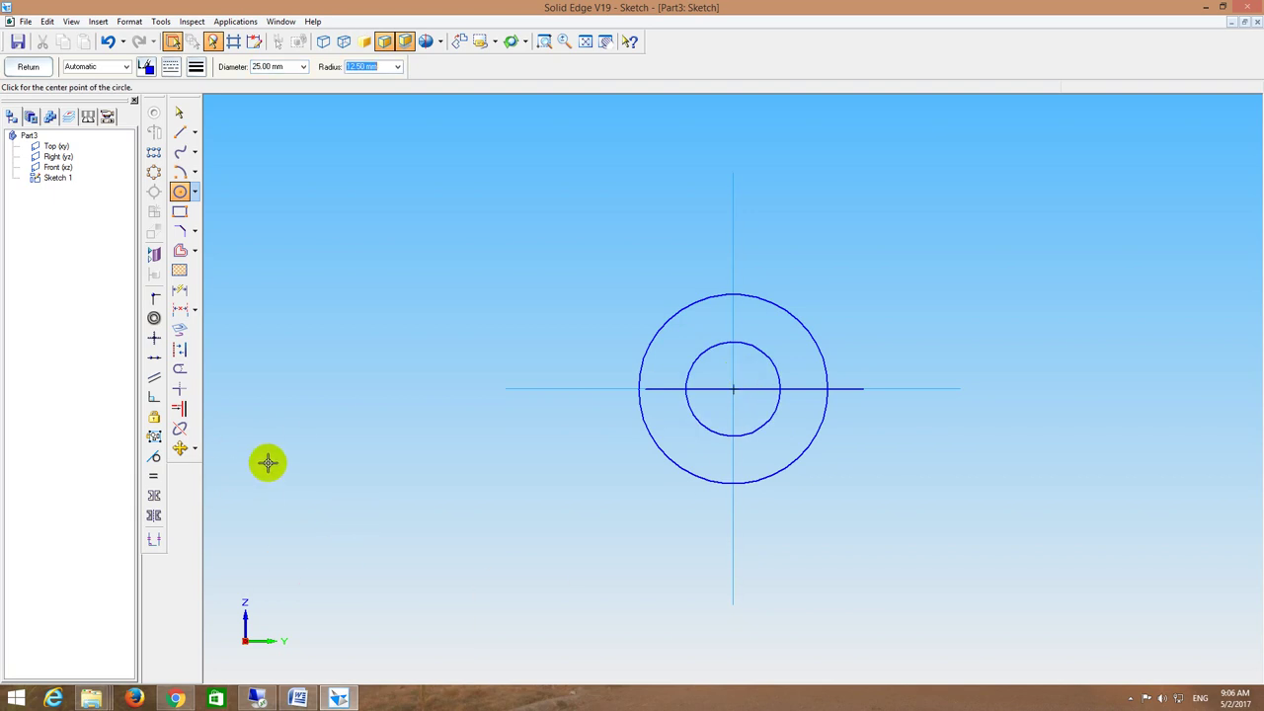
pyautogui.press('Escape')
# Step: Extend the horizontal line to the outer circle, trim the profile to the closed upper half ring and finish the sketch
pyautogui.click(178, 408)
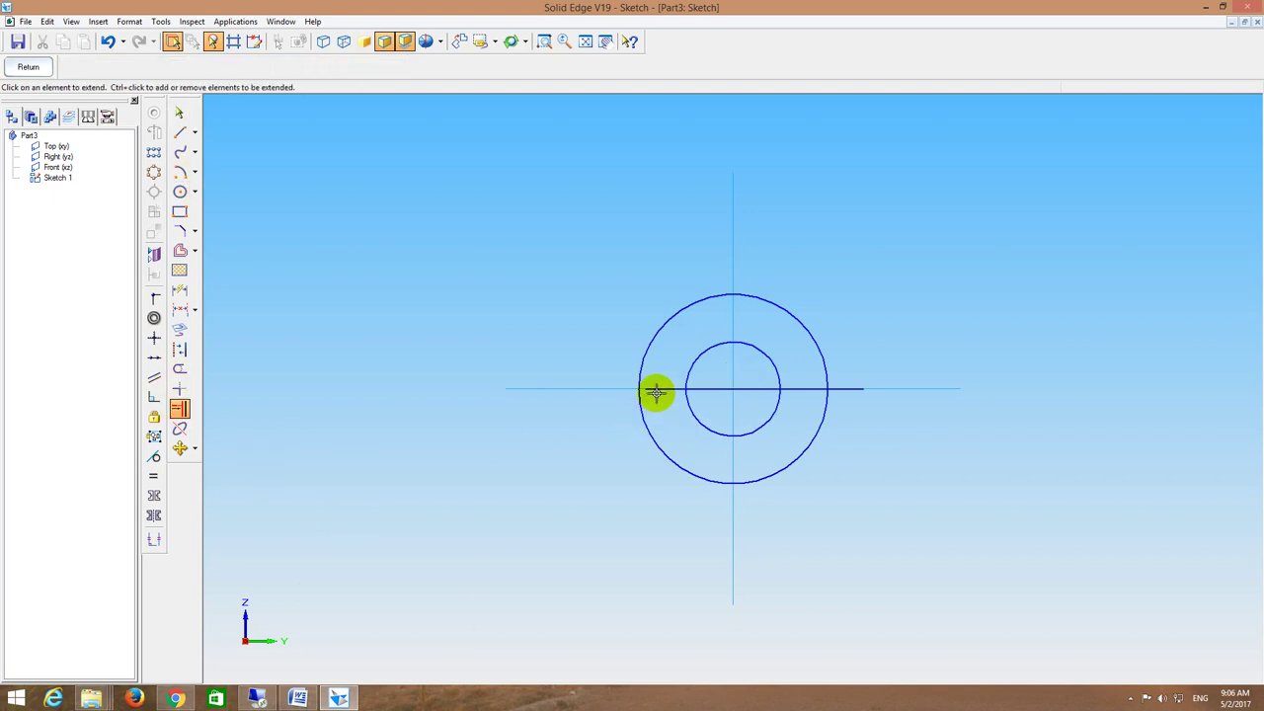
pyautogui.click(179, 368)
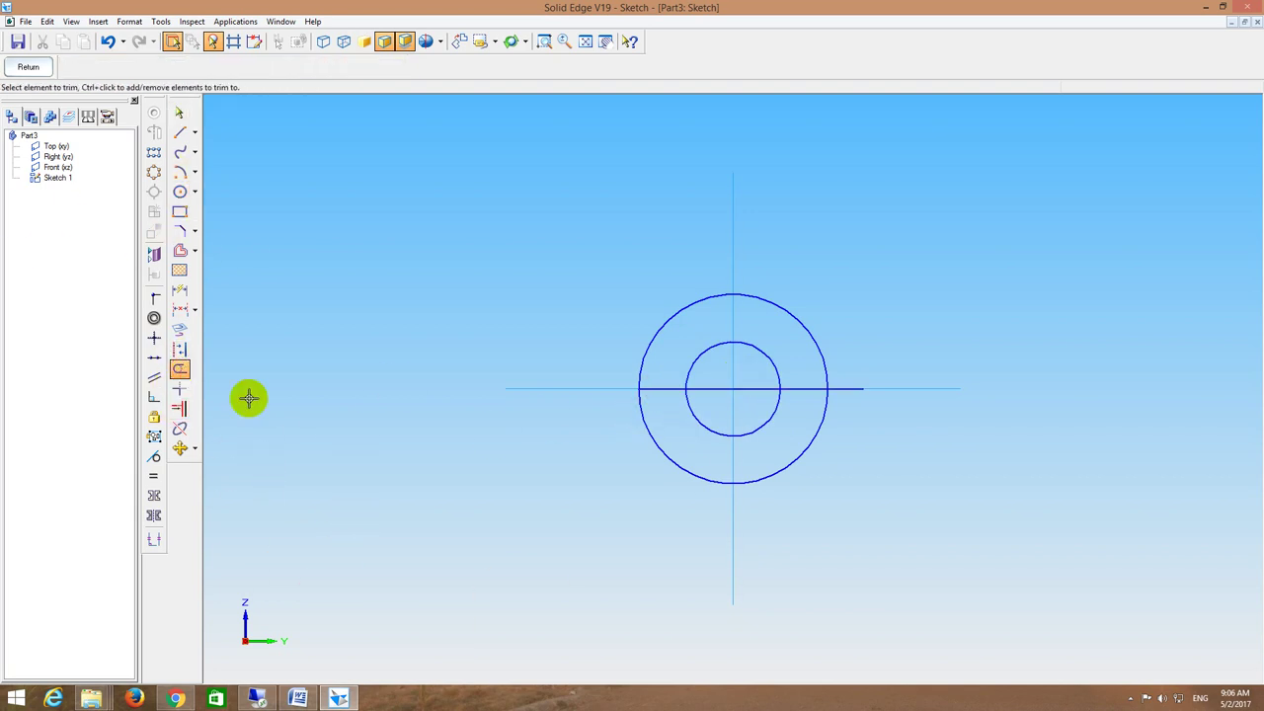
pyautogui.moveTo(652, 434)
pyautogui.mouseDown()
pyautogui.moveTo(747, 409)
pyautogui.moveTo(832, 406)
pyautogui.moveTo(858, 385)
pyautogui.mouseUp()
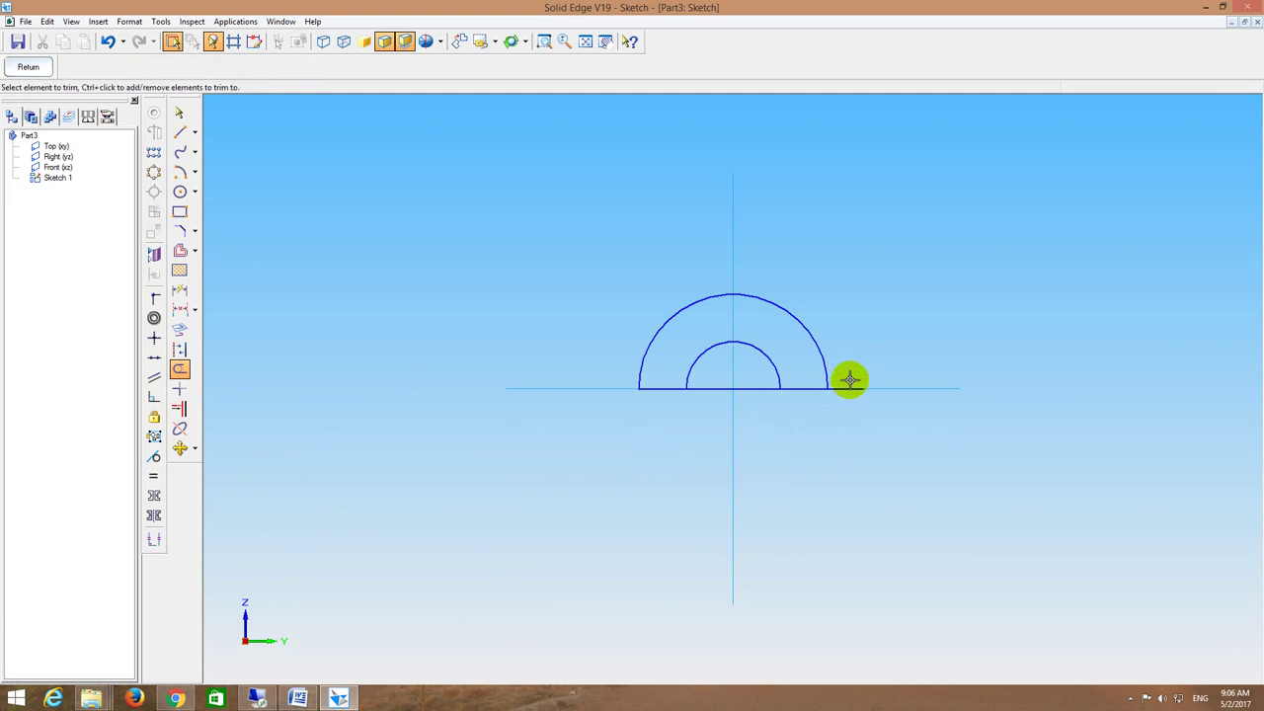
pyautogui.click(29, 66)
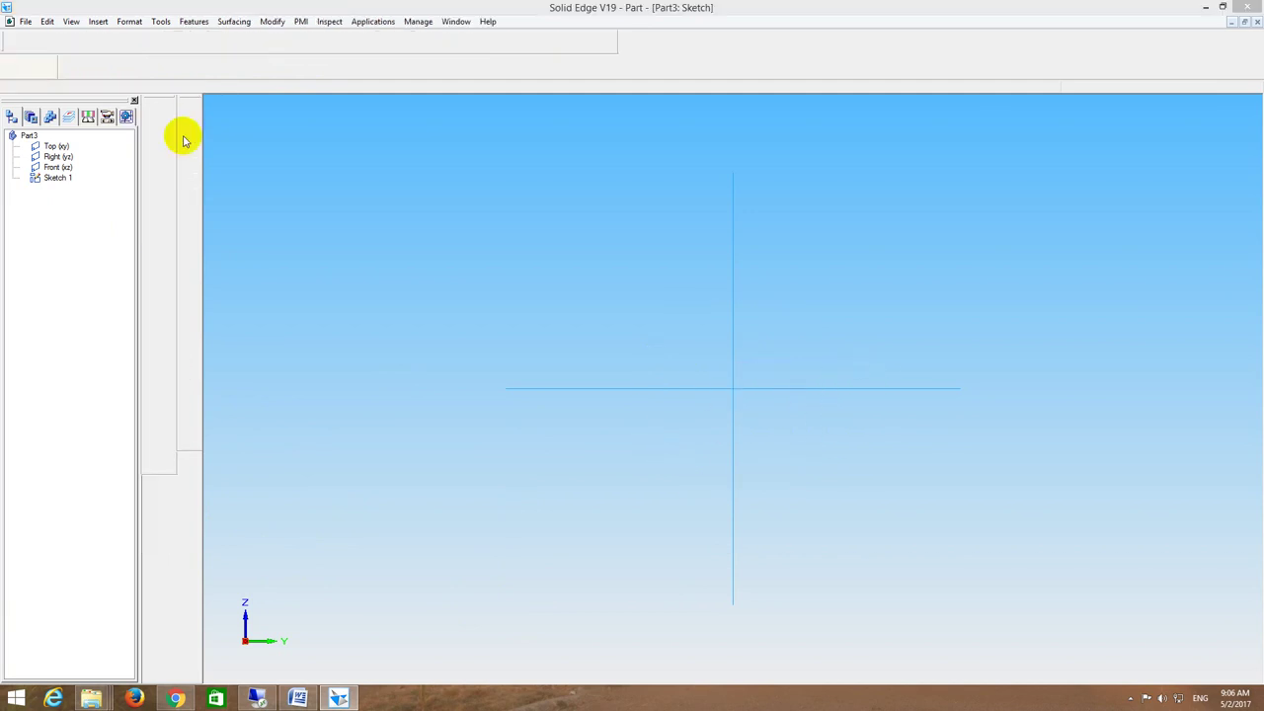
# Step: Extrude the half-ring profile 7 mm to the negative X side of the Right (yz) plane
pyautogui.click(189, 160)
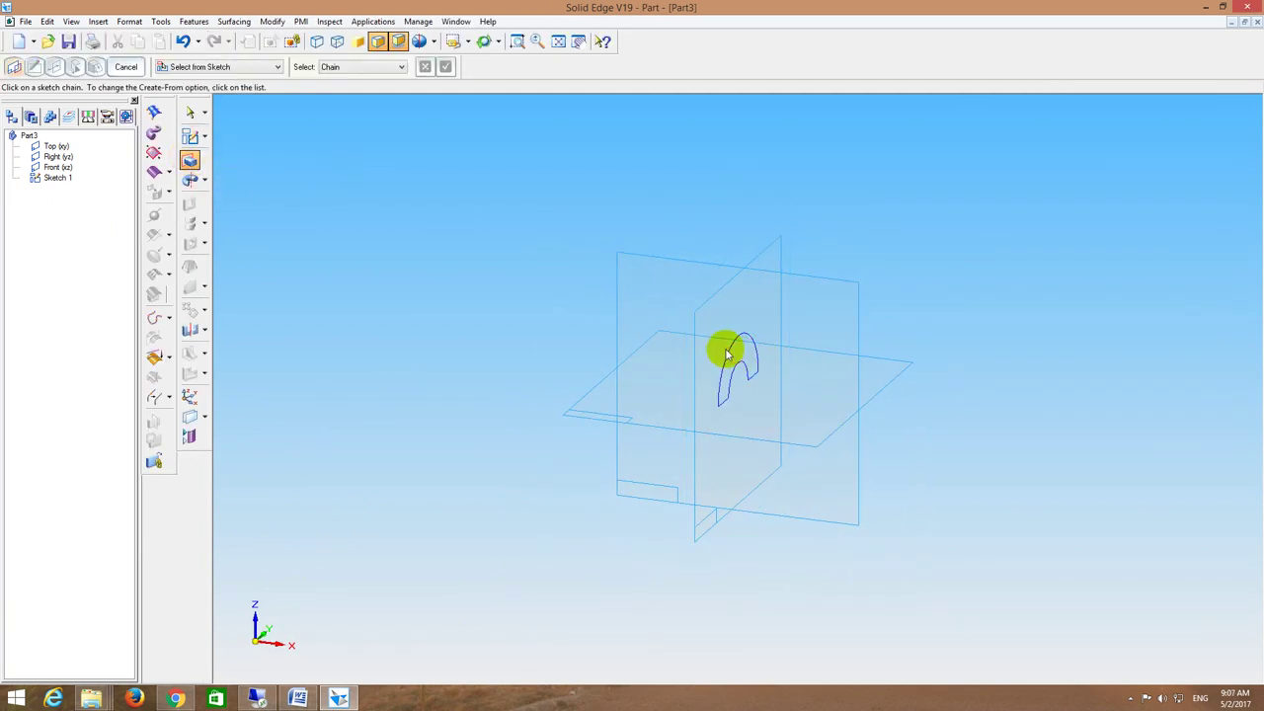
pyautogui.click(731, 349)
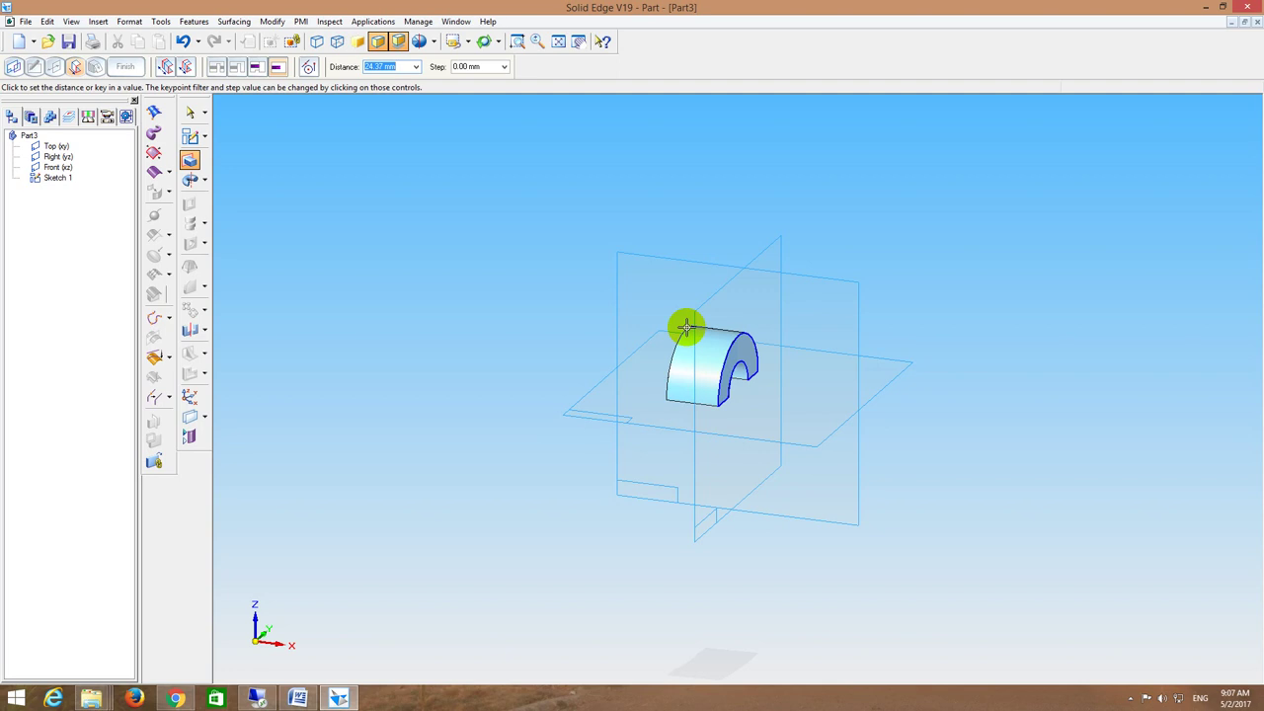
pyautogui.write('7')
pyautogui.press('Return')
pyautogui.click(688, 332)
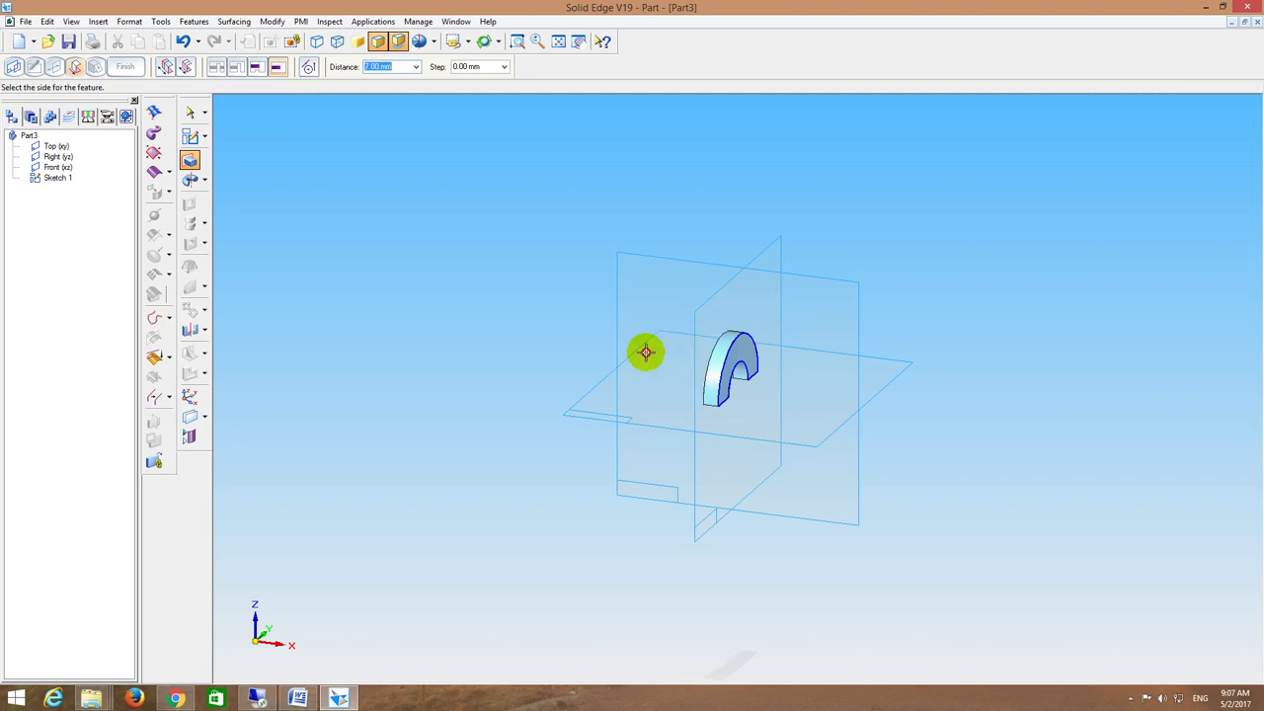
# Step: Start a sketch on the new front face of the half ring and draw 38 mm and 25 mm diameter circles centred on the origin
pyautogui.moveTo(432, 290); pyautogui.dragTo(416, 266, button='middle')
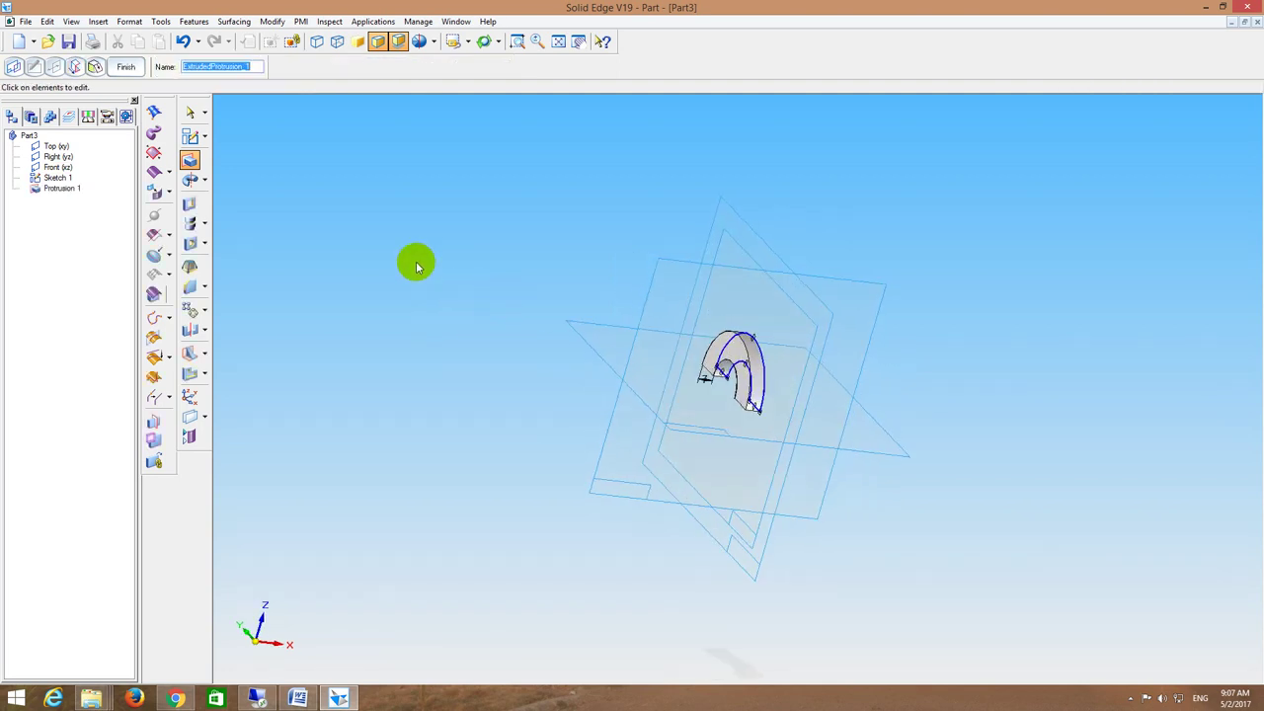
pyautogui.click(190, 135)
pyautogui.click(740, 351)
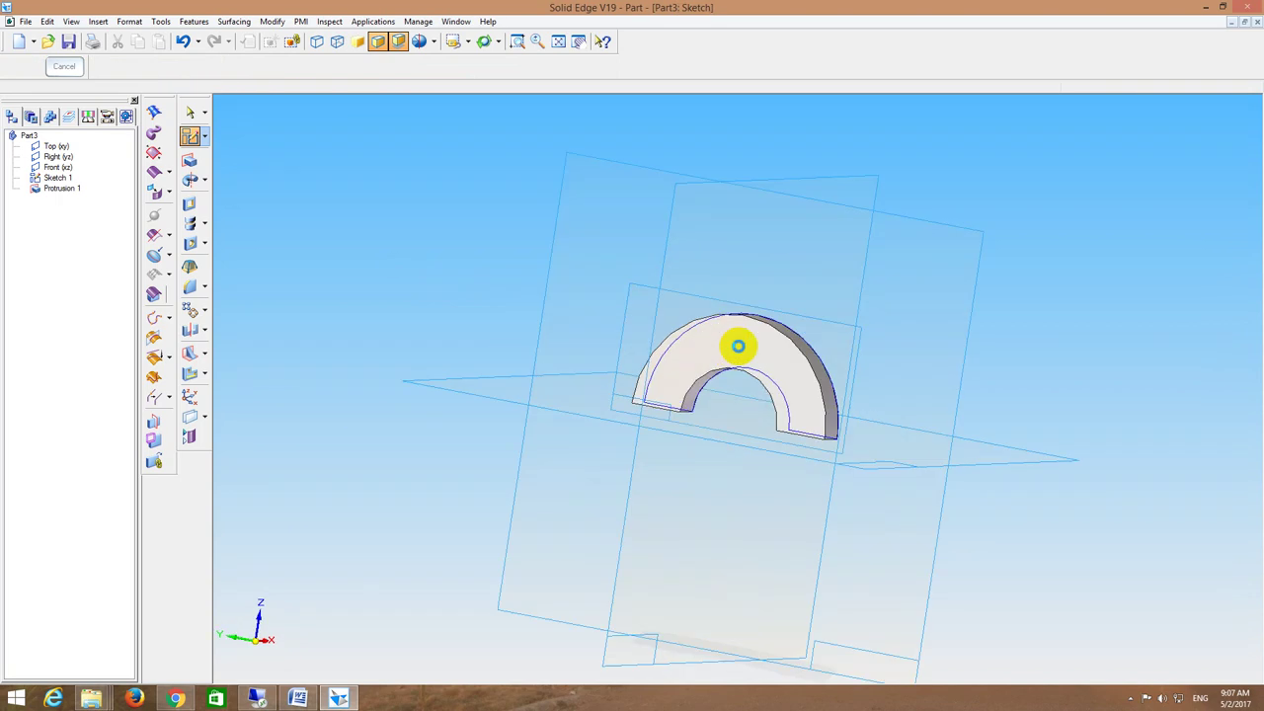
pyautogui.click(179, 191)
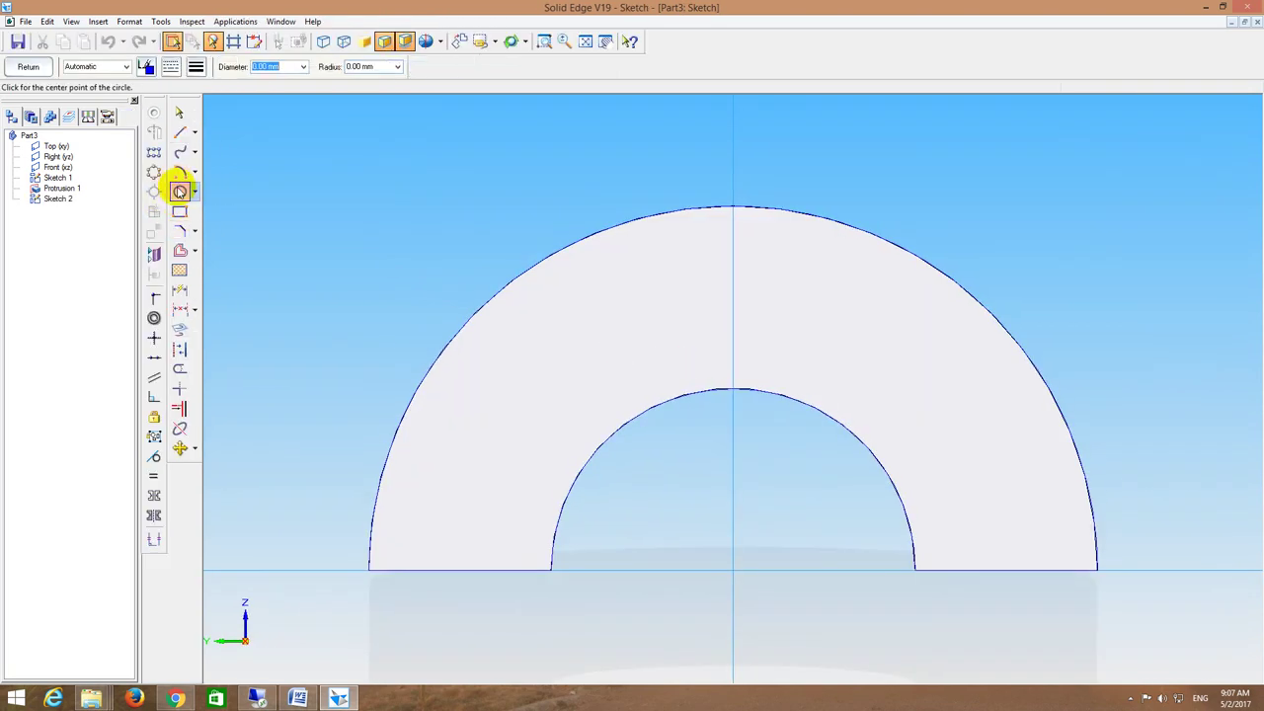
pyautogui.click(734, 571)
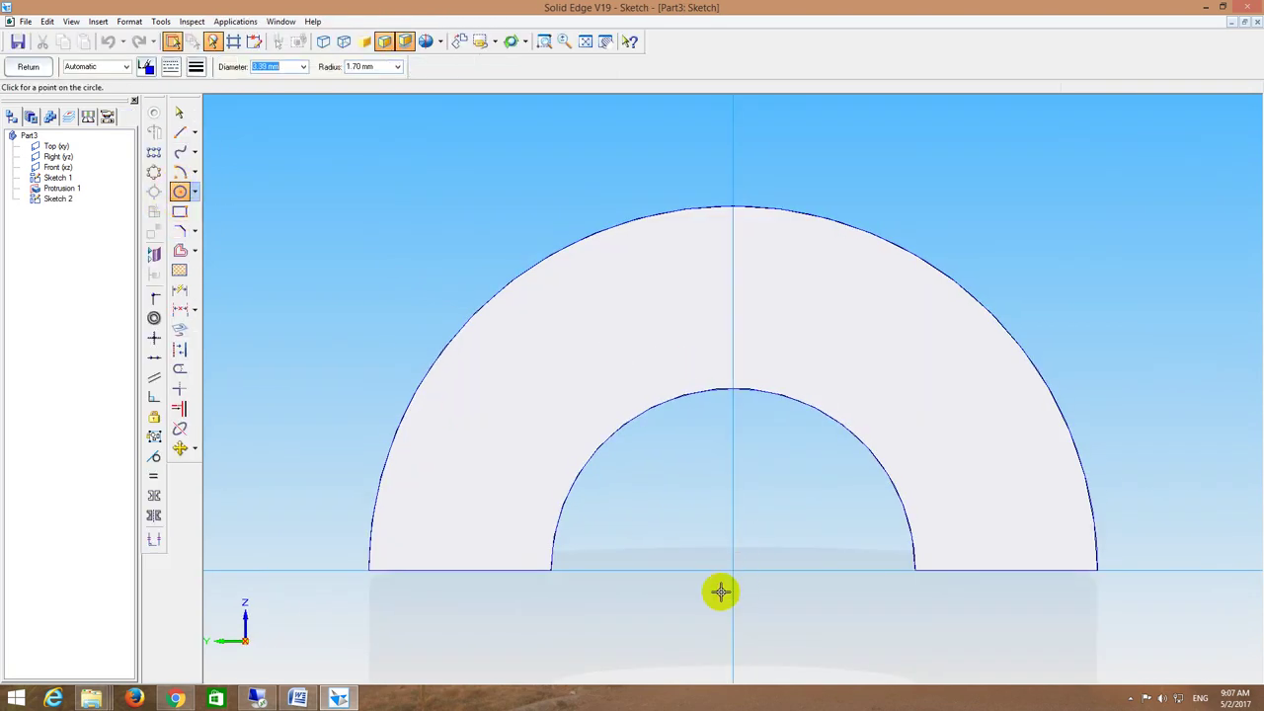
pyautogui.press('Return')
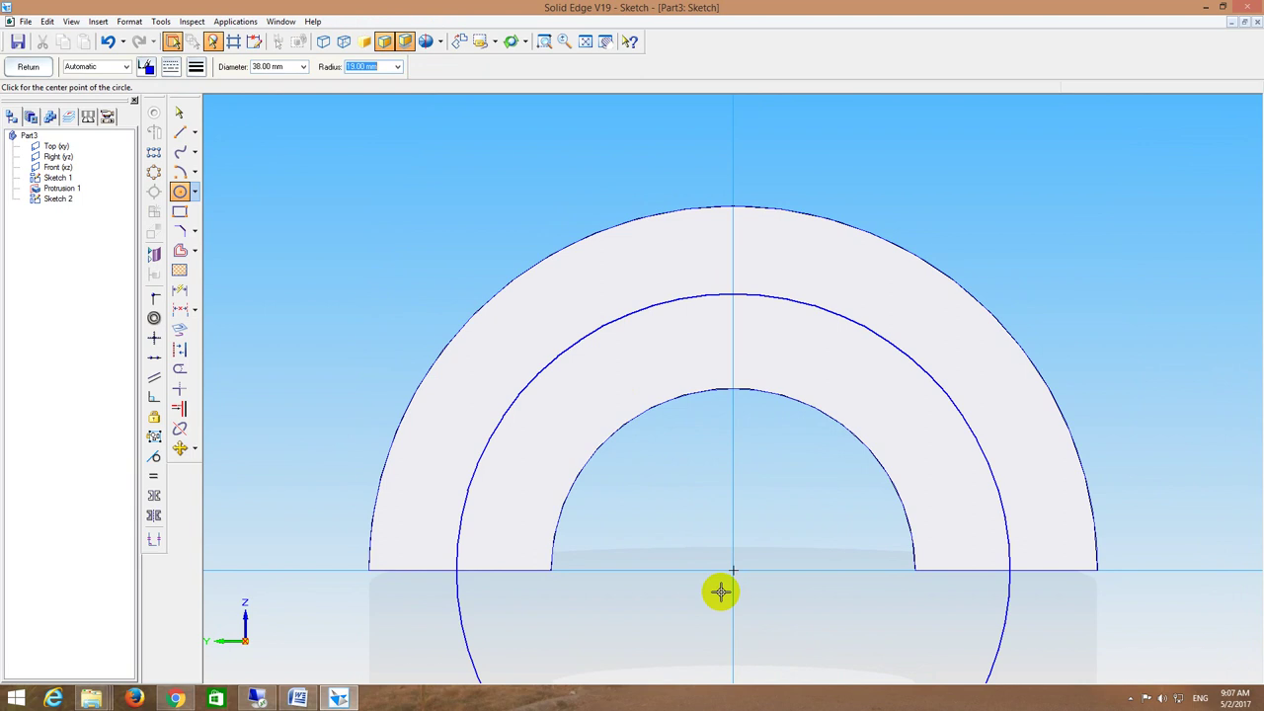
pyautogui.write('25')
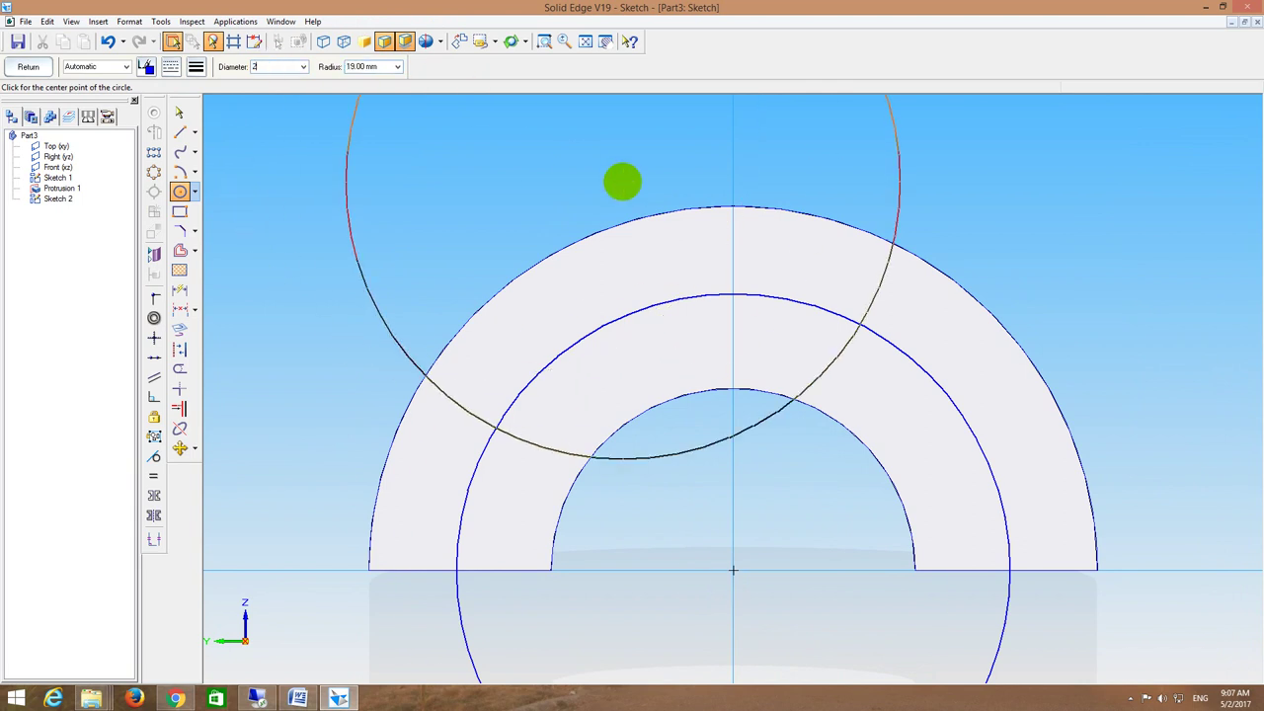
pyautogui.press('Tab')
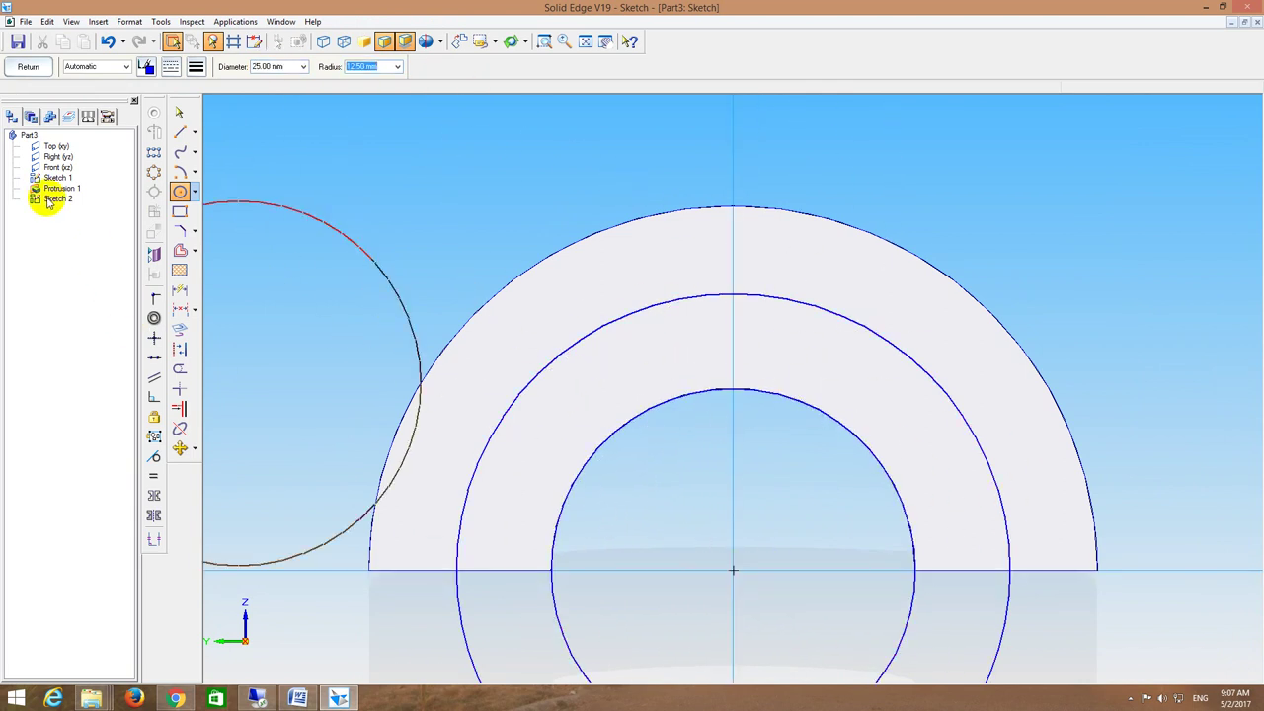
# Step: Add a horizontal line along the base across the circles, trim the profile to the closed upper half ring and finish the sketch
pyautogui.click(179, 131)
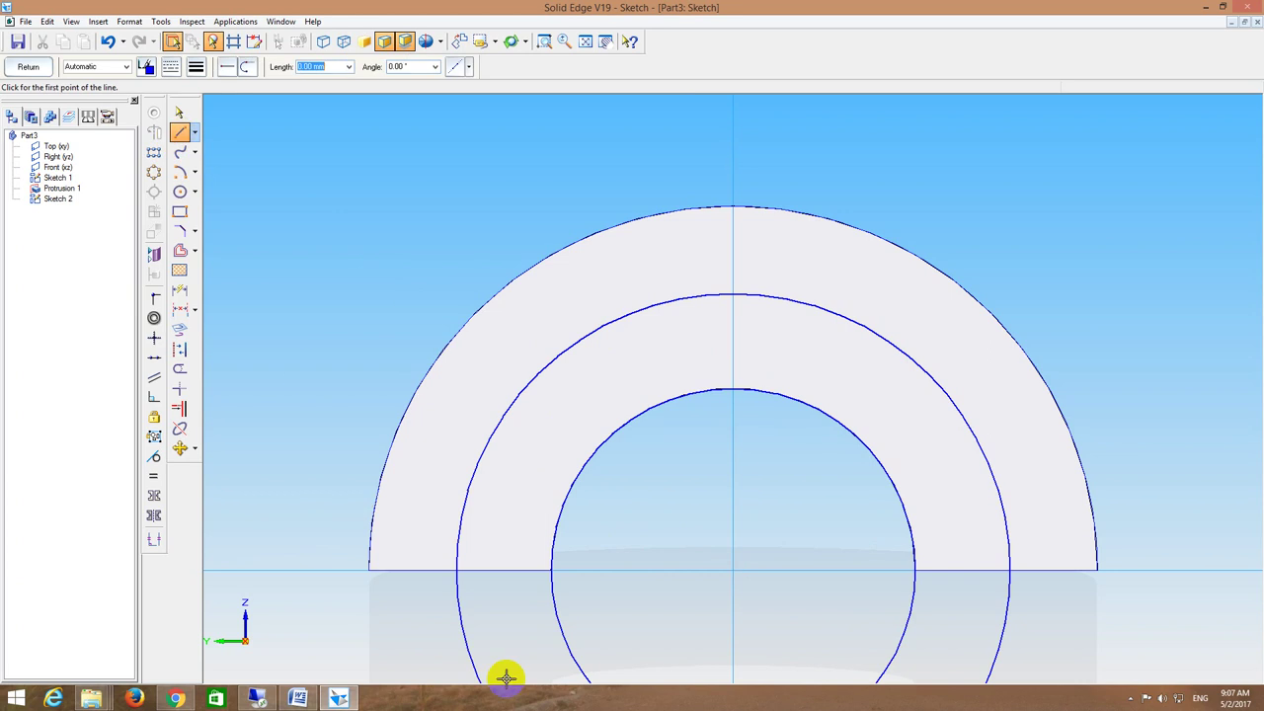
pyautogui.click(458, 572)
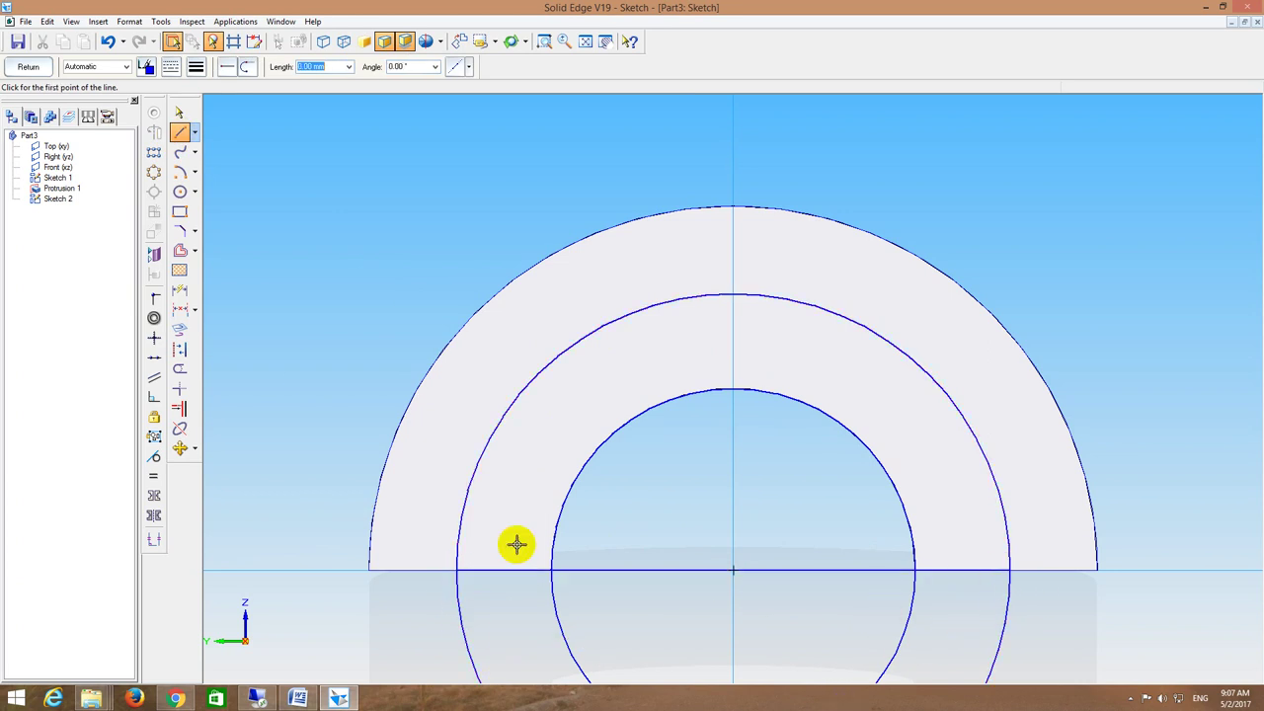
pyautogui.click(179, 368)
pyautogui.moveTo(660, 548); pyautogui.dragTo(422, 650)
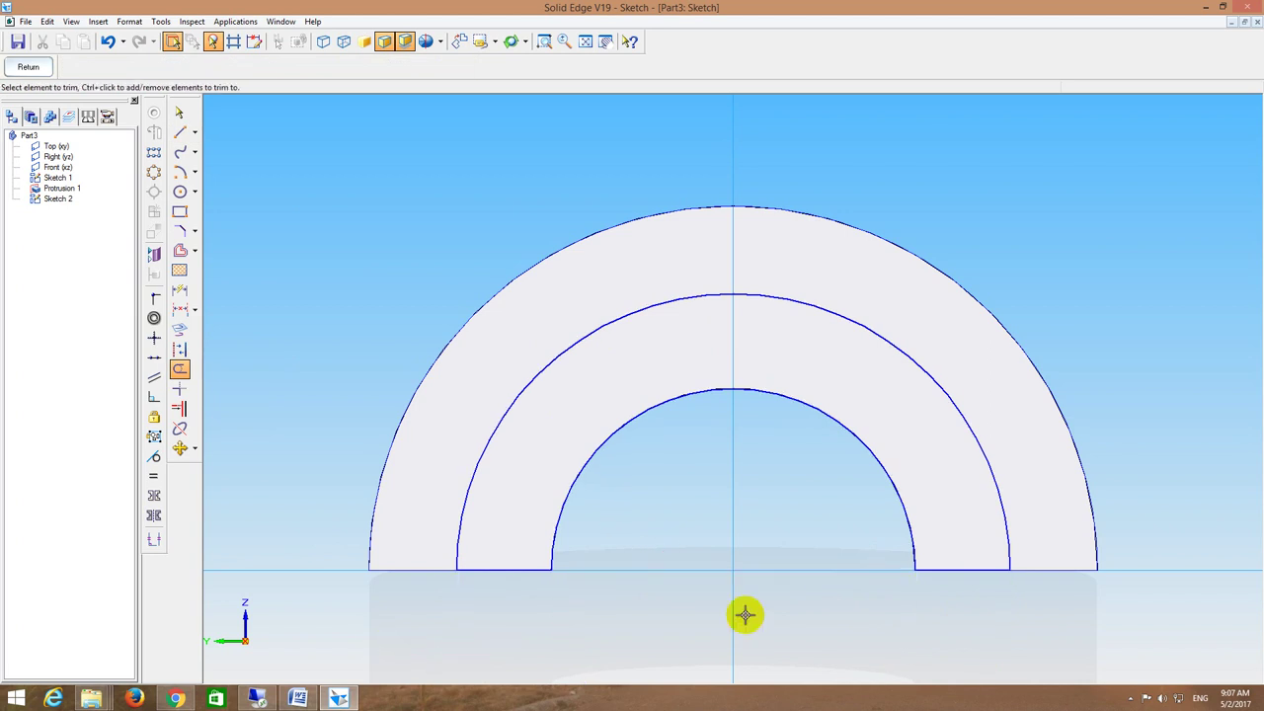
pyautogui.click(30, 67)
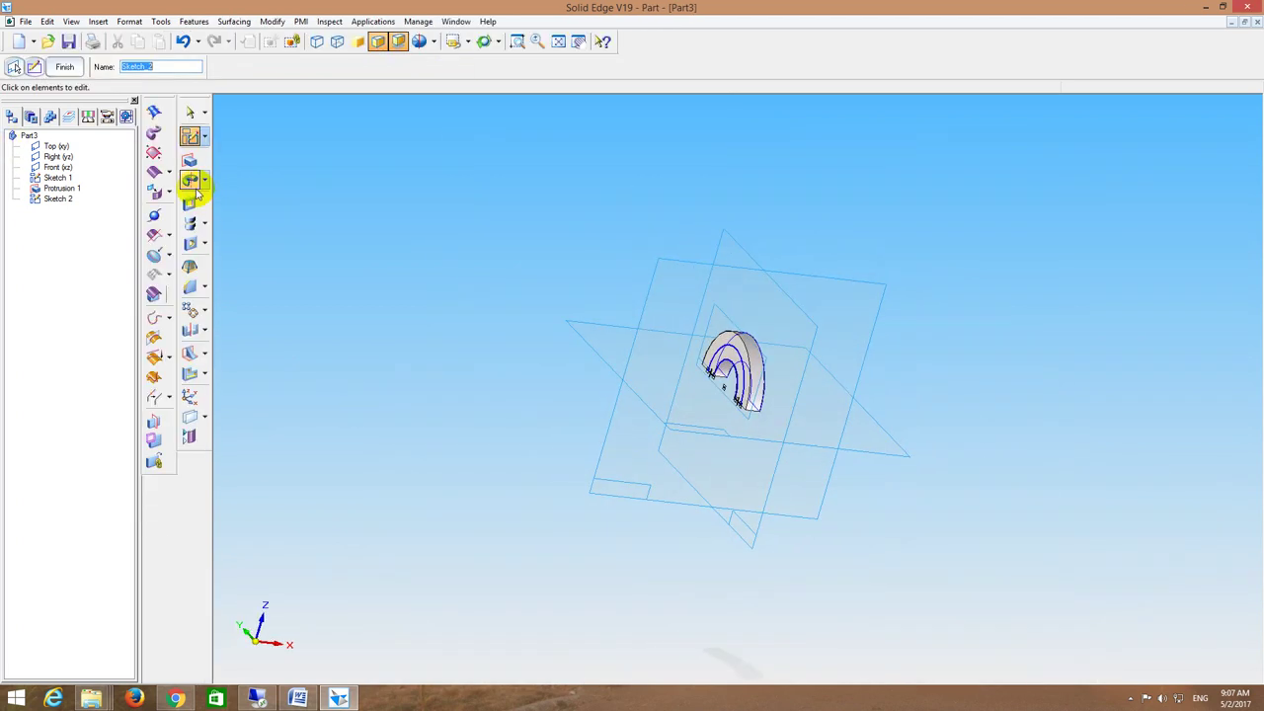
# Step: Extrude the 38 mm half-ring profile 7 mm outward, away from the 50 mm flange
pyautogui.click(190, 160)
pyautogui.click(738, 357)
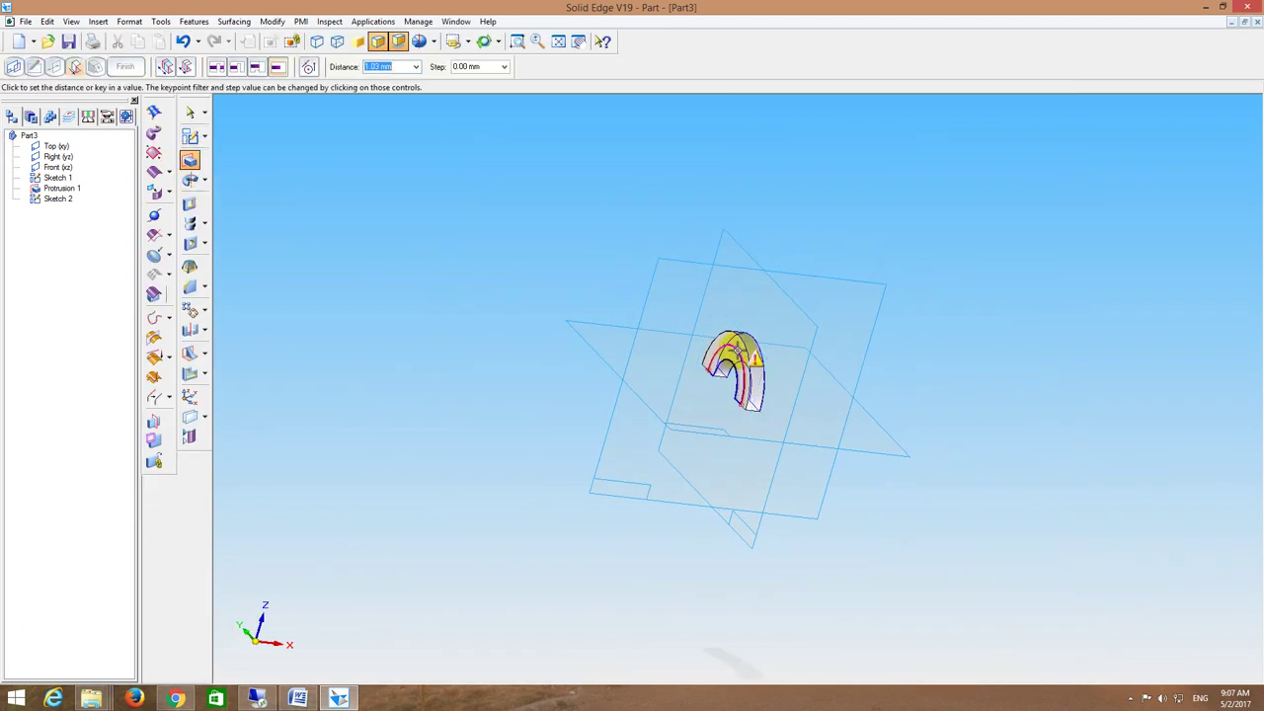
pyautogui.write('7')
pyautogui.press('Return')
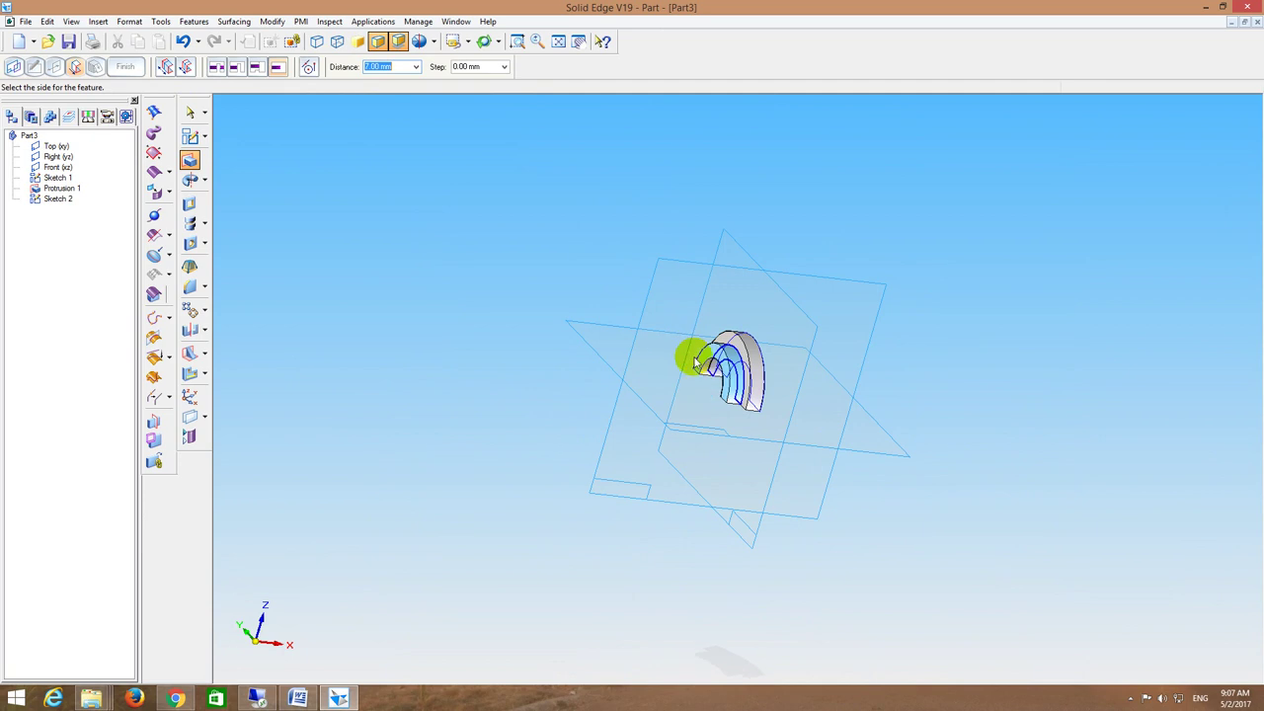
pyautogui.click(671, 383)
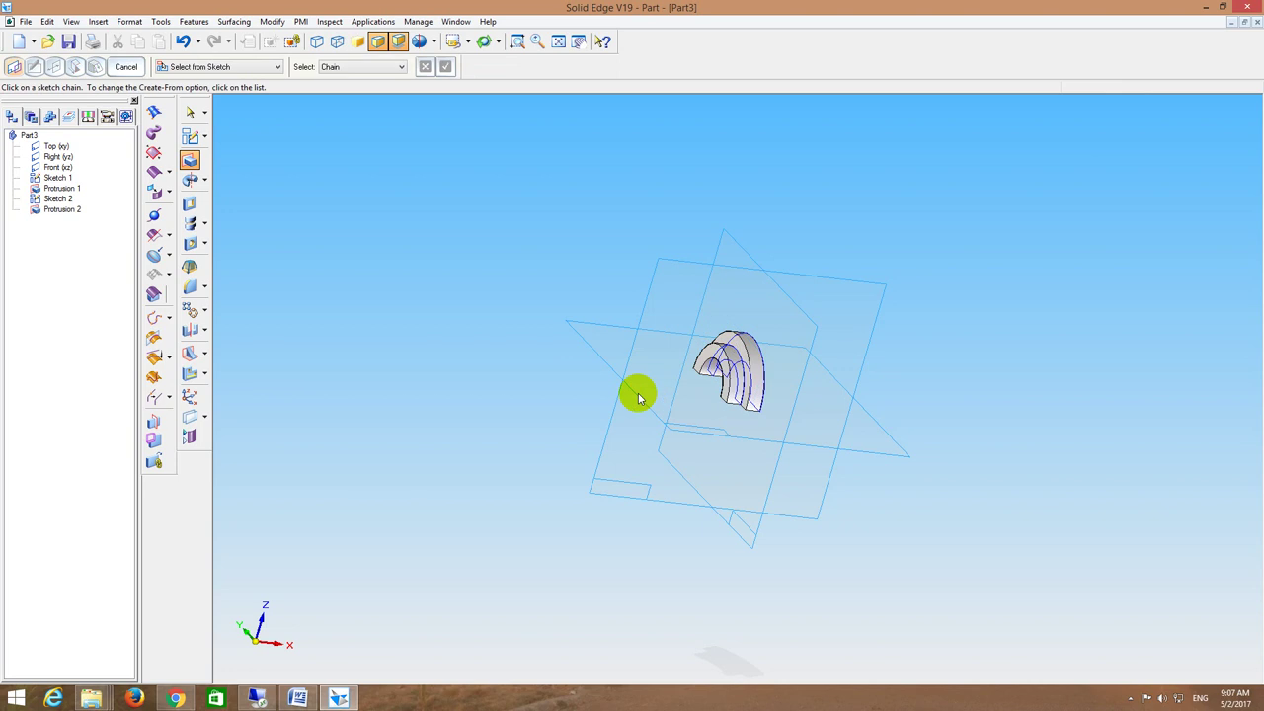
# Step: Start a sketch on the end face of the 38 mm half ring and draw 35 mm and 25 mm diameter circles centred on the origin
pyautogui.click(190, 135)
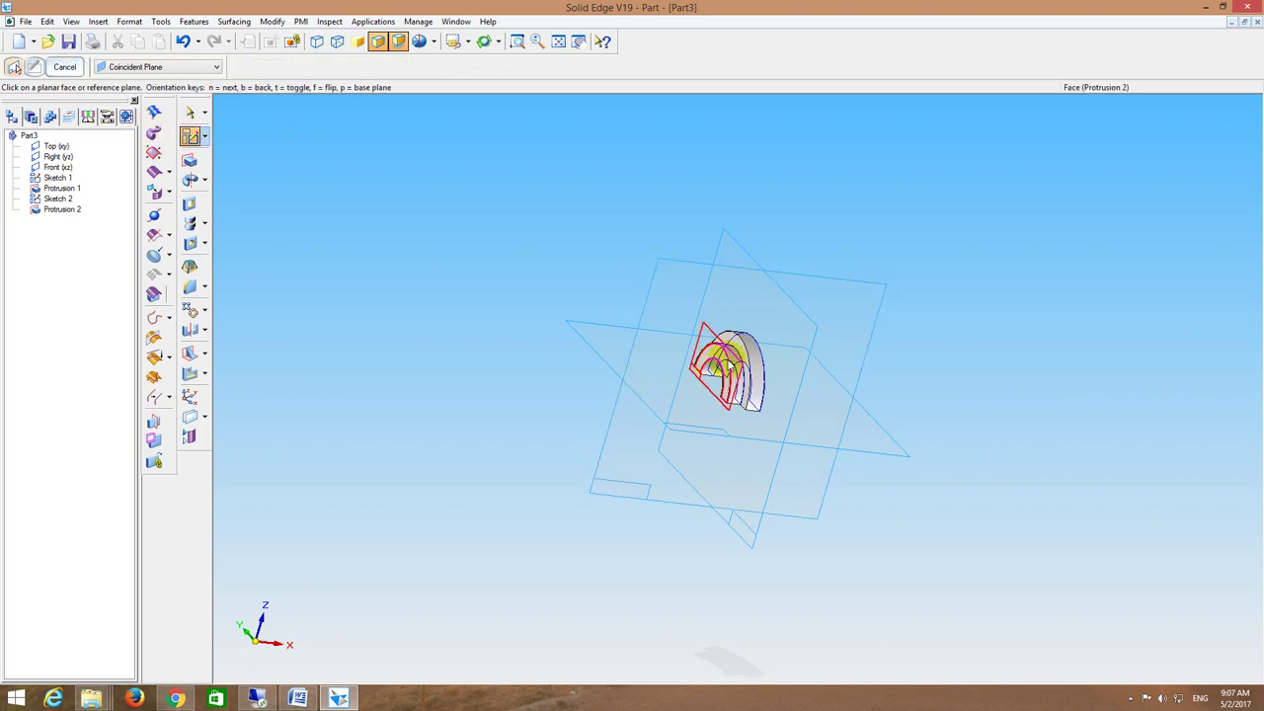
pyautogui.click(706, 355)
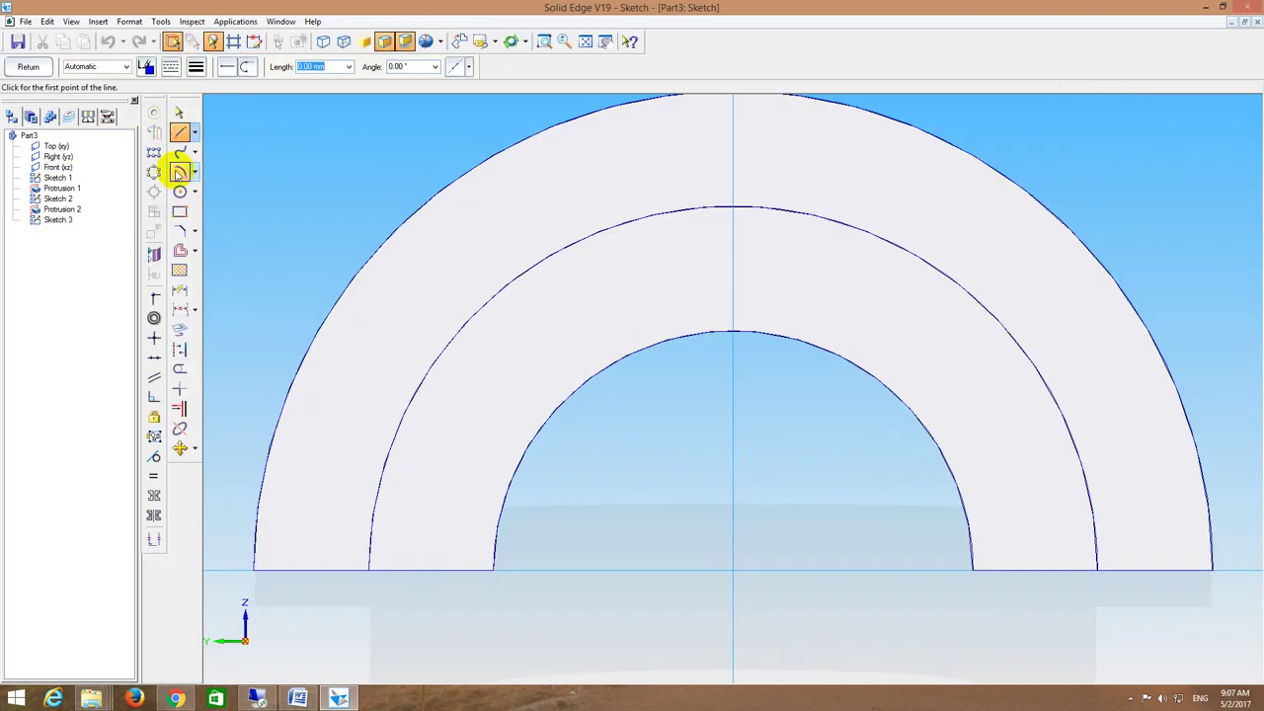
pyautogui.click(180, 171)
pyautogui.click(180, 191)
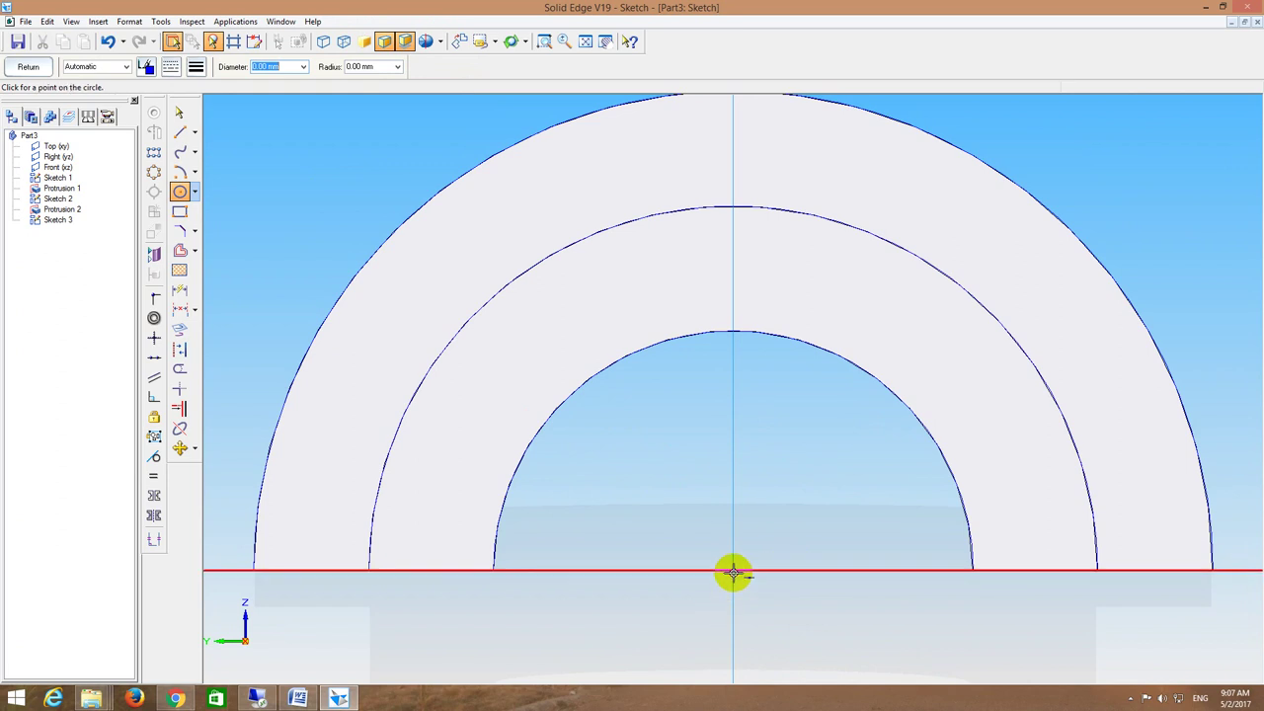
pyautogui.write('35')
pyautogui.press('Return')
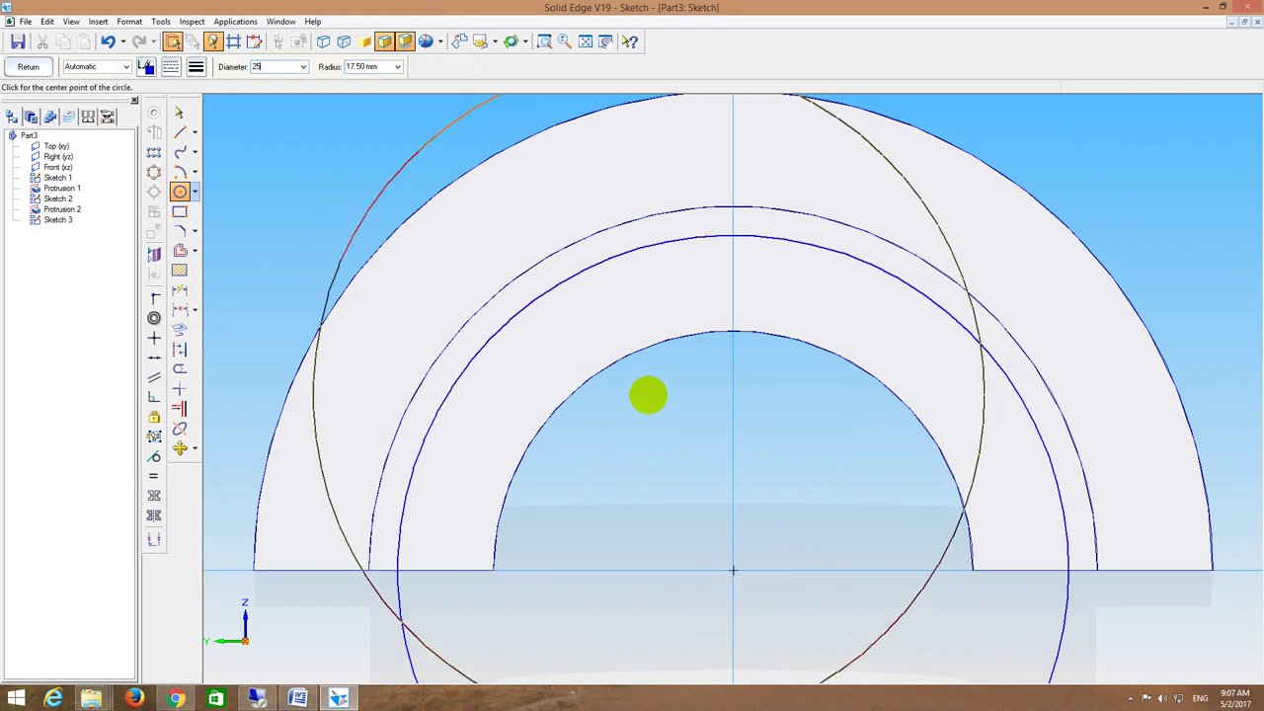
pyautogui.press('Return')
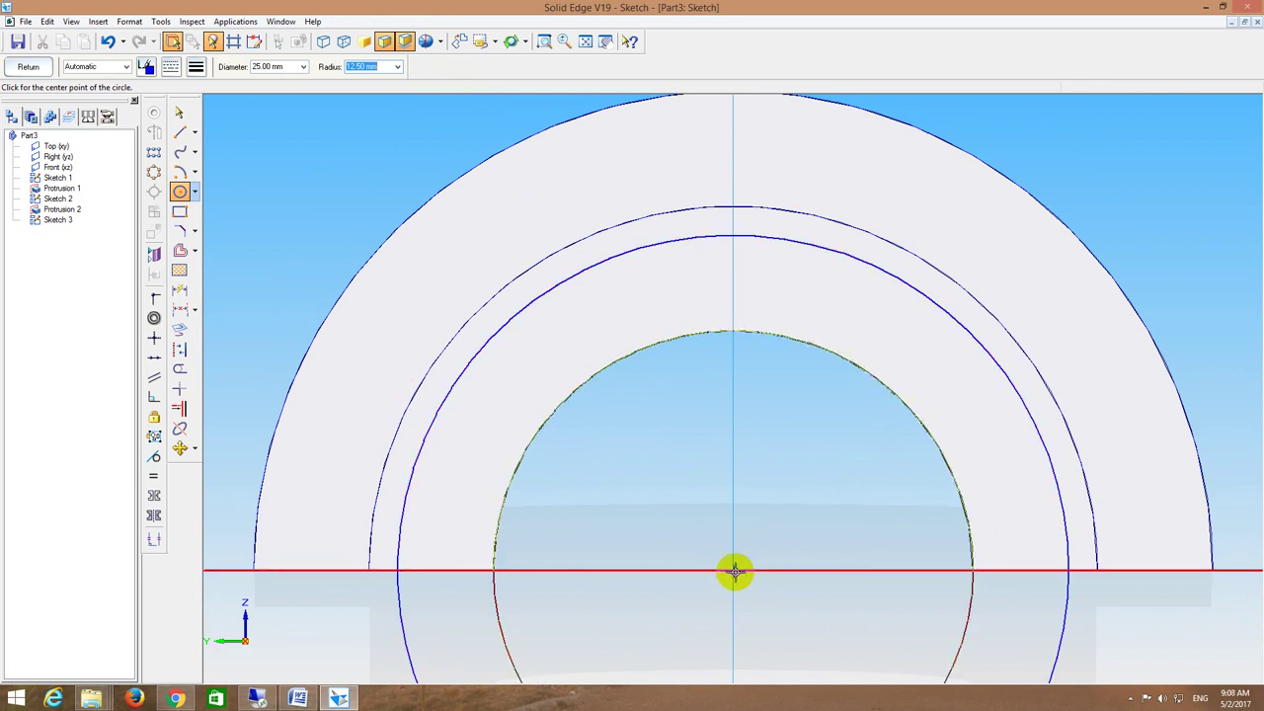
pyautogui.click(734, 570)
# Step: Add a horizontal line along the base across the 35 mm and 25 mm circles, trim to the closed upper half ring and finish the sketch
pyautogui.click(180, 131)
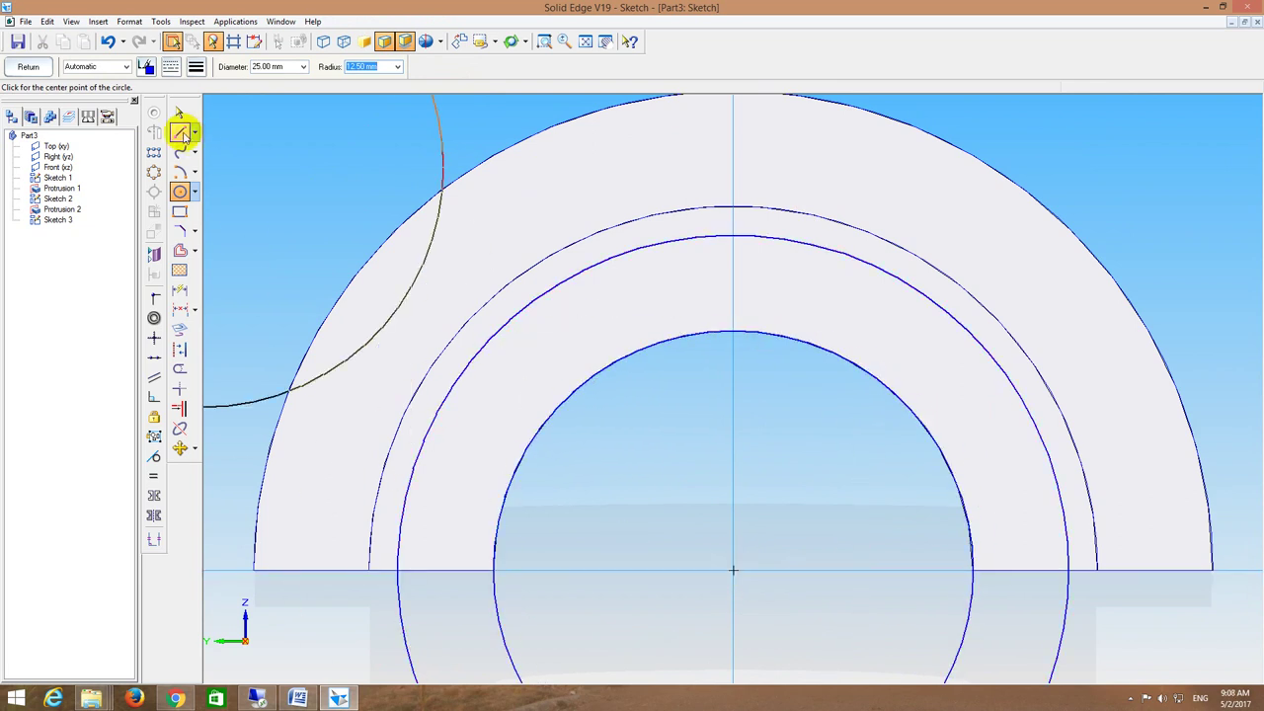
pyautogui.click(368, 569)
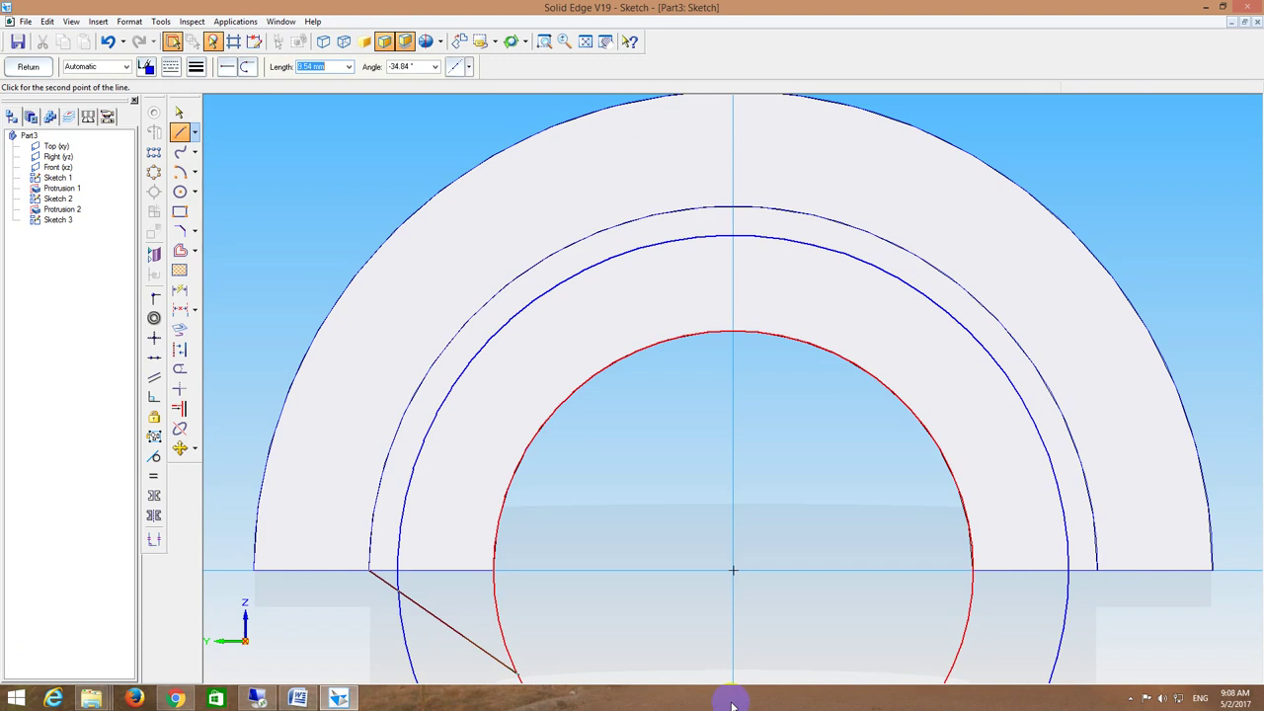
pyautogui.click(1079, 568)
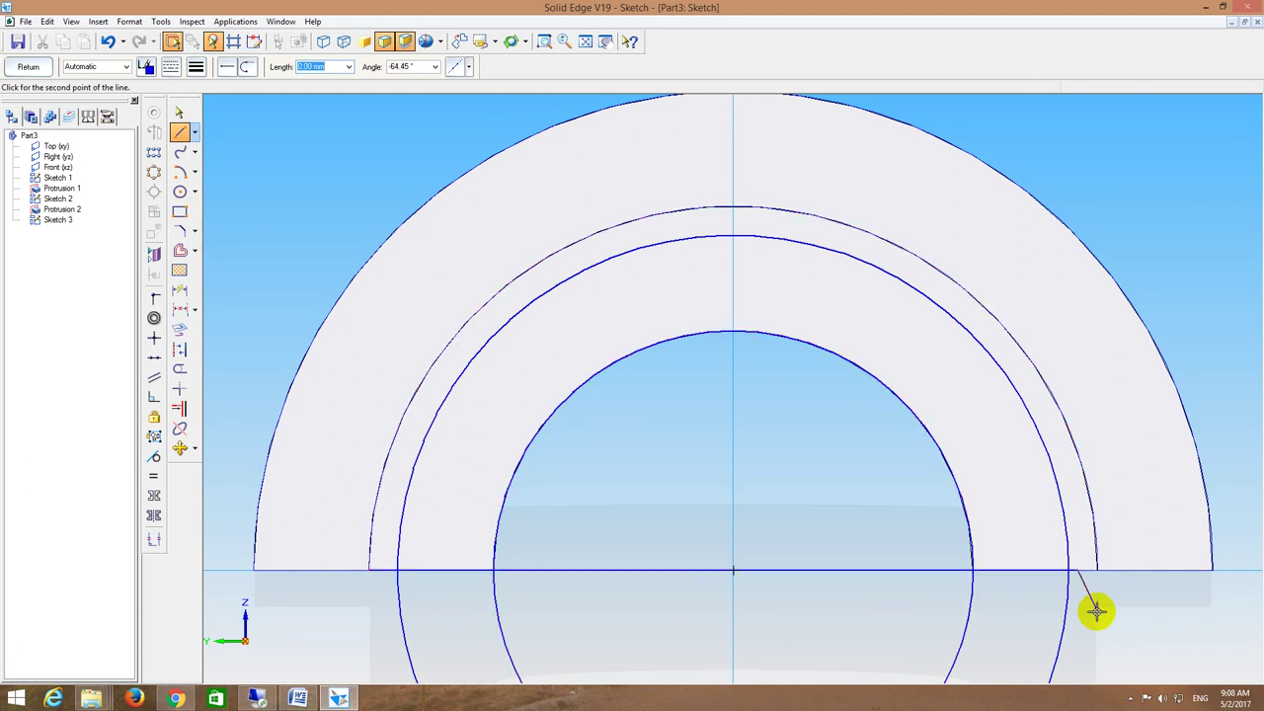
pyautogui.click(178, 368)
pyautogui.moveTo(384, 557)
pyautogui.mouseDown()
pyautogui.moveTo(381, 592)
pyautogui.moveTo(428, 632)
pyautogui.moveTo(606, 594)
pyautogui.moveTo(649, 556)
pyautogui.mouseUp()
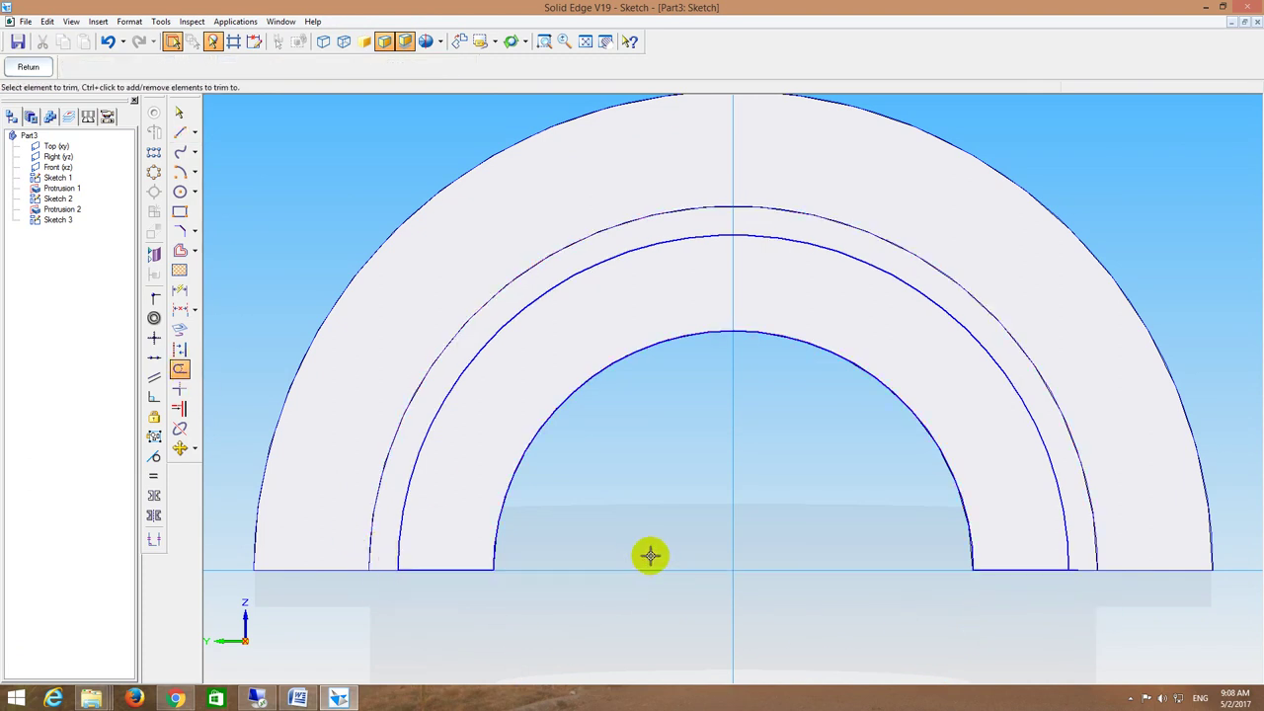
pyautogui.moveTo(1073, 567); pyautogui.dragTo(1052, 646)
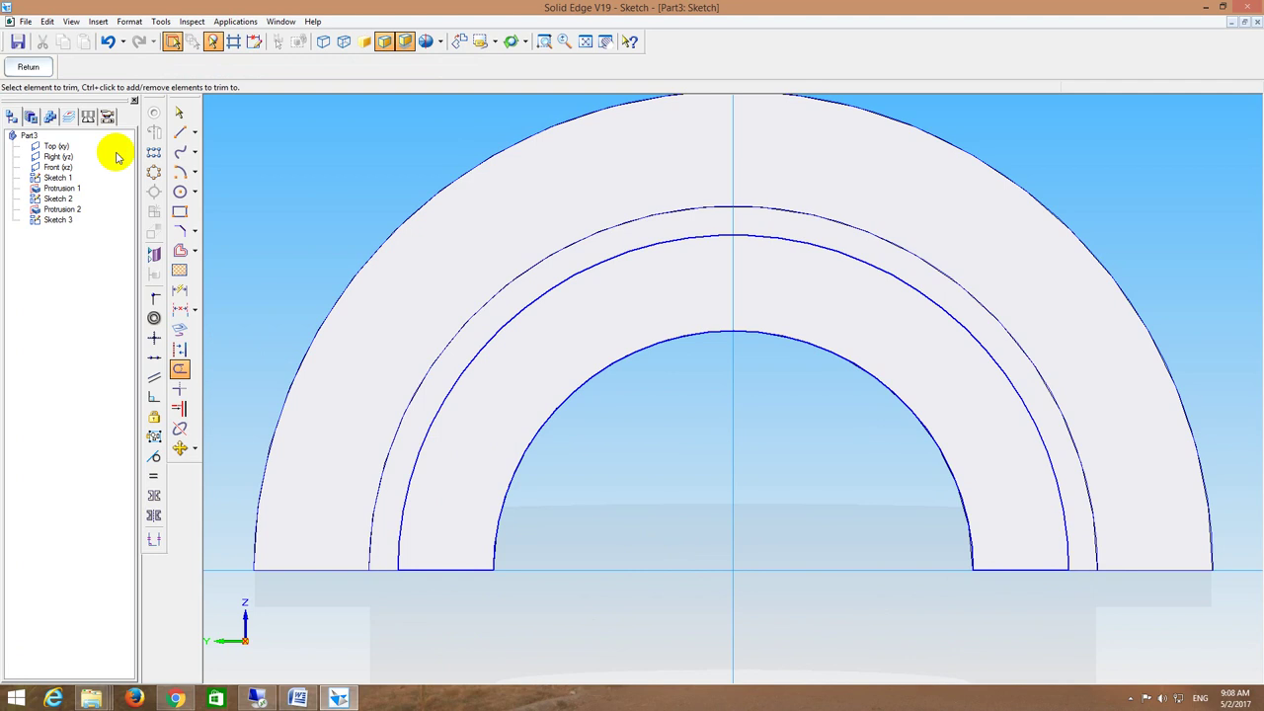
pyautogui.click(30, 68)
# Step: Extrude the 35 mm half-ring profile 22/2 mm outward, away from the 38 mm half ring
pyautogui.click(190, 160)
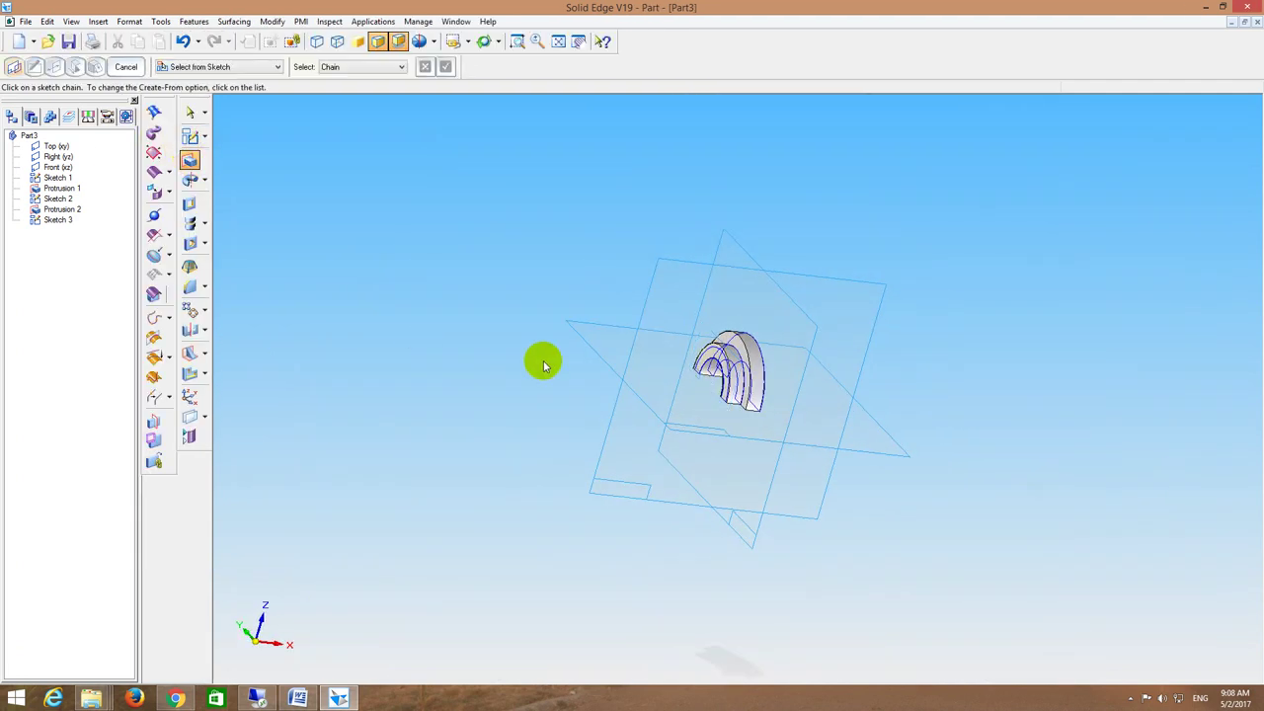
pyautogui.click(698, 363)
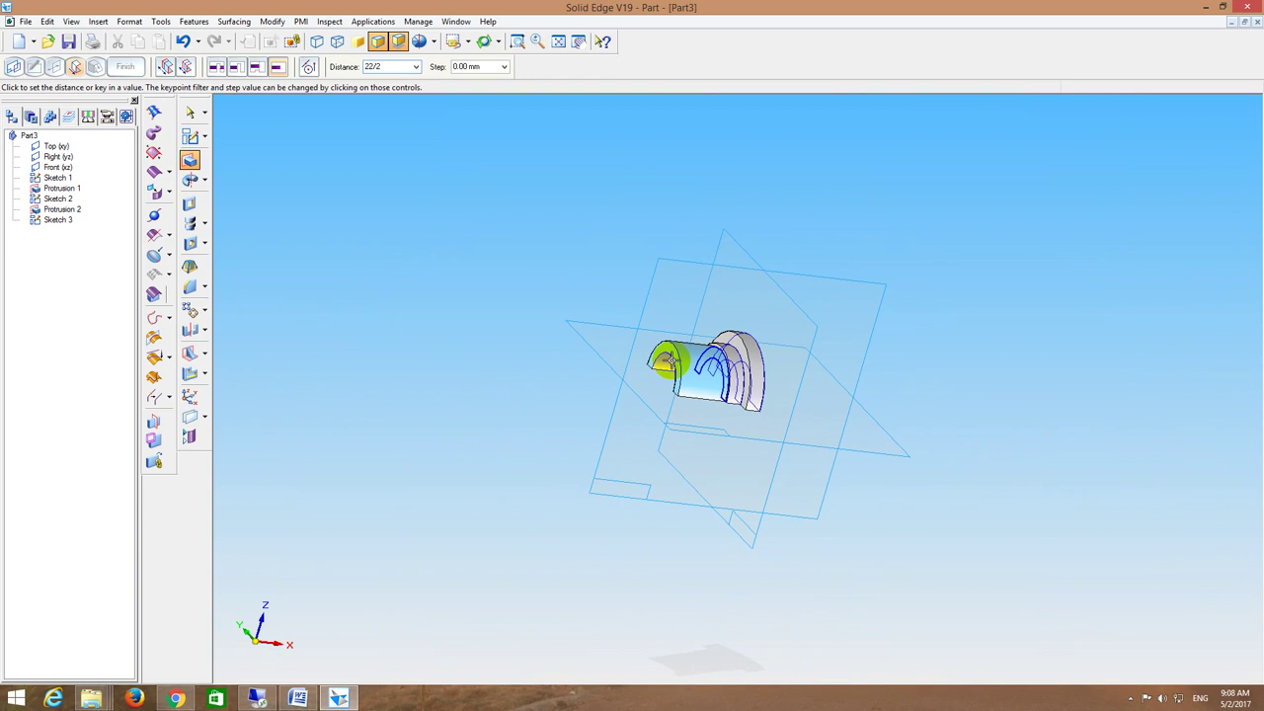
pyautogui.press('Return')
pyautogui.click(536, 366)
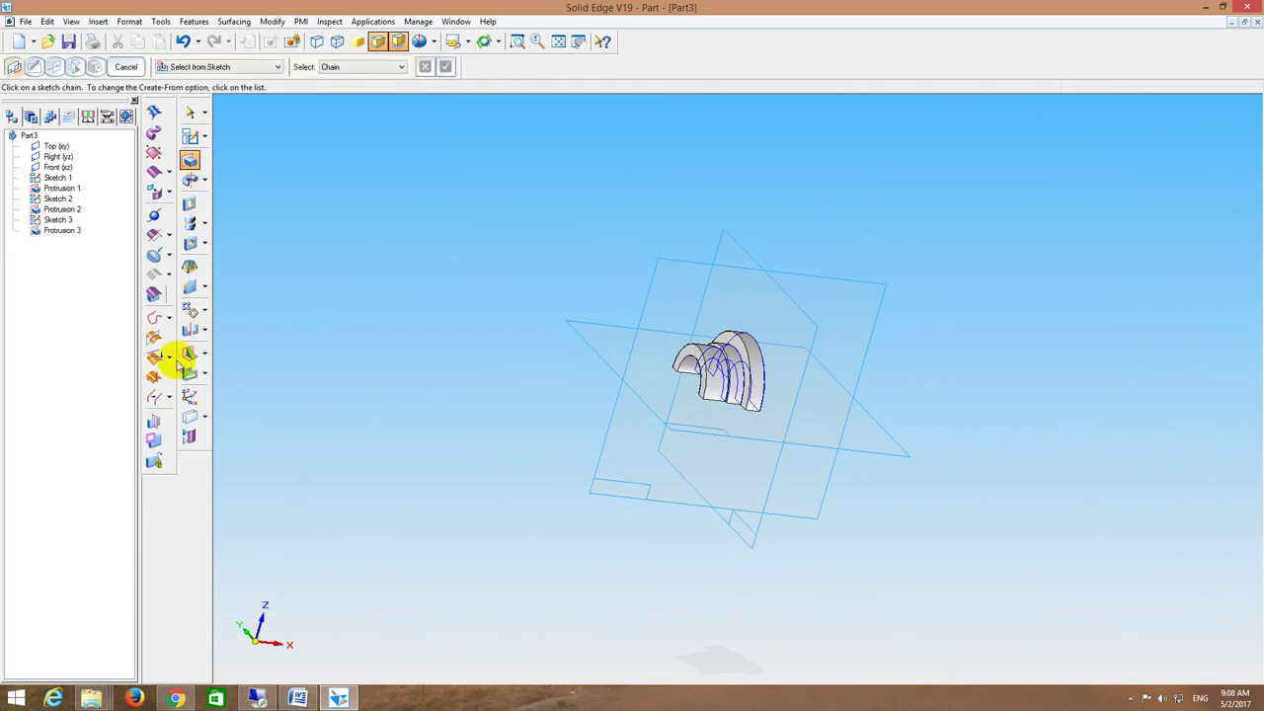
# Step: Mirror the whole body about the end face of the 35 mm half ring to complete the bearing half
pyautogui.click(190, 328)
pyautogui.click(745, 348)
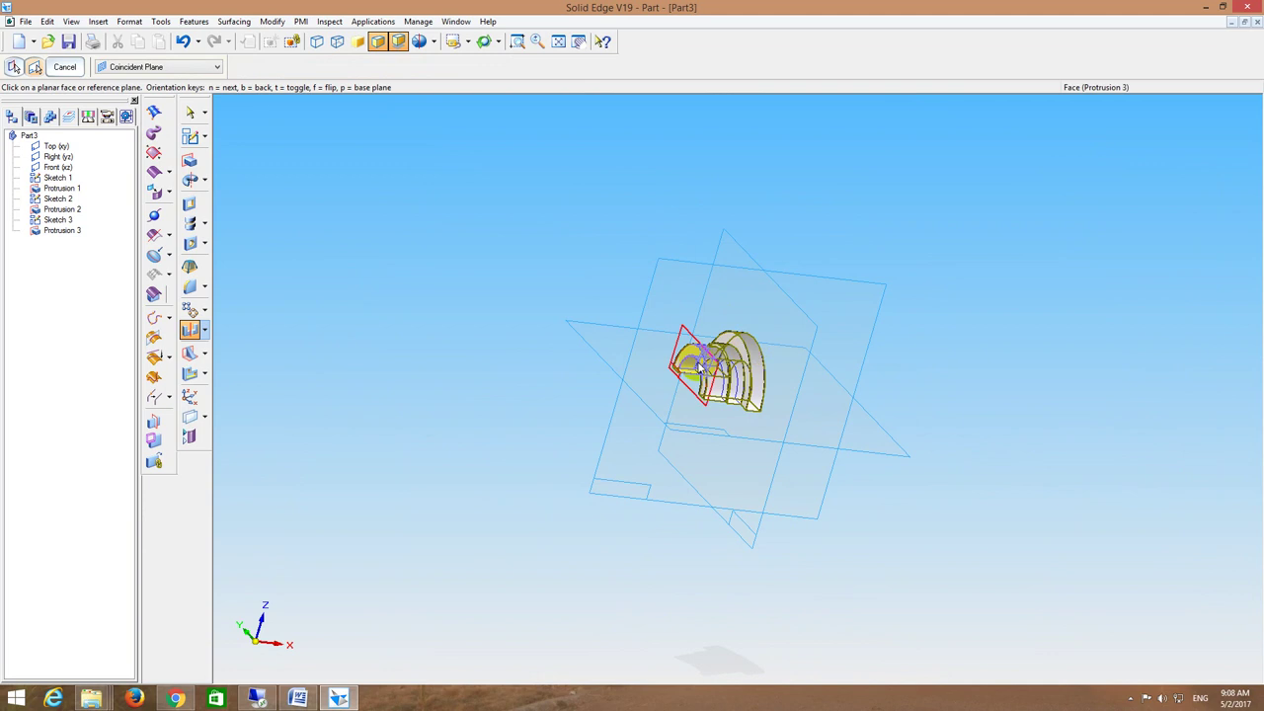
pyautogui.click(684, 358)
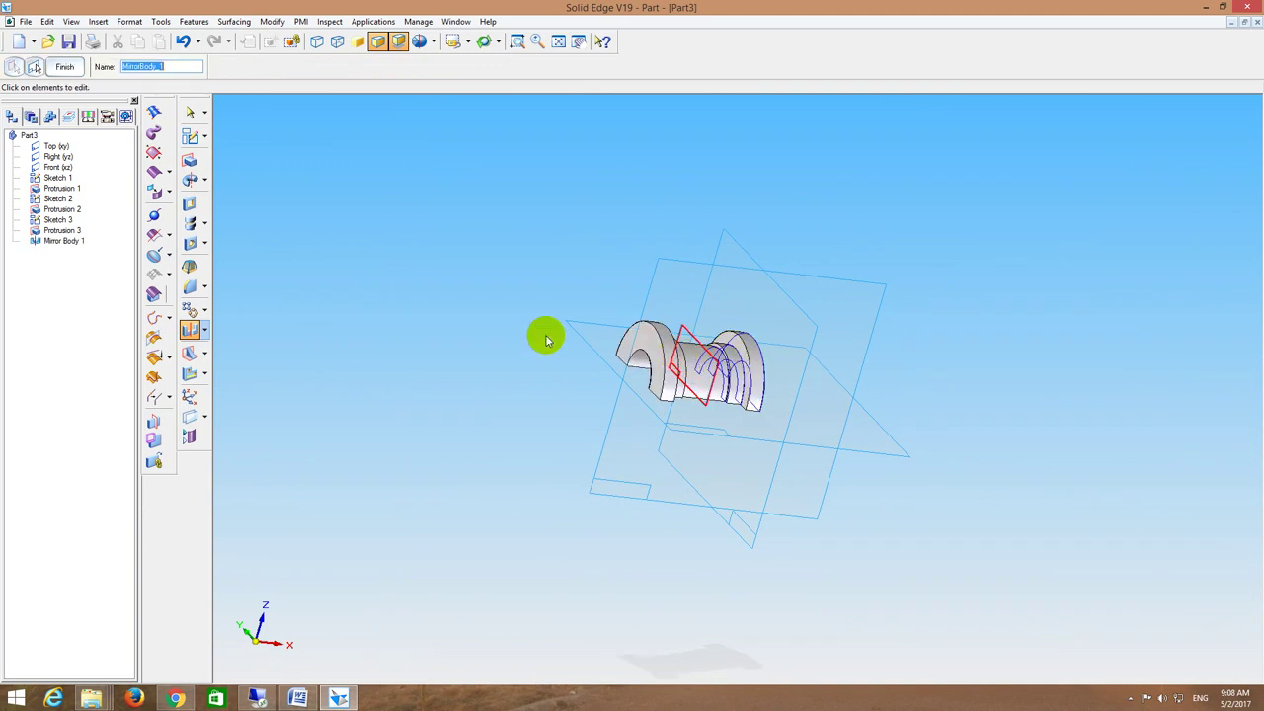
pyautogui.moveTo(451, 224); pyautogui.dragTo(835, 333, button='middle')
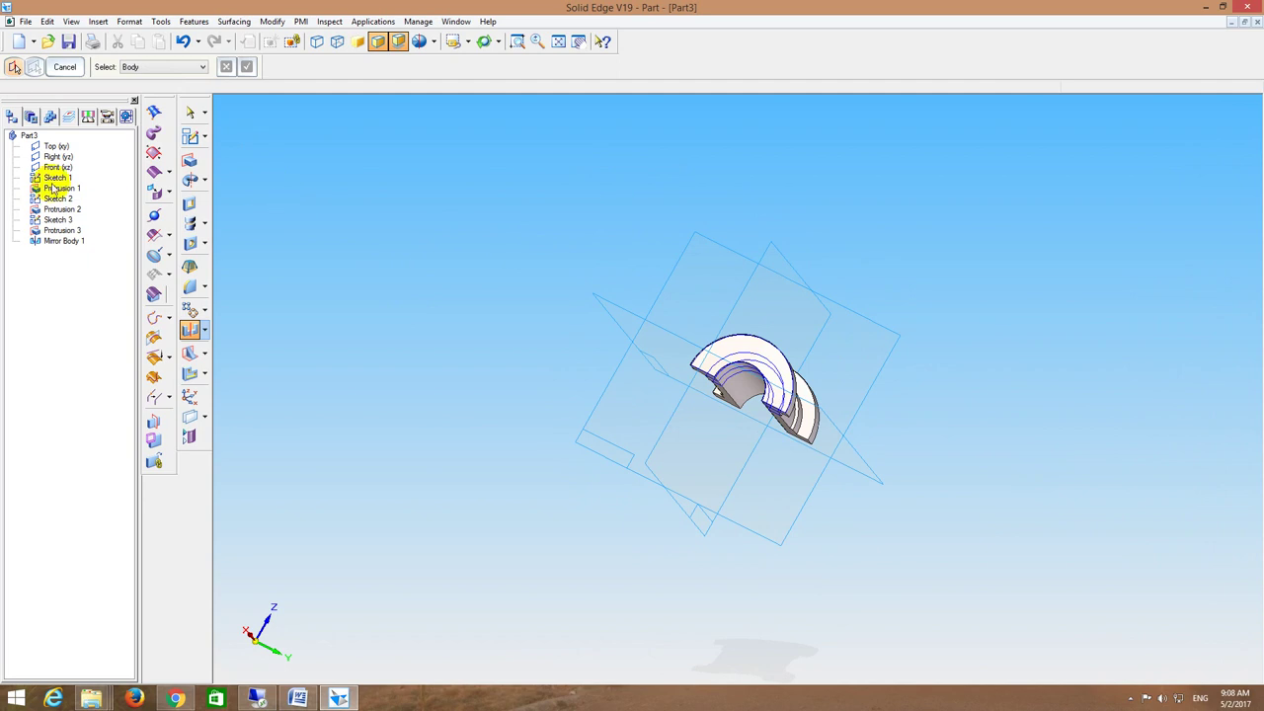
# Step: Save the part in the Plumber Block folder as 4_Bearing Top Half
pyautogui.click(68, 41)
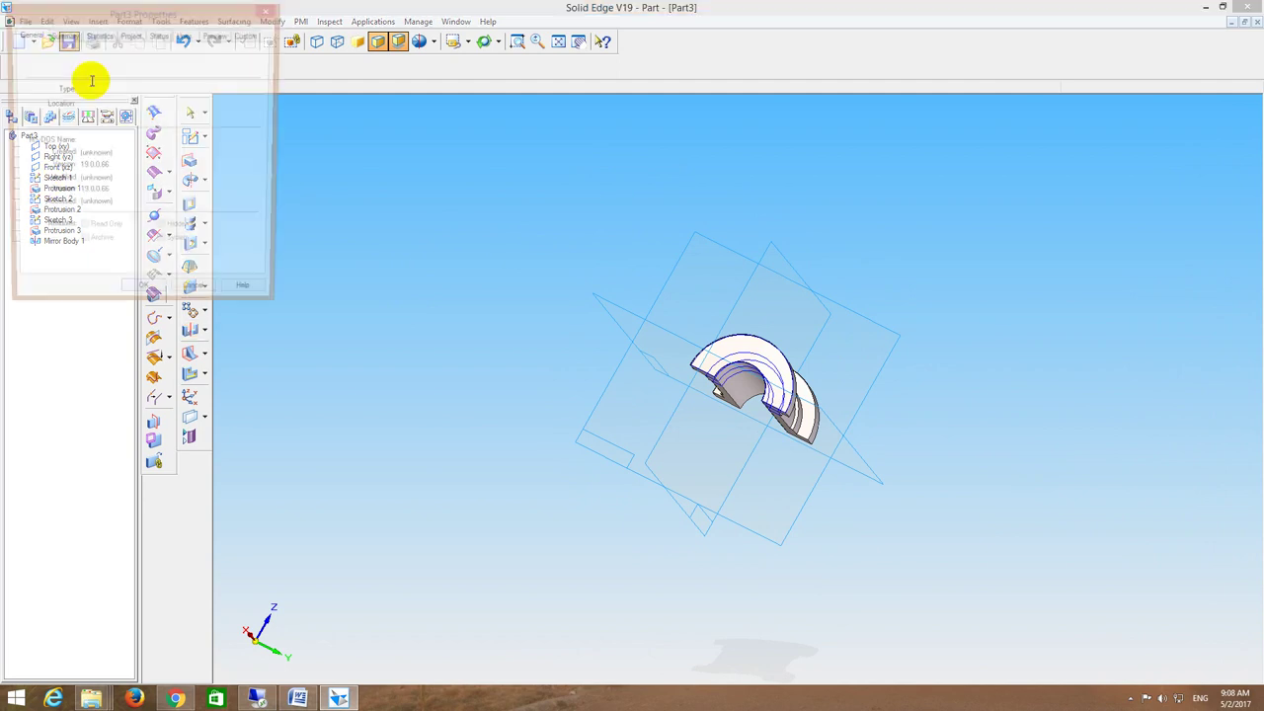
pyautogui.click(155, 294)
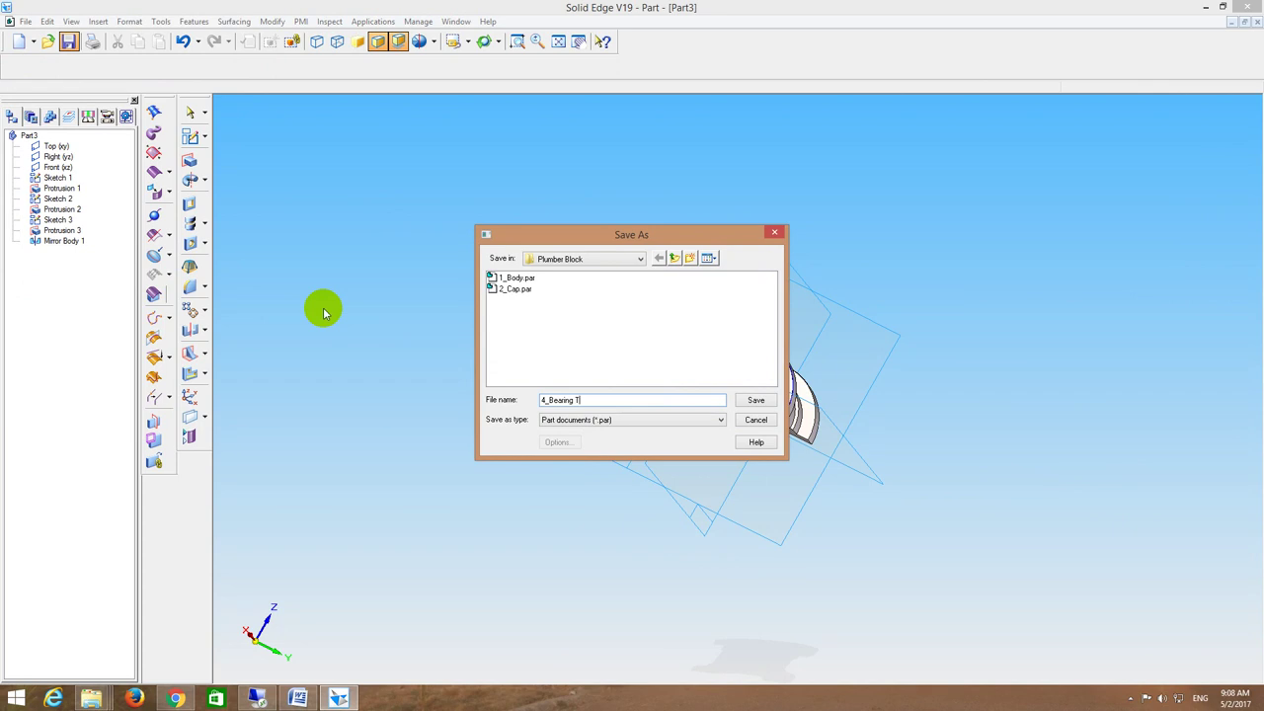
pyautogui.press('Return')
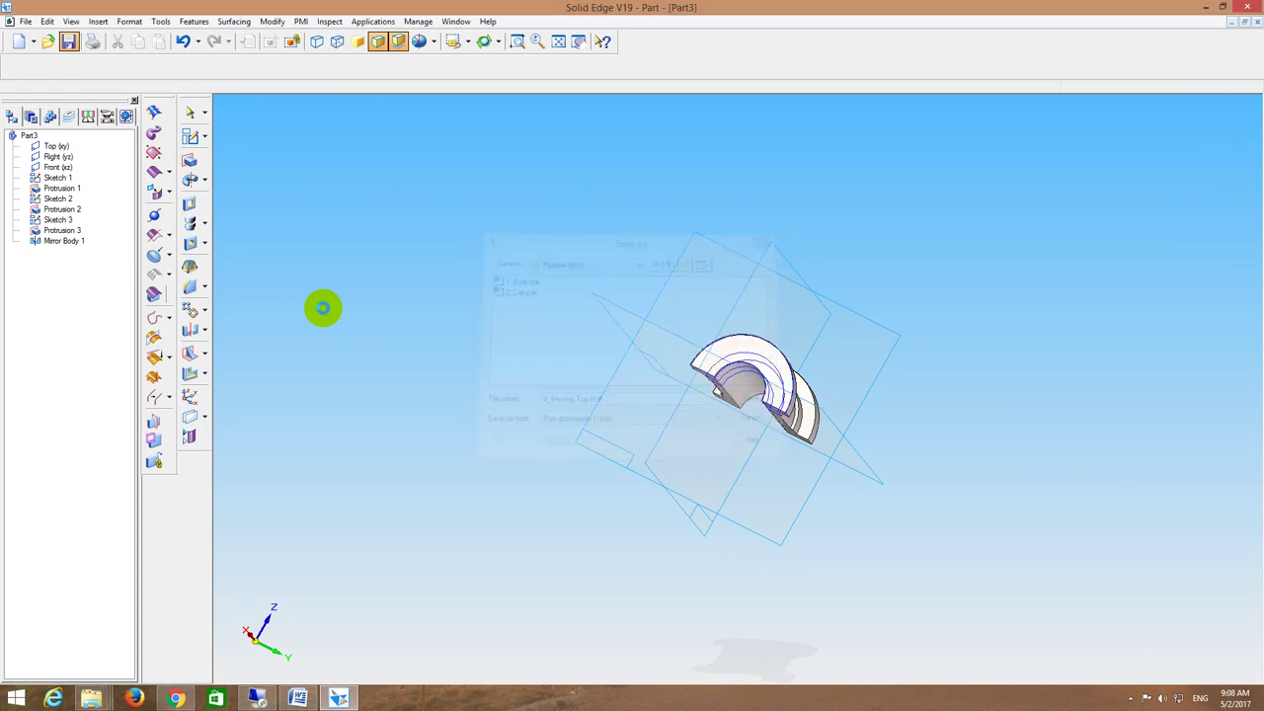
# Step: Save a copy of the part under the name 3_Bearing Bottom Half
pyautogui.click(24, 21)
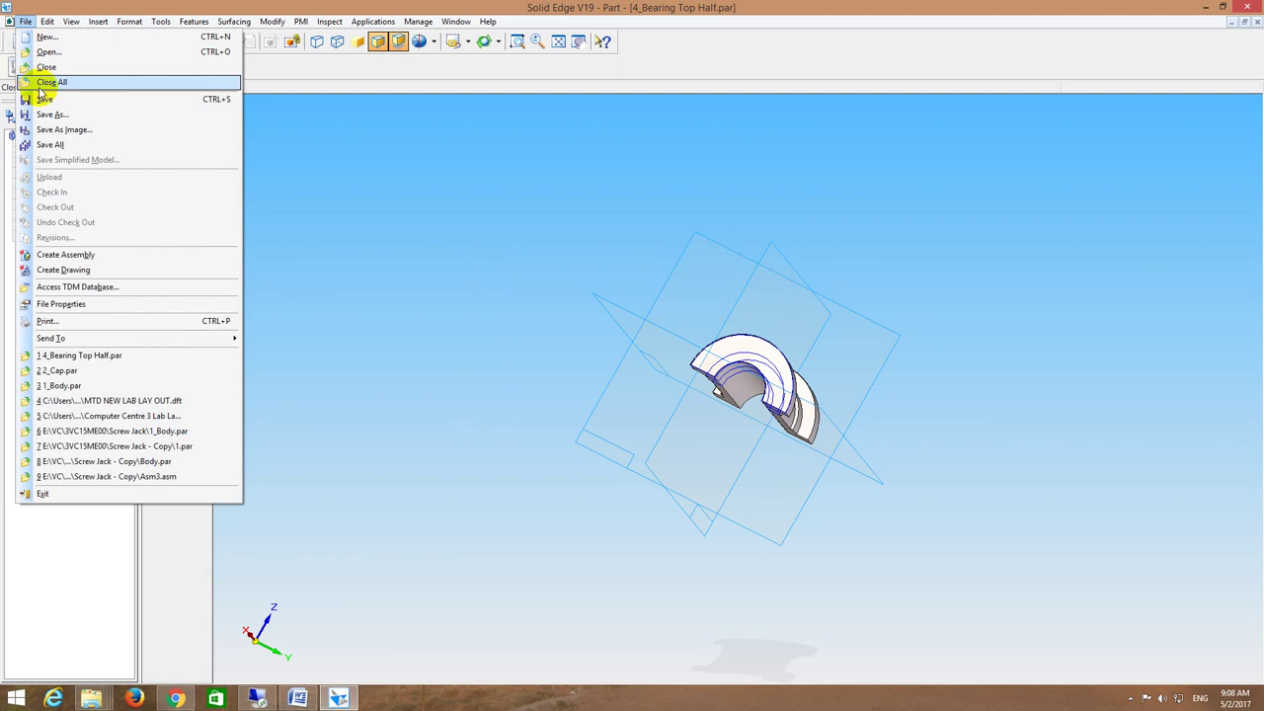
pyautogui.click(44, 119)
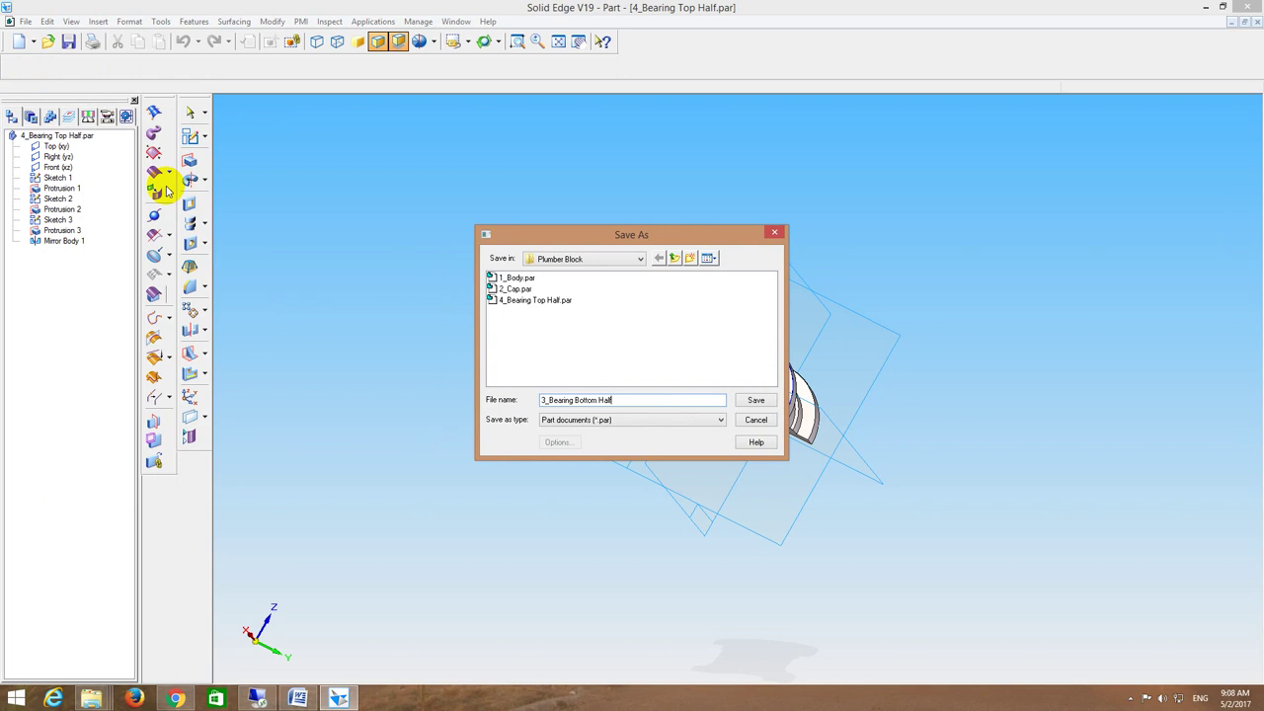
pyautogui.press('Return')
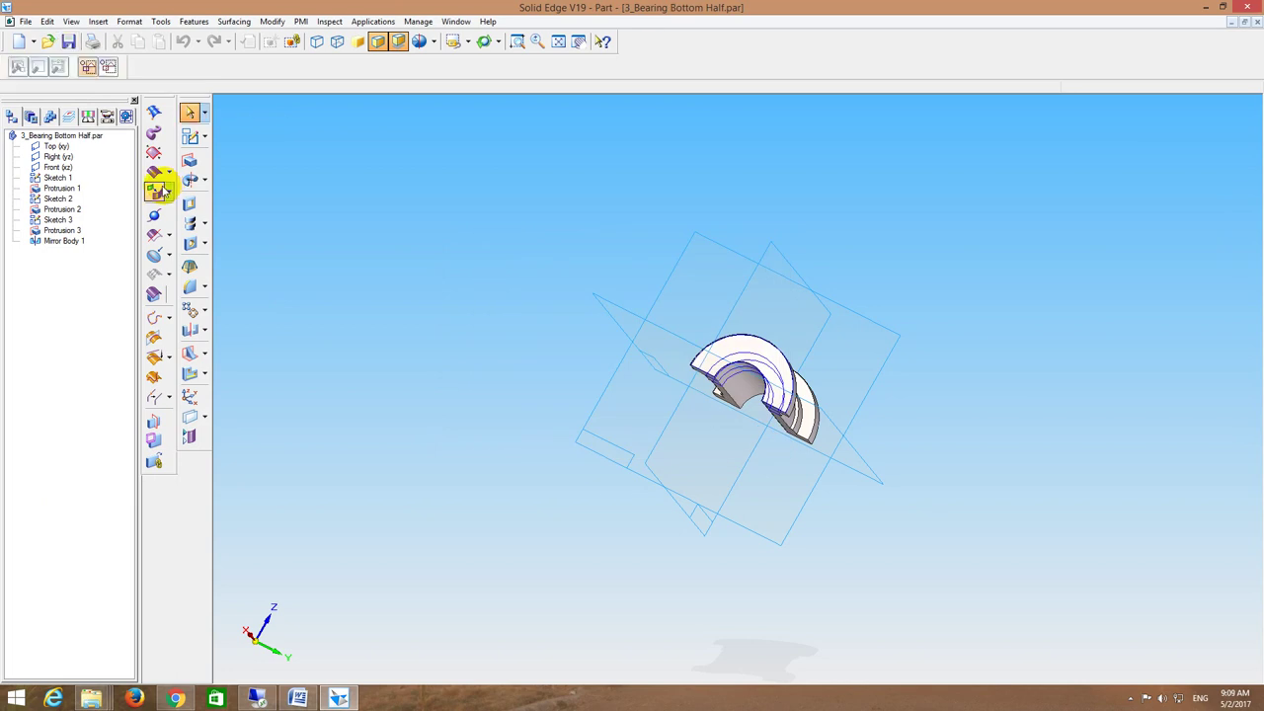
# Step: Orient the bearing half to the front view and display it with visible and hidden edges
pyautogui.click(456, 173)
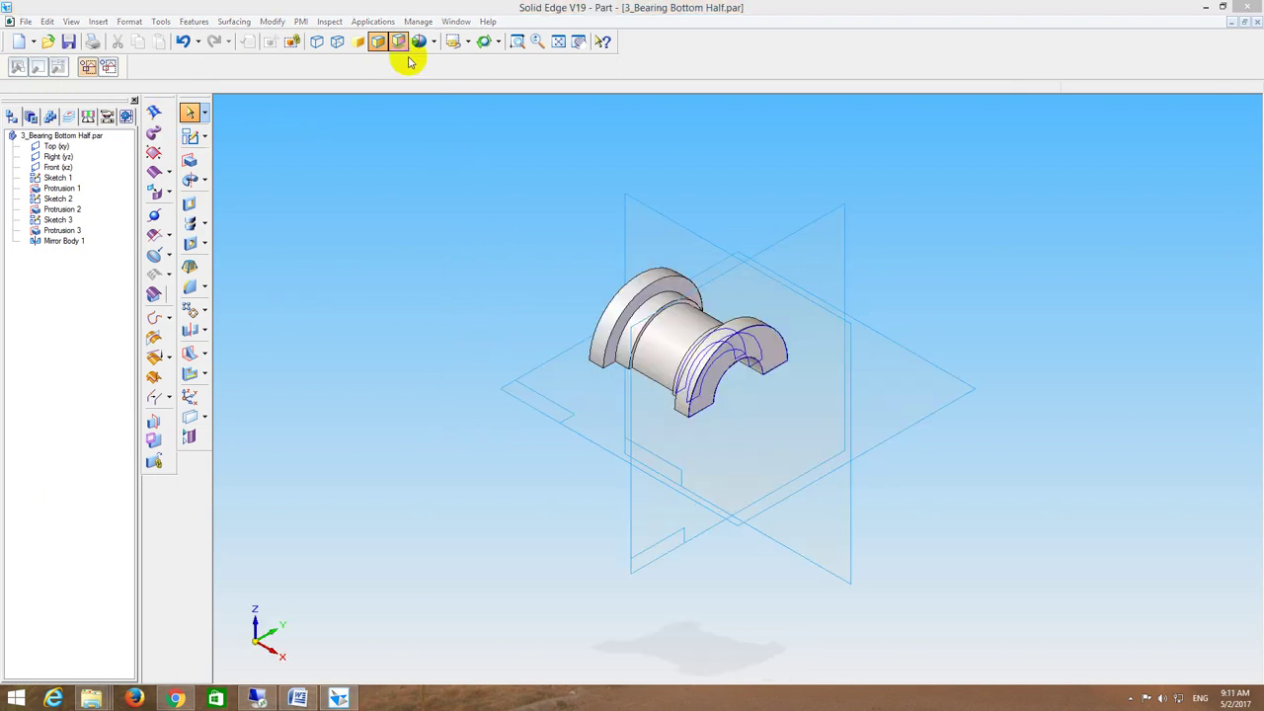
pyautogui.click(468, 42)
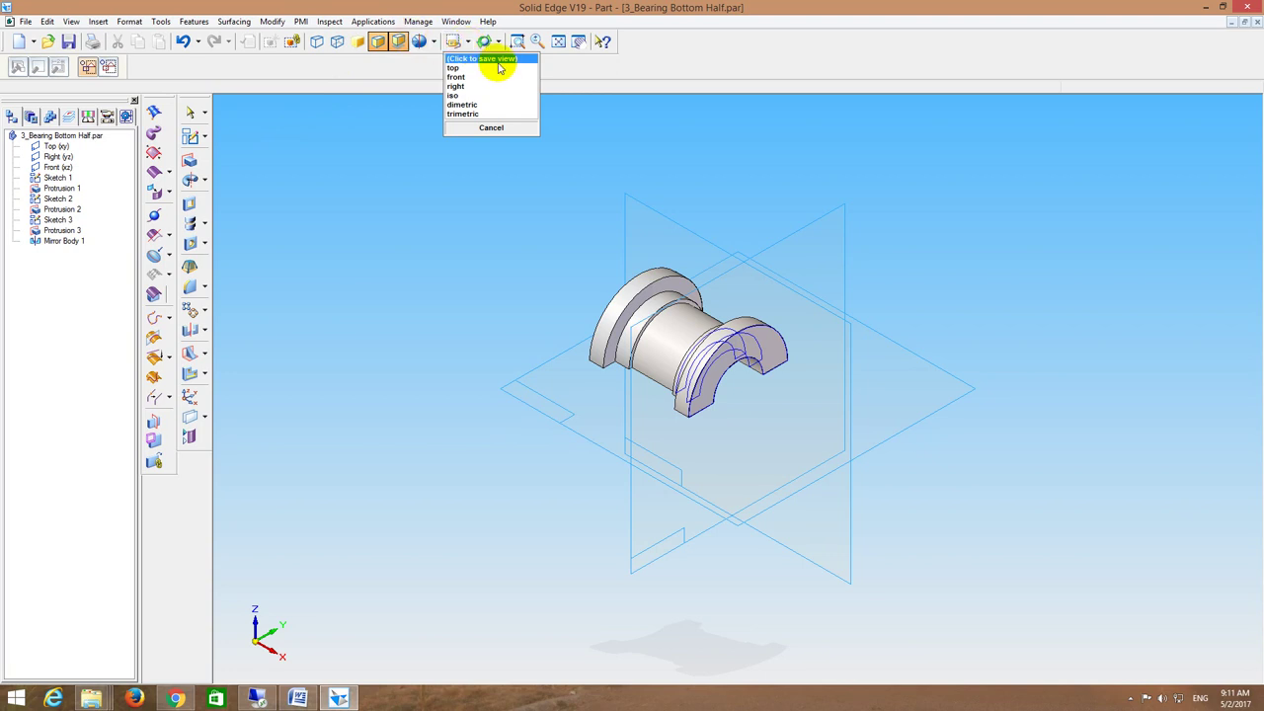
pyautogui.click(456, 67)
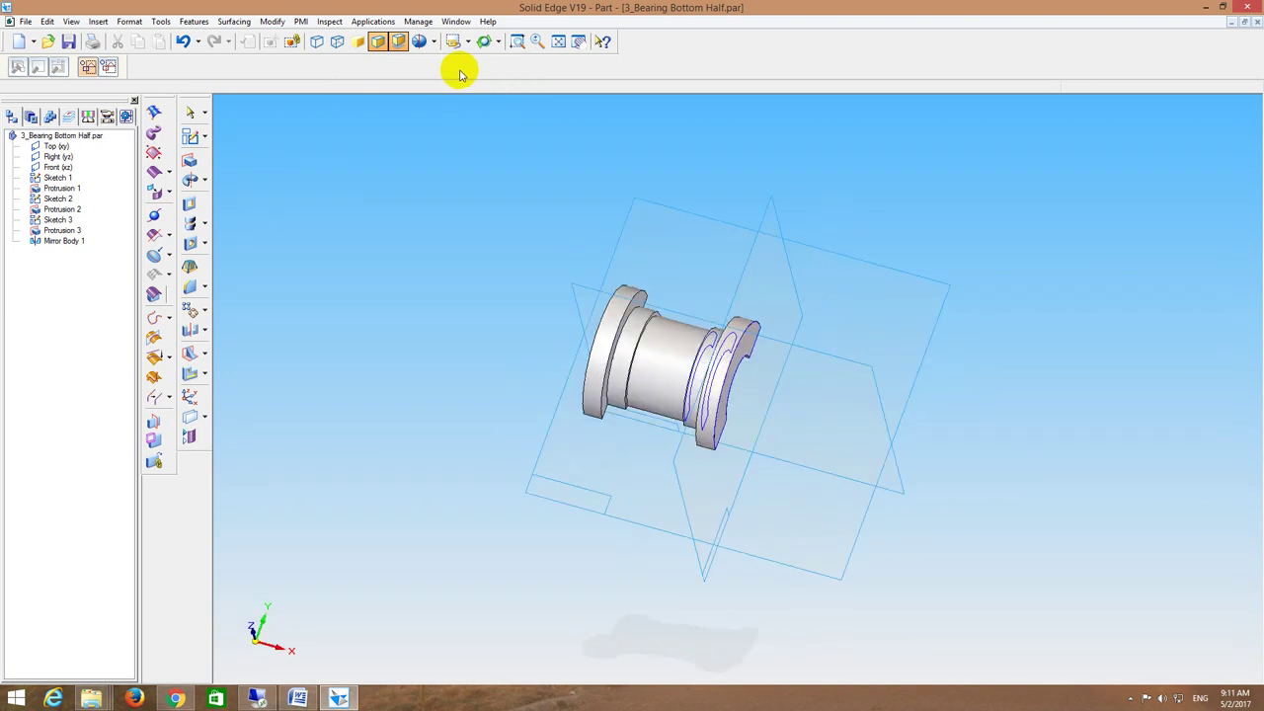
pyautogui.click(468, 42)
pyautogui.click(472, 79)
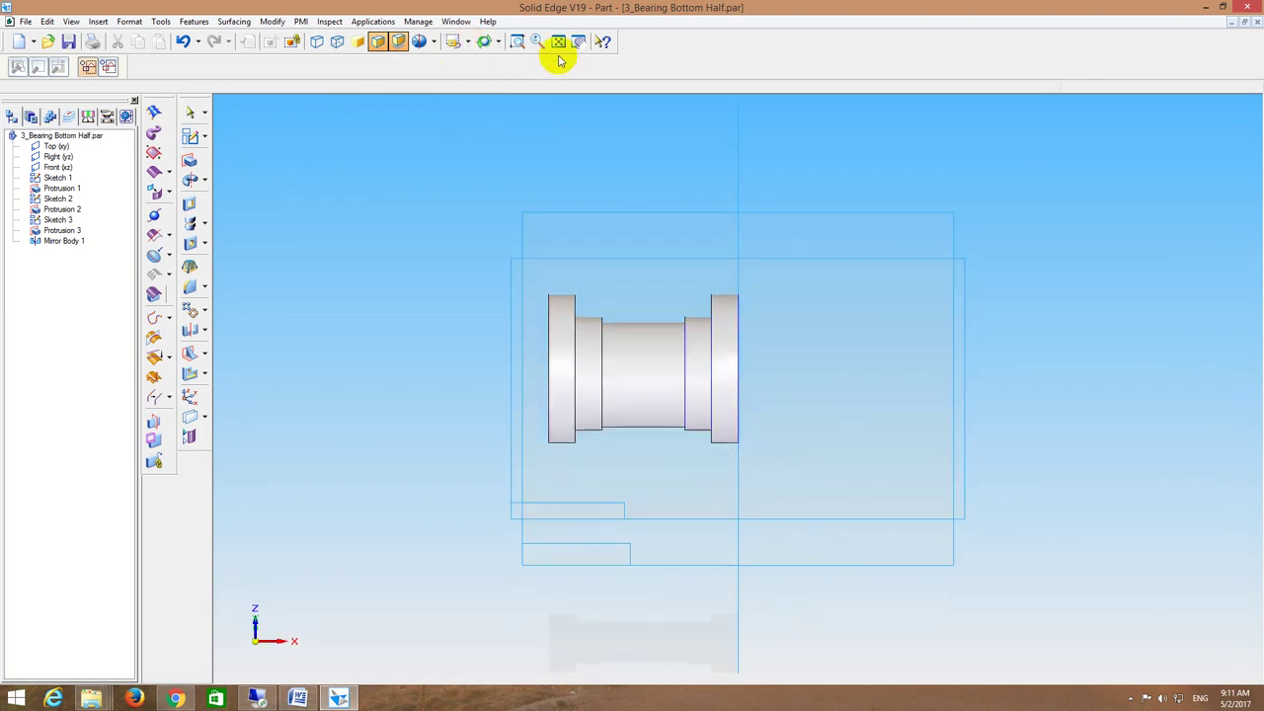
pyautogui.click(336, 42)
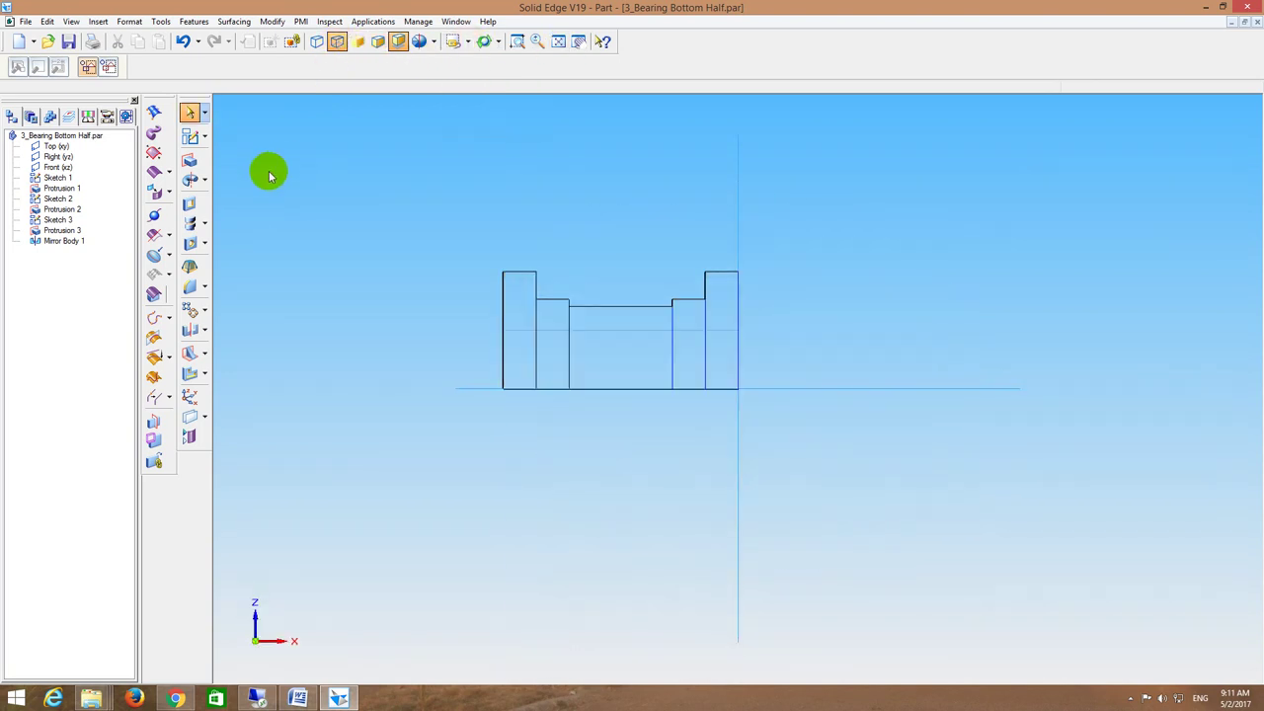
pyautogui.click(189, 416)
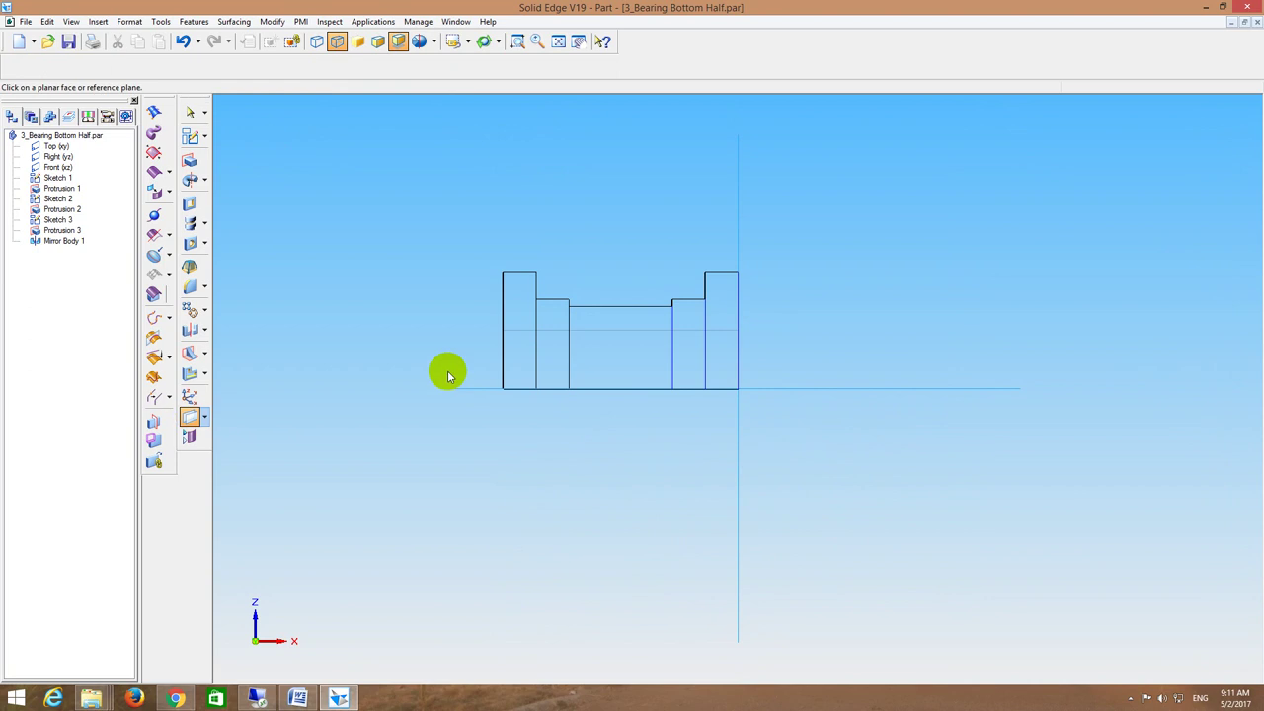
pyautogui.click(485, 387)
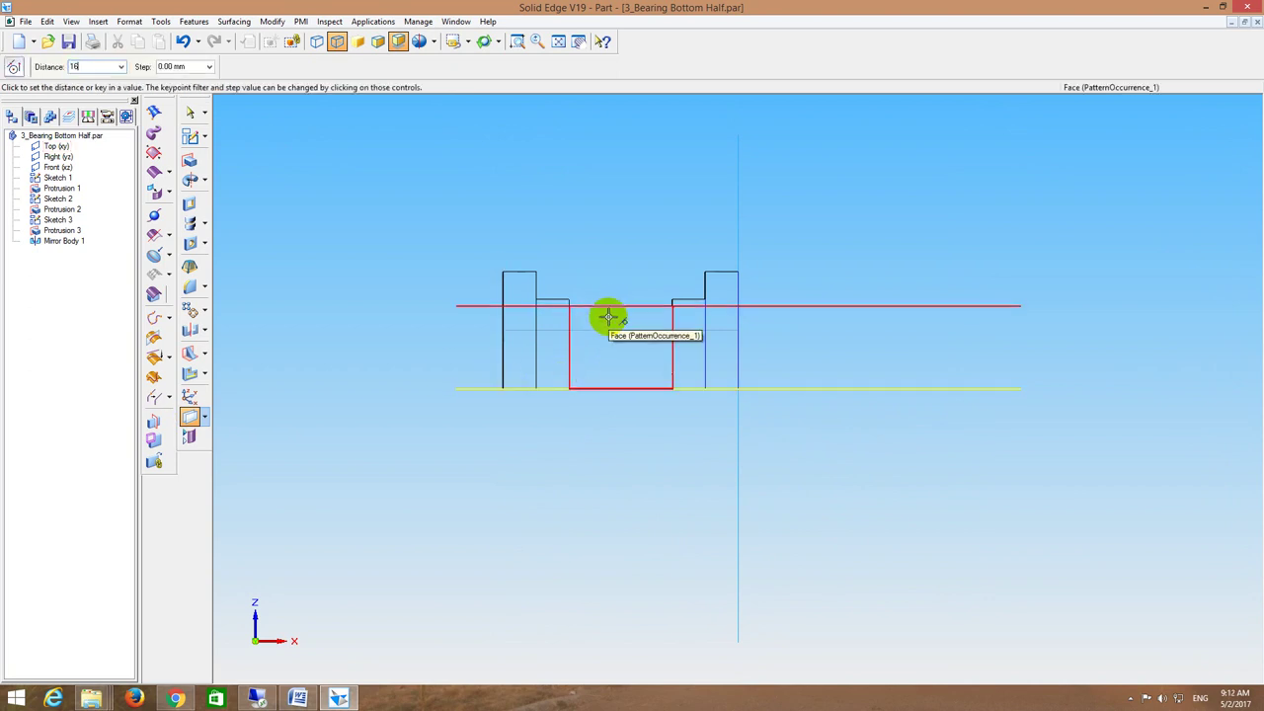
pyautogui.click(608, 316)
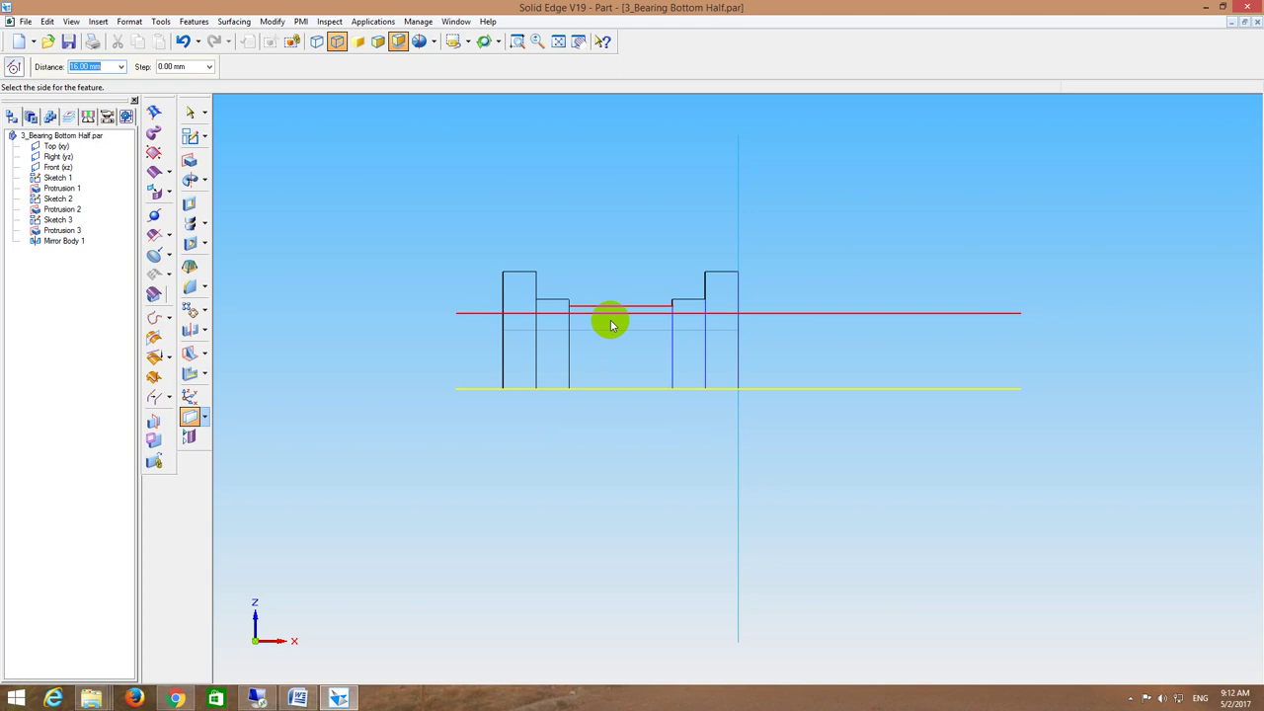
pyautogui.click(616, 323)
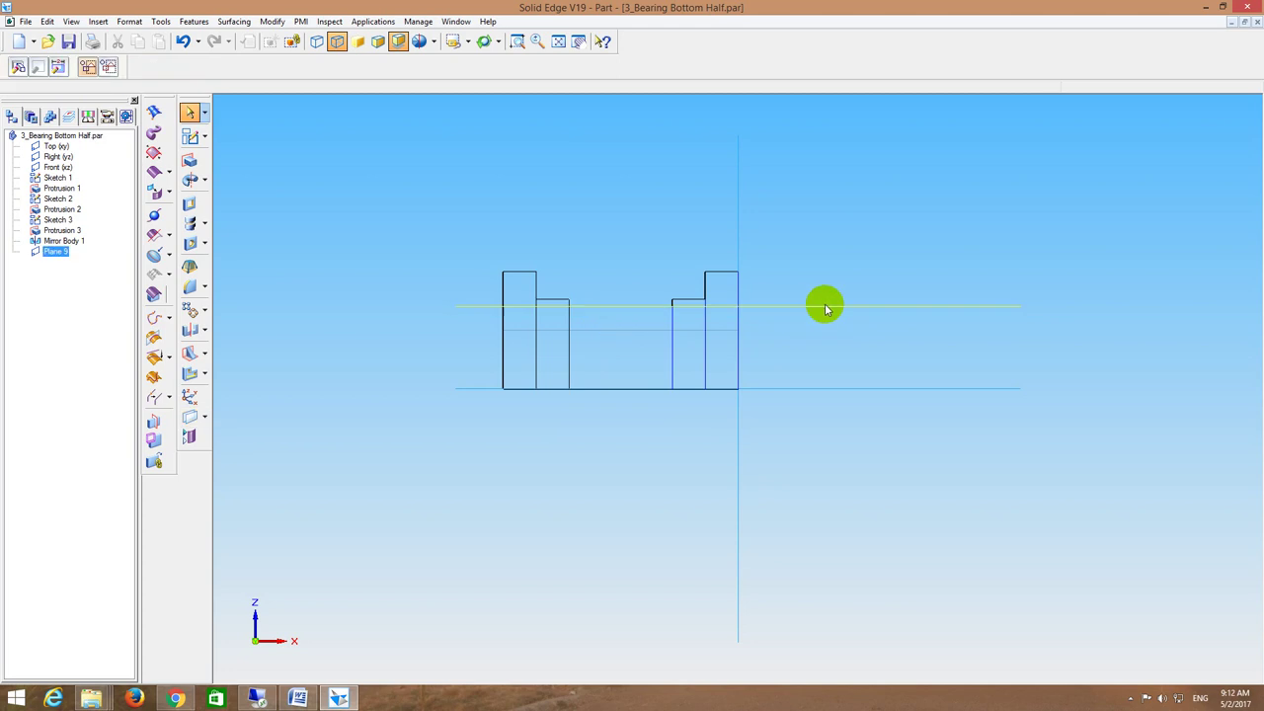
pyautogui.press('Delete')
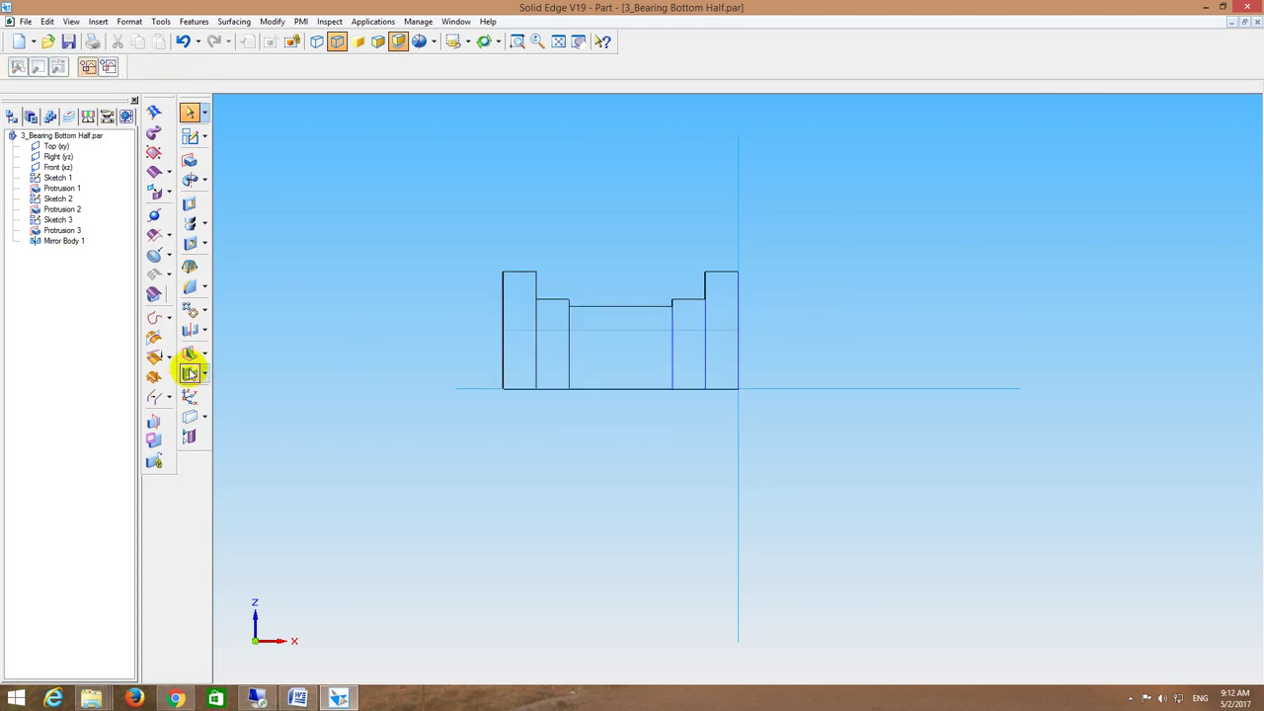
# Step: Create a reference plane parallel to the Top (xy) plane, offset 16 mm upward into the half ring
pyautogui.click(190, 414)
pyautogui.click(823, 388)
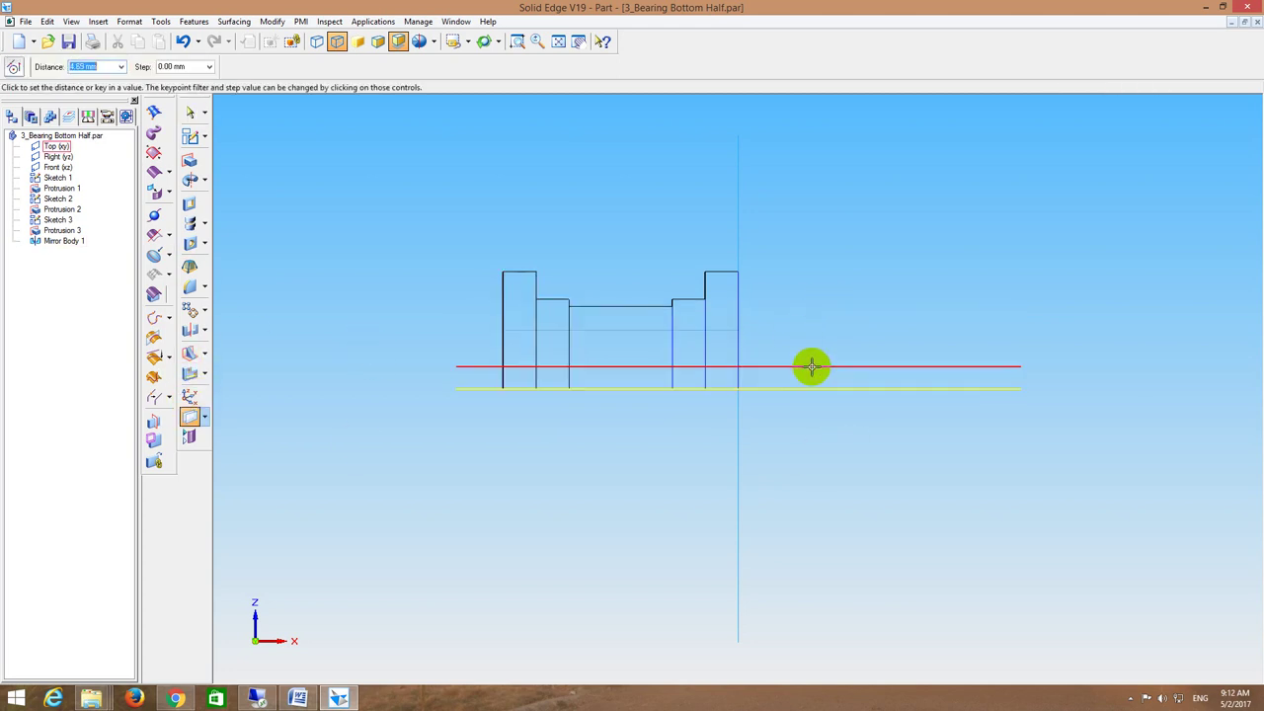
pyautogui.write('16')
pyautogui.press('Return')
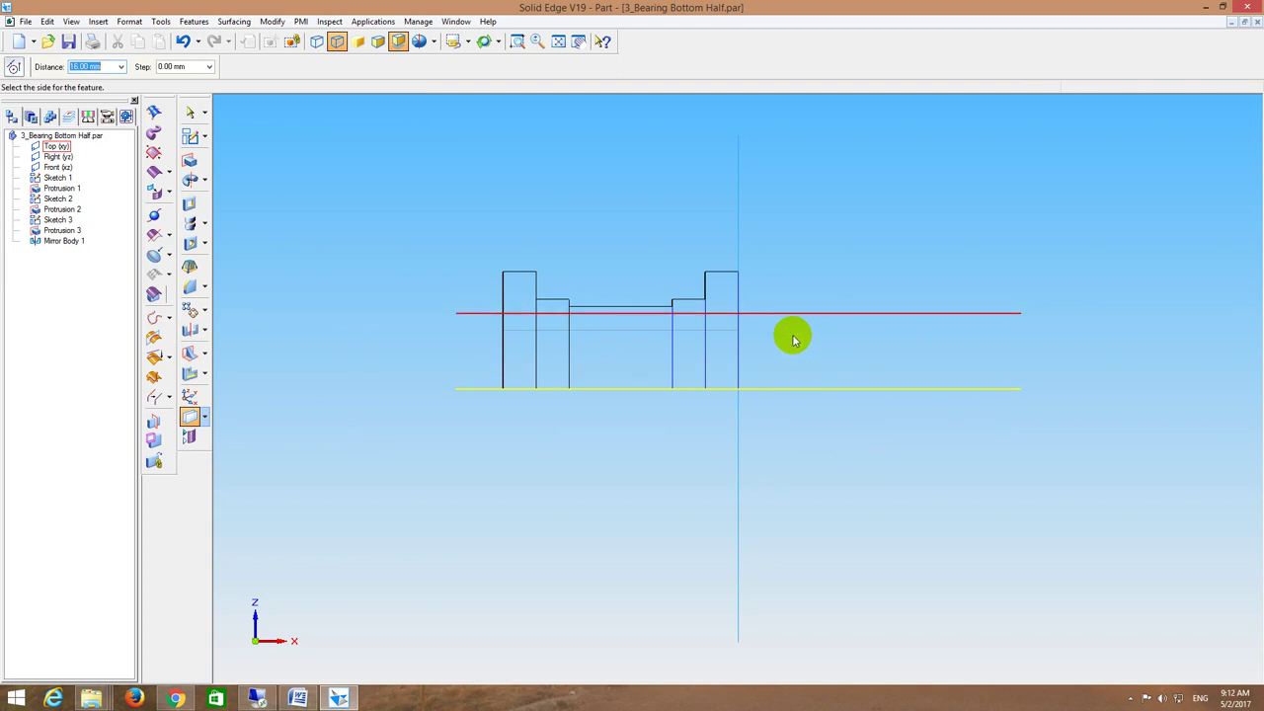
pyautogui.click(789, 320)
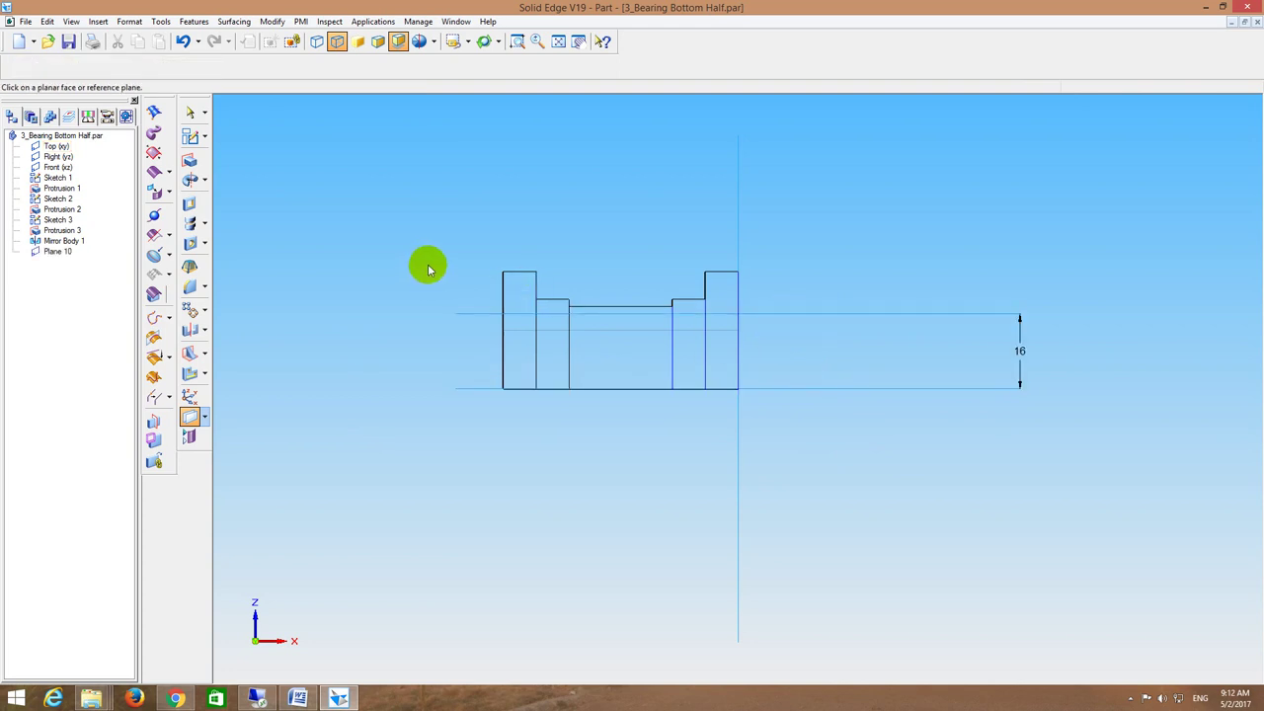
# Step: Start a sketch on the 16 mm offset plane and draw a vertical line between the midpoints of the central section's long edges
pyautogui.click(191, 137)
pyautogui.click(477, 314)
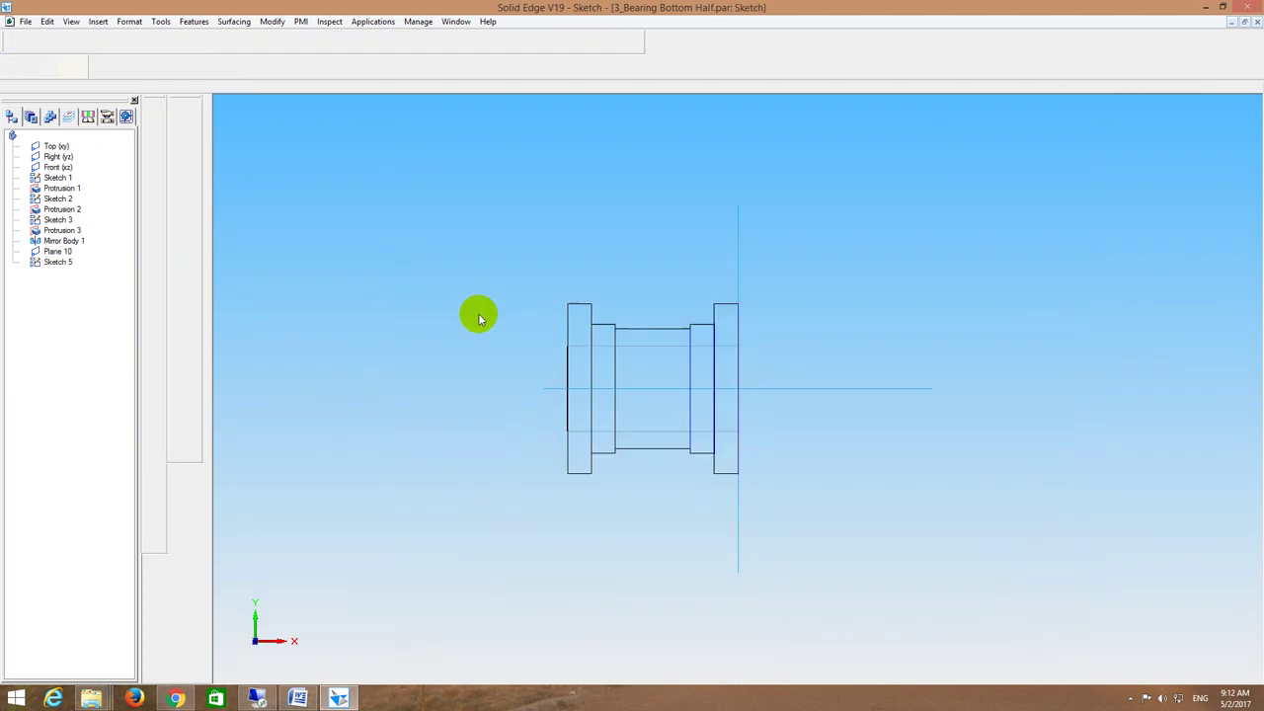
pyautogui.click(646, 328)
pyautogui.click(647, 449)
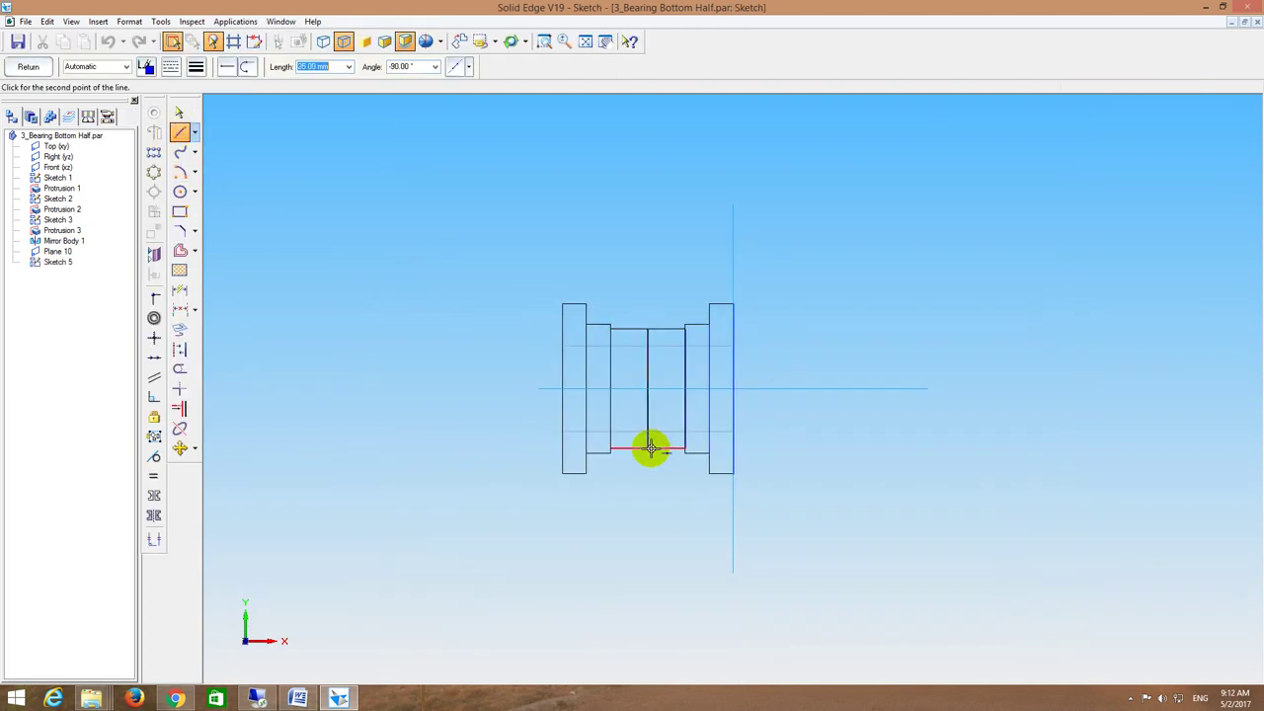
# Step: Draw a 6 mm diameter circle centred on the midpoint of the vertical line
pyautogui.click(179, 191)
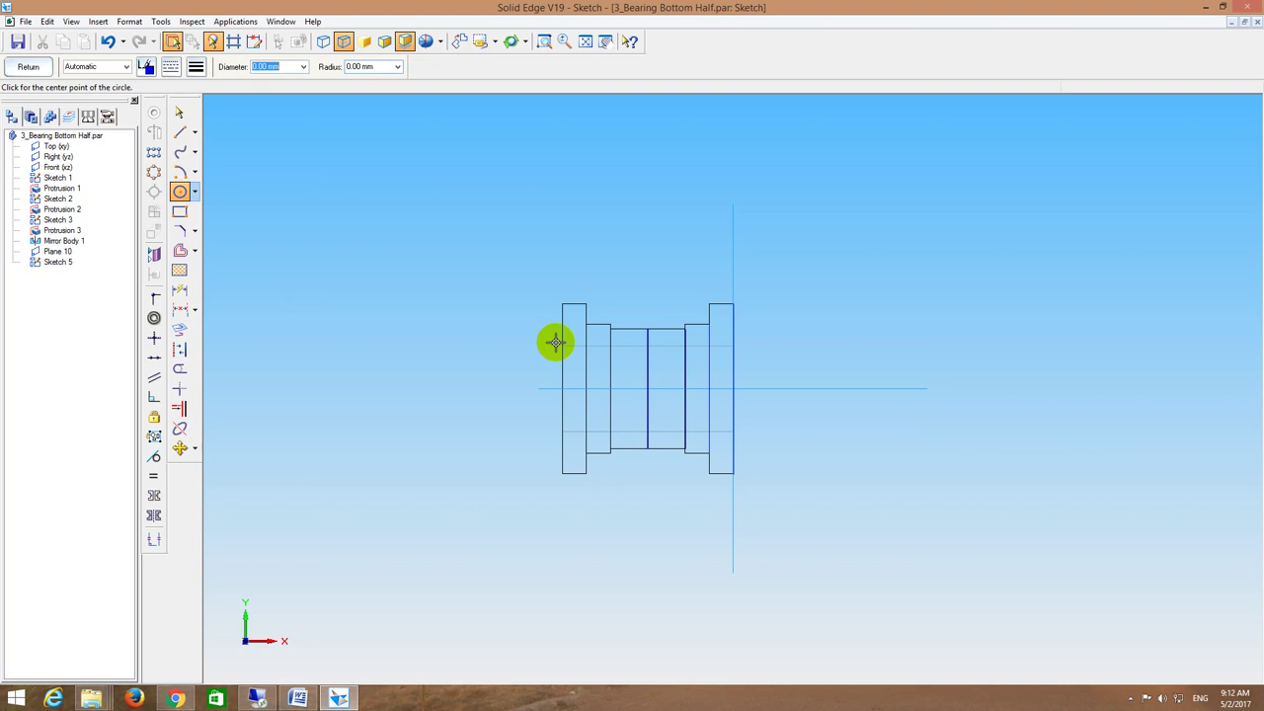
pyautogui.click(648, 388)
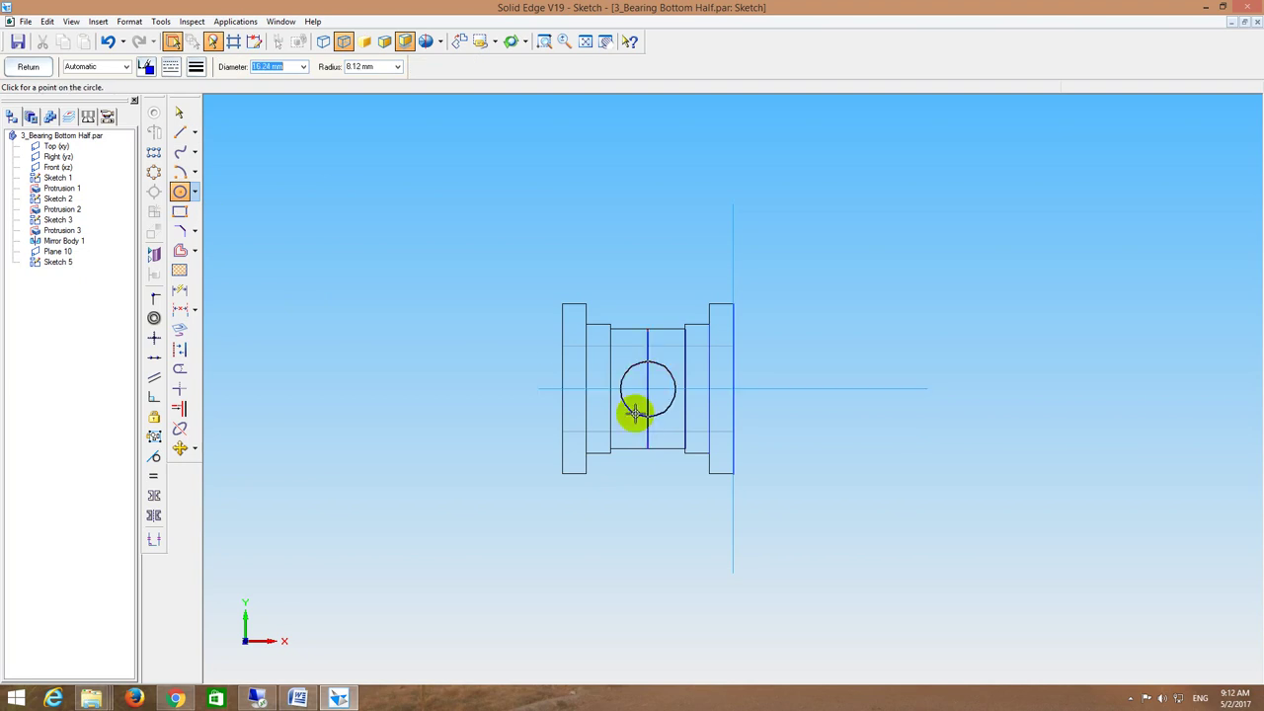
pyautogui.write('6')
pyautogui.press('Return')
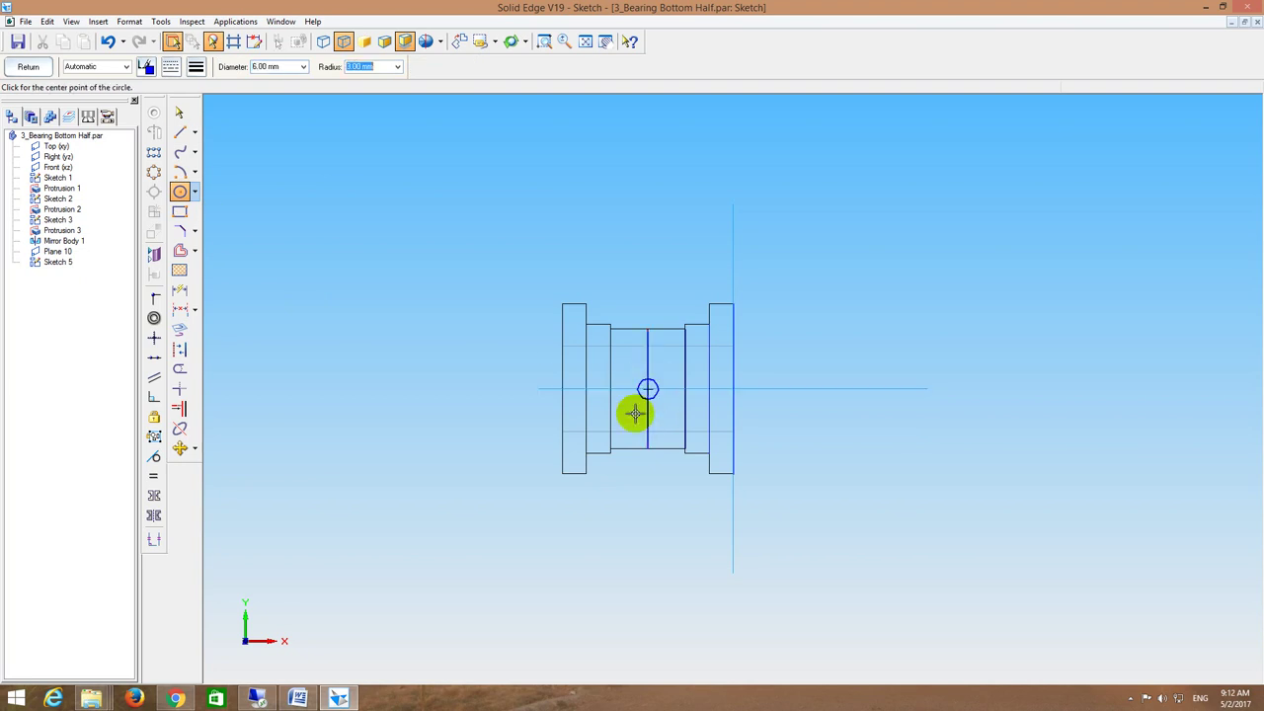
# Step: Delete the vertical construction line running through the circle and finish the sketch
pyautogui.press('Escape')
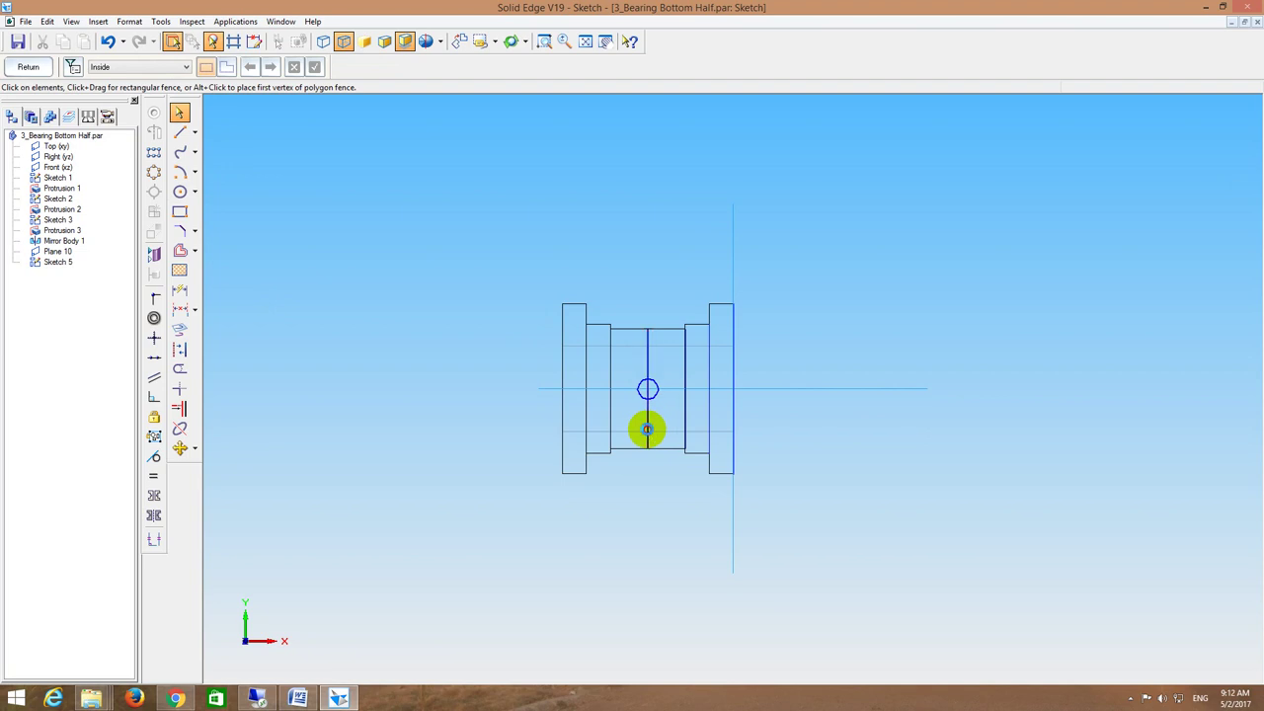
pyautogui.click(648, 433)
pyautogui.press('Delete')
pyautogui.click(10, 66)
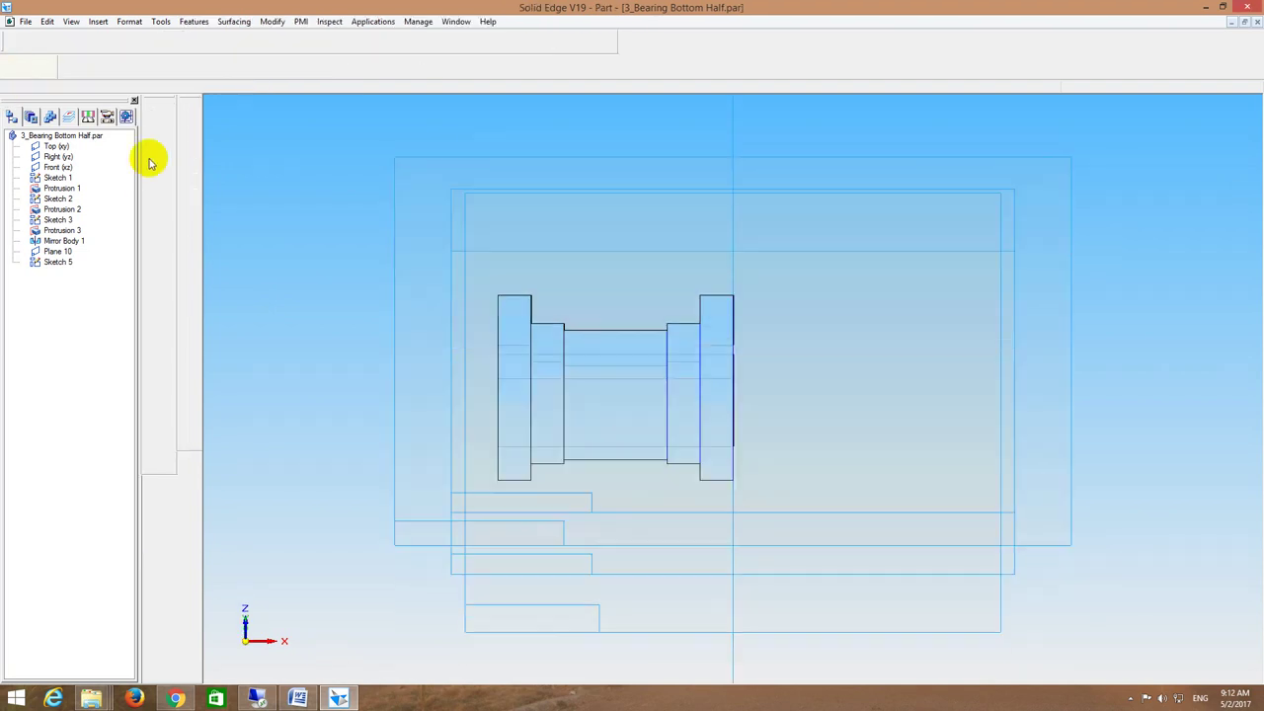
# Step: Extrude the 6 mm circle 6.5 mm upward from the offset plane to form the snug on the bearing half
pyautogui.click(189, 160)
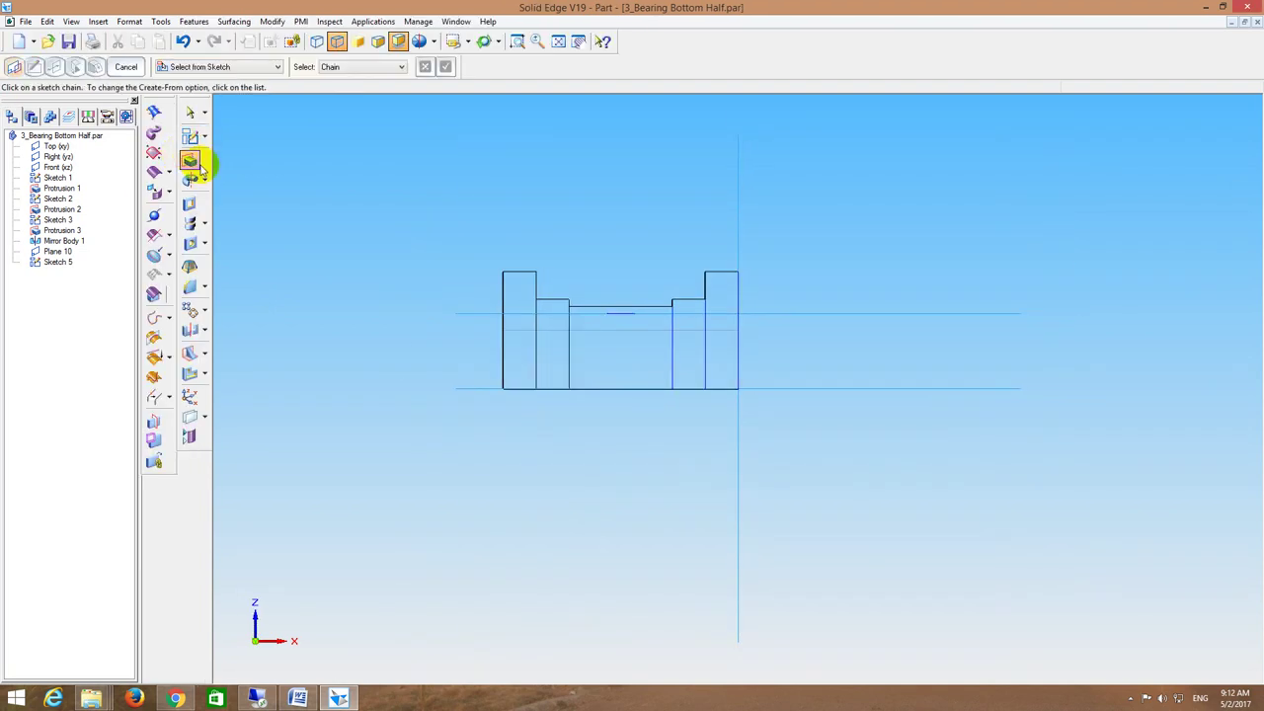
pyautogui.click(631, 304)
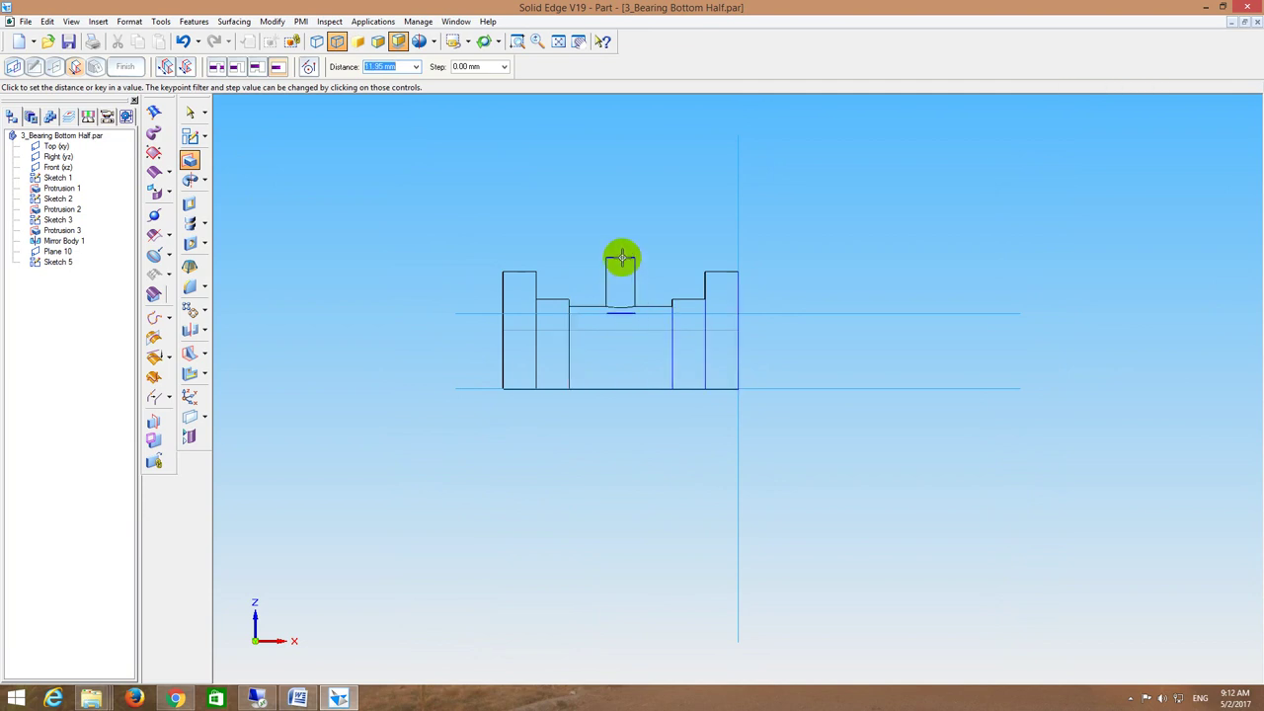
pyautogui.press('Return')
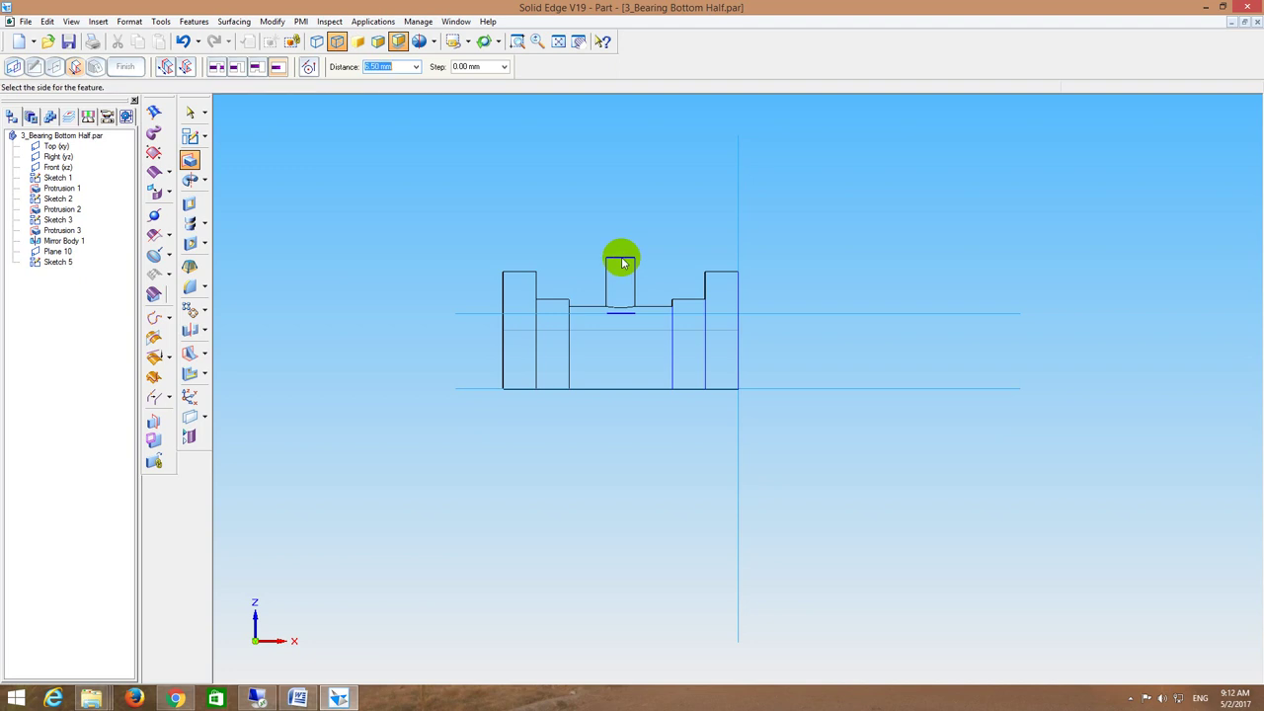
pyautogui.click(622, 249)
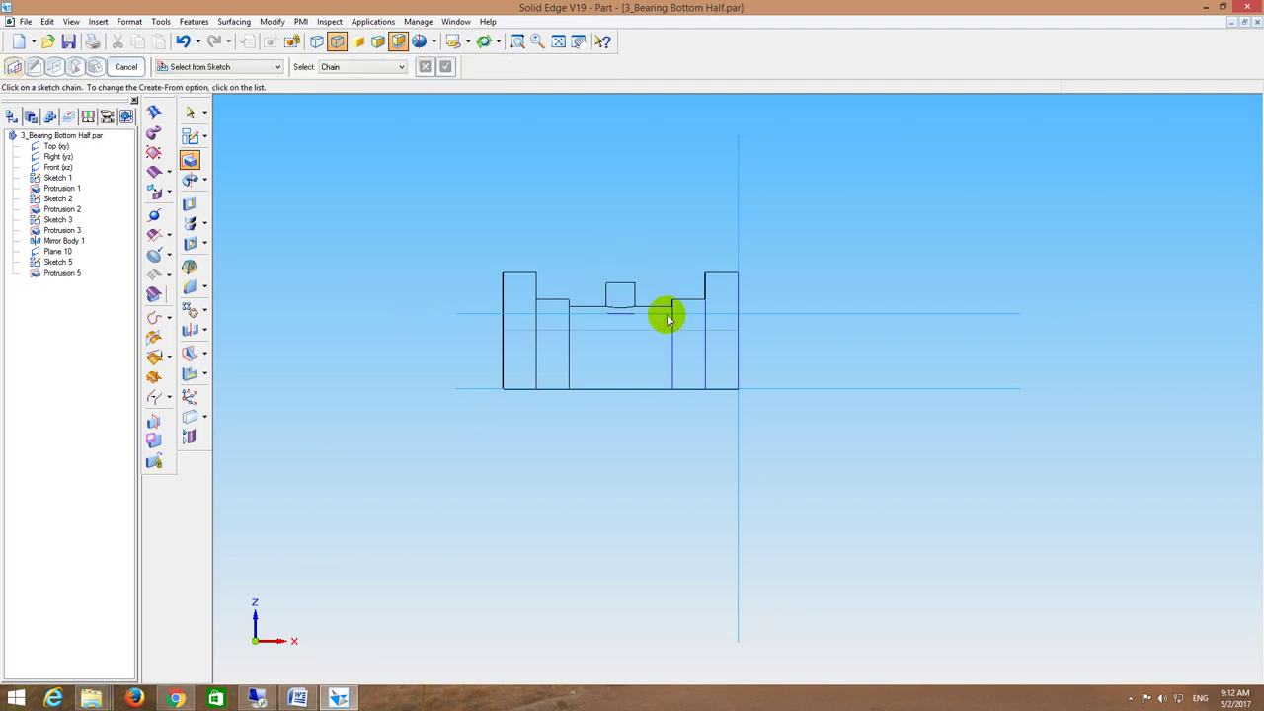
pyautogui.moveTo(714, 183)
pyautogui.mouseDown(button='middle')
pyautogui.moveTo(809, 206)
pyautogui.moveTo(841, 175)
pyautogui.moveTo(760, 215)
pyautogui.mouseUp(button='middle')
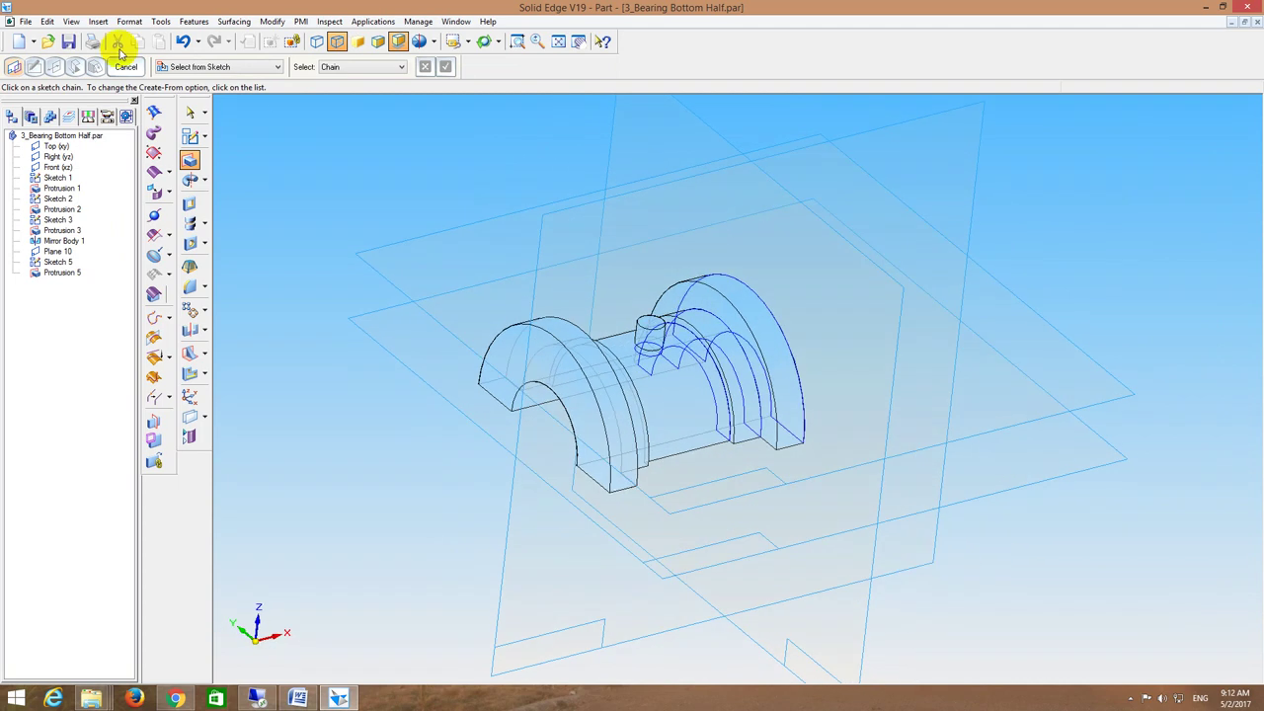
# Step: Save the bearing bottom half, display it shaded with visible edges, and close it with its changes saved
pyautogui.click(69, 42)
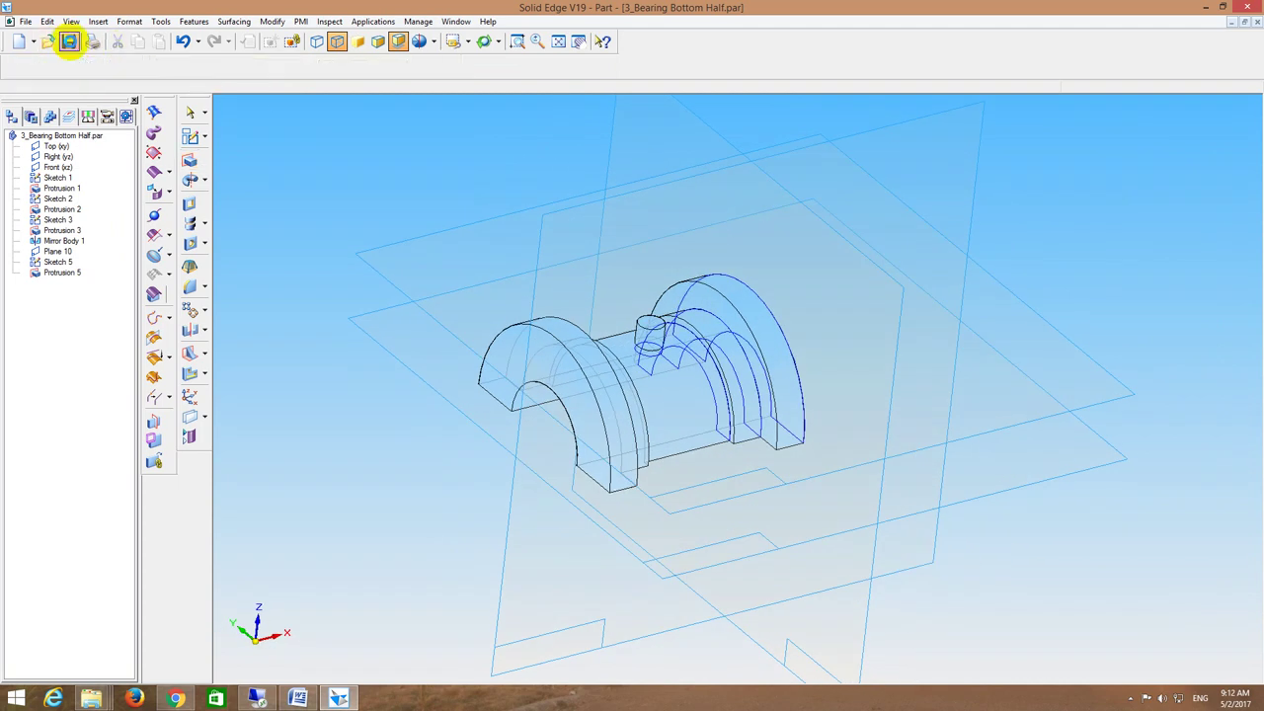
pyautogui.click(378, 40)
pyautogui.moveTo(645, 253); pyautogui.dragTo(681, 257, button='middle')
pyautogui.click(1256, 23)
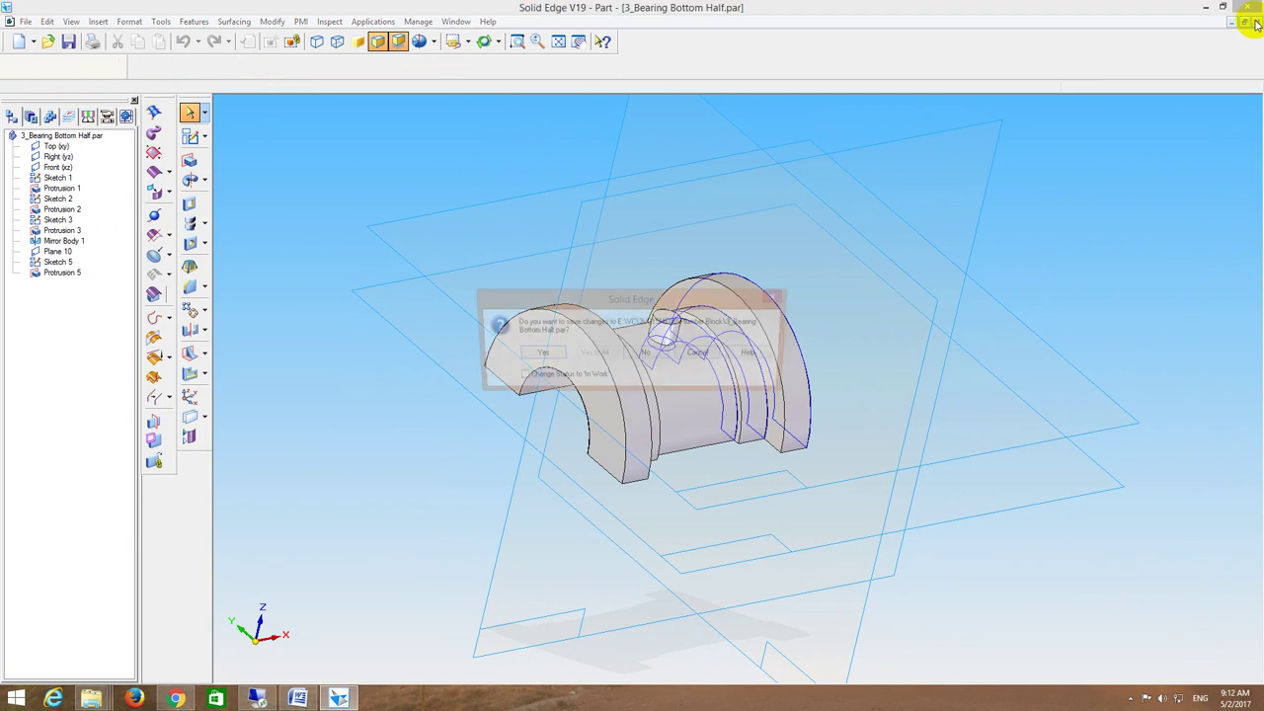
pyautogui.click(539, 355)
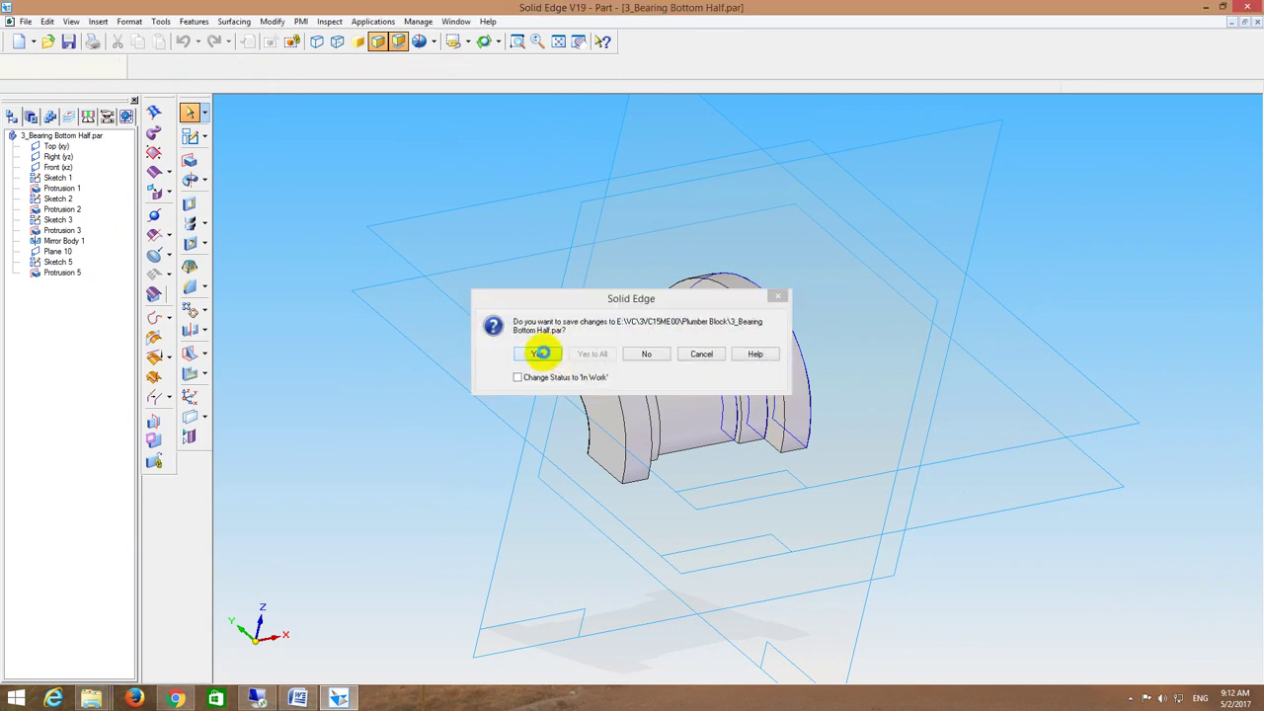
# Step: Open the existing part 4_Bearing Top Half.par from the Plumber Block folder
pyautogui.click(504, 165)
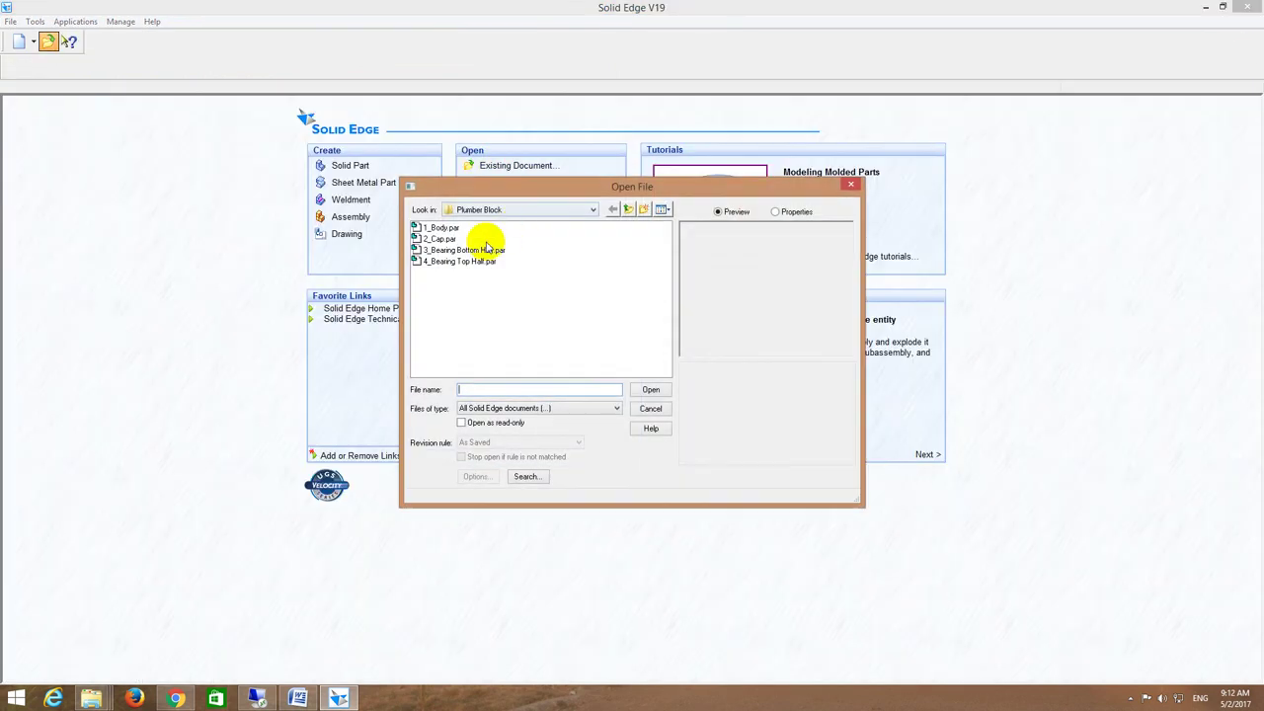
pyautogui.doubleClick(468, 261)
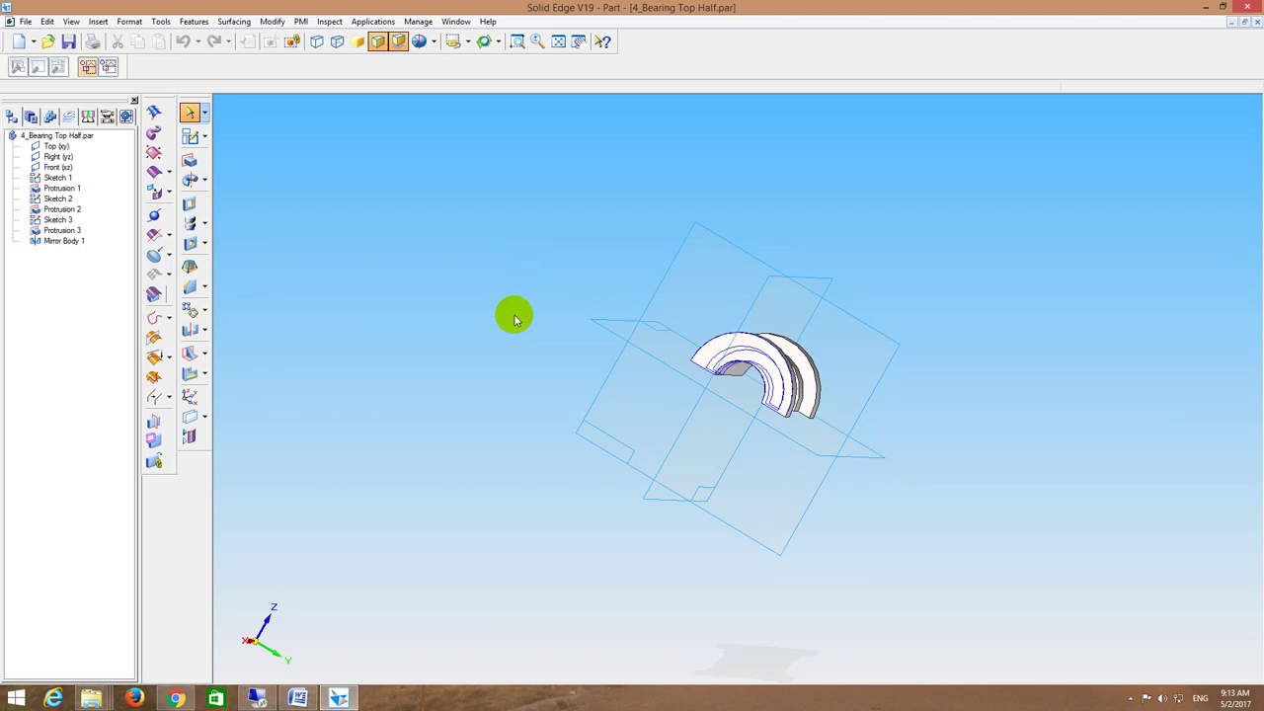
pyautogui.moveTo(441, 331); pyautogui.dragTo(484, 274, button='middle')
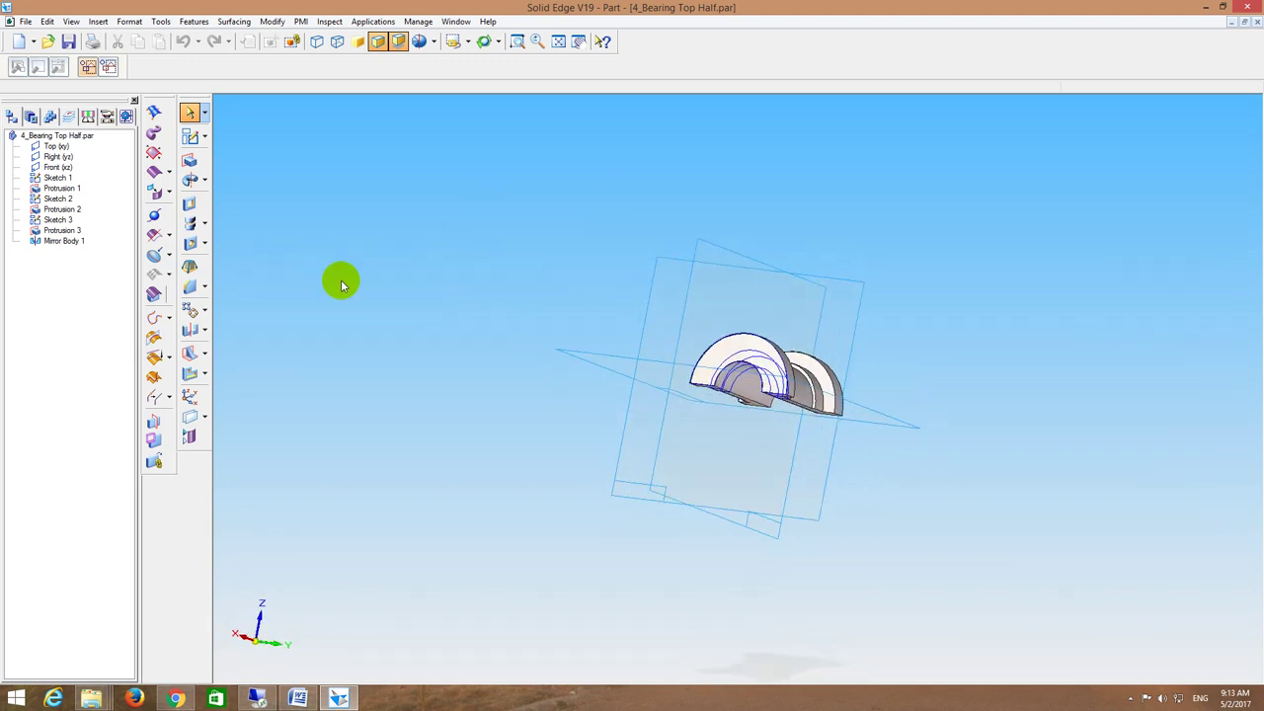
# Step: Start a sketch on the Top (xy) plane and draw a vertical line between the midpoints of the central section's long edges
pyautogui.click(189, 135)
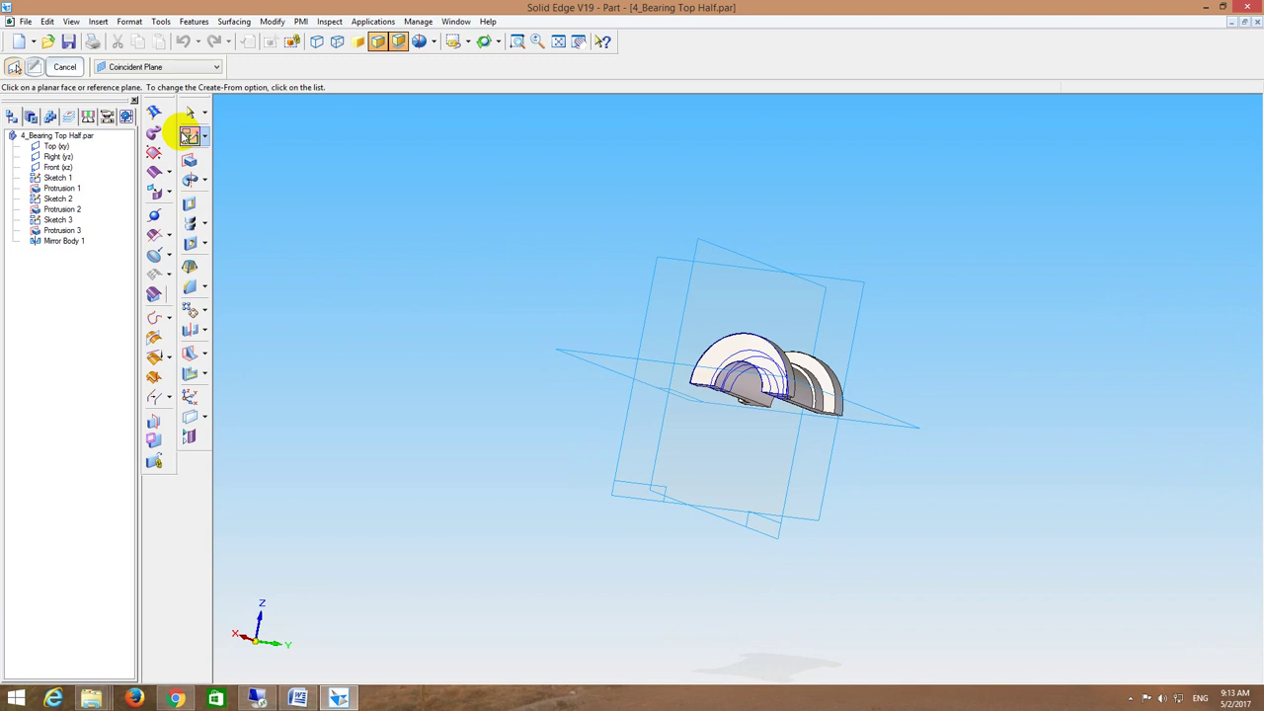
pyautogui.click(582, 370)
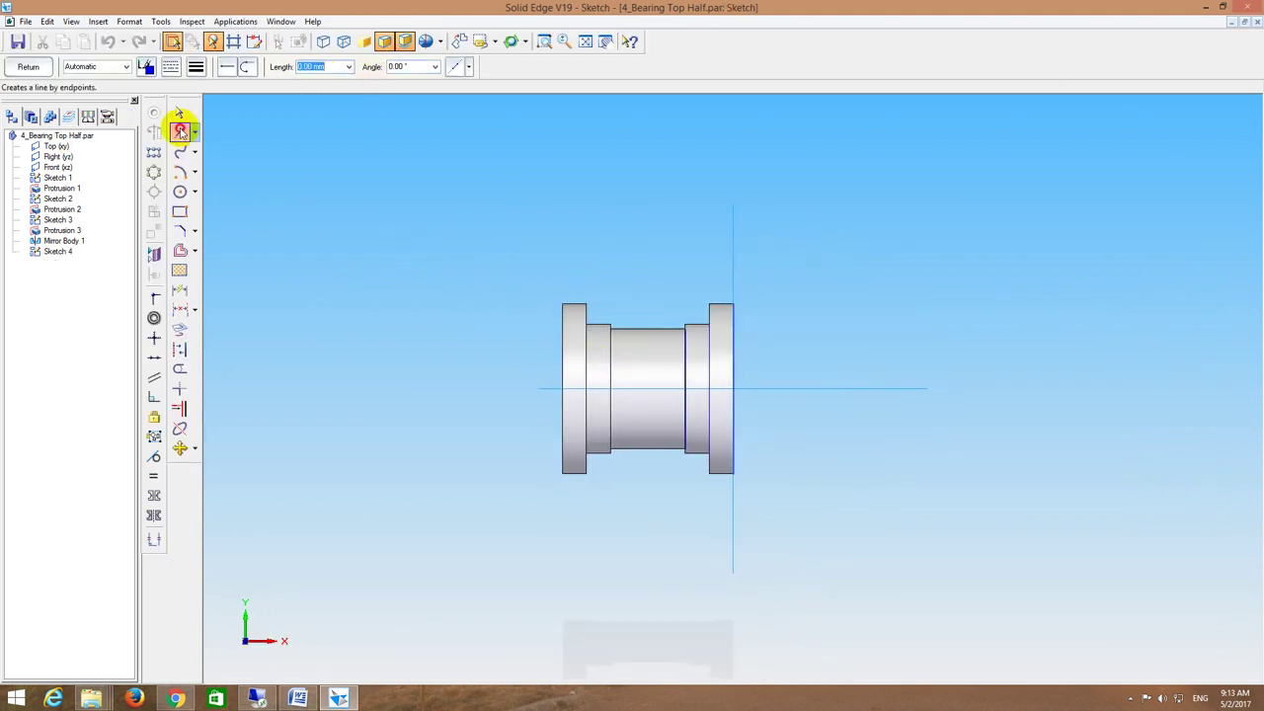
pyautogui.click(648, 331)
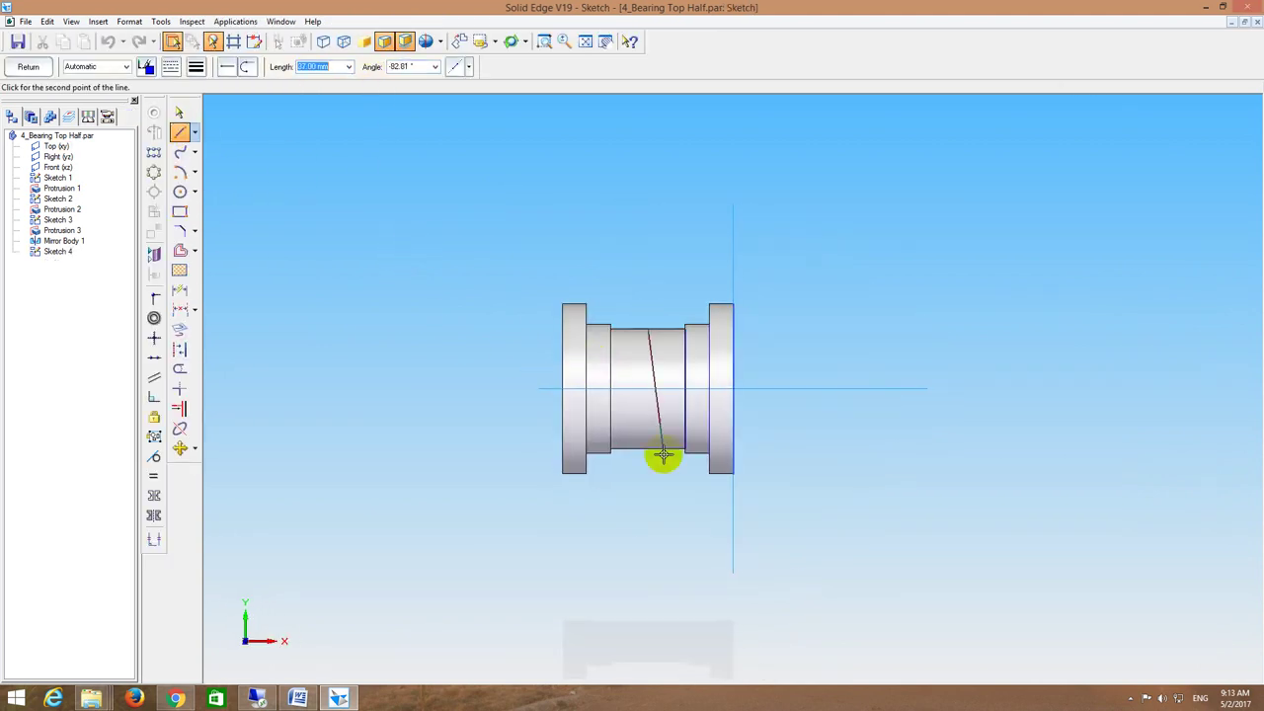
pyautogui.click(649, 450)
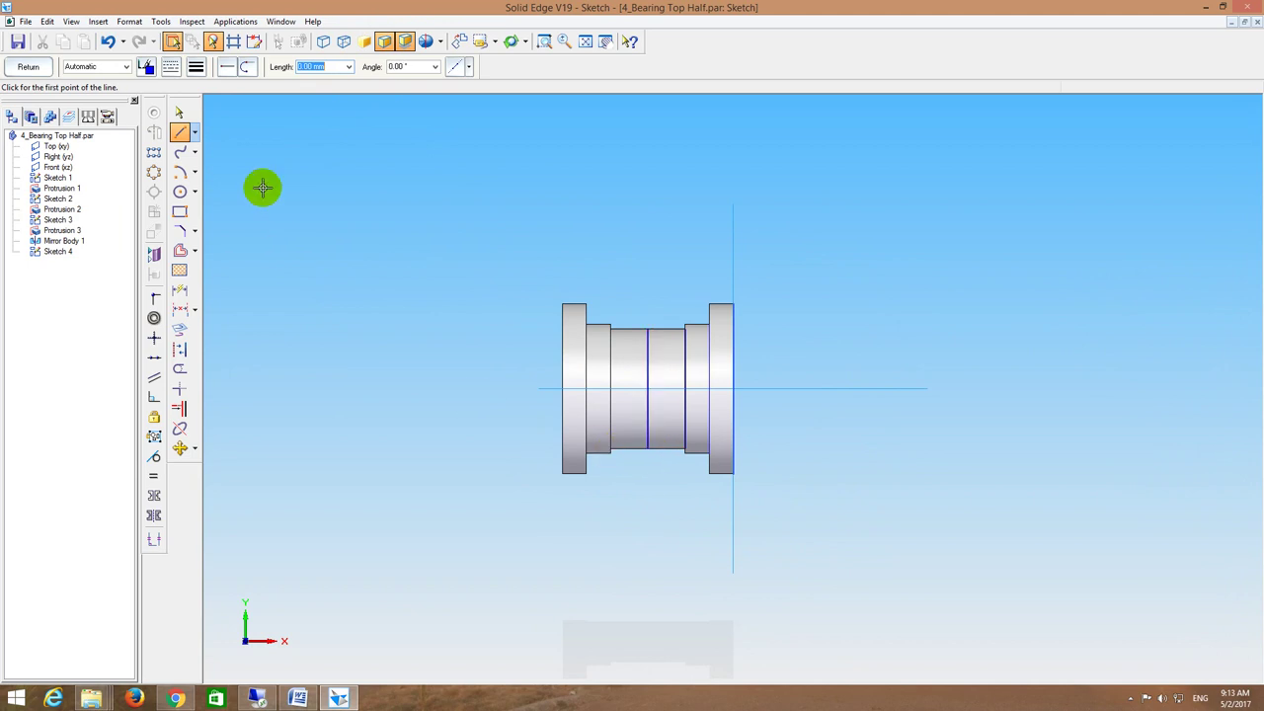
# Step: Place a 4 mm diameter circle at the vertical line's midpoint, delete the line and finish the sketch
pyautogui.click(180, 191)
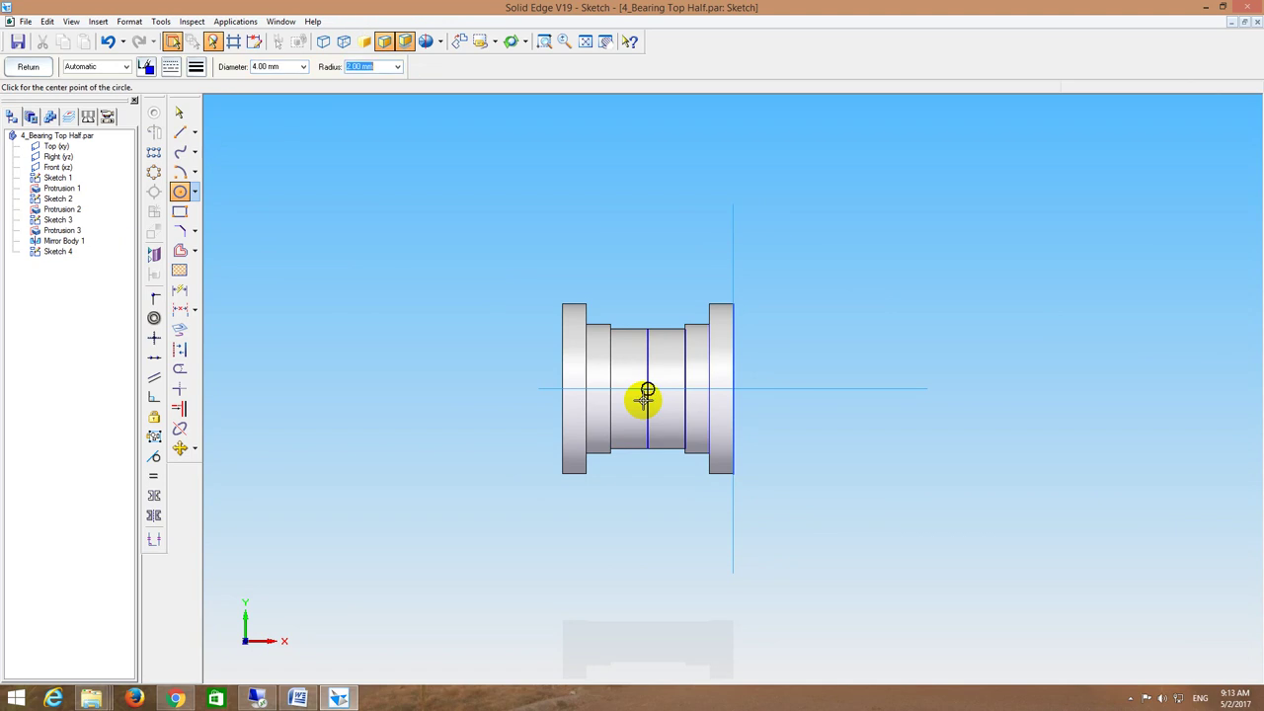
pyautogui.click(648, 391)
pyautogui.press('Escape')
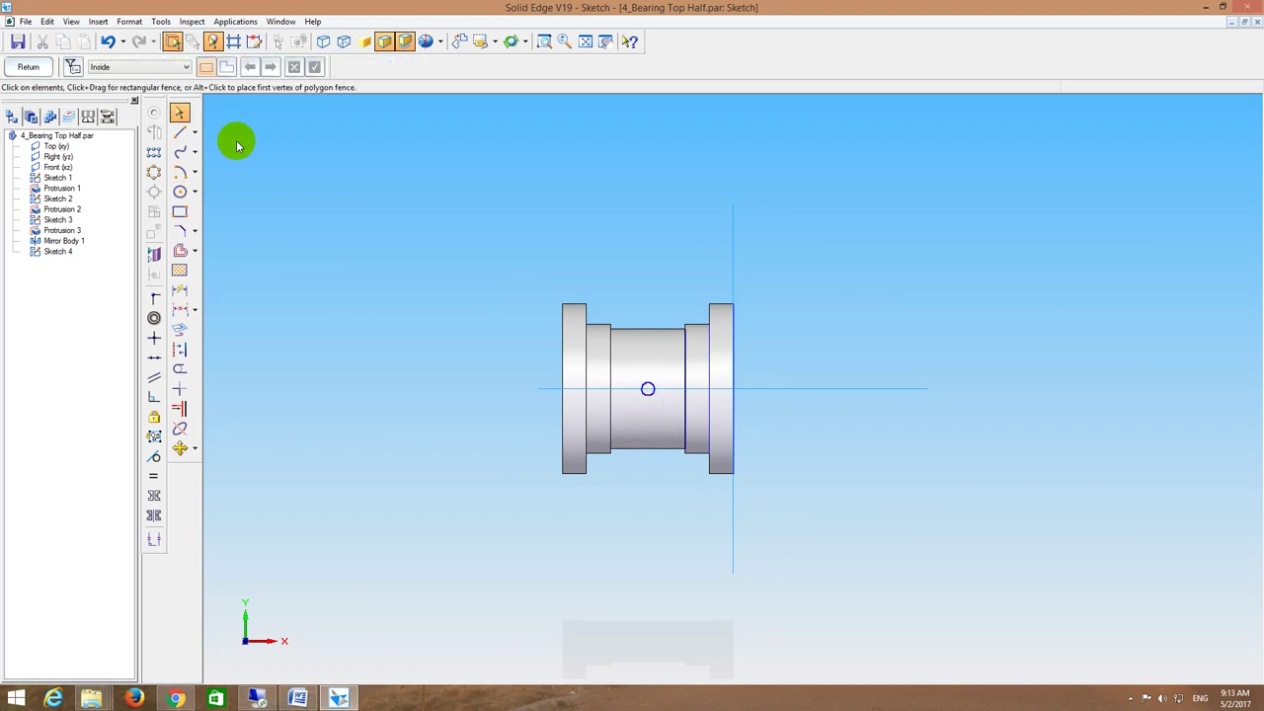
pyautogui.click(27, 67)
# Step: Cut the 4 mm circle upward through the wall of the bearing top half and save the part
pyautogui.click(190, 204)
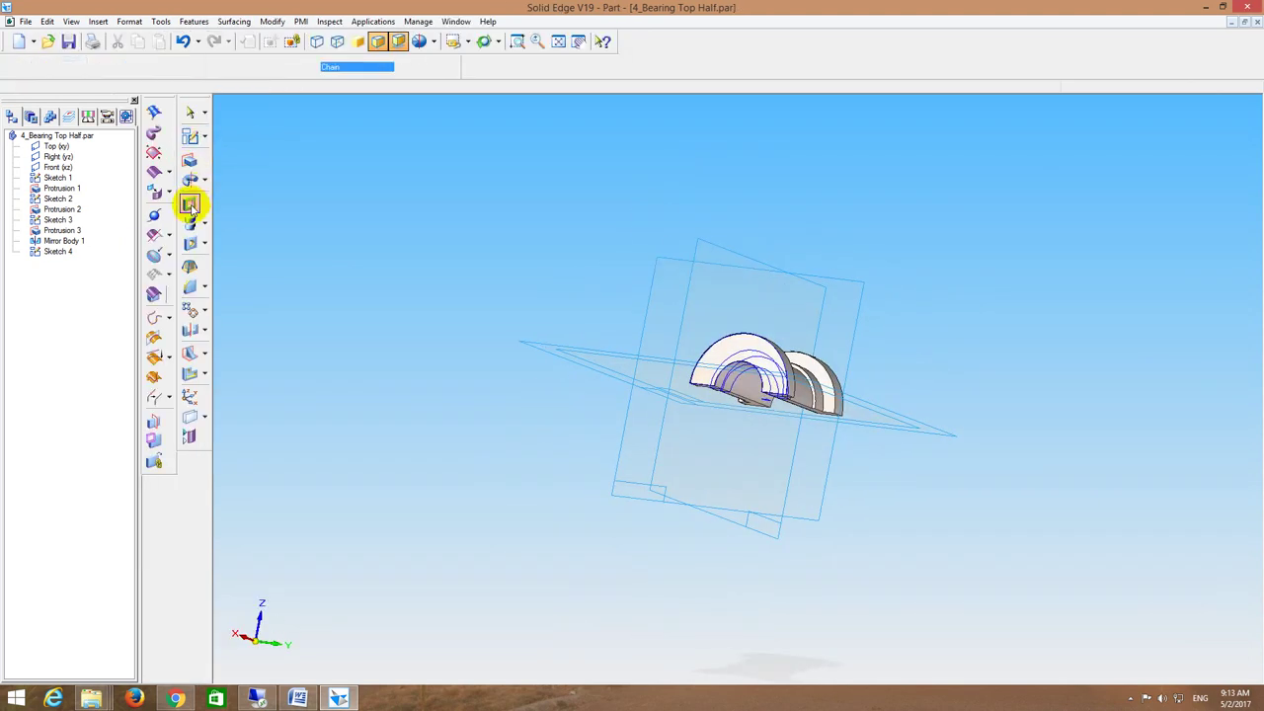
pyautogui.moveTo(792, 338); pyautogui.dragTo(782, 380, button='middle')
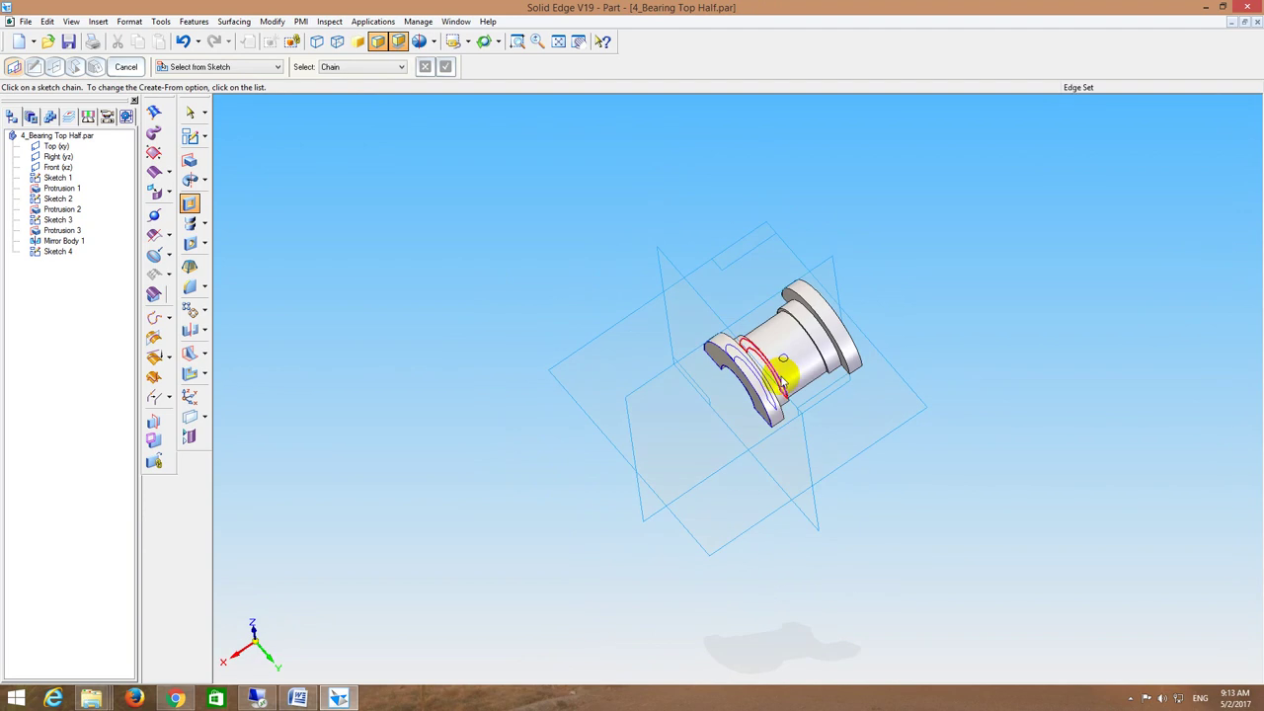
pyautogui.click(784, 364)
pyautogui.click(741, 286)
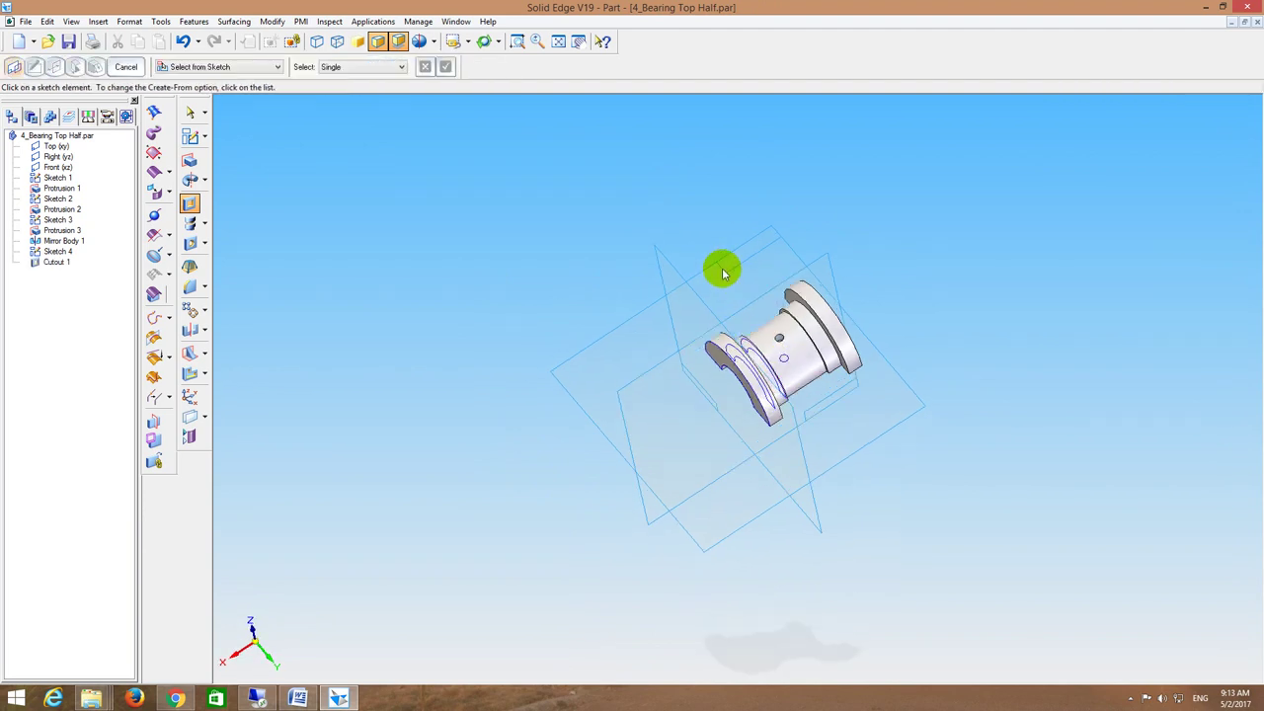
pyautogui.moveTo(667, 146); pyautogui.dragTo(632, 158, button='middle')
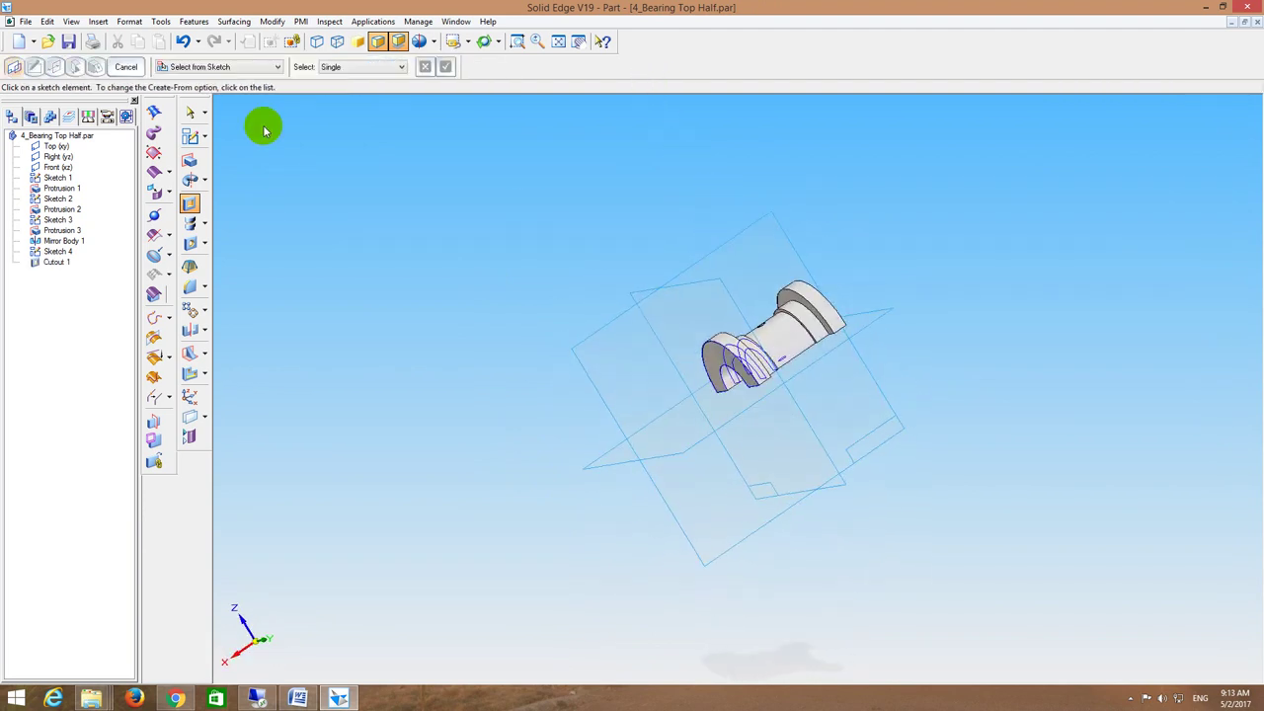
pyautogui.click(68, 41)
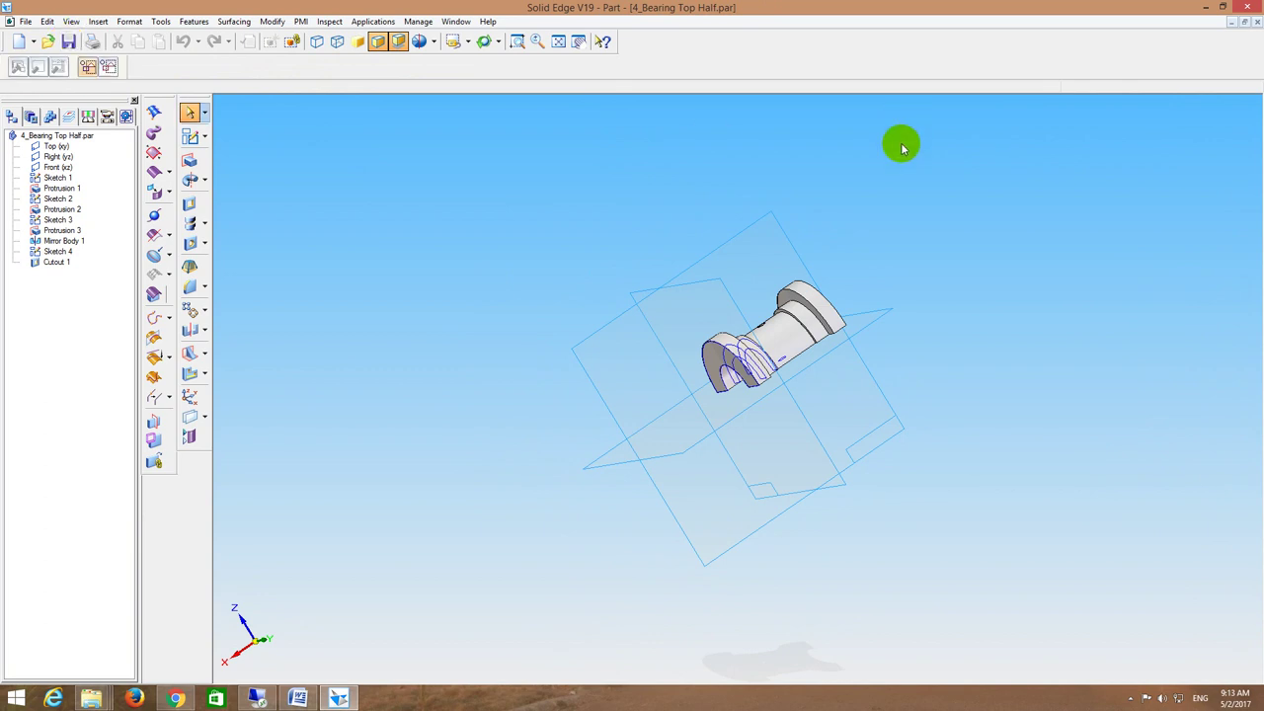
pyautogui.moveTo(897, 141); pyautogui.dragTo(982, 239, button='middle')
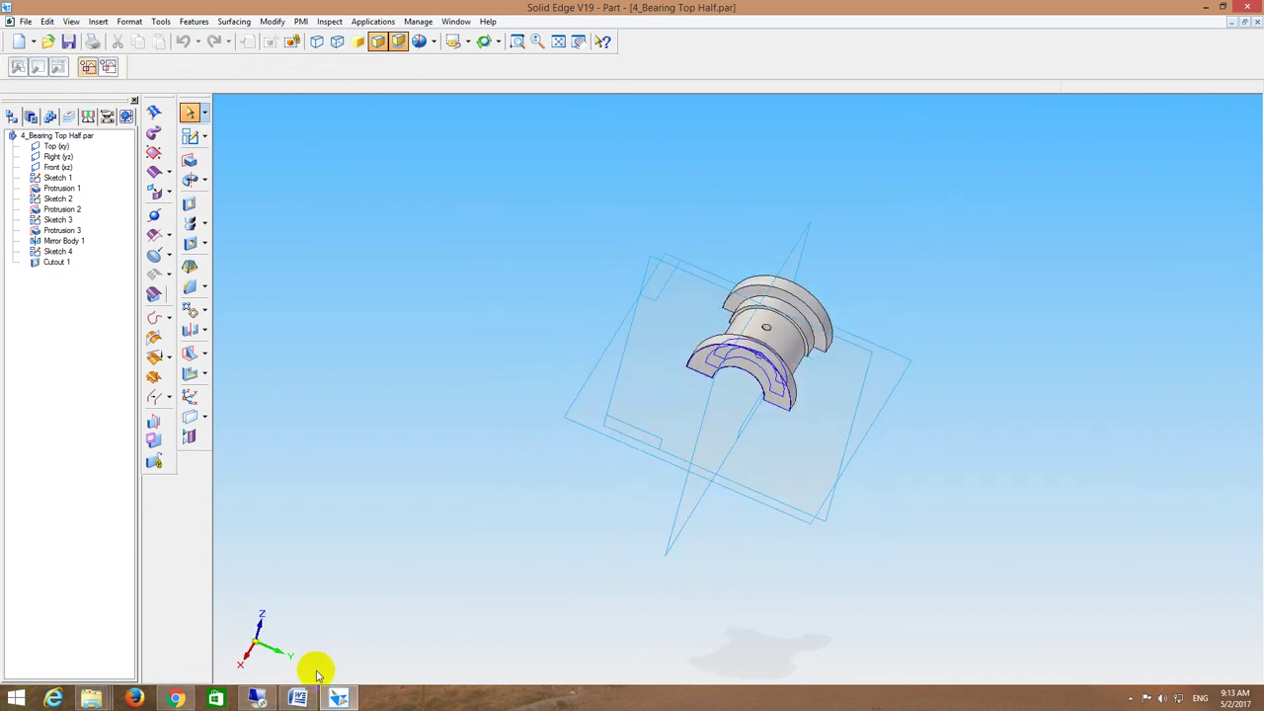
# Step: Switch to the Word drawing, examine the dimensions of square-headed bolt part 5, and return to Solid Edge
pyautogui.click(296, 699)
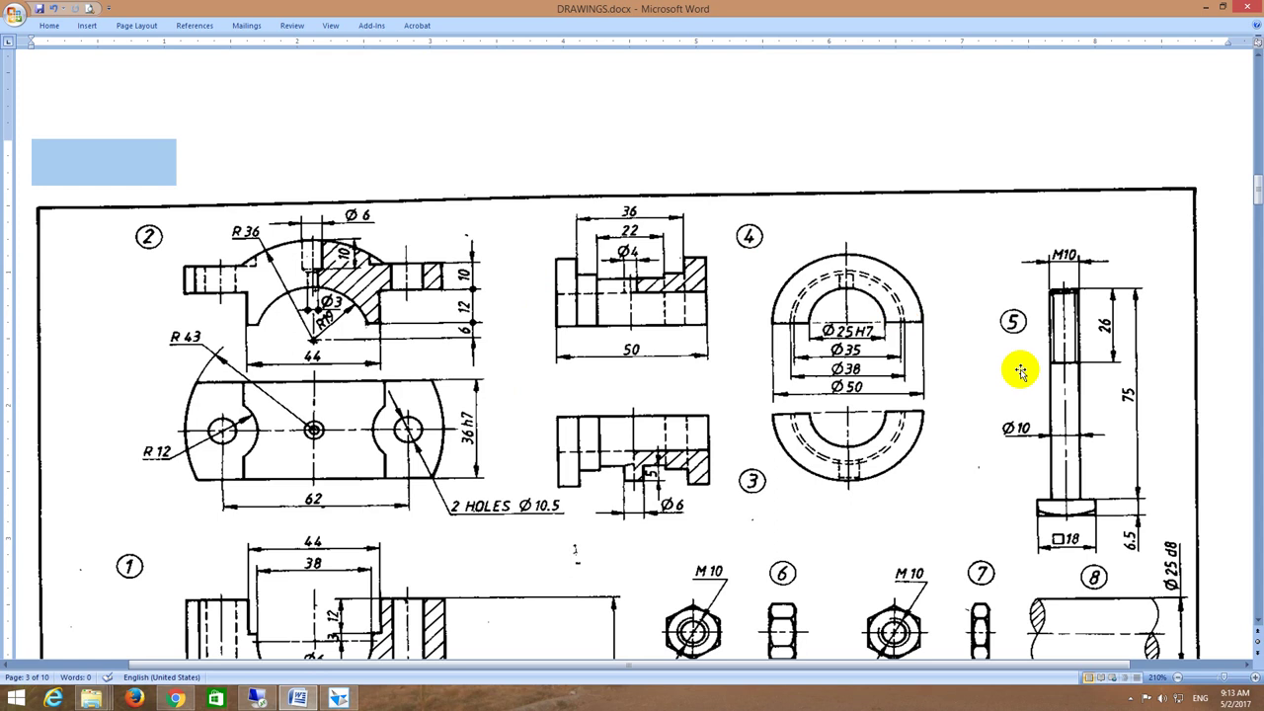
pyautogui.moveTo(733, 665); pyautogui.dragTo(837, 671)
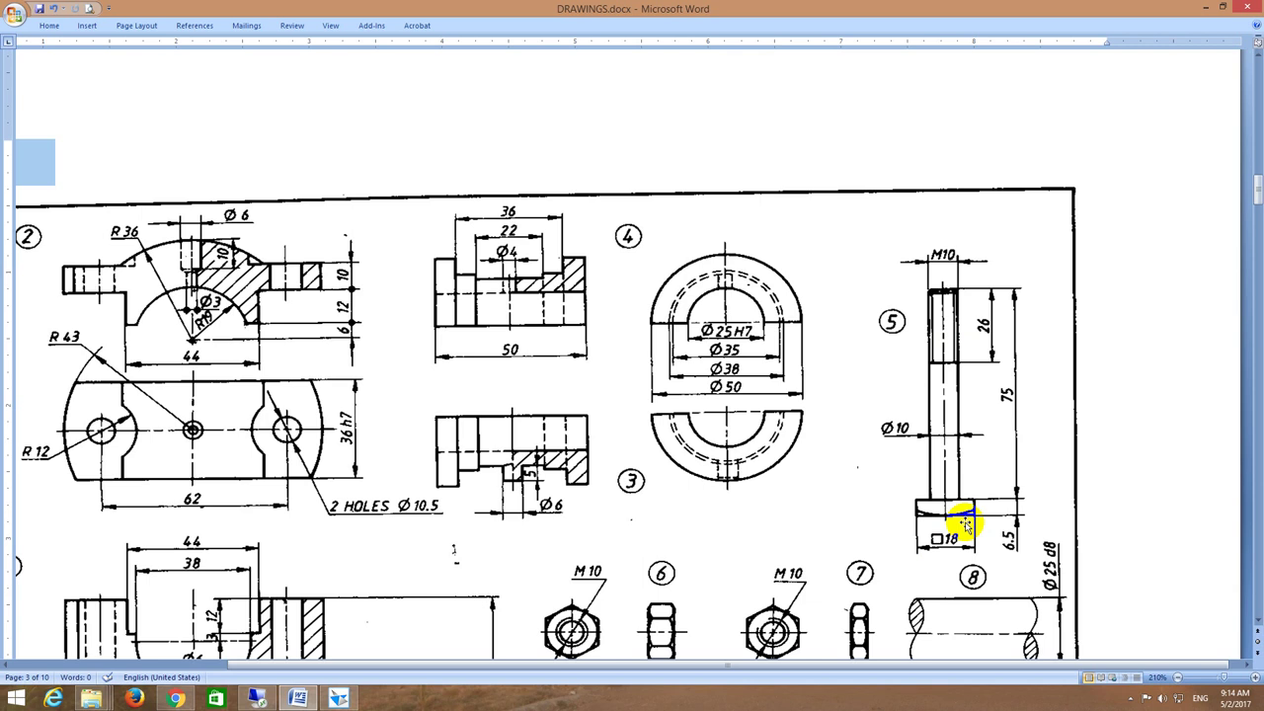
pyautogui.click(337, 697)
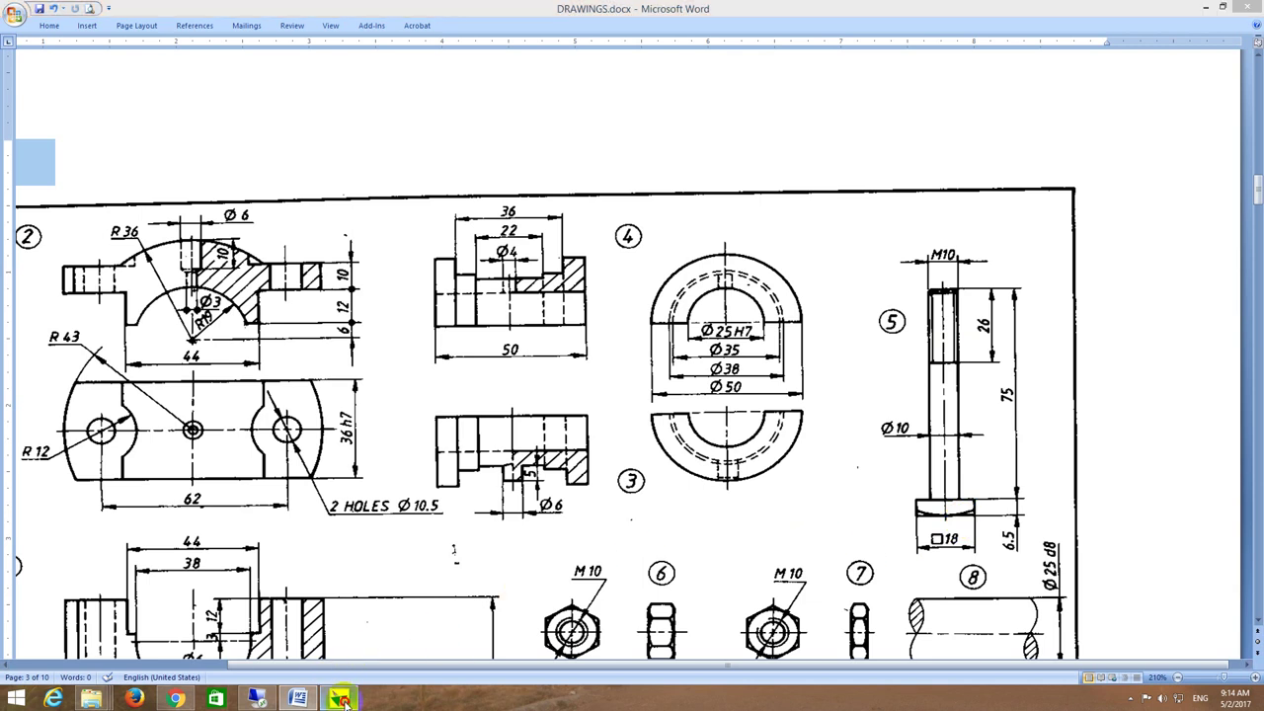
# Step: Close the bearing top half and create a new solid part
pyautogui.click(1256, 21)
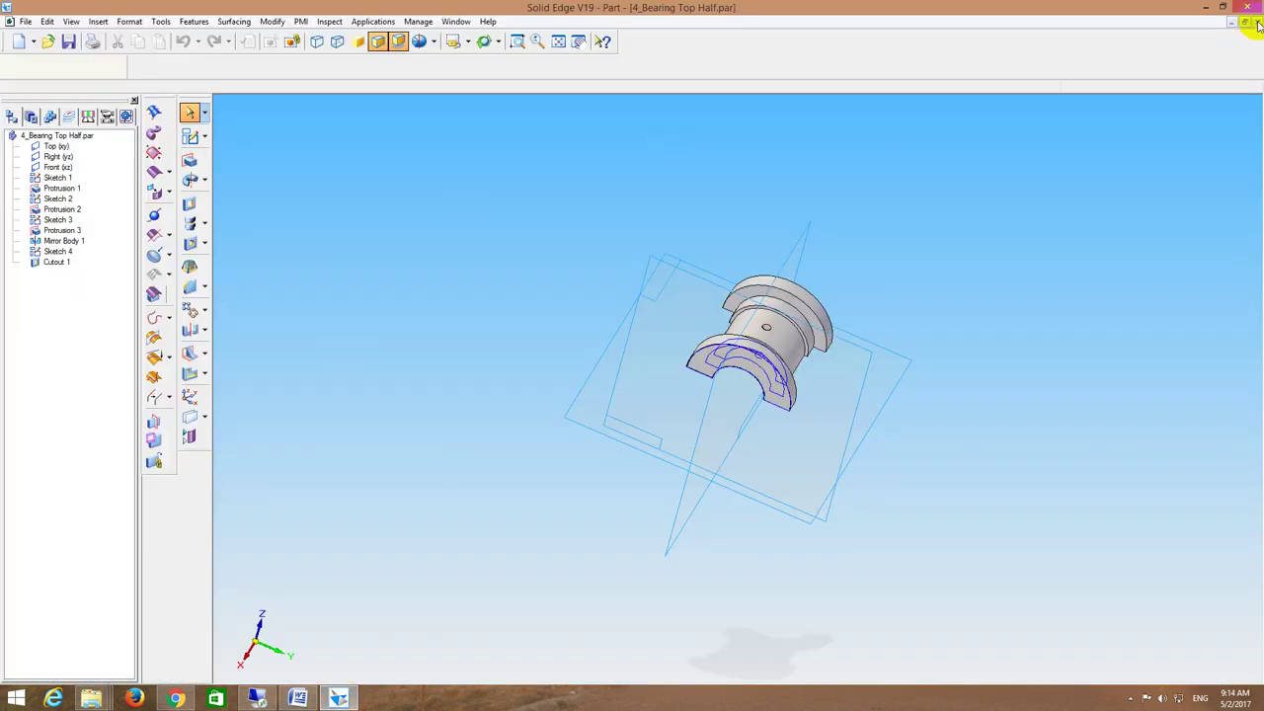
pyautogui.click(350, 164)
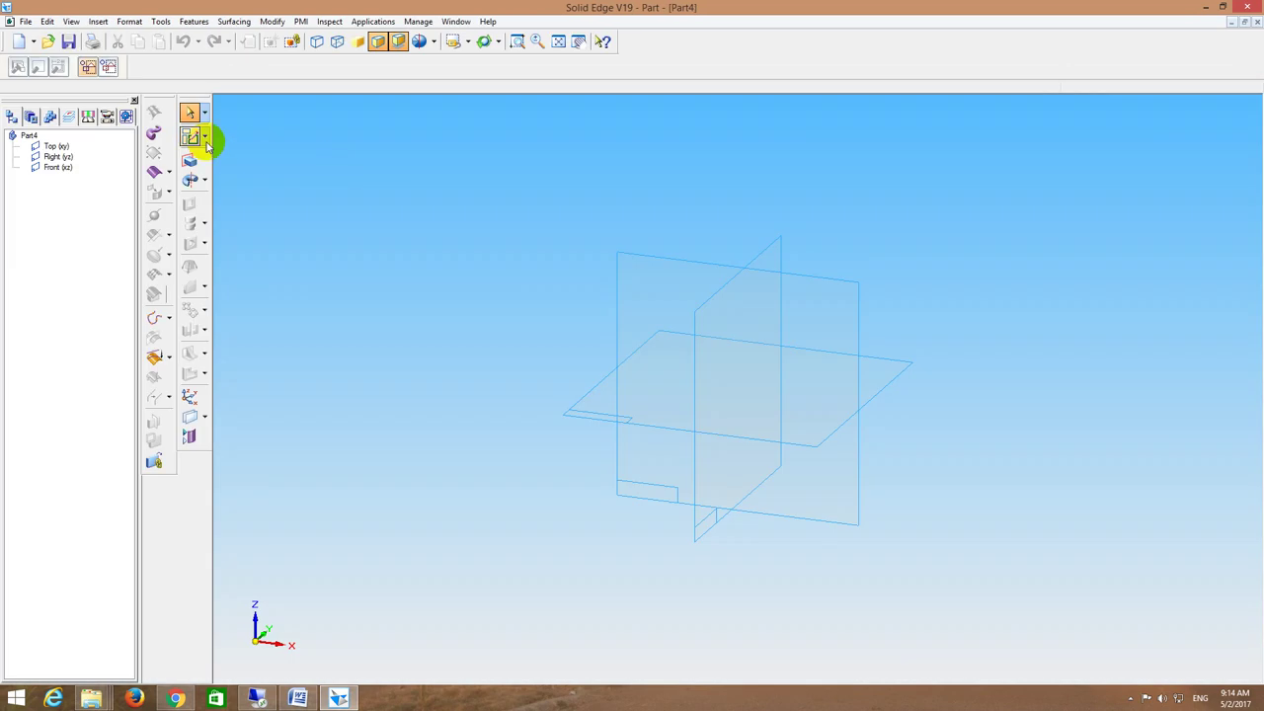
# Step: Start a sketch on the Top (xy) plane and draw connected lines forming a right triangle from the origin
pyautogui.click(190, 137)
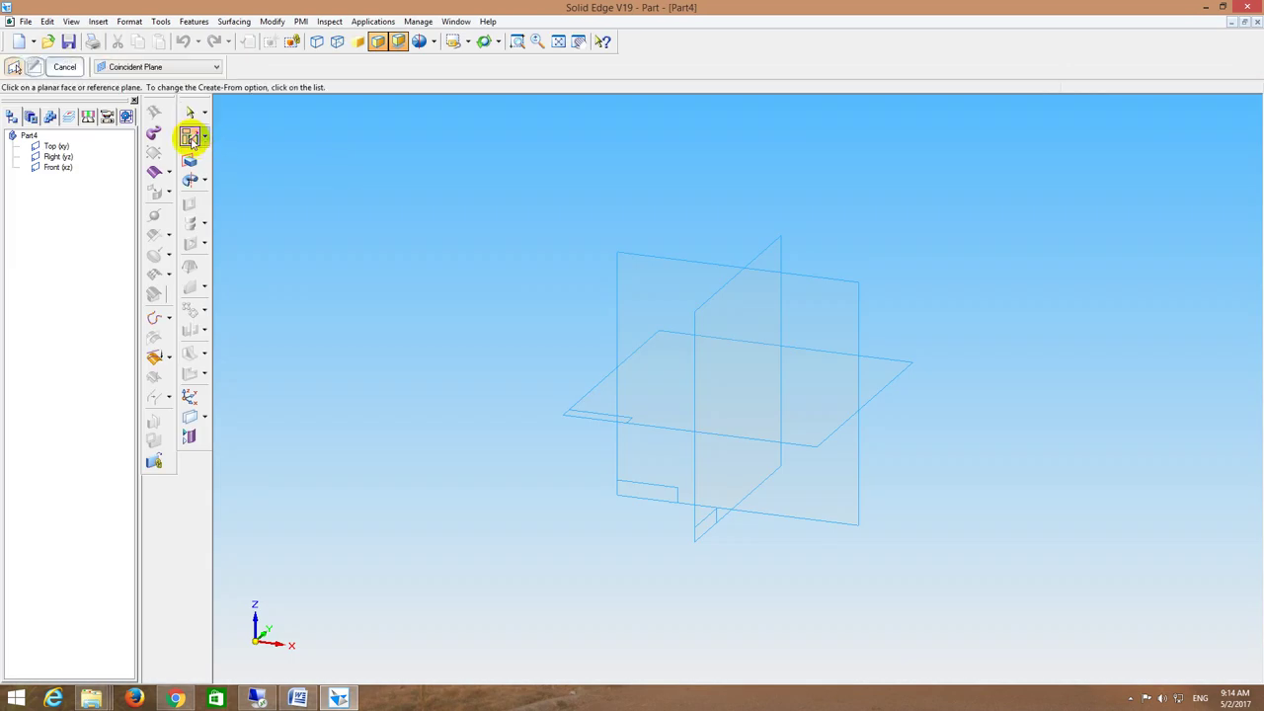
pyautogui.click(567, 408)
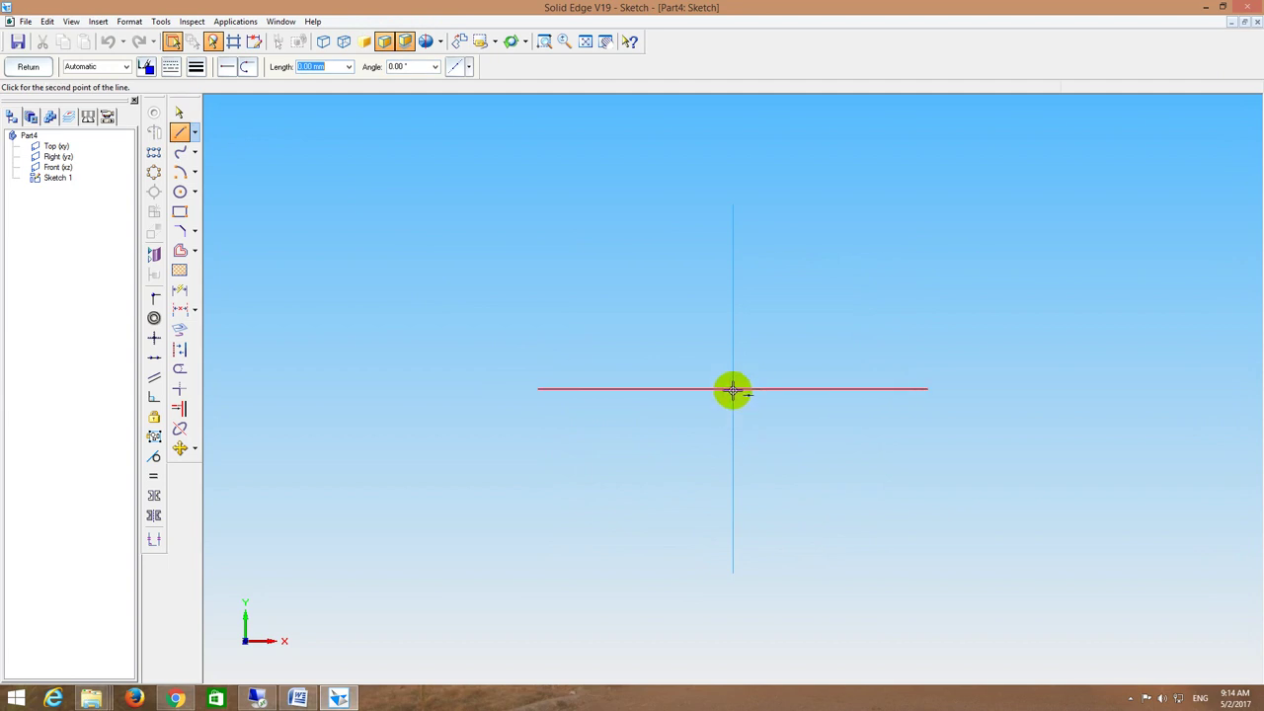
pyautogui.click(732, 390)
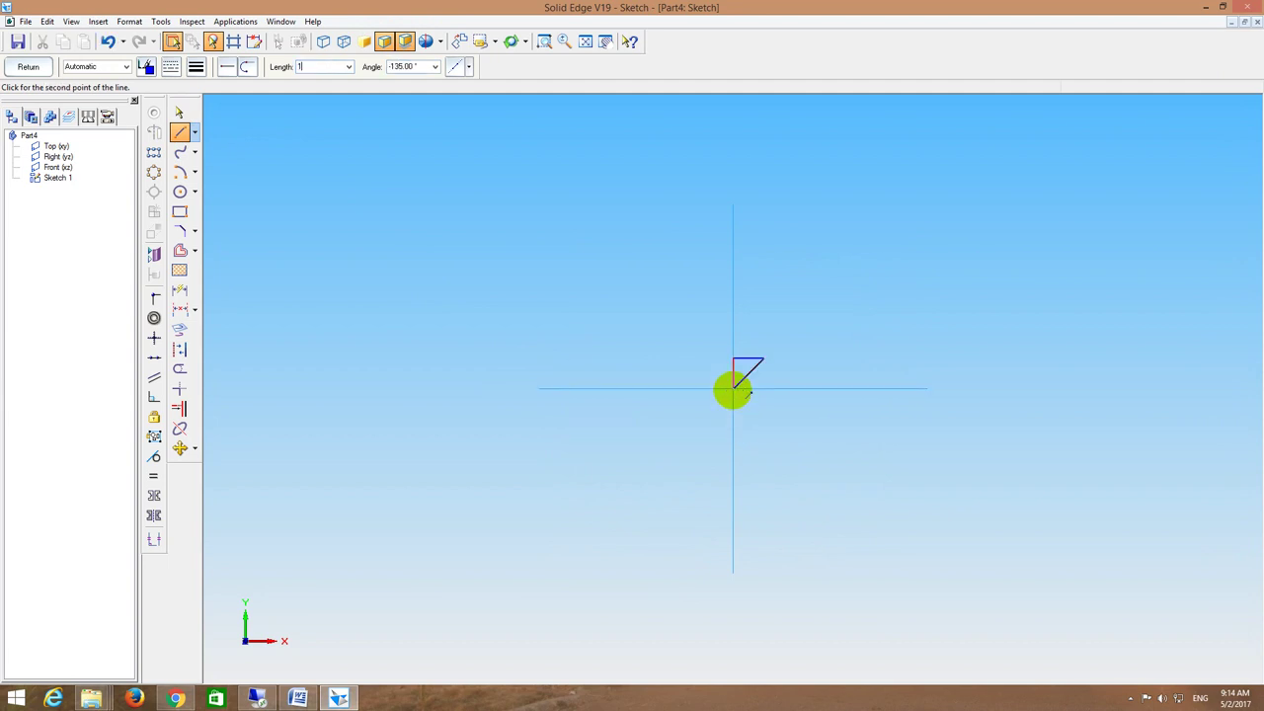
# Step: Complete the square profile centred on the origin with connected lines, using 18 mm sides at right angles
pyautogui.press('Tab')
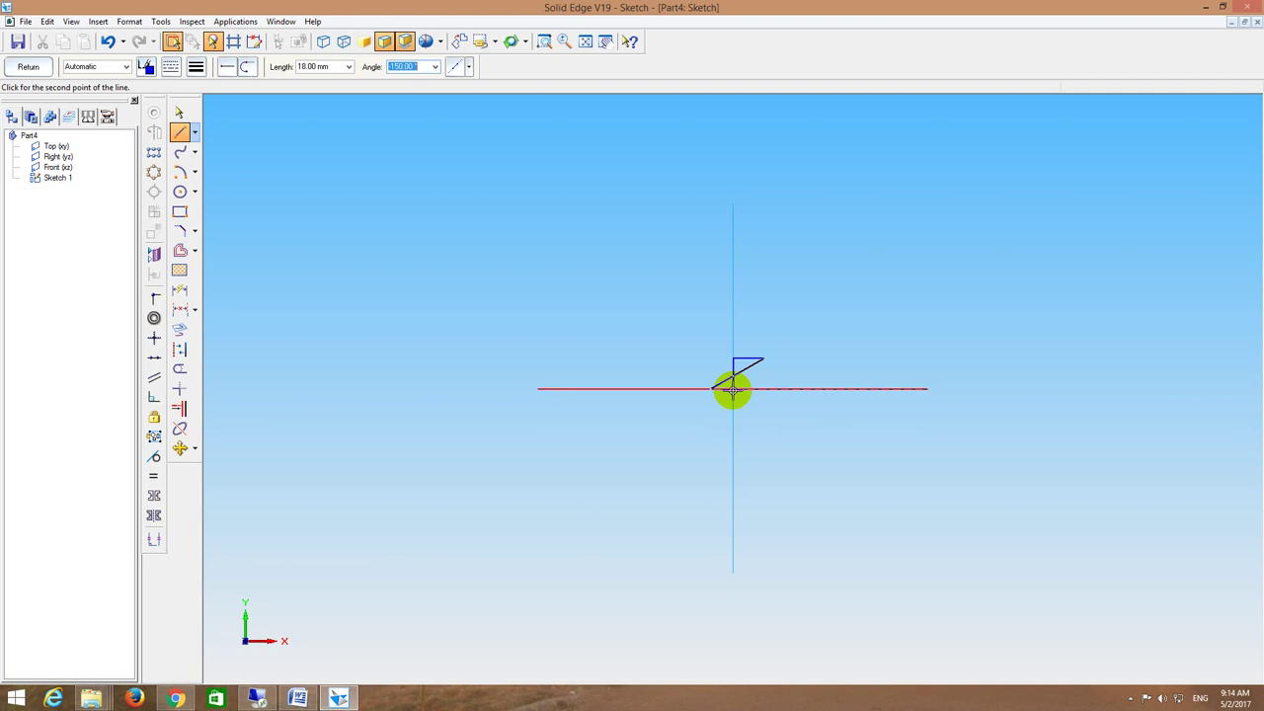
pyautogui.write('-90')
pyautogui.press('Return')
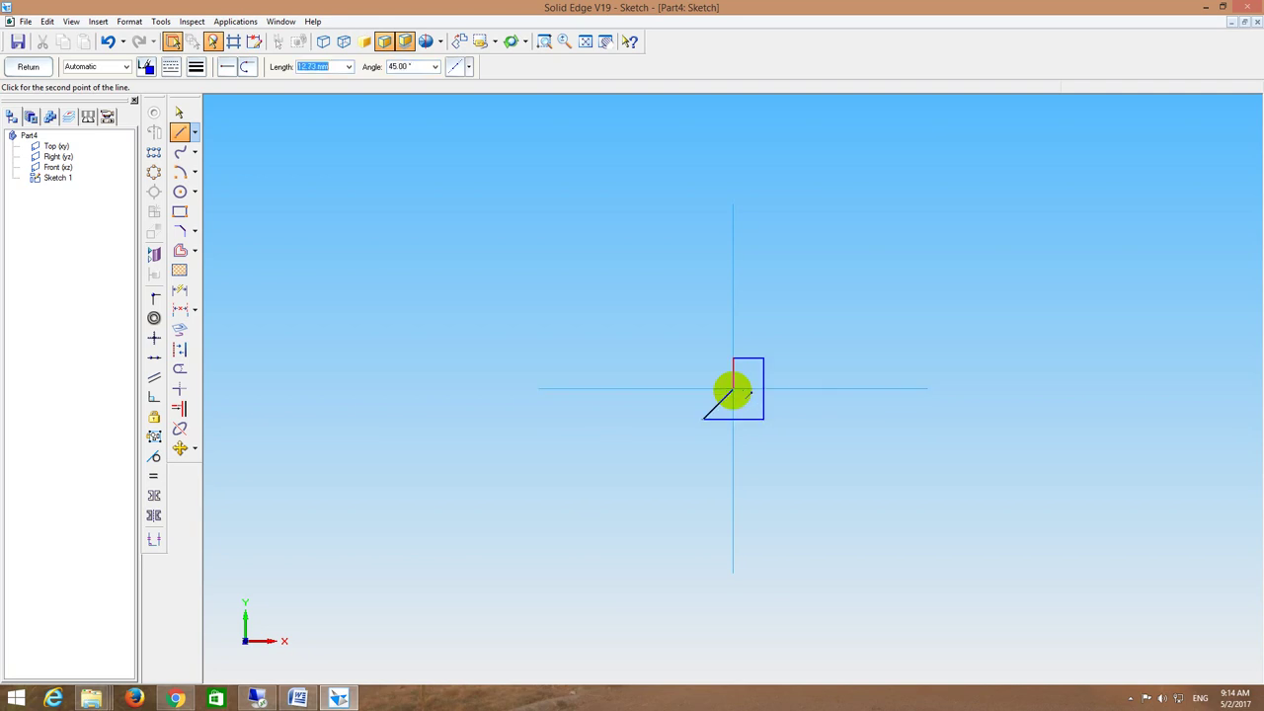
pyautogui.write('18')
pyautogui.press('Tab')
pyautogui.write('90')
pyautogui.press('Return')
pyautogui.write('18')
pyautogui.press('Return')
pyautogui.press('Escape')
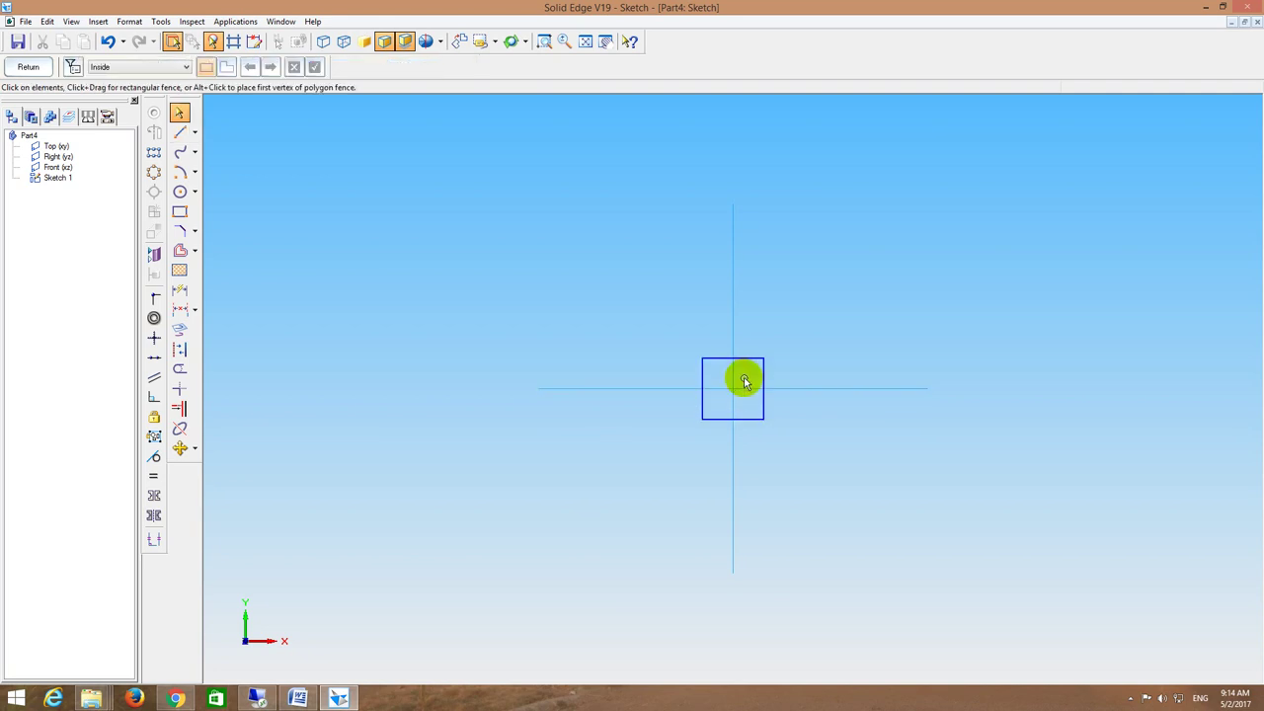
pyautogui.moveTo(750, 357)
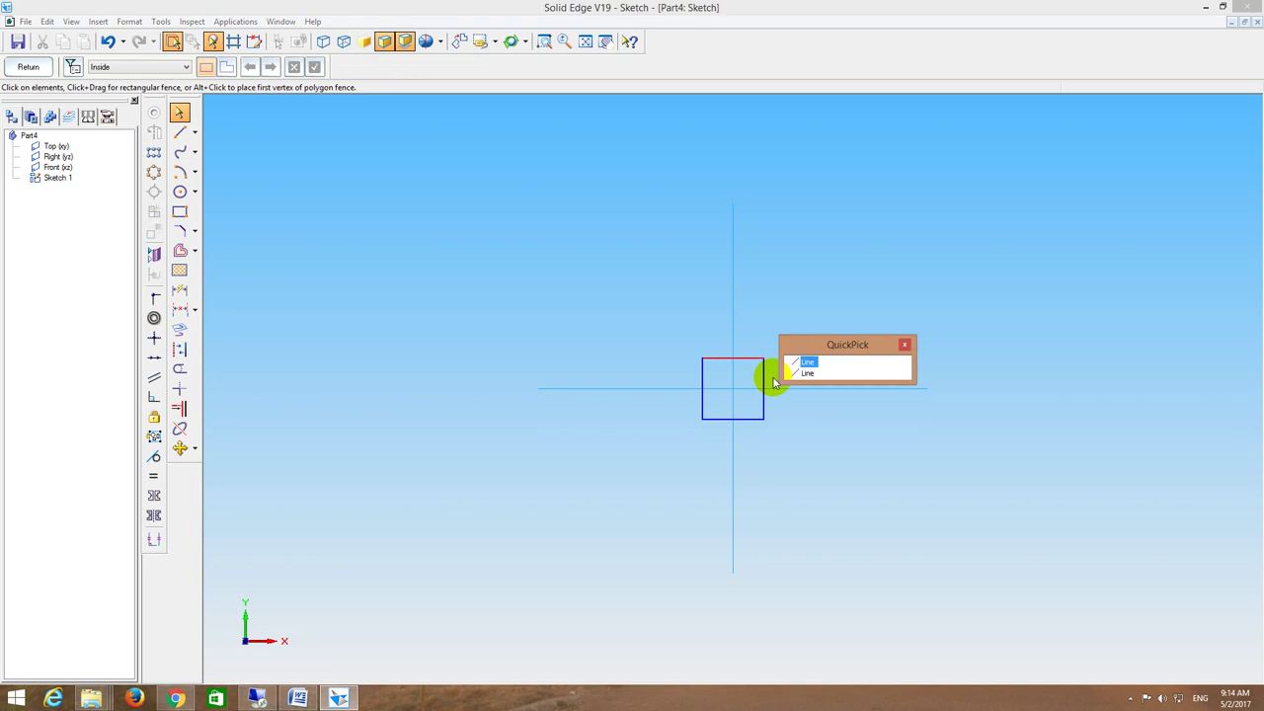
pyautogui.click(803, 377)
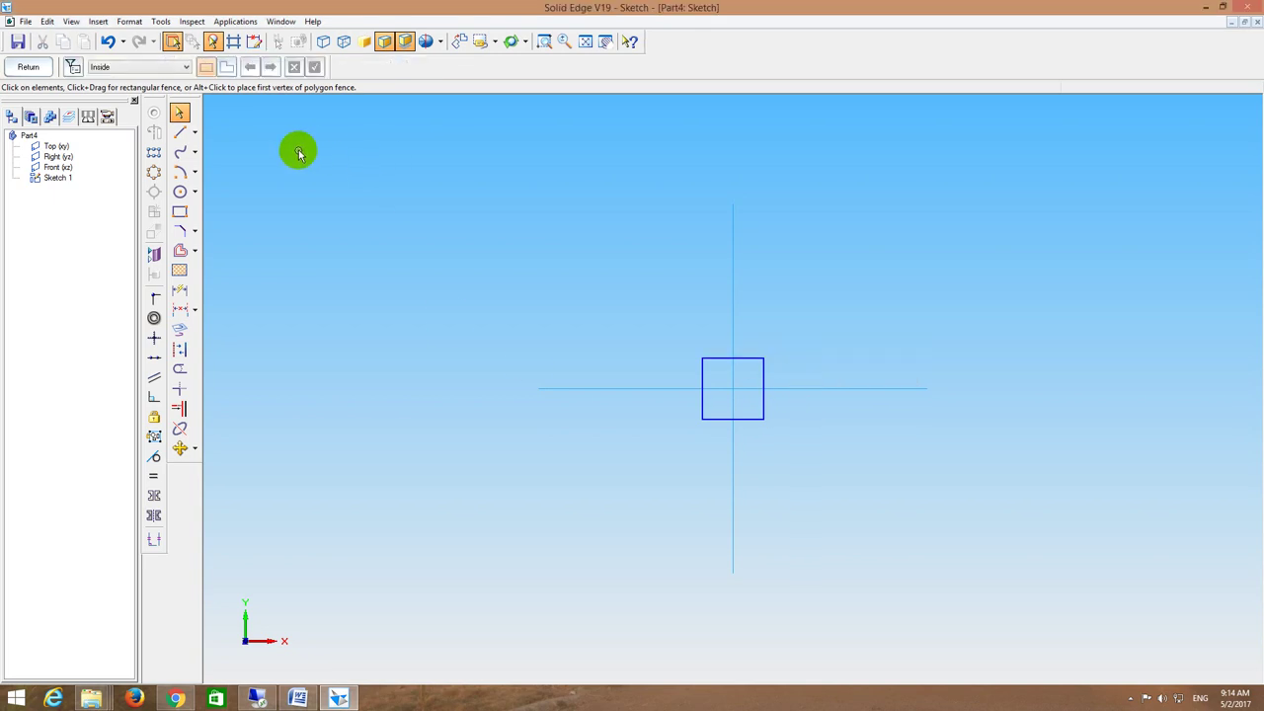
# Step: Sketch a 10 mm diameter circle centred on the origin inside the square and close the sketch
pyautogui.click(180, 191)
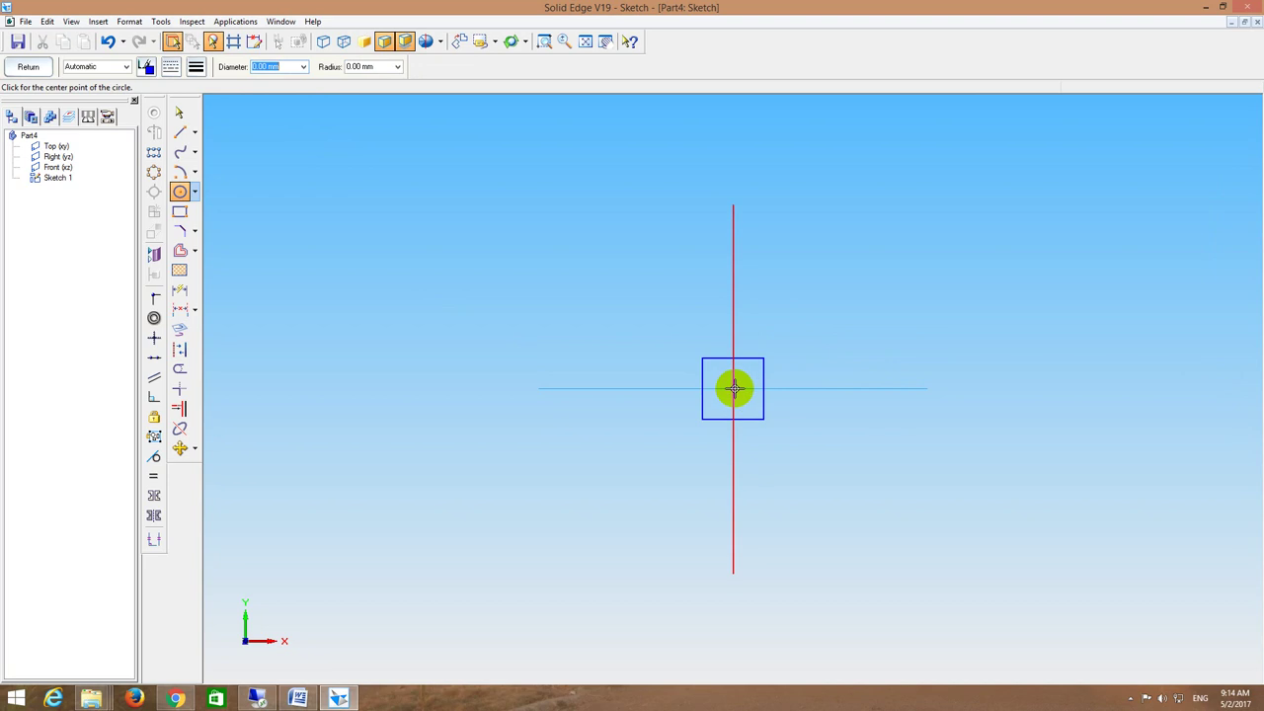
pyautogui.click(734, 388)
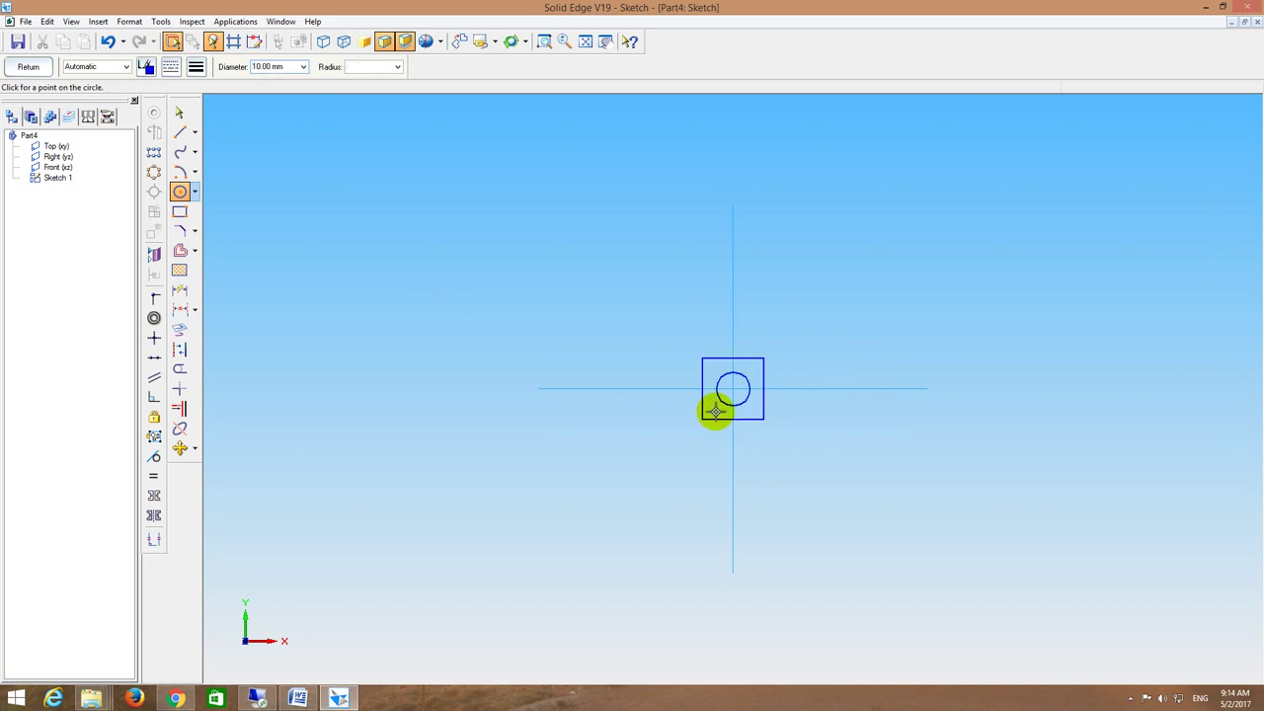
pyautogui.press('Escape')
pyautogui.click(29, 65)
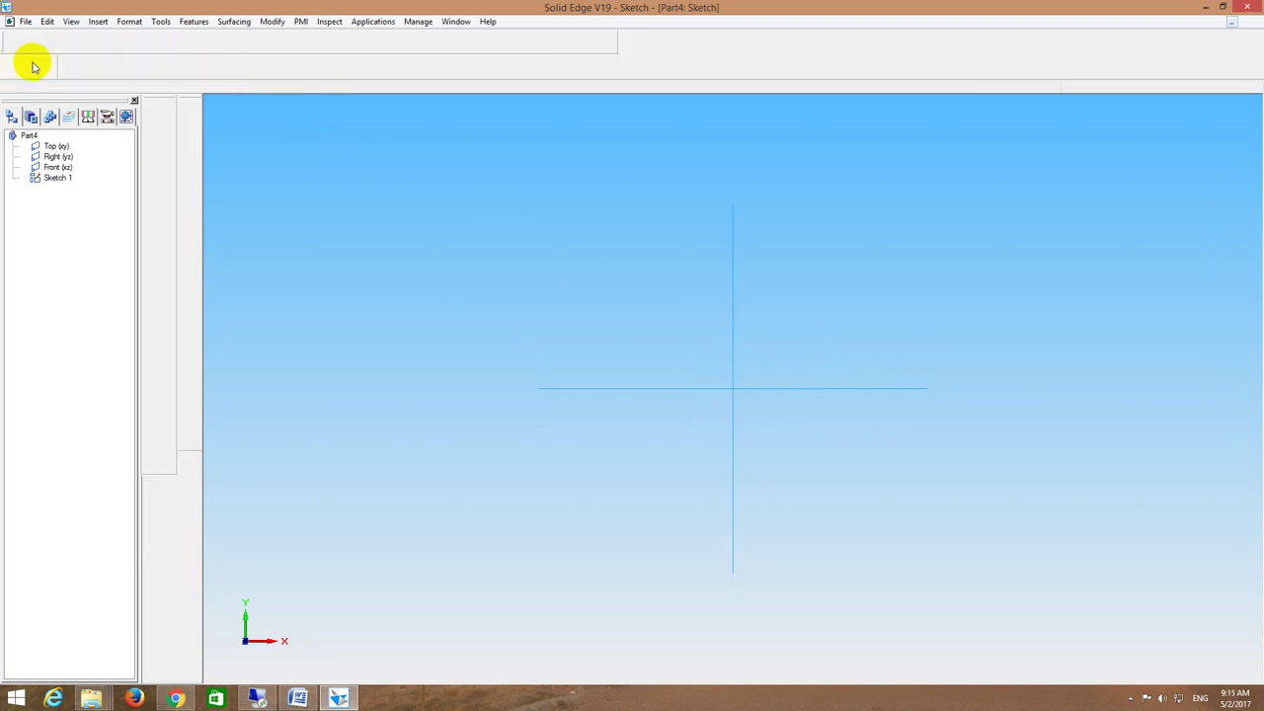
# Step: Extrude the square with the circle profile downward by about 6 mm to form the bolt head
pyautogui.click(190, 160)
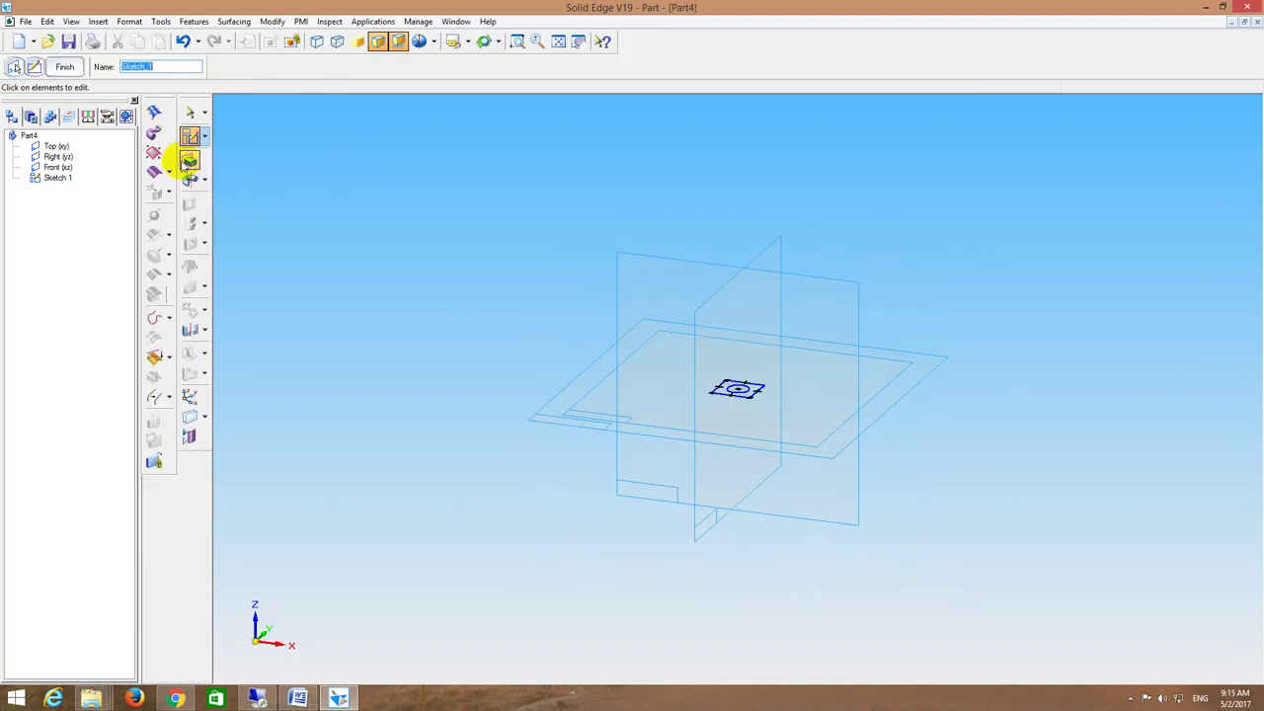
pyautogui.click(740, 392)
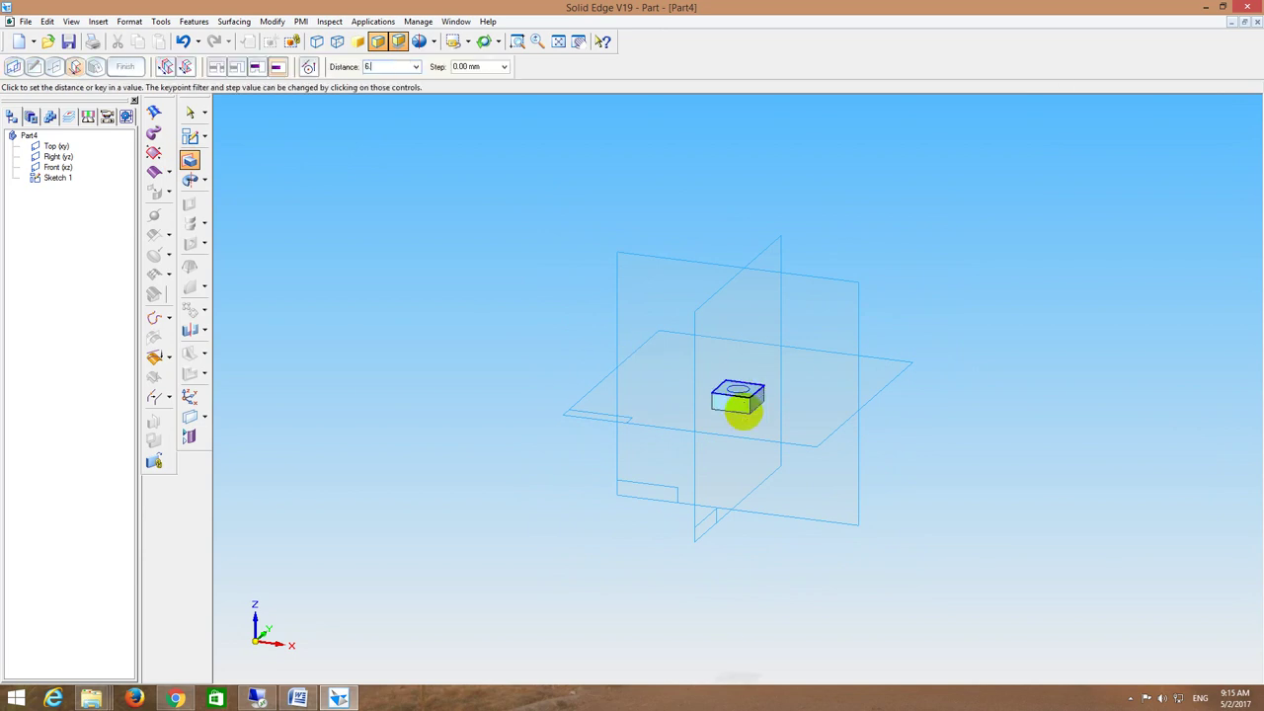
pyautogui.press('Return')
pyautogui.click(745, 420)
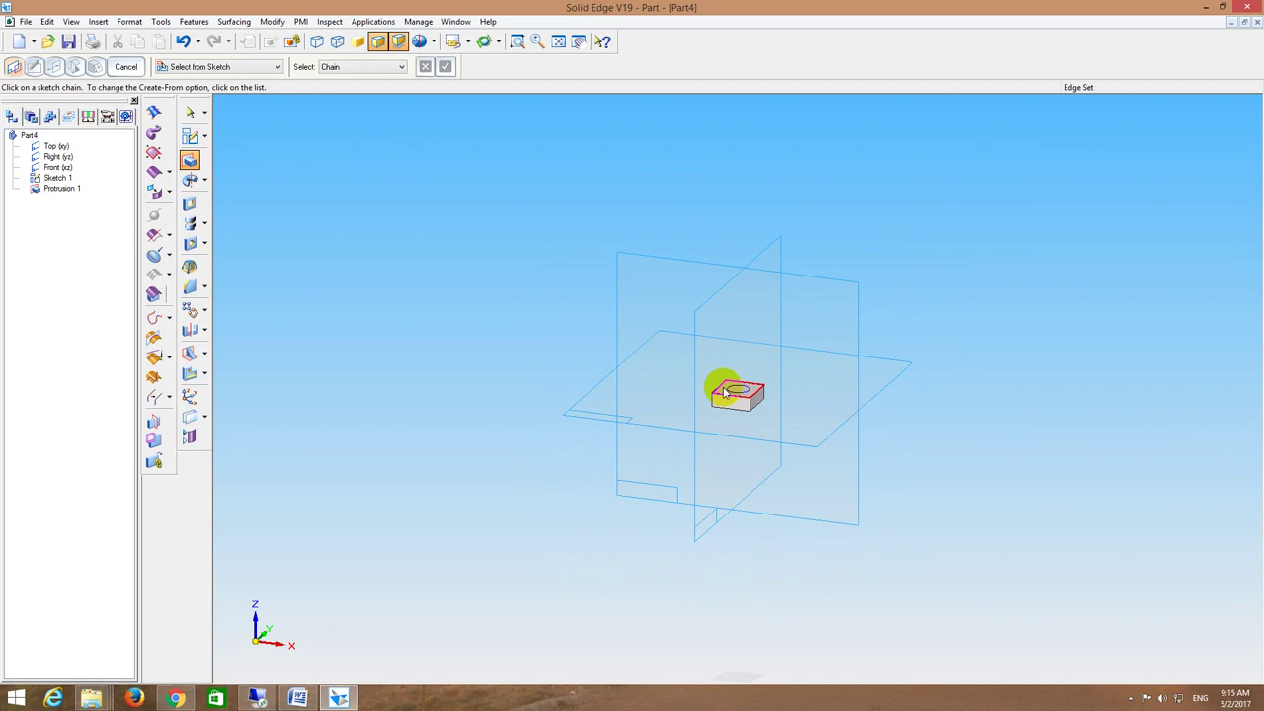
# Step: Extrude the circle upward 75 mm from the head to form the cylindrical shank
pyautogui.click(729, 392)
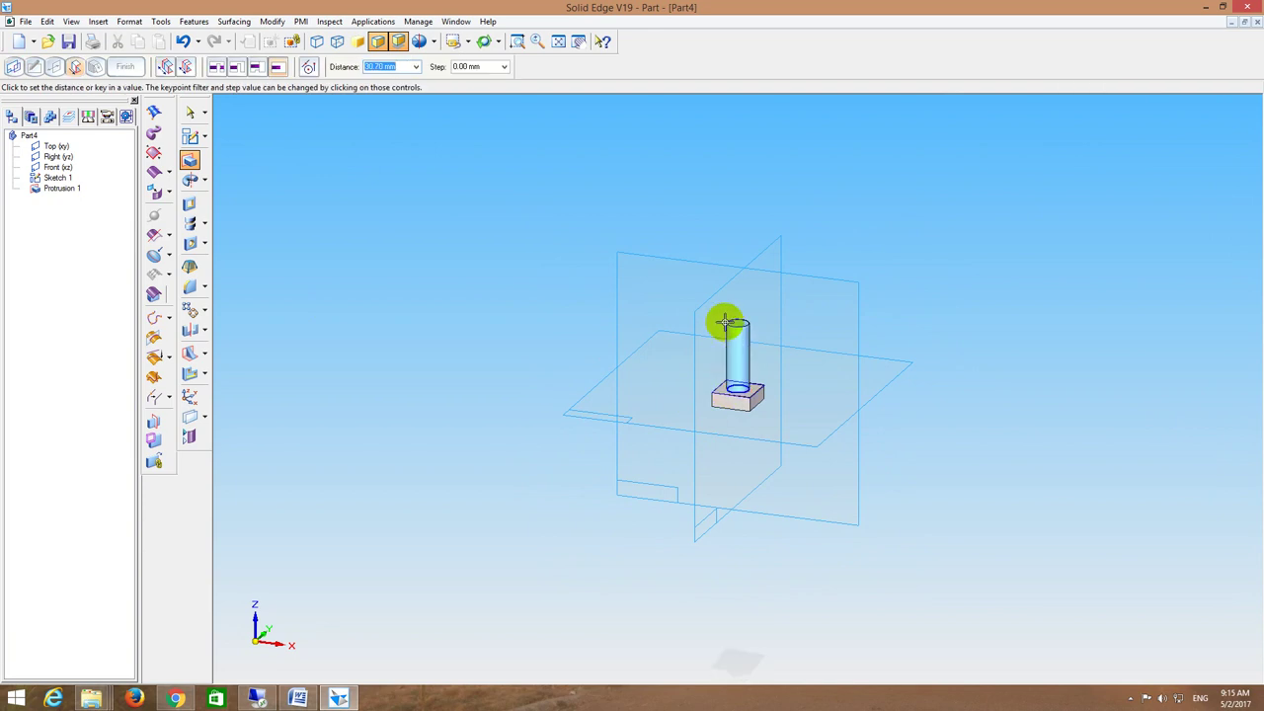
pyautogui.press('Return')
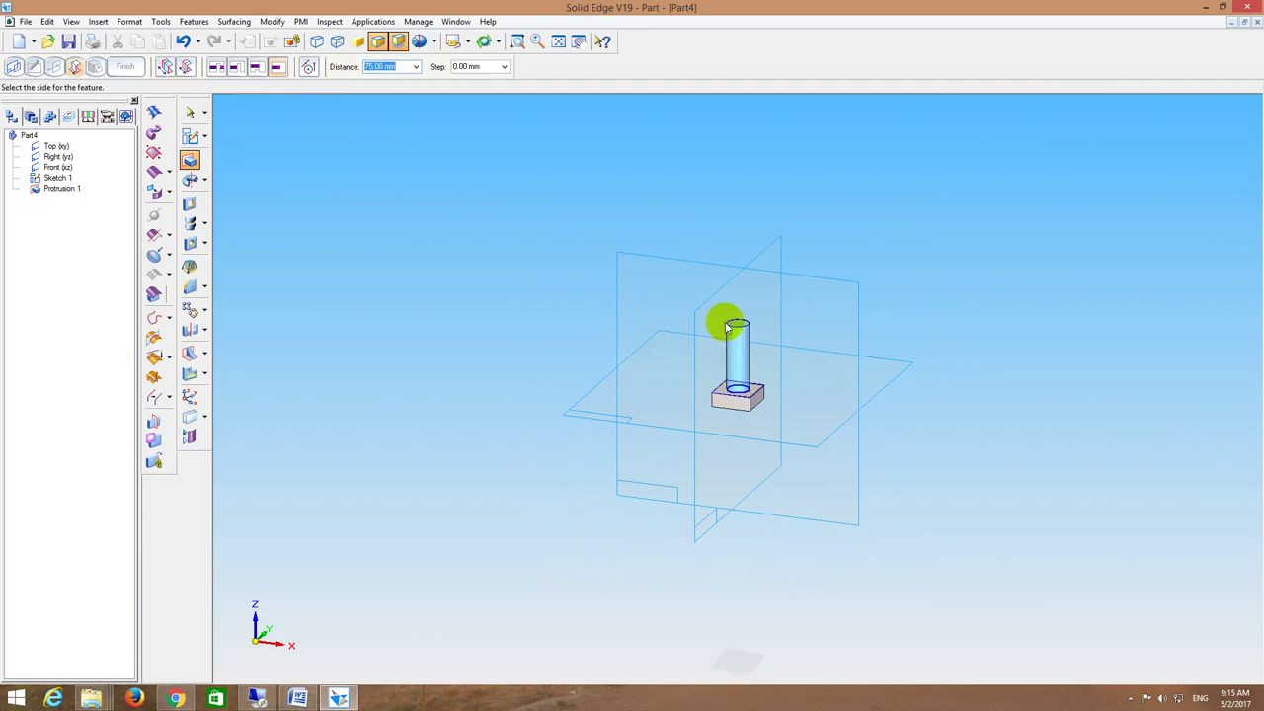
pyautogui.click(747, 247)
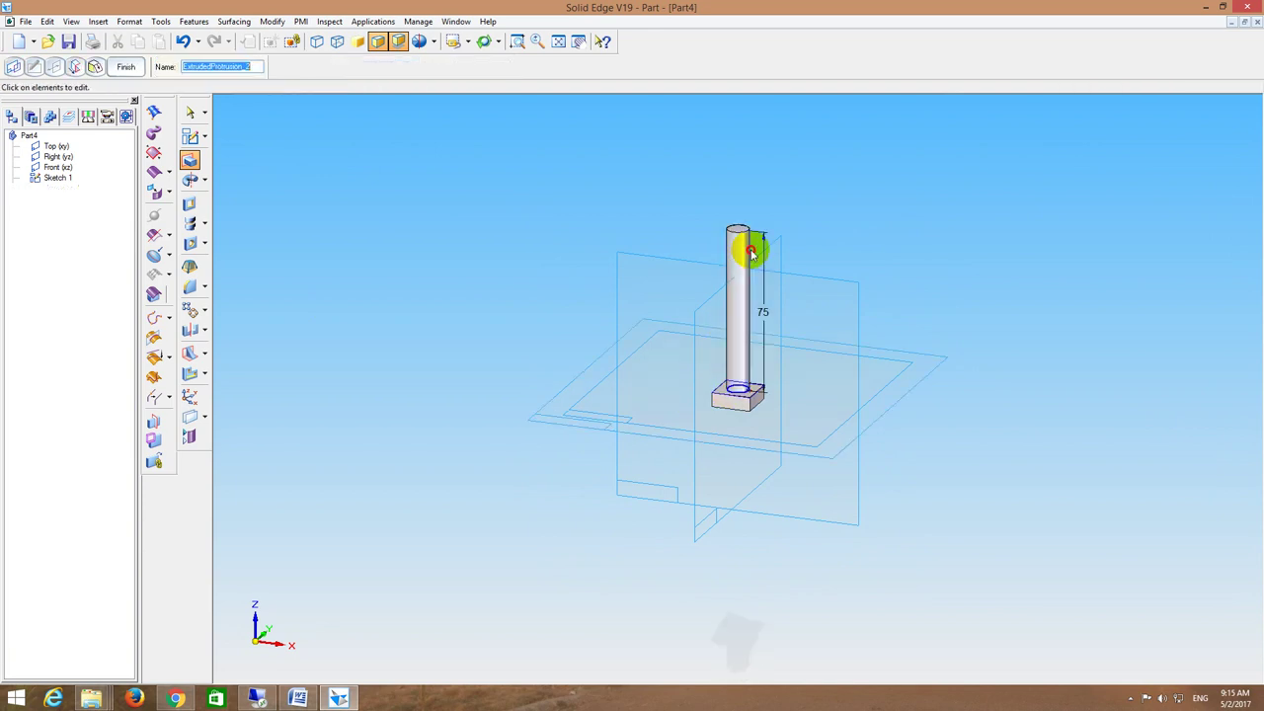
pyautogui.click(466, 42)
pyautogui.click(322, 201)
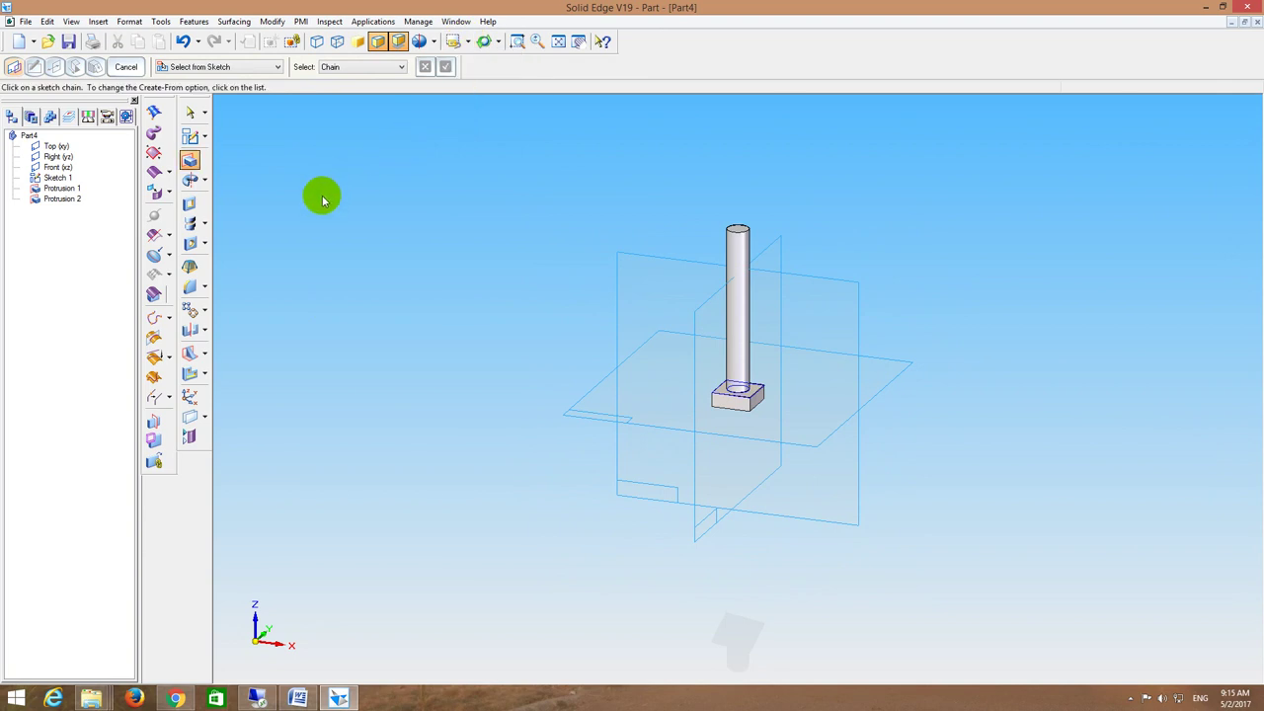
# Step: Round two opposite bottom edges of the square head with a 5 mm radius
pyautogui.click(190, 286)
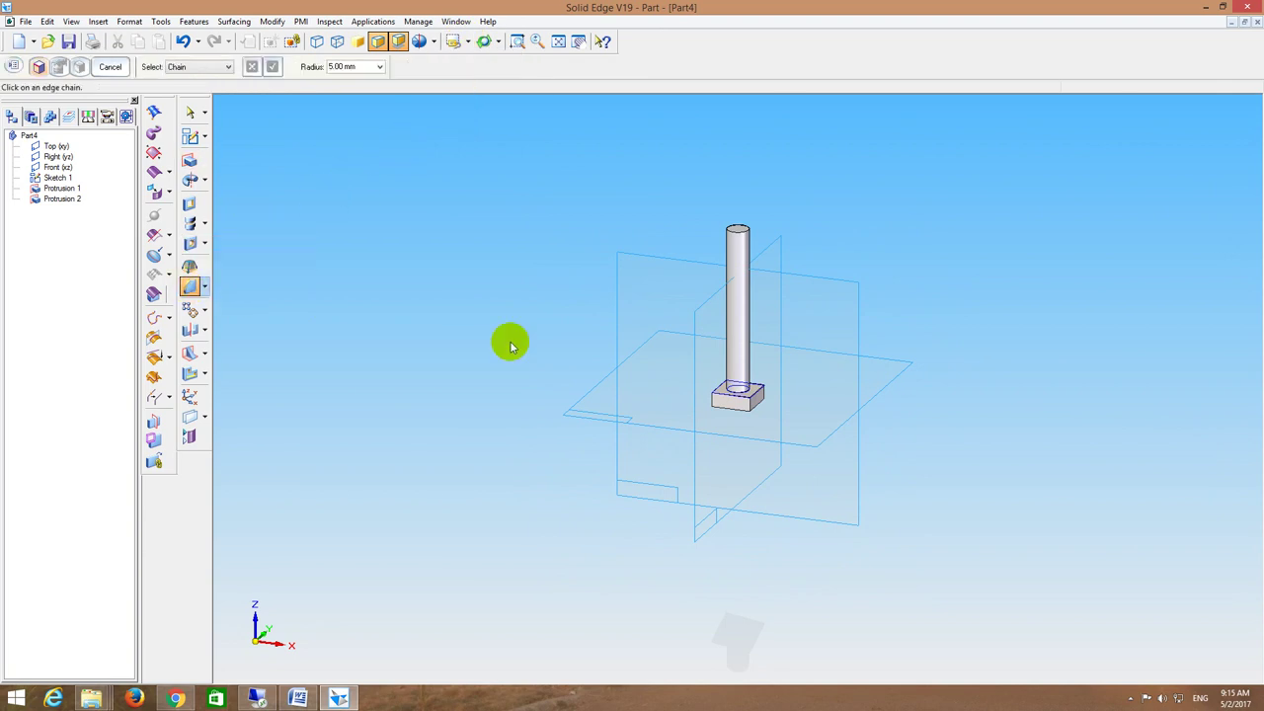
pyautogui.click(756, 413)
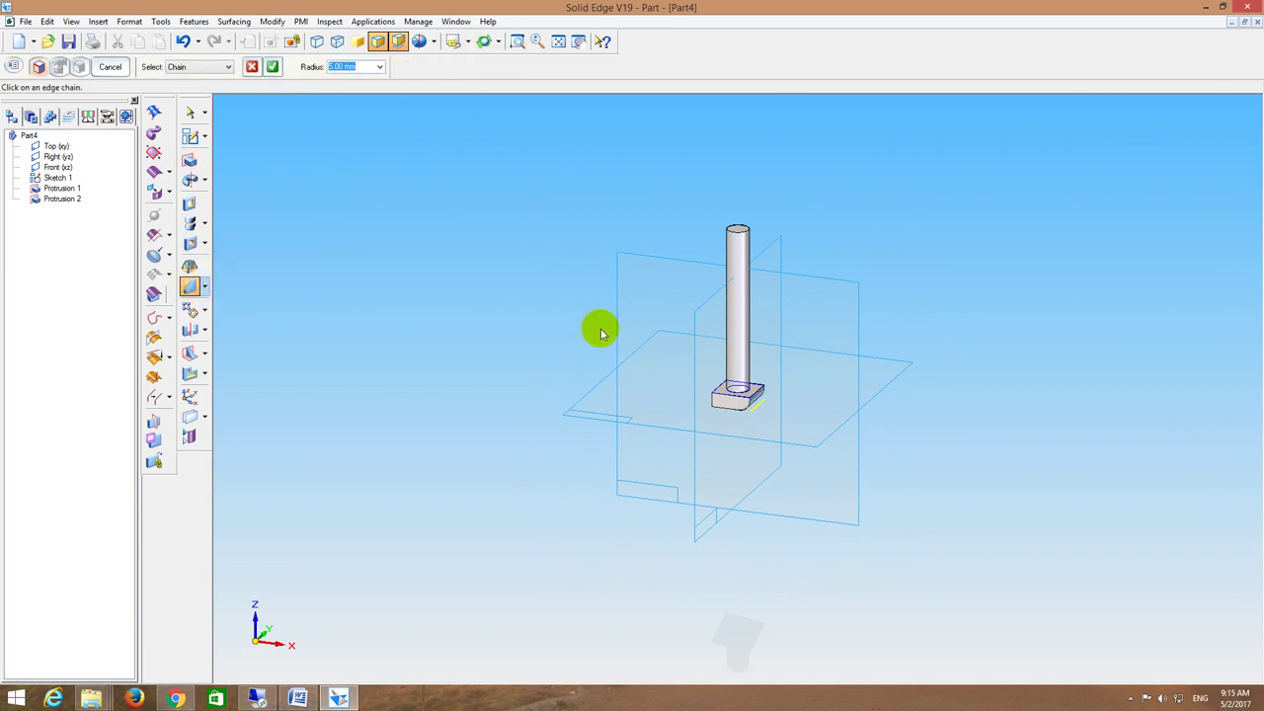
pyautogui.click(272, 69)
pyautogui.moveTo(527, 291); pyautogui.dragTo(645, 463, button='middle')
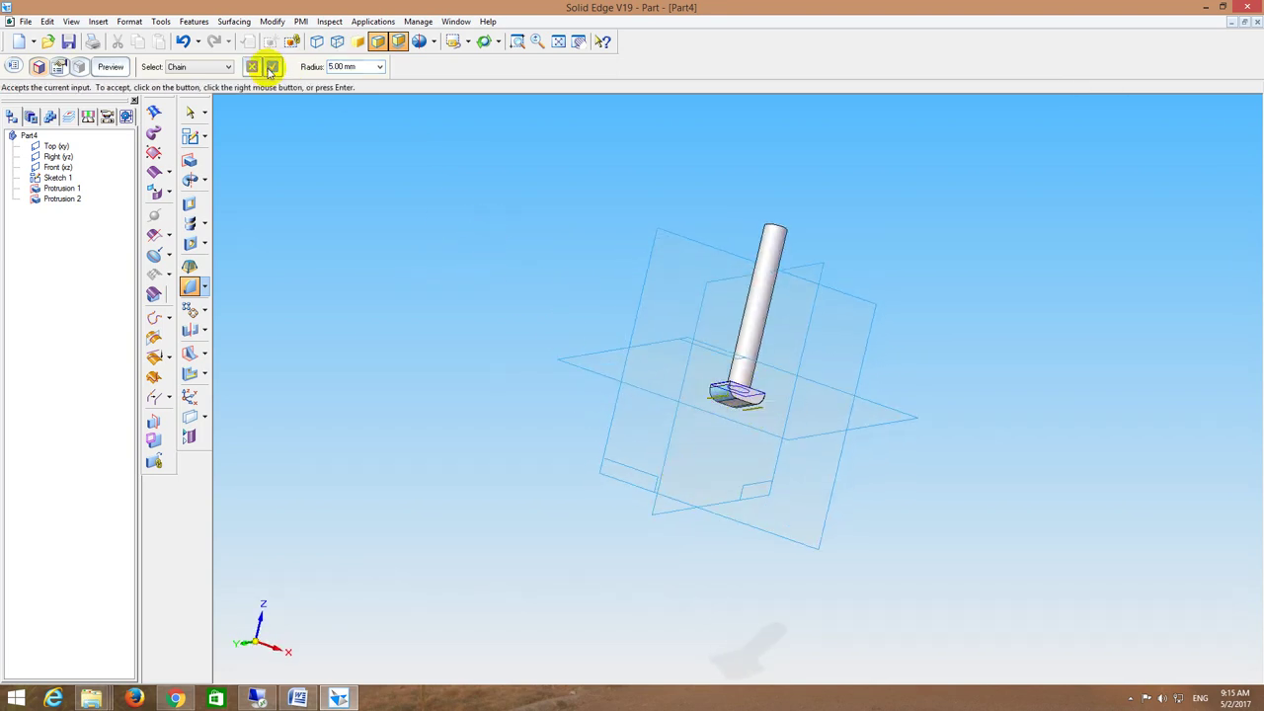
pyautogui.moveTo(458, 223); pyautogui.dragTo(474, 257, button='middle')
pyautogui.rightClick(484, 249)
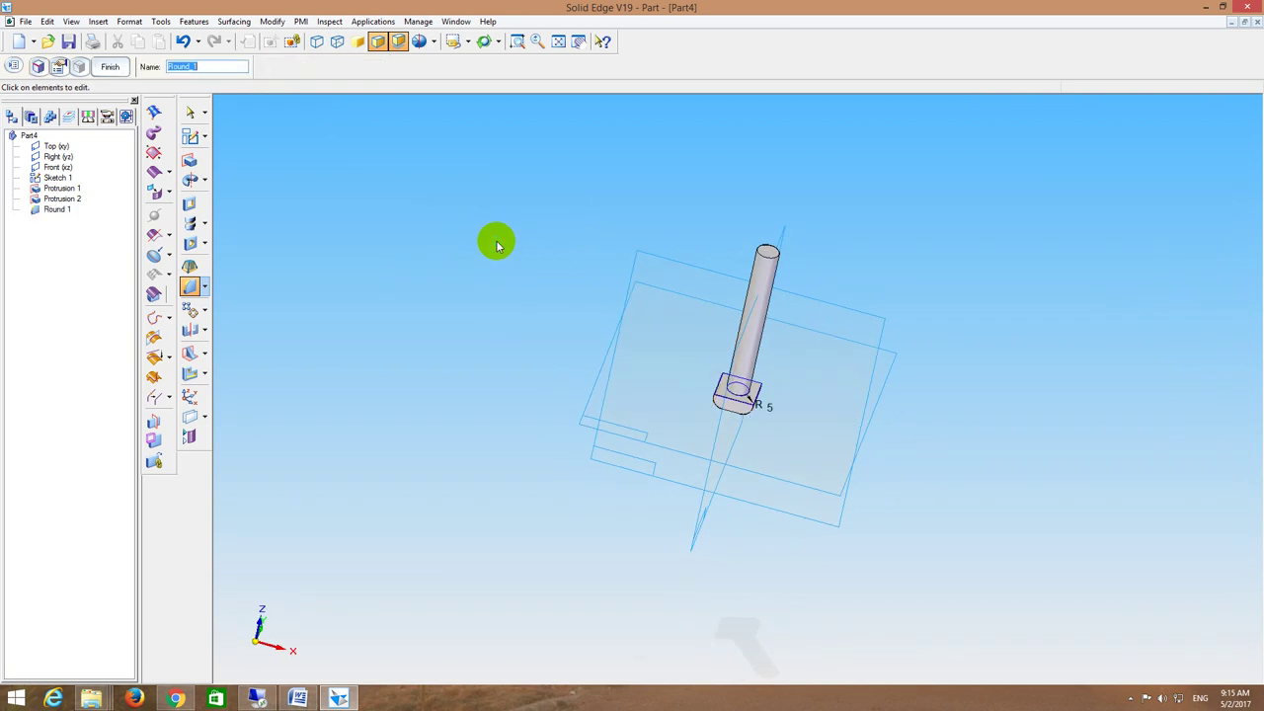
# Step: In the front view, create a reference plane parallel to the Top plane, 49 mm above it
pyautogui.click(456, 42)
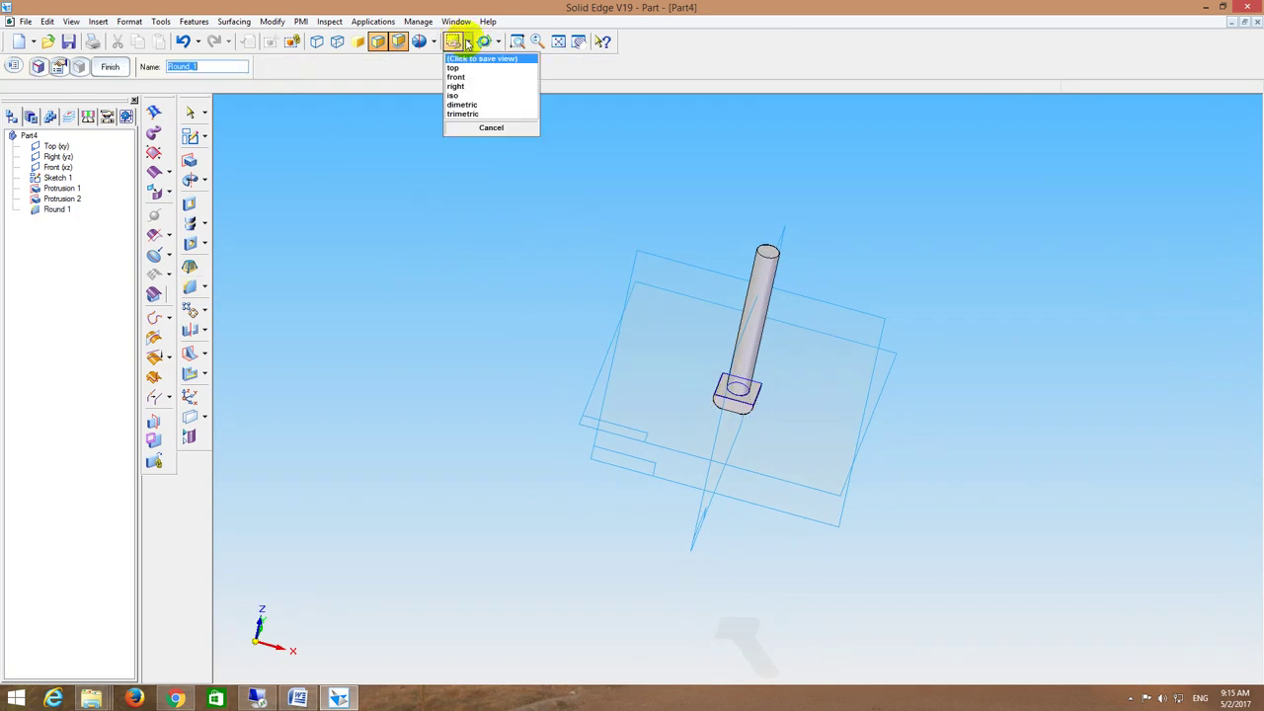
pyautogui.click(470, 78)
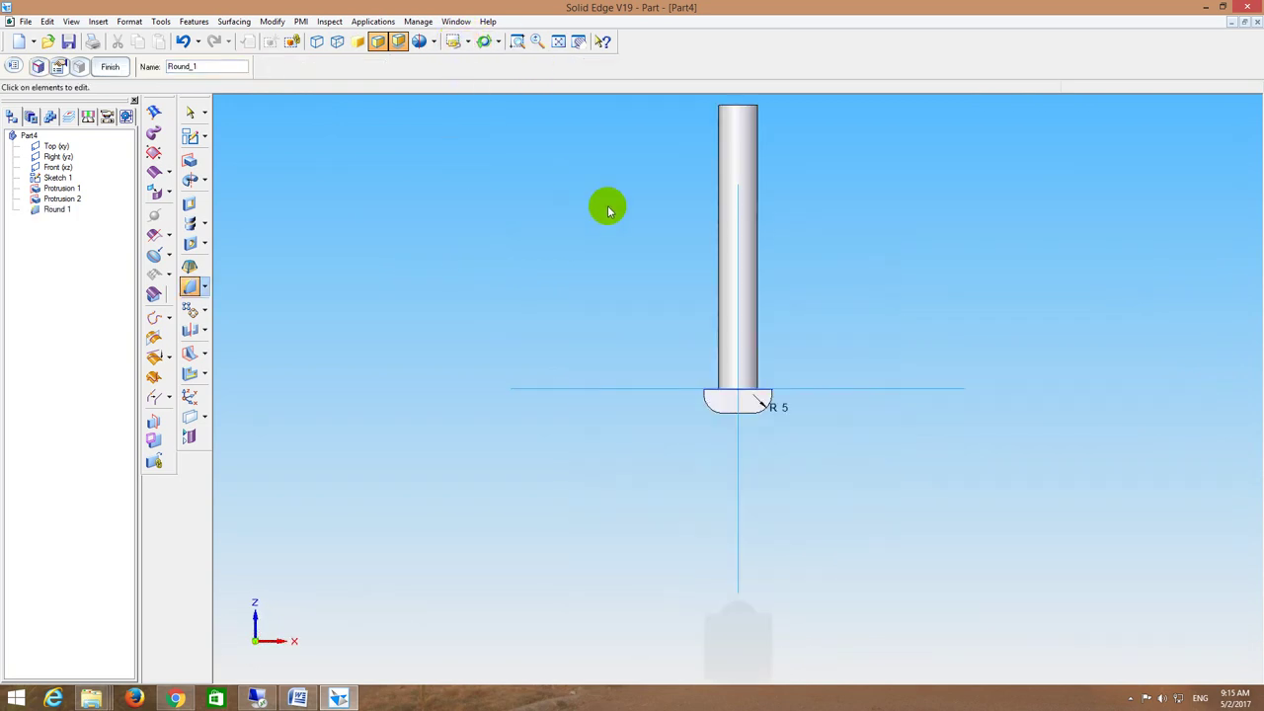
pyautogui.click(204, 415)
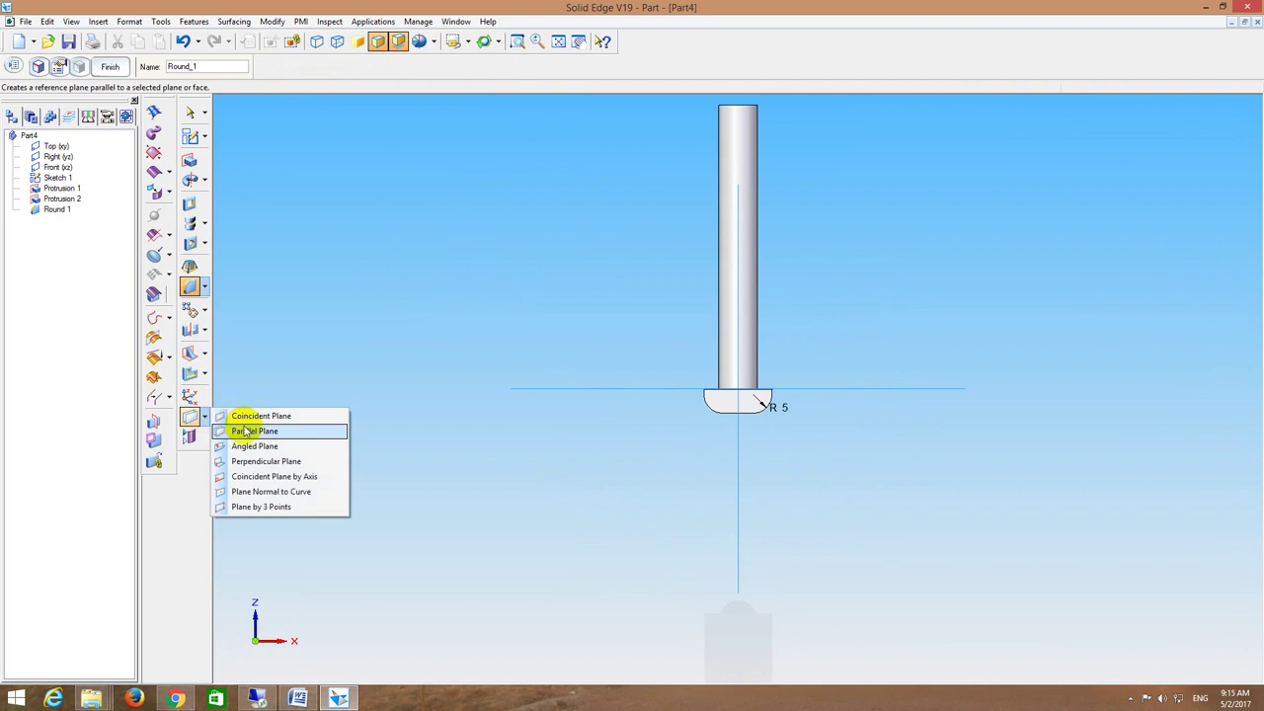
pyautogui.click(255, 432)
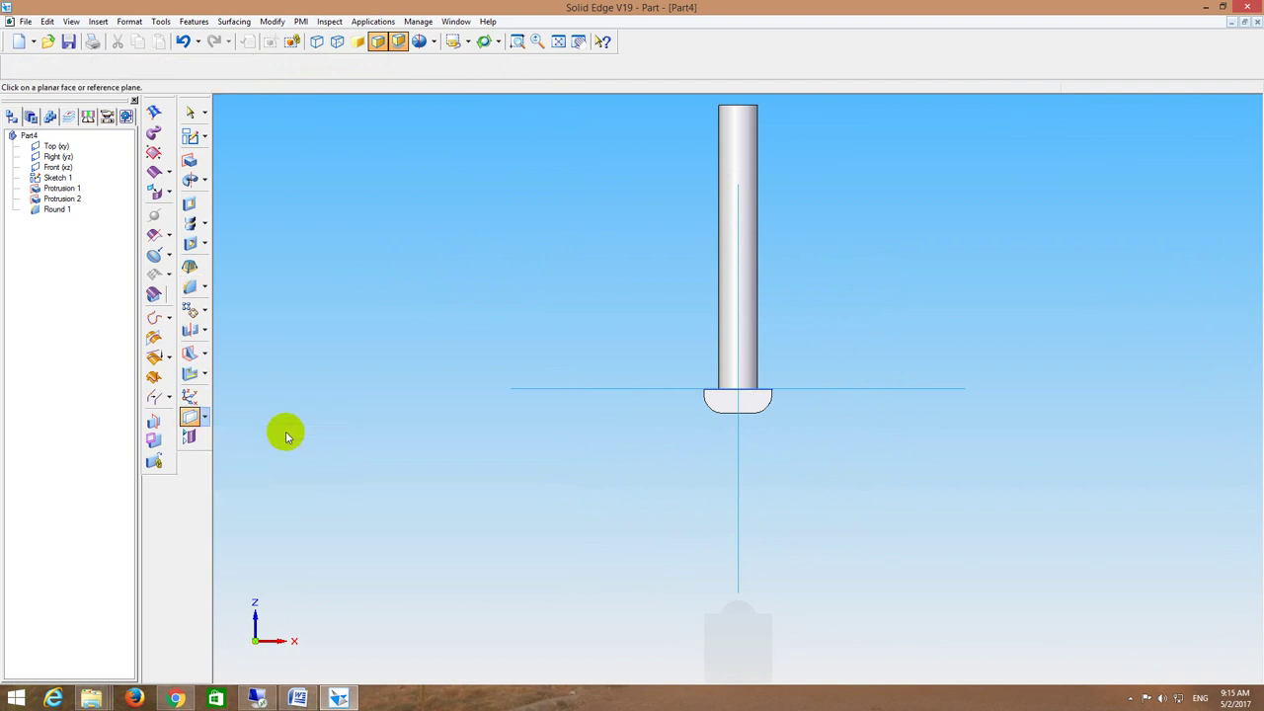
pyautogui.click(559, 386)
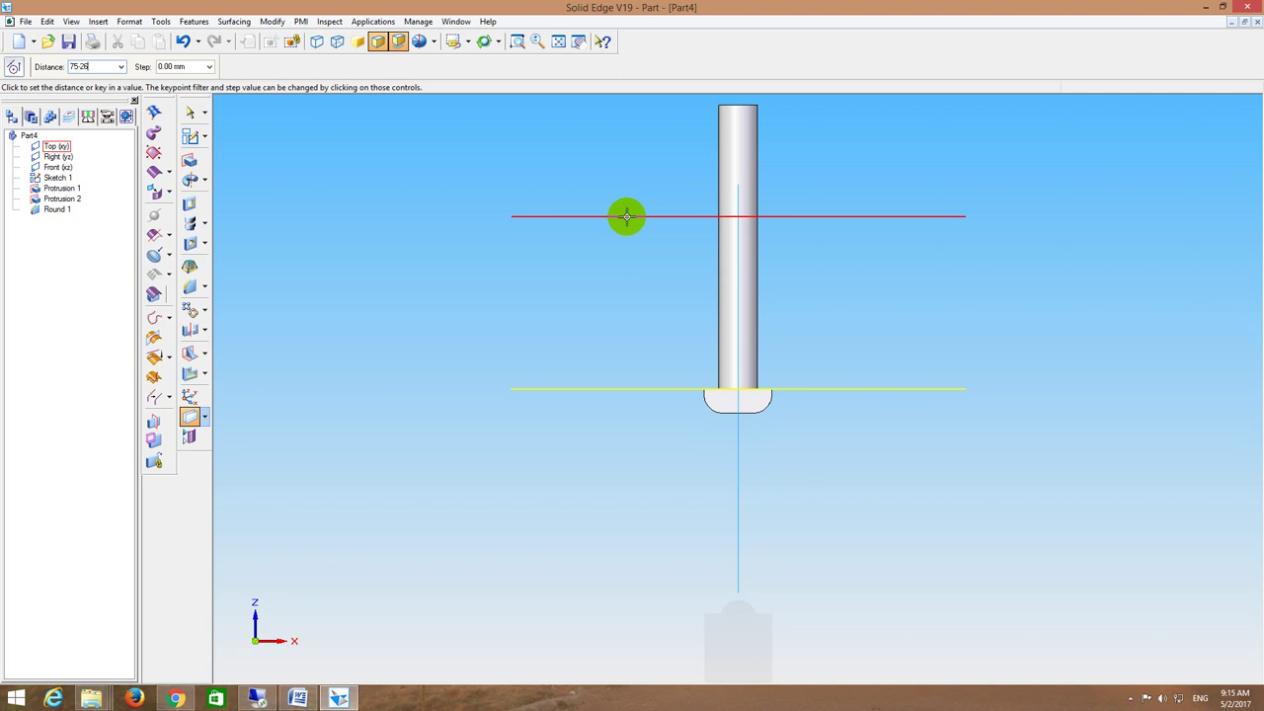
pyautogui.write('49')
pyautogui.press('Return')
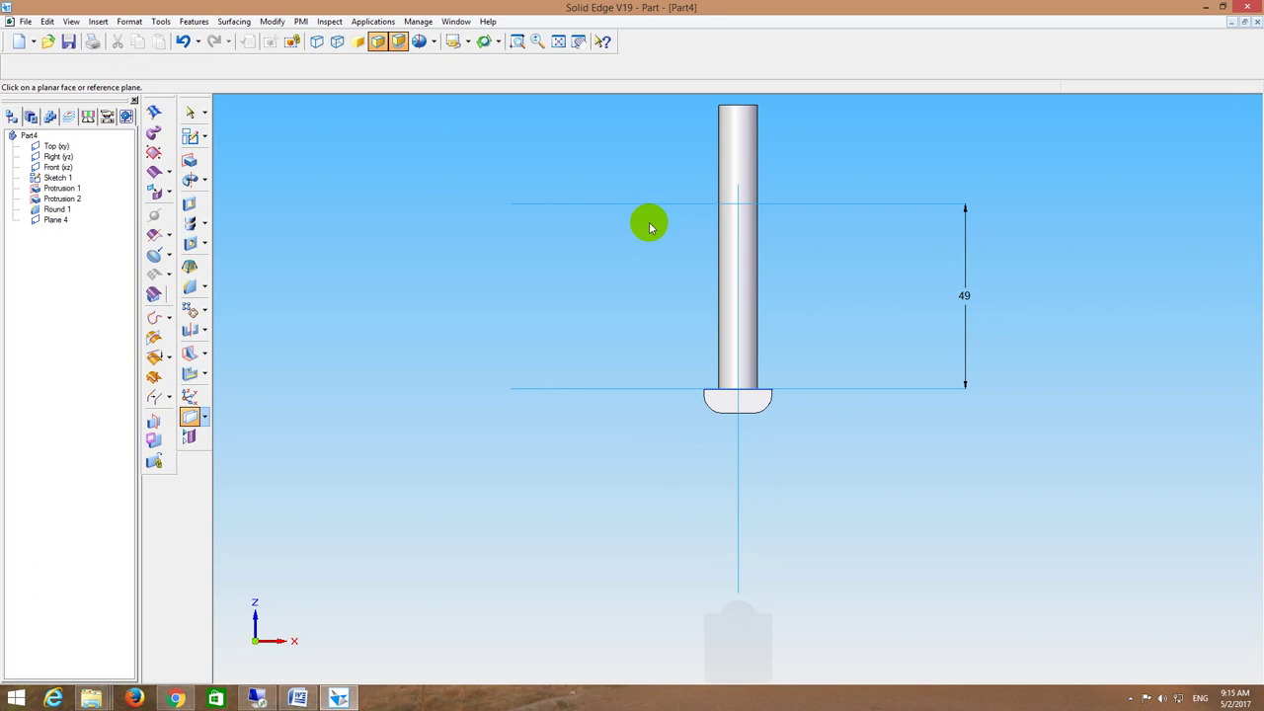
# Step: Split the cylindrical face of the shank using the parallel reference plane that crosses it
pyautogui.click(234, 21)
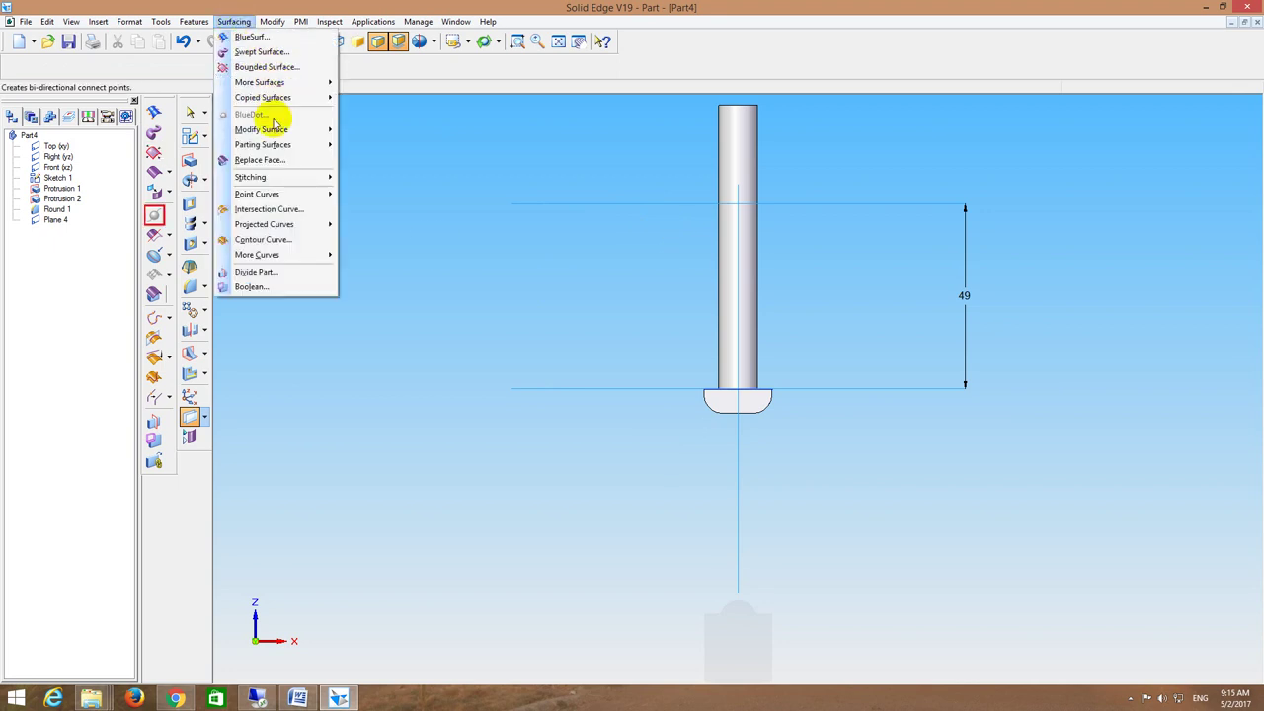
pyautogui.moveTo(273, 128)
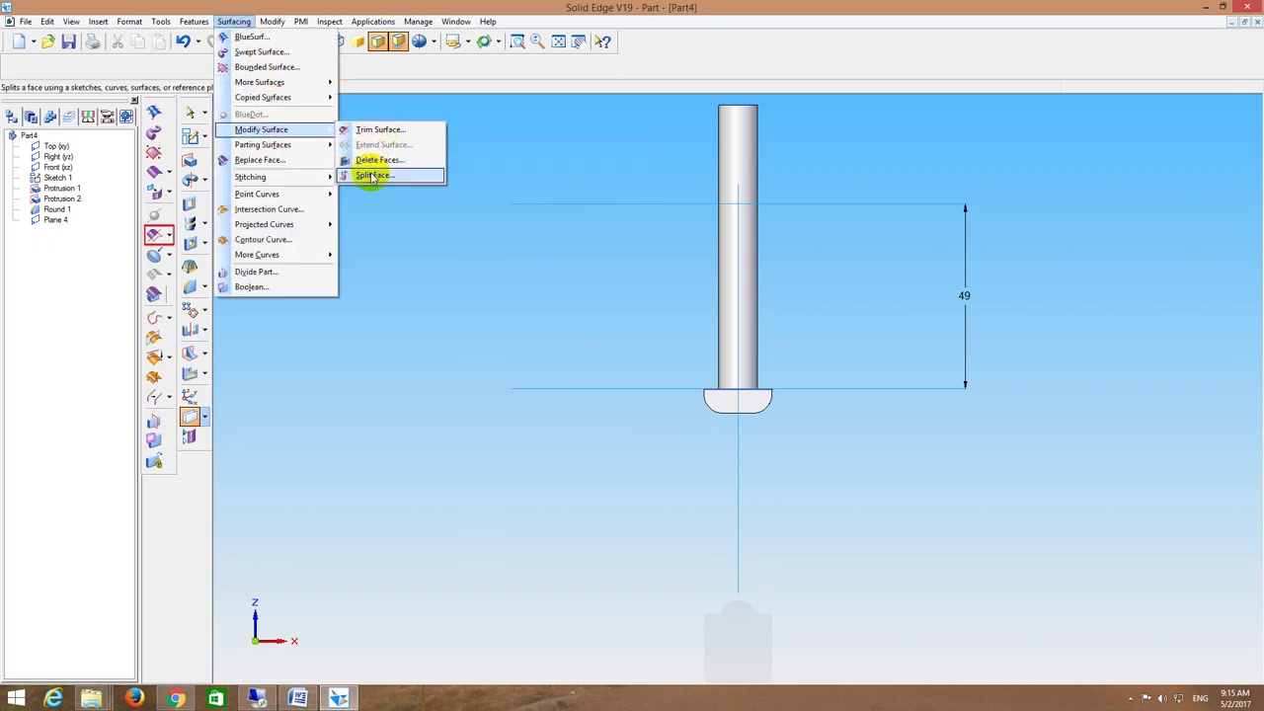
pyautogui.click(373, 176)
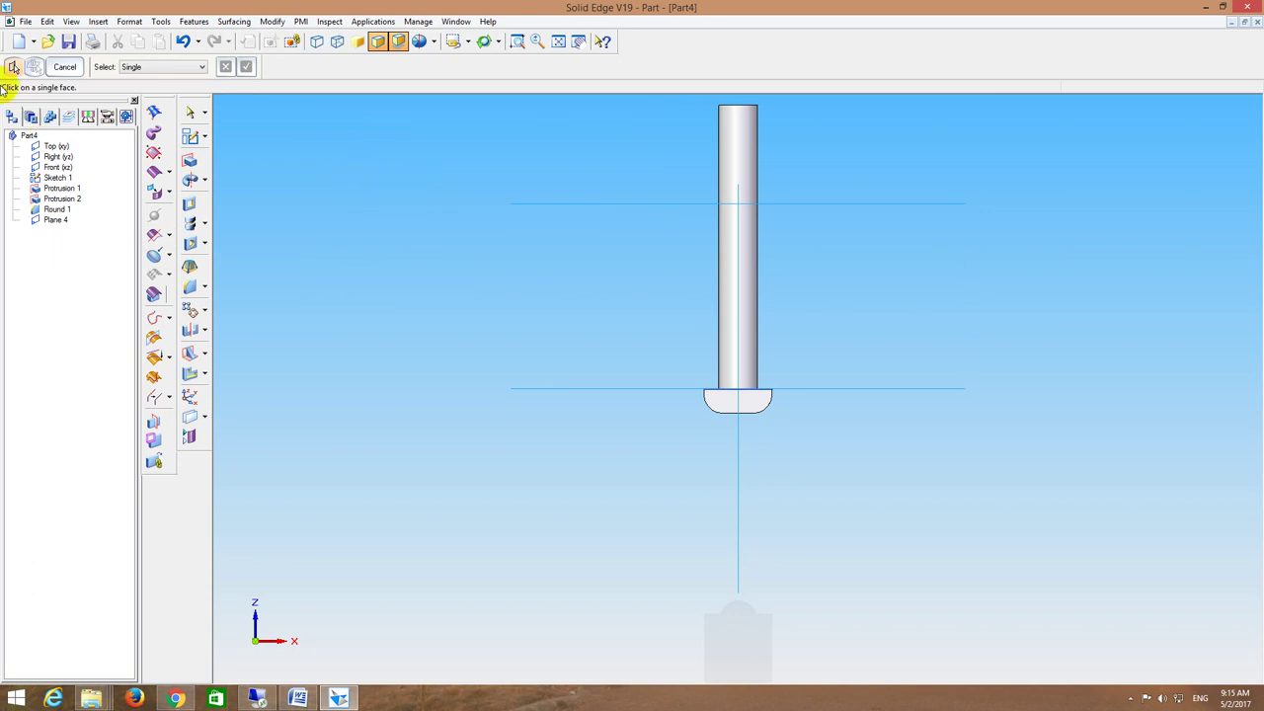
pyautogui.click(752, 150)
pyautogui.click(246, 66)
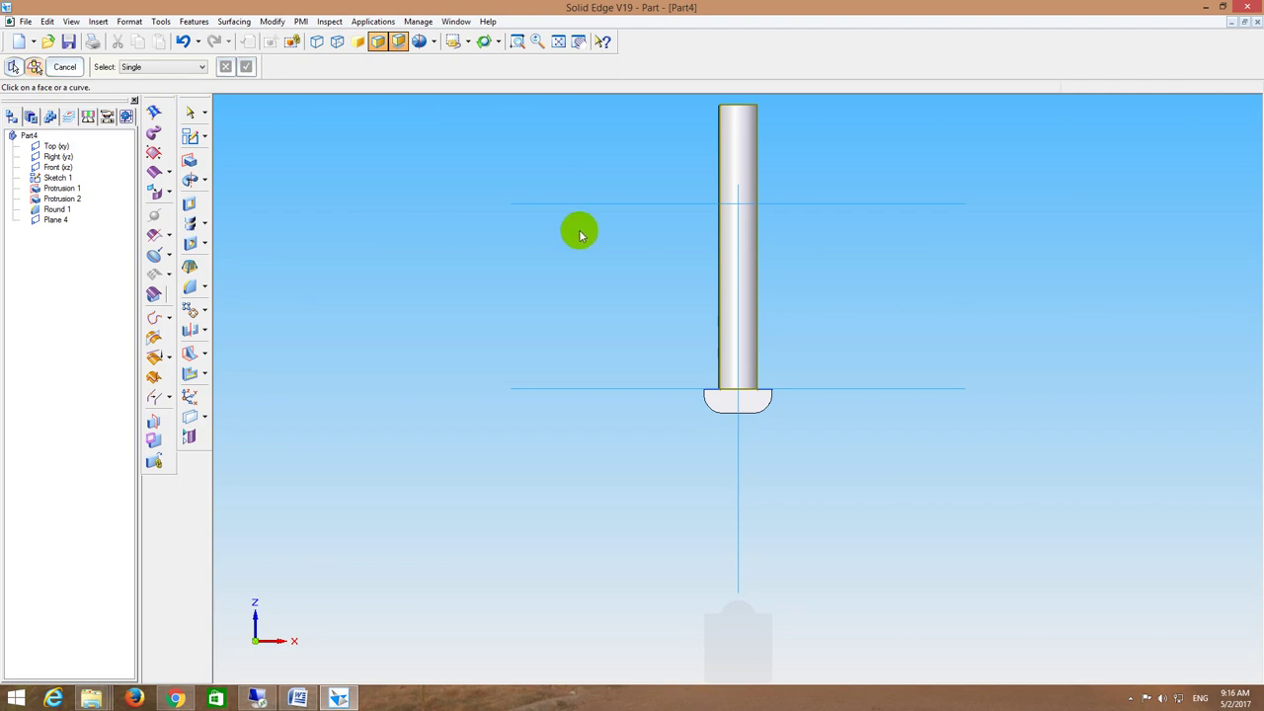
pyautogui.click(606, 209)
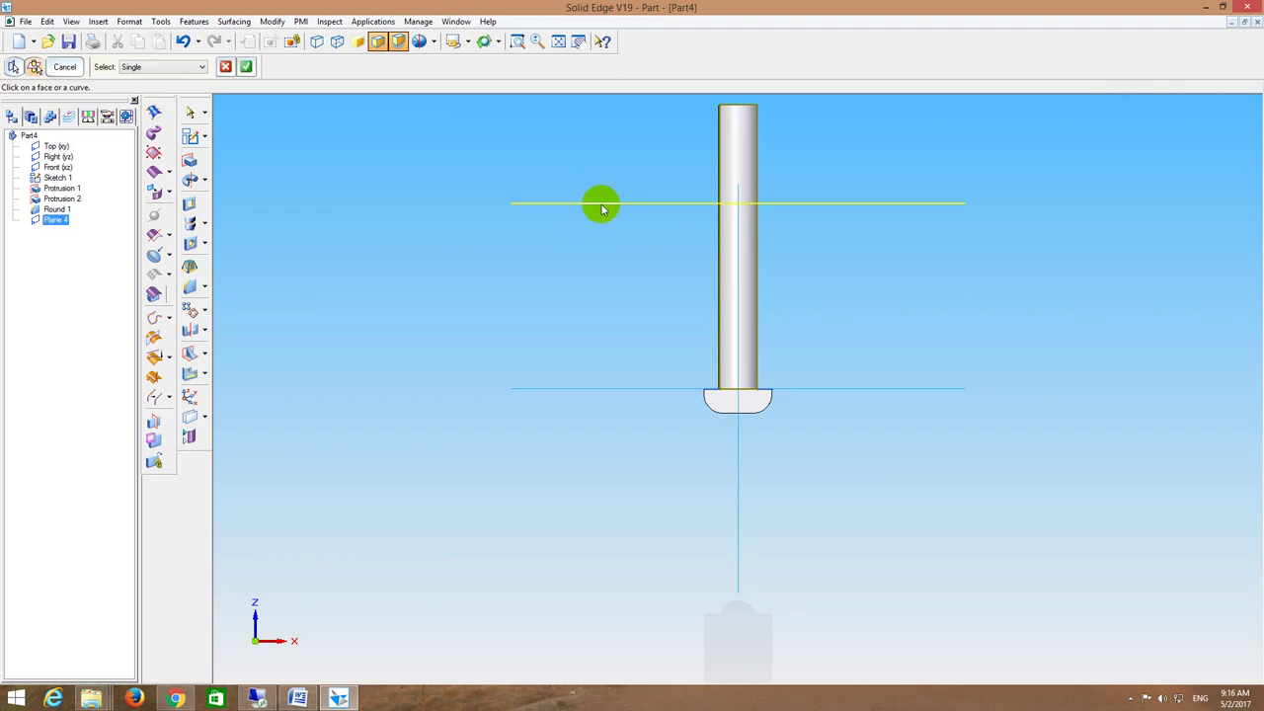
pyautogui.click(247, 67)
pyautogui.click(246, 66)
pyautogui.click(64, 69)
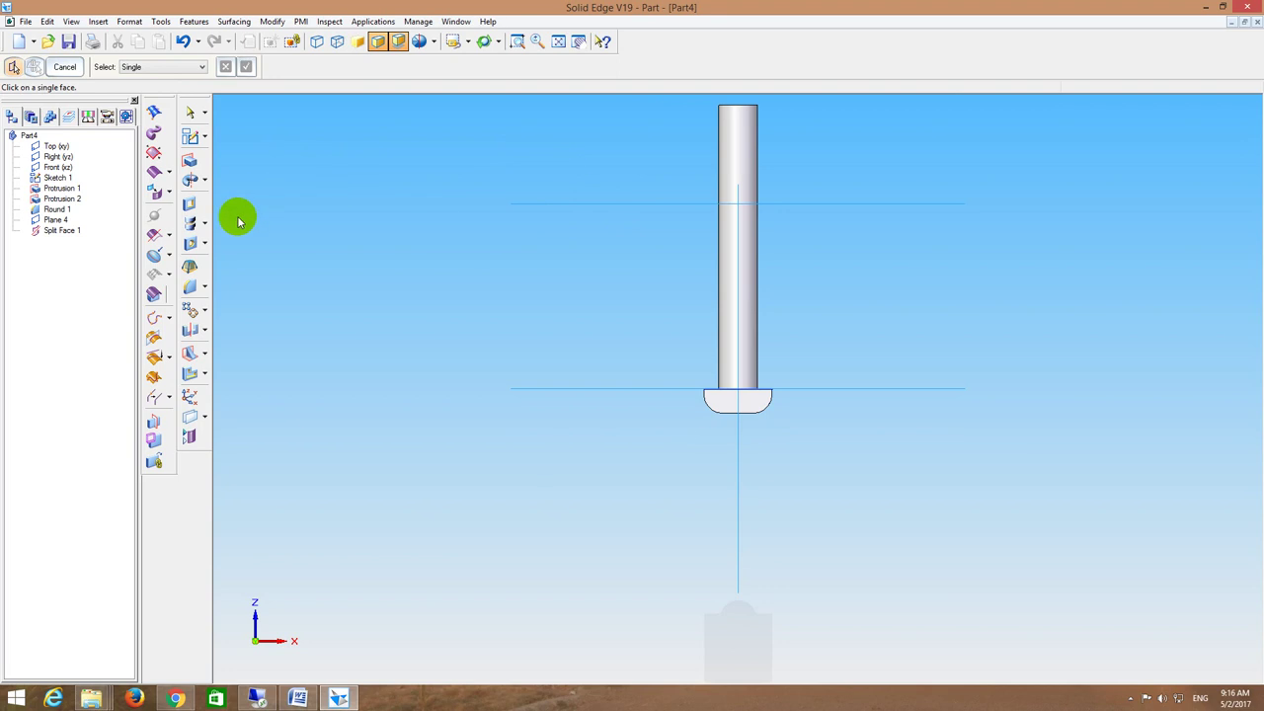
# Step: Add a straight M10 thread to the shank's upper cylindrical section, starting from its free end and running to the cylinder extent
pyautogui.click(202, 242)
pyautogui.click(231, 257)
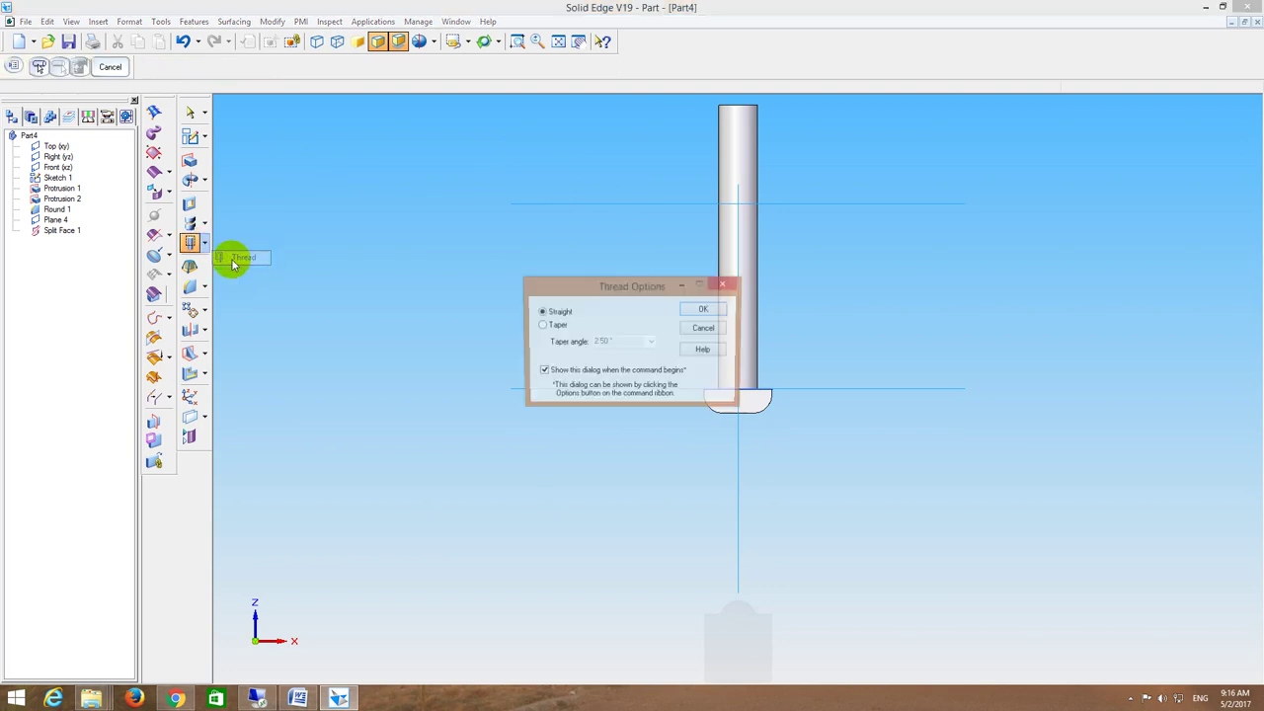
pyautogui.click(713, 311)
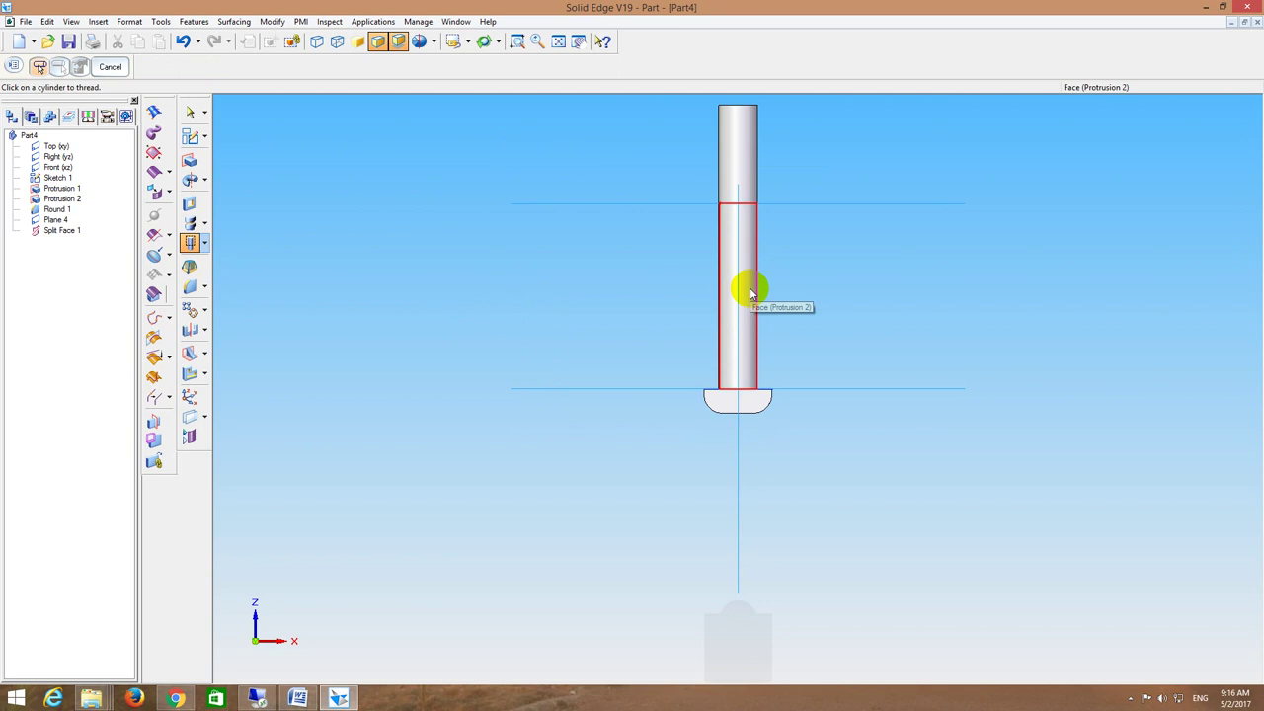
pyautogui.click(750, 292)
pyautogui.click(744, 132)
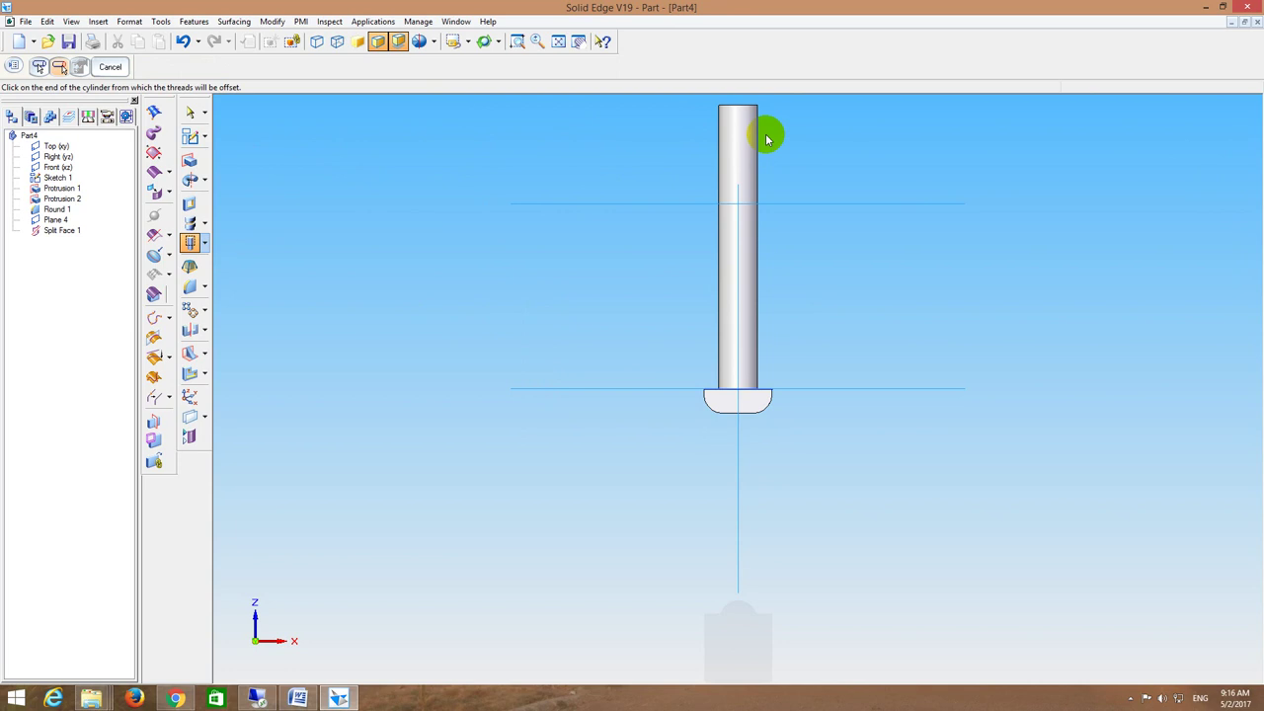
pyautogui.click(744, 106)
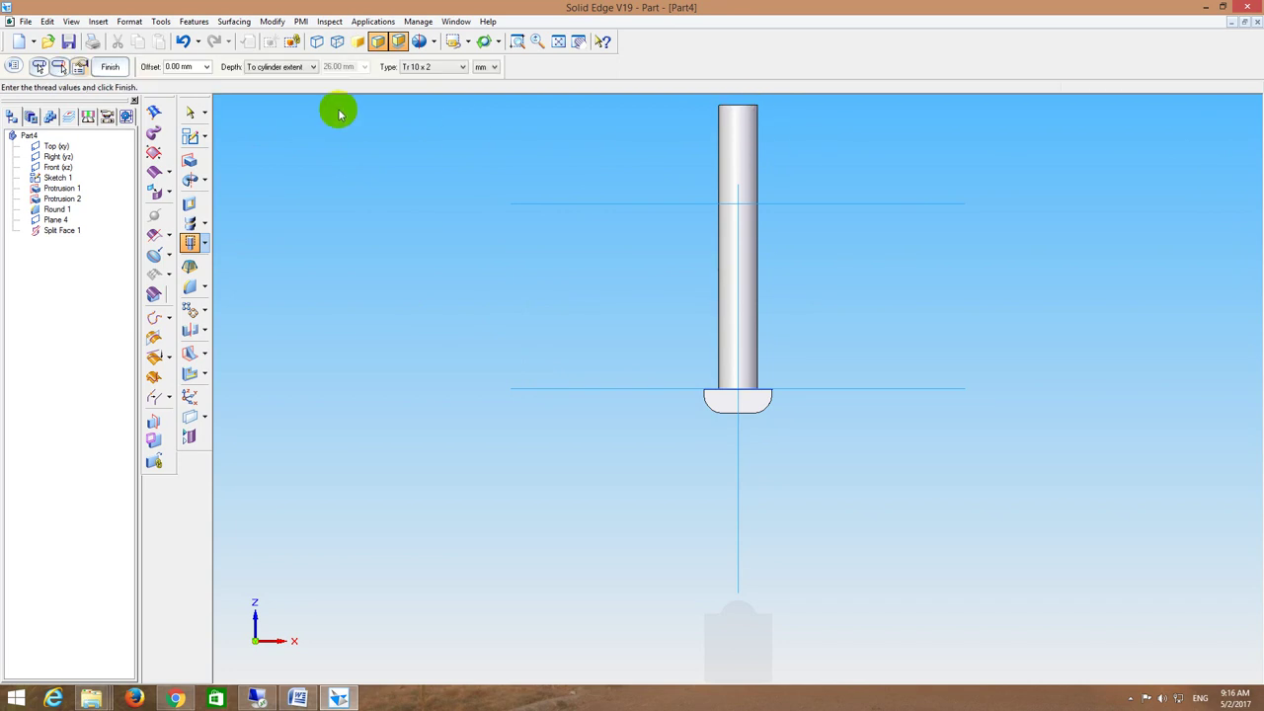
pyautogui.click(415, 67)
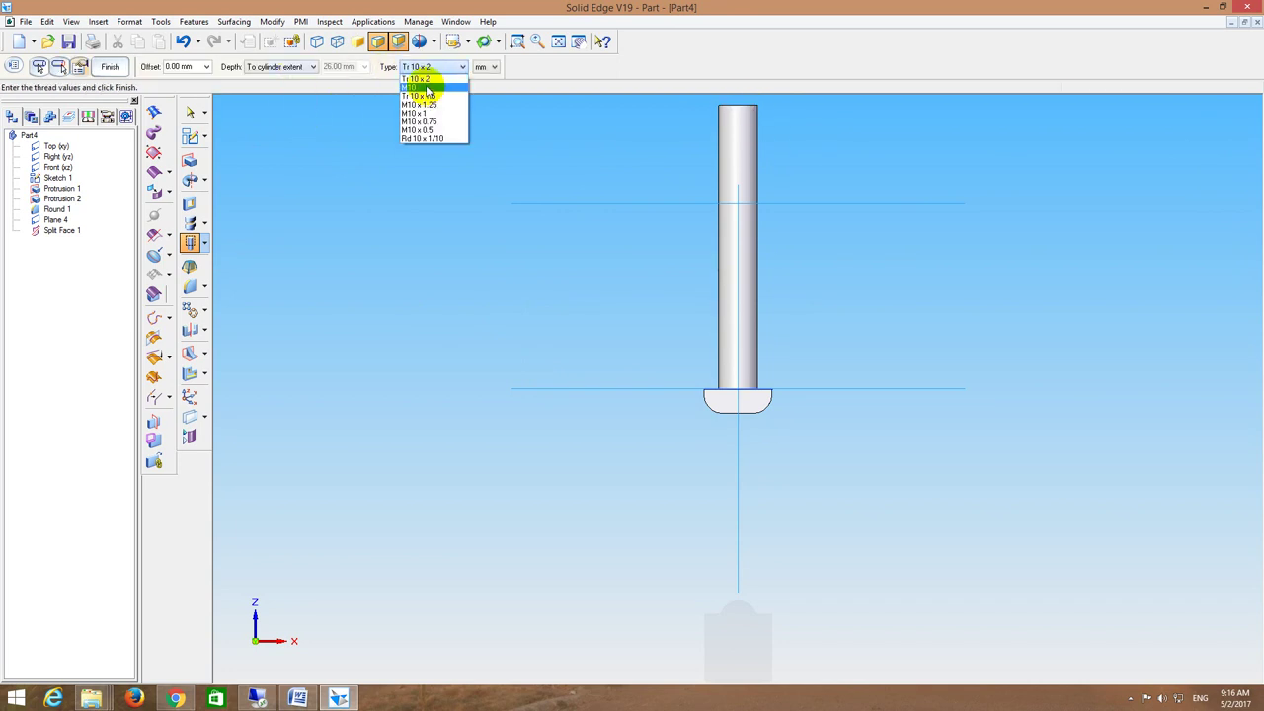
pyautogui.click(425, 88)
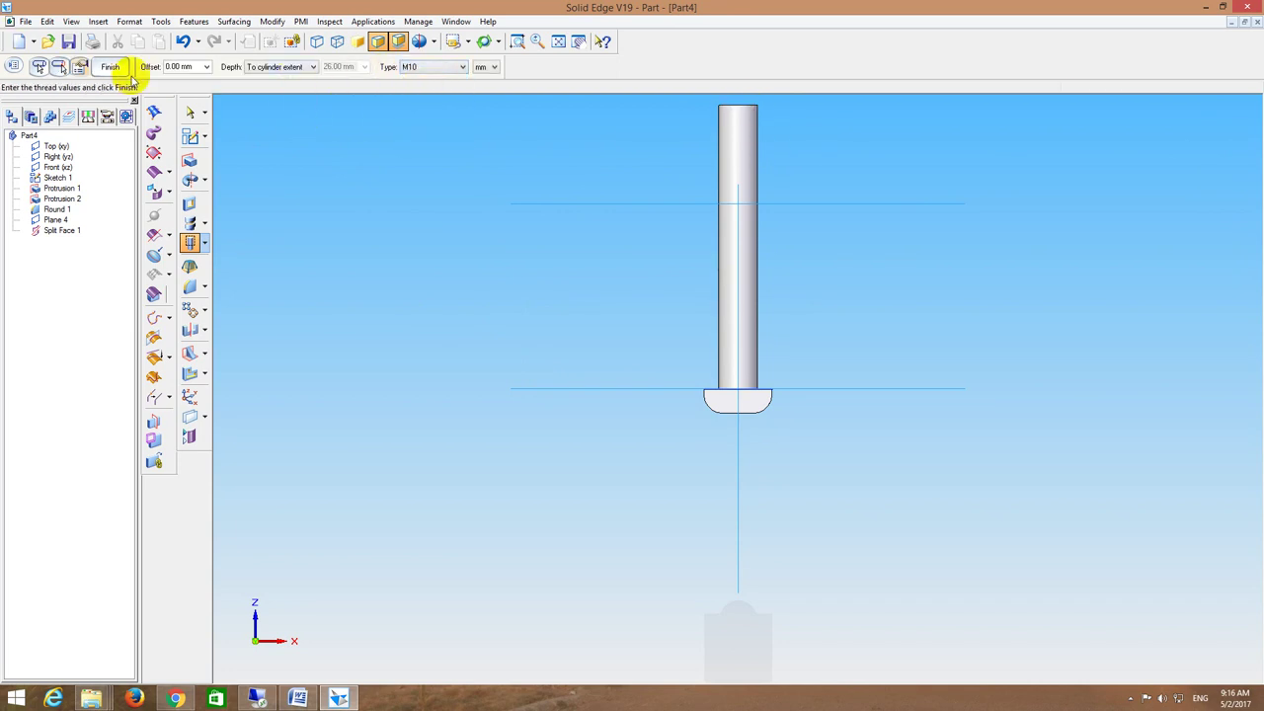
pyautogui.click(110, 69)
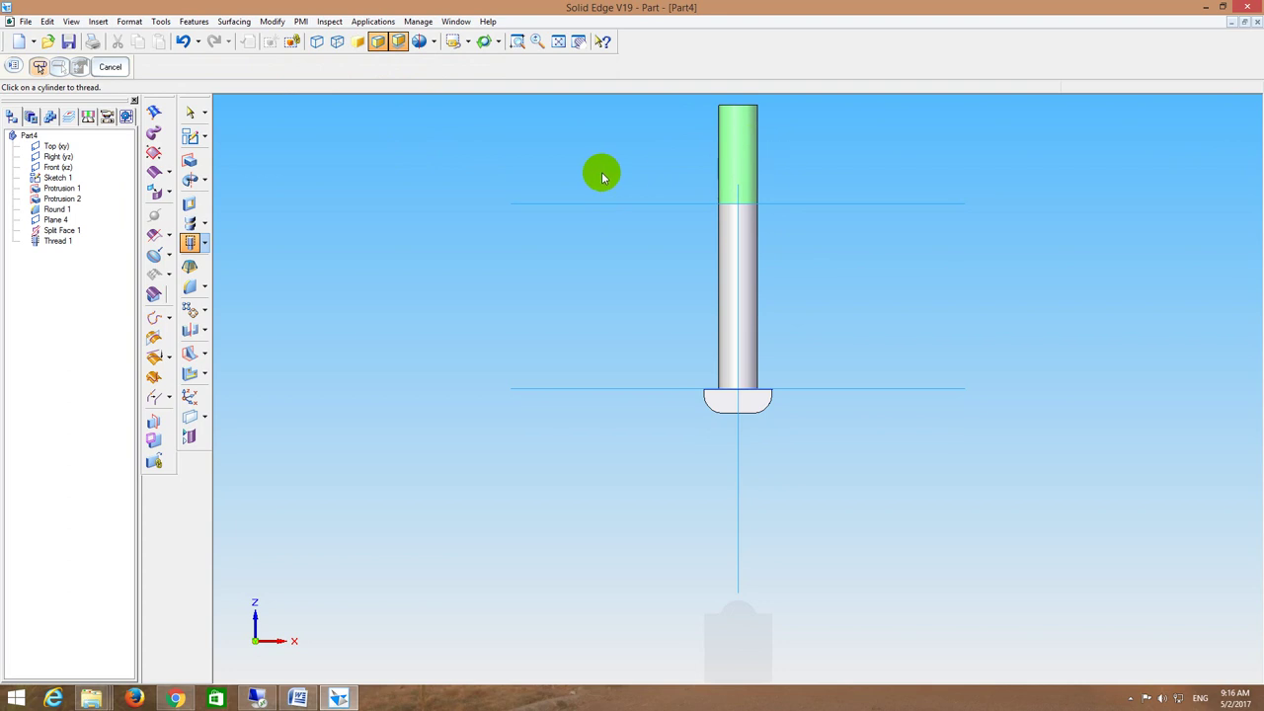
# Step: Save the finished bolt in the Plumber Block folder as 5_Bolt
pyautogui.moveTo(601, 171); pyautogui.dragTo(696, 237, button='middle')
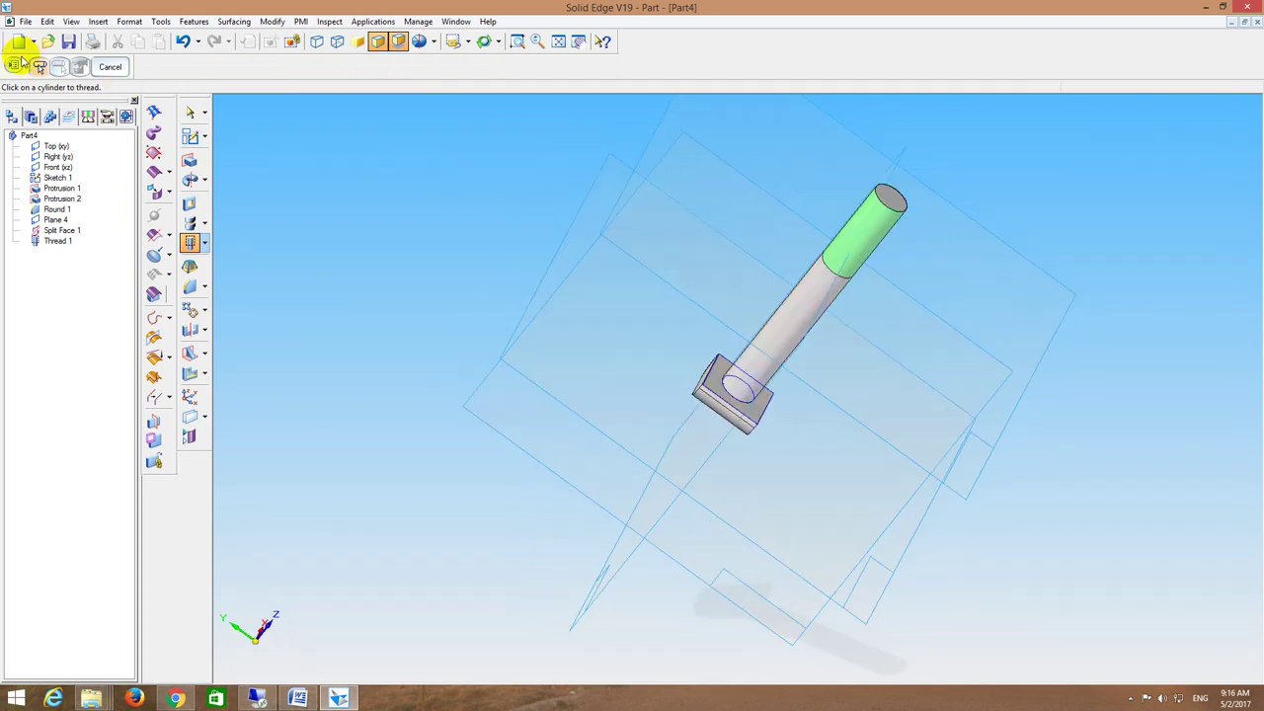
pyautogui.click(68, 40)
pyautogui.click(143, 298)
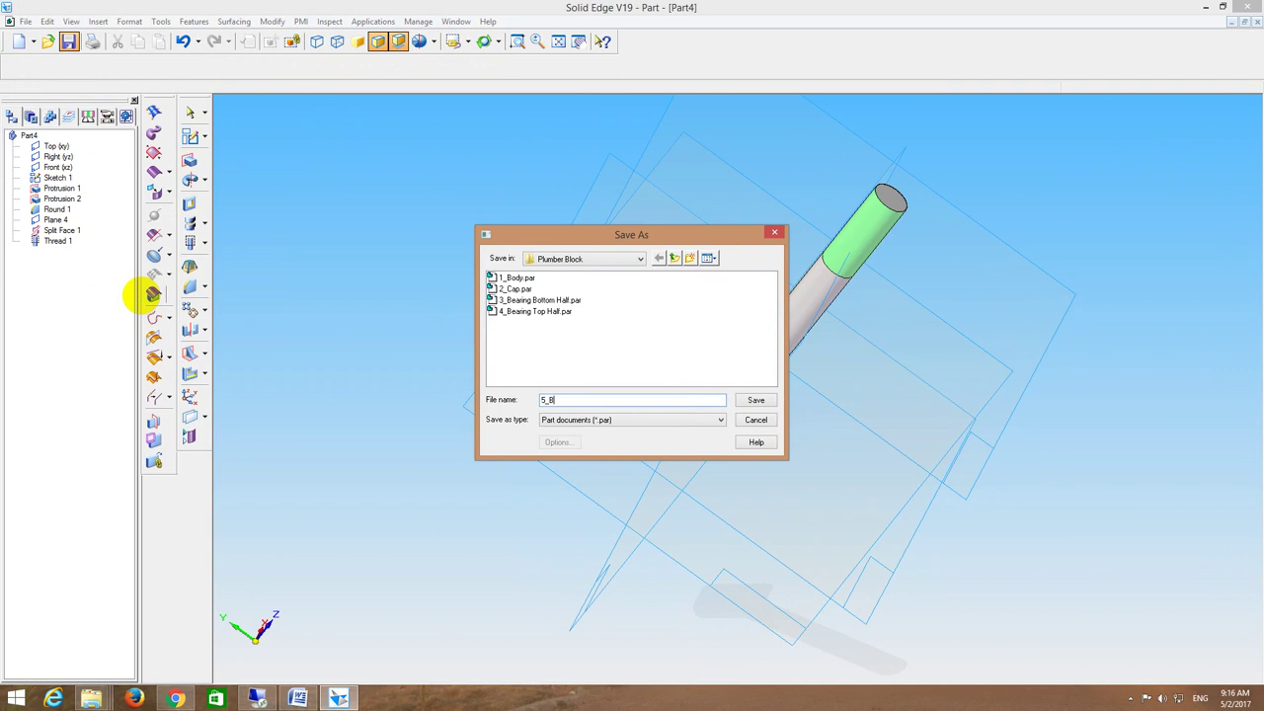
pyautogui.write('5_Bolt')
pyautogui.press('Return')
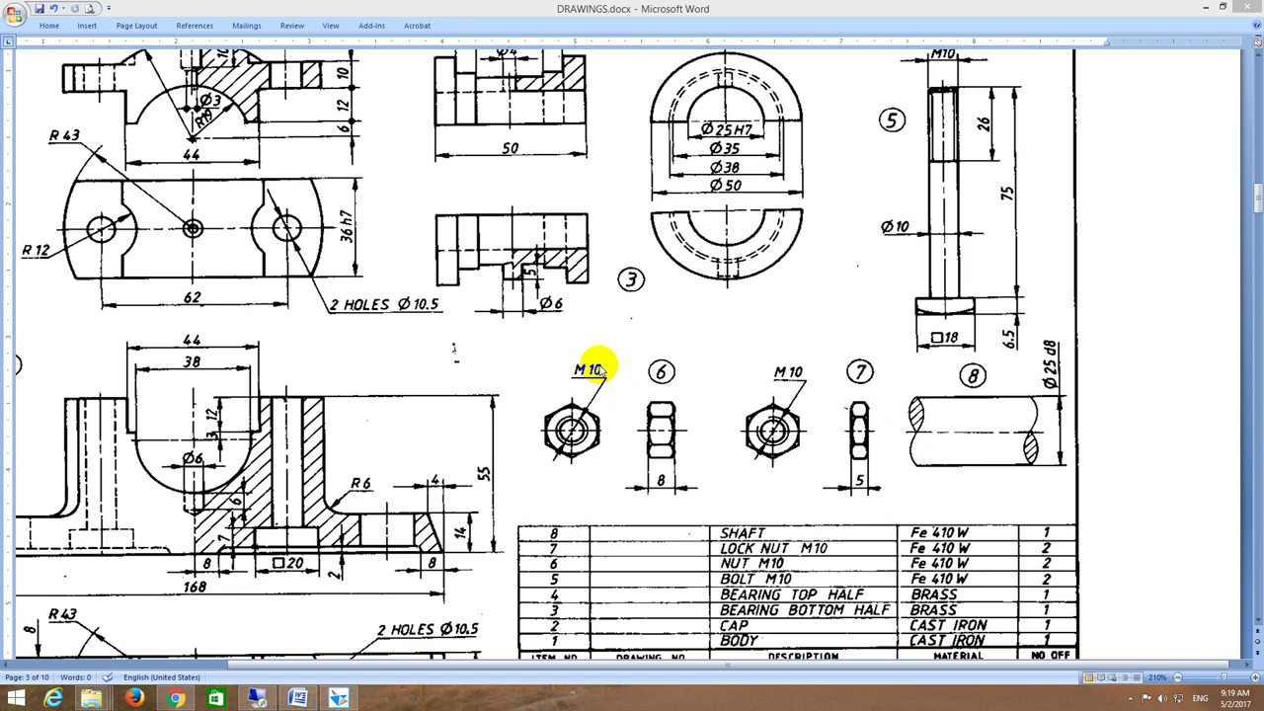
# Step: Switch from the Word drawing to the empty Solid Edge part and start a sketch on the Top plane
pyautogui.click(337, 698)
pyautogui.click(353, 162)
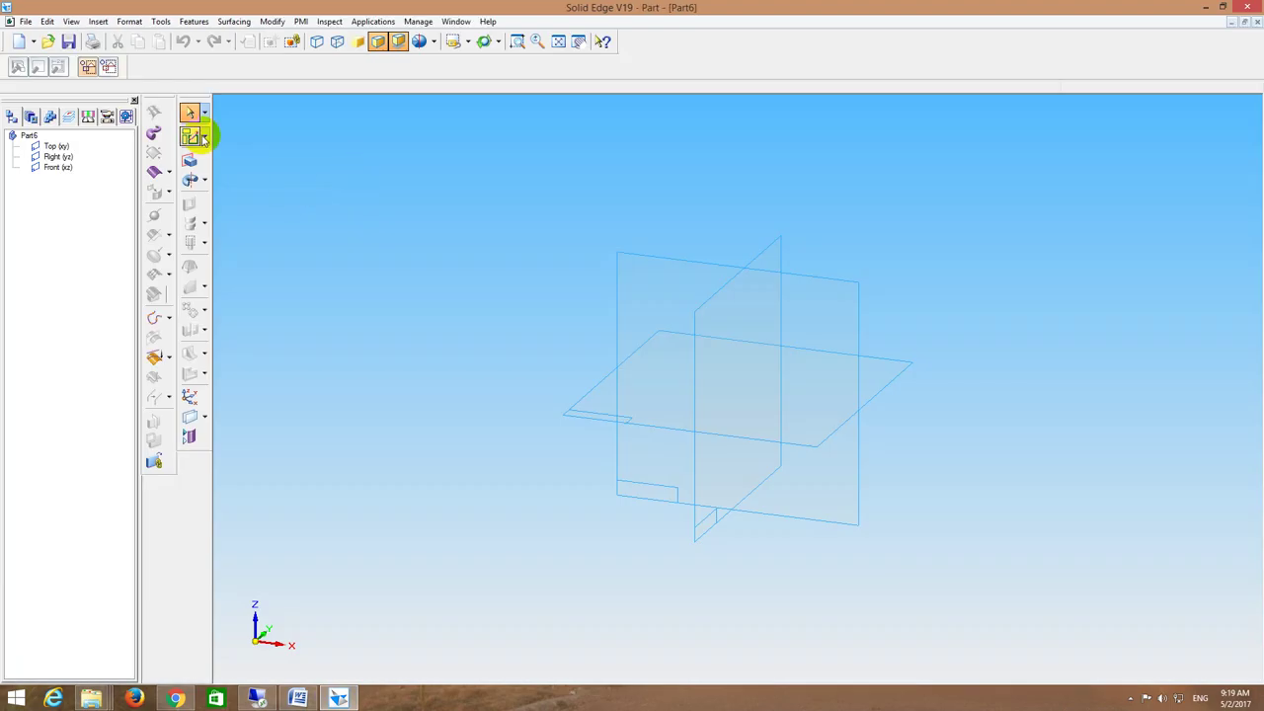
pyautogui.click(189, 135)
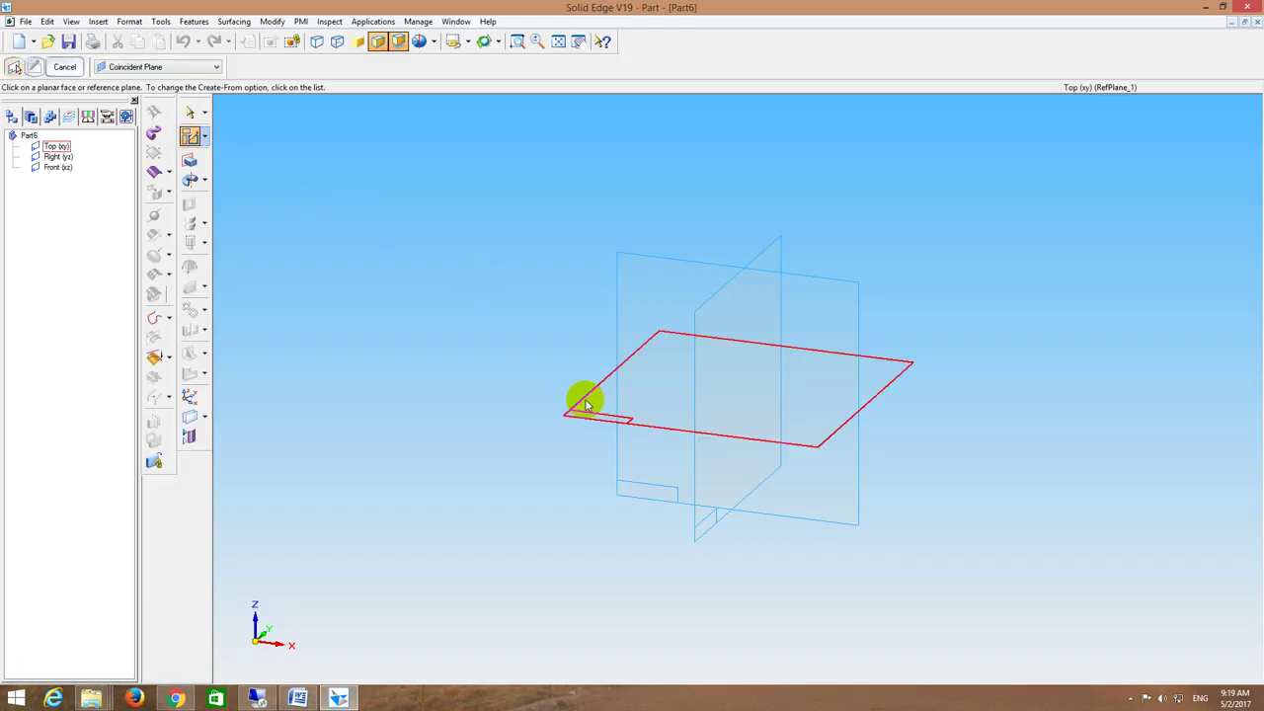
pyautogui.click(608, 420)
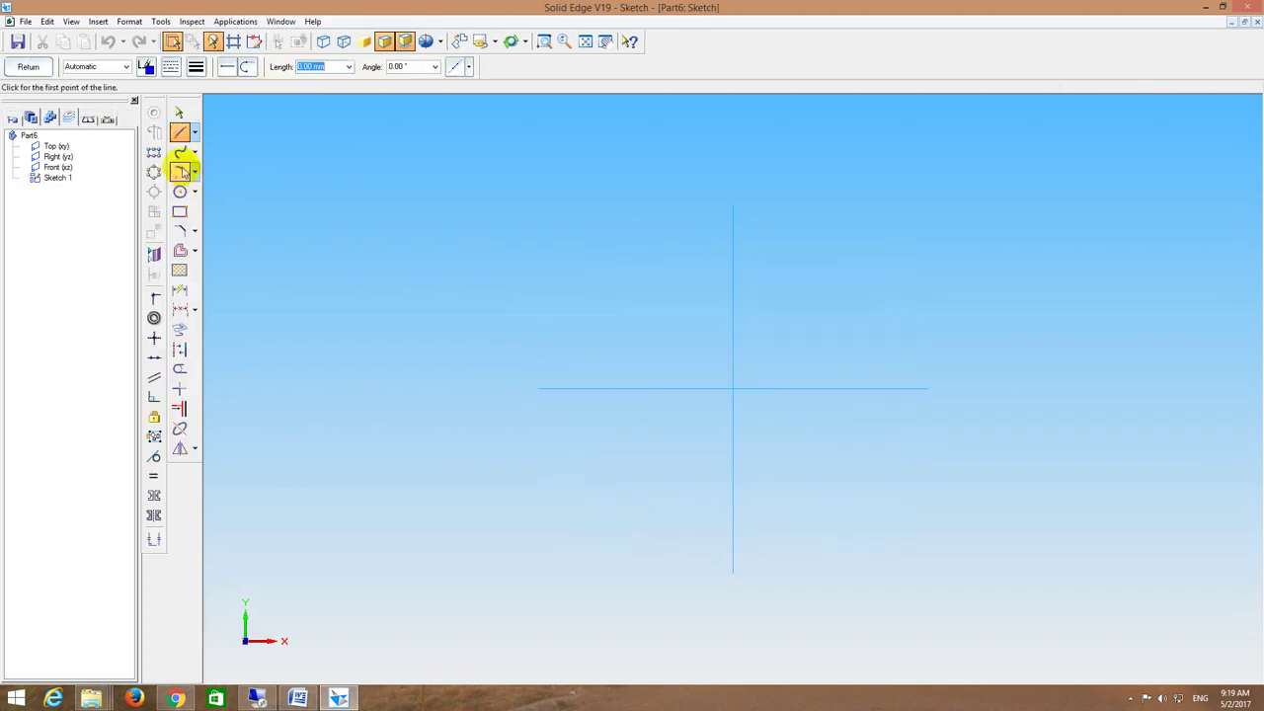
# Step: Draw a 20 mm diameter circle centred on the intersection of the reference planes
pyautogui.click(181, 191)
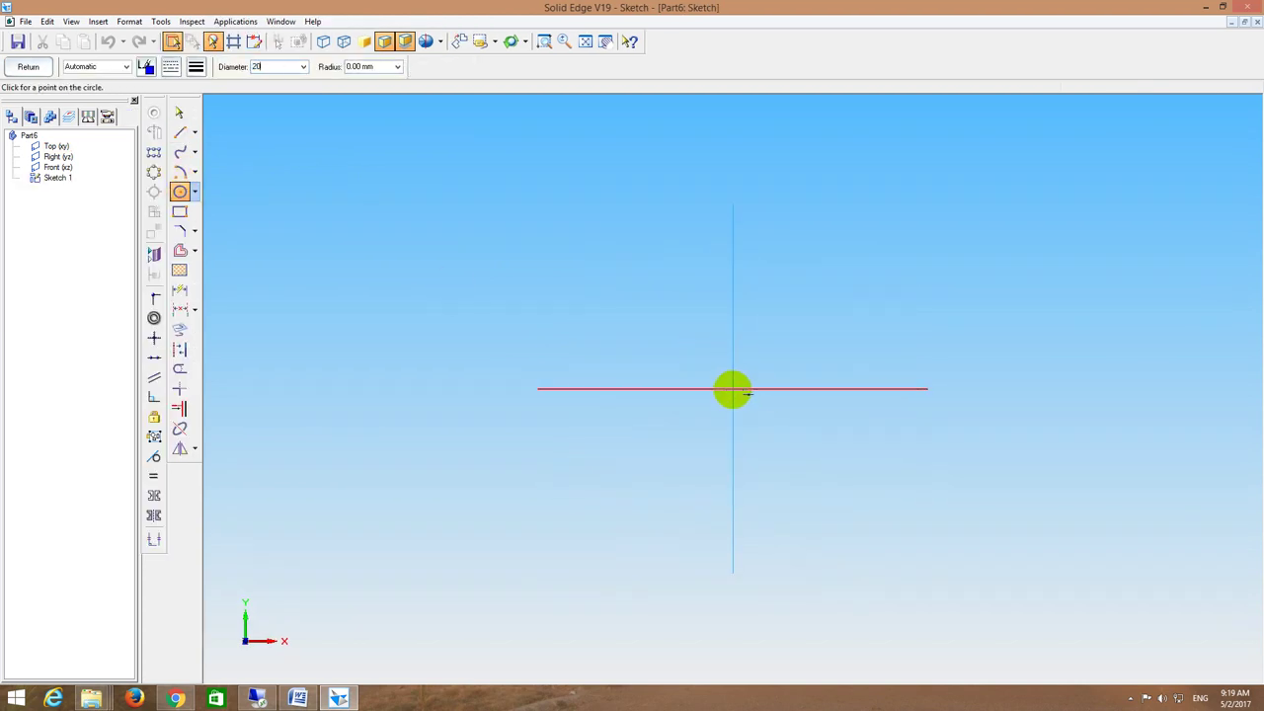
pyautogui.write('20')
pyautogui.click(732, 388)
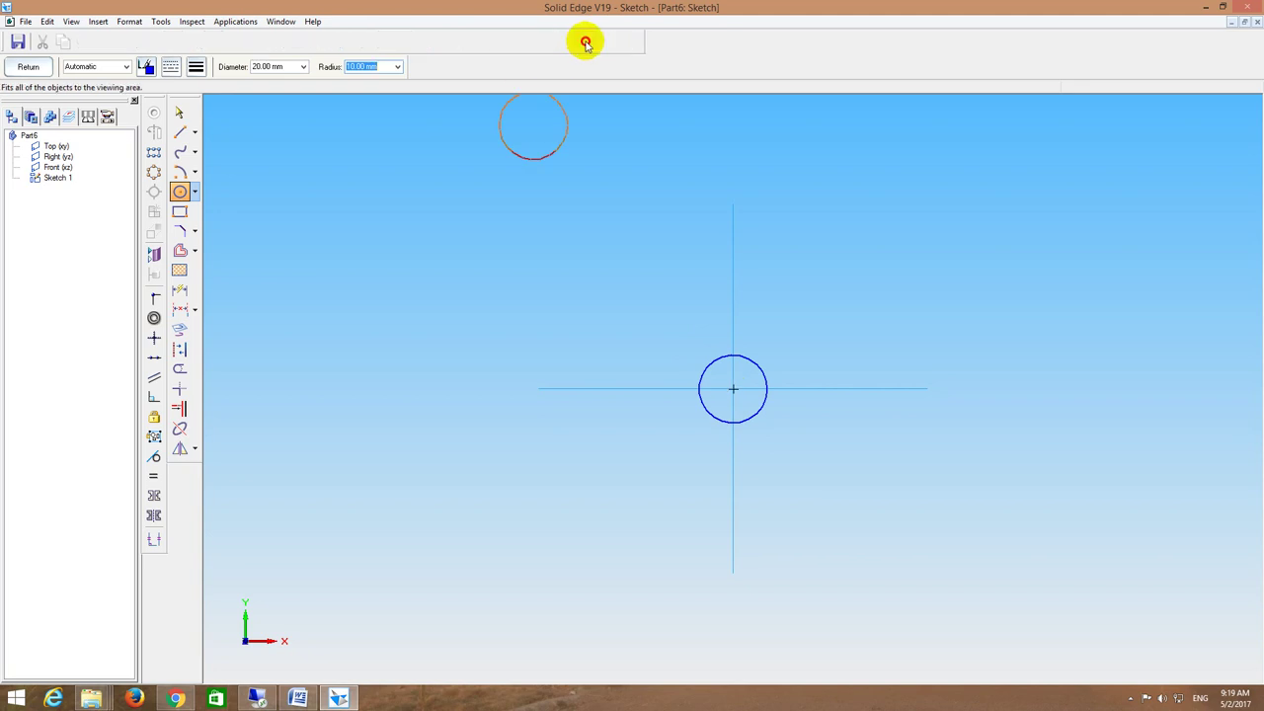
pyautogui.click(544, 41)
pyautogui.moveTo(737, 398); pyautogui.dragTo(865, 437)
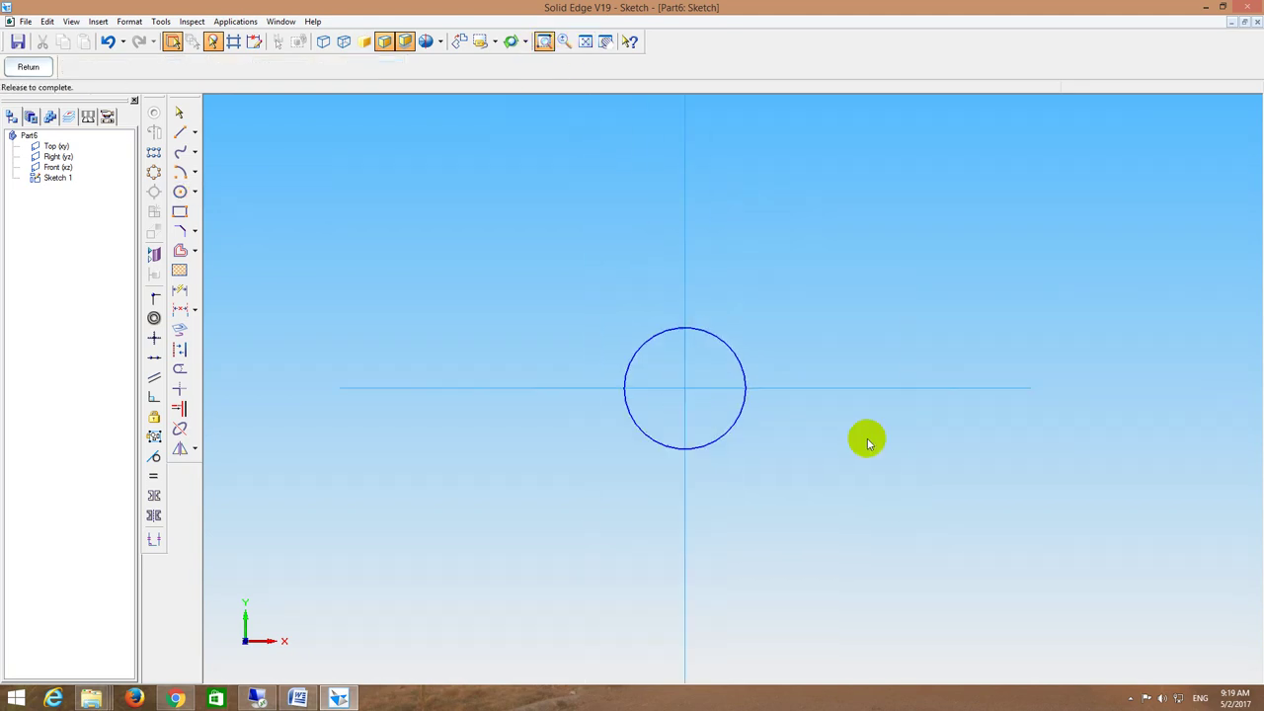
# Step: Draw three connected 10 mm chords inside the circle's right half, at 30°, vertical and 150°, forming half a hexagon
pyautogui.click(180, 133)
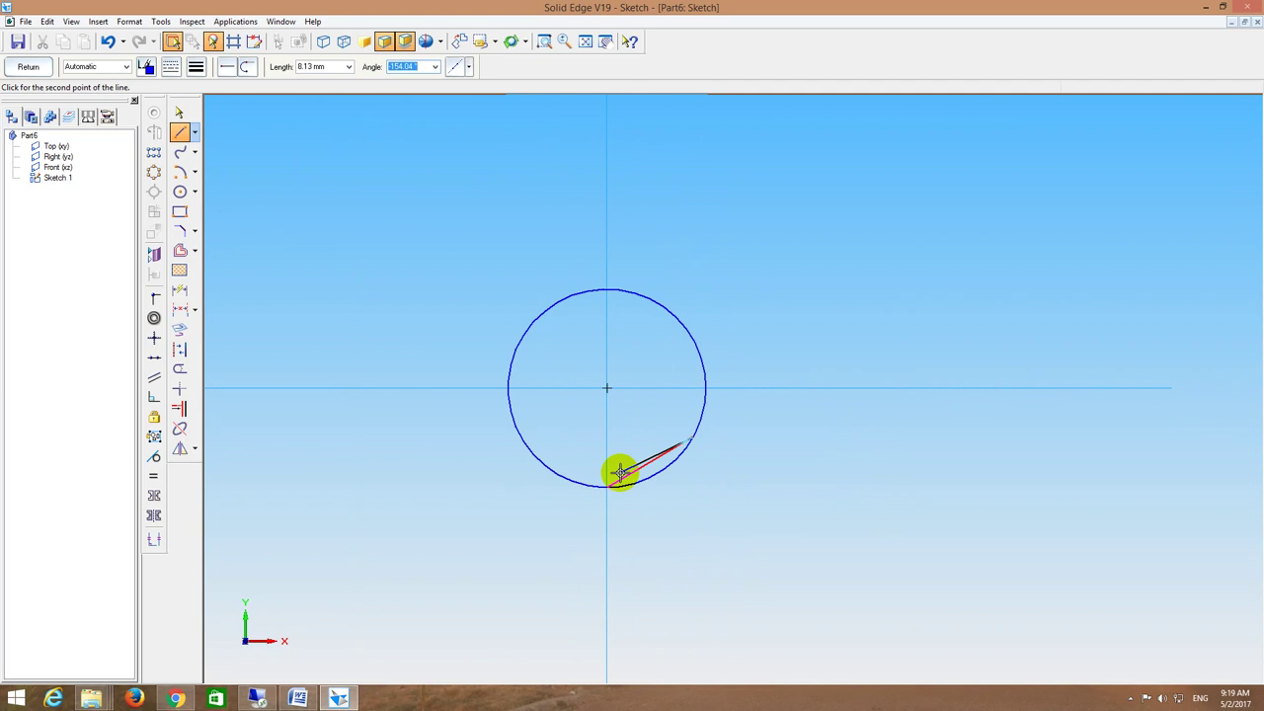
pyautogui.click(619, 471)
pyautogui.press('Escape')
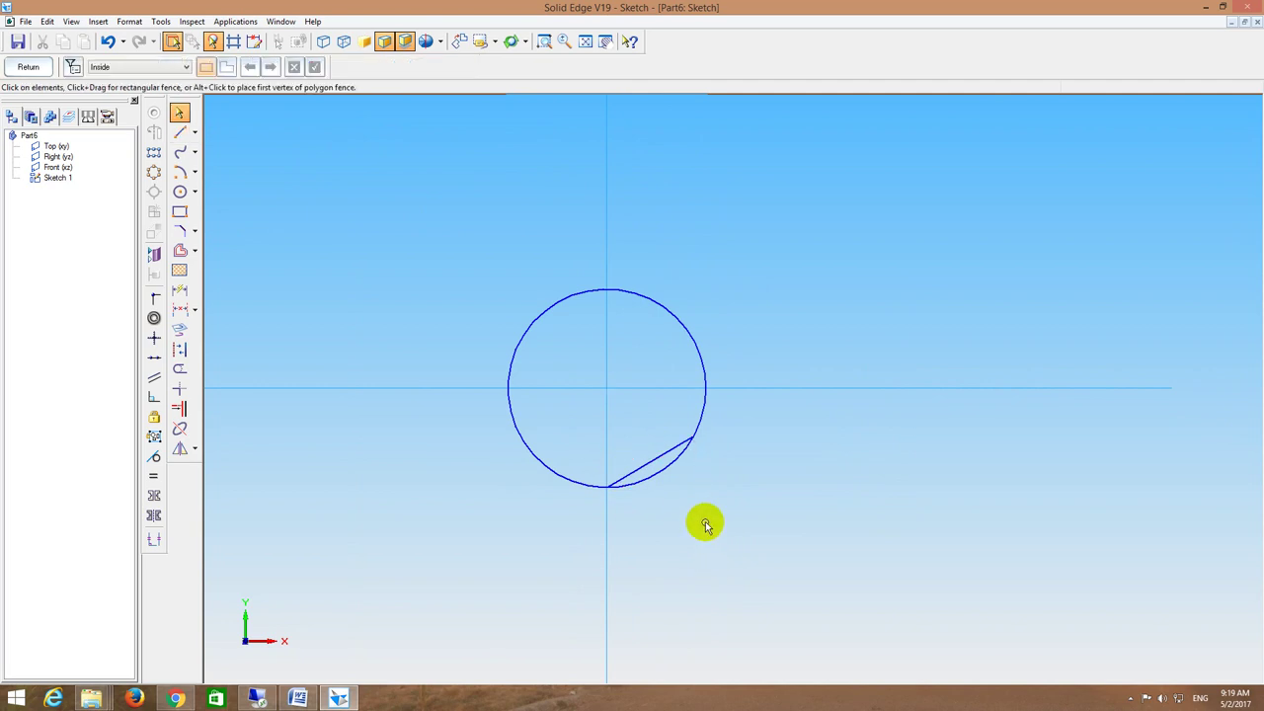
pyautogui.click(650, 460)
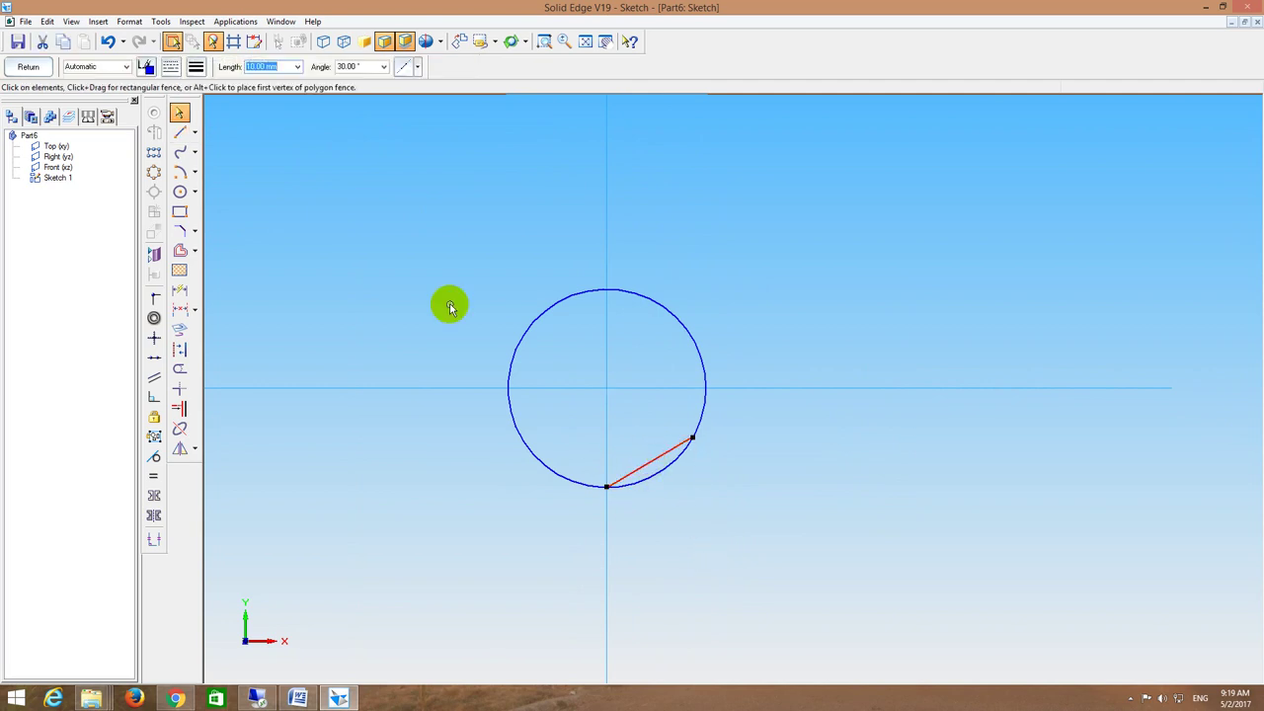
pyautogui.click(179, 131)
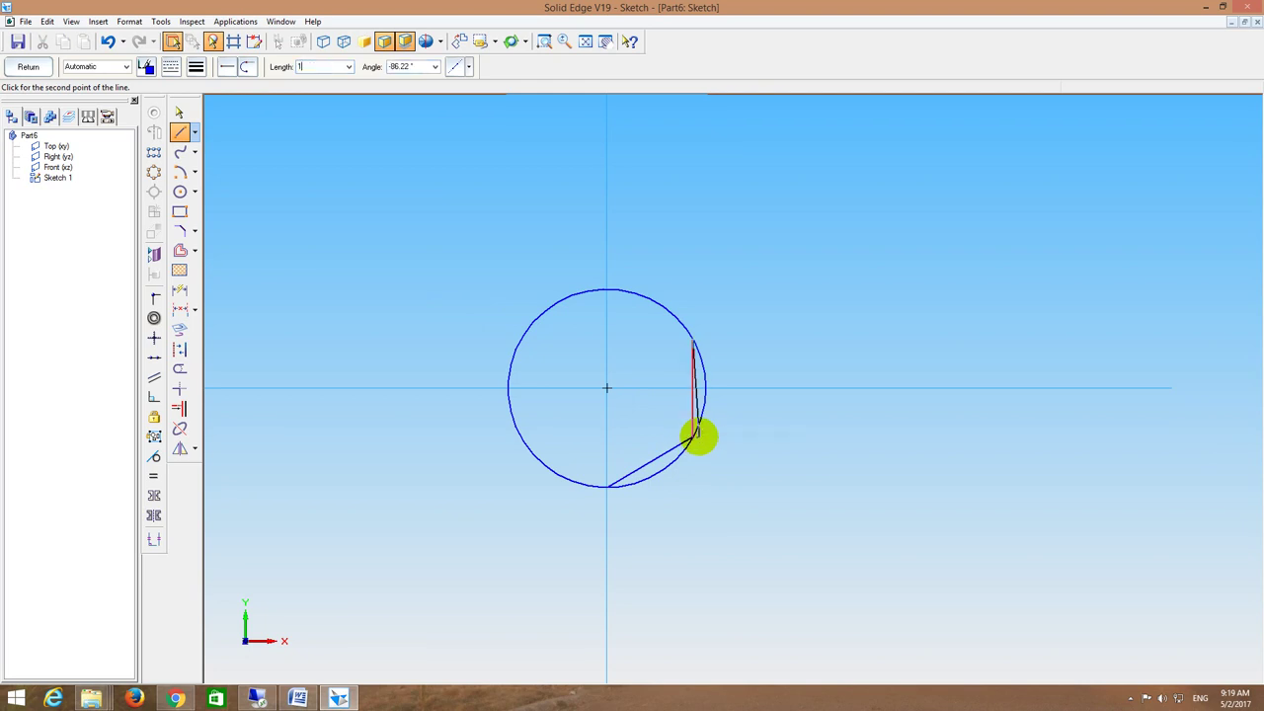
pyautogui.click(695, 437)
pyautogui.click(693, 337)
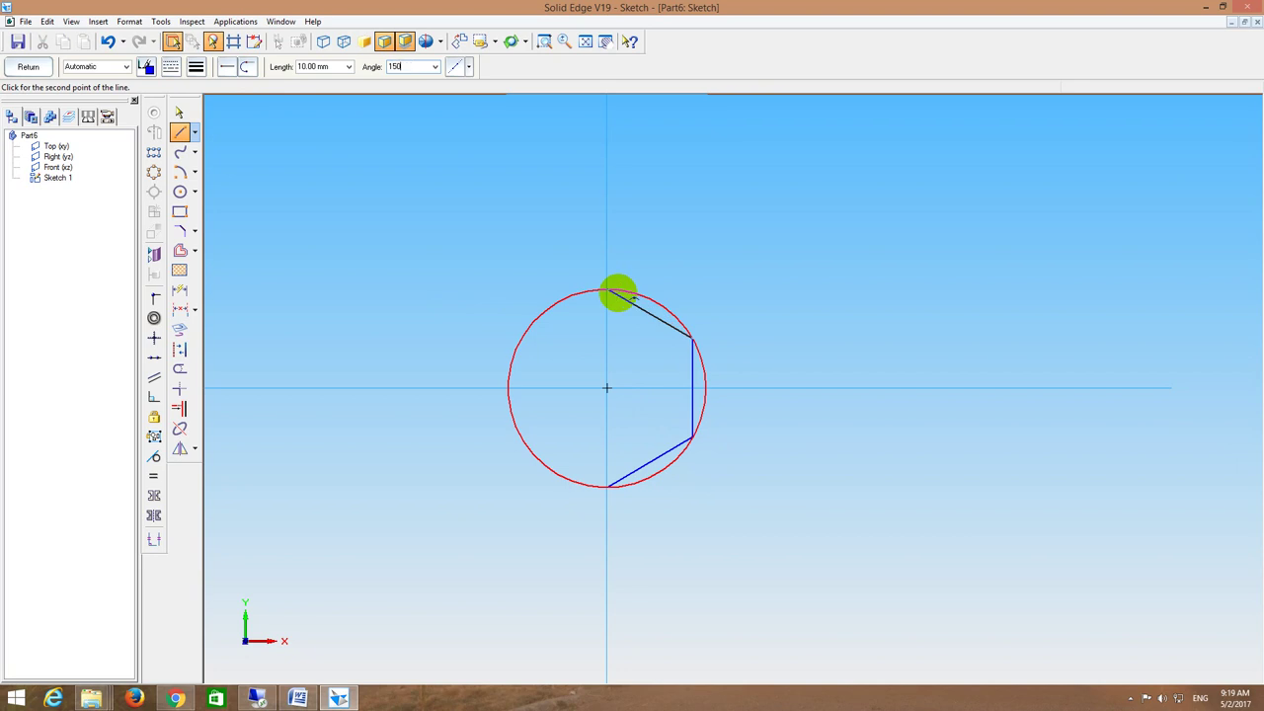
pyautogui.click(614, 292)
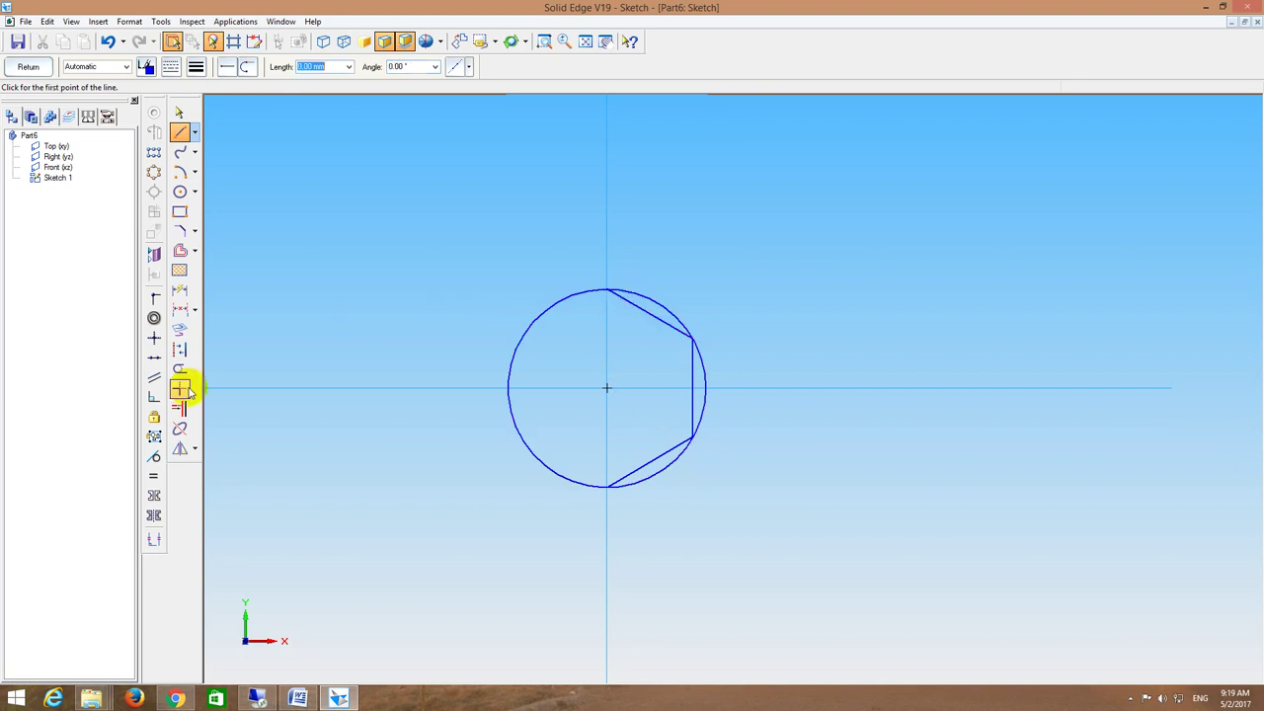
# Step: Mirror the three chords about the vertical reference axis to complete the hexagon
pyautogui.click(181, 451)
pyautogui.moveTo(592, 243); pyautogui.dragTo(745, 528)
pyautogui.click(607, 407)
pyautogui.press('Escape')
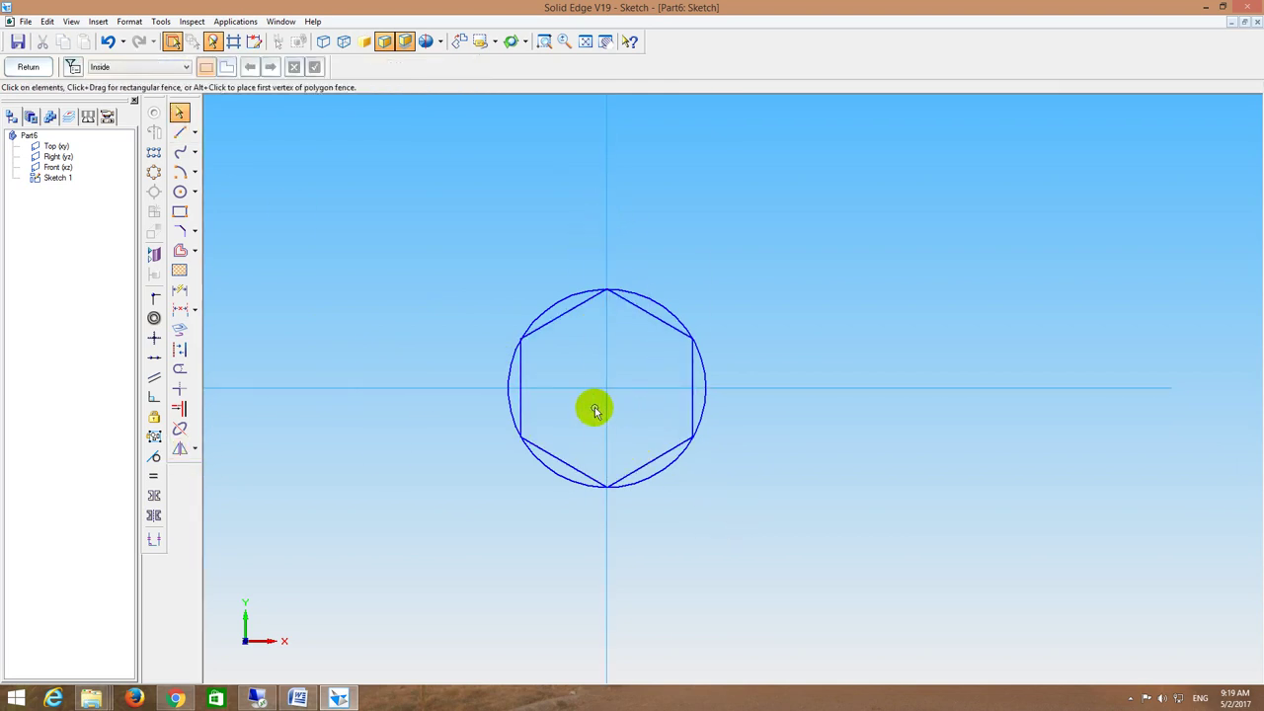
# Step: Delete the construction circle around the hexagon and close the sketch
pyautogui.click(550, 305)
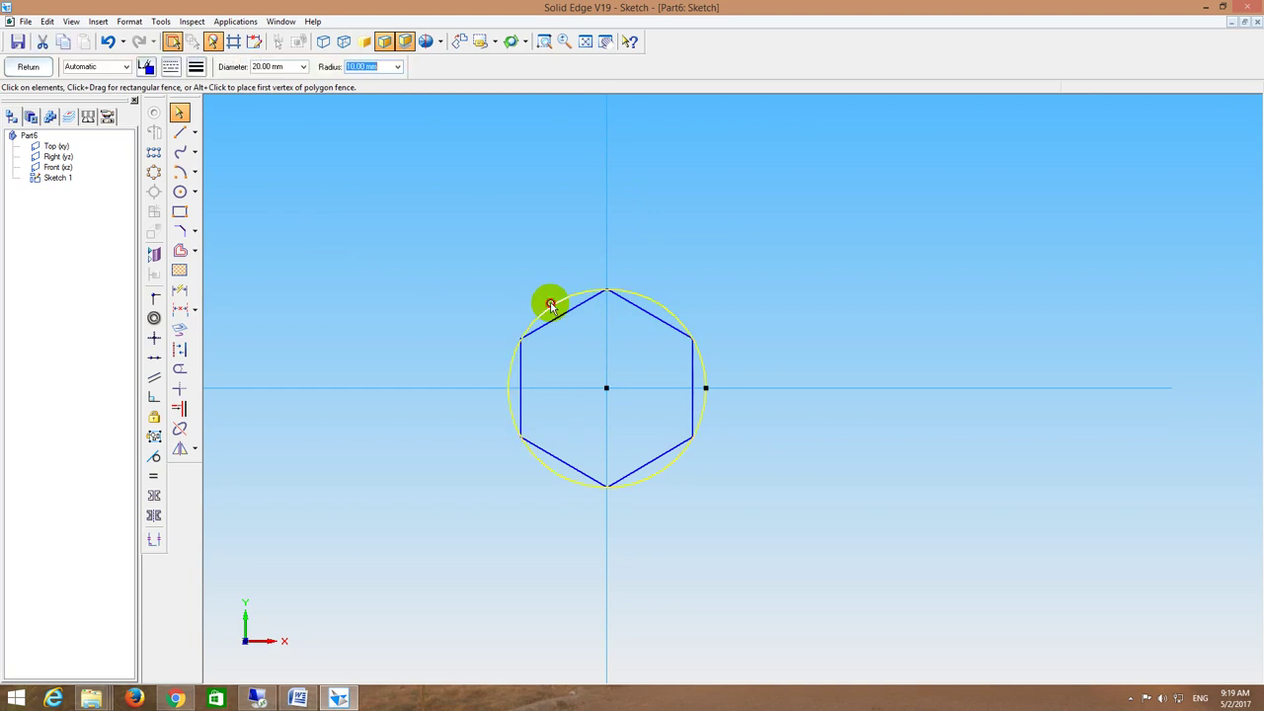
pyautogui.press('Delete')
pyautogui.click(20, 67)
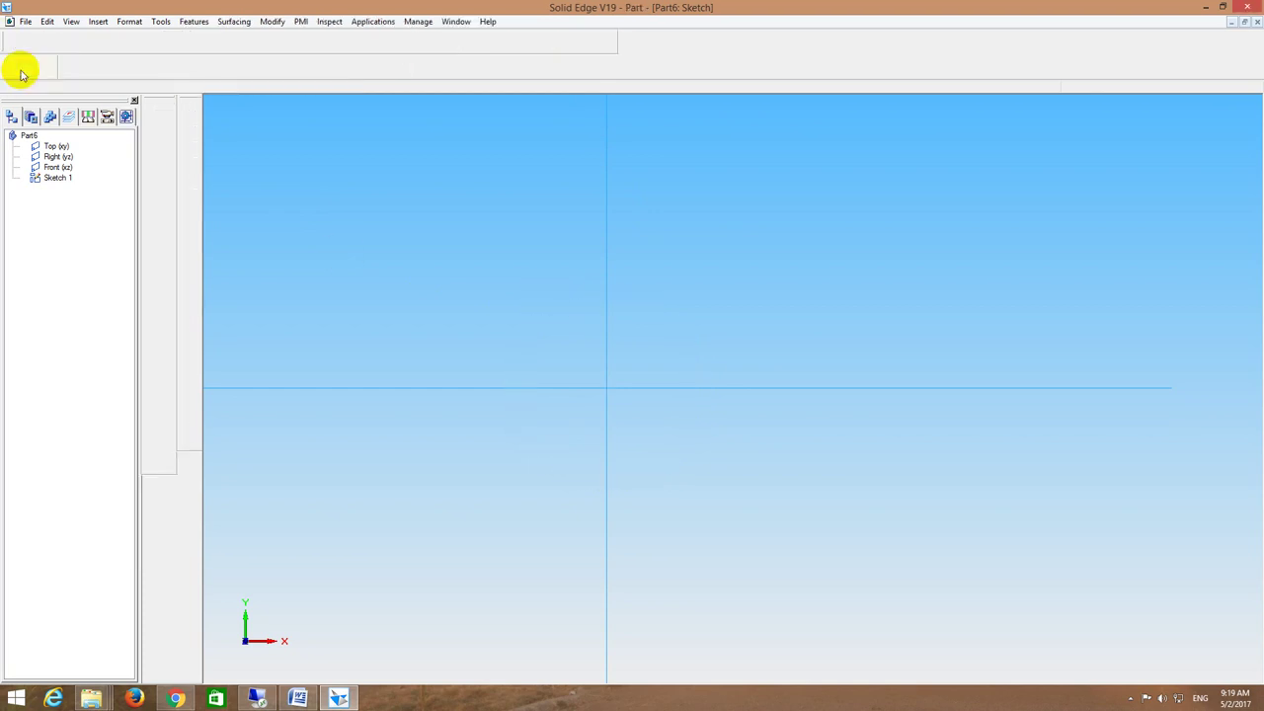
# Step: Extrude the hexagon sketch upward 8 mm to form the nut body
pyautogui.click(190, 160)
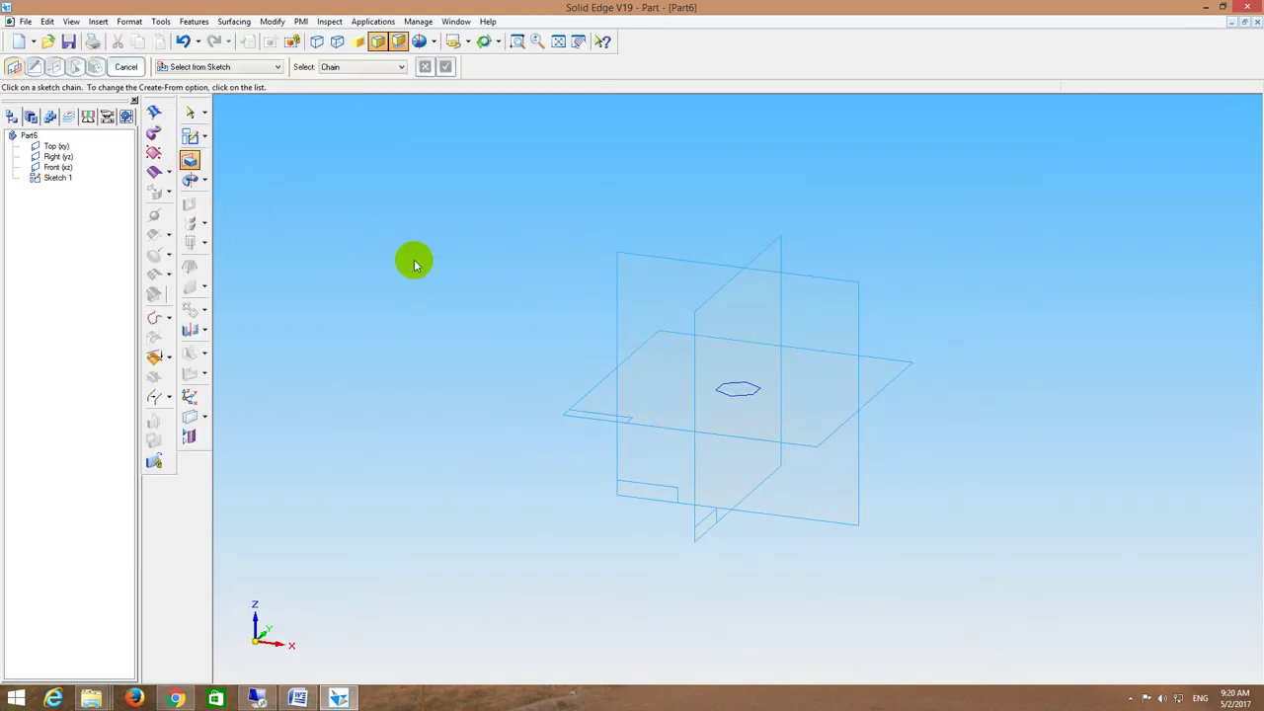
pyautogui.click(728, 396)
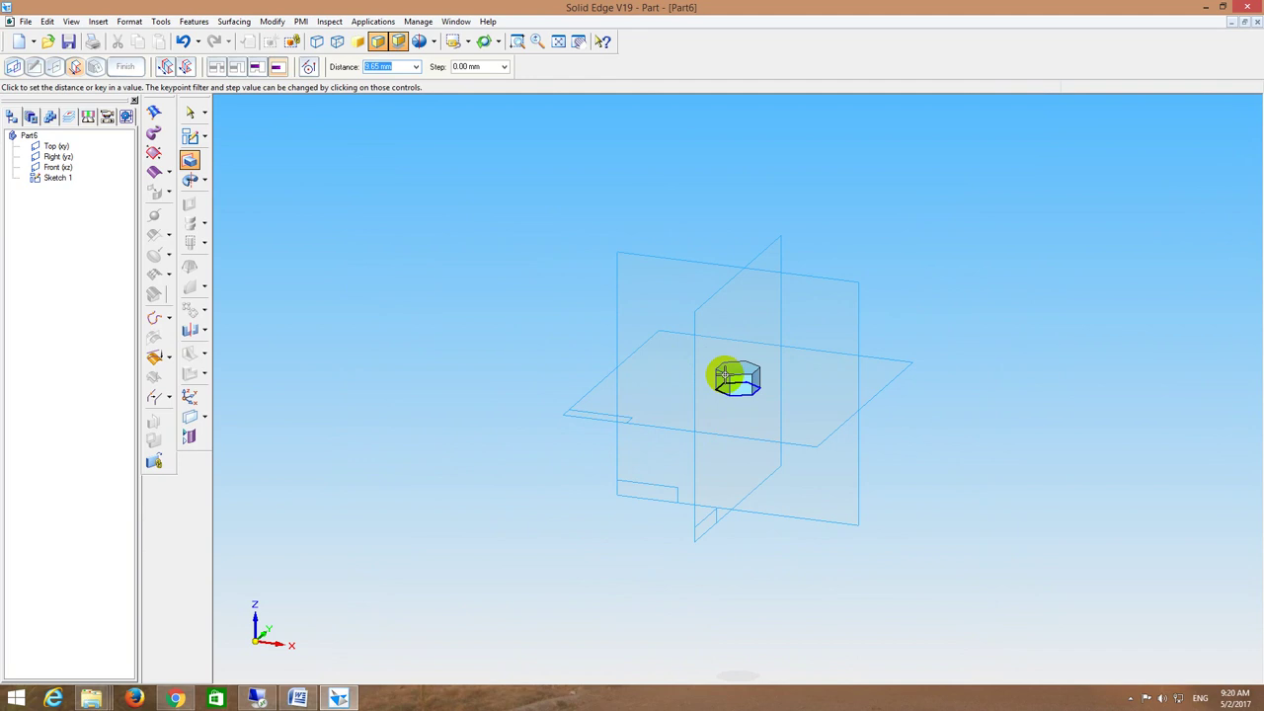
pyautogui.write('8')
pyautogui.press('Return')
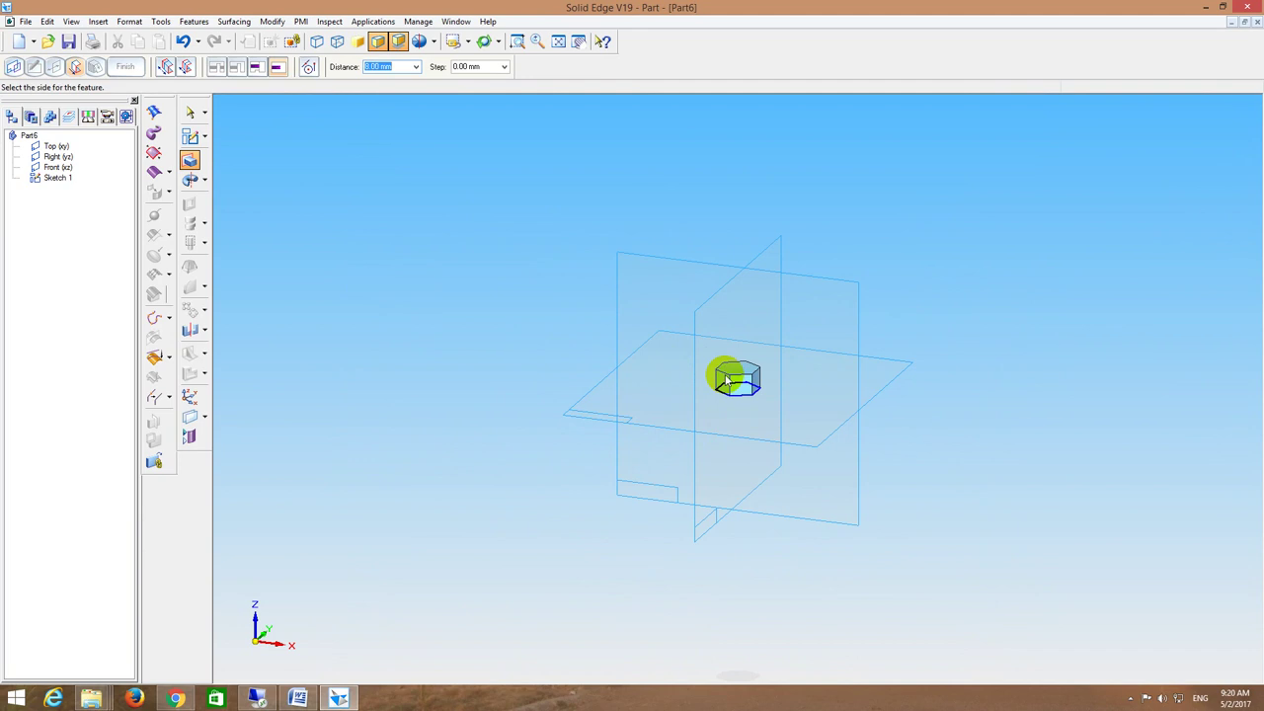
pyautogui.click(727, 380)
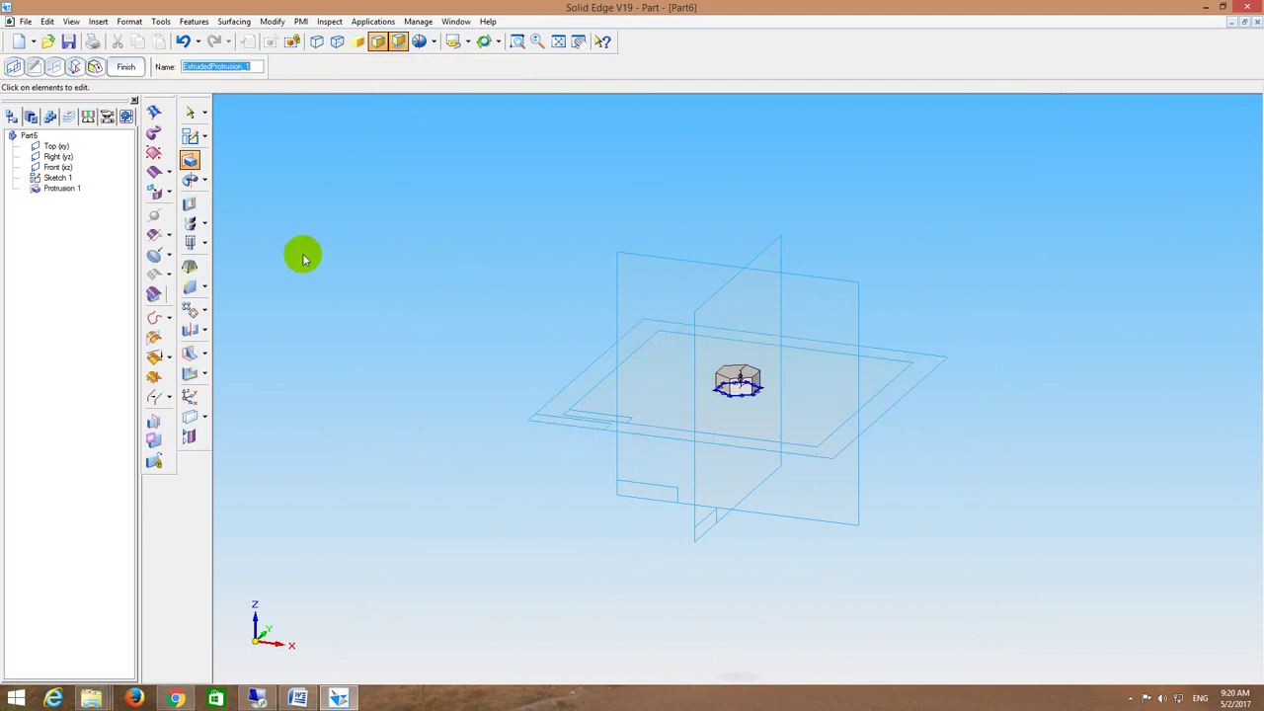
# Step: Start a hole on the nut's top face and set its type to Threaded
pyautogui.click(205, 242)
pyautogui.click(232, 243)
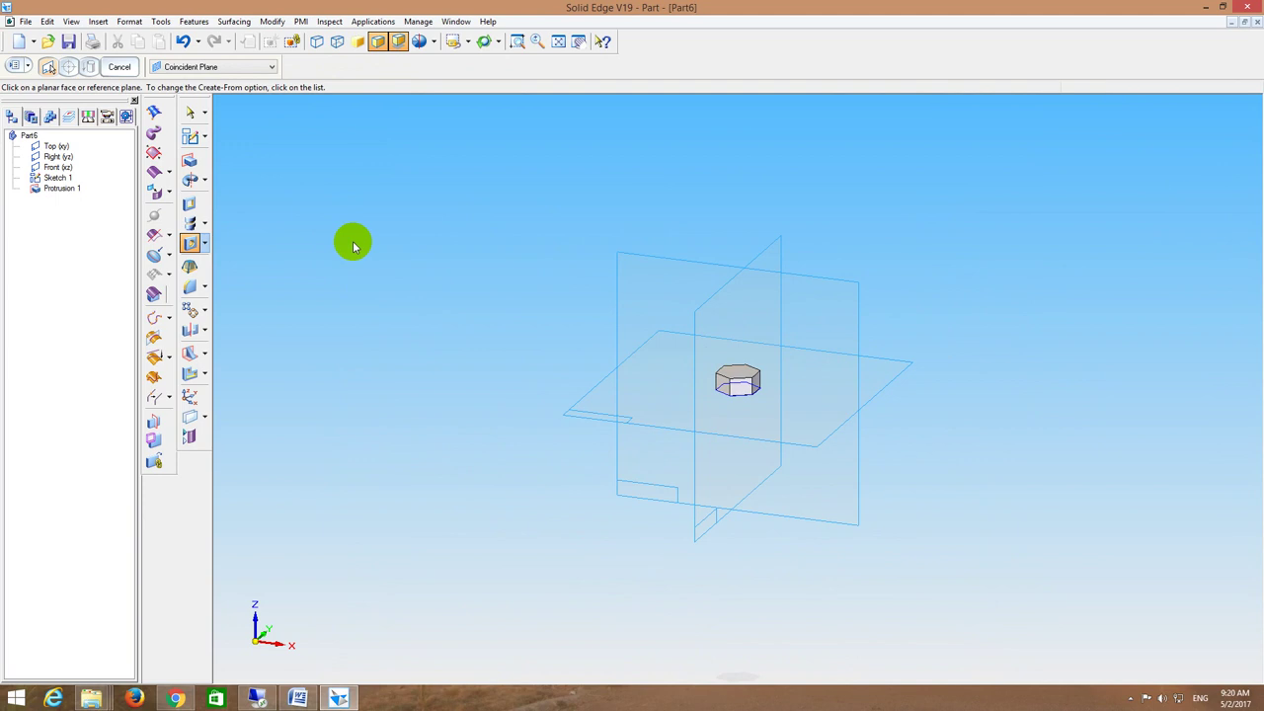
pyautogui.click(738, 369)
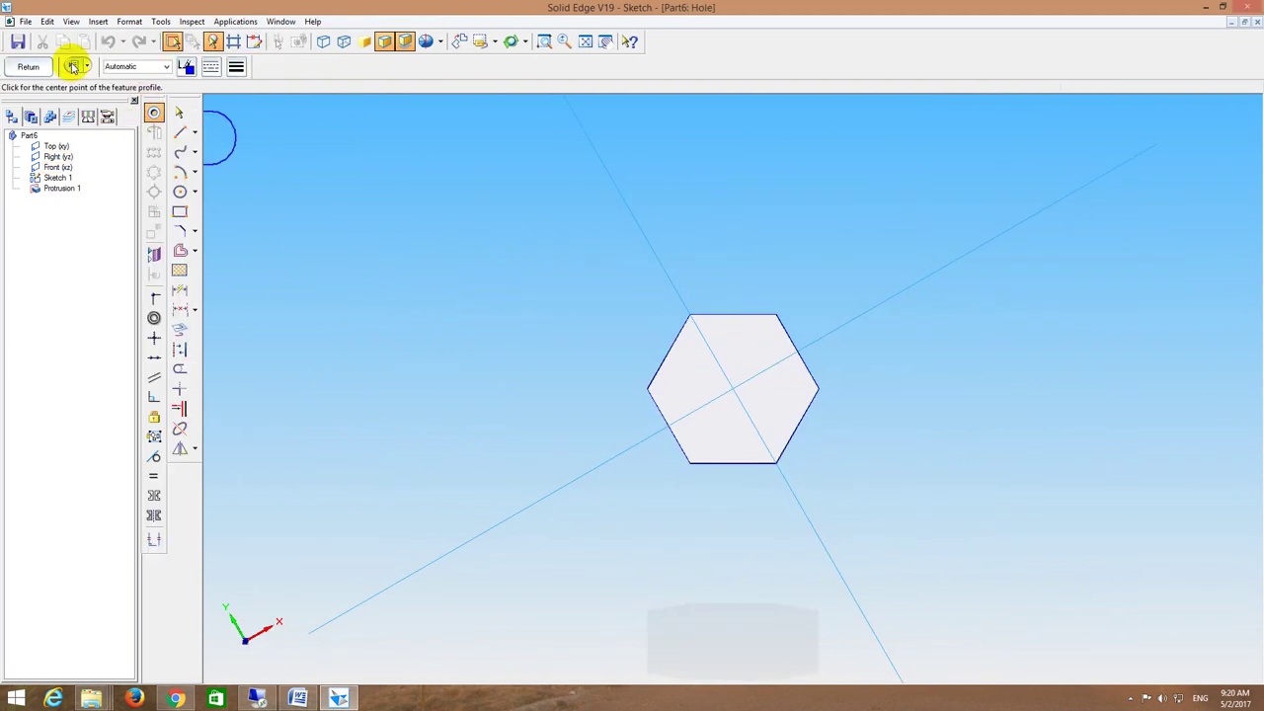
pyautogui.click(72, 66)
pyautogui.click(593, 277)
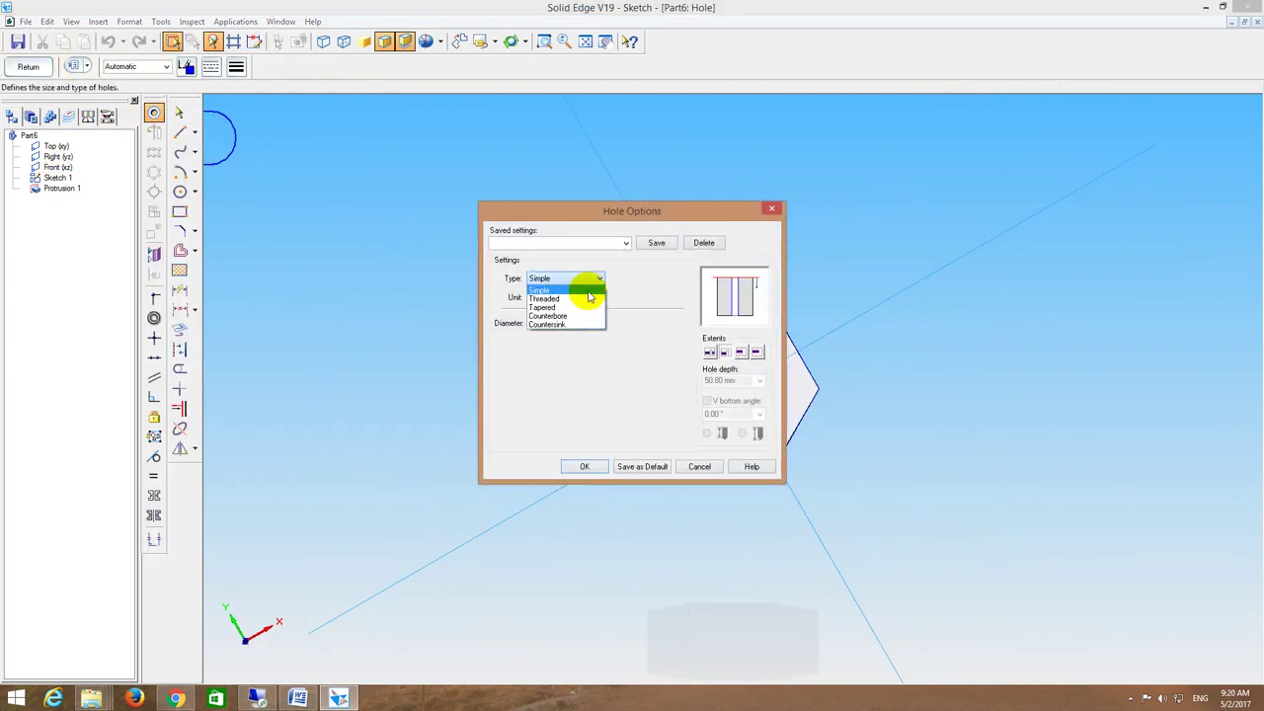
pyautogui.click(549, 298)
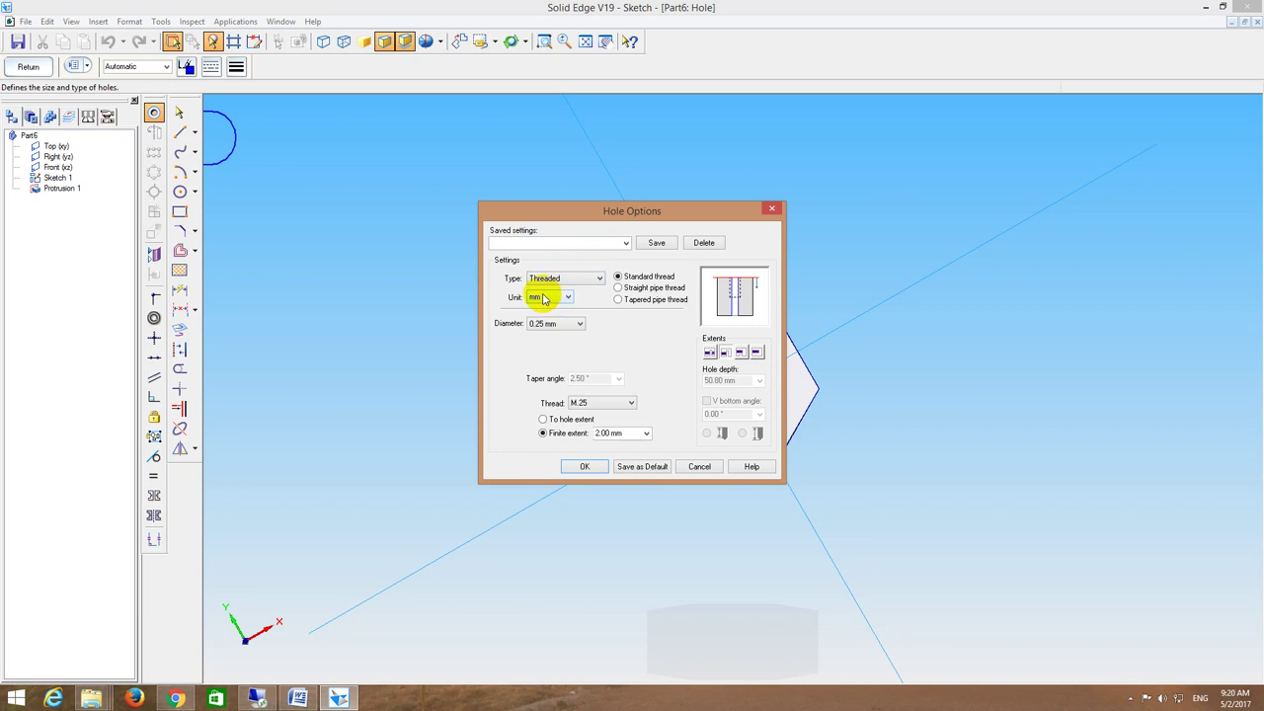
# Step: Set the hole diameter to 10 mm with an M10 thread running to the hole extent
pyautogui.click(546, 323)
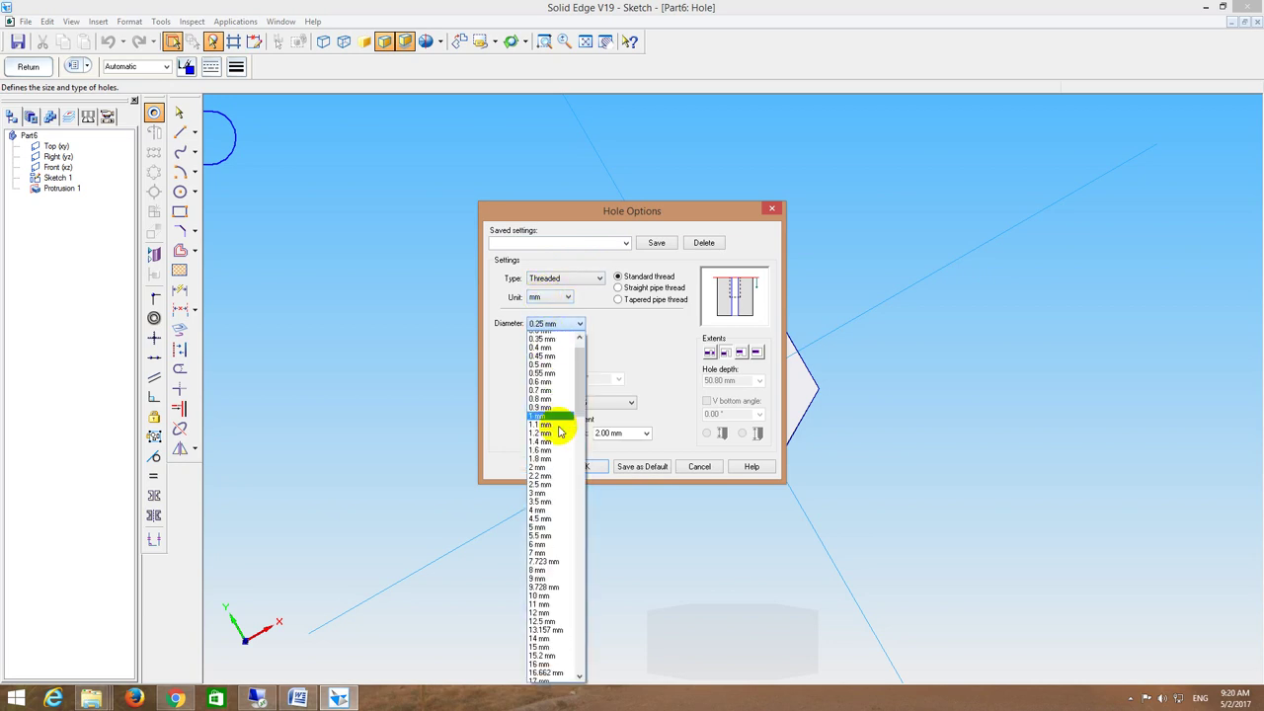
pyautogui.scroll(-5, 559, 432)
pyautogui.scroll(-1, 559, 431)
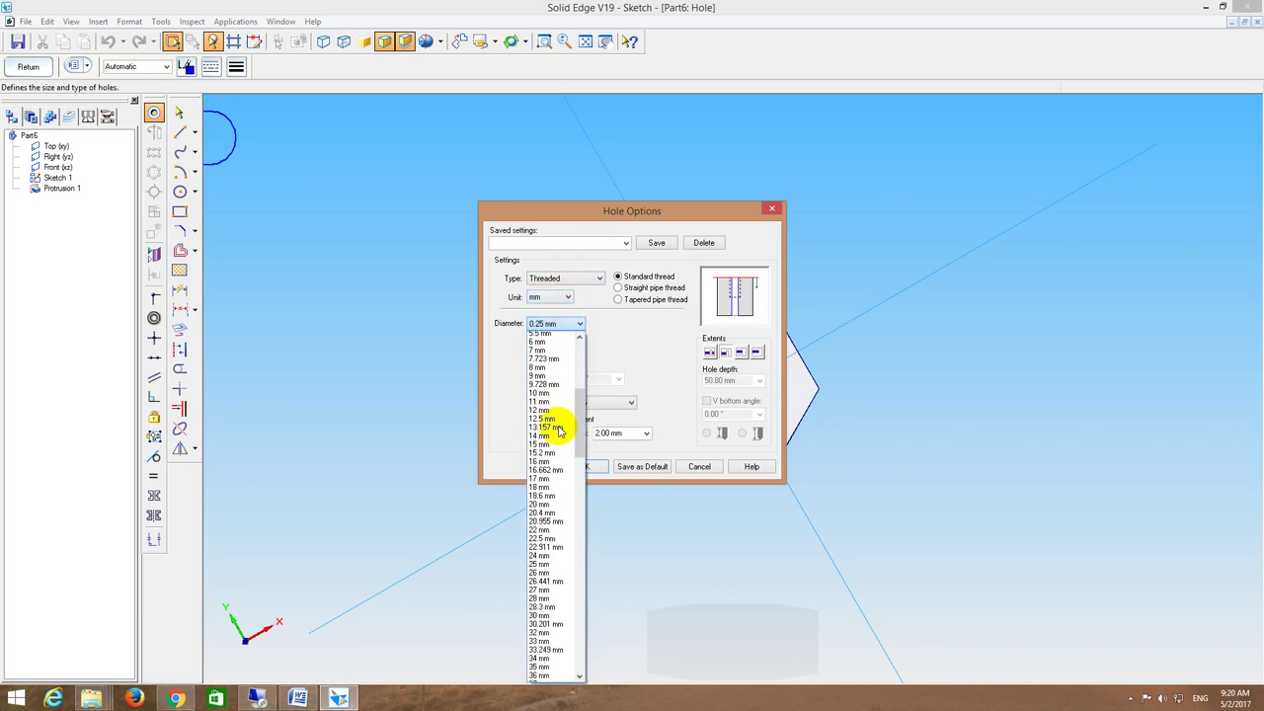
pyautogui.click(559, 431)
pyautogui.click(562, 331)
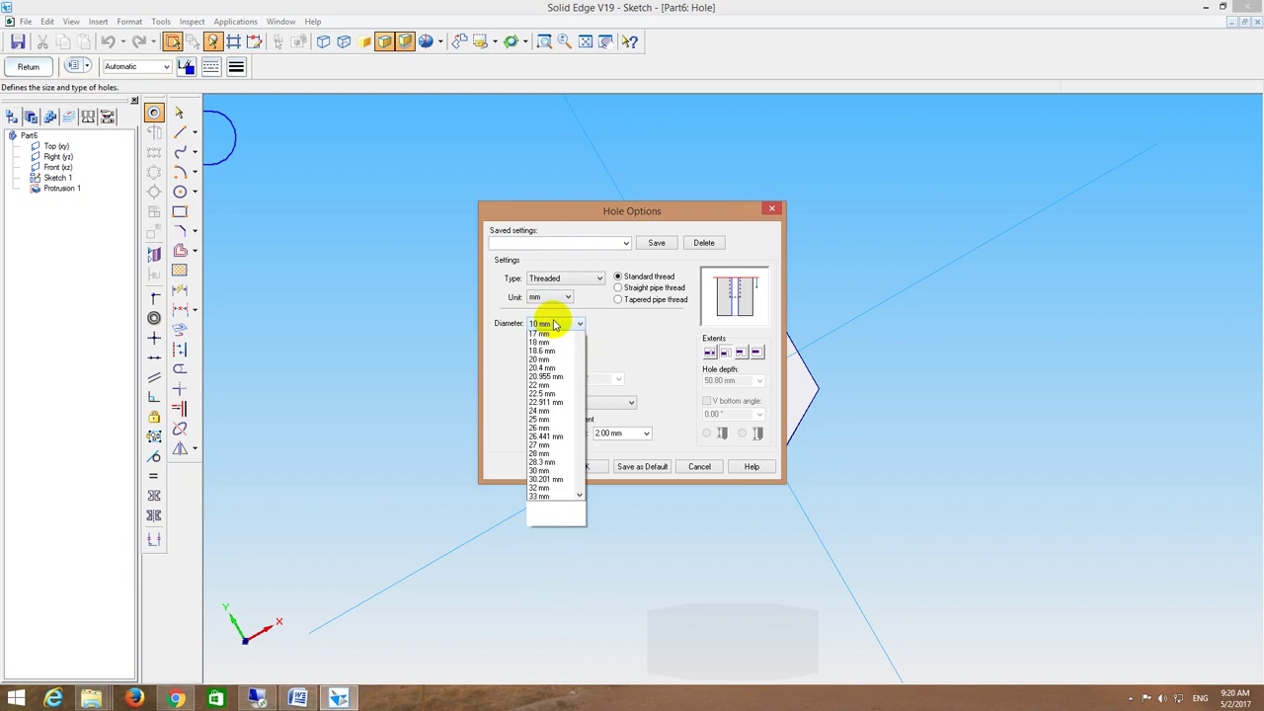
pyautogui.scroll(3, 549, 370)
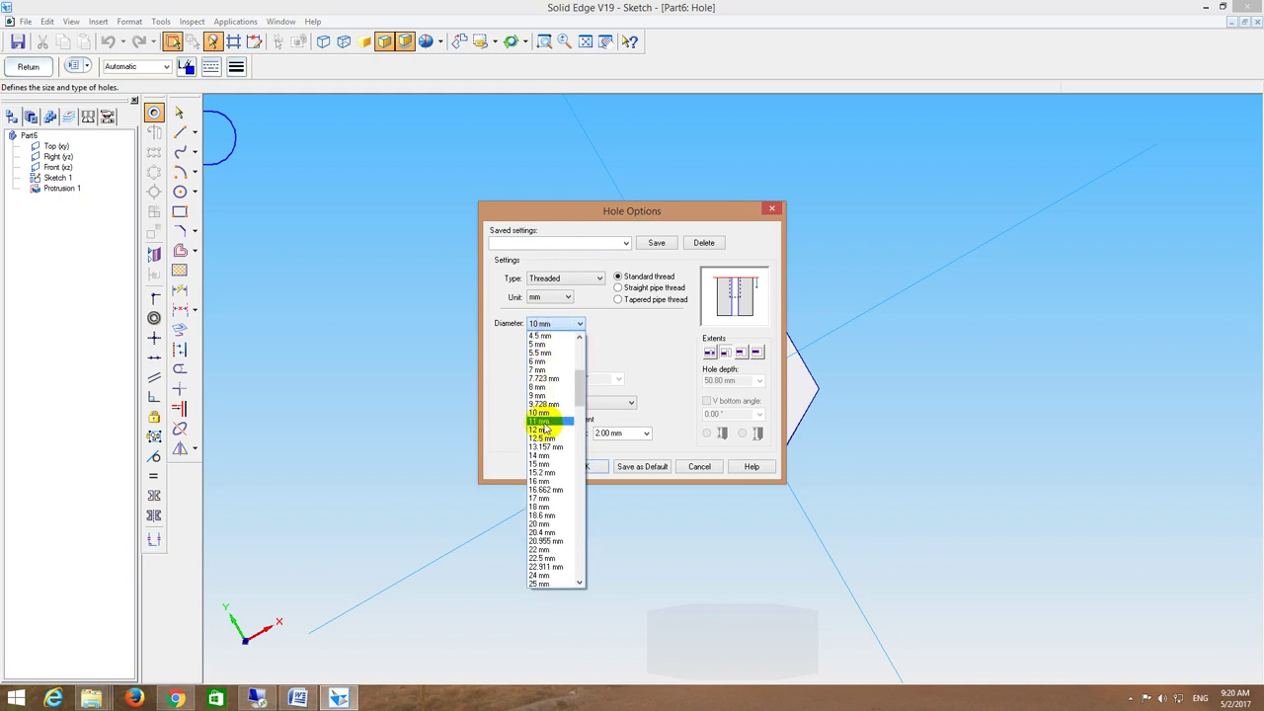
pyautogui.click(538, 412)
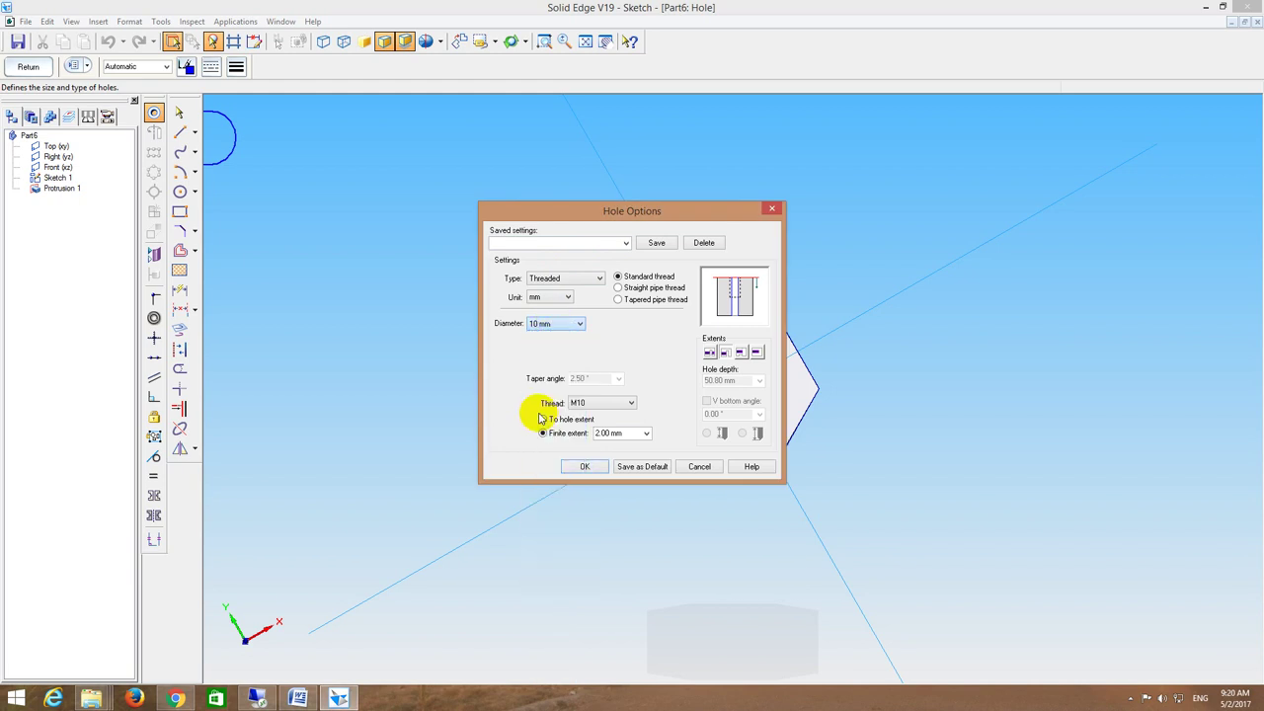
pyautogui.click(609, 403)
pyautogui.click(598, 418)
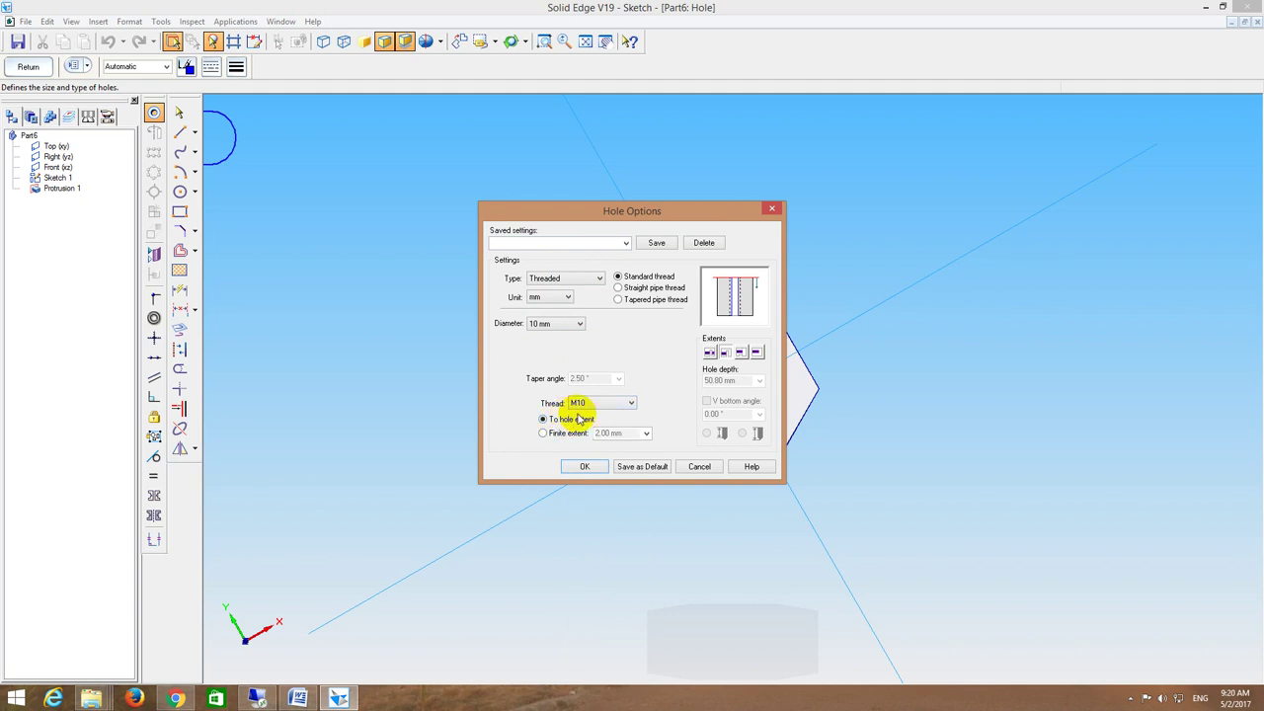
pyautogui.click(584, 467)
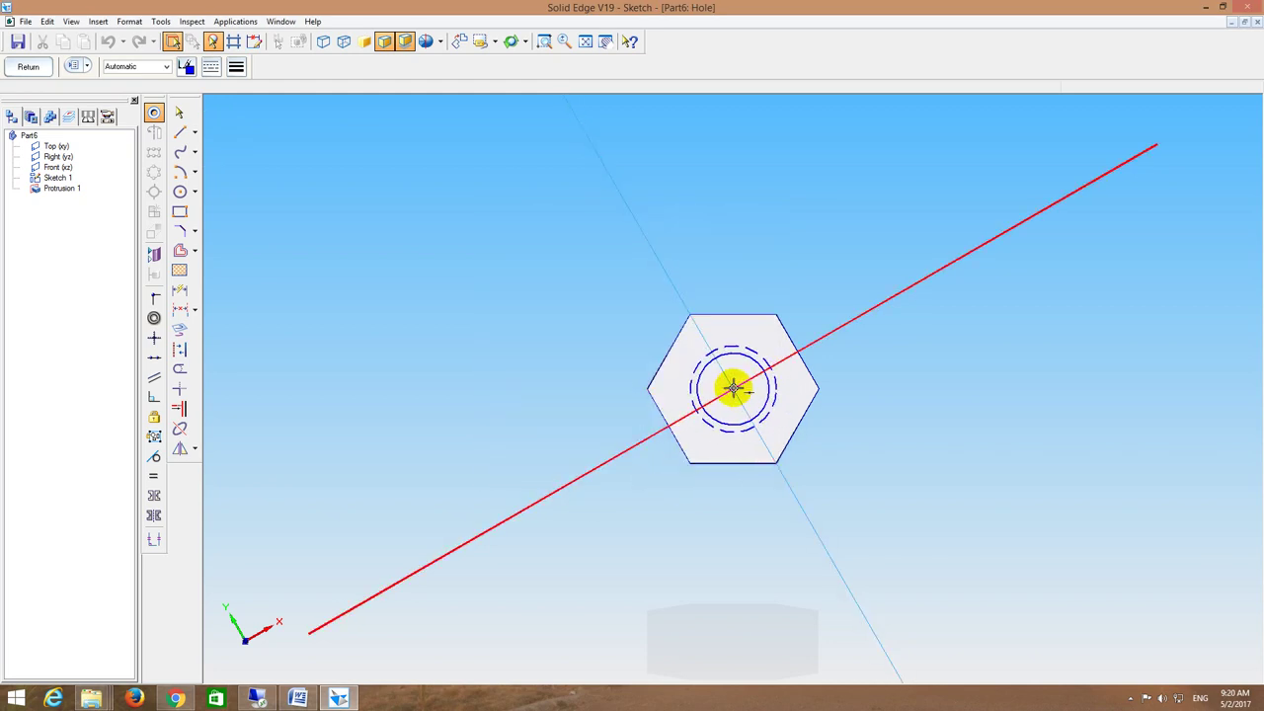
# Step: Place the threaded hole at the centre of the hexagonal face and cut it through the nut body
pyautogui.click(733, 388)
pyautogui.click(28, 67)
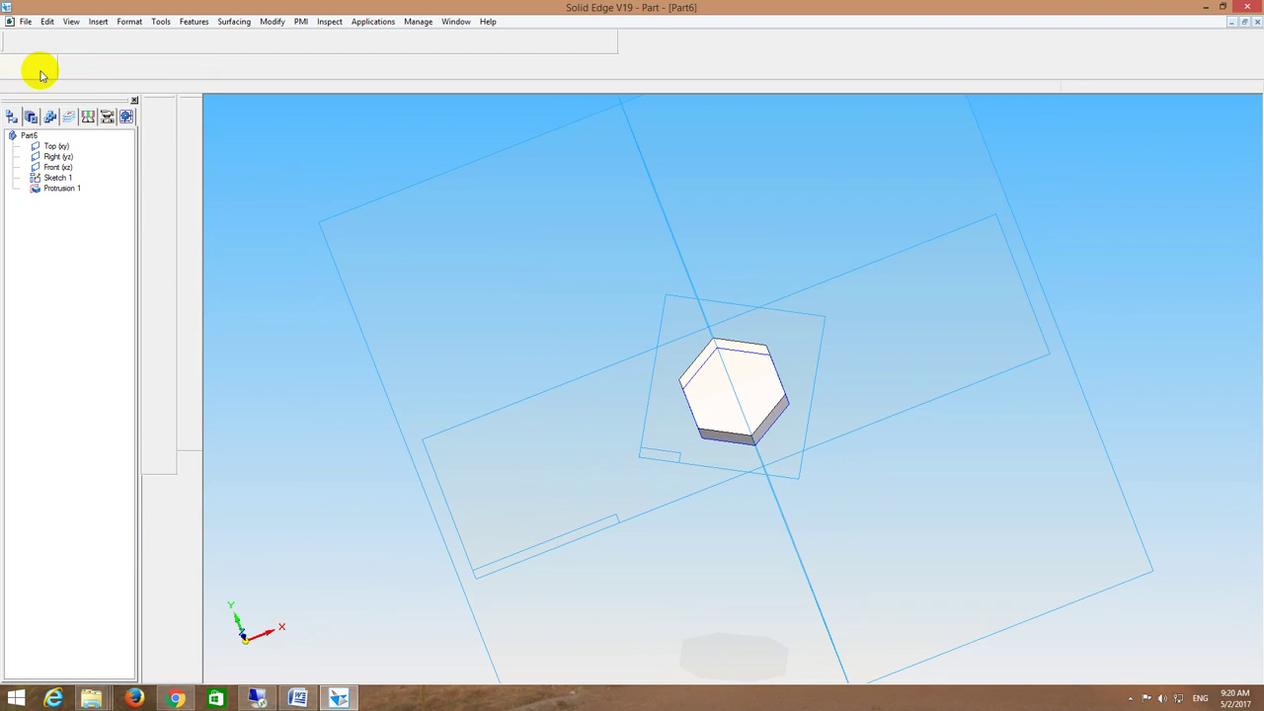
pyautogui.click(457, 446)
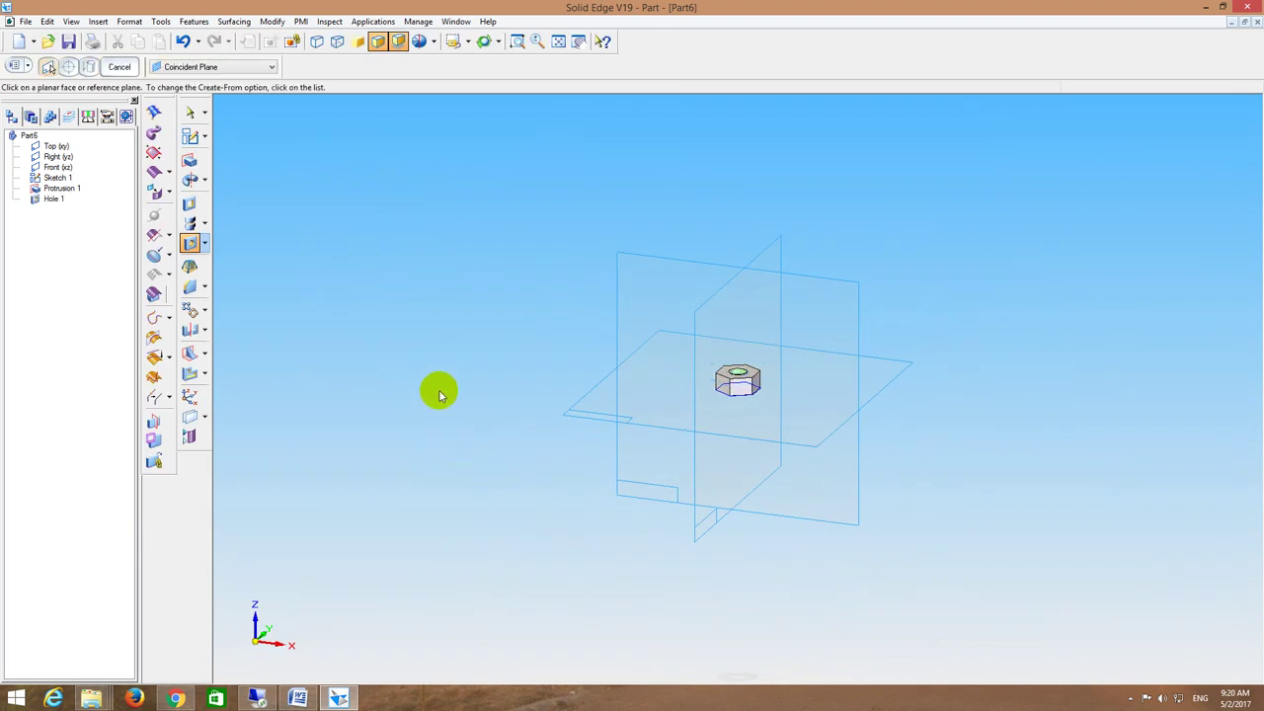
pyautogui.moveTo(485, 305); pyautogui.dragTo(485, 355, button='middle')
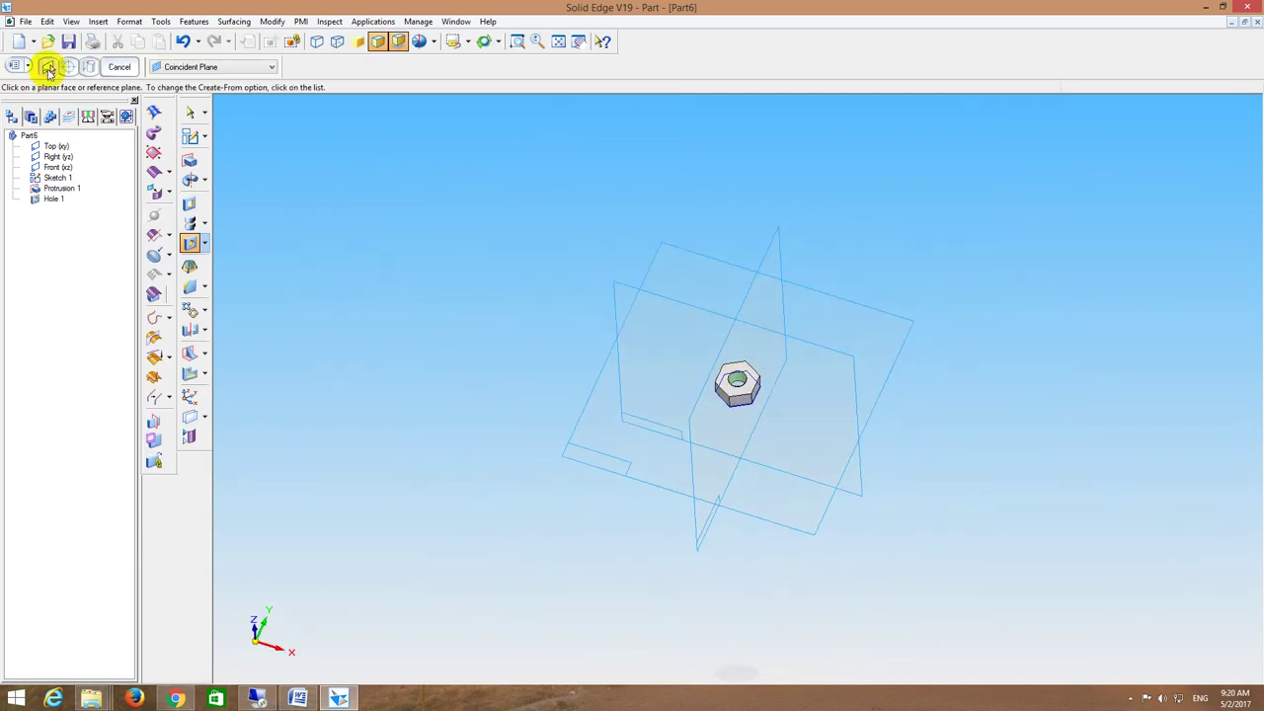
# Step: Save the part as 6_Nut in the Plumber Block folder
pyautogui.click(67, 41)
pyautogui.click(135, 293)
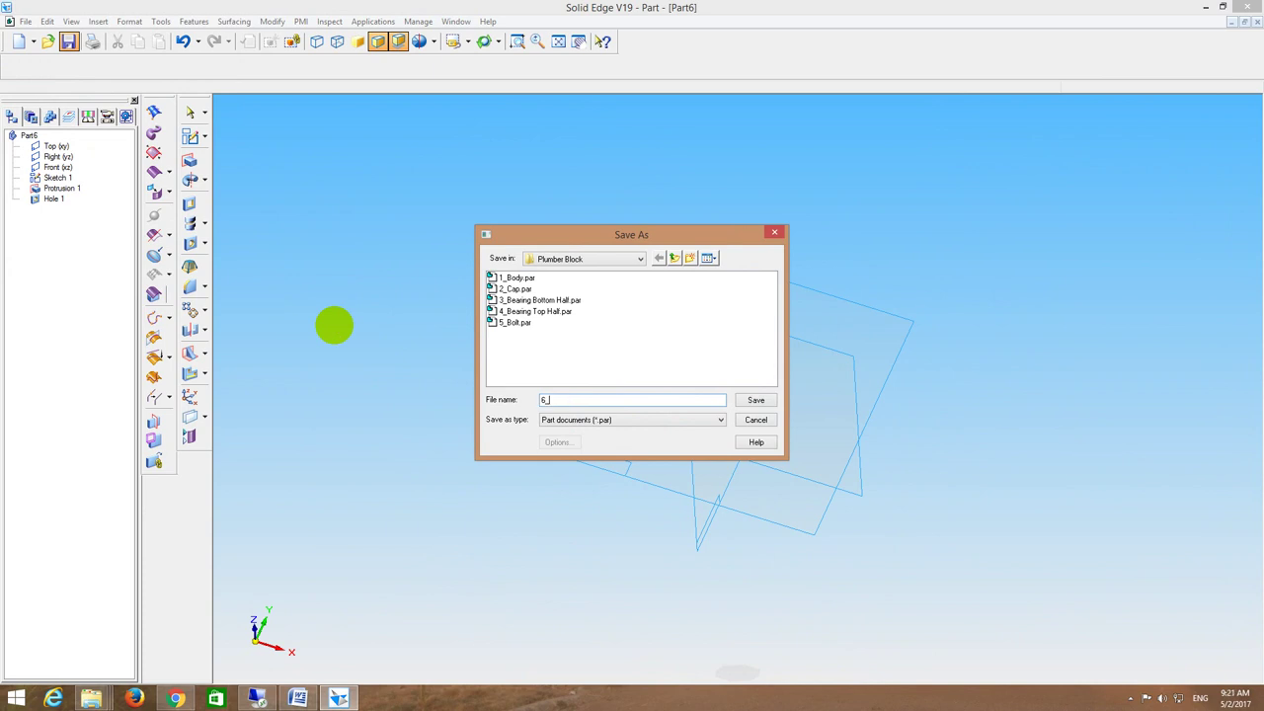
pyautogui.write('6_Nut')
pyautogui.press('Return')
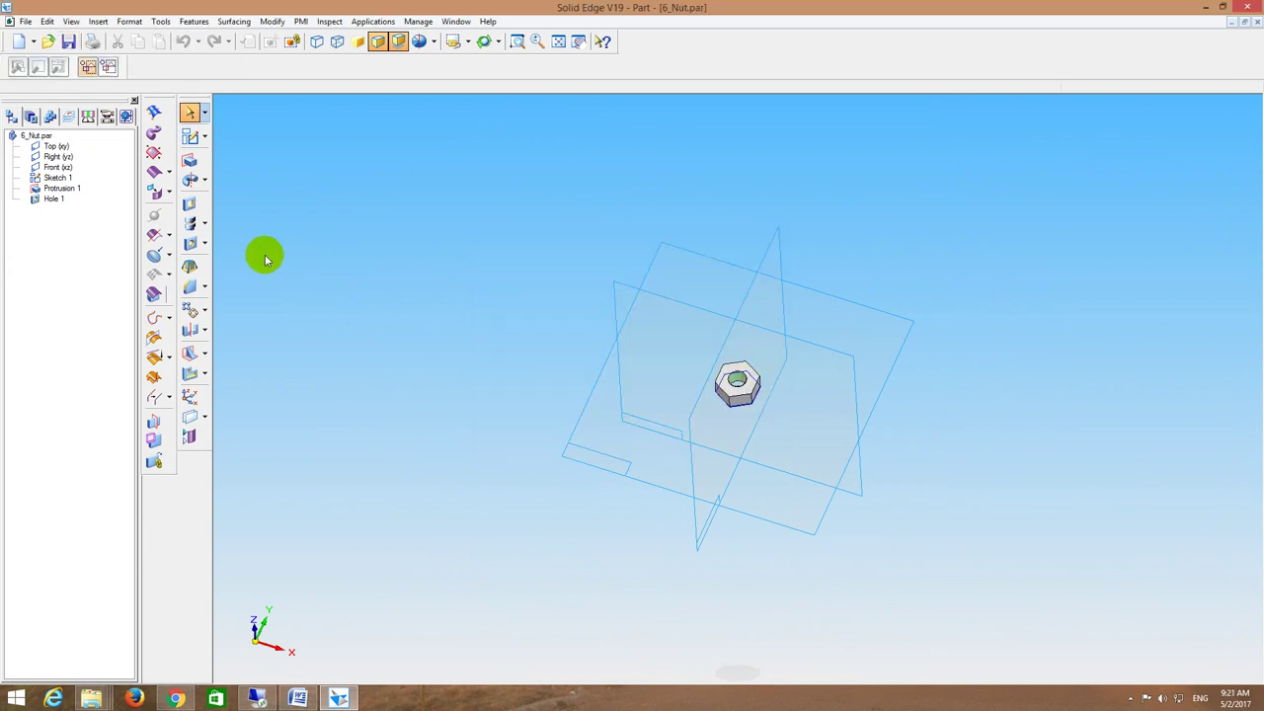
pyautogui.moveTo(297, 261); pyautogui.dragTo(409, 231, button='middle')
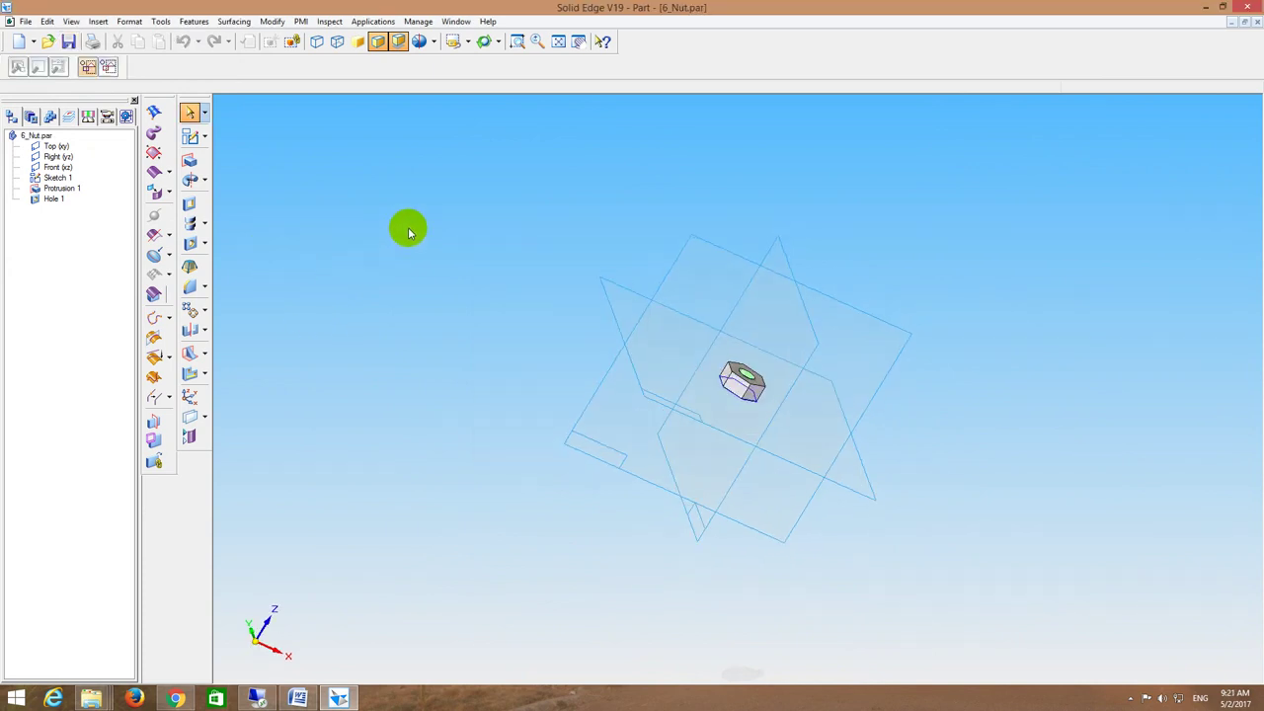
pyautogui.click(480, 45)
pyautogui.click(472, 75)
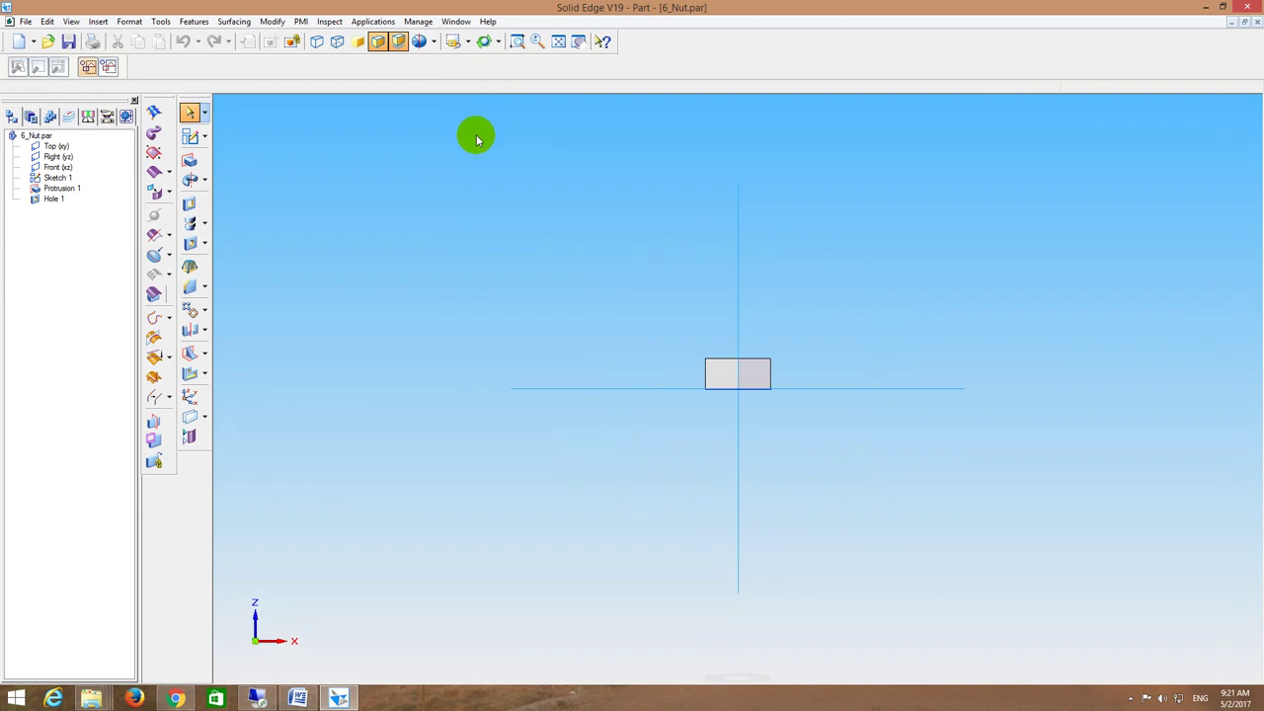
pyautogui.click(550, 42)
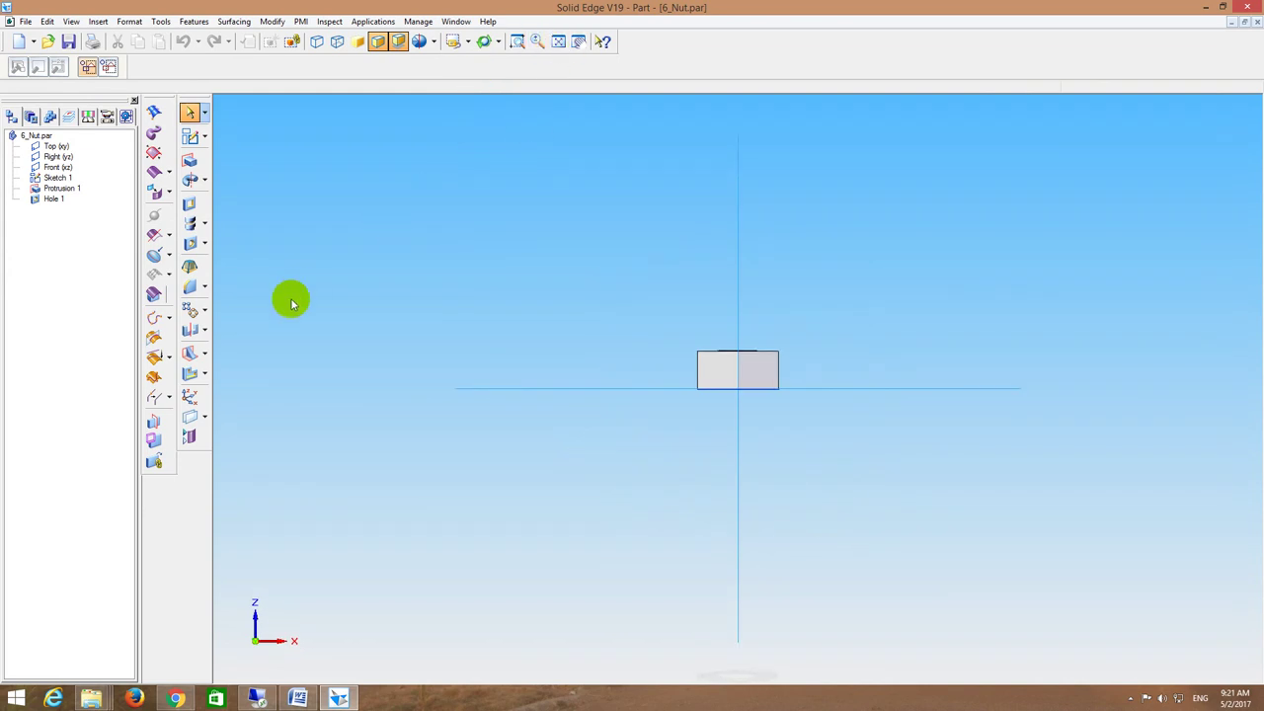
pyautogui.hotkey('ctrl', 'i')
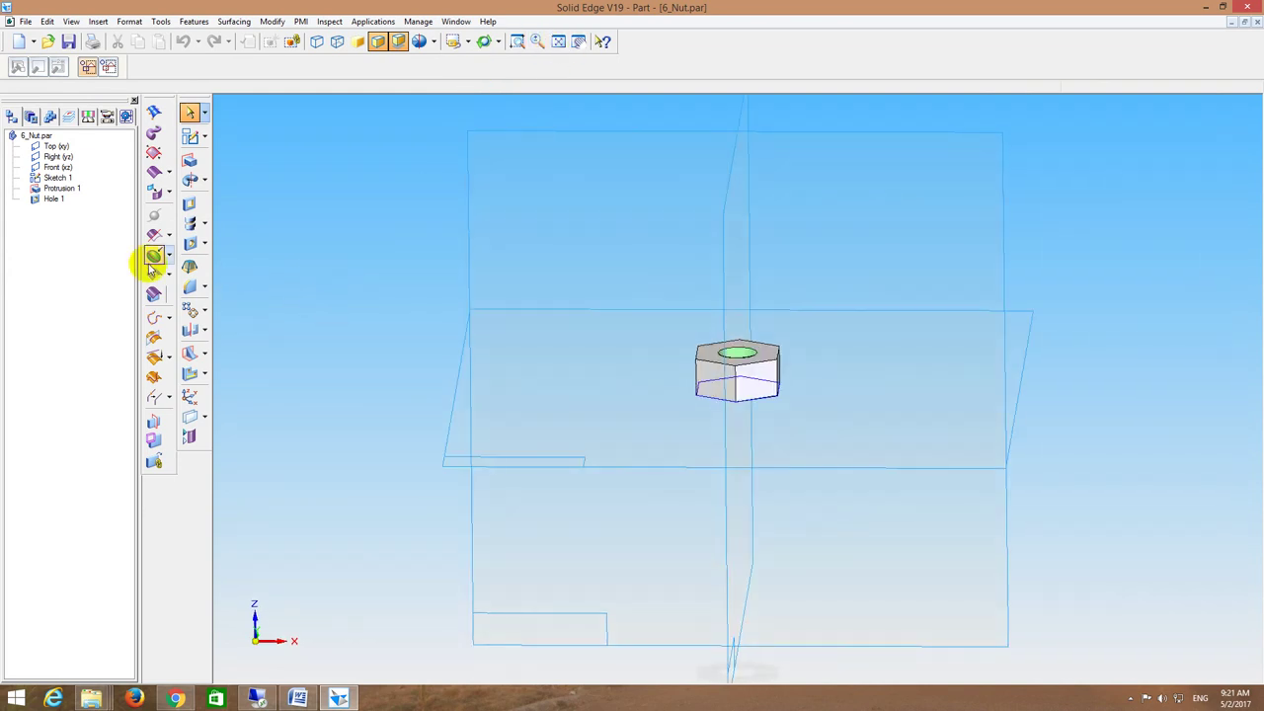
pyautogui.click(197, 286)
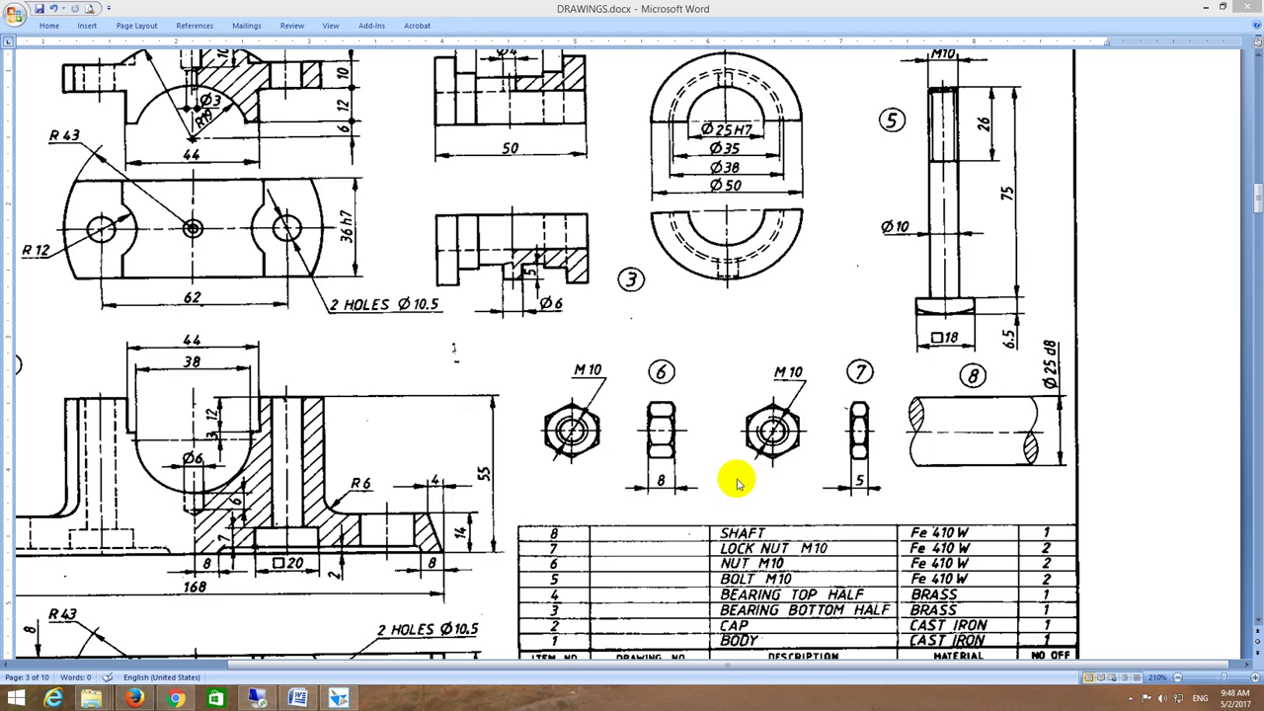
# Step: Switch to Solid Edge and create a new solid part for the lock nut
pyautogui.click(334, 701)
pyautogui.click(349, 163)
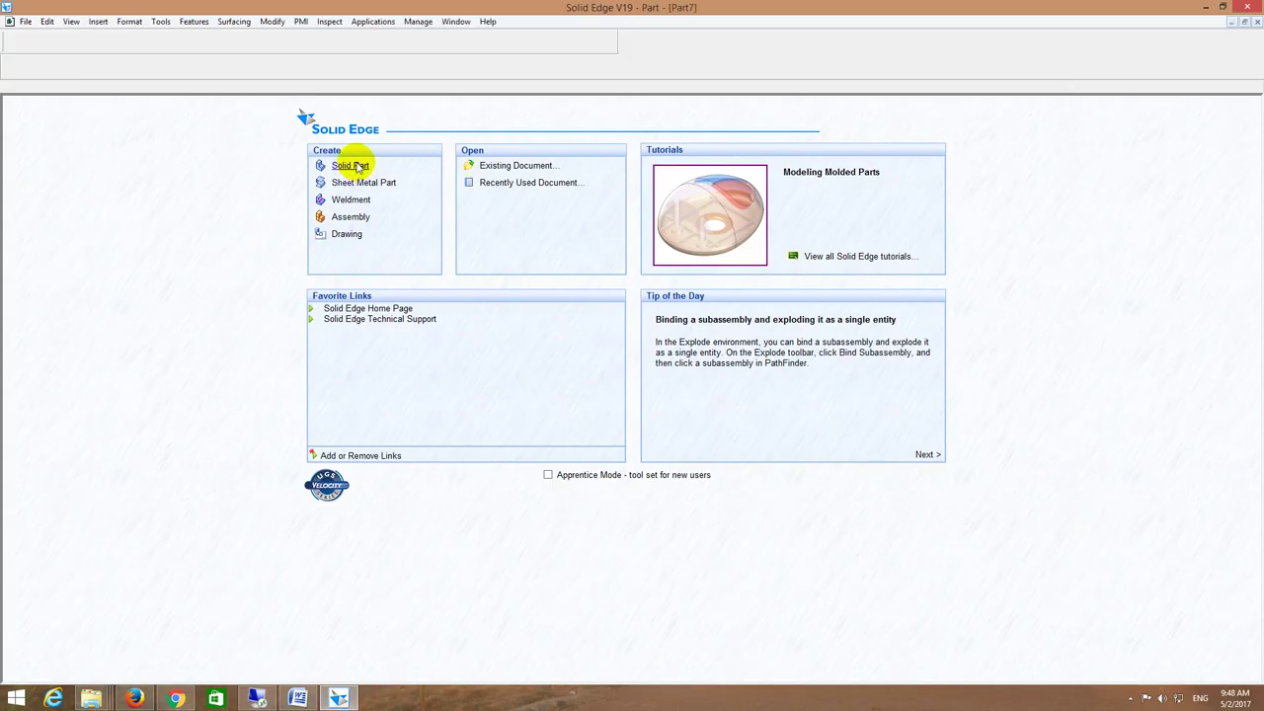
pyautogui.click(189, 135)
pyautogui.click(654, 265)
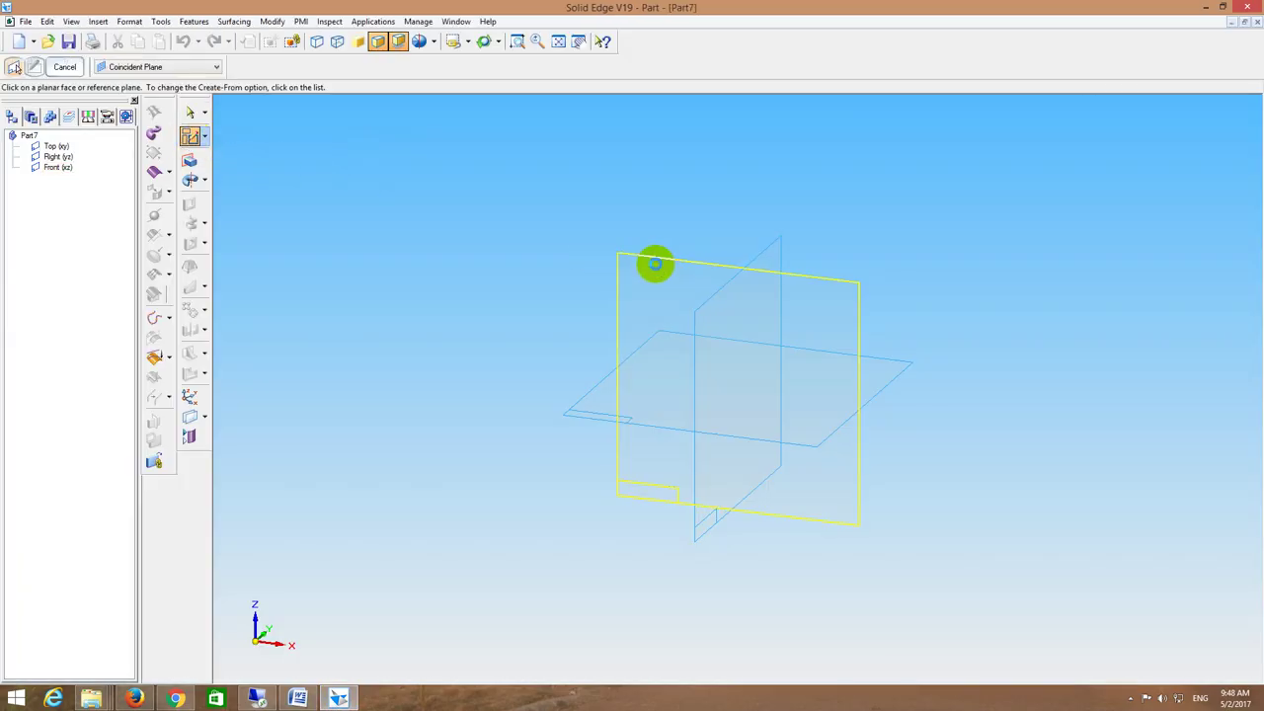
pyautogui.click(54, 67)
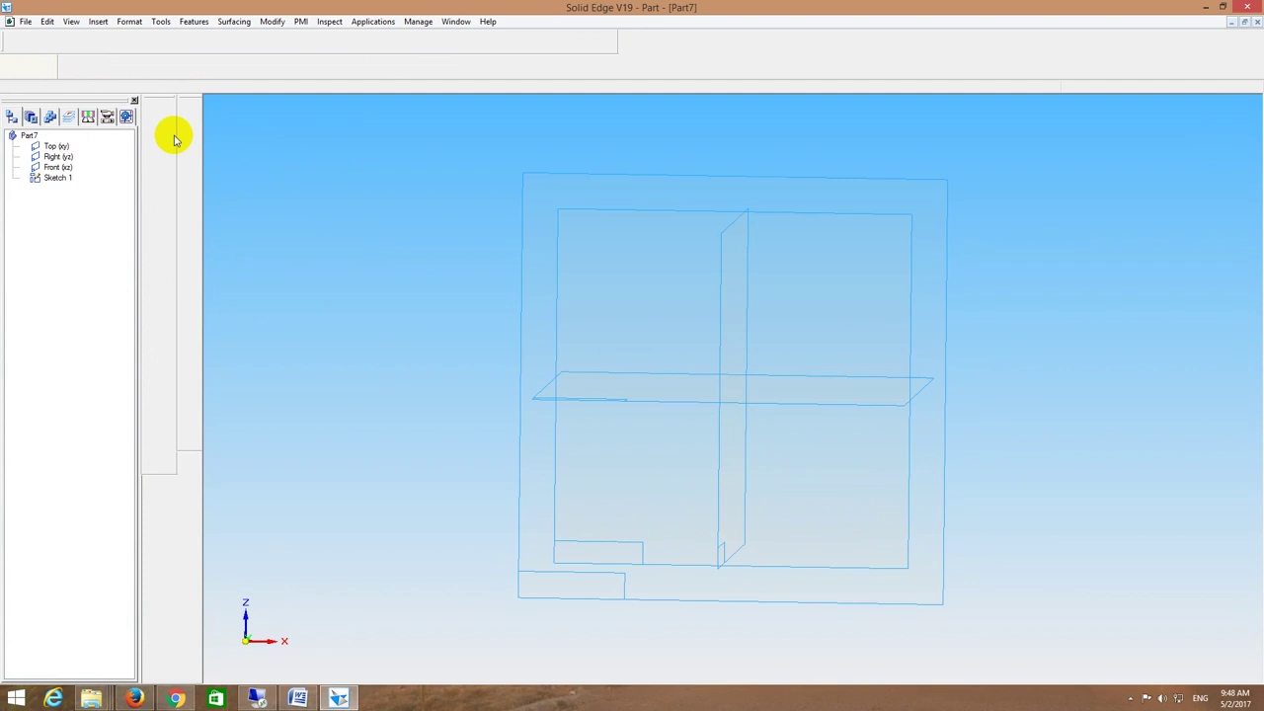
# Step: Start a sketch on the top (xy) plane and draw a 20 mm diameter circle centred on the origin
pyautogui.click(190, 135)
pyautogui.click(586, 415)
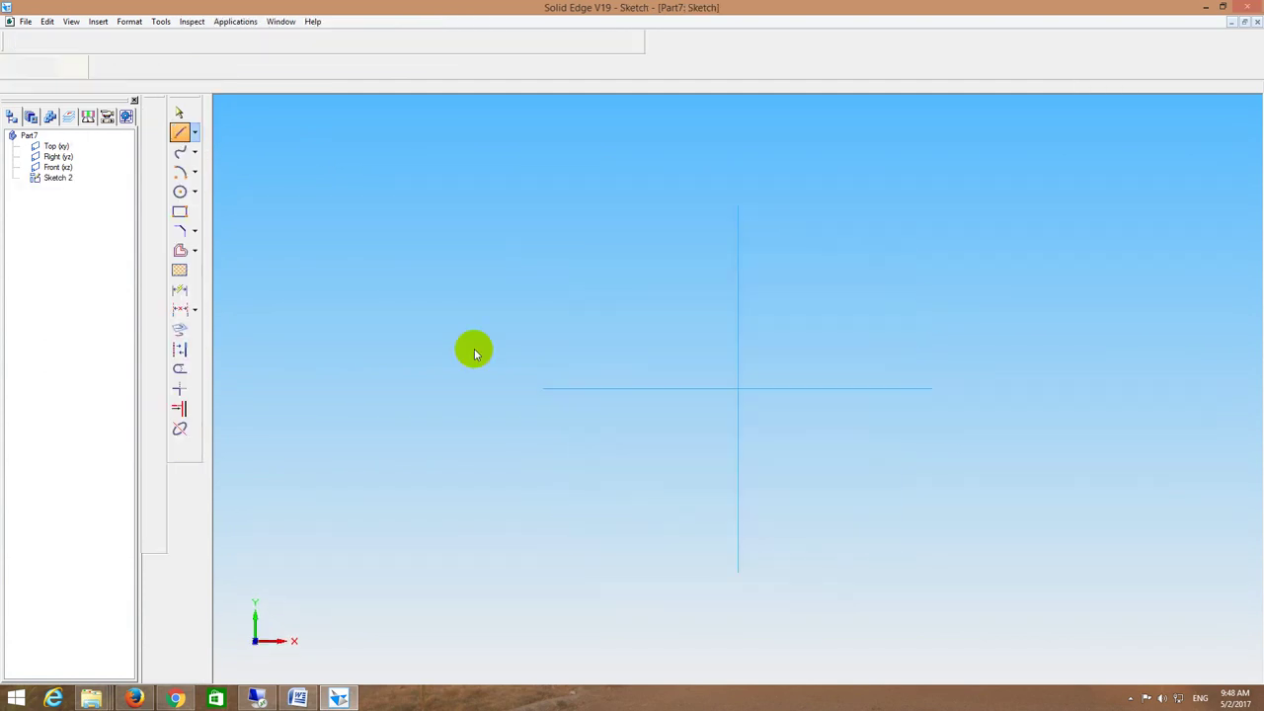
pyautogui.click(186, 193)
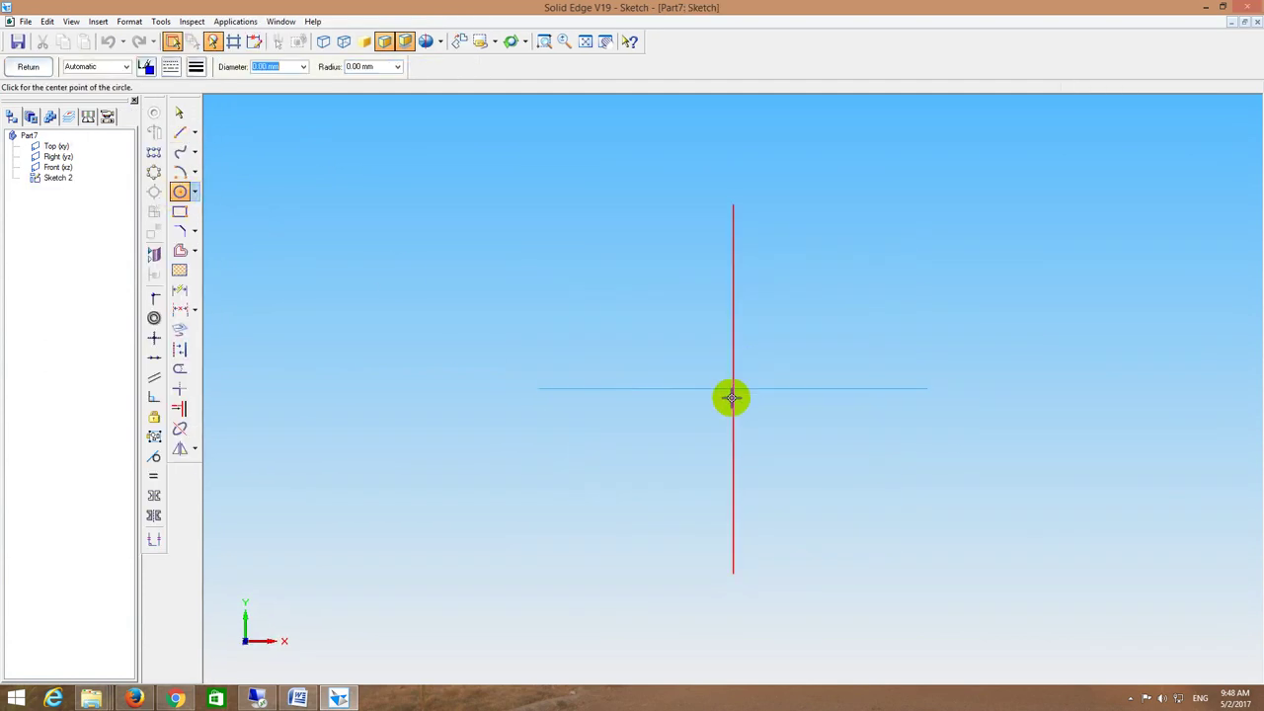
pyautogui.click(732, 390)
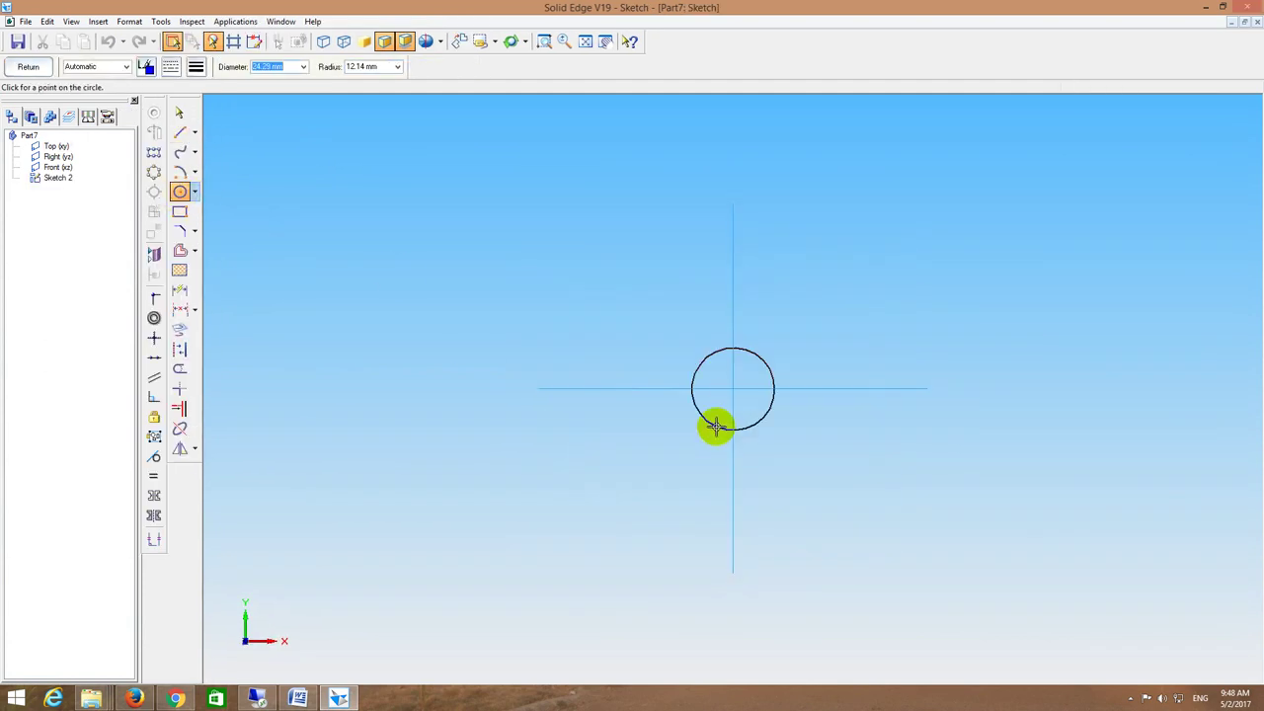
pyautogui.write('20')
pyautogui.press('Return')
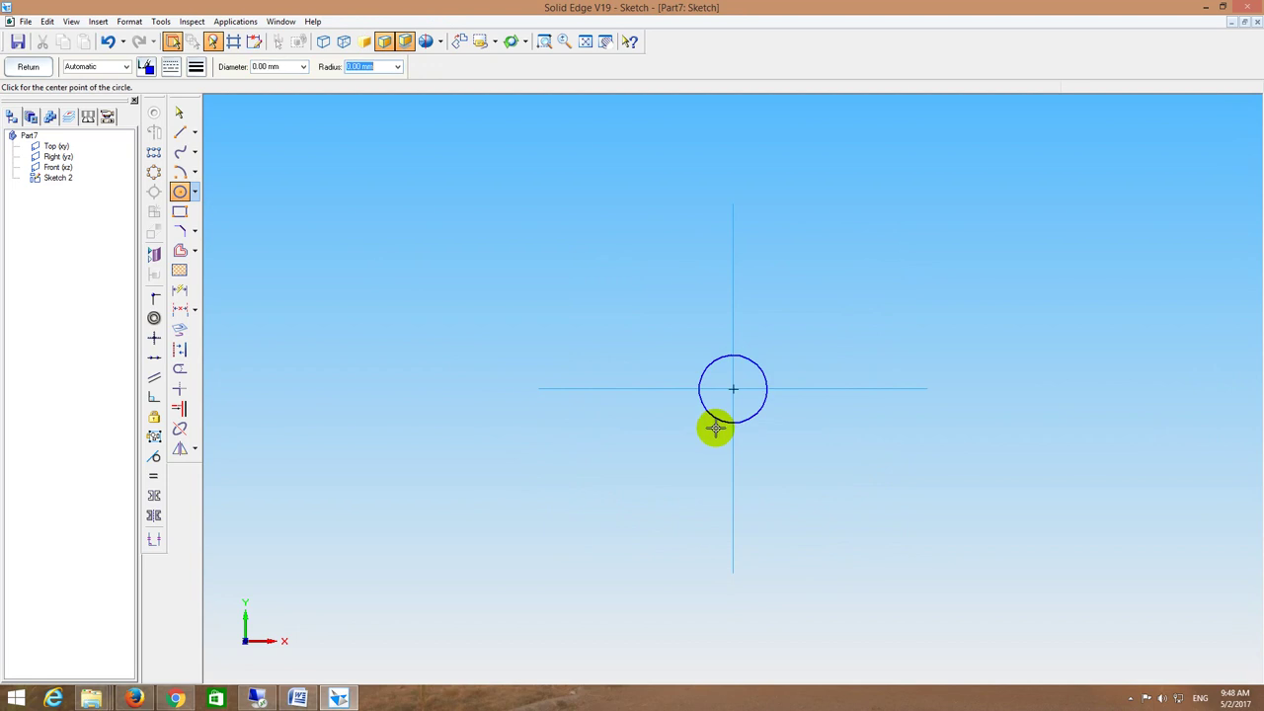
# Step: Draw three connected 10 mm chords from the circle's lowest point up its right half, at 30°, vertical and 150°
pyautogui.click(544, 41)
pyautogui.moveTo(681, 330); pyautogui.dragTo(811, 448)
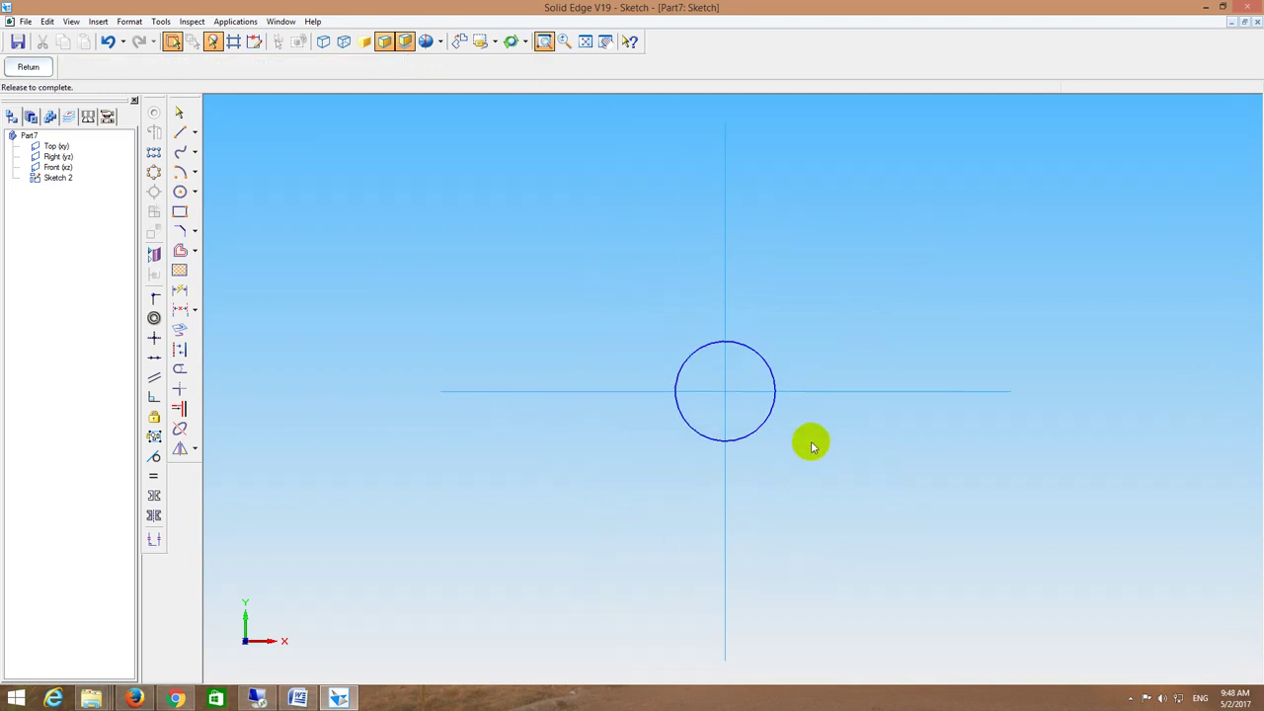
pyautogui.press('Escape')
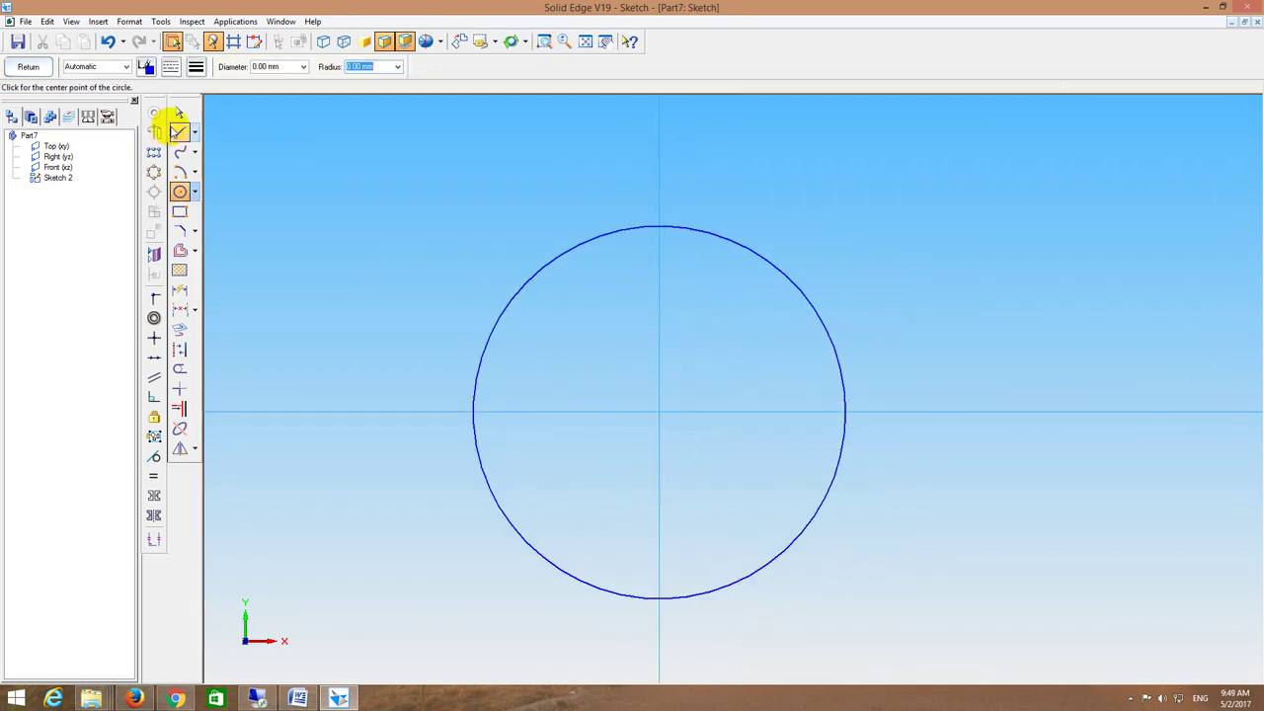
pyautogui.click(177, 131)
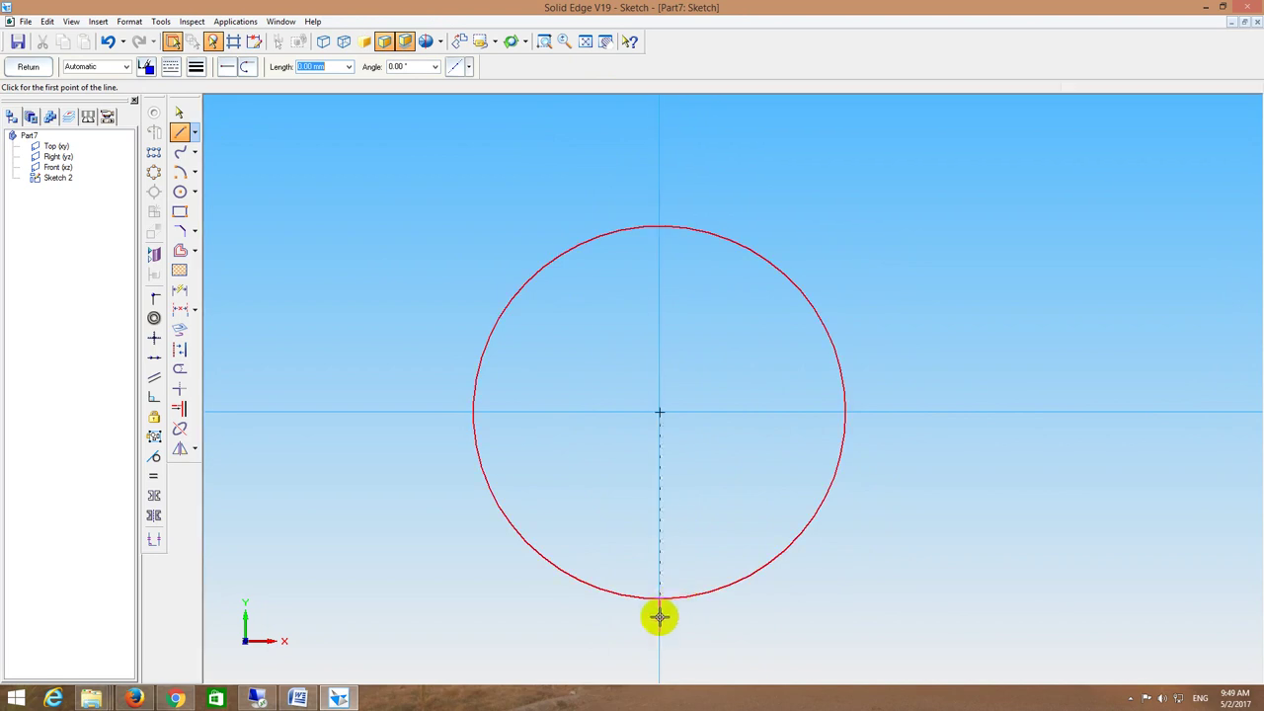
pyautogui.write('1')
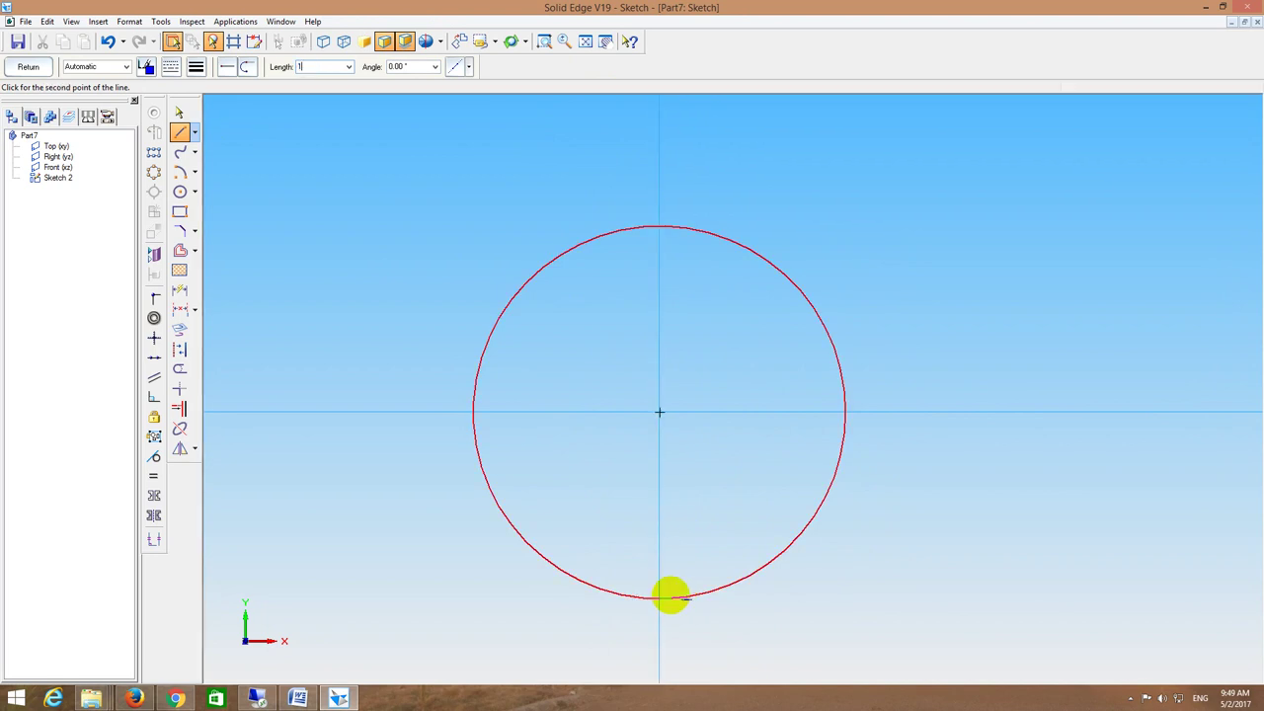
pyautogui.write('30')
pyautogui.press('Return')
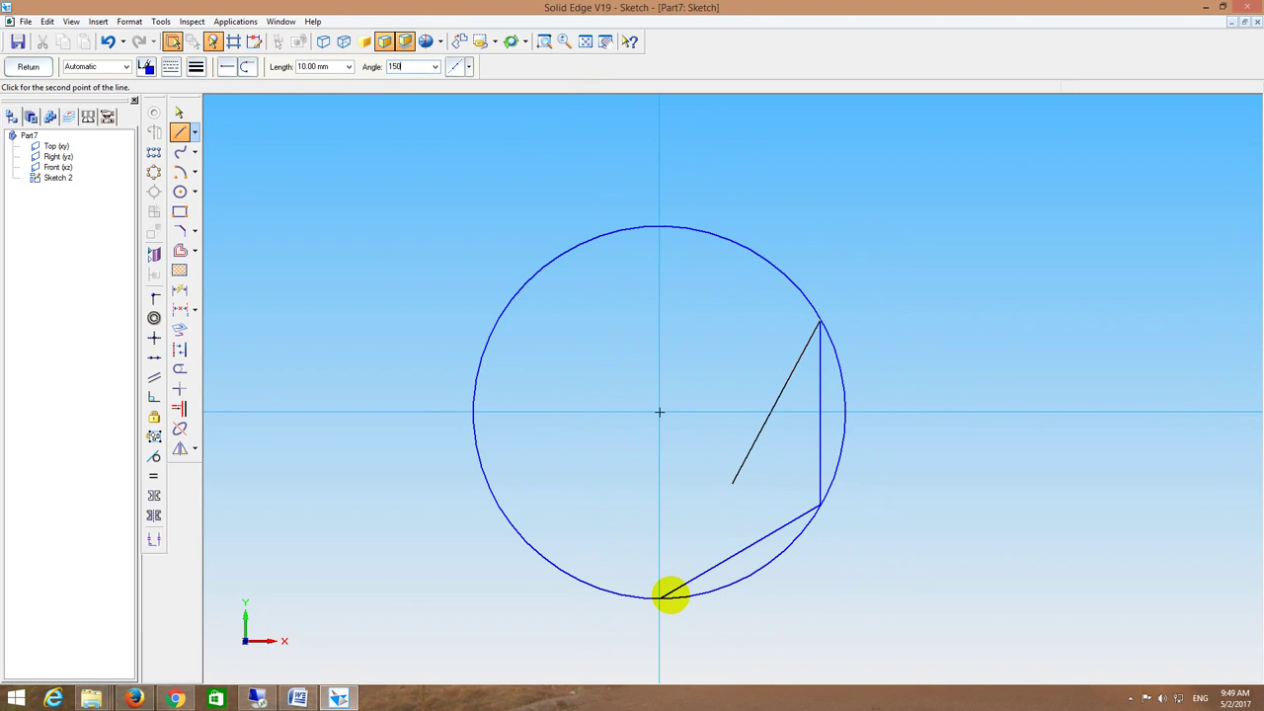
pyautogui.press('Return')
pyautogui.press('Escape')
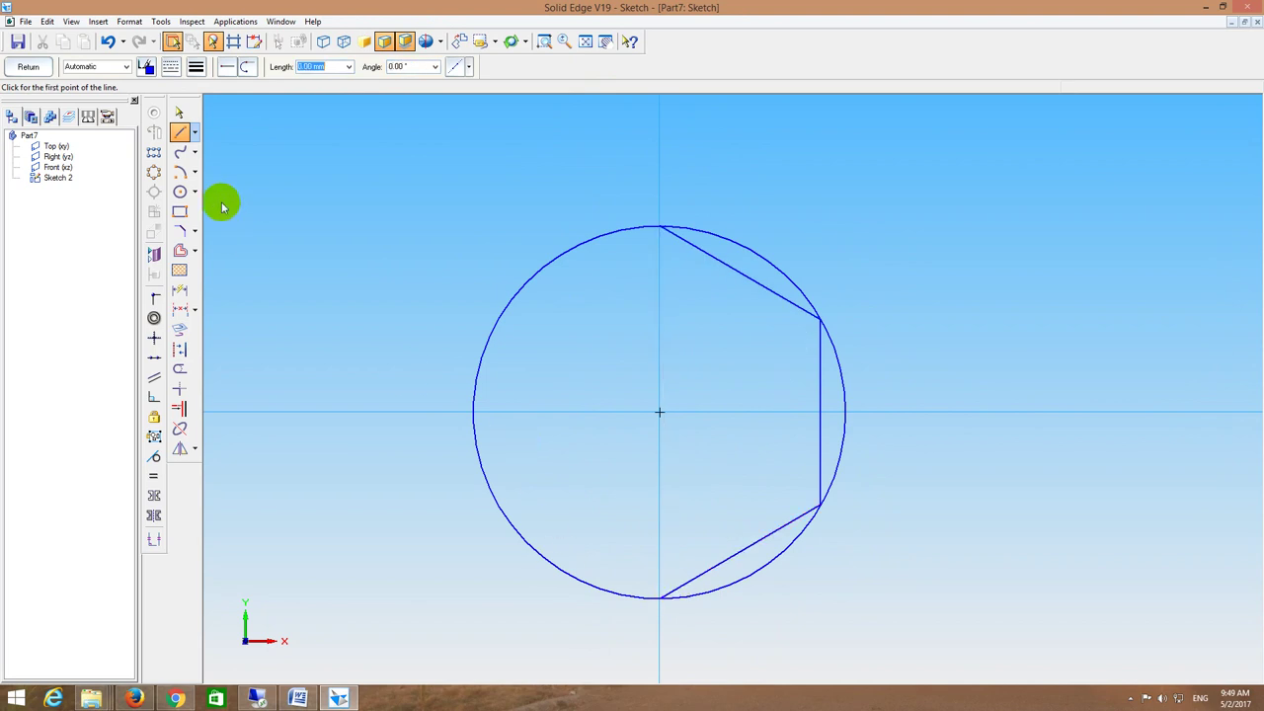
# Step: Mirror the three chords about the vertical axis to close the hexagon and delete the construction circle
pyautogui.click(179, 448)
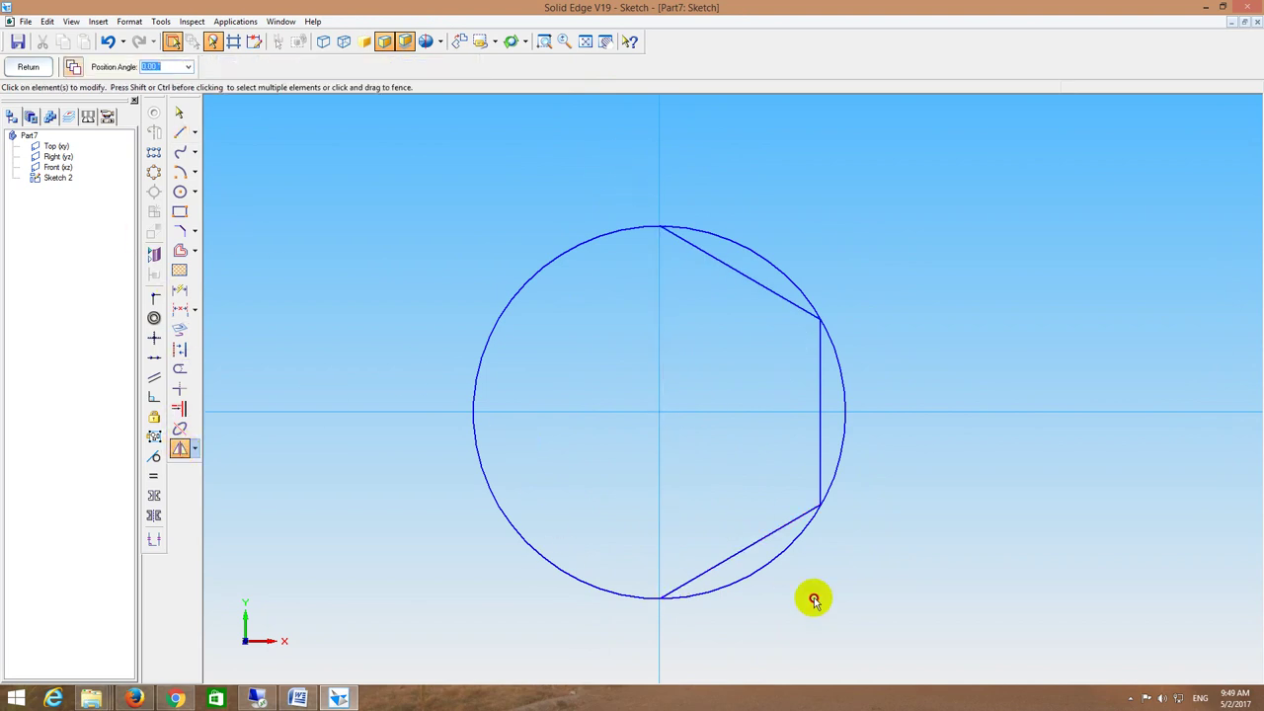
pyautogui.moveTo(814, 600); pyautogui.dragTo(869, 645)
pyautogui.click(660, 448)
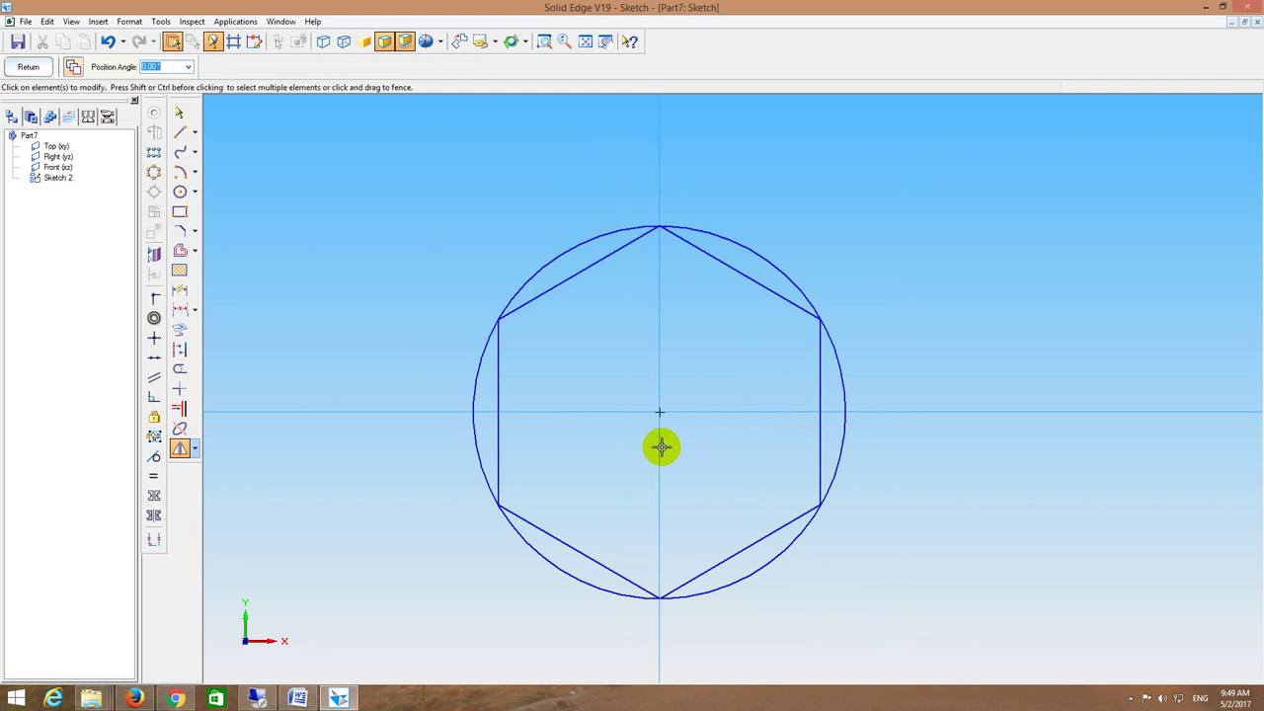
pyautogui.press('Escape')
pyautogui.click(535, 266)
pyautogui.press('Delete')
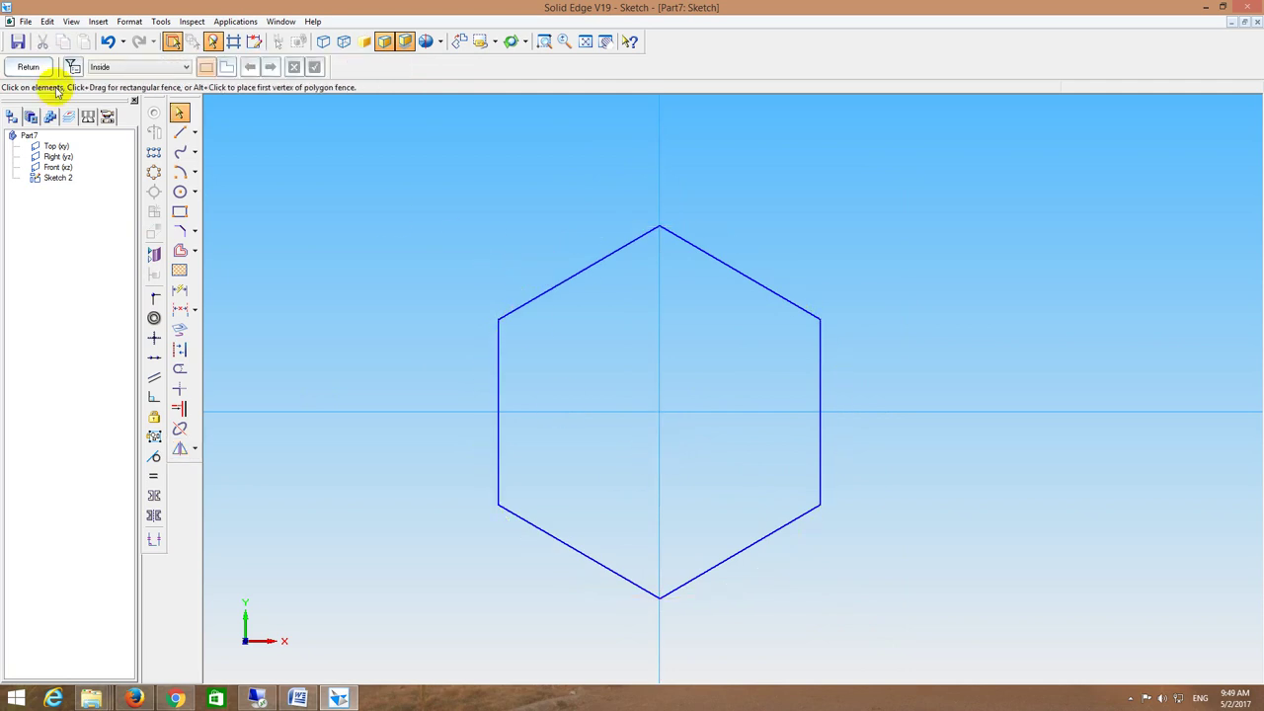
# Step: Finish the sketch and extrude the hexagon 8 mm upward as a solid protrusion
pyautogui.click(27, 66)
pyautogui.click(189, 160)
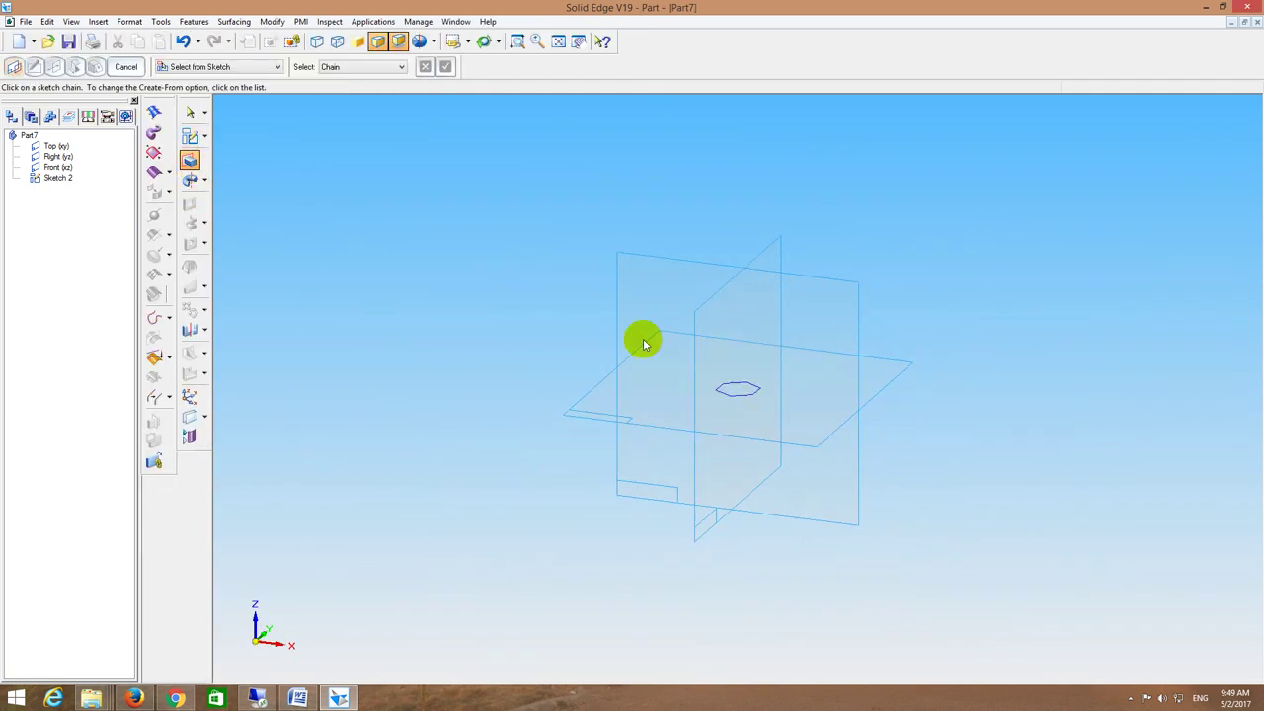
pyautogui.click(739, 388)
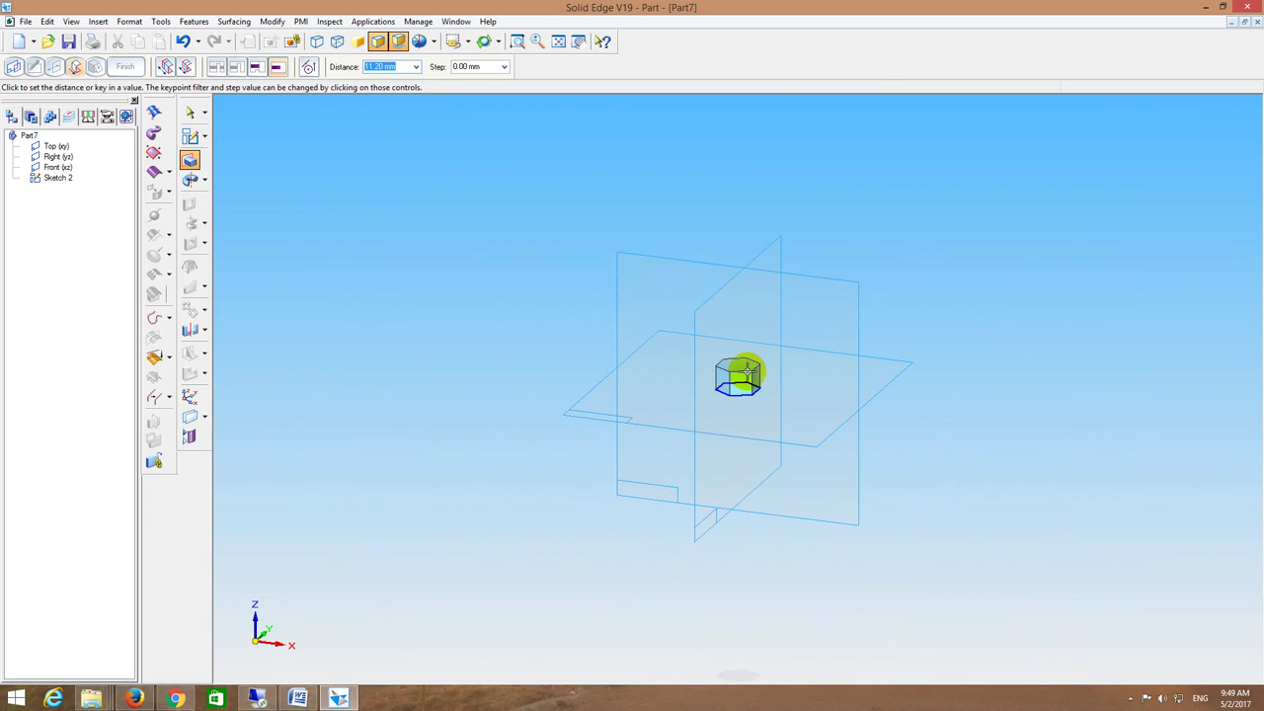
pyautogui.write('8')
pyautogui.press('Return')
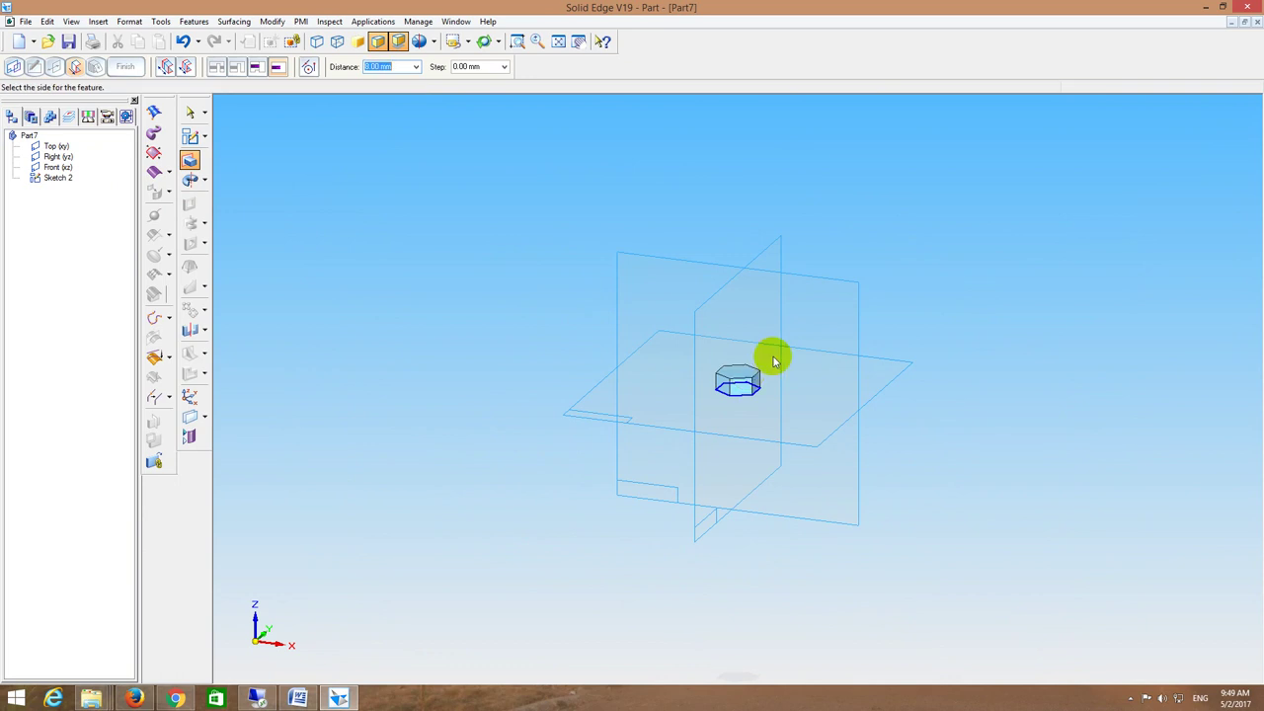
pyautogui.click(773, 359)
pyautogui.rightClick(775, 361)
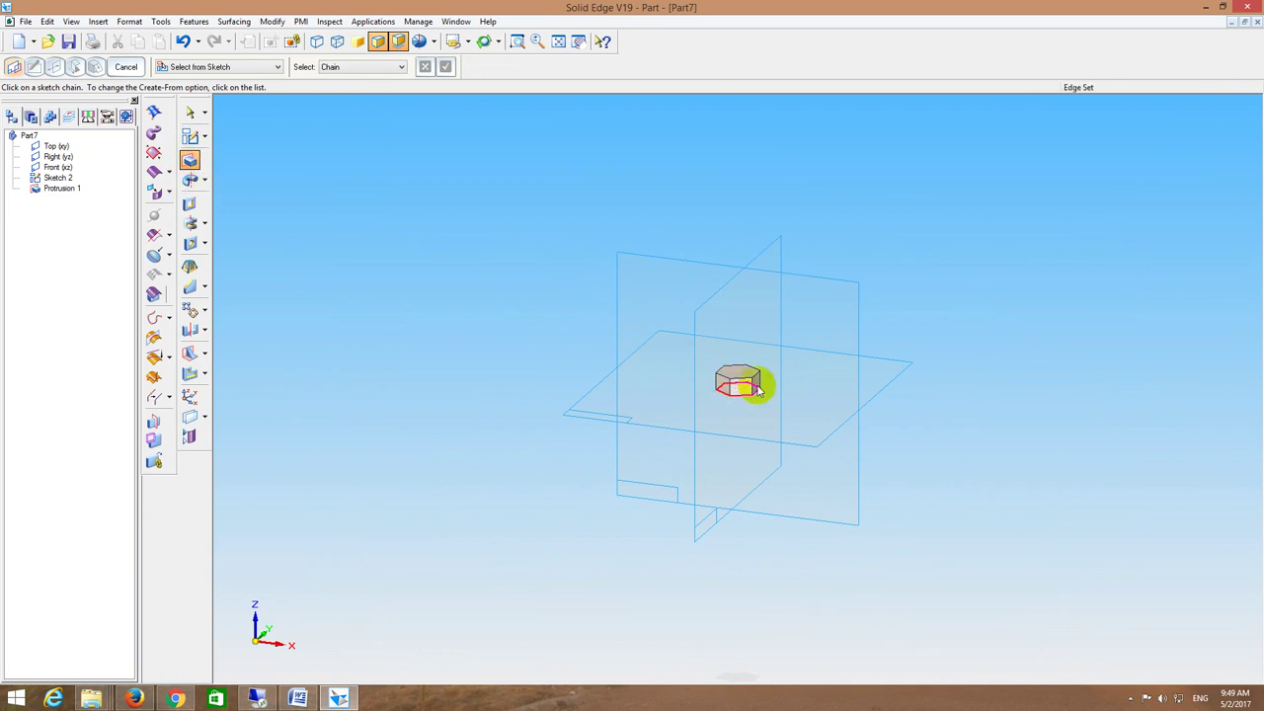
# Step: On the right (yz) plane, sketch a short line along the nut's upper-left edge and a sloped line about 3 mm long at about 57°
pyautogui.moveTo(562, 285); pyautogui.dragTo(573, 312, button='middle')
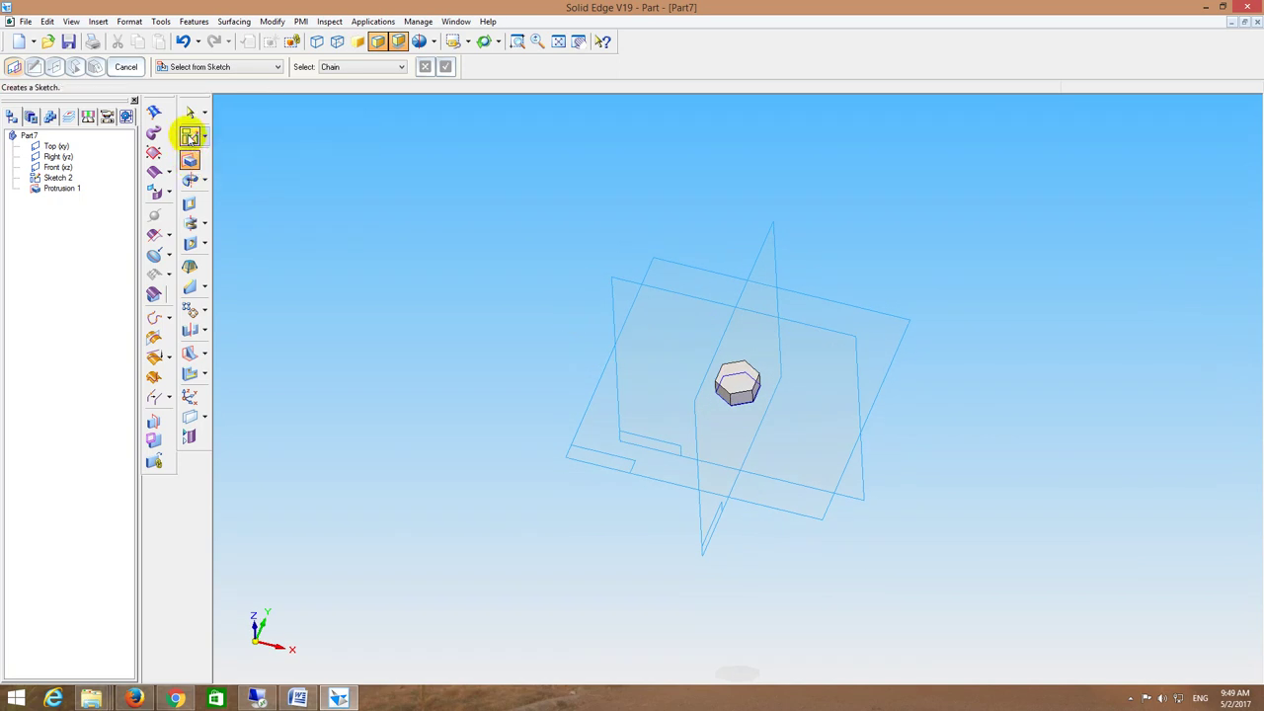
pyautogui.click(191, 137)
pyautogui.click(691, 428)
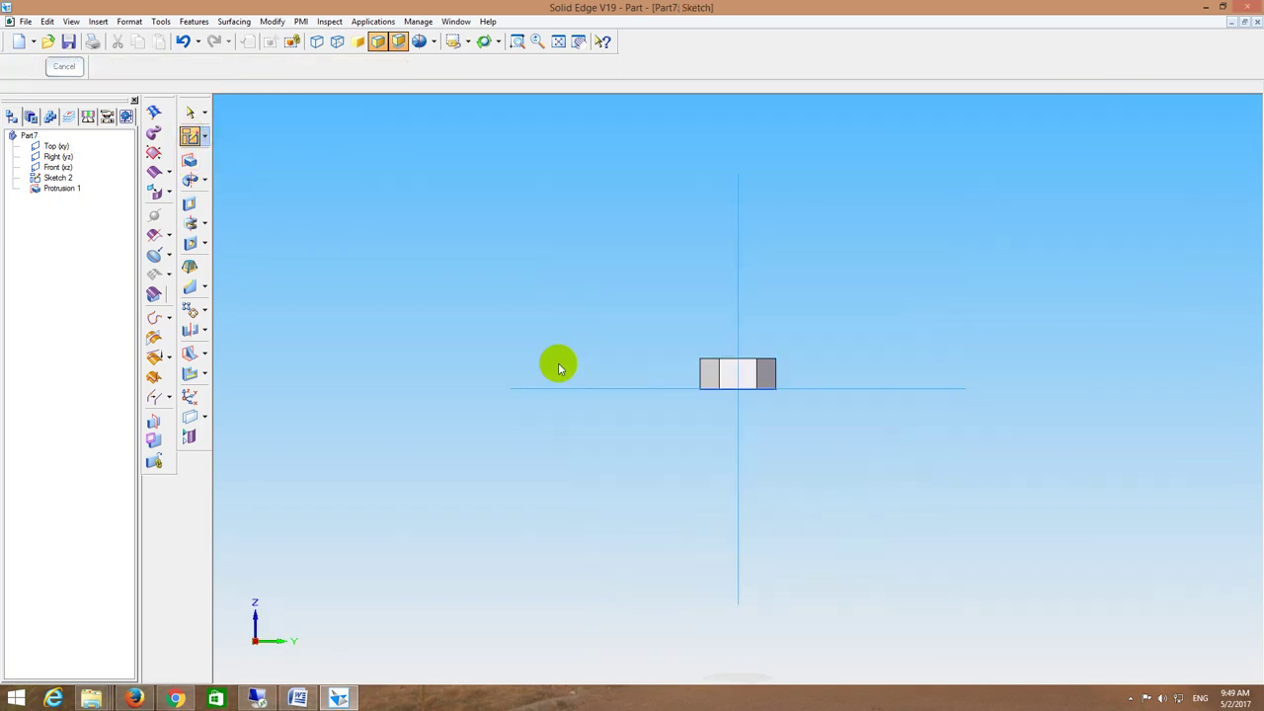
pyautogui.click(543, 41)
pyautogui.moveTo(662, 327); pyautogui.dragTo(771, 415)
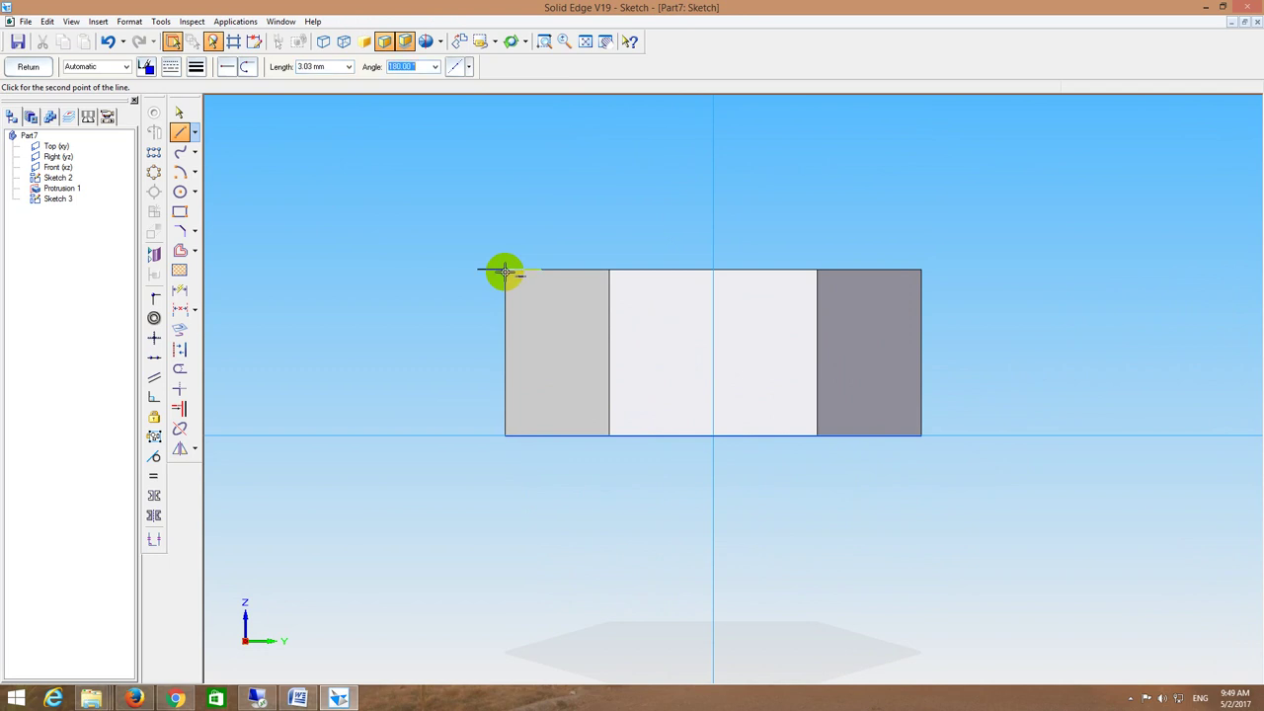
pyautogui.click(505, 320)
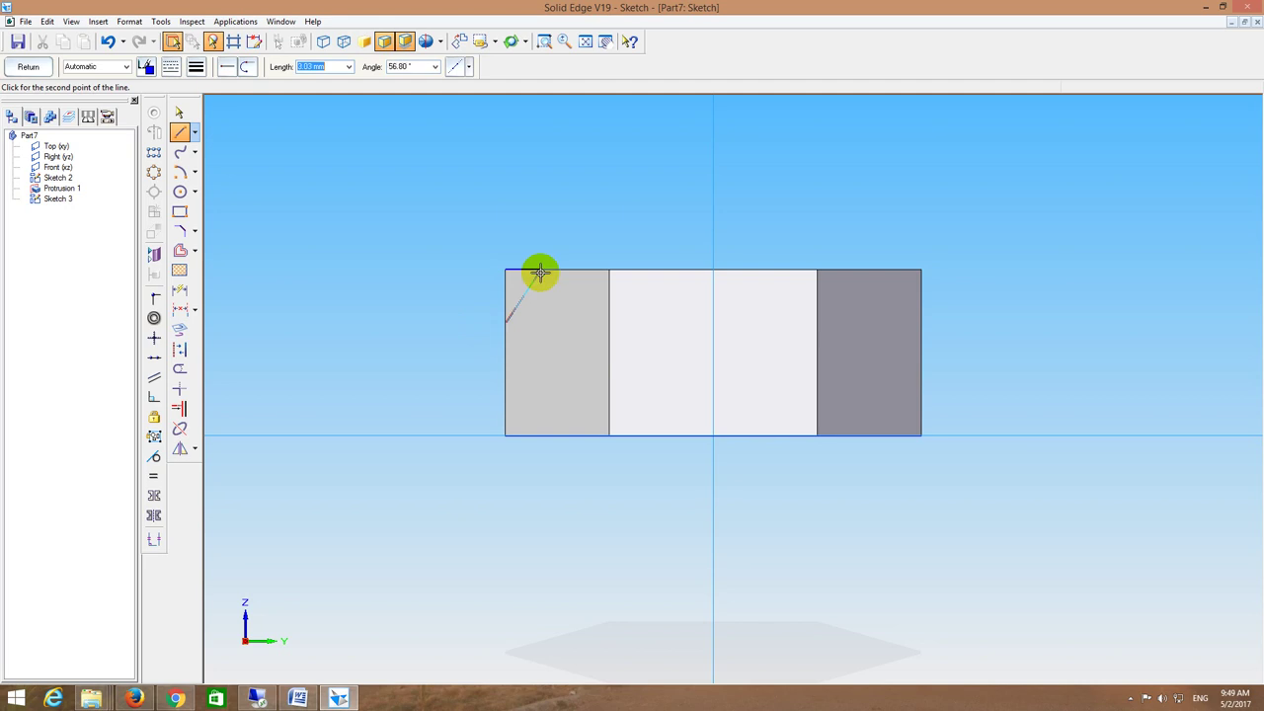
pyautogui.press('Escape')
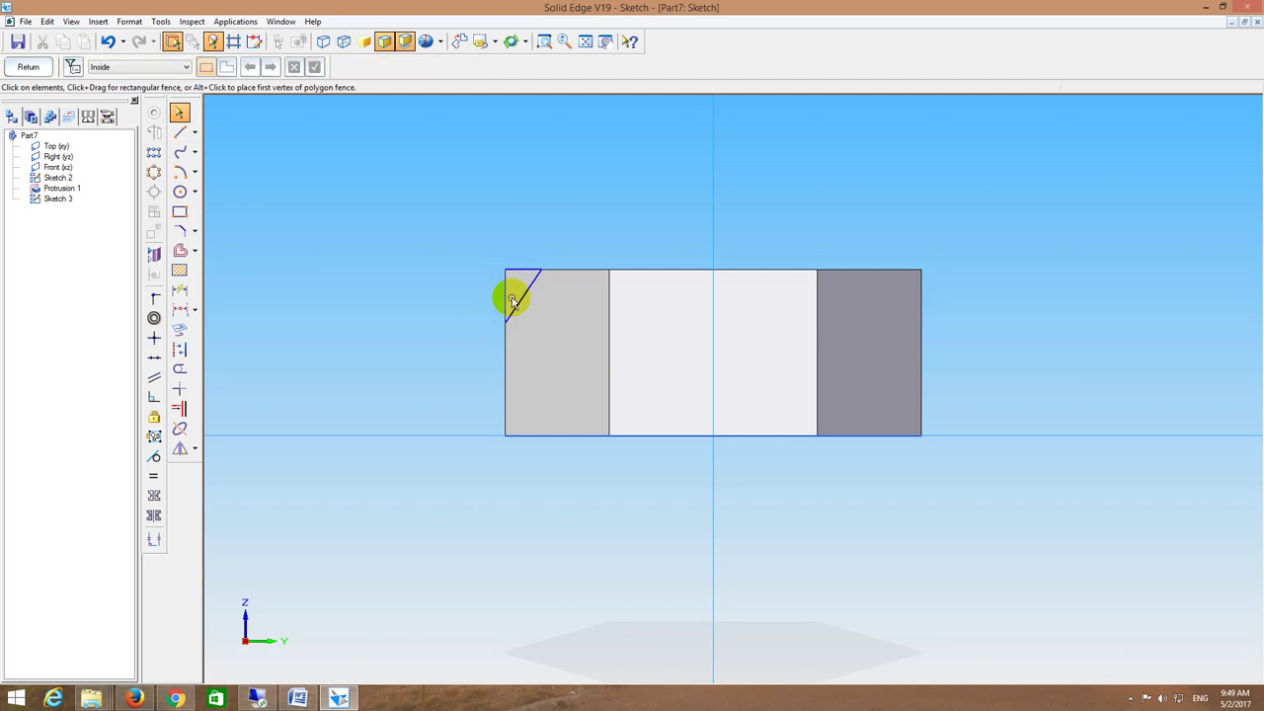
# Step: Delete the sloped line, redraw it across the upper-left corner and close the triangle with a vertical line
pyautogui.click(512, 308)
pyautogui.press('Delete')
pyautogui.click(180, 132)
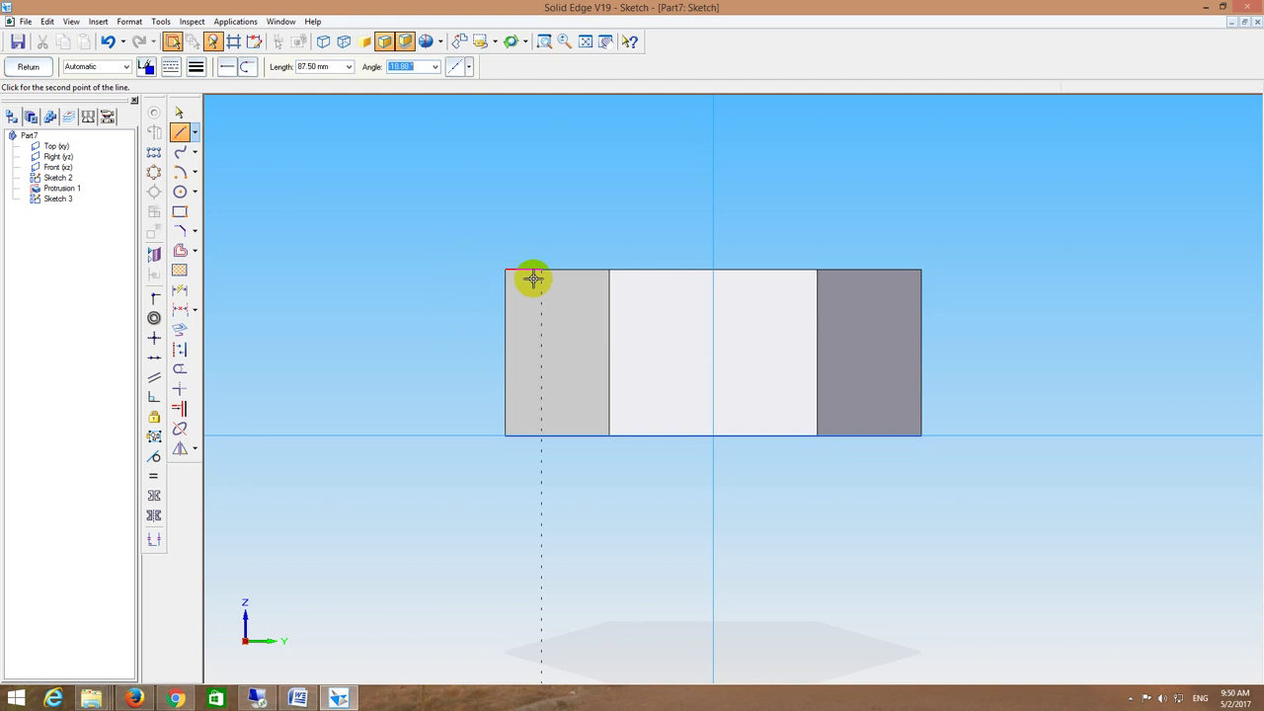
pyautogui.click(312, 66)
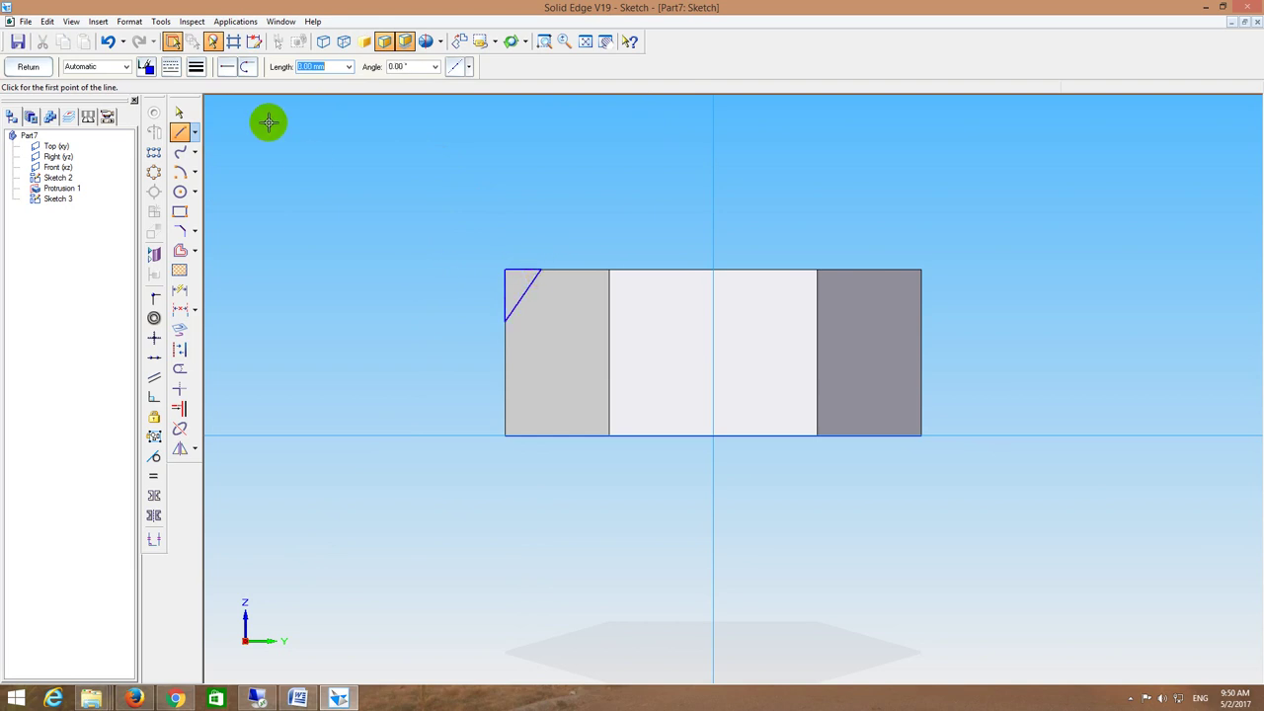
# Step: Draw a horizontal line inward from the left edge at mid-height and mirror the corner triangle about it
pyautogui.click(506, 352)
pyautogui.click(622, 352)
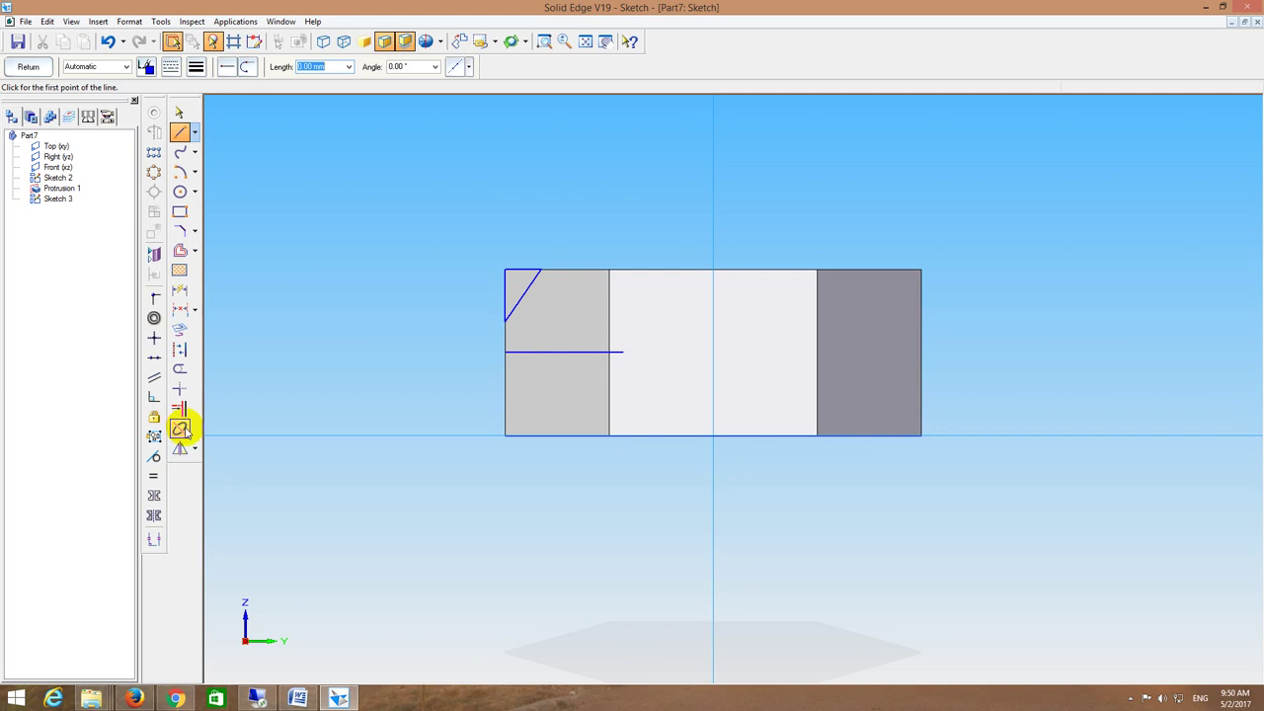
pyautogui.click(179, 448)
pyautogui.click(505, 294)
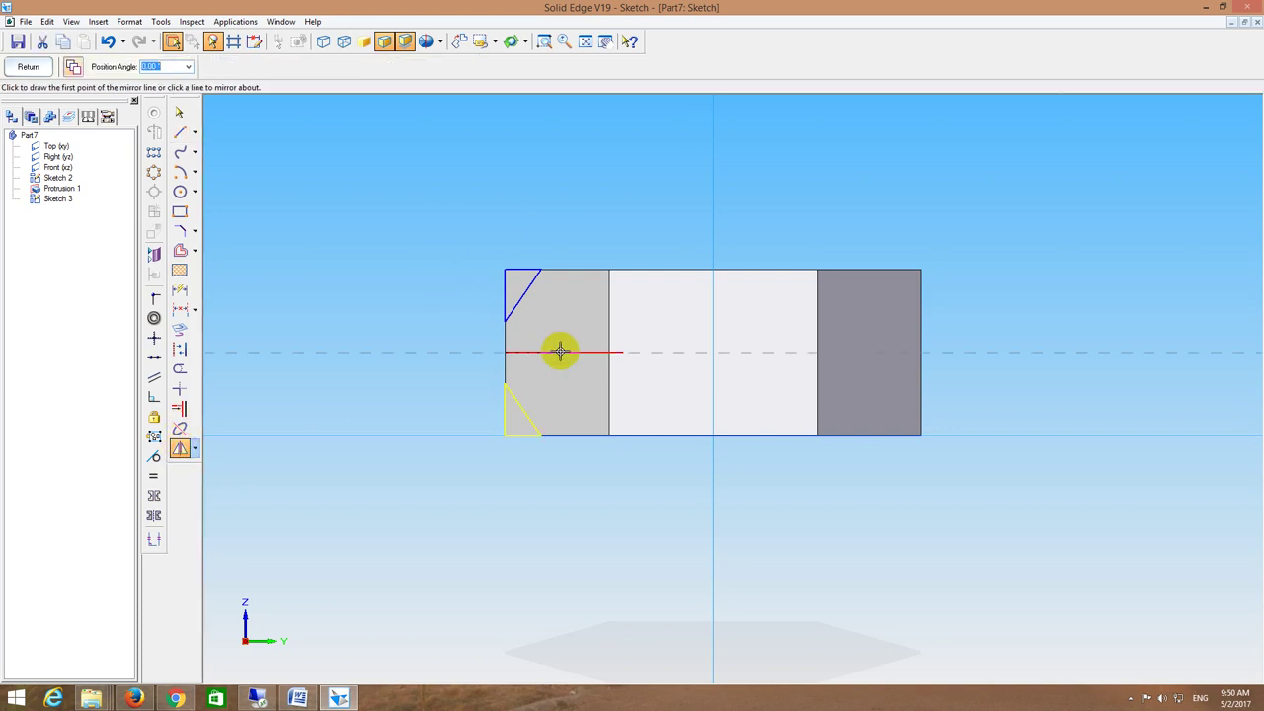
pyautogui.click(560, 351)
# Step: Draw a vertical line about 15.8 mm long along the nut's centre axis as the revolution axis and finish the sketch
pyautogui.click(179, 132)
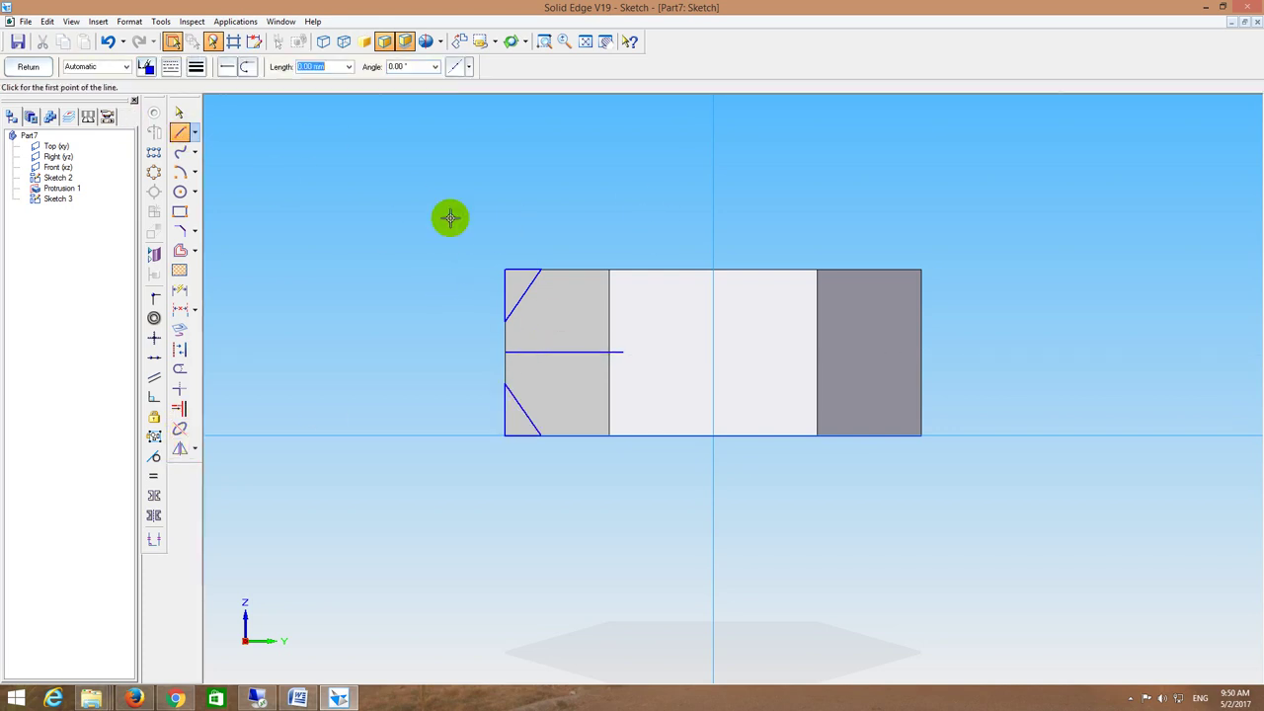
pyautogui.click(713, 194)
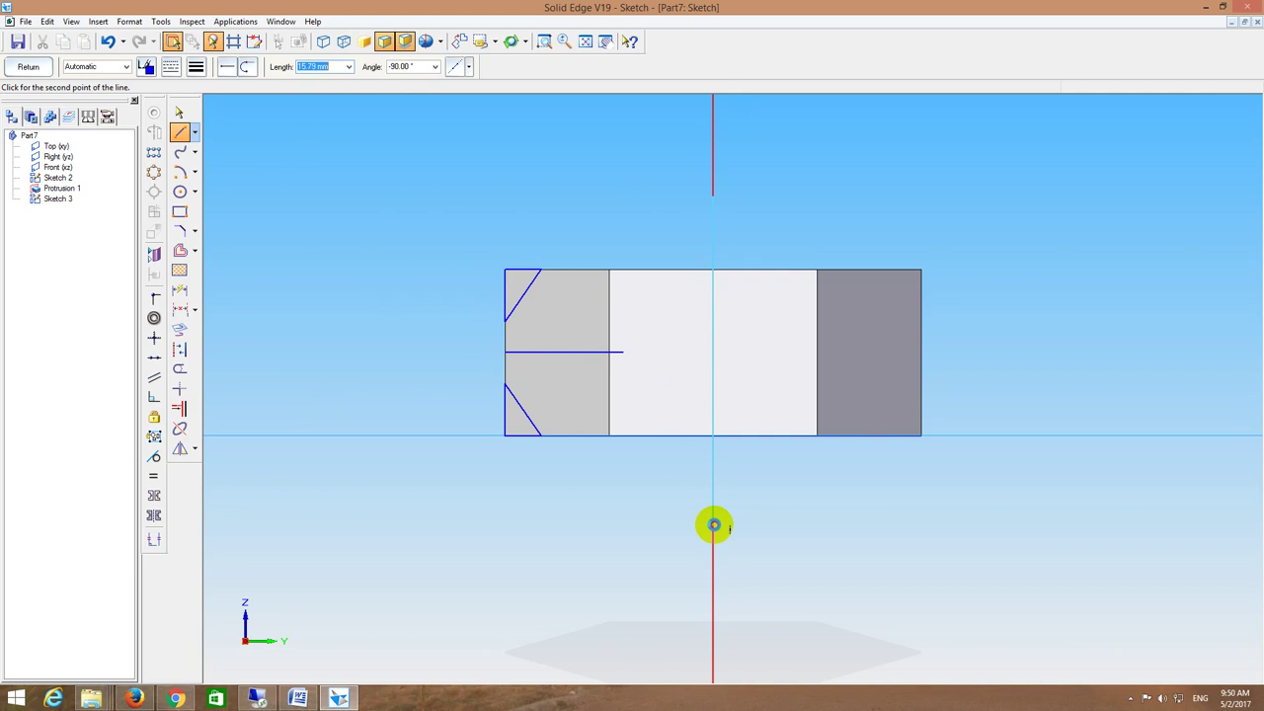
pyautogui.click(714, 524)
pyautogui.click(179, 113)
pyautogui.click(26, 66)
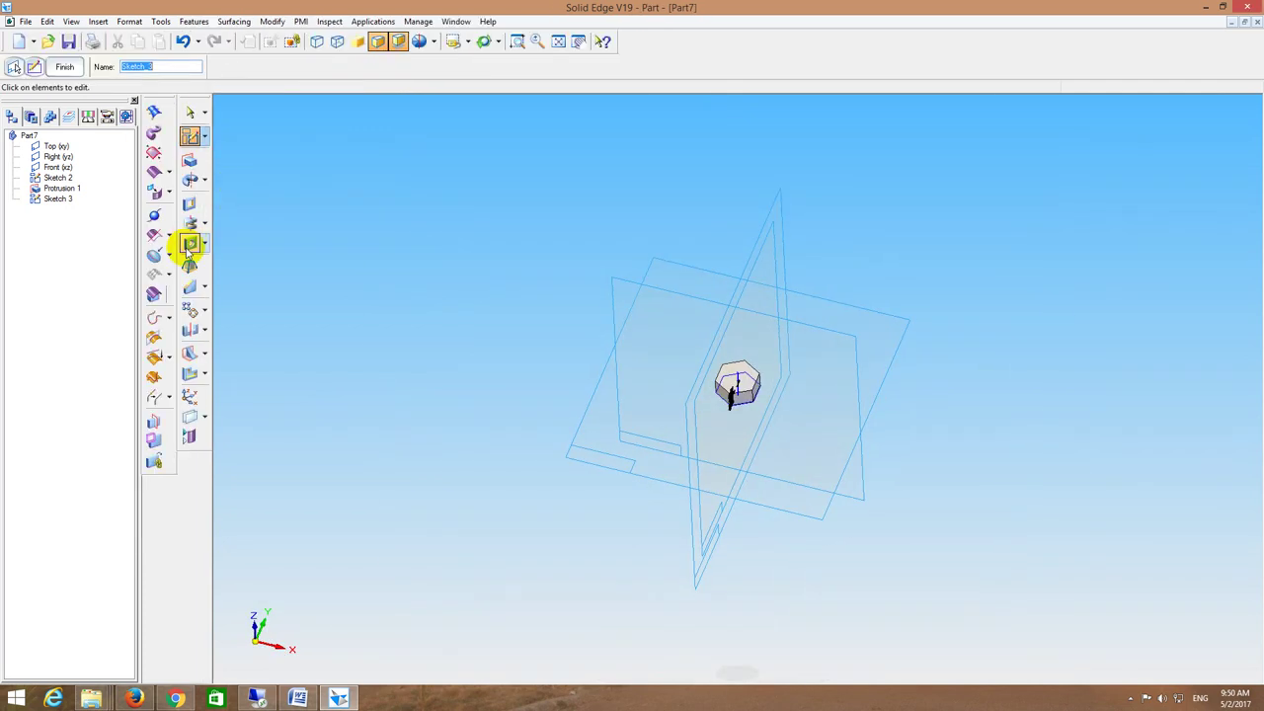
# Step: Cut the chamfers by revolving both corner triangles 360° about the vertical centre line, and inspect the nut
pyautogui.click(189, 221)
pyautogui.moveTo(812, 409); pyautogui.dragTo(696, 385, button='middle')
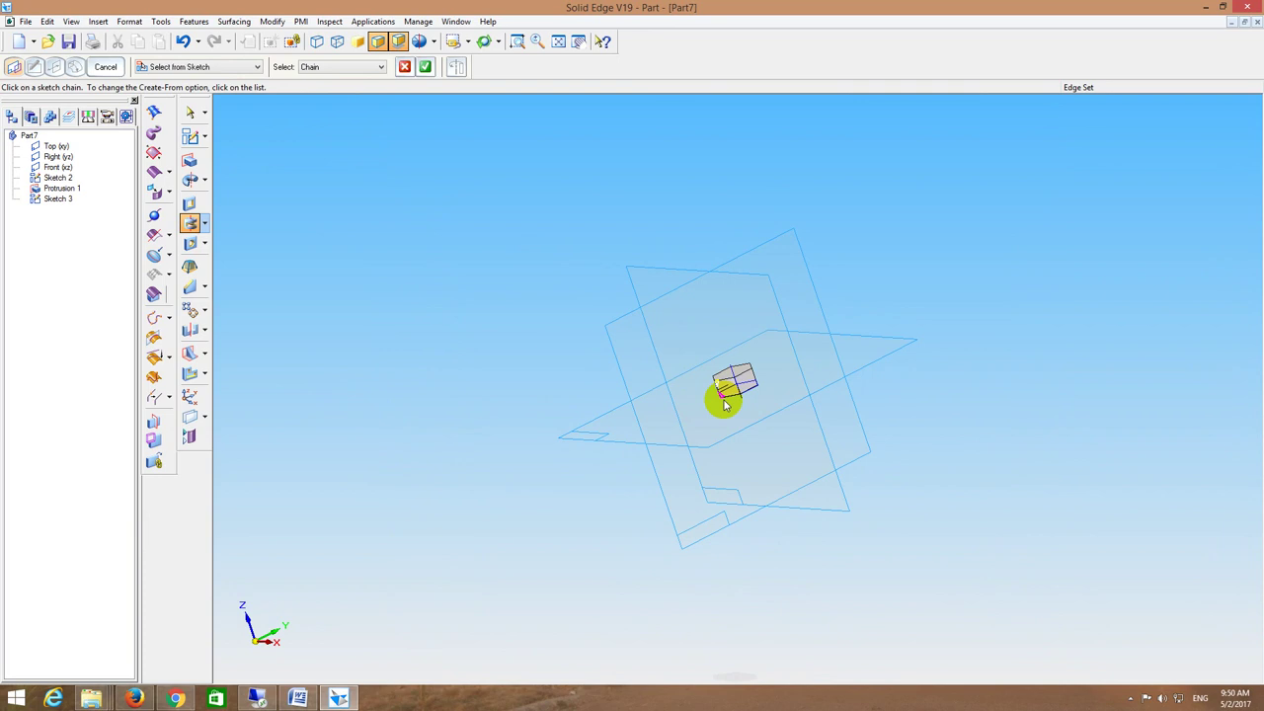
pyautogui.click(726, 400)
pyautogui.rightClick(794, 405)
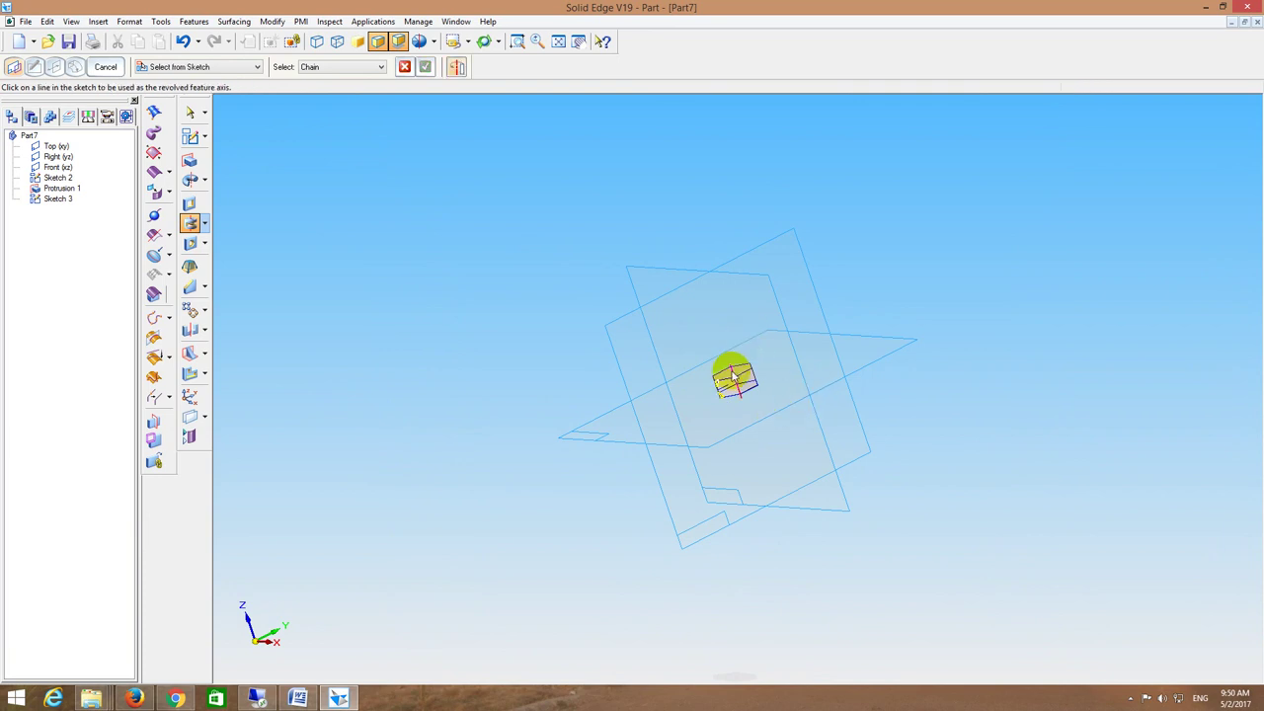
pyautogui.click(731, 380)
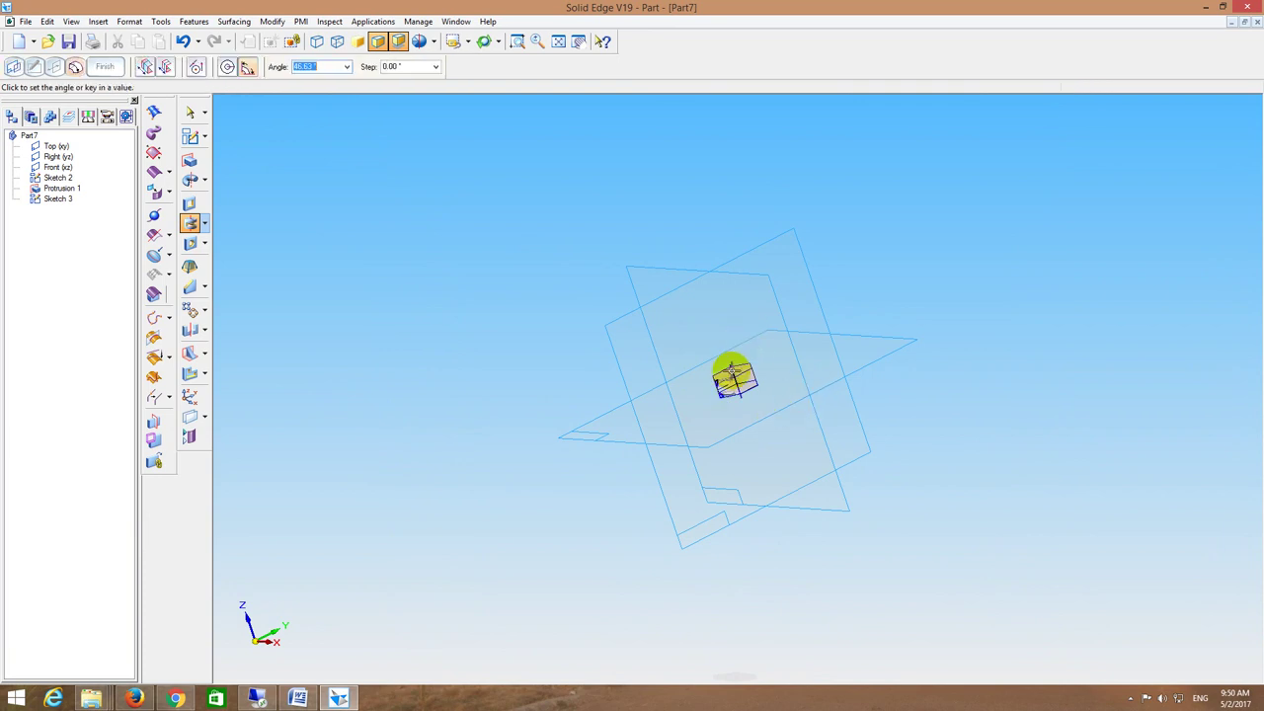
pyautogui.click(226, 67)
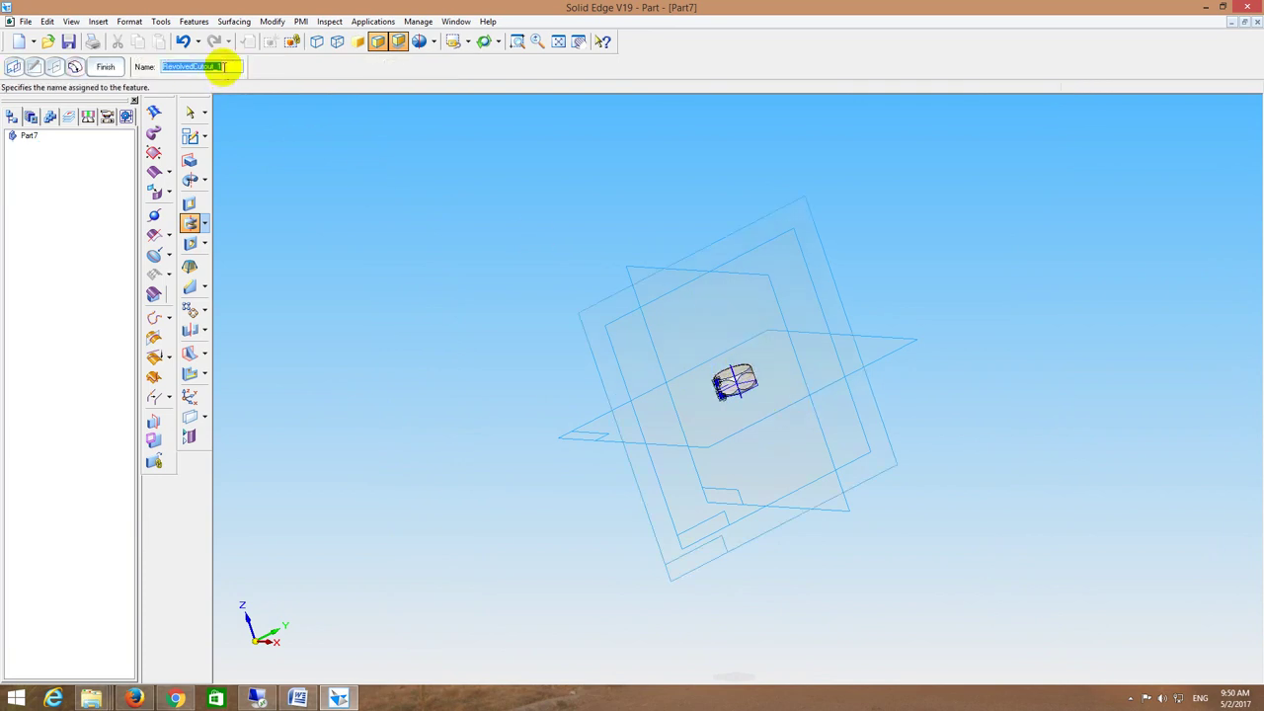
pyautogui.click(558, 41)
pyautogui.click(516, 41)
pyautogui.moveTo(632, 329); pyautogui.dragTo(837, 442)
pyautogui.hotkey('ctrl', 'i')
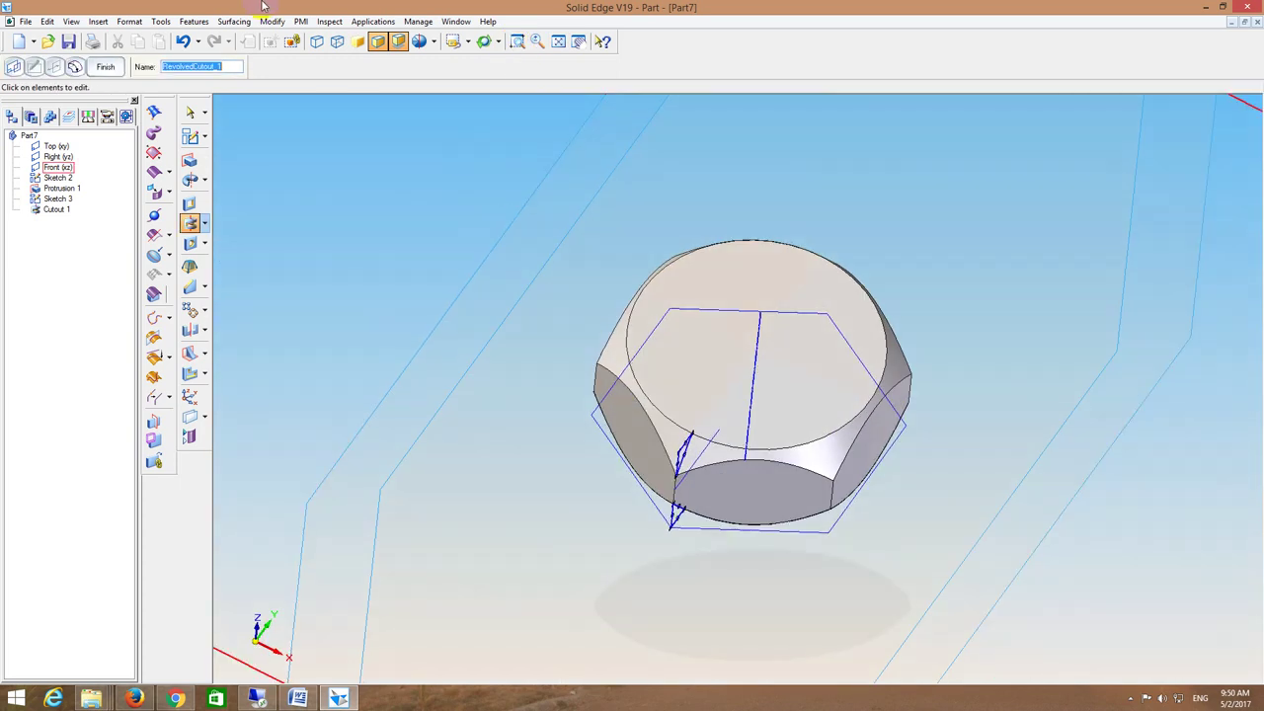
pyautogui.hotkey('ctrl', 'j')
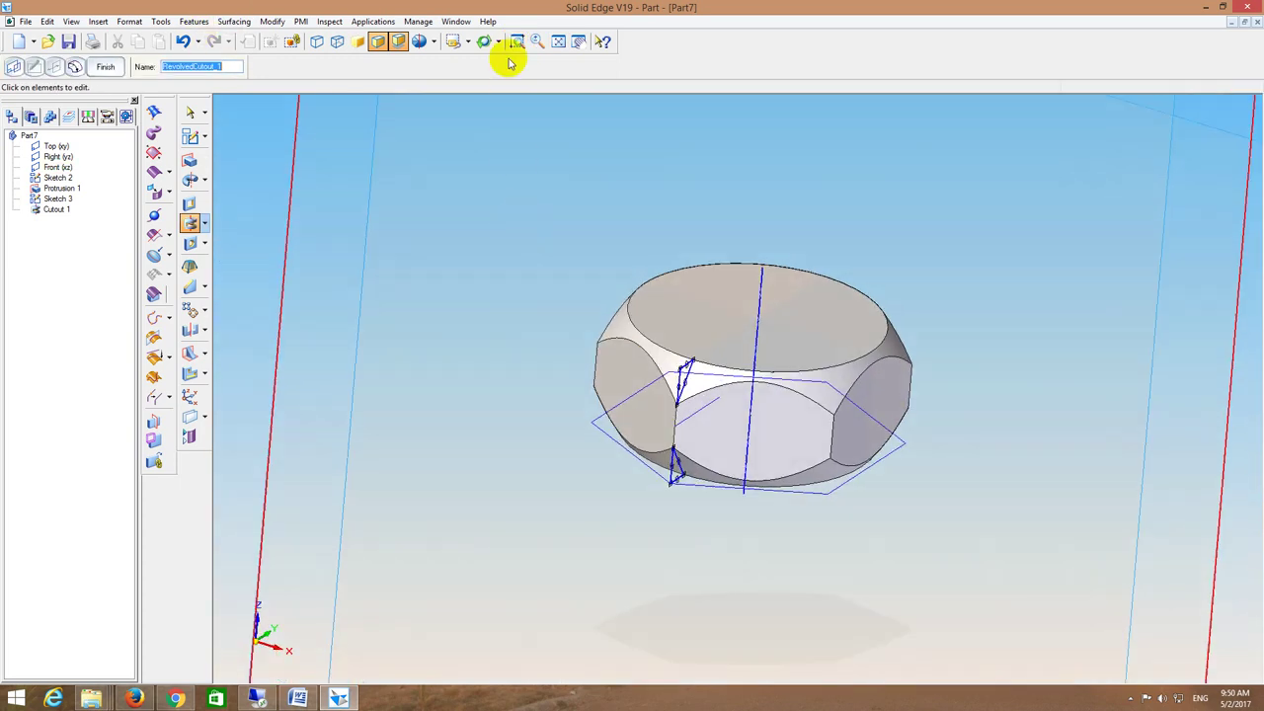
pyautogui.click(559, 41)
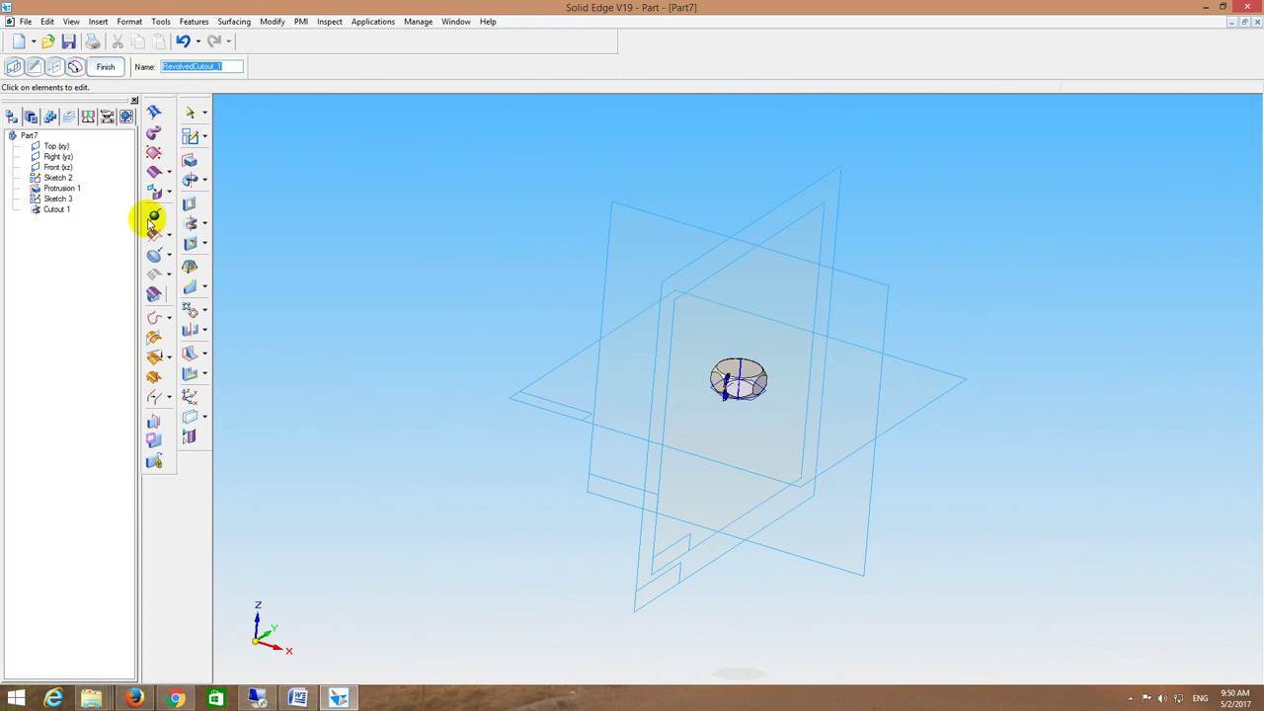
# Step: Start a hole on the nut's top face and set it to Threaded, standard M10, 10 mm diameter, threaded to the hole extent
pyautogui.click(200, 242)
pyautogui.click(247, 244)
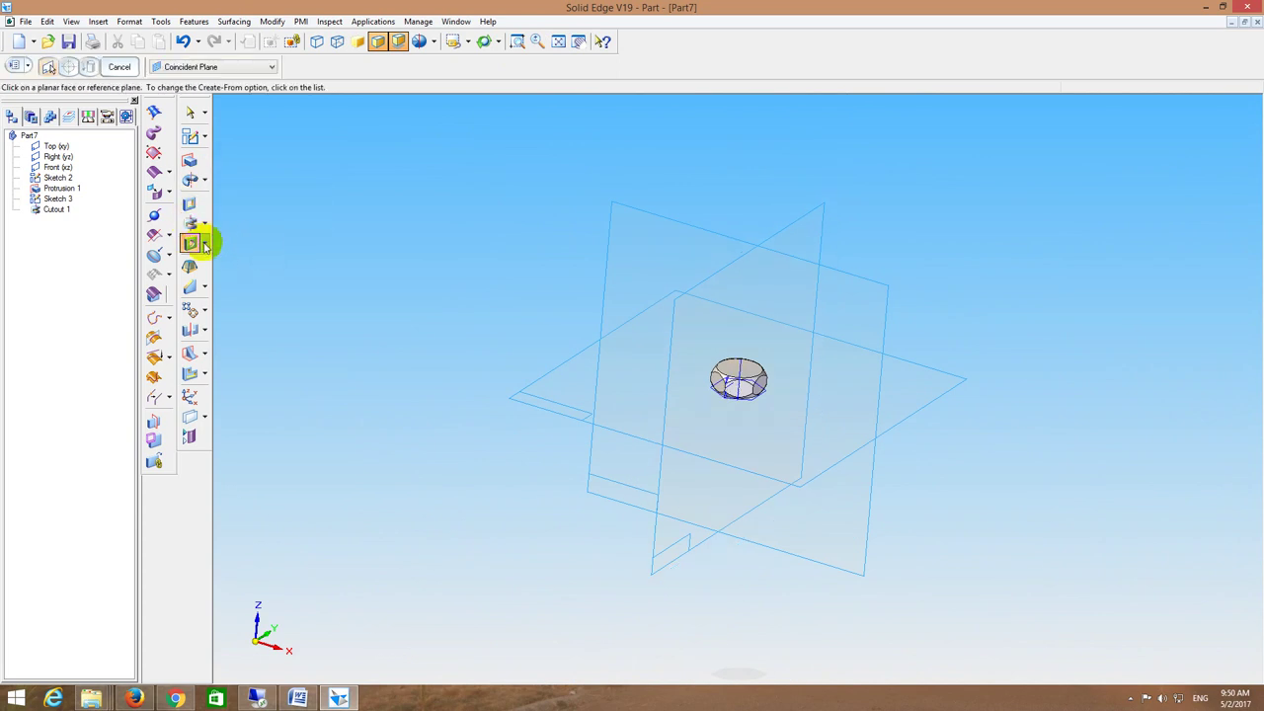
pyautogui.click(729, 373)
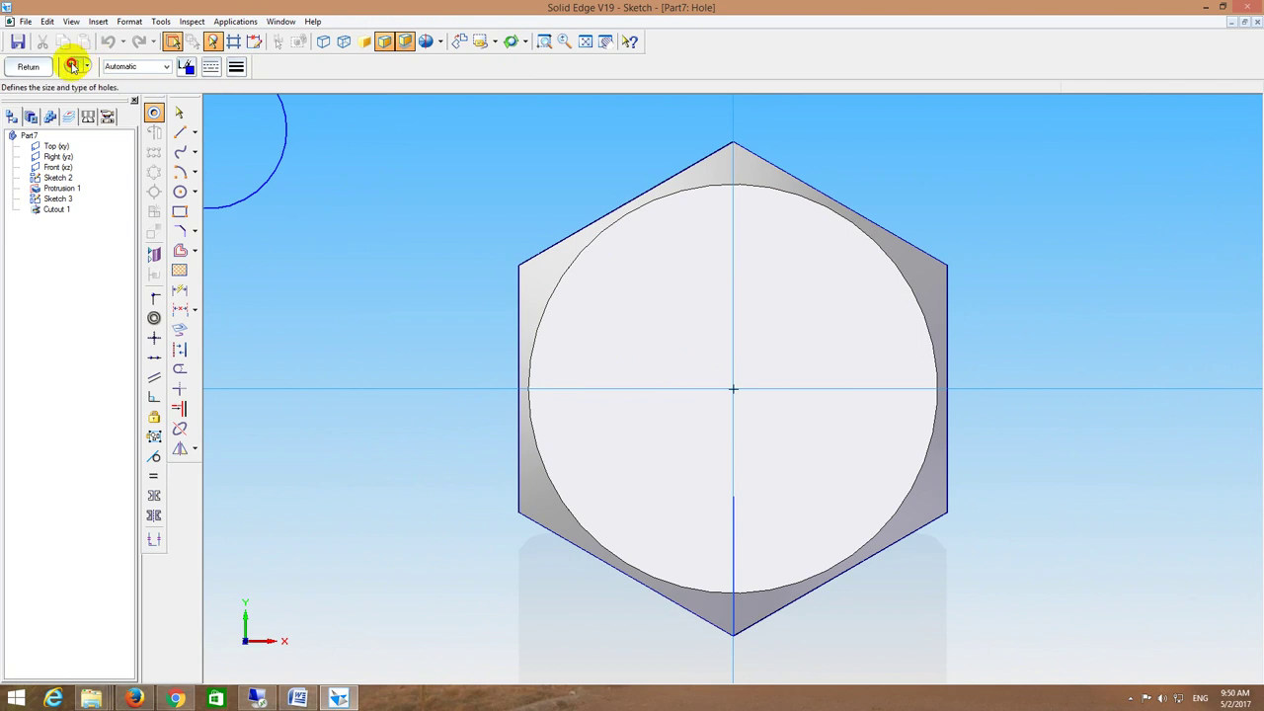
pyautogui.click(71, 66)
pyautogui.click(554, 279)
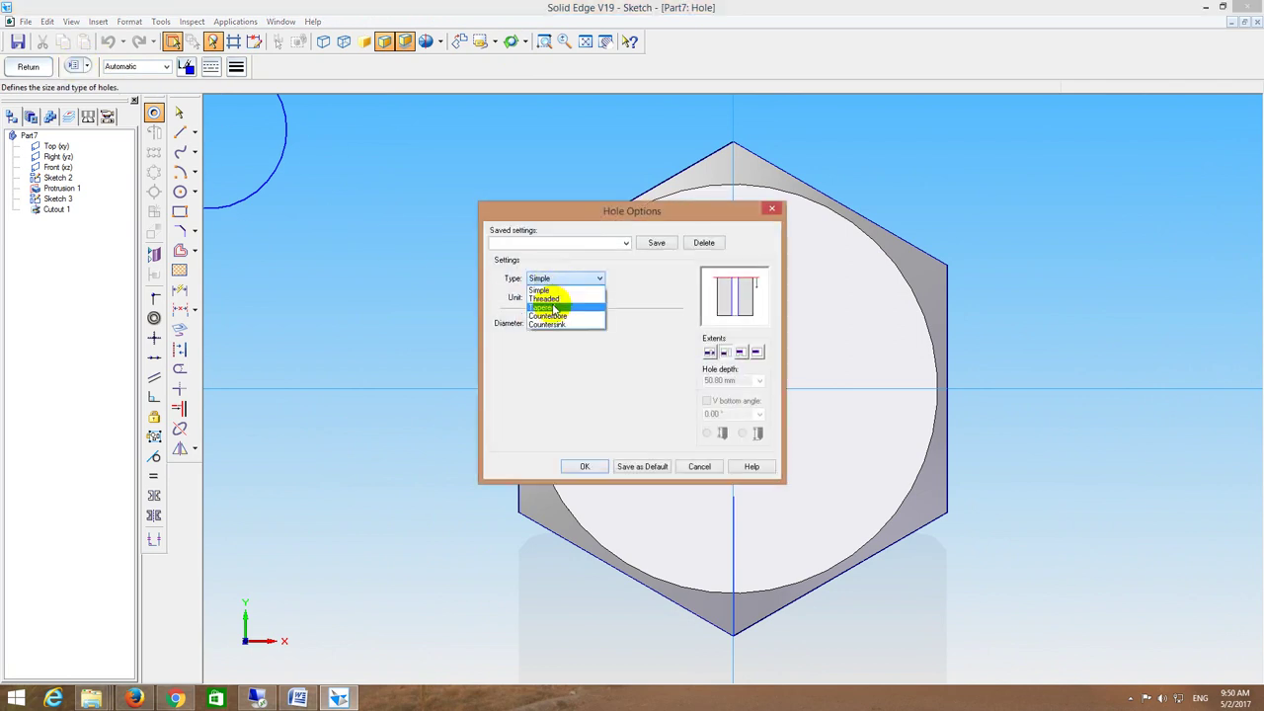
pyautogui.click(546, 298)
pyautogui.click(549, 329)
pyautogui.scroll(-7, 561, 435)
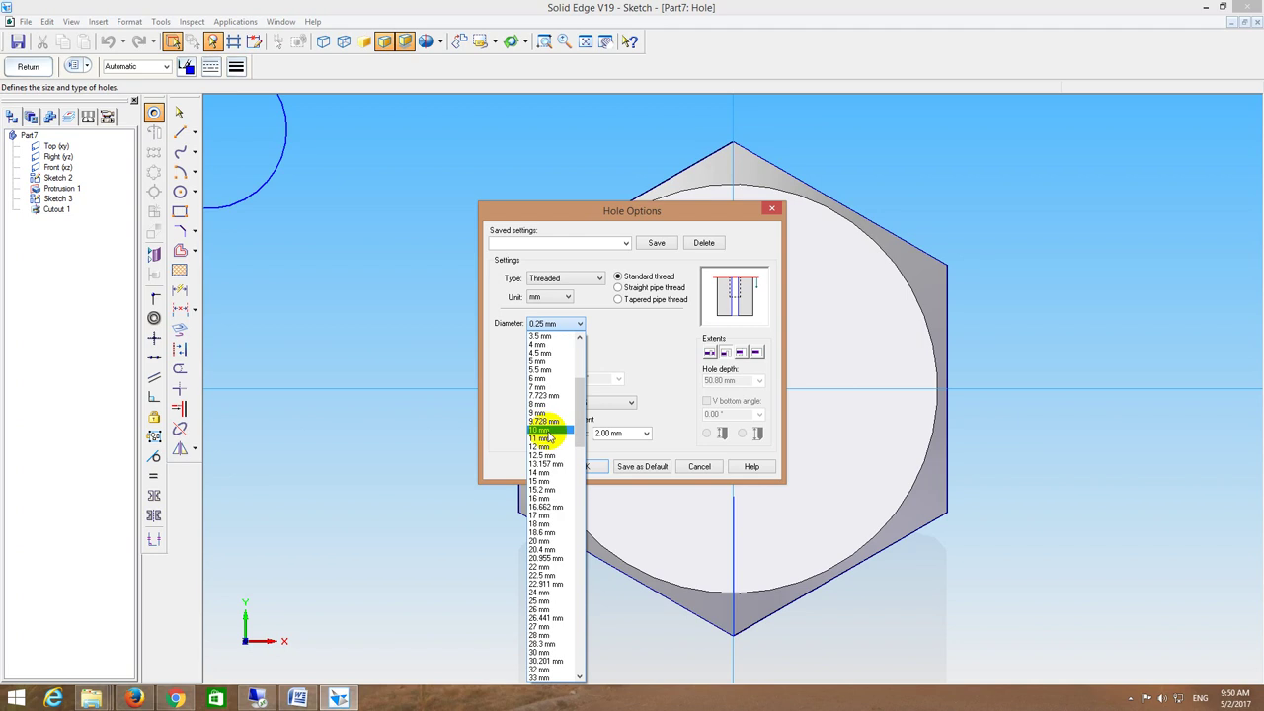
pyautogui.click(543, 430)
pyautogui.click(552, 419)
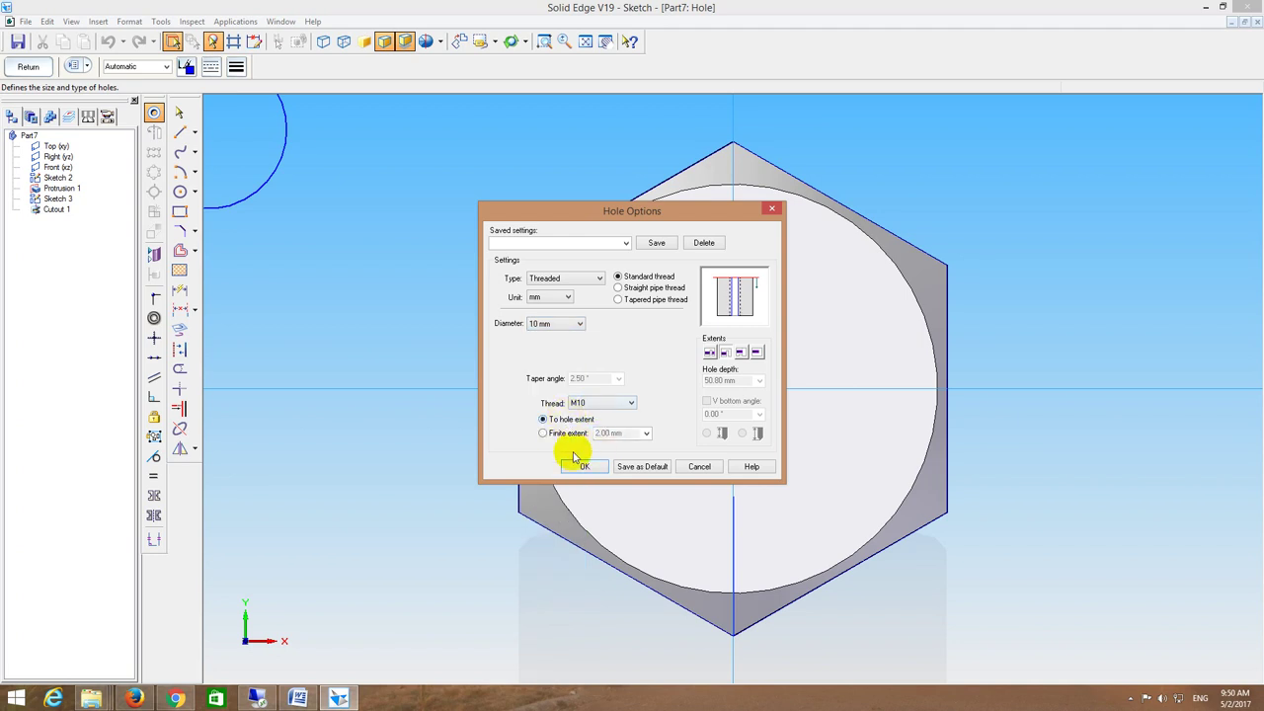
pyautogui.click(587, 467)
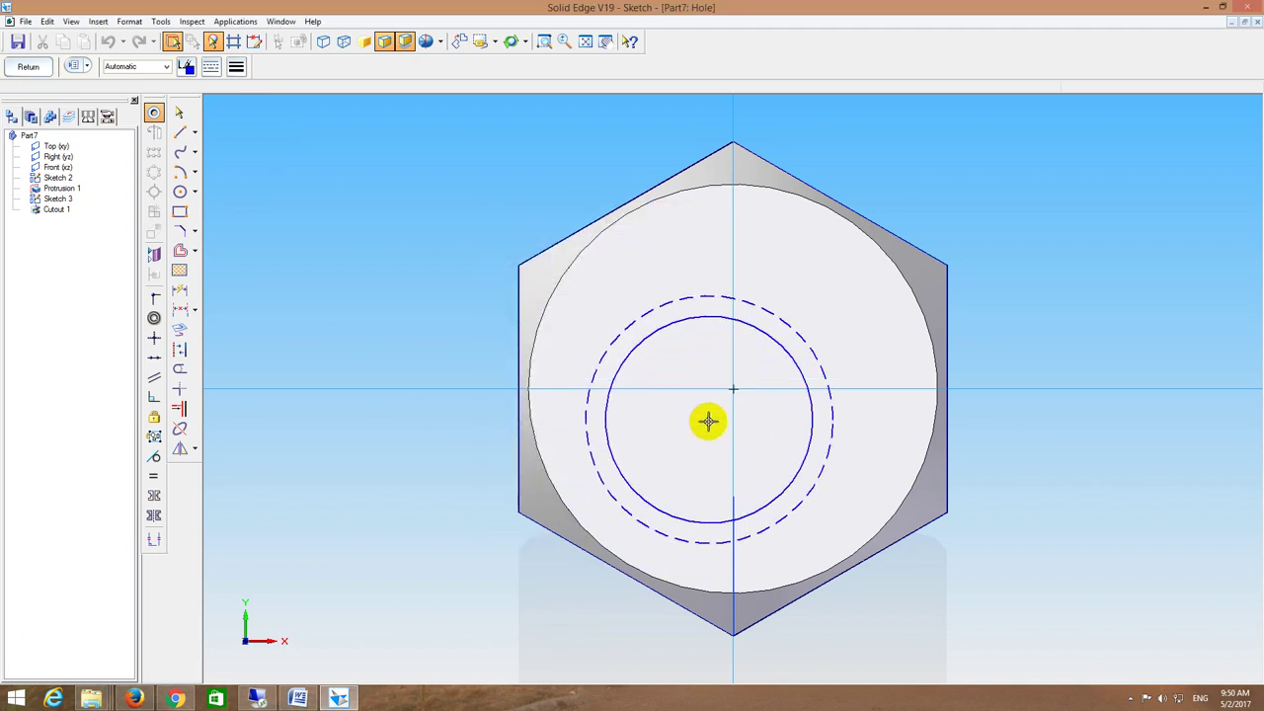
# Step: Place the threaded hole at the centre of the top face and cut it down through the nut
pyautogui.click(732, 390)
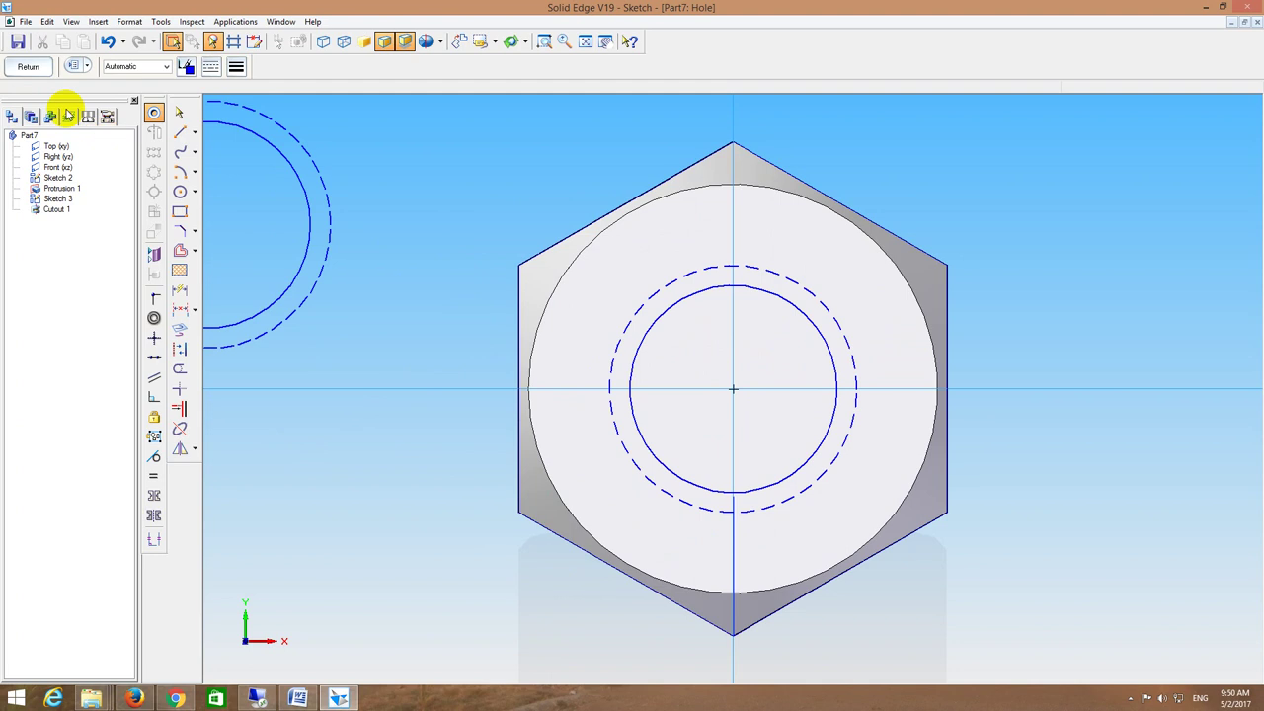
pyautogui.click(44, 69)
pyautogui.click(518, 395)
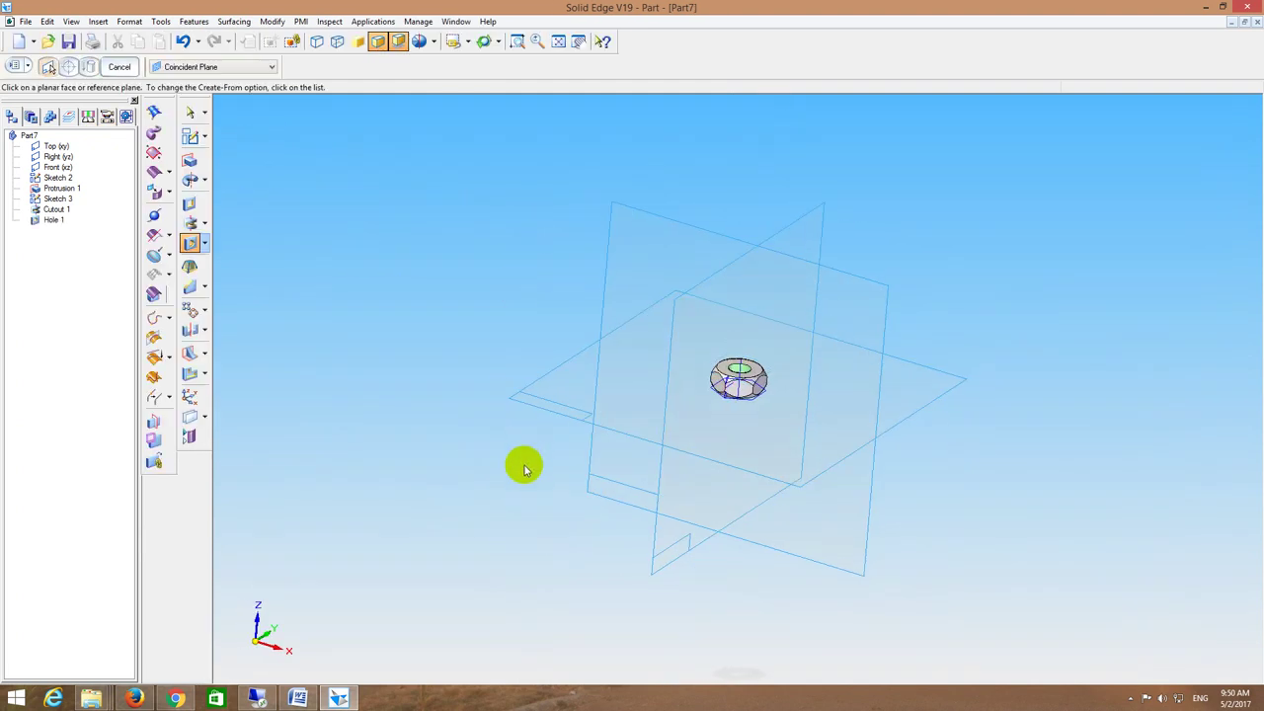
# Step: Save the nut as 6_Nut in the Plumber Block folder, accepting the file properties and replacing the existing file
pyautogui.click(69, 42)
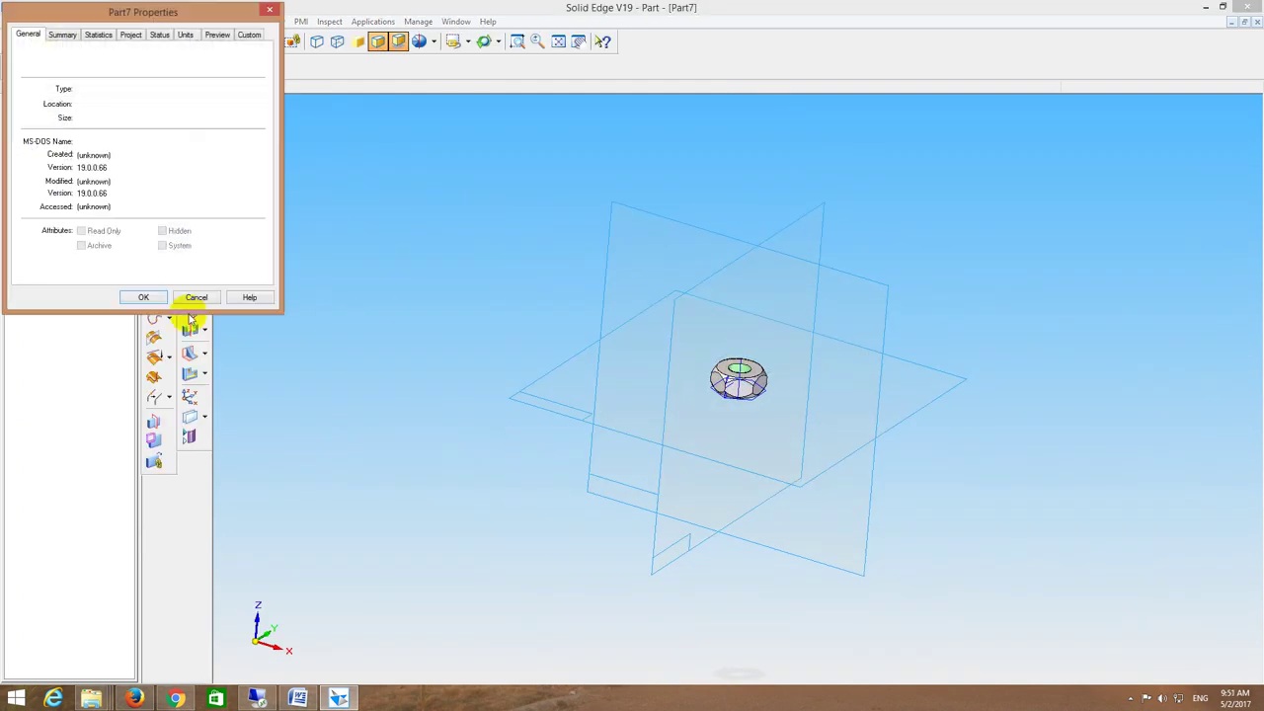
pyautogui.click(144, 294)
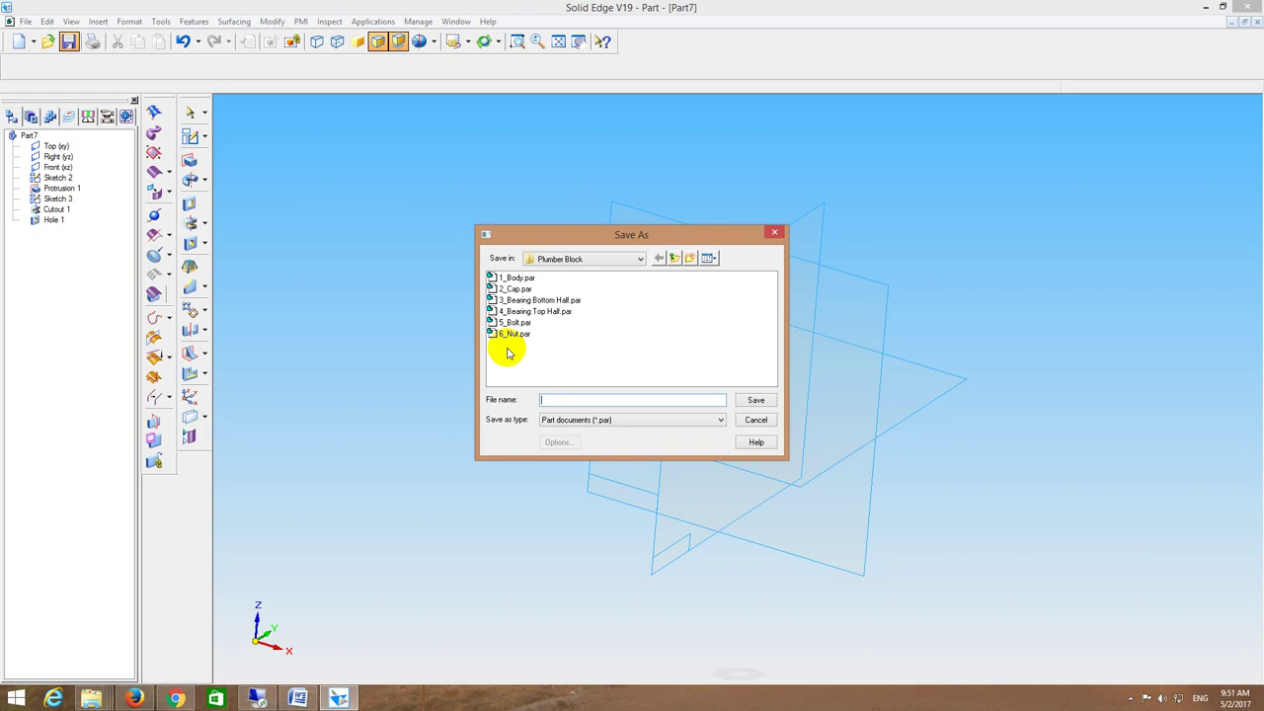
pyautogui.write('6_Nut')
pyautogui.press('Return')
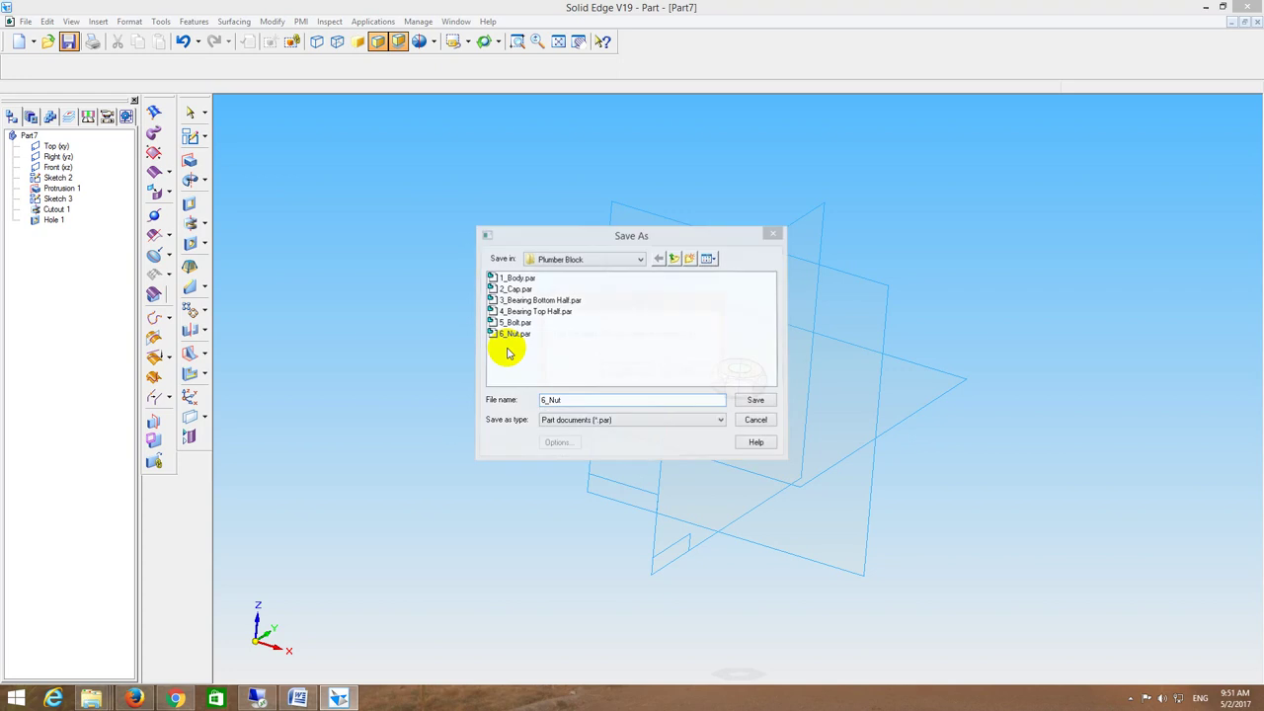
pyautogui.click(615, 374)
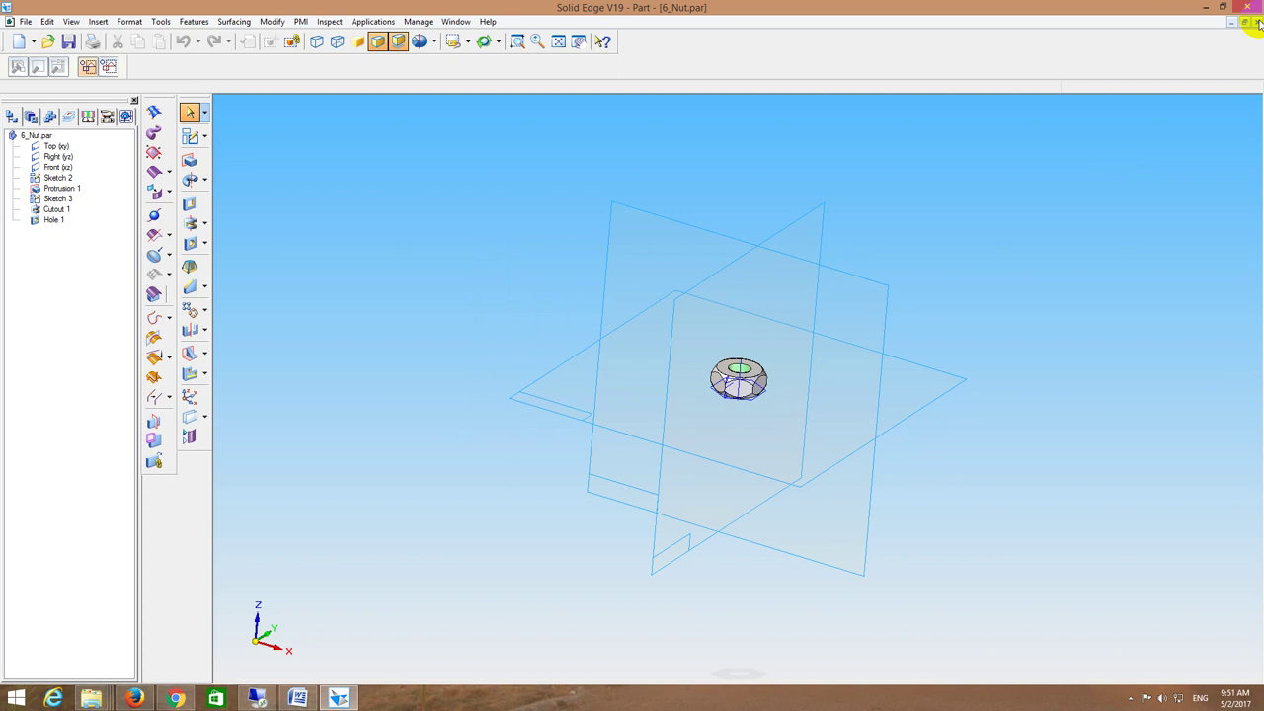
# Step: Save a copy of the nut part as 7_Lock Nut in the Plumber Block folder
pyautogui.click(24, 21)
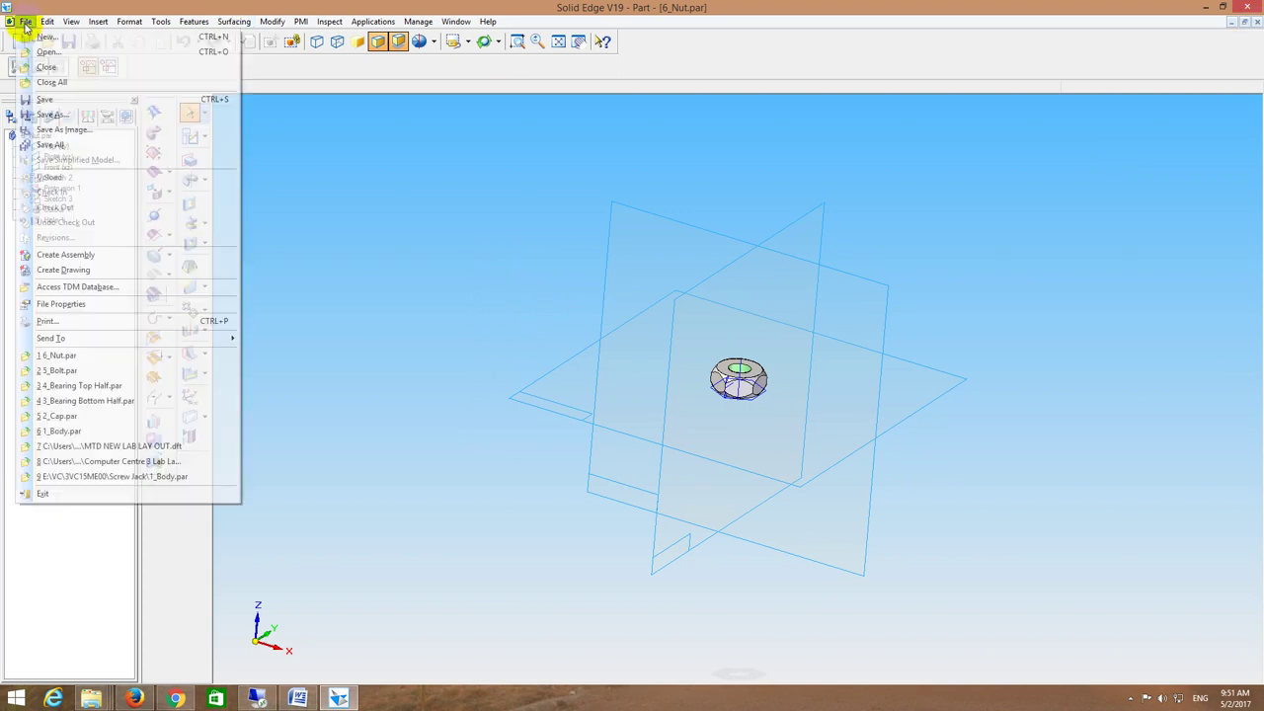
pyautogui.click(83, 107)
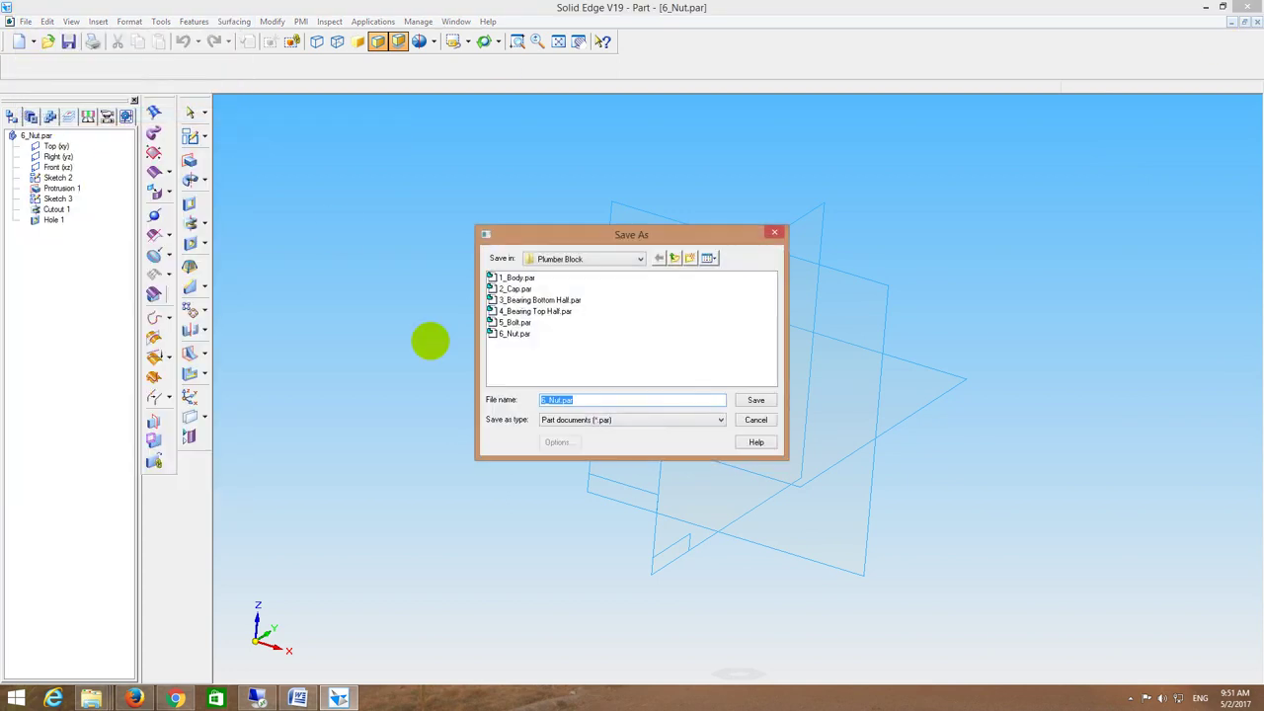
pyautogui.write('7_Lock Nut')
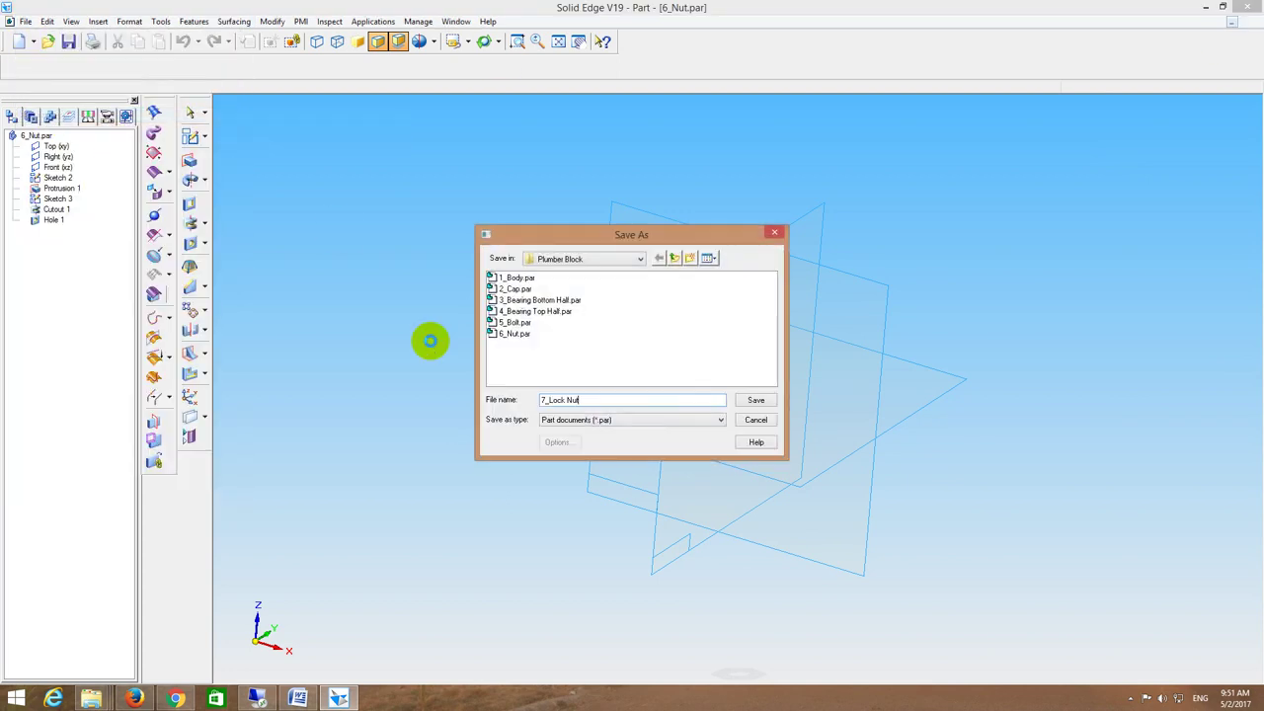
pyautogui.press('Return')
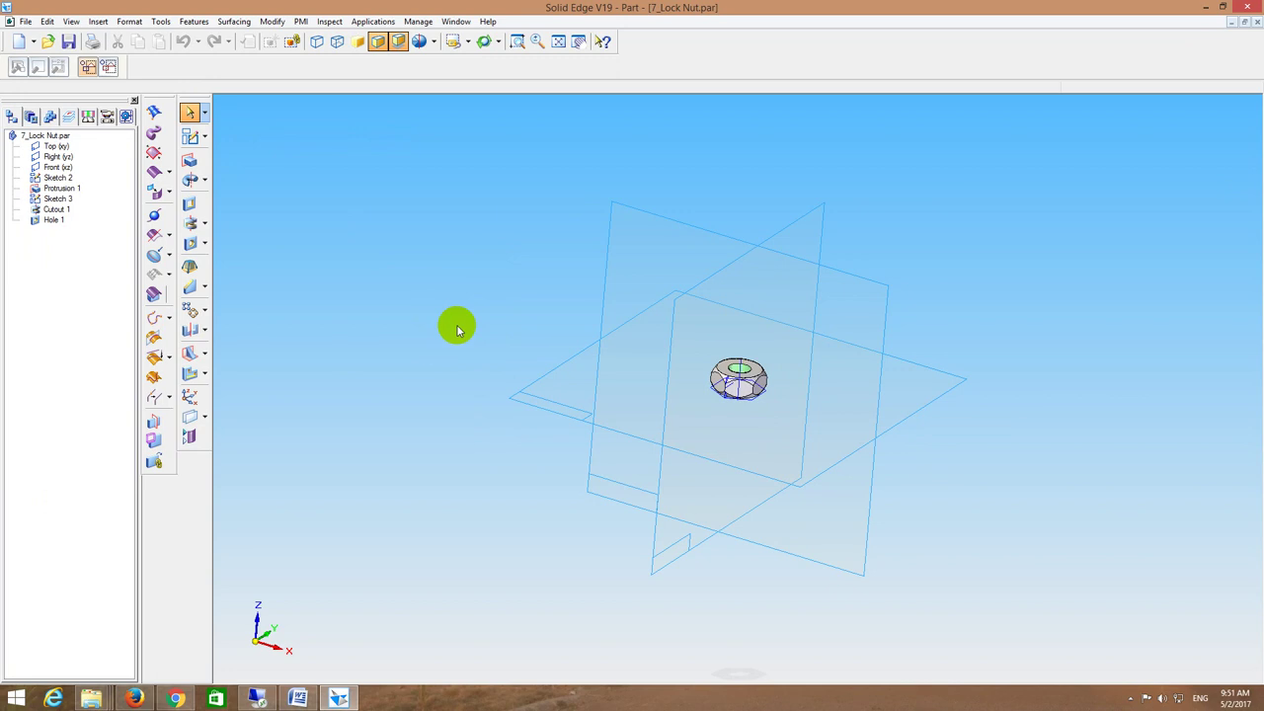
# Step: Dynamically edit the nut's base protrusion and set its height to 5 mm to make the lock nut
pyautogui.click(517, 40)
pyautogui.moveTo(637, 289); pyautogui.dragTo(717, 378)
pyautogui.click(603, 42)
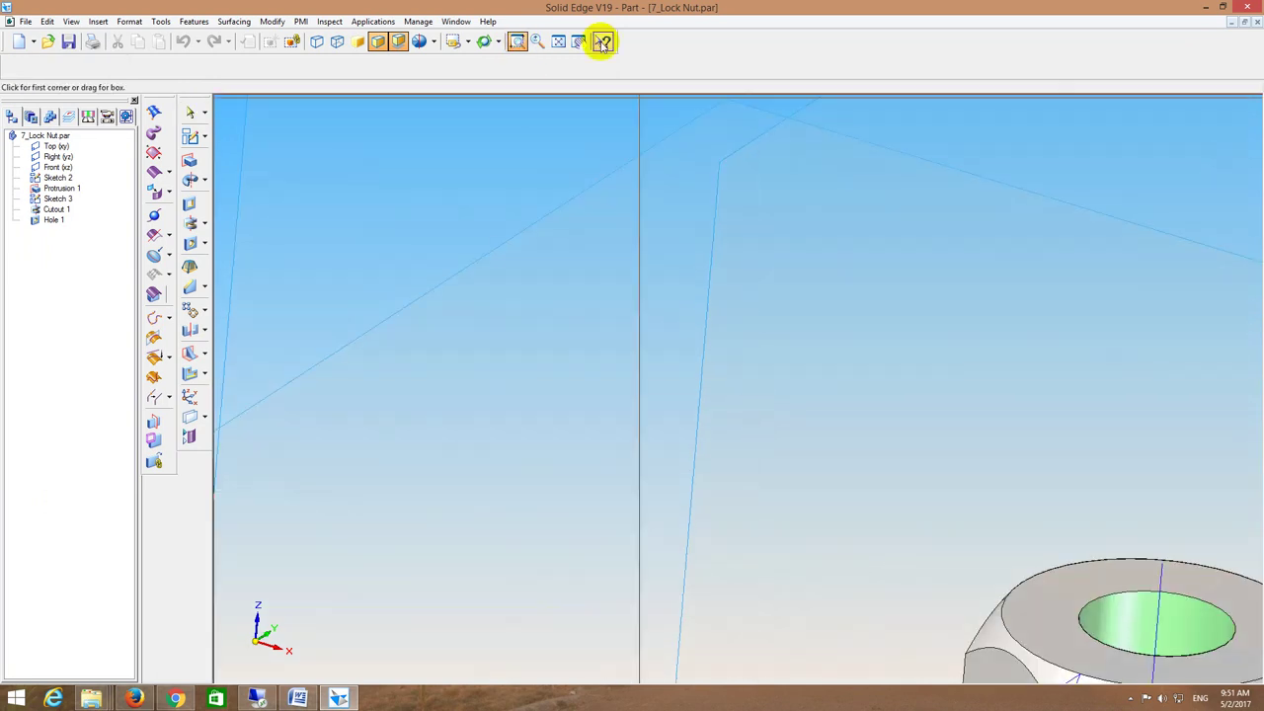
pyautogui.click(556, 38)
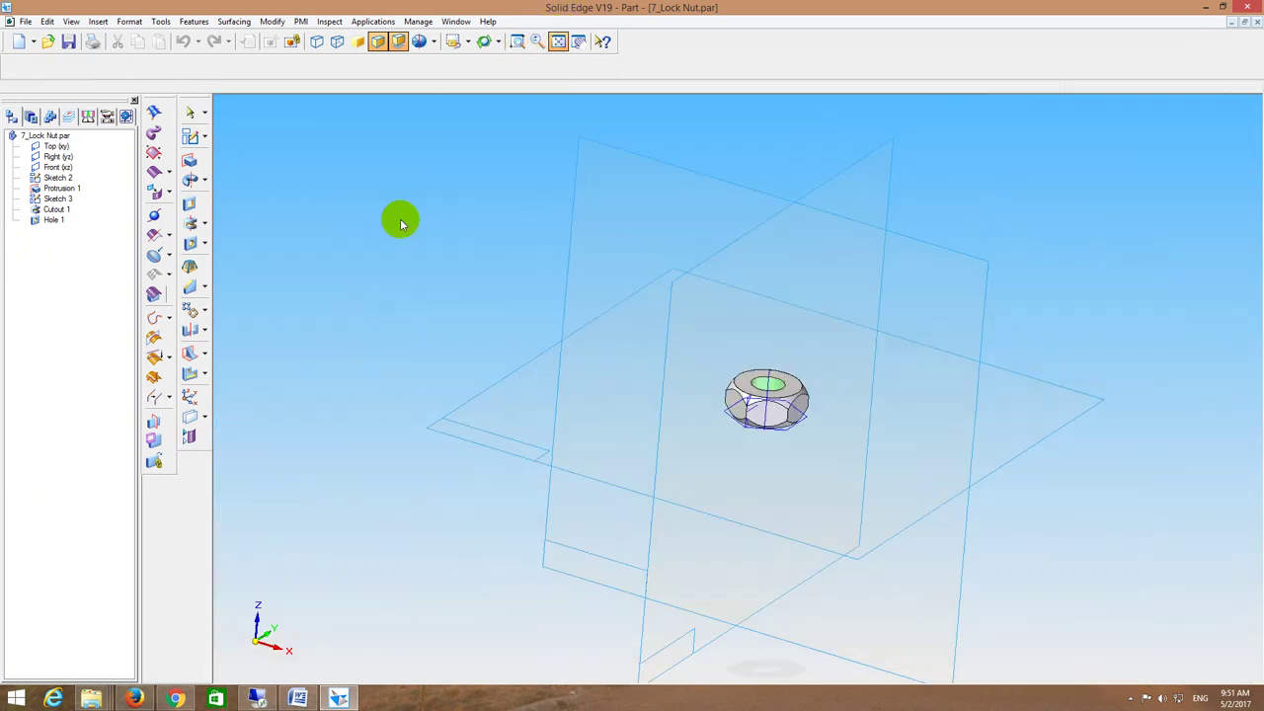
pyautogui.rightClick(61, 188)
pyautogui.click(121, 431)
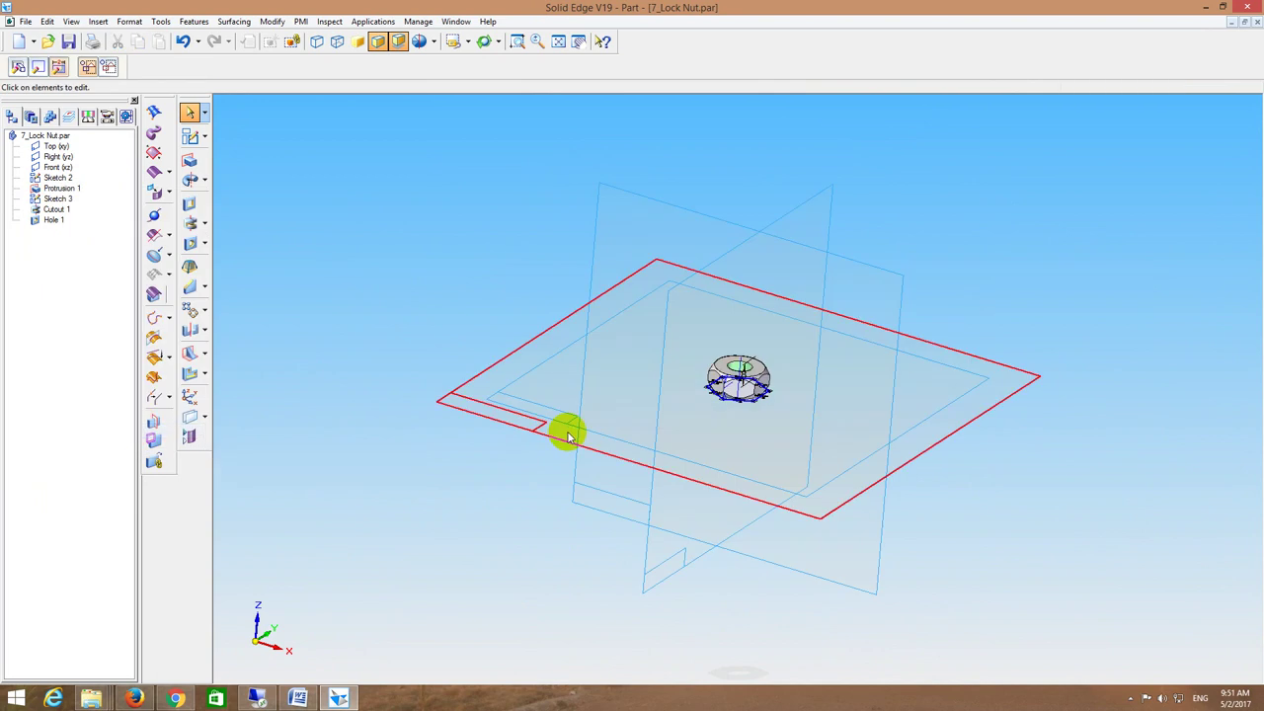
pyautogui.click(744, 367)
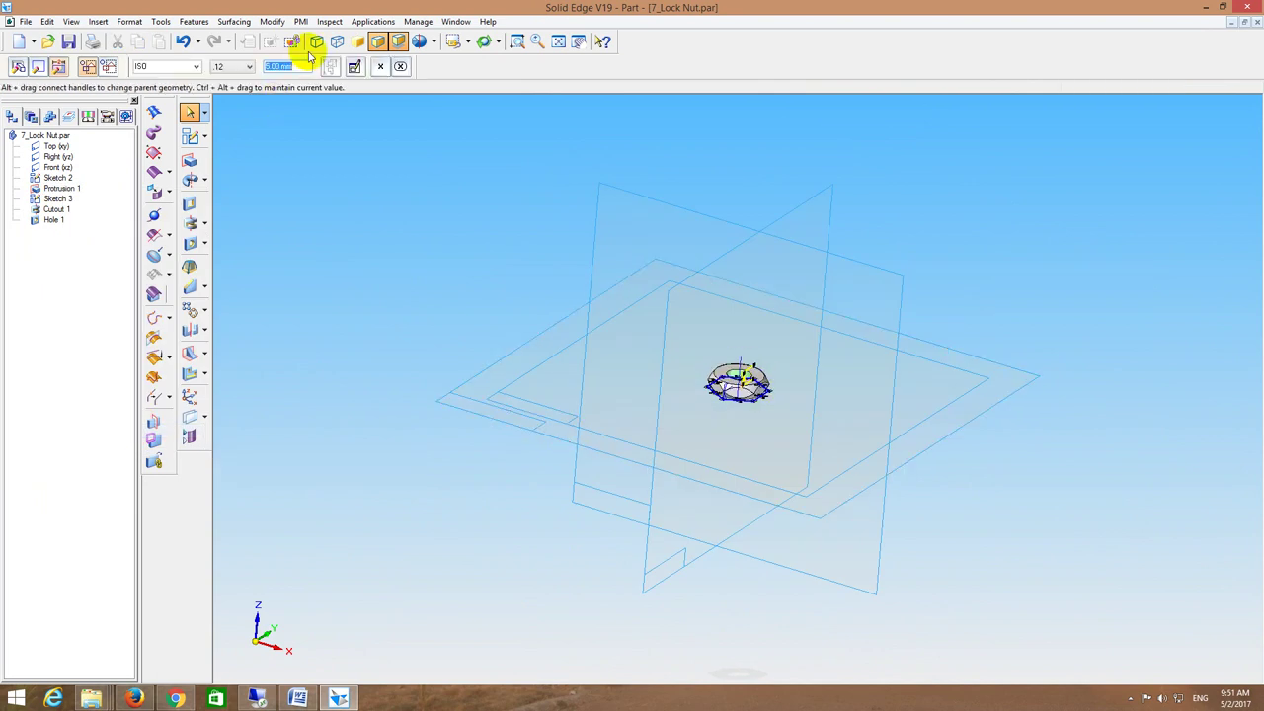
pyautogui.press('Escape')
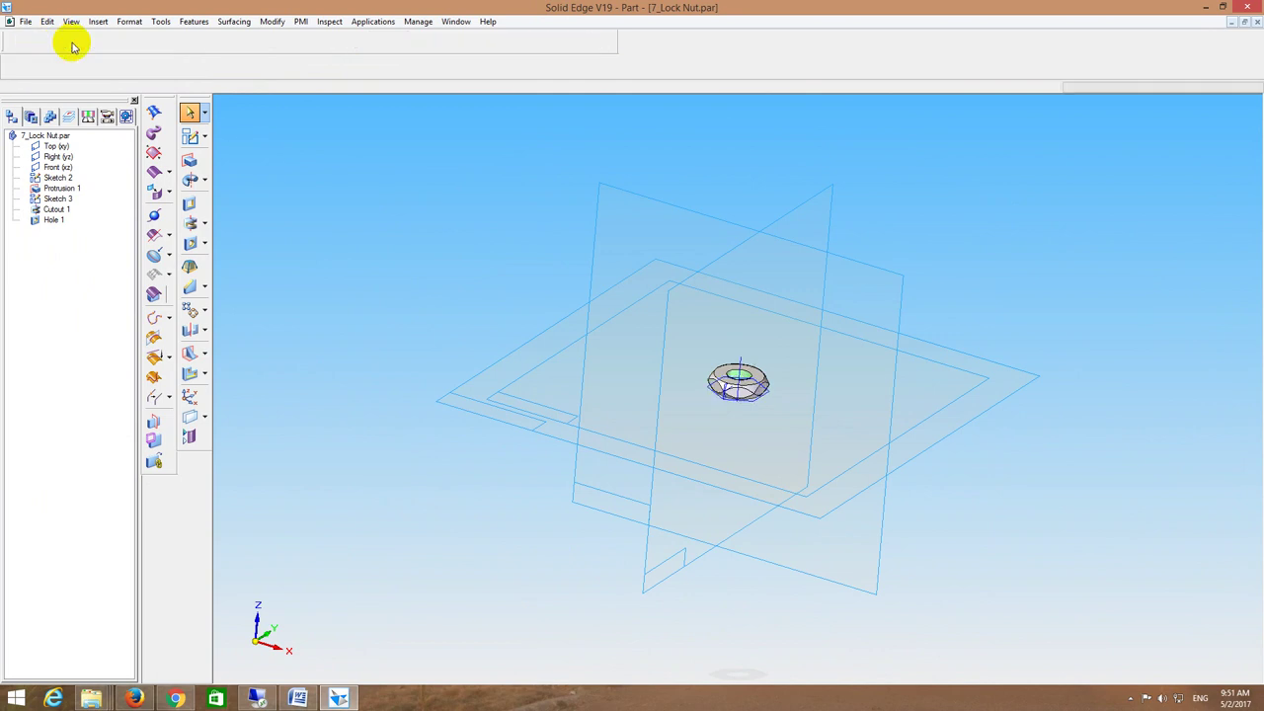
# Step: Save the lock nut, inspect it from another side and close its file
pyautogui.moveTo(642, 279); pyautogui.dragTo(869, 279, button='middle')
pyautogui.click(883, 282)
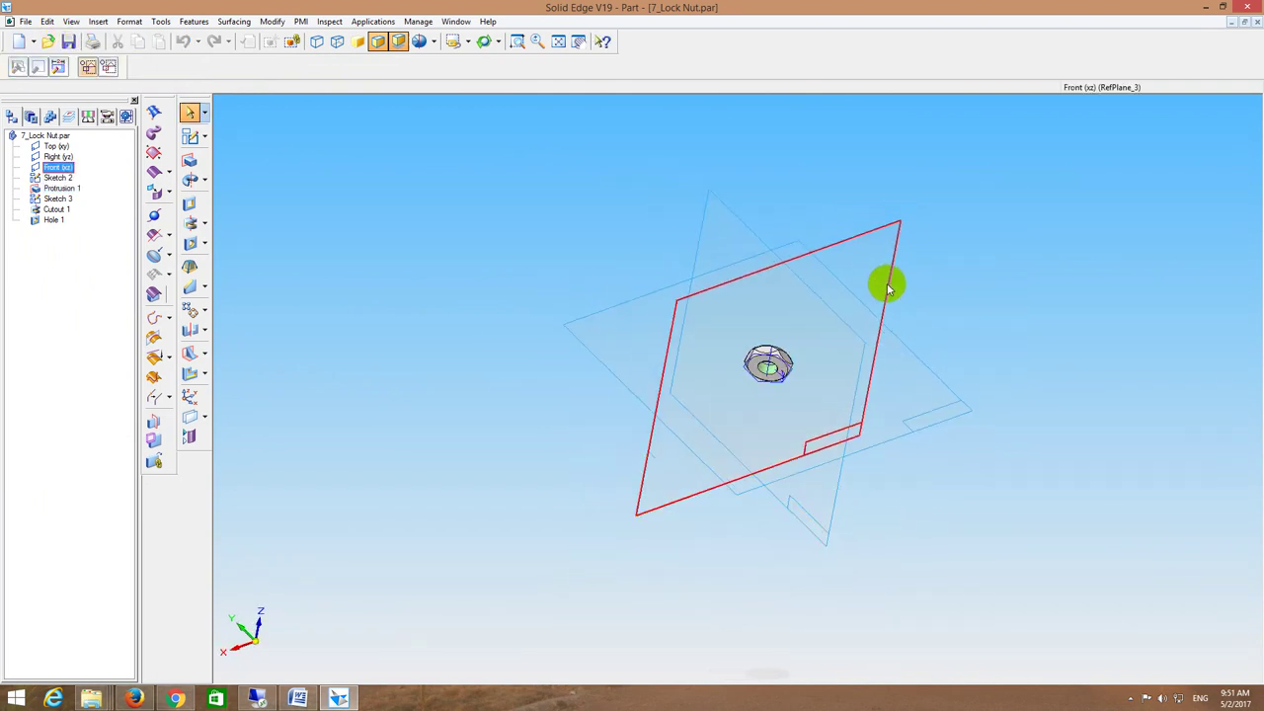
pyautogui.click(1255, 21)
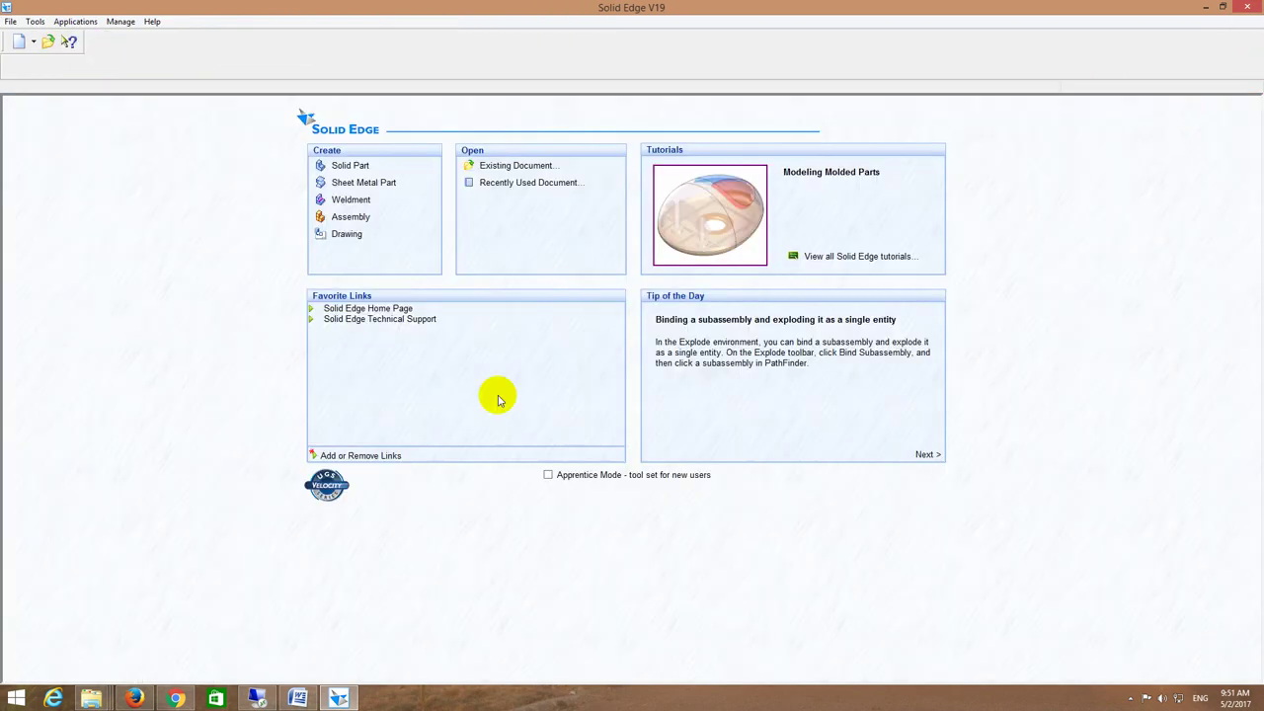
# Step: Check the shaft's details on the Plummer Block drawing in Word and start a new solid part in Solid Edge
pyautogui.click(297, 698)
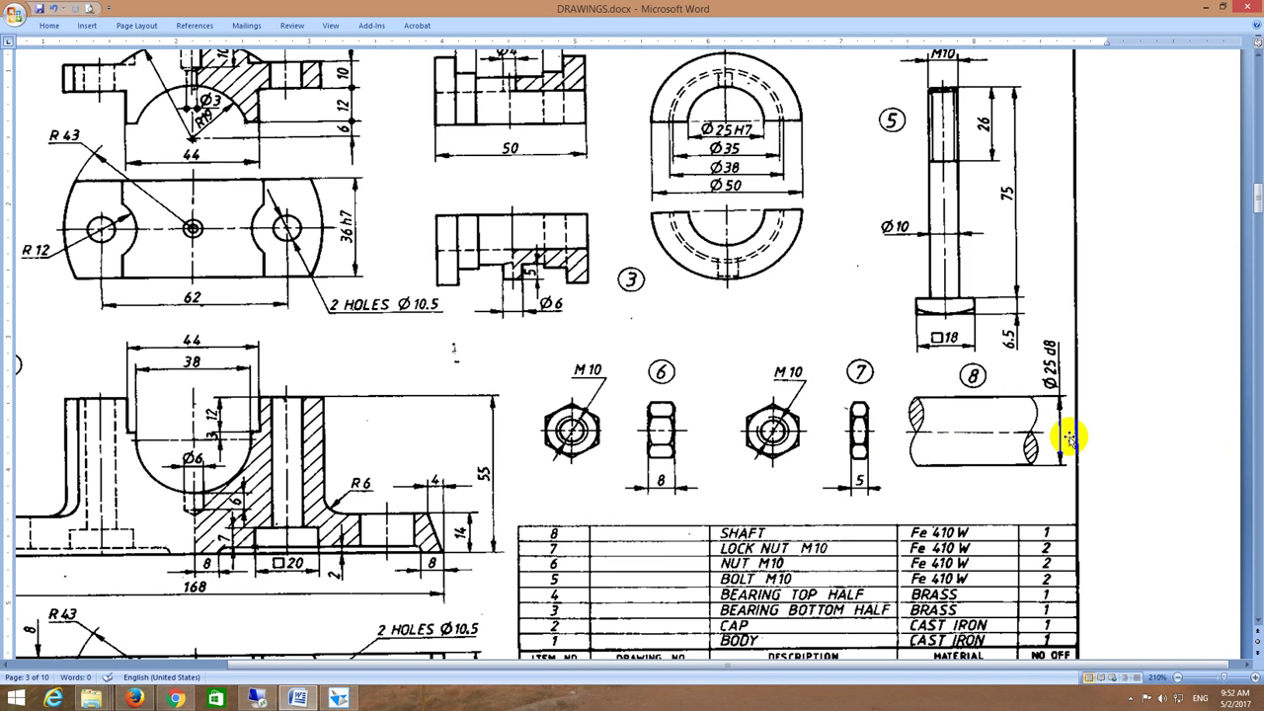
pyautogui.scroll(-3, 726, 227)
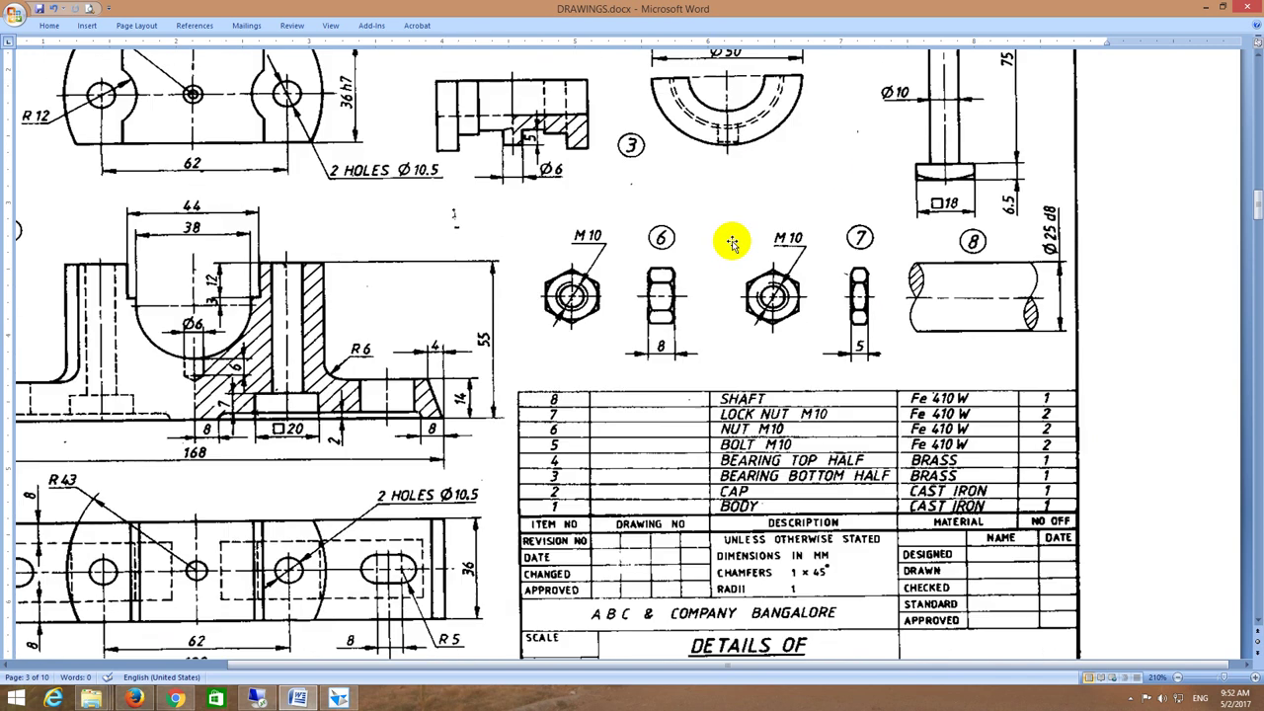
pyautogui.scroll(-1, 731, 244)
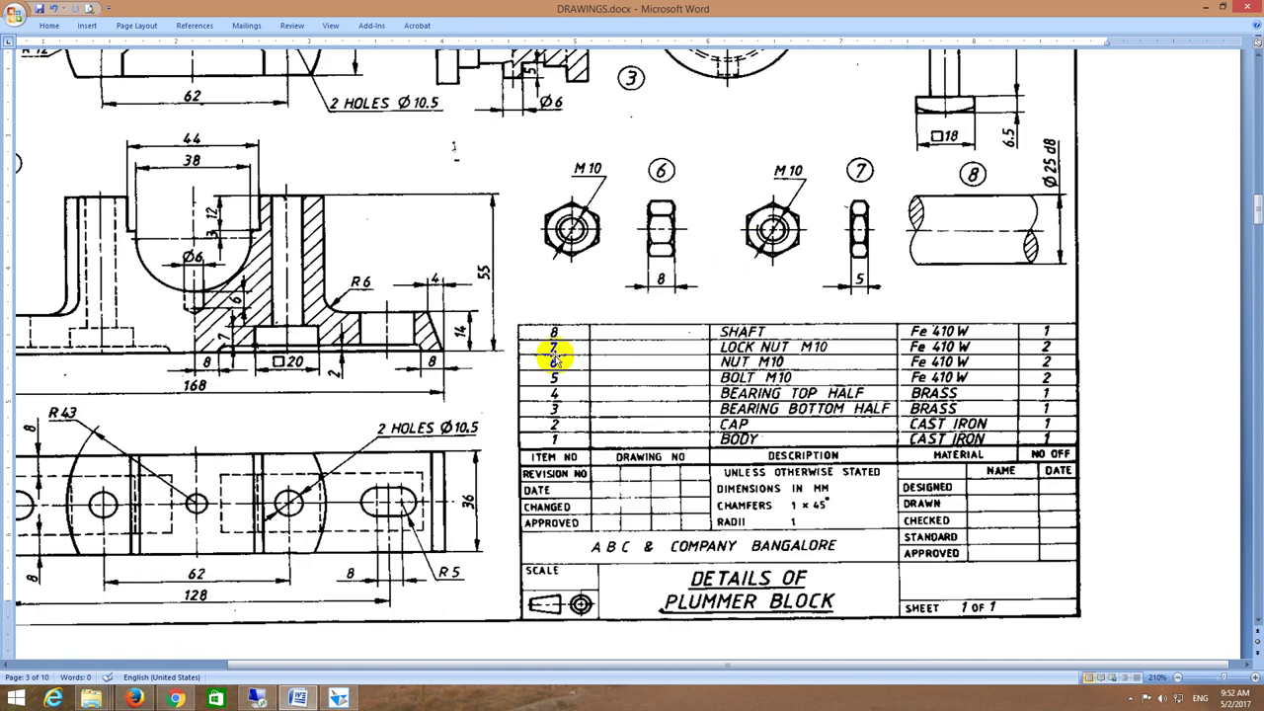
pyautogui.scroll(1, 553, 355)
pyautogui.scroll(-2, 513, 380)
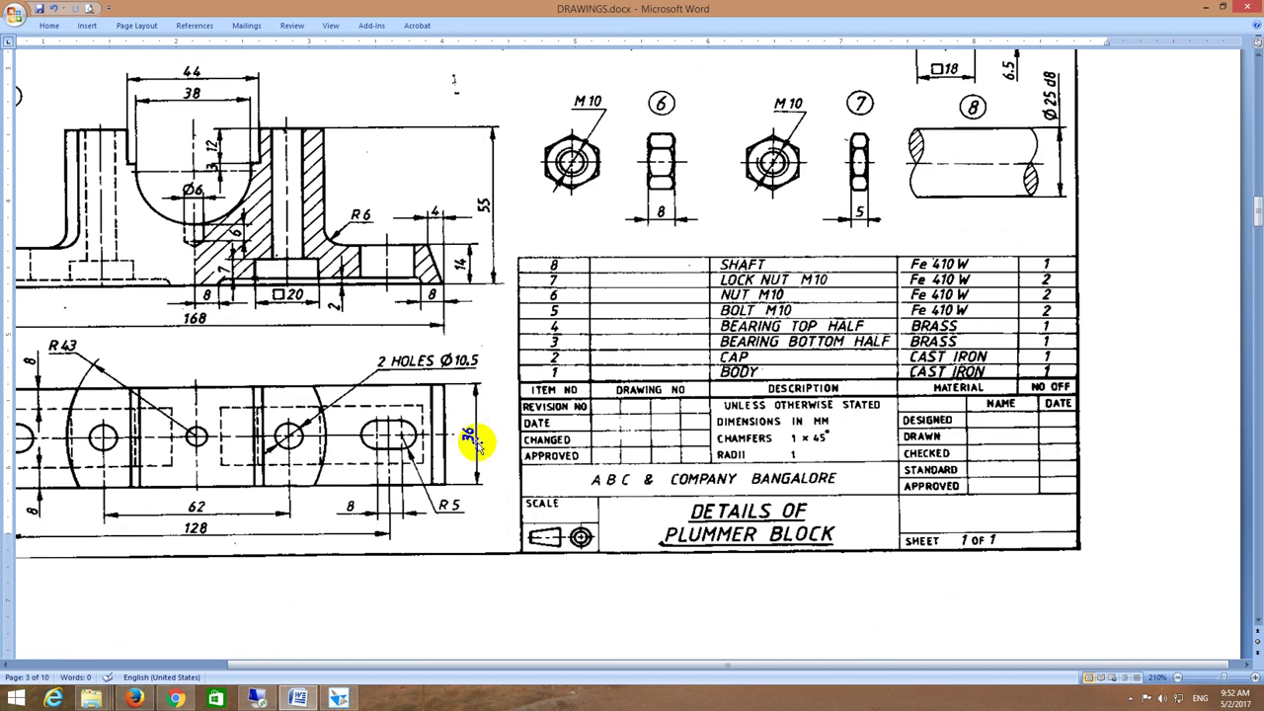
pyautogui.scroll(6, 474, 439)
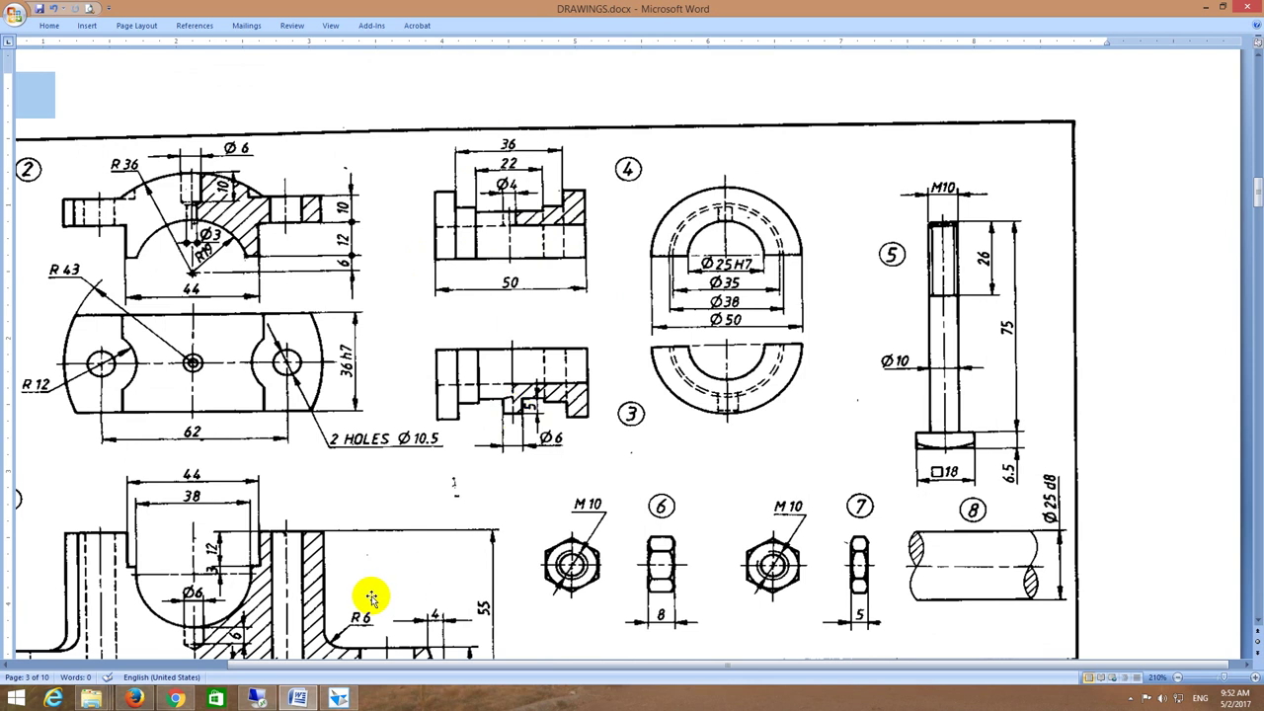
pyautogui.click(338, 698)
pyautogui.click(373, 173)
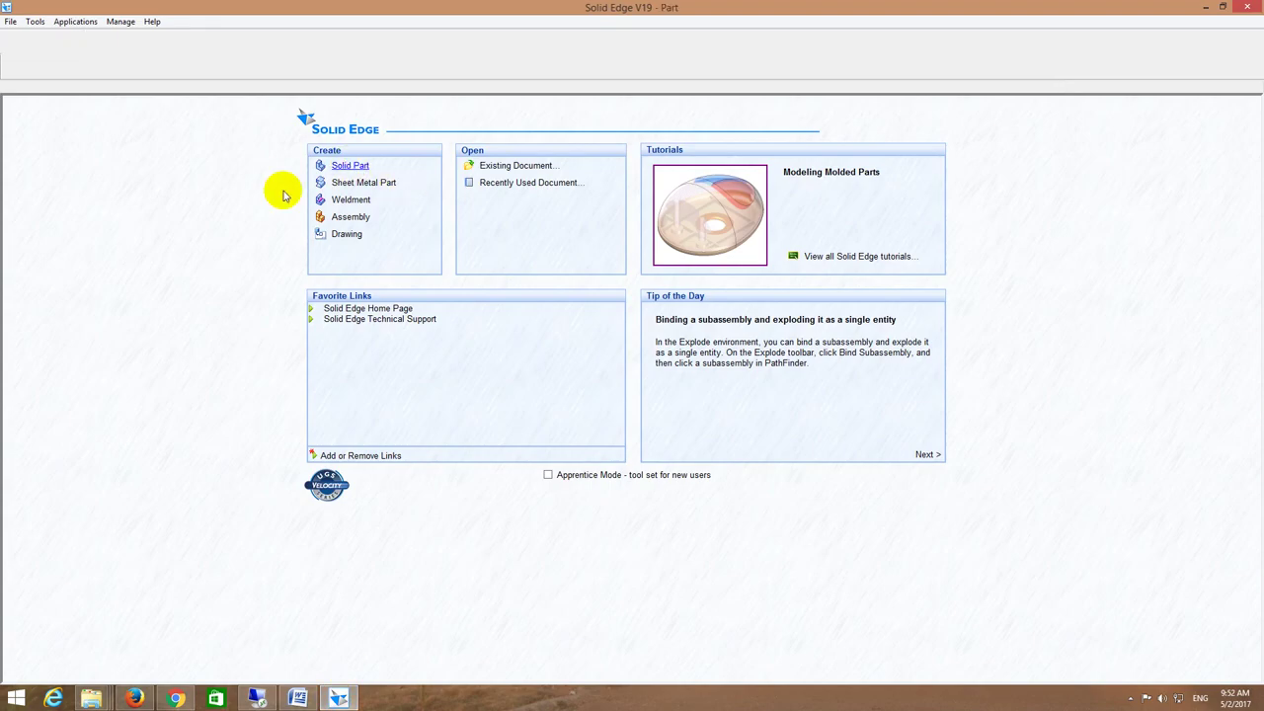
# Step: Sketch the shaft's 25 mm diameter circle on the front plane, centred on the origin, and finish the sketch
pyautogui.click(193, 140)
pyautogui.click(621, 247)
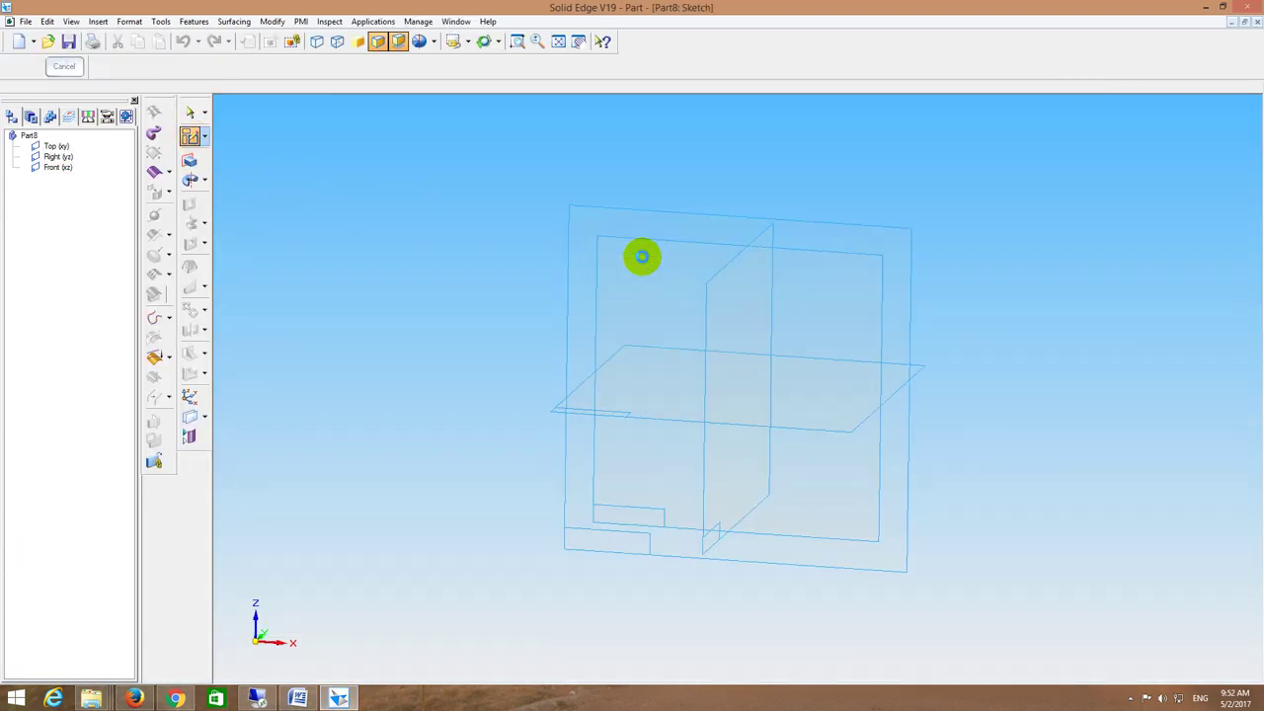
pyautogui.click(180, 192)
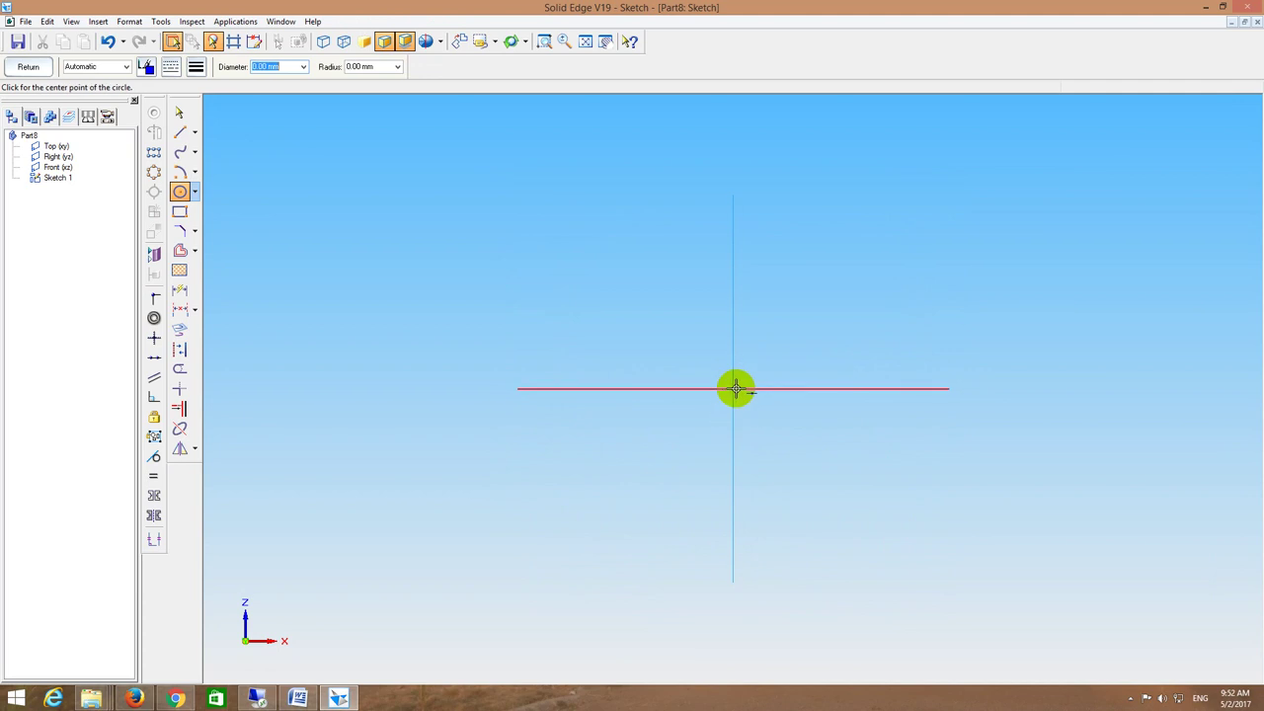
pyautogui.click(708, 441)
pyautogui.click(27, 66)
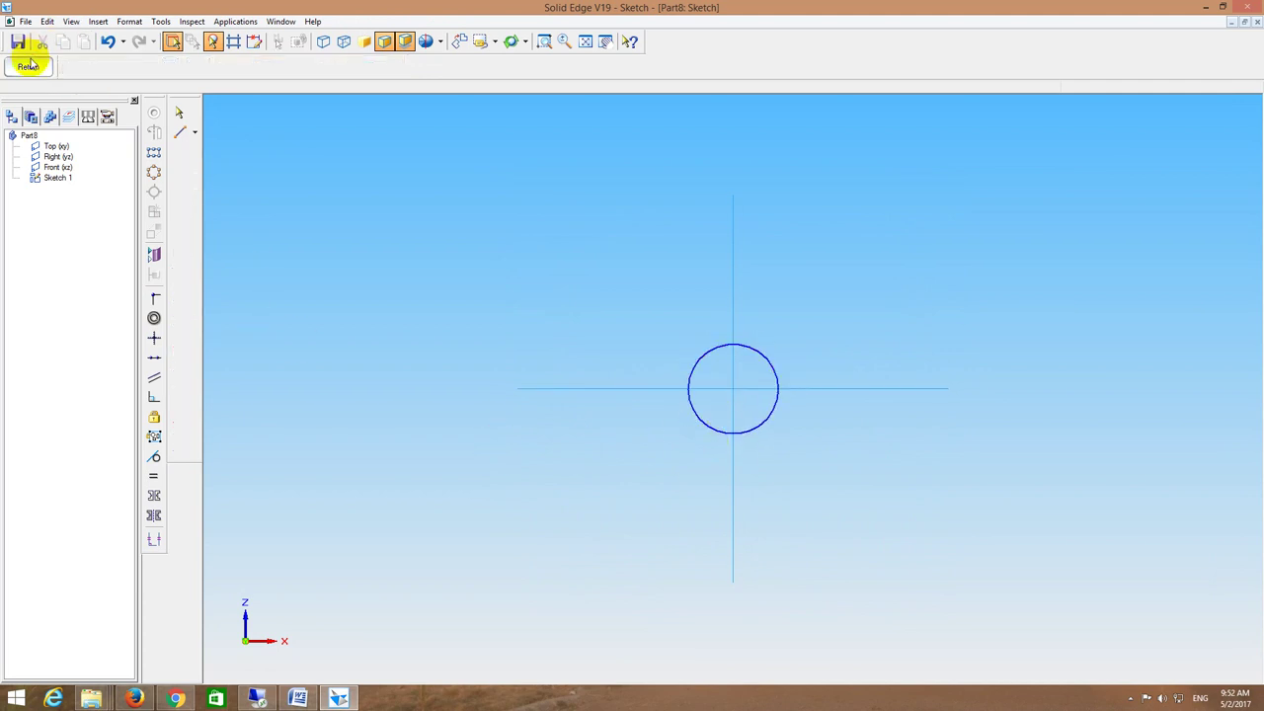
# Step: Extrude the circle to the rear of the front plane to form the shaft
pyautogui.click(190, 160)
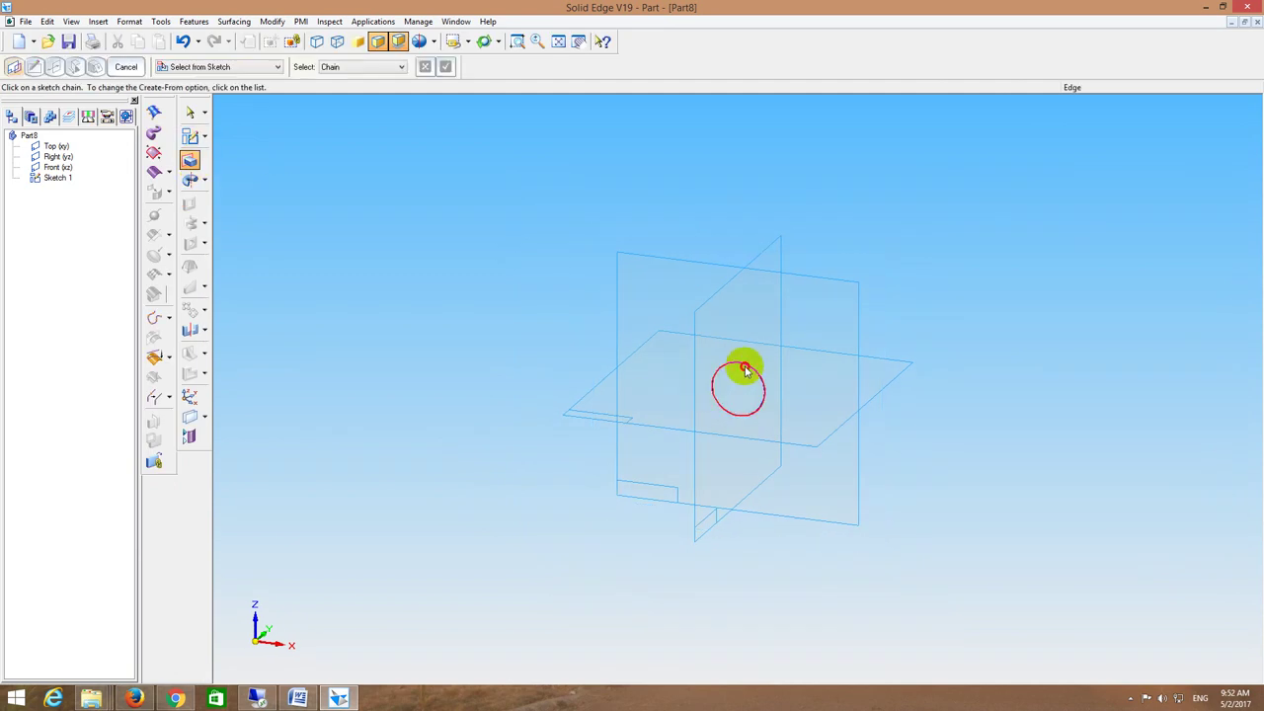
pyautogui.click(746, 370)
pyautogui.click(774, 320)
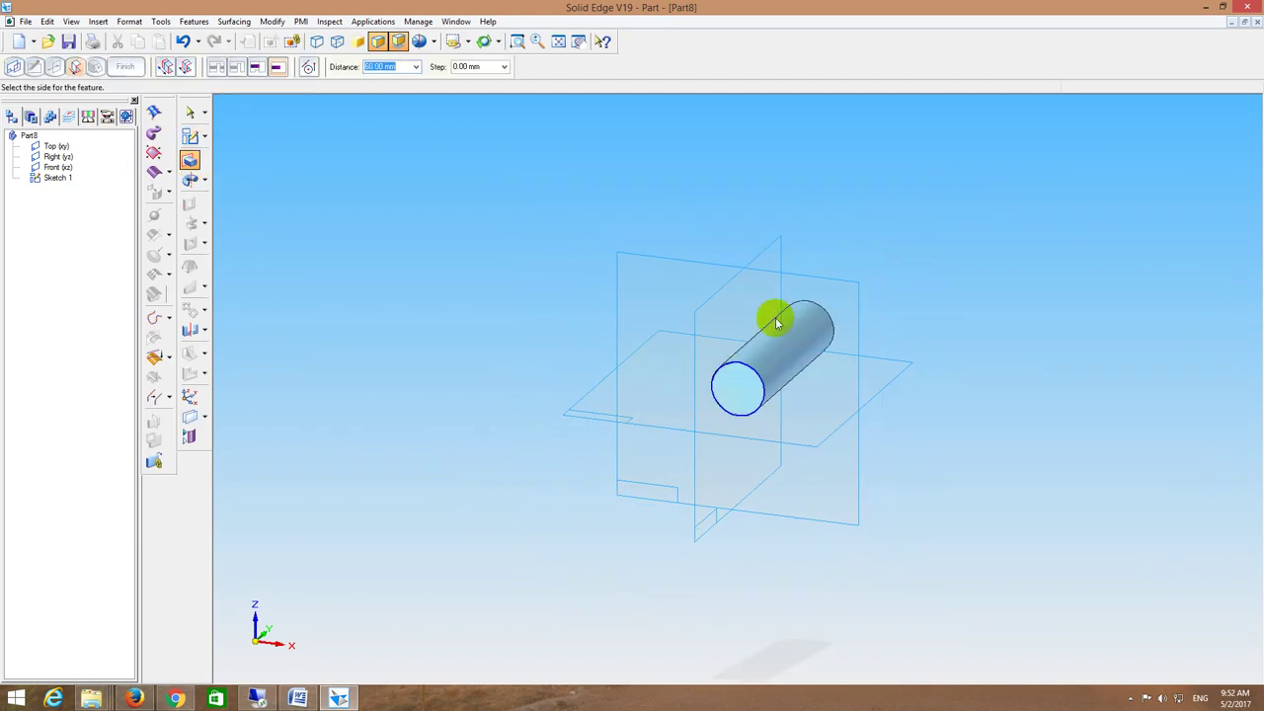
pyautogui.click(902, 314)
# Step: Save the shaft as 8_Shaft in the Plumber Block folder, accepting the file properties, and close it
pyautogui.click(68, 40)
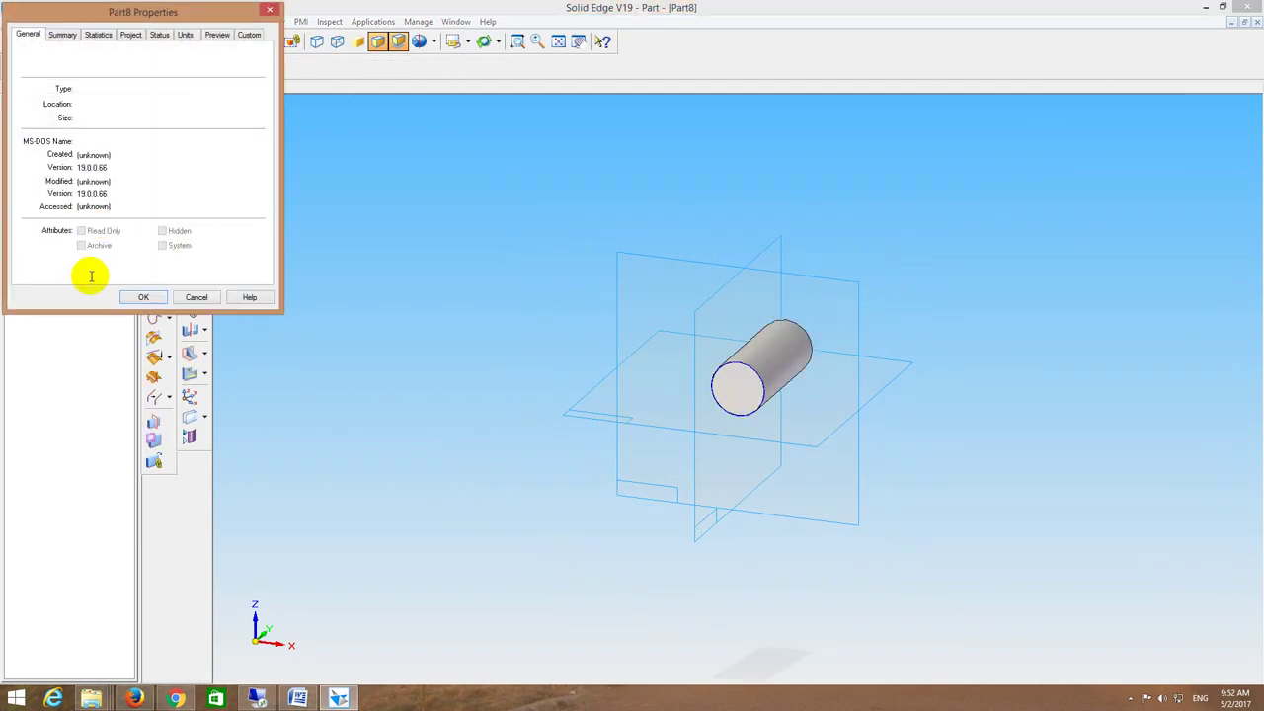
pyautogui.click(144, 297)
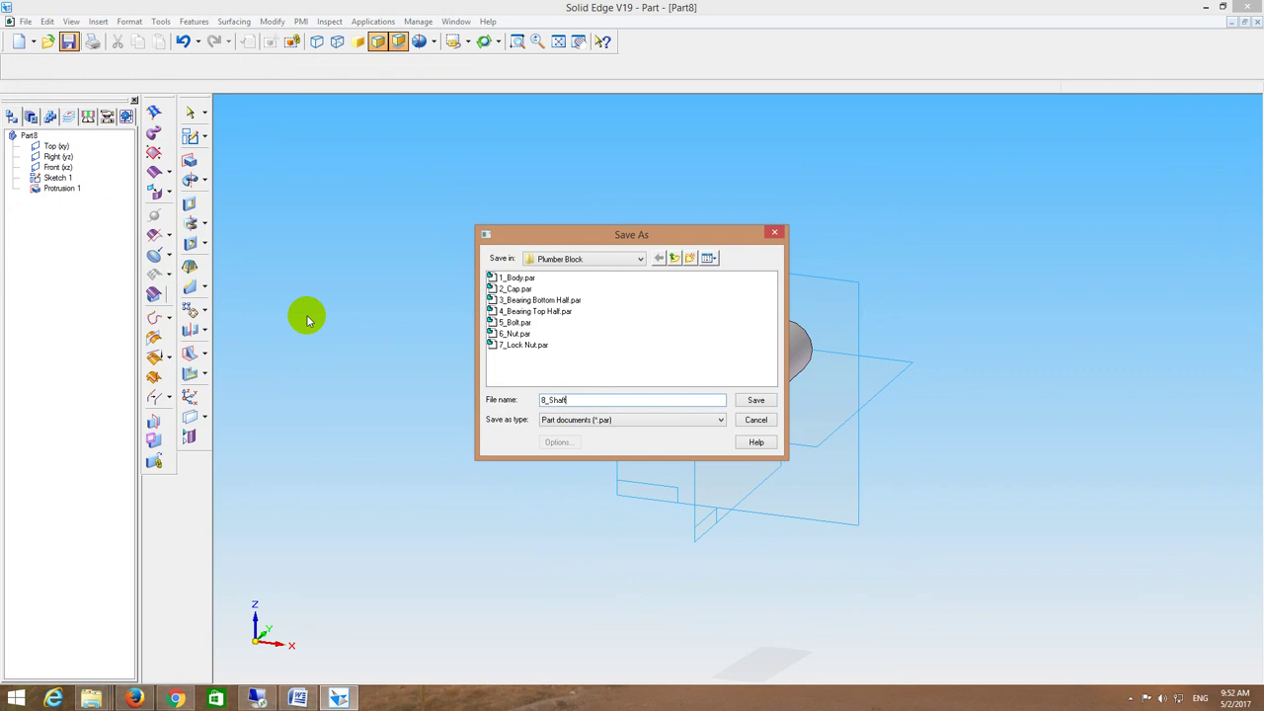
pyautogui.press('Return')
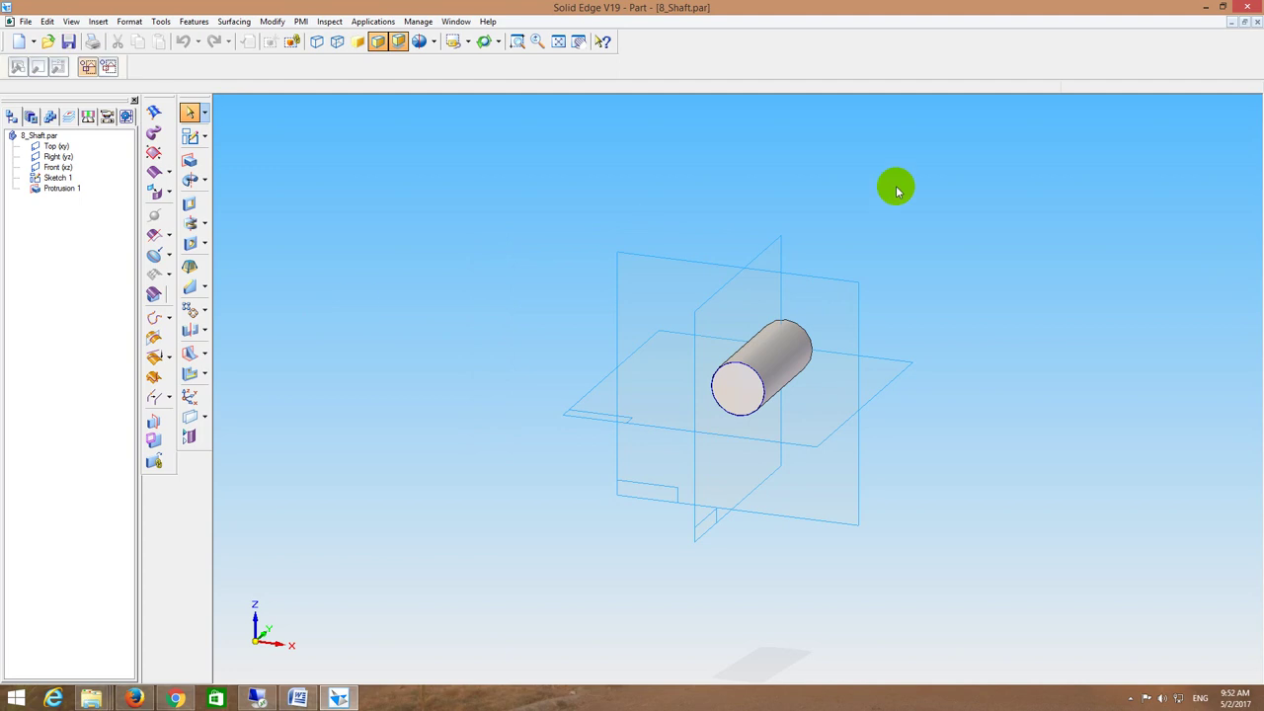
pyautogui.click(1256, 22)
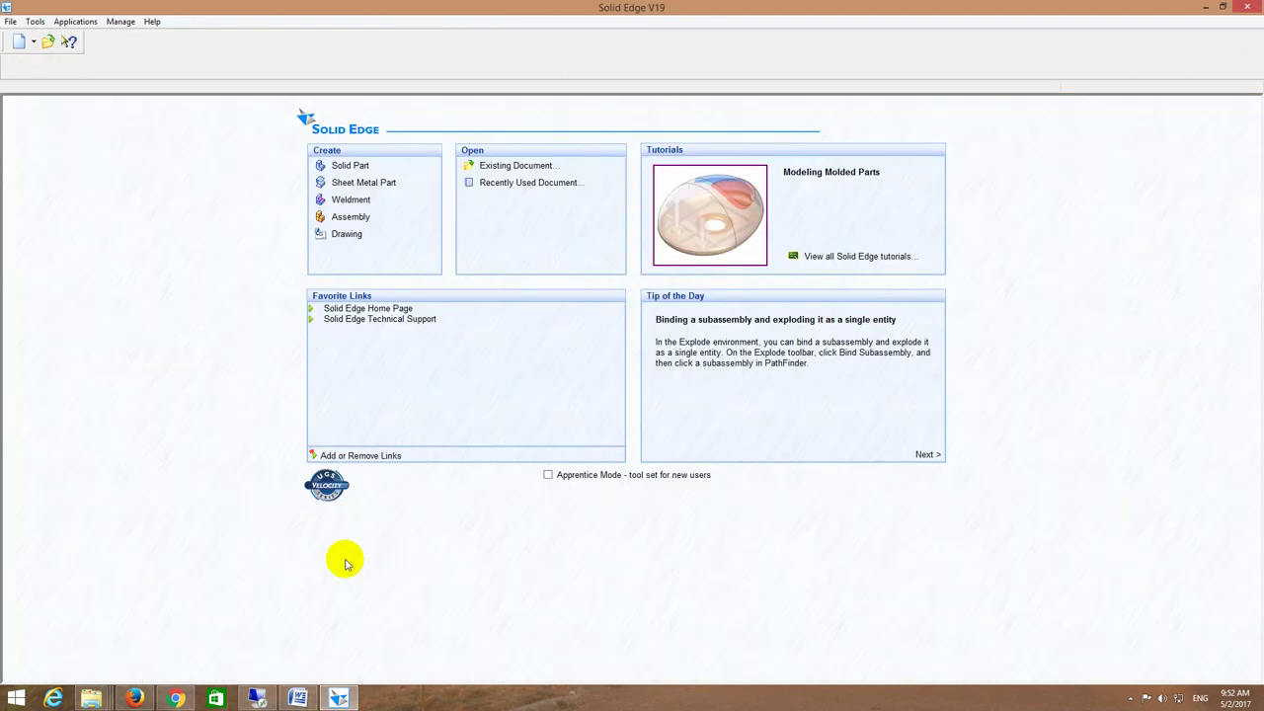
# Step: Review the Plummer Block parts list on the drawing in Word and return to Solid Edge
pyautogui.click(298, 698)
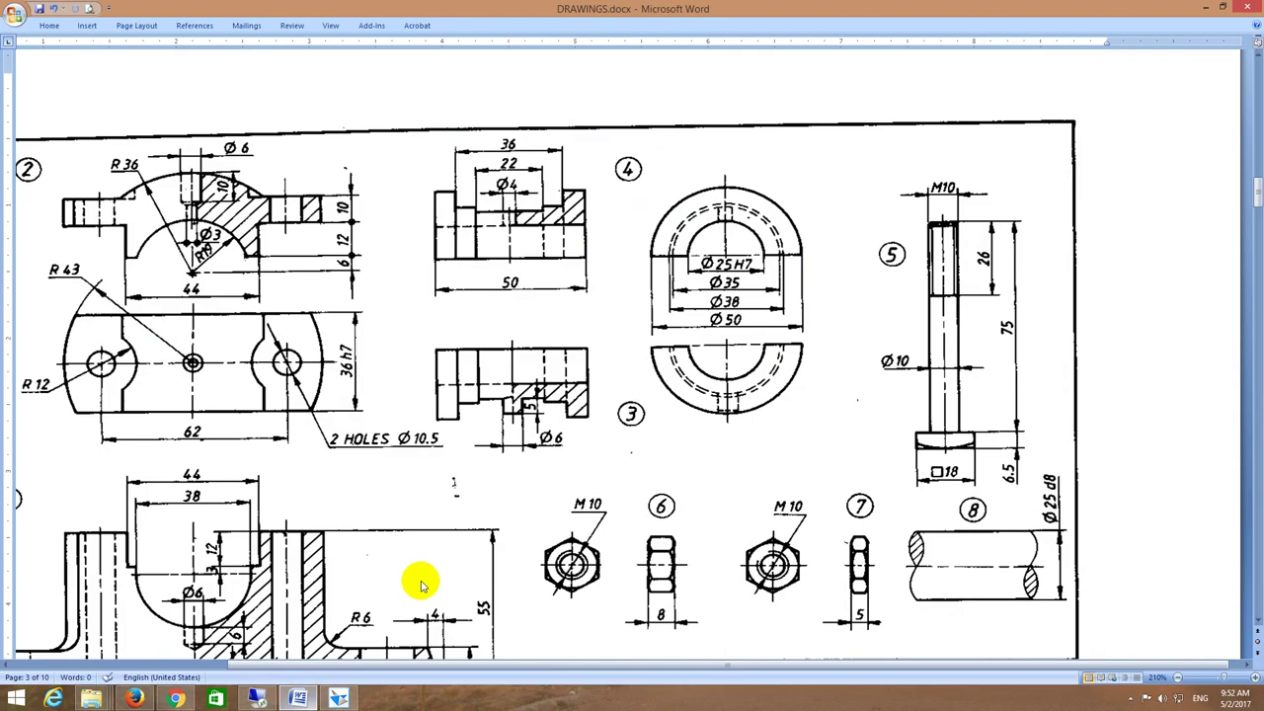
pyautogui.scroll(-2, 638, 277)
pyautogui.keyDown('ctrl'); pyautogui.scroll(3, 640, 285); pyautogui.keyUp('ctrl')
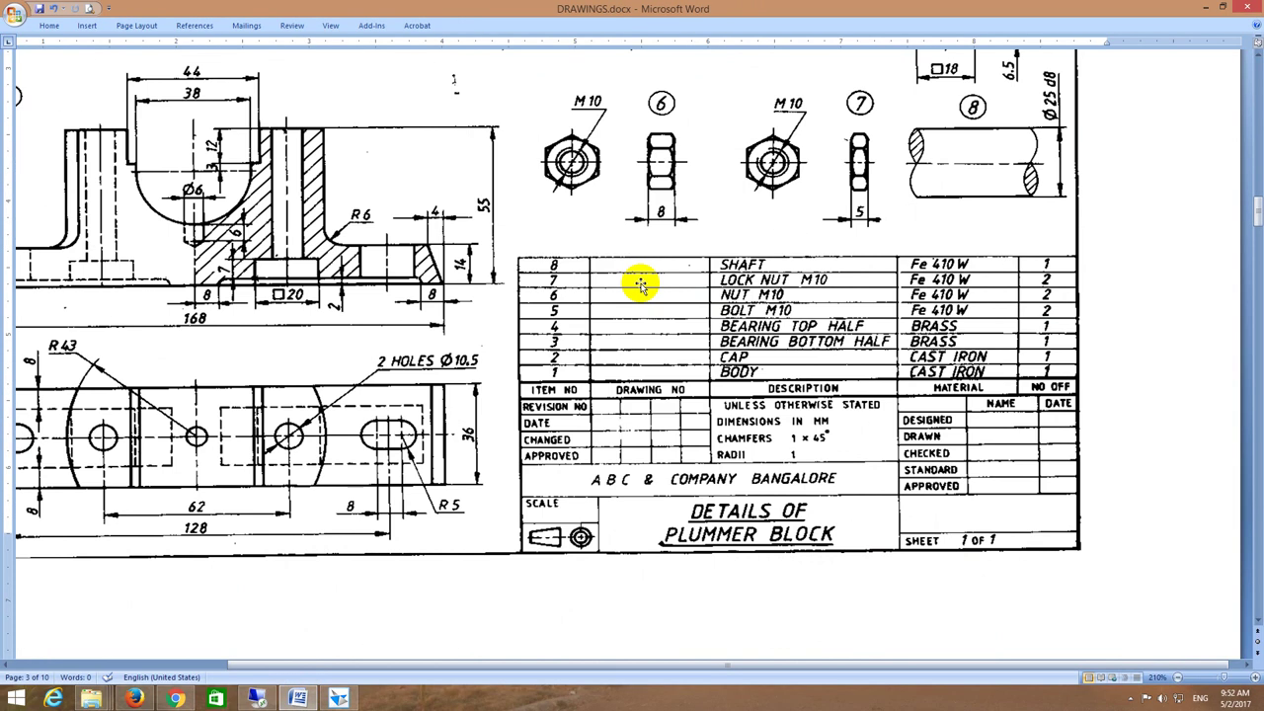
pyautogui.click(1201, 9)
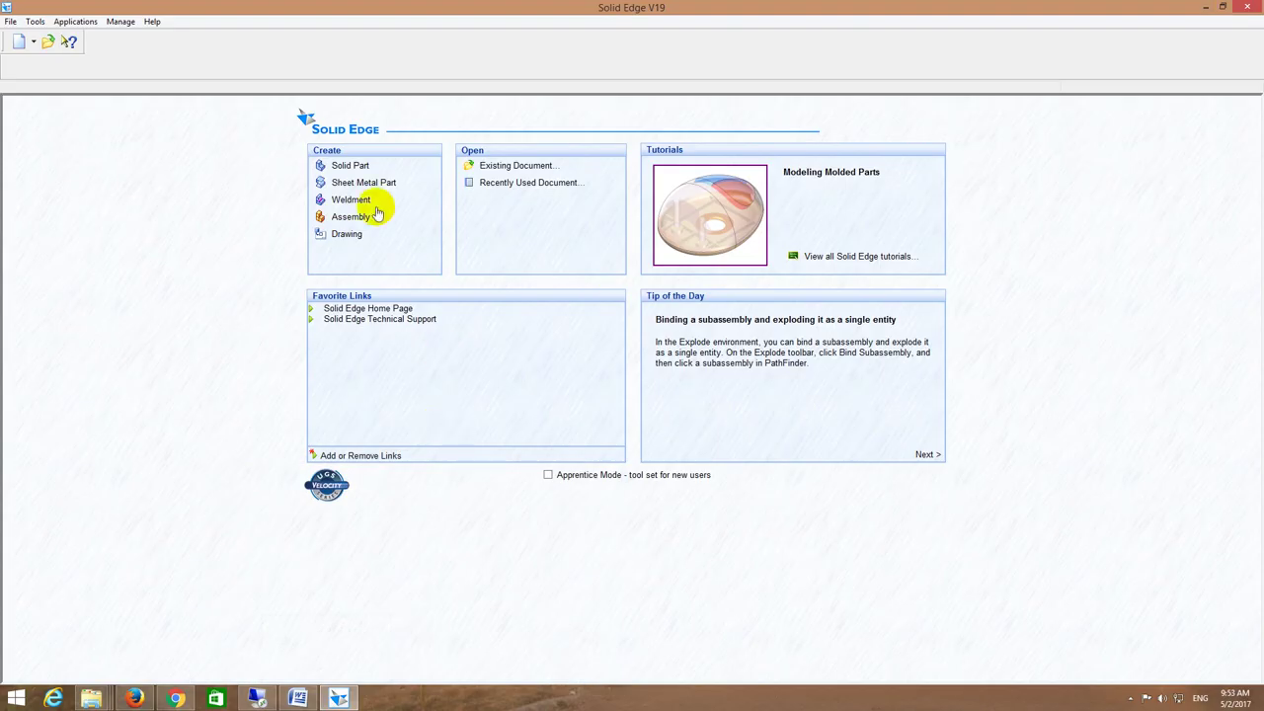
# Step: Start a new solid part and open 1_Body.par from the Plumber Block folder
pyautogui.click(345, 165)
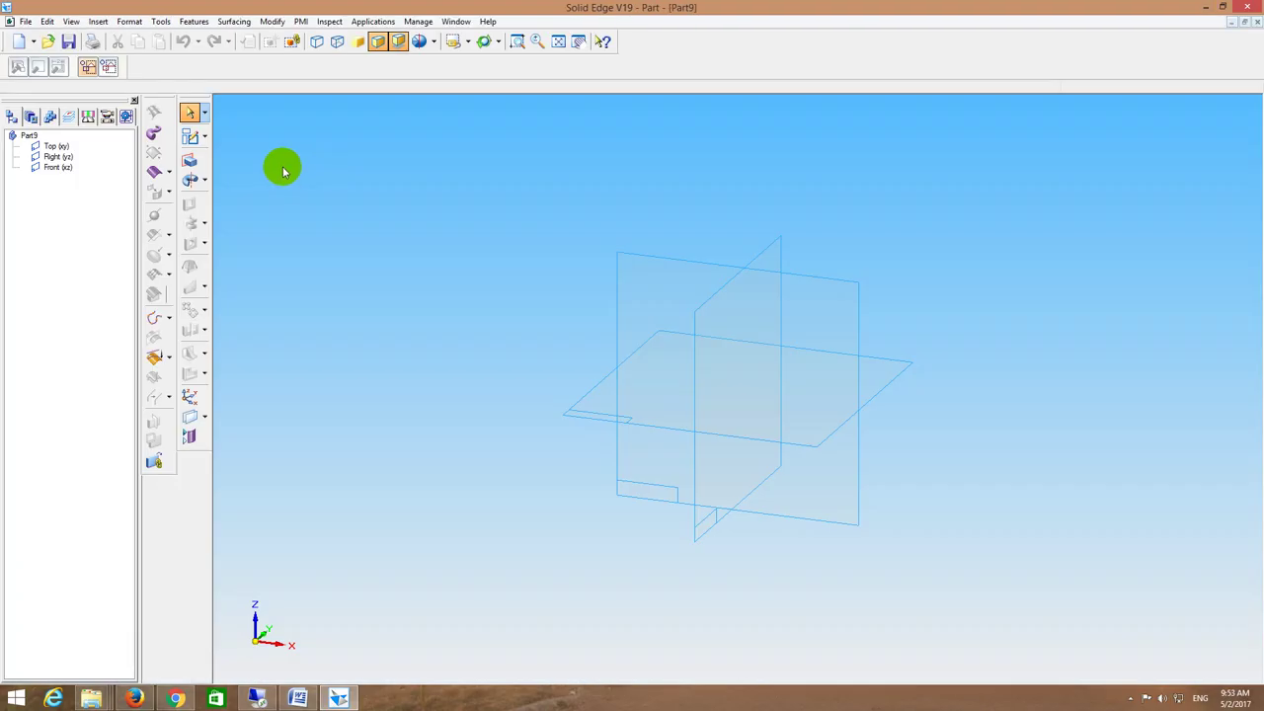
pyautogui.click(48, 41)
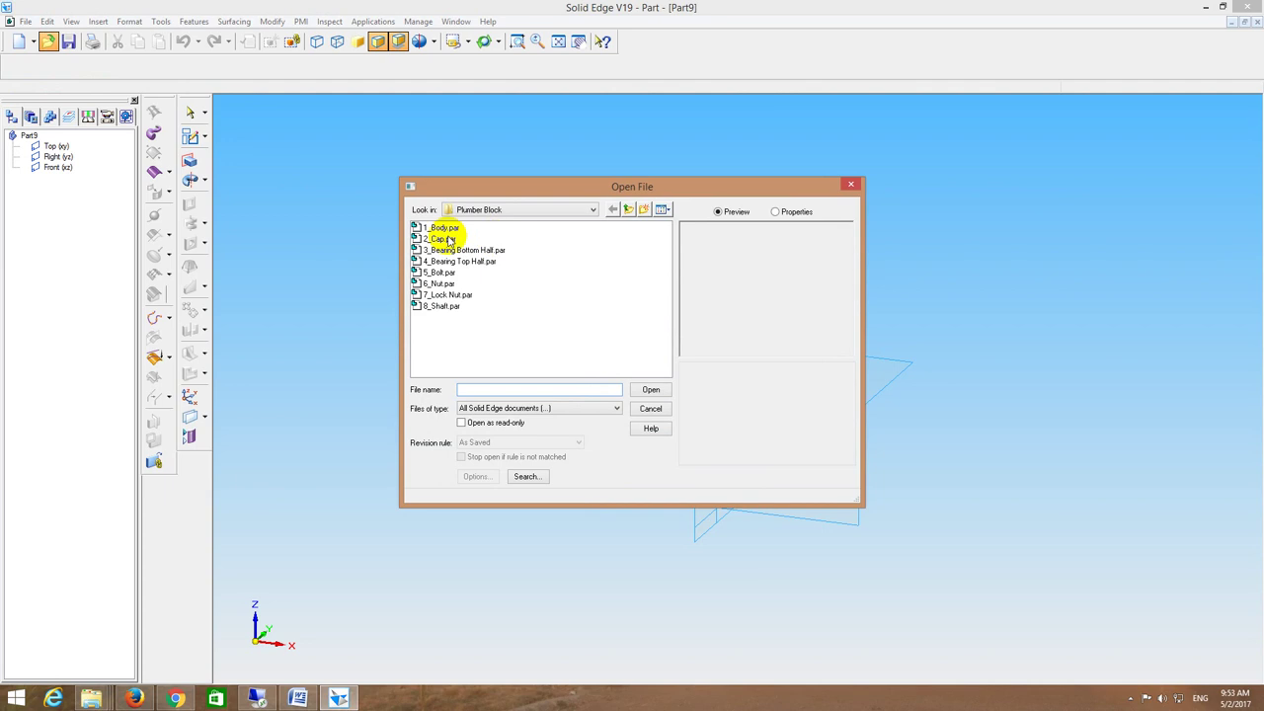
pyautogui.doubleClick(420, 228)
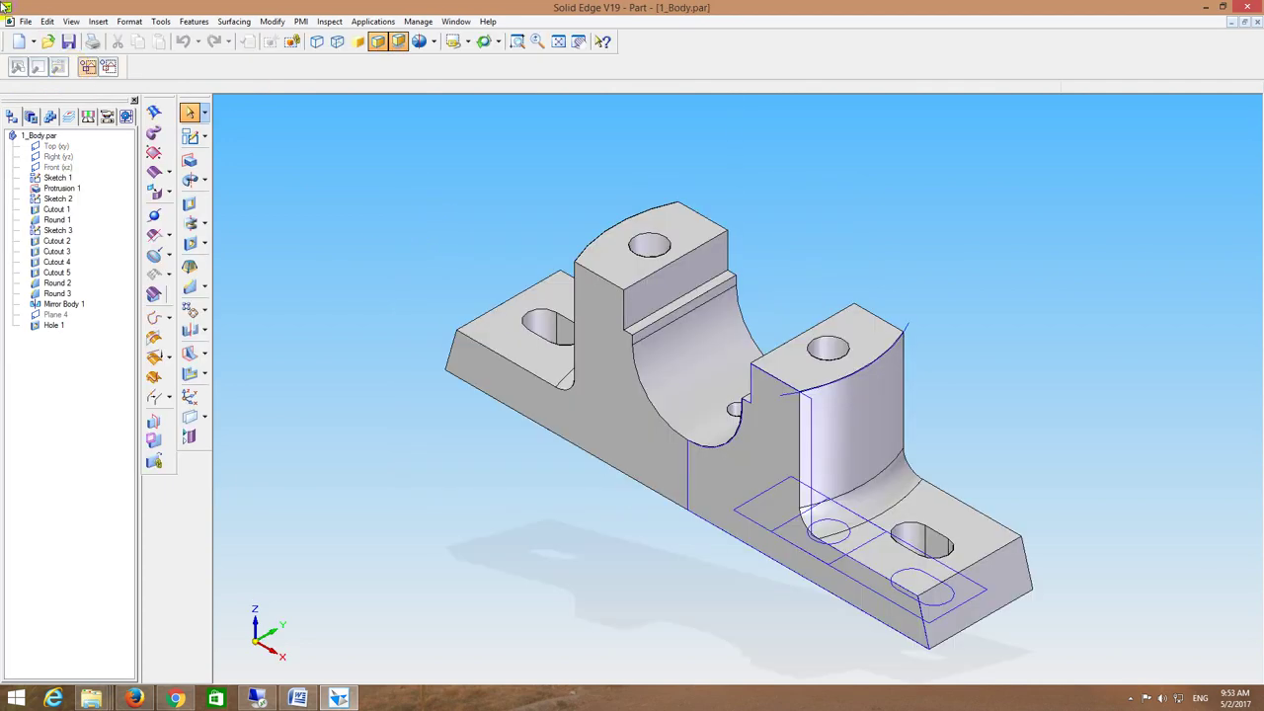
pyautogui.click(24, 22)
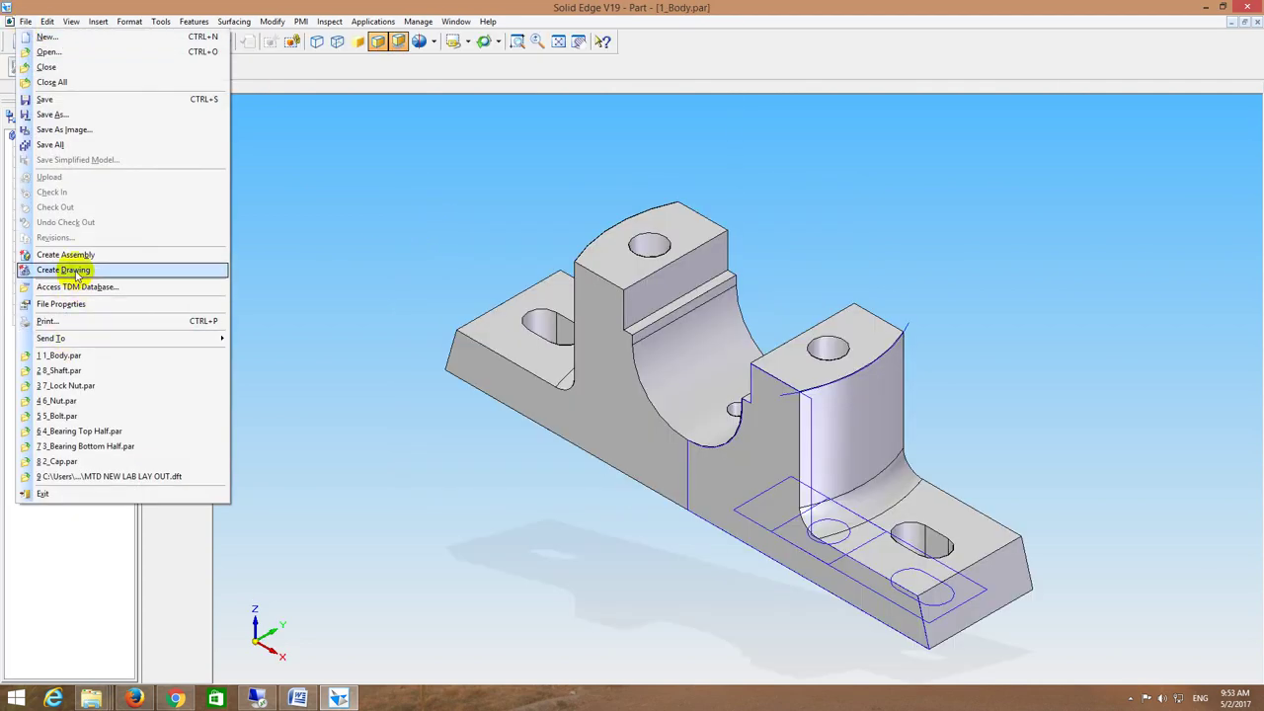
pyautogui.click(104, 271)
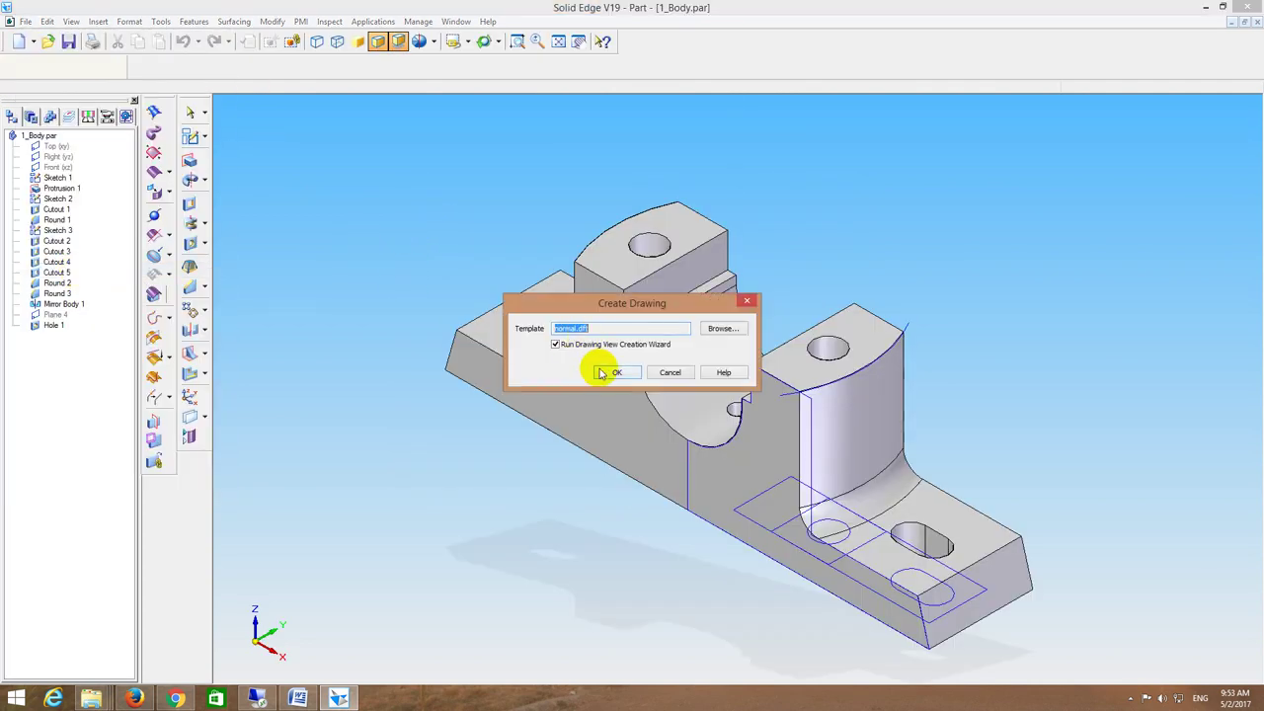
pyautogui.click(669, 372)
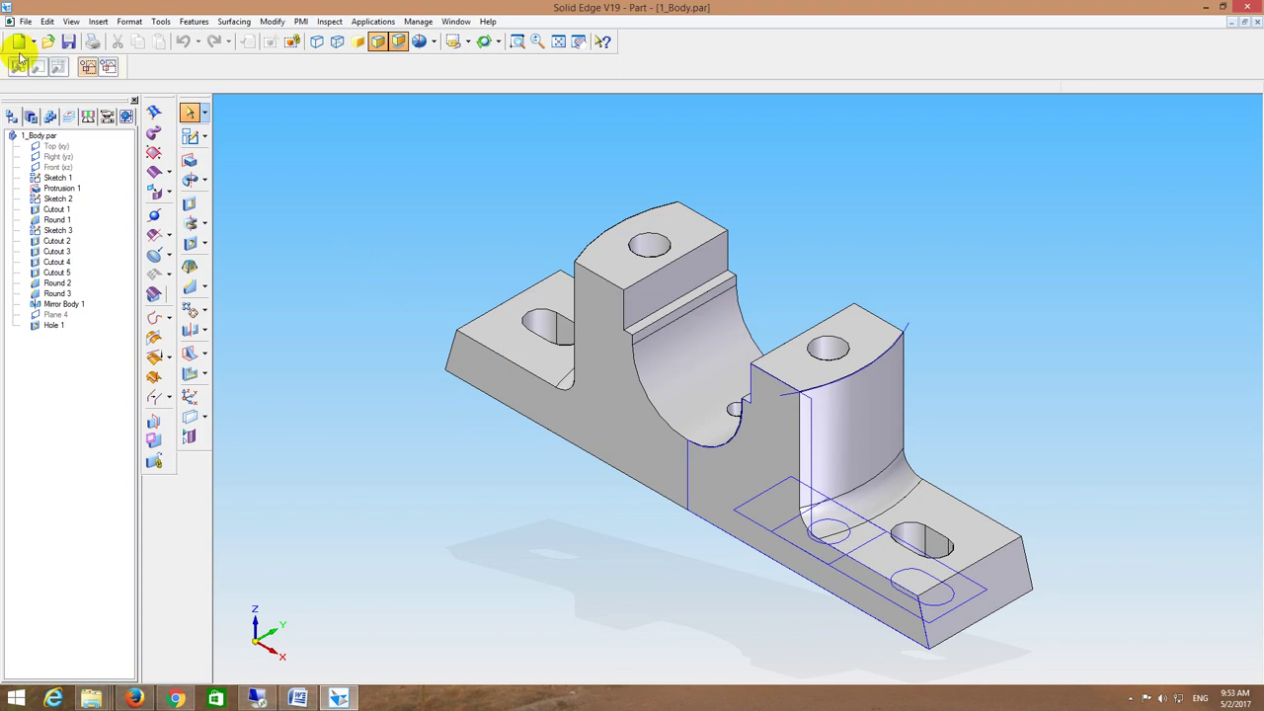
# Step: Create a new assembly from the open 1_Body.par, accepting the offered template
pyautogui.click(24, 22)
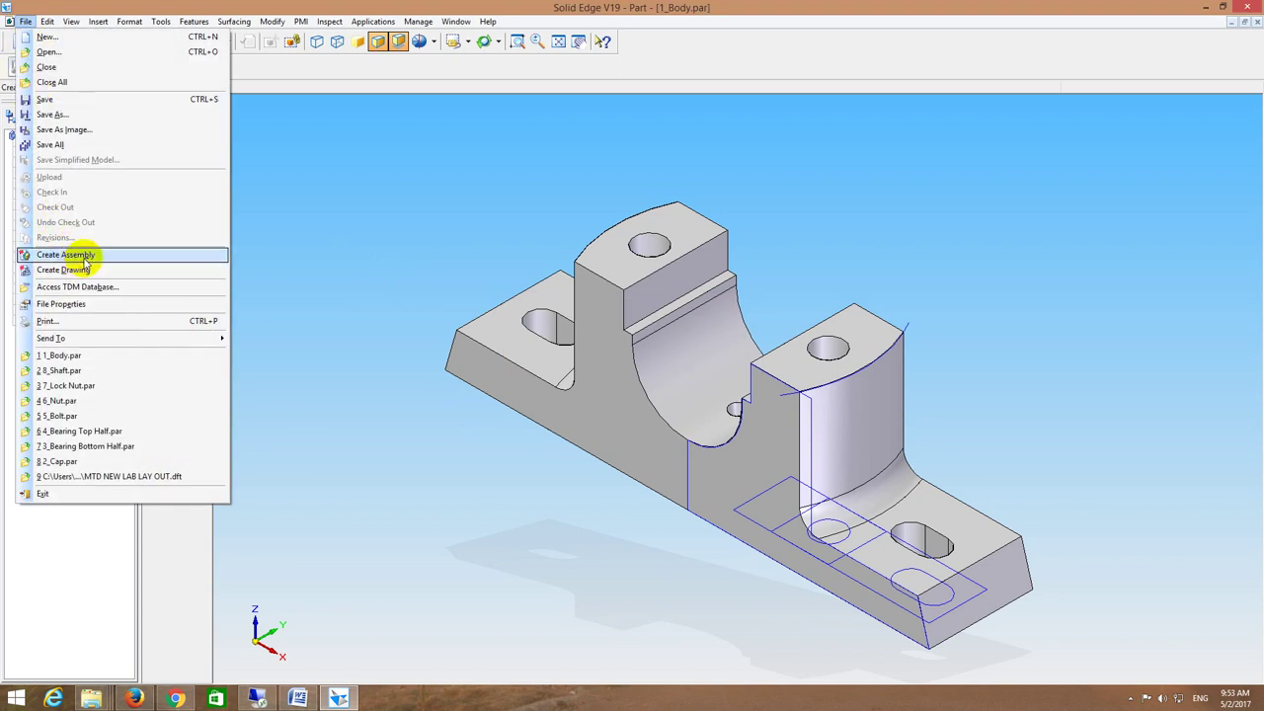
pyautogui.click(66, 254)
pyautogui.click(617, 366)
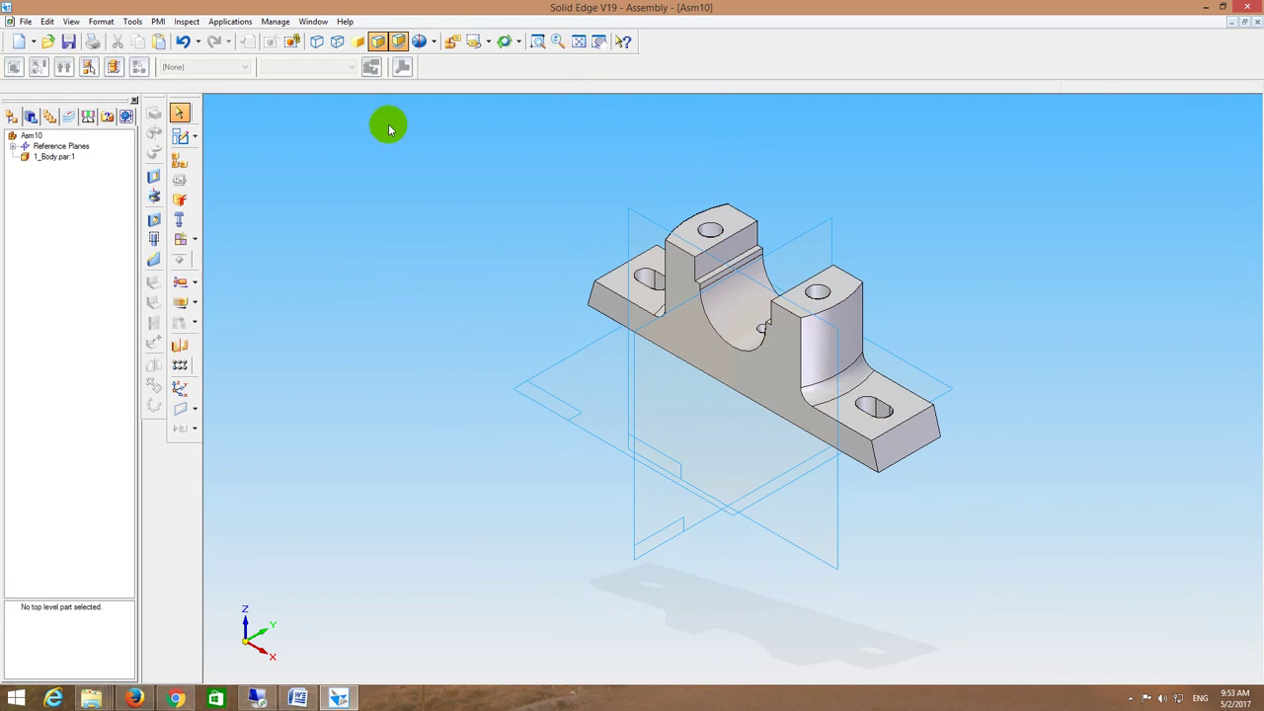
# Step: Browse the assembly's parts library to the Plumber Block folder on New Volume (E:)
pyautogui.click(31, 117)
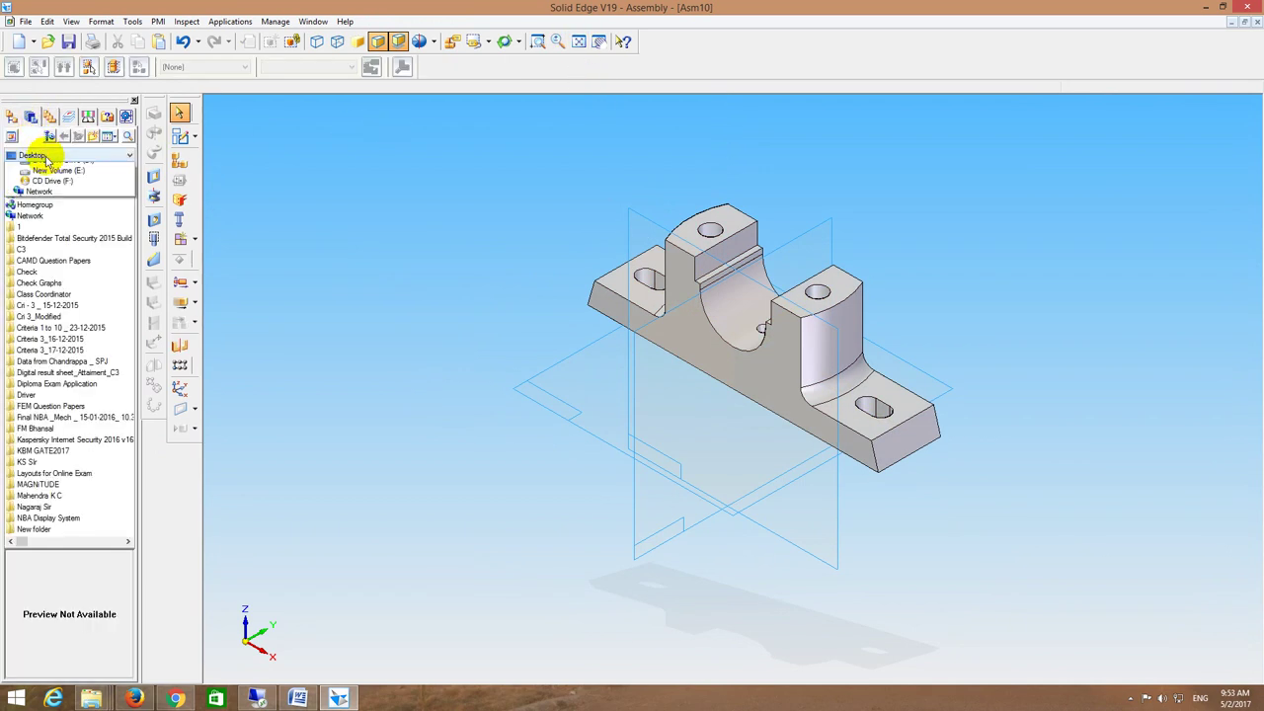
pyautogui.click(44, 155)
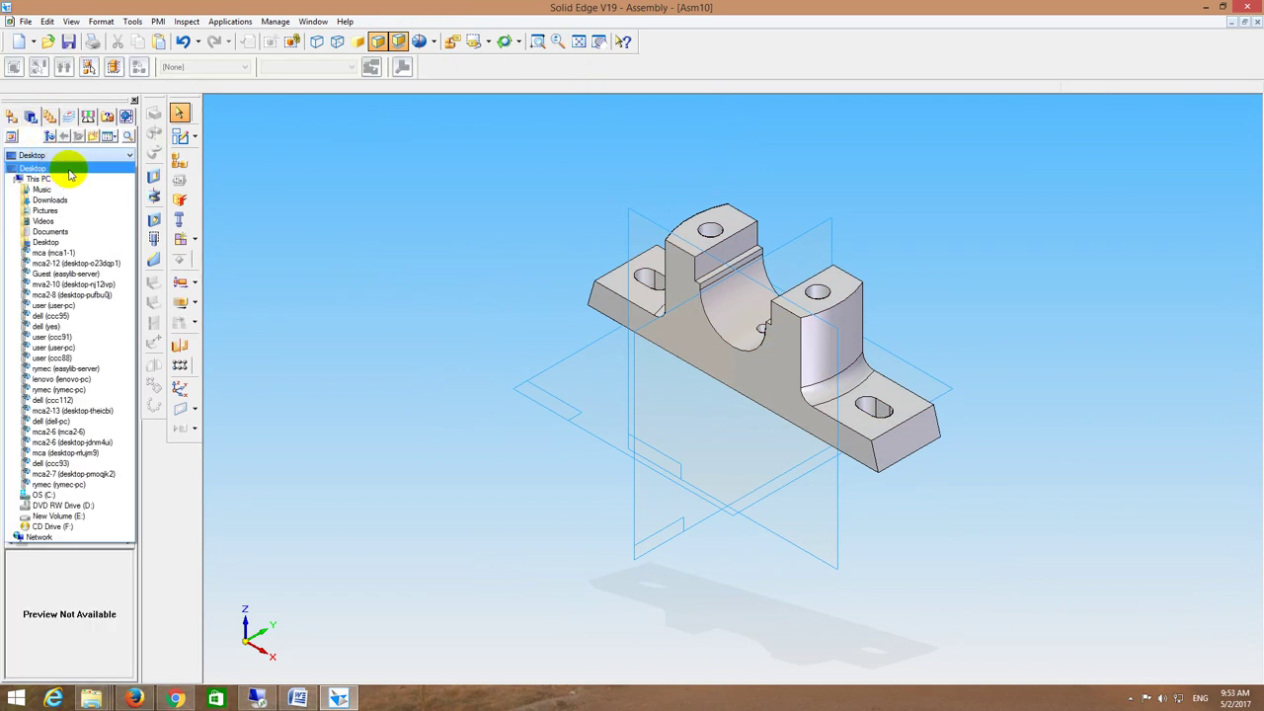
pyautogui.click(69, 515)
pyautogui.doubleClick(21, 227)
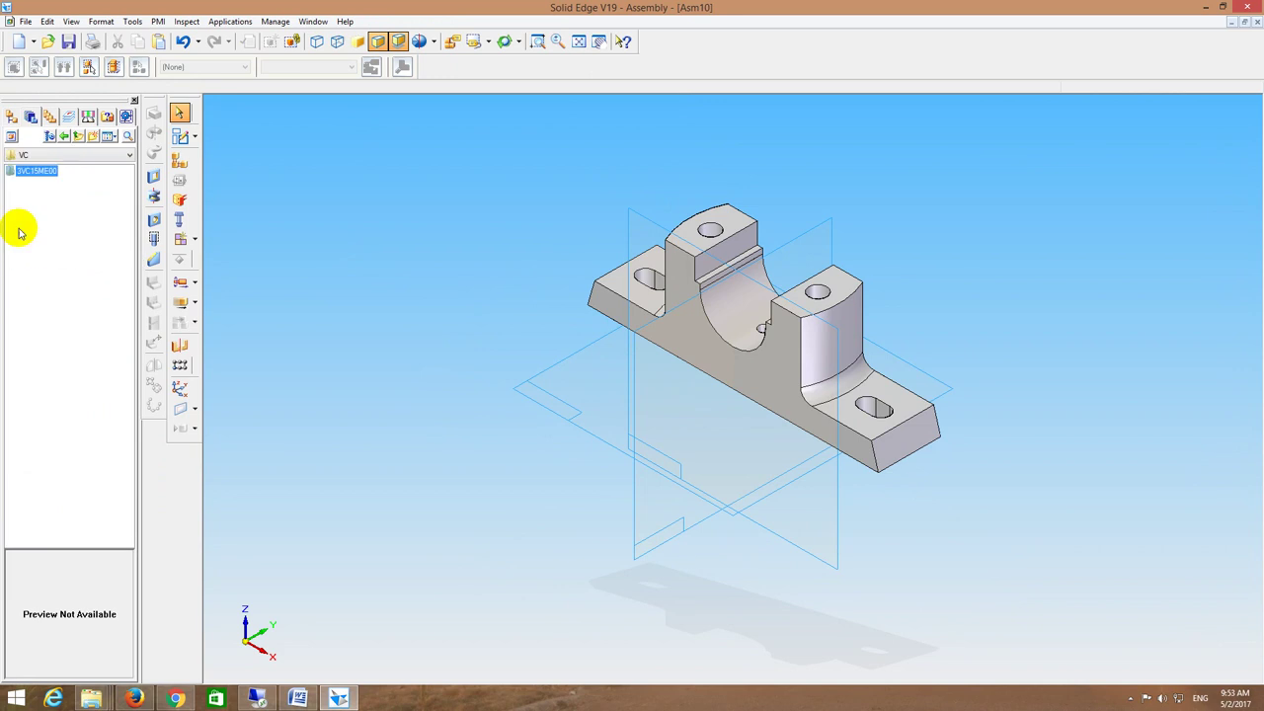
pyautogui.doubleClick(40, 171)
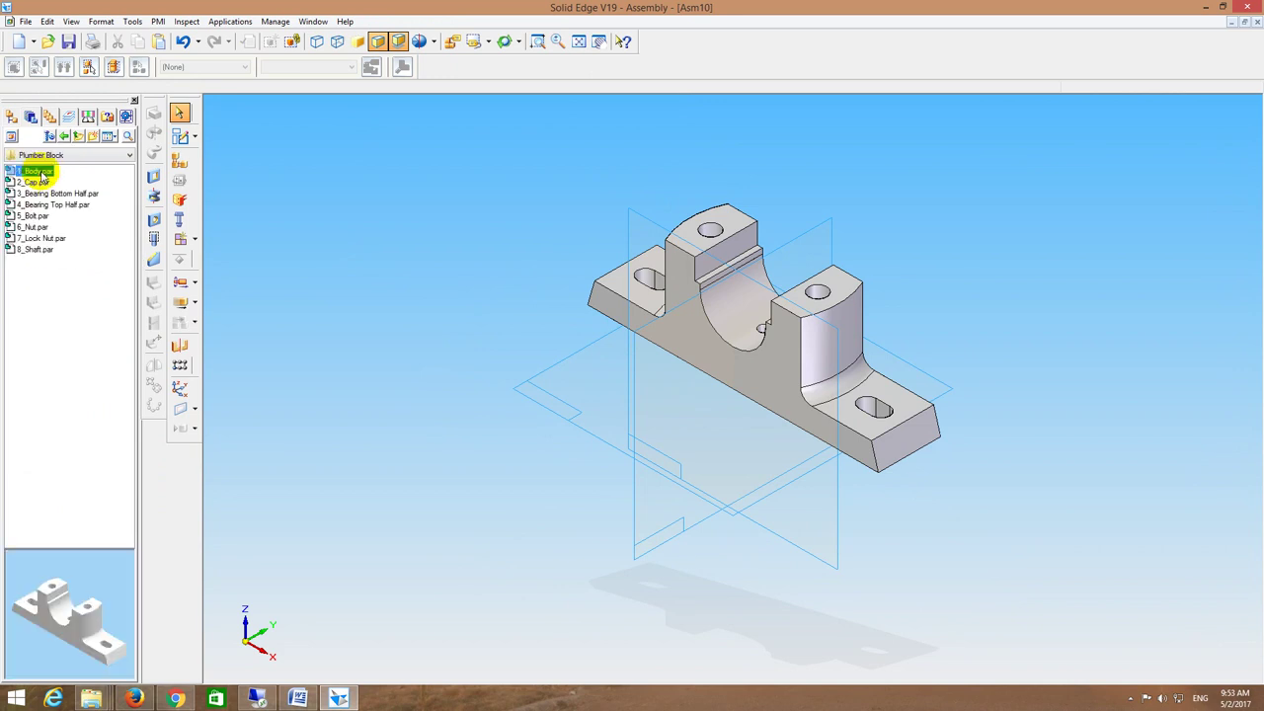
# Step: Check the part previews and place 3_Bearing Bottom Half.par in the assembly beside the body
pyautogui.click(33, 183)
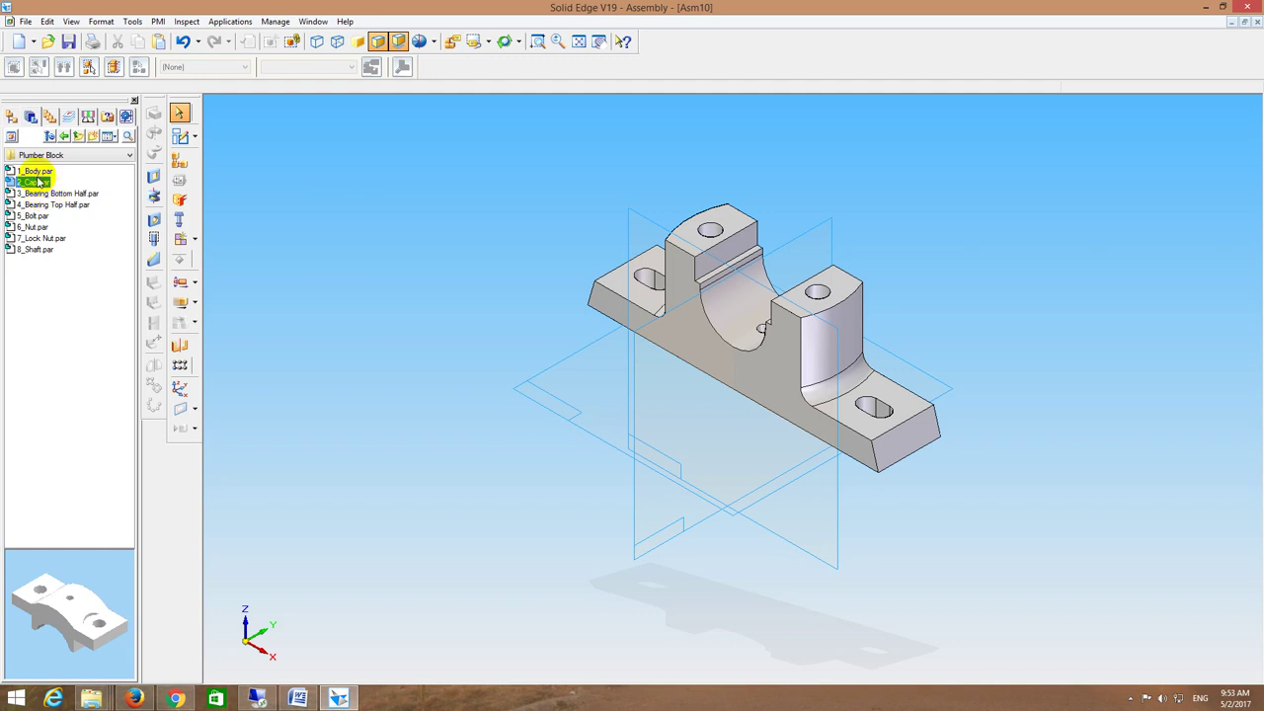
pyautogui.click(40, 194)
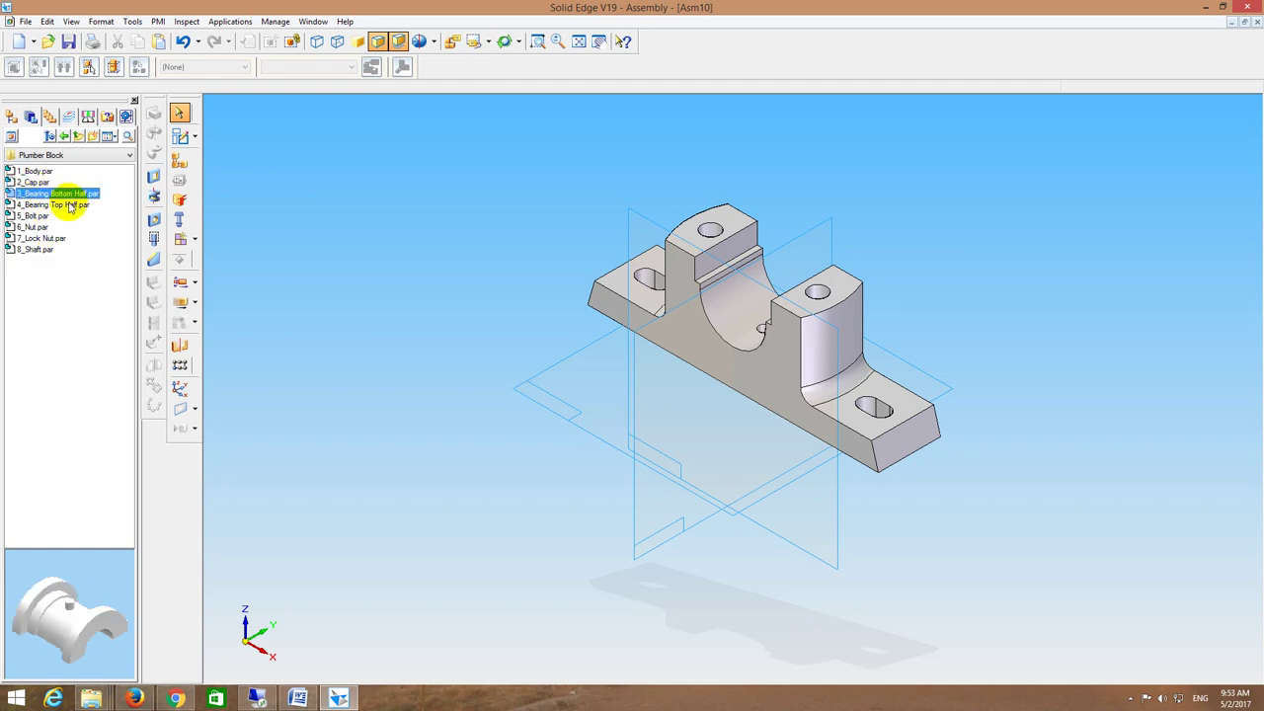
pyautogui.moveTo(57, 655); pyautogui.dragTo(124, 470)
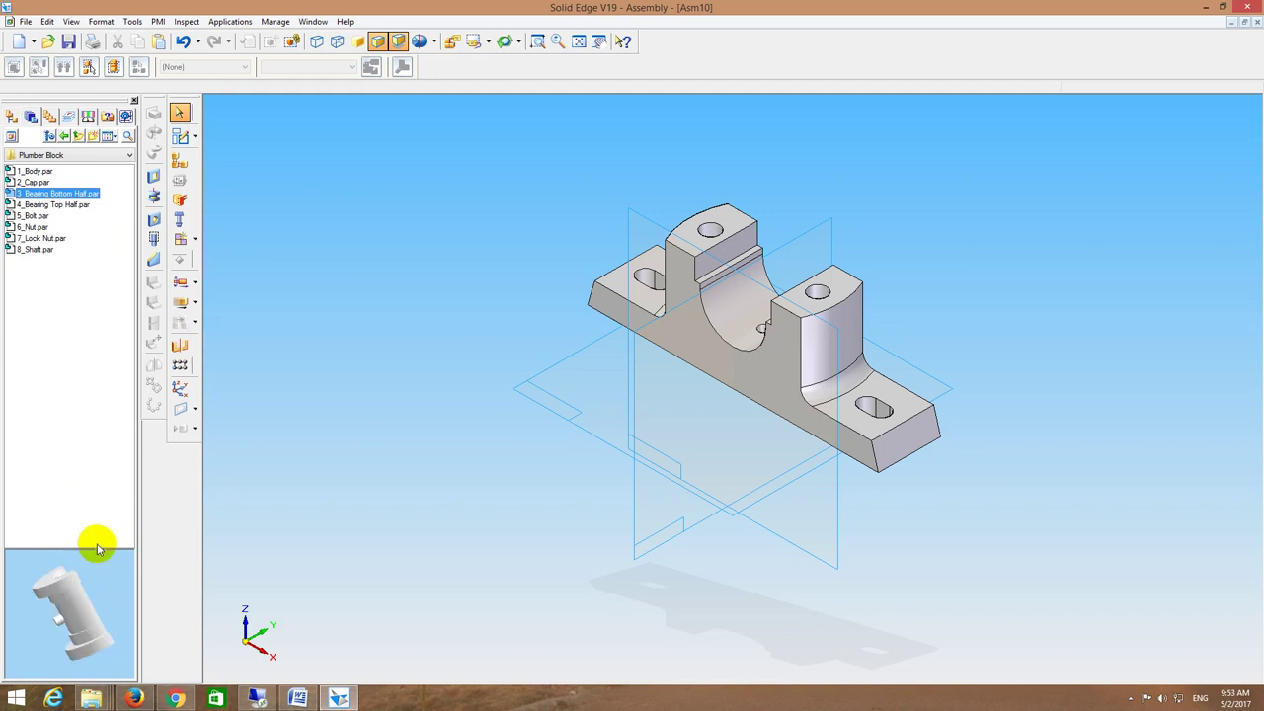
pyautogui.moveTo(98, 558); pyautogui.dragTo(61, 636)
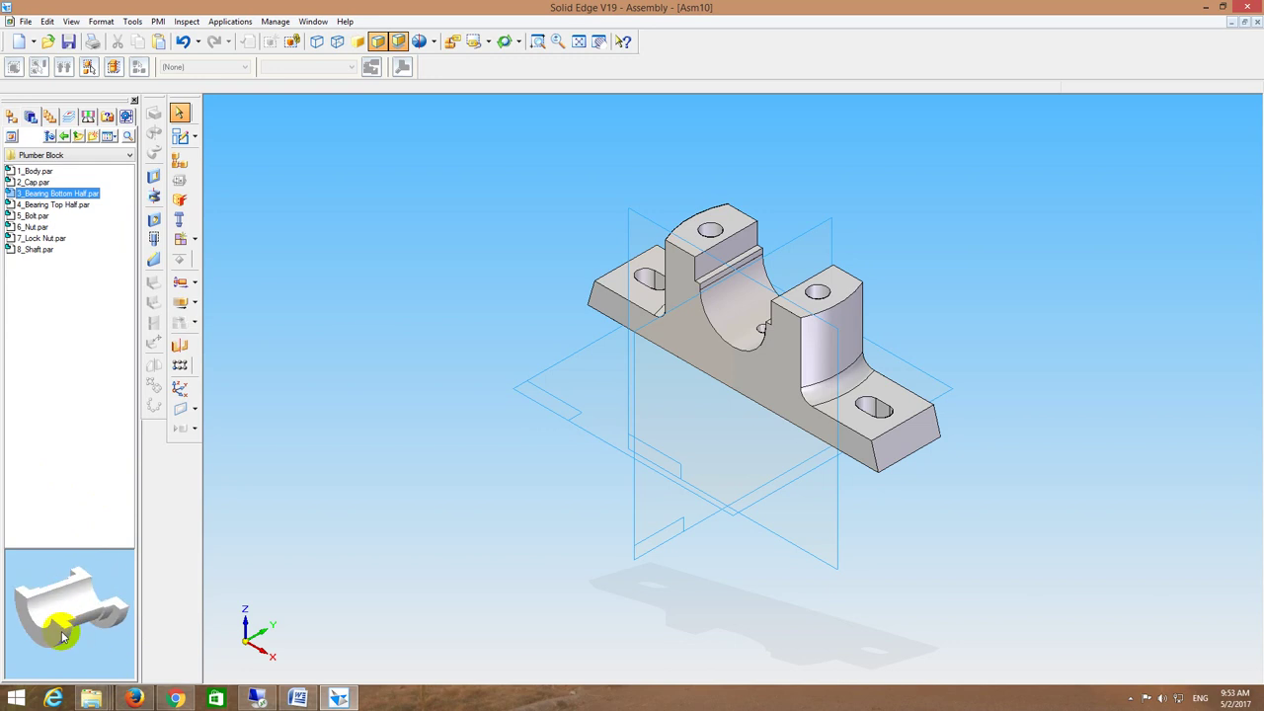
pyautogui.moveTo(64, 194); pyautogui.dragTo(533, 173)
# Step: Align the bearing bottom half's locating peg with the small hole in the body's semicircular seat
pyautogui.moveTo(553, 286); pyautogui.dragTo(550, 181, button='middle')
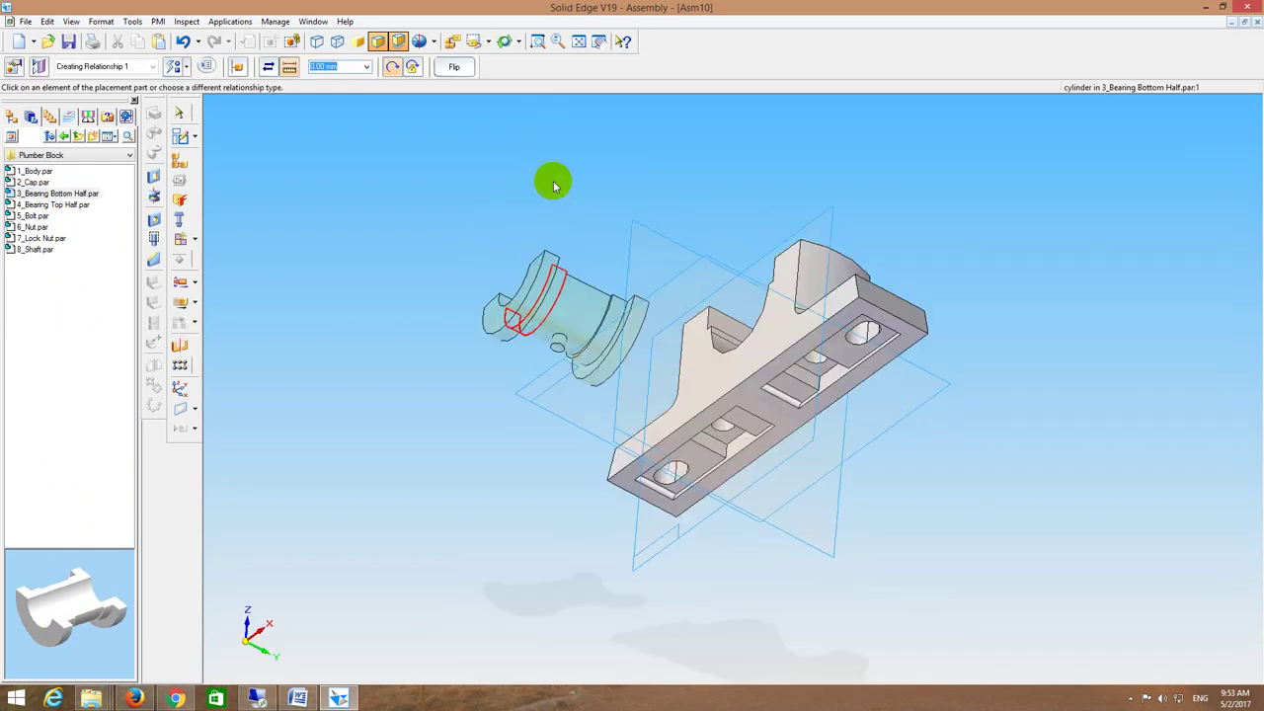
pyautogui.click(566, 346)
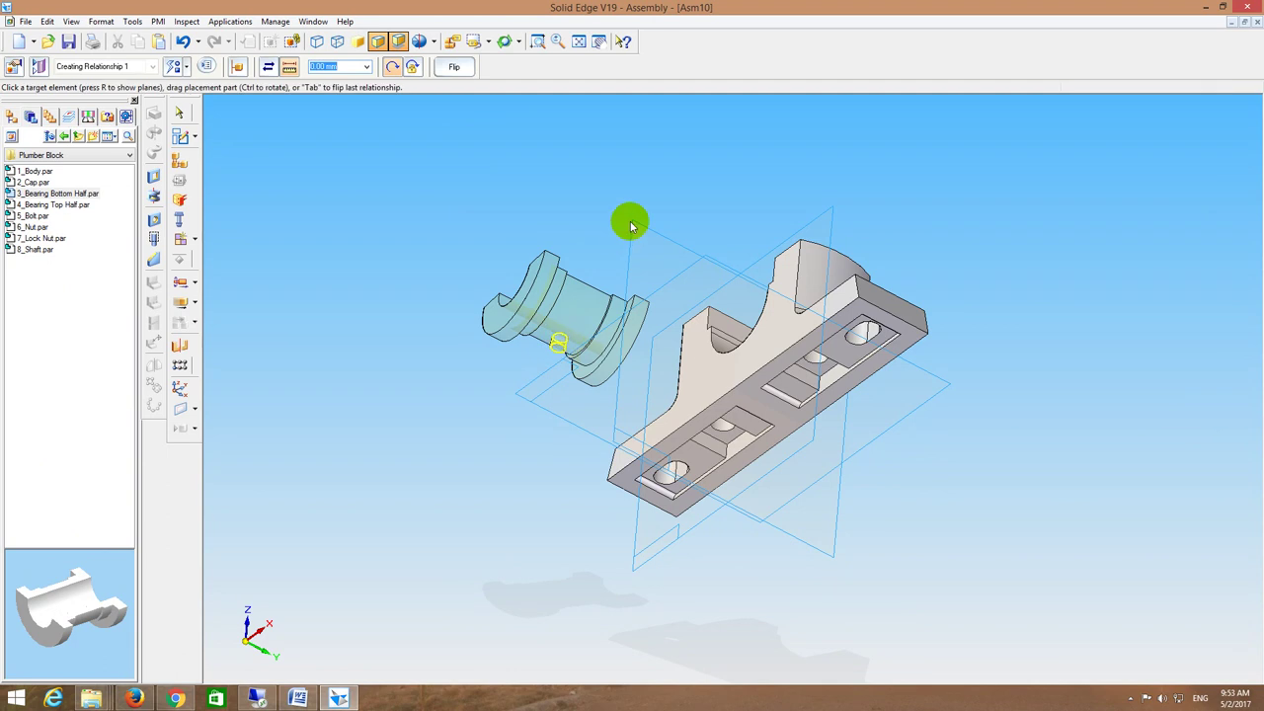
pyautogui.moveTo(629, 220); pyautogui.dragTo(770, 342, button='middle')
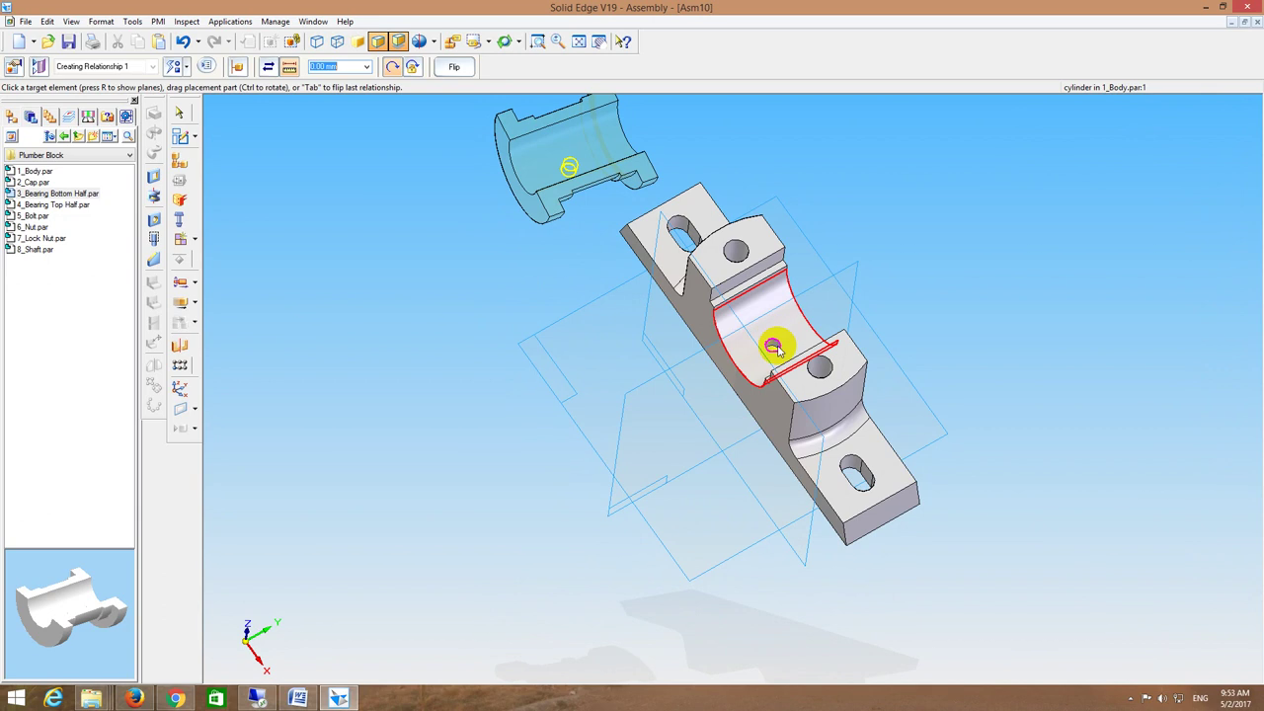
pyautogui.click(772, 350)
# Step: Mate the inner flange face of the bearing bottom half with the body's front face
pyautogui.moveTo(754, 298); pyautogui.dragTo(756, 20, button='middle')
pyautogui.moveTo(756, 260); pyautogui.dragTo(724, 337, button='middle')
pyautogui.click(728, 339)
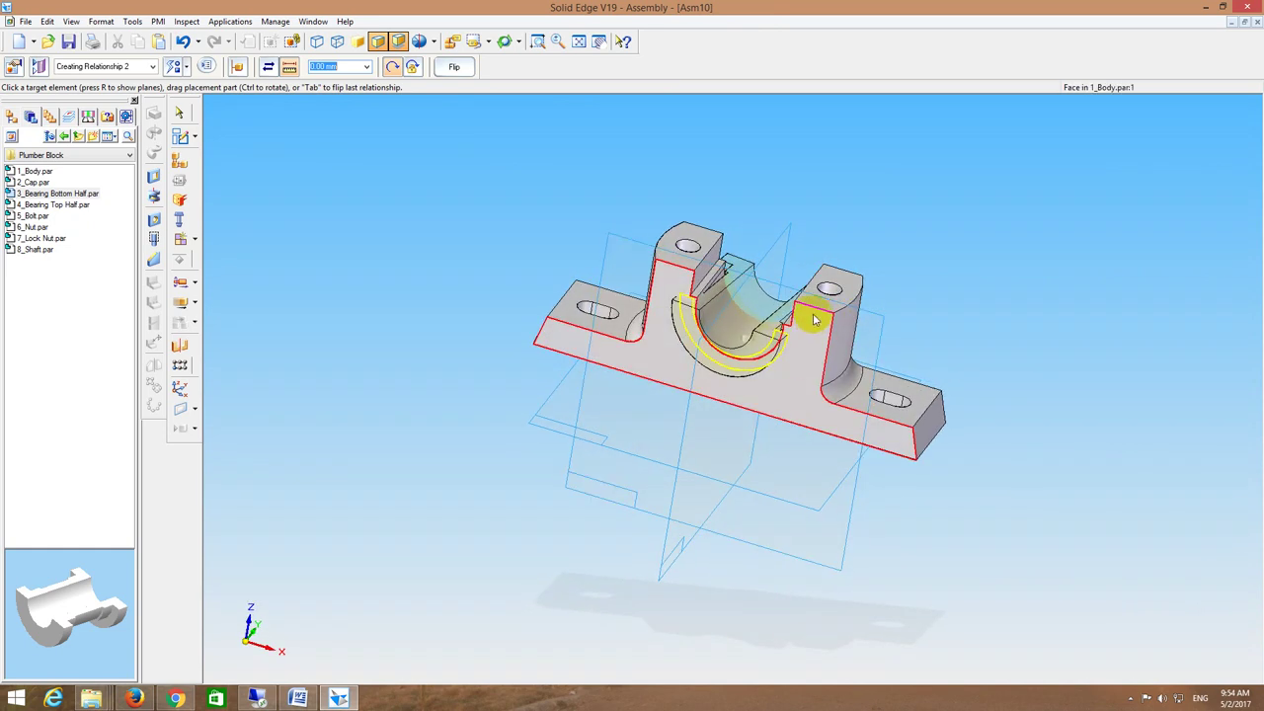
pyautogui.click(816, 319)
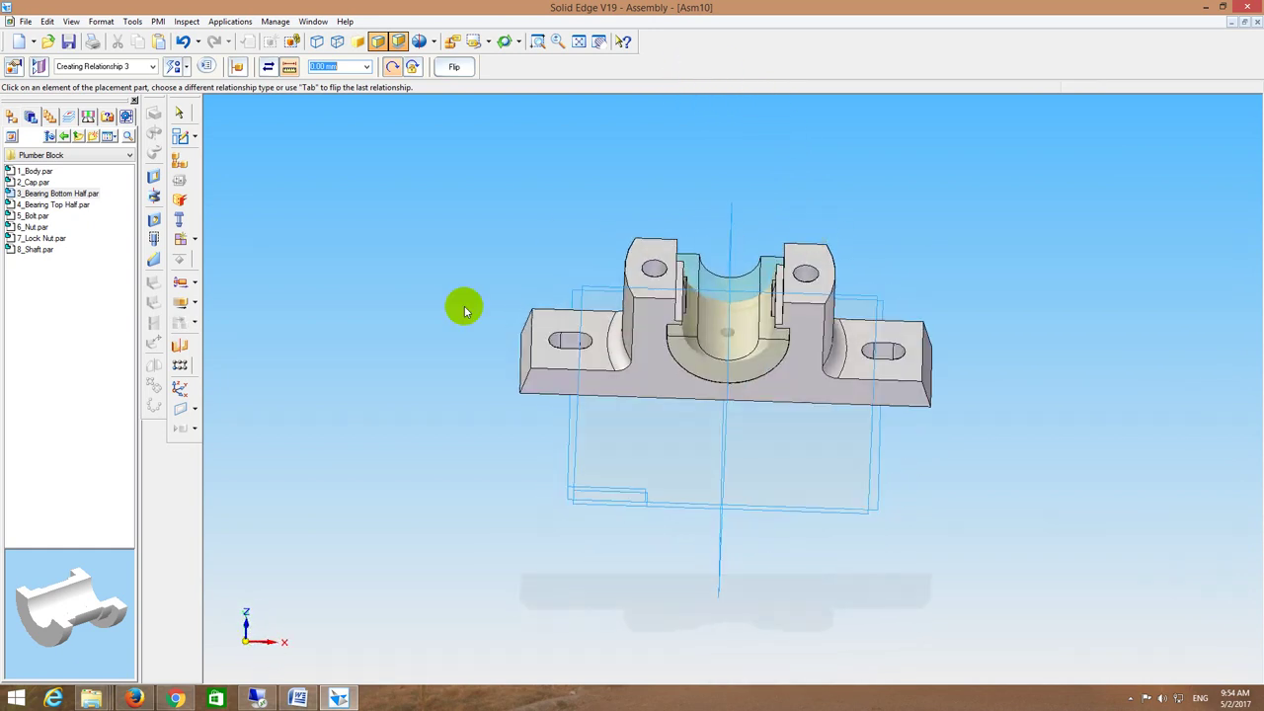
# Step: Preview 4_Bearing Top Half.par and place it in the assembly beside the body
pyautogui.click(59, 205)
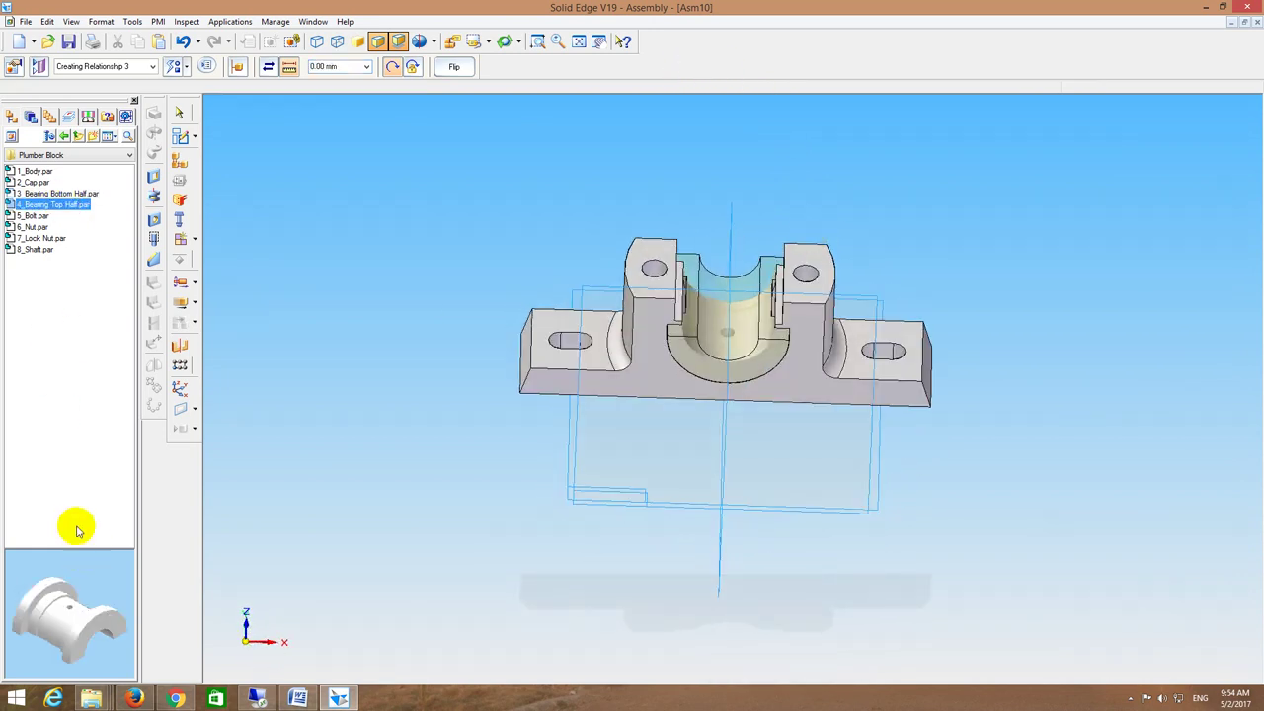
pyautogui.moveTo(757, 215); pyautogui.dragTo(815, 260, button='middle')
pyautogui.moveTo(84, 629)
pyautogui.mouseDown(button='middle')
pyautogui.moveTo(24, 622)
pyautogui.moveTo(123, 633)
pyautogui.moveTo(101, 641)
pyautogui.mouseUp(button='middle')
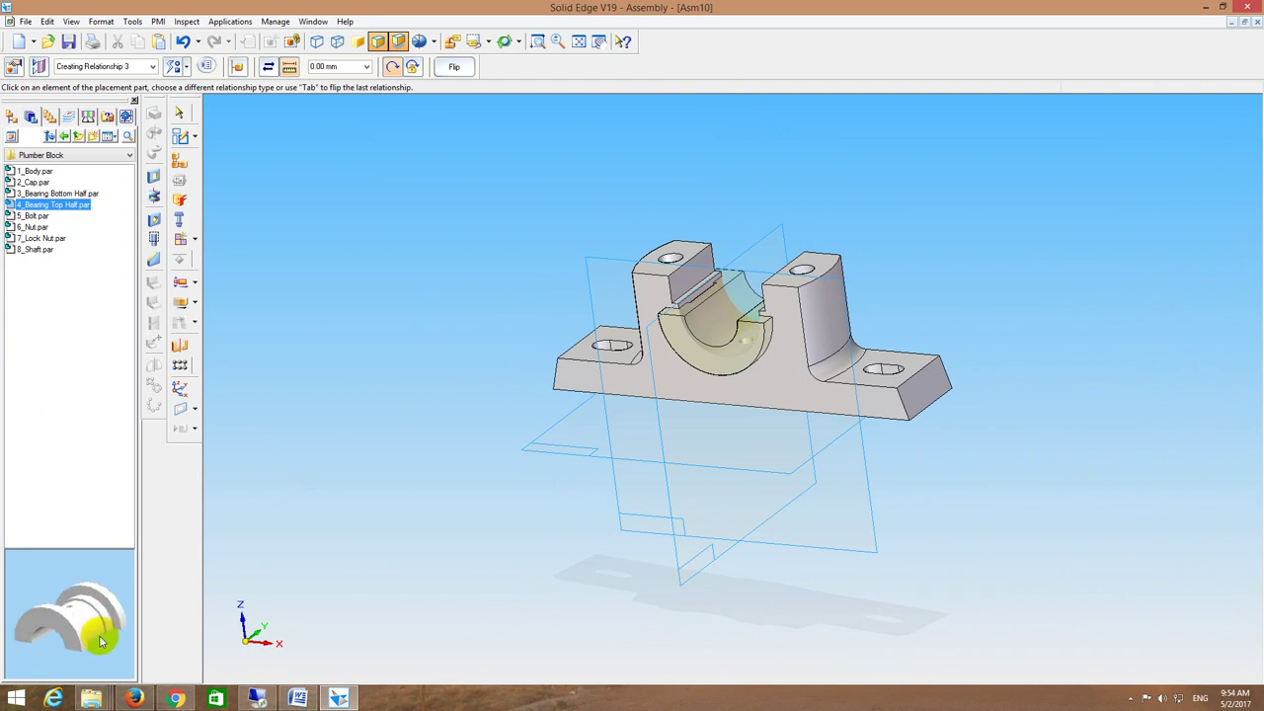
pyautogui.moveTo(57, 204); pyautogui.dragTo(411, 156)
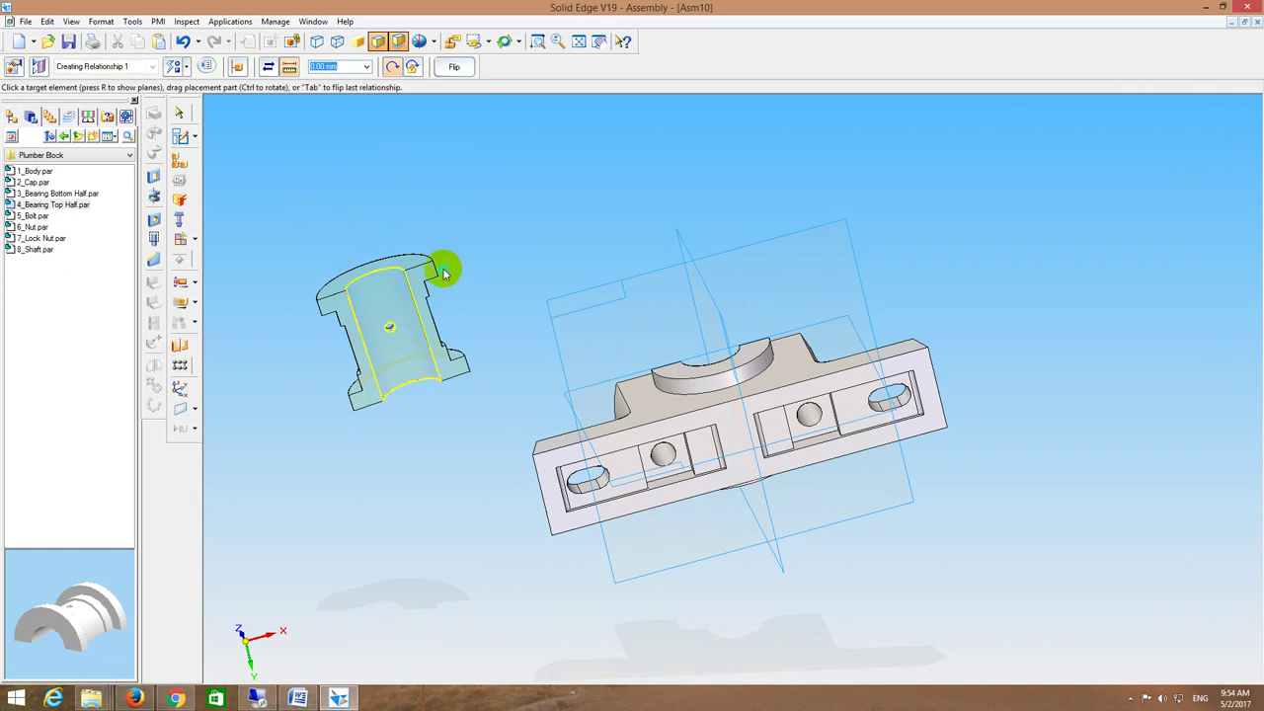
pyautogui.click(393, 324)
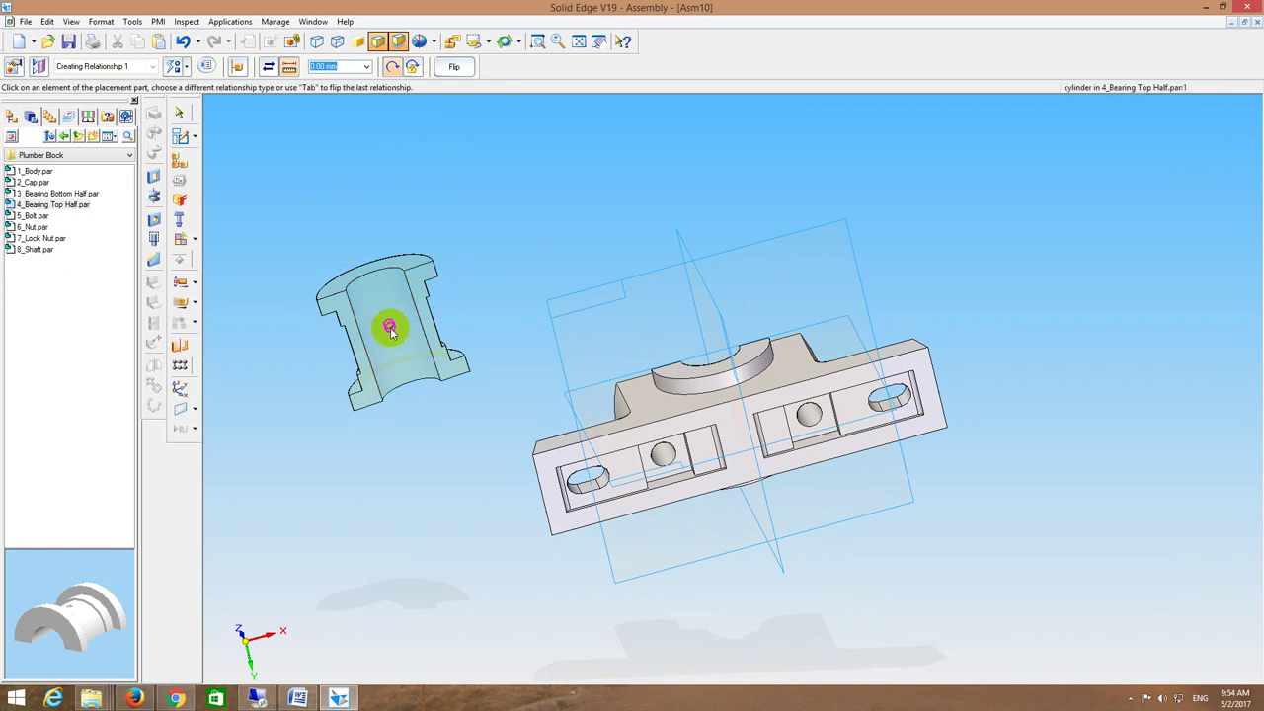
pyautogui.click(391, 327)
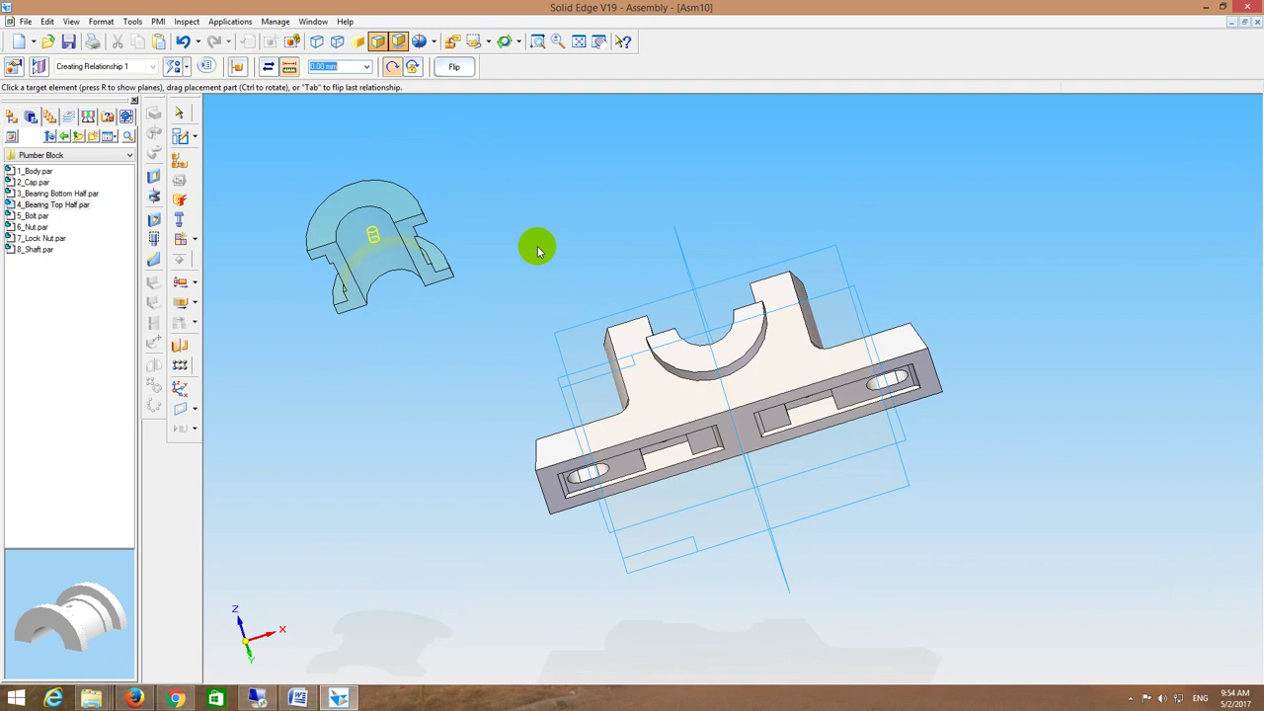
pyautogui.moveTo(530, 316); pyautogui.dragTo(497, 206, button='middle')
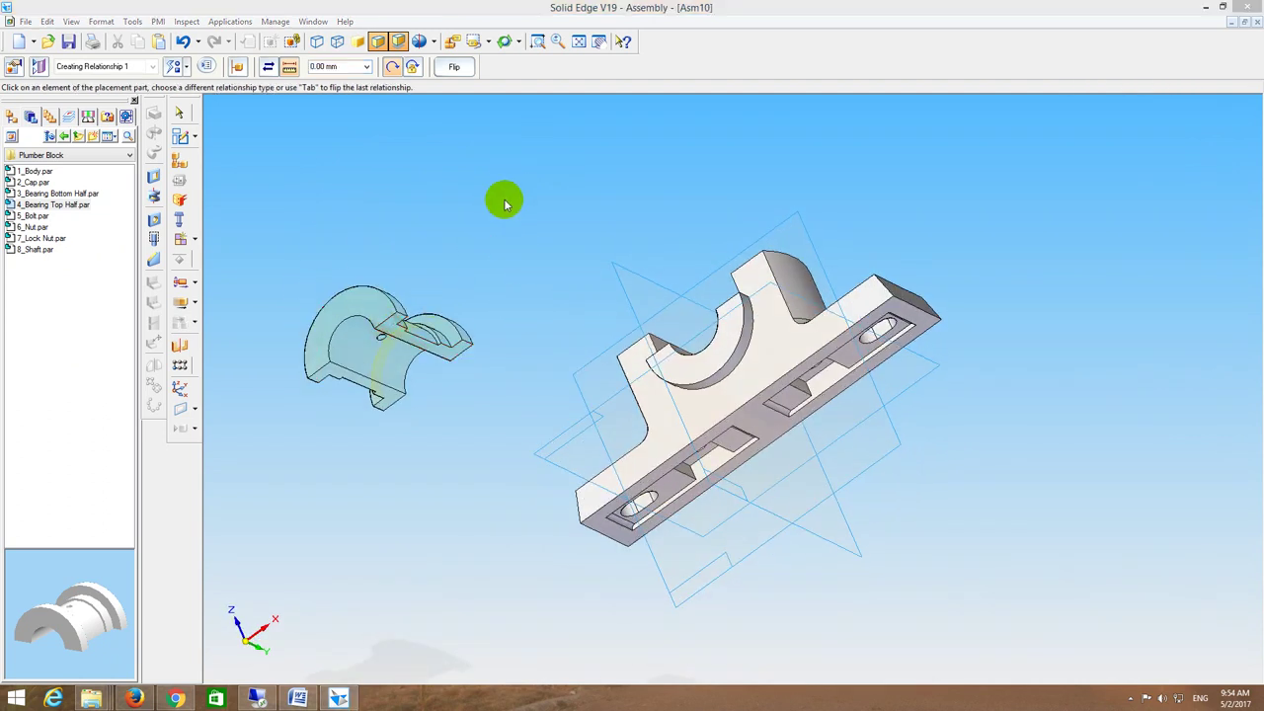
pyautogui.moveTo(502, 198)
pyautogui.mouseDown(button='middle')
pyautogui.moveTo(530, 256)
pyautogui.moveTo(518, 182)
pyautogui.mouseUp(button='middle')
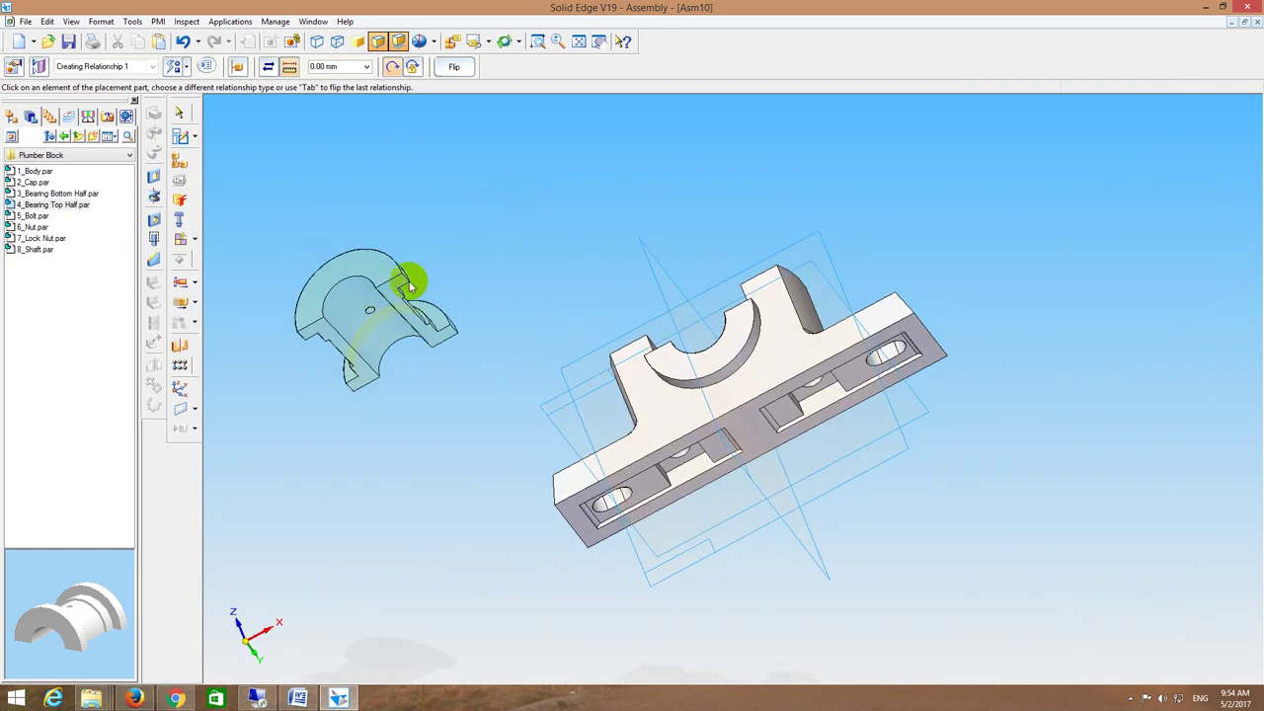
# Step: Align the bearing top half's bore with the bottom half's bore and make their outer flange faces flush
pyautogui.click(353, 296)
pyautogui.moveTo(353, 296); pyautogui.dragTo(585, 314, button='middle')
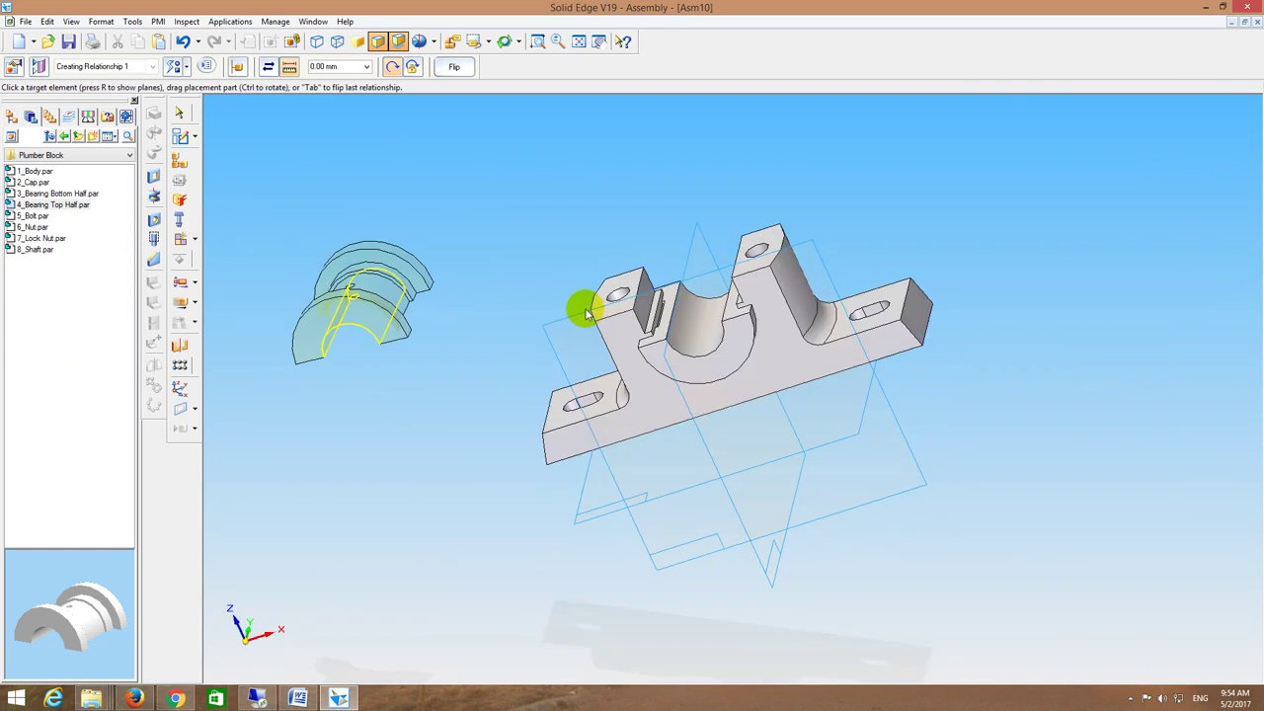
pyautogui.click(696, 341)
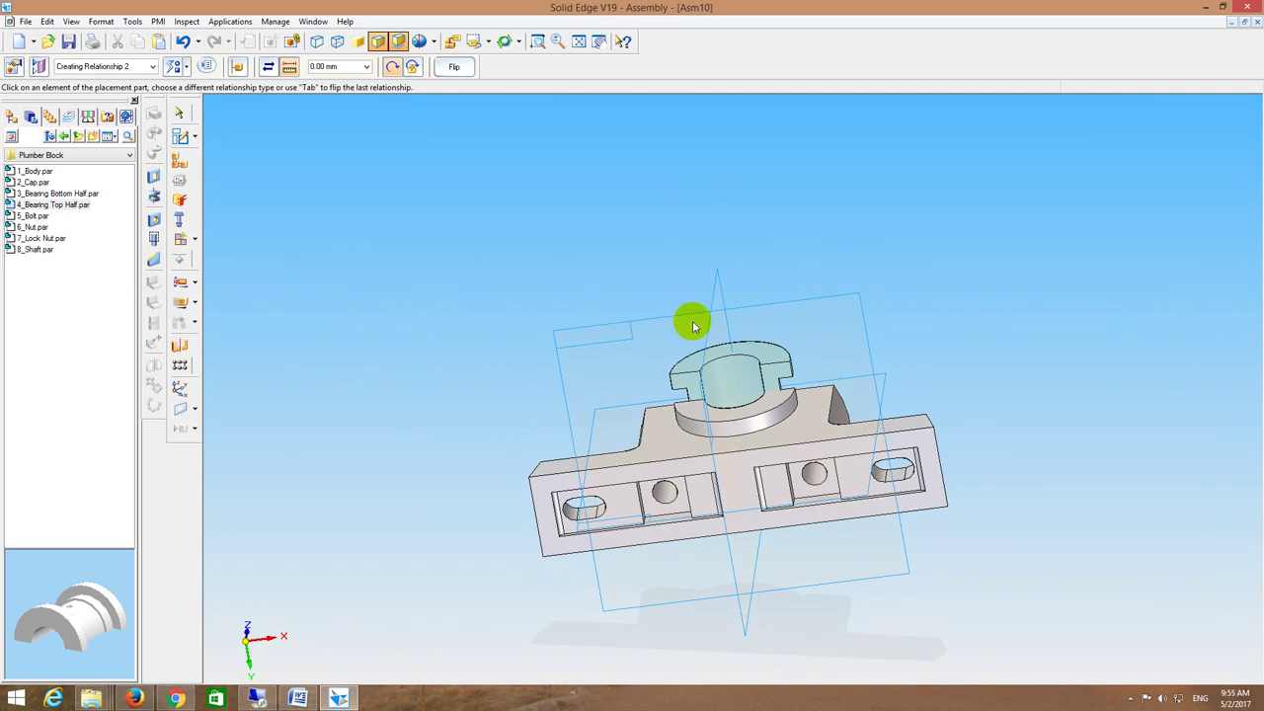
pyautogui.click(696, 364)
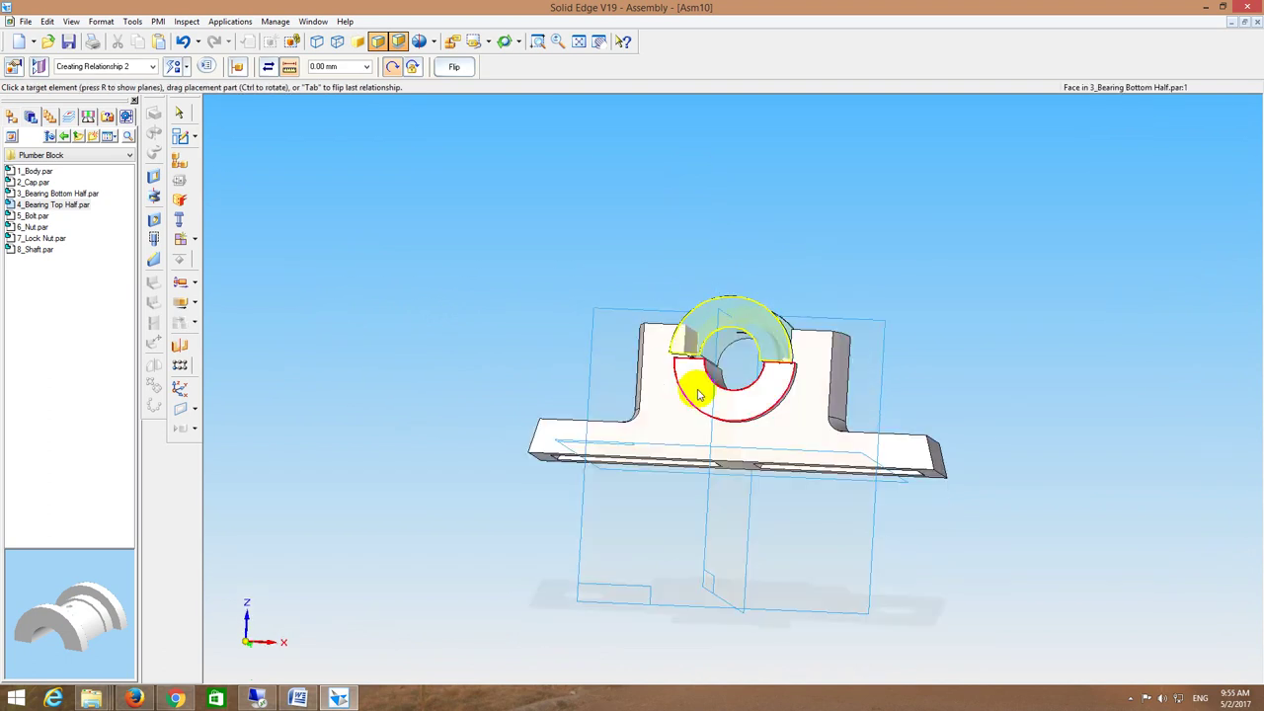
pyautogui.click(698, 394)
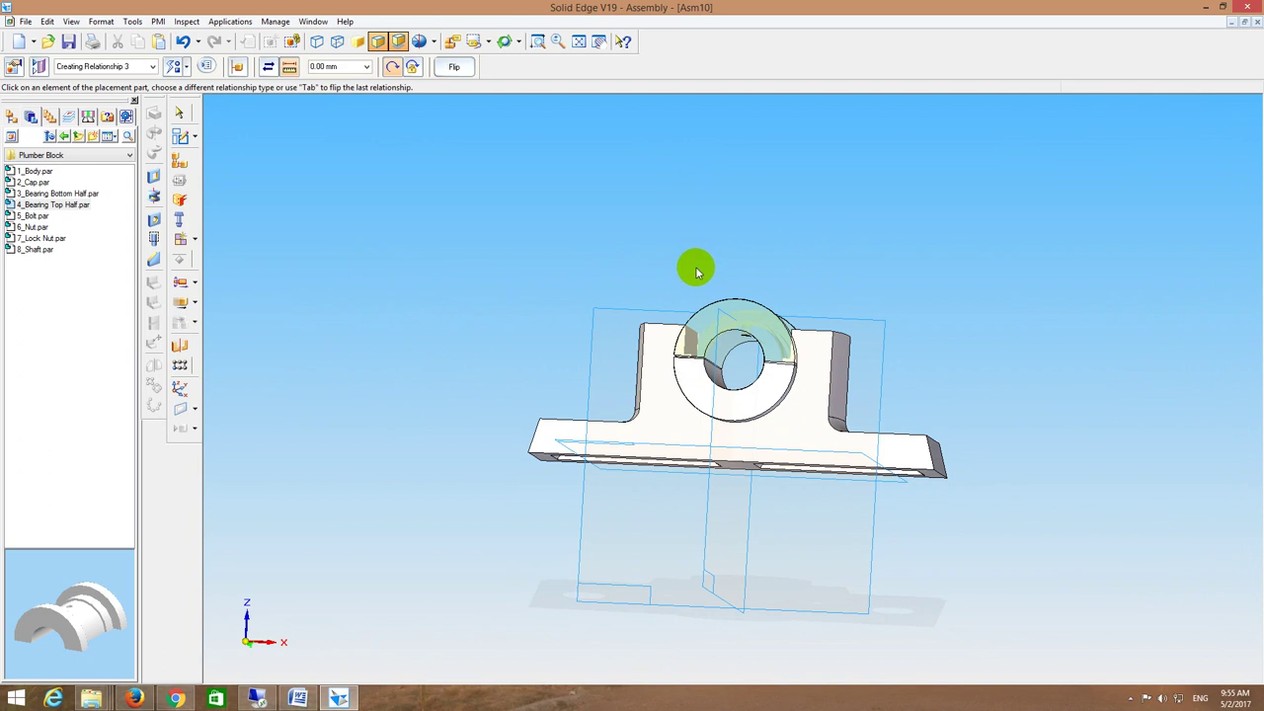
pyautogui.moveTo(696, 271); pyautogui.dragTo(698, 245, button='middle')
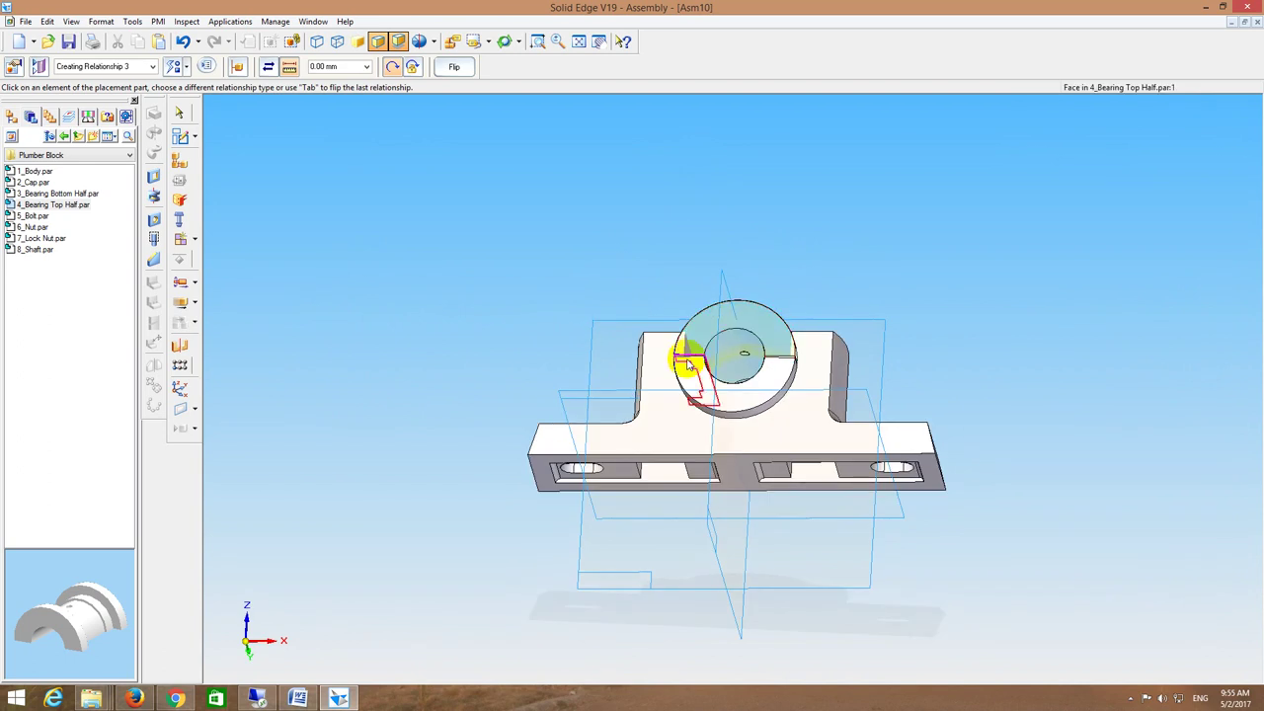
pyautogui.click(688, 364)
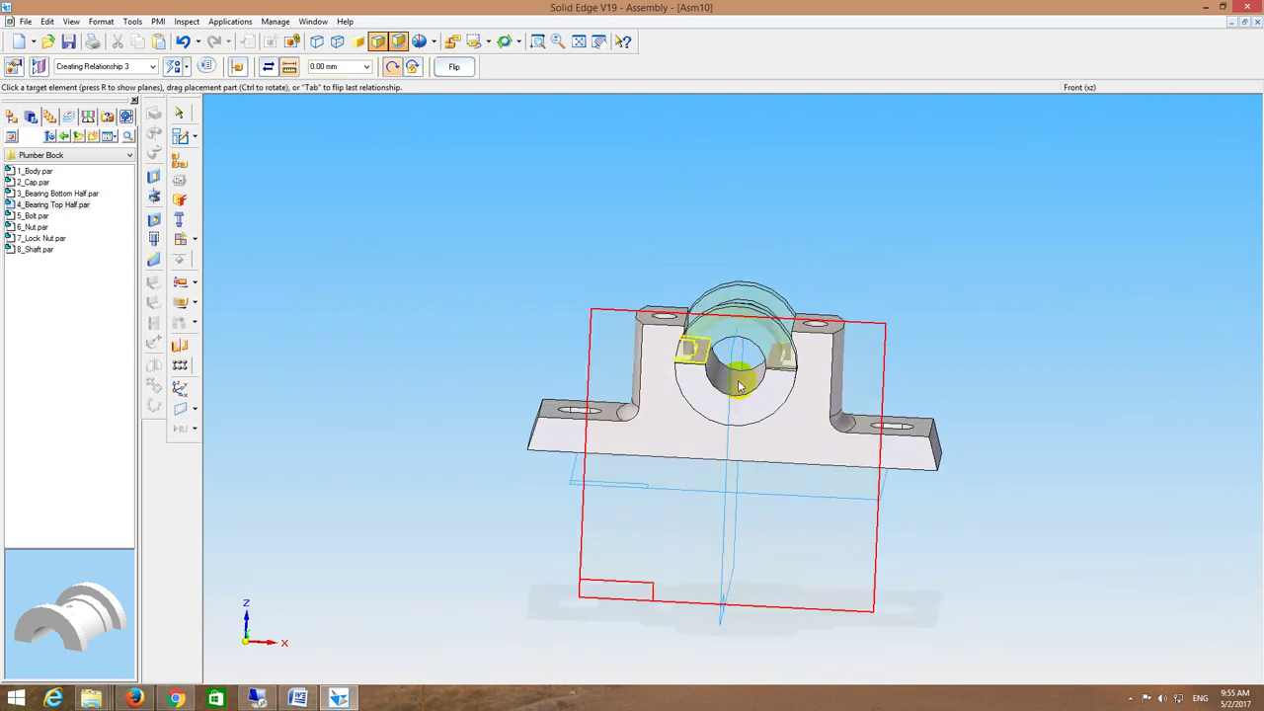
pyautogui.click(728, 246)
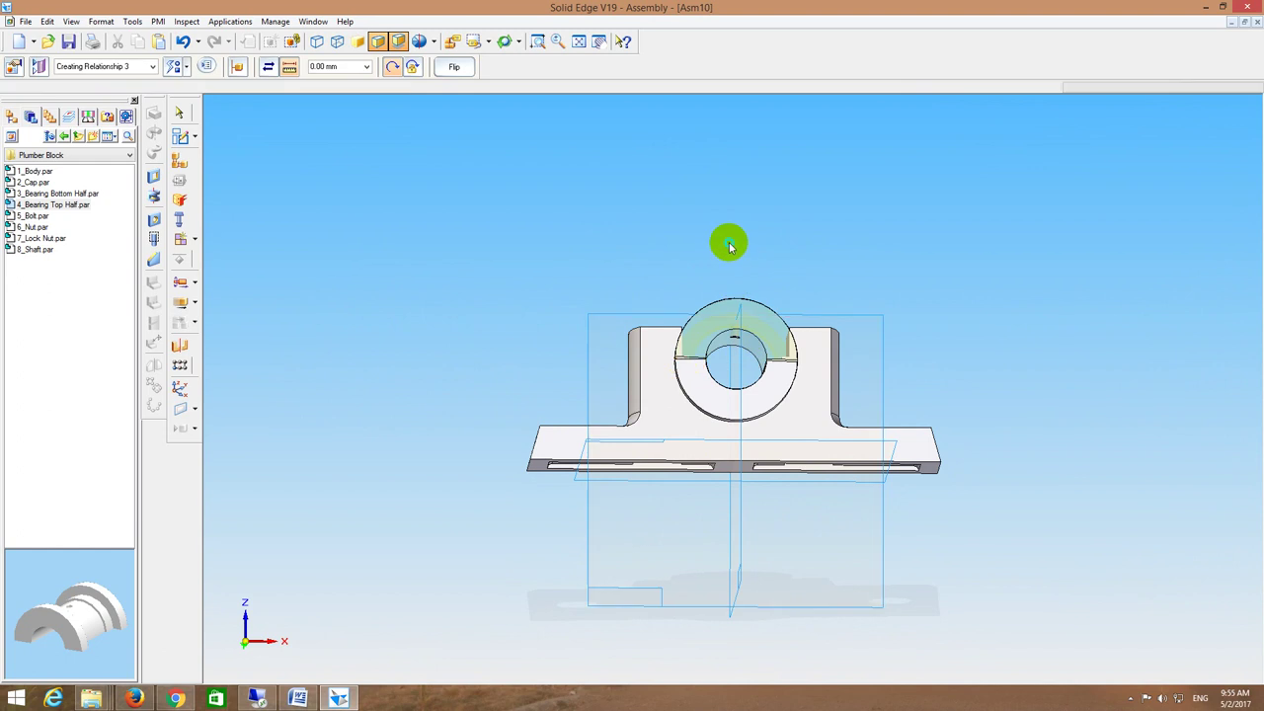
# Step: Use a free-form part move without analysis to lift the bearing halves upward out of the body's seat
pyautogui.click(182, 302)
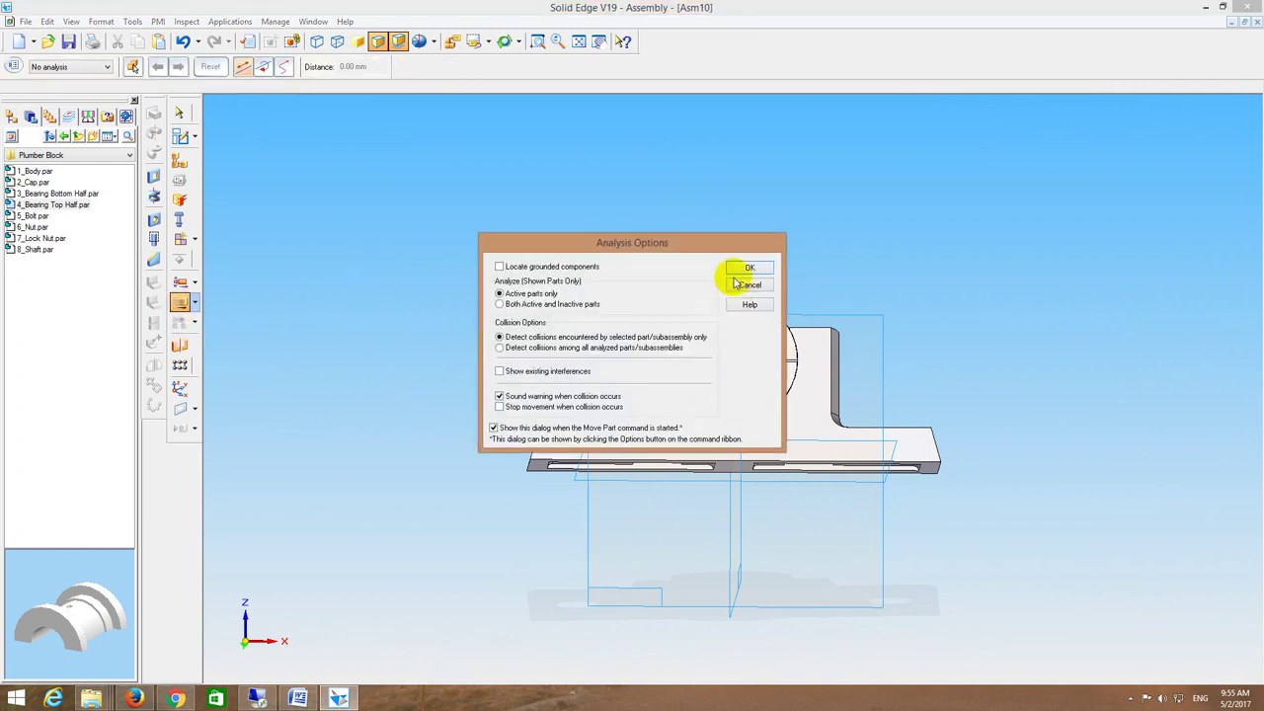
pyautogui.click(734, 284)
pyautogui.click(726, 275)
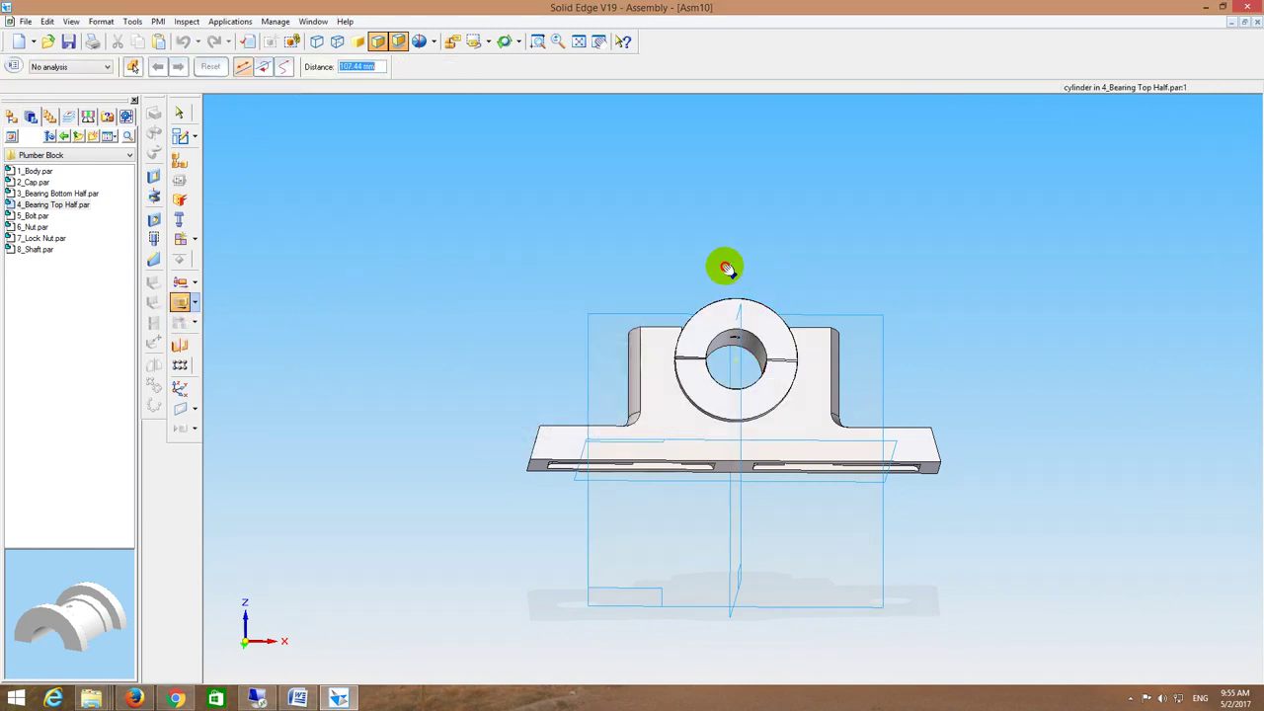
pyautogui.click(724, 265)
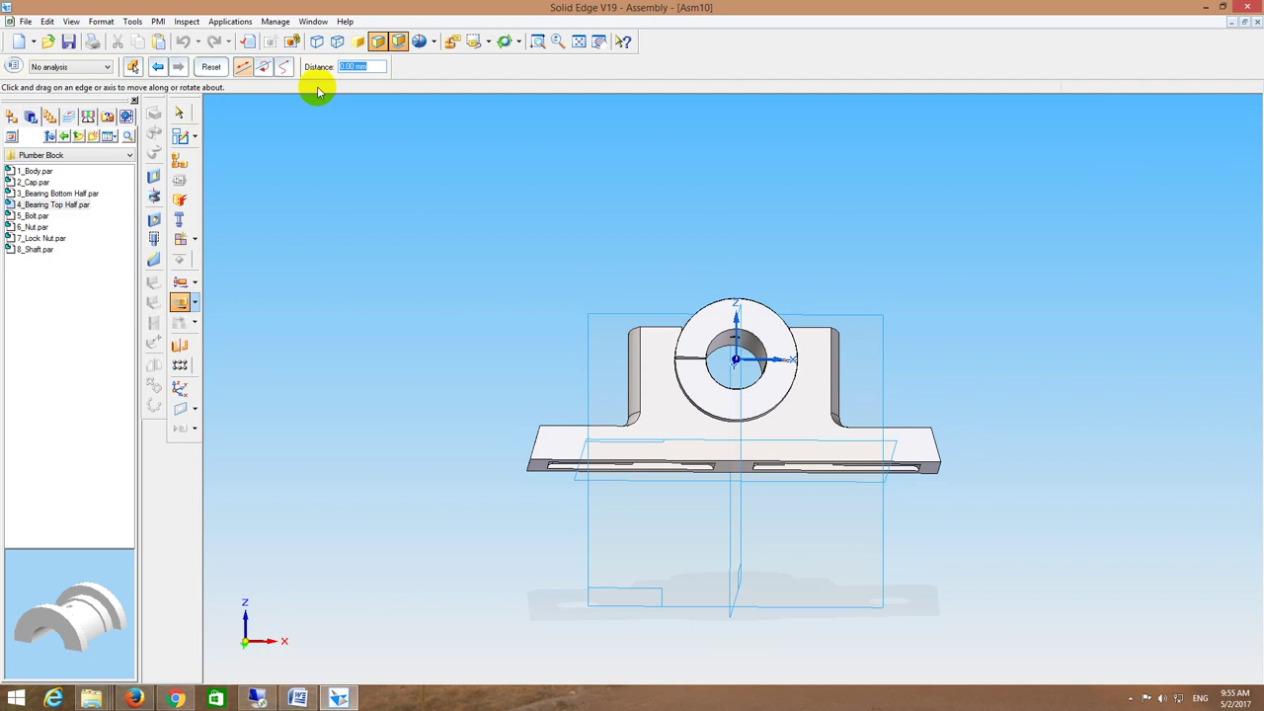
pyautogui.click(283, 66)
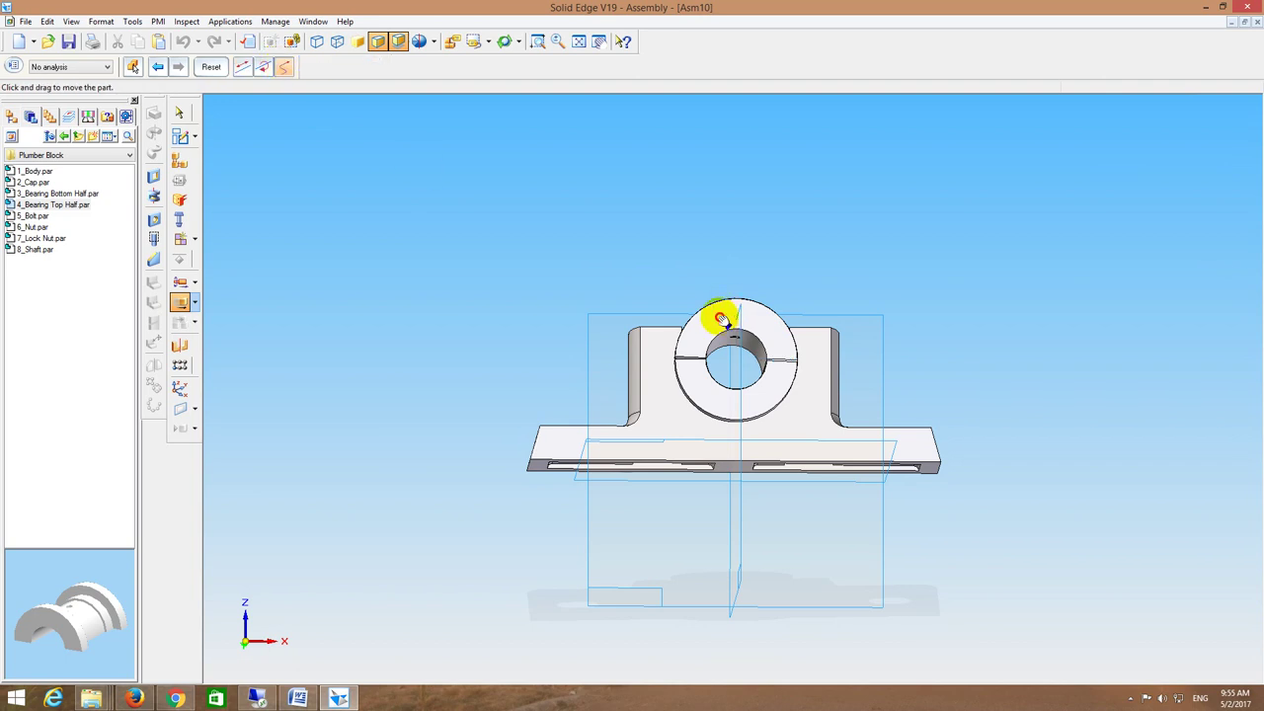
pyautogui.moveTo(722, 319); pyautogui.dragTo(750, 249)
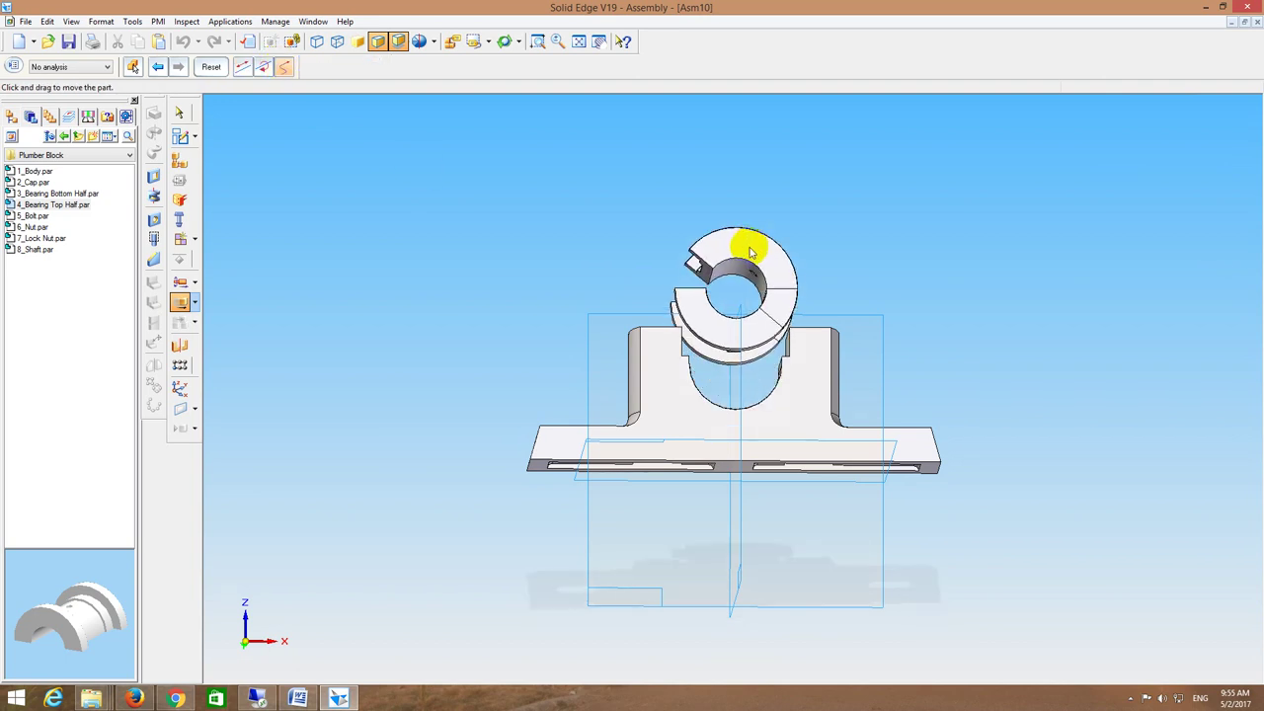
pyautogui.moveTo(596, 209); pyautogui.dragTo(633, 230, button='middle')
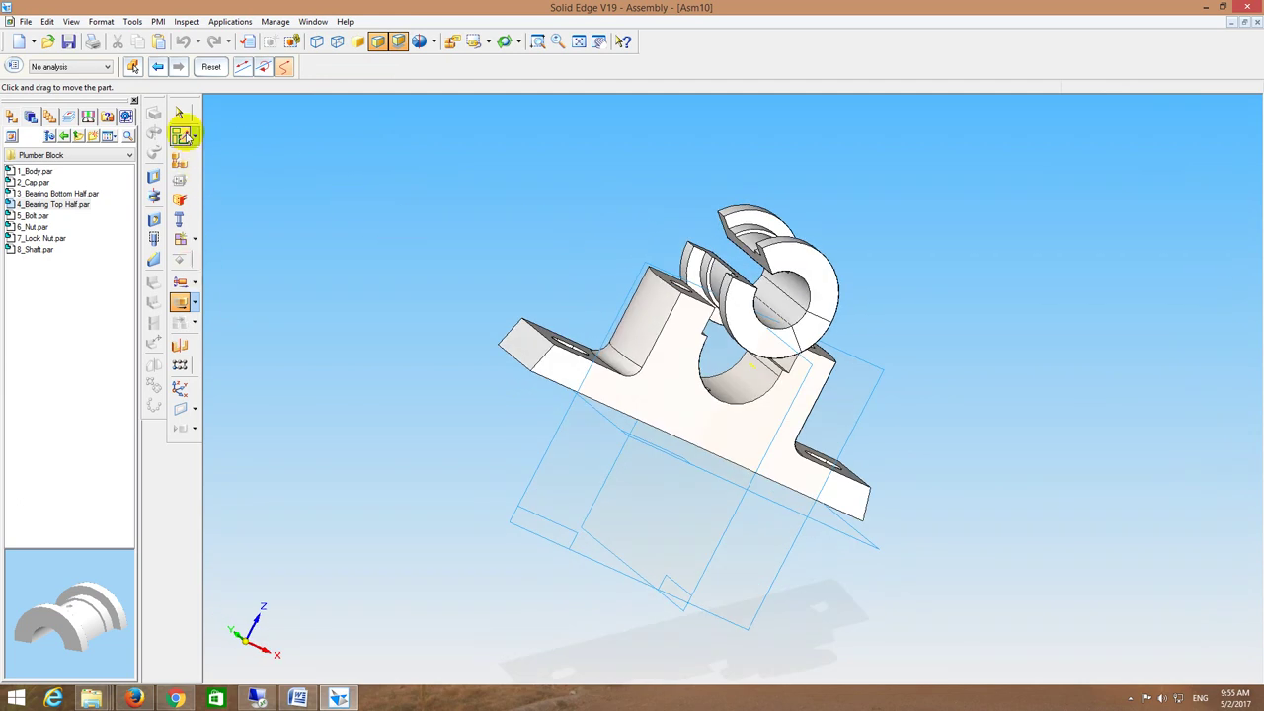
# Step: Mate the split face of the bearing top half with the matching split face of the bearing bottom half
pyautogui.click(180, 164)
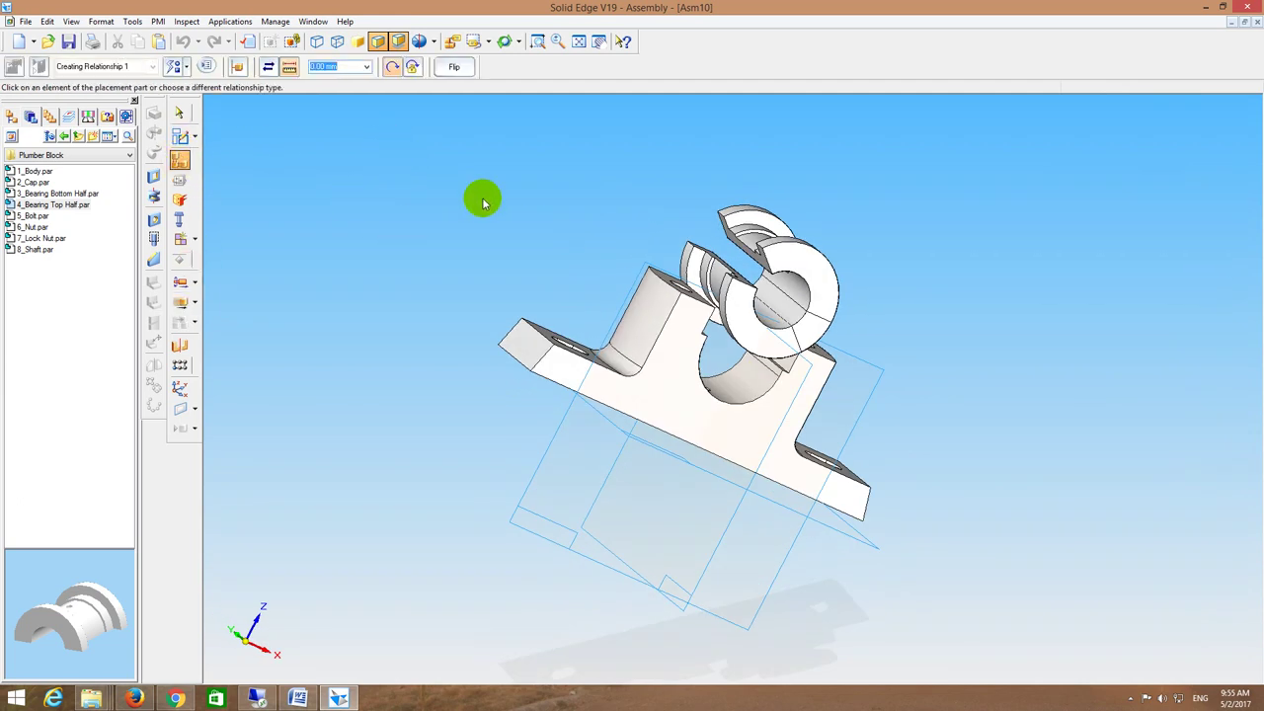
pyautogui.moveTo(483, 203); pyautogui.dragTo(527, 161, button='middle')
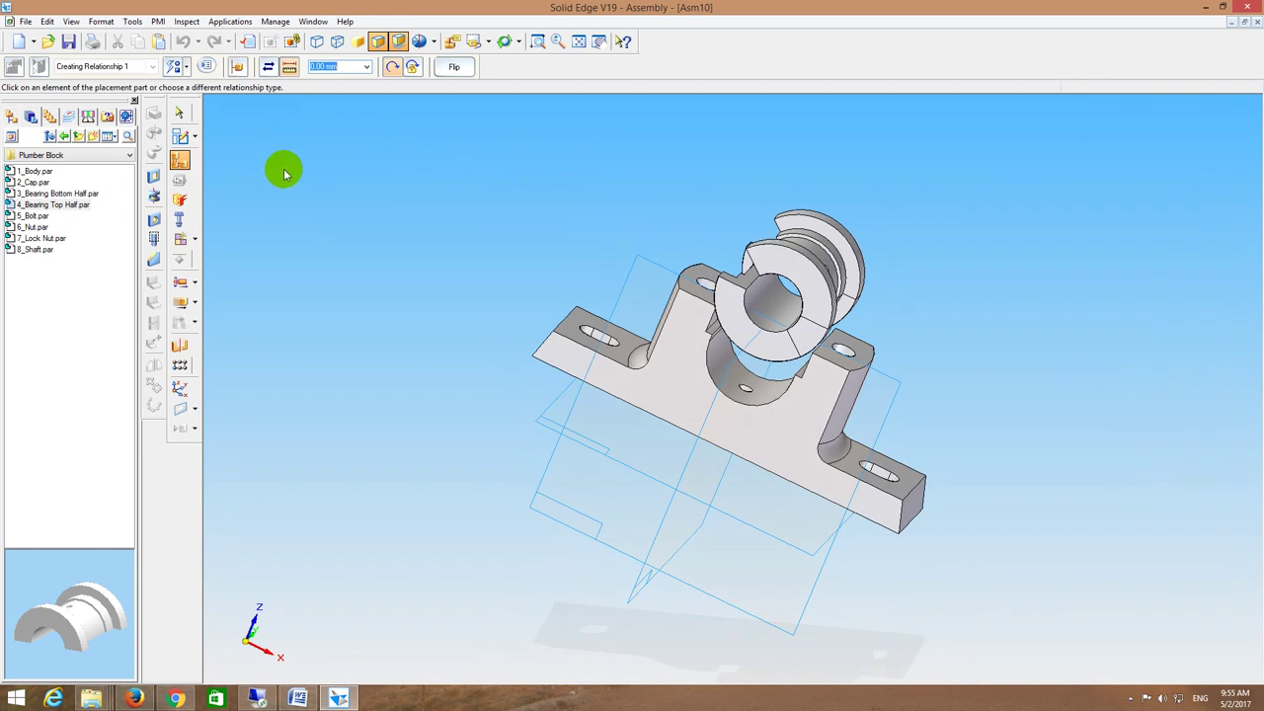
pyautogui.click(173, 67)
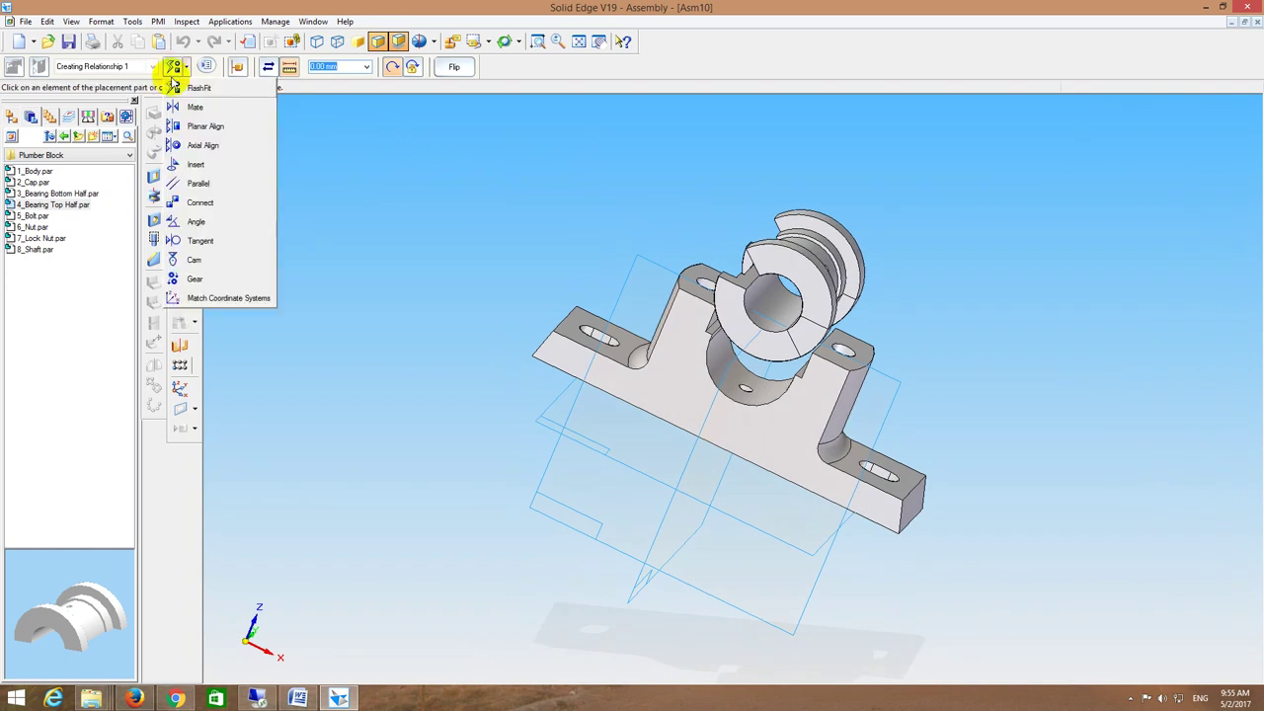
pyautogui.click(290, 132)
pyautogui.moveTo(290, 133); pyautogui.dragTo(661, 228, button='middle')
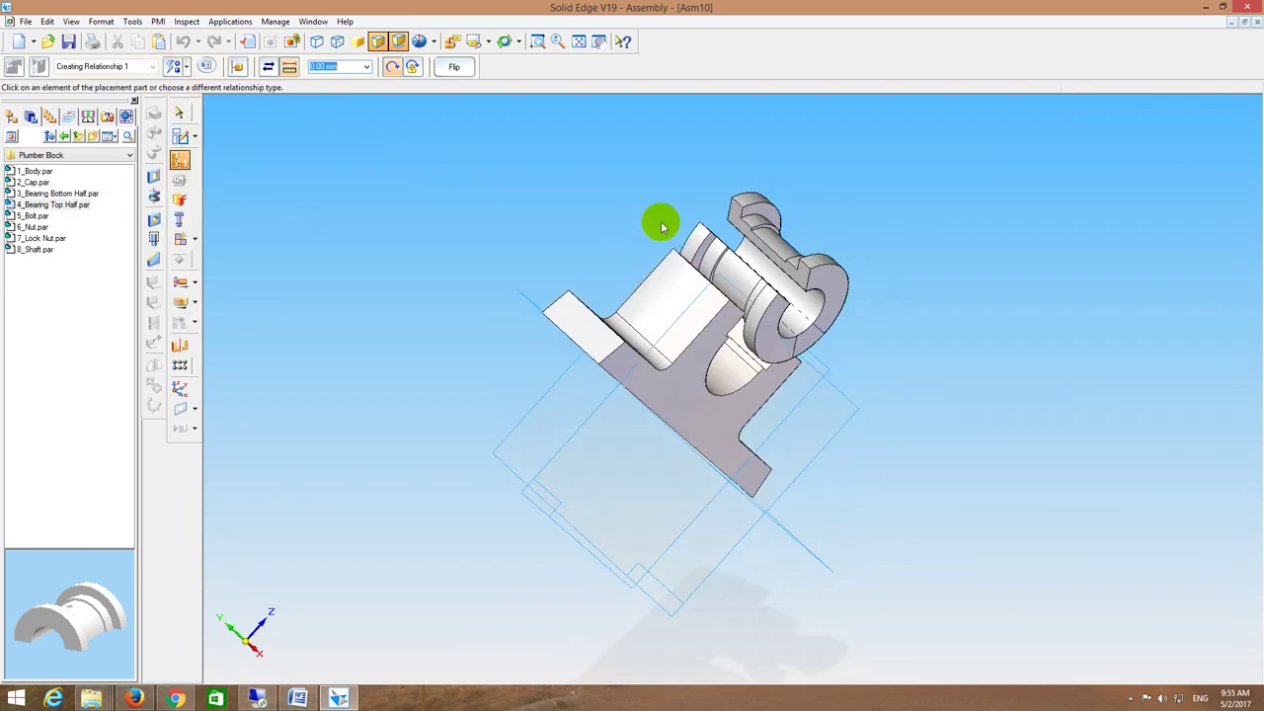
pyautogui.click(738, 219)
pyautogui.moveTo(735, 217)
pyautogui.mouseDown(button='middle')
pyautogui.moveTo(639, 237)
pyautogui.moveTo(724, 232)
pyautogui.mouseUp(button='middle')
pyautogui.click(723, 232)
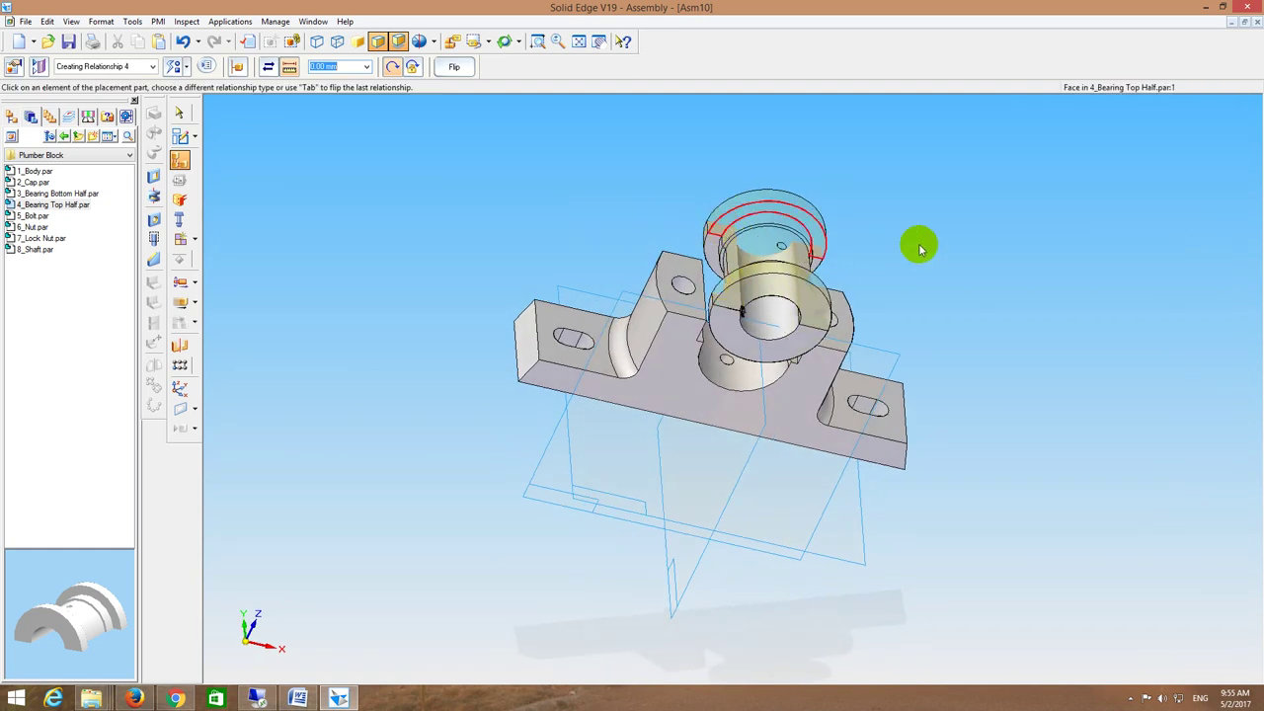
pyautogui.moveTo(918, 247); pyautogui.dragTo(895, 206, button='middle')
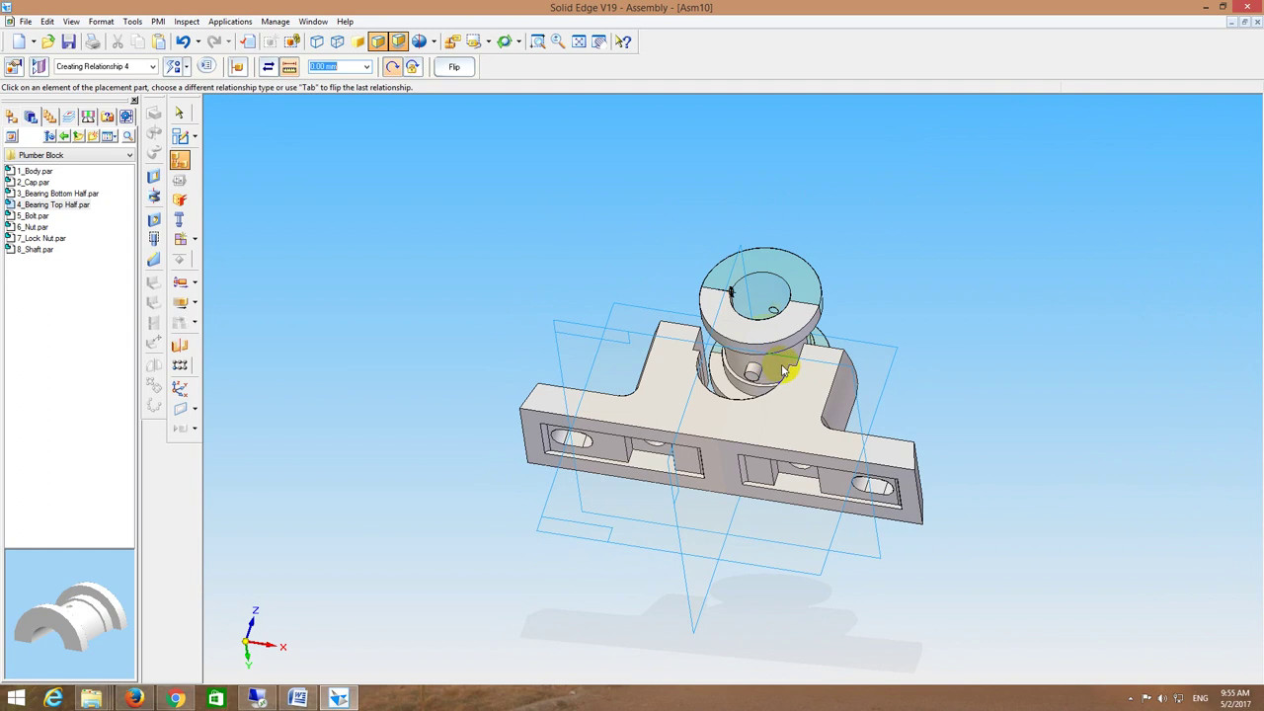
pyautogui.moveTo(757, 254)
pyautogui.mouseDown(button='middle')
pyautogui.moveTo(852, 276)
pyautogui.moveTo(767, 274)
pyautogui.mouseUp(button='middle')
pyautogui.moveTo(470, 227); pyautogui.dragTo(398, 223, button='middle')
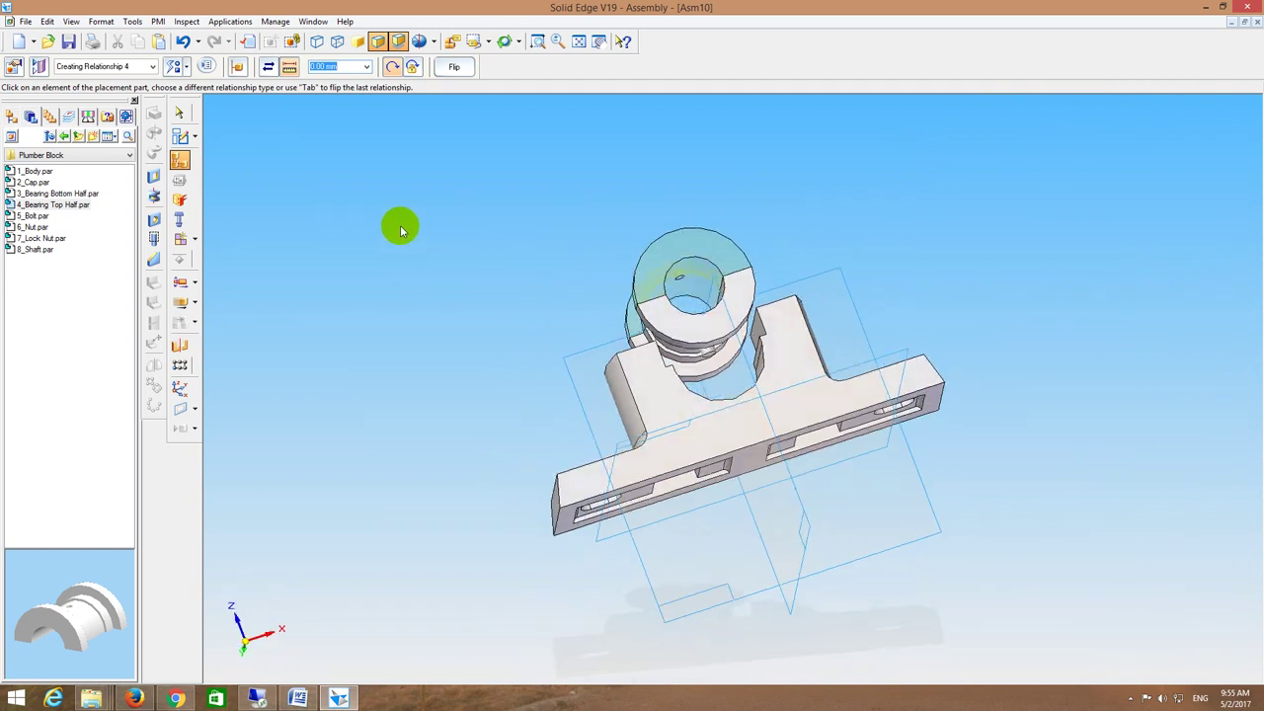
pyautogui.click(180, 66)
pyautogui.click(196, 106)
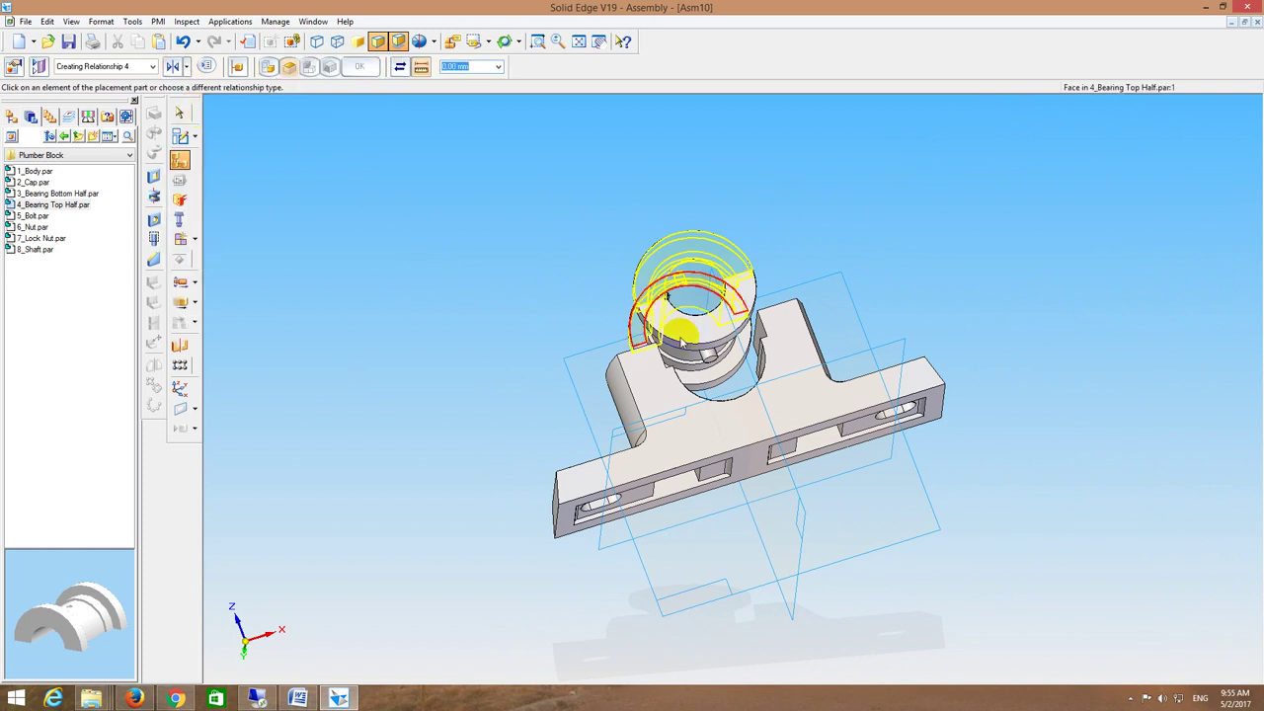
pyautogui.click(711, 363)
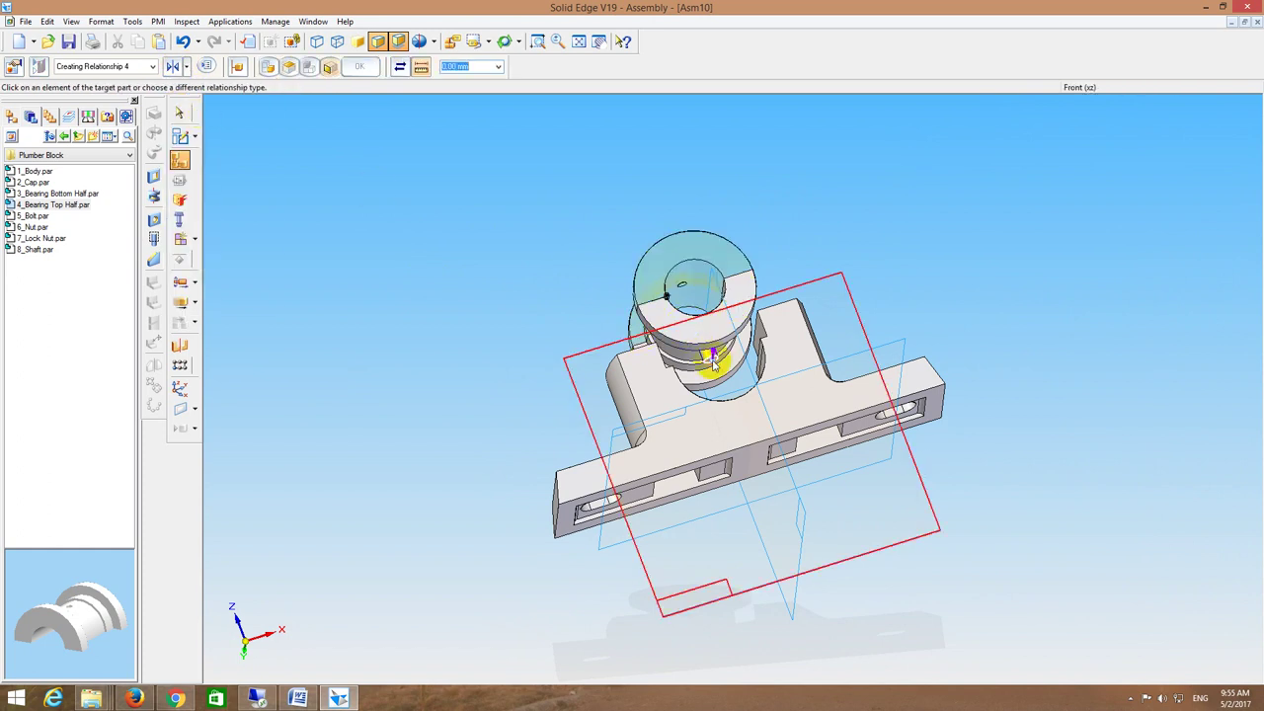
pyautogui.click(834, 319)
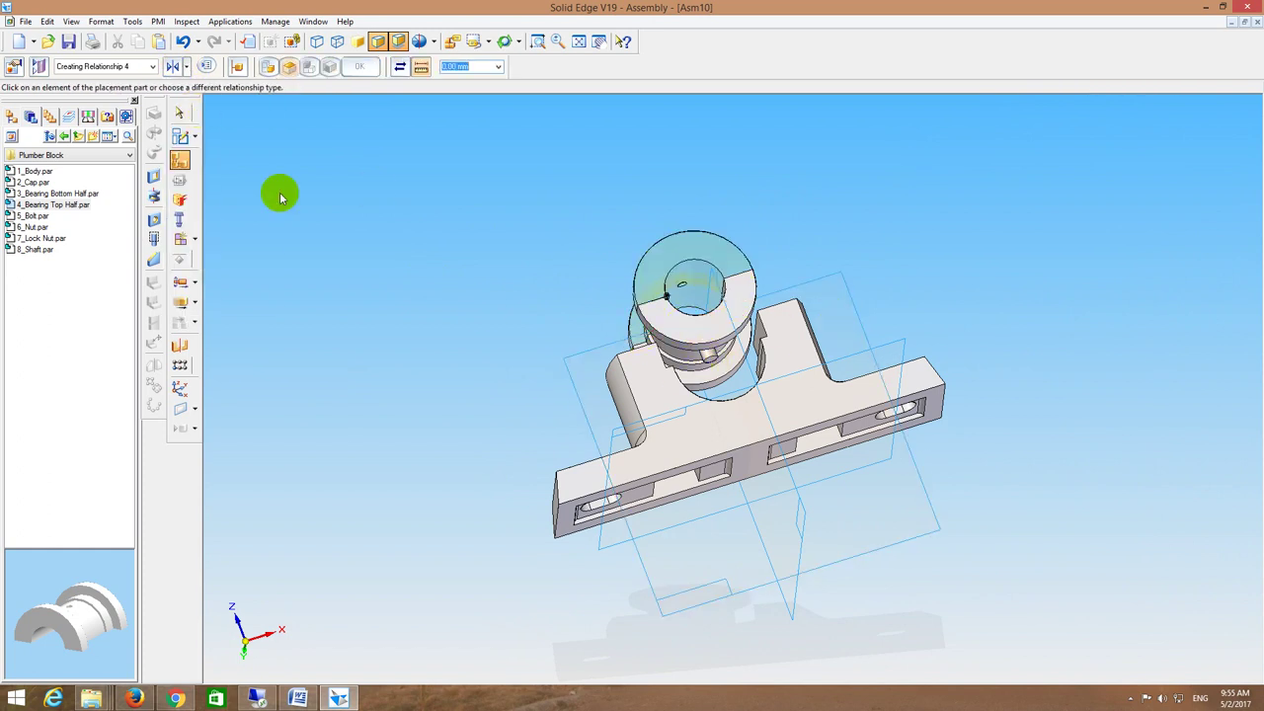
pyautogui.click(184, 66)
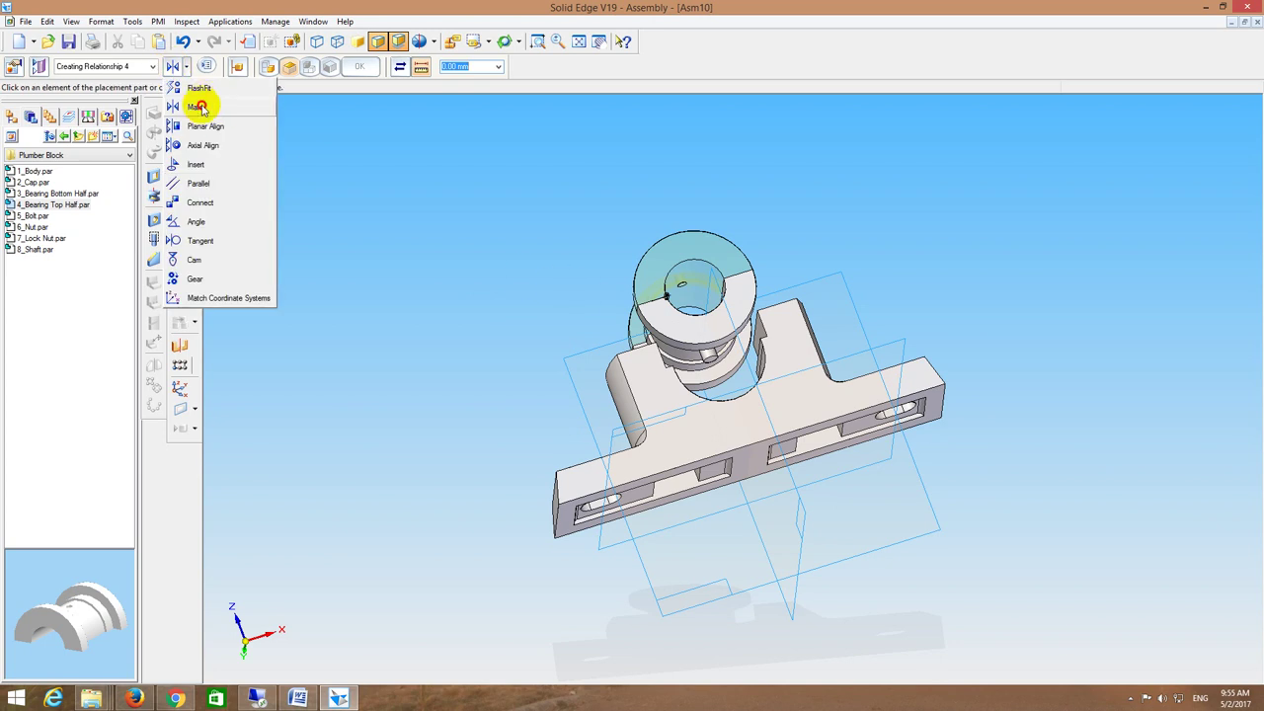
pyautogui.click(200, 106)
pyautogui.moveTo(706, 357); pyautogui.dragTo(731, 341, button='middle')
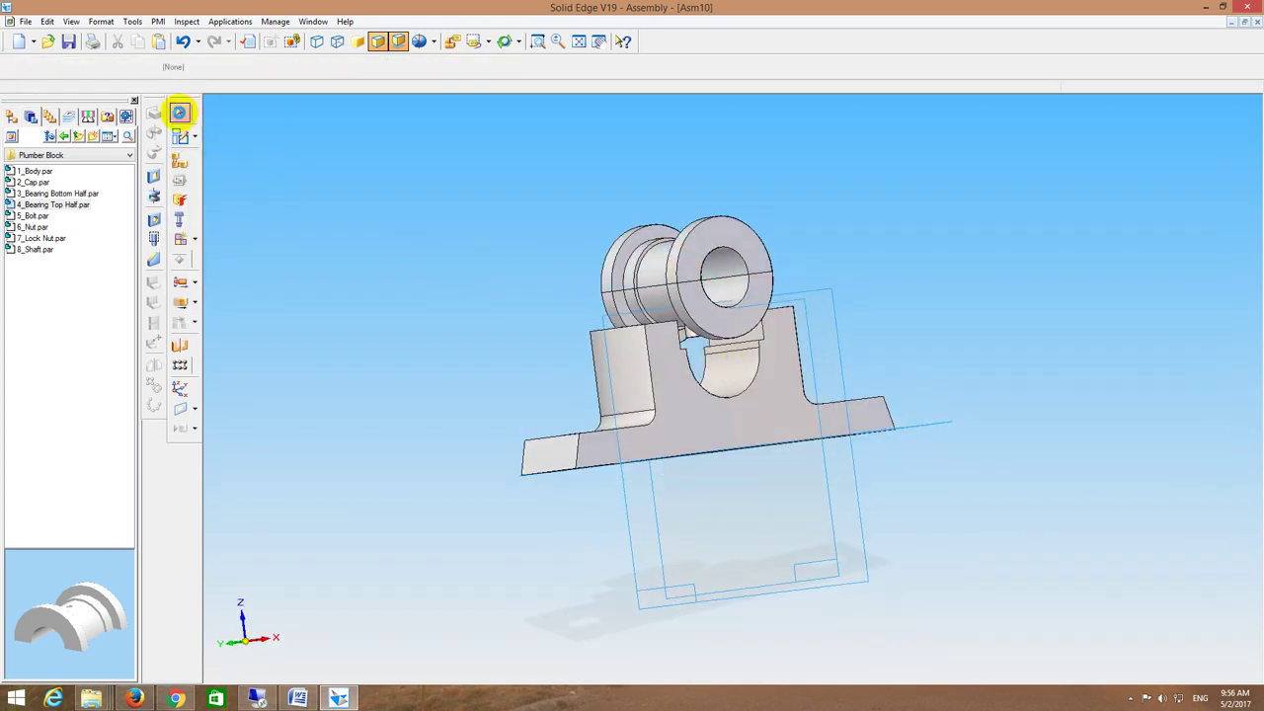
# Step: Align the bearing bottom half's outer cylindrical surface with the body's semicircular seat using FlashFit
pyautogui.click(179, 136)
pyautogui.click(184, 67)
pyautogui.click(184, 87)
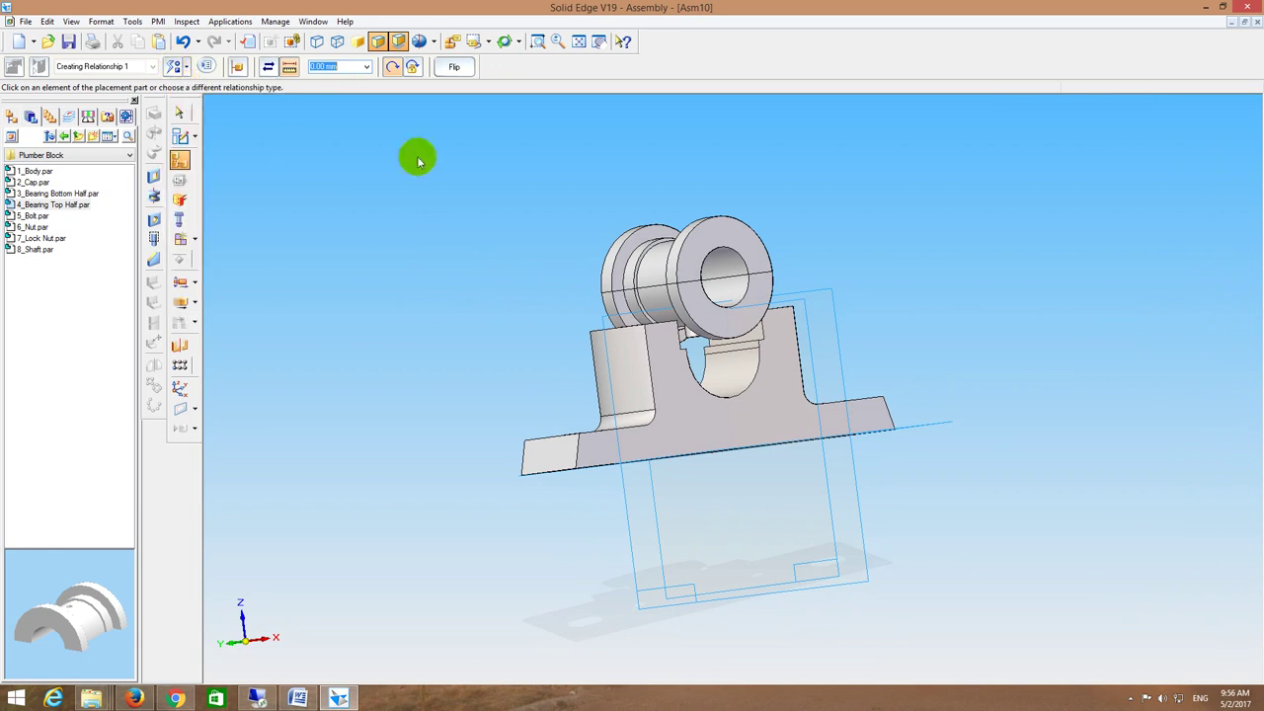
pyautogui.moveTo(417, 155); pyautogui.dragTo(649, 316, button='middle')
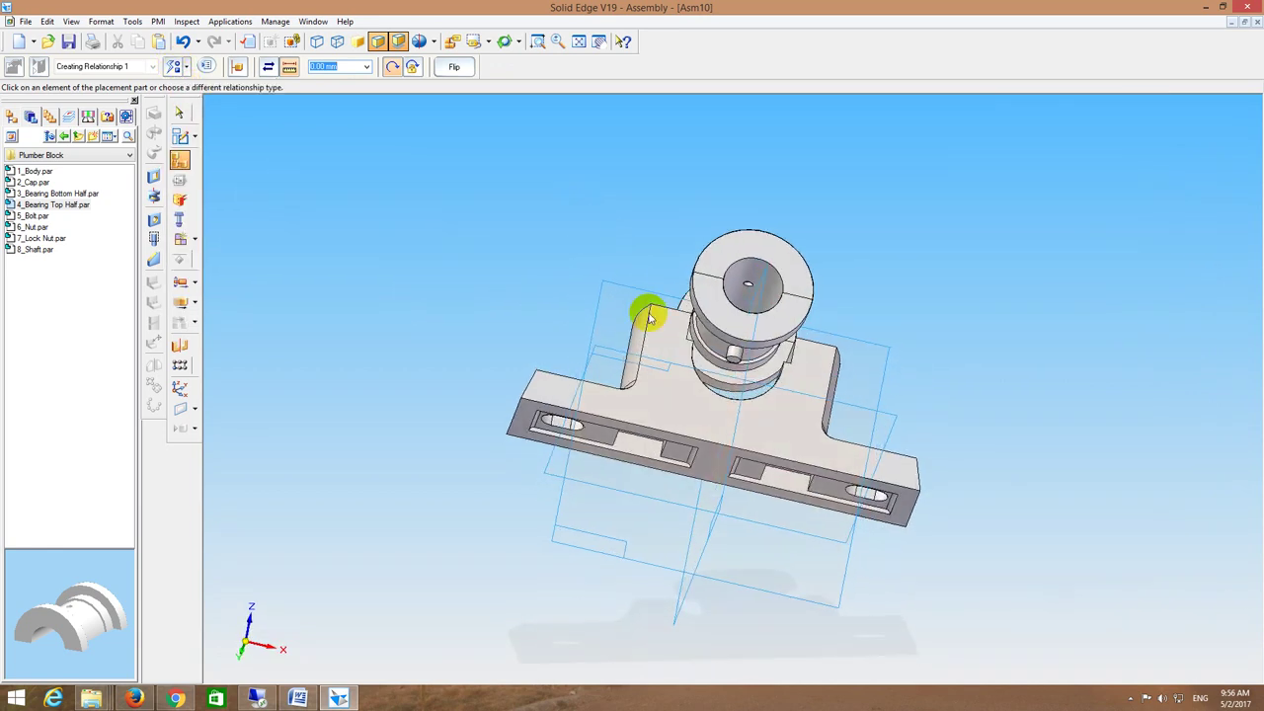
pyautogui.click(725, 348)
pyautogui.moveTo(754, 381)
pyautogui.mouseDown(button='middle')
pyautogui.moveTo(753, 428)
pyautogui.moveTo(744, 395)
pyautogui.mouseUp(button='middle')
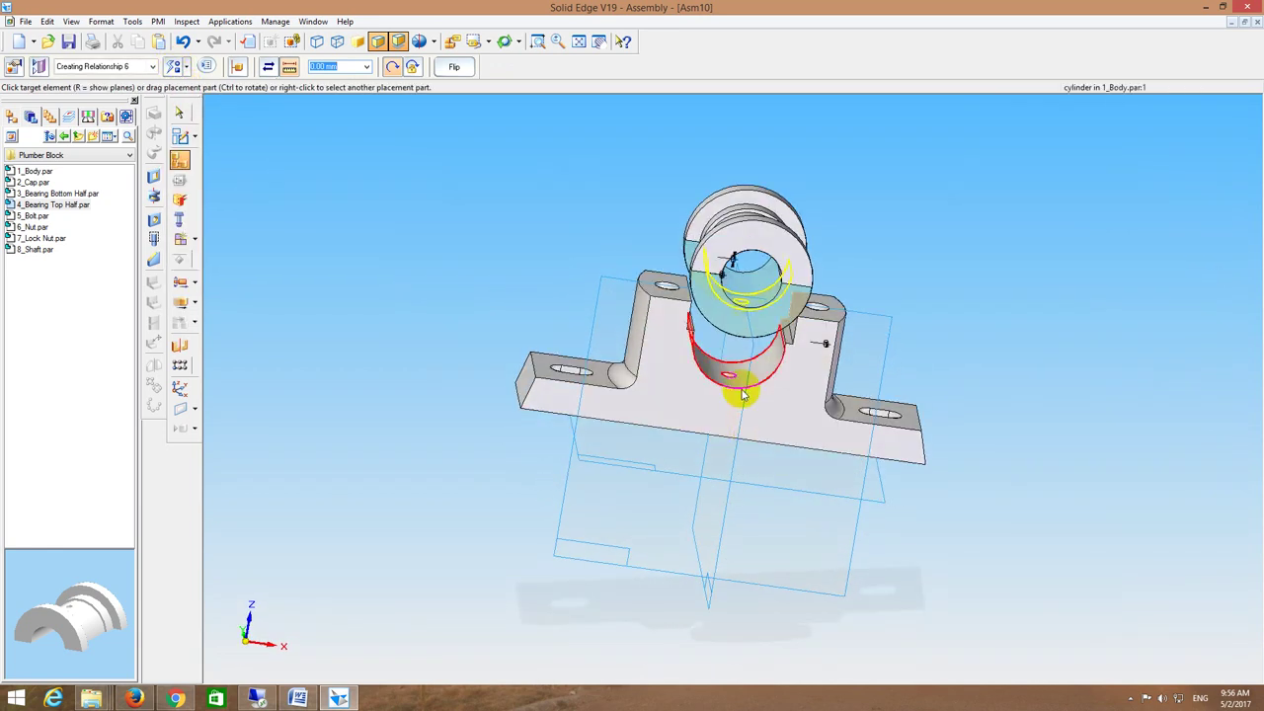
pyautogui.click(743, 395)
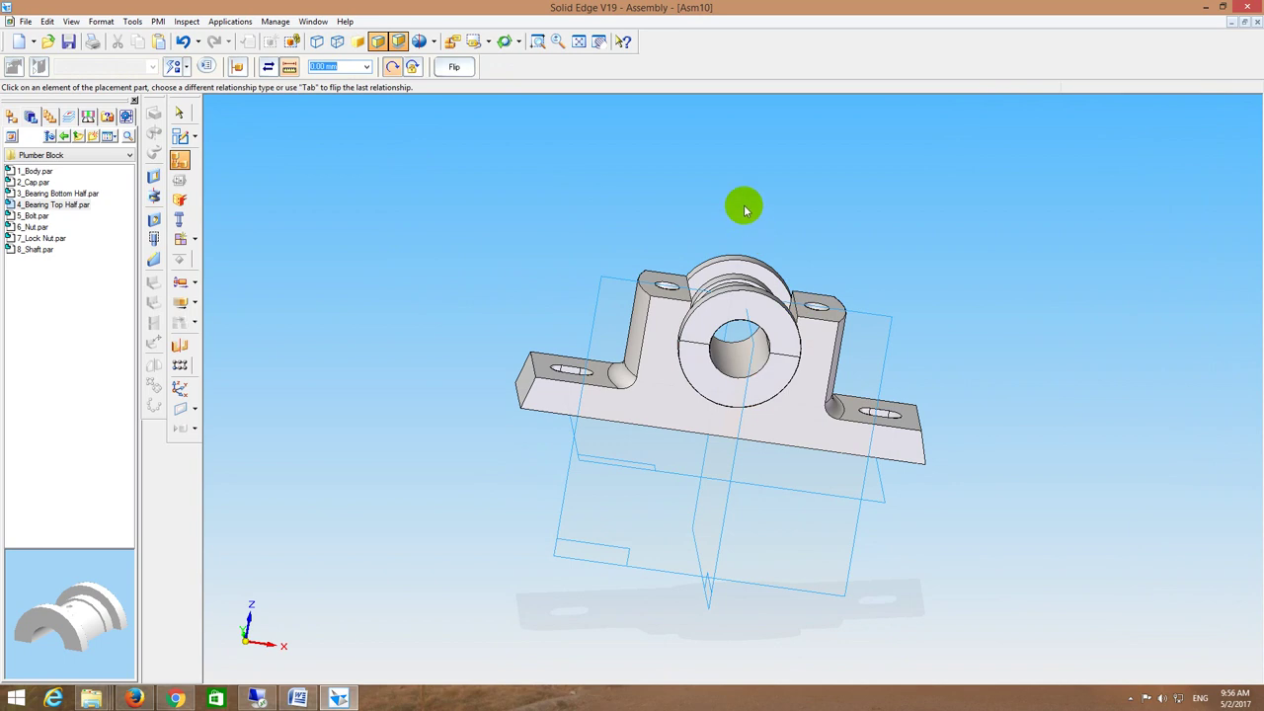
pyautogui.moveTo(746, 209); pyautogui.dragTo(651, 237, button='middle')
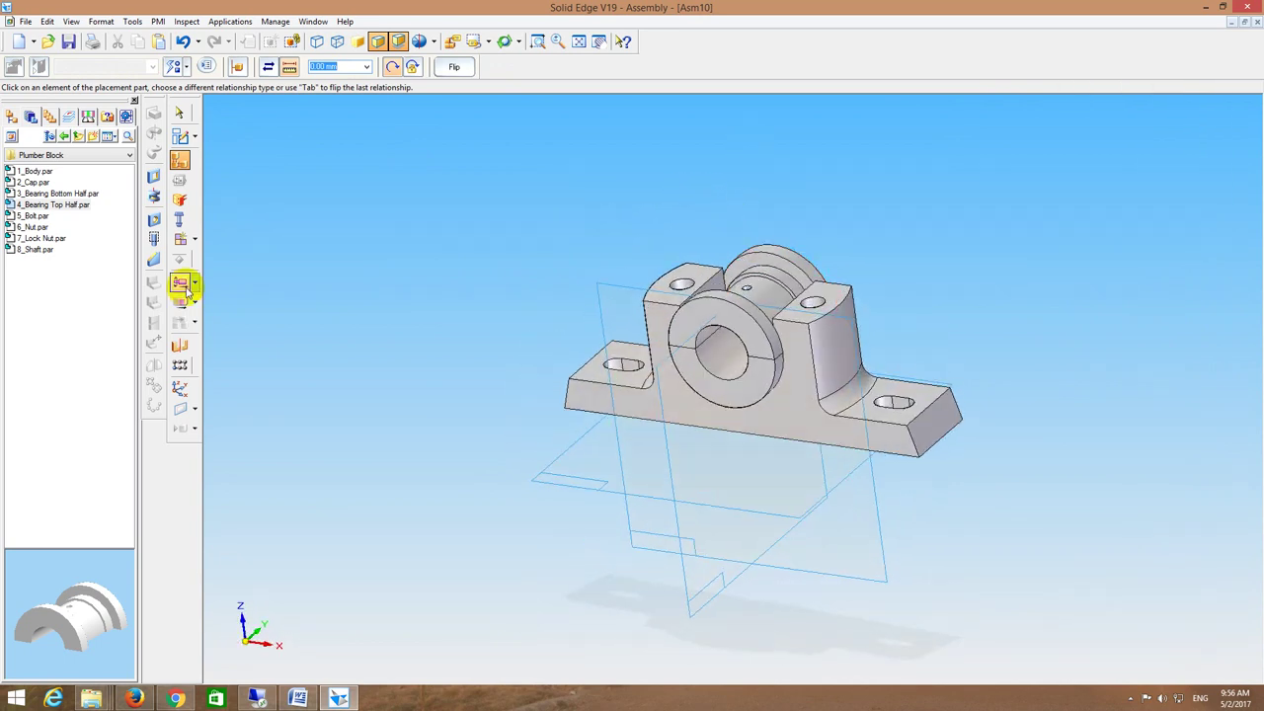
# Step: Place 2_Cap.par in the assembly beside the body
pyautogui.click(38, 182)
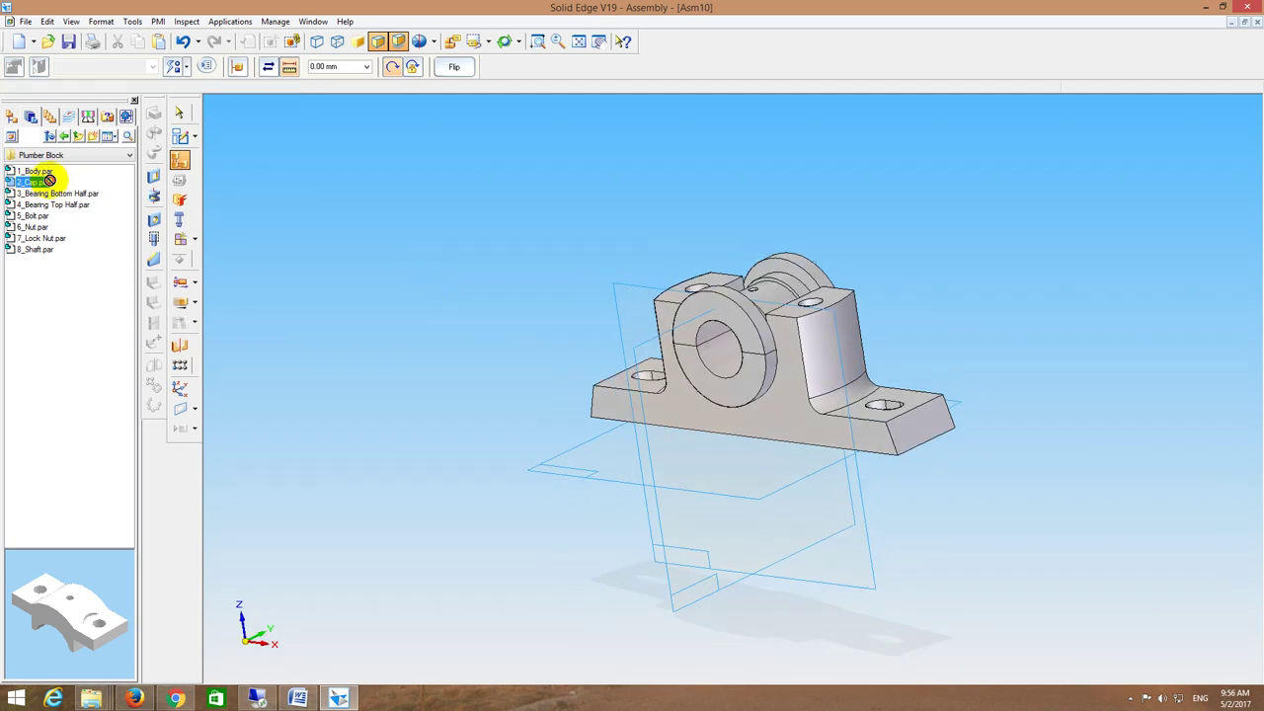
pyautogui.moveTo(50, 180); pyautogui.dragTo(353, 161)
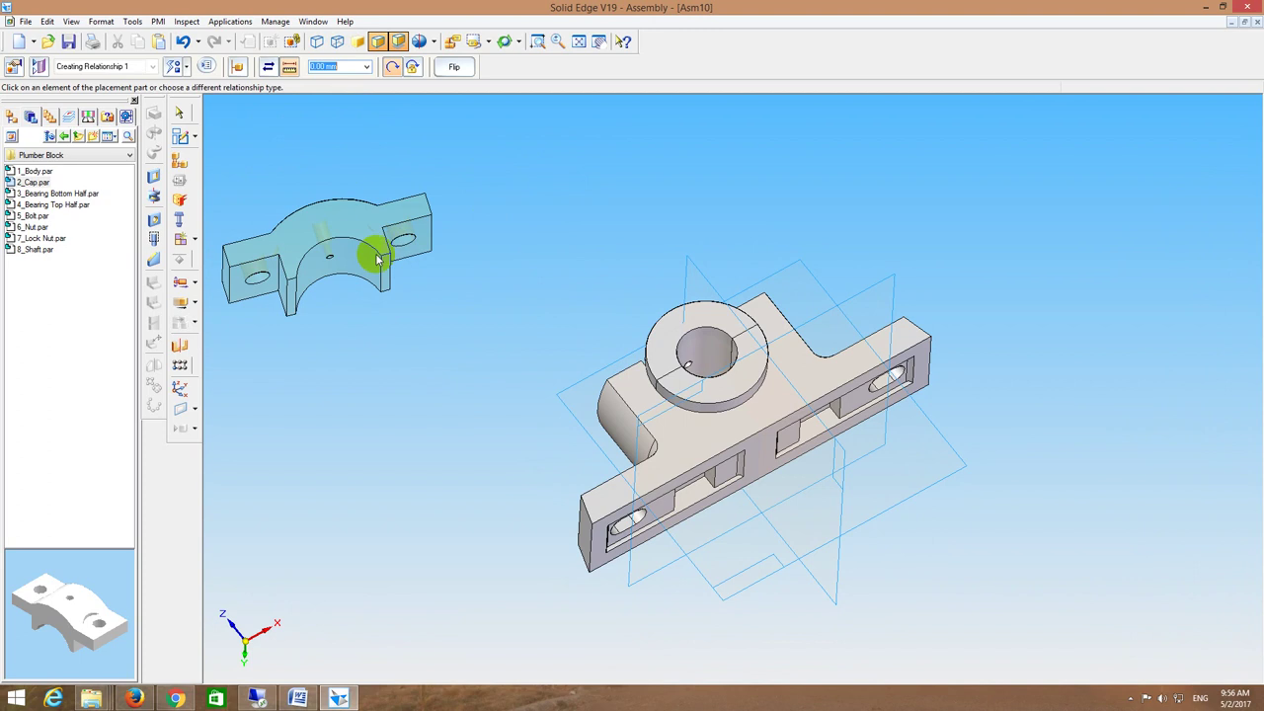
# Step: Align the cap's semicircular recess with the bearing top half's outer cylinder and its small center hole with the bearing's top hole
pyautogui.click(359, 266)
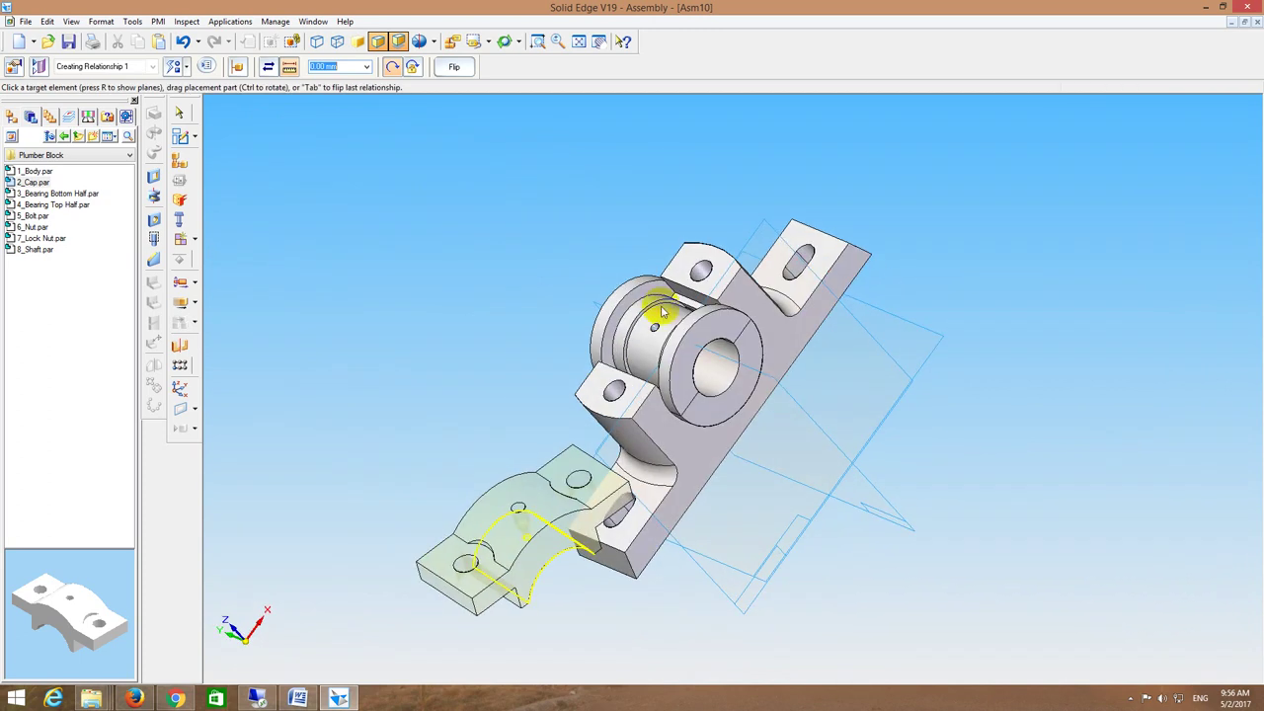
pyautogui.click(667, 322)
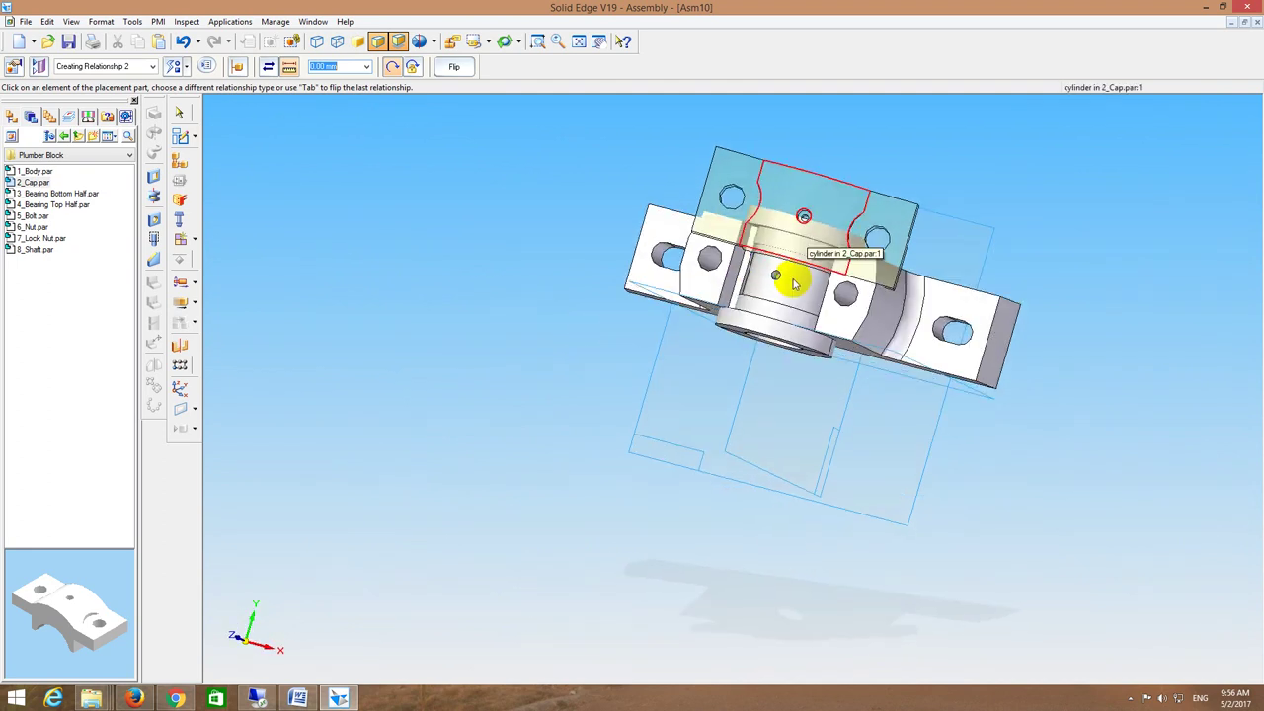
pyautogui.click(804, 222)
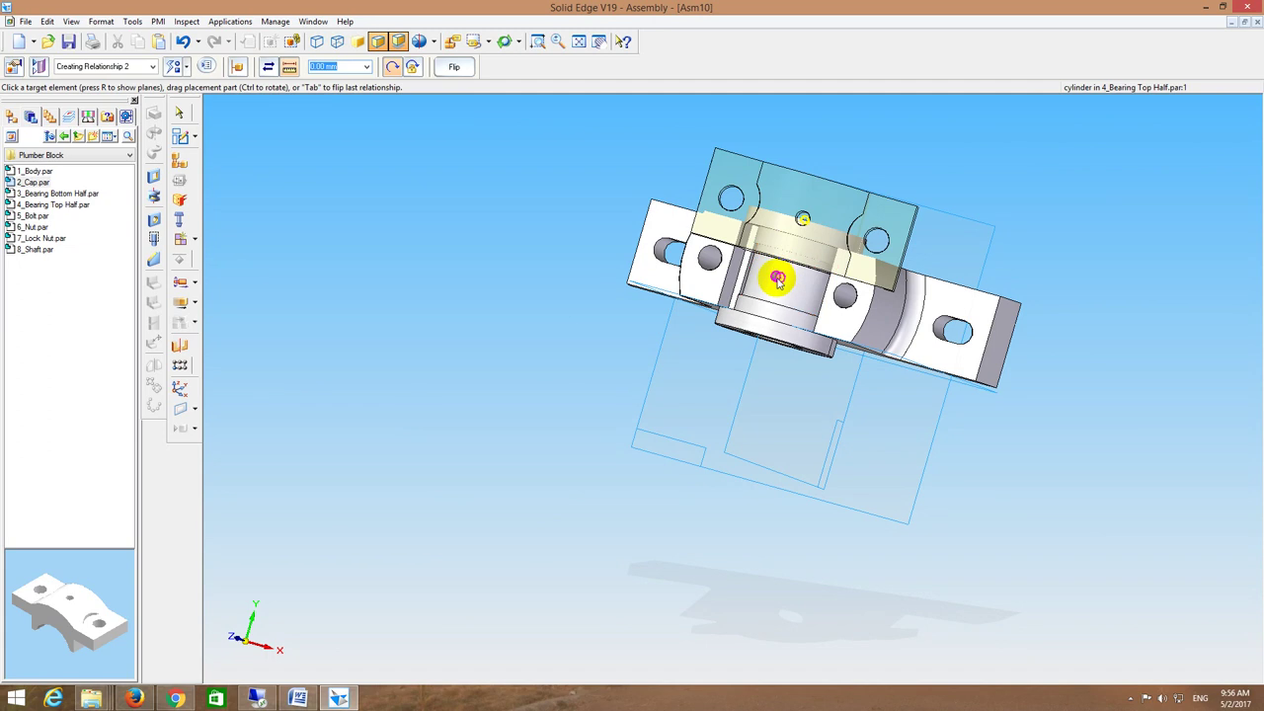
pyautogui.click(777, 279)
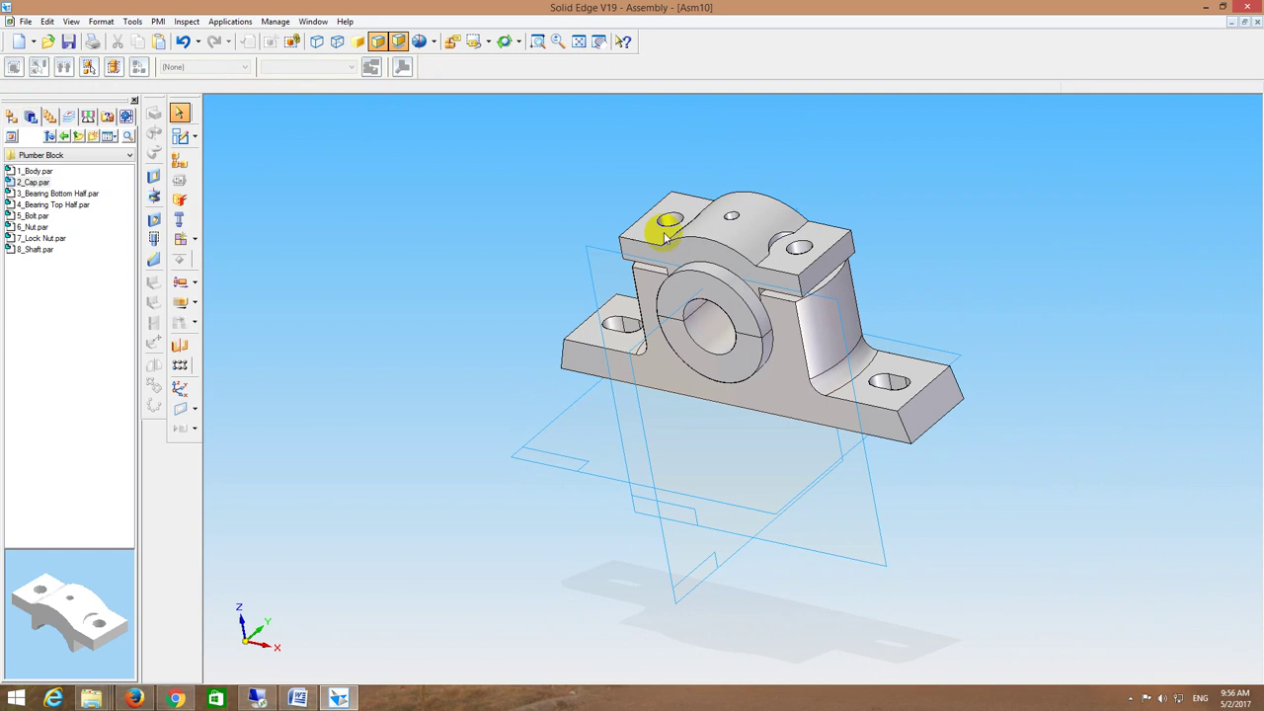
# Step: Save the assembly as Plumber Block in the Plumber Block folder
pyautogui.hotkey('ctrl', 's')
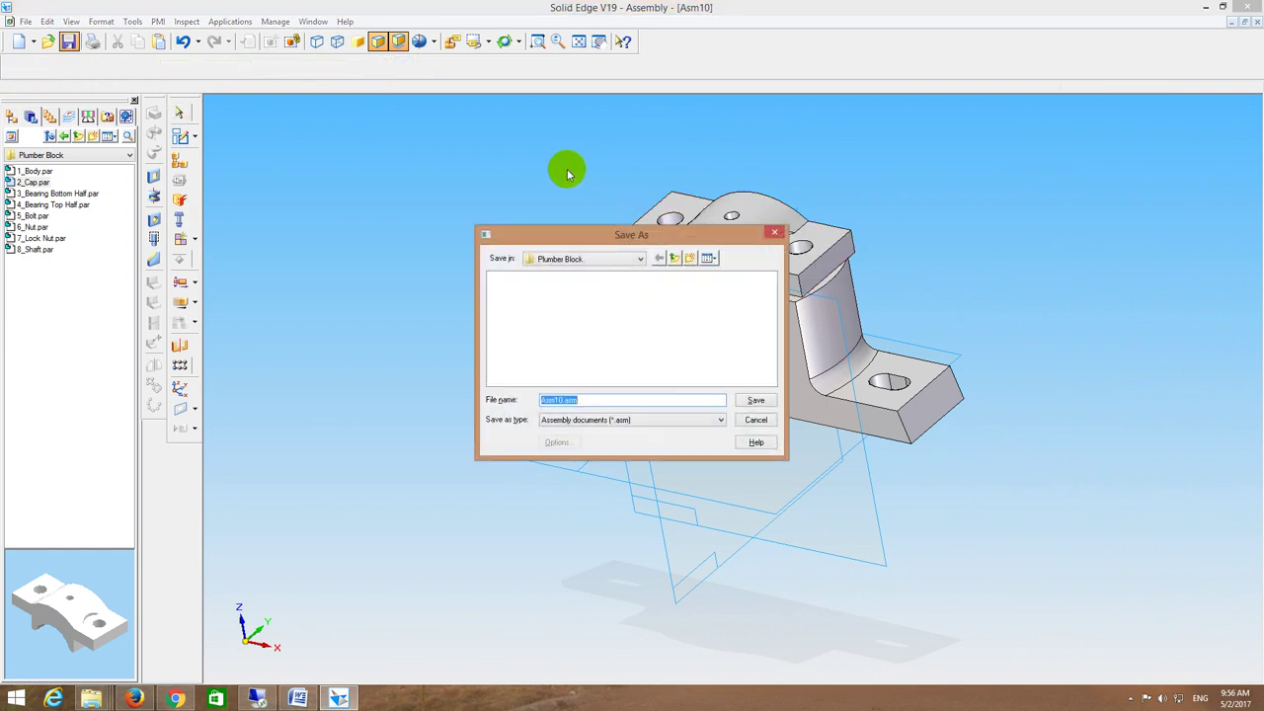
pyautogui.write('A')
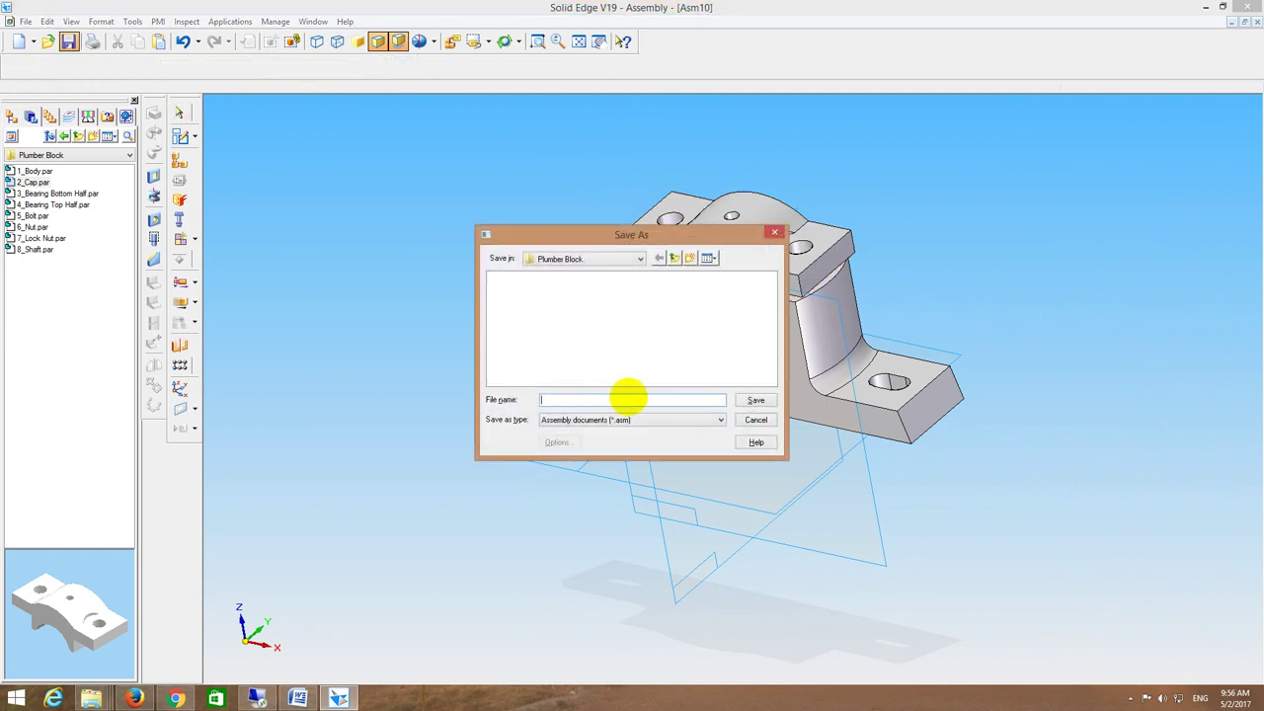
pyautogui.write('Plumber Block')
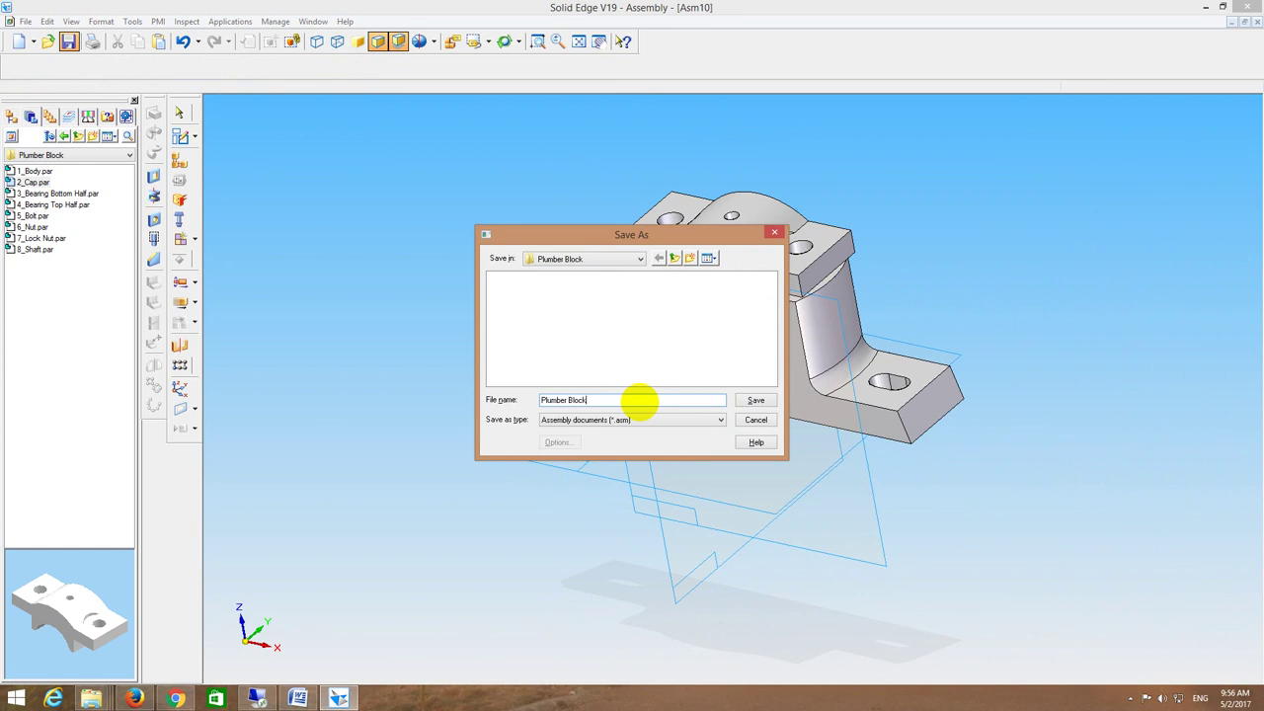
pyautogui.press('Return')
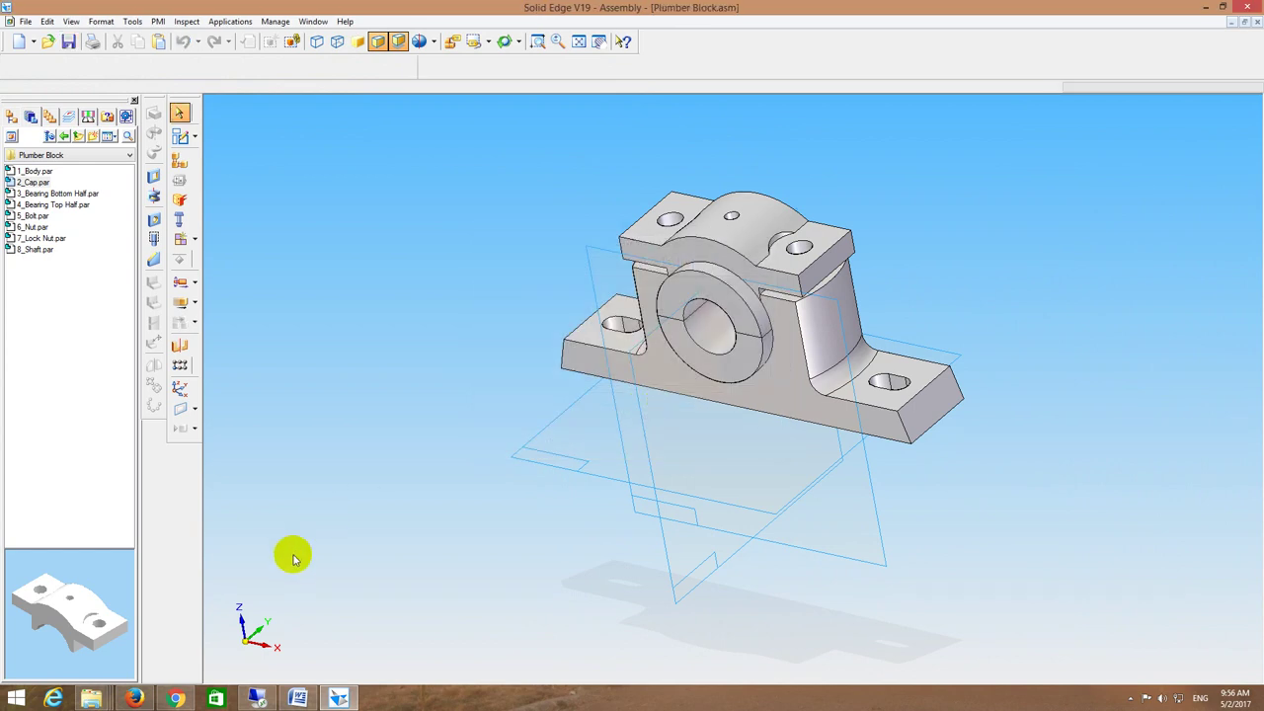
# Step: Switch to DRAWINGS.docx in Word and check the rounded end dimensions in the cap's plan view
pyautogui.click(297, 698)
pyautogui.scroll(10, 281, 296)
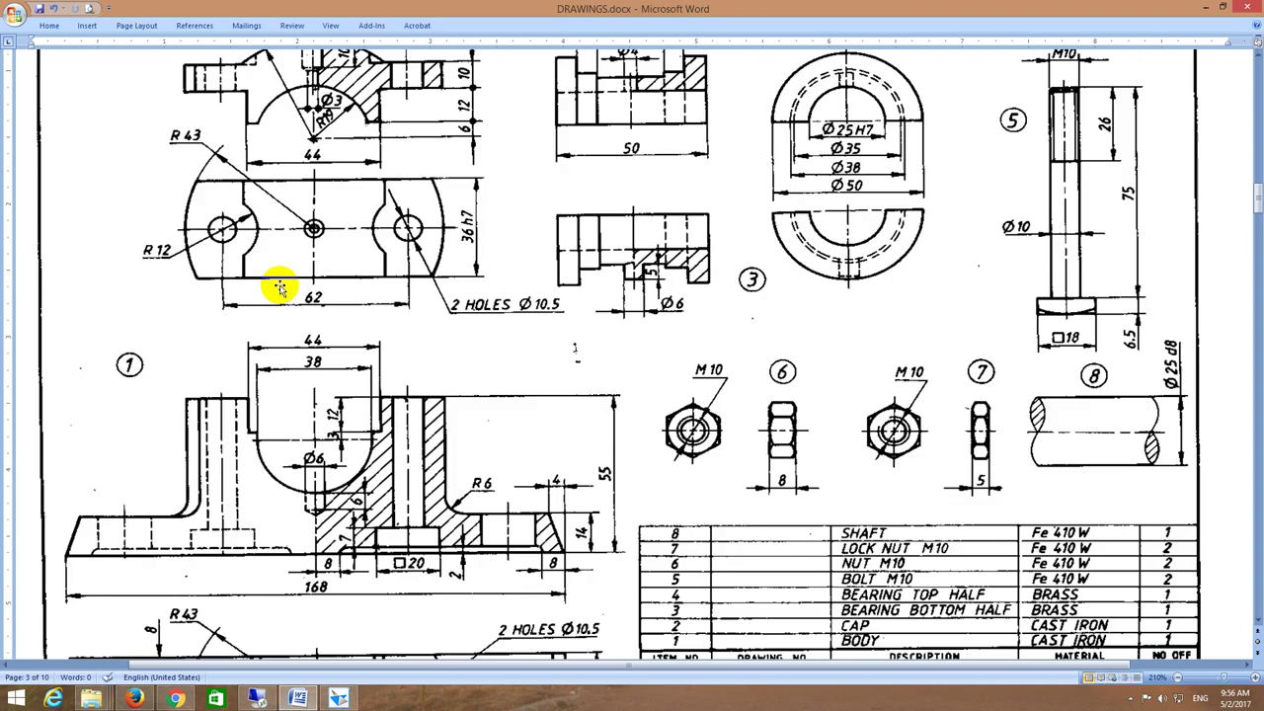
pyautogui.scroll(-2, 376, 476)
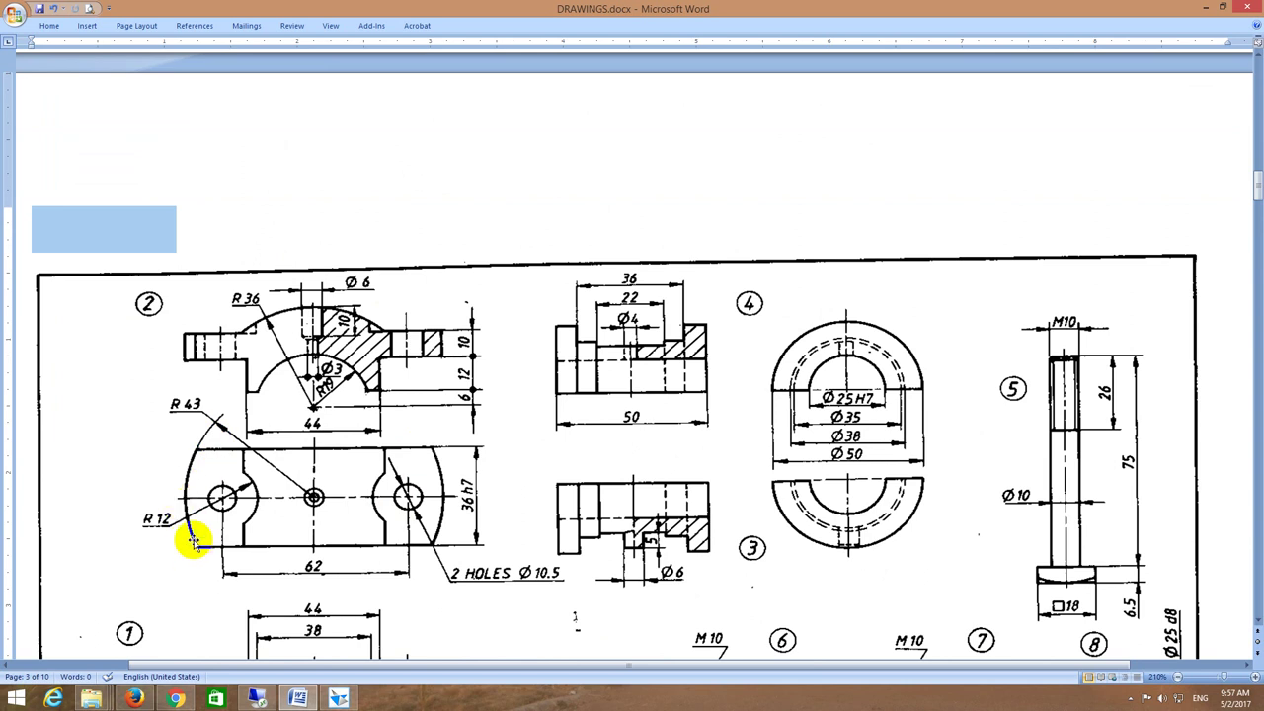
# Step: Return to the Solid Edge assembly and open 2_Cap.par for editing
pyautogui.click(338, 698)
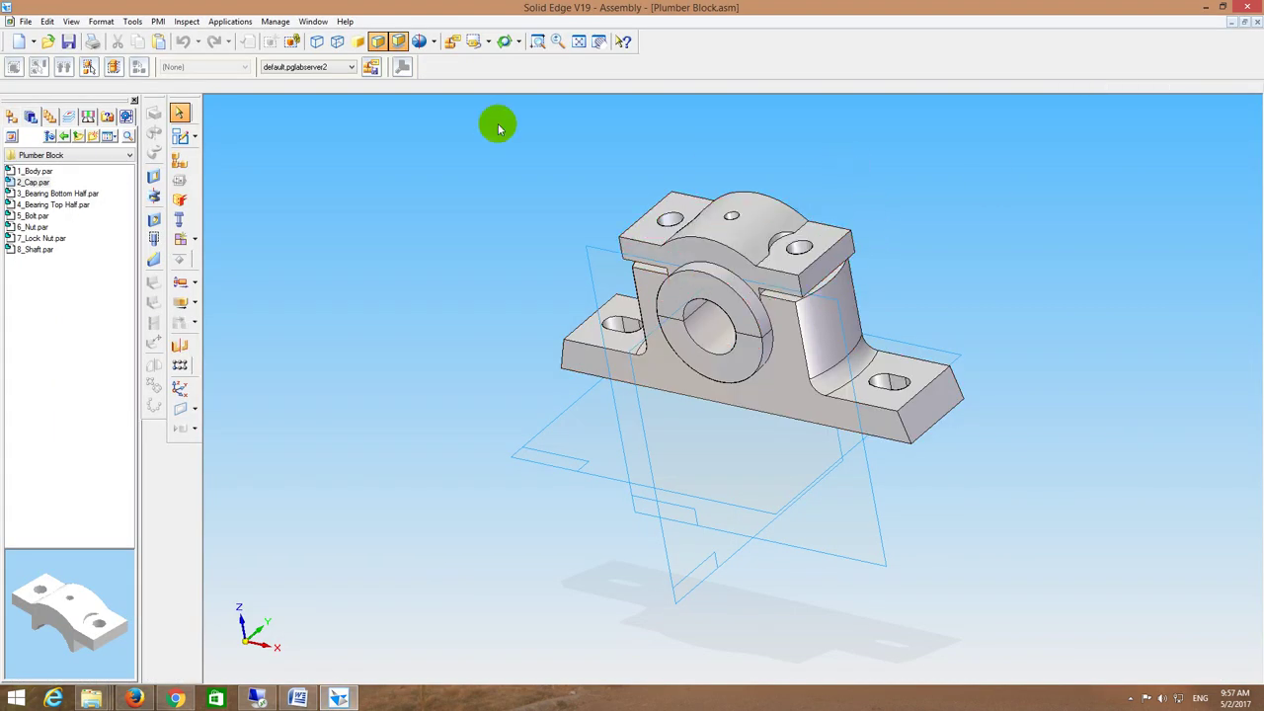
pyautogui.rightClick(42, 182)
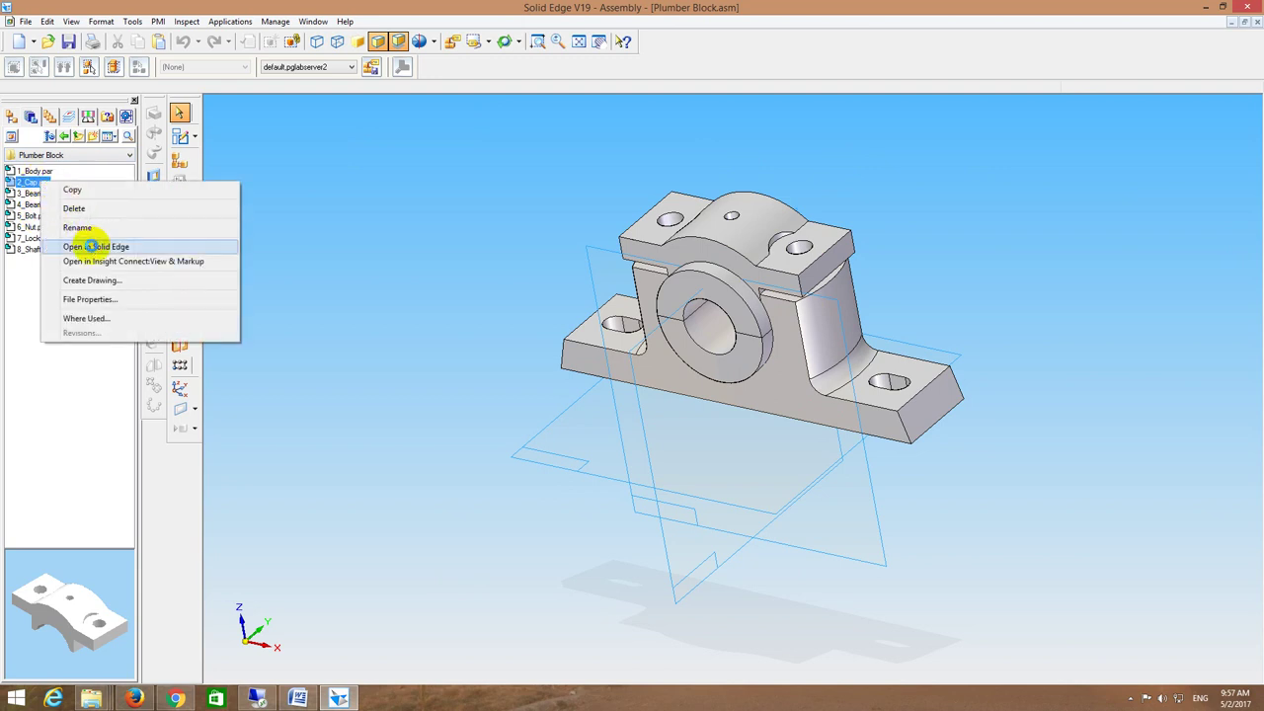
pyautogui.click(104, 247)
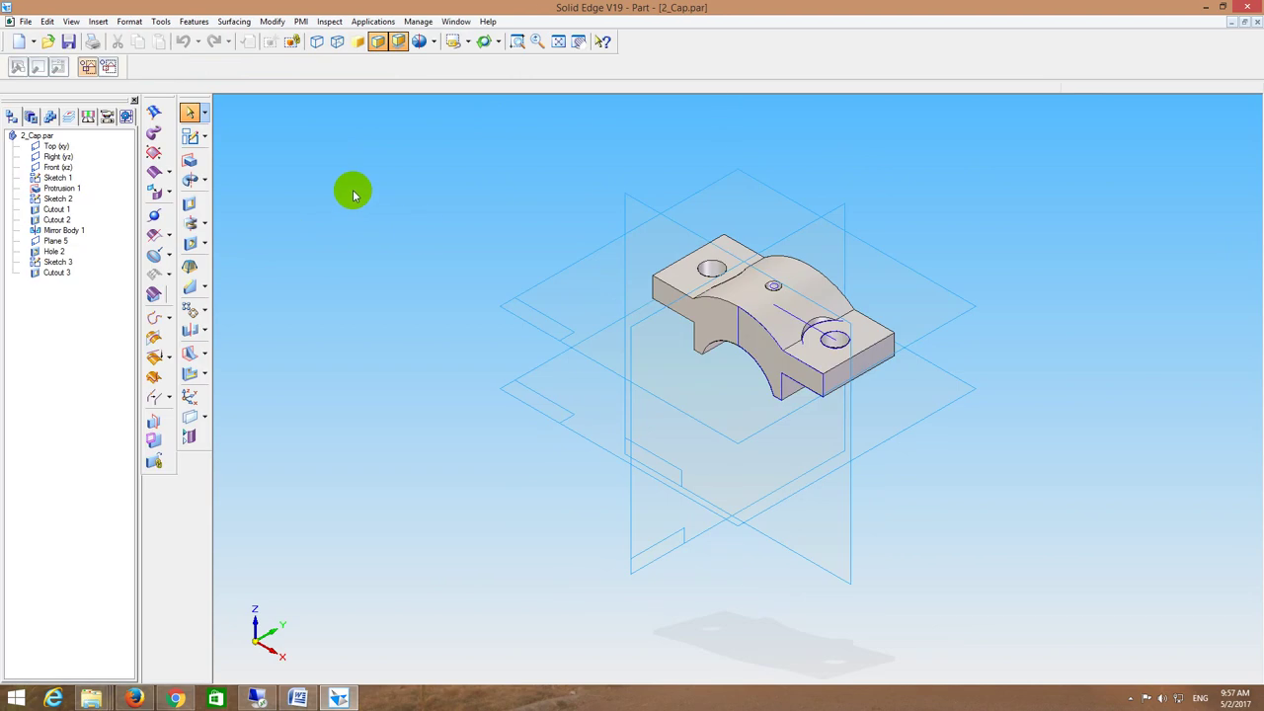
pyautogui.click(191, 136)
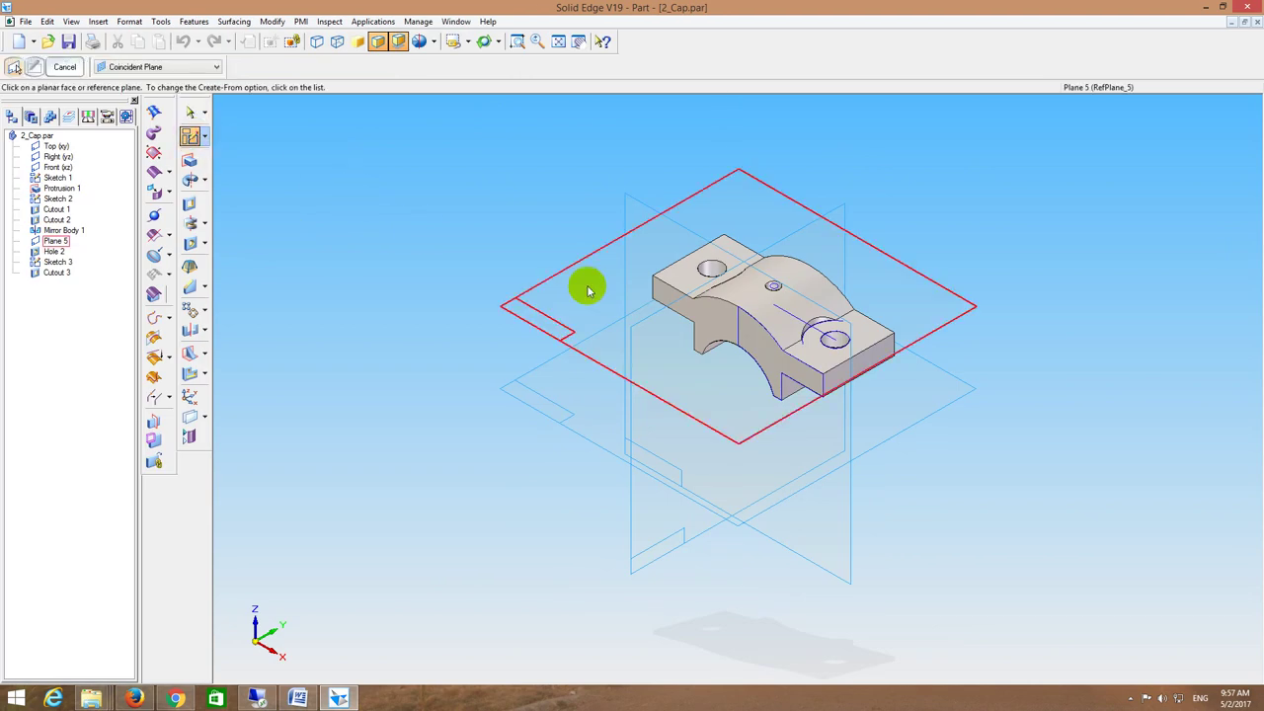
pyautogui.click(861, 350)
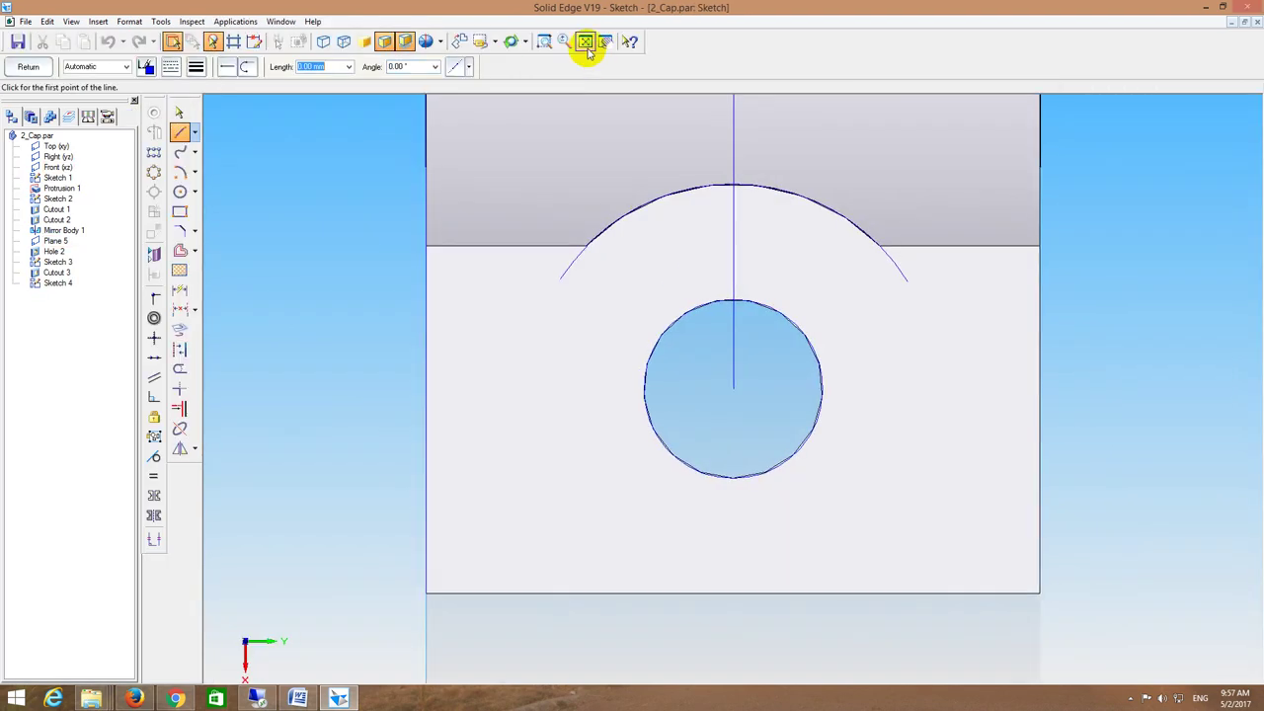
pyautogui.click(586, 41)
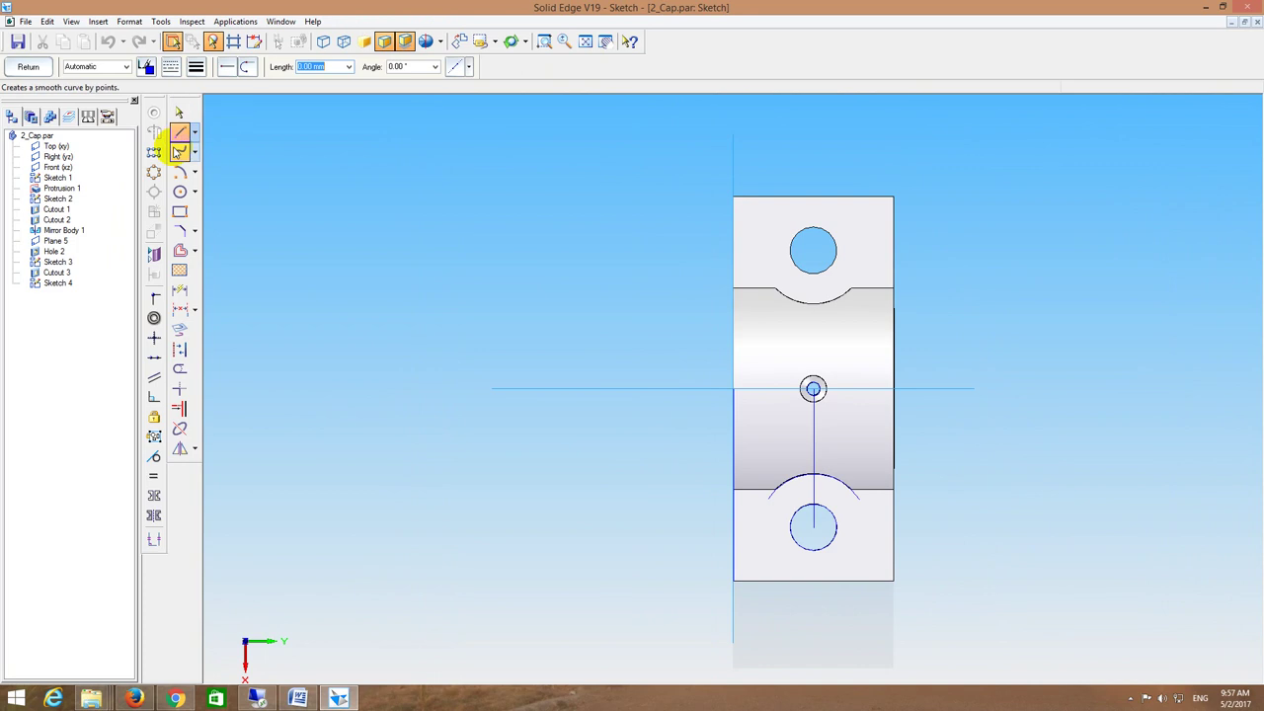
pyautogui.click(180, 191)
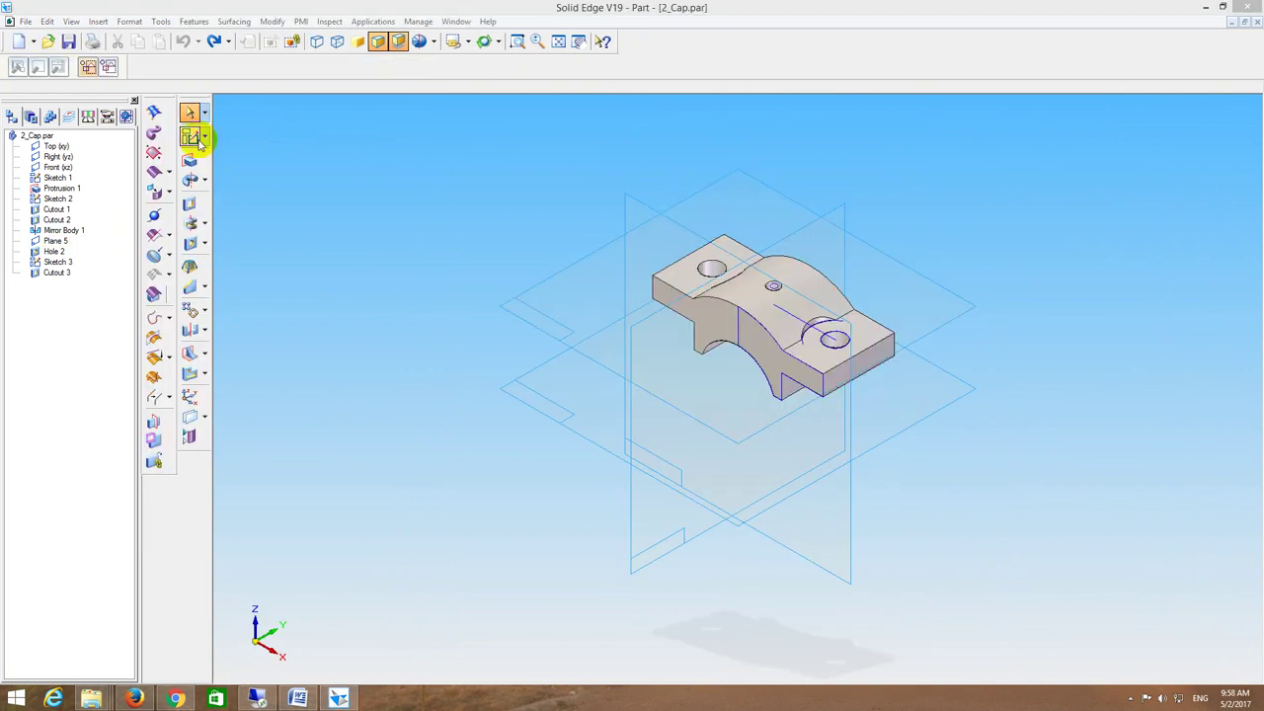
# Step: On the cap's flat flange face, sketch two 43 mm radius arcs centred on the small middle hole, one across each end
pyautogui.click(190, 135)
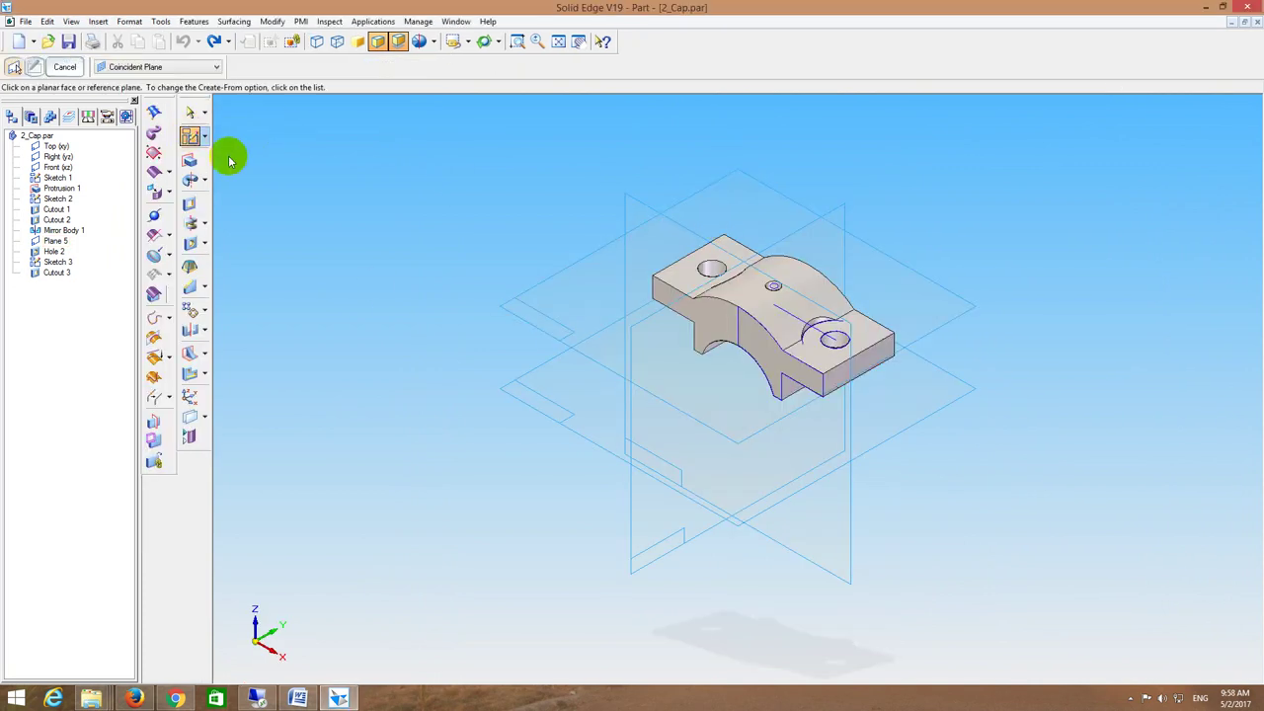
pyautogui.click(674, 277)
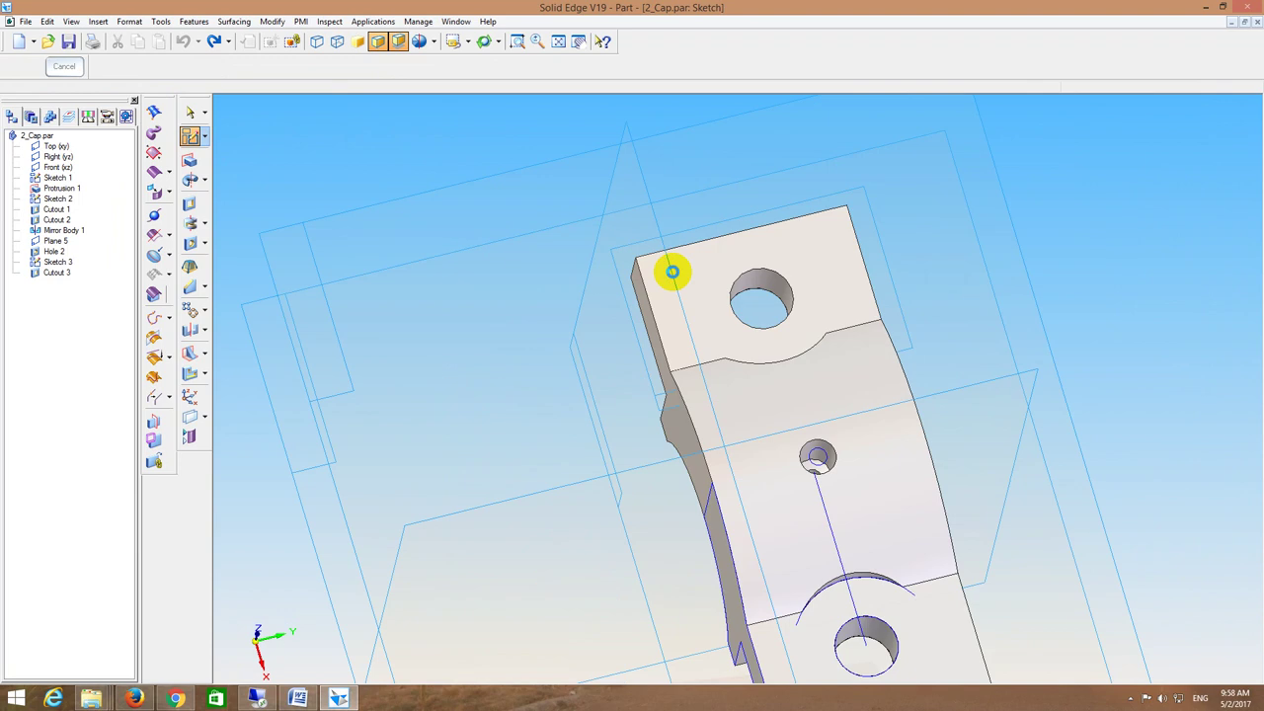
pyautogui.click(583, 42)
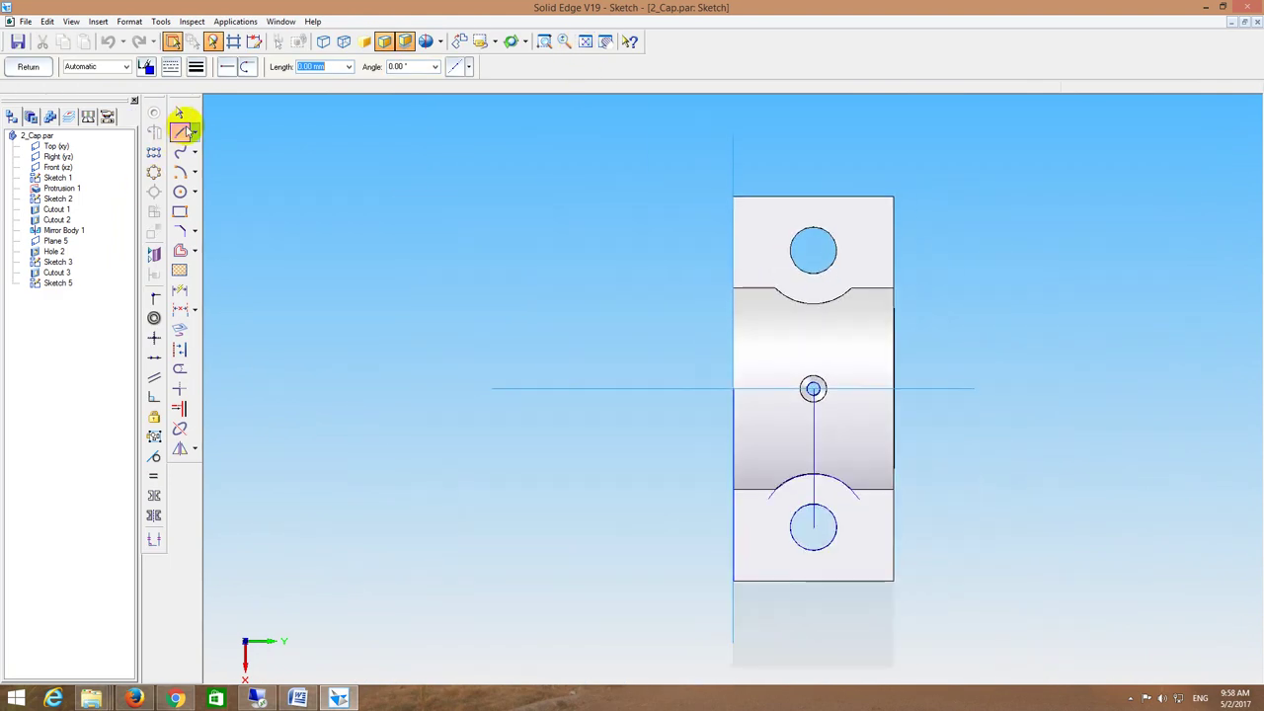
pyautogui.click(181, 172)
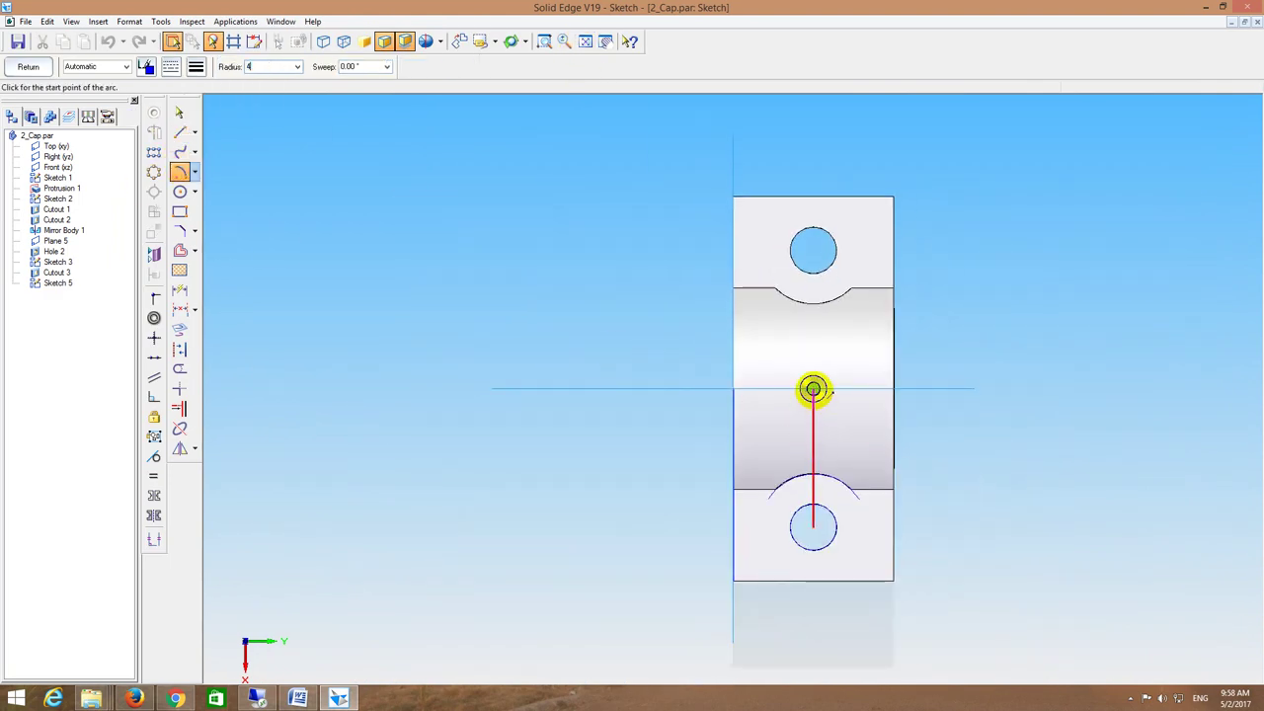
pyautogui.click(700, 319)
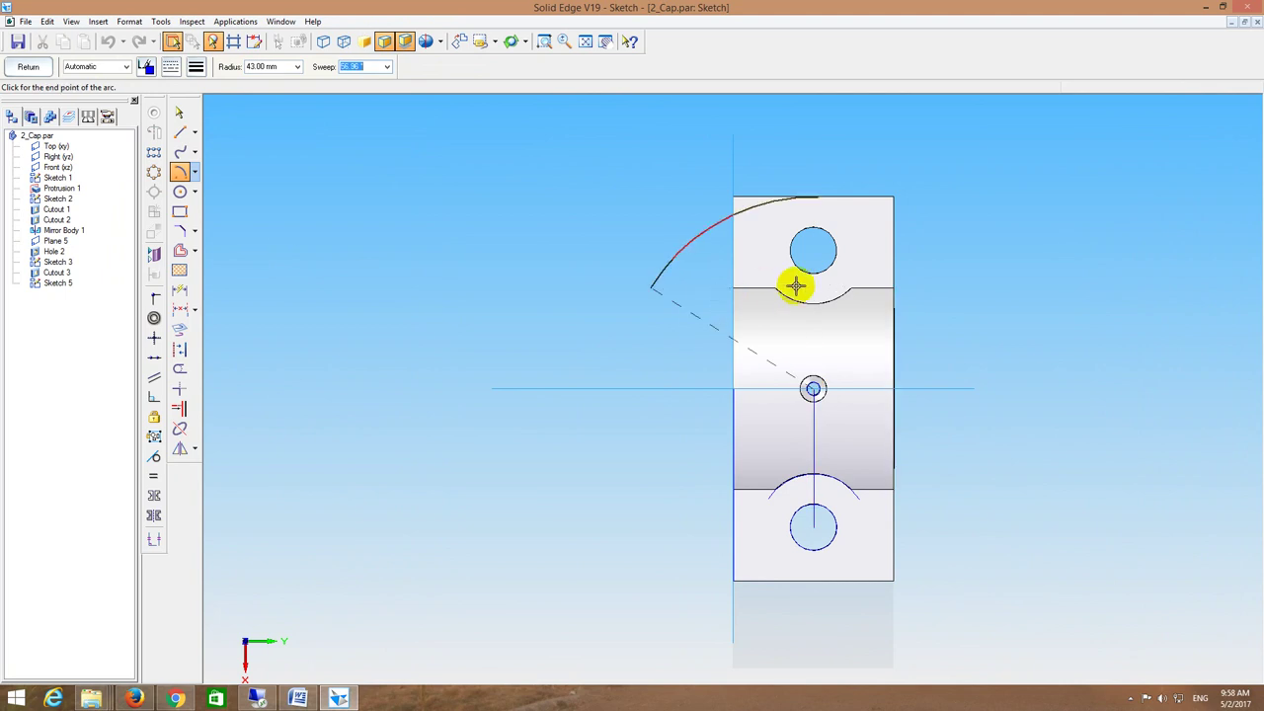
pyautogui.click(922, 313)
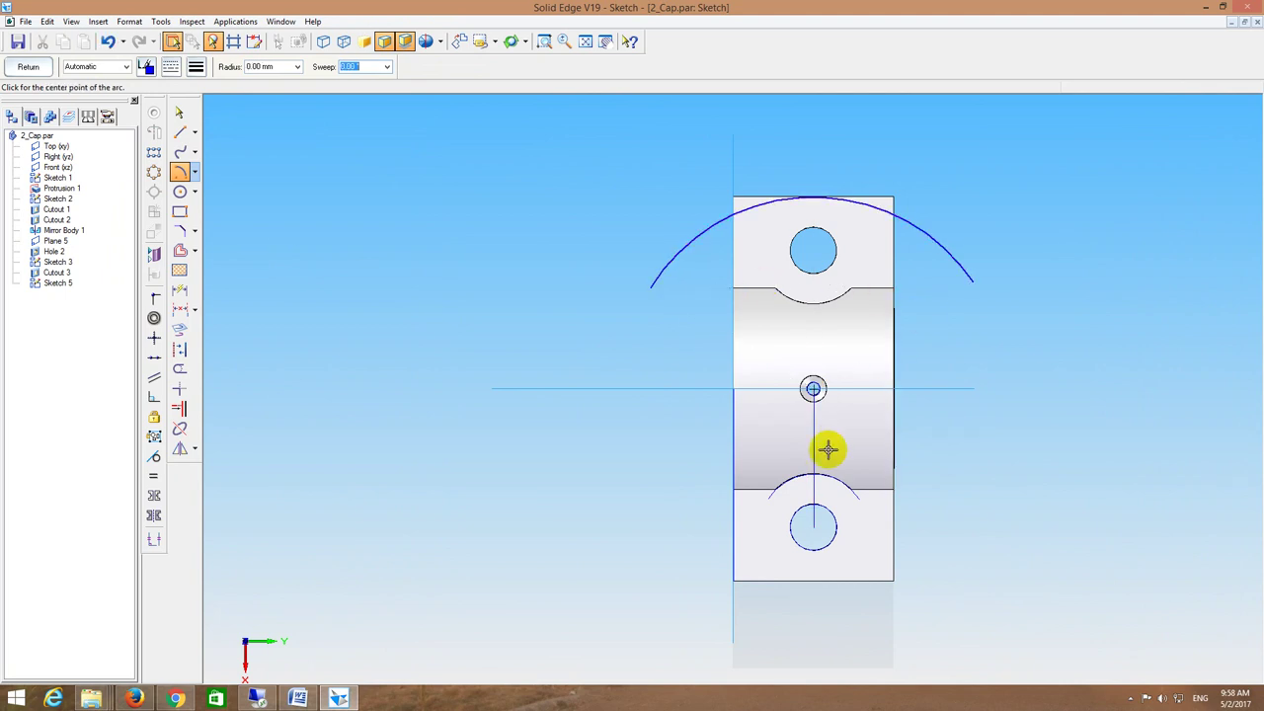
pyautogui.click(812, 389)
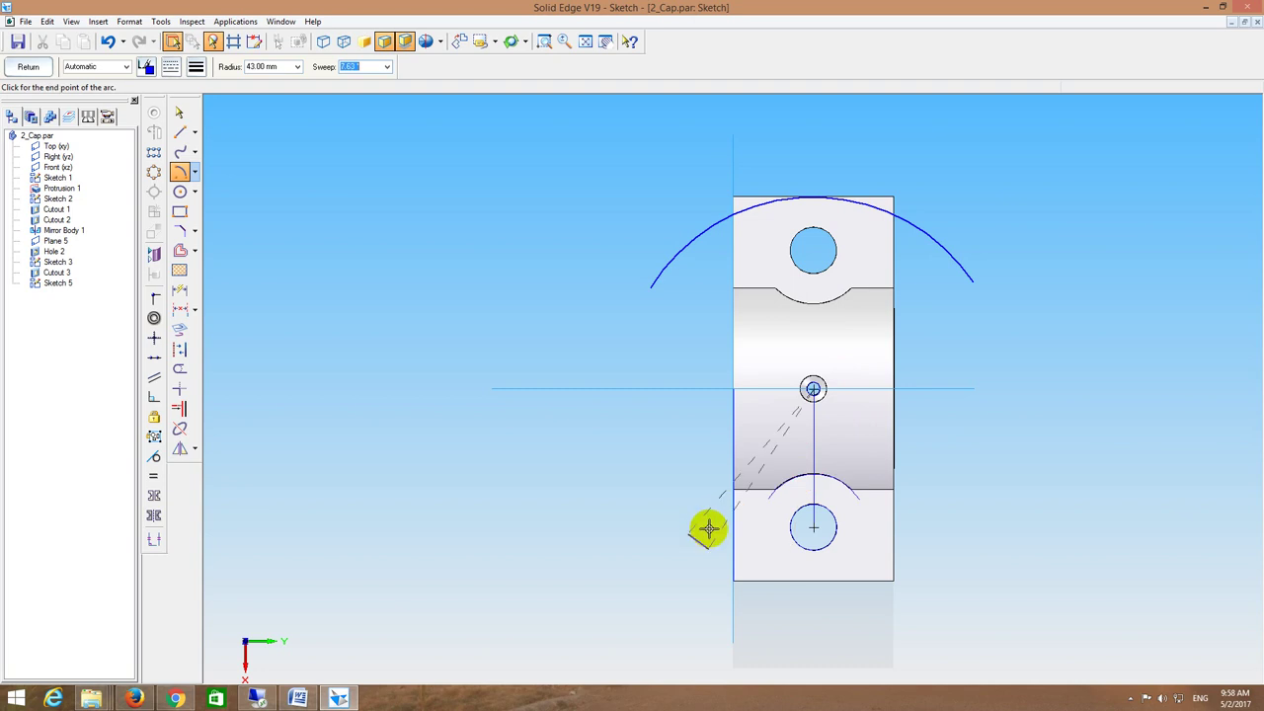
pyautogui.click(999, 525)
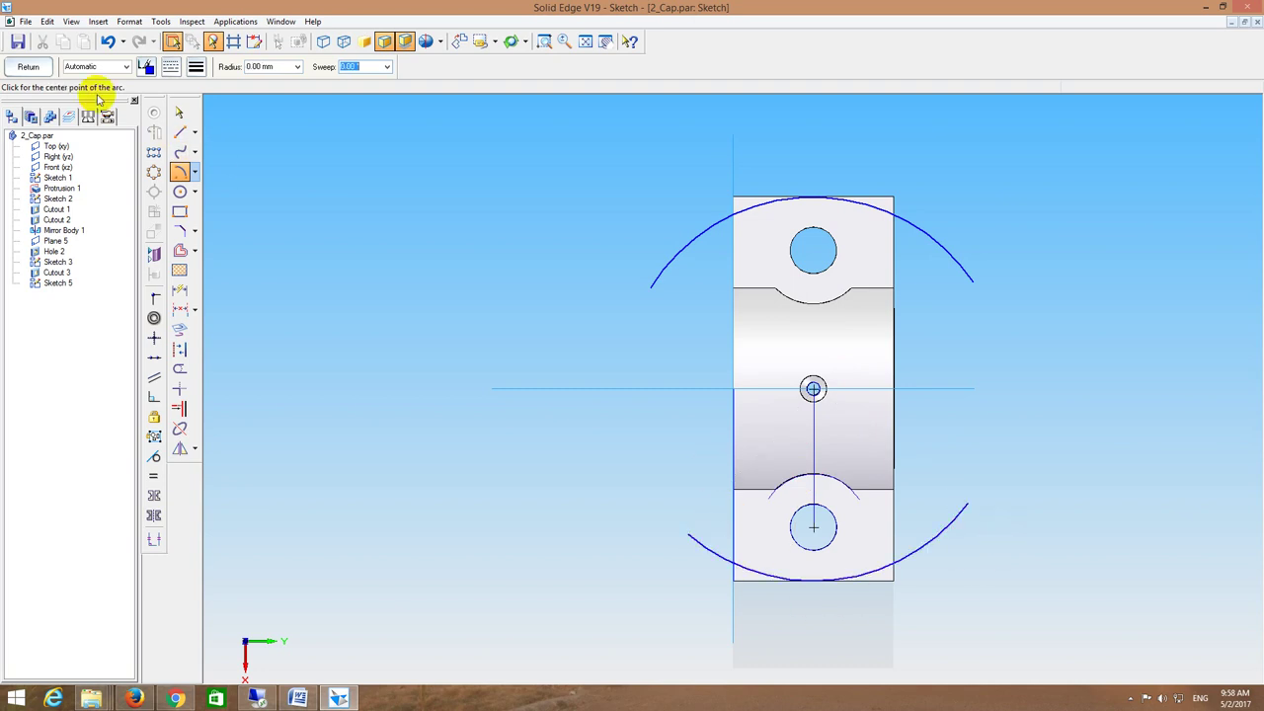
pyautogui.click(29, 67)
# Step: Cut away the material outside each sketched arc to round both ends of the cap
pyautogui.click(190, 203)
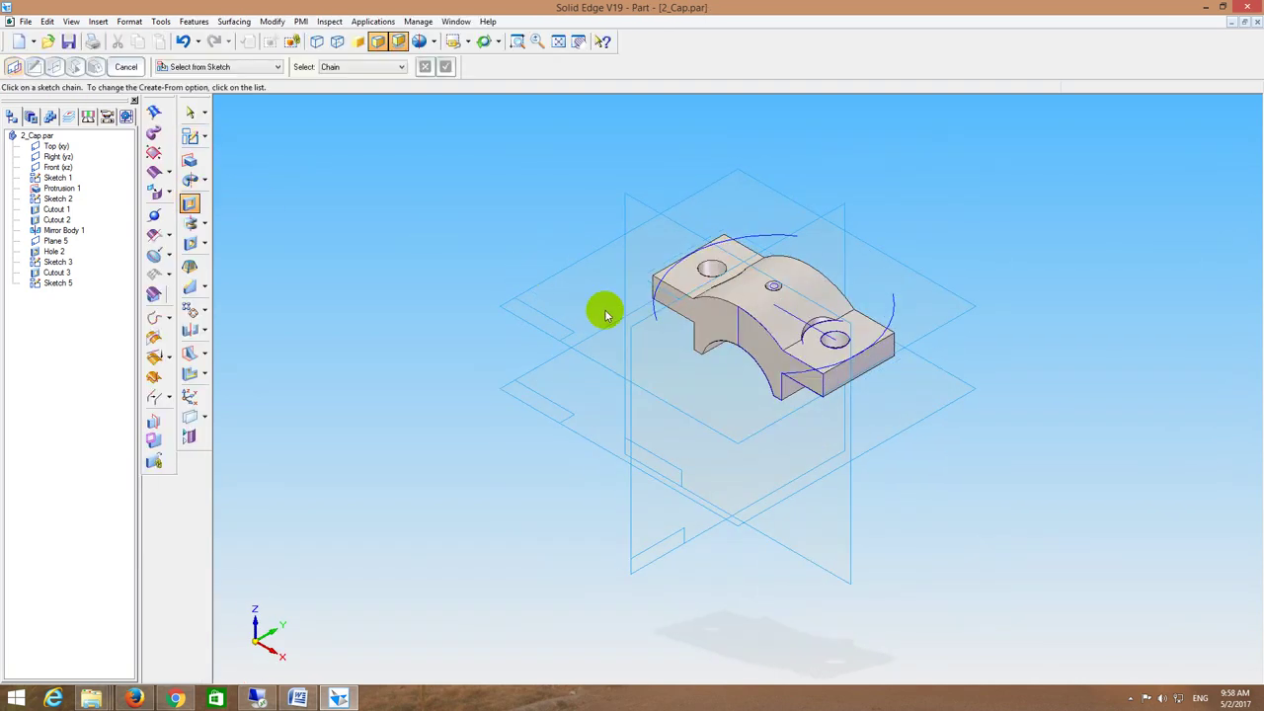
pyautogui.click(653, 318)
pyautogui.rightClick(646, 305)
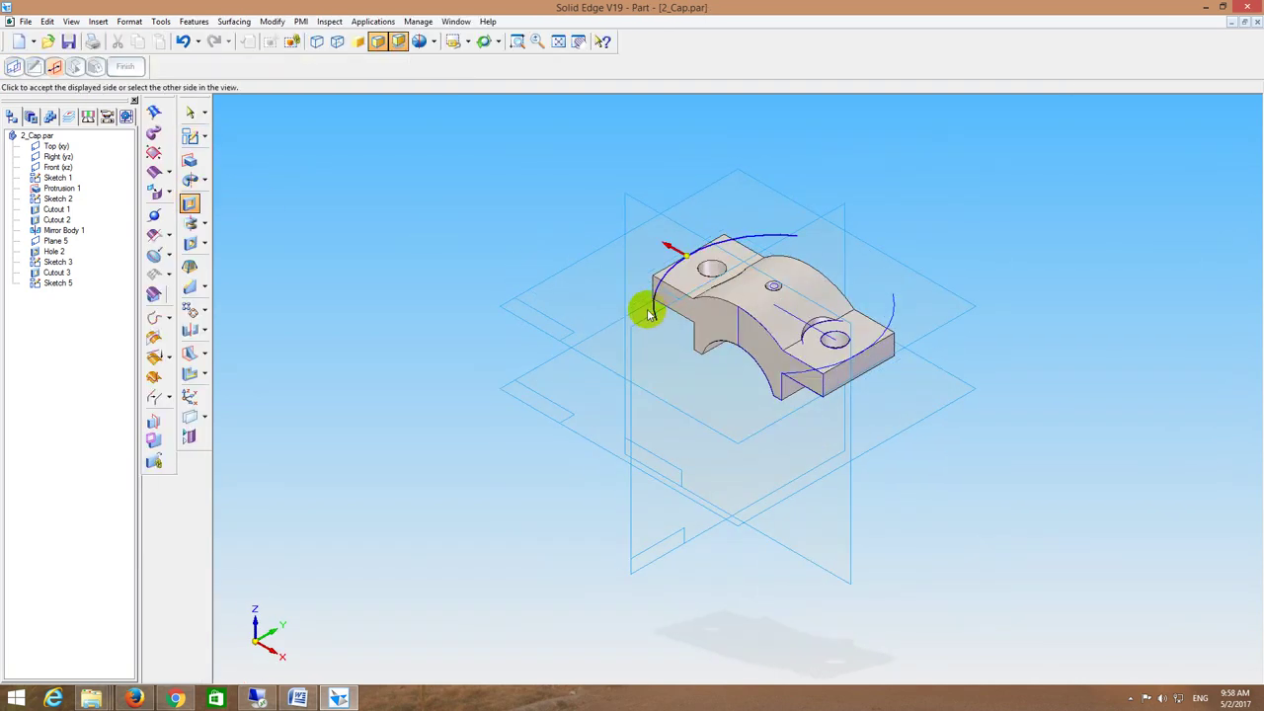
pyautogui.click(426, 378)
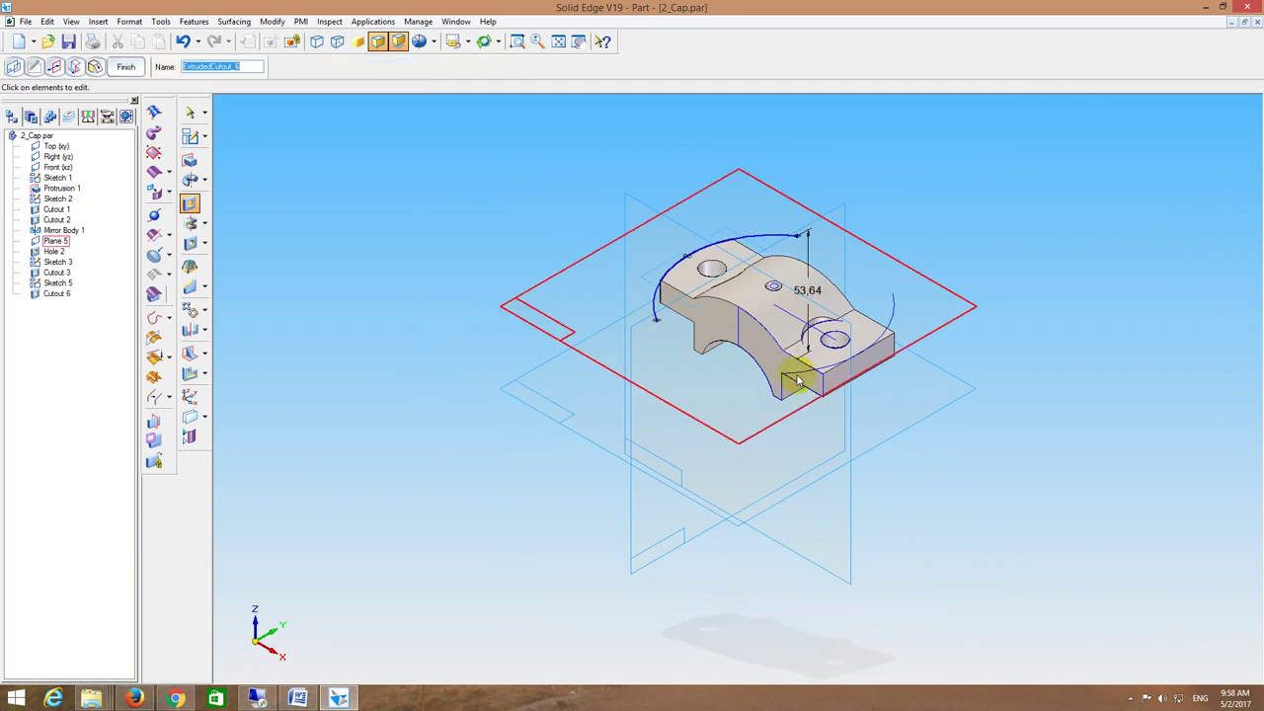
pyautogui.click(892, 305)
pyautogui.rightClick(932, 316)
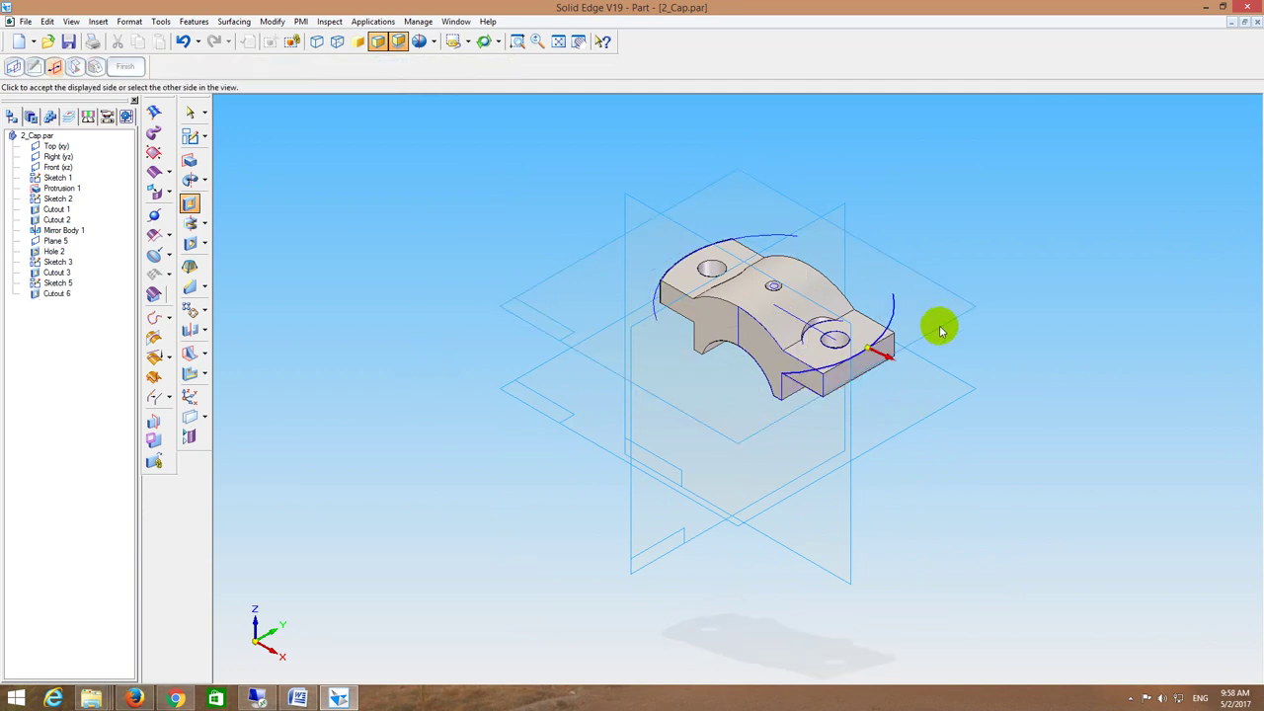
pyautogui.click(1024, 418)
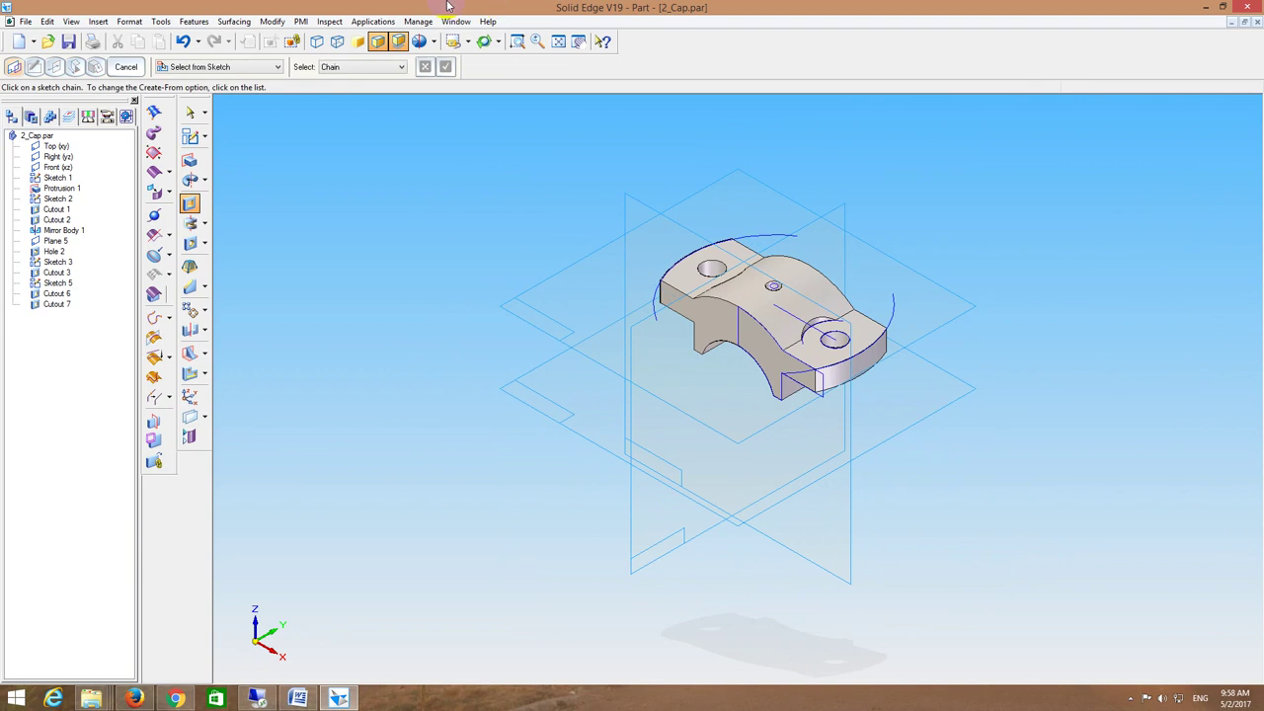
# Step: Save the edited cap and close it to return to the Plumber Block assembly
pyautogui.click(71, 45)
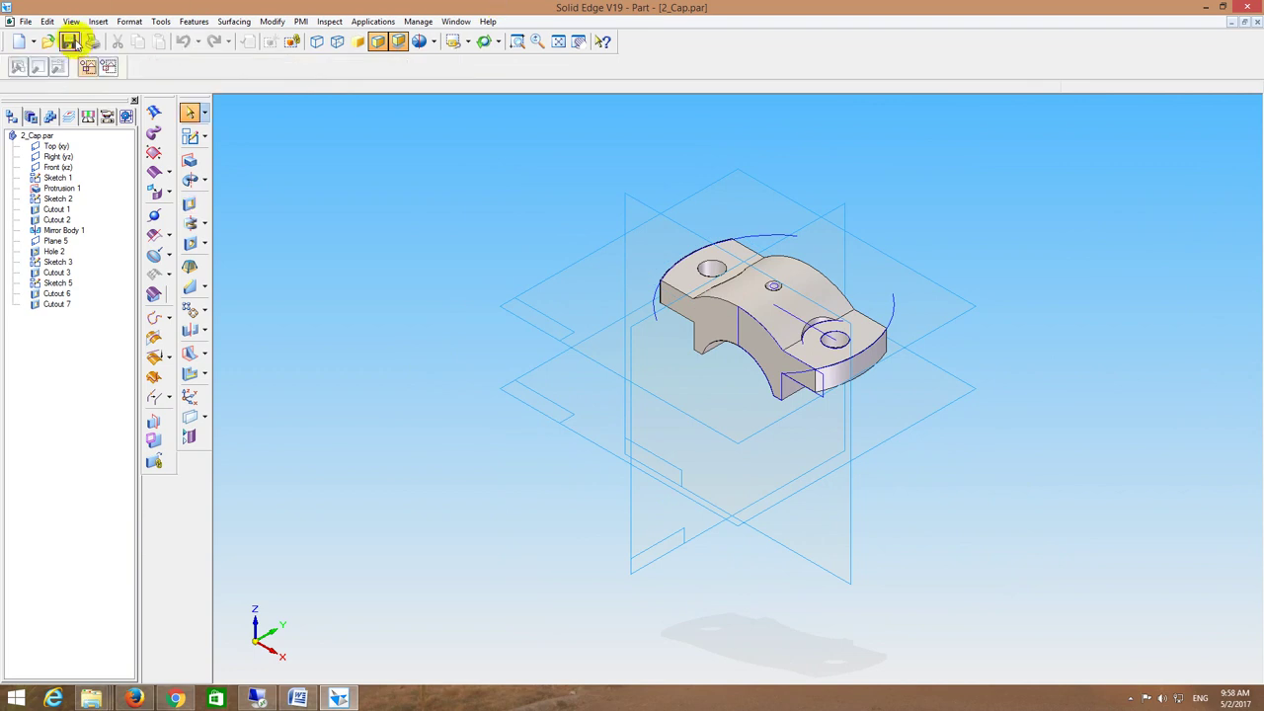
pyautogui.click(1257, 23)
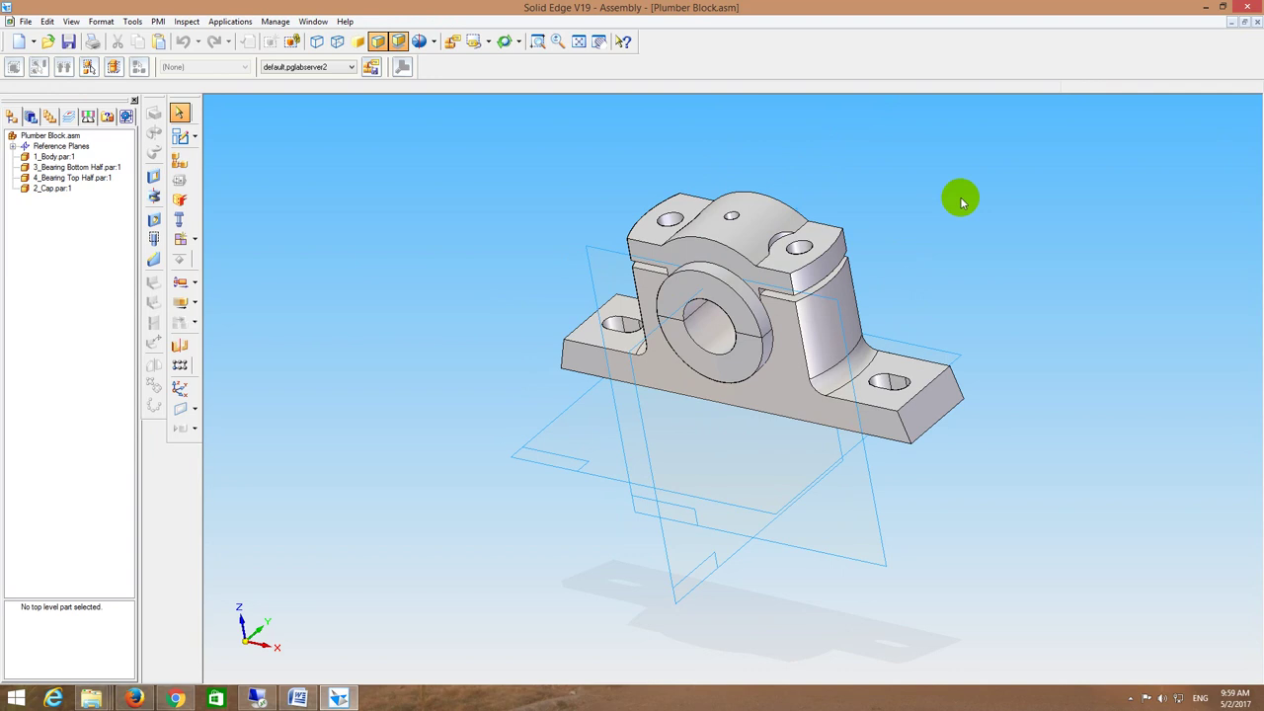
pyautogui.moveTo(961, 184)
pyautogui.mouseDown(button='middle')
pyautogui.moveTo(939, 121)
pyautogui.moveTo(984, 153)
pyautogui.moveTo(980, 170)
pyautogui.mouseUp(button='middle')
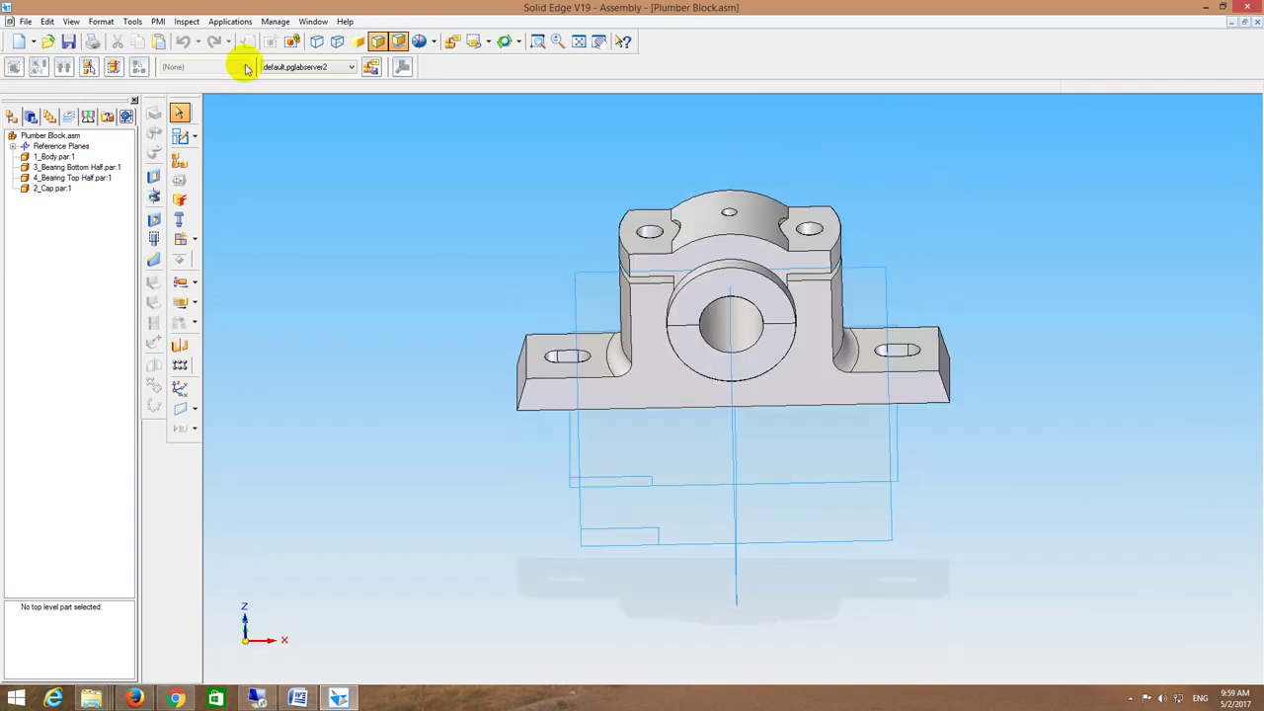
# Step: Place 5_Bolt.par in the assembly beside the body, with the body's underside in view
pyautogui.click(30, 117)
pyautogui.moveTo(375, 221); pyautogui.dragTo(578, 373, button='middle')
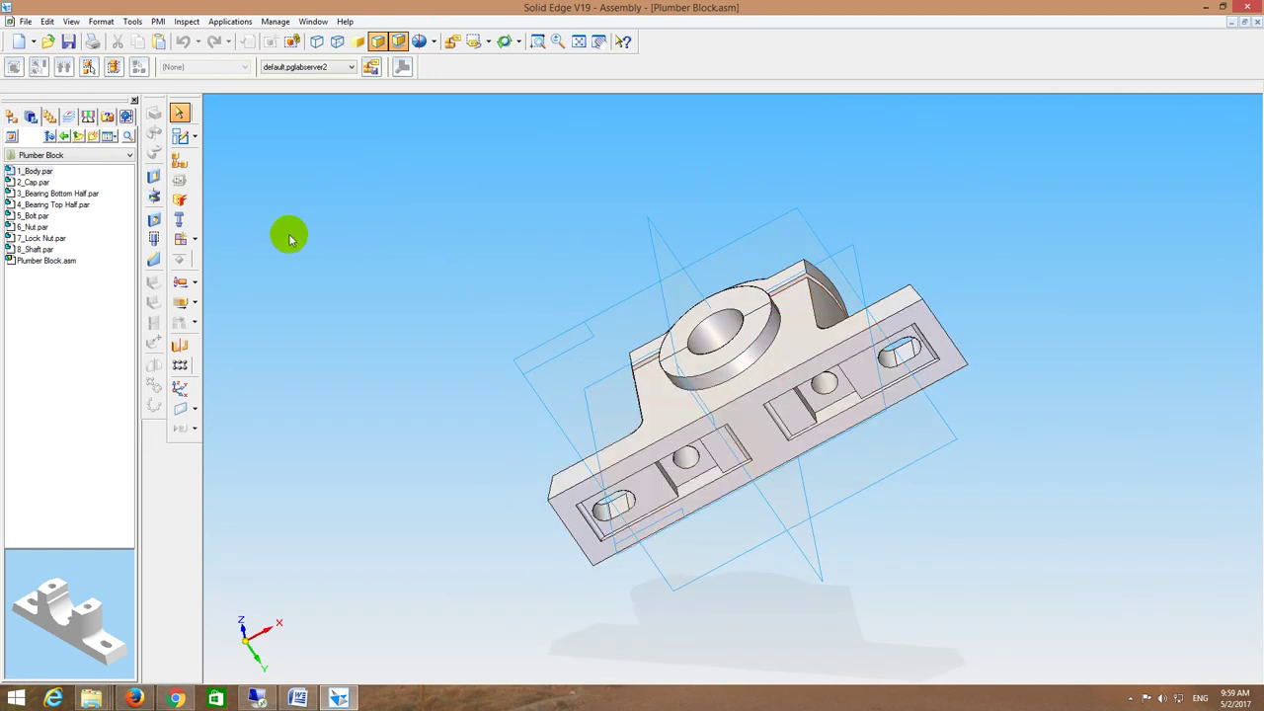
pyautogui.click(34, 217)
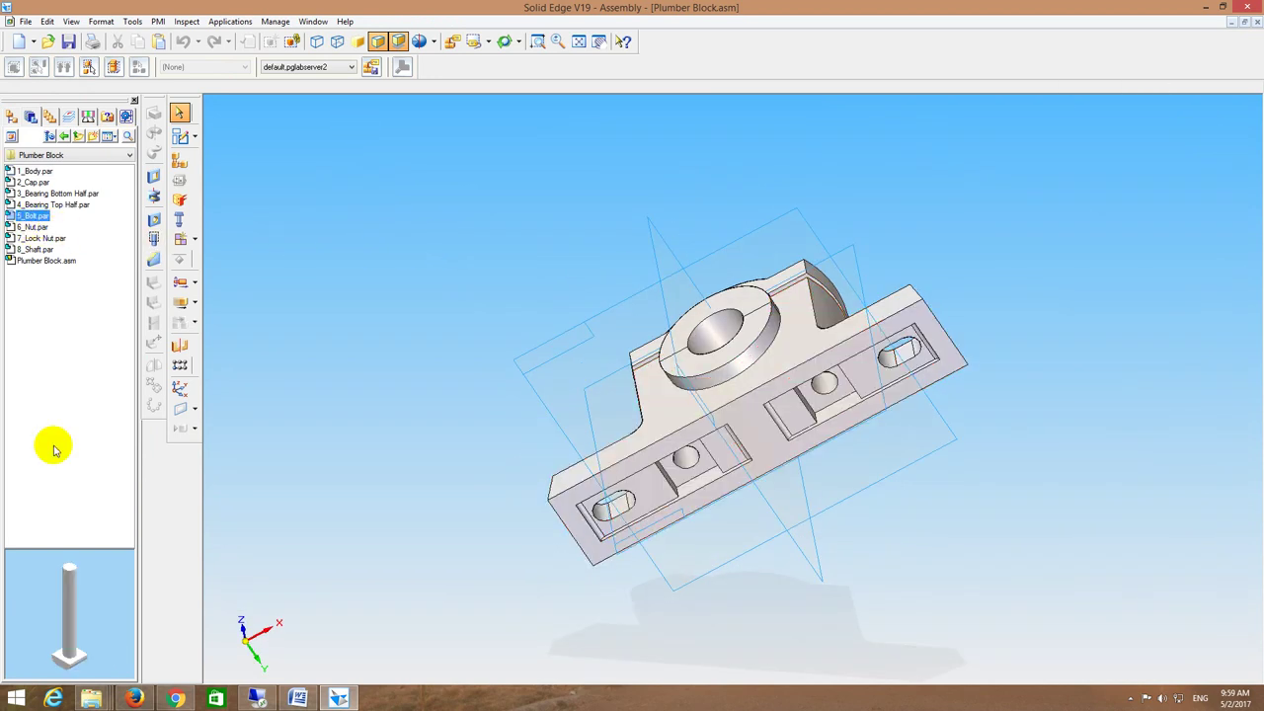
pyautogui.moveTo(35, 217); pyautogui.dragTo(451, 231)
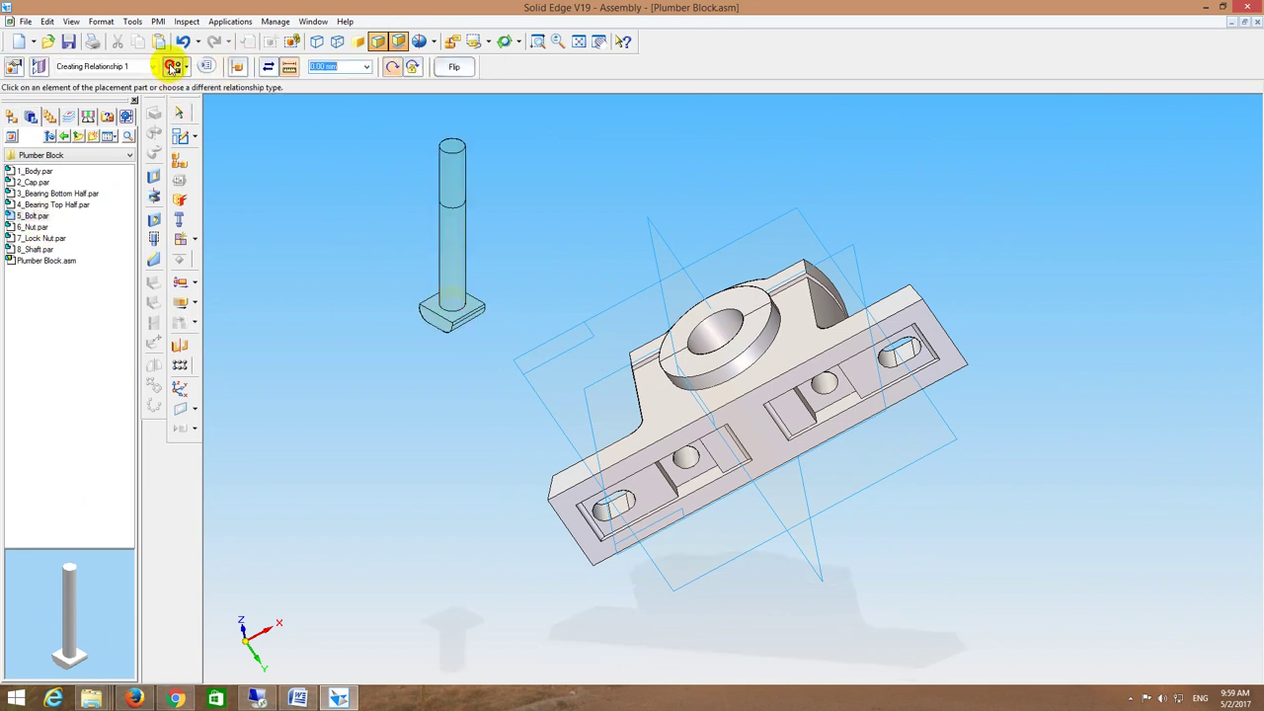
# Step: Align the bolt's shank with the body's bolt hole on the +X side using FlashFit, and flip the bolt's direction
pyautogui.click(174, 66)
pyautogui.click(179, 91)
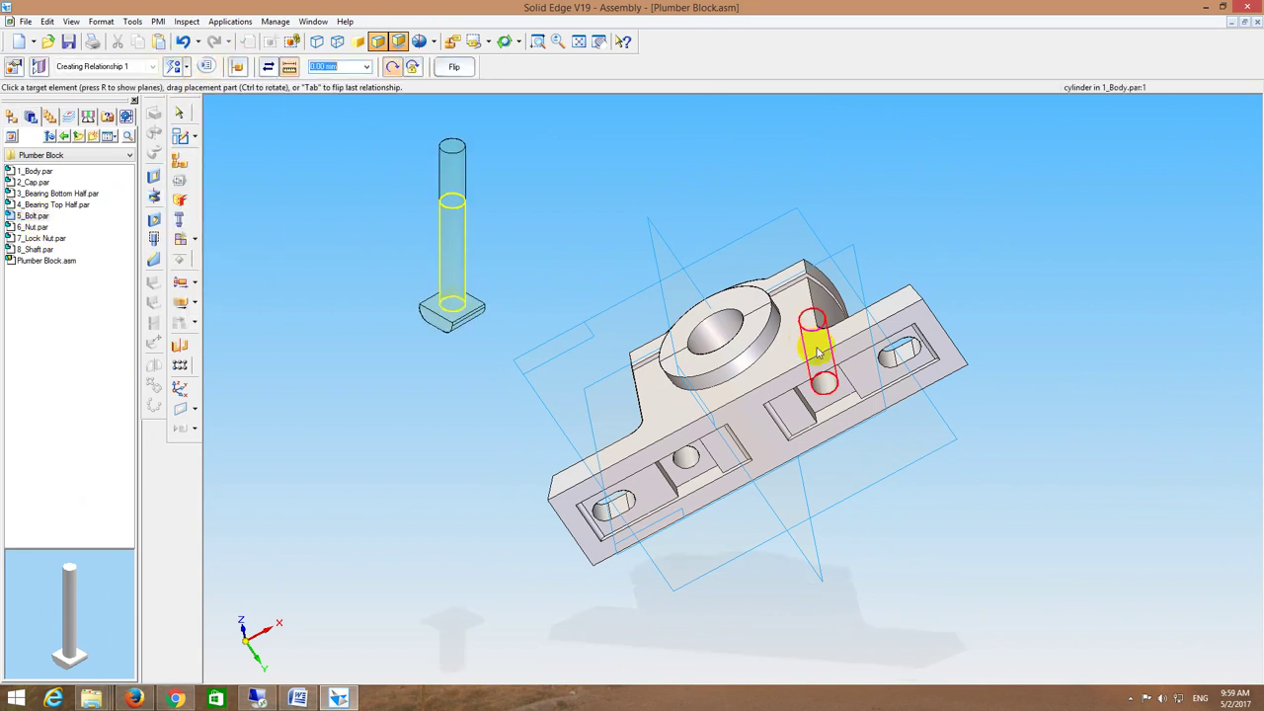
pyautogui.click(832, 395)
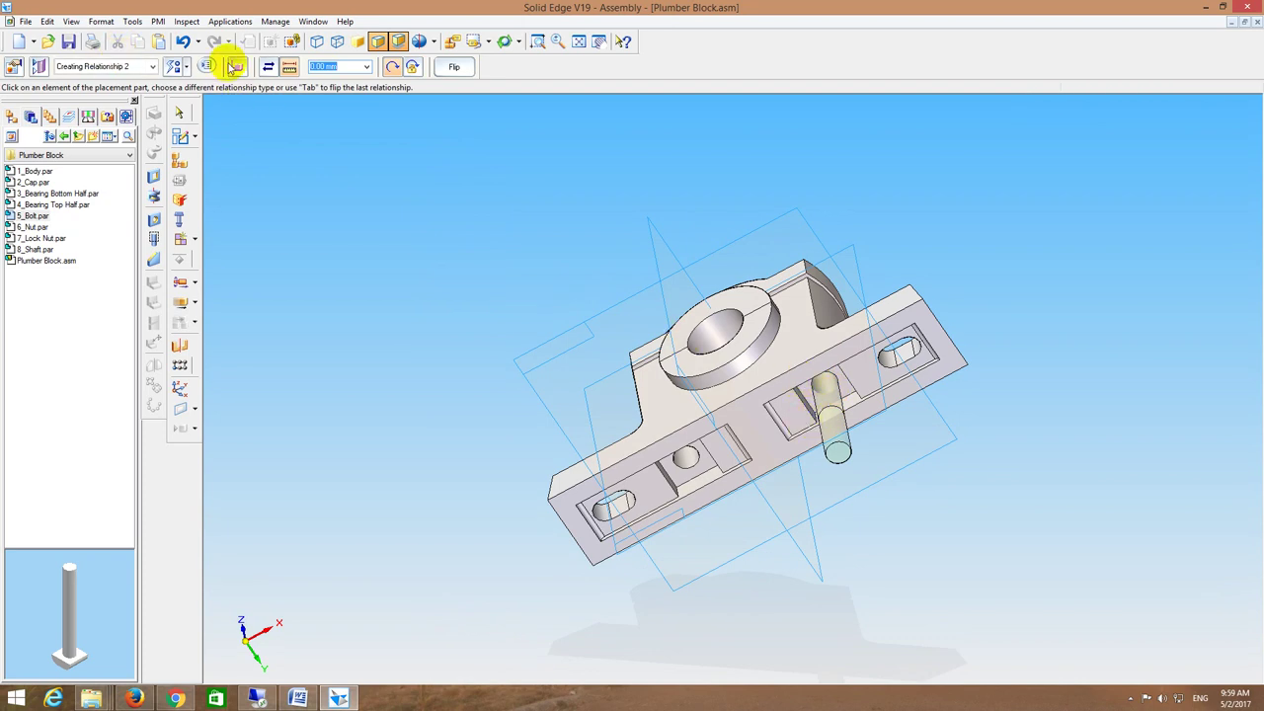
pyautogui.click(453, 66)
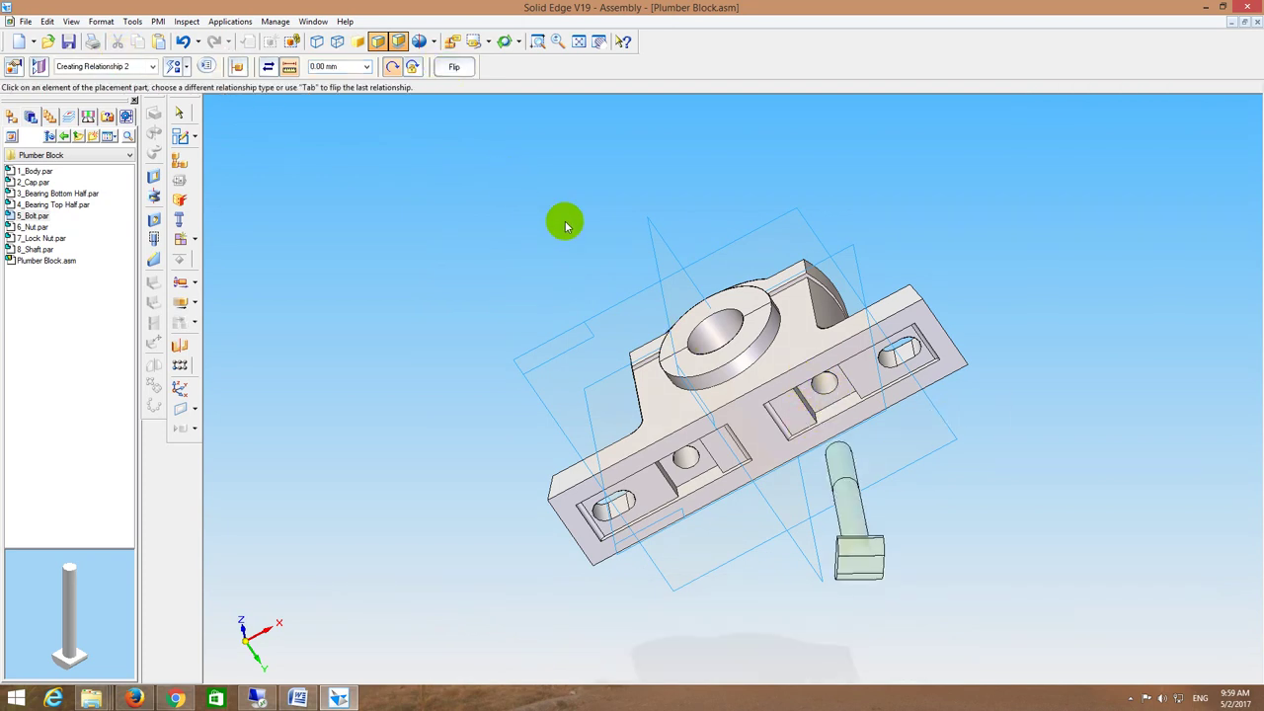
# Step: Pick a flat side face of the first bolt's head for the alignment and hide all reference planes
pyautogui.moveTo(564, 220); pyautogui.dragTo(821, 397, button='middle')
pyautogui.click(885, 614)
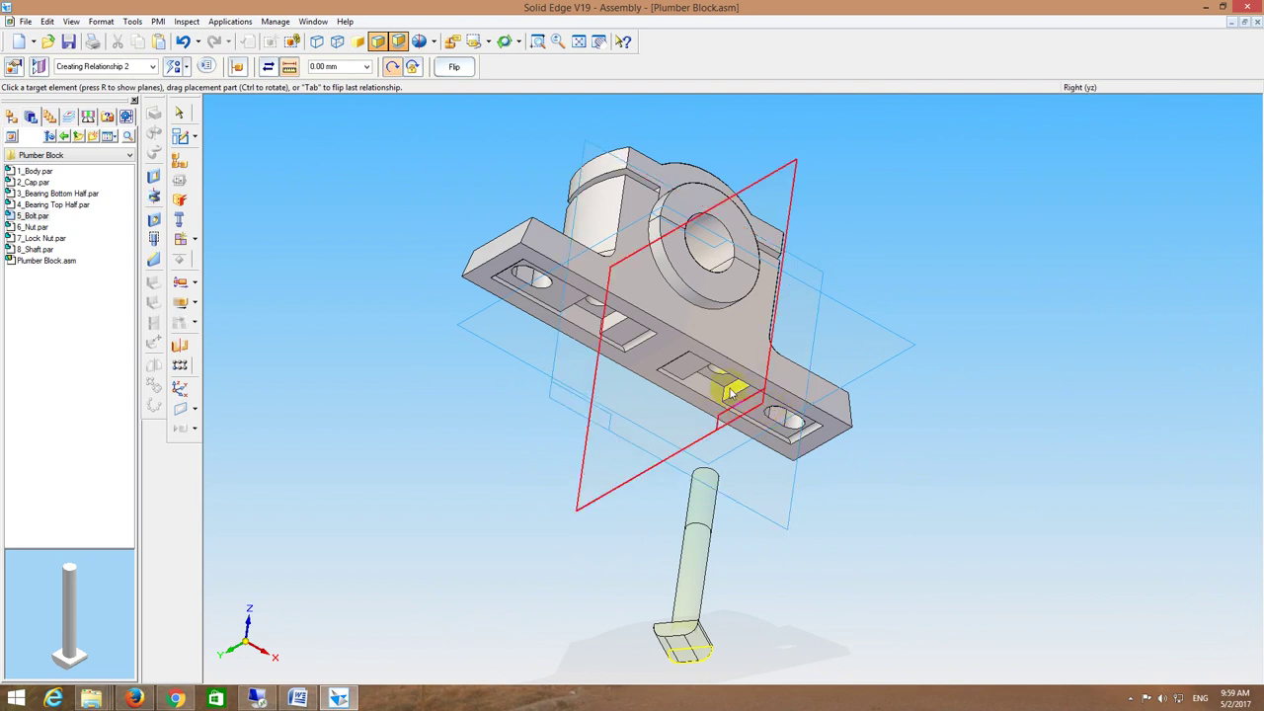
pyautogui.moveTo(856, 358); pyautogui.dragTo(790, 281, button='middle')
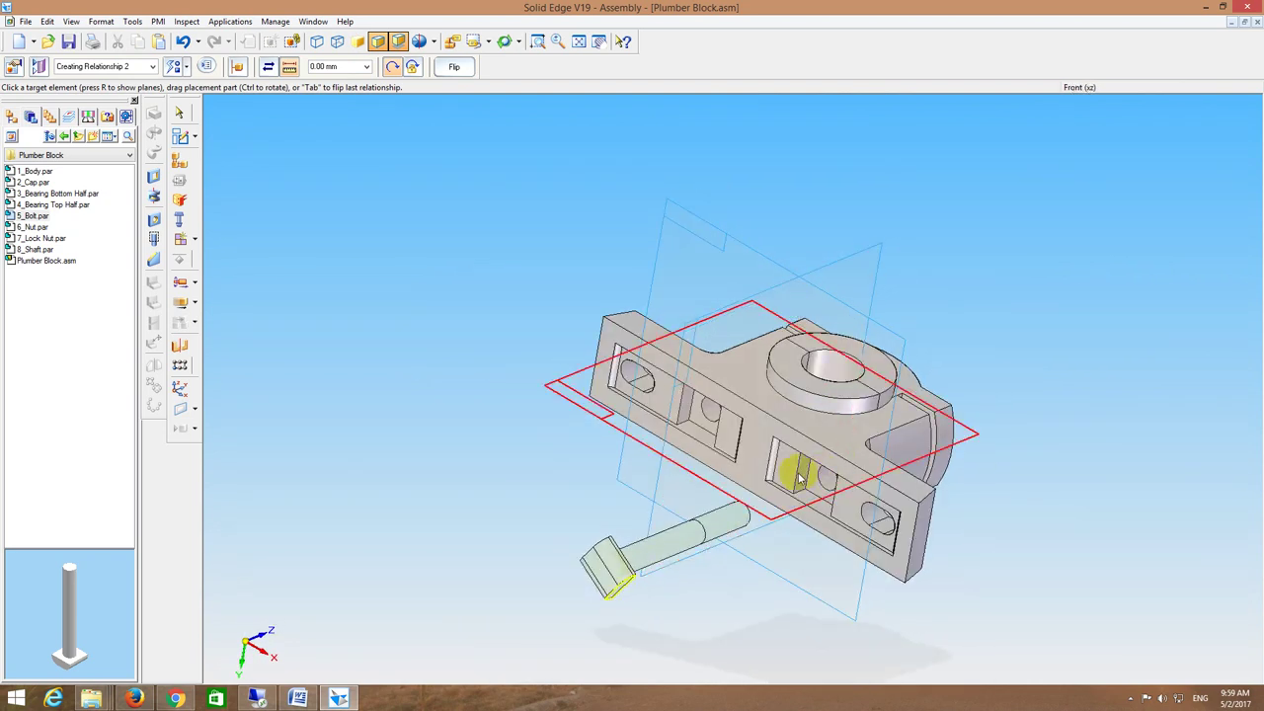
pyautogui.click(131, 21)
pyautogui.moveTo(170, 178)
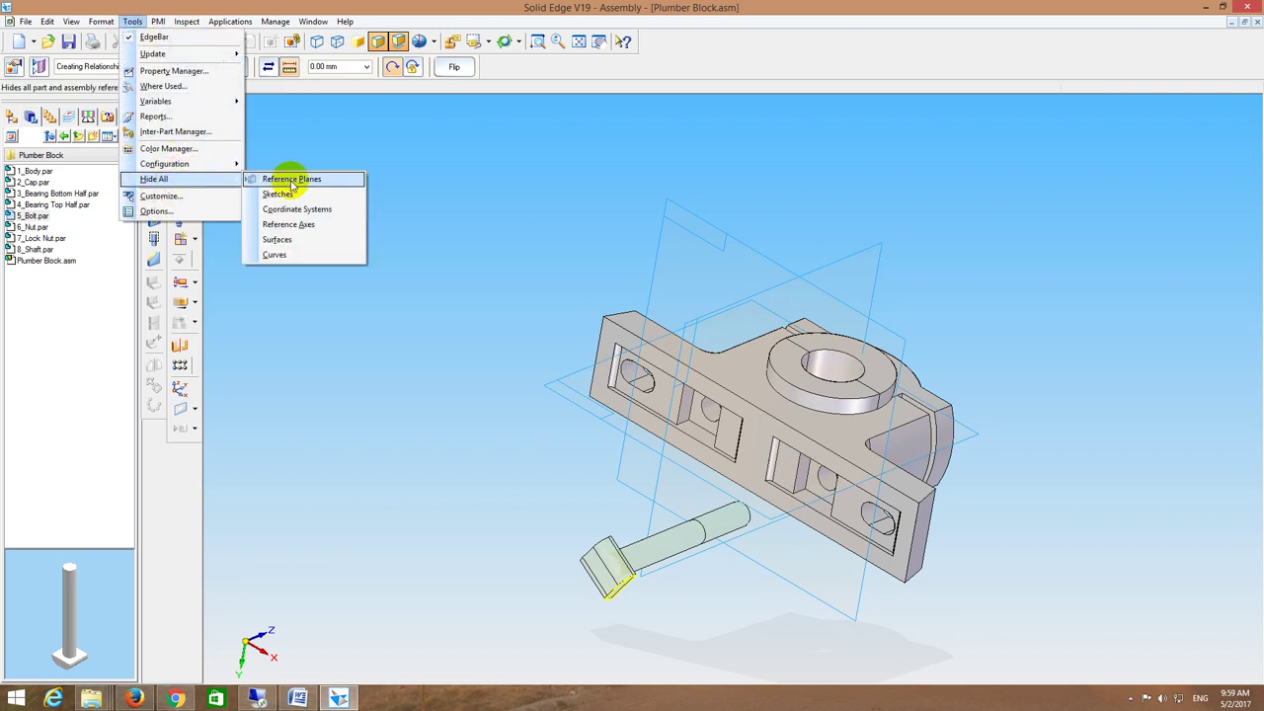
pyautogui.click(289, 181)
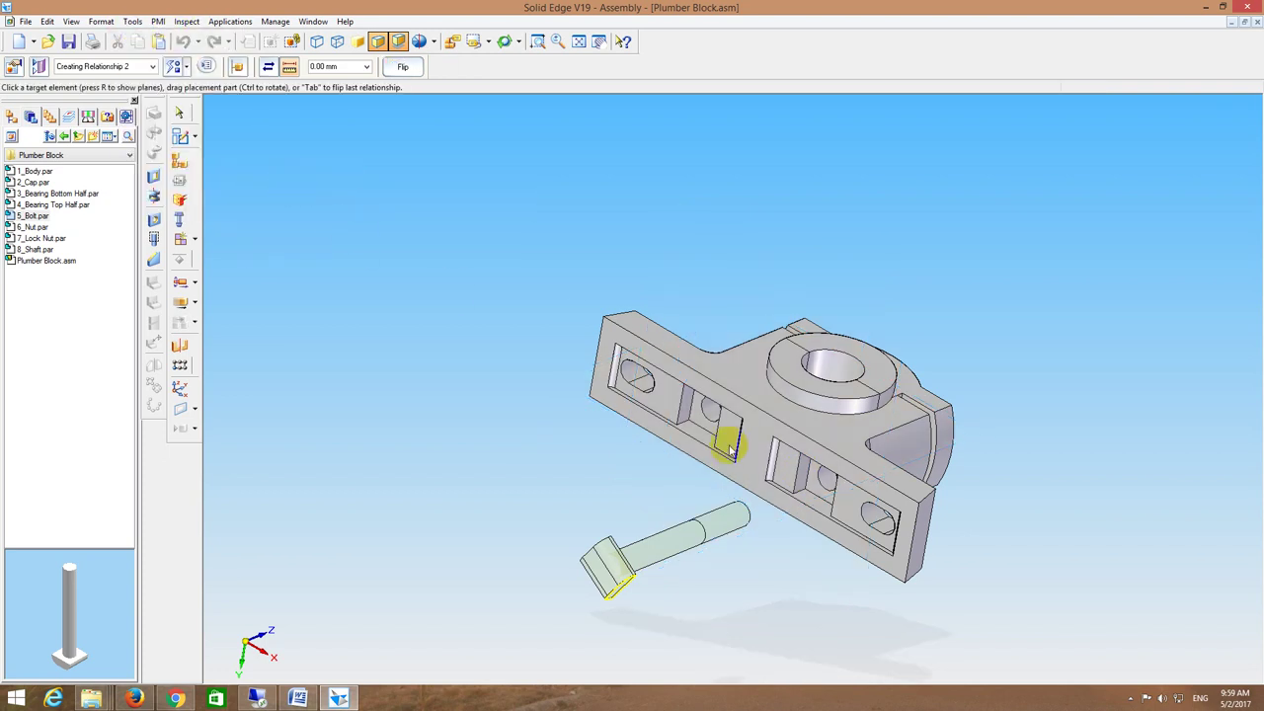
# Step: Align the bolt head's side with the wall of the body's underside recess and seat the head against the +X recess floor
pyautogui.click(688, 409)
pyautogui.moveTo(581, 457); pyautogui.dragTo(498, 479, button='middle')
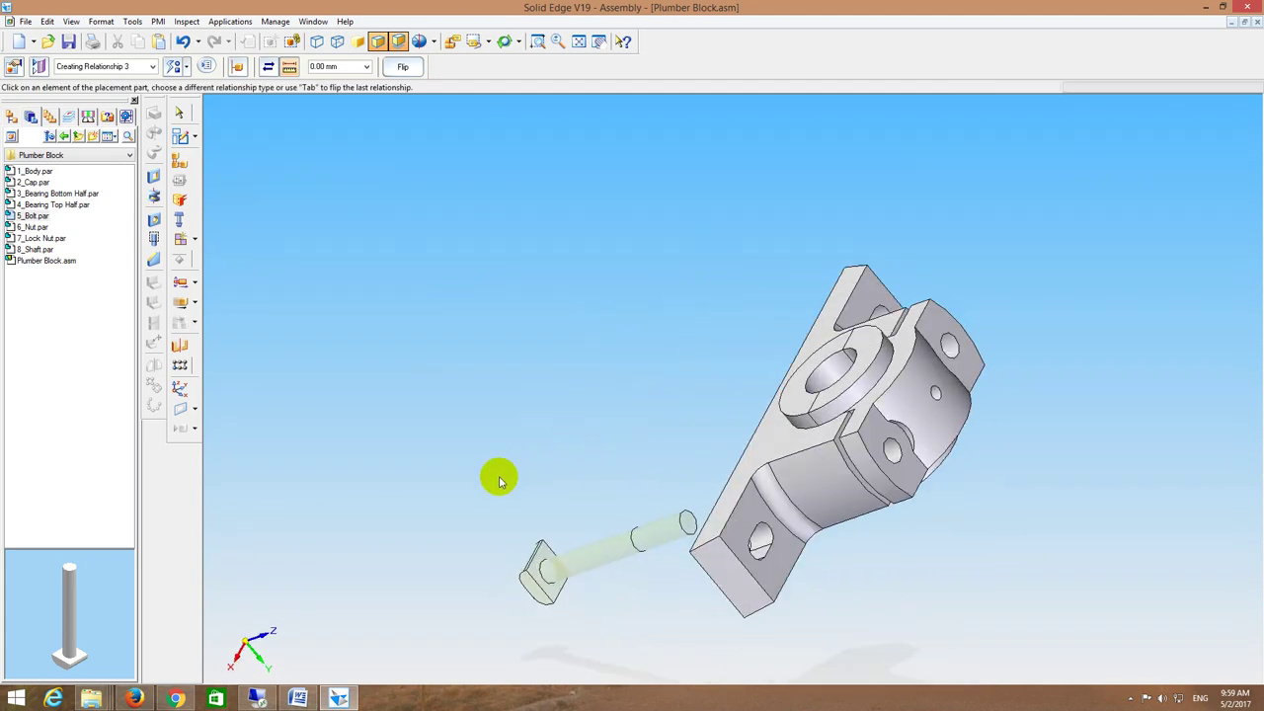
pyautogui.click(541, 583)
pyautogui.moveTo(522, 527); pyautogui.dragTo(677, 415, button='middle')
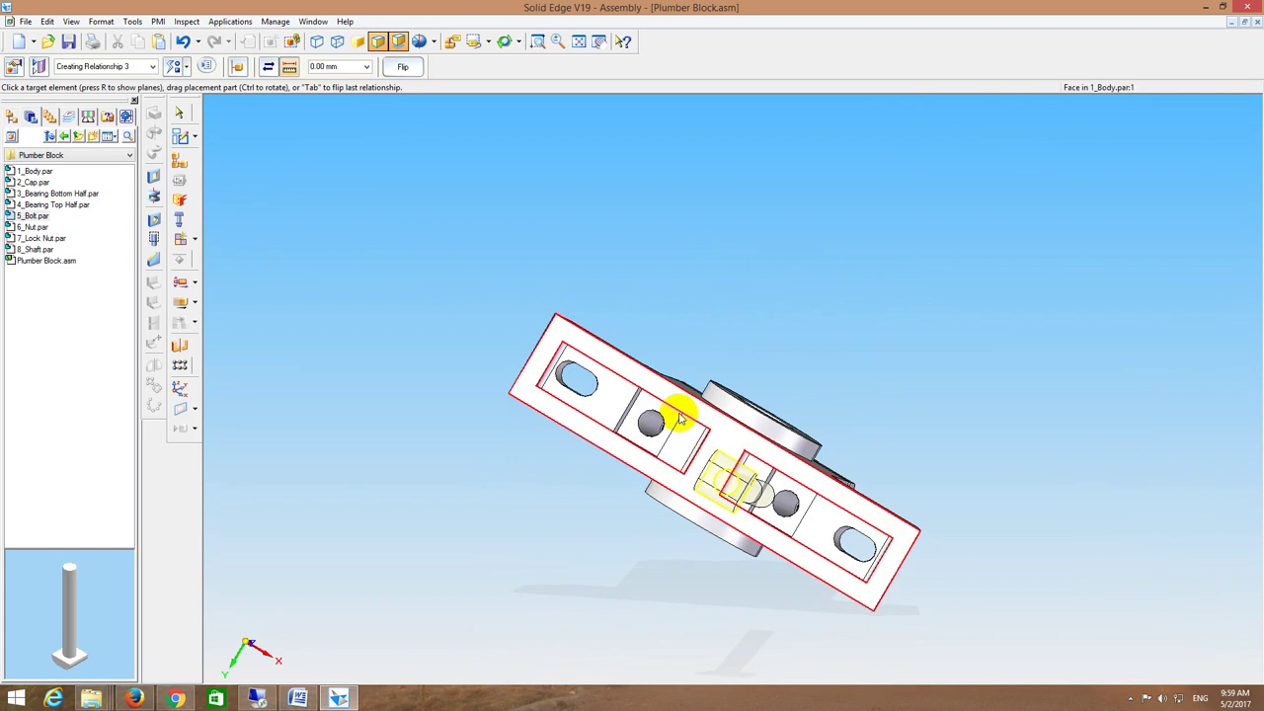
pyautogui.click(776, 520)
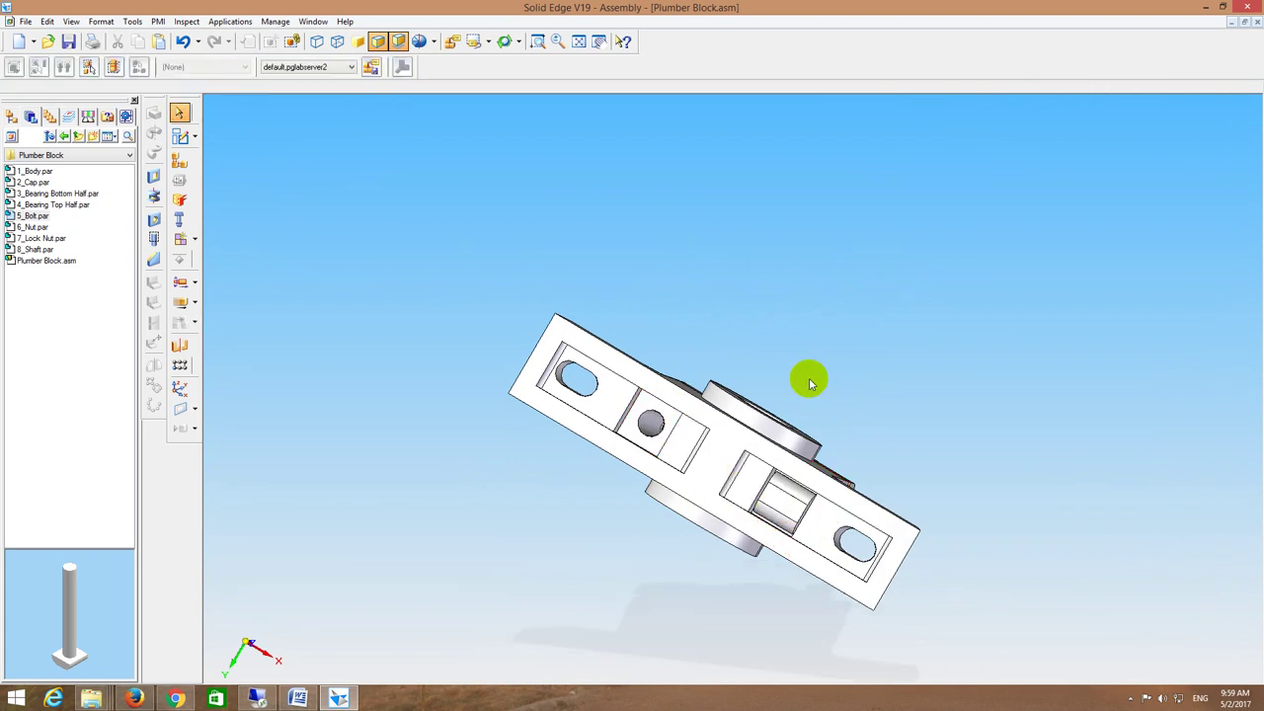
# Step: Place a second 5_Bolt.par, align its shank with the body's bolt hole on the -X side, and flip its direction
pyautogui.moveTo(809, 378); pyautogui.dragTo(738, 369, button='middle')
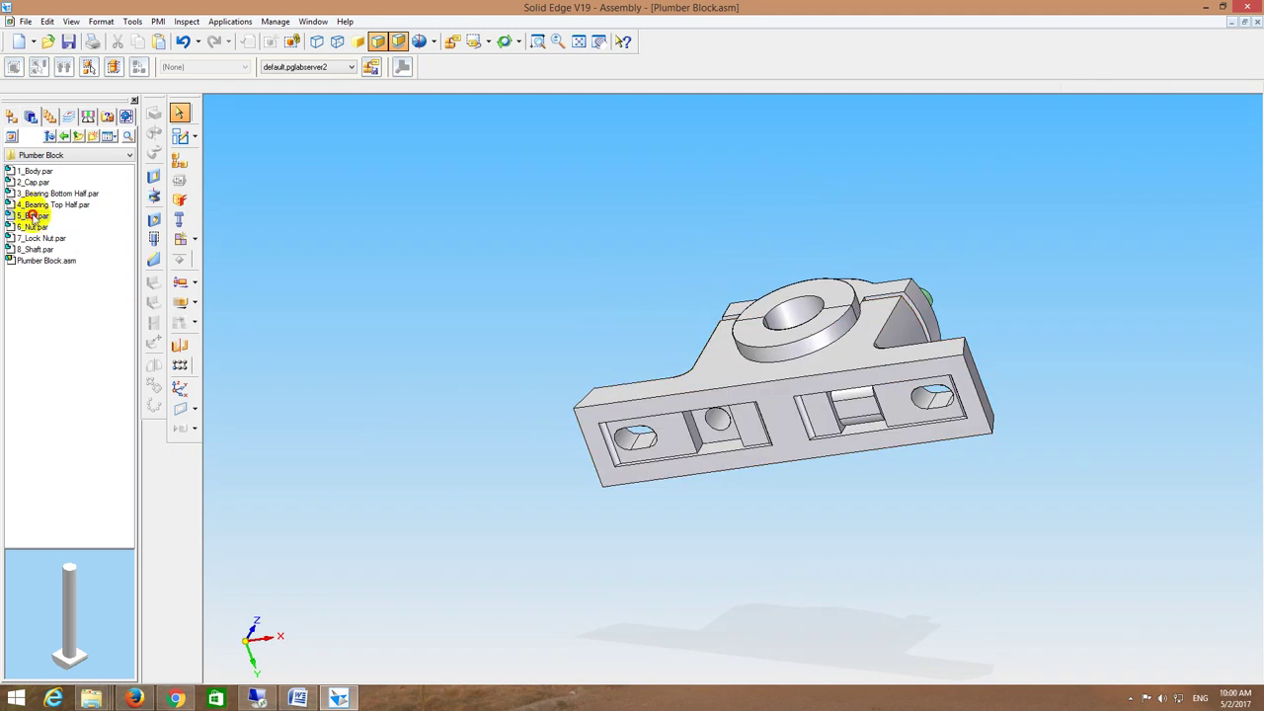
pyautogui.moveTo(32, 215); pyautogui.dragTo(378, 259)
pyautogui.click(392, 264)
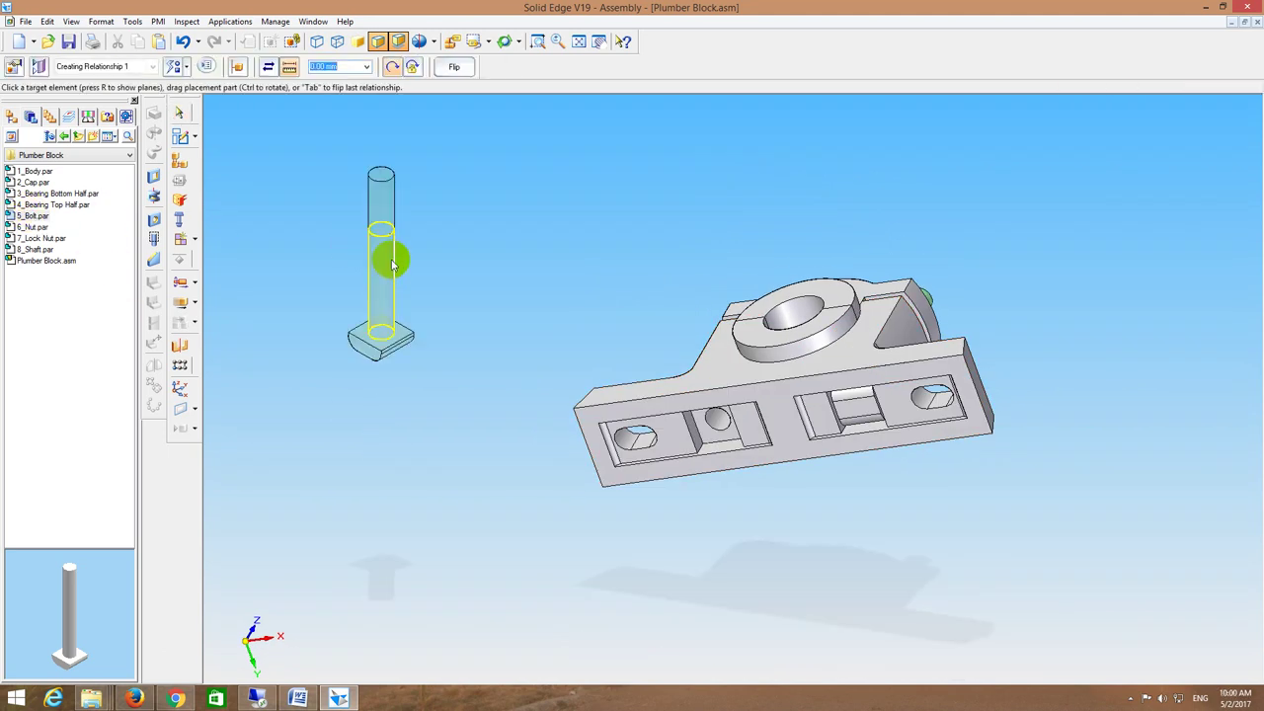
pyautogui.click(702, 428)
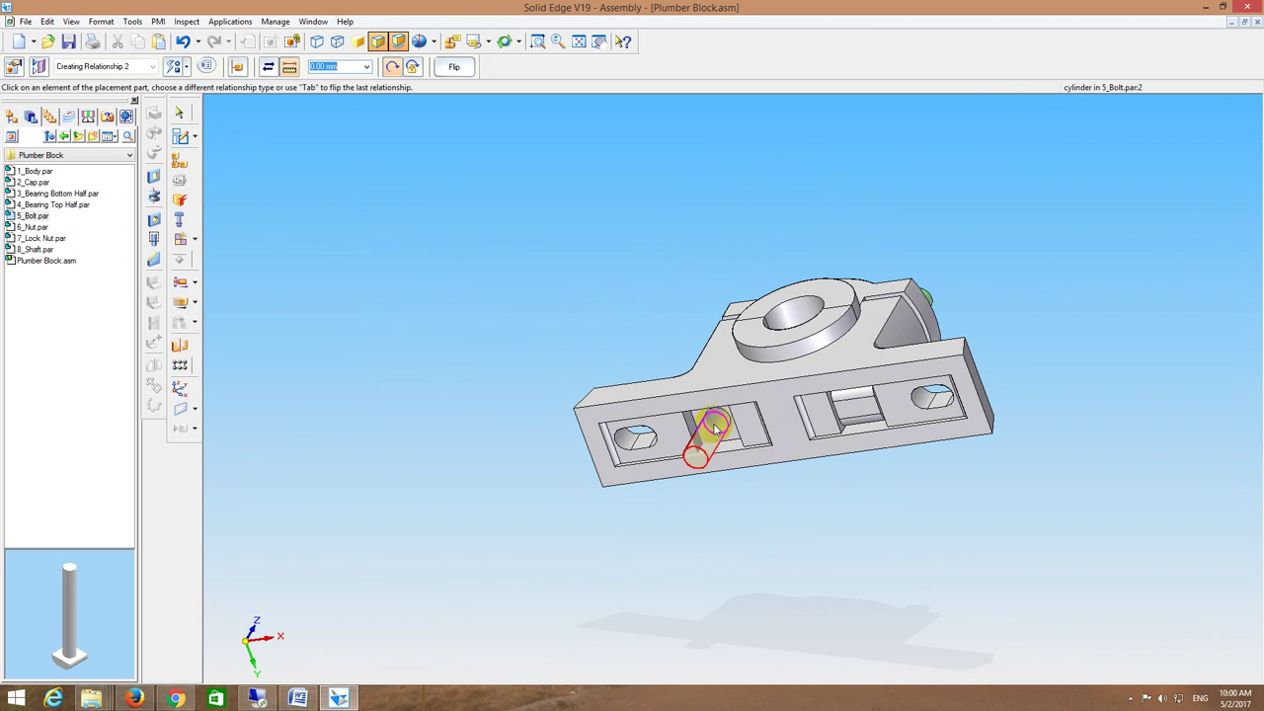
pyautogui.click(452, 67)
pyautogui.click(643, 480)
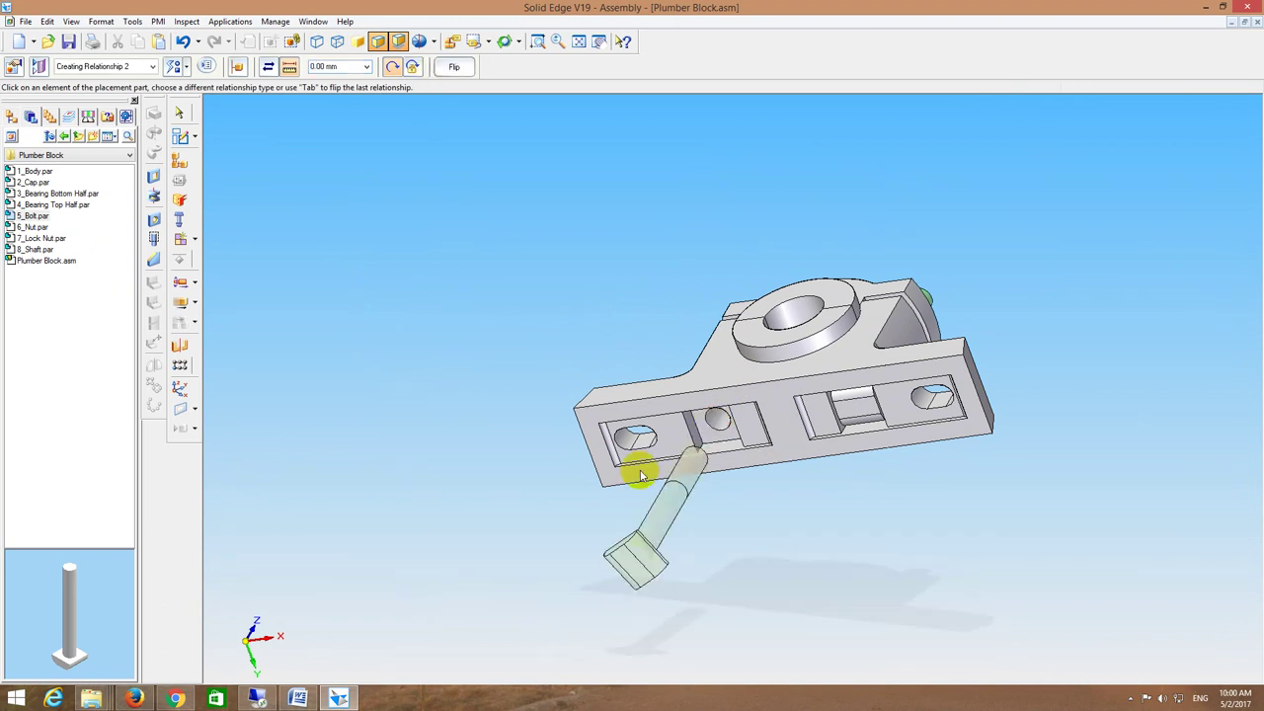
# Step: Align the second bolt head's side with the -X recess wall and seat the head against the recess floor
pyautogui.click(642, 565)
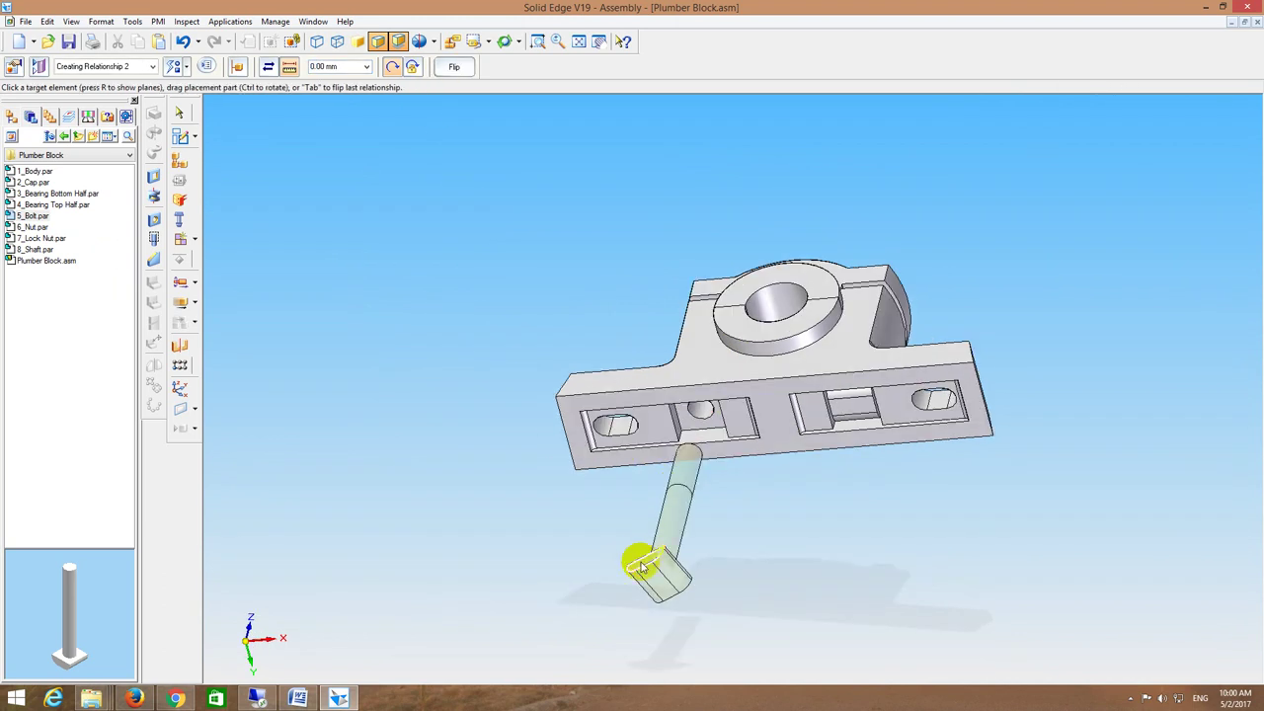
pyautogui.moveTo(631, 499); pyautogui.dragTo(642, 473, button='middle')
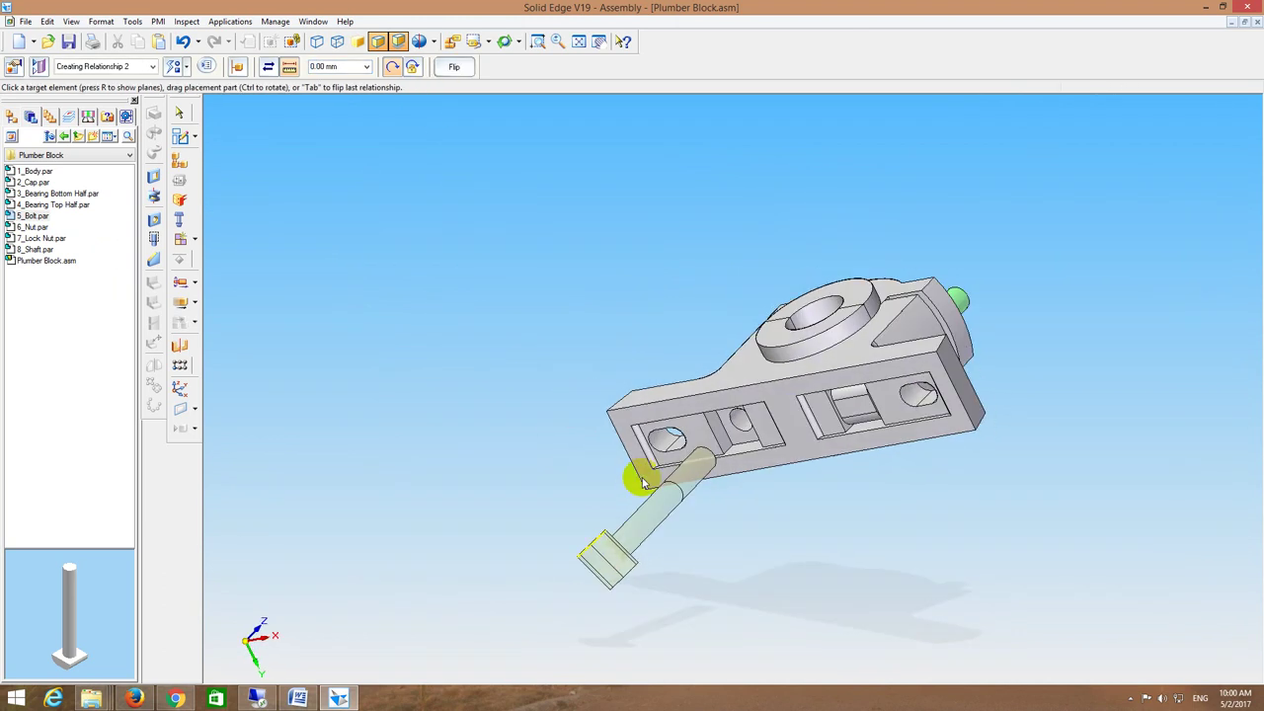
pyautogui.click(726, 439)
pyautogui.moveTo(612, 554)
pyautogui.mouseDown(button='middle')
pyautogui.moveTo(672, 588)
pyautogui.moveTo(733, 527)
pyautogui.moveTo(598, 568)
pyautogui.mouseUp(button='middle')
pyautogui.click(593, 551)
pyautogui.moveTo(685, 530); pyautogui.dragTo(824, 488, button='middle')
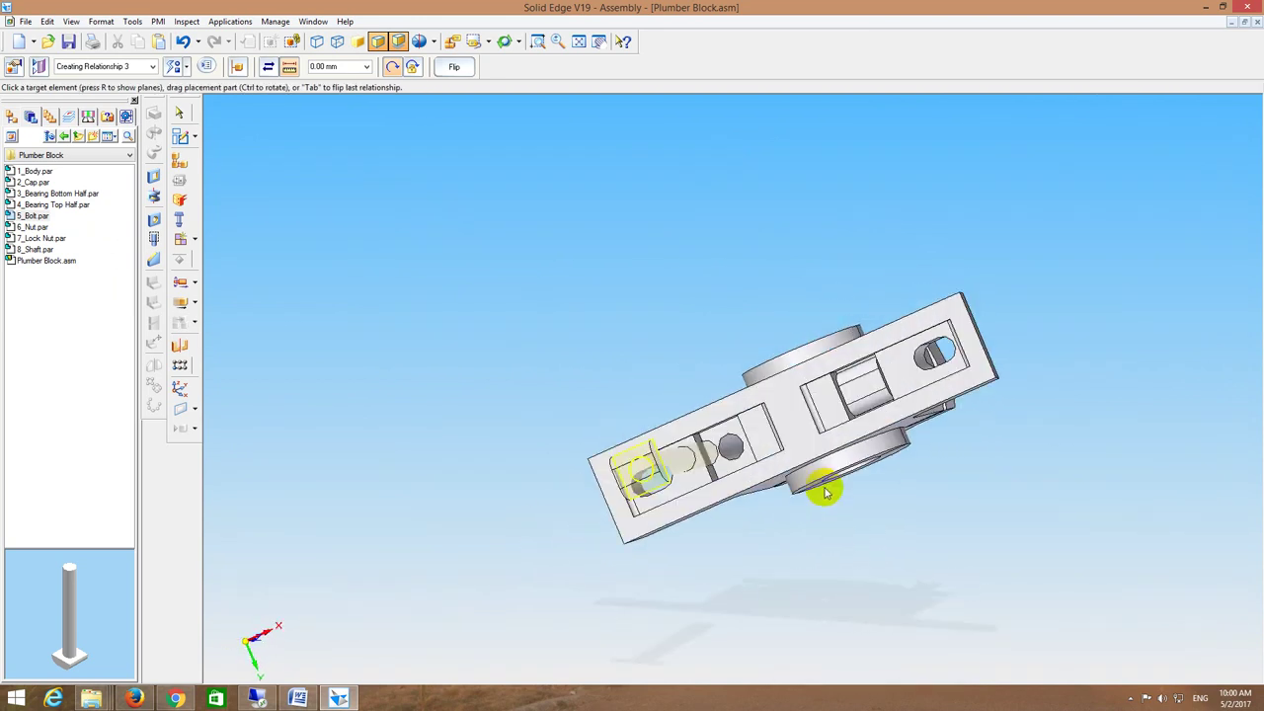
pyautogui.moveTo(747, 462)
pyautogui.mouseDown(button='middle')
pyautogui.moveTo(804, 451)
pyautogui.moveTo(799, 428)
pyautogui.moveTo(735, 447)
pyautogui.mouseUp(button='middle')
pyautogui.click(726, 450)
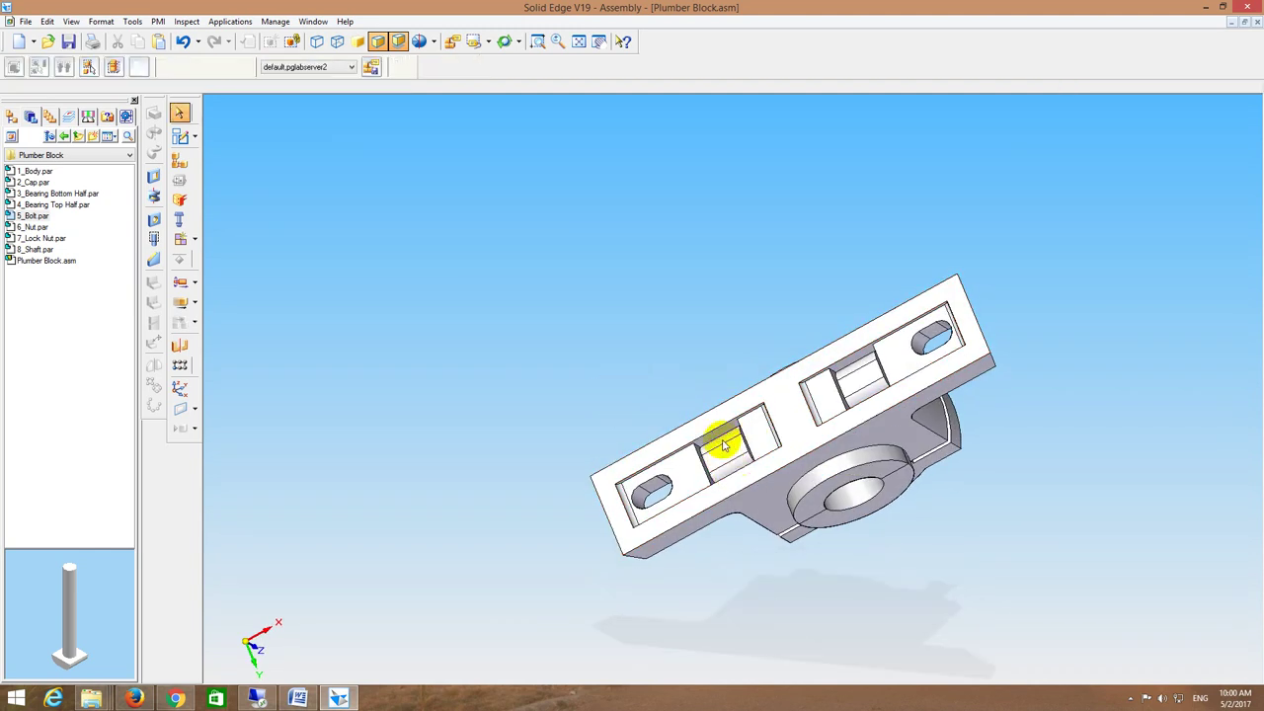
pyautogui.rightClick(682, 305)
pyautogui.press('Escape')
pyautogui.moveTo(788, 216); pyautogui.dragTo(764, 231, button='middle')
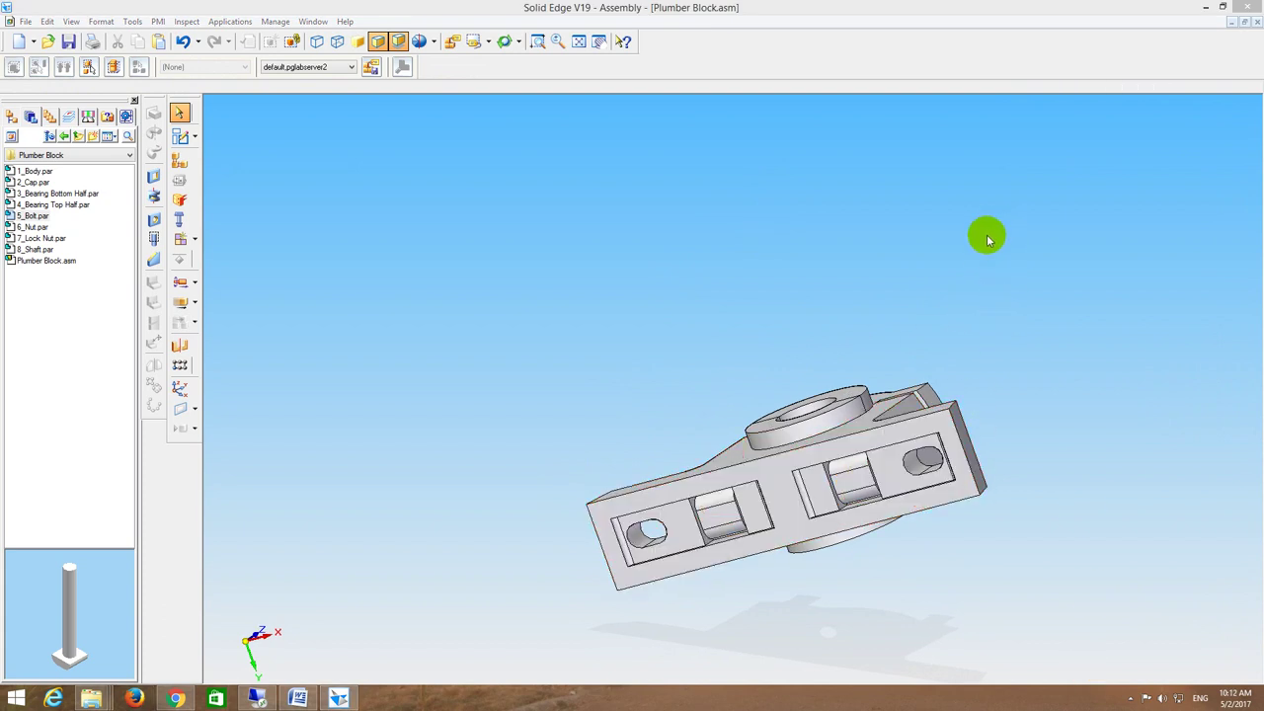
# Step: Place 6_Nut.par in the assembly and align its hole with the +X bolt's shank
pyautogui.moveTo(987, 237); pyautogui.dragTo(918, 338, button='middle')
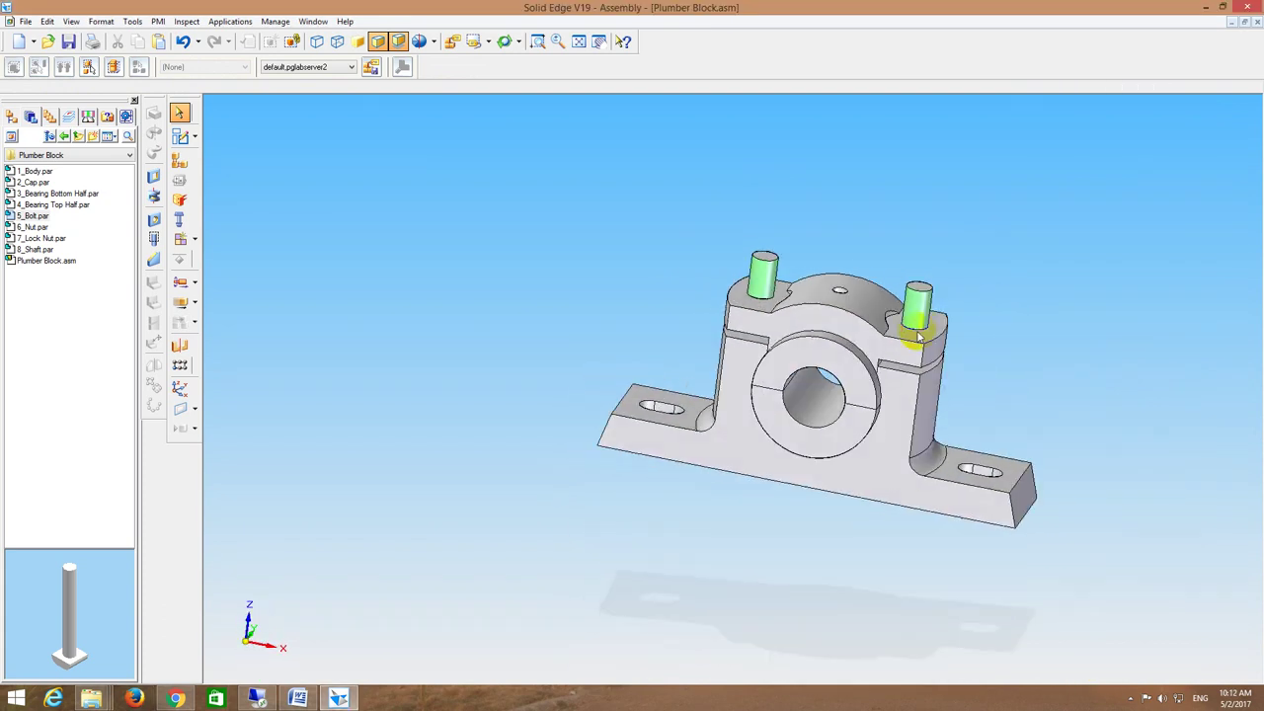
pyautogui.click(36, 228)
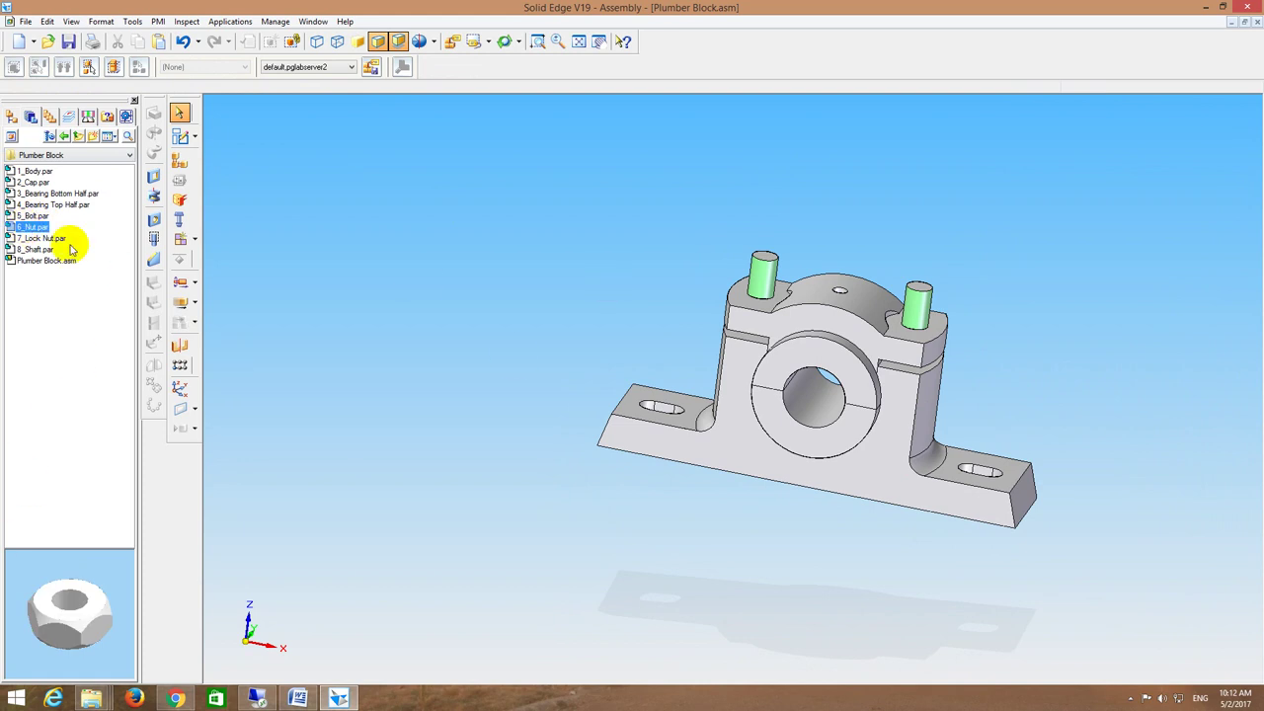
pyautogui.moveTo(556, 274); pyautogui.dragTo(967, 225)
pyautogui.click(977, 201)
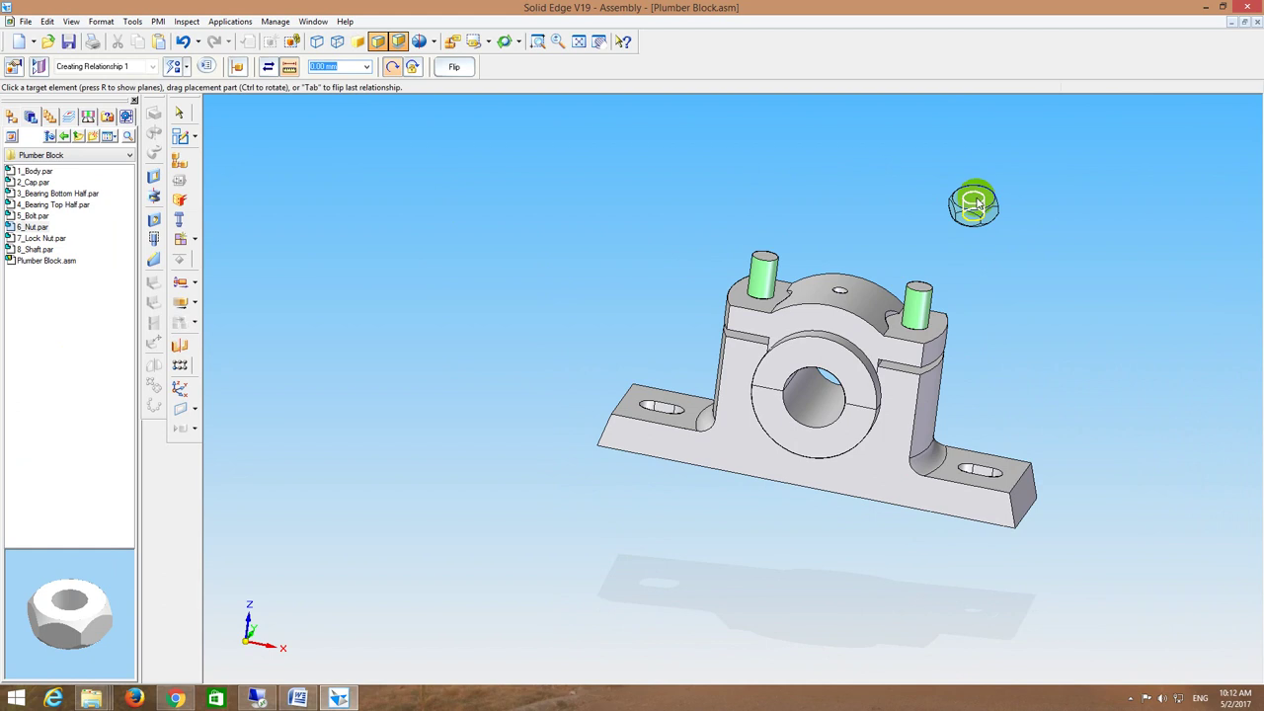
pyautogui.click(916, 306)
# Step: Seat the nut's underside on the cap's flat face around the +X bolt
pyautogui.moveTo(981, 262); pyautogui.dragTo(940, 192, button='middle')
pyautogui.click(911, 299)
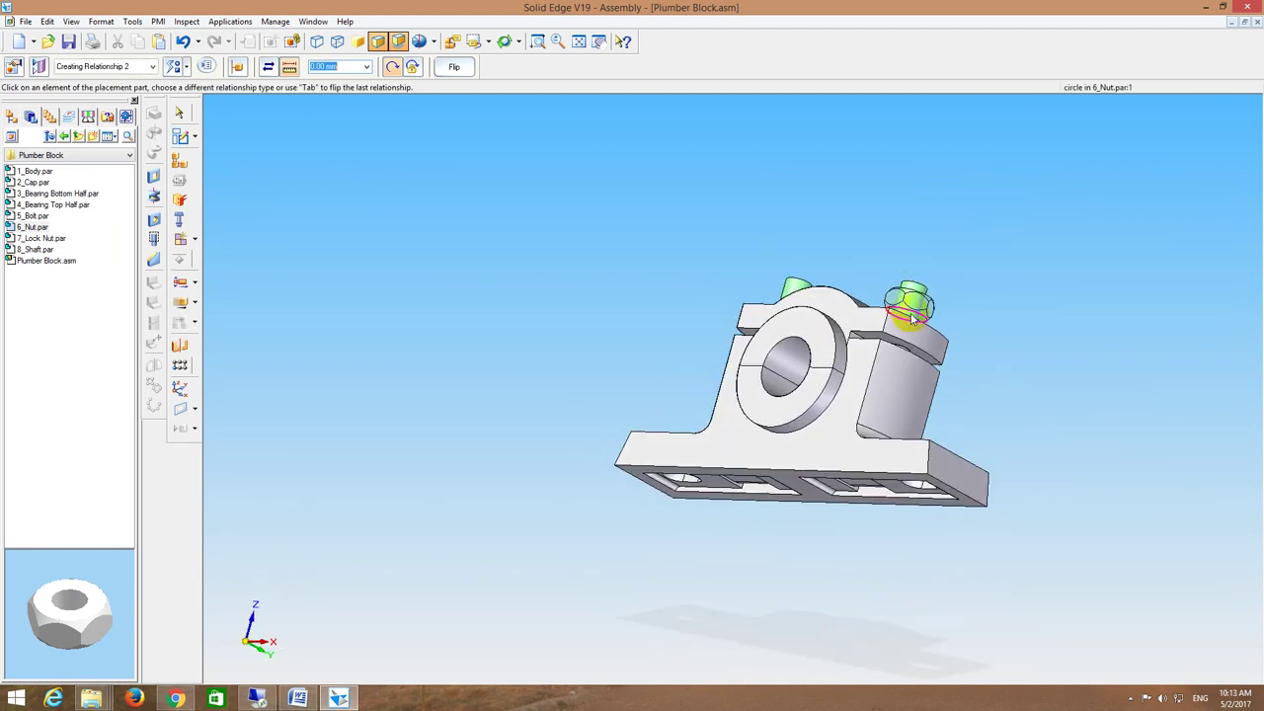
pyautogui.moveTo(951, 218); pyautogui.dragTo(952, 288, button='middle')
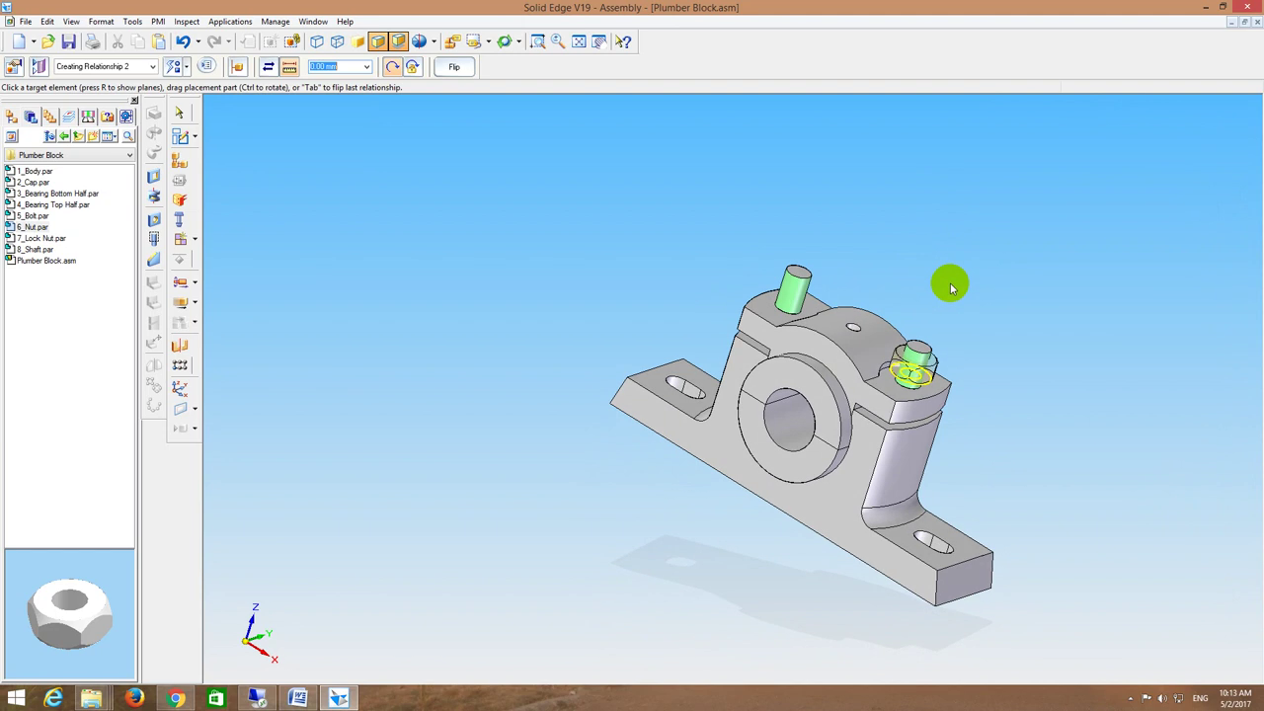
pyautogui.click(894, 398)
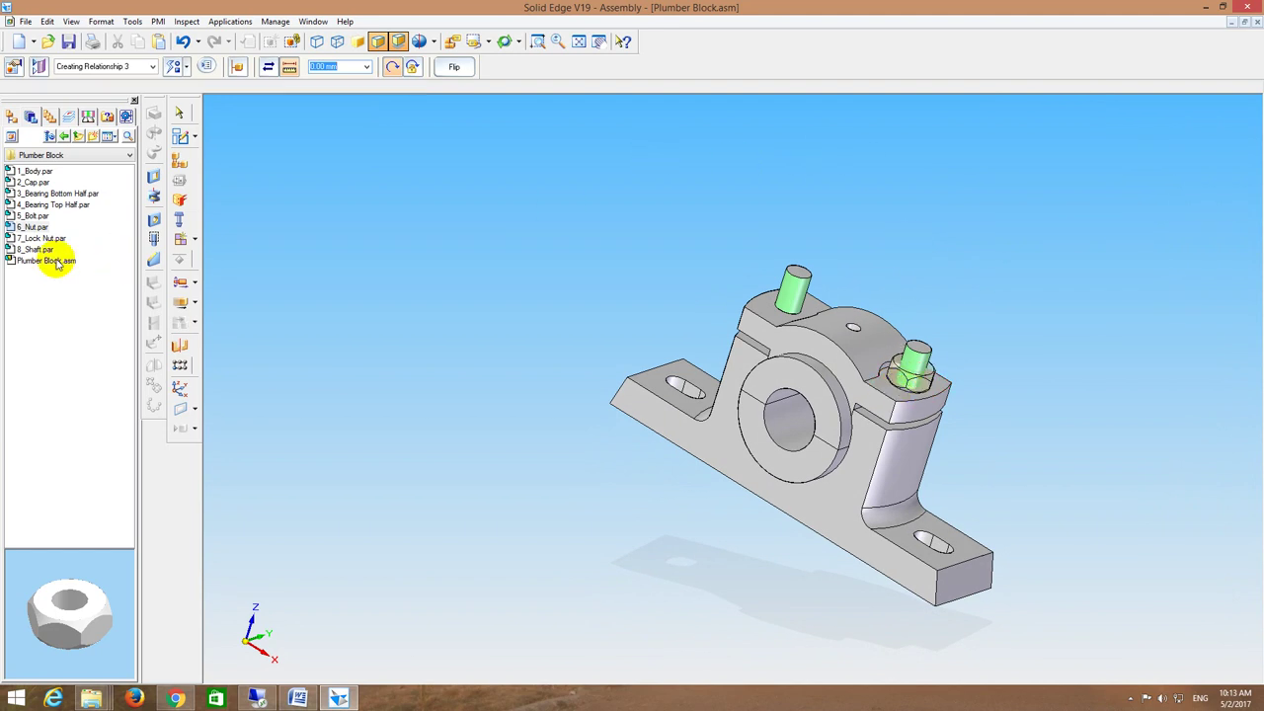
# Step: Place a second 6_Nut.par and align its hole with the -X bolt's shank
pyautogui.moveTo(33, 237); pyautogui.dragTo(572, 225)
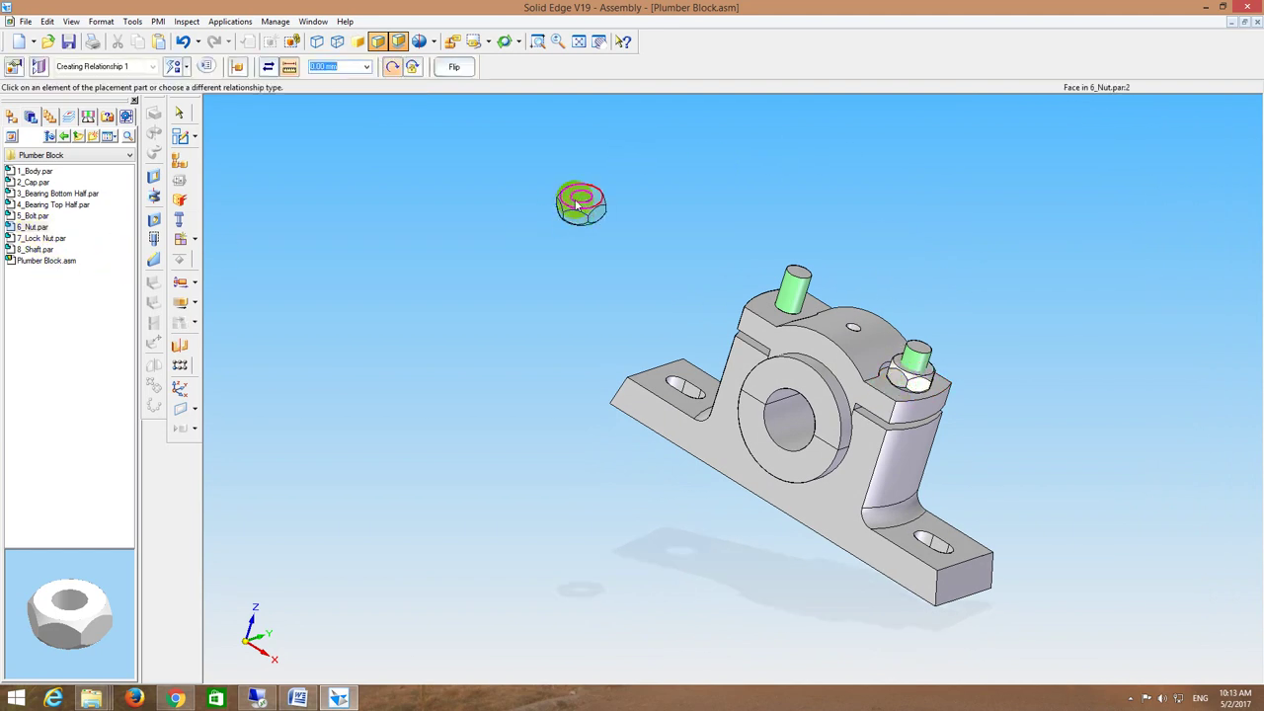
pyautogui.click(584, 200)
pyautogui.click(805, 292)
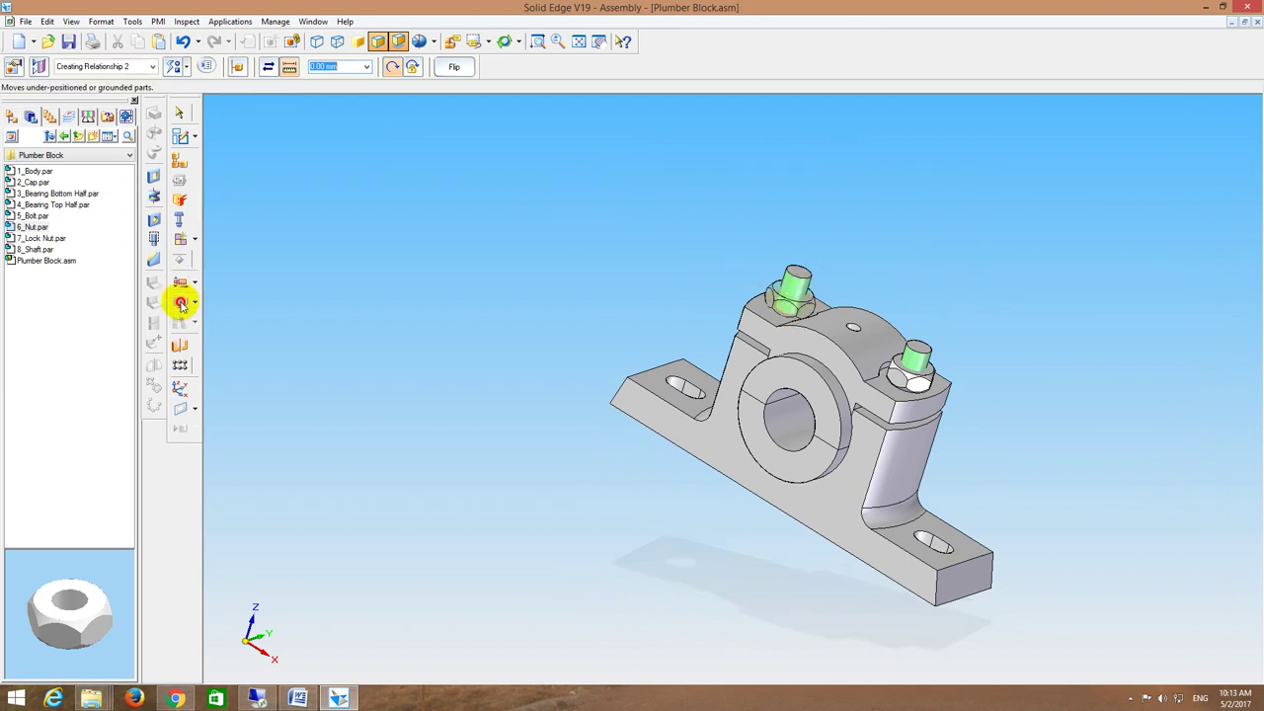
# Step: Move the second nut a short way up the -X bolt along the Z axis using Move Part
pyautogui.click(180, 301)
pyautogui.click(749, 268)
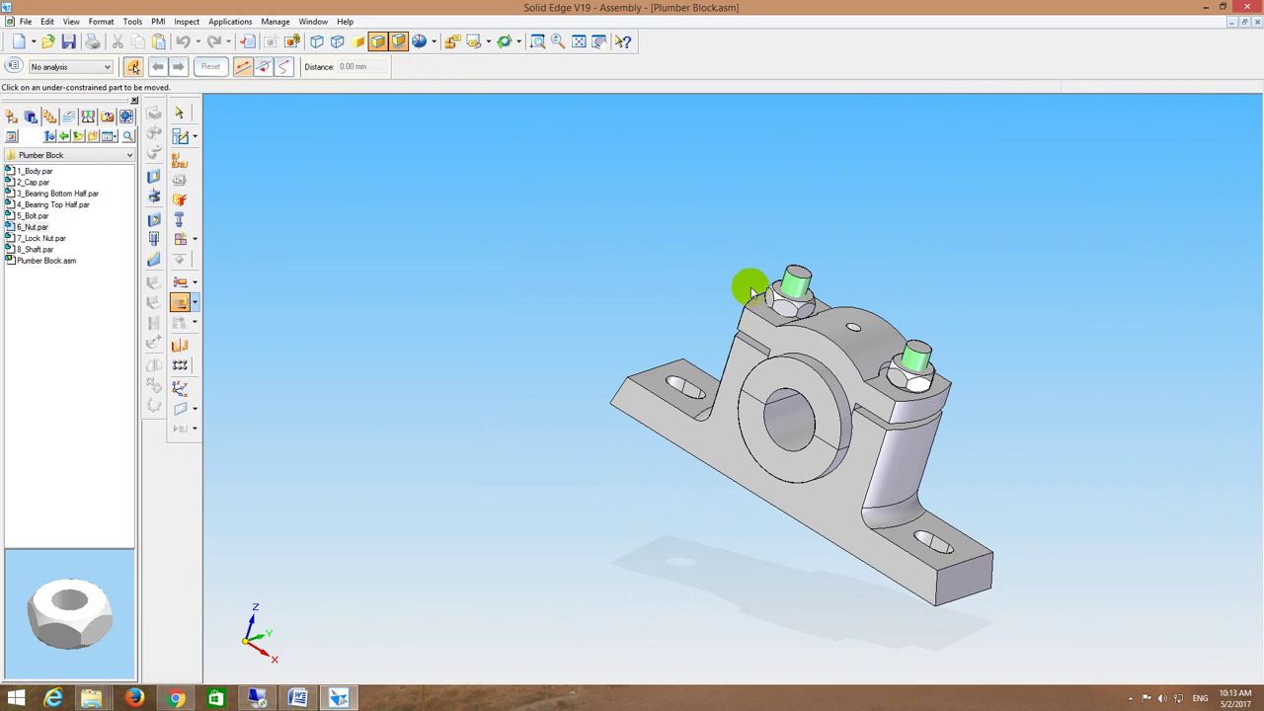
pyautogui.click(785, 309)
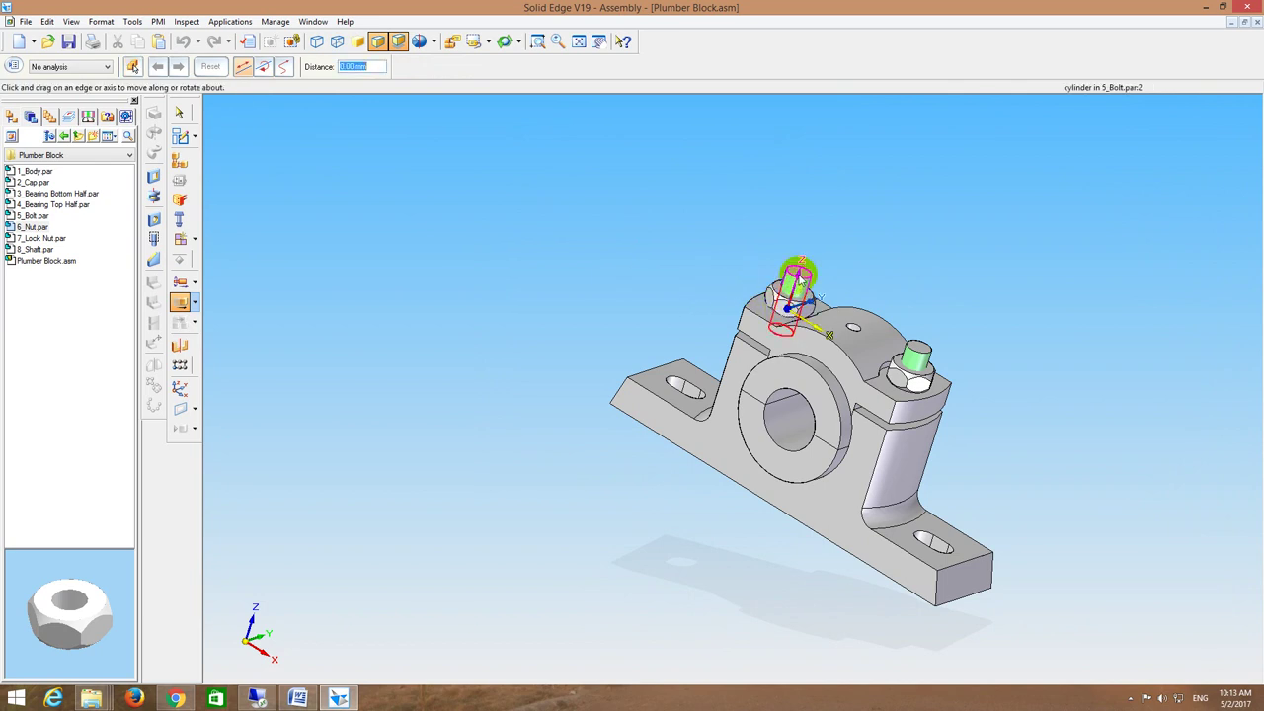
pyautogui.moveTo(796, 268); pyautogui.dragTo(846, 197, button='middle')
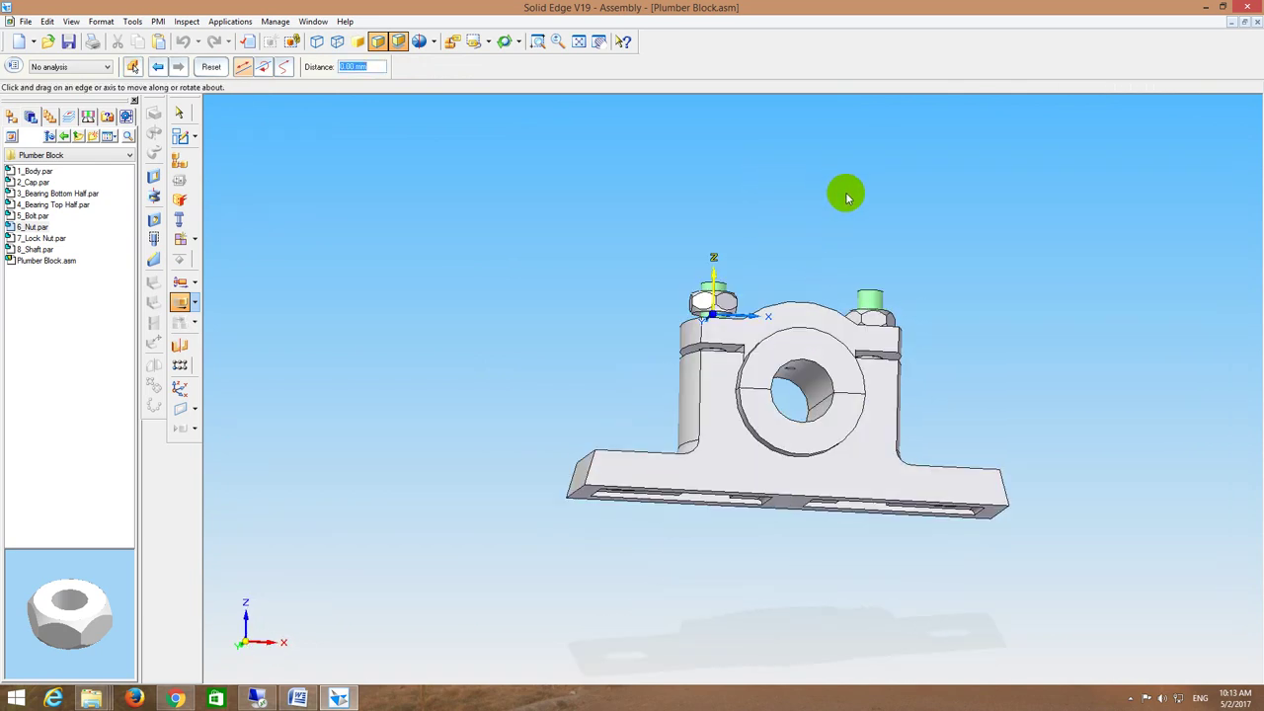
pyautogui.click(179, 161)
pyautogui.click(178, 66)
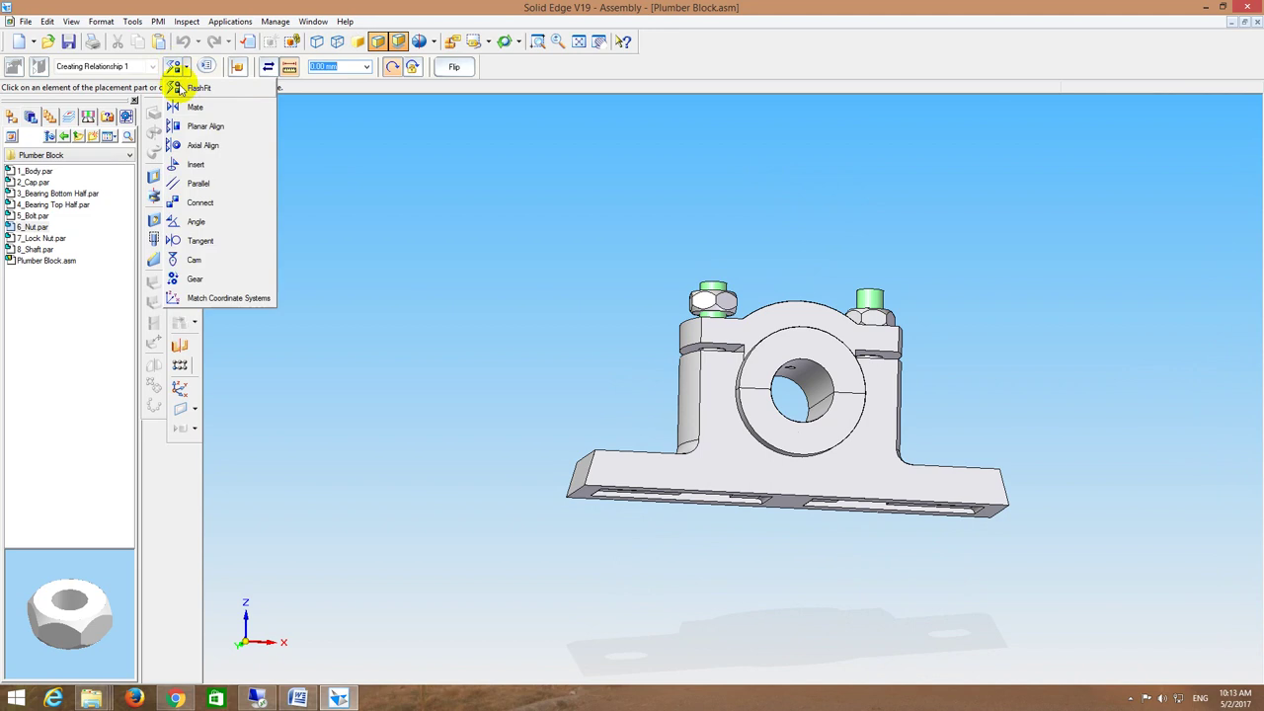
pyautogui.click(180, 88)
pyautogui.moveTo(479, 195); pyautogui.dragTo(573, 266, button='middle')
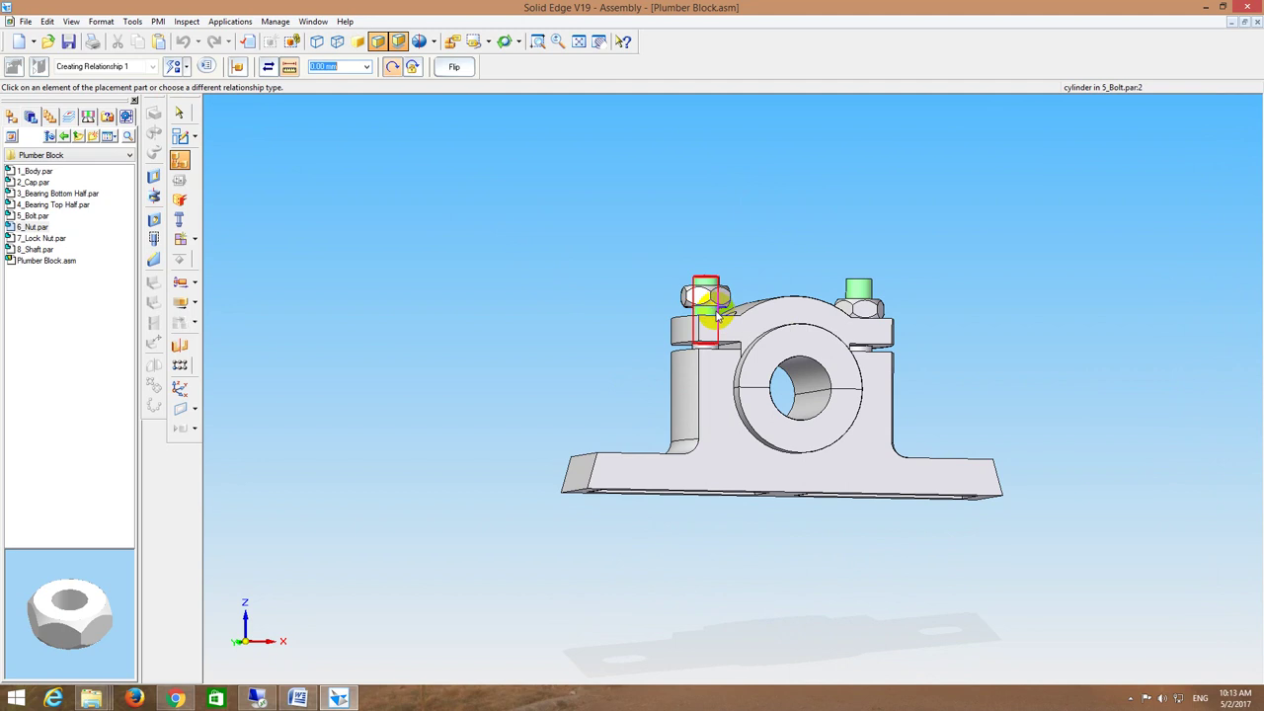
pyautogui.click(724, 313)
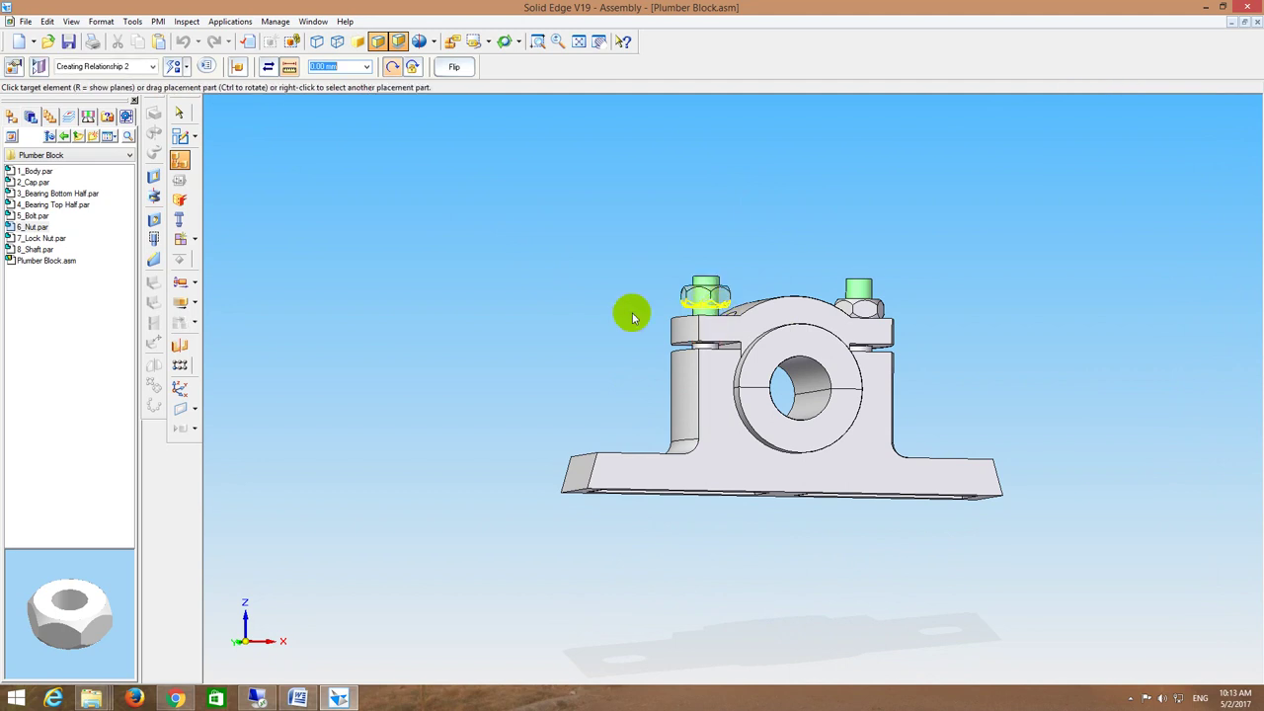
pyautogui.moveTo(632, 310); pyautogui.dragTo(632, 356, button='middle')
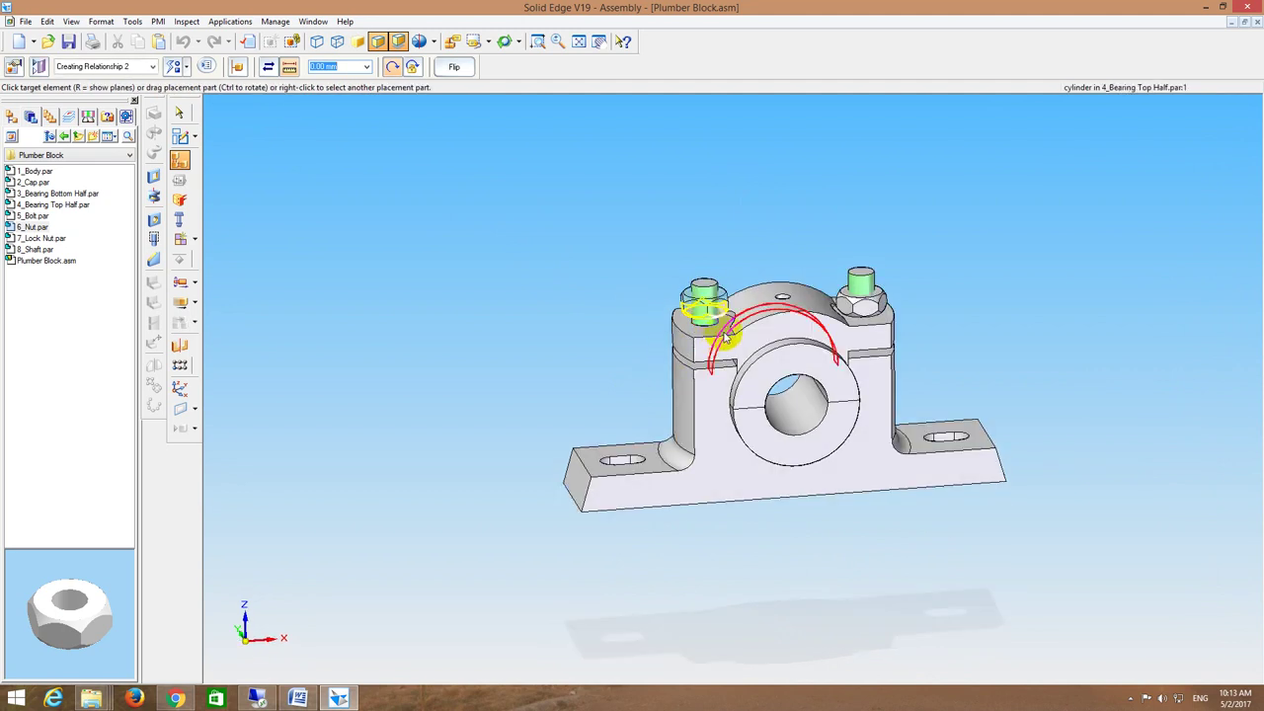
pyautogui.press('Escape')
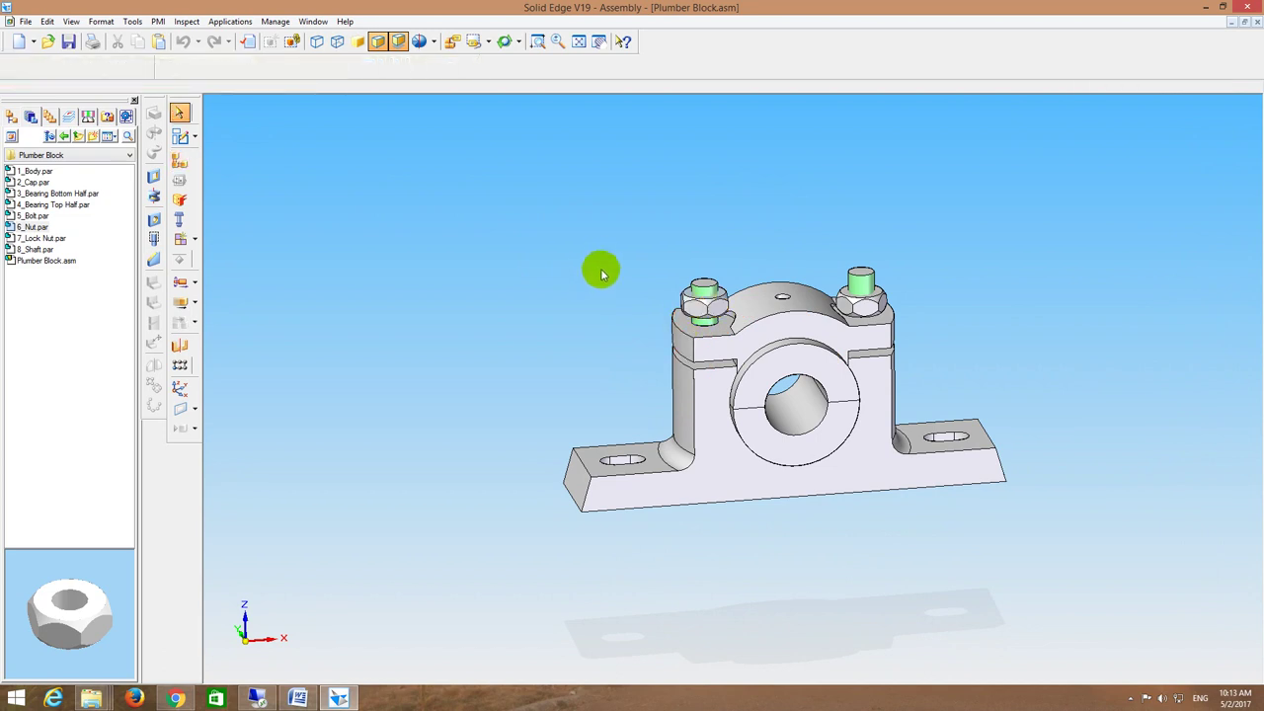
# Step: Move the second nut along the Z axis until it is well clear above the -X bolt
pyautogui.click(179, 302)
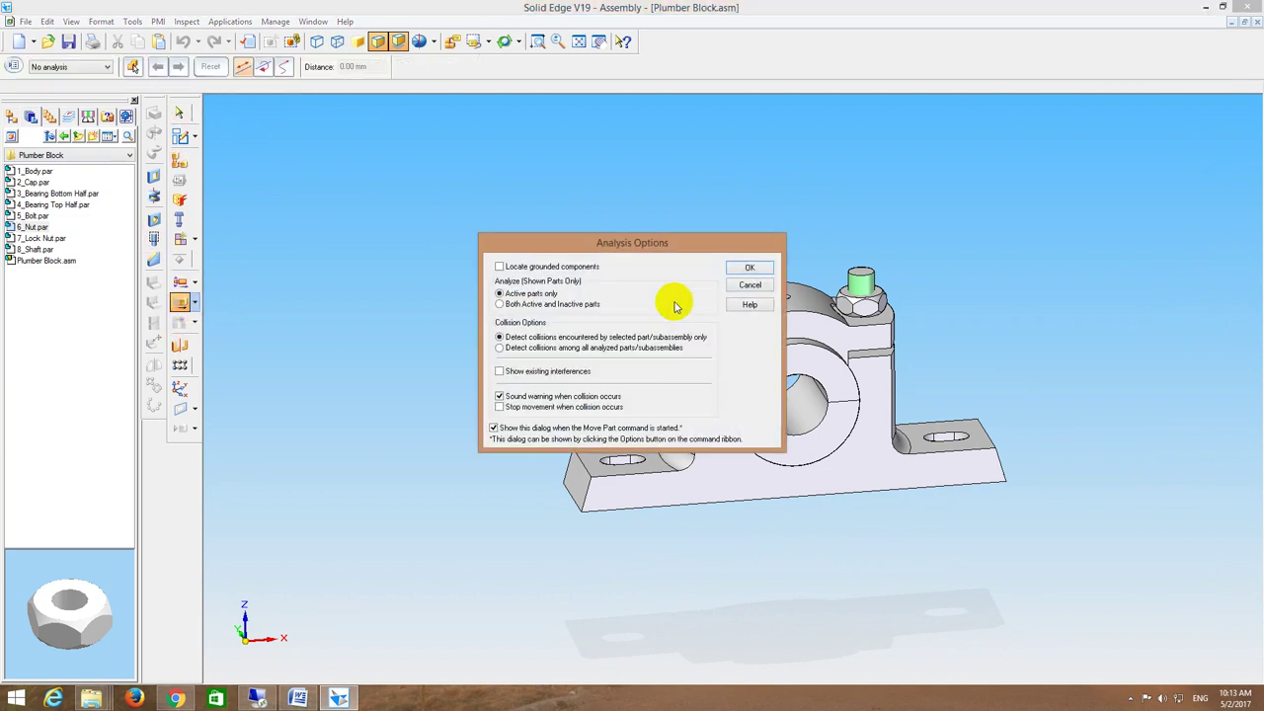
pyautogui.click(749, 268)
pyautogui.click(689, 302)
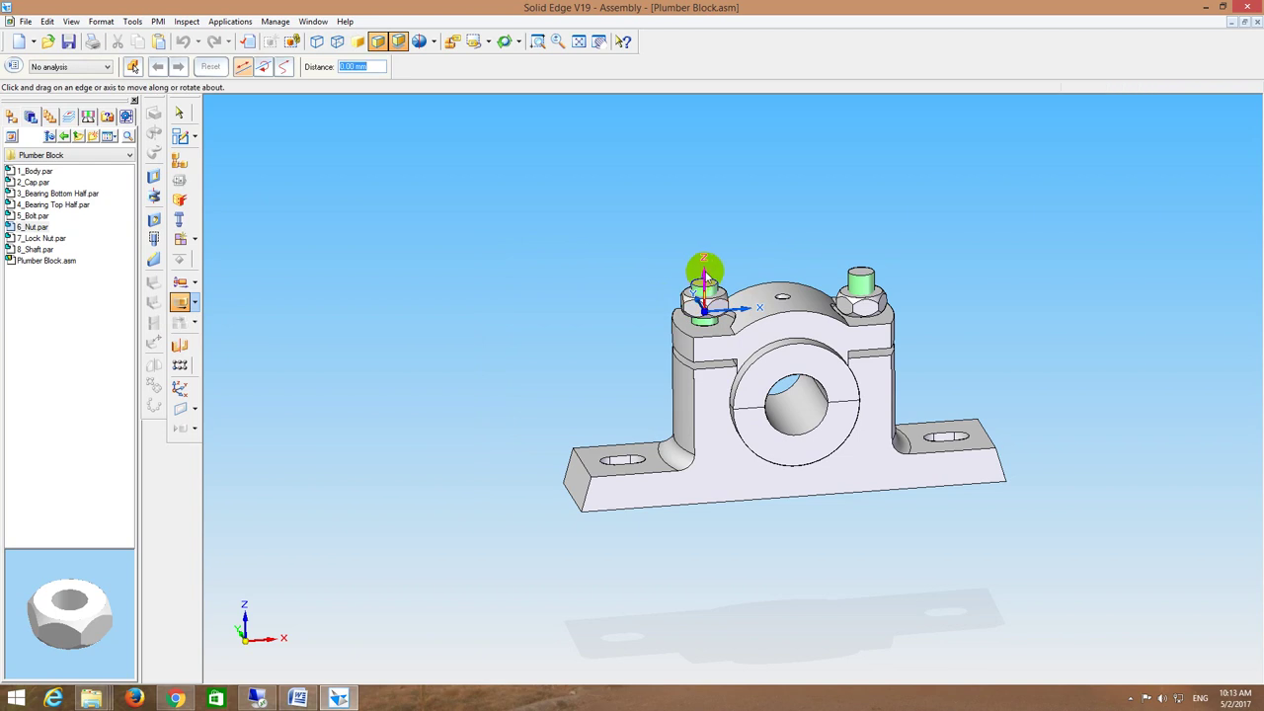
pyautogui.moveTo(704, 269); pyautogui.dragTo(773, 212)
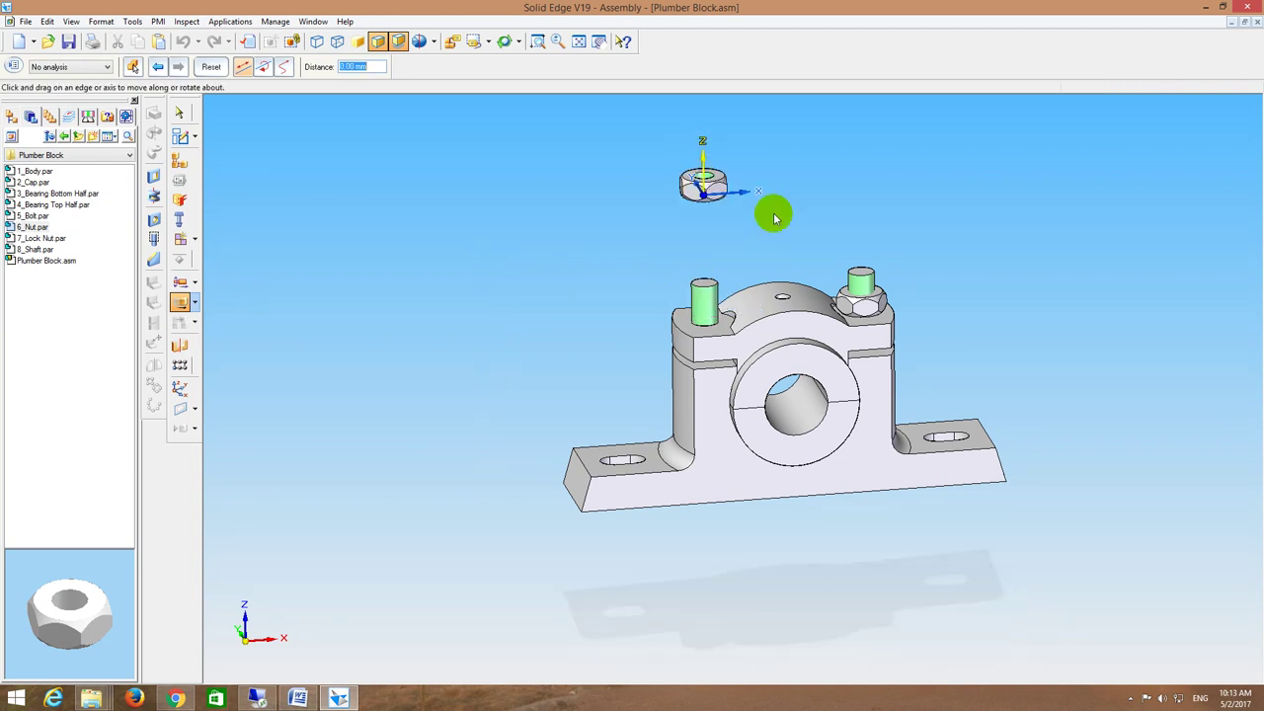
# Step: Mate the second nut's underside with the cap's flat face around the -X bolt using FlashFit
pyautogui.click(174, 161)
pyautogui.click(174, 66)
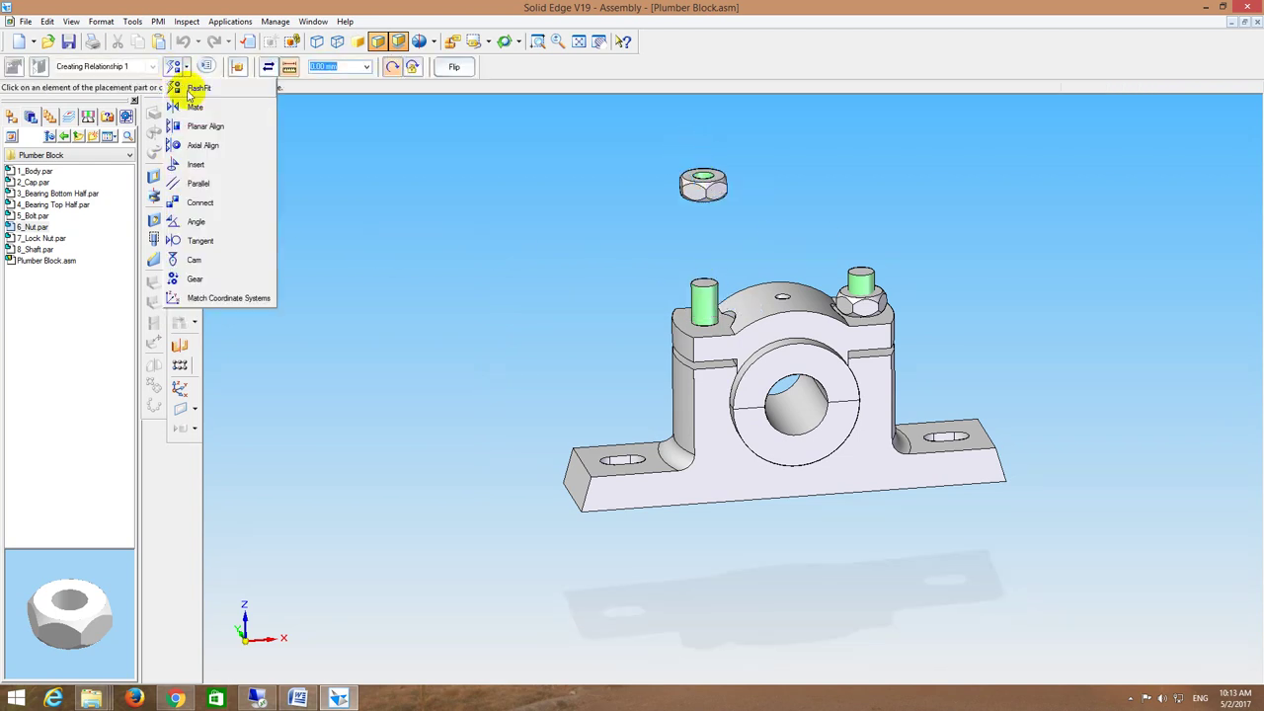
pyautogui.click(181, 87)
pyautogui.moveTo(393, 203); pyautogui.dragTo(686, 207, button='middle')
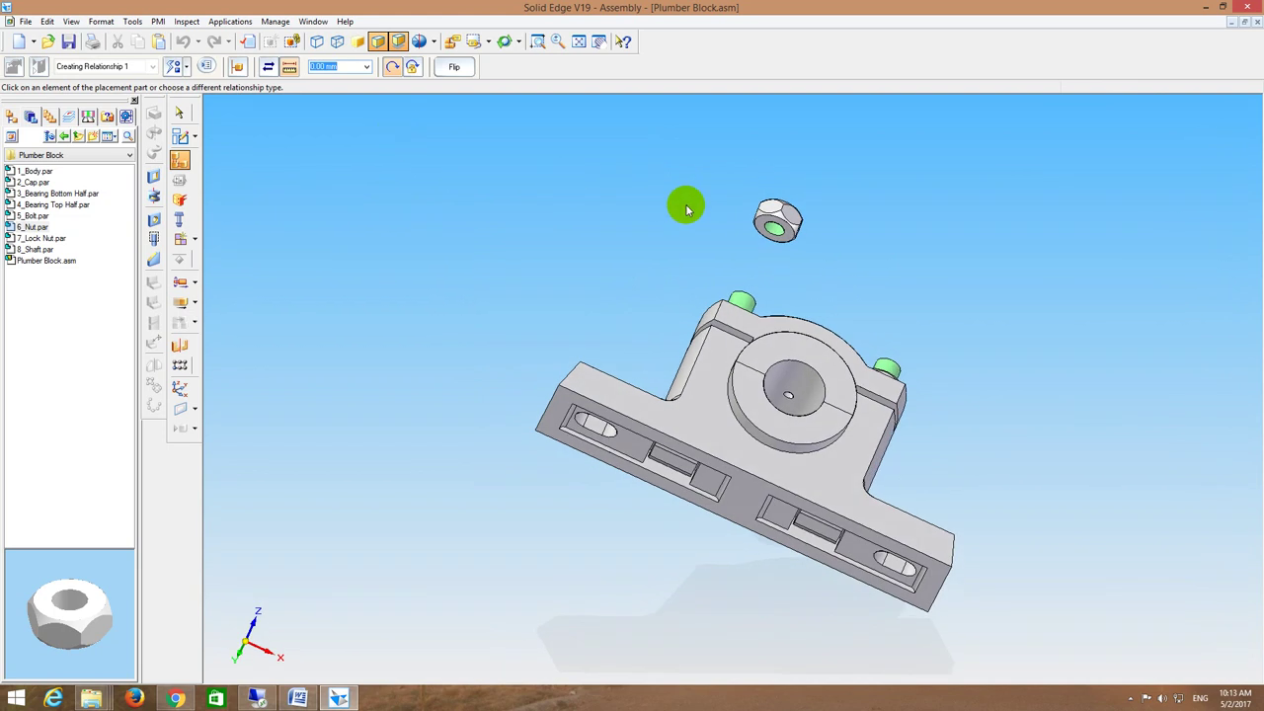
pyautogui.click(763, 235)
pyautogui.moveTo(762, 226); pyautogui.dragTo(717, 341, button='middle')
pyautogui.click(729, 341)
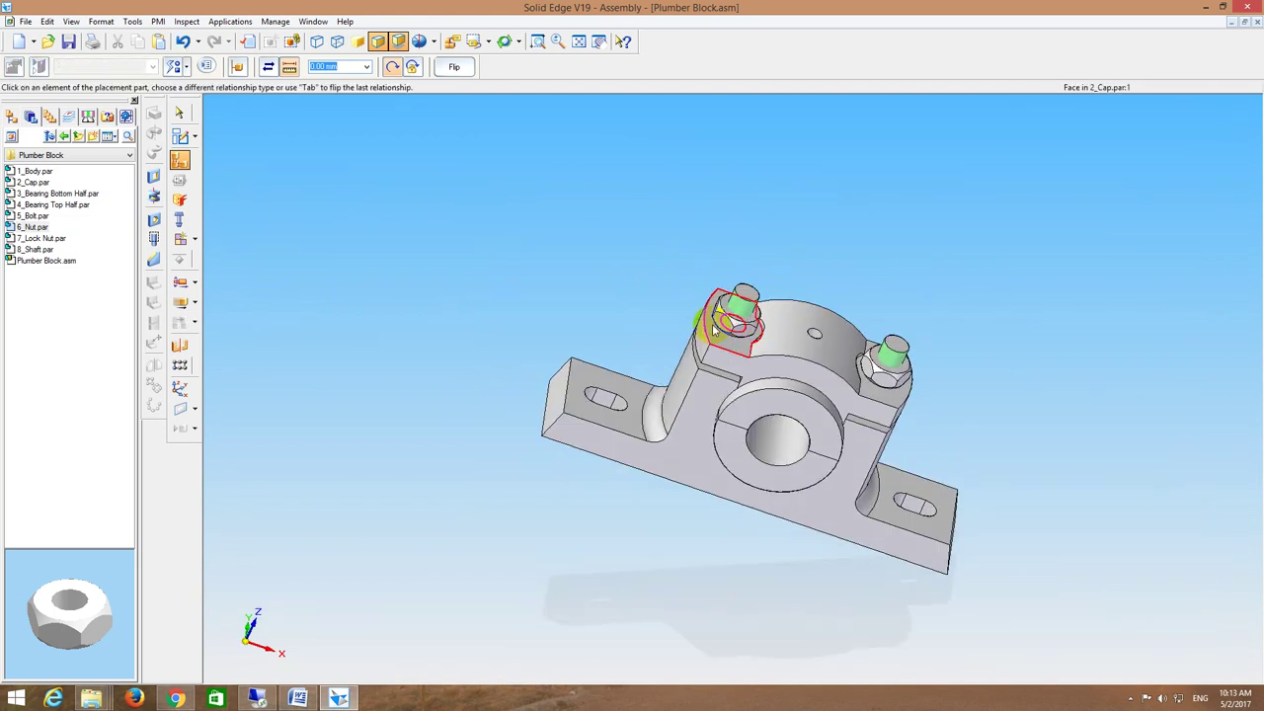
# Step: Place 7_Lock Nut.par in the assembly and mate its underside with the top face of the nut on the -X bolt
pyautogui.moveTo(434, 176)
pyautogui.mouseDown(button='middle')
pyautogui.moveTo(544, 192)
pyautogui.moveTo(444, 197)
pyautogui.mouseUp(button='middle')
pyautogui.moveTo(37, 240); pyautogui.dragTo(404, 220)
pyautogui.moveTo(532, 255); pyautogui.dragTo(438, 378, button='middle')
pyautogui.click(426, 400)
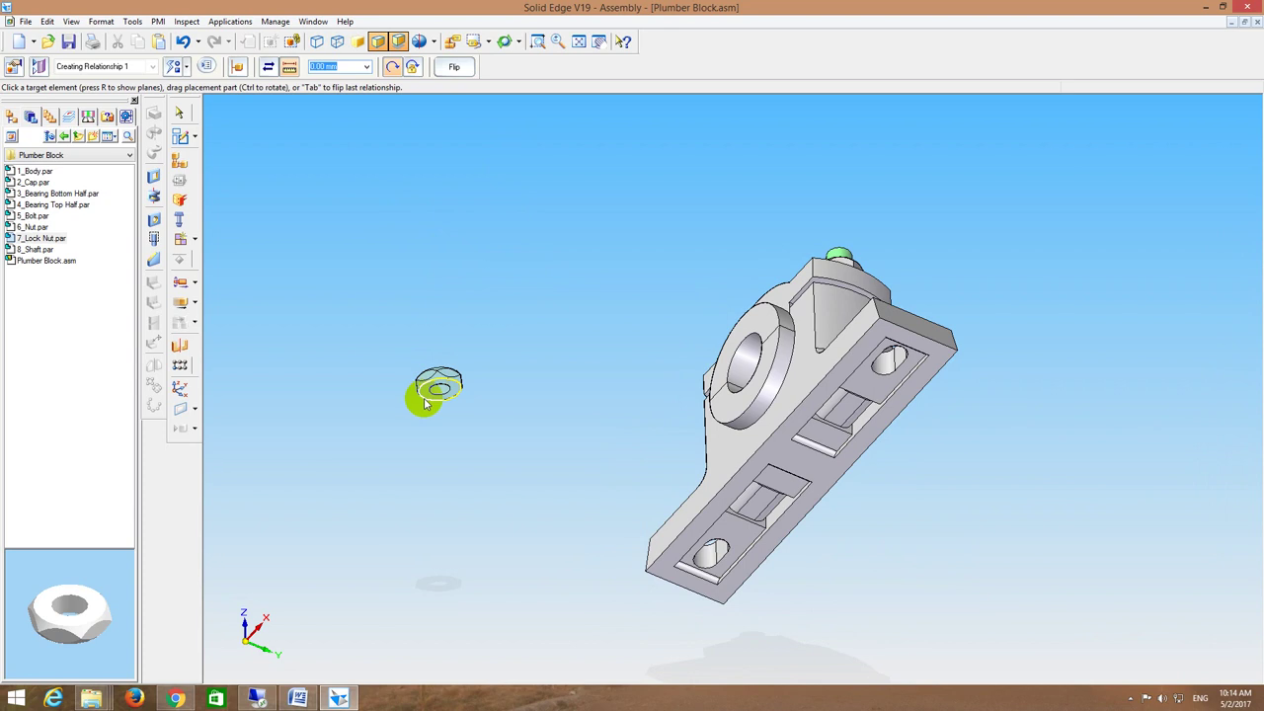
pyautogui.hotkey('ctrl', 'f')
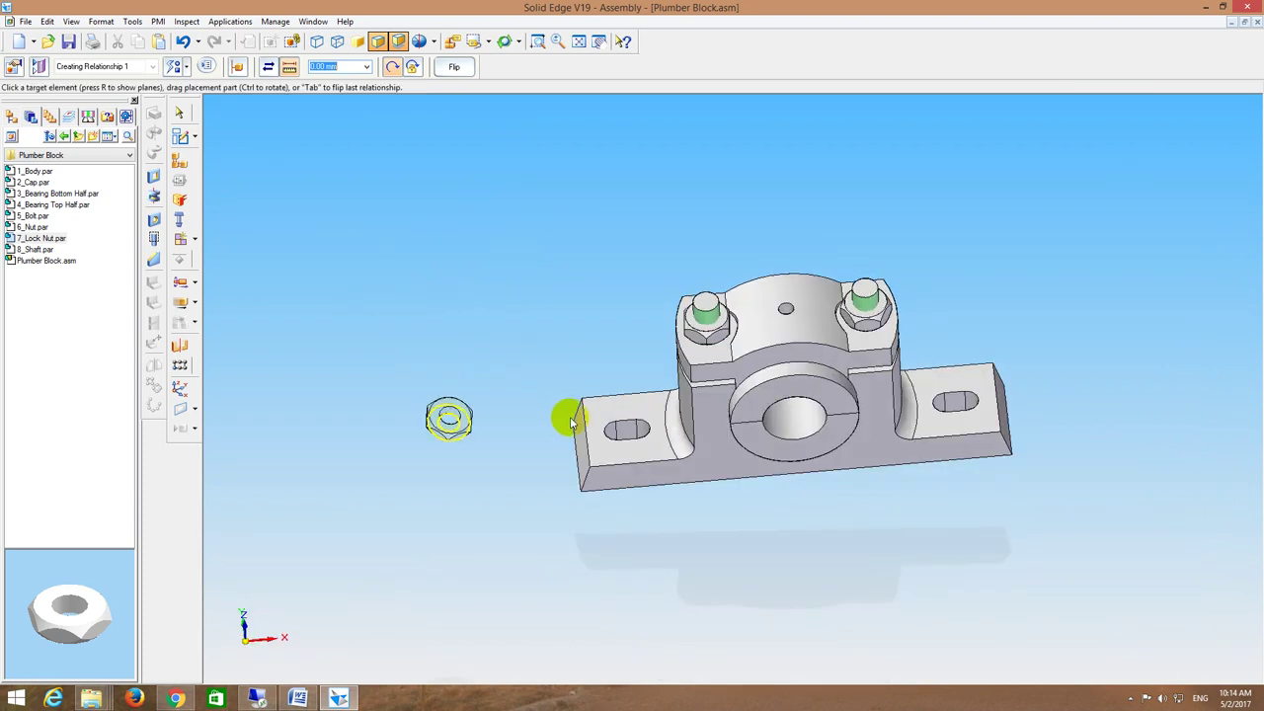
pyautogui.click(707, 333)
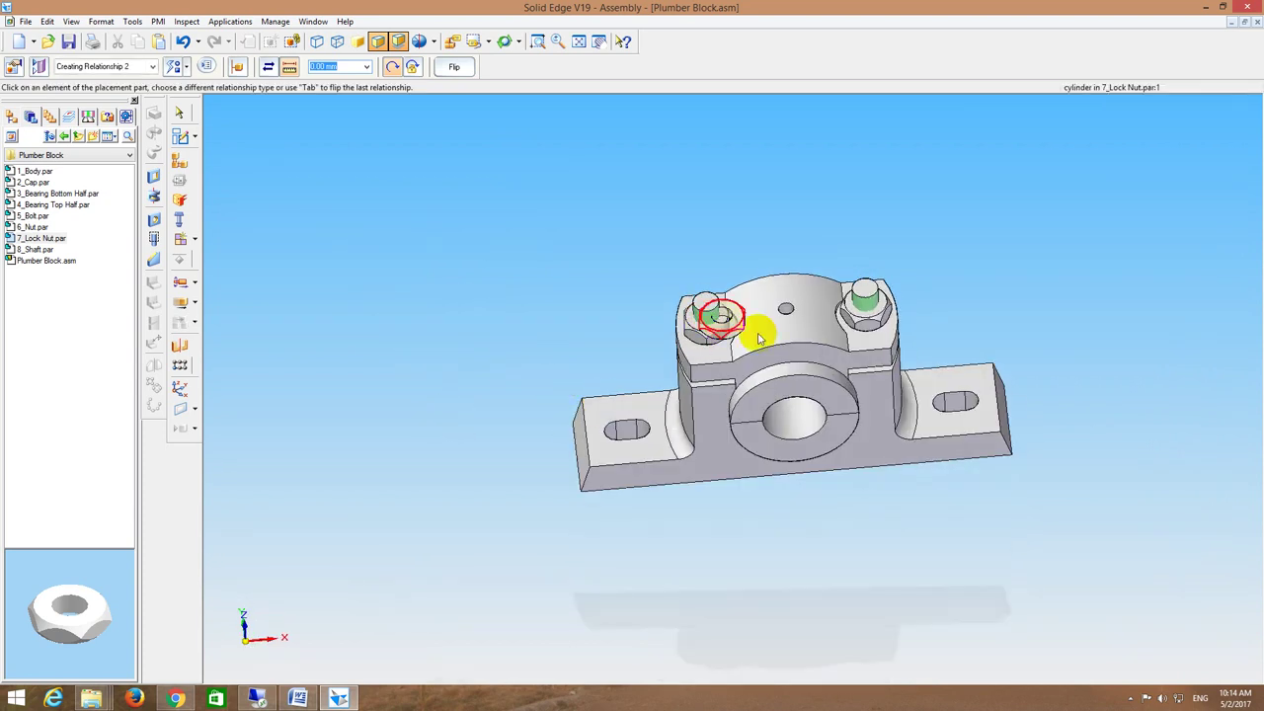
# Step: Align the lock nut's hole with the -X bolt's shank and one of its hex flats with the matching flat of the nut below
pyautogui.click(721, 318)
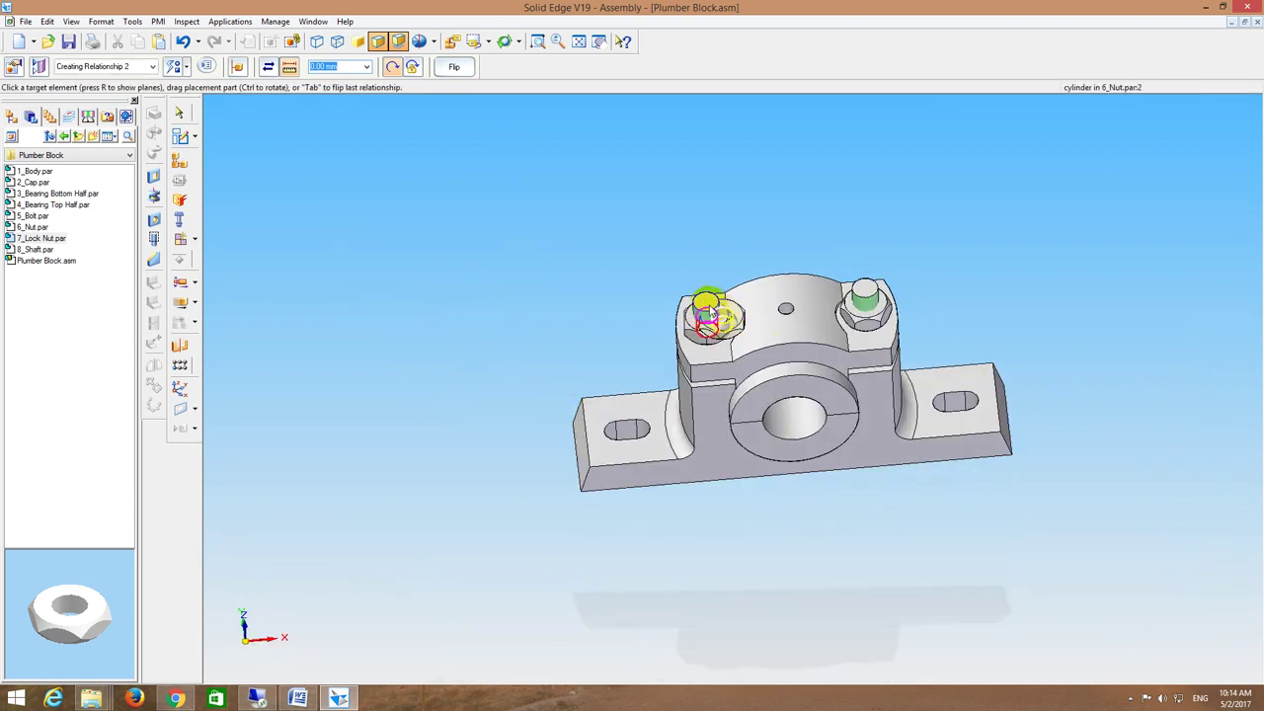
pyautogui.click(699, 312)
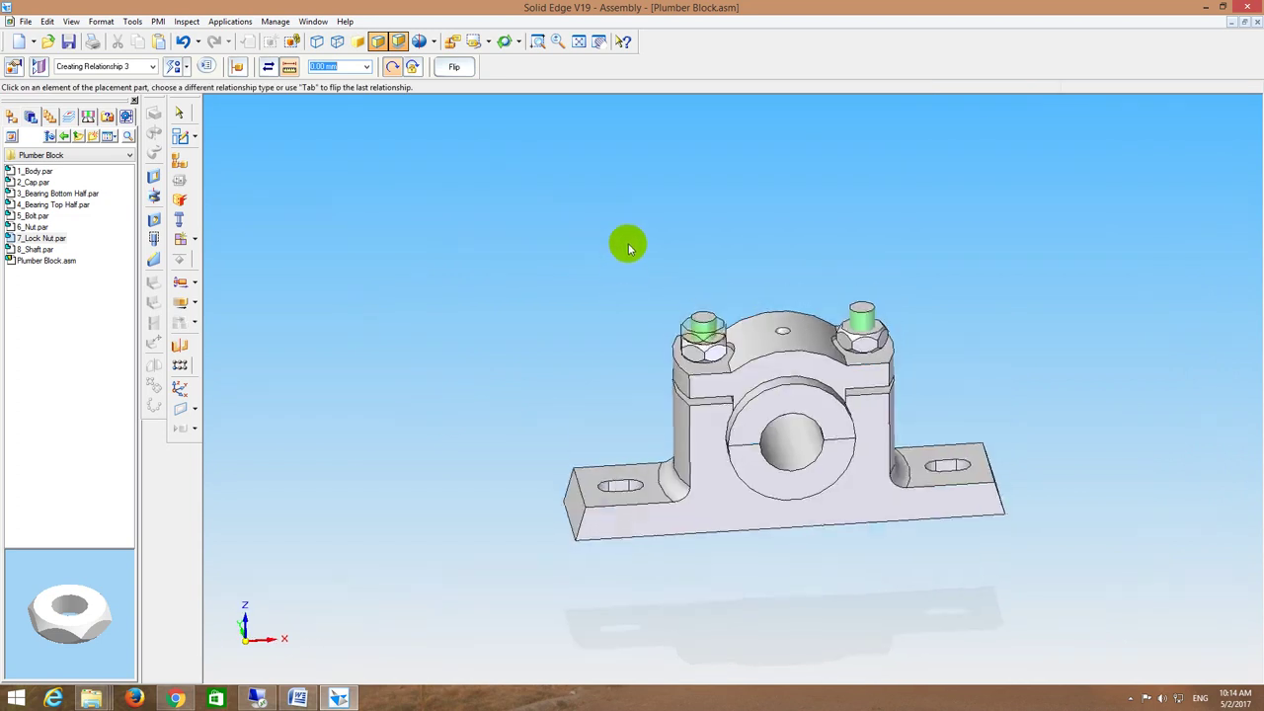
pyautogui.click(537, 41)
pyautogui.moveTo(647, 292); pyautogui.dragTo(787, 449)
pyautogui.click(671, 329)
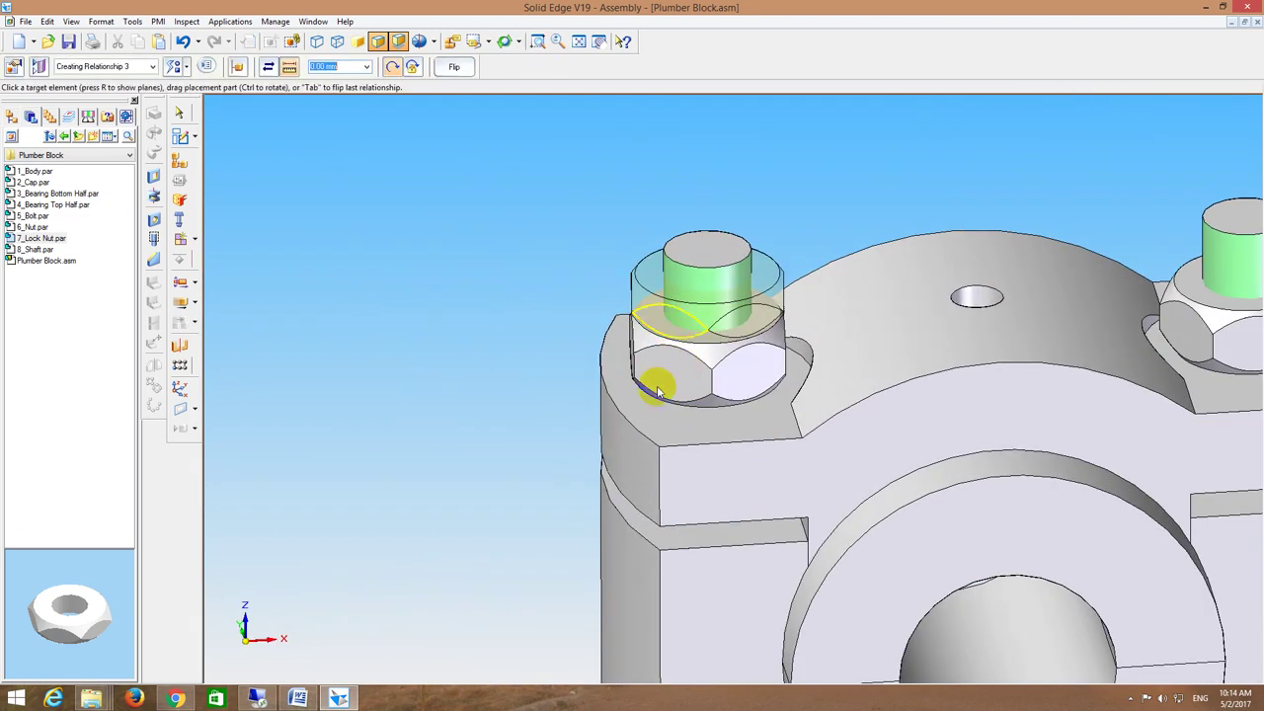
pyautogui.click(654, 381)
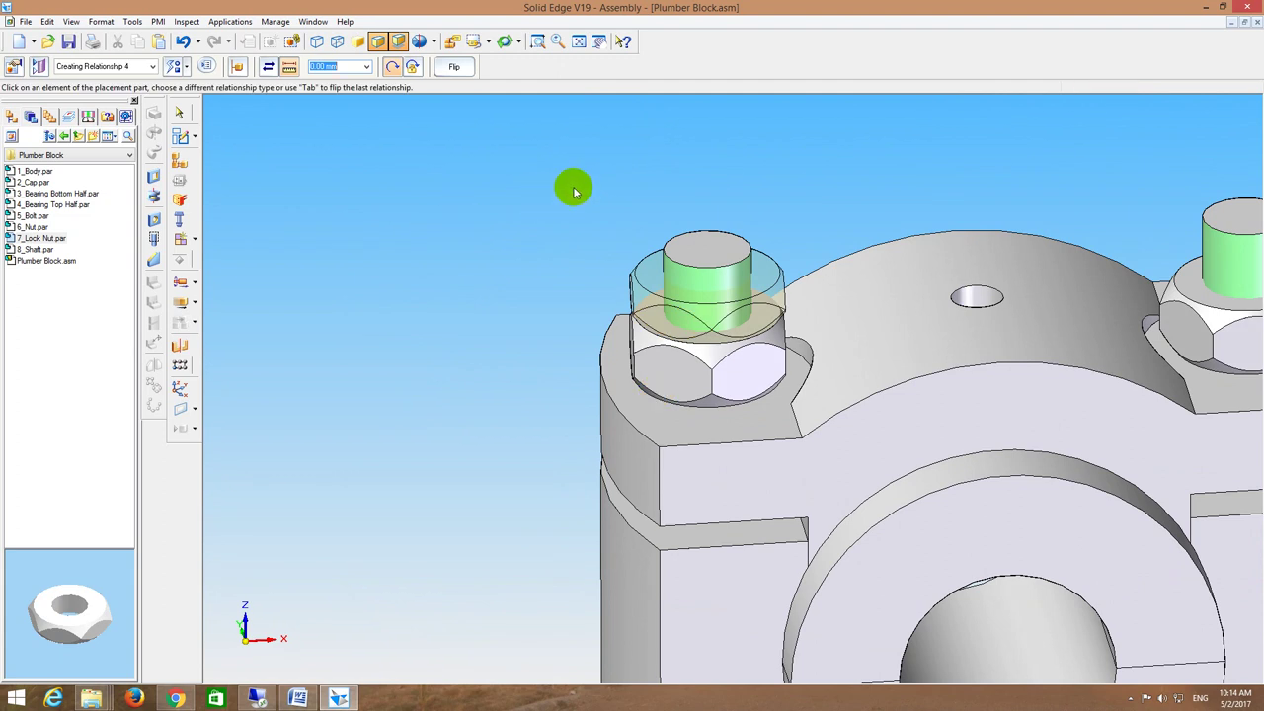
pyautogui.click(578, 41)
pyautogui.click(574, 175)
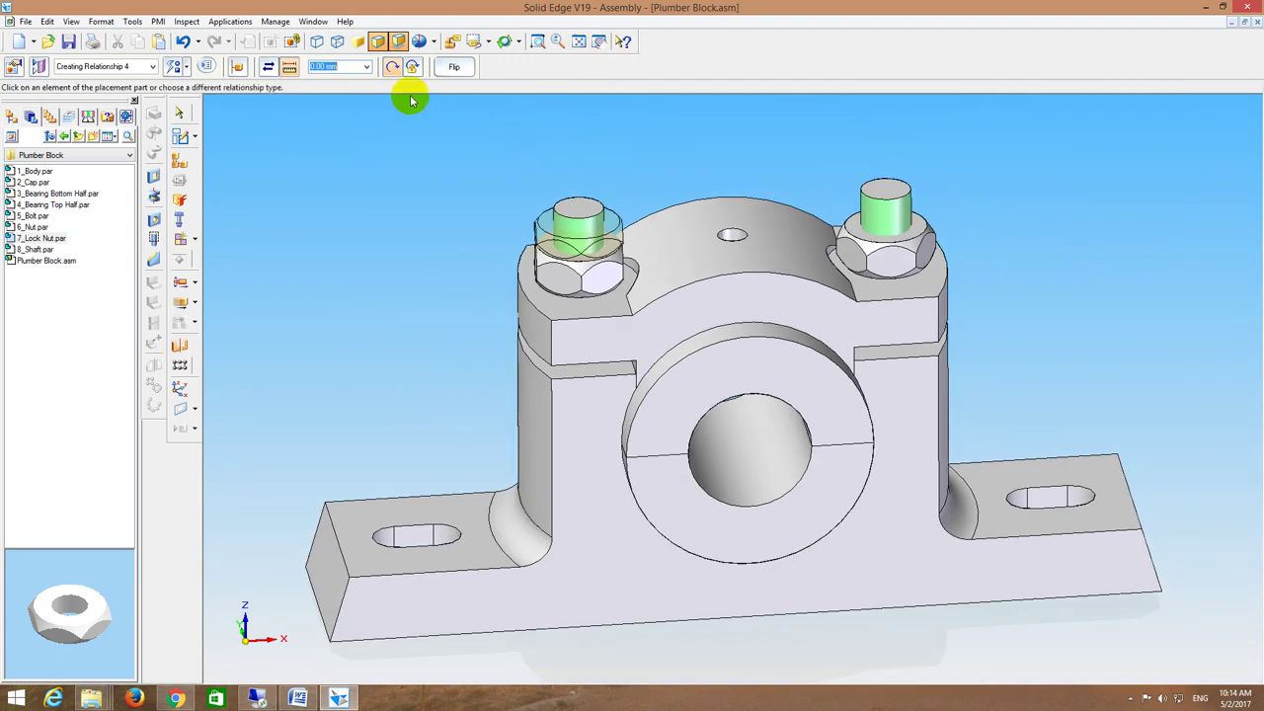
# Step: Place a second 7_Lock Nut.par and mate its underside with the top face of the nut on the +X bolt
pyautogui.click(179, 115)
pyautogui.hotkey('ctrl', 'i')
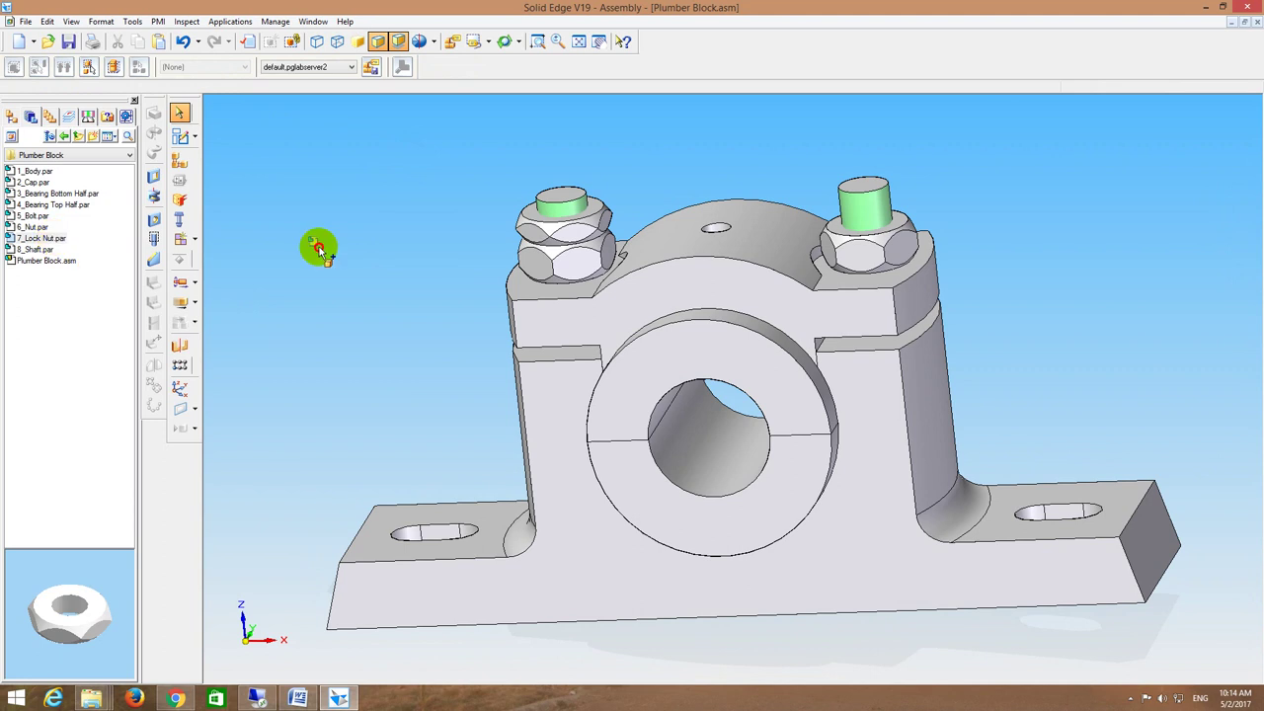
pyautogui.moveTo(318, 248); pyautogui.dragTo(710, 169)
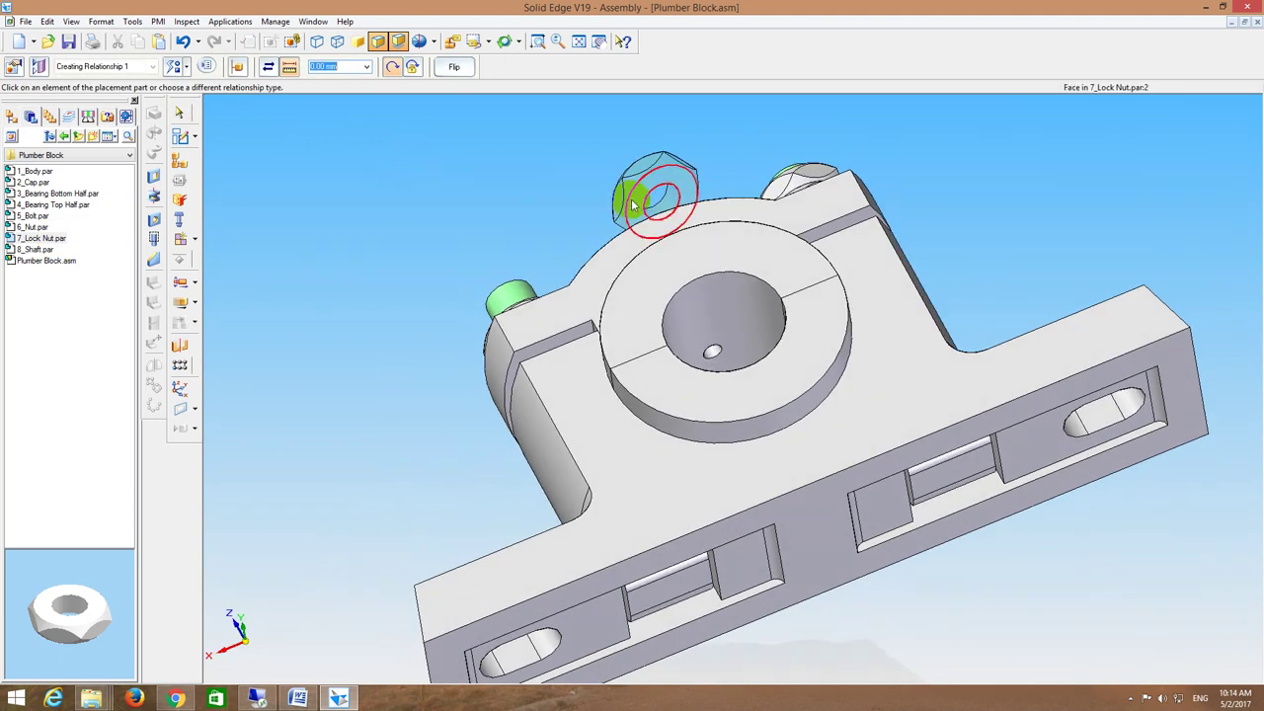
pyautogui.click(633, 205)
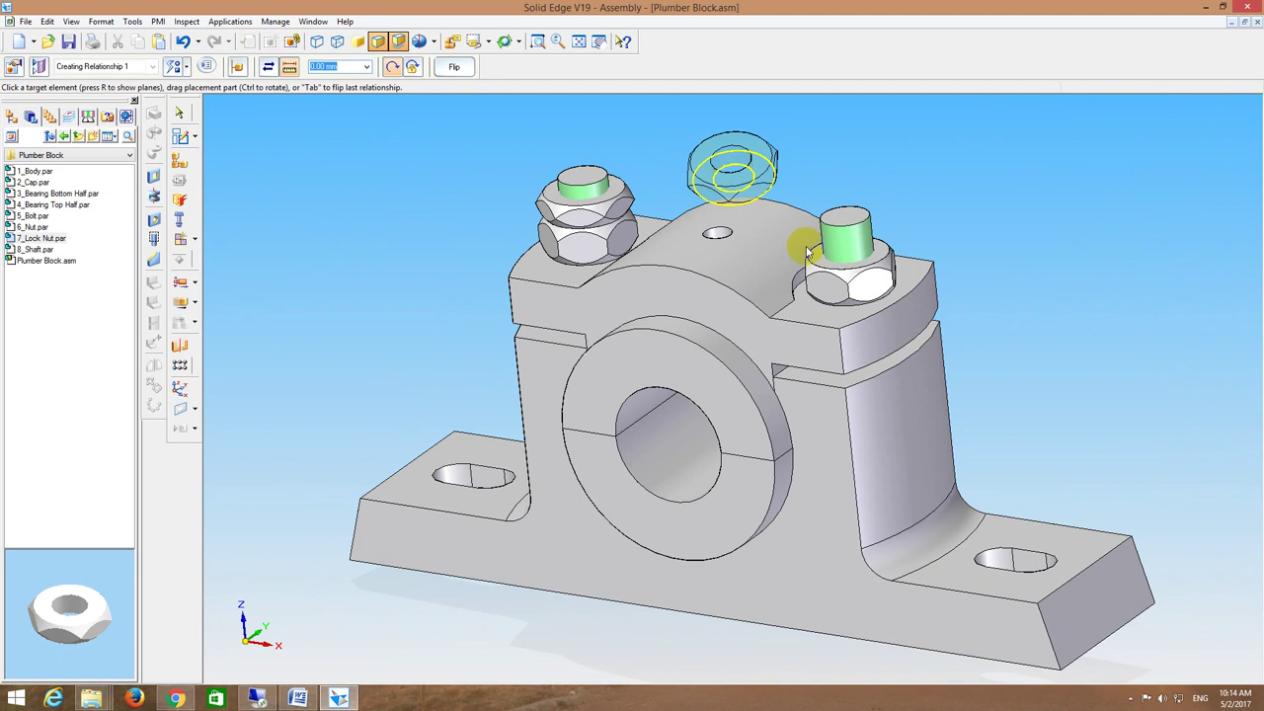
pyautogui.click(832, 267)
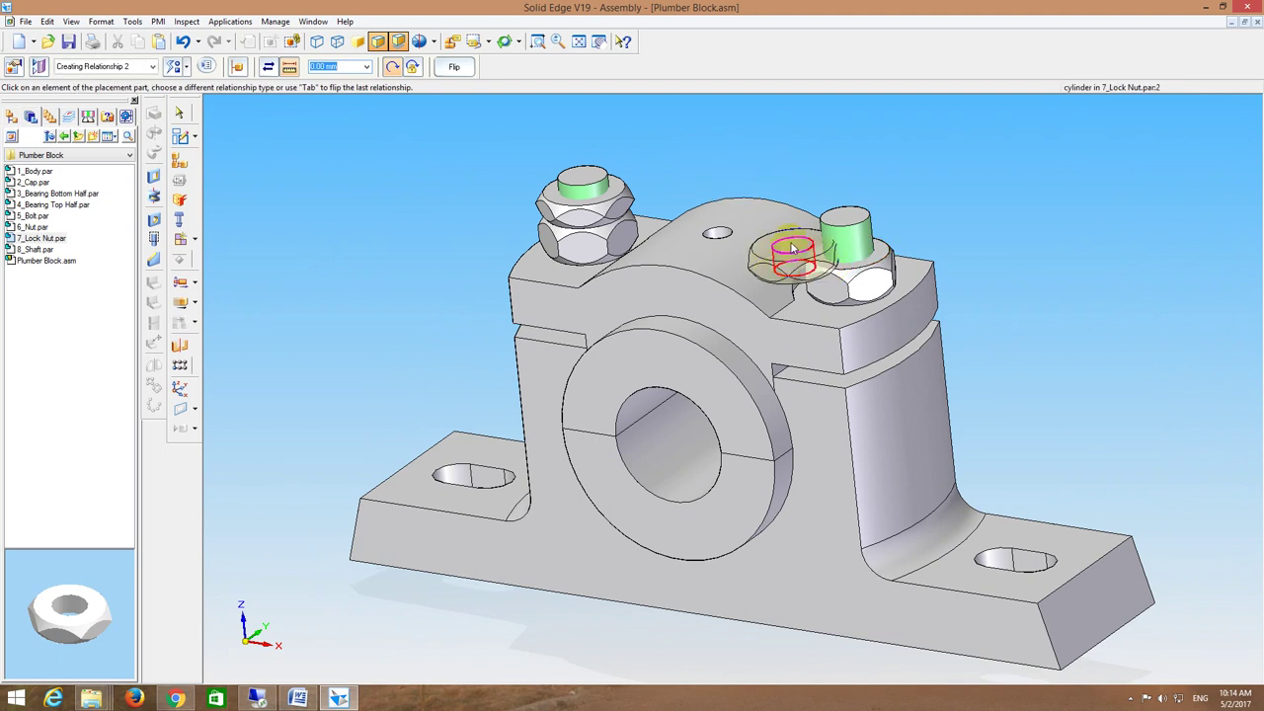
# Step: Align the second lock nut's hole with the +X bolt's shank and orient its hex flats to the nut below
pyautogui.click(792, 248)
pyautogui.click(847, 254)
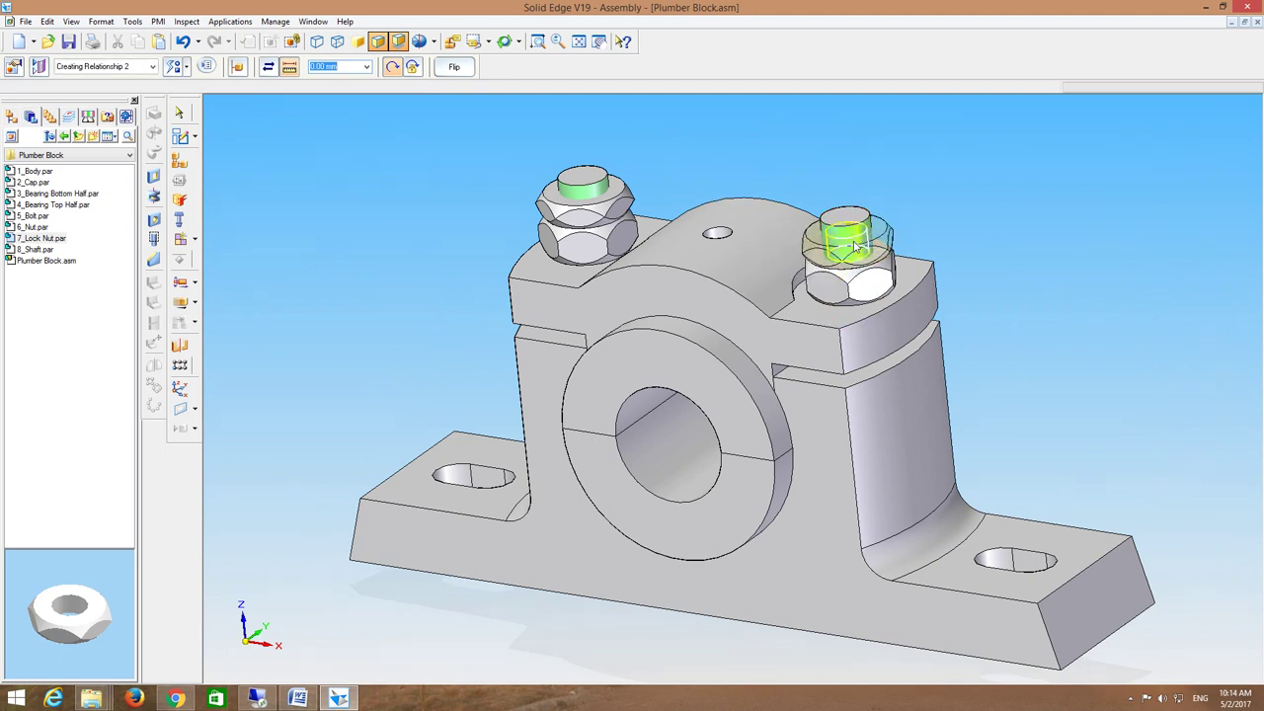
pyautogui.click(869, 291)
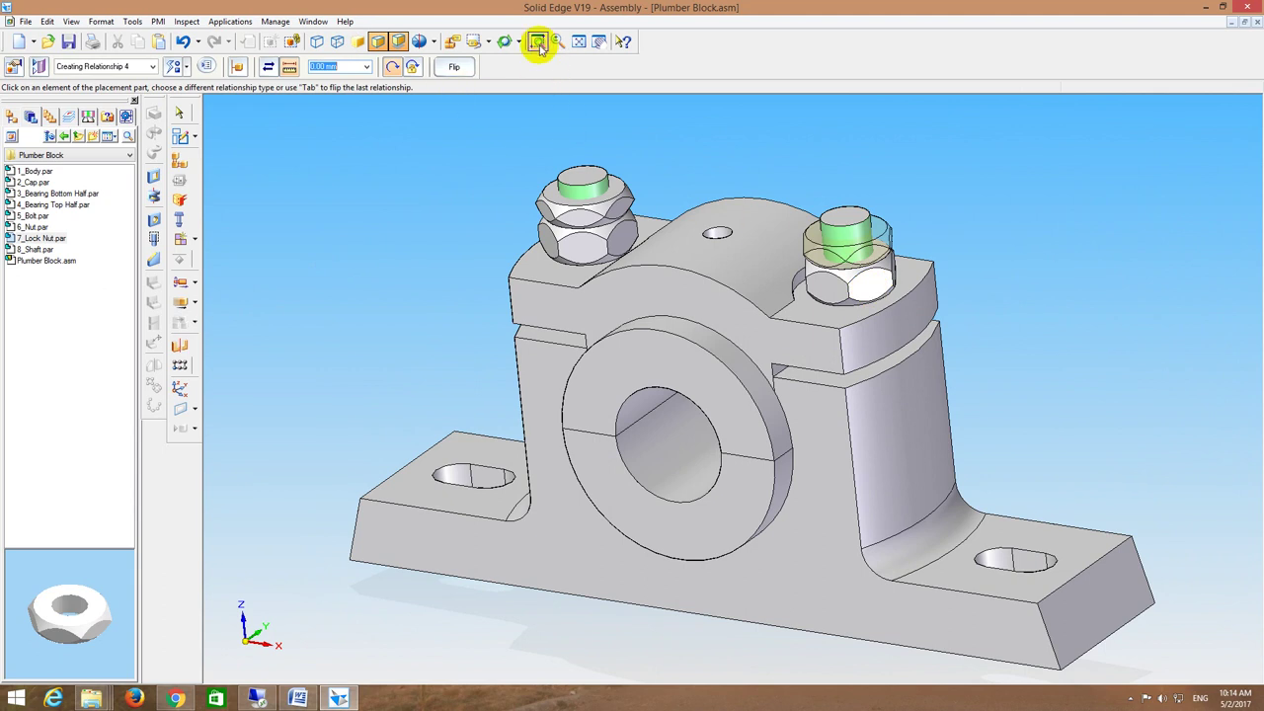
# Step: Place 8_Shaft.par beside the block and align its cylindrical face with the bearing bore
pyautogui.moveTo(708, 399); pyautogui.dragTo(309, 255, button='middle')
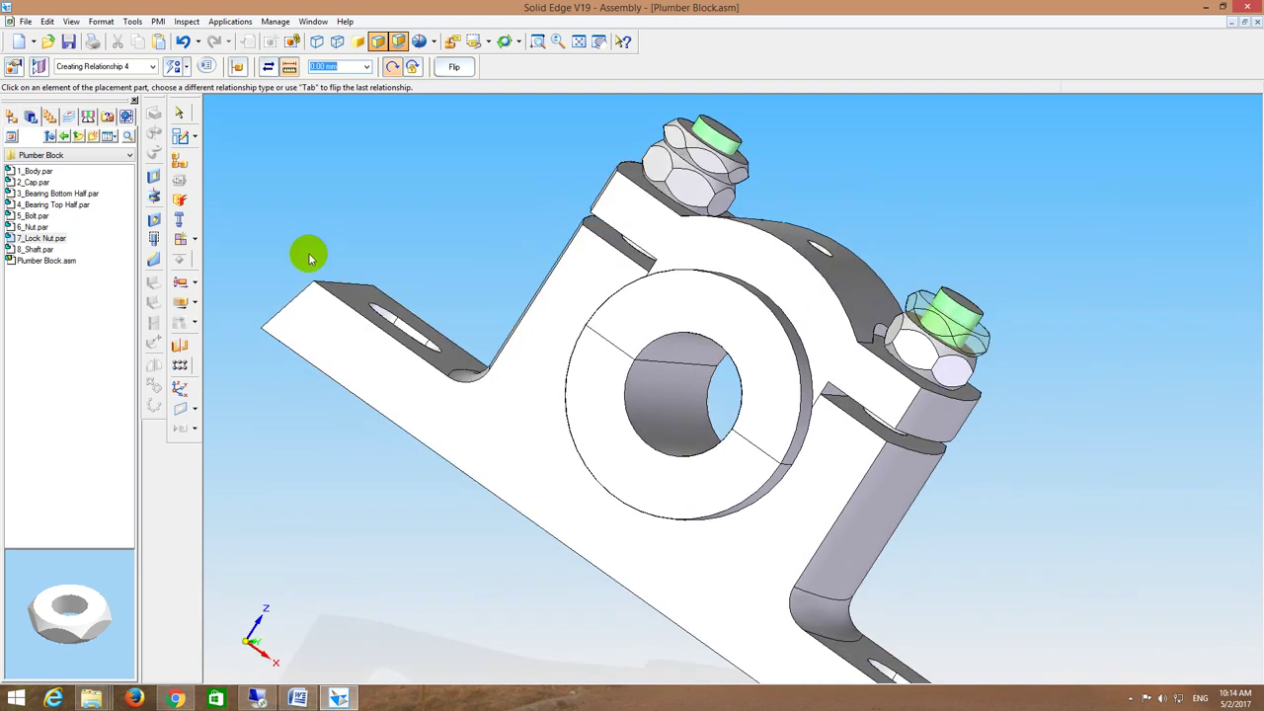
pyautogui.click(34, 250)
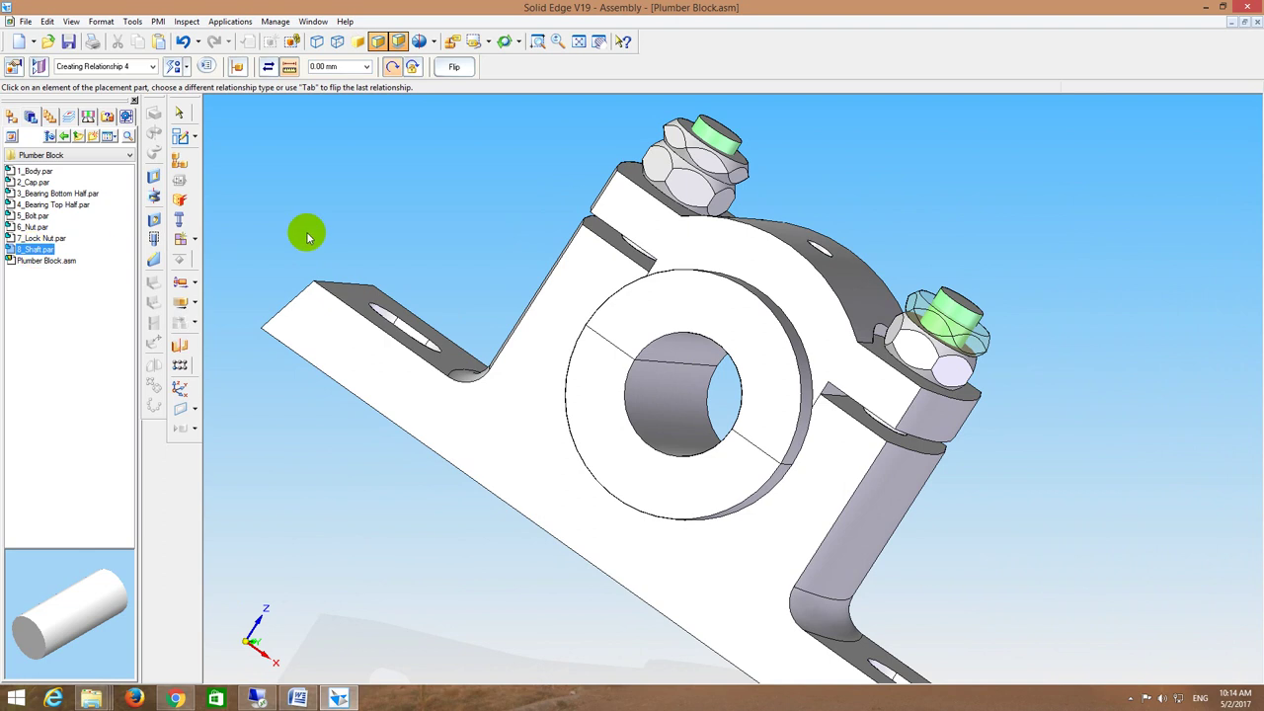
pyautogui.click(487, 41)
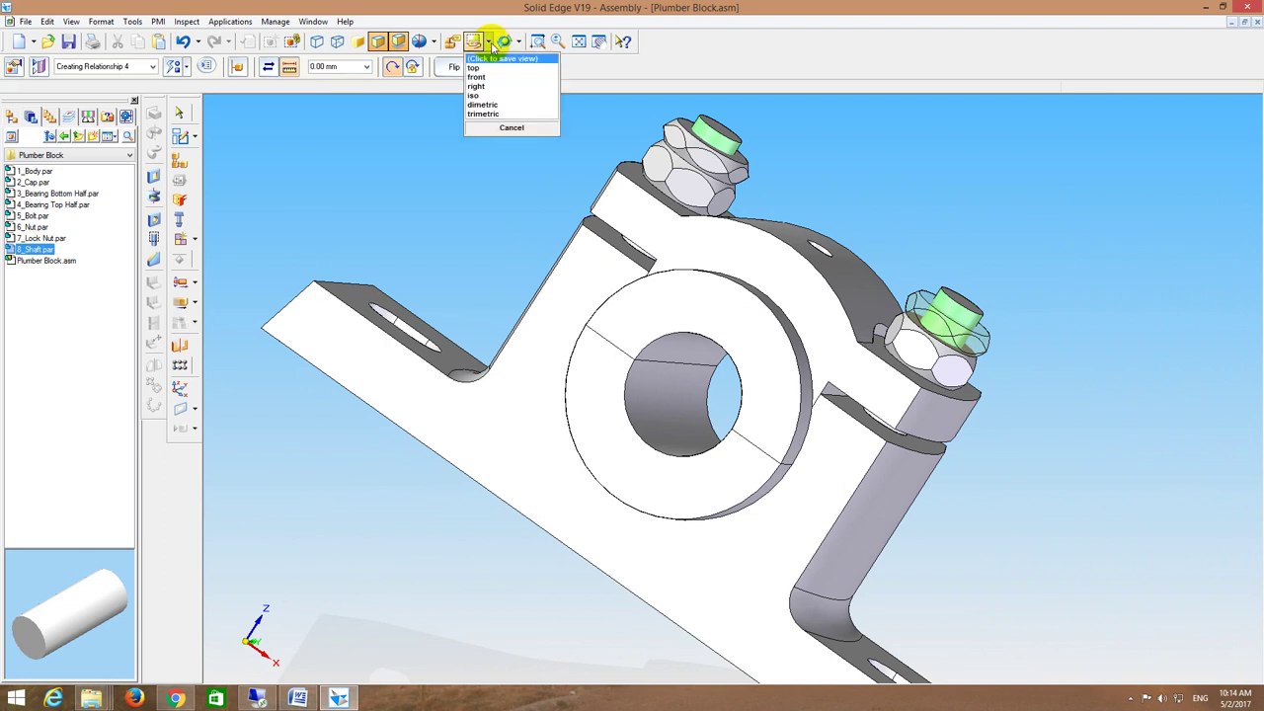
pyautogui.click(499, 98)
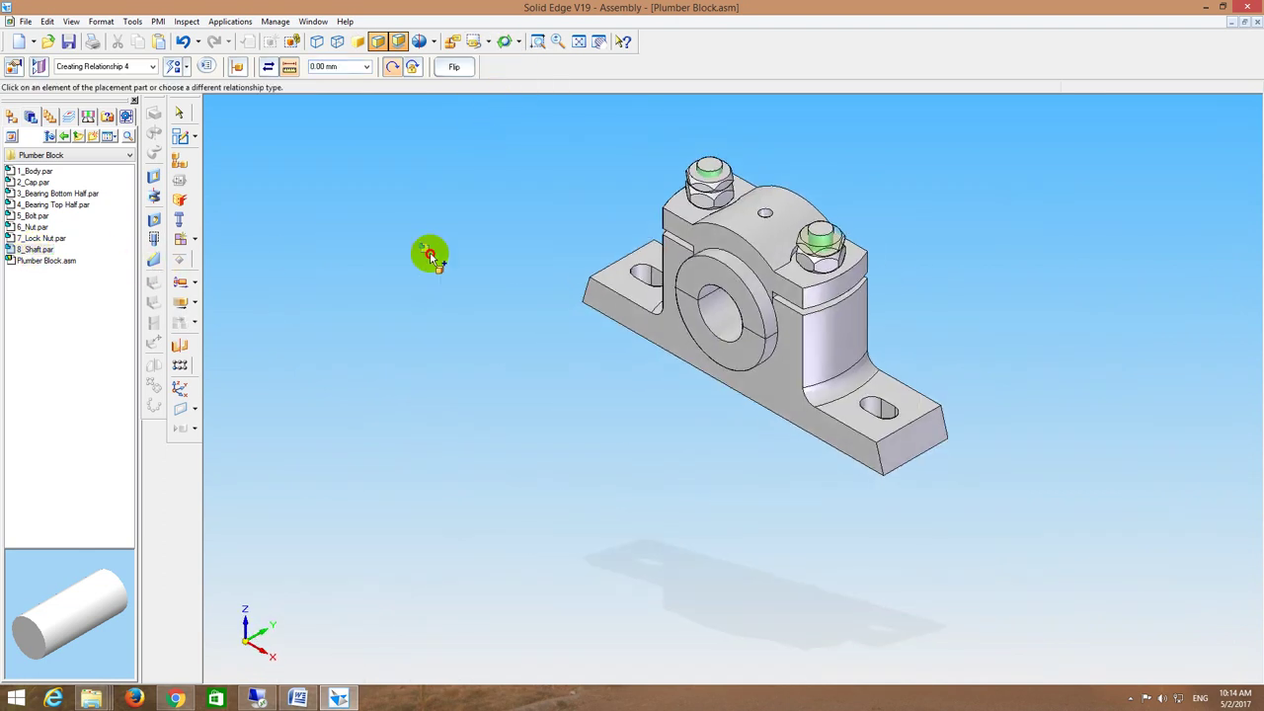
pyautogui.moveTo(430, 255); pyautogui.dragTo(432, 253)
pyautogui.click(442, 245)
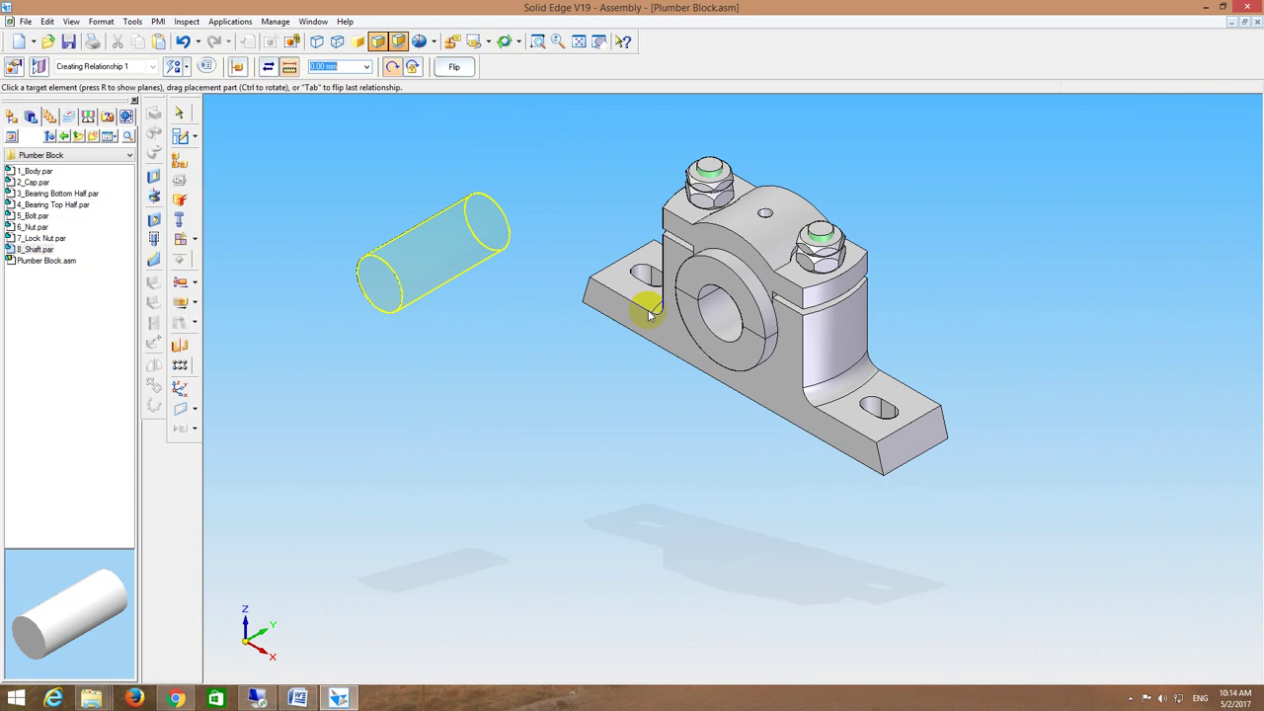
pyautogui.click(726, 329)
# Step: Slide the shaft about 45 mm along the Y axis through the bearing bore using Move Part, working in the top view
pyautogui.click(489, 42)
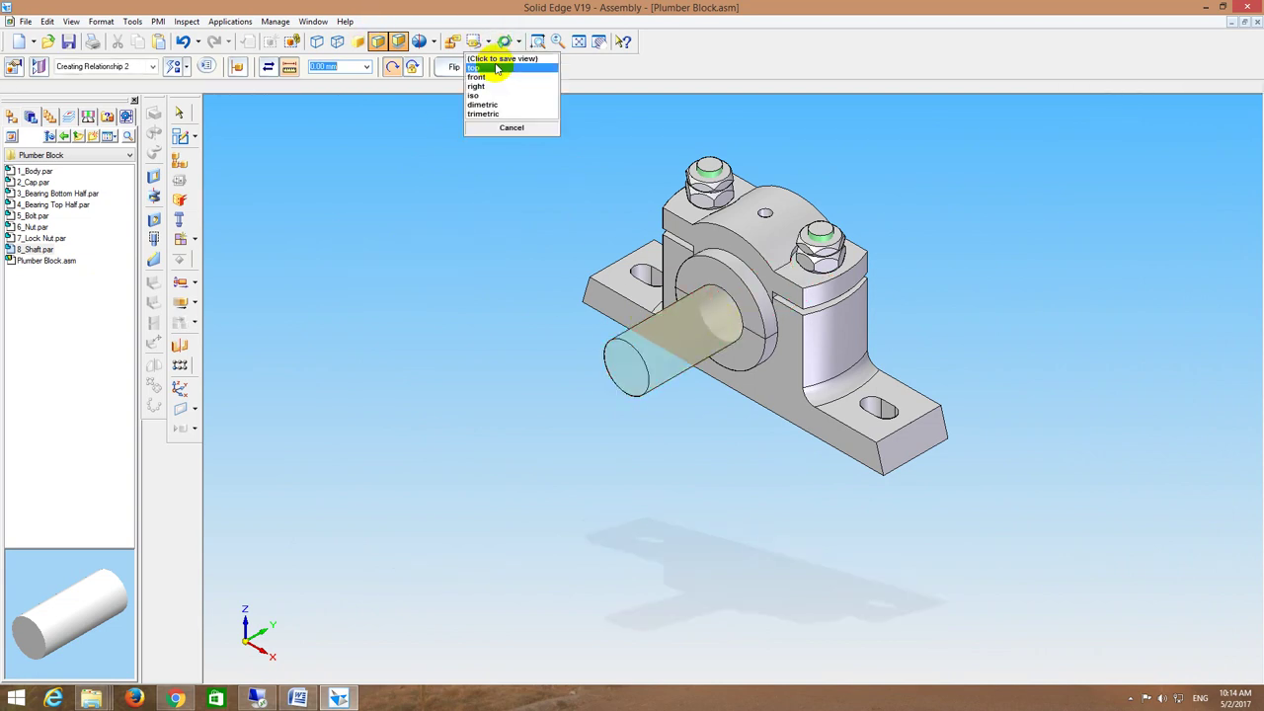
pyautogui.click(493, 68)
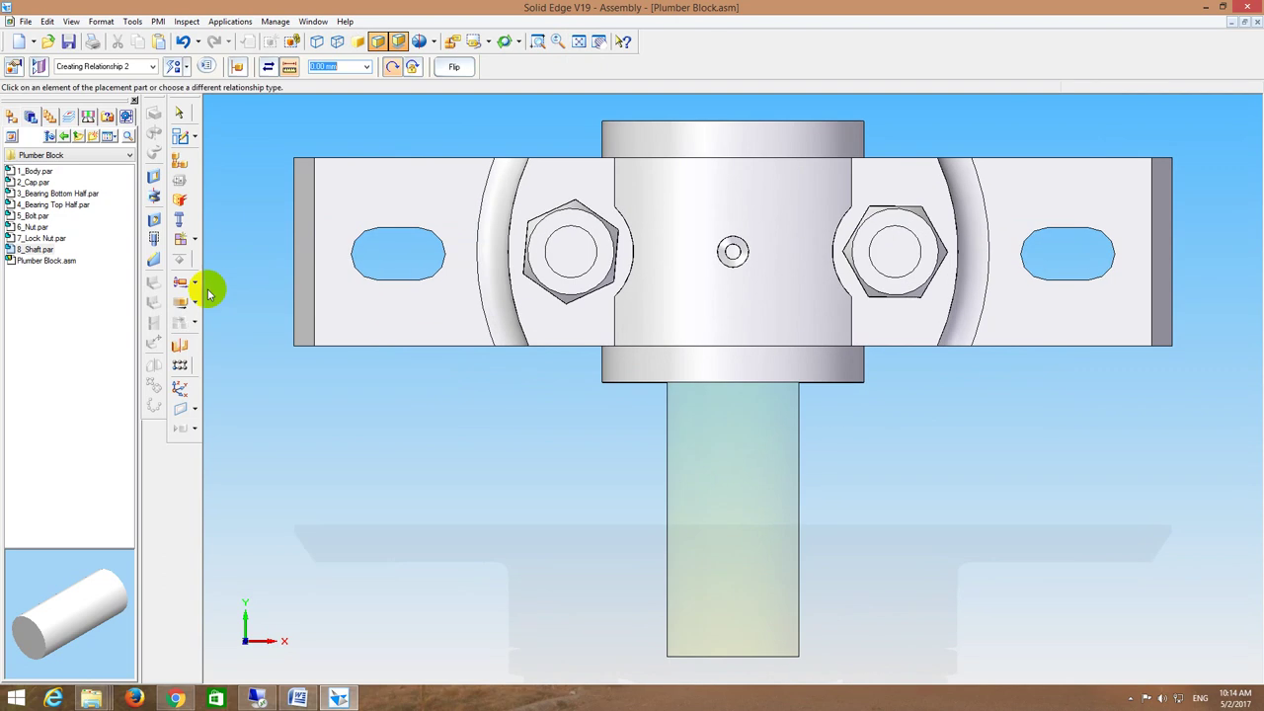
pyautogui.click(180, 308)
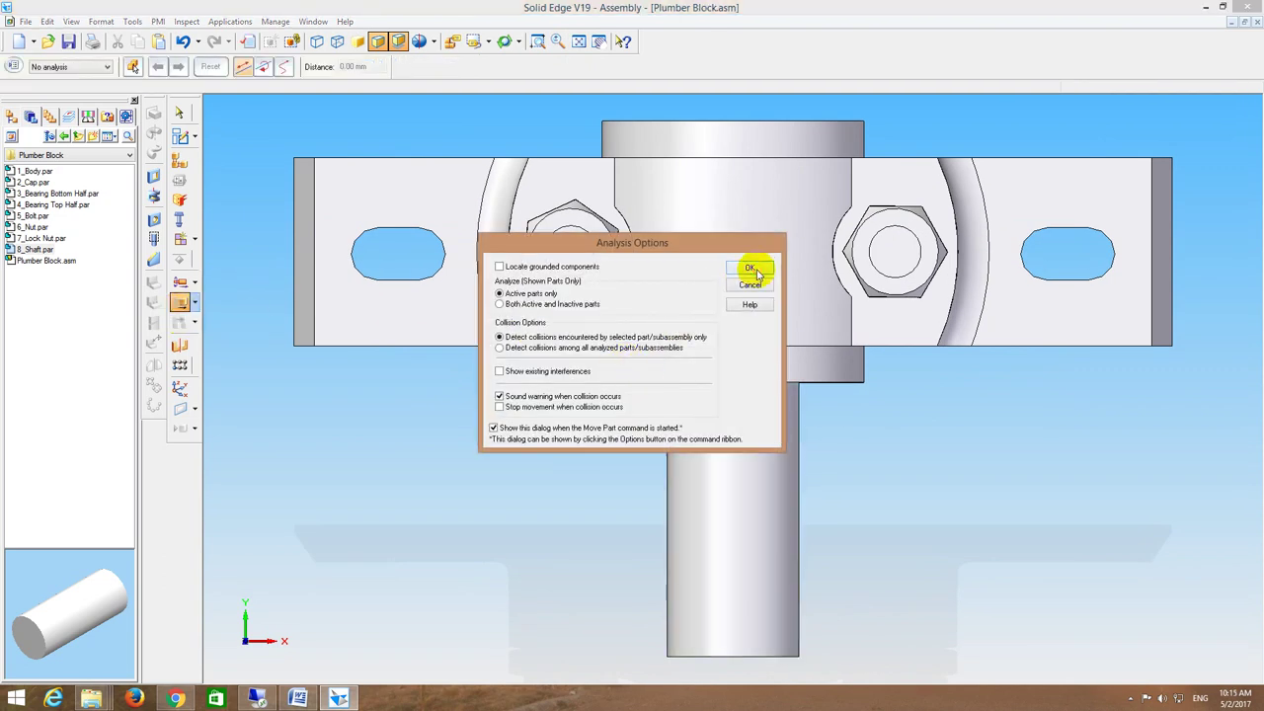
pyautogui.click(752, 271)
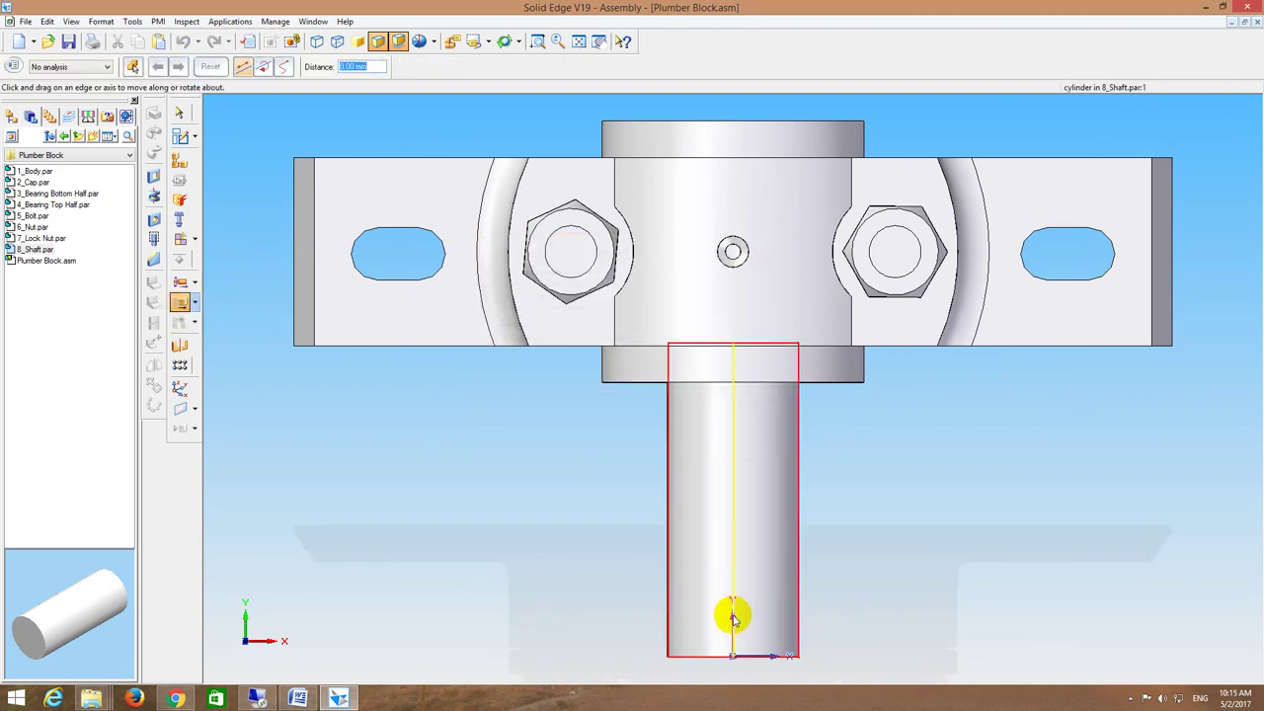
pyautogui.moveTo(733, 617); pyautogui.dragTo(729, 383)
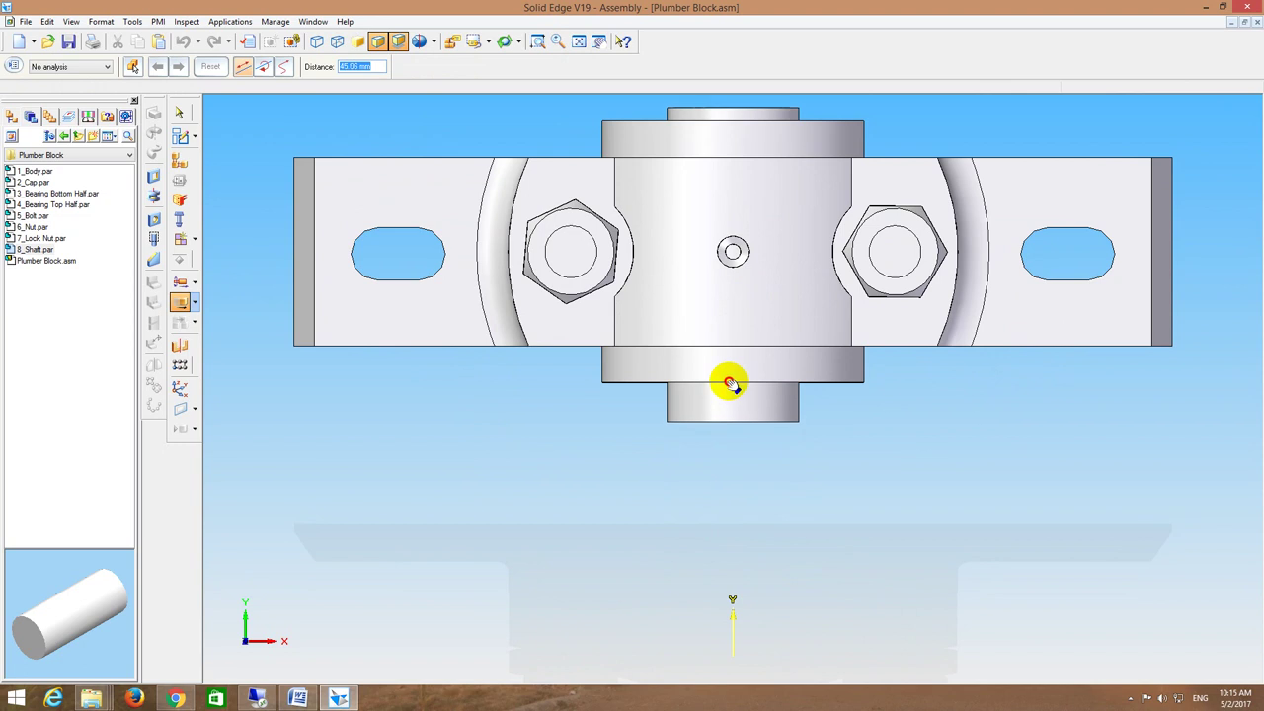
# Step: Nudge the shaft about 1.5 mm farther in the +Y direction to balance its protrusion on both sides of the bearing
pyautogui.click(579, 42)
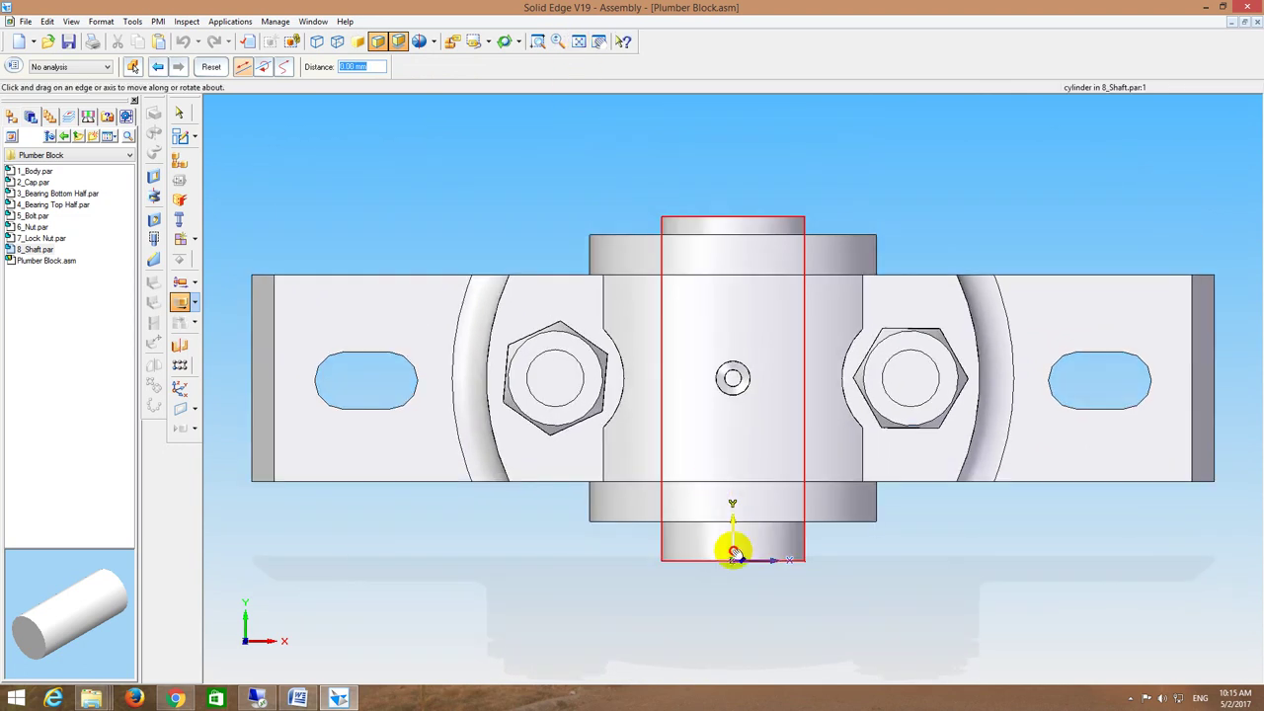
pyautogui.moveTo(734, 552); pyautogui.dragTo(735, 546)
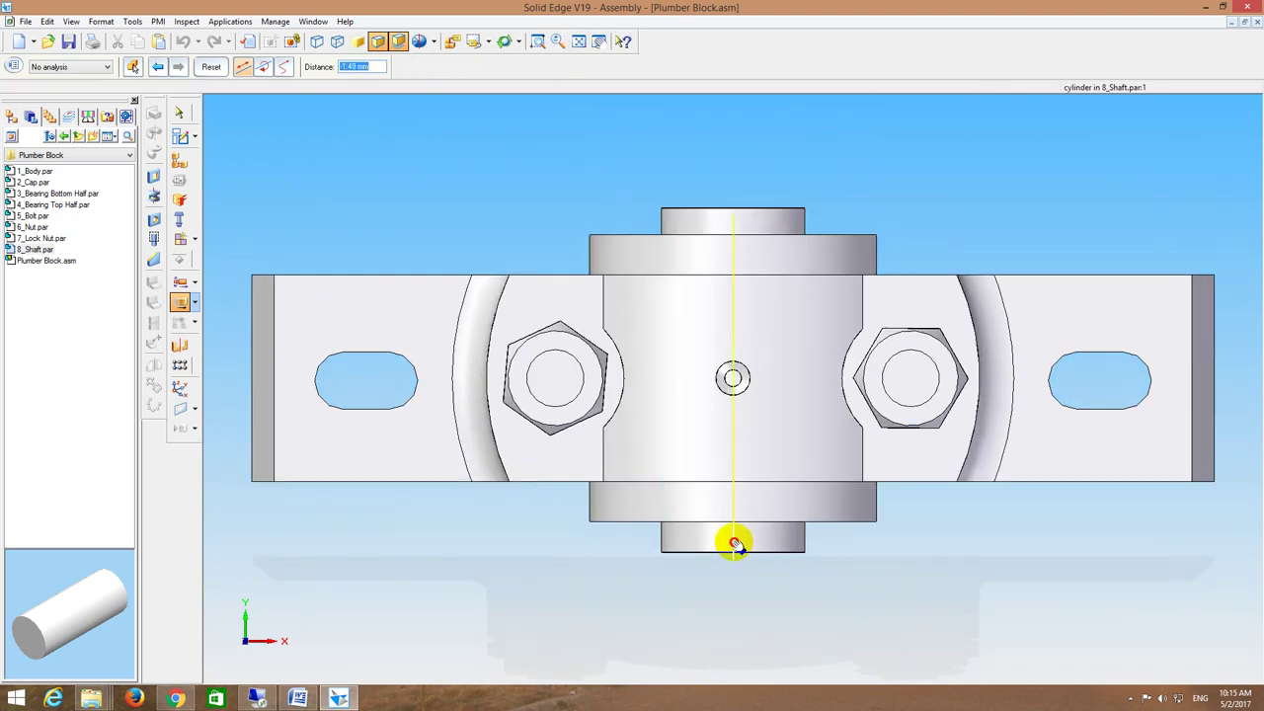
pyautogui.click(553, 150)
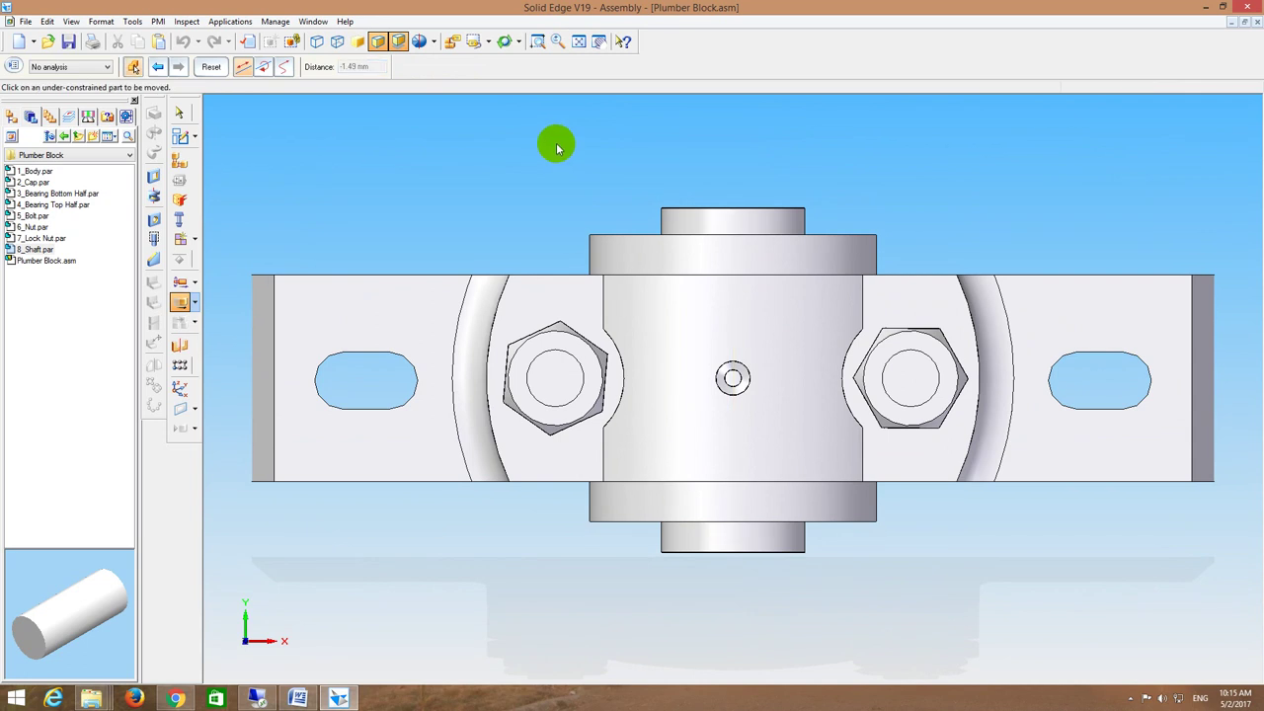
# Step: Examine the complete assembly in a fitted isometric view and end the Move Part command
pyautogui.click(578, 50)
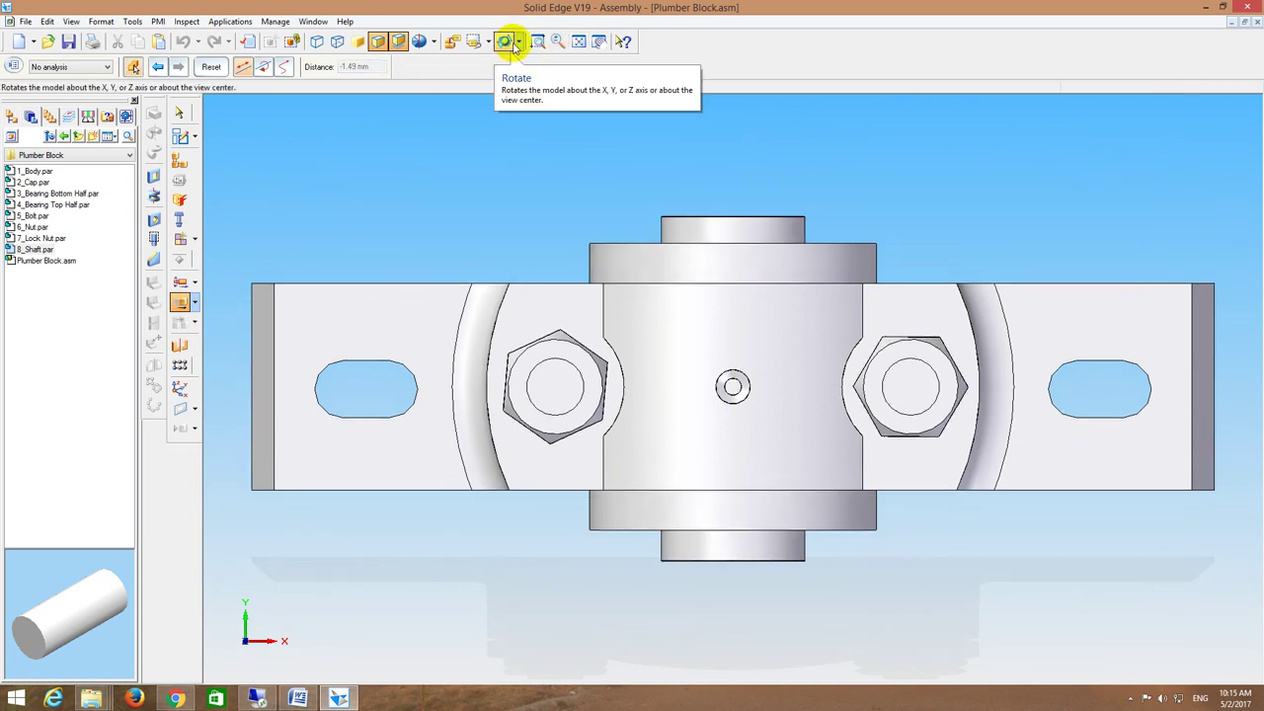
pyautogui.click(519, 45)
pyautogui.click(482, 41)
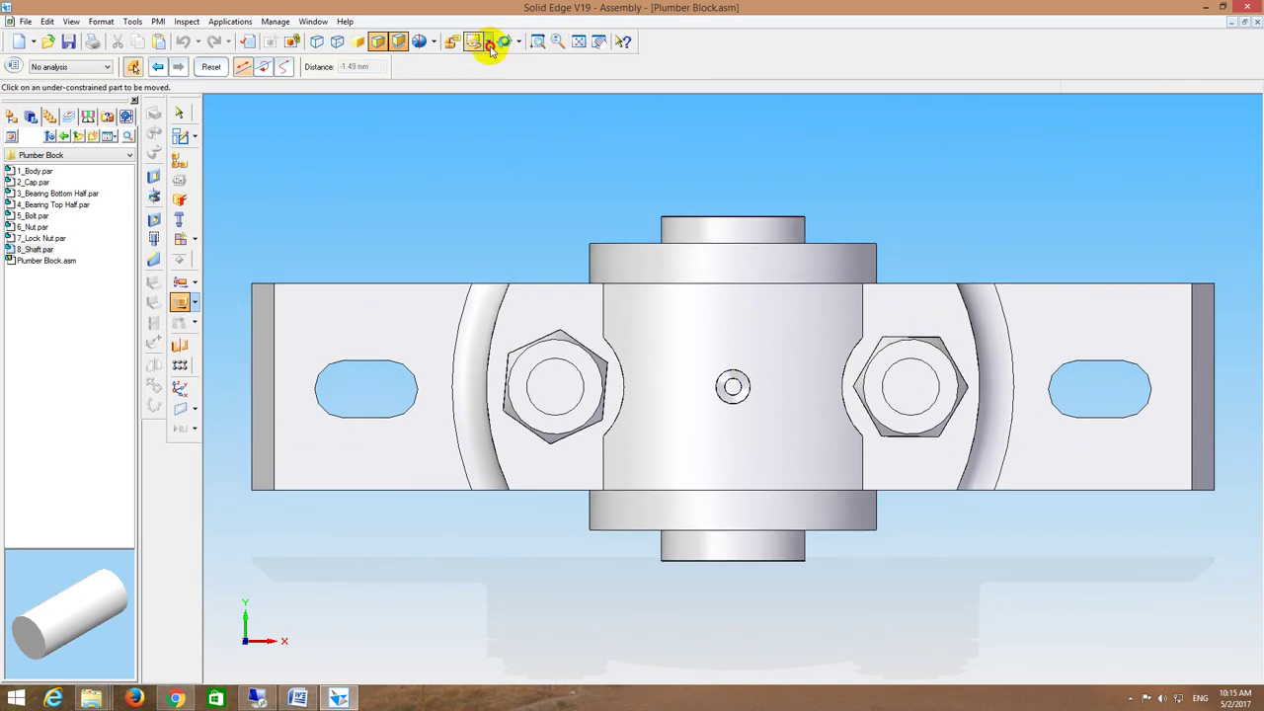
pyautogui.click(482, 42)
pyautogui.click(478, 95)
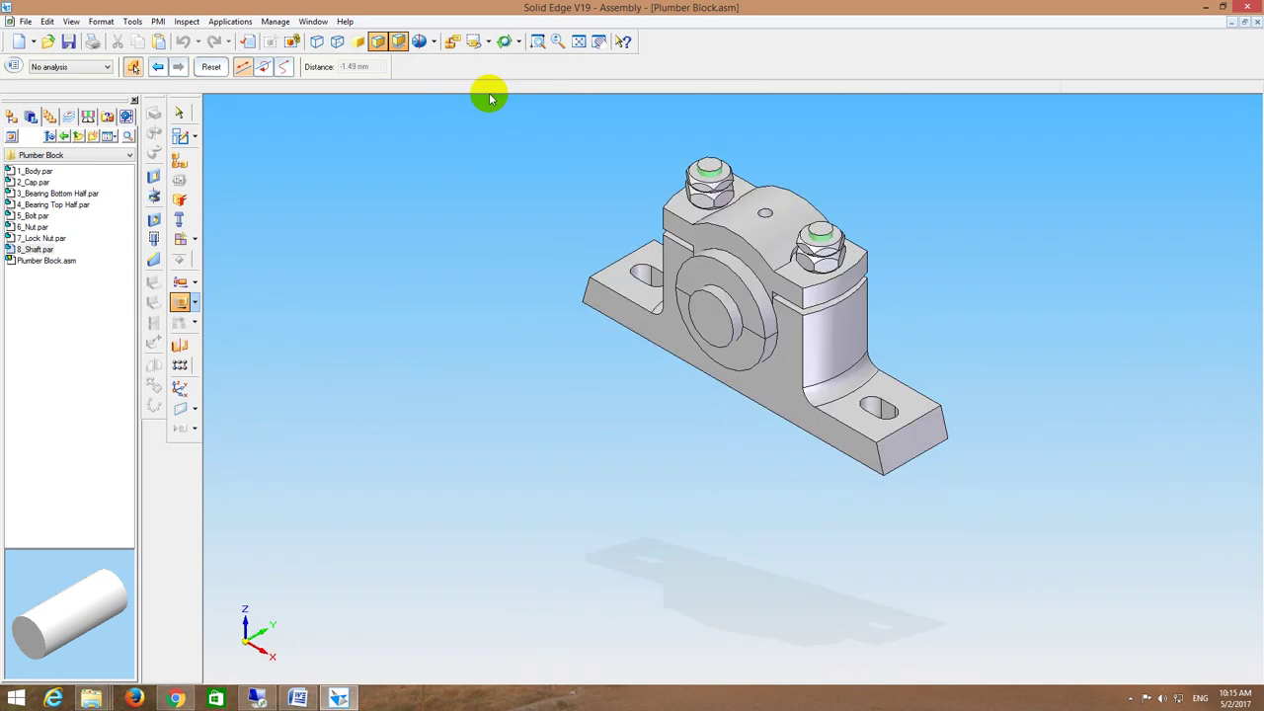
pyautogui.click(577, 42)
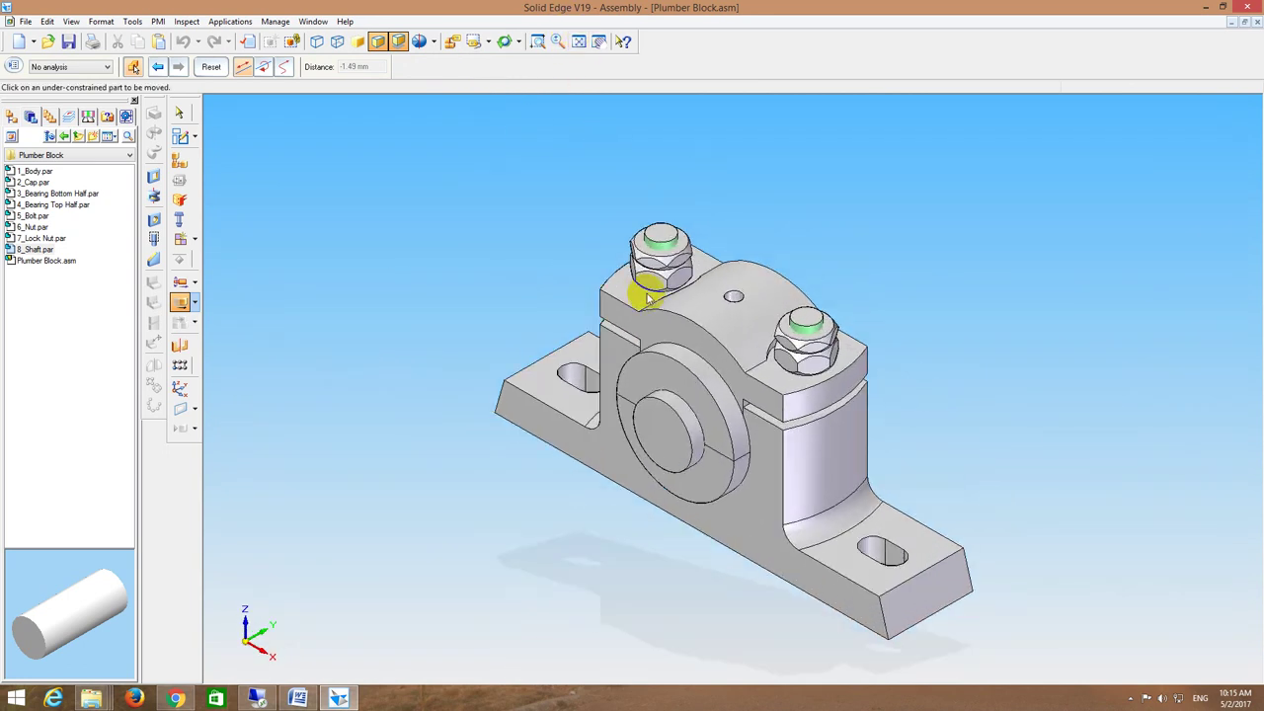
pyautogui.rightClick(633, 285)
pyautogui.click(726, 287)
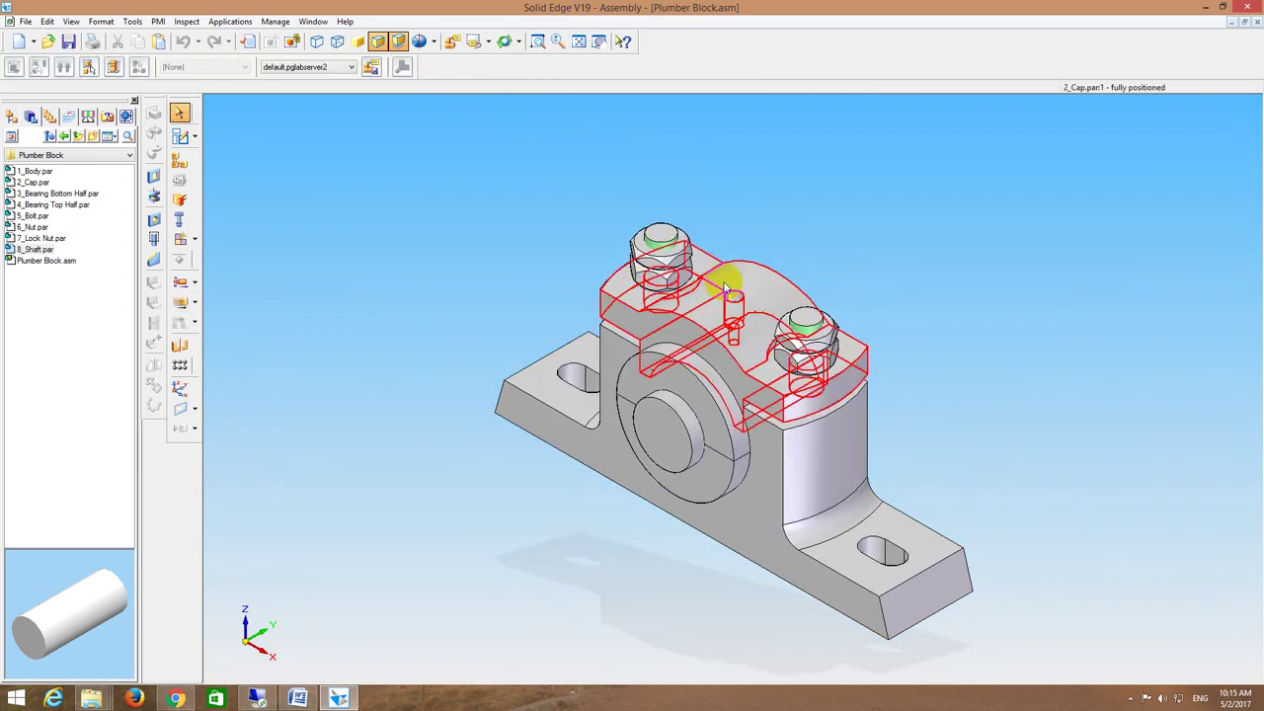
# Step: Start a PMI section view with the top end face of the +X bolt as its sketch plane
pyautogui.click(999, 235)
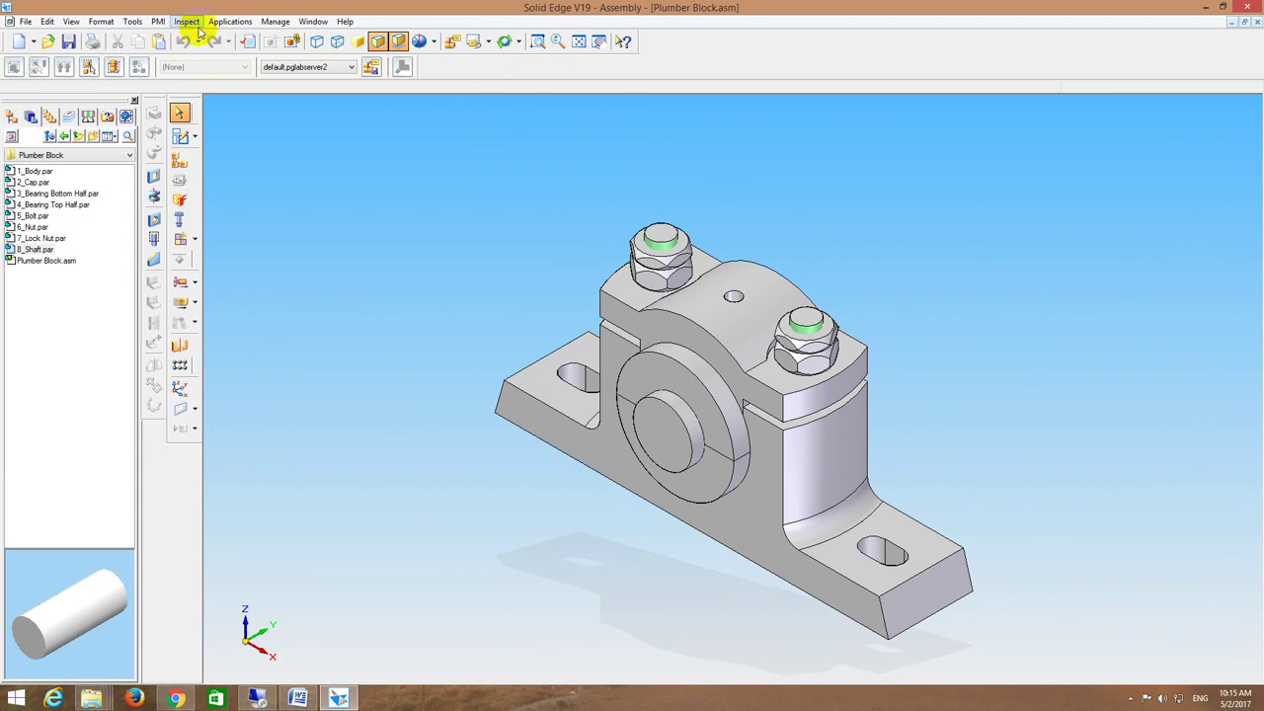
pyautogui.click(158, 21)
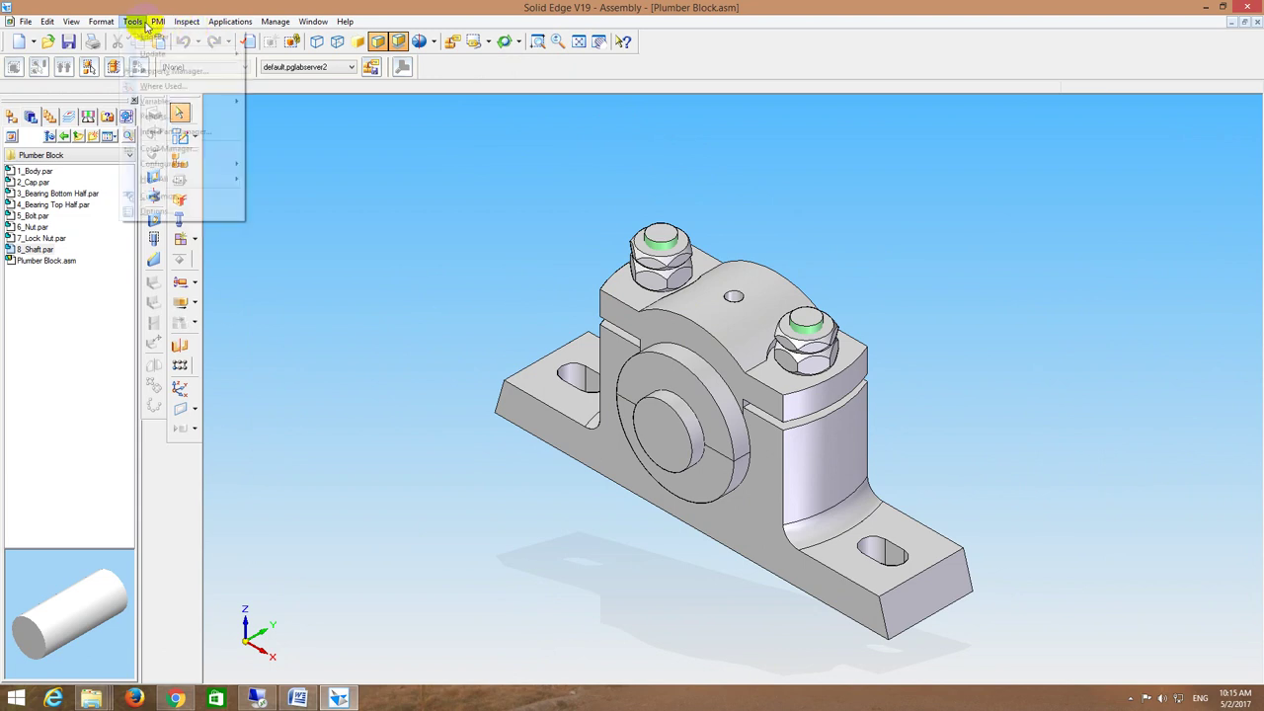
pyautogui.click(181, 305)
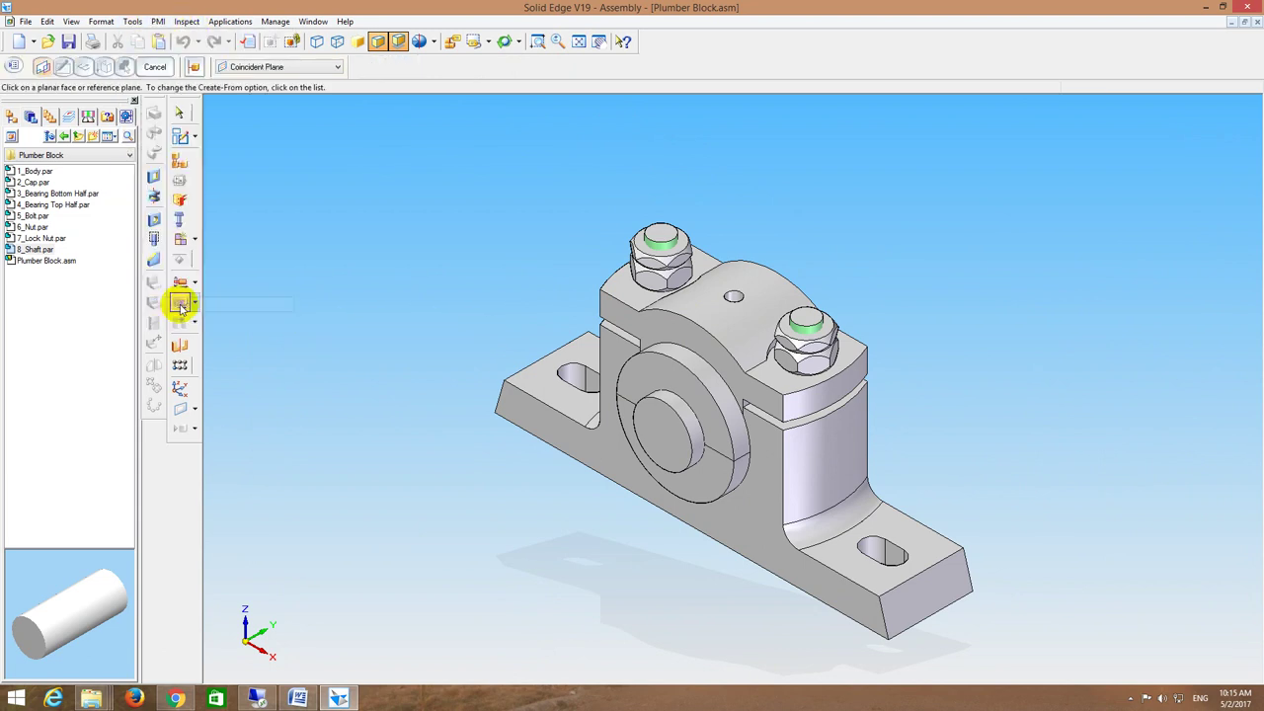
pyautogui.click(806, 323)
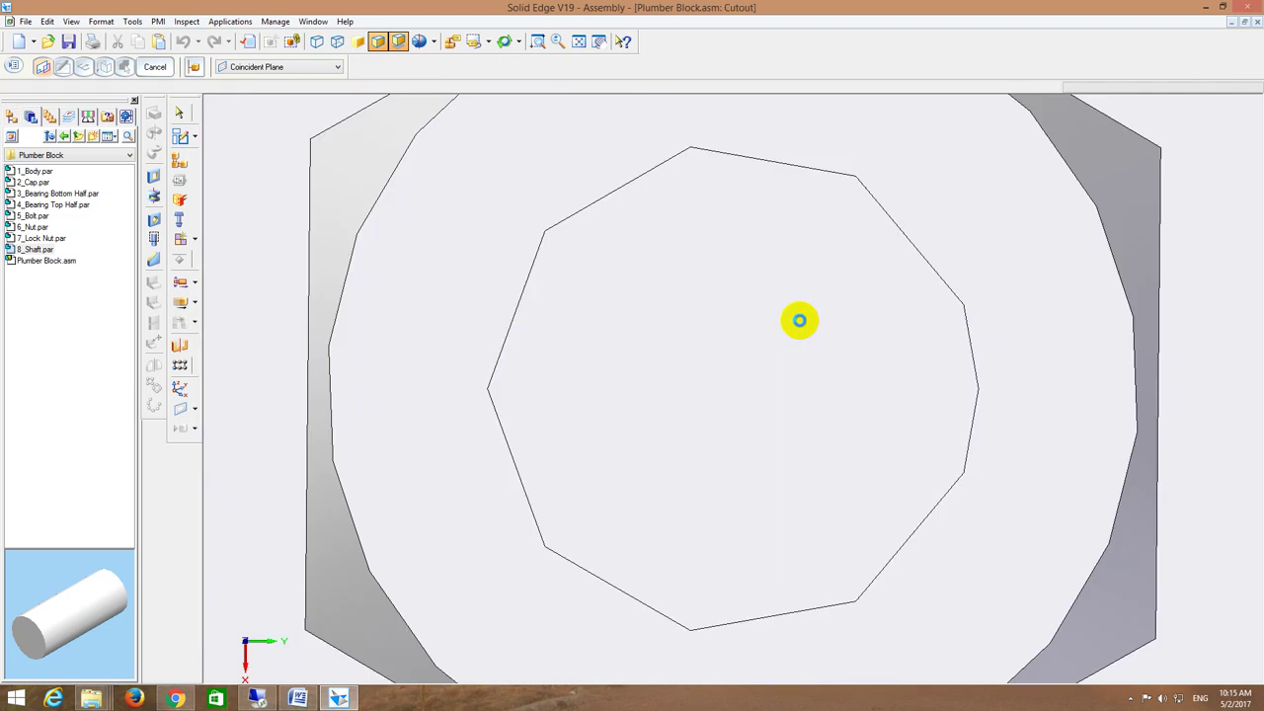
pyautogui.click(582, 41)
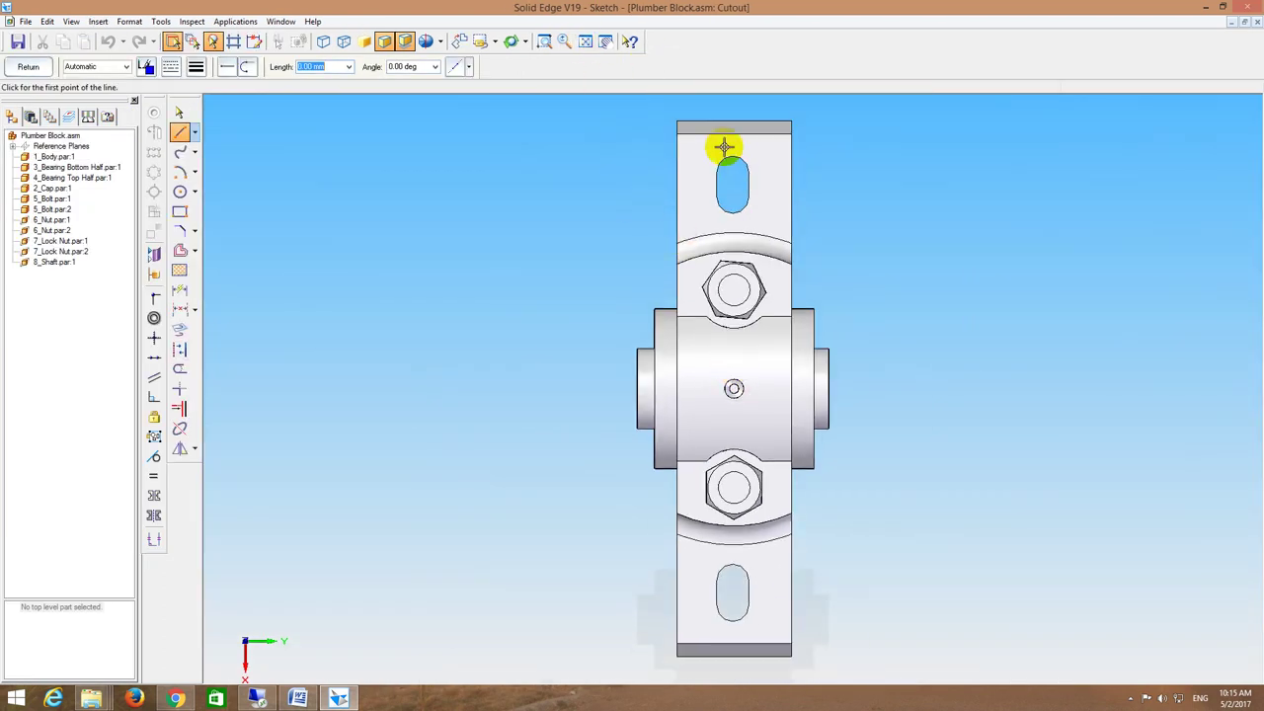
# Step: Draw a reference line corner to corner along the body's outer end edge at the -X side
pyautogui.click(180, 132)
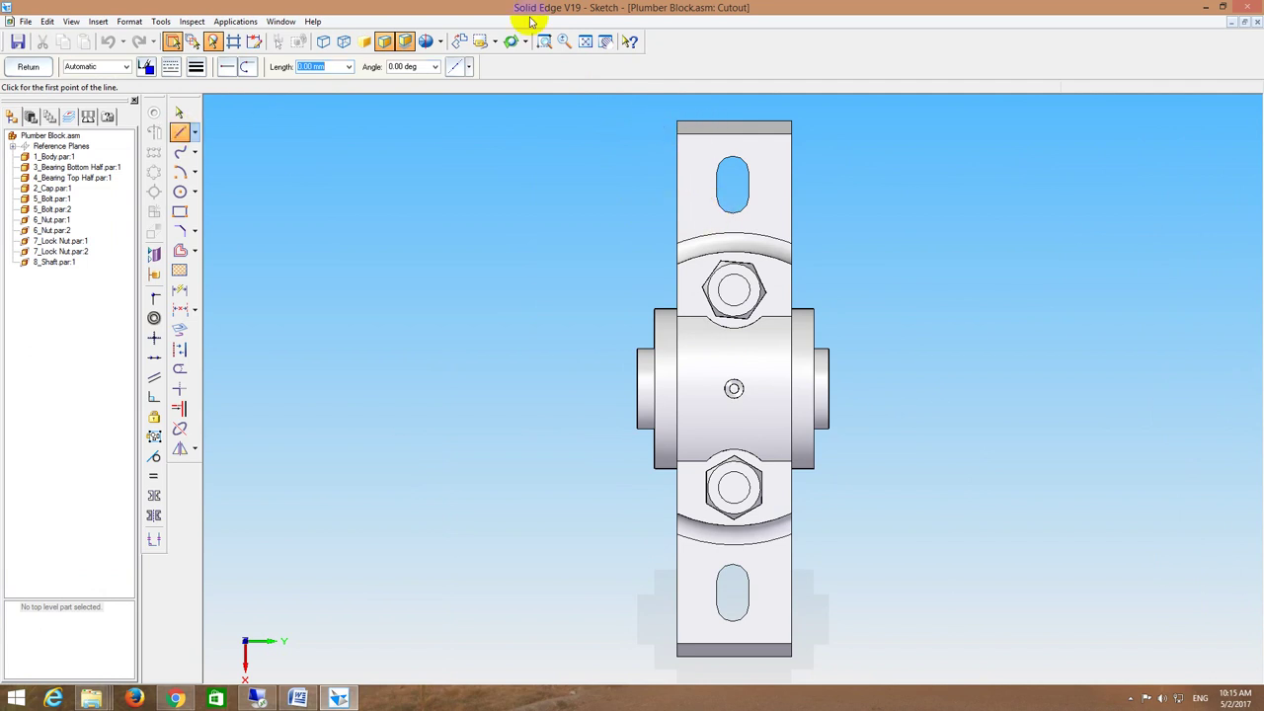
pyautogui.click(544, 42)
pyautogui.moveTo(672, 114); pyautogui.dragTo(789, 132)
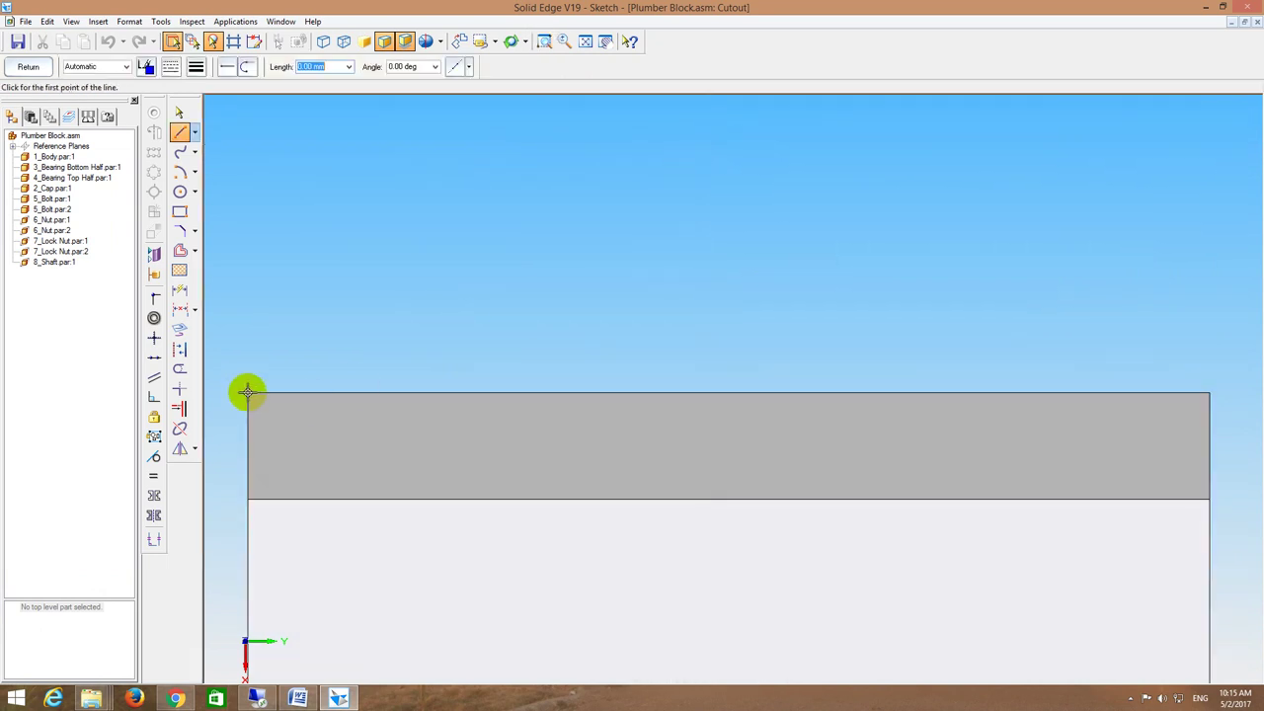
pyautogui.click(247, 392)
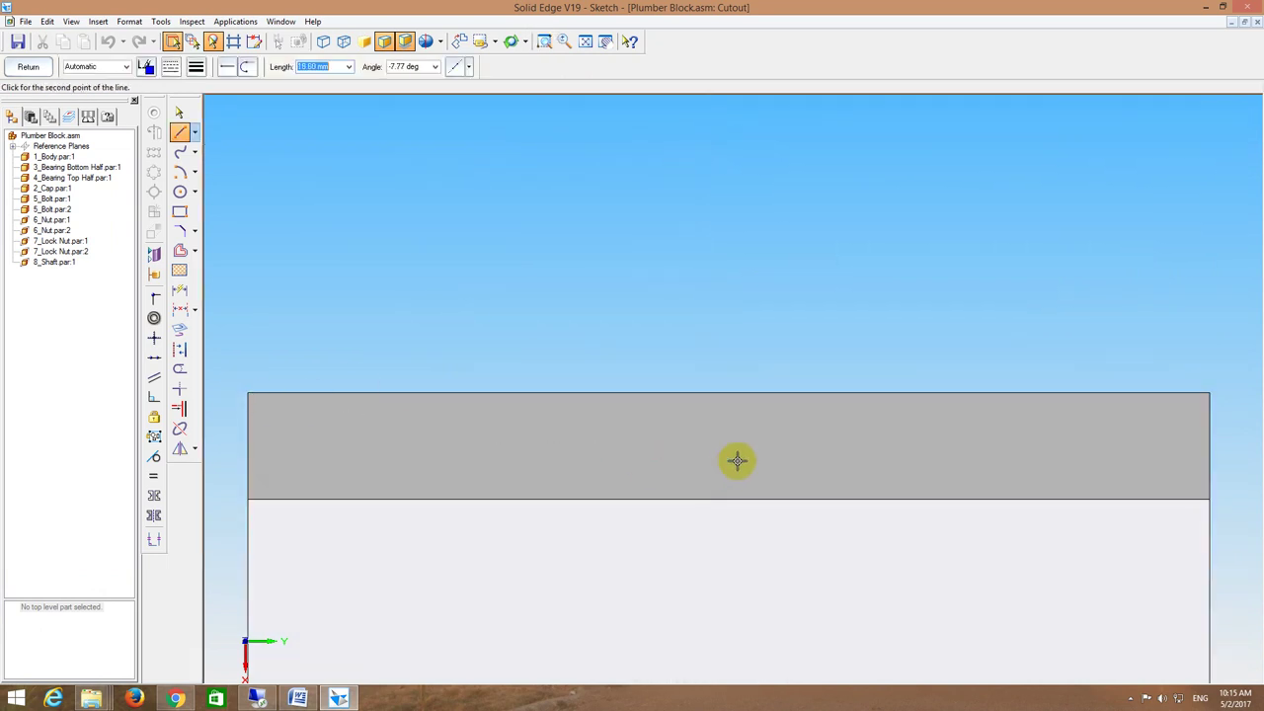
pyautogui.click(1209, 393)
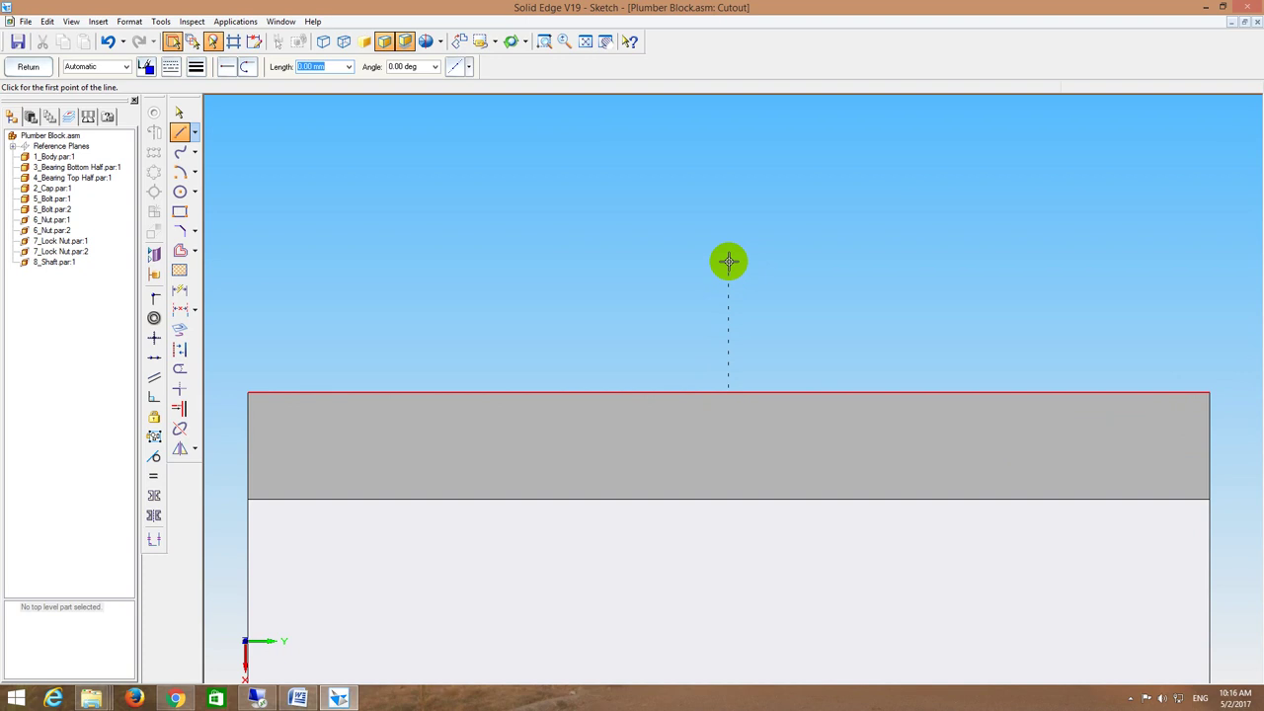
# Step: Sketch a closed seven-sided profile on the -Y side, its straight edge running through the block's centre and past both ends
pyautogui.click(586, 41)
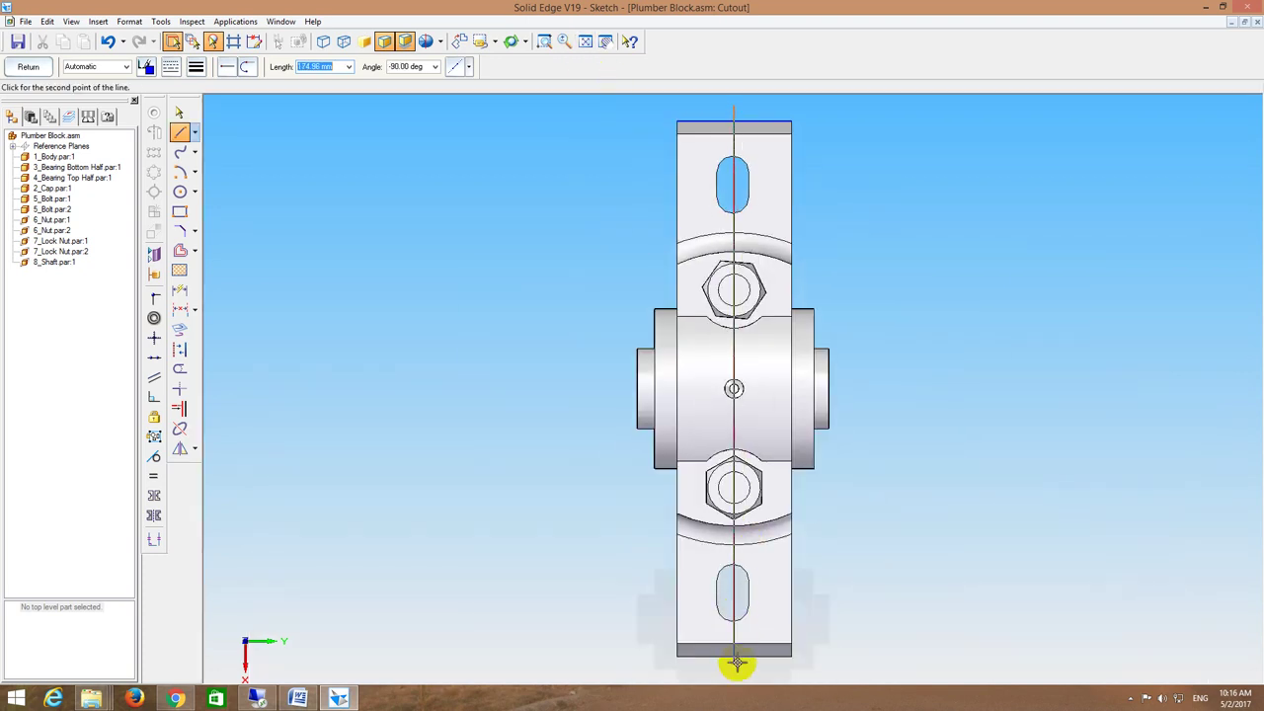
pyautogui.click(733, 671)
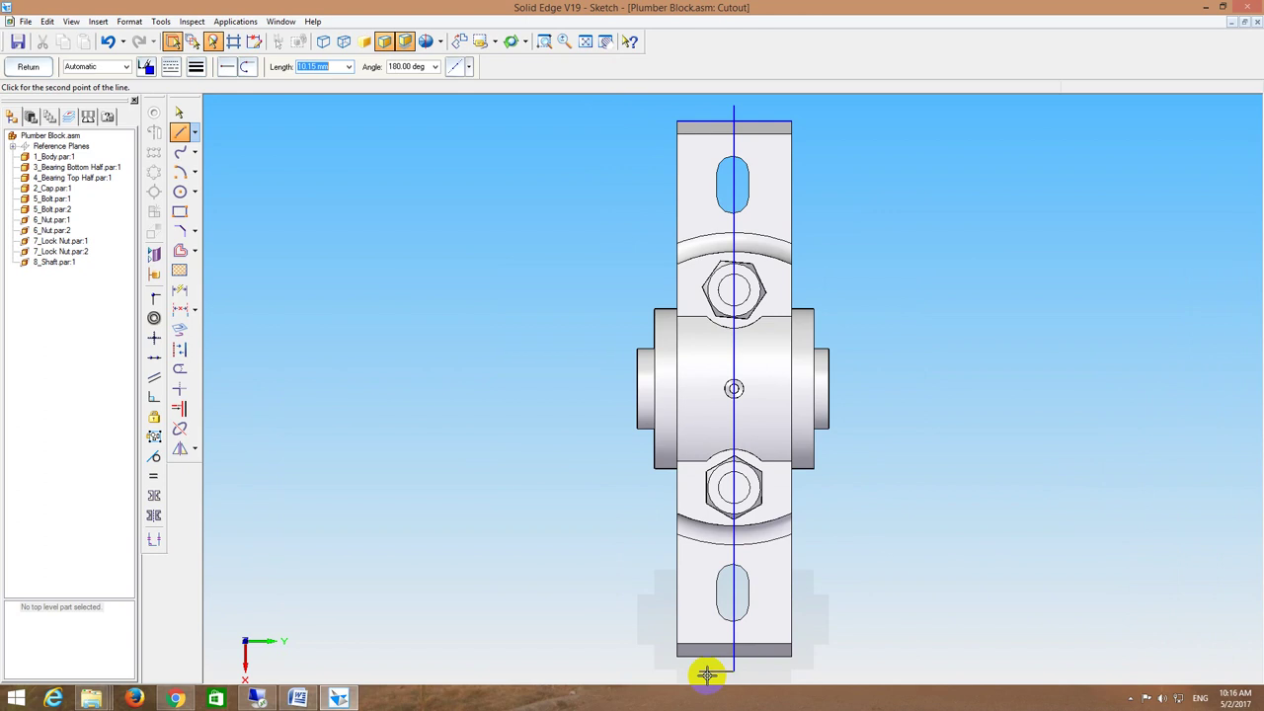
pyautogui.click(620, 663)
pyautogui.click(519, 539)
pyautogui.click(505, 360)
pyautogui.click(545, 173)
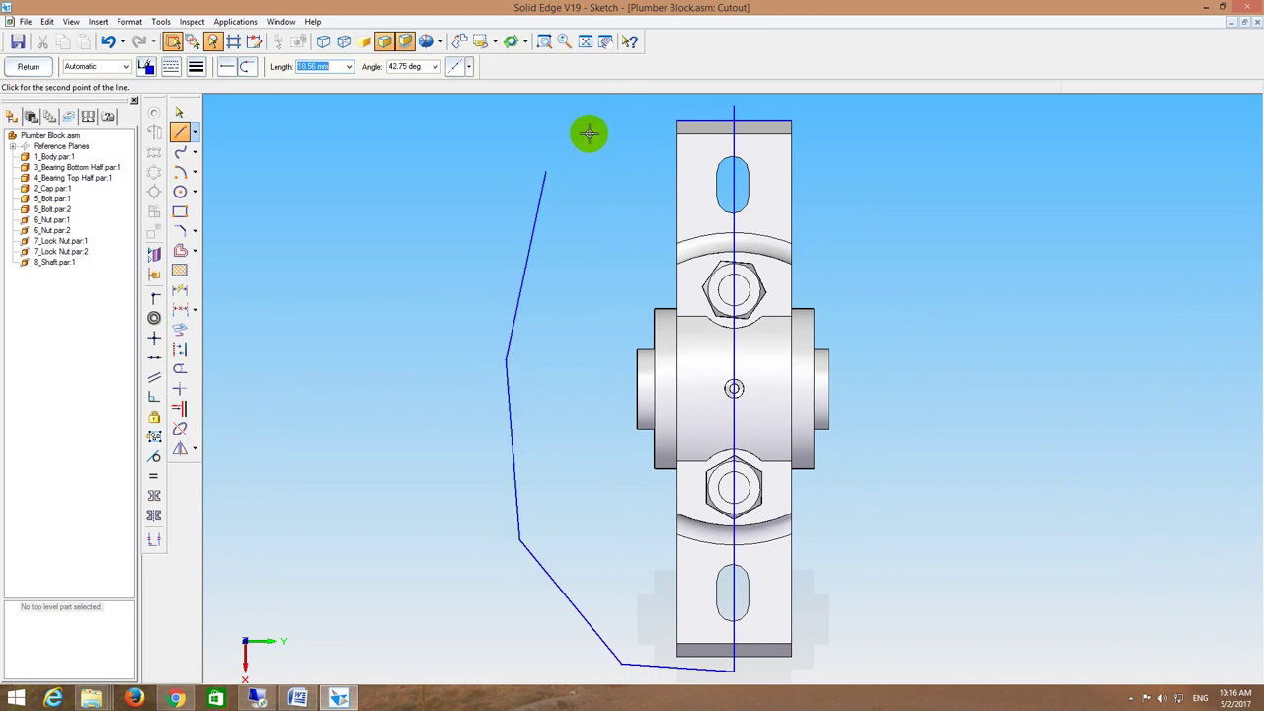
pyautogui.click(589, 126)
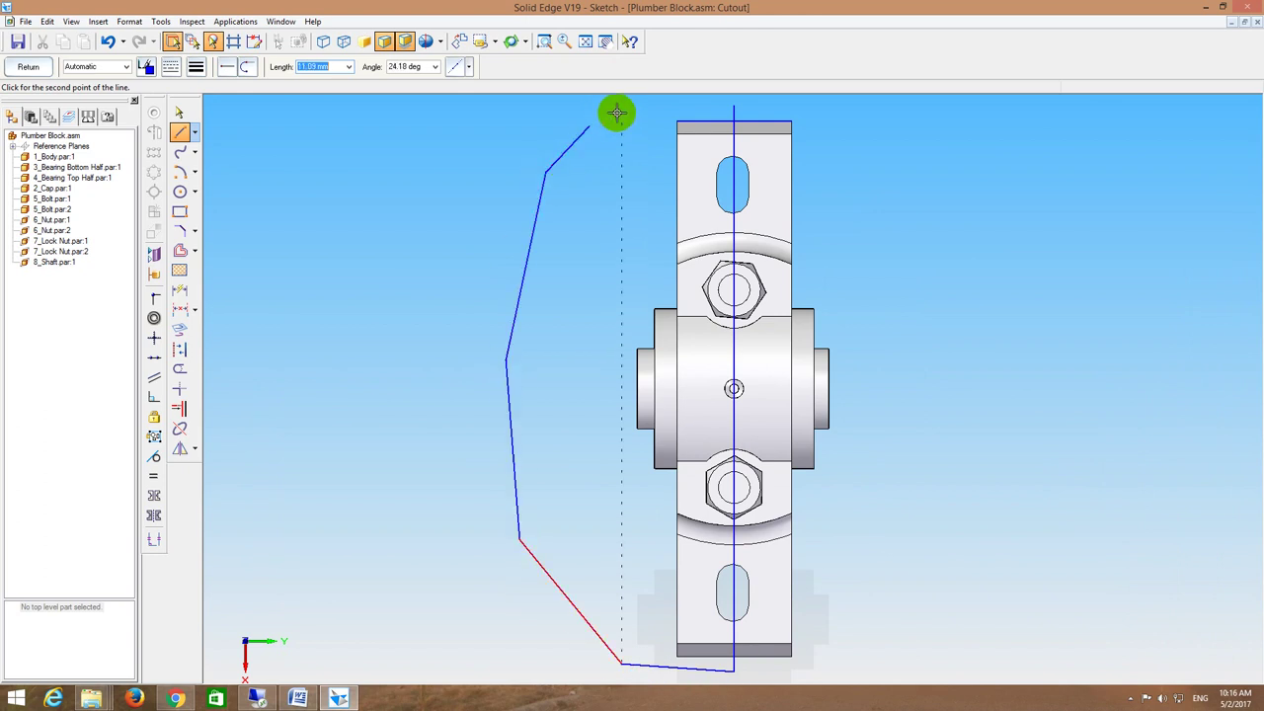
pyautogui.click(733, 105)
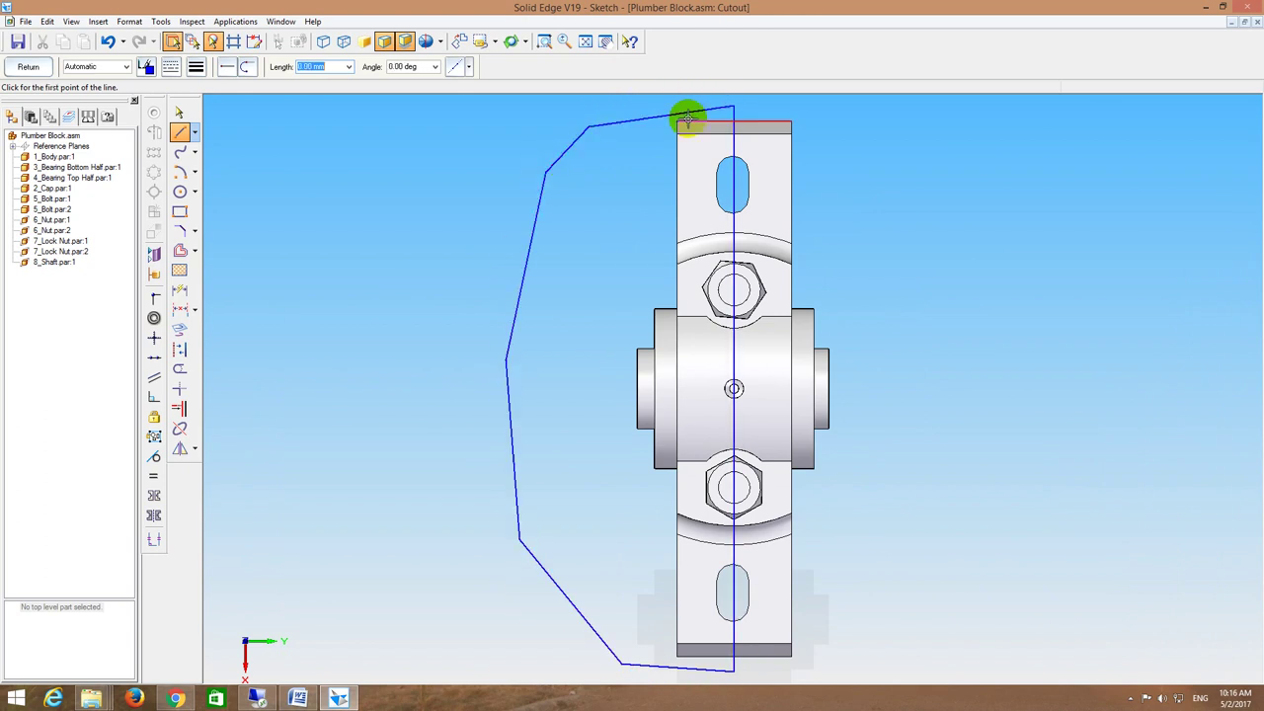
# Step: Delete the reference line along the body's end edge and finish the section profile sketch
pyautogui.click(35, 71)
pyautogui.click(67, 172)
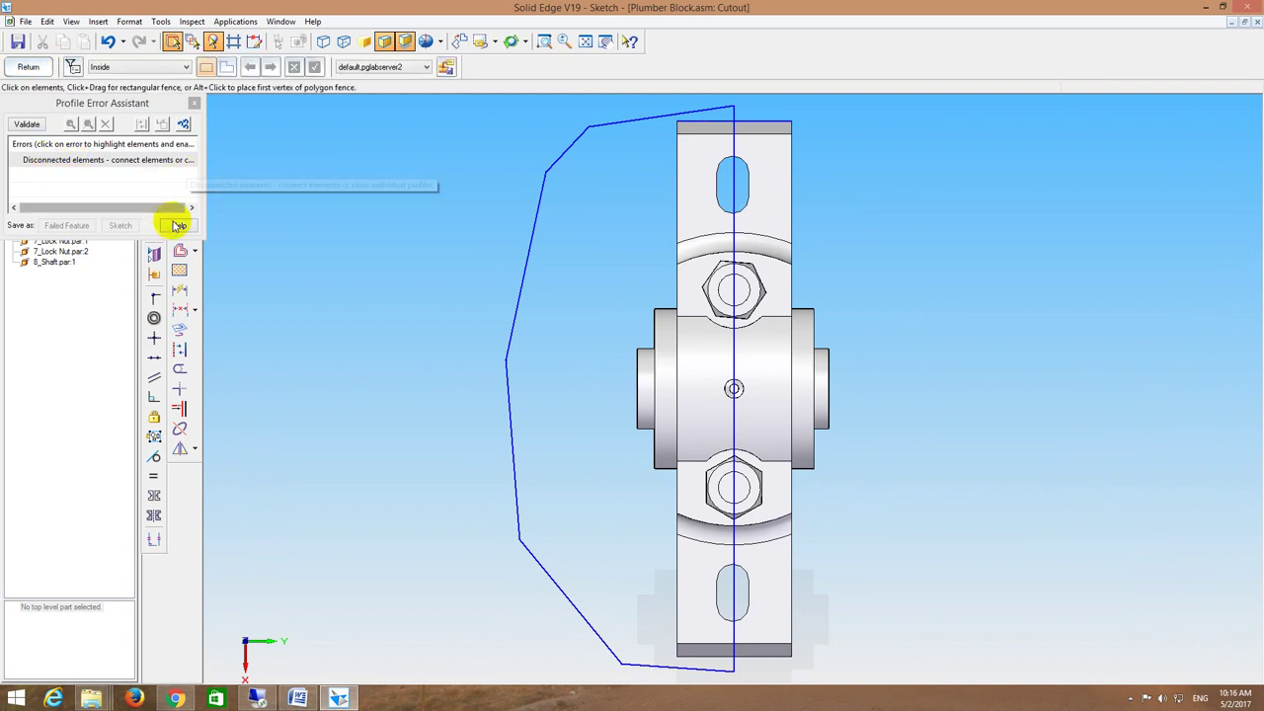
pyautogui.click(191, 106)
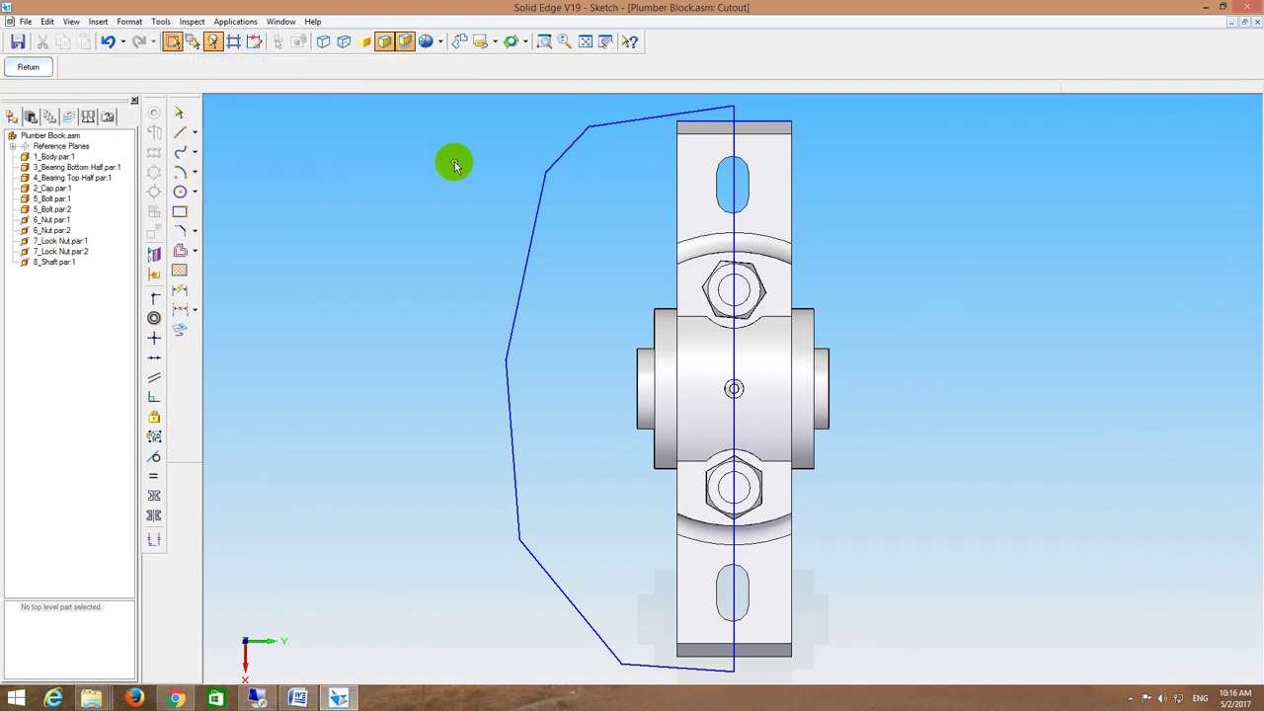
pyautogui.click(715, 125)
pyautogui.click(643, 166)
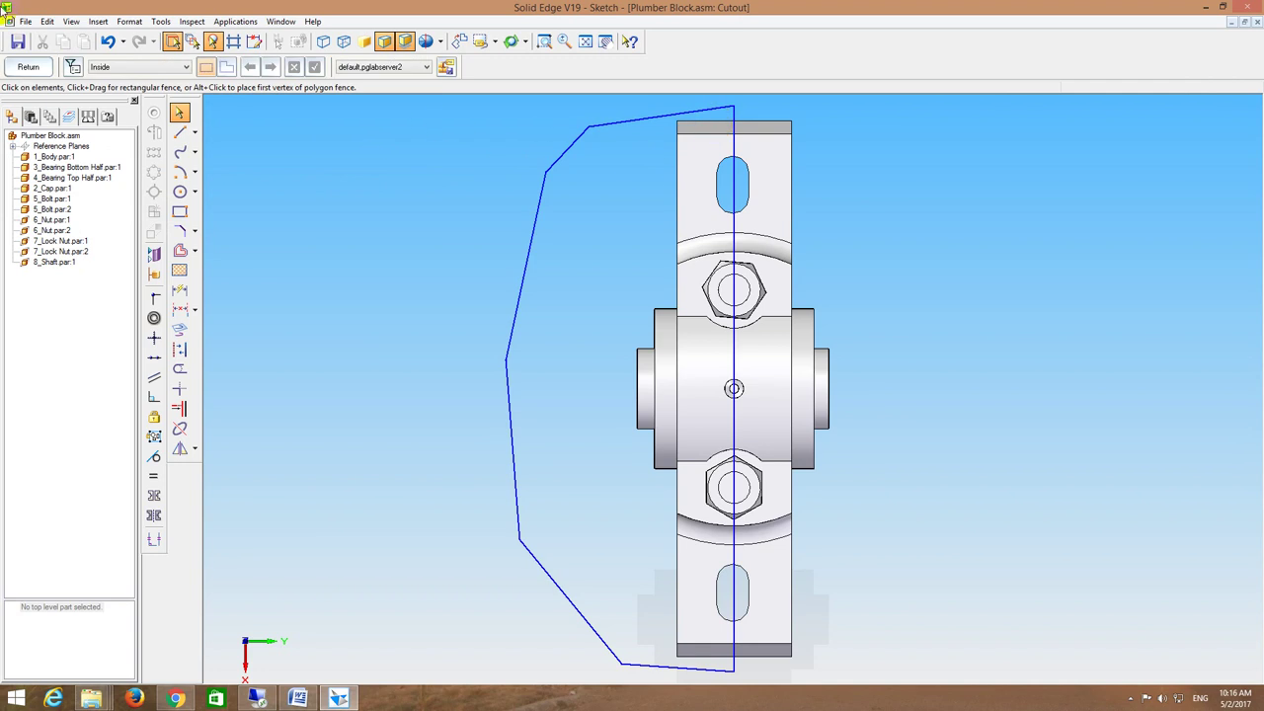
pyautogui.click(30, 67)
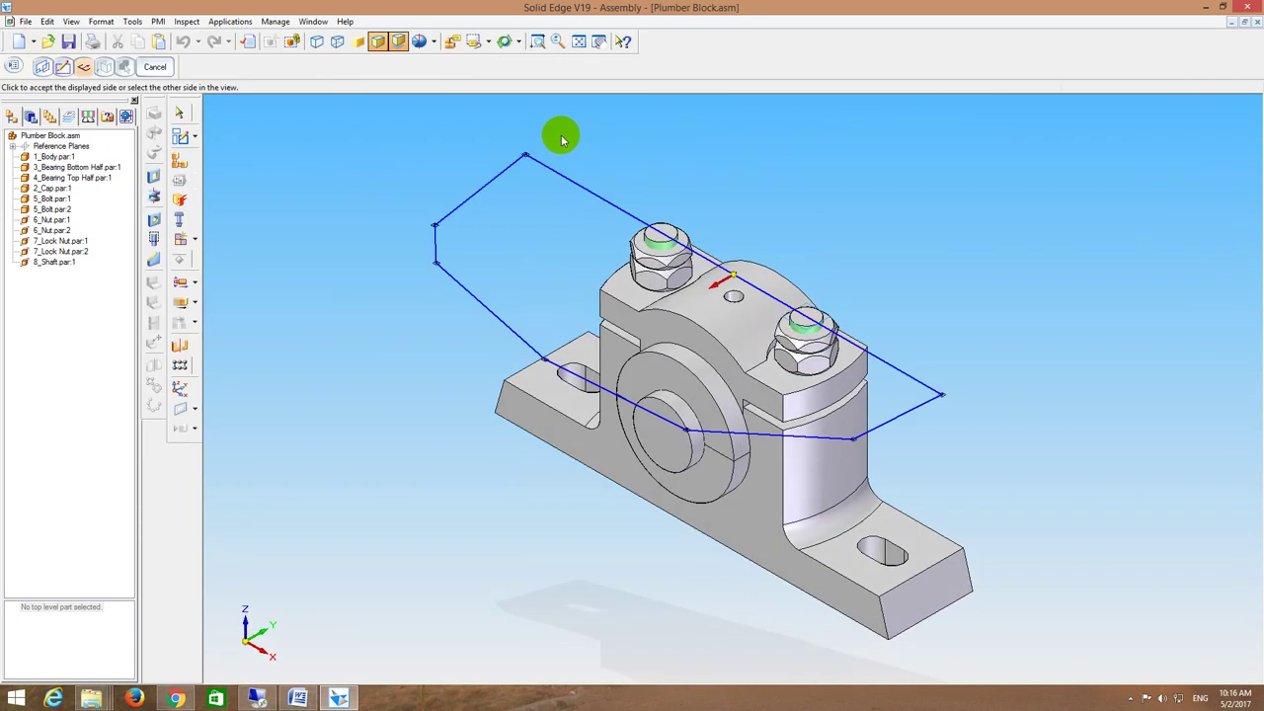
# Step: Cut all parts inside the profile, extending the section from the bolt tops to below the body's base, and preview it
pyautogui.moveTo(560, 140); pyautogui.dragTo(589, 279, button='middle')
pyautogui.click(550, 298)
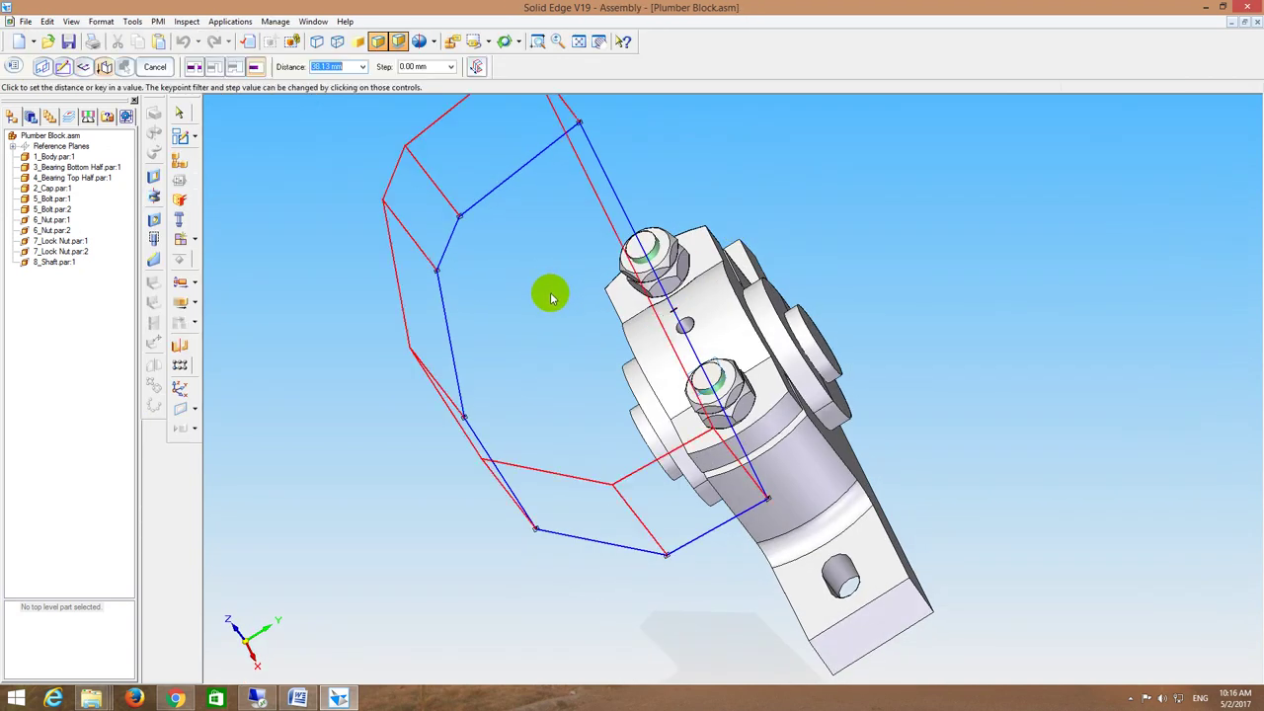
pyautogui.click(485, 41)
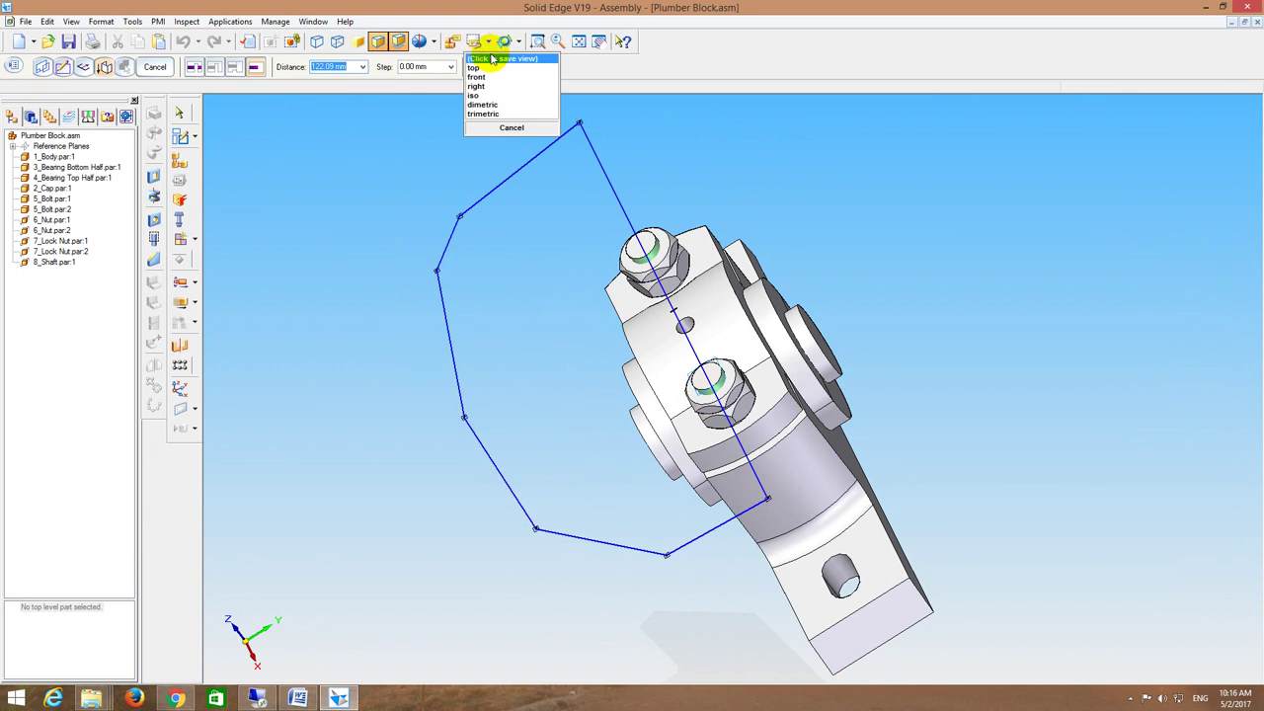
pyautogui.click(486, 75)
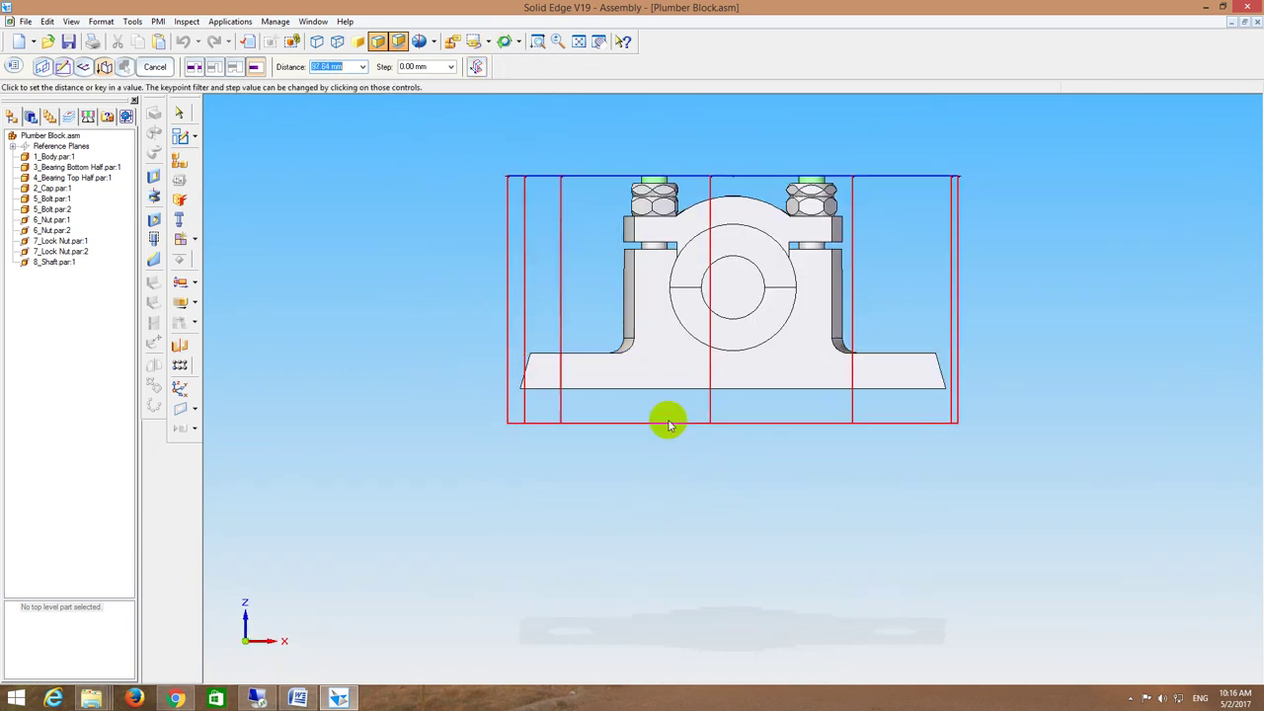
pyautogui.click(675, 457)
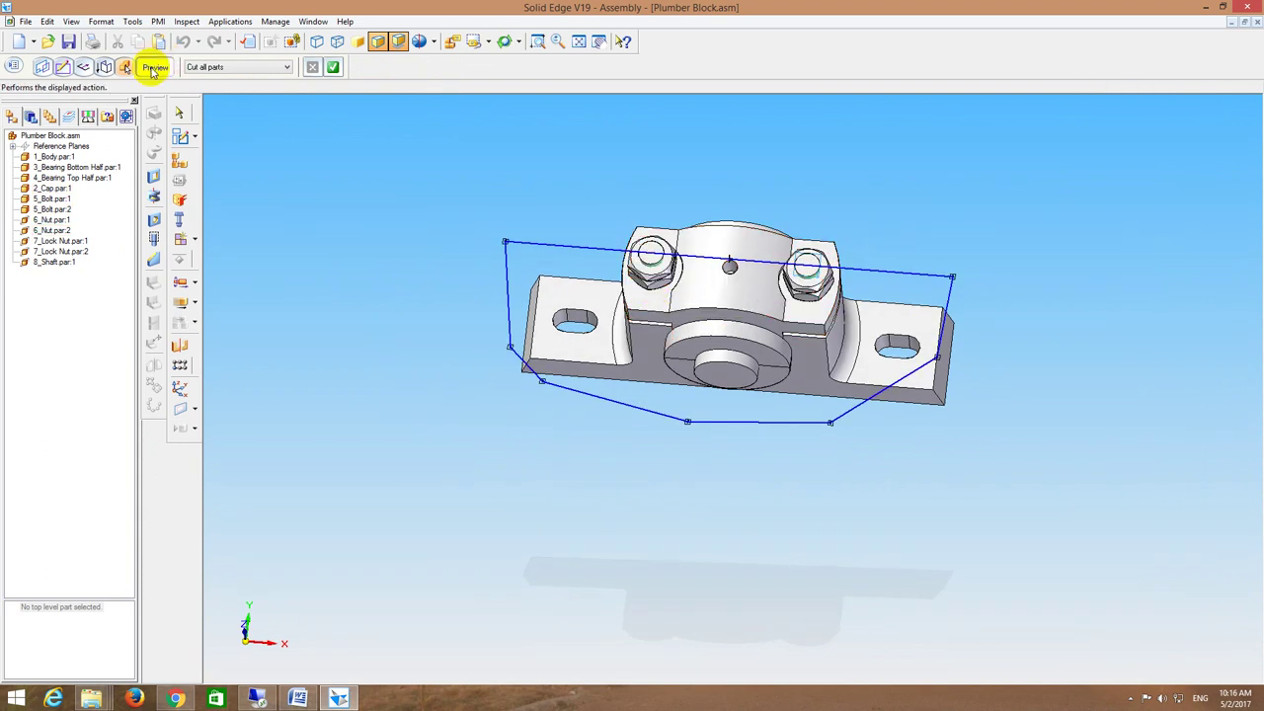
pyautogui.click(154, 66)
pyautogui.moveTo(339, 231); pyautogui.dragTo(415, 302, button='middle')
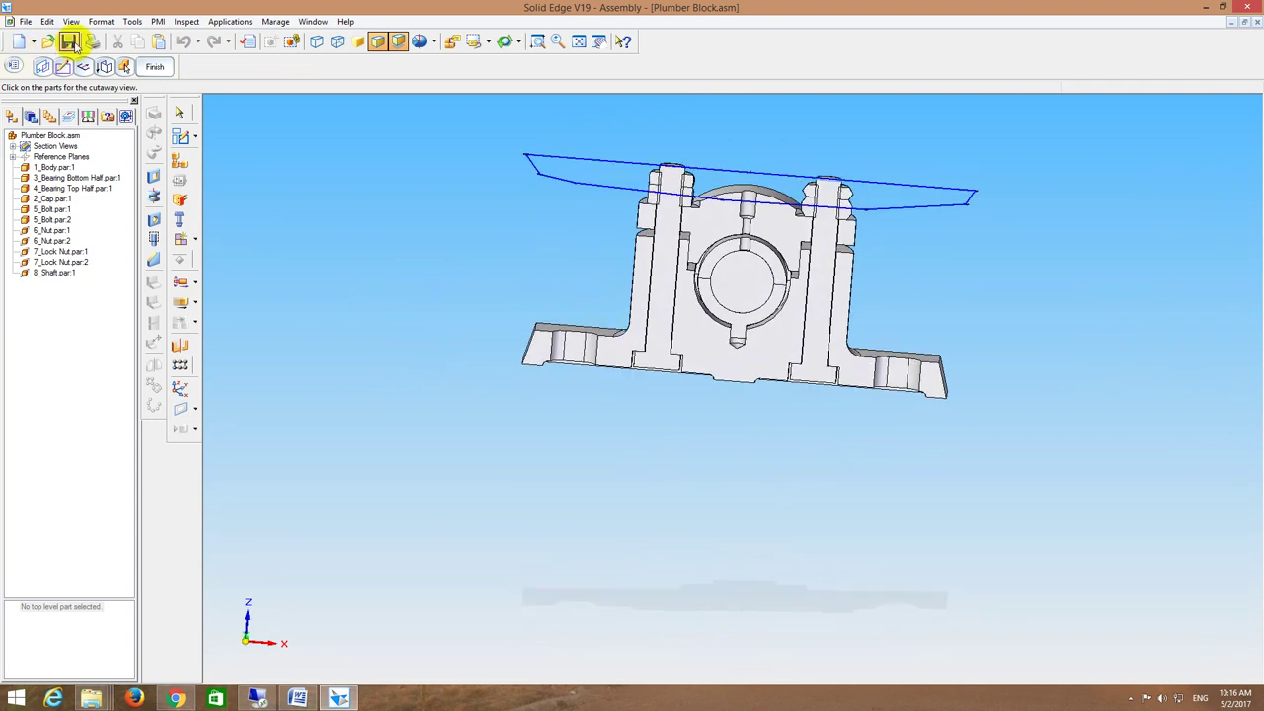
# Step: Save the sectioned assembly as Plumber Block Sectional View in the Plumber Block folder
pyautogui.click(24, 22)
pyautogui.click(68, 108)
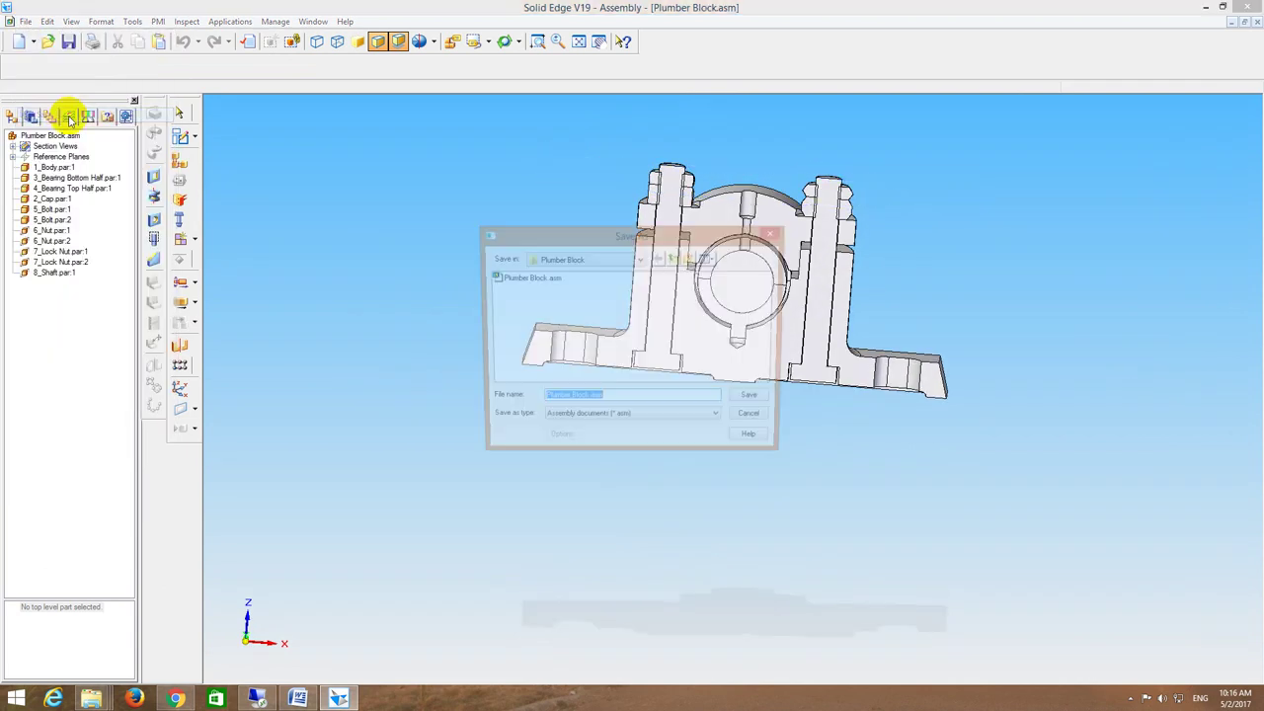
pyautogui.write('Plu')
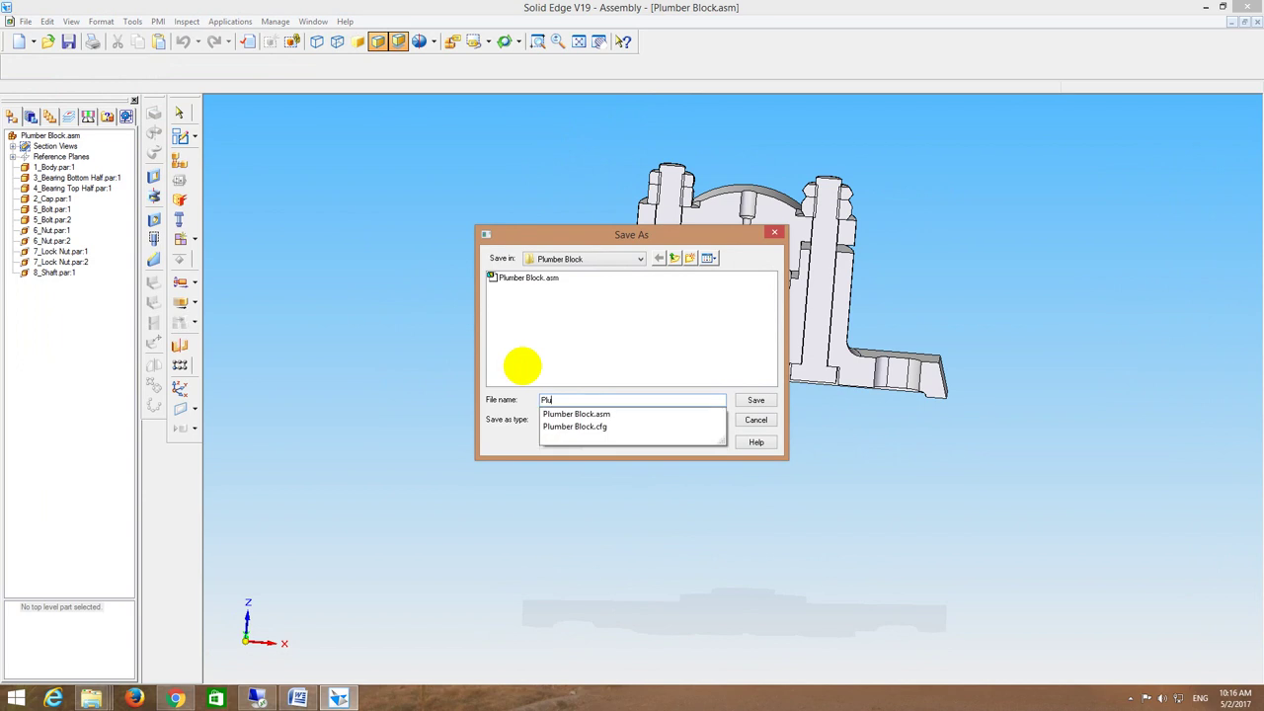
pyautogui.write('mber Block Sectional View')
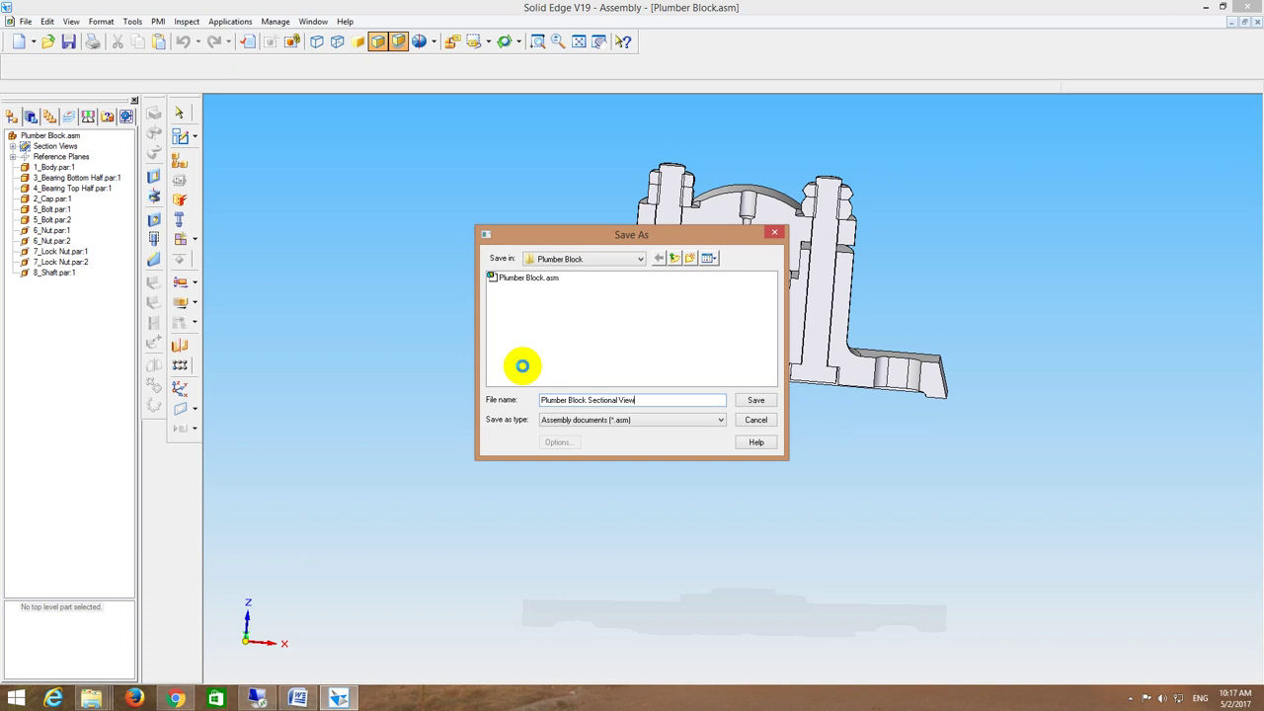
pyautogui.press('Return')
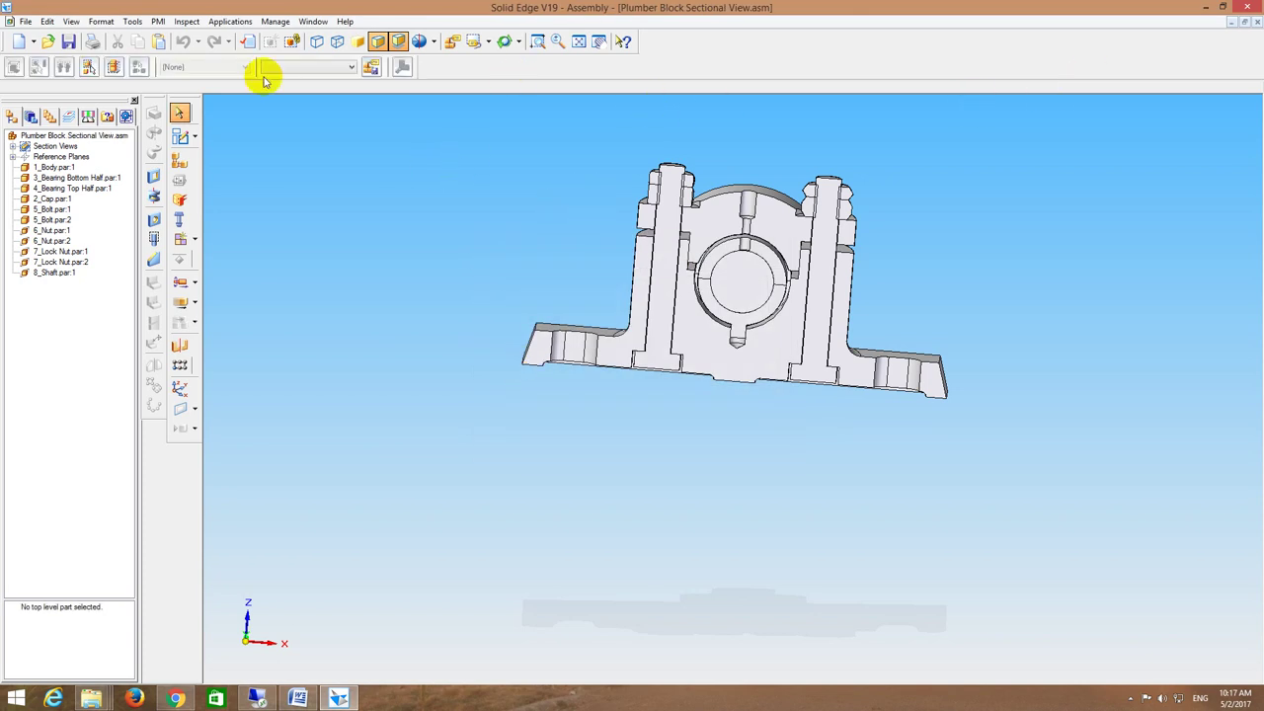
# Step: Create a drawing of the assembly from the normal.dft template and place its front view in the sheet's upper area
pyautogui.click(29, 22)
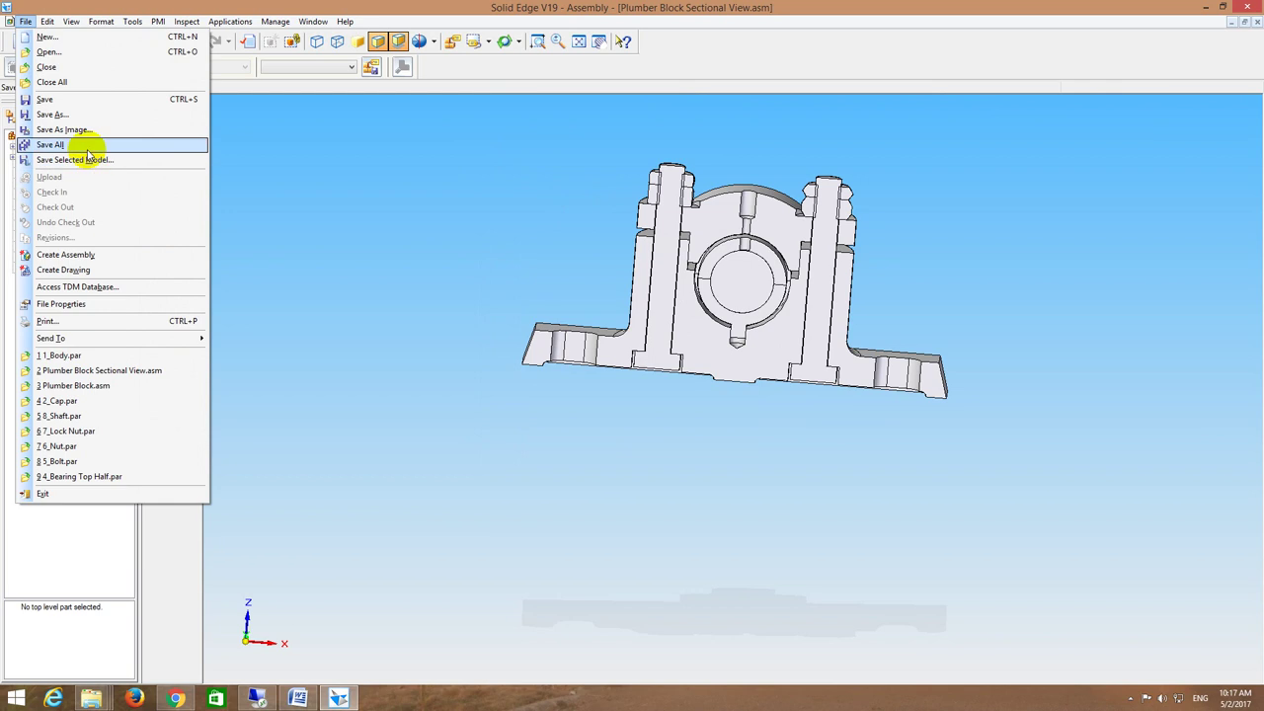
pyautogui.click(83, 271)
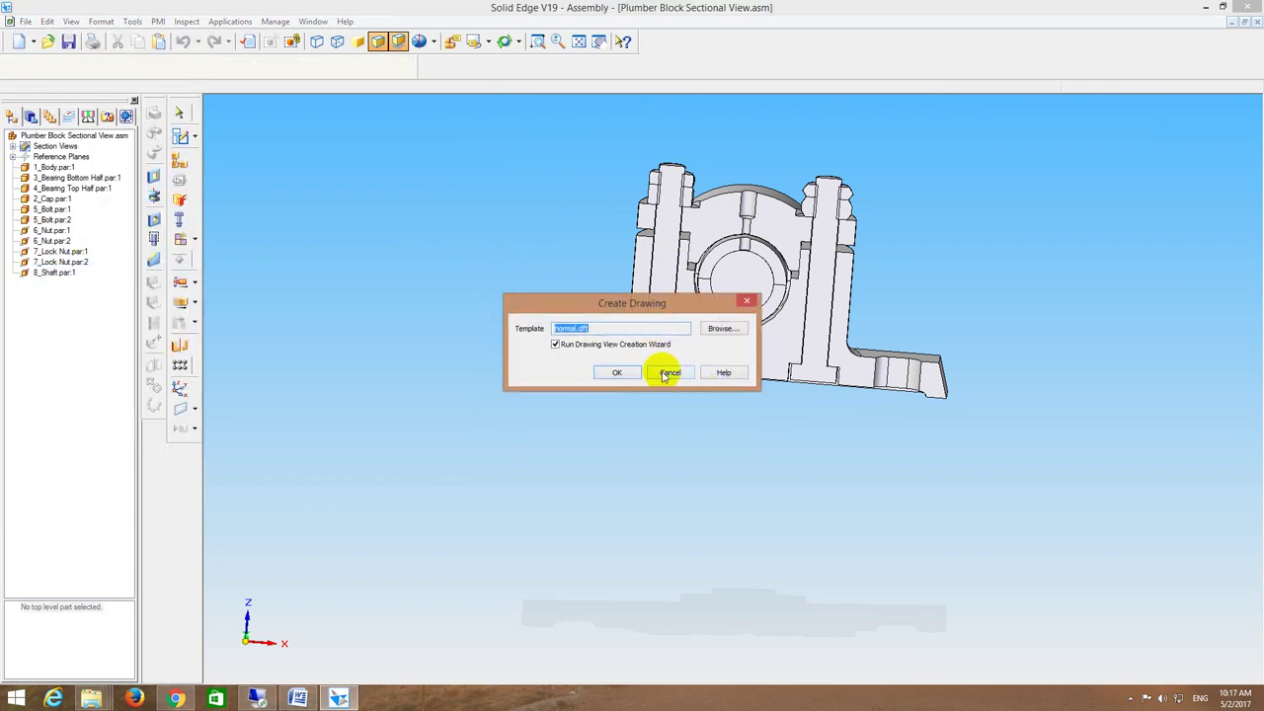
pyautogui.click(622, 372)
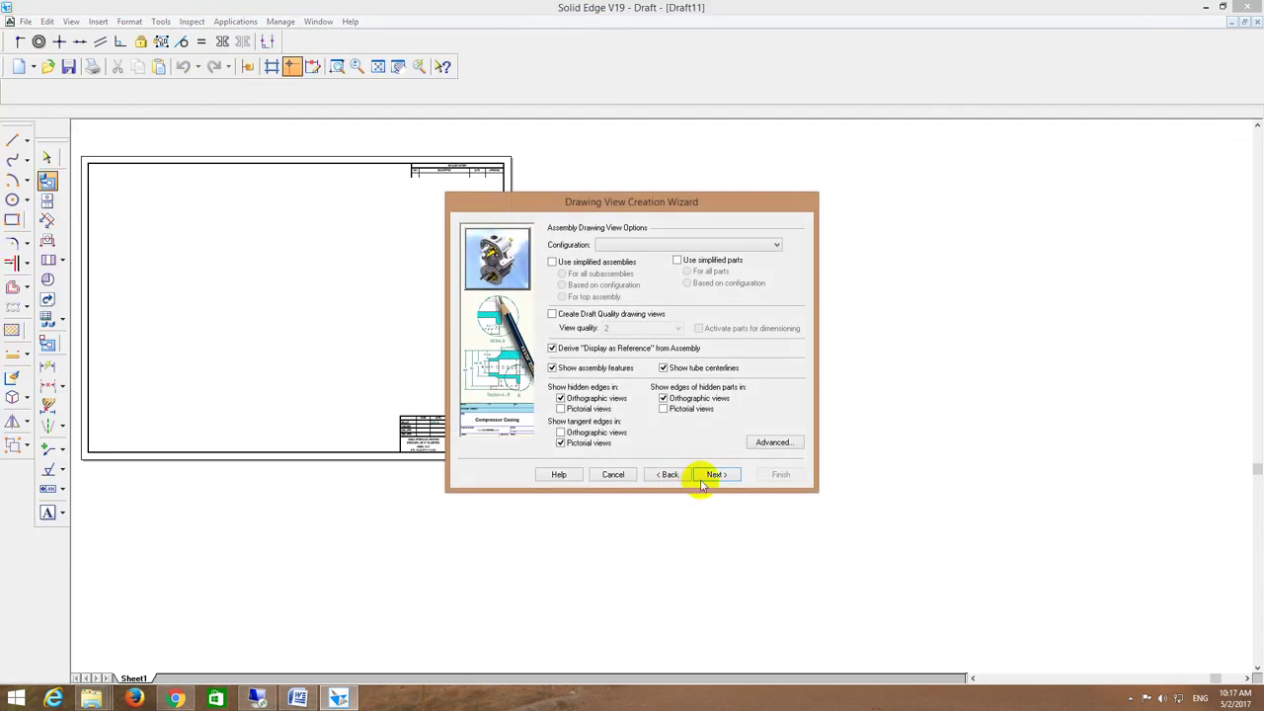
pyautogui.click(702, 481)
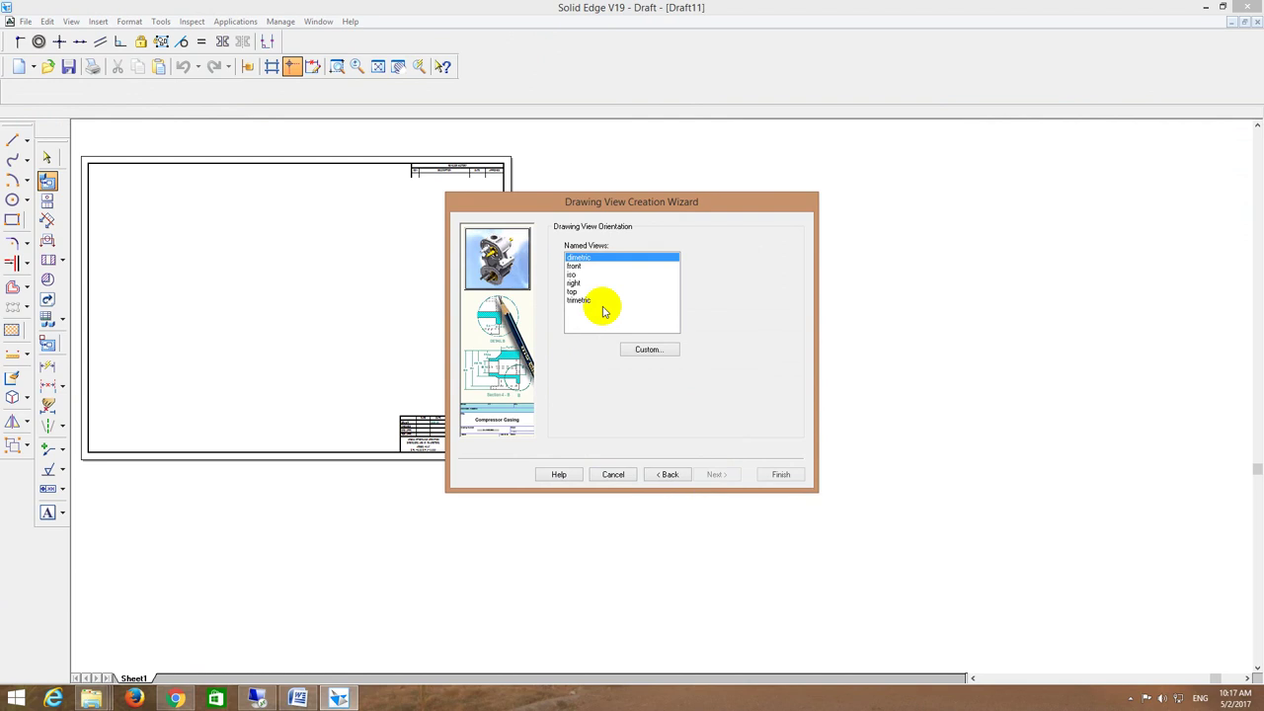
pyautogui.click(577, 267)
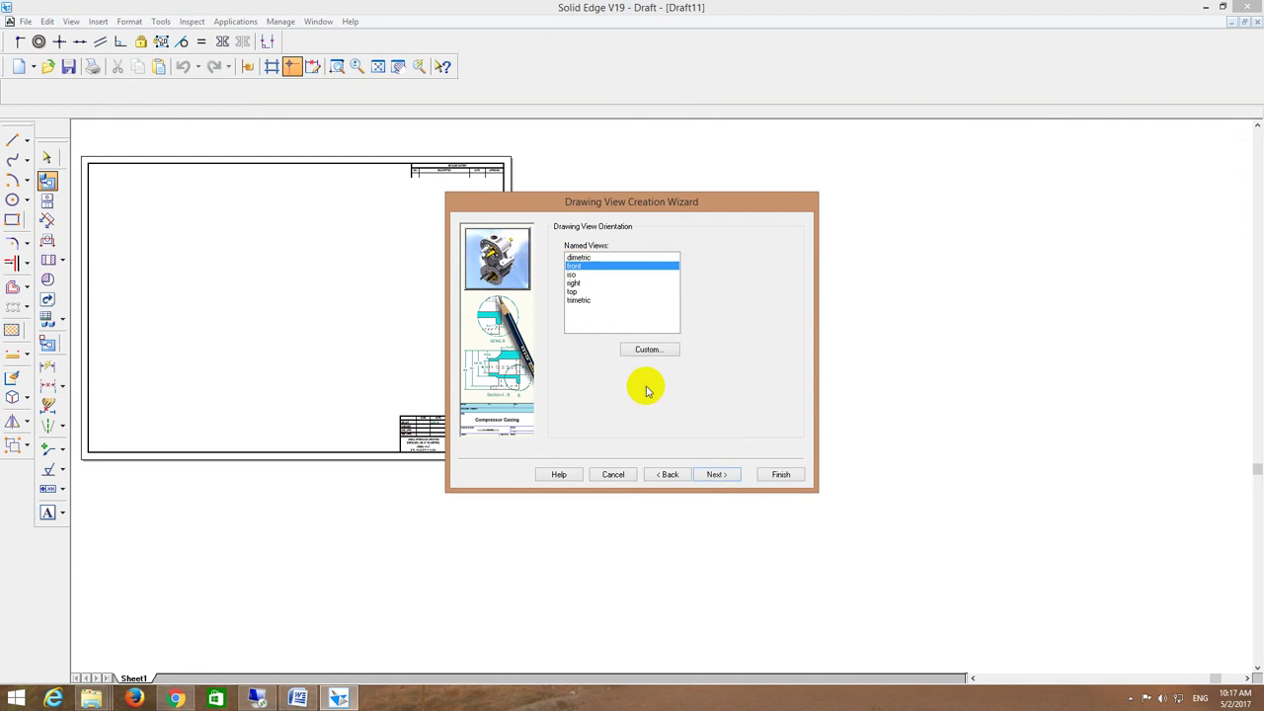
pyautogui.click(777, 476)
pyautogui.click(283, 266)
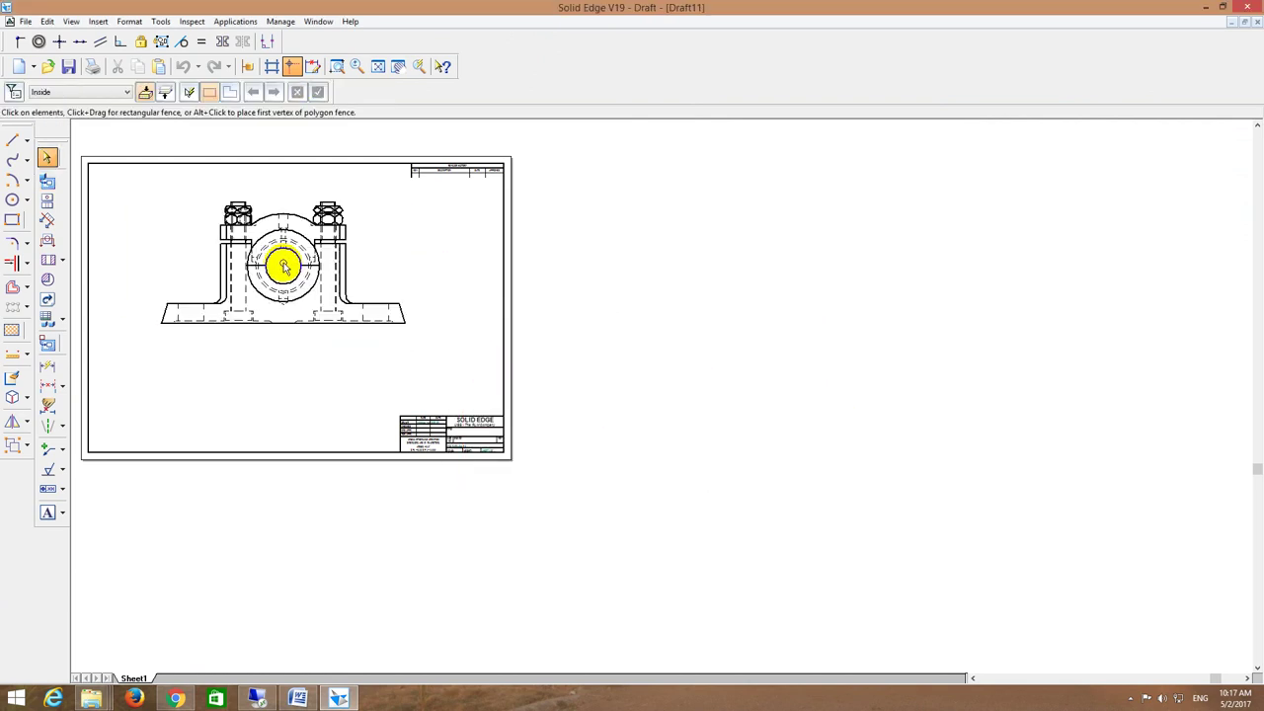
# Step: Hide the A2-Sheet background on Sheet1 through its sheet setup
pyautogui.rightClick(136, 677)
pyautogui.click(161, 668)
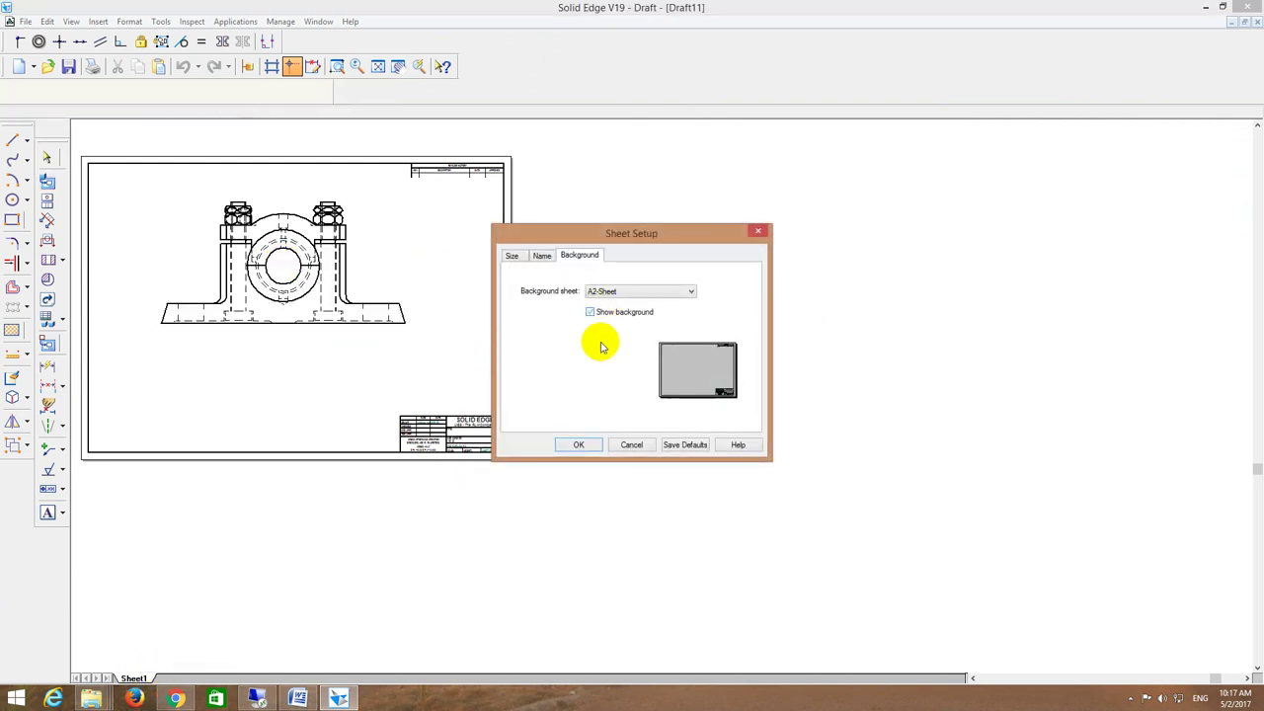
pyautogui.click(578, 444)
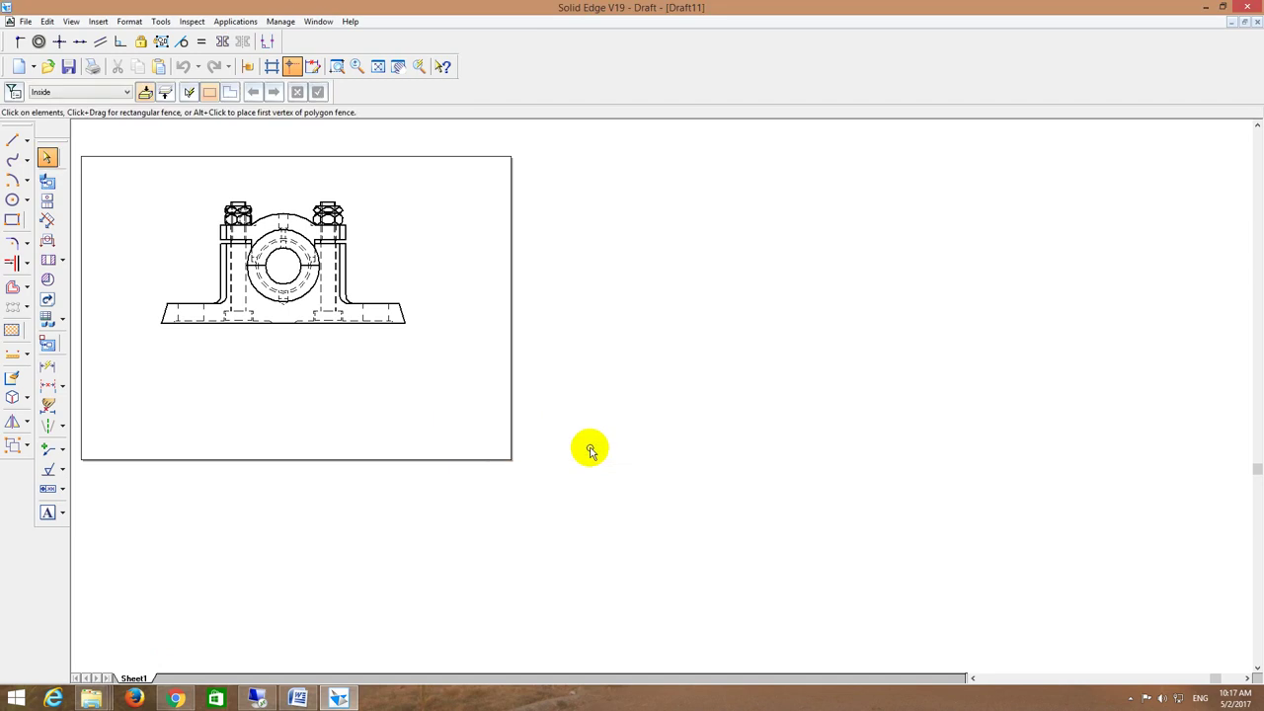
# Step: Move the front view towards the sheet's upper-right corner
pyautogui.click(378, 65)
pyautogui.moveTo(663, 288)
pyautogui.mouseDown()
pyautogui.moveTo(719, 248)
pyautogui.moveTo(671, 231)
pyautogui.moveTo(760, 233)
pyautogui.mouseUp()
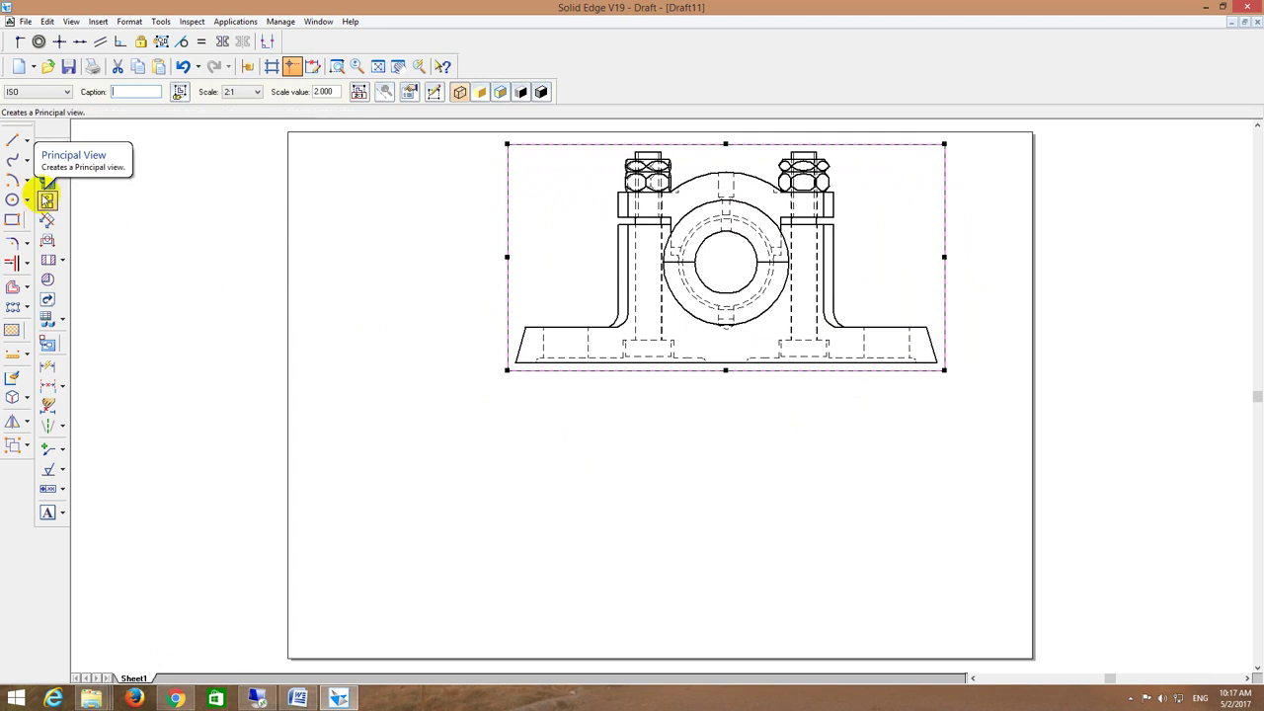
pyautogui.click(47, 197)
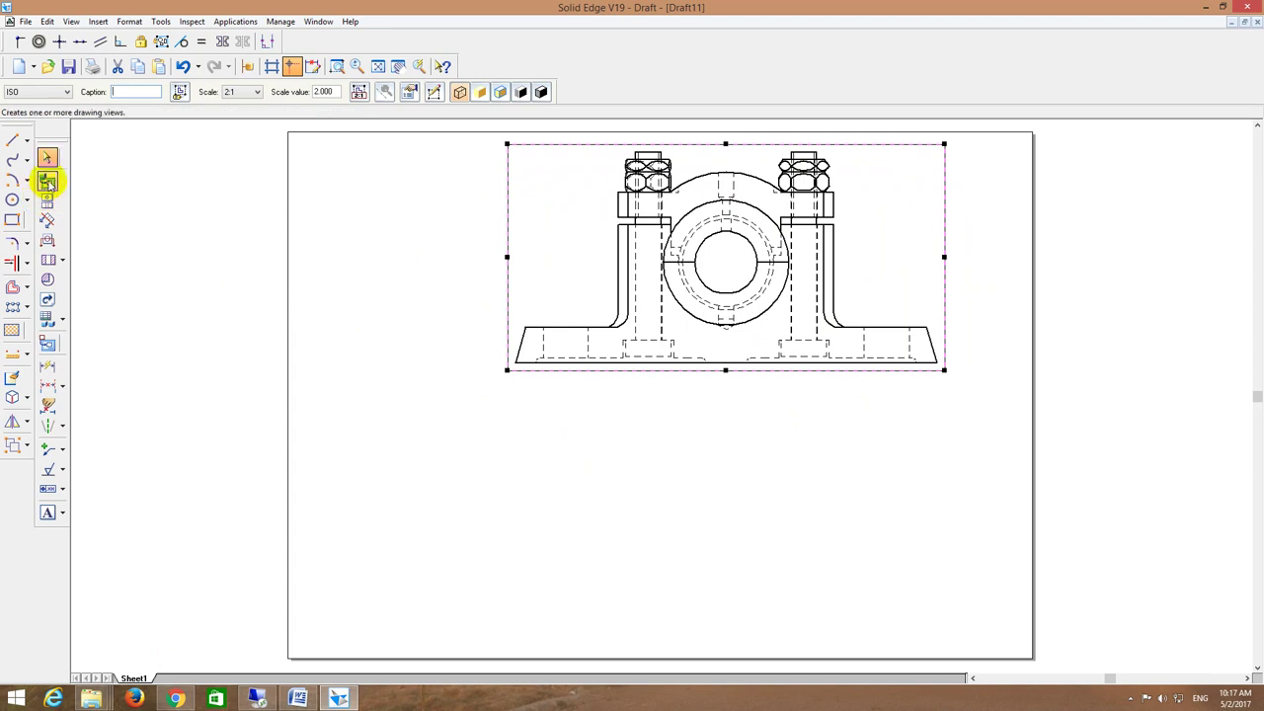
pyautogui.click(622, 274)
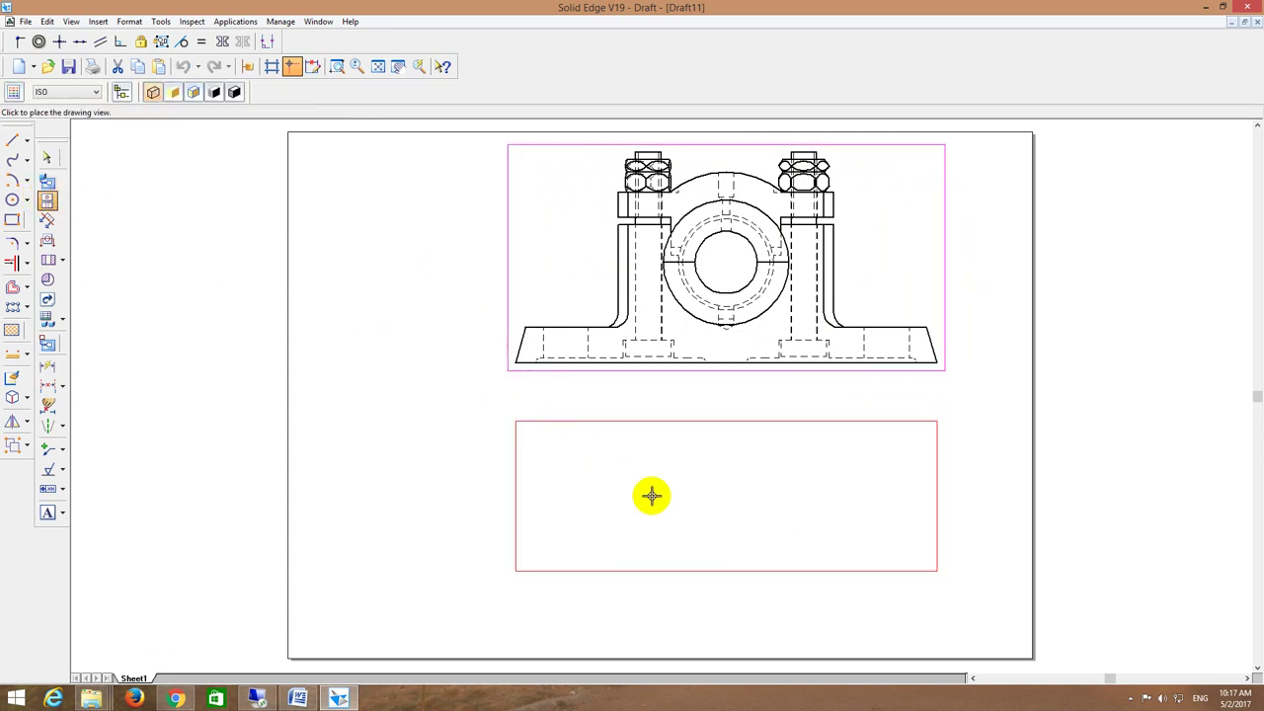
pyautogui.press('Escape')
# Step: Apply Section 1 to the front view through its view properties and update the drawing views
pyautogui.click(691, 283)
pyautogui.rightClick(688, 287)
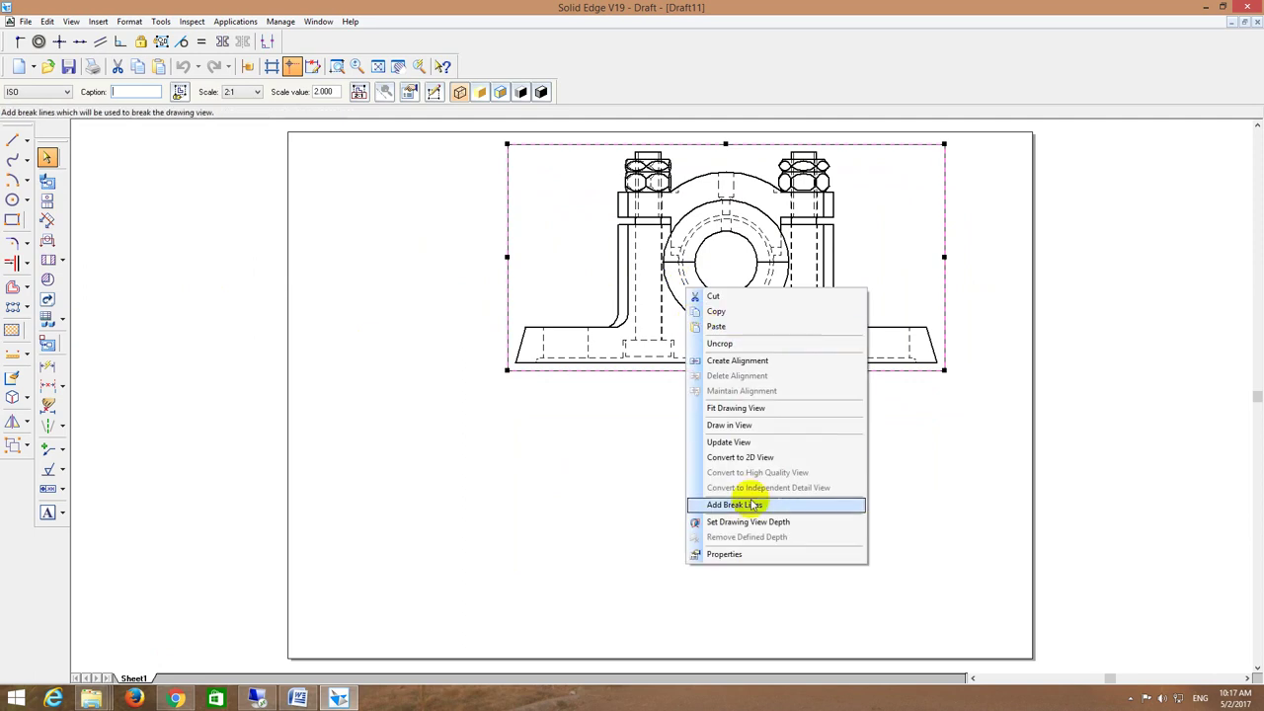
pyautogui.click(757, 553)
pyautogui.click(479, 191)
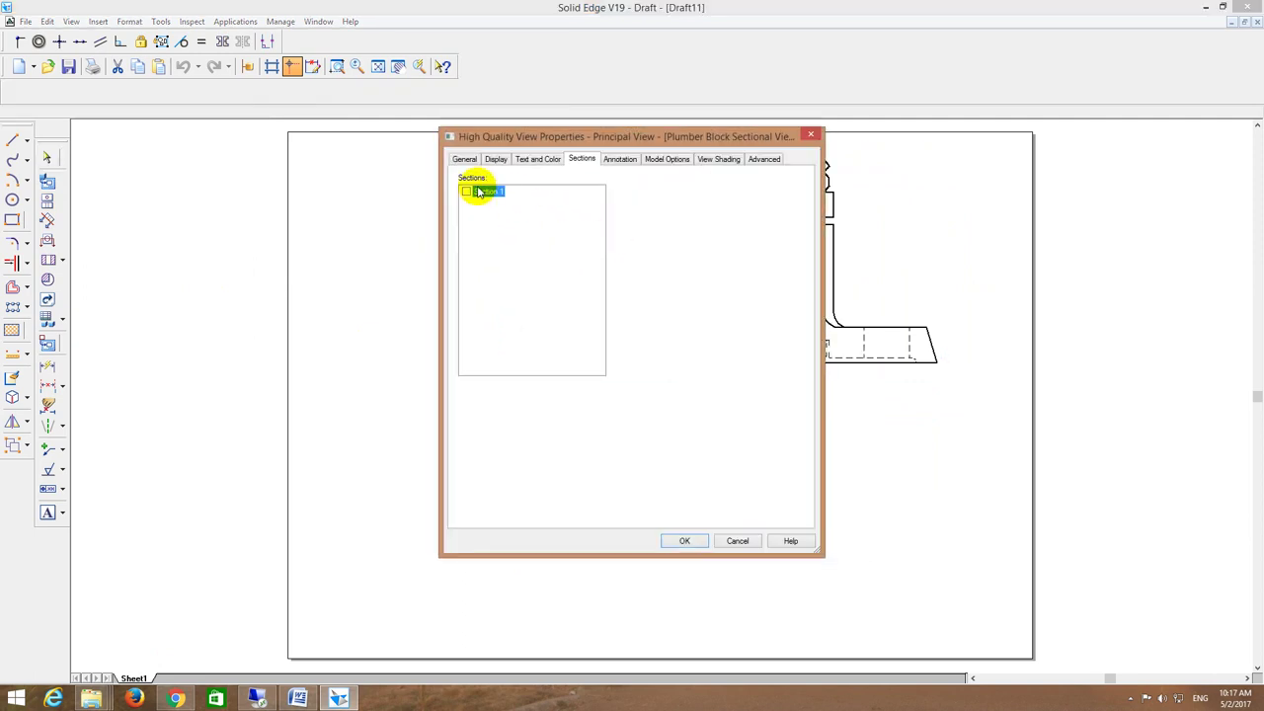
pyautogui.click(685, 541)
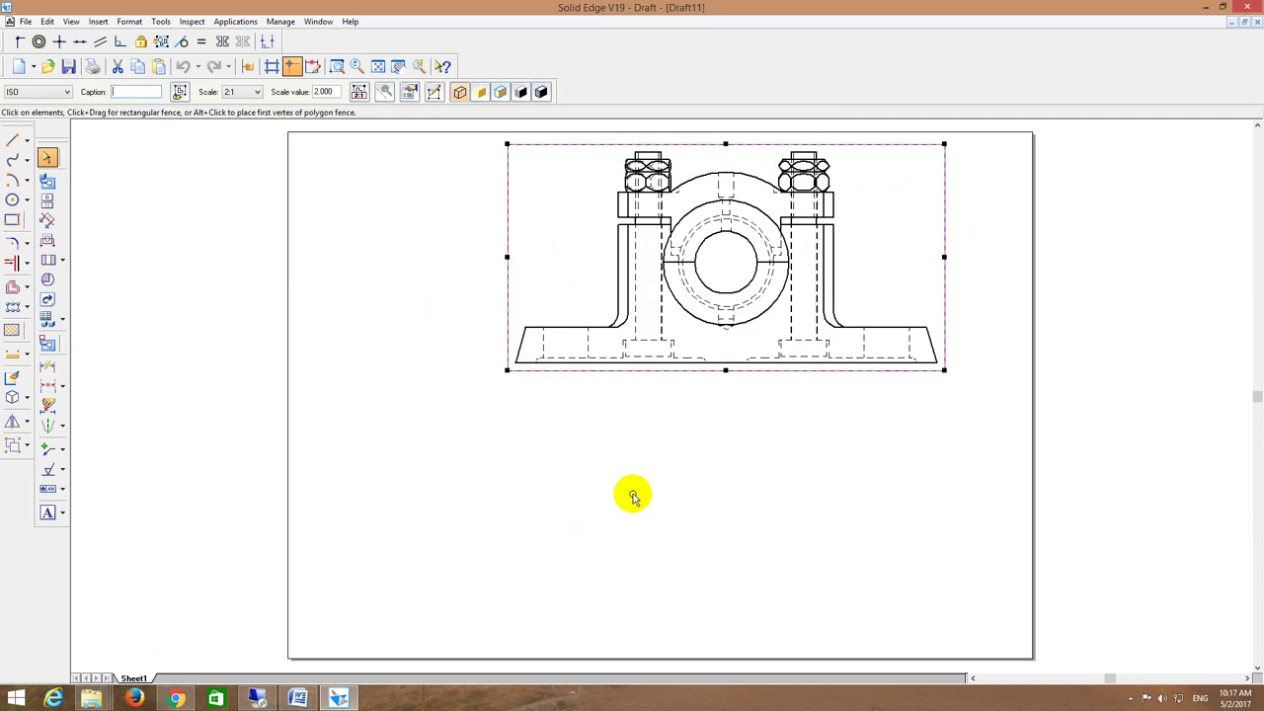
pyautogui.click(49, 299)
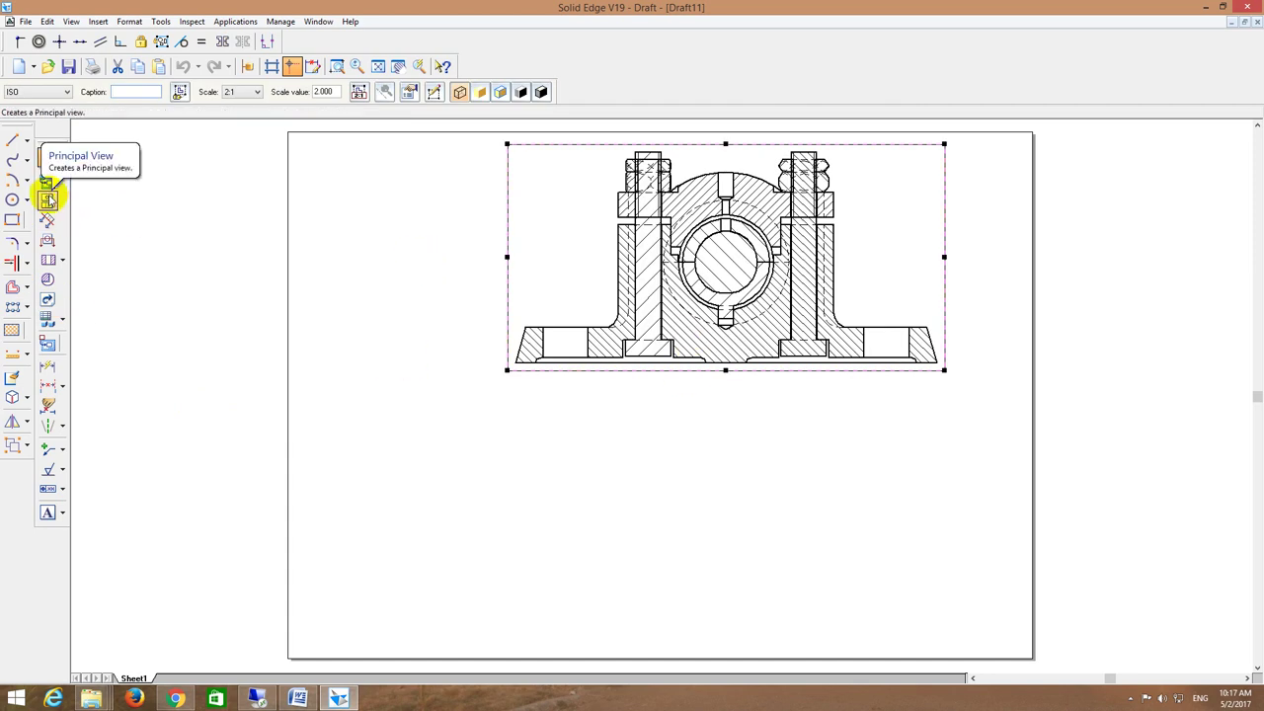
# Step: Create a principal view from the sectioned front view and place the top view directly below it
pyautogui.click(49, 198)
pyautogui.click(700, 254)
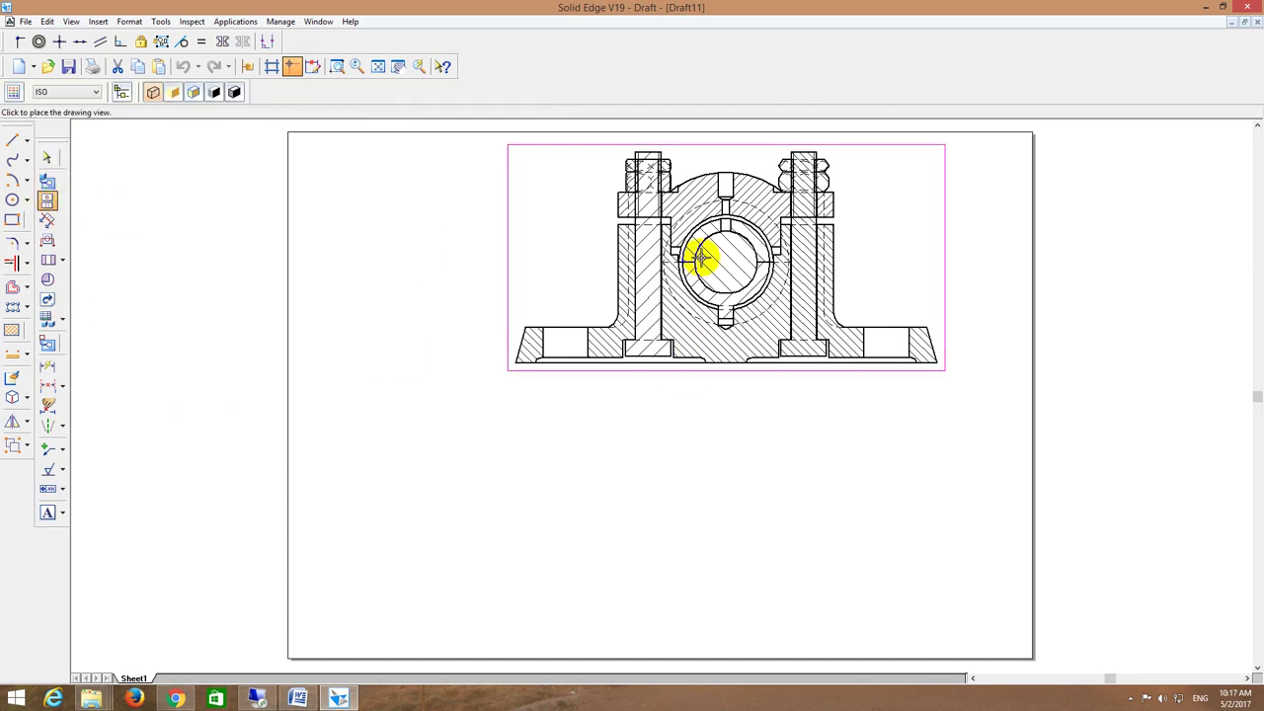
pyautogui.click(724, 479)
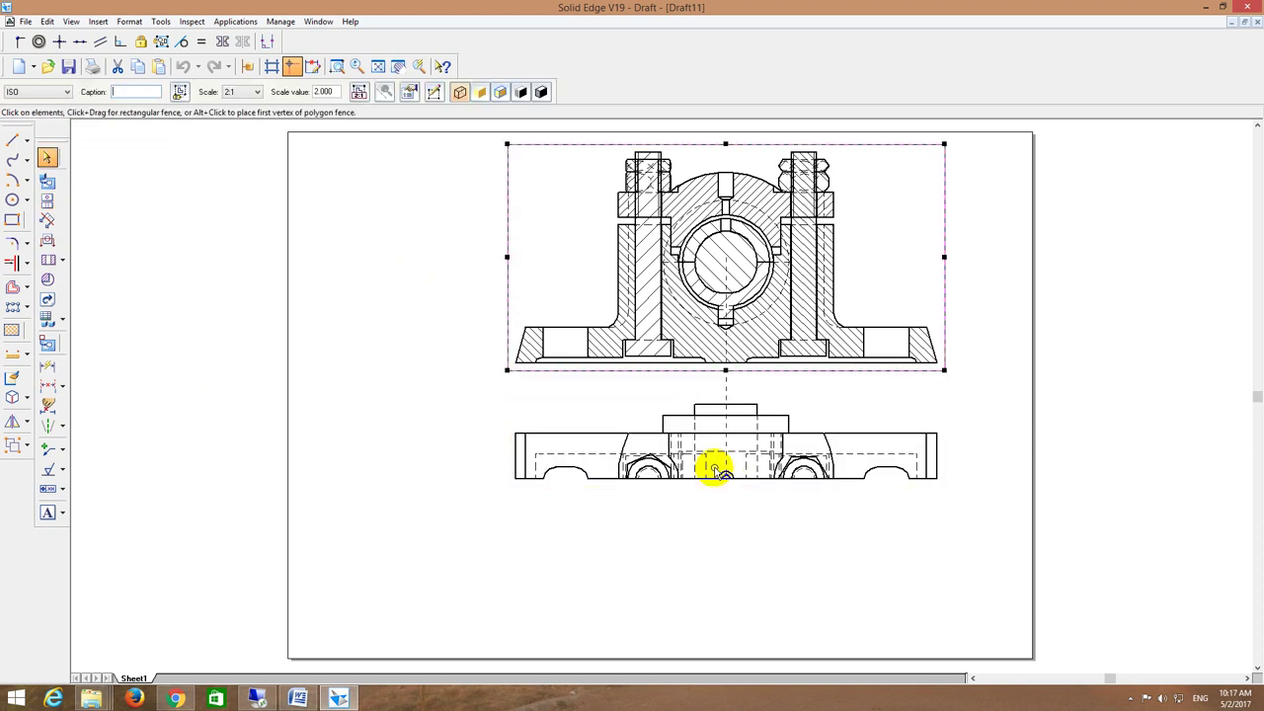
# Step: Turn off Section 1 for the top view through its properties and update the drawing views
pyautogui.click(696, 471)
pyautogui.rightClick(694, 471)
pyautogui.click(733, 460)
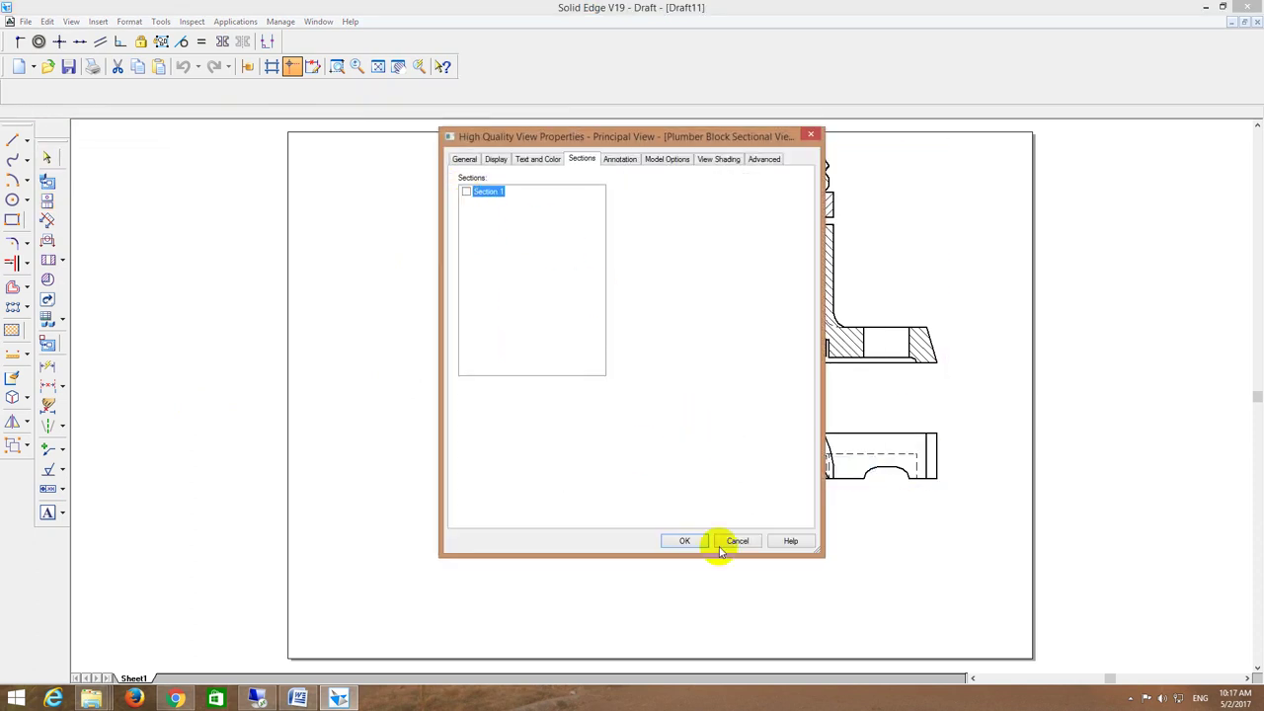
pyautogui.click(684, 540)
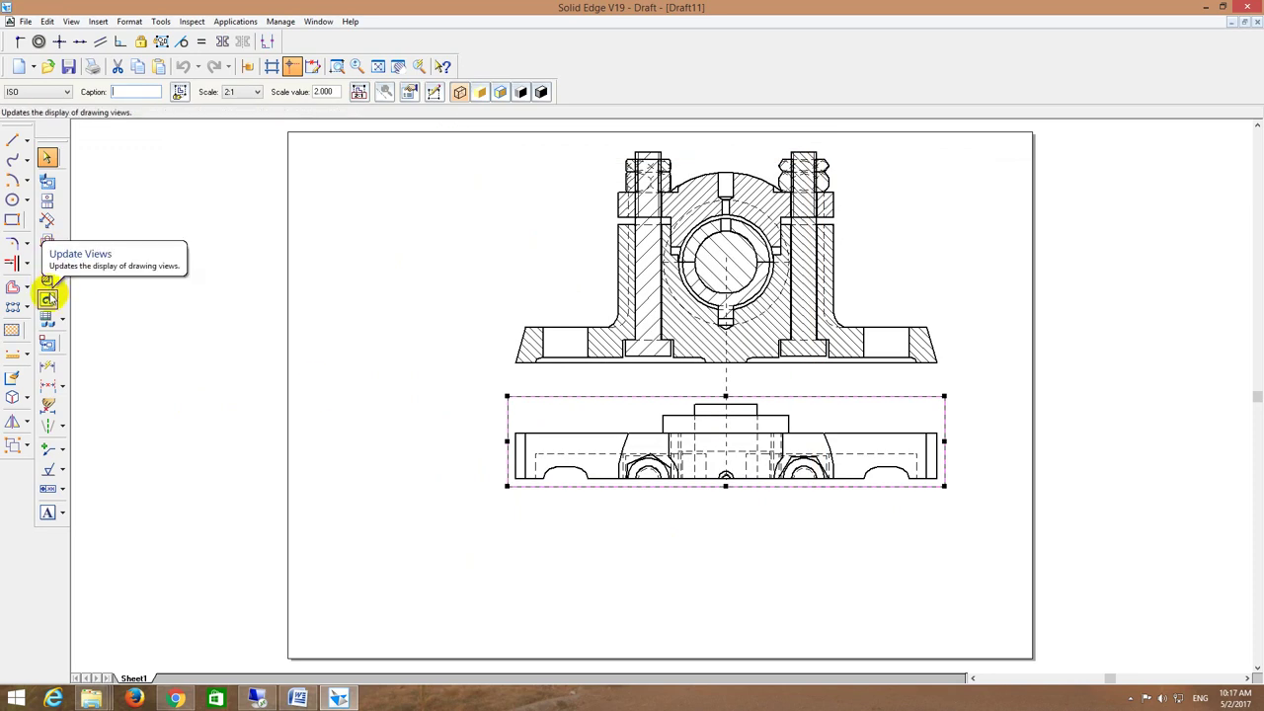
pyautogui.click(46, 281)
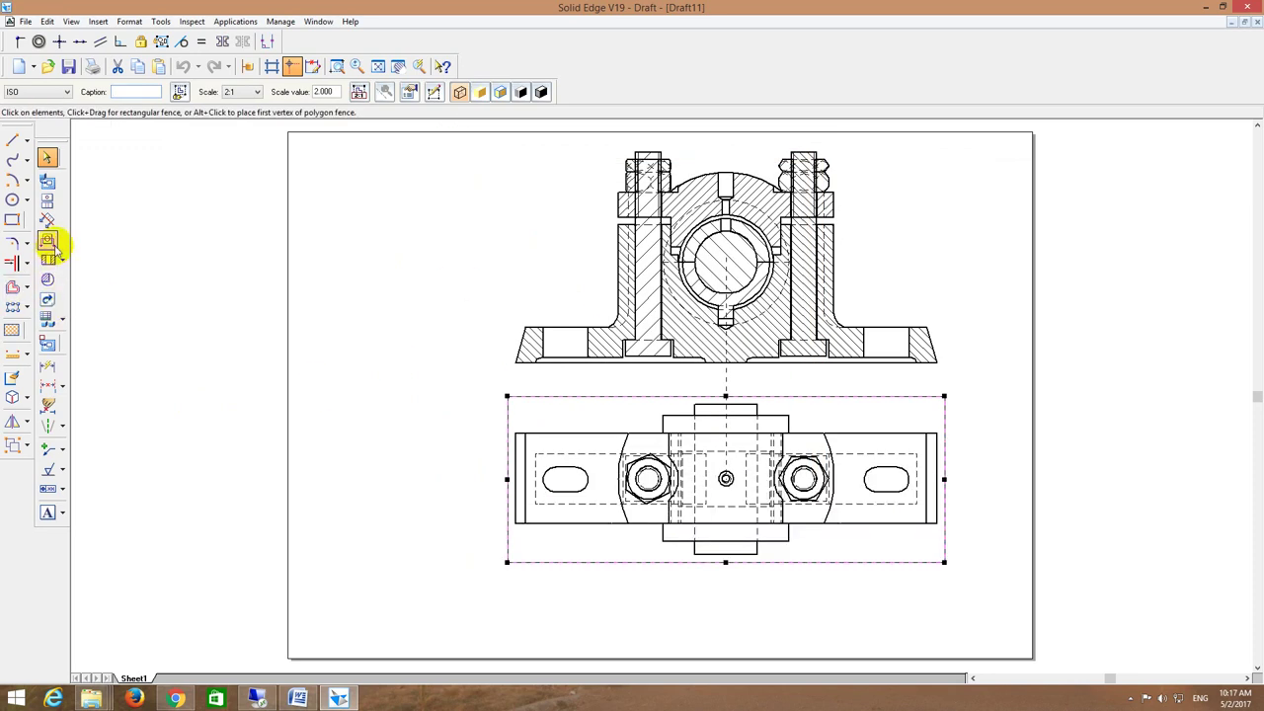
# Step: Project a pictorial view diagonally from the front view and place it down and to the left of it
pyautogui.click(48, 184)
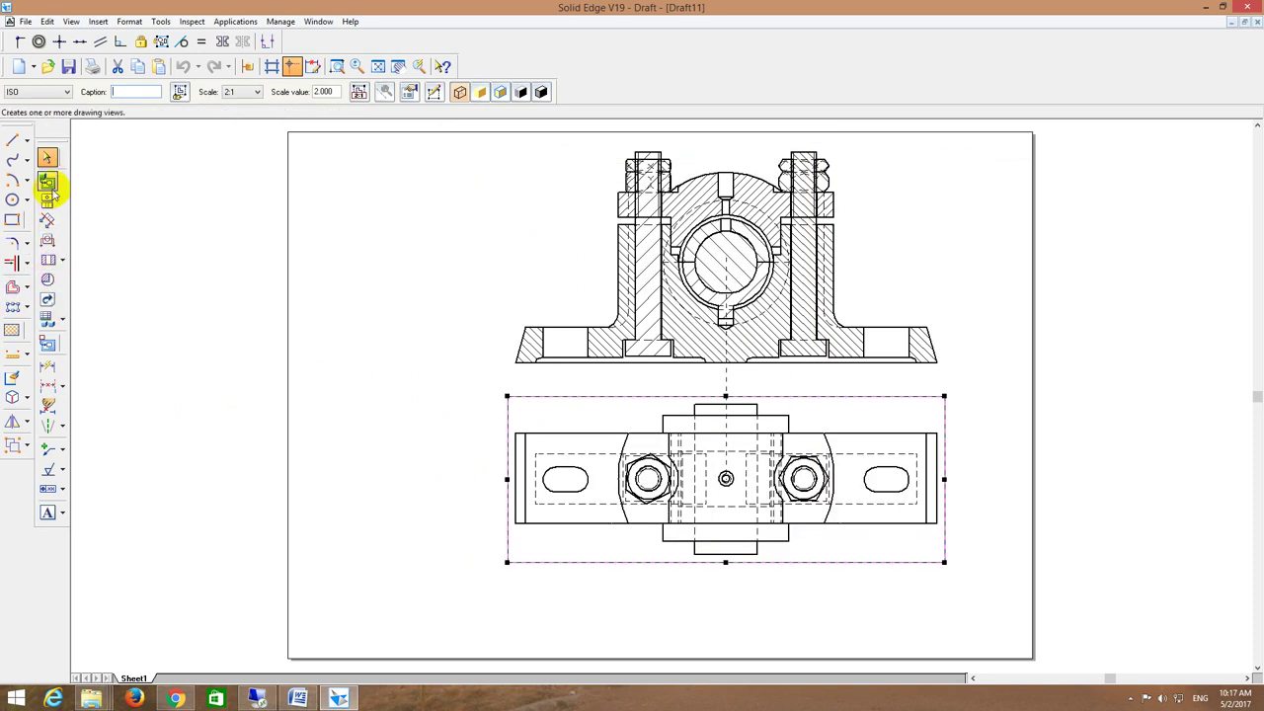
pyautogui.click(49, 200)
pyautogui.click(593, 306)
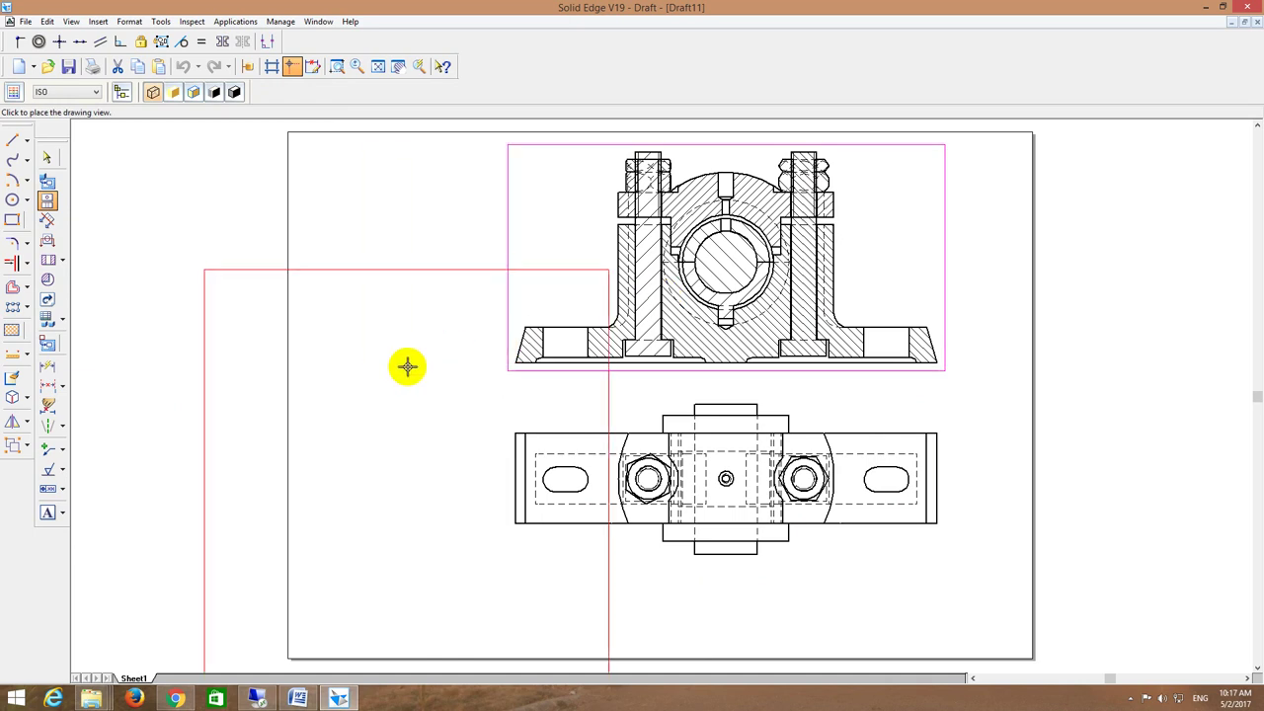
pyautogui.click(329, 373)
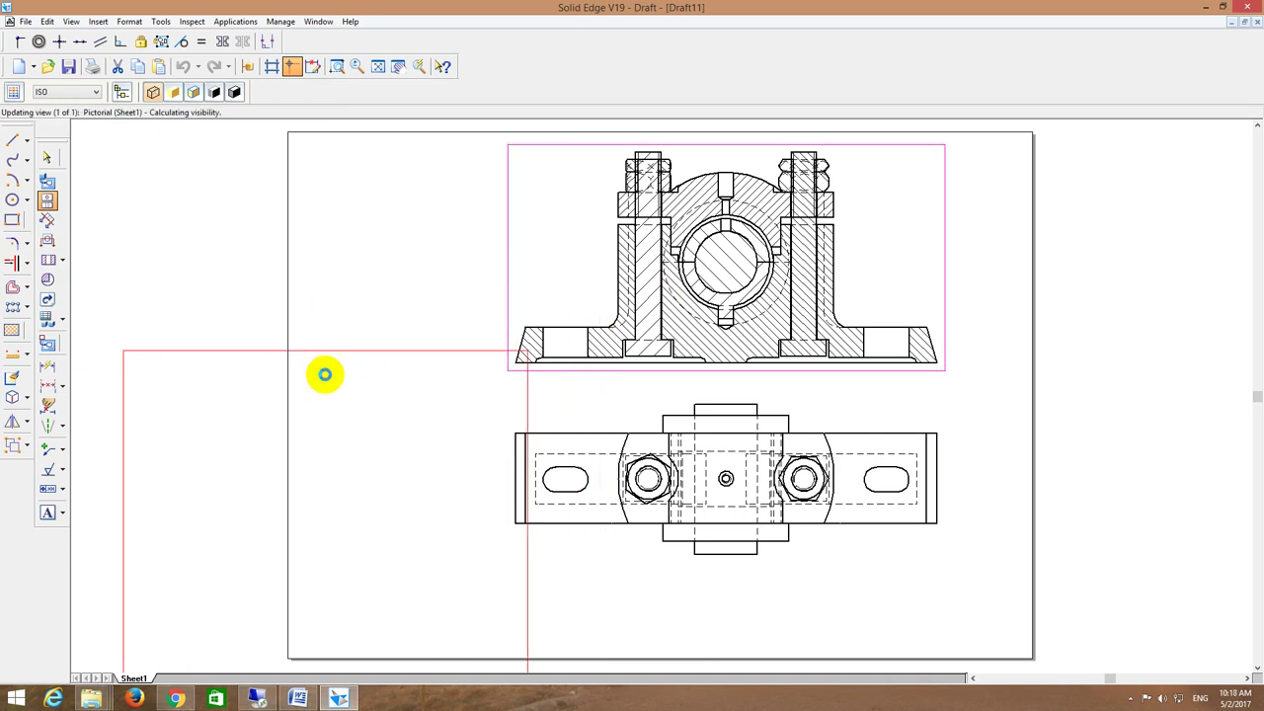
# Step: Shift the front and top views to the right and move the pictorial view onto the sheet beside them
pyautogui.click(377, 66)
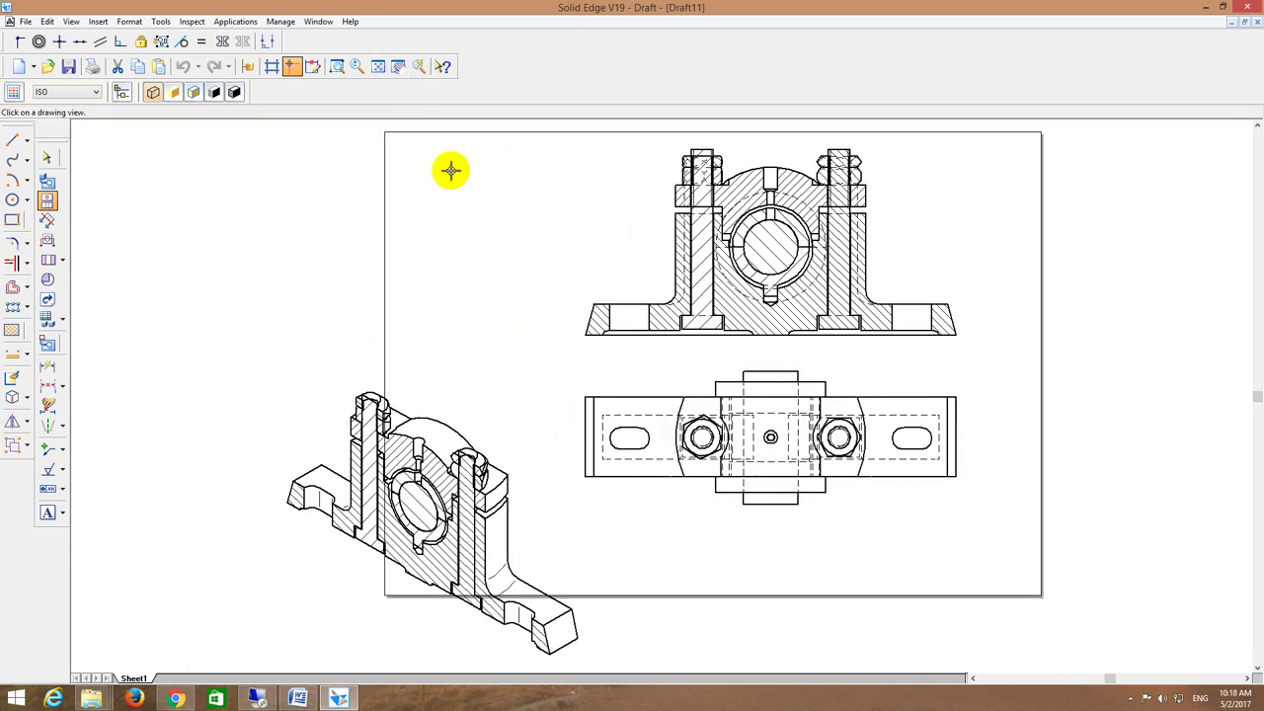
pyautogui.moveTo(811, 246)
pyautogui.mouseDown()
pyautogui.moveTo(916, 240)
pyautogui.moveTo(879, 245)
pyautogui.mouseUp()
pyautogui.moveTo(494, 484); pyautogui.dragTo(561, 420)
# Step: Turn off Section 1 for the pictorial view through its properties and update the drawing views
pyautogui.rightClick(561, 420)
pyautogui.click(603, 411)
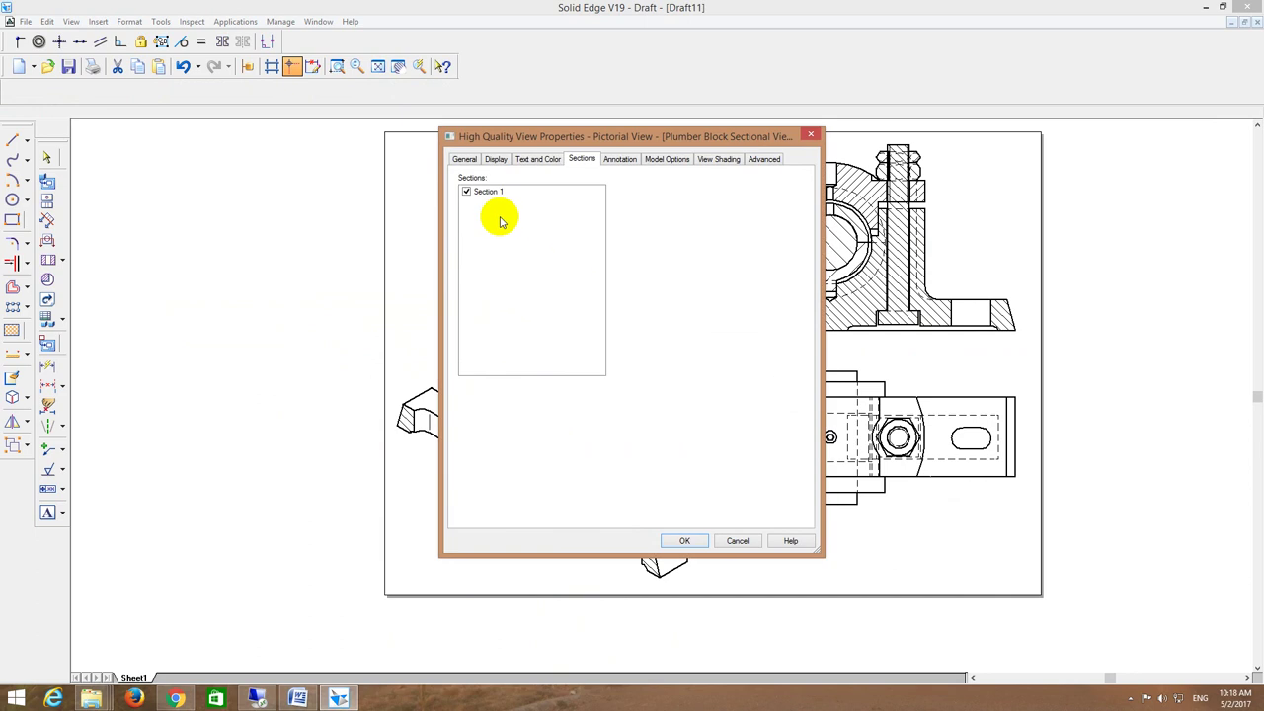
pyautogui.click(466, 192)
pyautogui.click(681, 540)
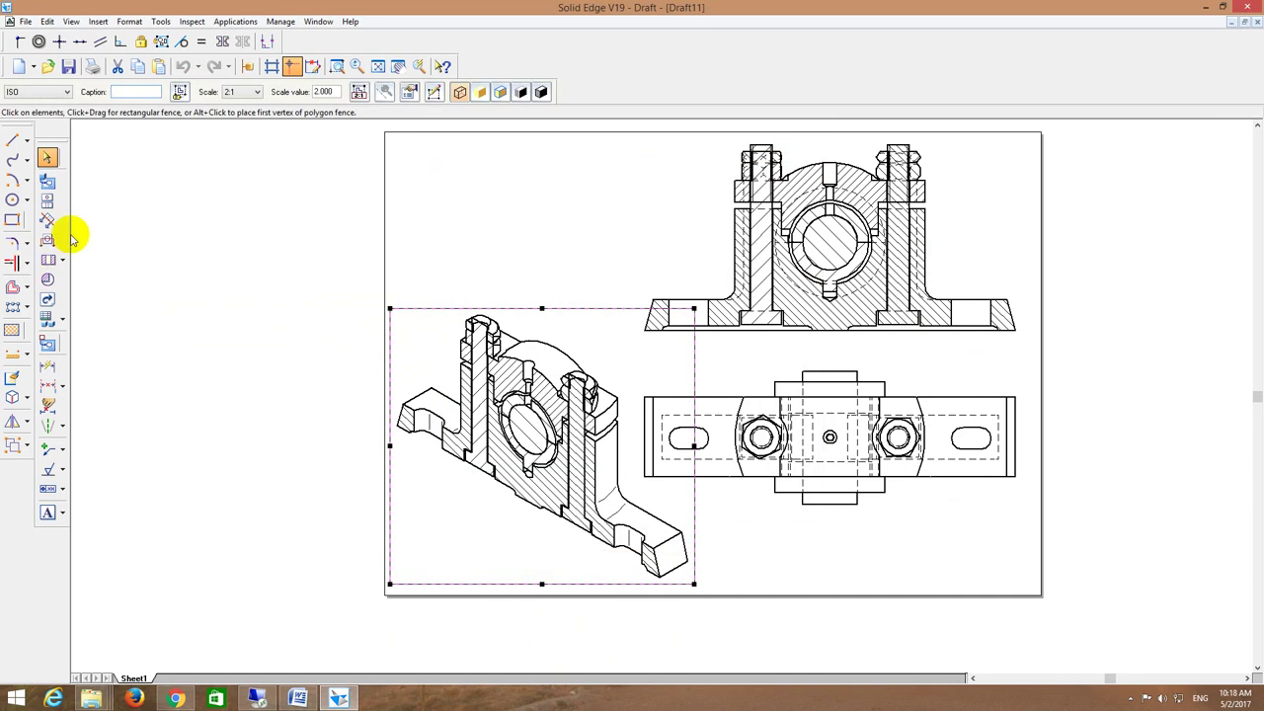
pyautogui.click(48, 281)
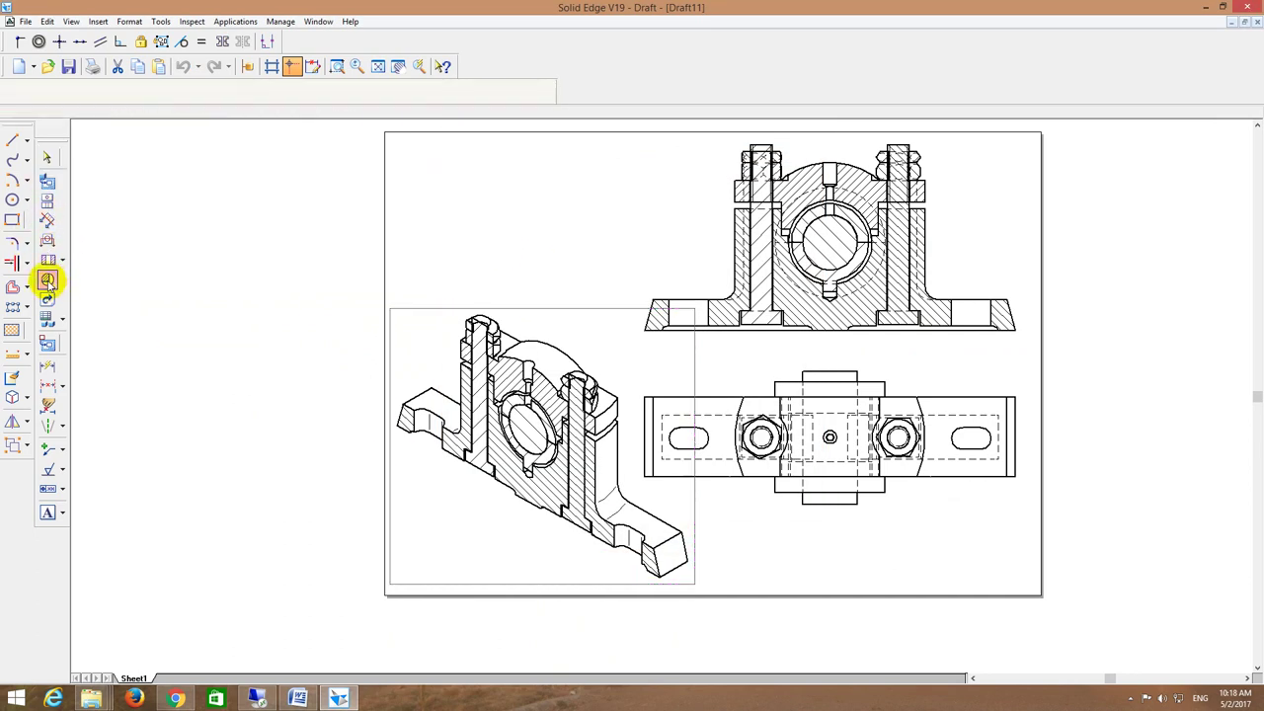
pyautogui.click(48, 296)
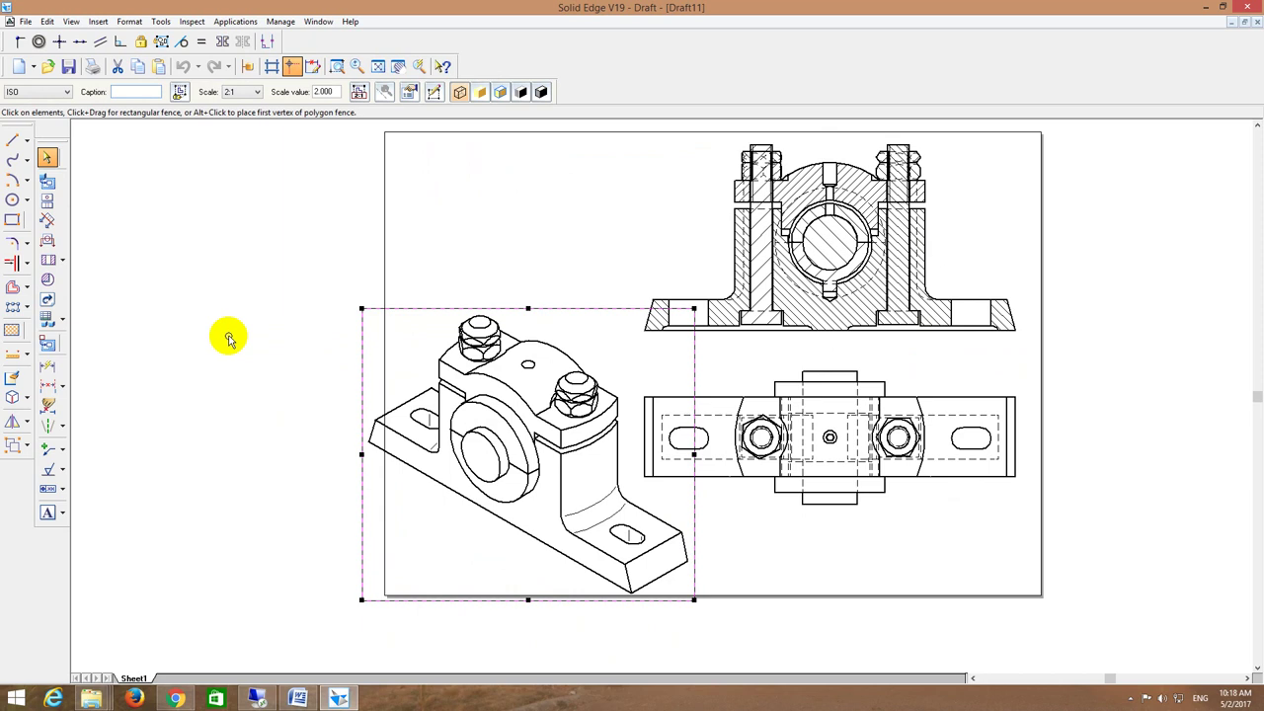
# Step: Change Sheet1's background to A1-Sheet in its sheet setup, with the background display turned off
pyautogui.click(372, 361)
pyautogui.rightClick(118, 674)
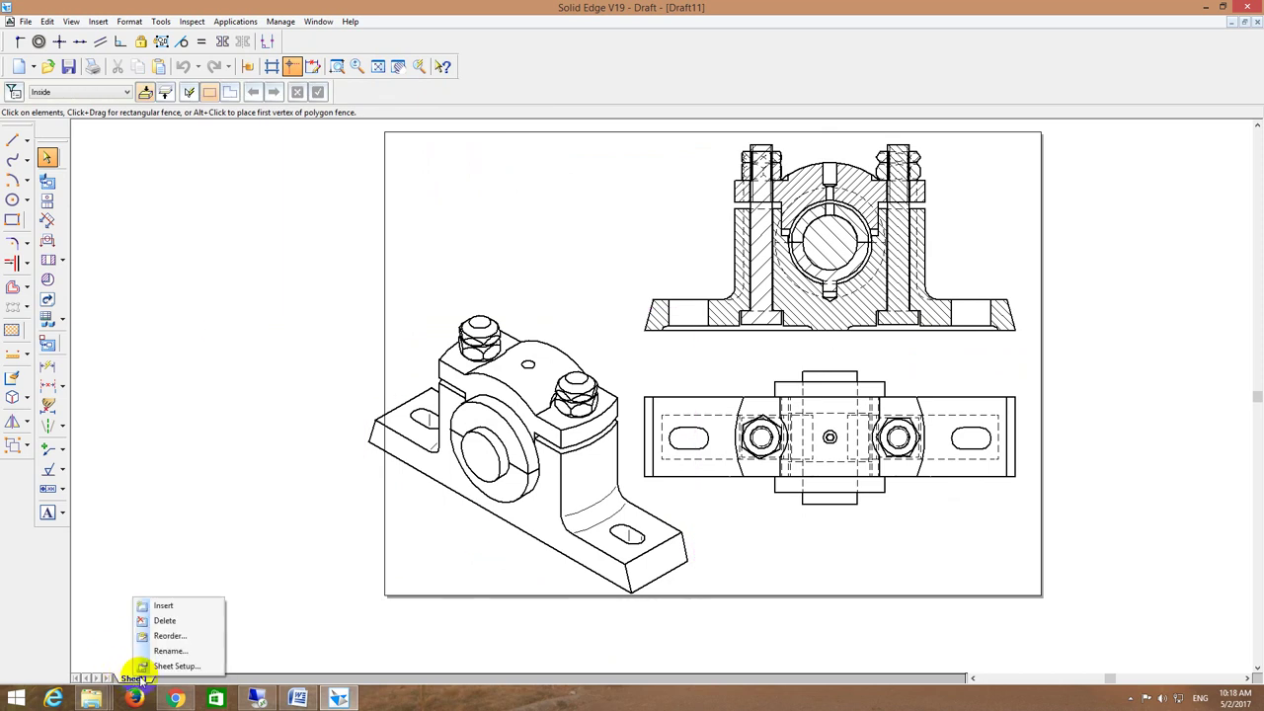
pyautogui.click(175, 660)
pyautogui.click(595, 292)
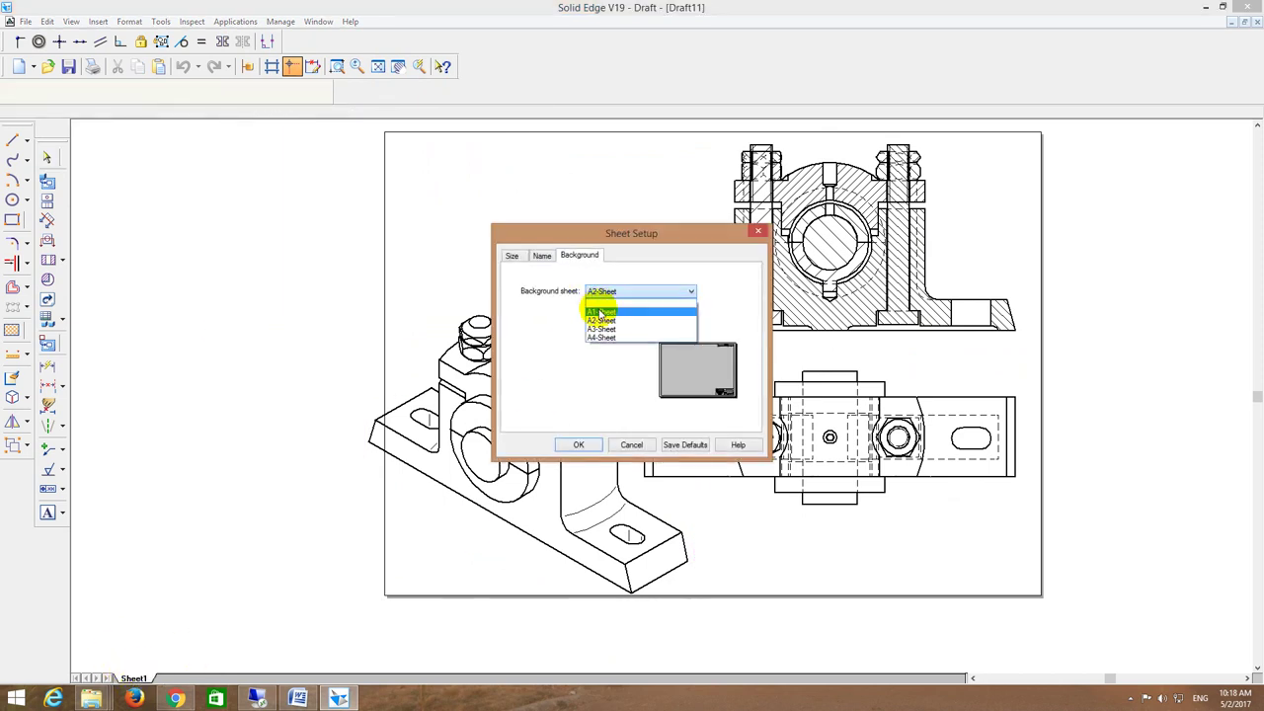
pyautogui.click(604, 311)
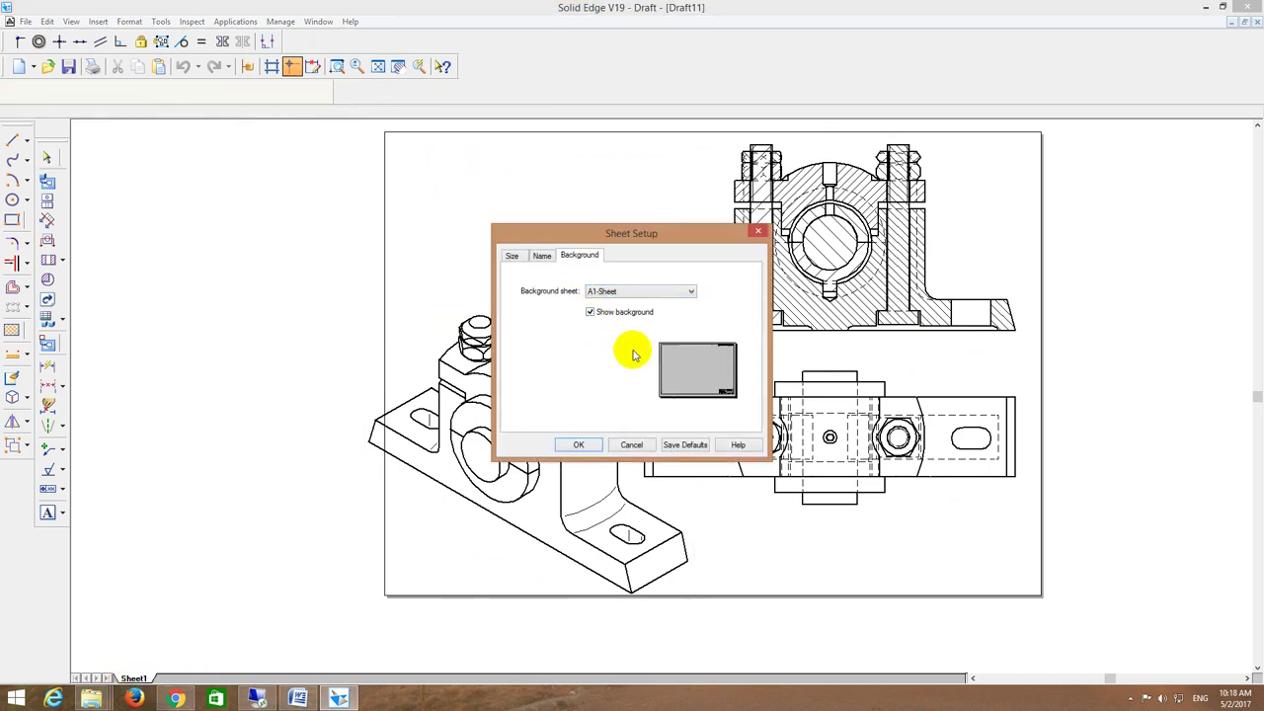
pyautogui.click(579, 446)
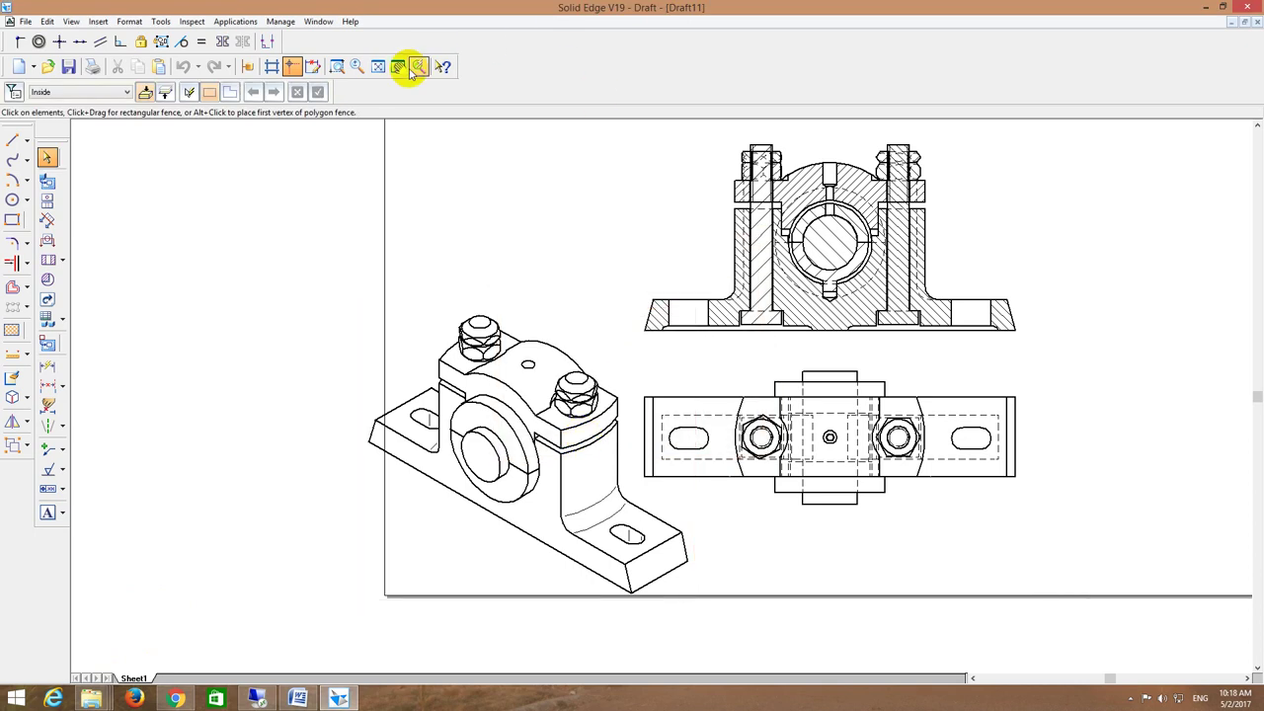
# Step: Select all three drawing views and move them together up and to the right on the enlarged sheet
pyautogui.click(377, 67)
pyautogui.hotkey('ctrl', 'a')
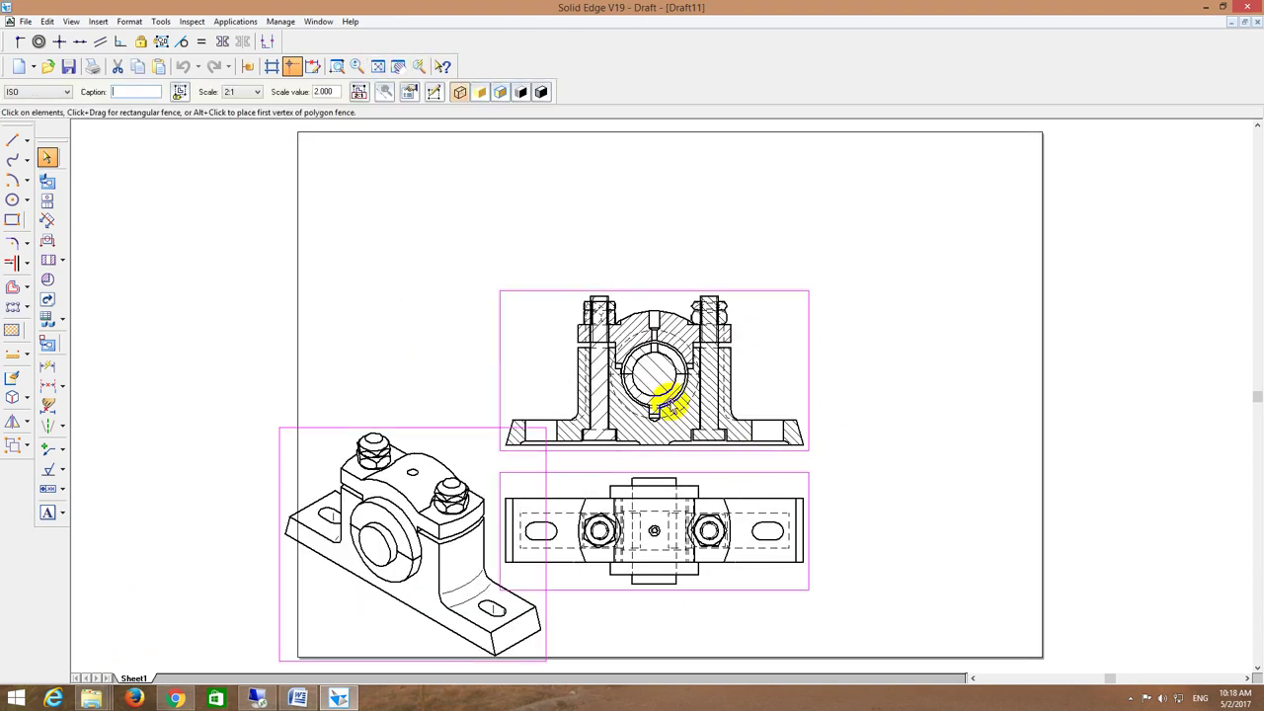
pyautogui.moveTo(668, 395); pyautogui.dragTo(766, 269)
pyautogui.press('Escape')
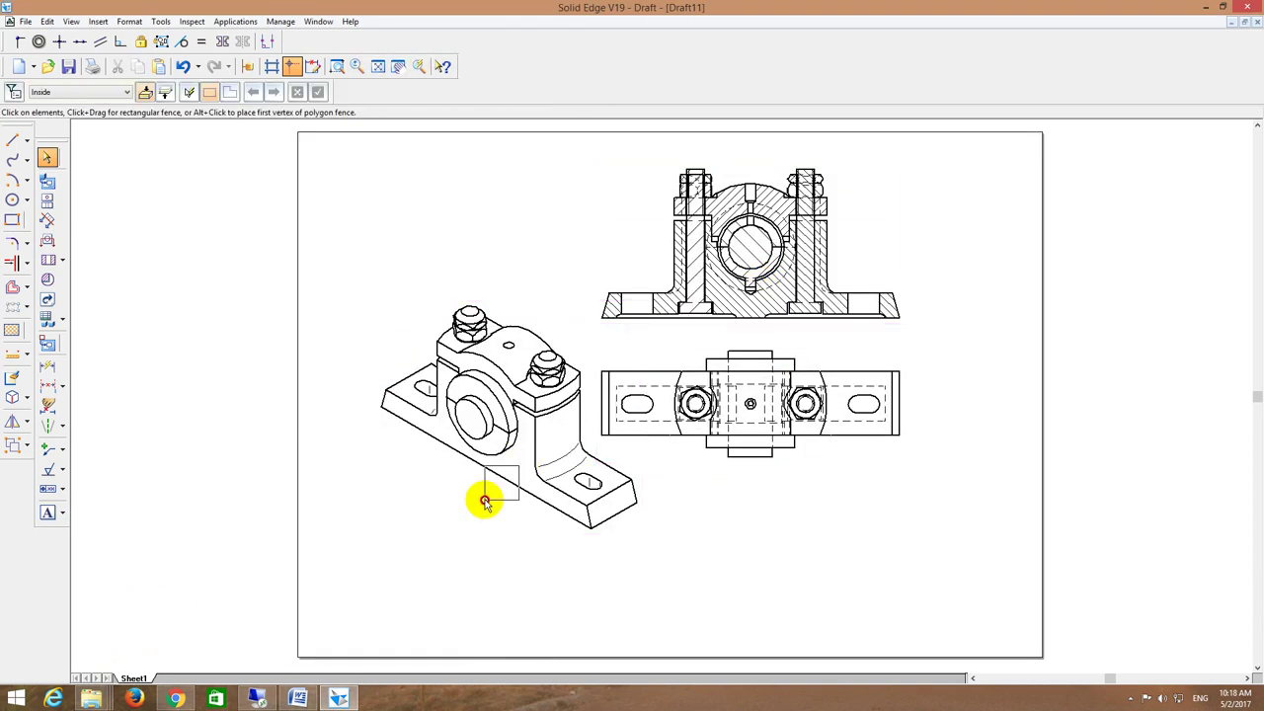
# Step: Space out the views by moving the pictorial view down-left and widening the gap between the front and top views
pyautogui.moveTo(484, 464); pyautogui.dragTo(470, 453)
pyautogui.moveTo(727, 408); pyautogui.dragTo(768, 470)
pyautogui.moveTo(762, 305); pyautogui.dragTo(748, 333)
pyautogui.moveTo(802, 482); pyautogui.dragTo(824, 465)
pyautogui.click(750, 312)
pyautogui.moveTo(750, 312); pyautogui.dragTo(729, 313)
pyautogui.click(967, 395)
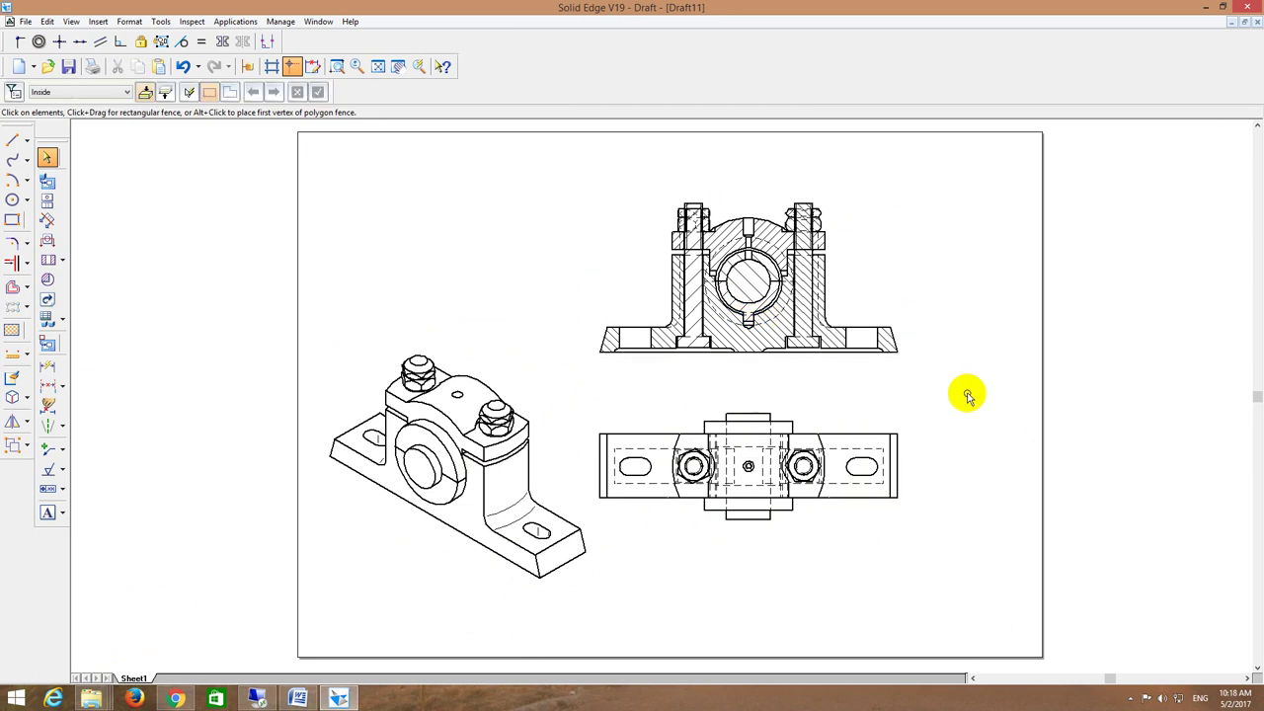
# Step: Save the drawing as Plumber Block Sectional View.dft in the Plumber Block folder and close it
pyautogui.hotkey('ctrl', 's')
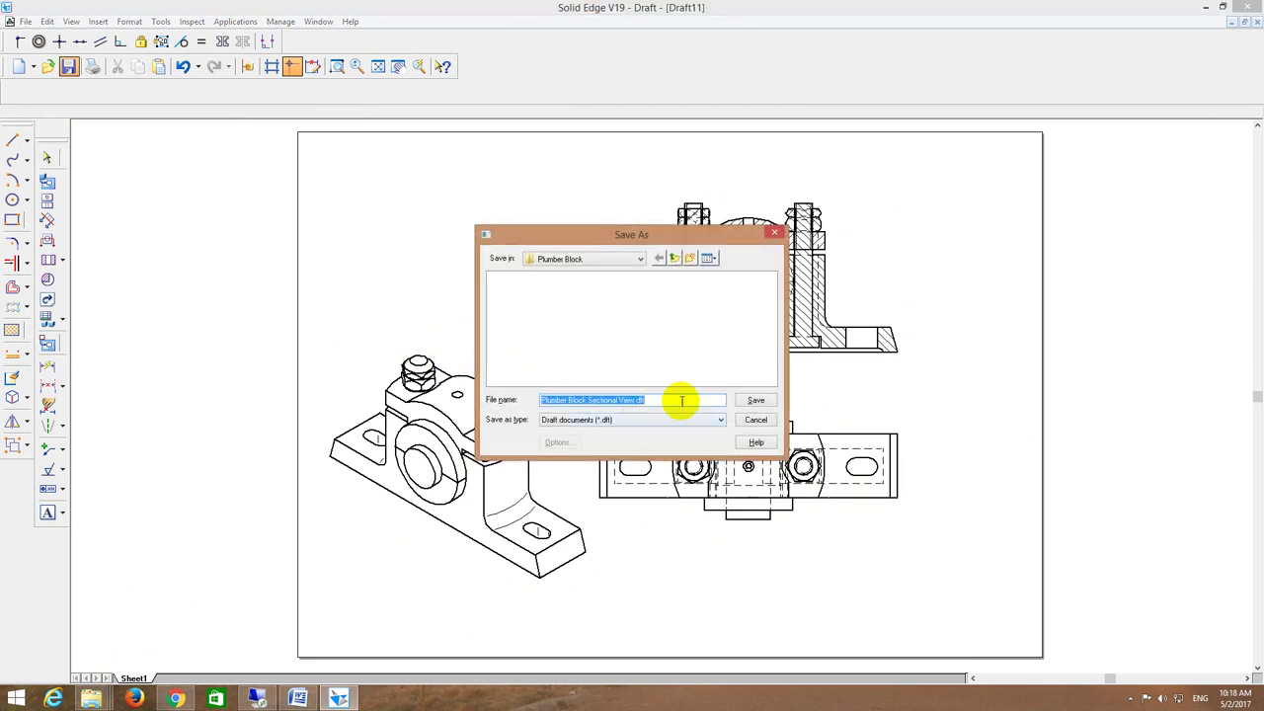
pyautogui.click(766, 404)
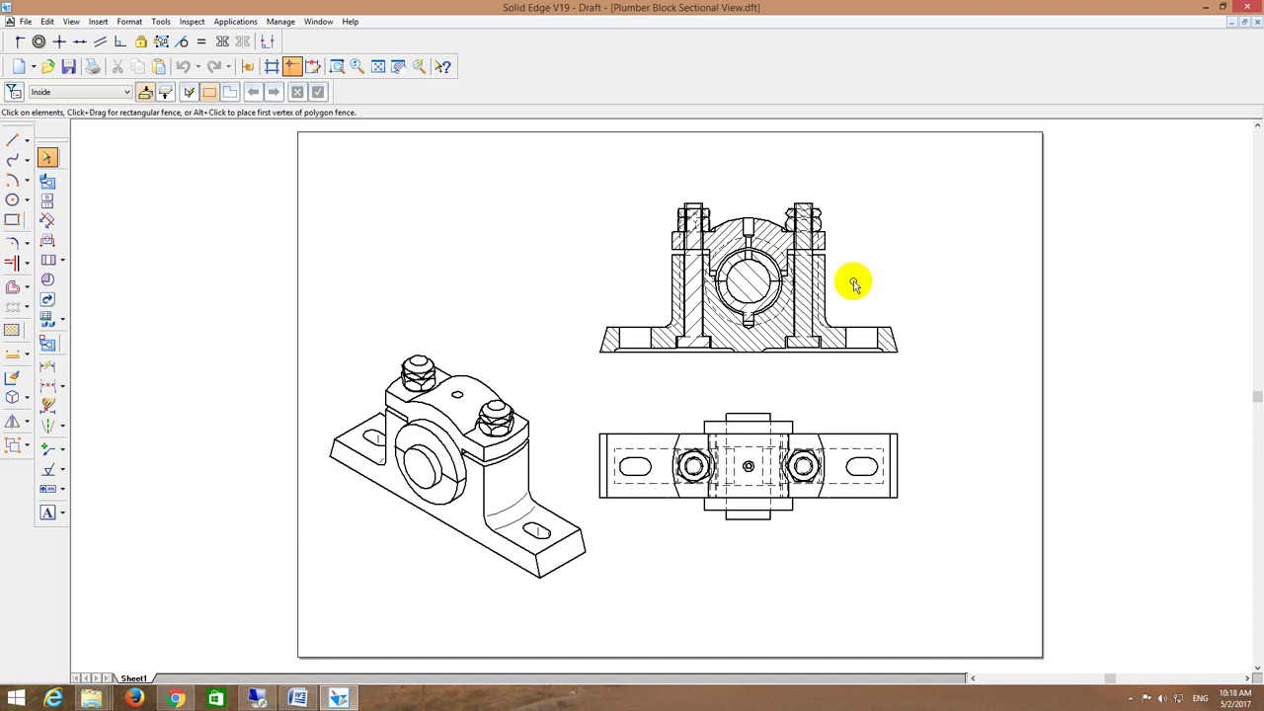
pyautogui.click(1256, 22)
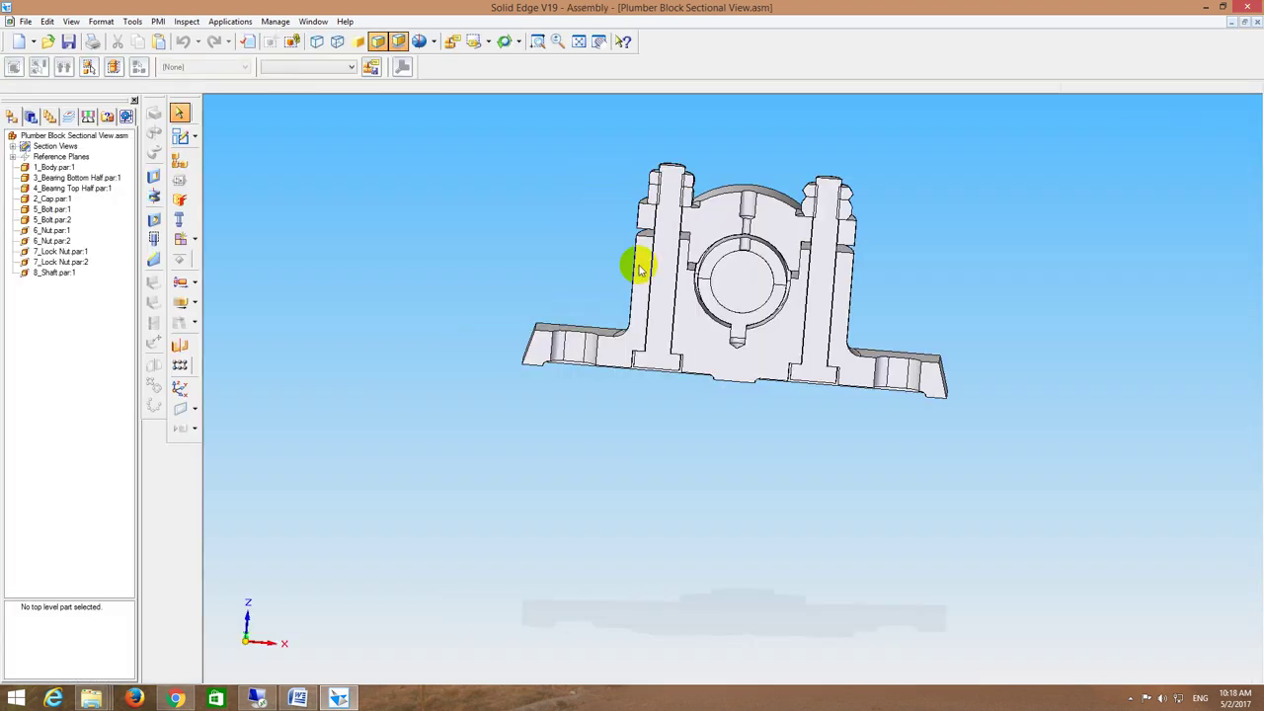
# Step: Close the sectioned assembly and the 1_Body.par part, and open Plumber Block.asm from the Plumber Block folder
pyautogui.click(1256, 21)
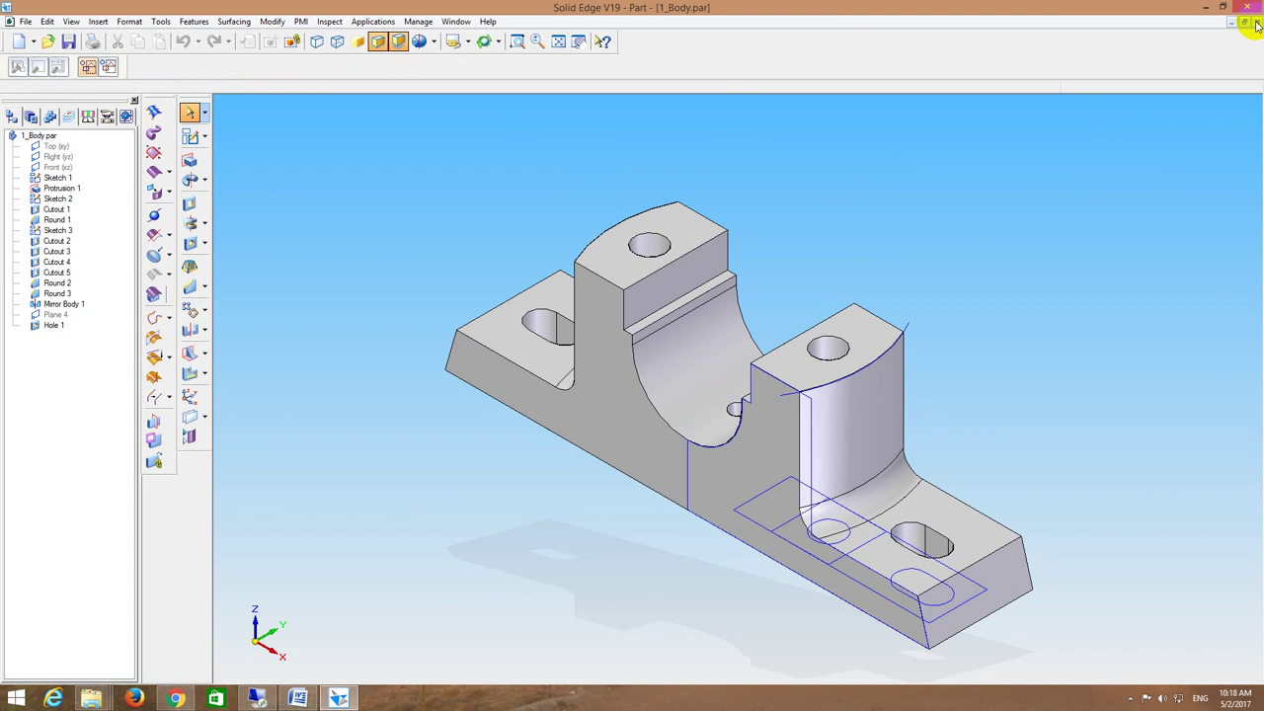
pyautogui.click(1255, 24)
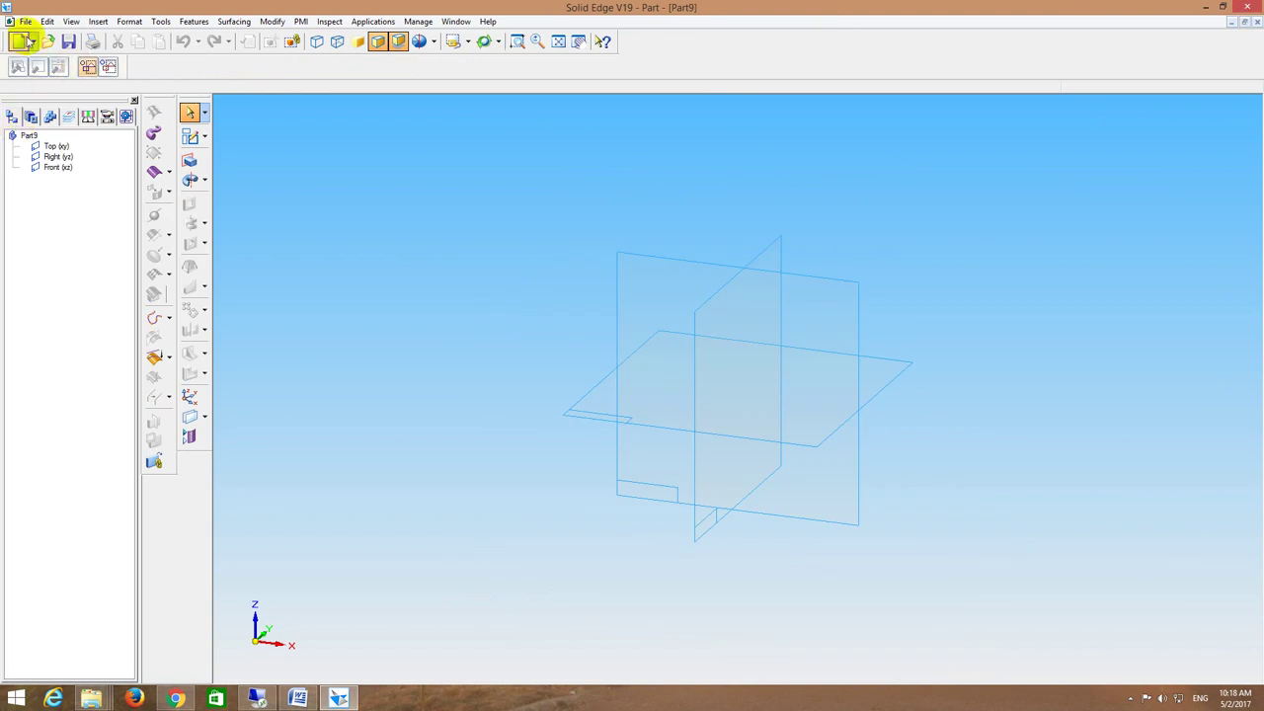
pyautogui.click(47, 40)
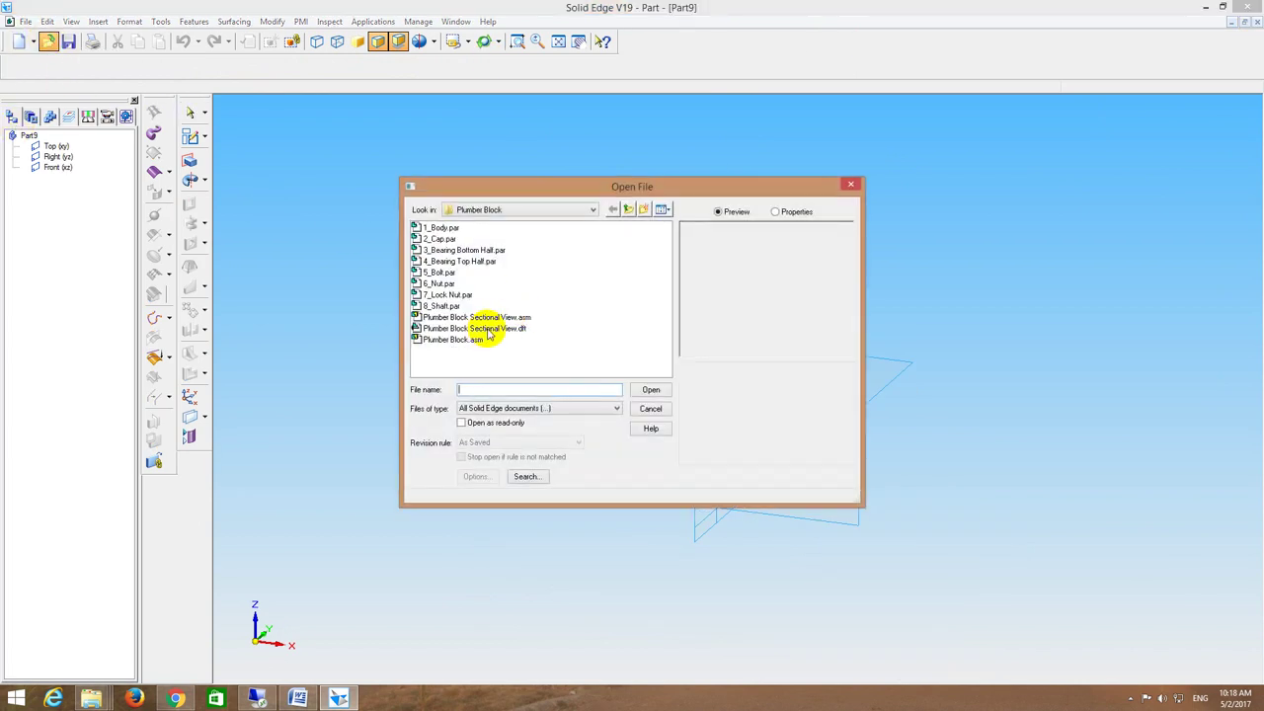
pyautogui.click(463, 339)
pyautogui.click(650, 391)
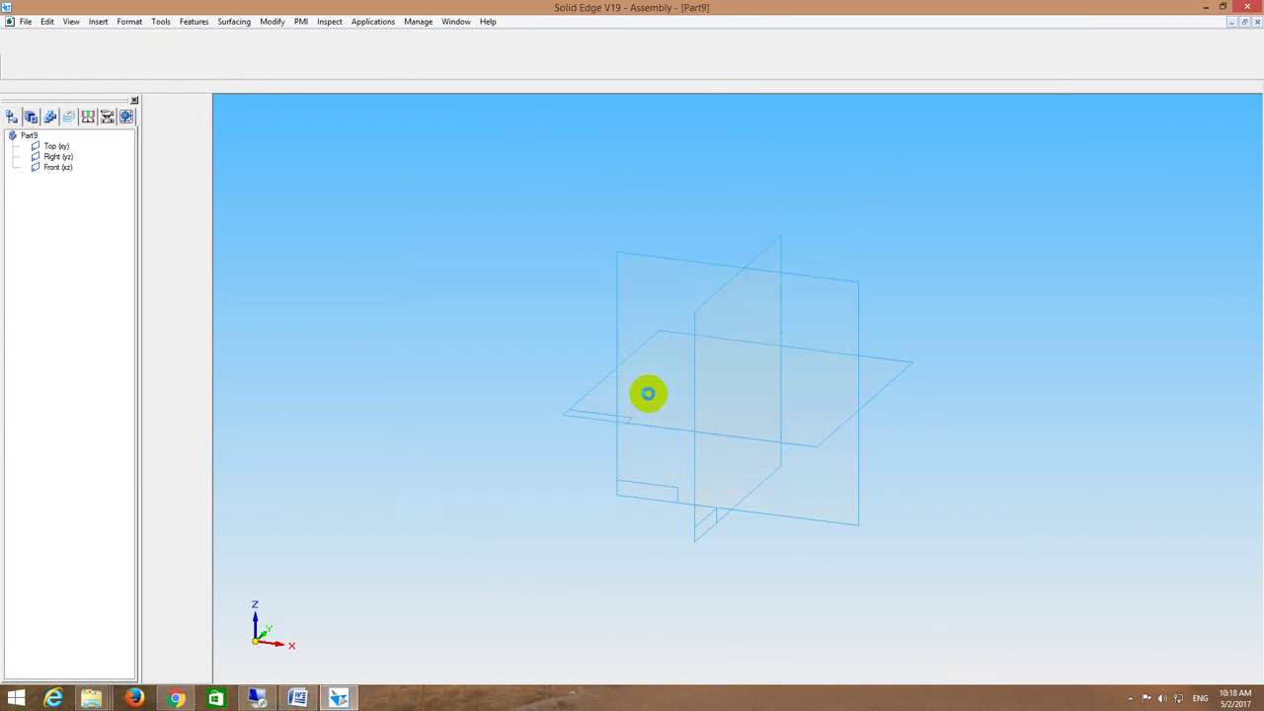